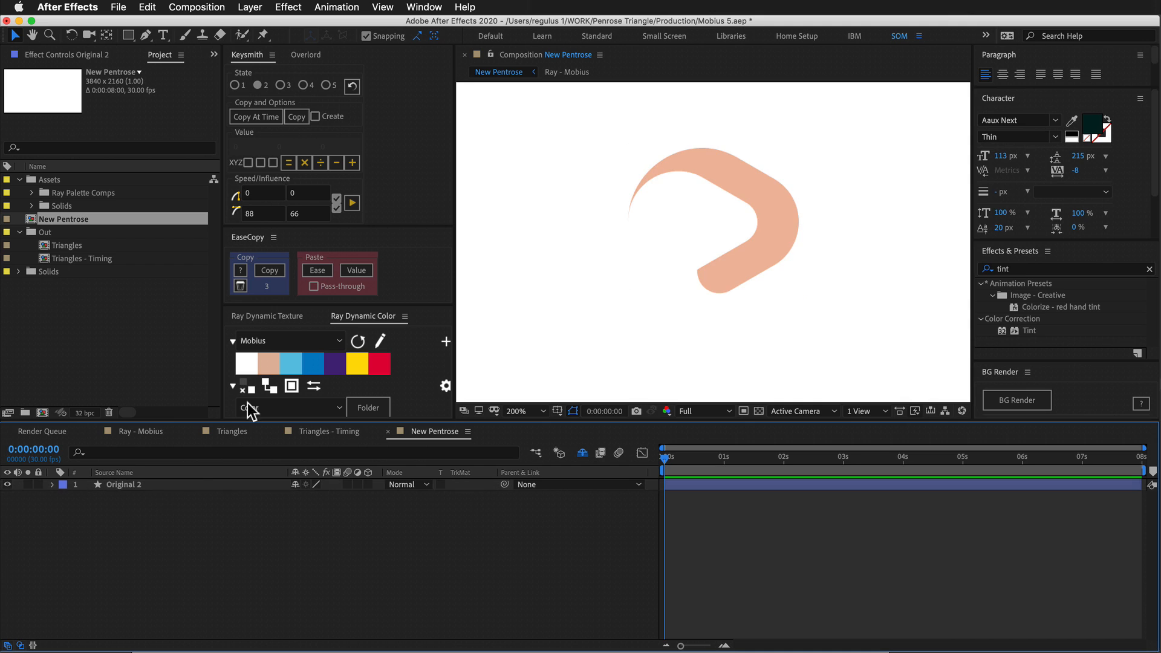
# Apply the Mobius palette's peach swatch to the Original 2 shape layer.
pyautogui.click(144, 483)
pyautogui.click(267, 381)
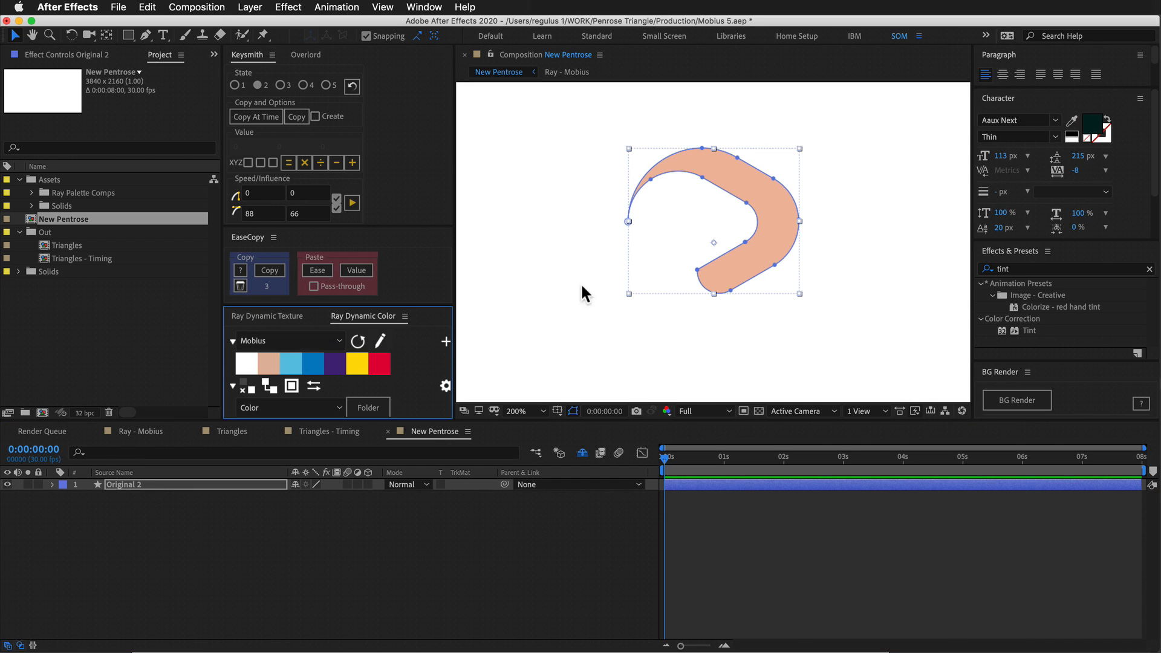
# Switch to Illustrator, hide the Original layer and show the On layer.
pyautogui.press('super+Tab')
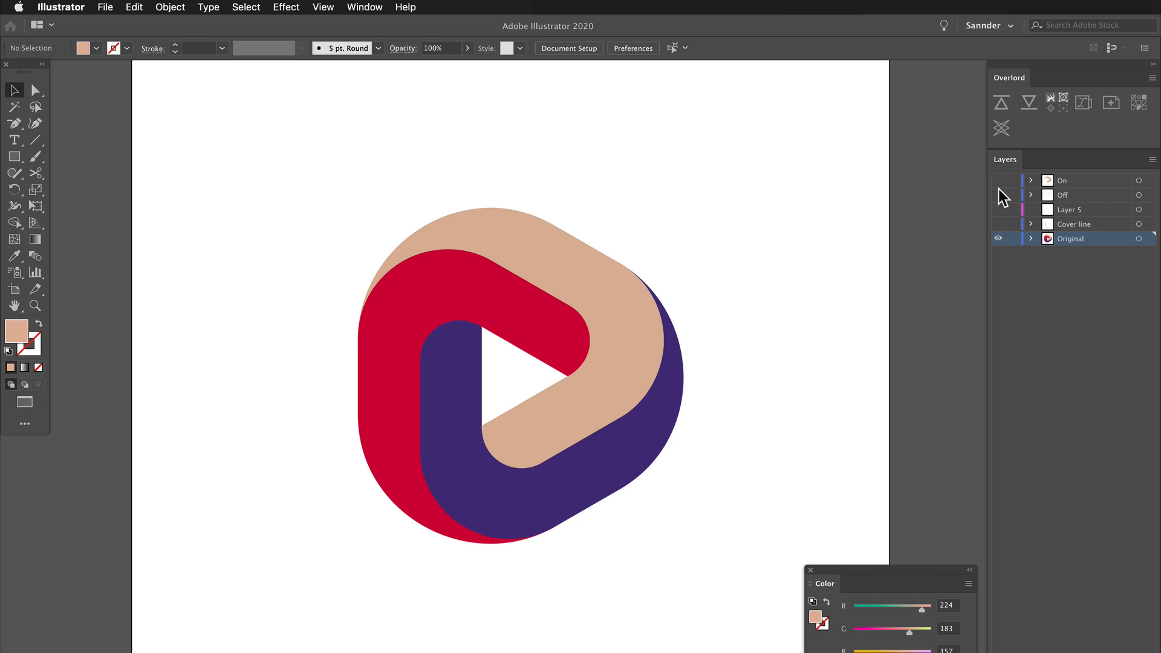
pyautogui.click(998, 182)
pyautogui.click(998, 180)
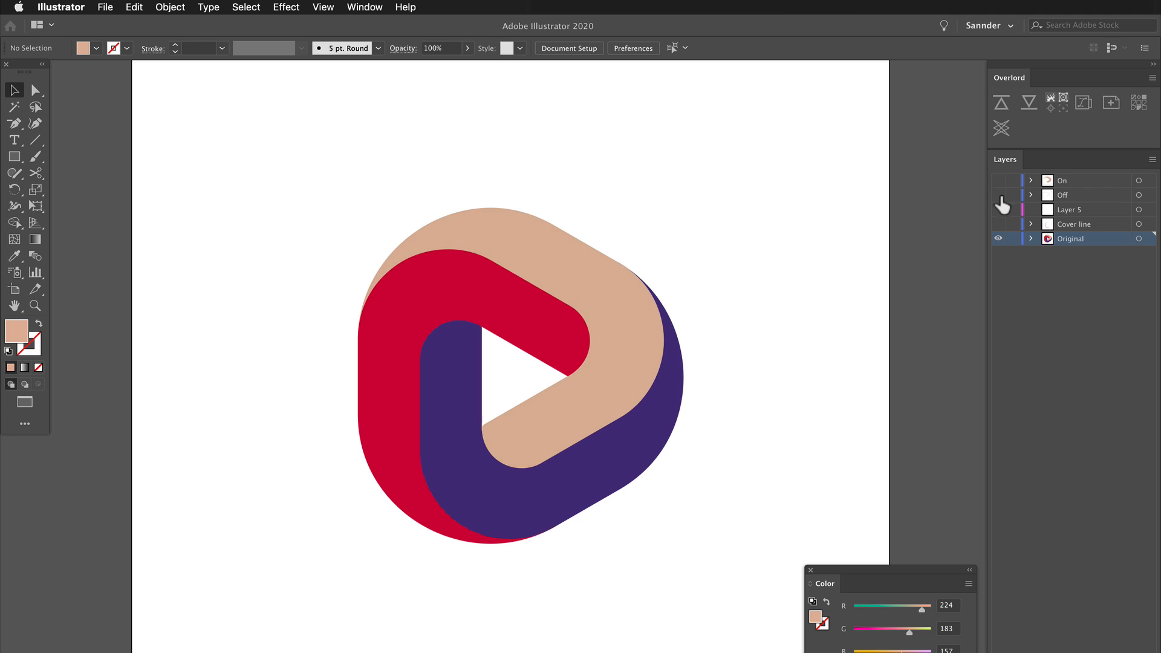
pyautogui.click(1032, 239)
pyautogui.click(1031, 239)
pyautogui.click(998, 239)
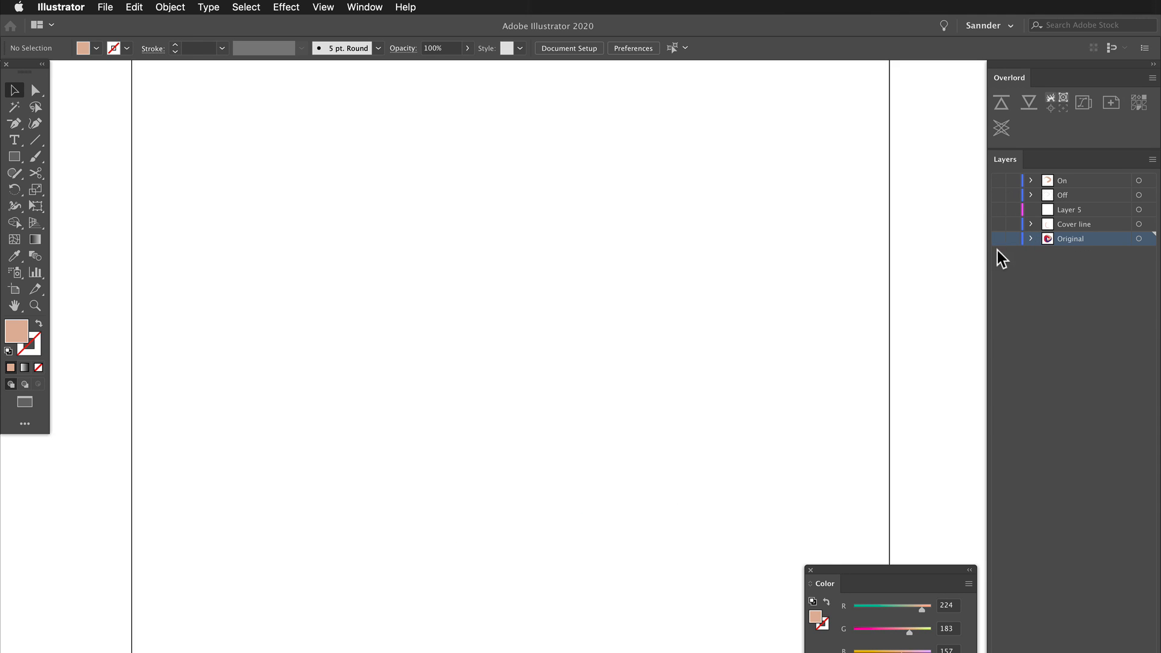
pyautogui.click(998, 180)
pyautogui.click(998, 195)
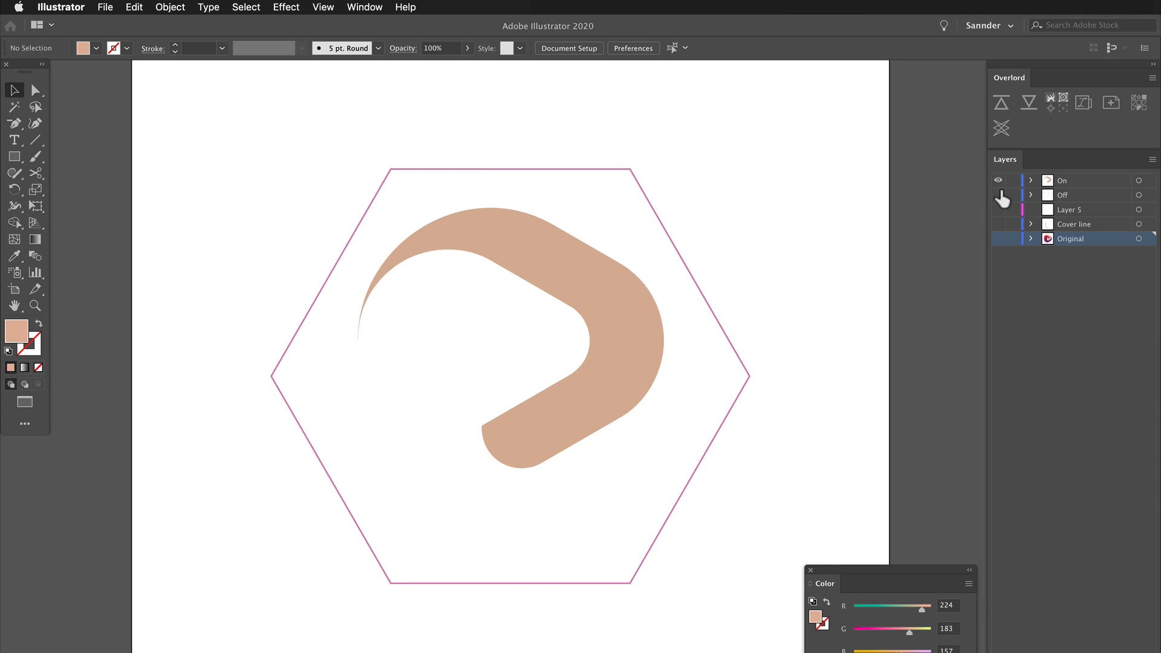
# Hide the On layer, show the Off layer and select its collapsed path.
pyautogui.click(998, 181)
pyautogui.click(999, 195)
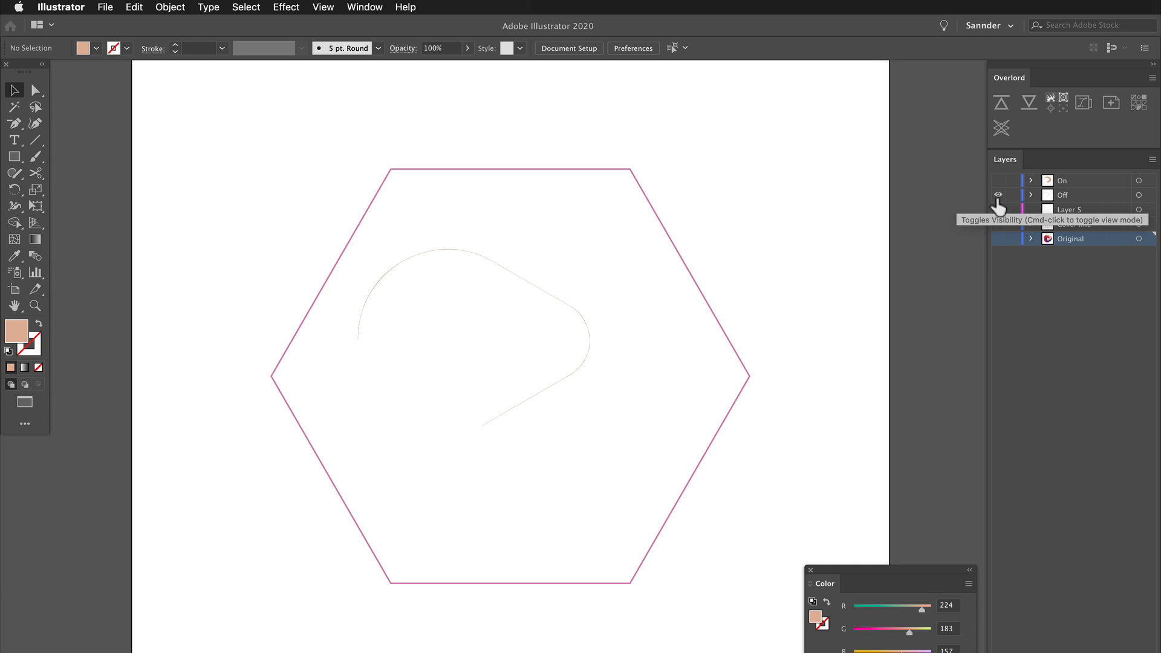
pyautogui.click(542, 376)
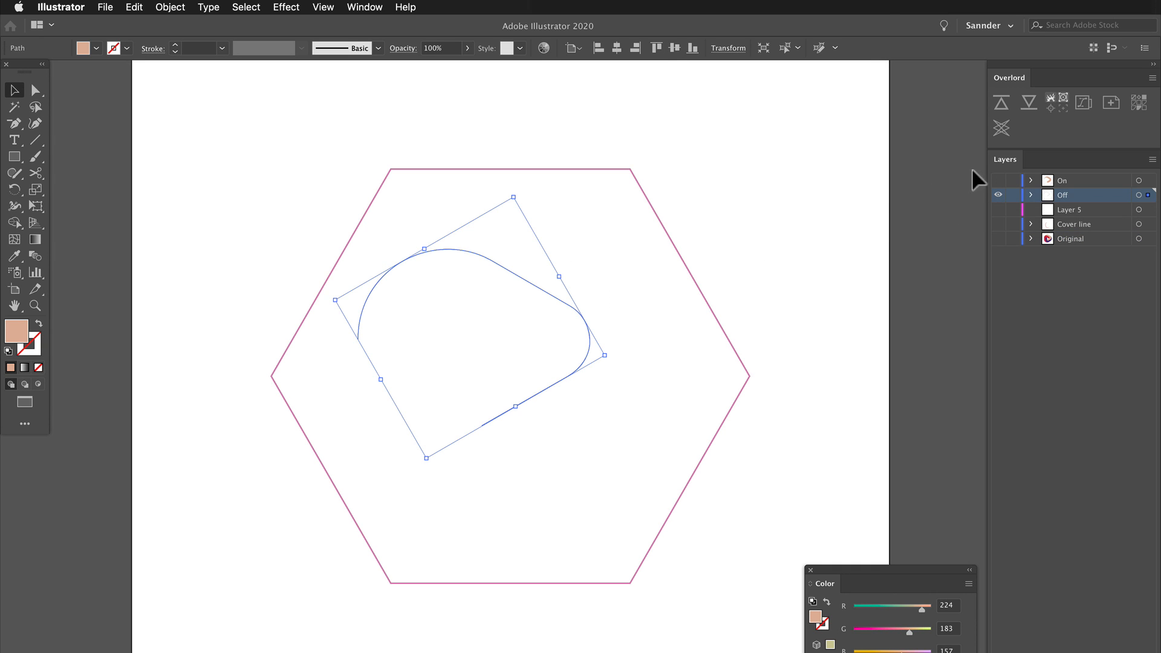
pyautogui.click(998, 195)
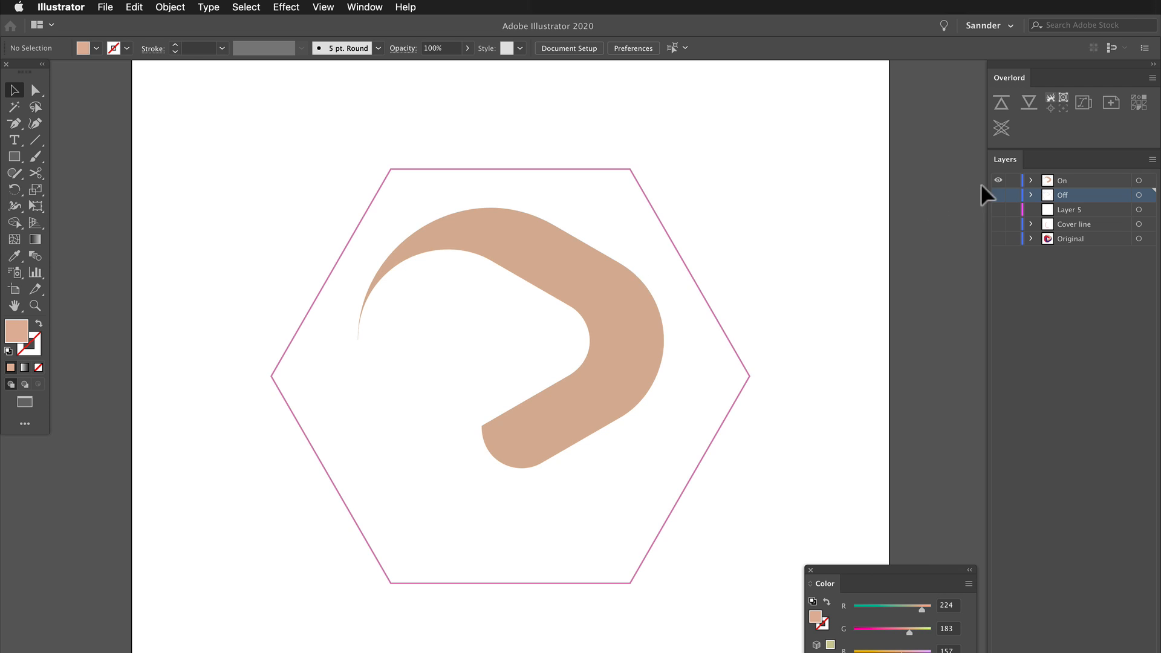
pyautogui.click(999, 180)
pyautogui.click(998, 194)
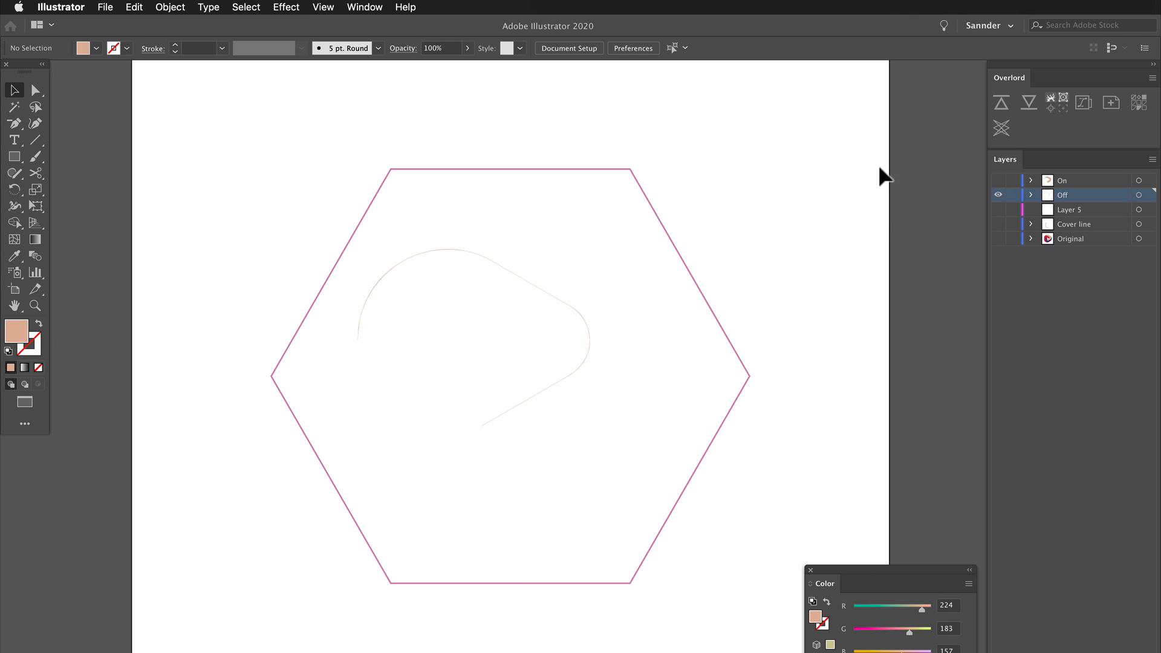
pyautogui.moveTo(630, 282); pyautogui.dragTo(507, 399)
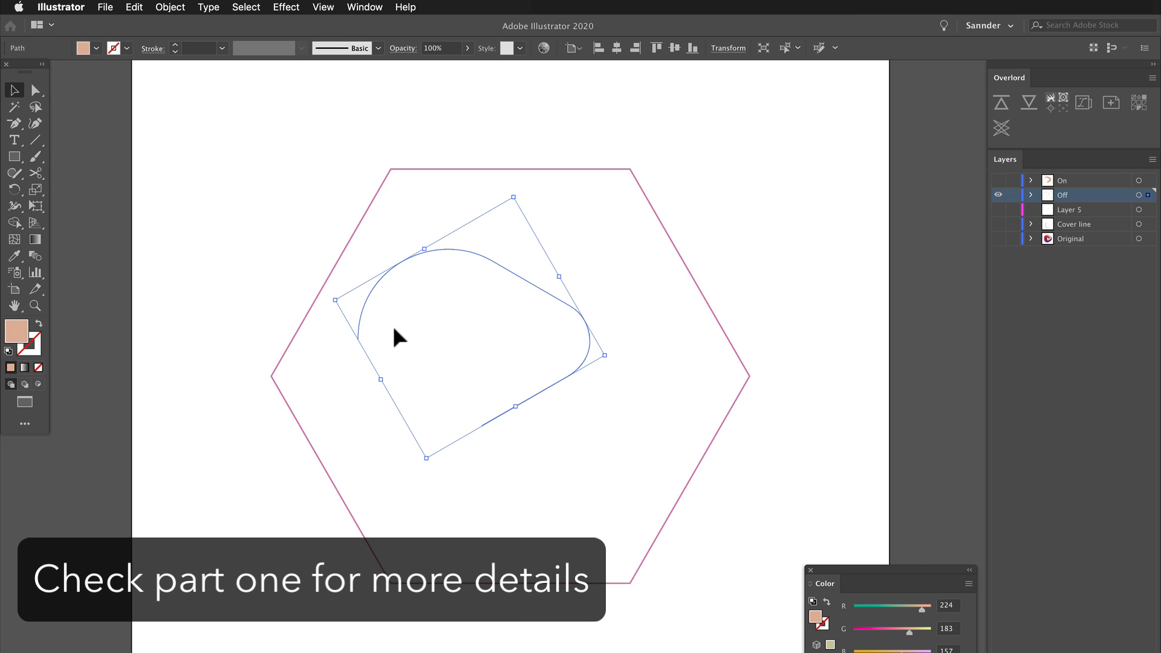
# Switch to After Effects and filter the Original 2 layer's properties by "path".
pyautogui.press('super+Tab')
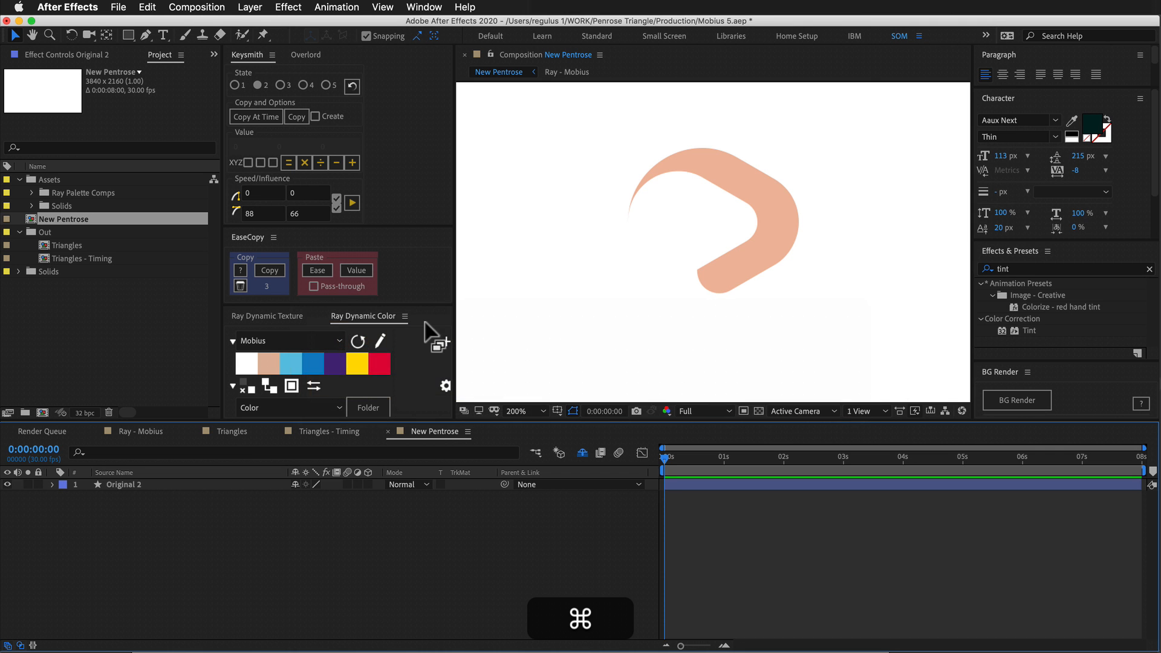
pyautogui.click(187, 486)
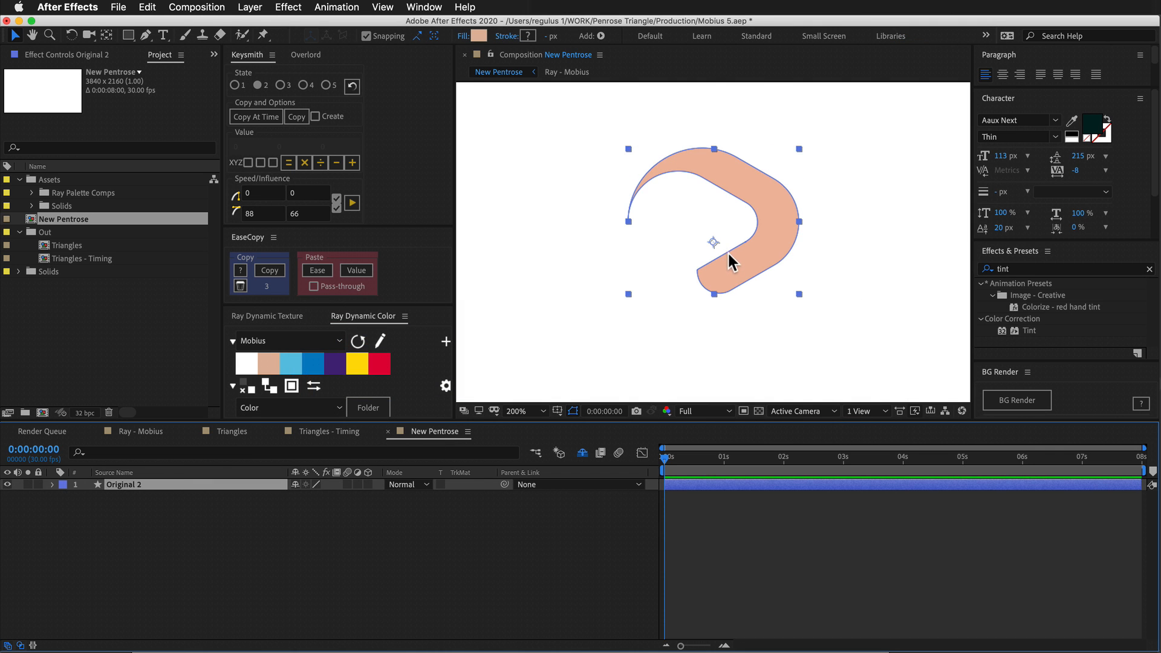
pyautogui.scroll(2, 727, 250)
pyautogui.scroll(3, 614, 251)
pyautogui.scroll(-1, 611, 223)
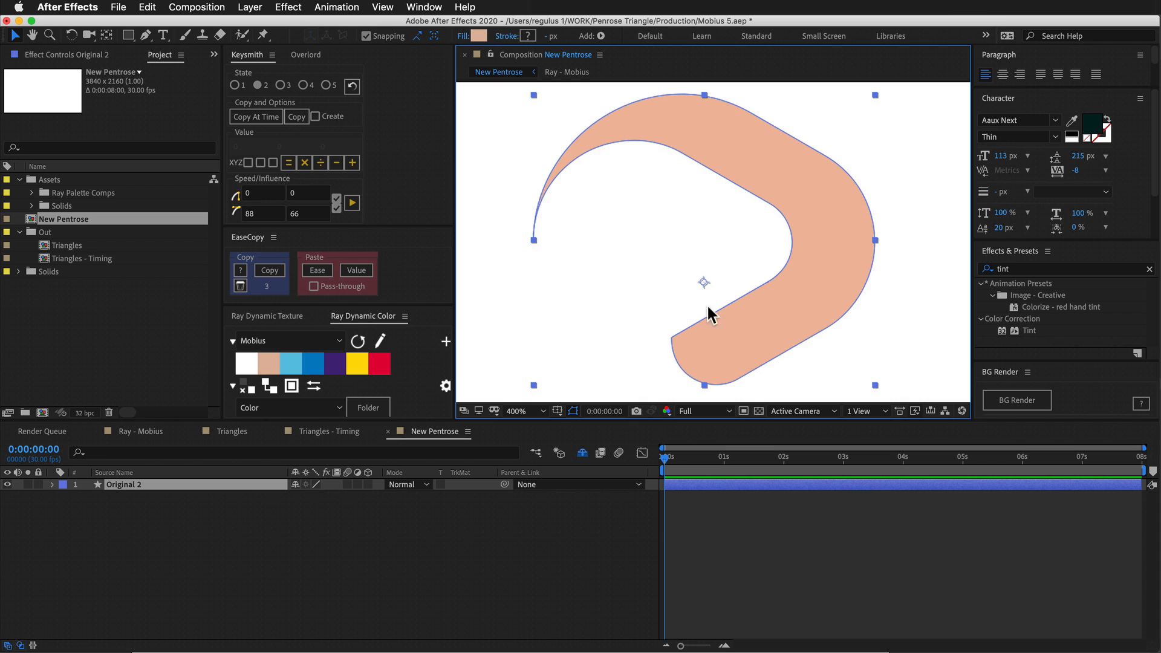
pyautogui.click(157, 519)
pyautogui.click(134, 487)
pyautogui.press('super+f')
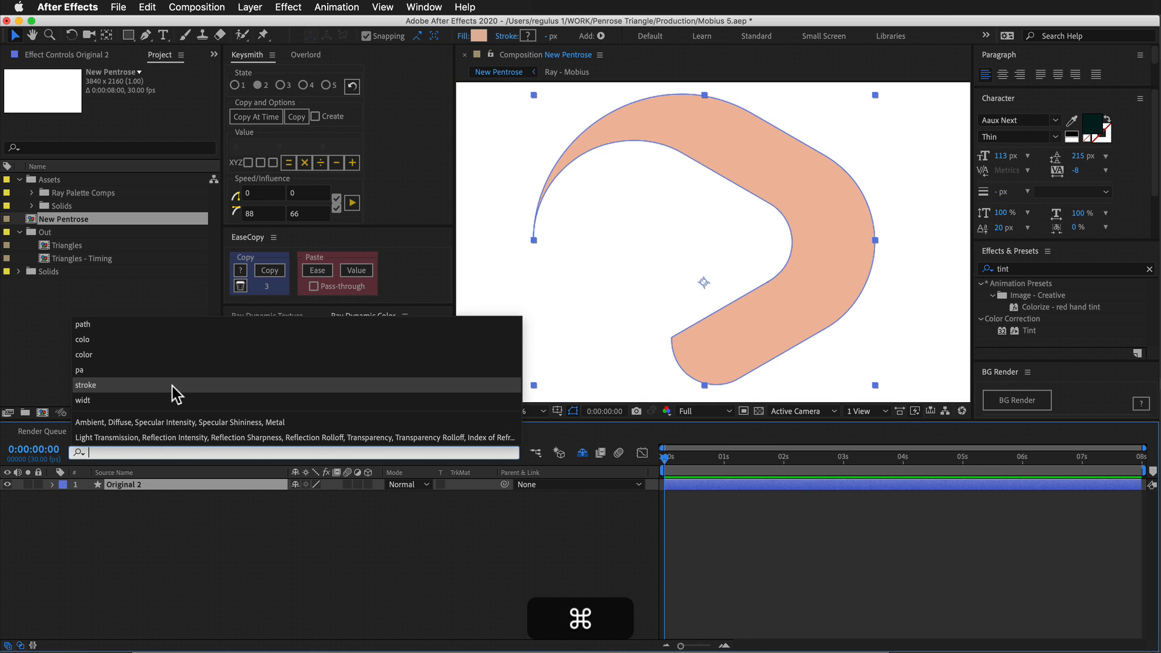
pyautogui.write('path')
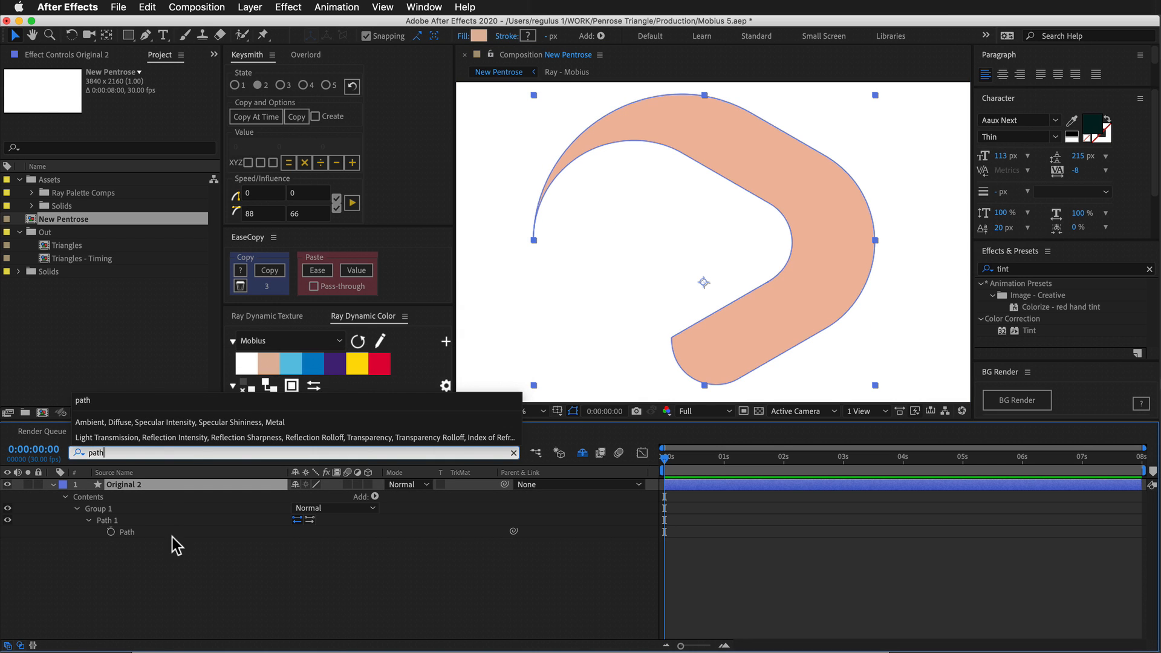
# Add a Path keyframe to Original 2 and place it at frame 10.
pyautogui.click(173, 532)
pyautogui.hotkey('alt', 'shift', 'Right')
pyautogui.scroll(3, 86, 478)
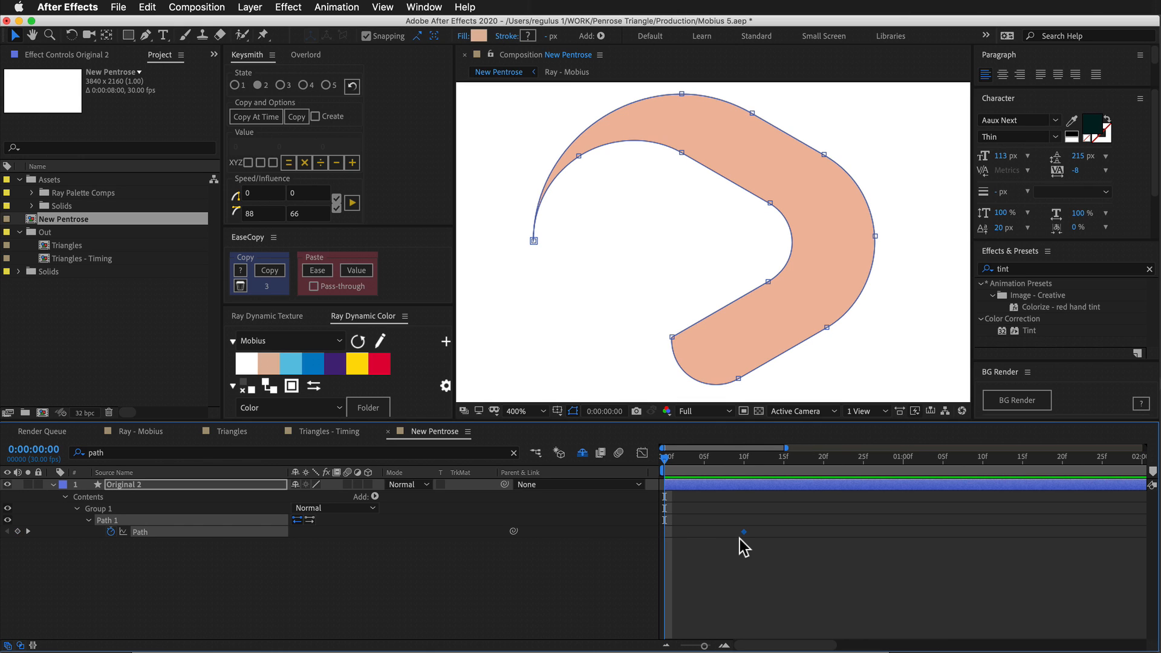
# Transfer the selected Off path from Illustrator with Overlord into Original 2's Path property as a keyframe at frame 0.
pyautogui.click(230, 576)
pyautogui.click(164, 536)
pyautogui.click(147, 534)
pyautogui.press('super+Tab')
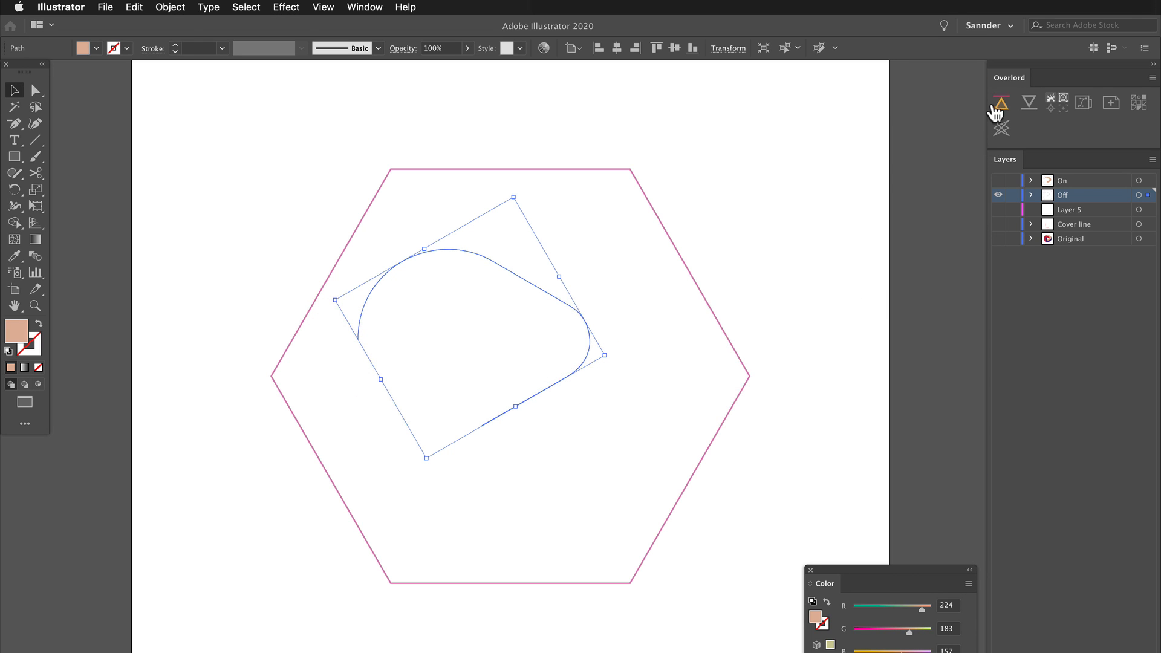
pyautogui.click(1001, 106)
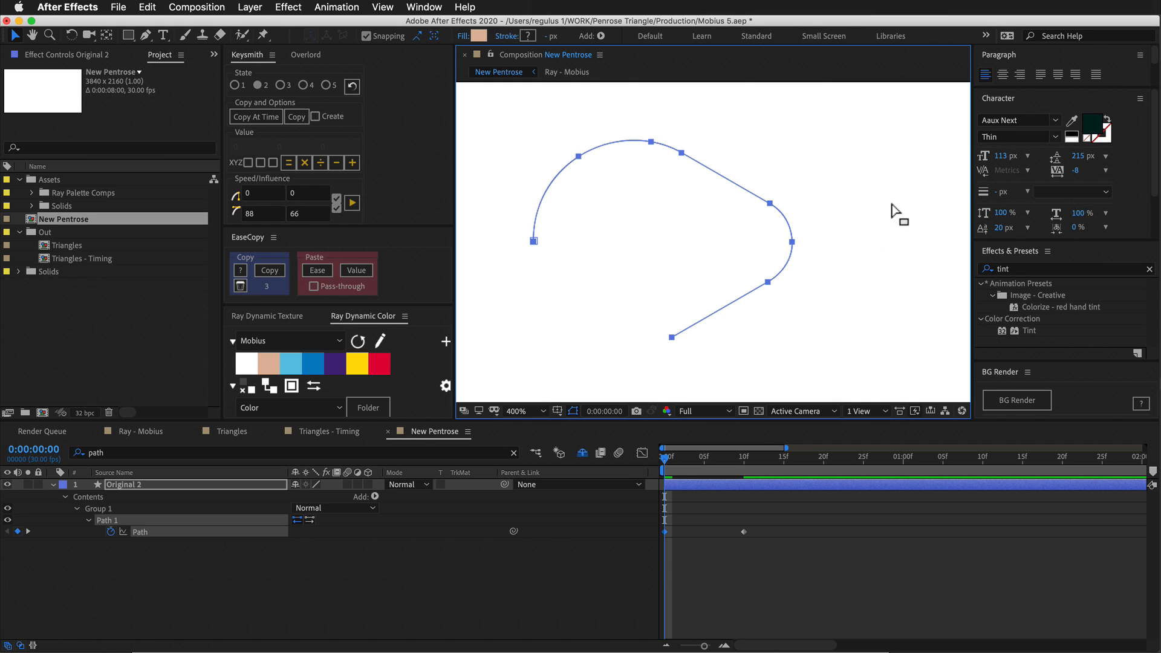
pyautogui.moveTo(669, 460)
pyautogui.mouseDown()
pyautogui.moveTo(743, 470)
pyautogui.moveTo(688, 483)
pyautogui.moveTo(693, 490)
pyautogui.moveTo(746, 484)
pyautogui.moveTo(666, 466)
pyautogui.mouseUp()
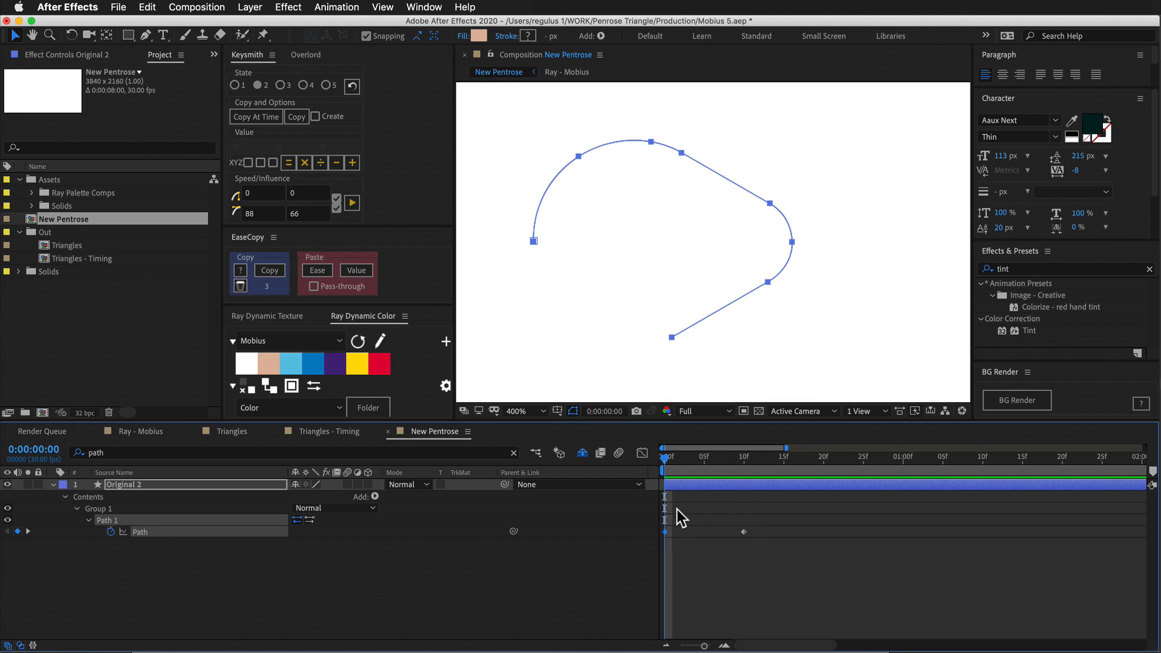
# Move the playhead to frame 10 and rename the Original 2 layer as Side 1.
pyautogui.click(143, 564)
pyautogui.moveTo(665, 458); pyautogui.dragTo(745, 461)
pyautogui.press('shift')
pyautogui.click(150, 484)
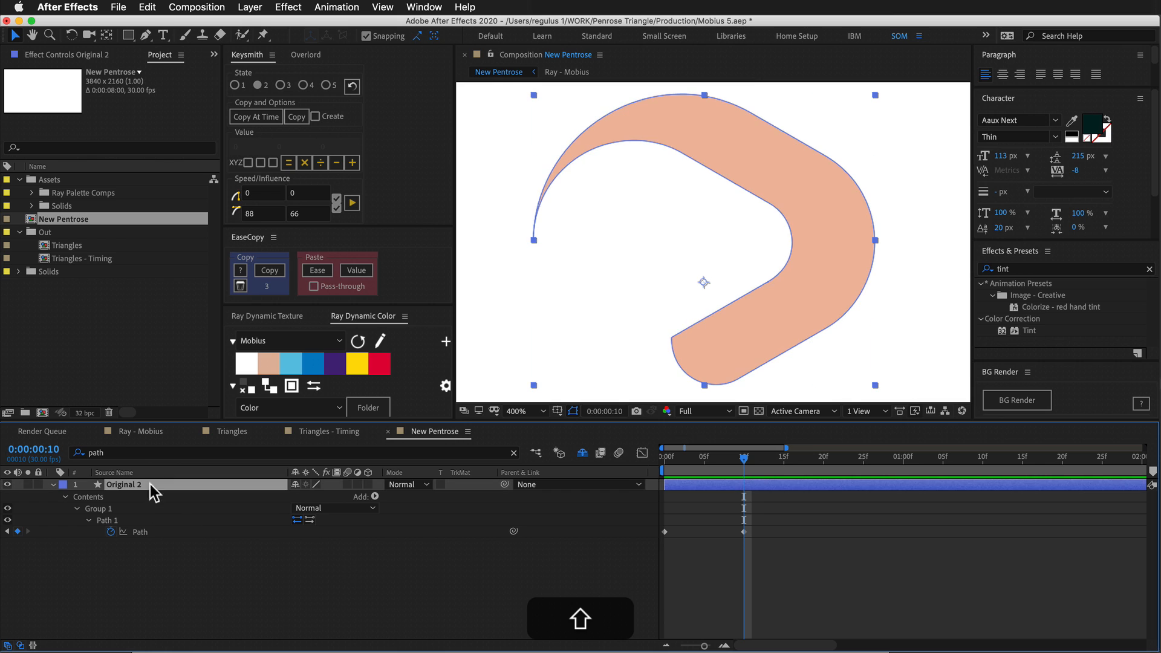
pyautogui.press('Return')
pyautogui.write('Si')
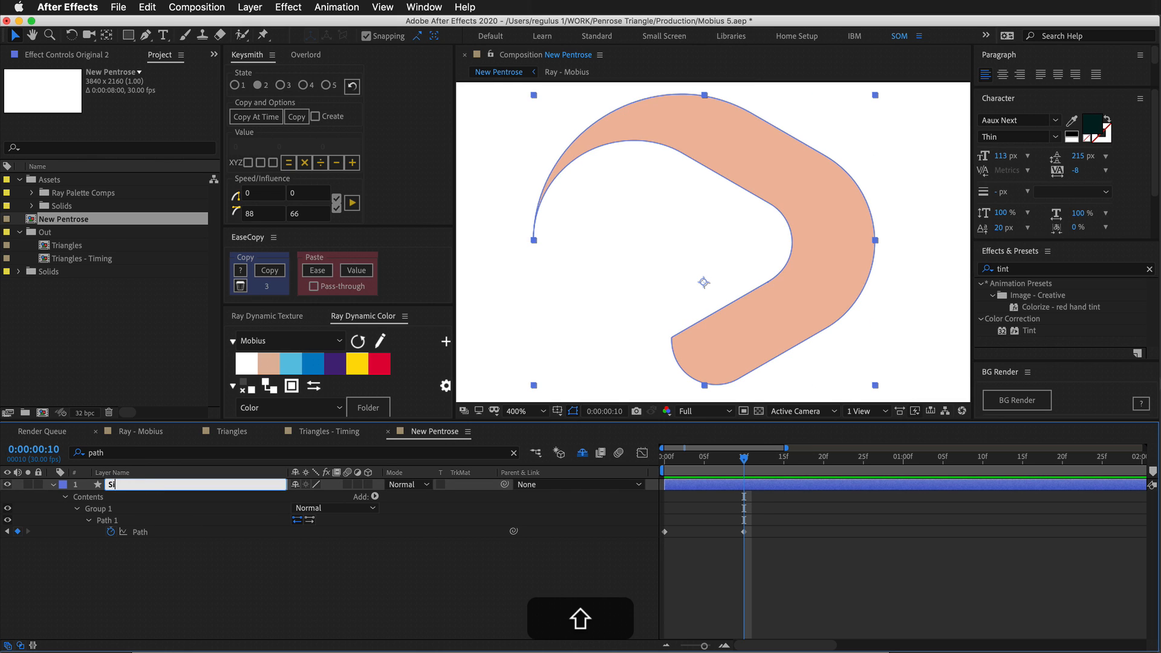
pyautogui.write('de 1')
pyautogui.press('Return')
# Duplicate Side 1 and set the copy's rotation to 120°.
pyautogui.press('super+d')
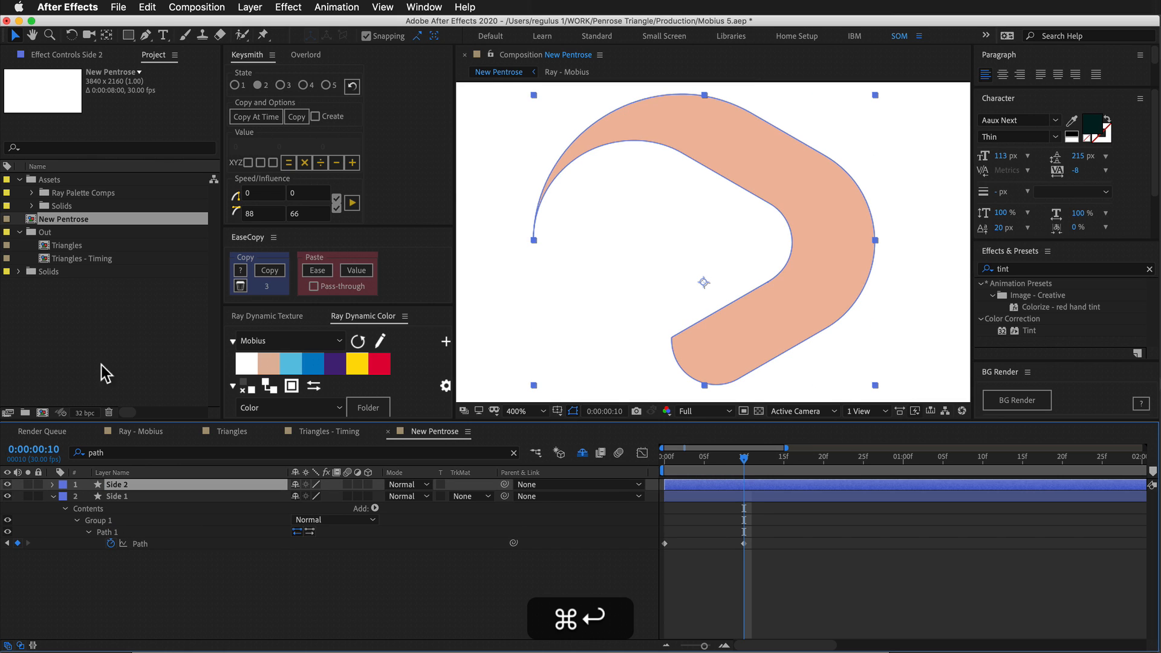
pyautogui.press('r')
pyautogui.click(308, 496)
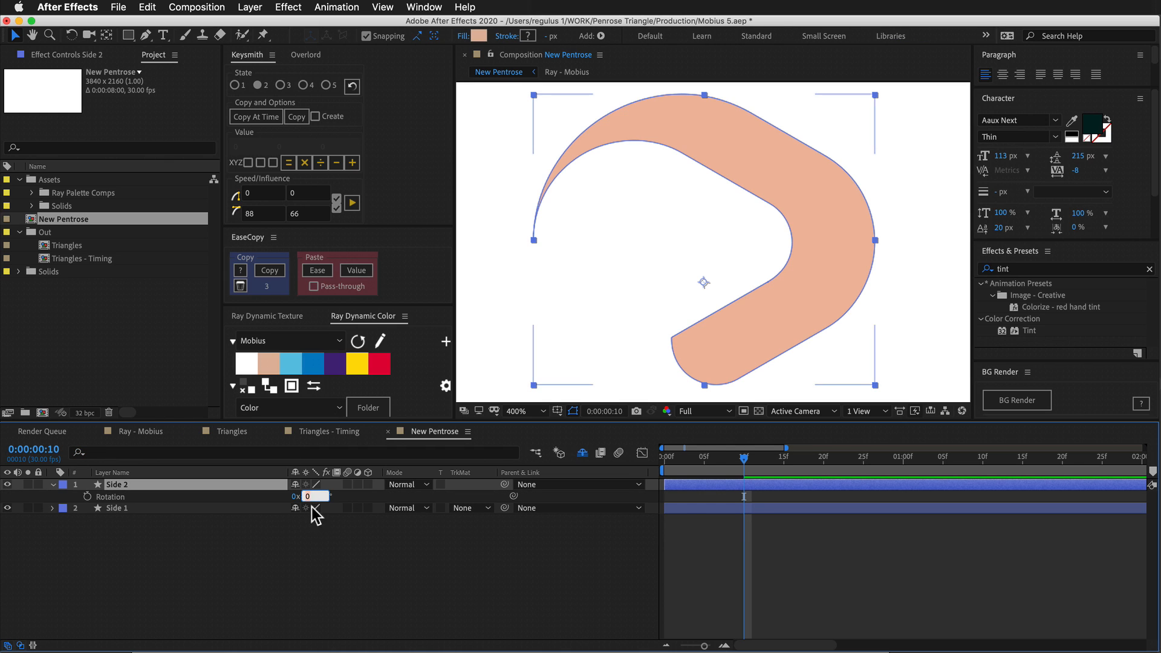
pyautogui.write('120')
pyautogui.press('Return')
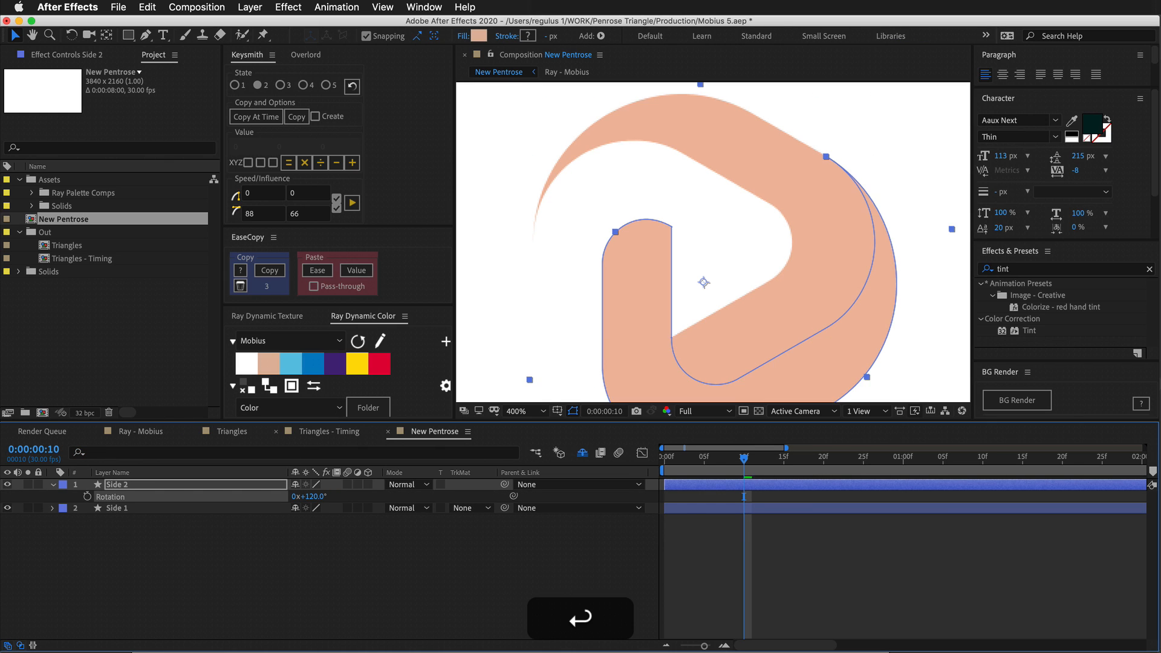
# Apply the Mobius palette's red swatch to the Side 2 layer.
pyautogui.click(221, 569)
pyautogui.click(170, 487)
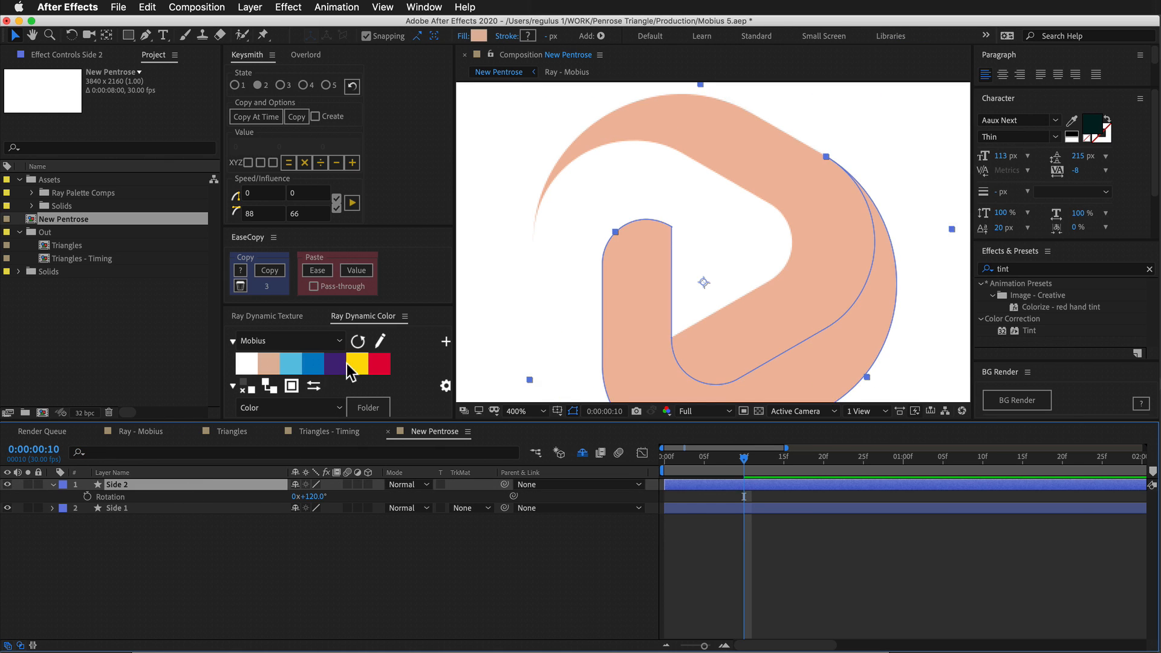
pyautogui.click(380, 364)
pyautogui.click(96, 528)
# Duplicate Side 2 and set the copy's rotation to 240°.
pyautogui.click(113, 484)
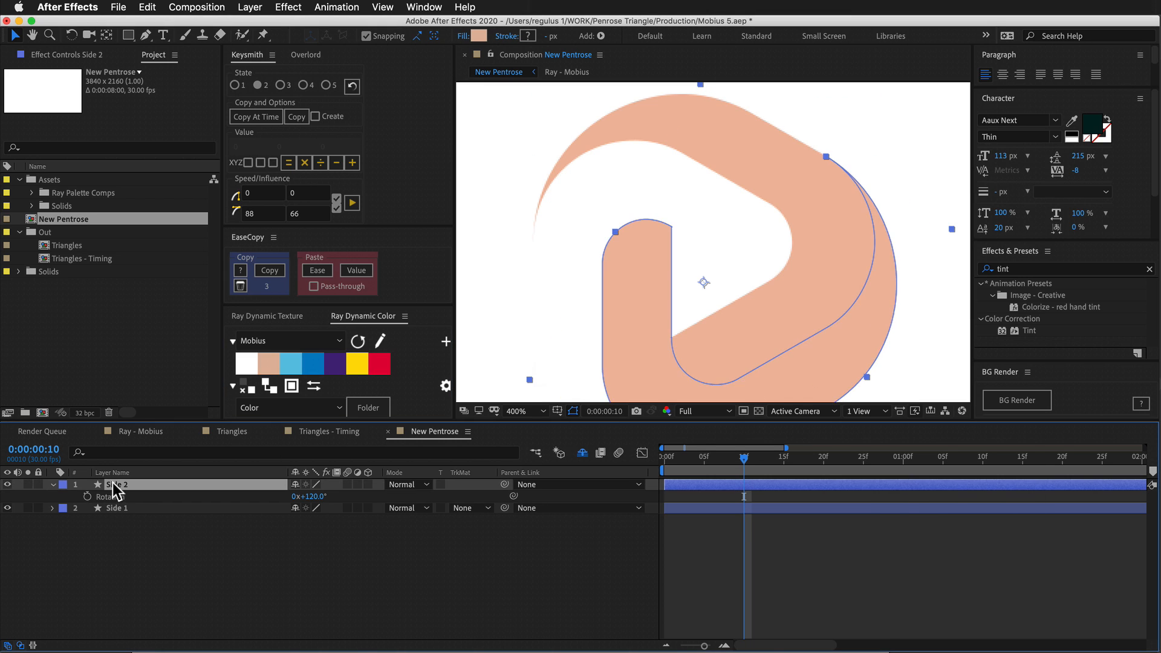
pyautogui.press('super+d')
pyautogui.write('r')
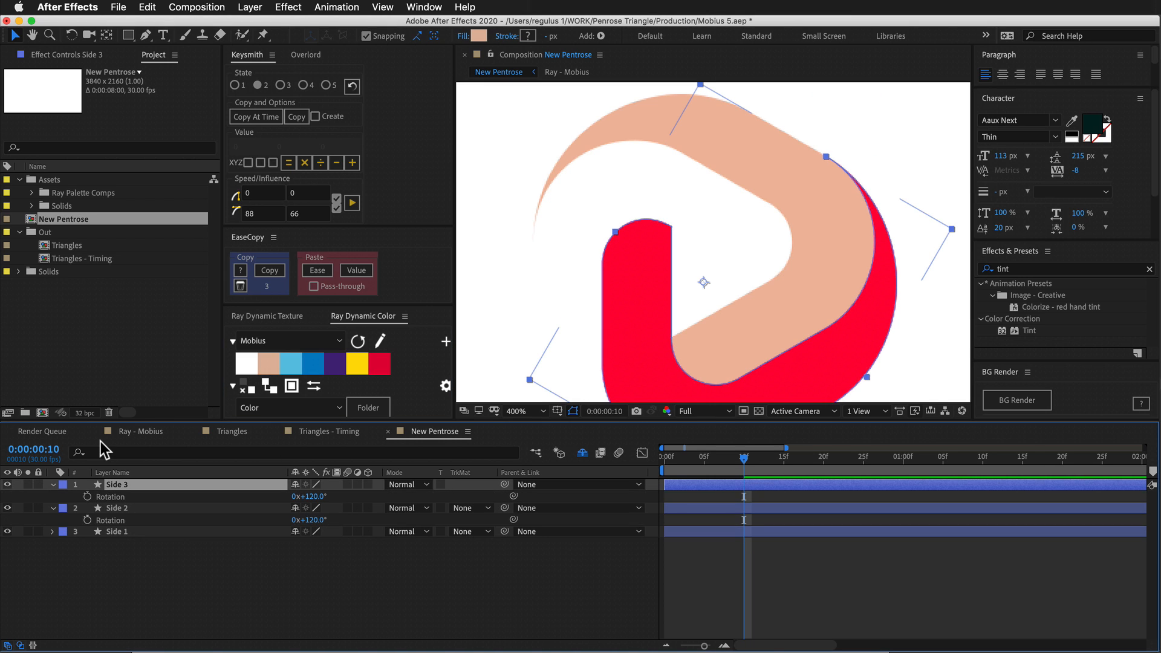
pyautogui.write('240')
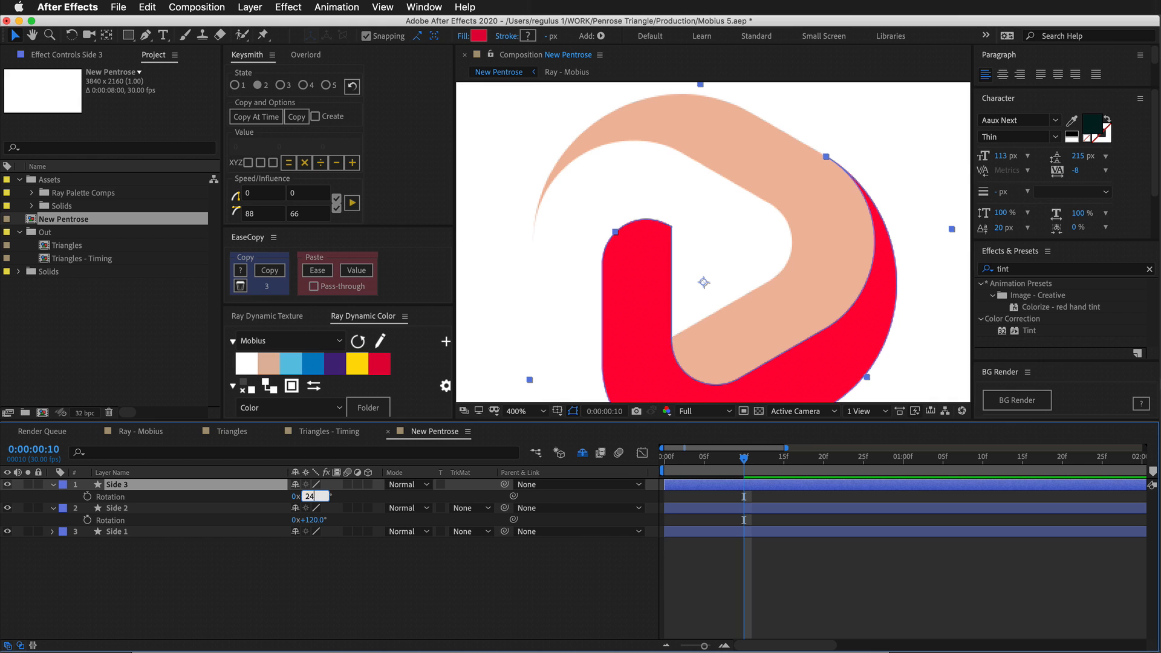
pyautogui.press('Return')
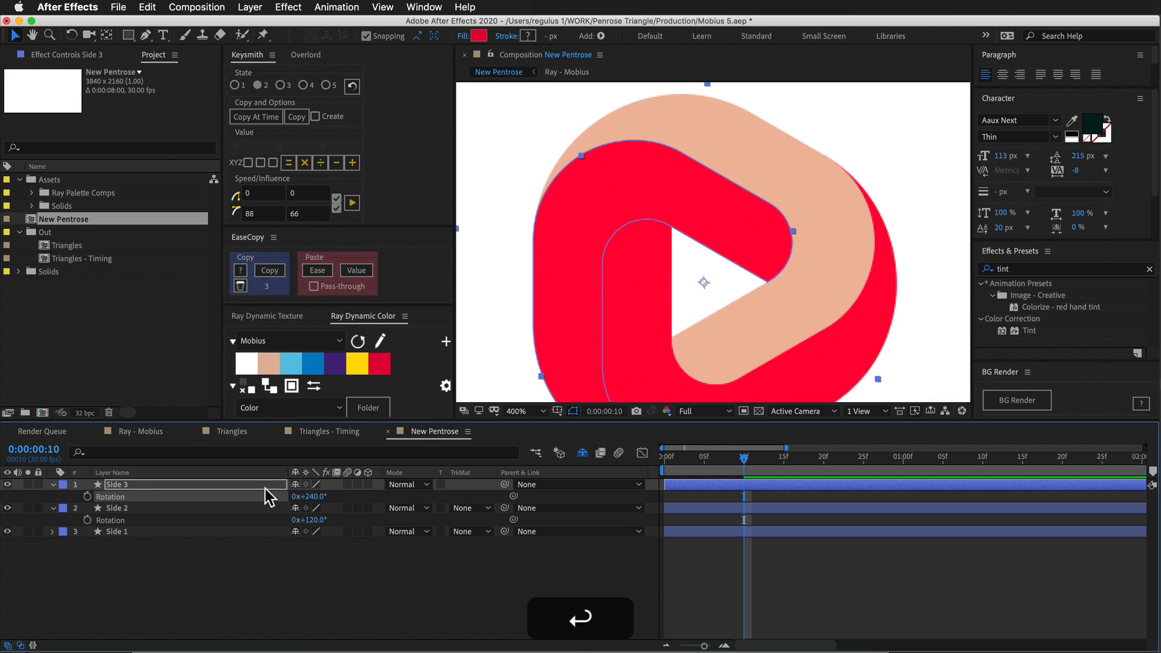
# Apply the Mobius palette's purple swatch to the Side 3 layer and preview the animation.
pyautogui.click(168, 486)
pyautogui.click(329, 364)
pyautogui.click(204, 565)
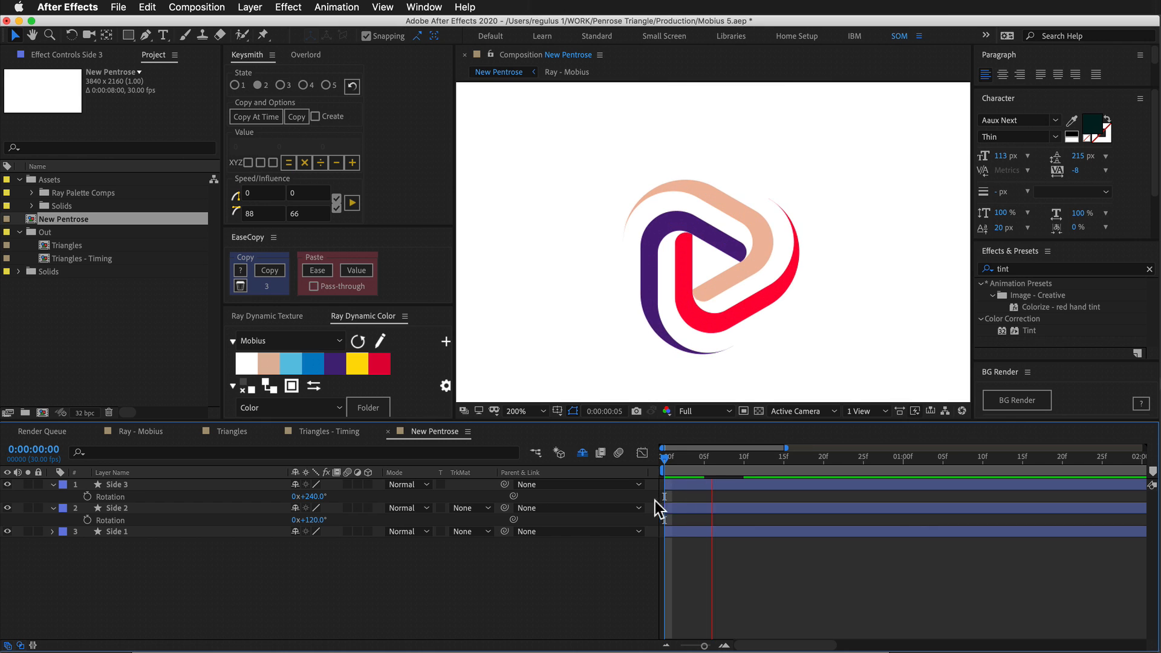
pyautogui.press('space')
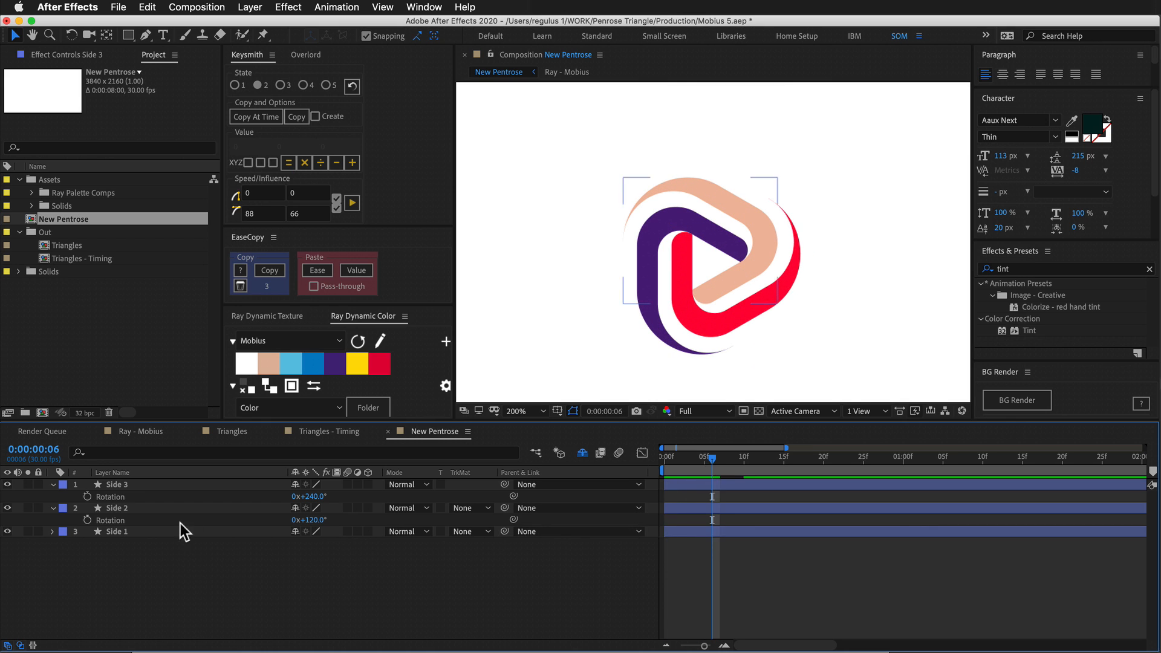
# At frame 11, duplicate all three side layers and bring the copies to the front of the layer stack.
pyautogui.press('super+a')
pyautogui.press('u')
pyautogui.click(190, 568)
pyautogui.moveTo(718, 466); pyautogui.dragTo(752, 457)
pyautogui.press('super+a')
pyautogui.press('super+d')
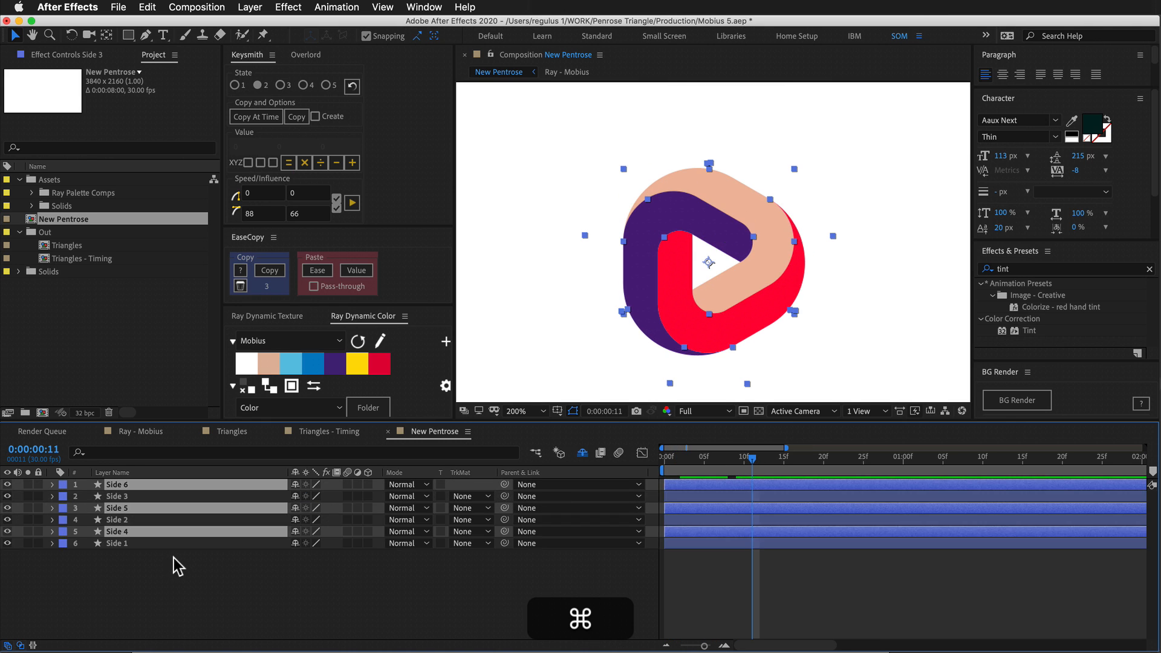
pyautogui.press('super+shift+bracketright')
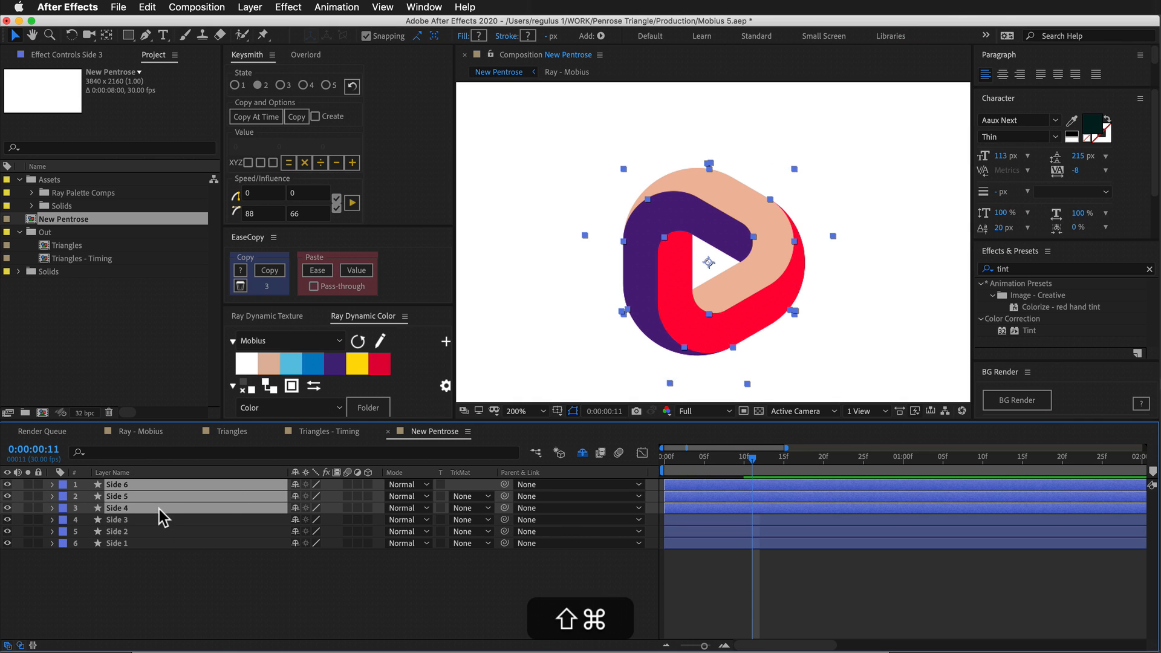
# Delete all Path keyframes from the Side 1, Side 2 and Side 3 layers.
pyautogui.click(155, 521)
pyautogui.keyDown('shift'); pyautogui.click(154, 543); pyautogui.keyUp('shift')
pyautogui.press('u')
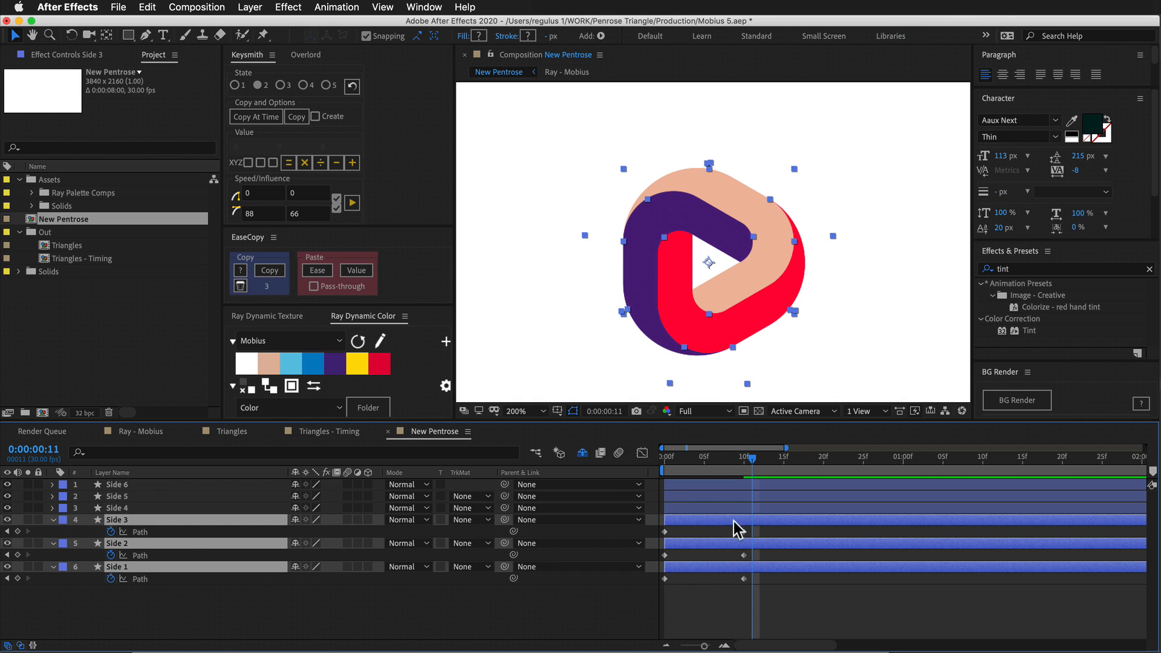
pyautogui.moveTo(754, 531); pyautogui.dragTo(627, 617)
pyautogui.press('BackSpace')
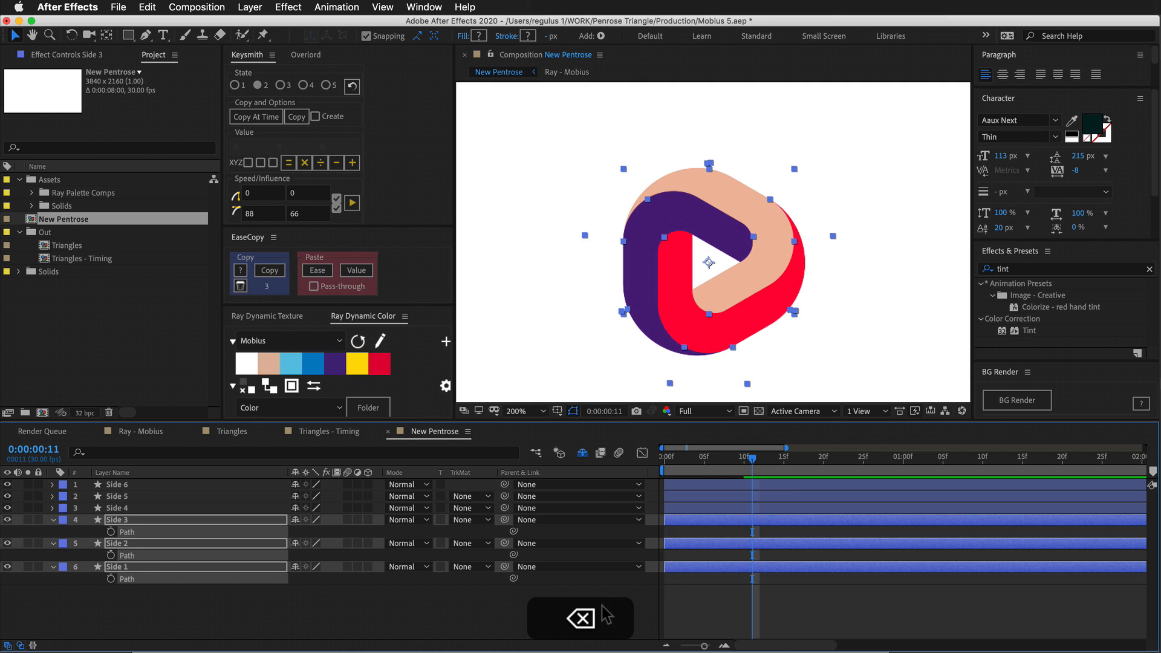
# Scrub back to frame 8 and examine the color properties of the Side 4, Side 5 and Side 6 layers.
pyautogui.click(606, 605)
pyautogui.moveTo(739, 467)
pyautogui.mouseDown()
pyautogui.moveTo(684, 472)
pyautogui.moveTo(727, 464)
pyautogui.mouseUp()
pyautogui.click(695, 487)
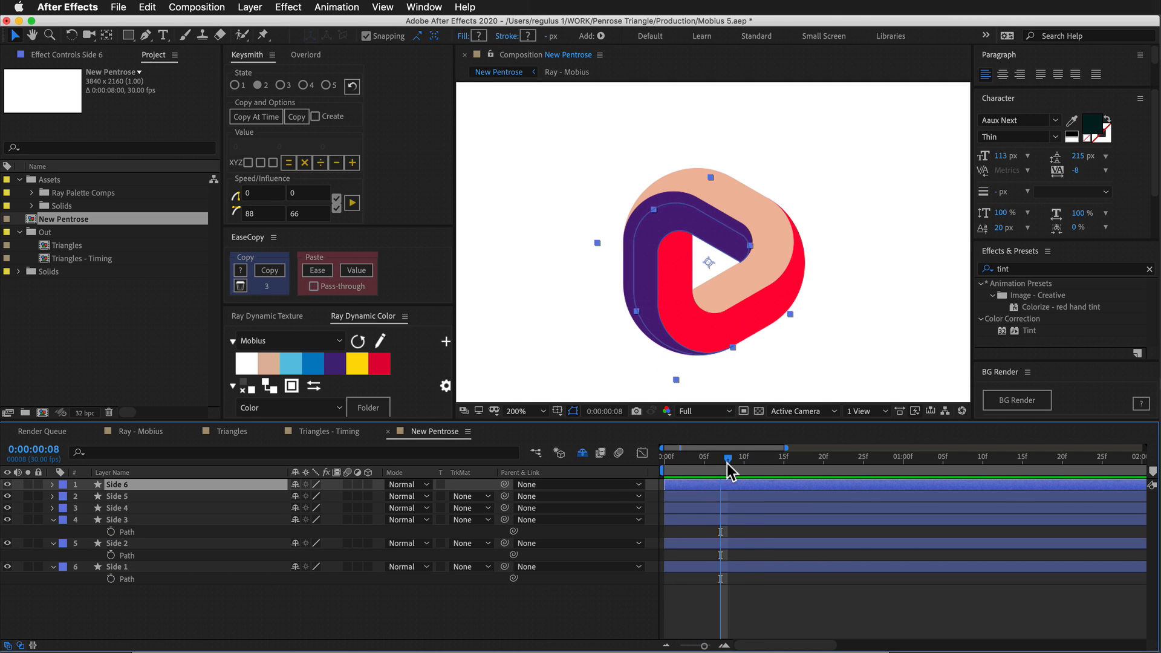
pyautogui.click(152, 508)
pyautogui.keyDown('shift'); pyautogui.click(147, 485); pyautogui.keyUp('shift')
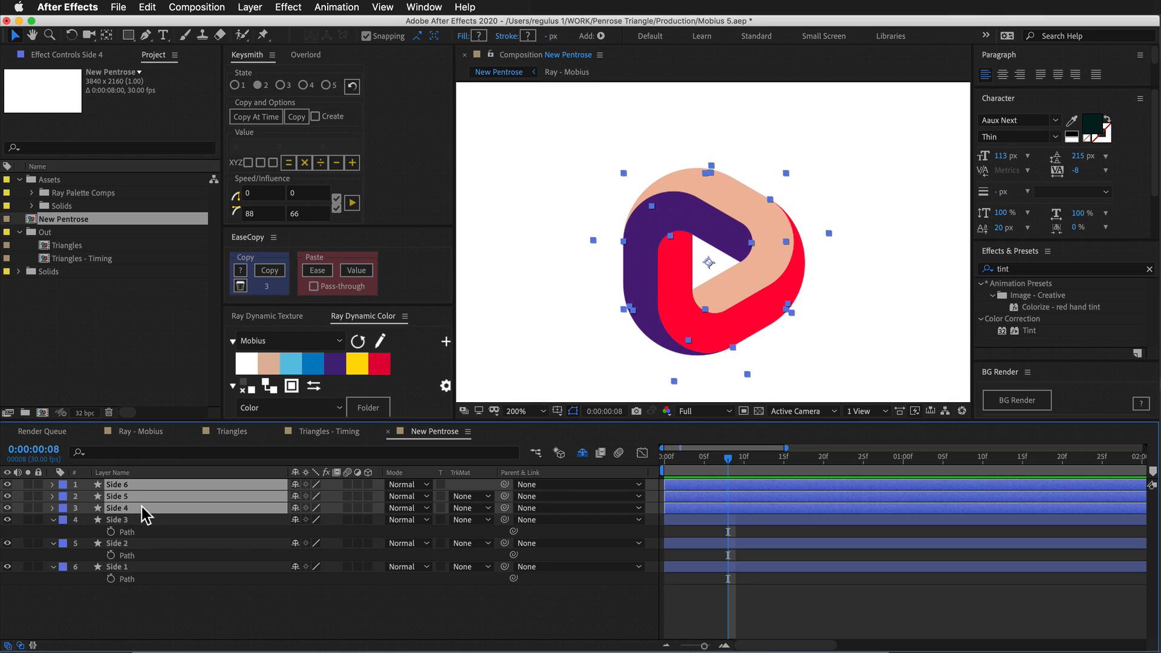
pyautogui.press('super+f')
pyautogui.write('color')
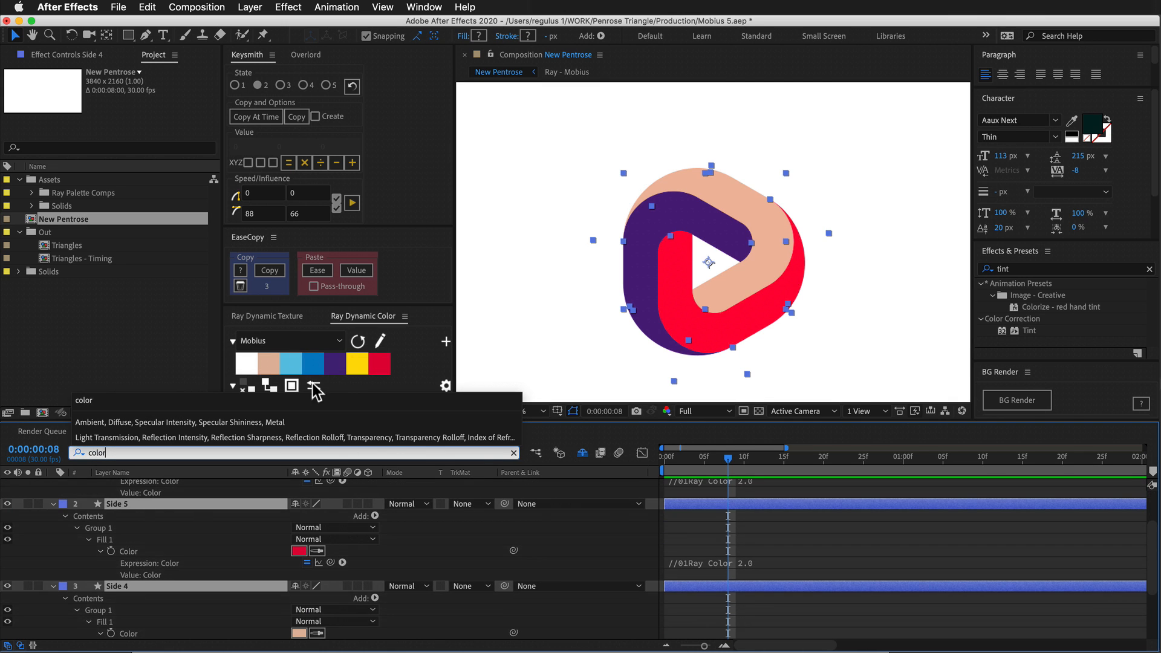
pyautogui.click(403, 549)
pyautogui.moveTo(403, 549); pyautogui.dragTo(449, 570)
pyautogui.press('super+a')
pyautogui.press('u')
pyautogui.click(165, 586)
# Reveal the rotation of the Side 4, Side 5 and Side 6 layers and add 120° to Side 6's rotation.
pyautogui.click(136, 485)
pyautogui.keyDown('shift'); pyautogui.click(135, 511); pyautogui.keyUp('shift')
pyautogui.press('r')
pyautogui.click(214, 564)
pyautogui.click(312, 497)
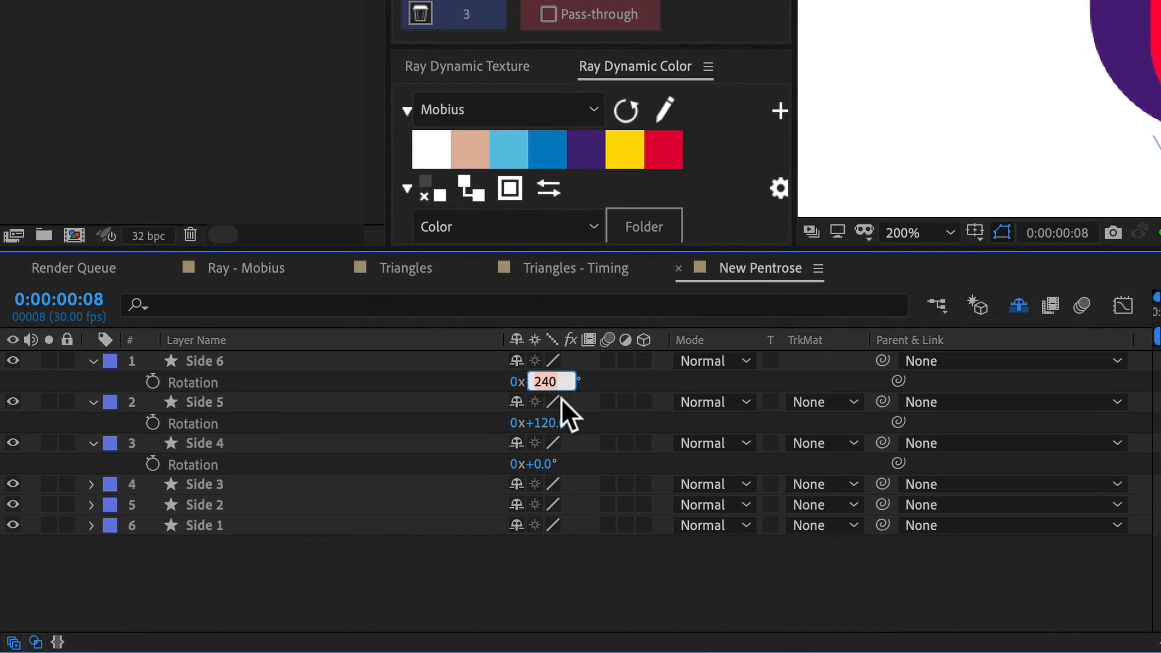
pyautogui.press('Right')
pyautogui.write('+120')
pyautogui.press('Return')
# Add 120° to the rotations of the Side 5 and Side 4 layers, making them 240° and 120°.
pyautogui.click(551, 422)
pyautogui.press('Right')
pyautogui.write('+12')
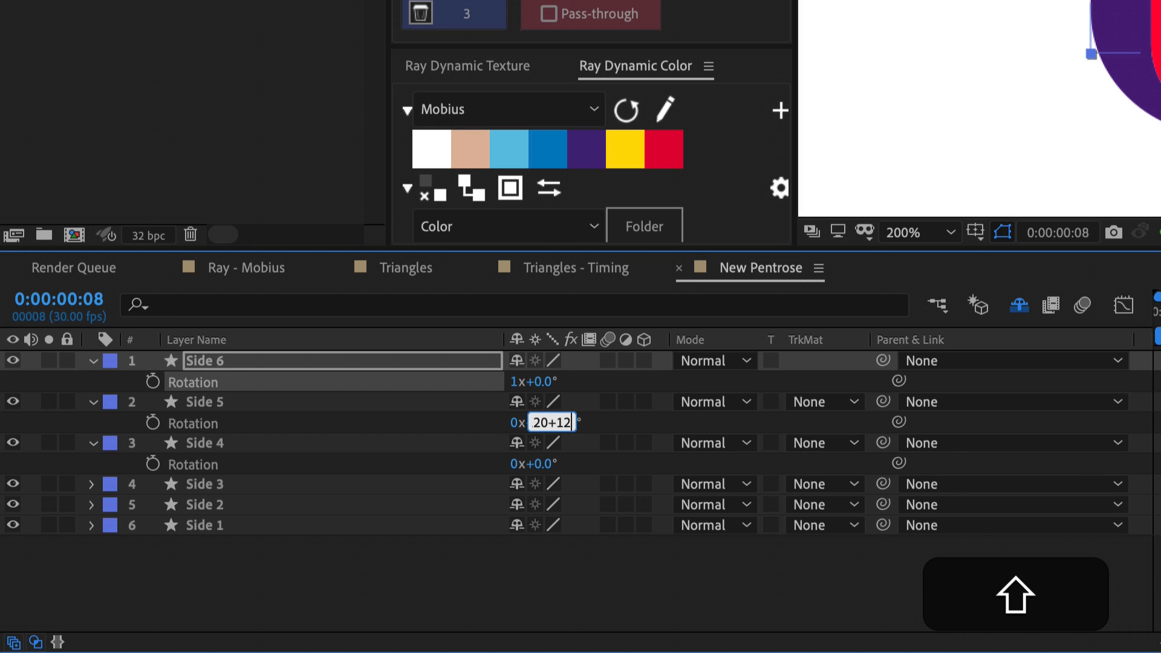
pyautogui.press('BackSpace')
pyautogui.press('BackSpace')
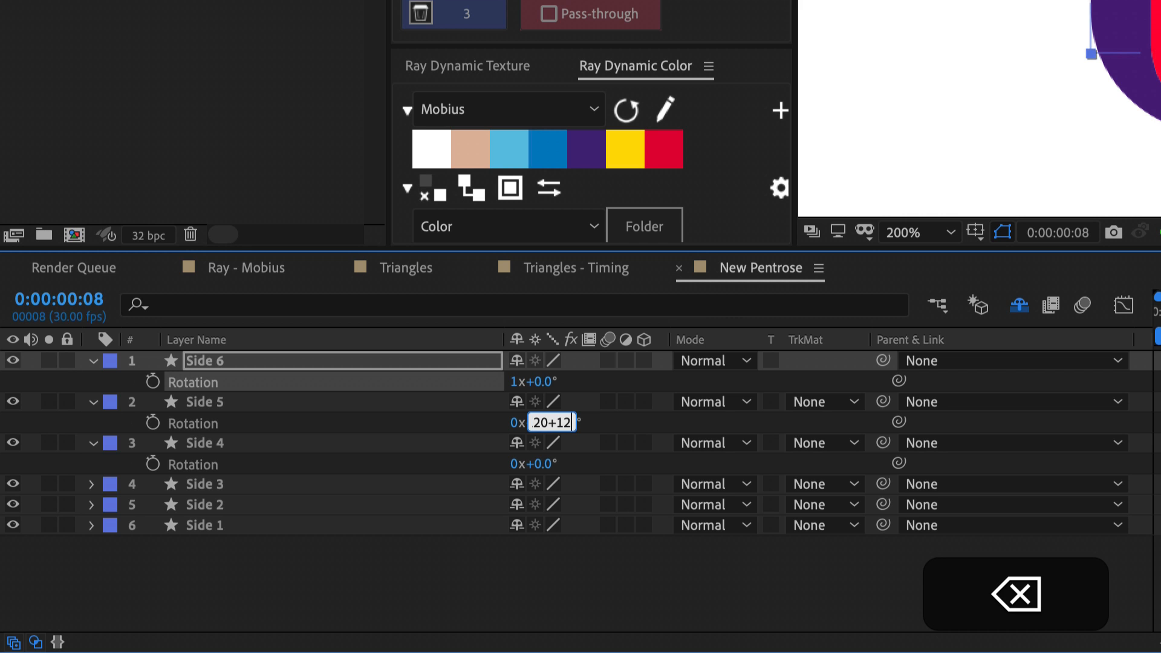
pyautogui.write('0')
pyautogui.press('Return')
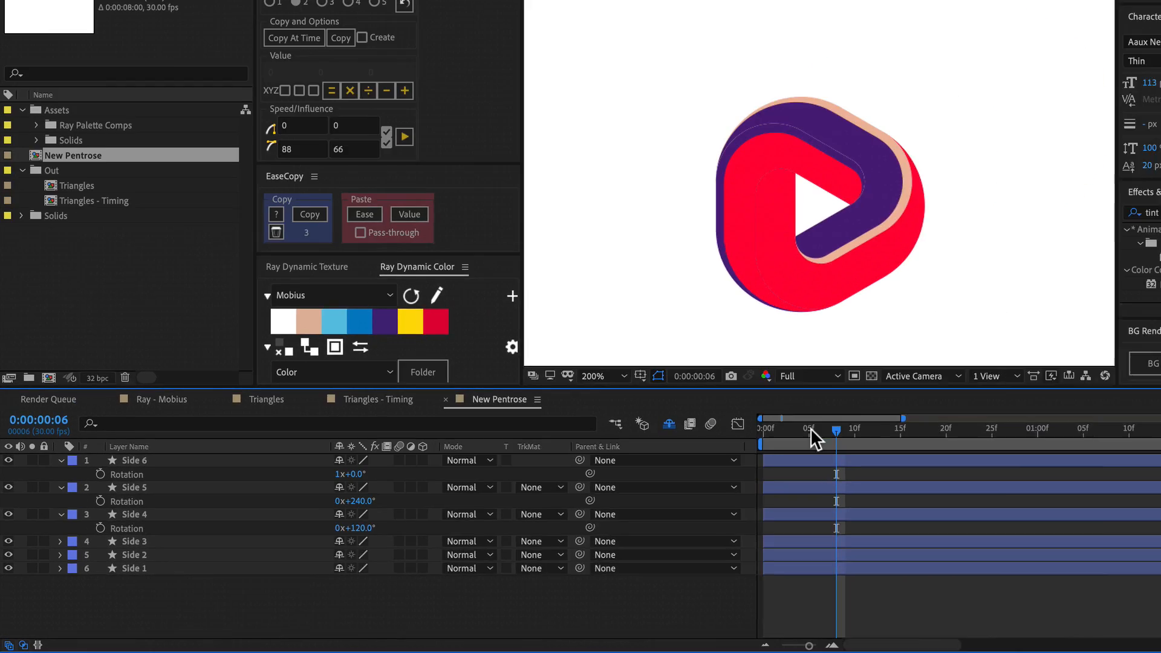
# Scrub through the opening frames and examine the edges between the overlapping sides up close.
pyautogui.moveTo(812, 431); pyautogui.dragTo(850, 438)
pyautogui.moveTo(739, 464); pyautogui.dragTo(682, 477)
pyautogui.click(673, 481)
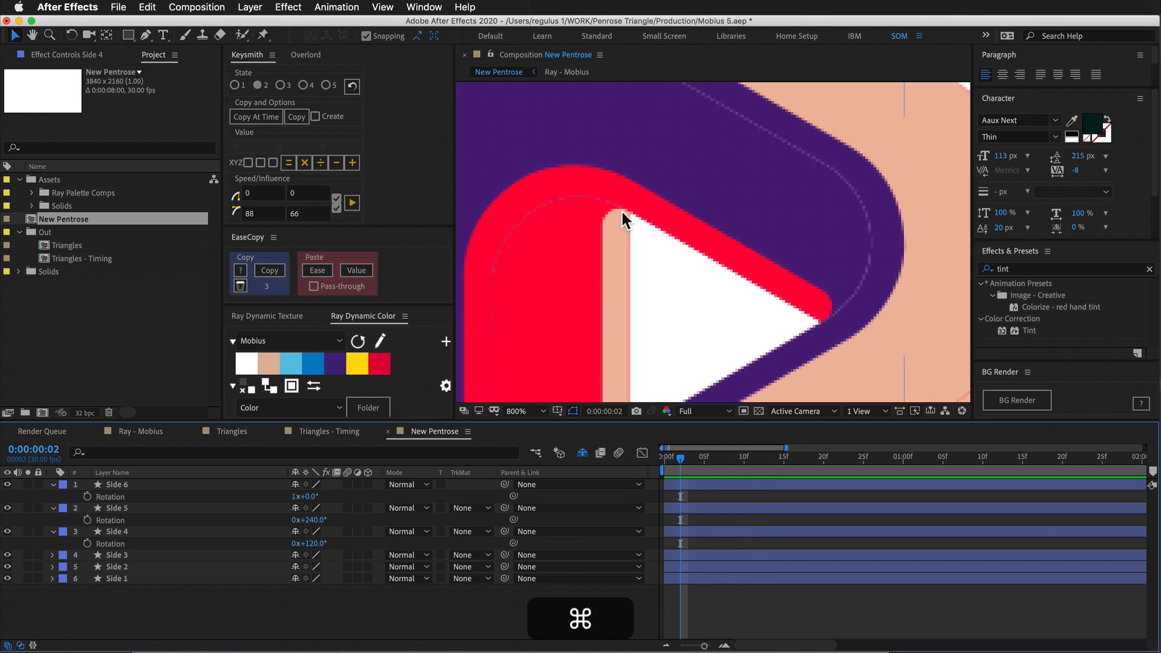
pyautogui.moveTo(599, 248); pyautogui.dragTo(649, 234)
pyautogui.press('super+minus')
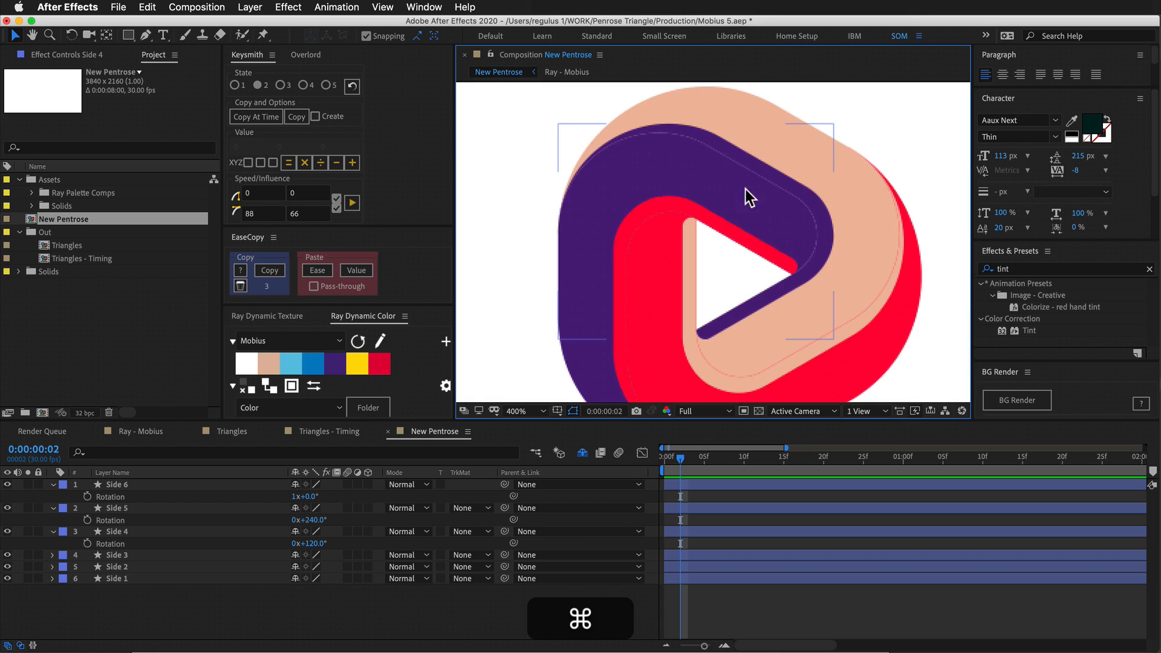
pyautogui.moveTo(685, 459)
pyautogui.mouseDown()
pyautogui.moveTo(699, 462)
pyautogui.moveTo(688, 469)
pyautogui.mouseUp()
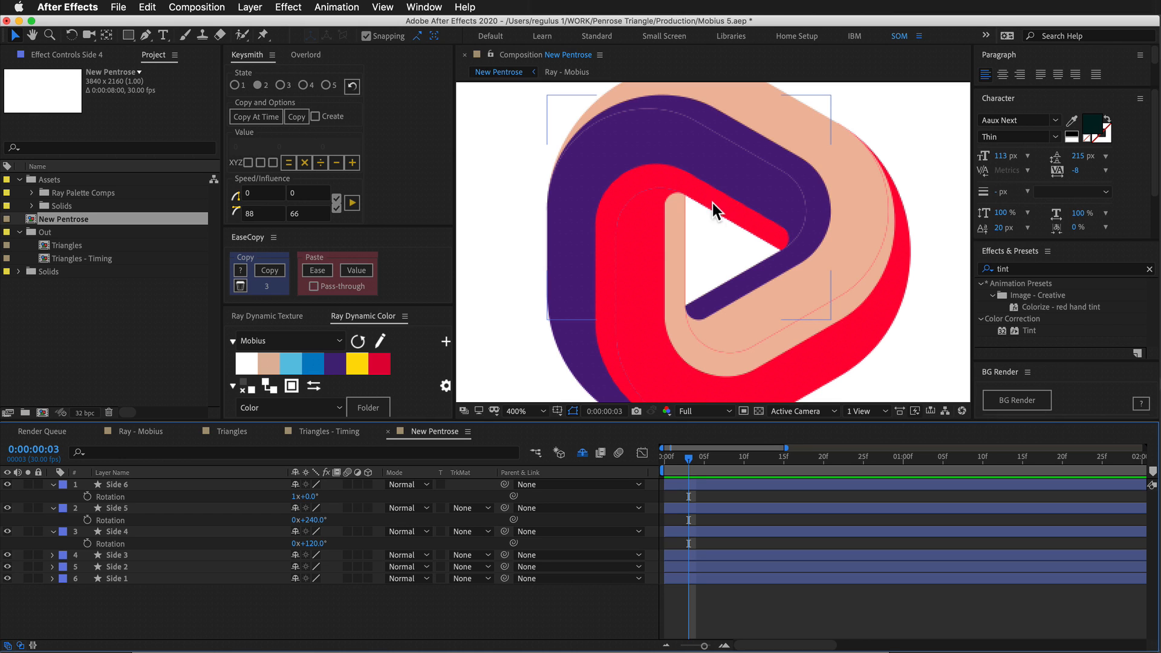
# Switch to Illustrator and examine the red curve on the Cover line layer, comparing it with the Original artwork.
pyautogui.press('super+Tab')
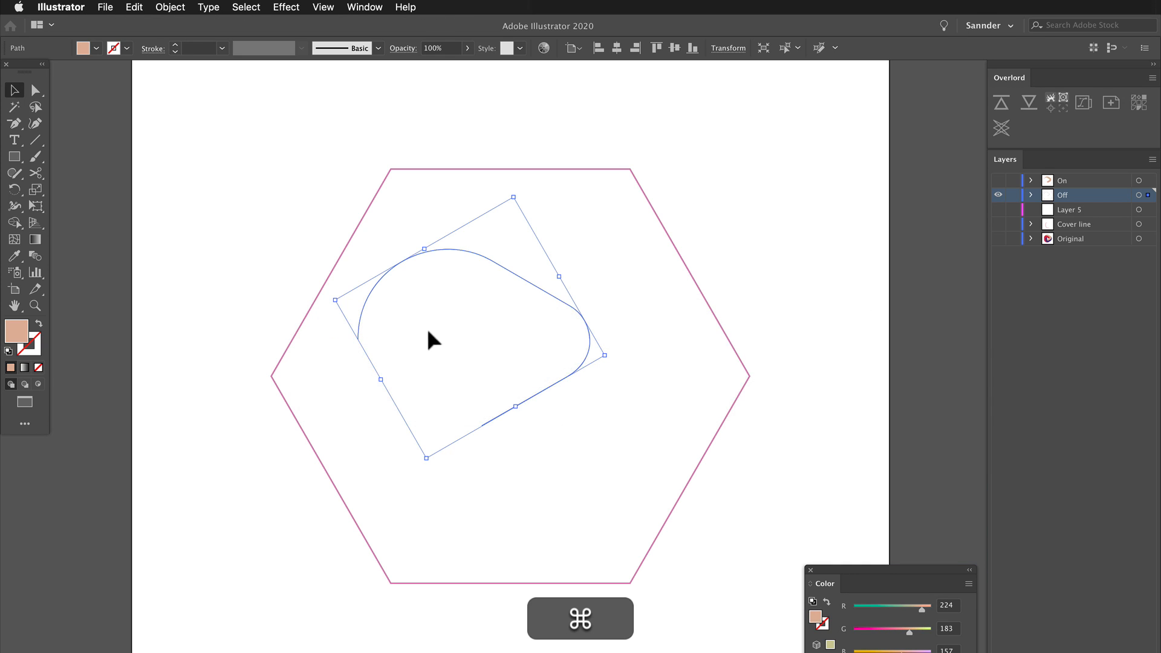
pyautogui.click(729, 161)
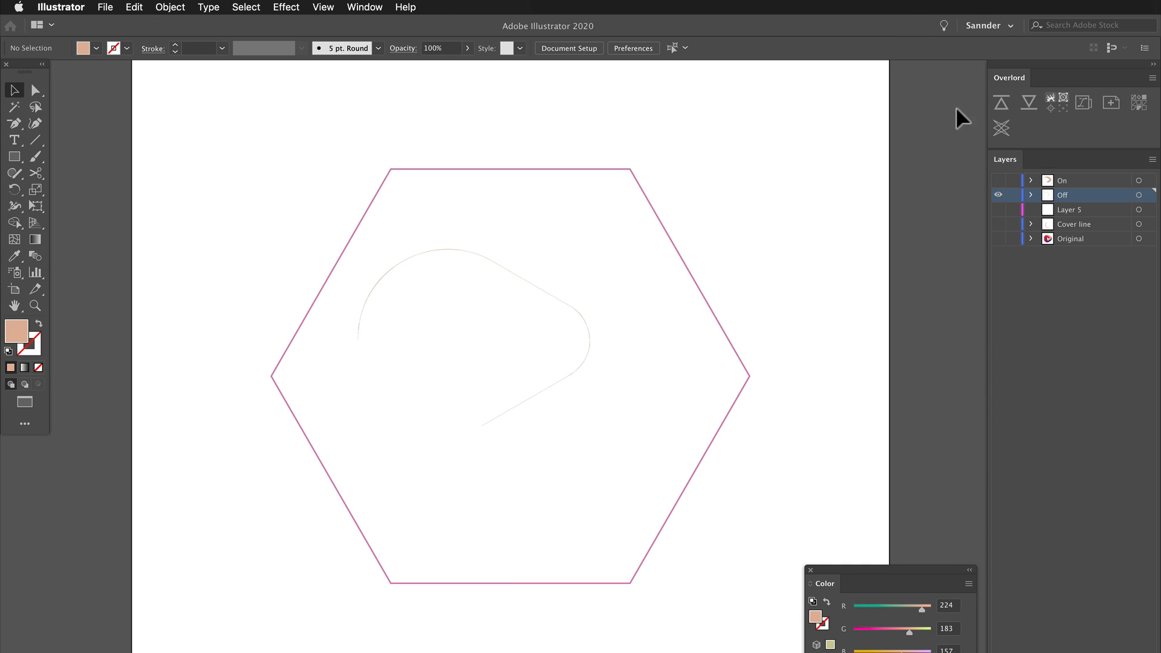
pyautogui.click(998, 194)
pyautogui.click(999, 224)
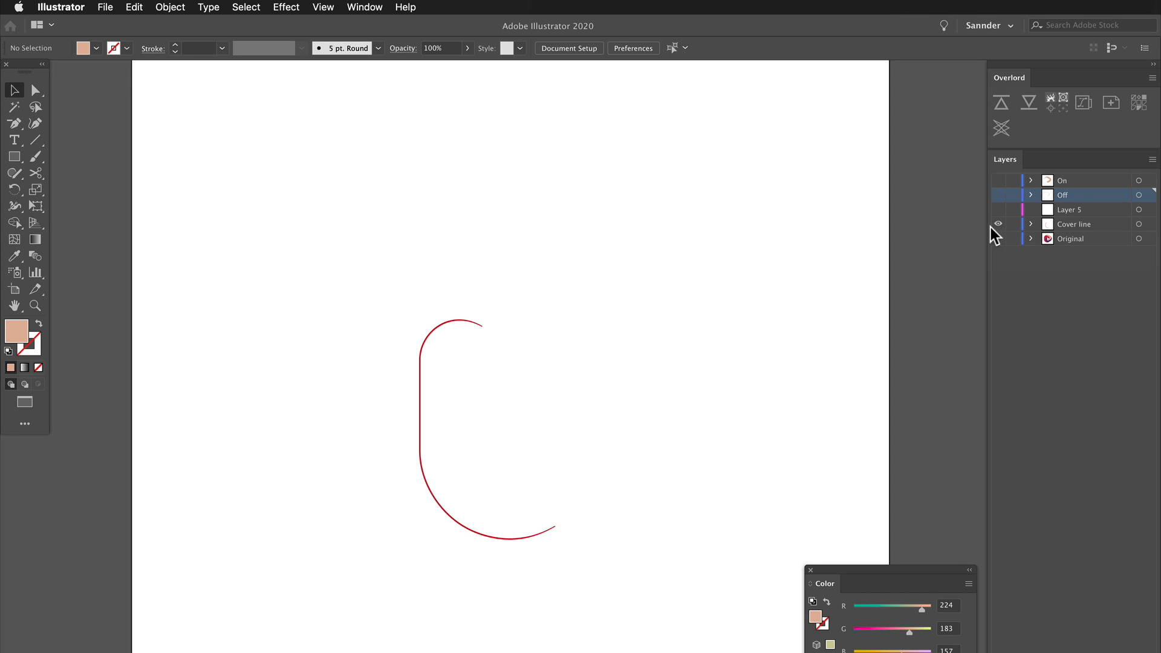
pyautogui.moveTo(732, 297); pyautogui.dragTo(683, 245)
pyautogui.click(675, 257)
pyautogui.click(999, 238)
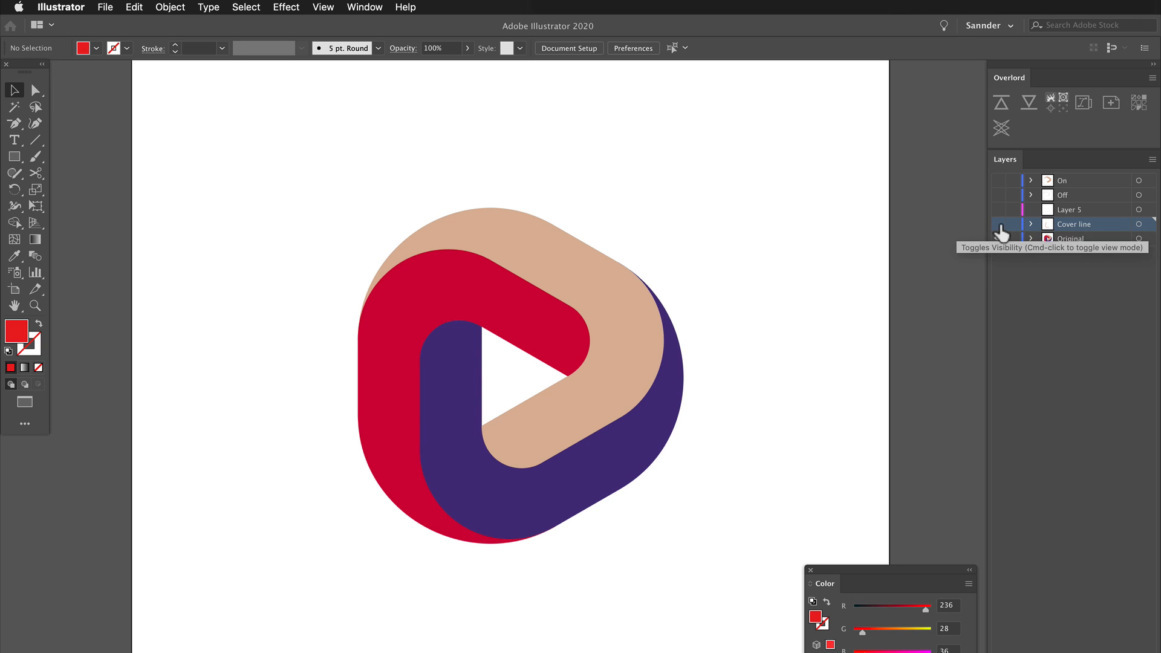
pyautogui.keyDown('alt'); pyautogui.click(999, 224); pyautogui.keyUp('alt')
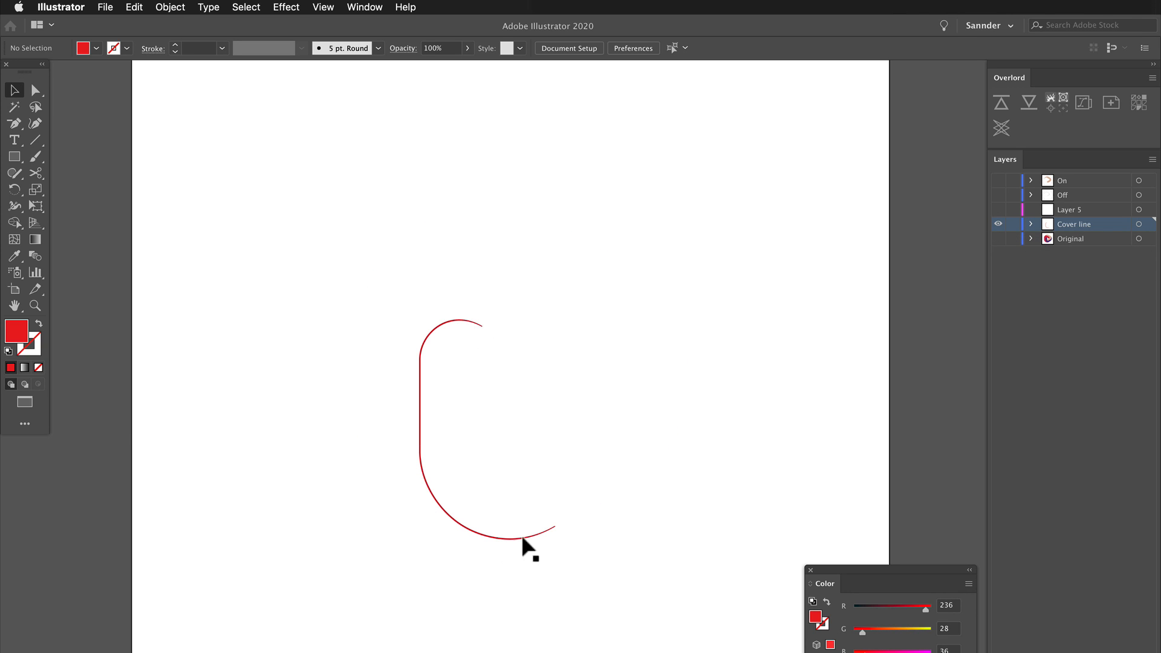
pyautogui.press('super+equal')
pyautogui.moveTo(322, 213); pyautogui.dragTo(506, 110)
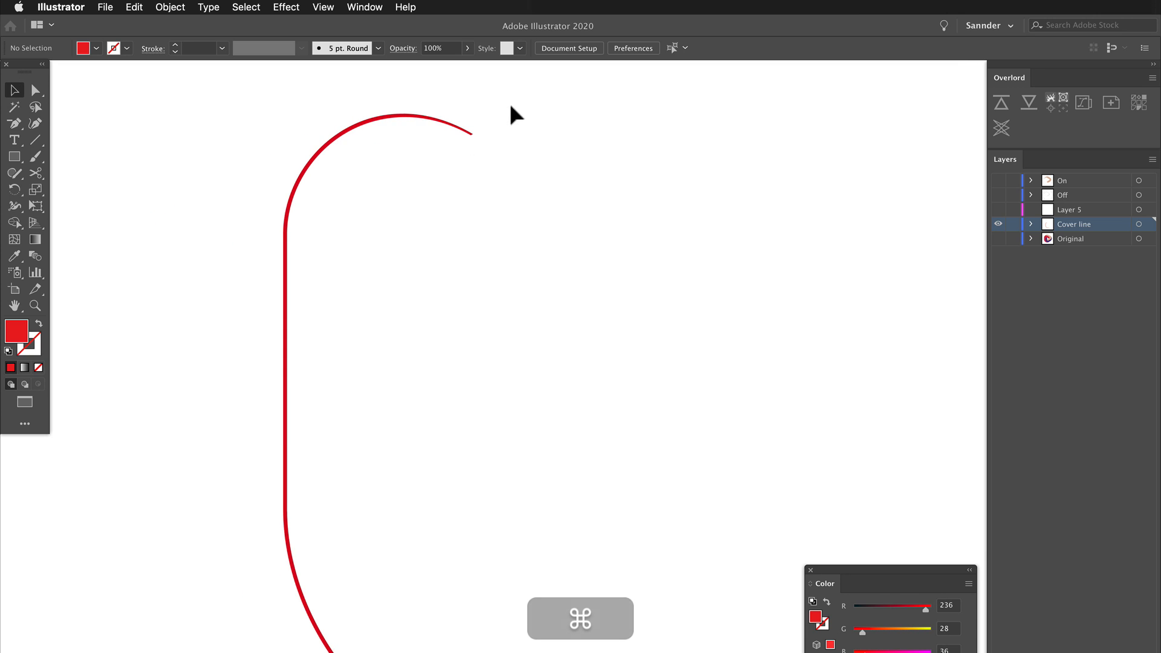
# Switch back to After Effects and add a null object named ZOOM to the New Pentrose composition.
pyautogui.press('super+Tab')
pyautogui.moveTo(691, 458)
pyautogui.mouseDown()
pyautogui.moveTo(658, 468)
pyautogui.moveTo(731, 459)
pyautogui.moveTo(681, 475)
pyautogui.moveTo(694, 458)
pyautogui.mouseUp()
pyautogui.press('super+minus')
pyautogui.press('super+minus')
pyautogui.press('super+minus')
pyautogui.press('super+minus')
pyautogui.press('super+minus')
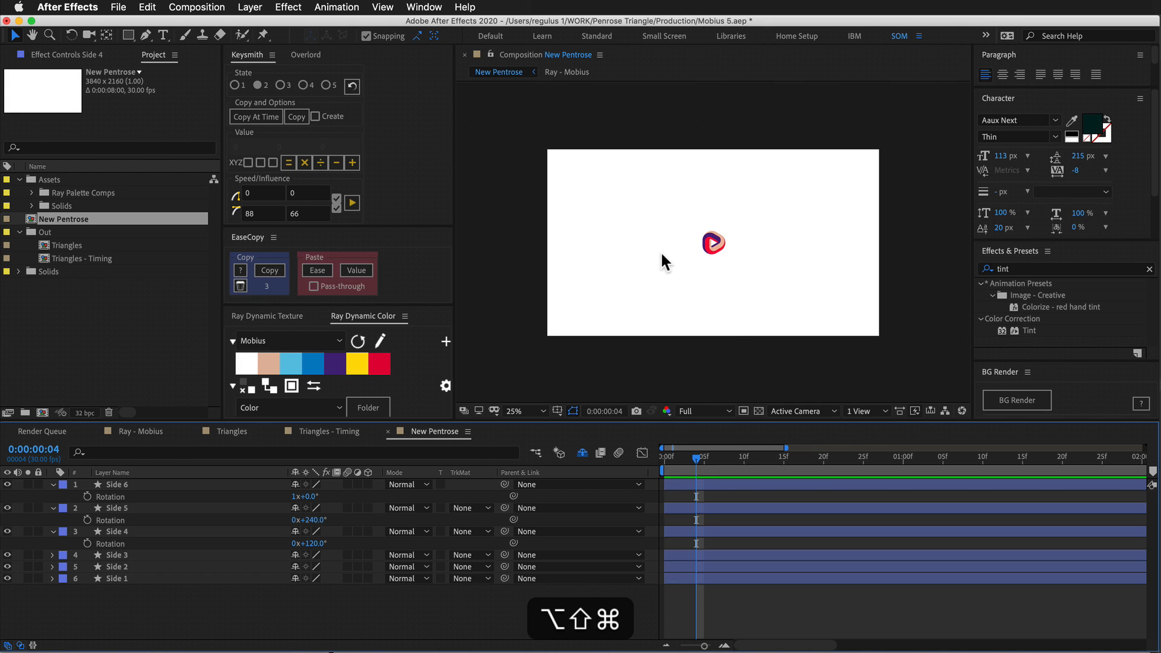
pyautogui.press('super+alt+shift+y')
pyautogui.press('Return')
pyautogui.write('ZOOM')
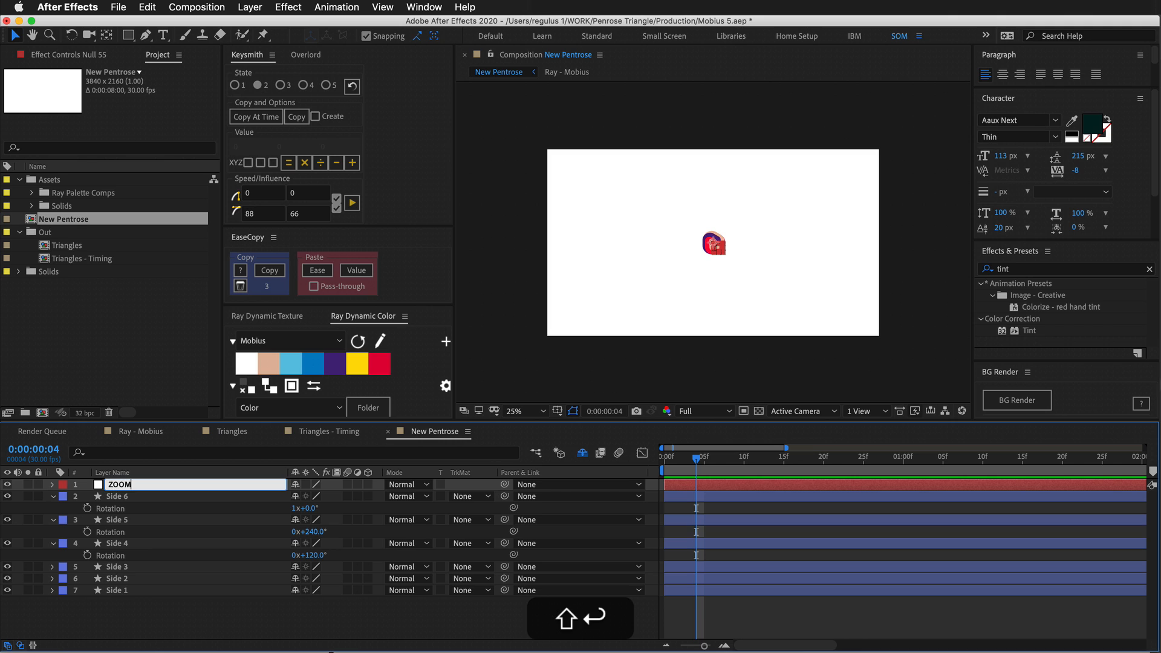
pyautogui.press('Return')
# Parent all six side layers to the ZOOM null.
pyautogui.press('super+a')
pyautogui.keyDown('super'); pyautogui.click(170, 484); pyautogui.keyUp('super')
pyautogui.moveTo(502, 496); pyautogui.dragTo(491, 487)
# Set the ZOOM null's scale to 400% and collapse the properties of all layers.
pyautogui.click(192, 483)
pyautogui.press('s')
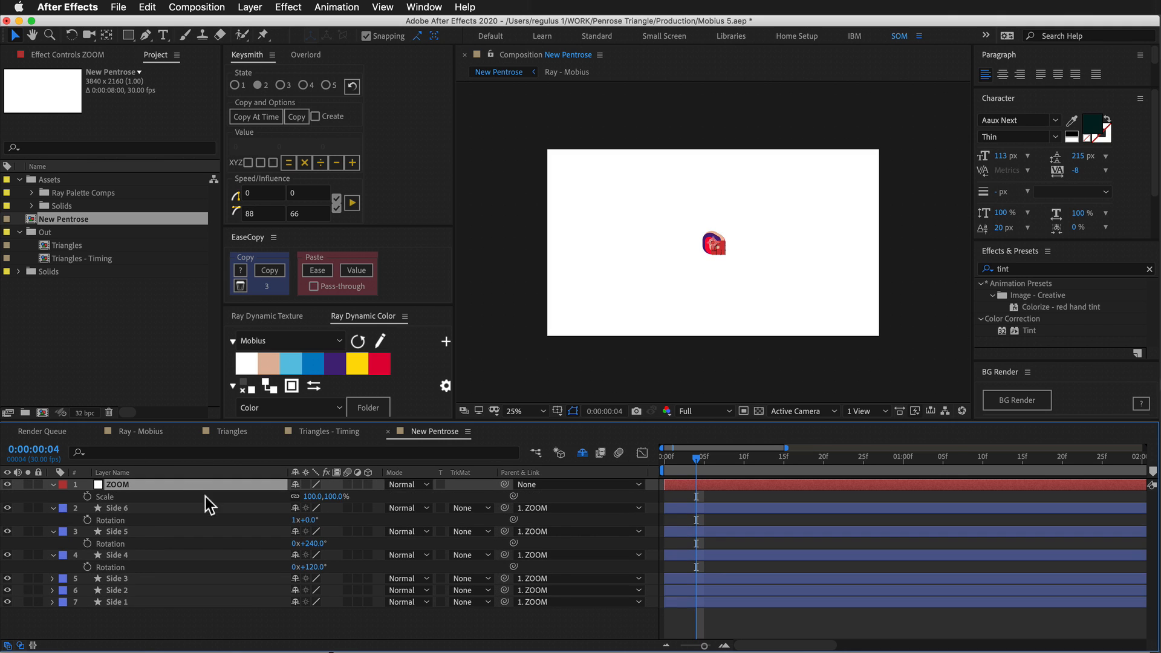
pyautogui.click(334, 496)
pyautogui.write('400')
pyautogui.press('Return')
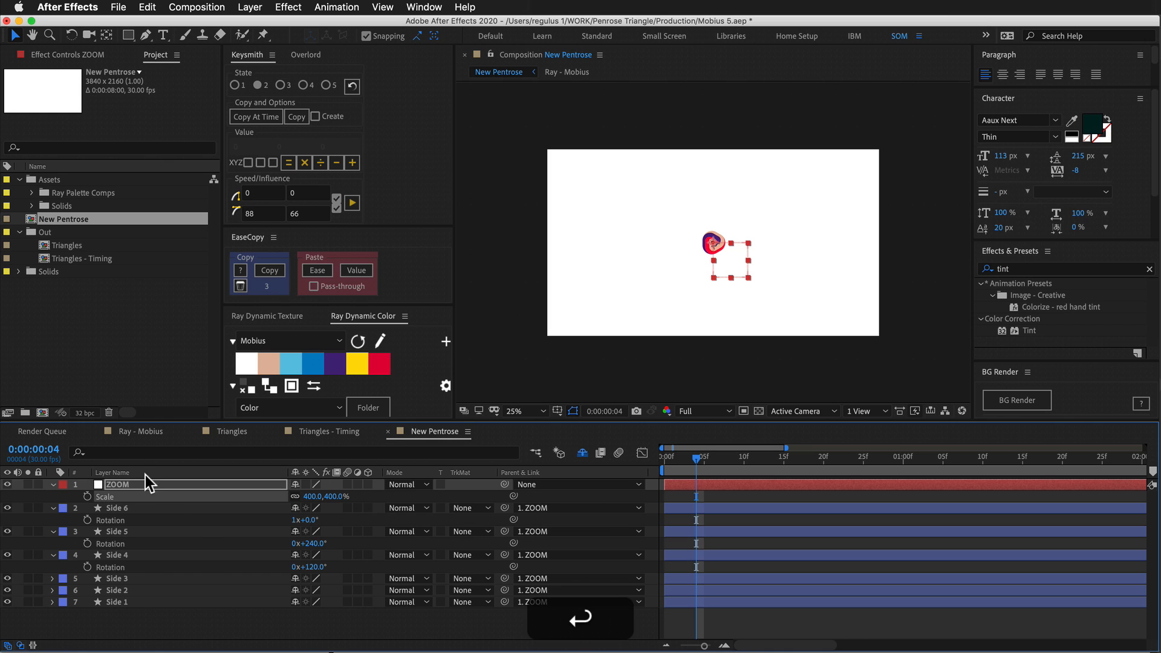
pyautogui.click(171, 627)
pyautogui.press('super+a')
pyautogui.press('u')
pyautogui.click(179, 614)
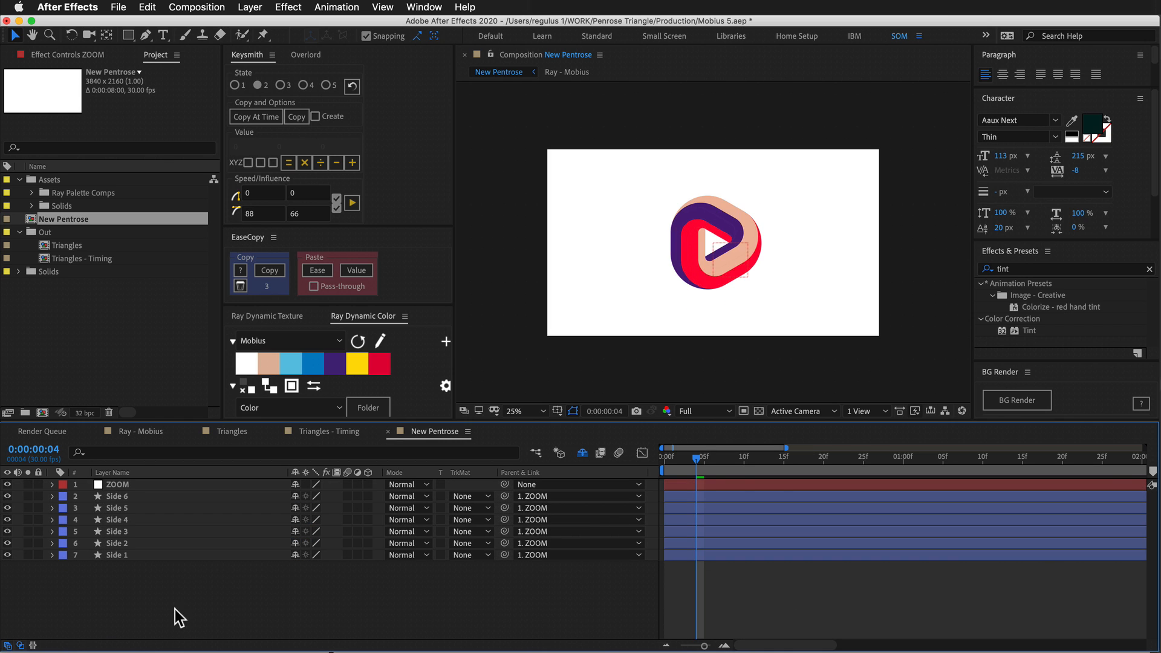
# Examine the edges and inner corners of the enlarged triangle up close.
pyautogui.scroll(2, 692, 199)
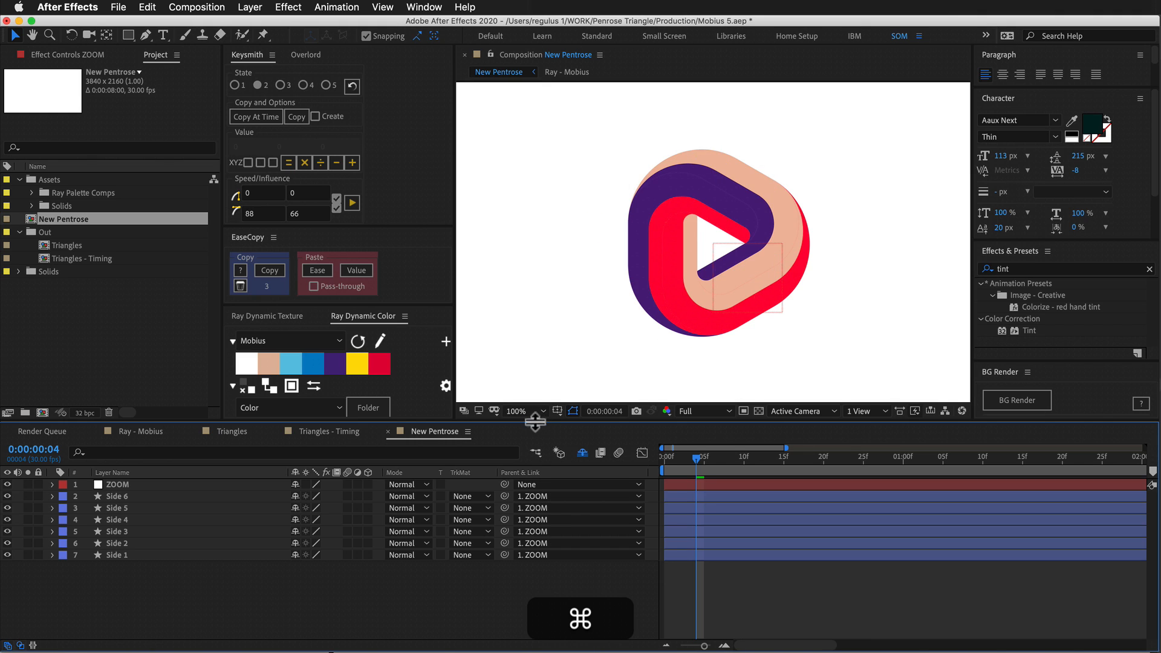
pyautogui.press('super+equal')
pyautogui.press('super+equal')
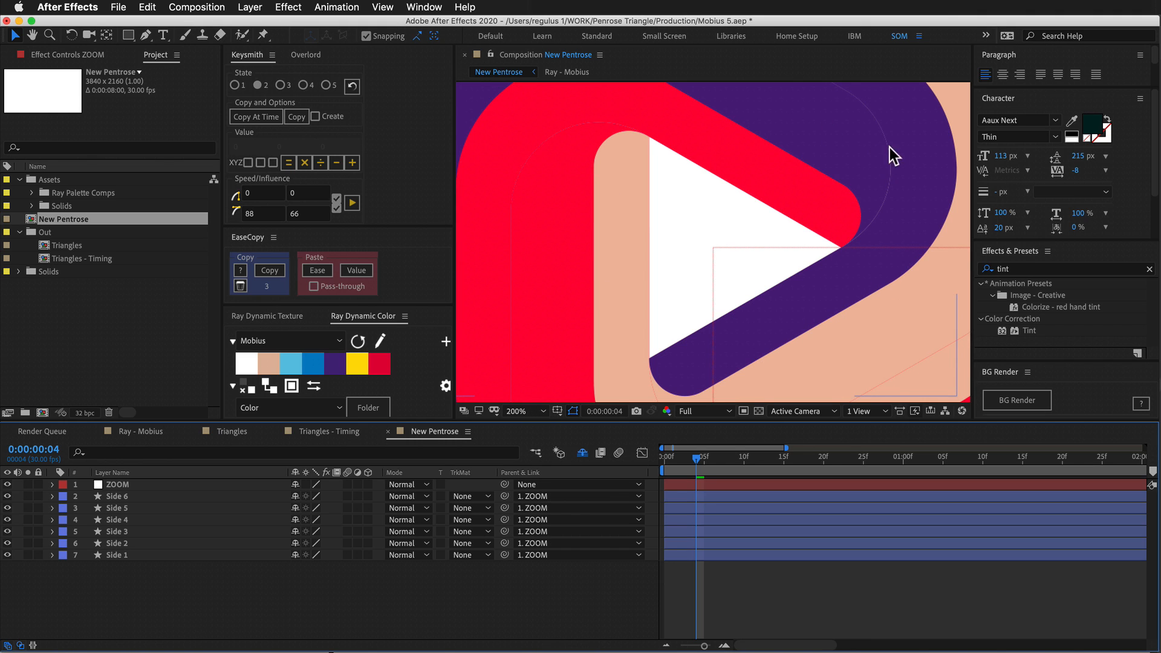
pyautogui.moveTo(892, 180); pyautogui.dragTo(851, 214)
pyautogui.moveTo(643, 239); pyautogui.dragTo(692, 220)
pyautogui.click(262, 586)
pyautogui.press(',')
pyautogui.press('v')
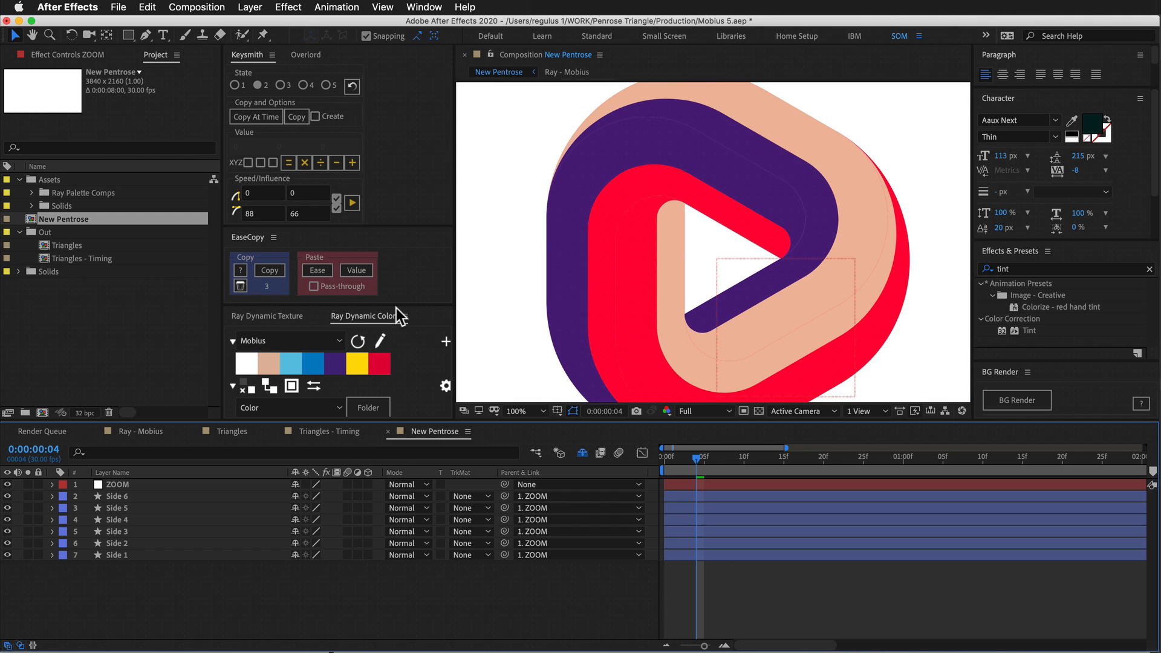
# Return to the first frame and reveal the keyframed properties of all layers.
pyautogui.moveTo(674, 465); pyautogui.dragTo(604, 455)
pyautogui.press('super+a')
pyautogui.press('u')
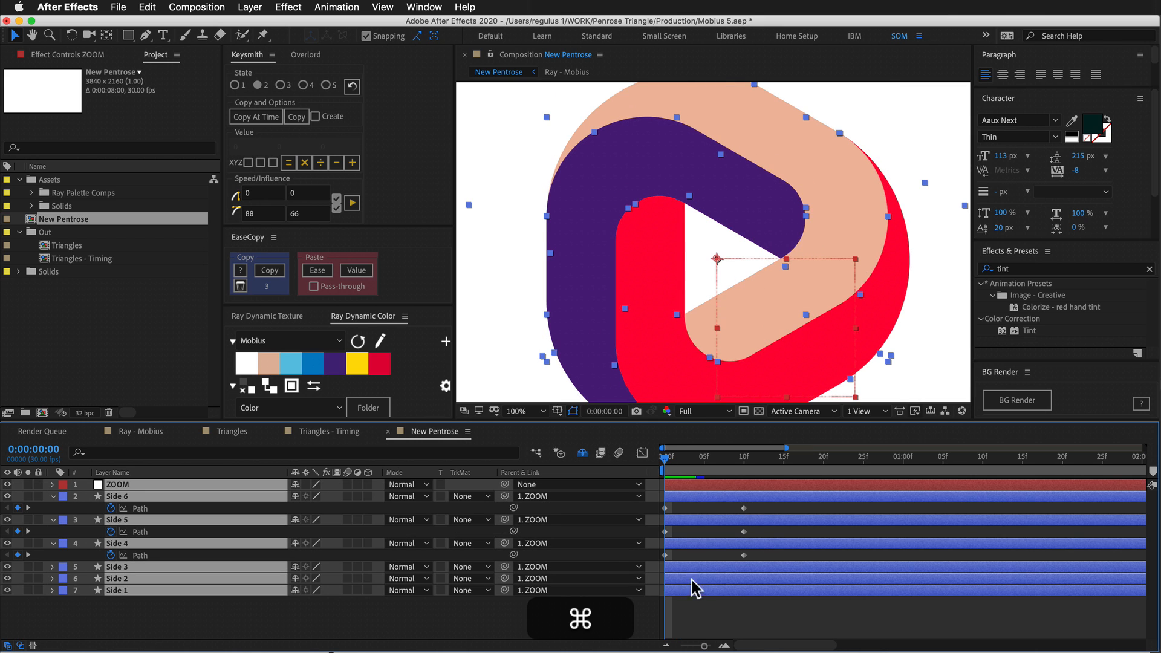
pyautogui.press('super+shift+a')
# Place composition marker 1 at the 1-second mark and show a longer stretch of the timeline.
pyautogui.moveTo(678, 463); pyautogui.dragTo(903, 455)
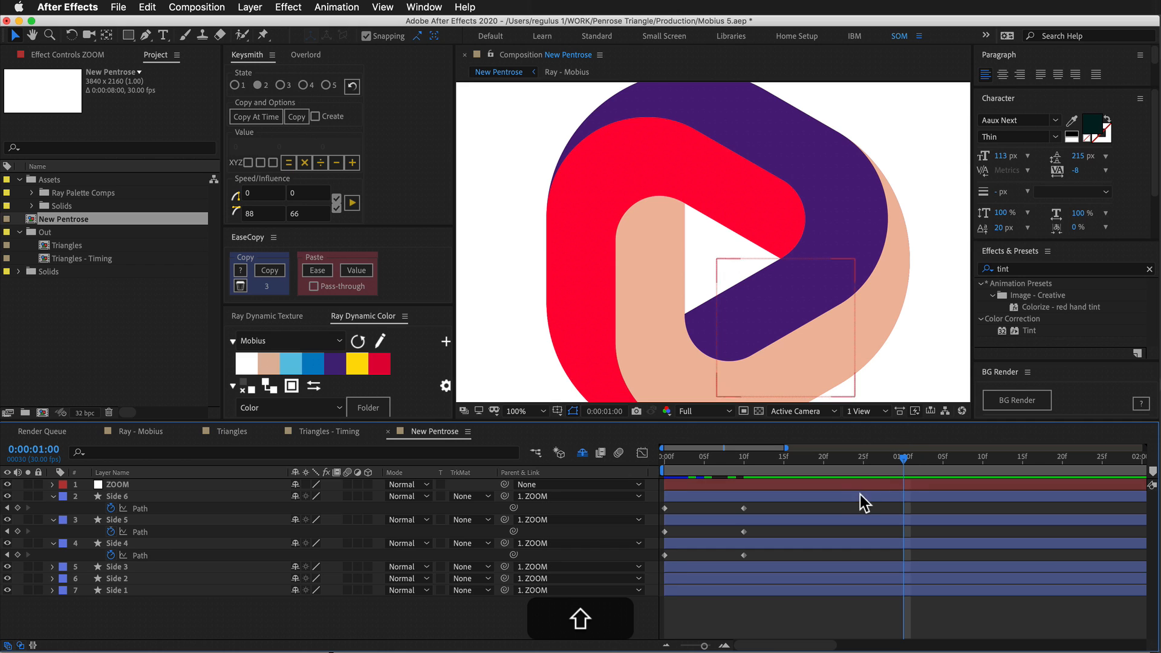
pyautogui.hotkey('shift', '1')
pyautogui.moveTo(807, 536); pyautogui.dragTo(726, 539)
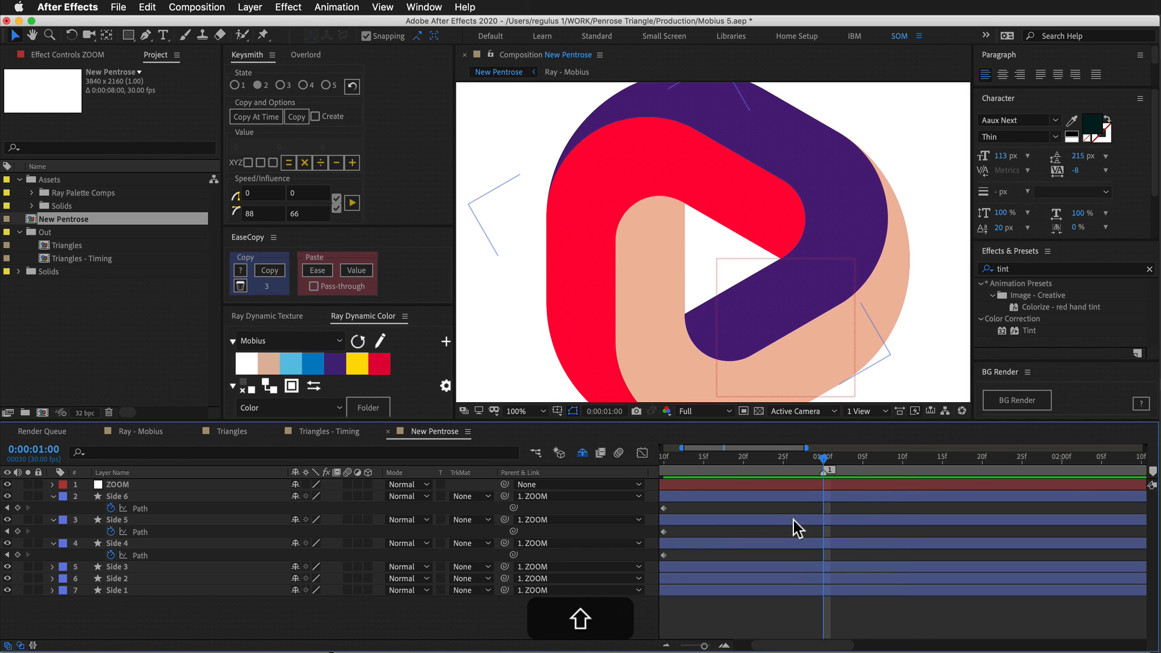
pyautogui.press('-')
pyautogui.moveTo(833, 464)
pyautogui.mouseDown()
pyautogui.moveTo(929, 464)
pyautogui.moveTo(699, 496)
pyautogui.moveTo(784, 474)
pyautogui.mouseUp()
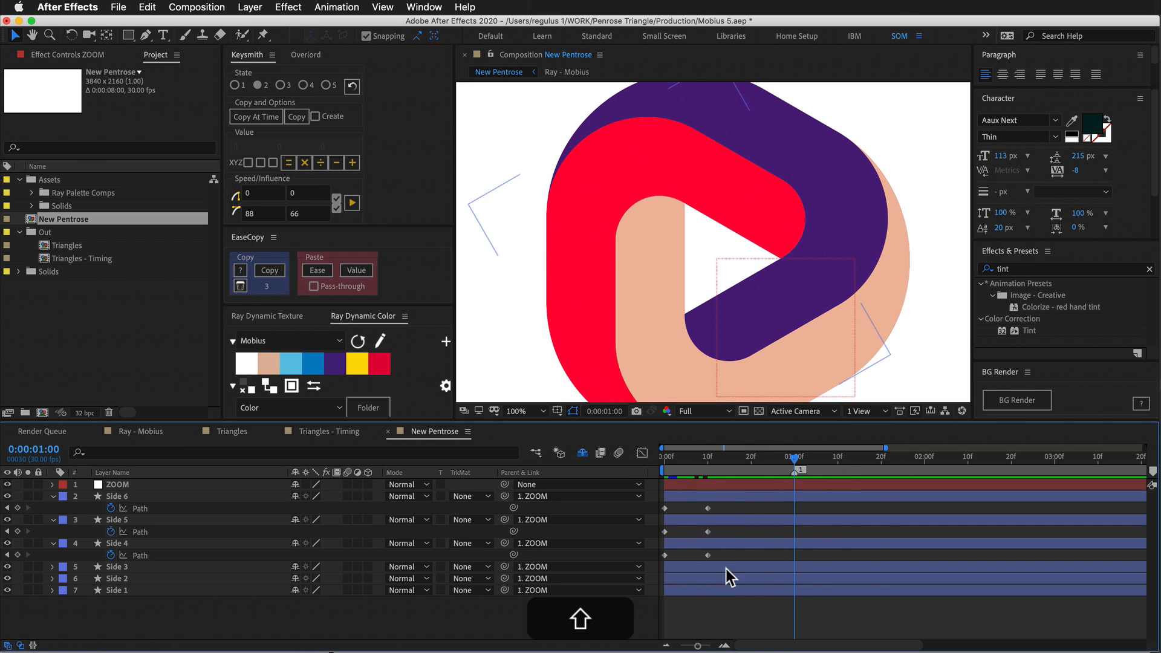
# Collapse the Path properties of the side layers, deselect everything and show the whole triangle.
pyautogui.press('super+a')
pyautogui.press('a')
pyautogui.press('a')
pyautogui.press('shift+super+a')
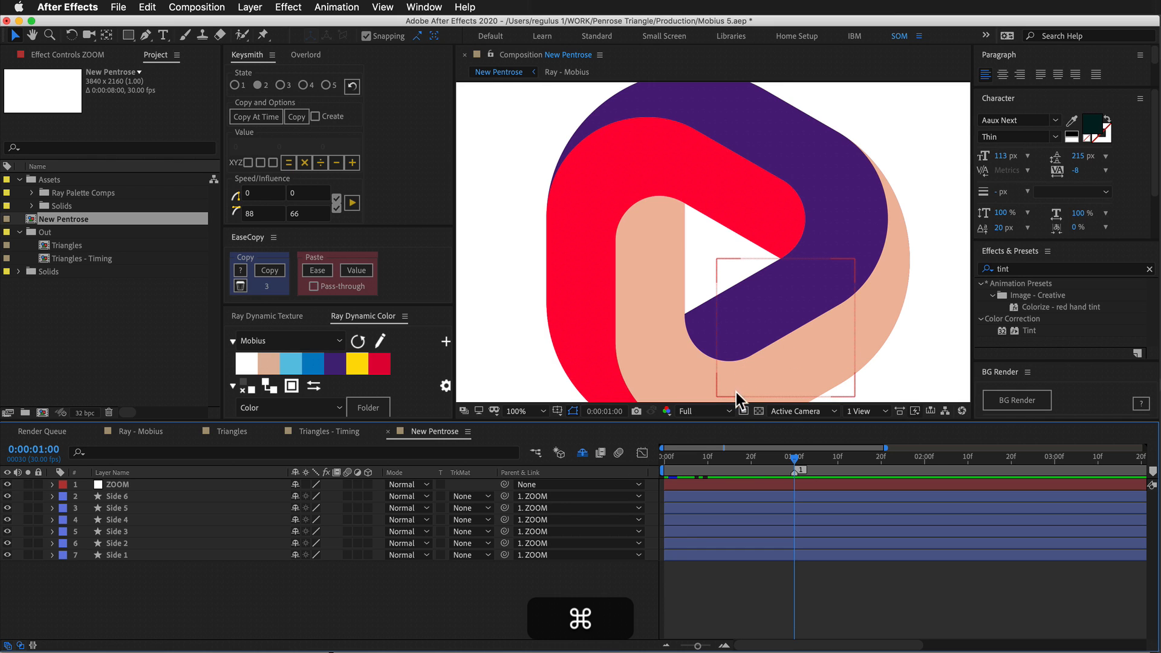
pyautogui.press('super+minus')
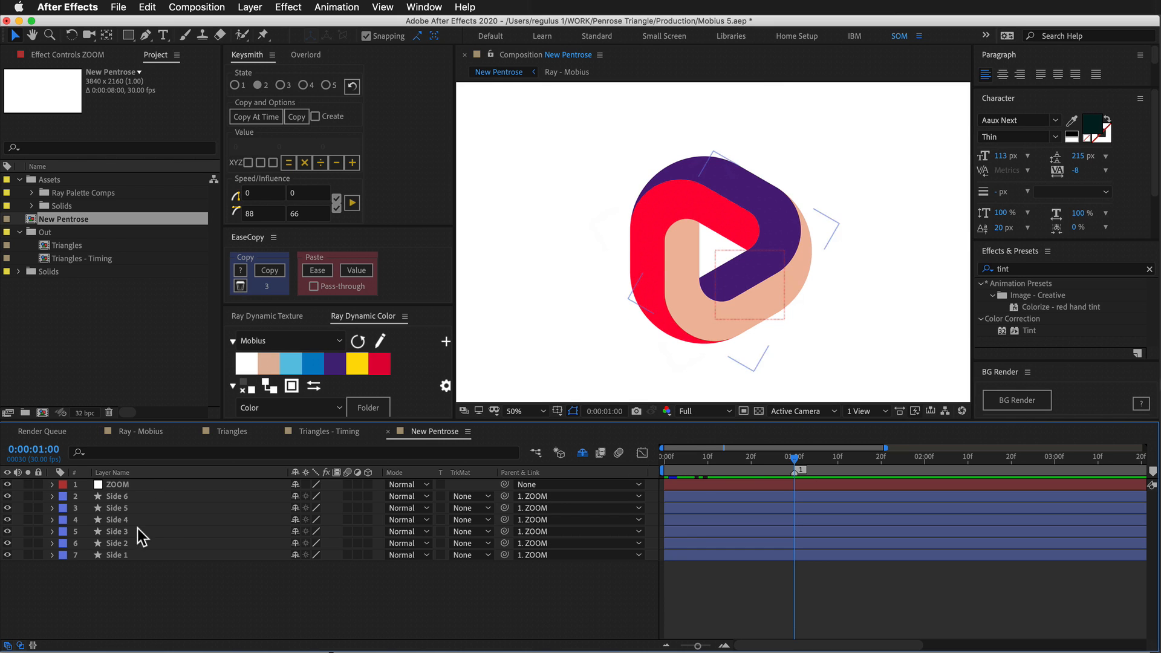
# Duplicate the Side 1 to Side 6 layers and bring the copies to the front of the layer stack.
pyautogui.click(115, 484)
pyautogui.click(121, 496)
pyautogui.keyDown('shift'); pyautogui.click(133, 556); pyautogui.keyUp('shift')
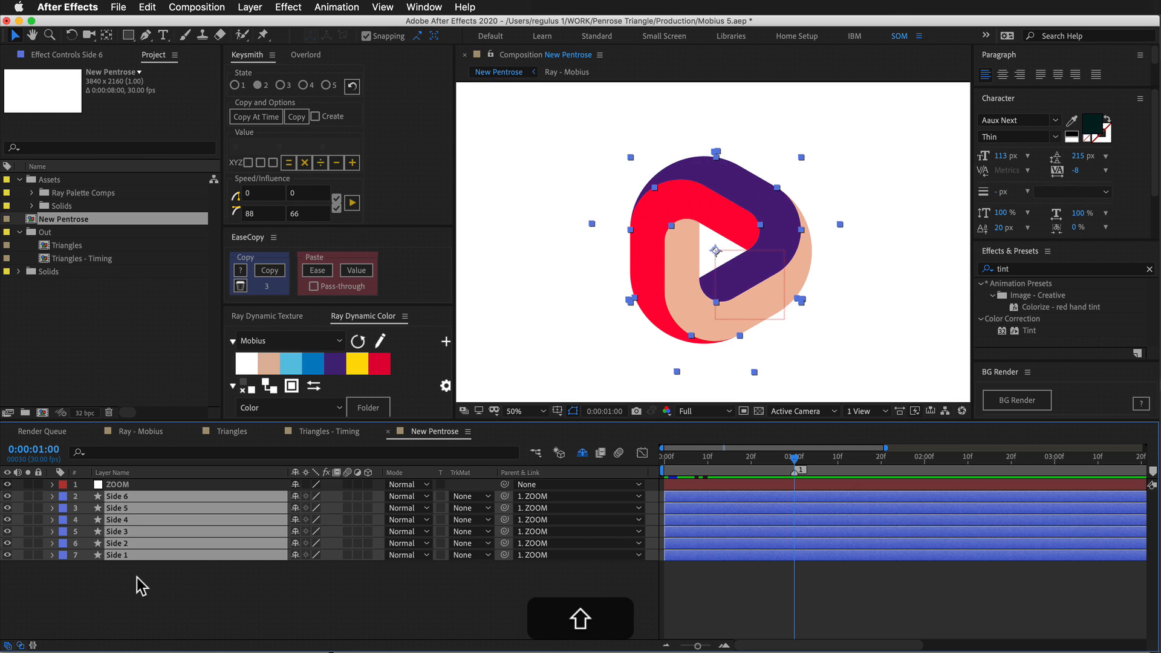
pyautogui.press('super+d')
pyautogui.press('super+shift+bracketright')
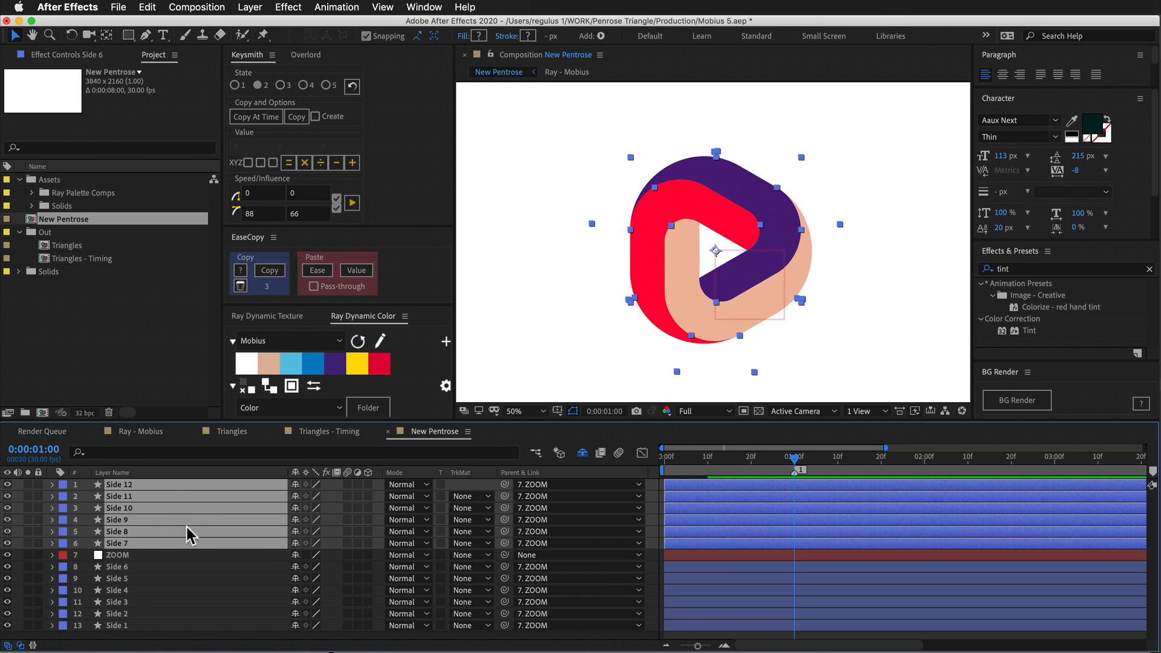
# Assign the Green label to the six duplicated side layers and maximize the timeline.
pyautogui.click(63, 485)
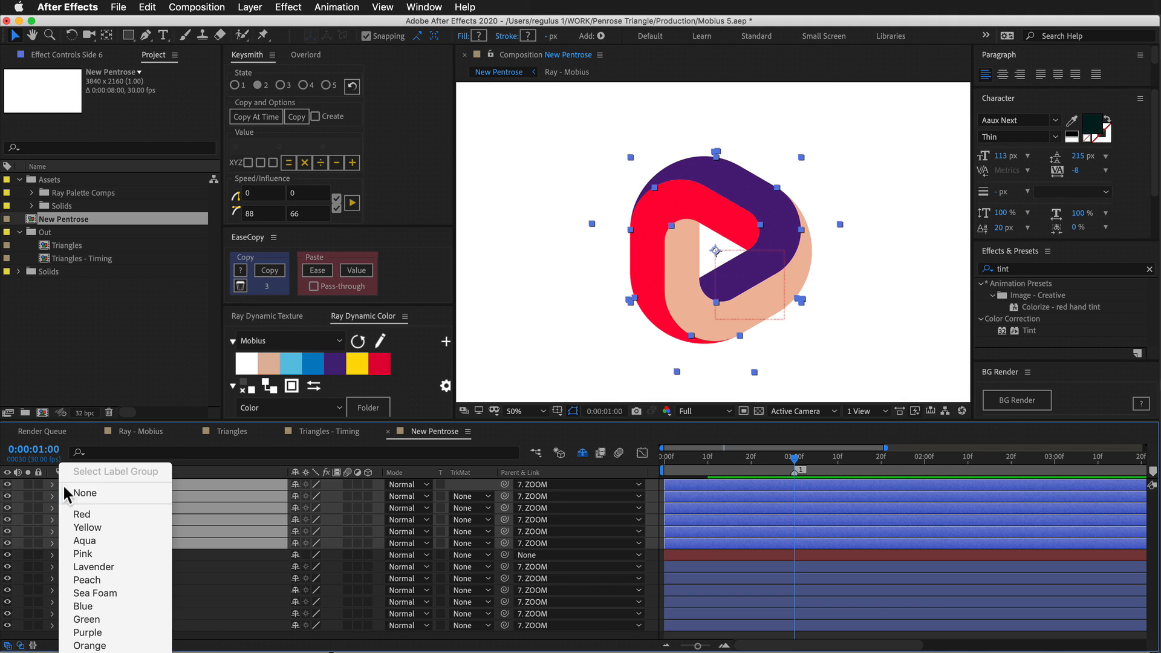
pyautogui.click(101, 619)
pyautogui.click(151, 565)
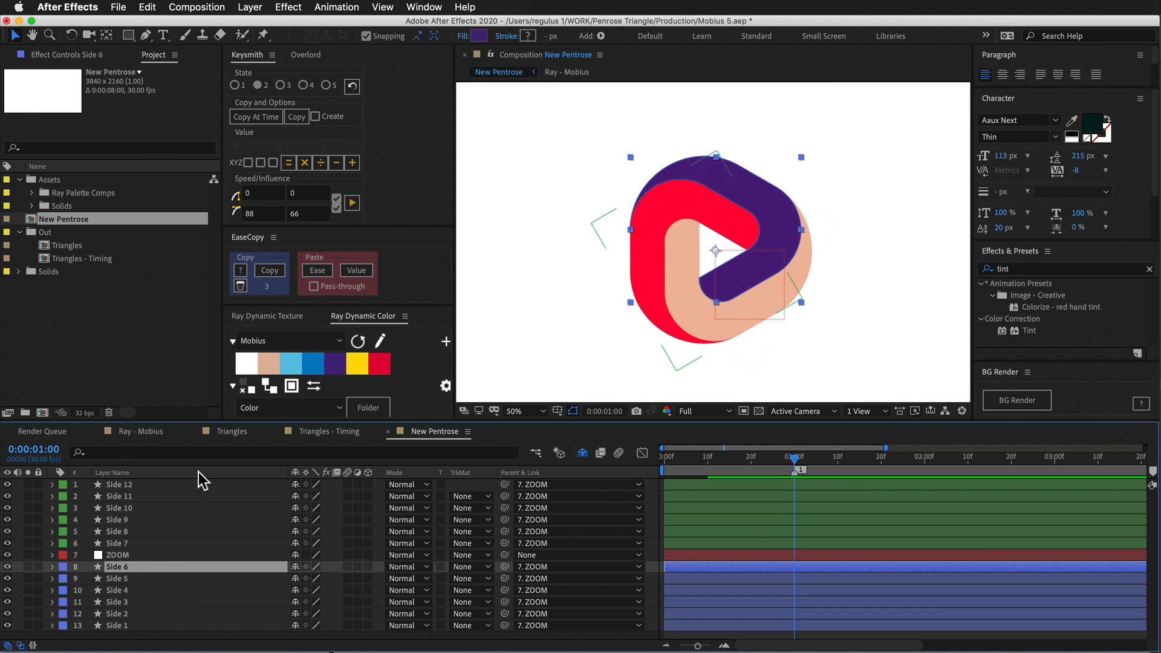
pyautogui.press('`')
pyautogui.click(188, 536)
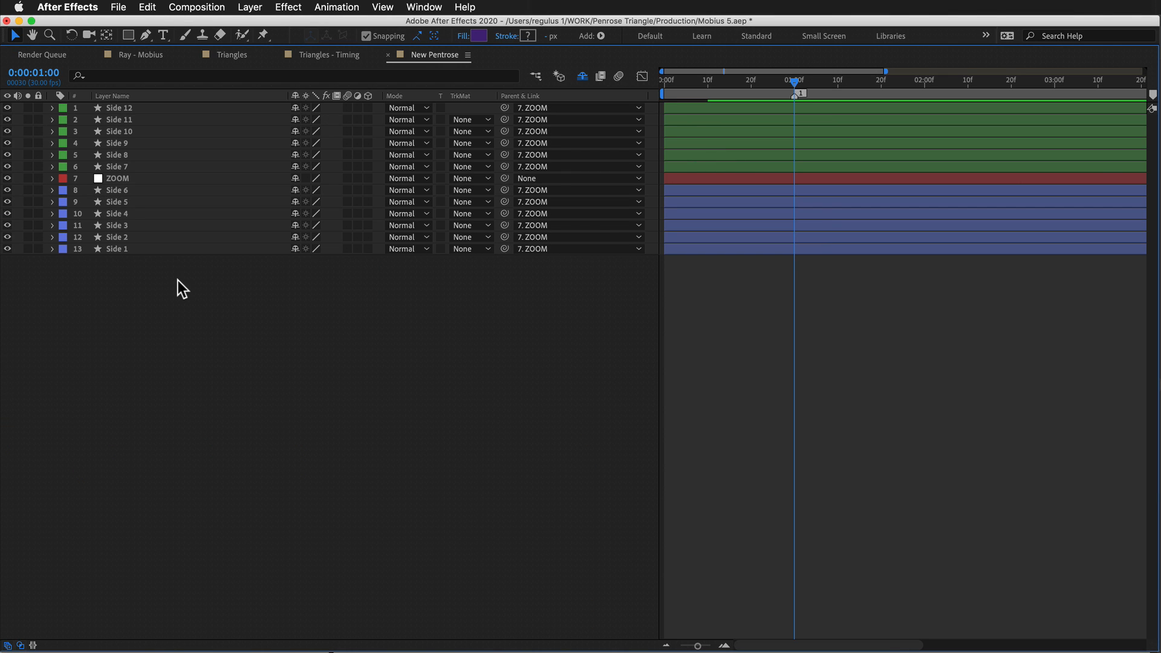
# Create a null layer and name it Shape A.
pyautogui.press('super+alt+shift+y')
pyautogui.press('Return')
pyautogui.write('Shape A')
pyautogui.press('Return')
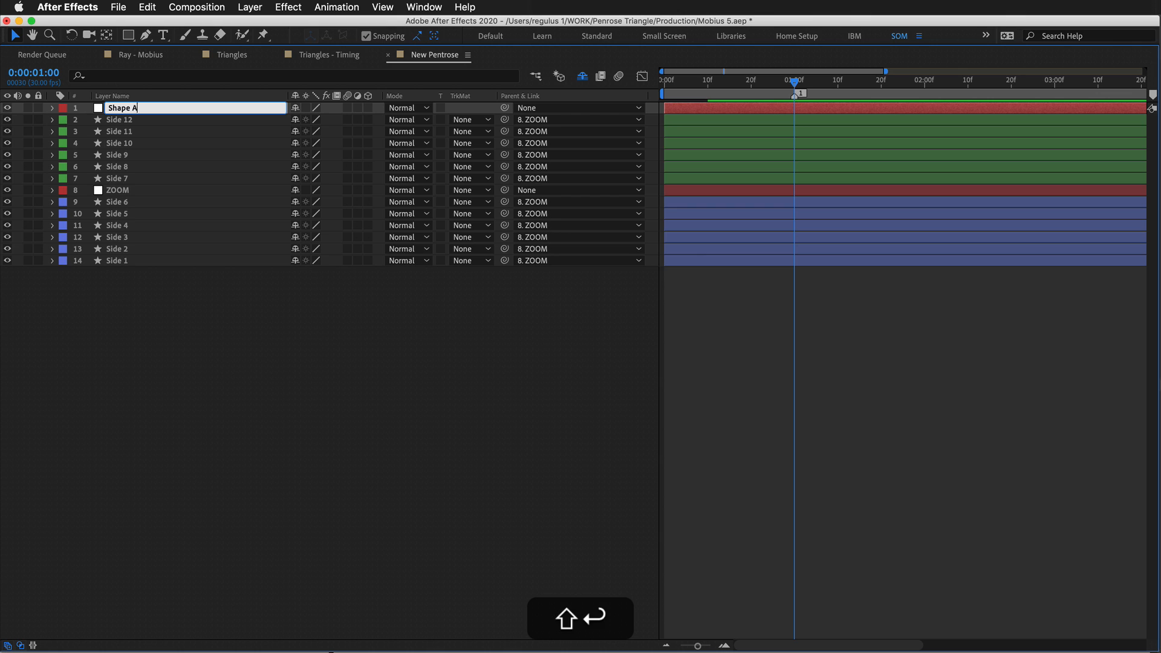
# Duplicate the Shape A null and rename the copy Shape B.
pyautogui.press('super+d')
pyautogui.press('Return')
pyautogui.press('BackSpace')
pyautogui.press('BackSpace')
pyautogui.press('BackSpace')
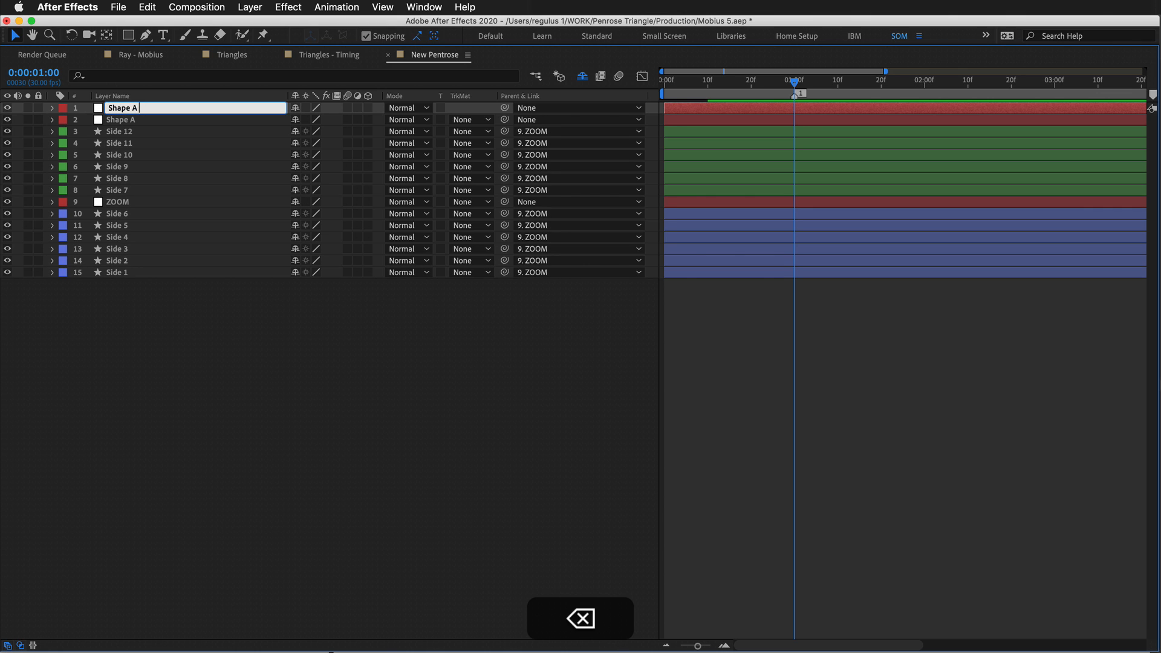
pyautogui.write('B')
pyautogui.press('Return')
# Place the Shape A null directly above Side 6 and parent the Side 1 to Side 6 layers to it.
pyautogui.moveTo(135, 121); pyautogui.dragTo(128, 210)
pyautogui.click(118, 215)
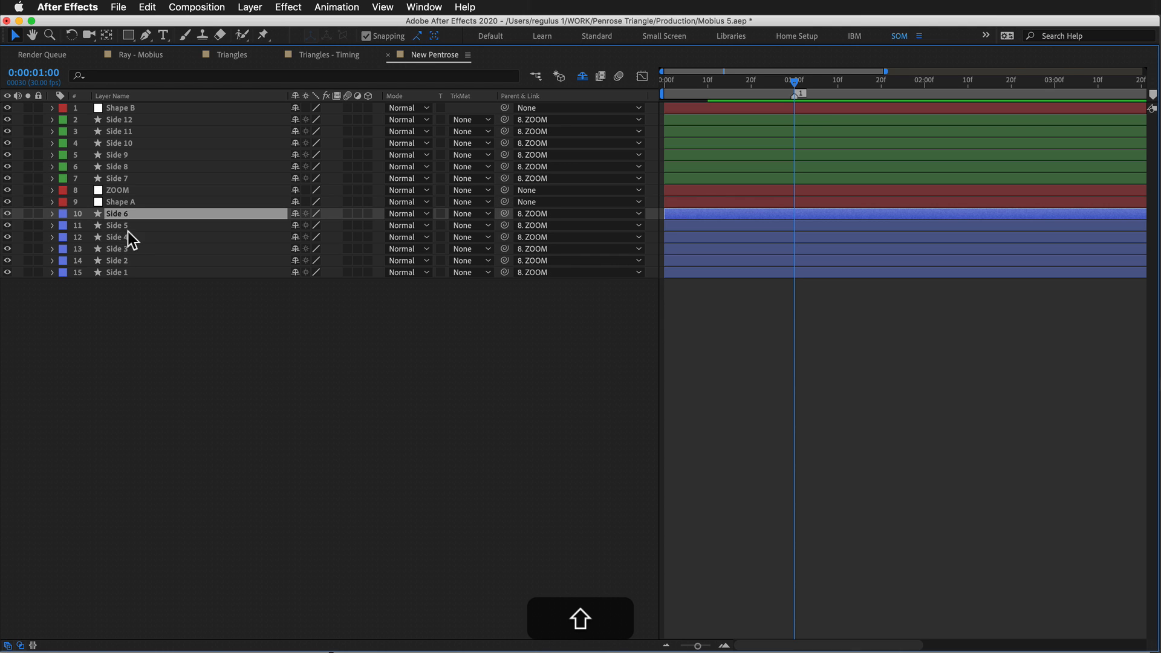
pyautogui.keyDown('shift'); pyautogui.click(126, 269); pyautogui.keyUp('shift')
pyautogui.moveTo(505, 213); pyautogui.dragTo(234, 206)
# Parent the Shape A and Shape B nulls to ZOOM and bring ZOOM to the front of the layer stack.
pyautogui.moveTo(499, 200); pyautogui.dragTo(190, 190)
pyautogui.click(194, 108)
pyautogui.moveTo(506, 109); pyautogui.dragTo(184, 188)
pyautogui.press('super+shift+bracketright')
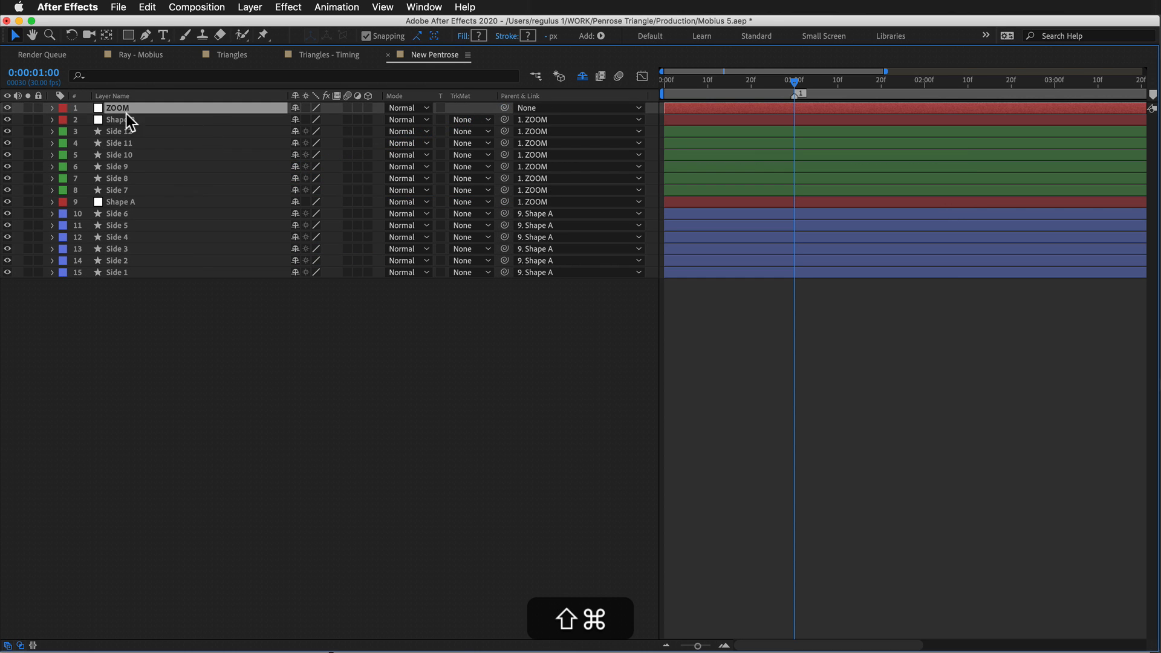
# Parent the Side 7 to Side 12 layers to the Shape B null and deselect everything.
pyautogui.click(68, 120)
pyautogui.click(251, 131)
pyautogui.keyDown('shift'); pyautogui.click(264, 190); pyautogui.keyUp('shift')
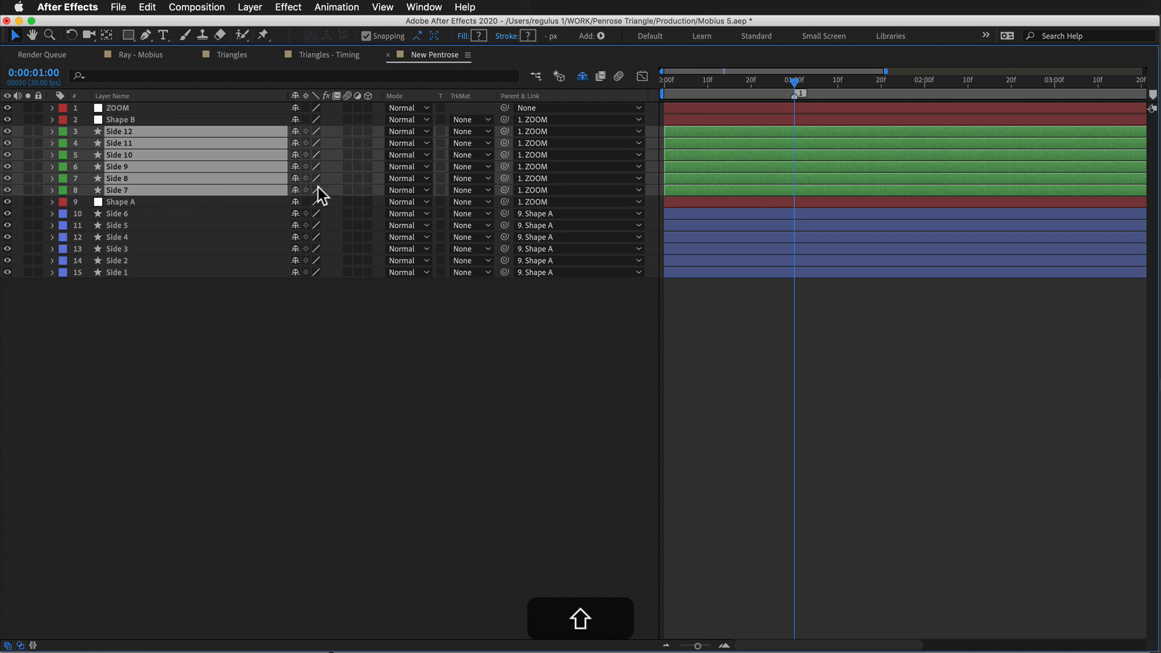
pyautogui.moveTo(422, 122); pyautogui.dragTo(219, 118)
pyautogui.click(212, 117)
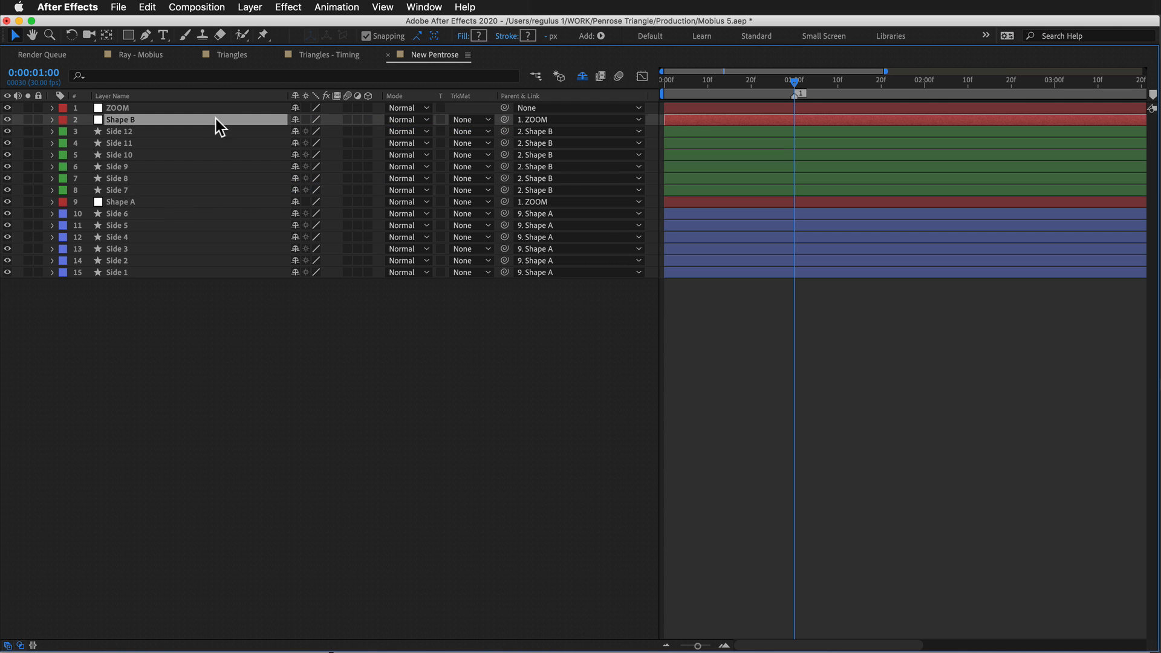
pyautogui.press('F2')
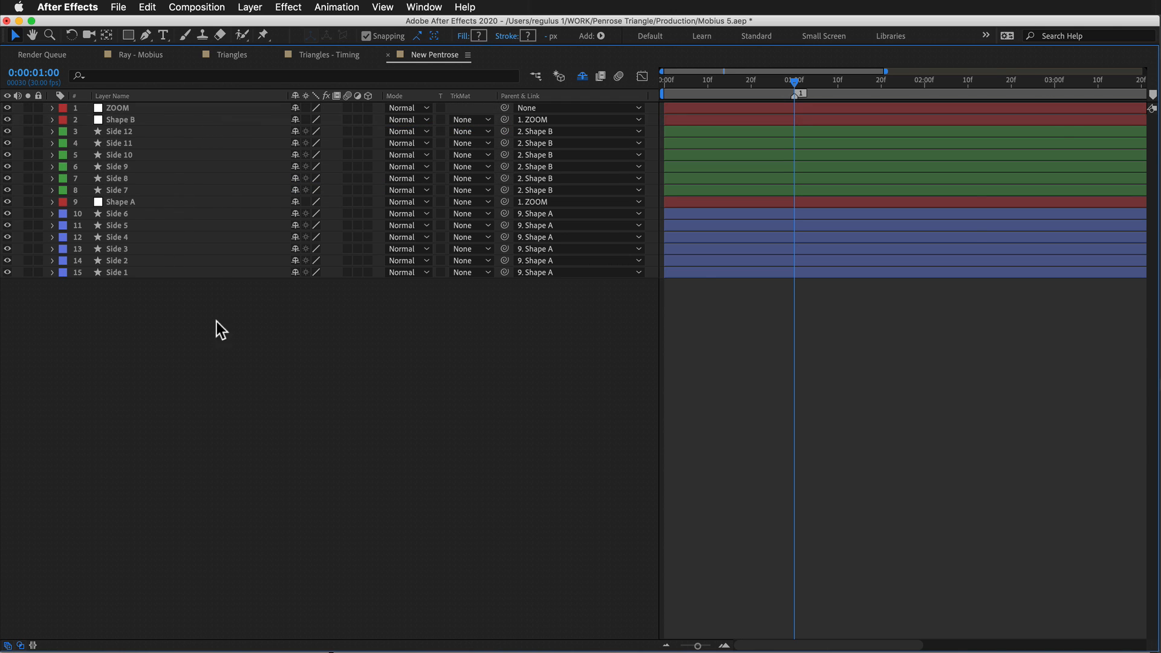
# Switch to the storyboard document in Illustrator and brush a red outward-pointing arrow on each side of the triangle.
pyautogui.press('`')
pyautogui.press('super+Tab')
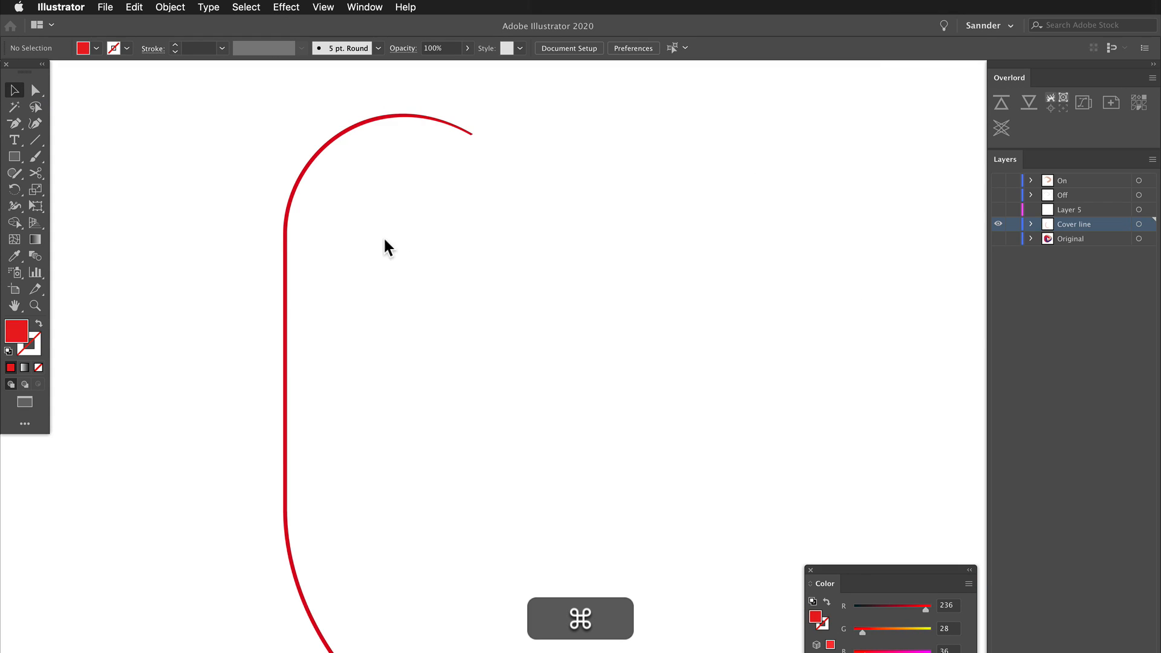
pyautogui.press('super+grave')
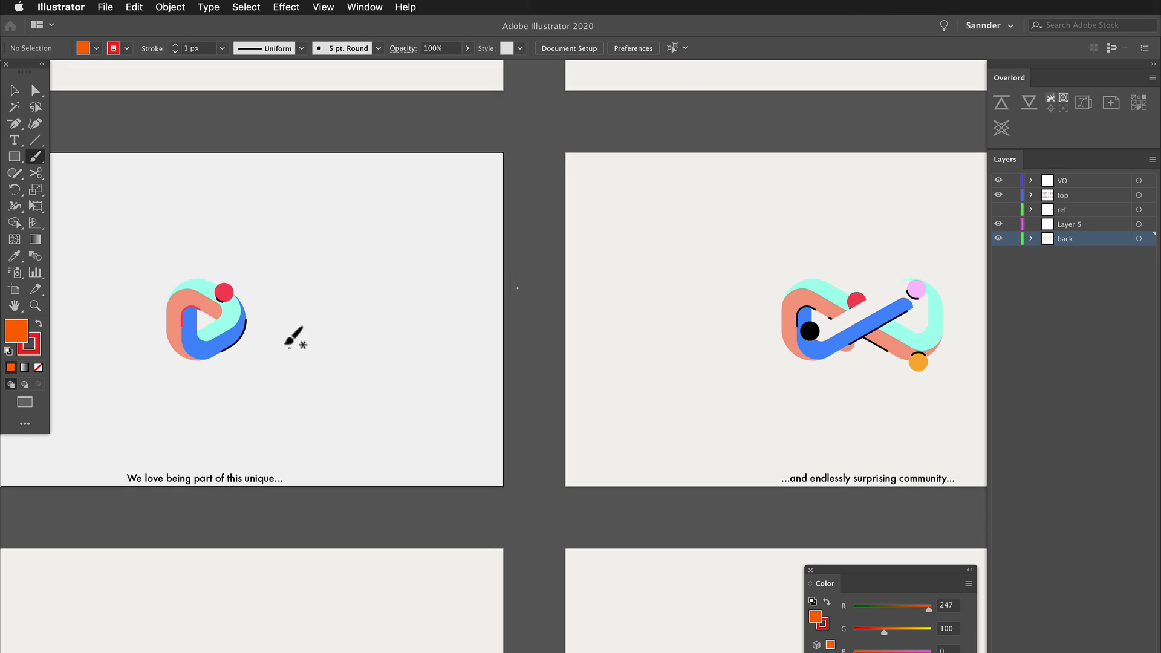
pyautogui.moveTo(256, 323); pyautogui.dragTo(338, 323)
pyautogui.moveTo(163, 321); pyautogui.dragTo(95, 325)
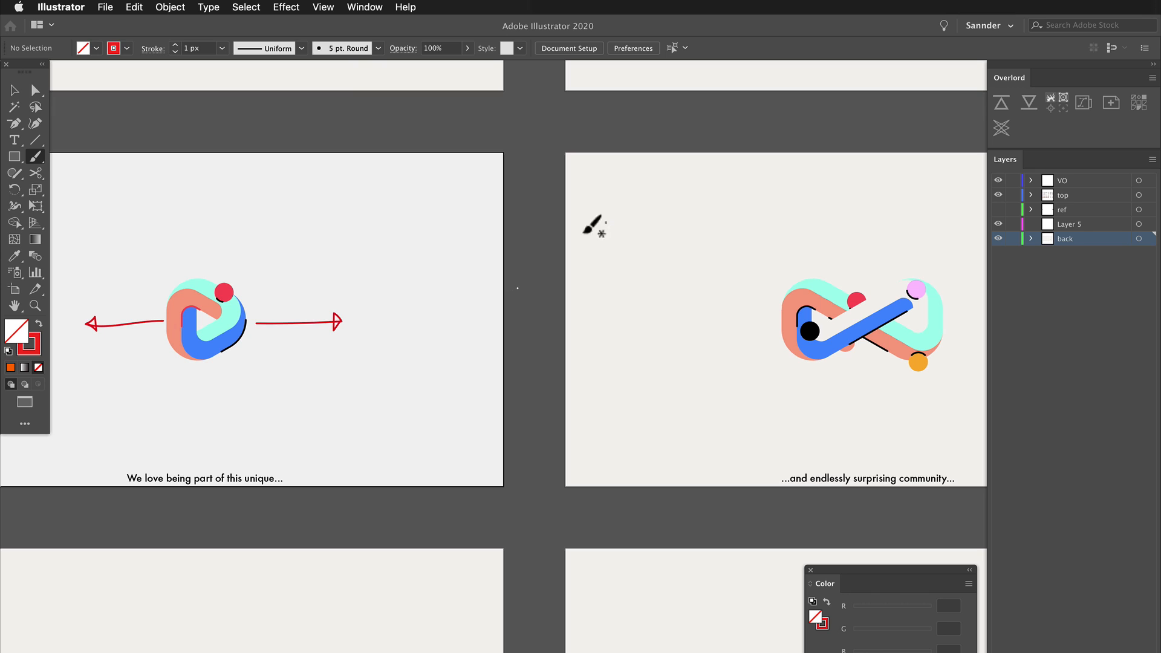
# Brush red outward-pointing arrows on the stretched shape in the neighbouring storyboard frame, and return to After Effects.
pyautogui.moveTo(844, 310); pyautogui.dragTo(718, 304)
pyautogui.moveTo(904, 314); pyautogui.dragTo(961, 314)
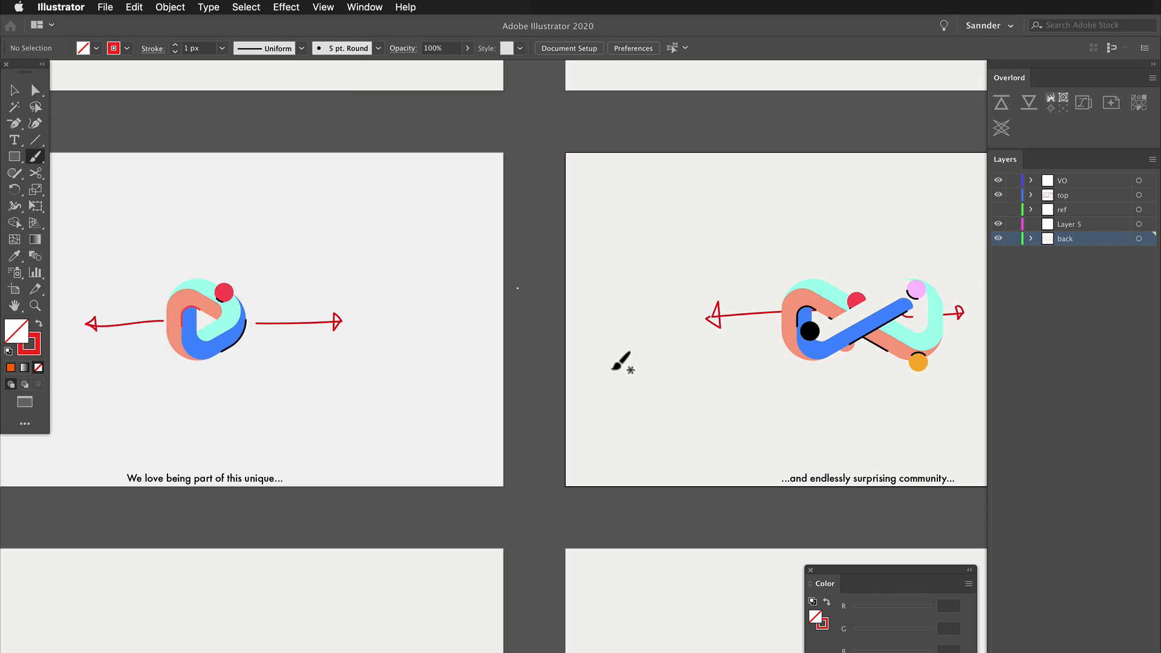
pyautogui.moveTo(835, 306)
pyautogui.mouseDown()
pyautogui.moveTo(807, 307)
pyautogui.moveTo(806, 351)
pyautogui.moveTo(845, 320)
pyautogui.mouseUp()
pyautogui.moveTo(877, 314)
pyautogui.mouseDown()
pyautogui.moveTo(905, 299)
pyautogui.moveTo(931, 334)
pyautogui.moveTo(904, 298)
pyautogui.mouseUp()
pyautogui.press('super+Tab')
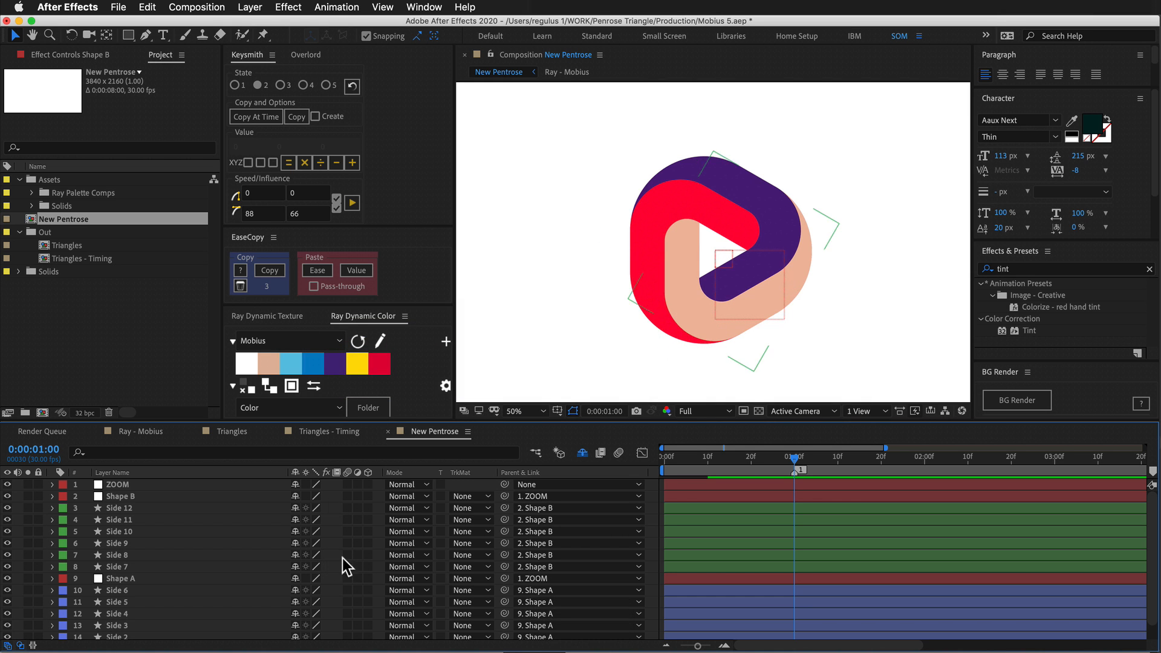
# Set the Shape B null's Rotation to 180°.
pyautogui.press('`')
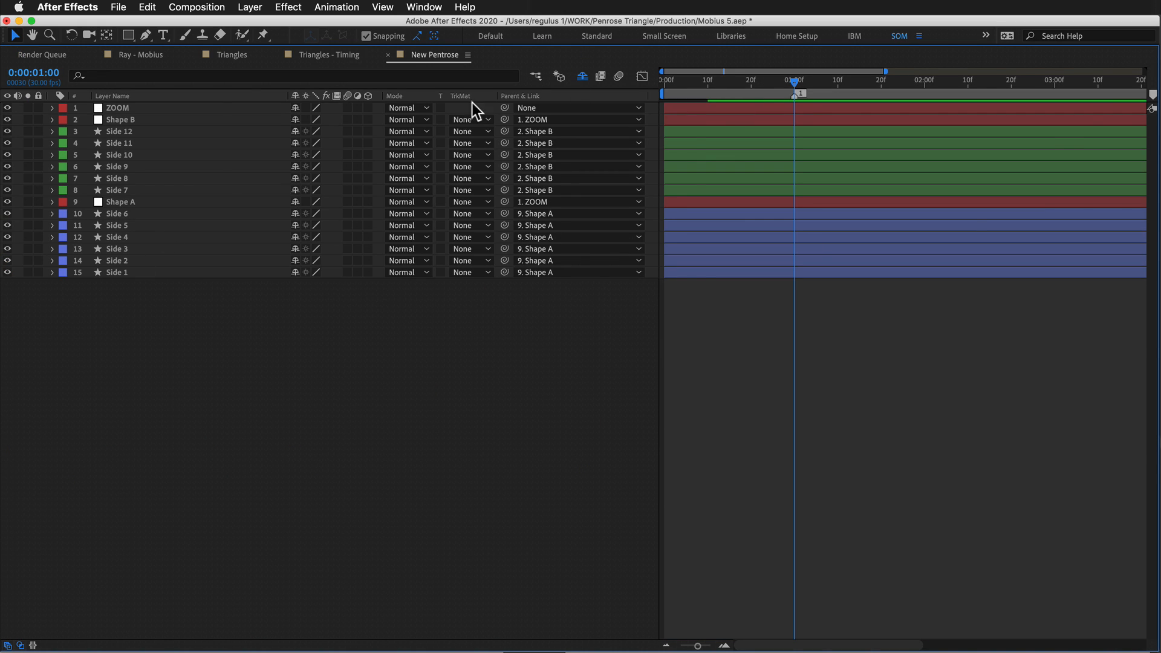
pyautogui.press('`')
pyautogui.moveTo(789, 462); pyautogui.dragTo(785, 466)
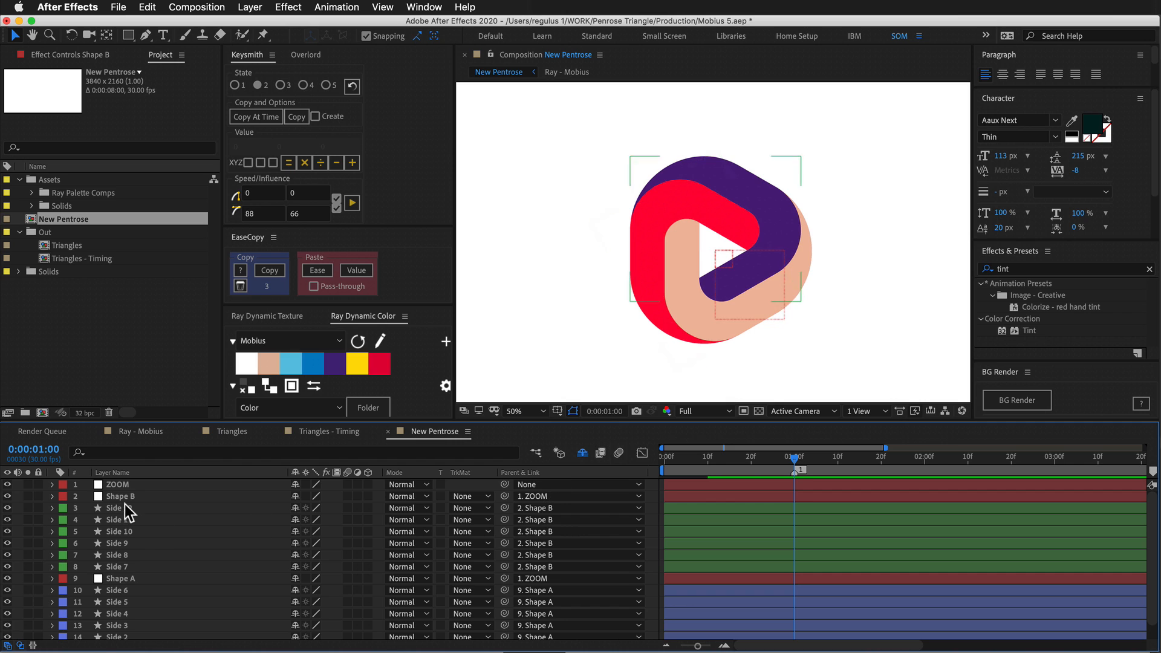
pyautogui.click(103, 497)
pyautogui.press('r')
pyautogui.click(310, 509)
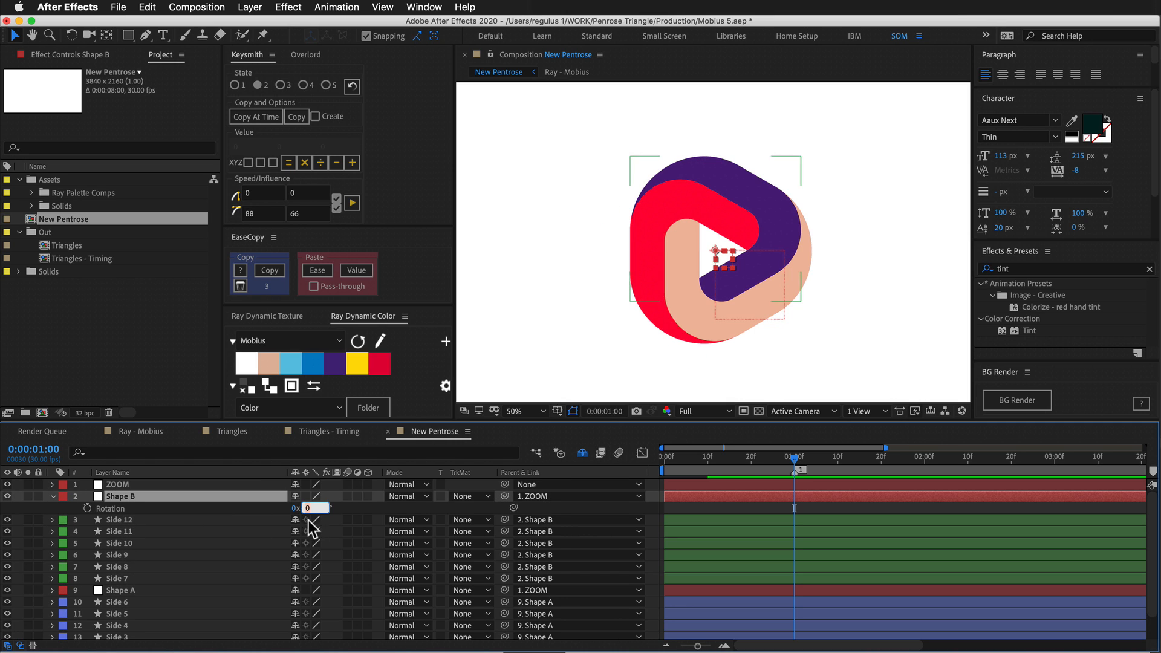
pyautogui.write('180')
pyautogui.press('Return')
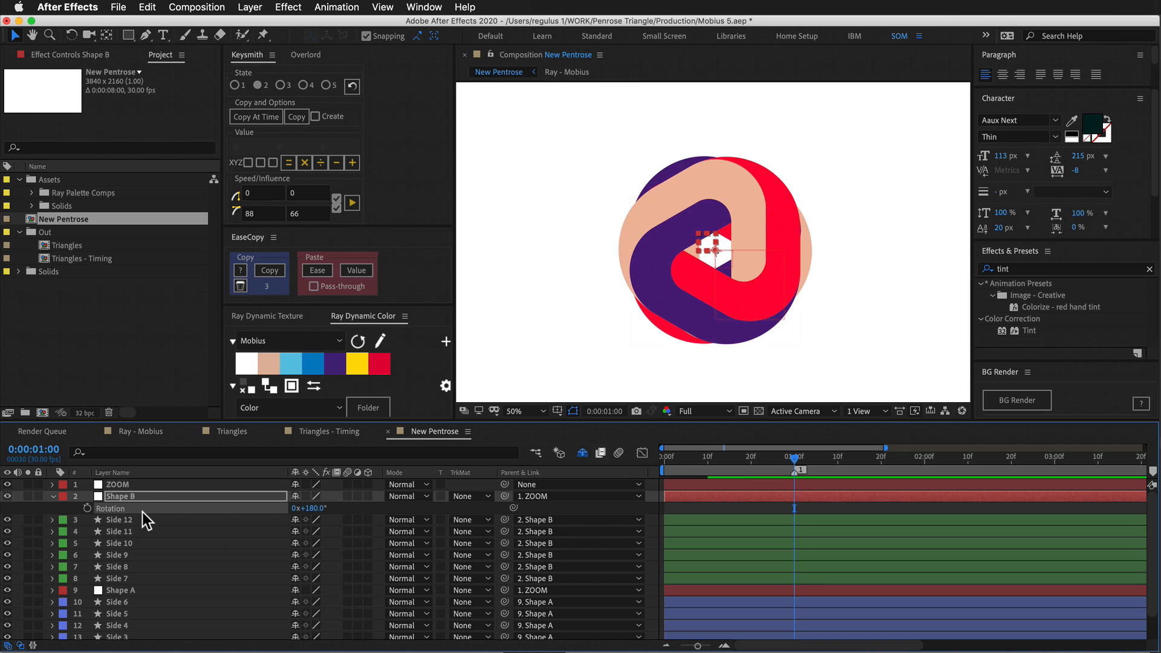
# Reduce the composition preview resolution to Third and deselect the layers.
pyautogui.click(701, 412)
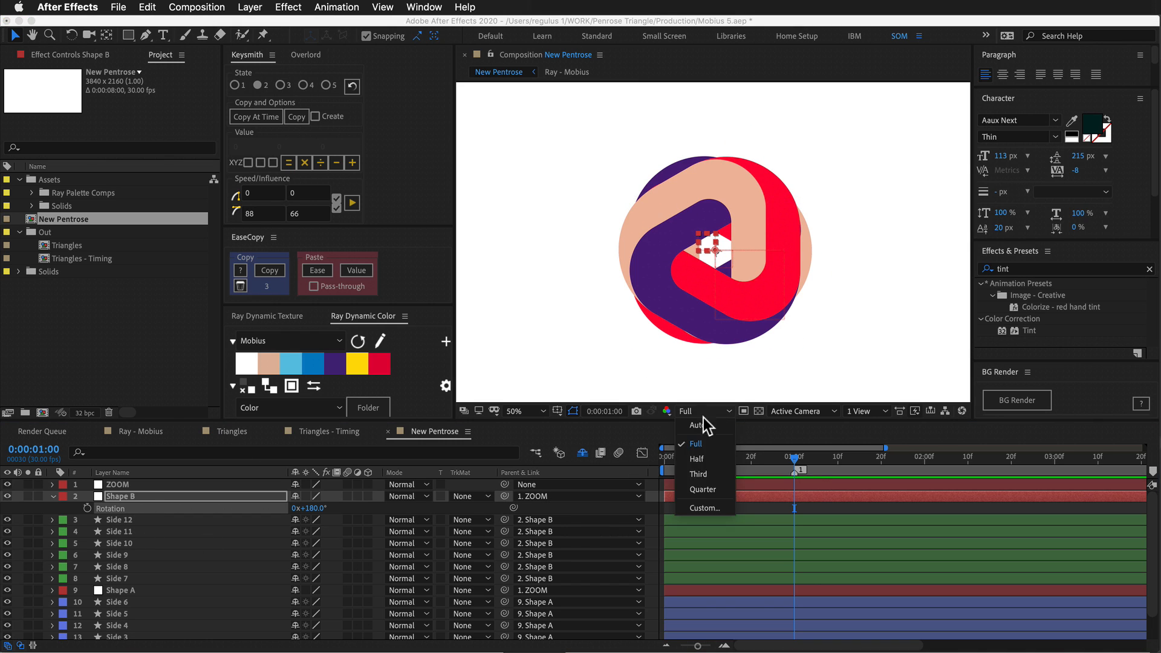
pyautogui.click(702, 474)
pyautogui.click(763, 514)
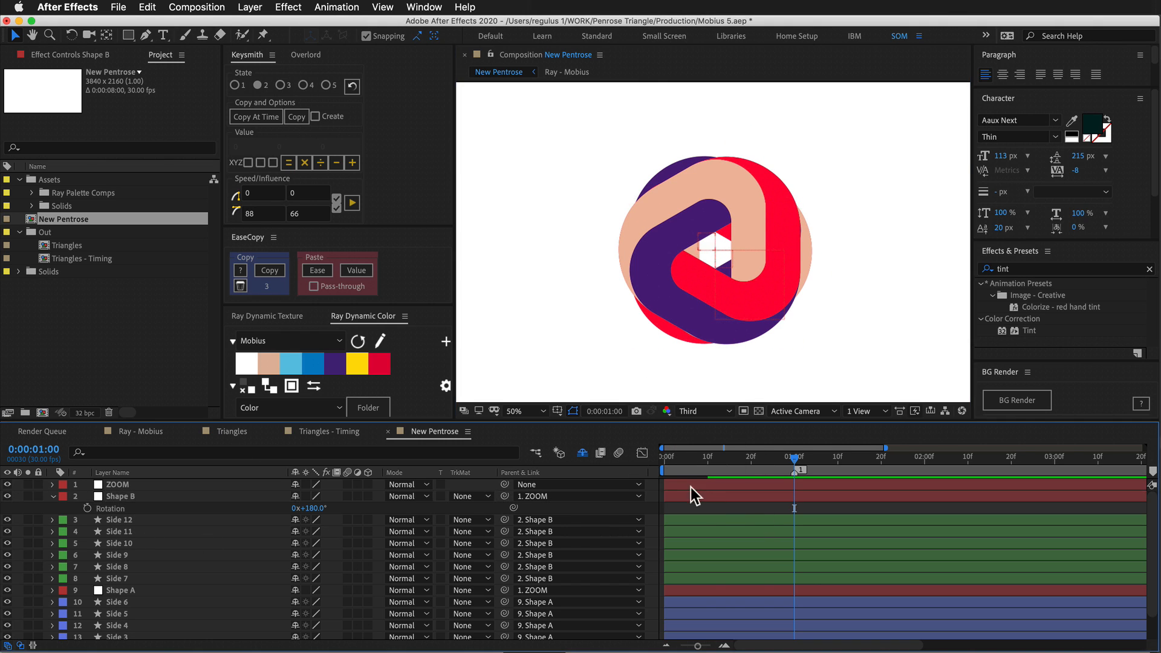
# Move the Shape B null and its green side layers beneath Side 1 in the layer stack.
pyautogui.press('`')
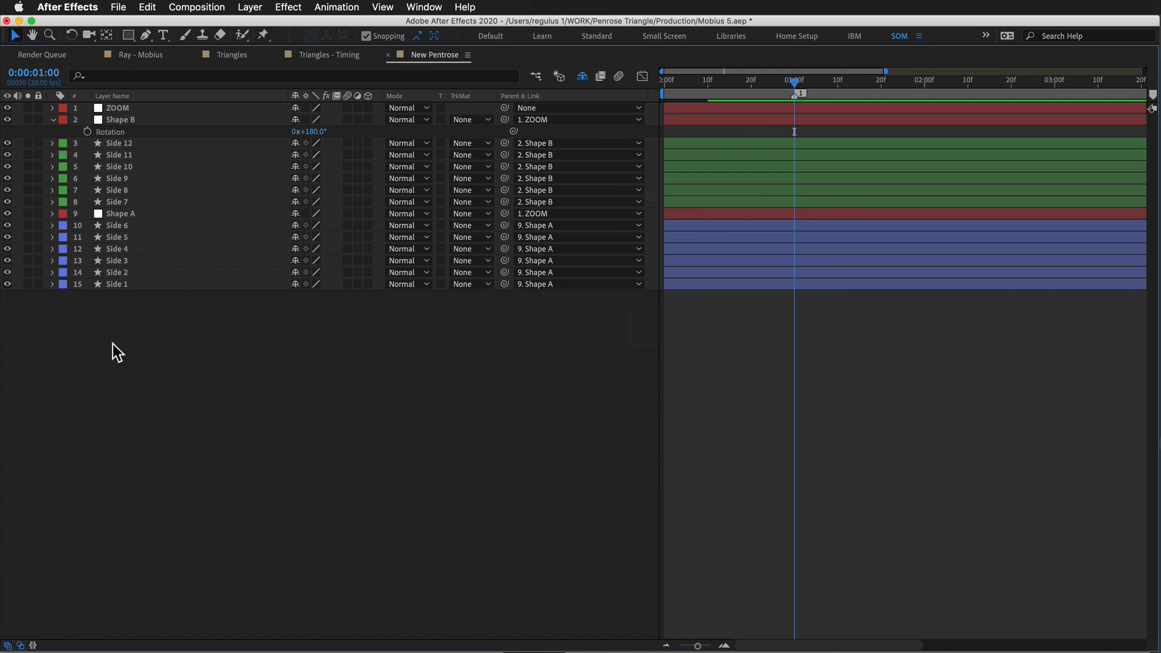
pyautogui.click(118, 120)
pyautogui.keyDown('shift'); pyautogui.click(121, 202); pyautogui.keyUp('shift')
pyautogui.moveTo(119, 124); pyautogui.dragTo(121, 324)
pyautogui.click(118, 324)
pyautogui.press('`')
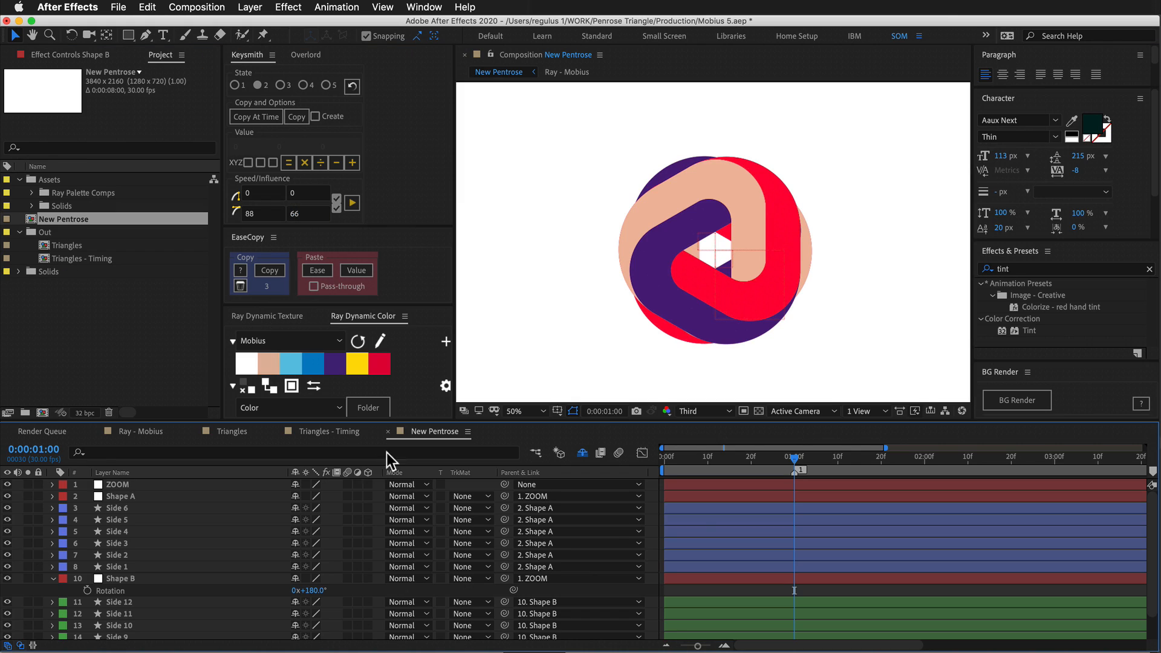
# Reveal Position on the Shape A and Shape B nulls and separate both into X and Y dimensions.
pyautogui.press('`')
pyautogui.click(118, 201)
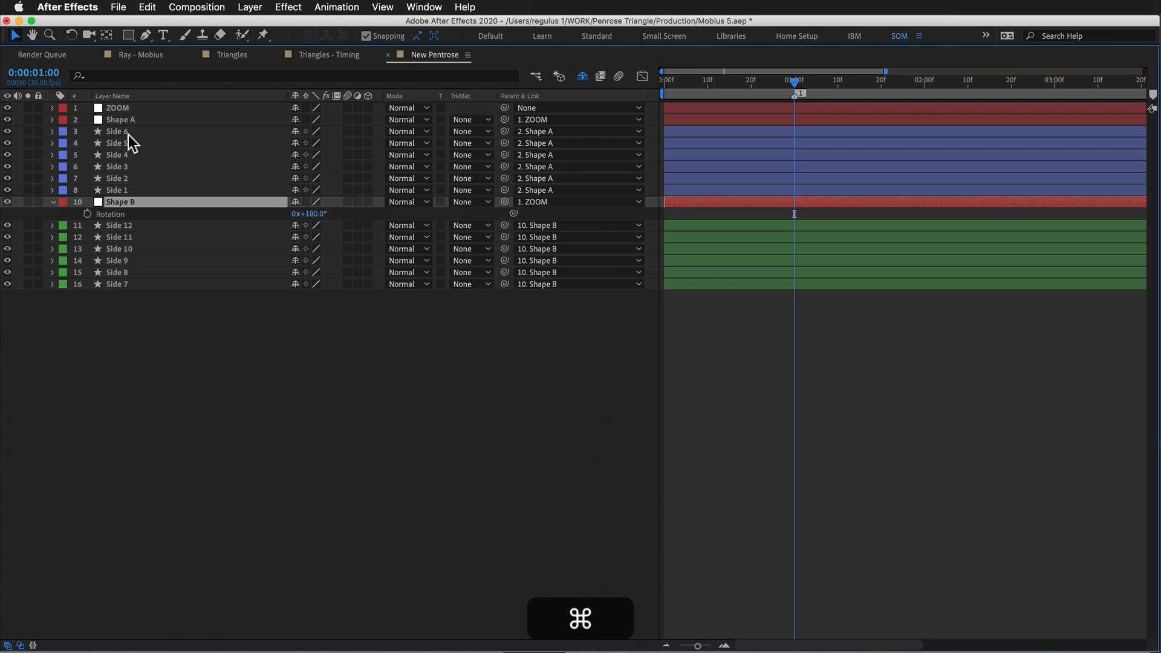
pyautogui.keyDown('super'); pyautogui.click(124, 120); pyautogui.keyUp('super')
pyautogui.press('p')
pyautogui.click(136, 133)
pyautogui.rightClick(125, 130)
pyautogui.click(145, 165)
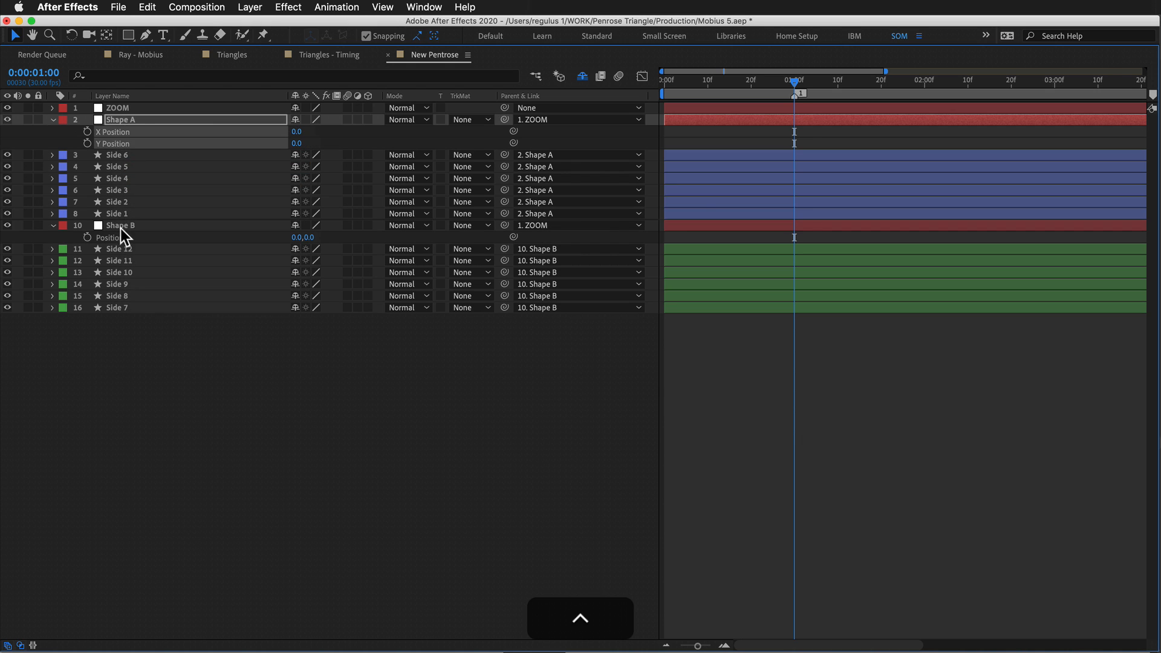
pyautogui.click(121, 227)
pyautogui.rightClick(116, 238)
pyautogui.click(143, 272)
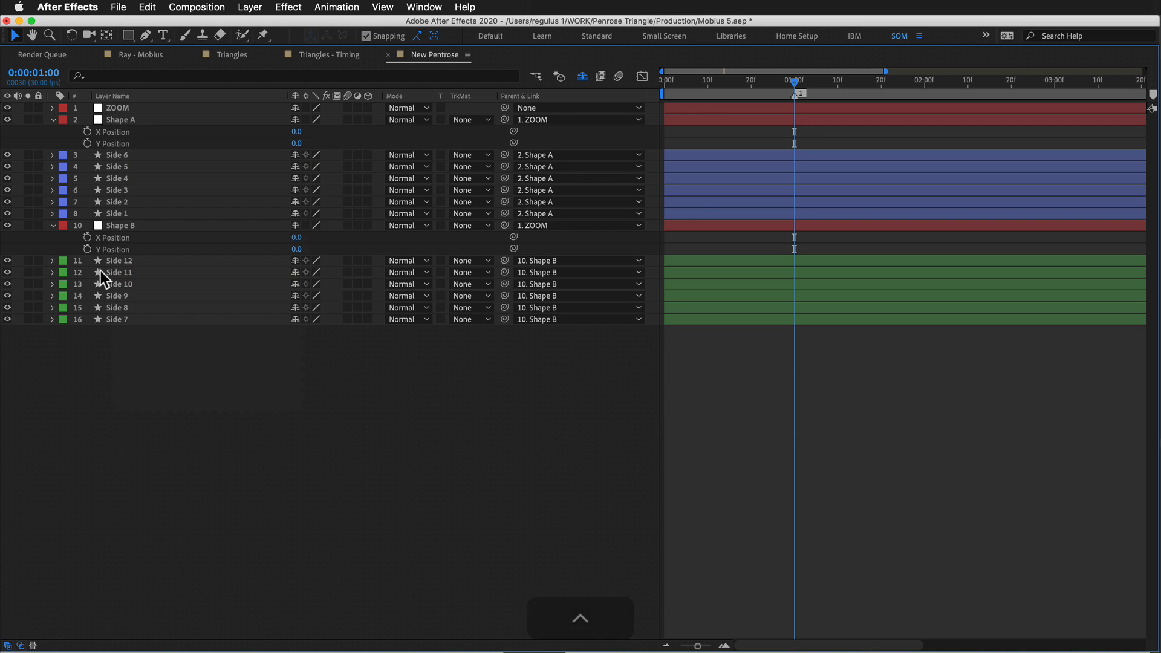
# Add X Position keyframes to the Shape A and Shape B nulls at the 1-second mark and deselect everything.
pyautogui.click(114, 237)
pyautogui.keyDown('super'); pyautogui.click(118, 138); pyautogui.keyUp('super')
pyautogui.keyDown('super'); pyautogui.click(100, 134); pyautogui.keyUp('super')
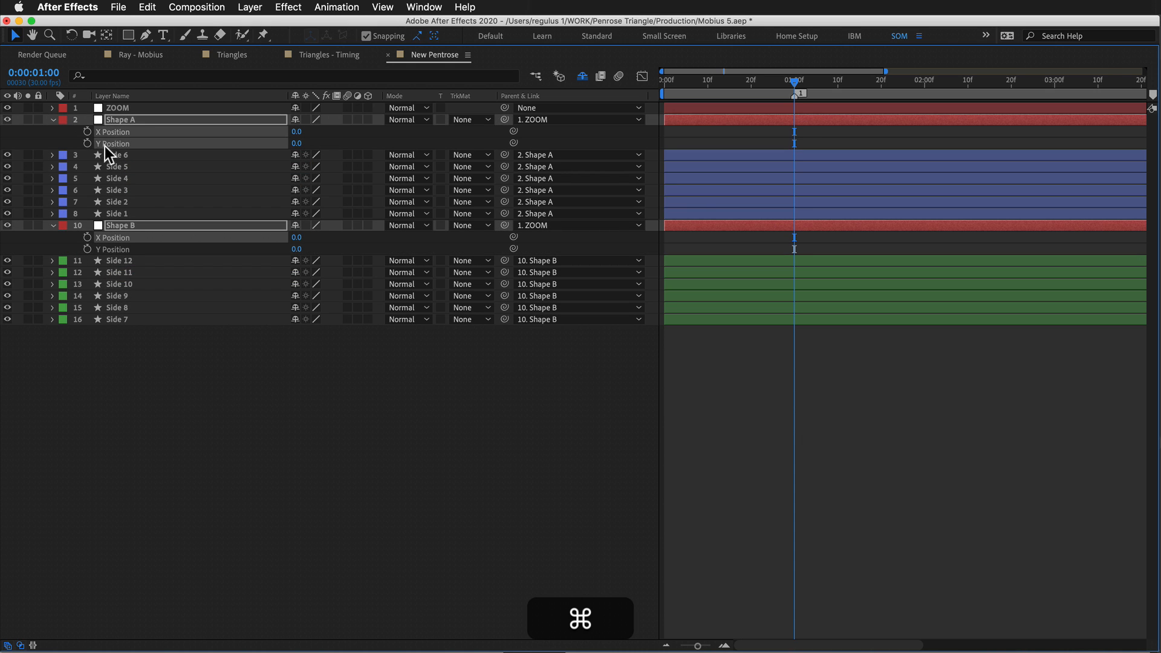
pyautogui.keyDown('super'); pyautogui.click(105, 146); pyautogui.keyUp('super')
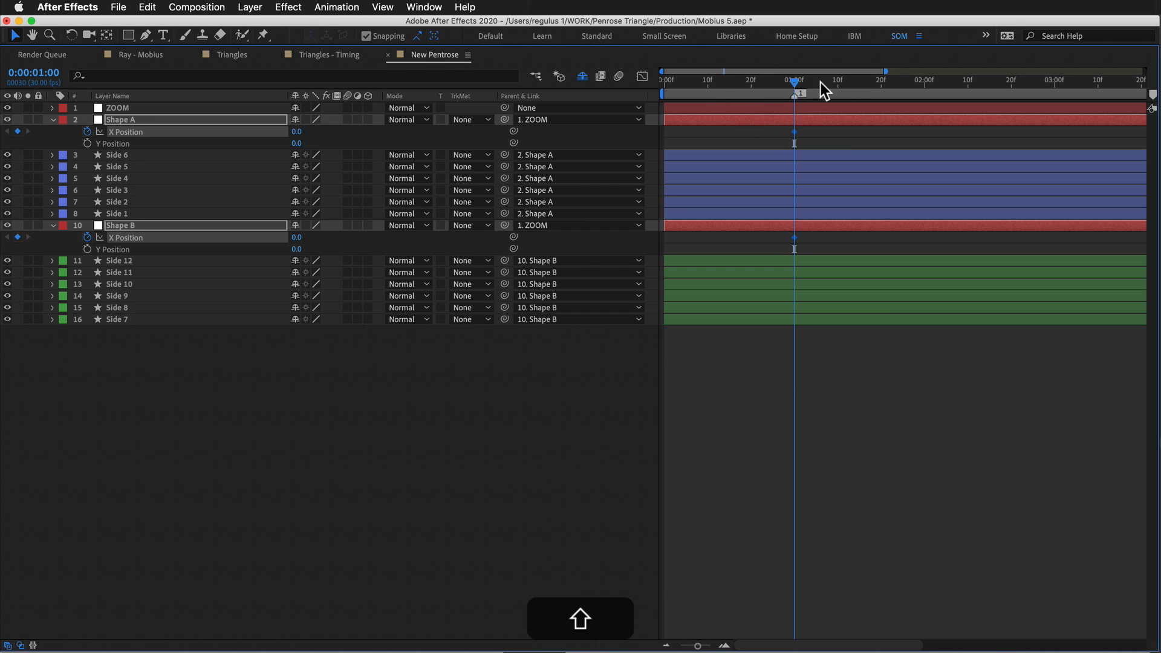
pyautogui.press('F2')
# Reveal the ZOOM null's Position property and deselect the layer.
pyautogui.click(166, 109)
pyautogui.click(200, 420)
pyautogui.click(136, 109)
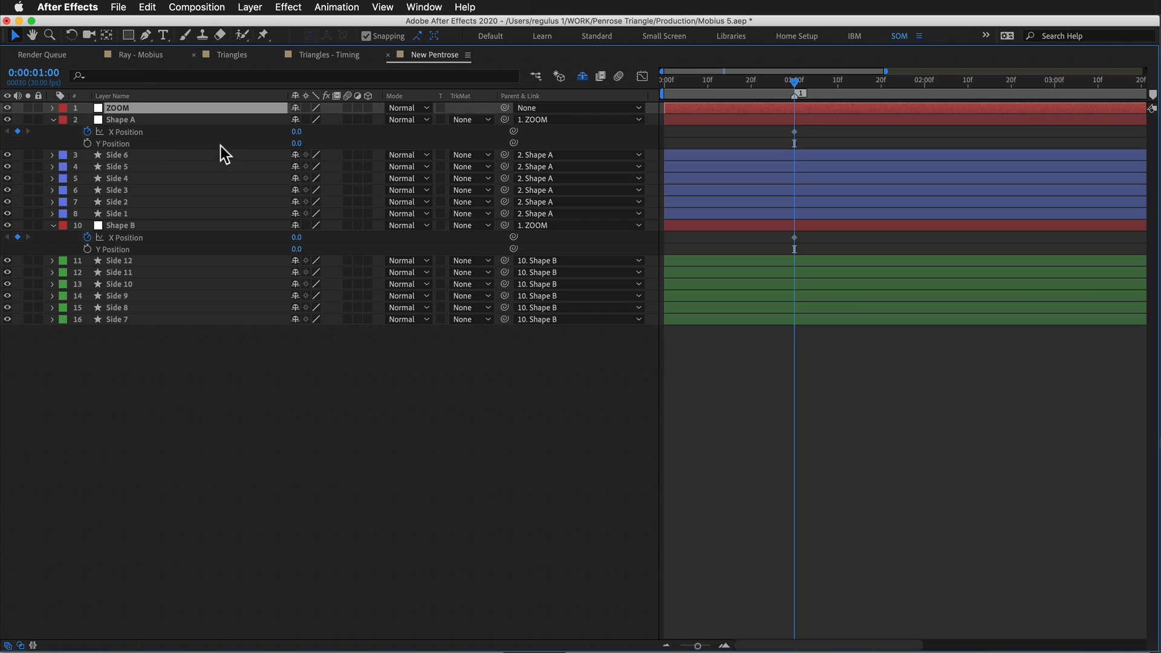
pyautogui.press('p')
pyautogui.click(168, 417)
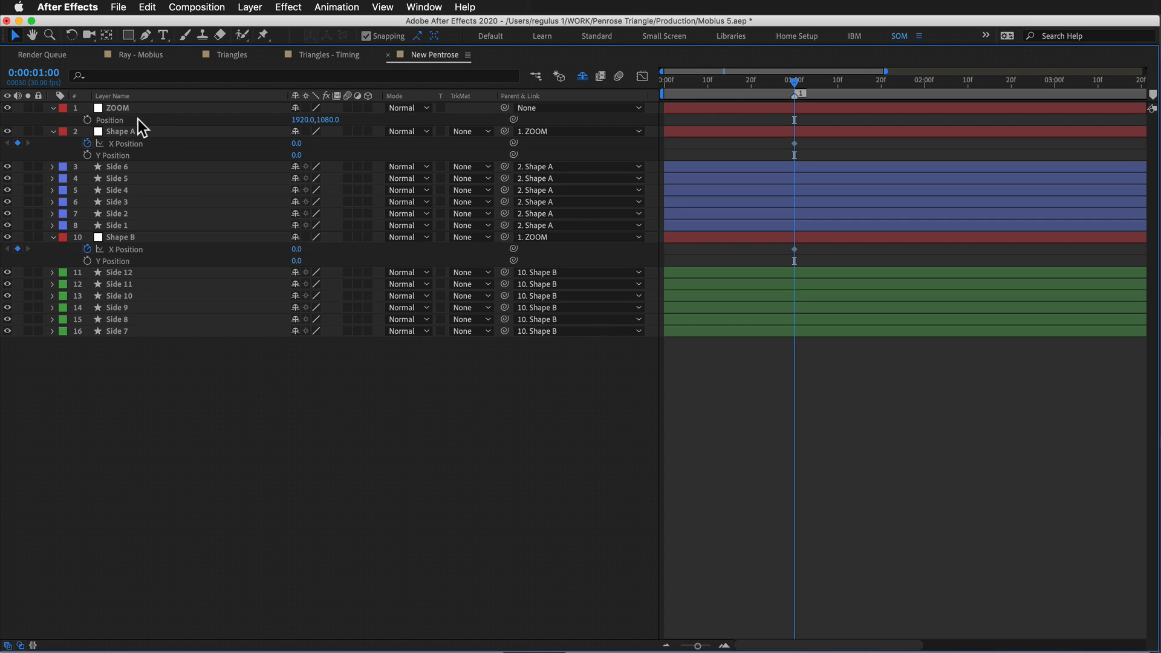
# Compare the ZOOM null's Position with the X and Y positions of its children Shape A and Shape B.
pyautogui.click(134, 121)
pyautogui.press('Return')
pyautogui.click(153, 130)
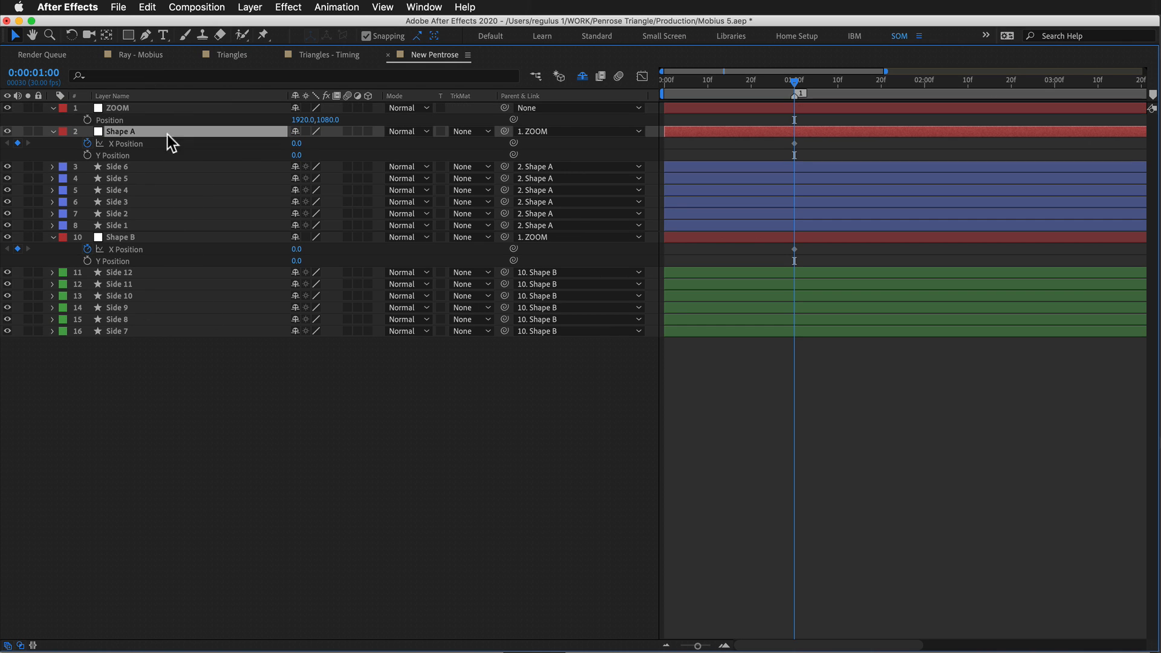
pyautogui.click(160, 238)
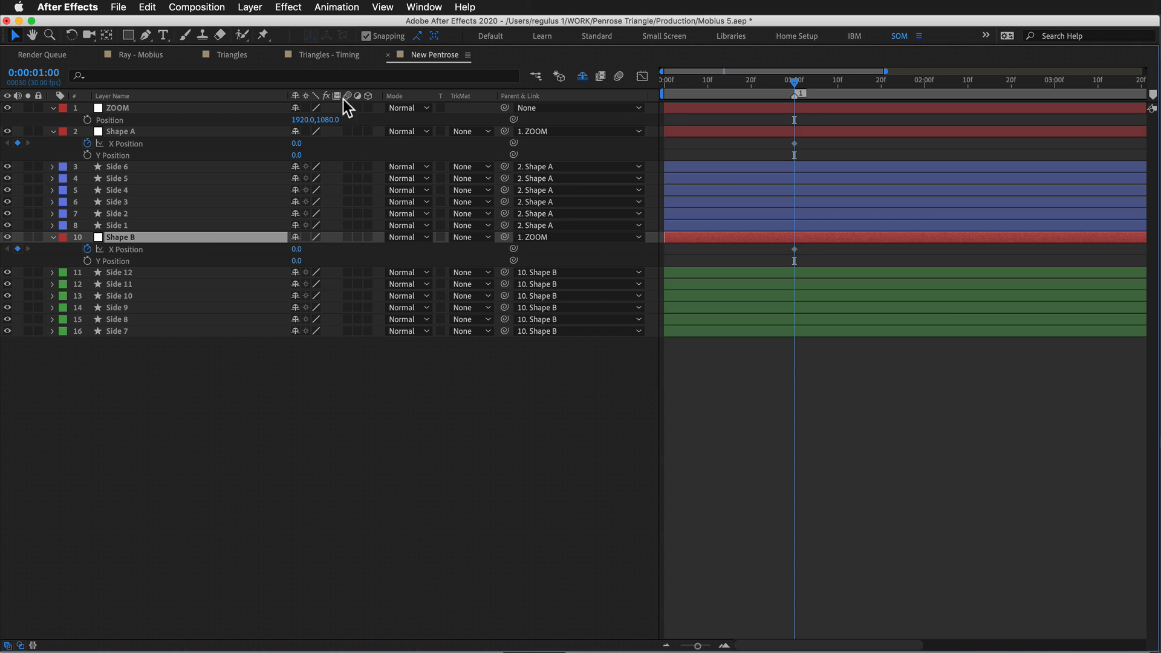
pyautogui.click(144, 108)
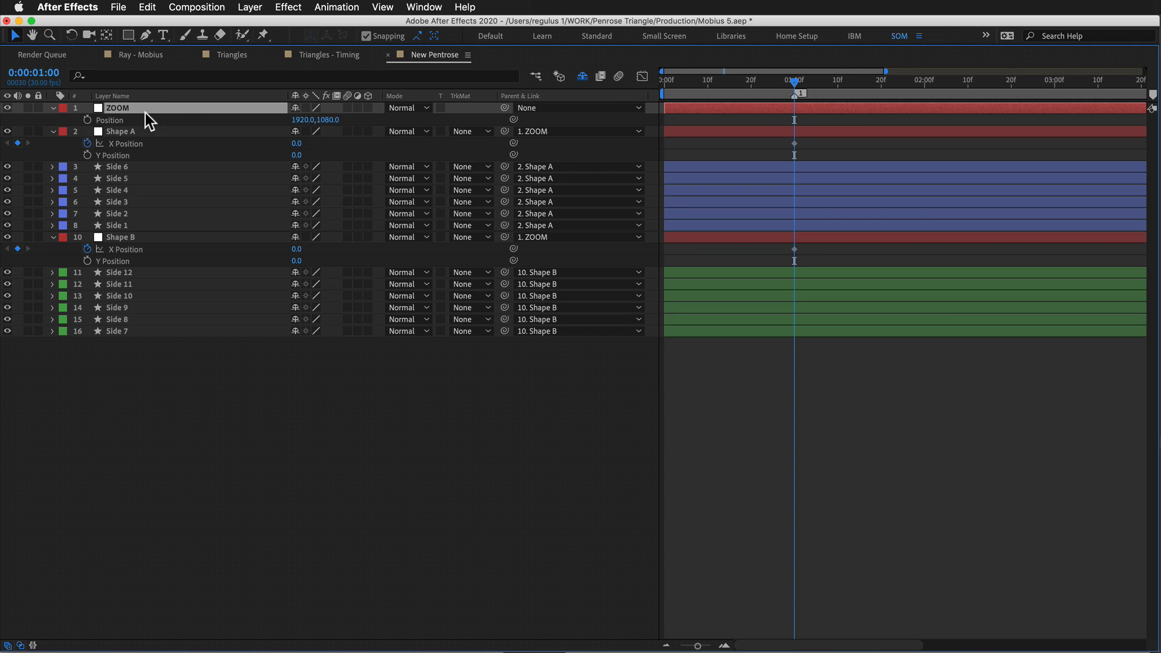
pyautogui.click(307, 143)
pyautogui.click(261, 404)
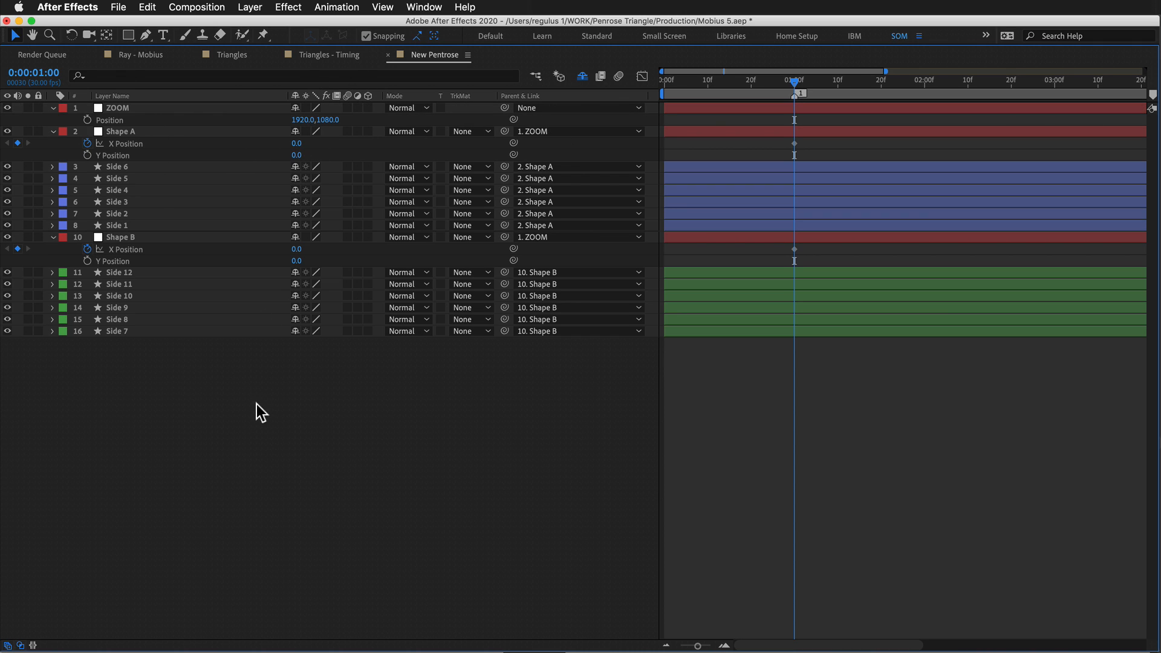
# Try setting Shape A's parent to None to check its unparented position values, and restore the link to ZOOM.
pyautogui.click(531, 132)
pyautogui.click(533, 143)
pyautogui.press('`')
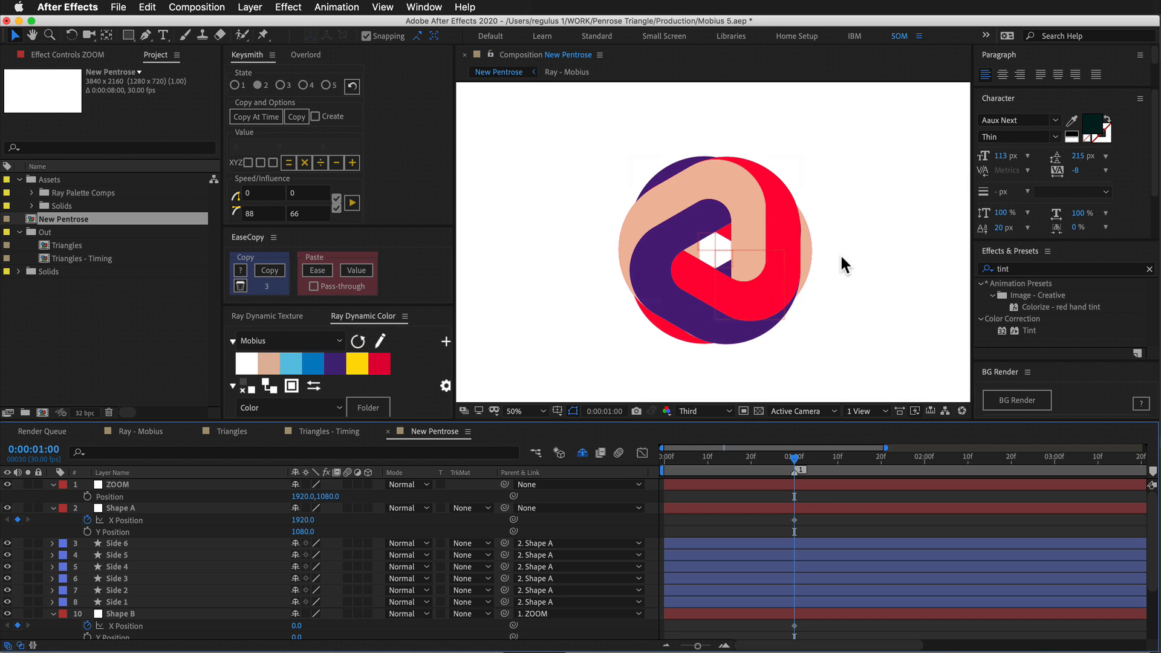
pyautogui.press('`')
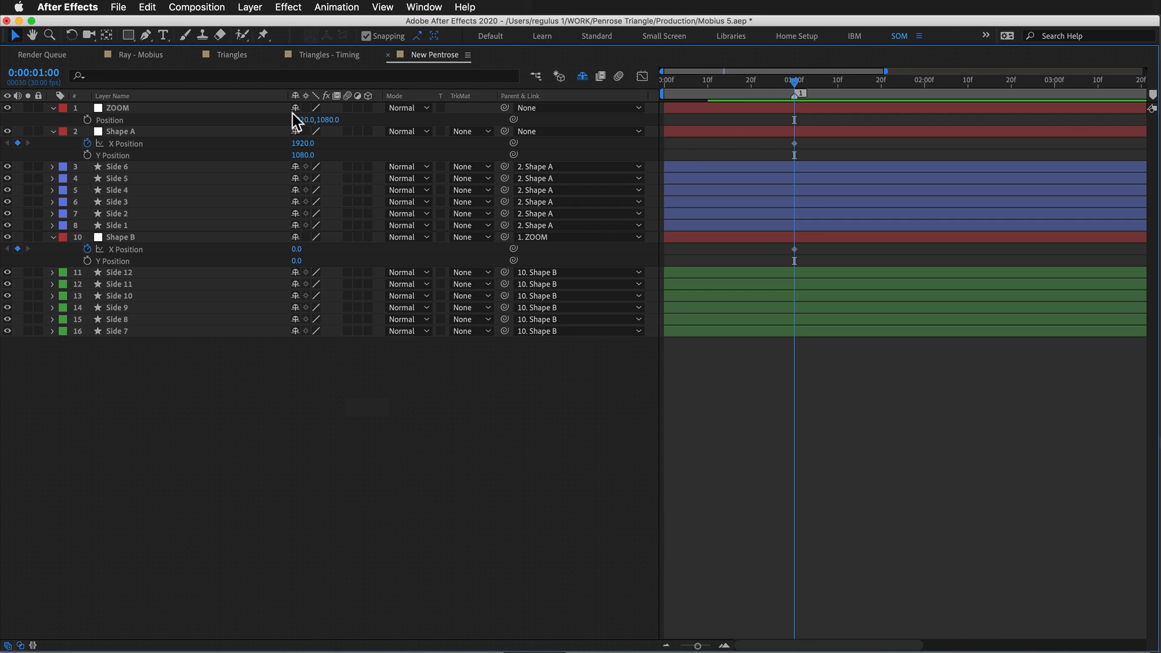
pyautogui.moveTo(470, 115); pyautogui.dragTo(464, 112)
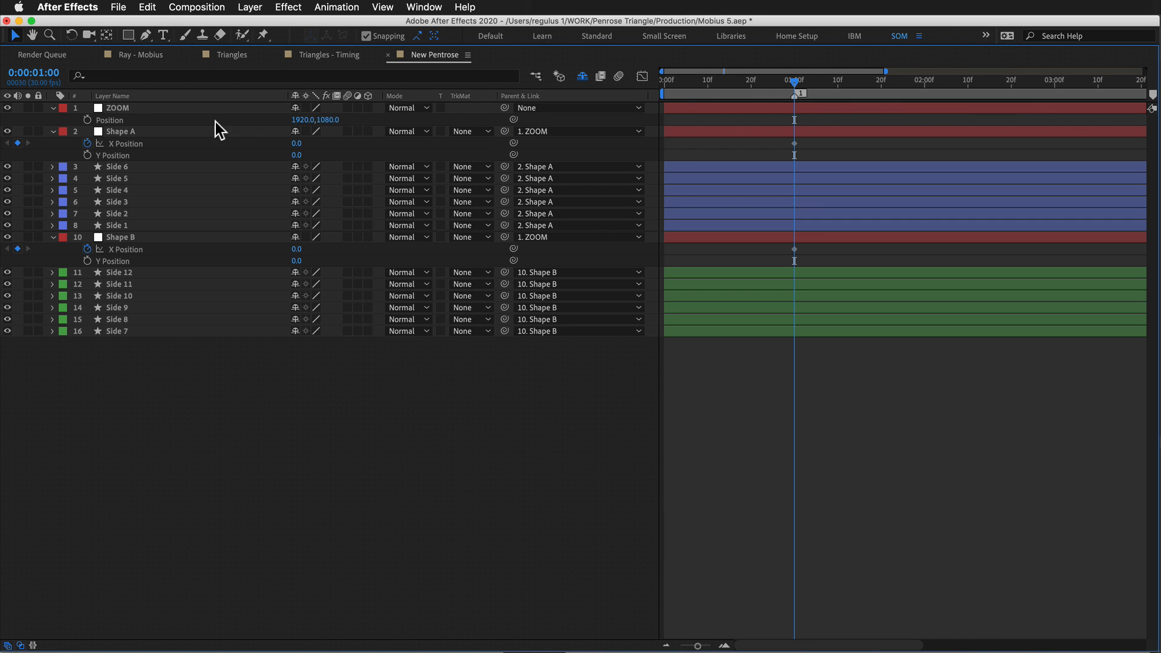
# Check where the ZOOM null sits in the composition and deselect all layers.
pyautogui.click(197, 113)
pyautogui.press('`')
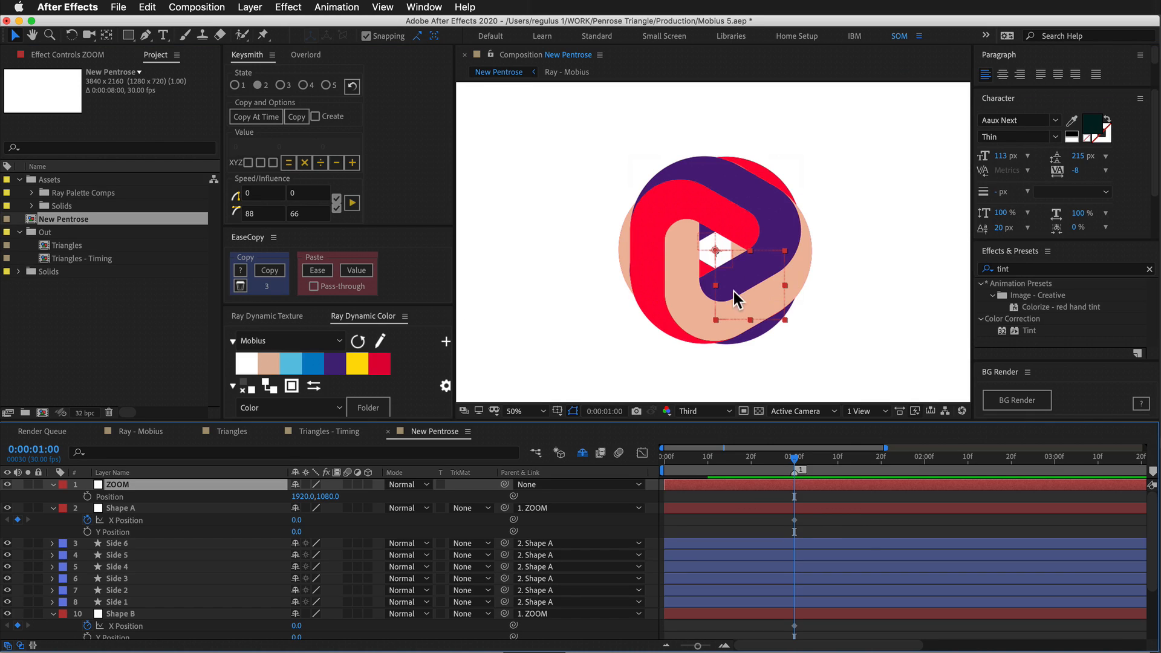
pyautogui.press('`')
pyautogui.press('`')
pyautogui.press('`')
pyautogui.press('F2')
# Set the X Position of Shape A to 300 and of Shape B to -300 at the 1-second mark.
pyautogui.click(297, 144)
pyautogui.write('30')
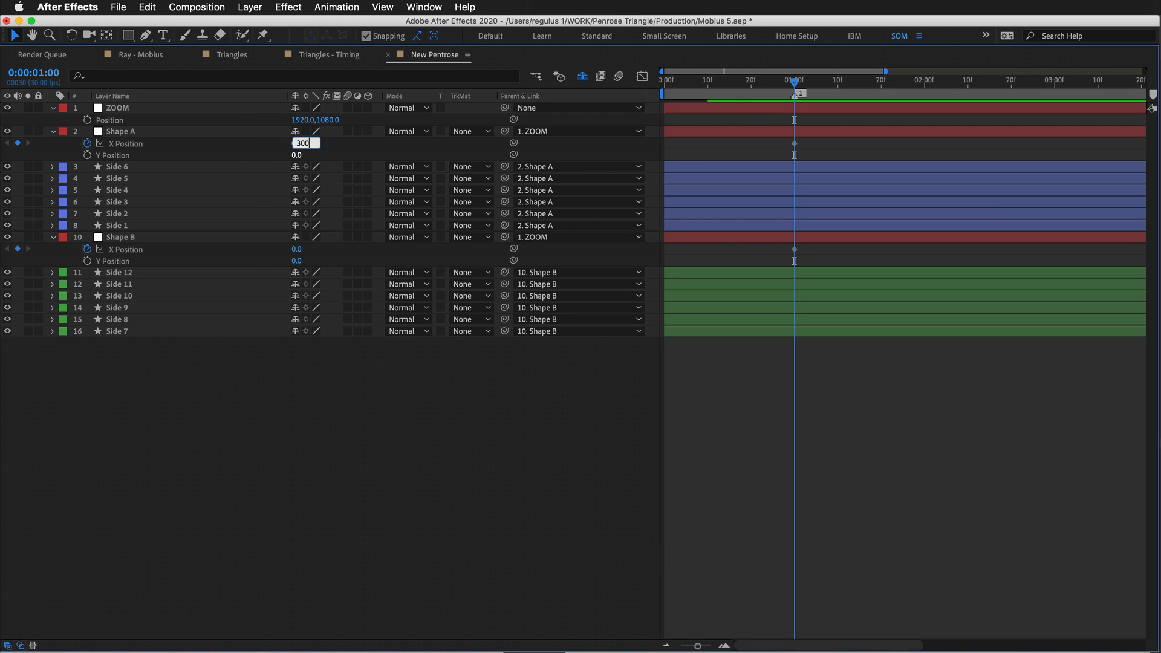
pyautogui.write('0')
pyautogui.press('Return')
pyautogui.click(299, 249)
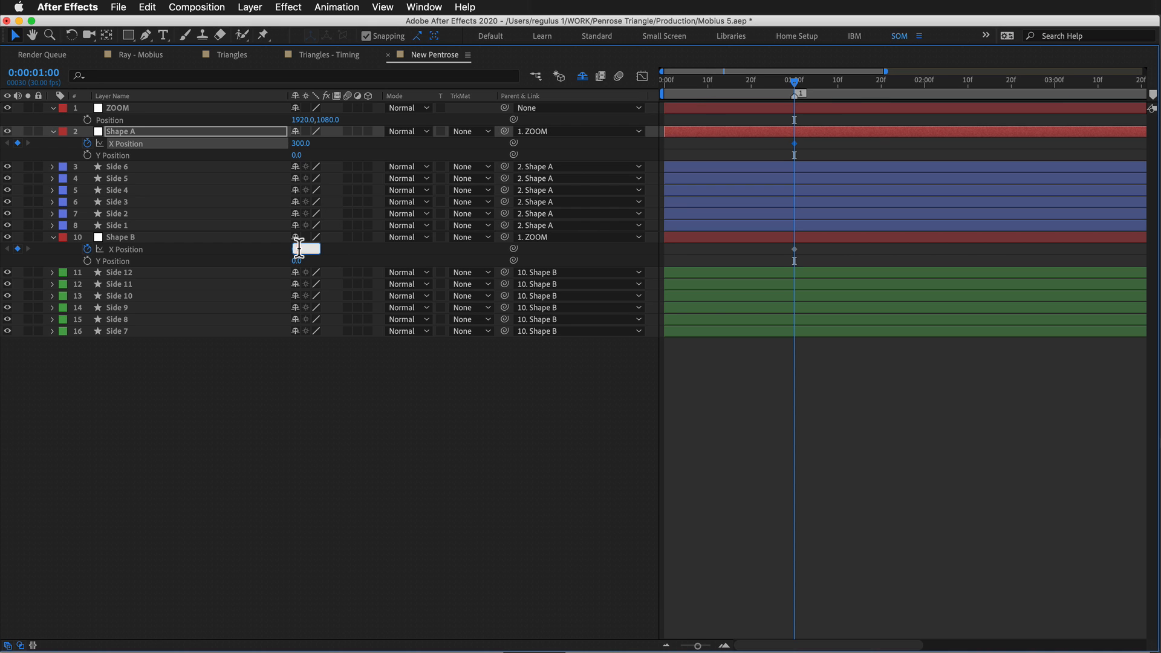
pyautogui.press('Return')
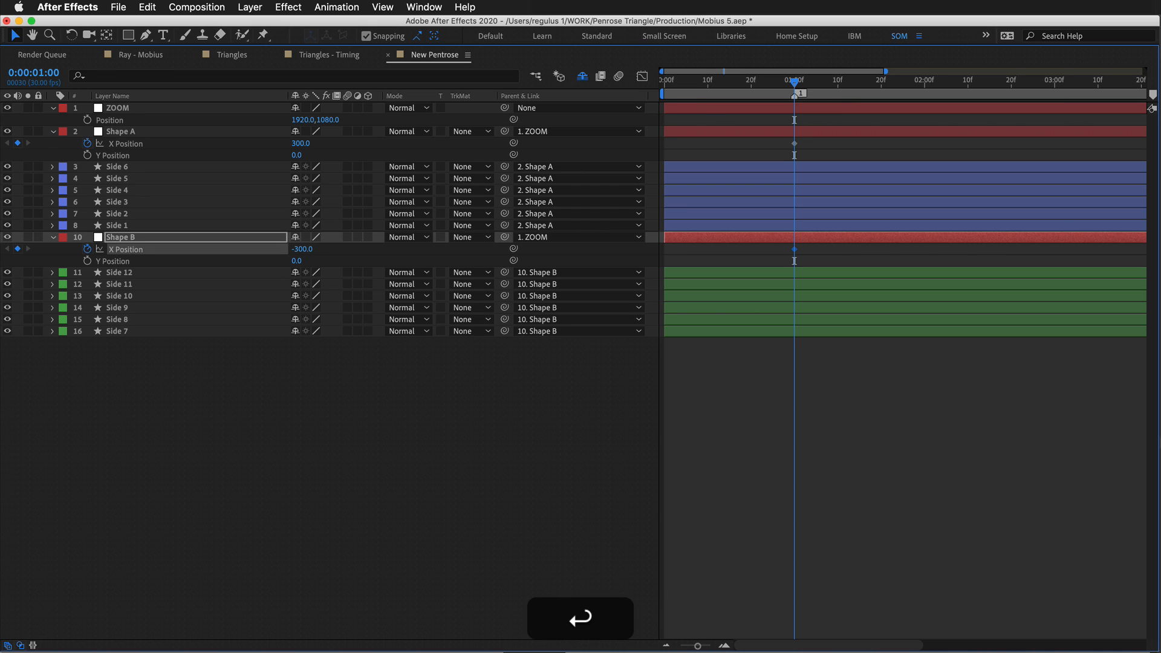
pyautogui.click(383, 369)
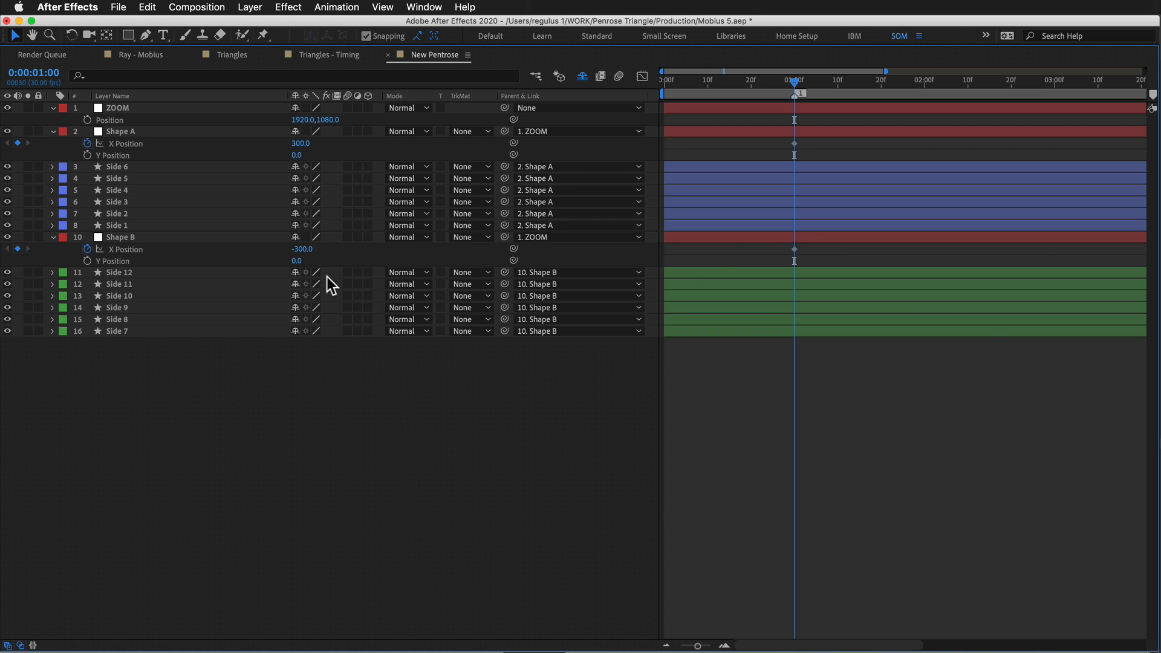
# Add an expression to Shape B's X Position that links it to the negative of Shape A's X Position.
pyautogui.press('`')
pyautogui.press('`')
pyautogui.keyDown('alt'); pyautogui.click(88, 249); pyautogui.keyUp('alt')
pyautogui.moveTo(330, 260)
pyautogui.mouseDown()
pyautogui.moveTo(191, 161)
pyautogui.moveTo(190, 145)
pyautogui.mouseUp()
pyautogui.press('super+Left')
pyautogui.write('-')
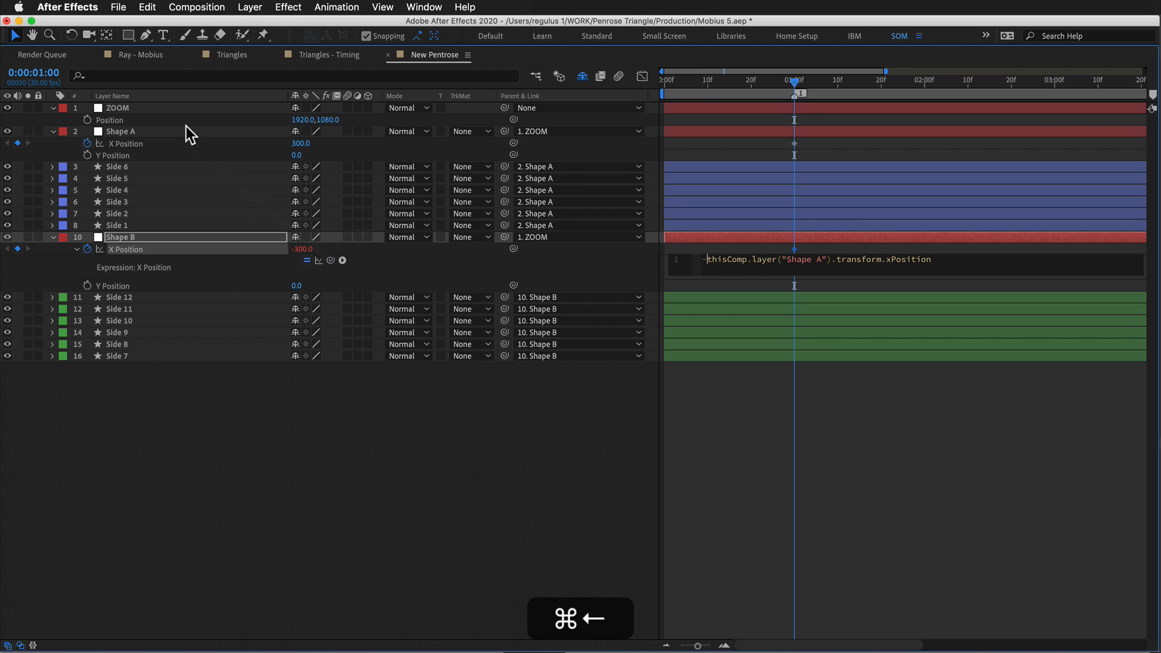
pyautogui.click(338, 453)
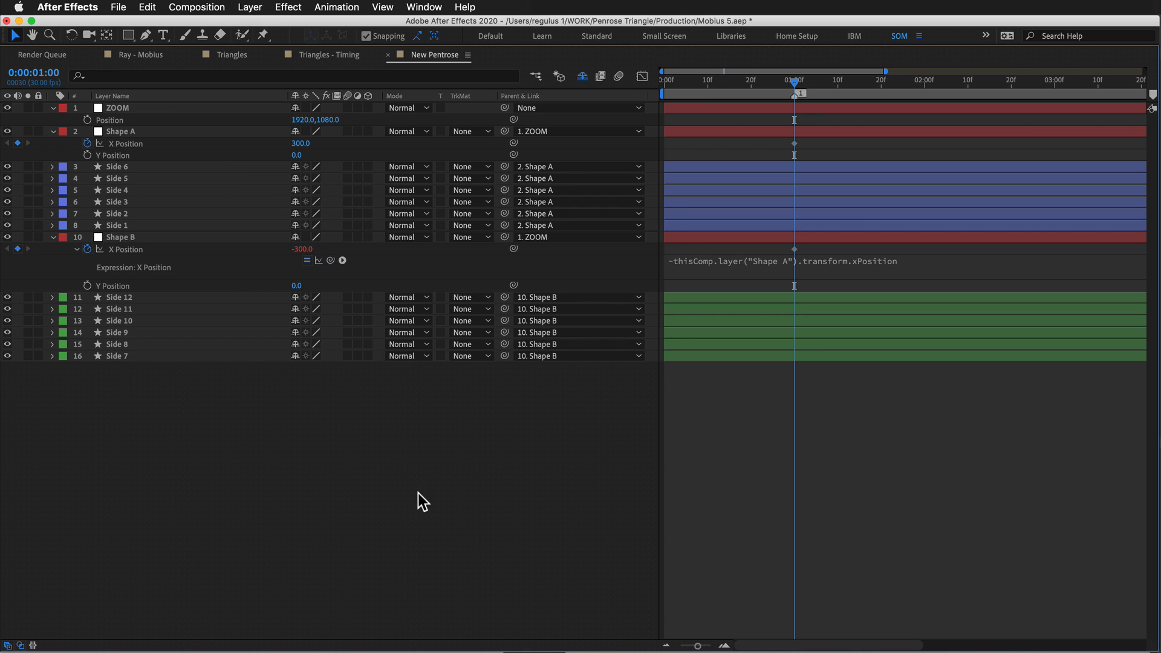
# Try setting the parent of both Shape A and Shape B to None and inspect the effect in the composition.
pyautogui.click(227, 132)
pyautogui.keyDown('super'); pyautogui.click(249, 237); pyautogui.keyUp('super')
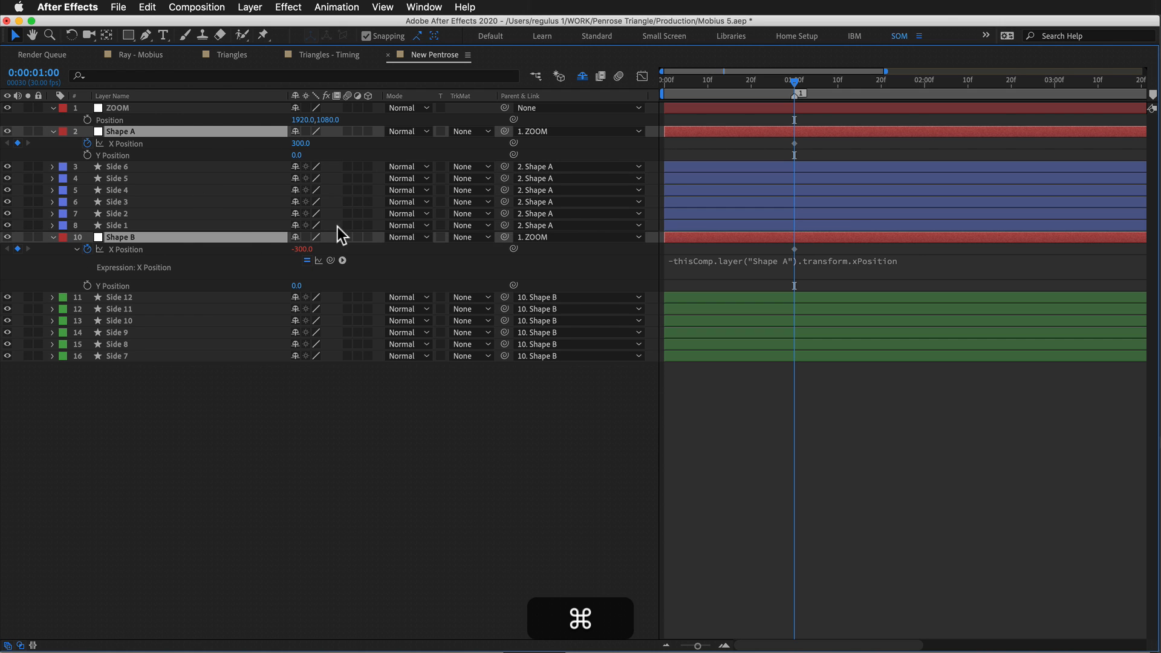
pyautogui.click(525, 237)
pyautogui.click(532, 253)
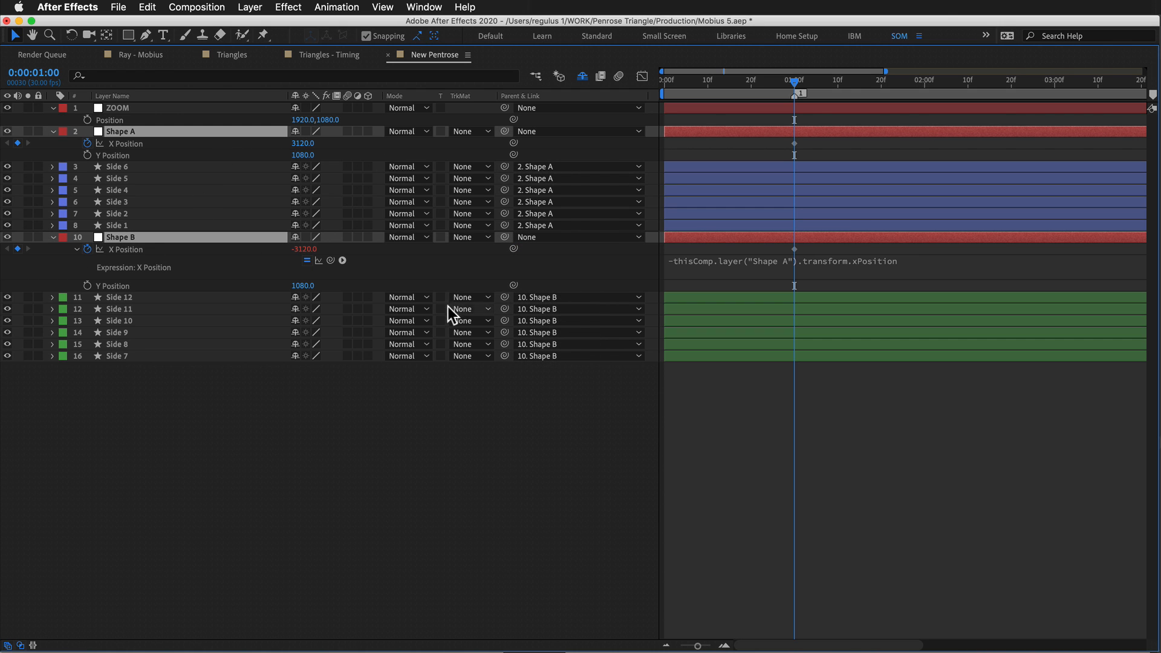
pyautogui.click(252, 455)
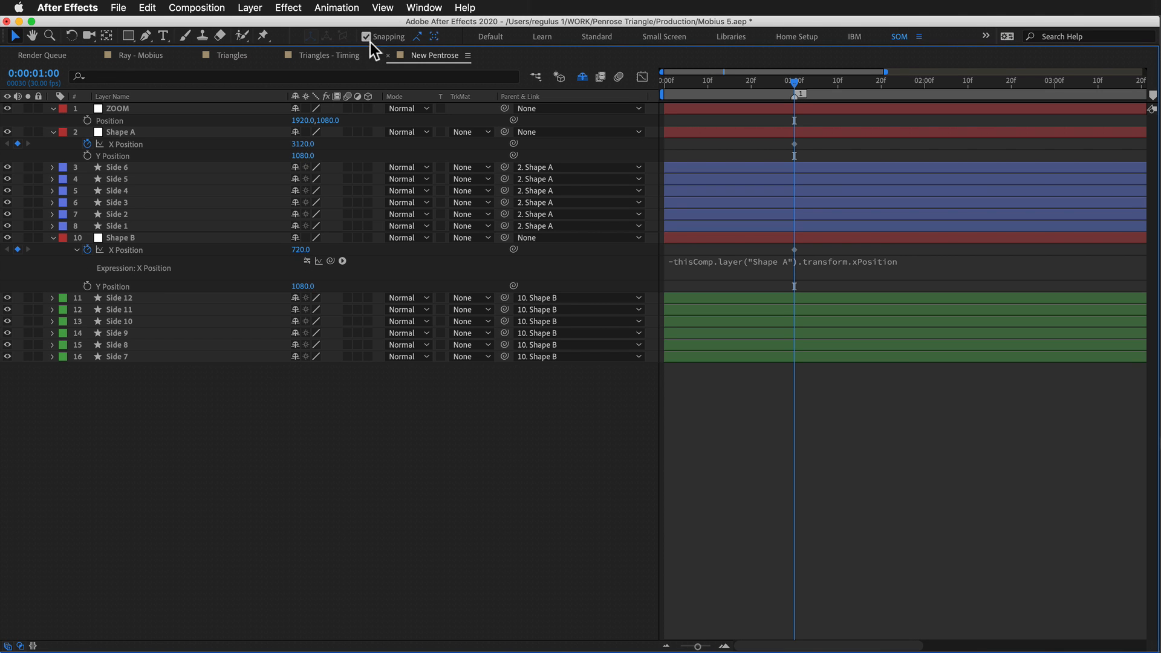
pyautogui.press('`')
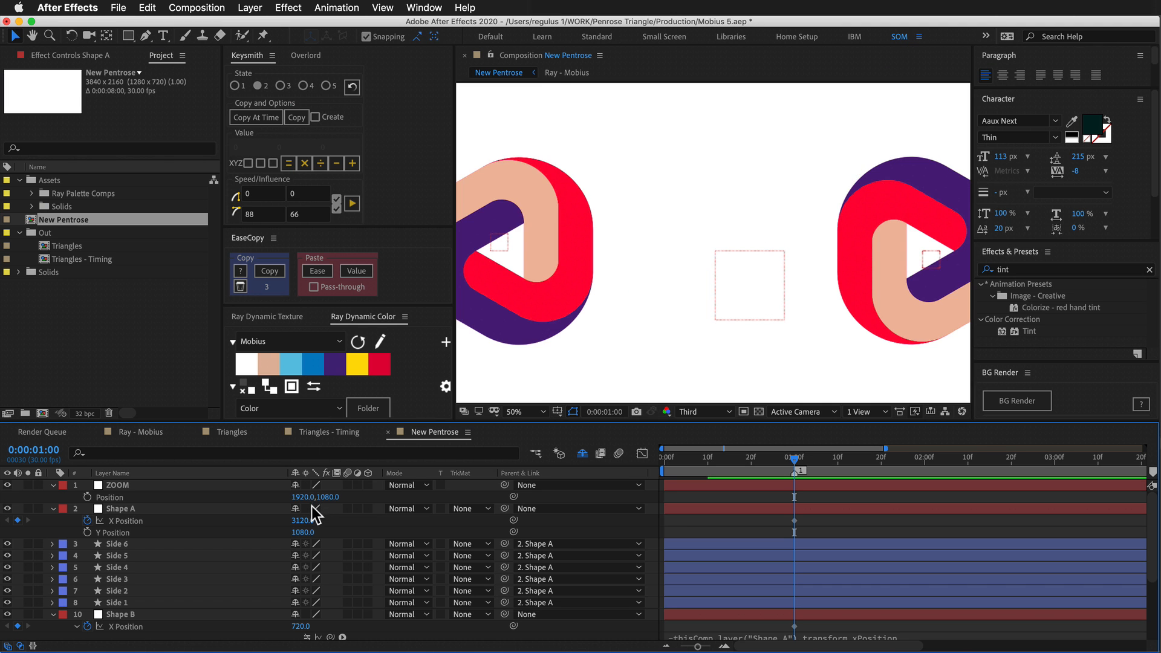
pyautogui.press('super+Tab')
pyautogui.press('super+Tab')
pyautogui.press('`')
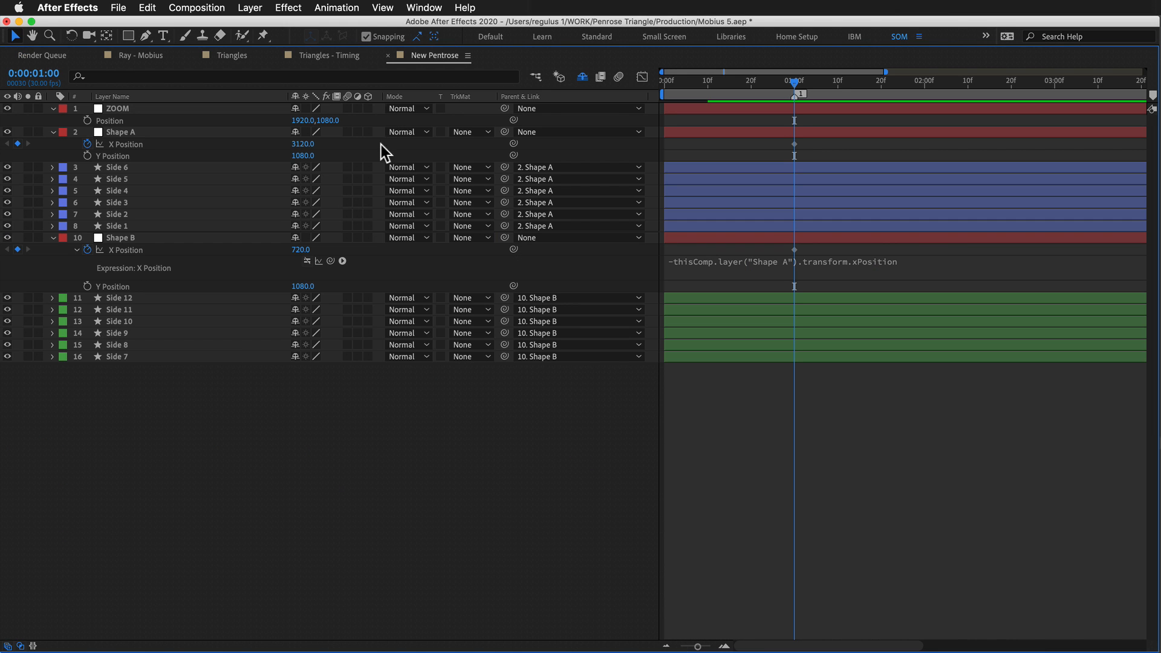
# Try parenting only Shape A to the ZOOM null and undo the link.
pyautogui.moveTo(504, 131); pyautogui.dragTo(260, 109)
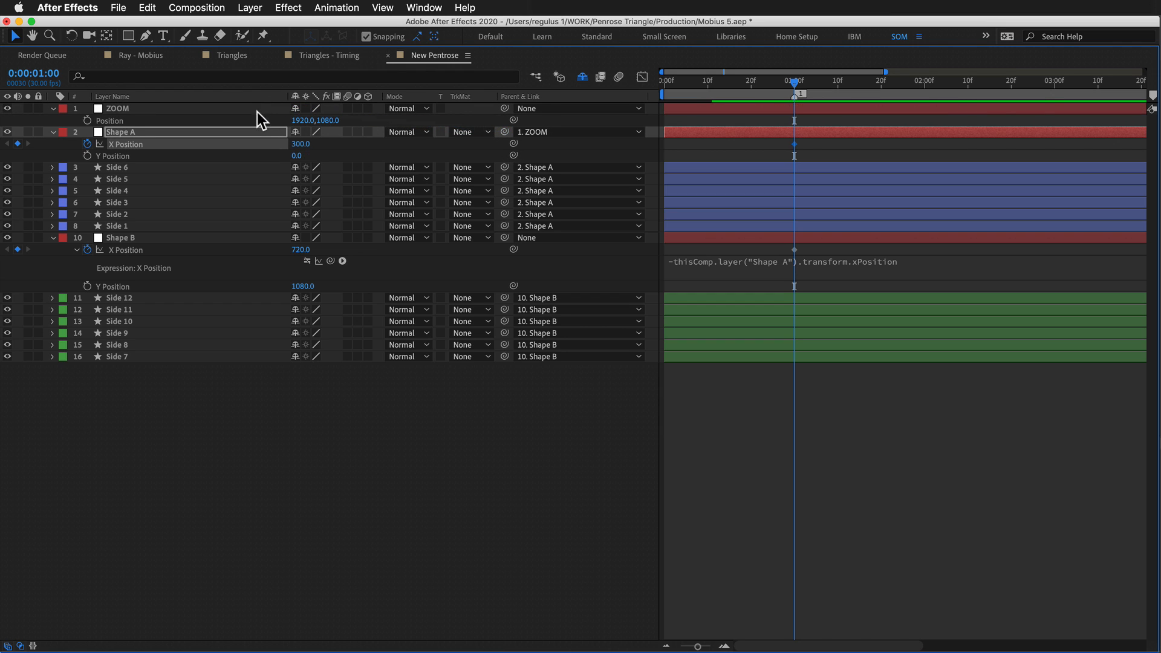
pyautogui.click(230, 459)
pyautogui.press('super+z')
pyautogui.press('super+z')
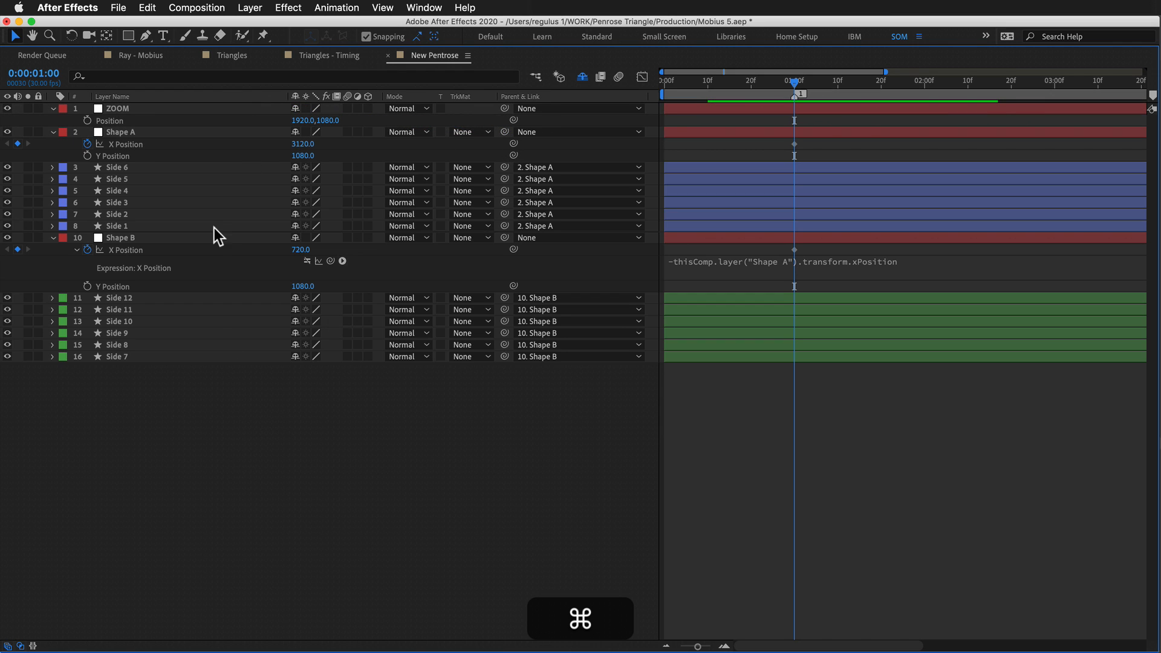
# Parent Shape A and Shape B together to the ZOOM null and deselect them.
pyautogui.click(212, 236)
pyautogui.keyDown('super'); pyautogui.click(191, 132); pyautogui.keyUp('super')
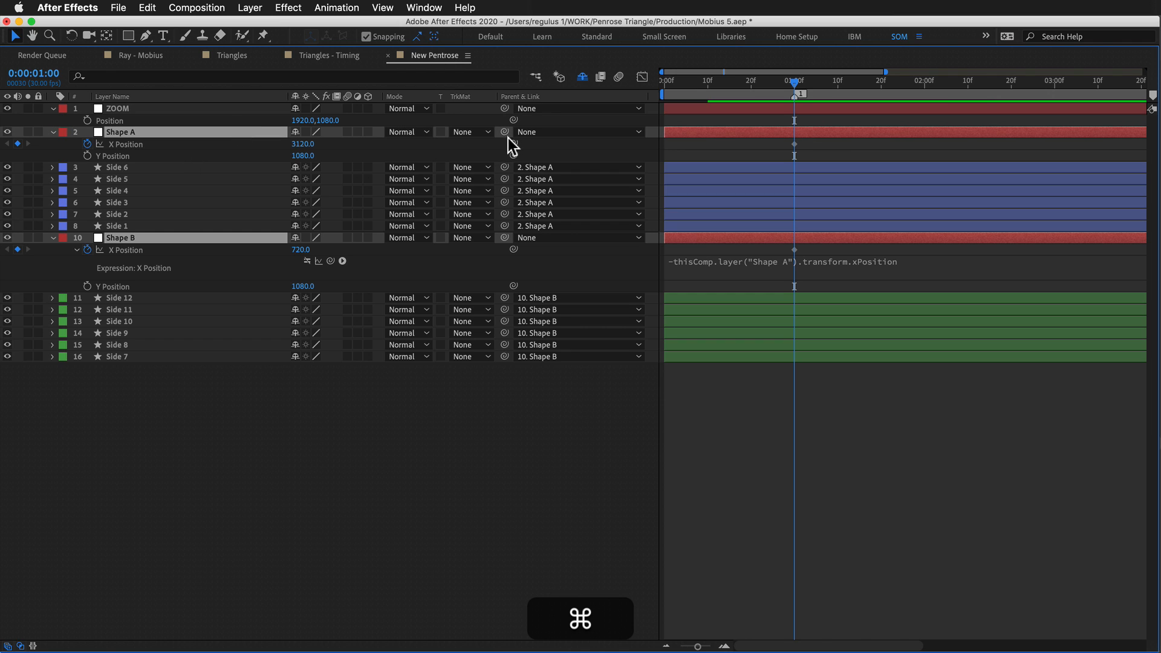
pyautogui.moveTo(505, 132); pyautogui.dragTo(182, 110)
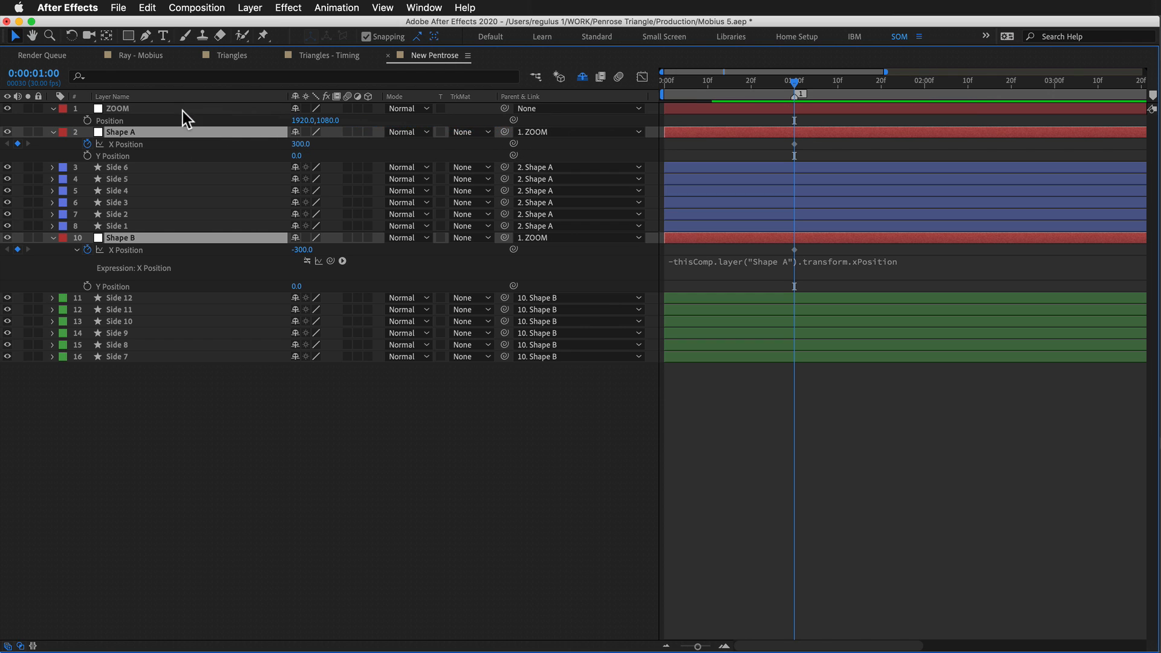
pyautogui.click(160, 476)
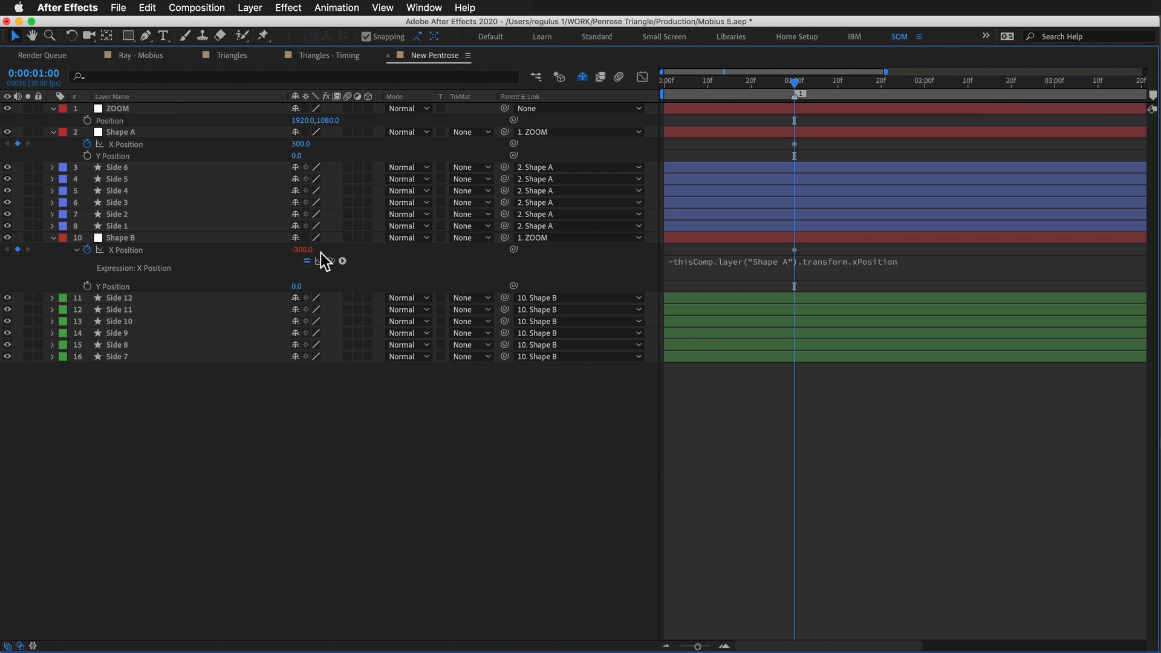
# Set Shape A's X Position to -135 so the two triangles sit side by side.
pyautogui.press('`')
pyautogui.moveTo(301, 521); pyautogui.dragTo(233, 552)
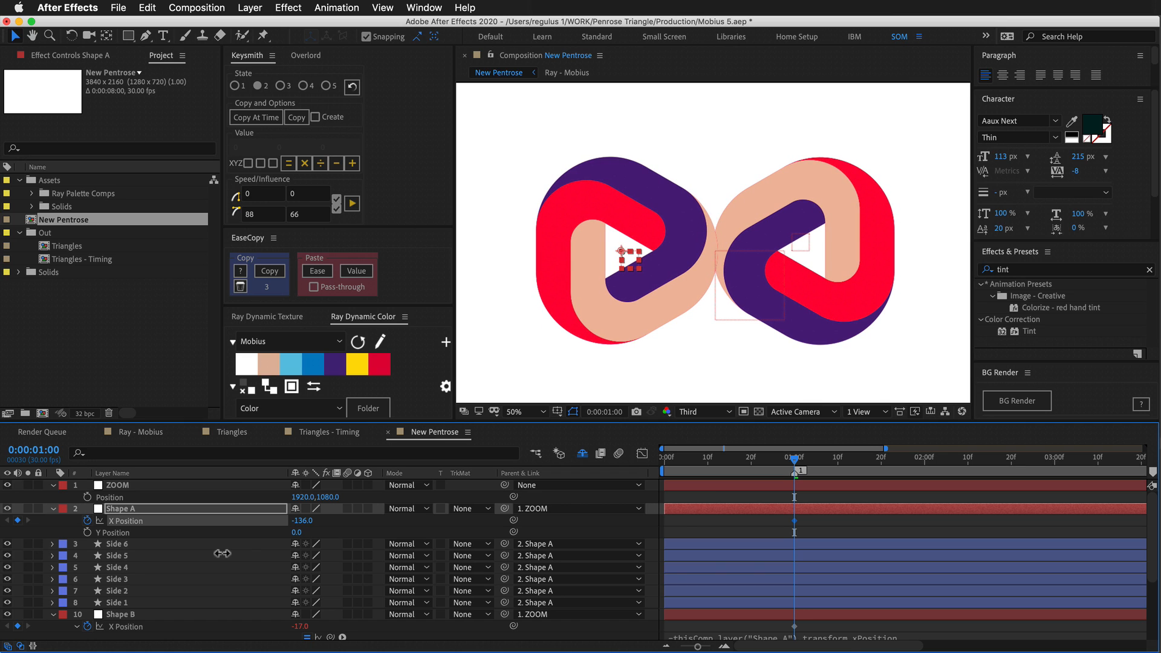
pyautogui.click(328, 528)
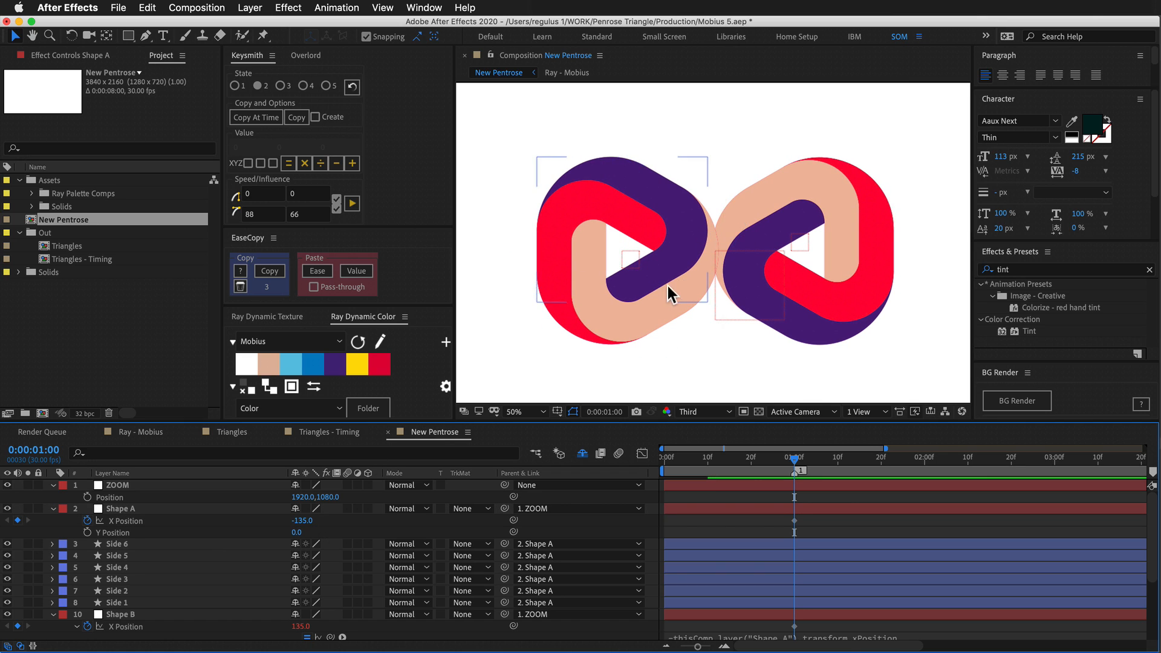
# Reveal the ZOOM null's Rotation property and set it to 30°.
pyautogui.click(121, 486)
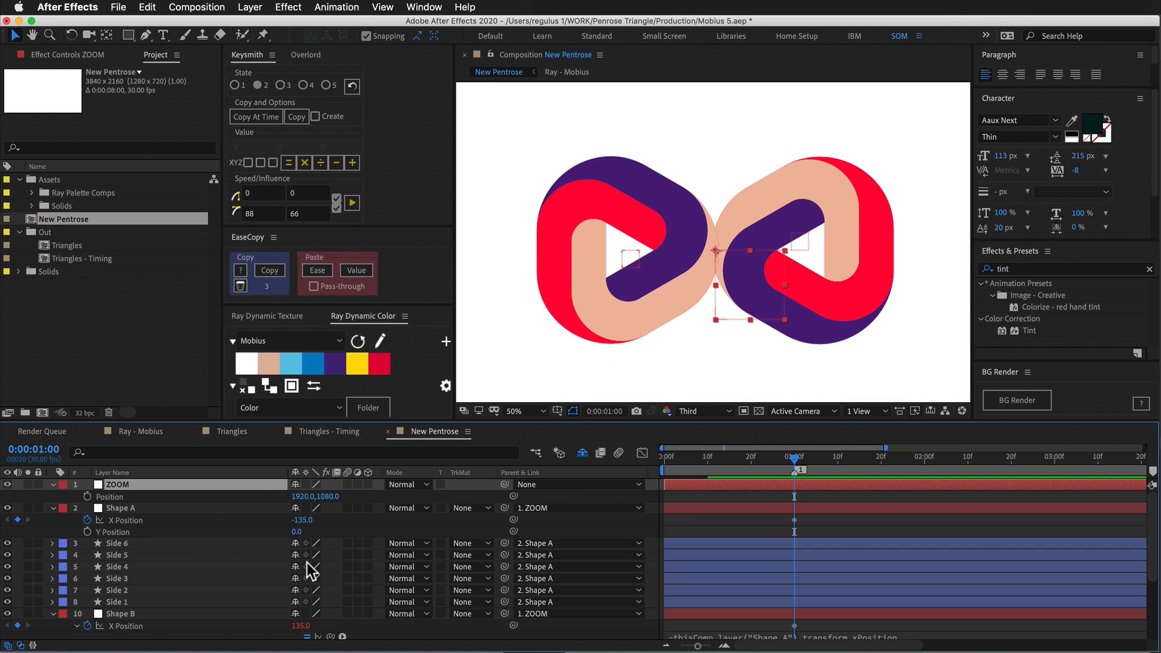
pyautogui.press('r')
pyautogui.moveTo(315, 497); pyautogui.dragTo(332, 498)
pyautogui.click(310, 496)
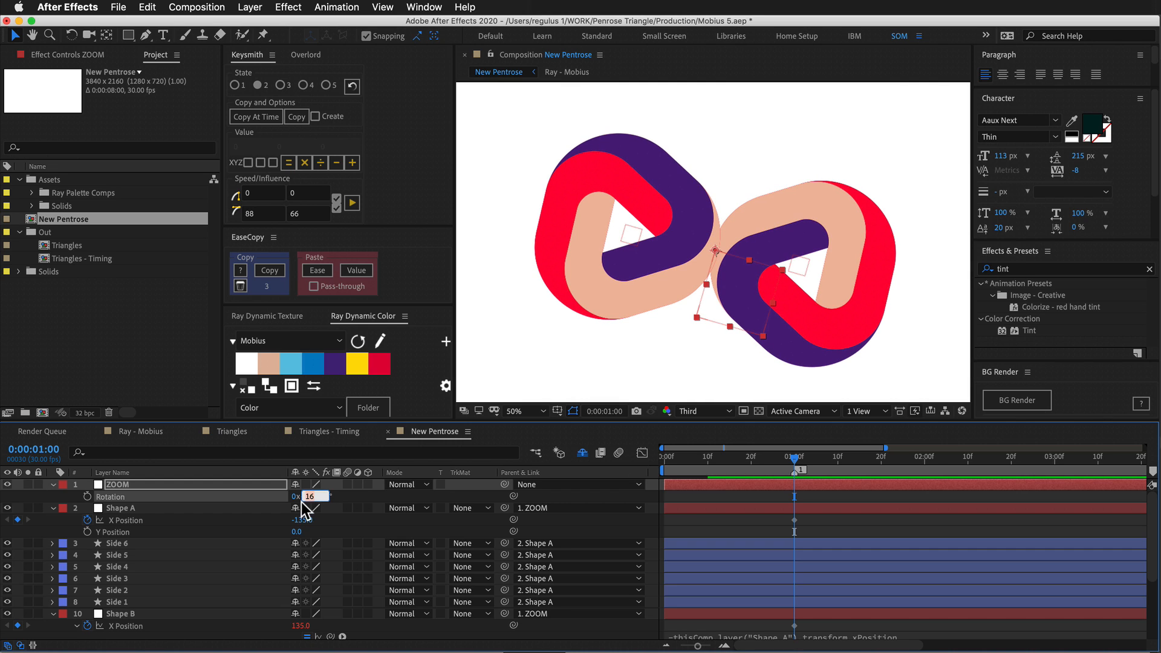
pyautogui.write('30')
pyautogui.press('Return')
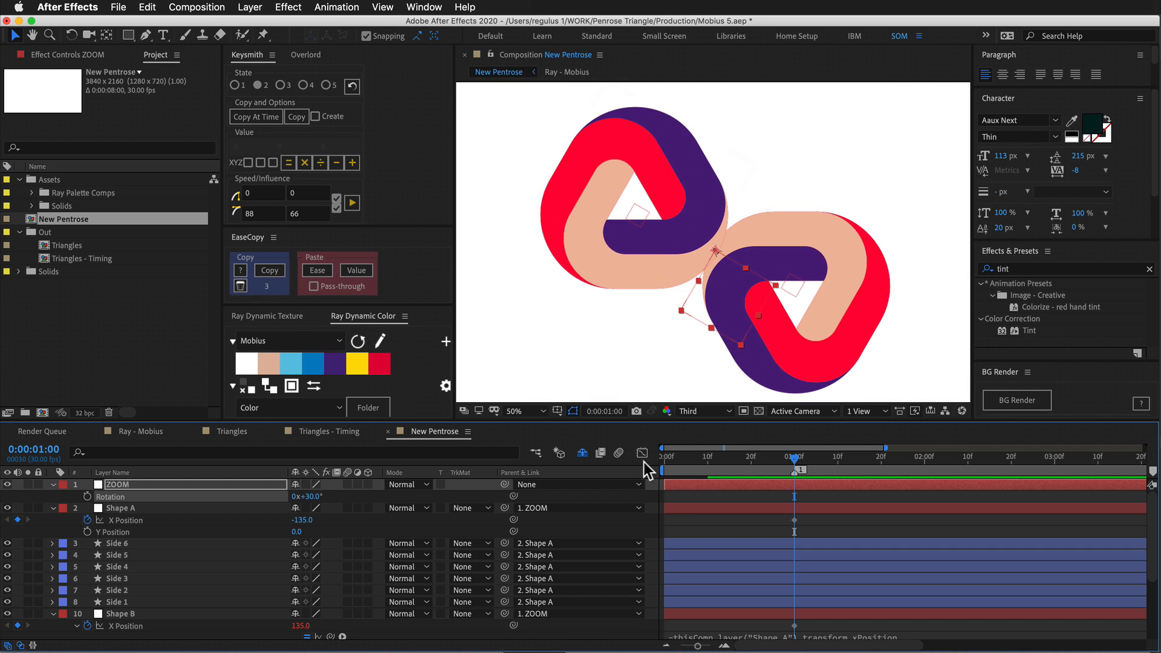
# Align the triangles' edges against a temporary horizontal guide by setting Shape A's X Position to -146.2, and remove the guide and rulers.
pyautogui.press('super+r')
pyautogui.moveTo(563, 89); pyautogui.dragTo(583, 260)
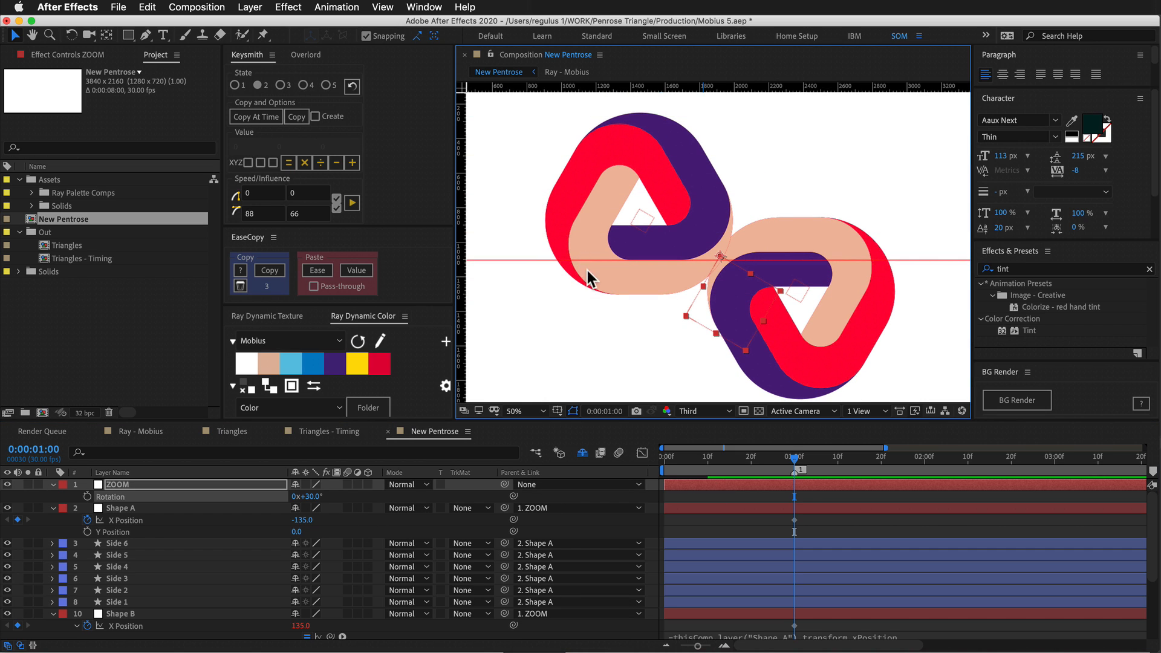
pyautogui.moveTo(312, 522); pyautogui.dragTo(290, 493)
pyautogui.moveTo(618, 261); pyautogui.dragTo(568, 88)
pyautogui.press('super+r')
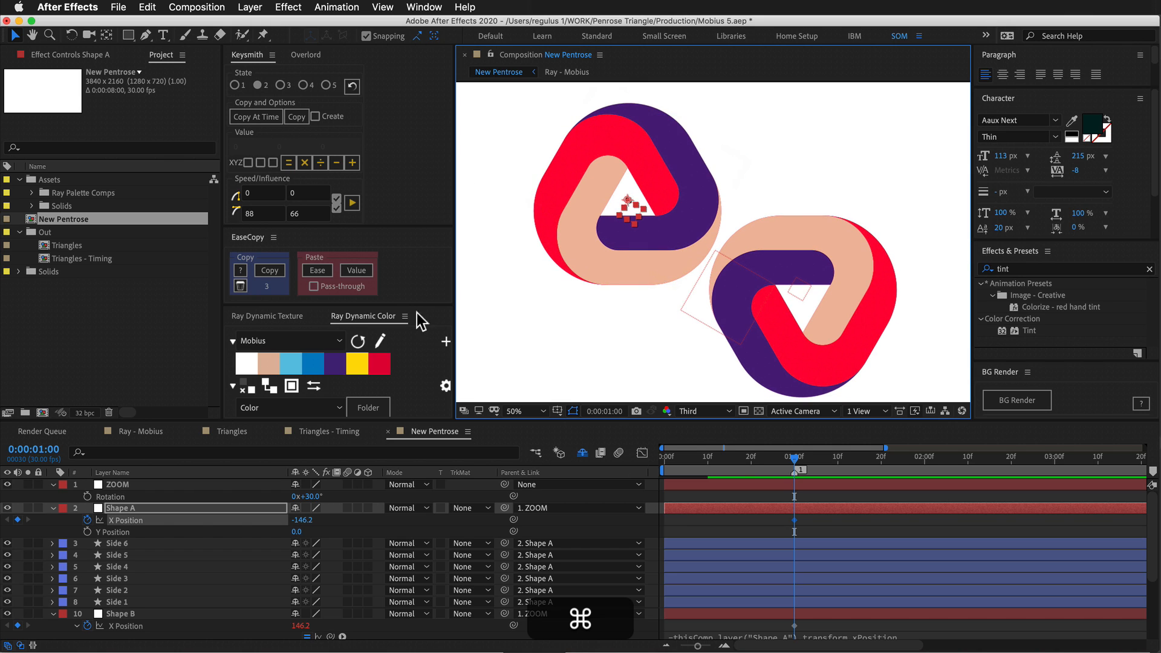
# Identify the beige band of the upper triangle by toggling the visibility of the Side 4 layer.
pyautogui.click(124, 555)
pyautogui.click(120, 571)
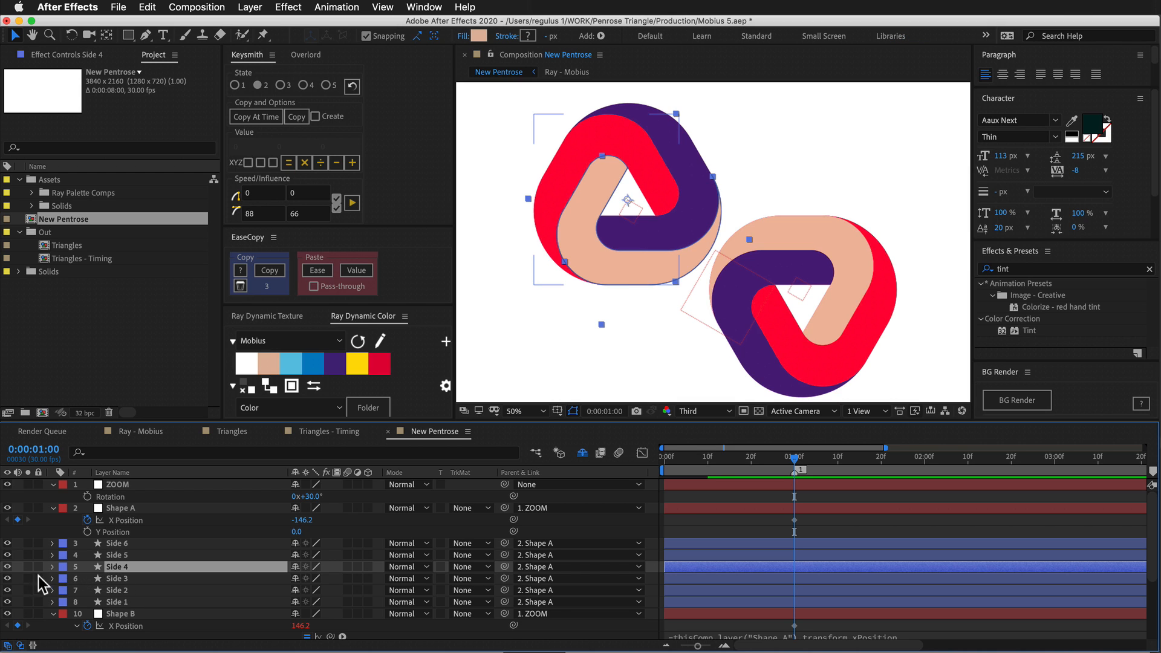
pyautogui.click(8, 567)
pyautogui.click(7, 566)
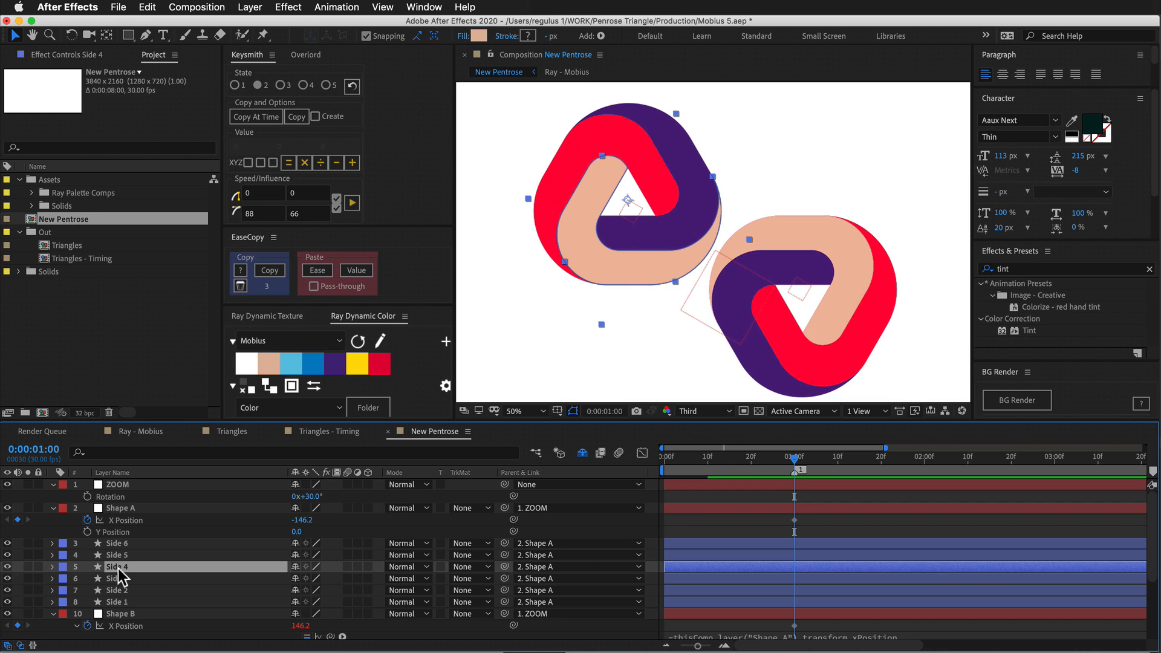
# Filter Side 4's properties for "path" and reveal its Path property for editing.
pyautogui.press('super+f')
pyautogui.write('path')
pyautogui.scroll(-5, 75, 620)
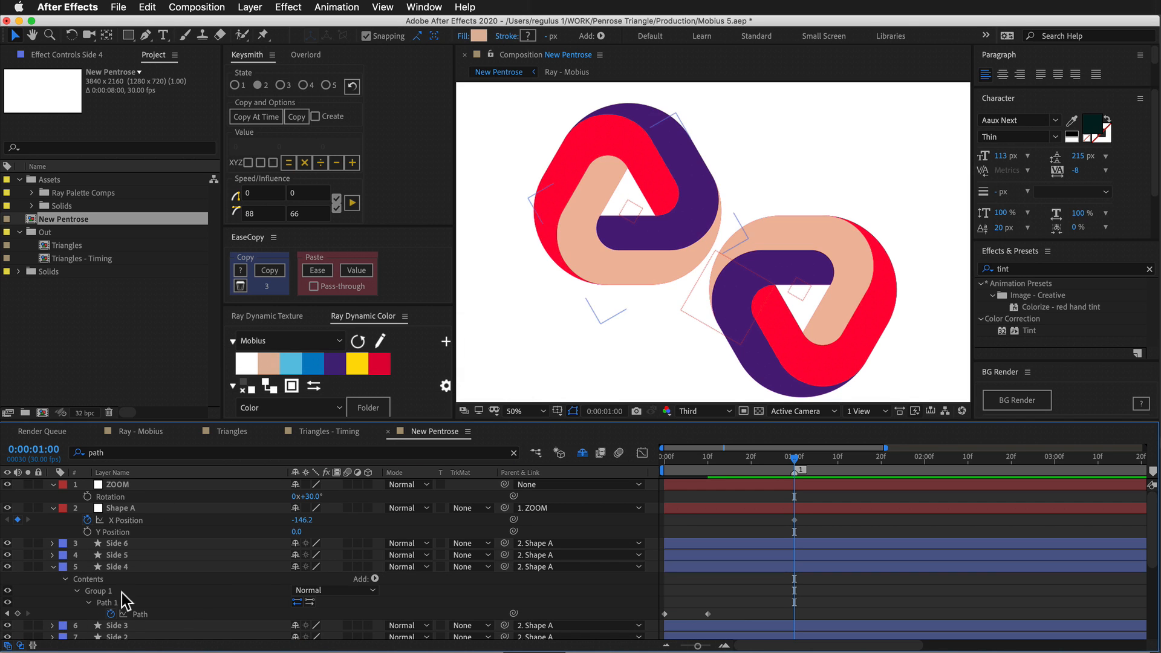
pyautogui.click(150, 525)
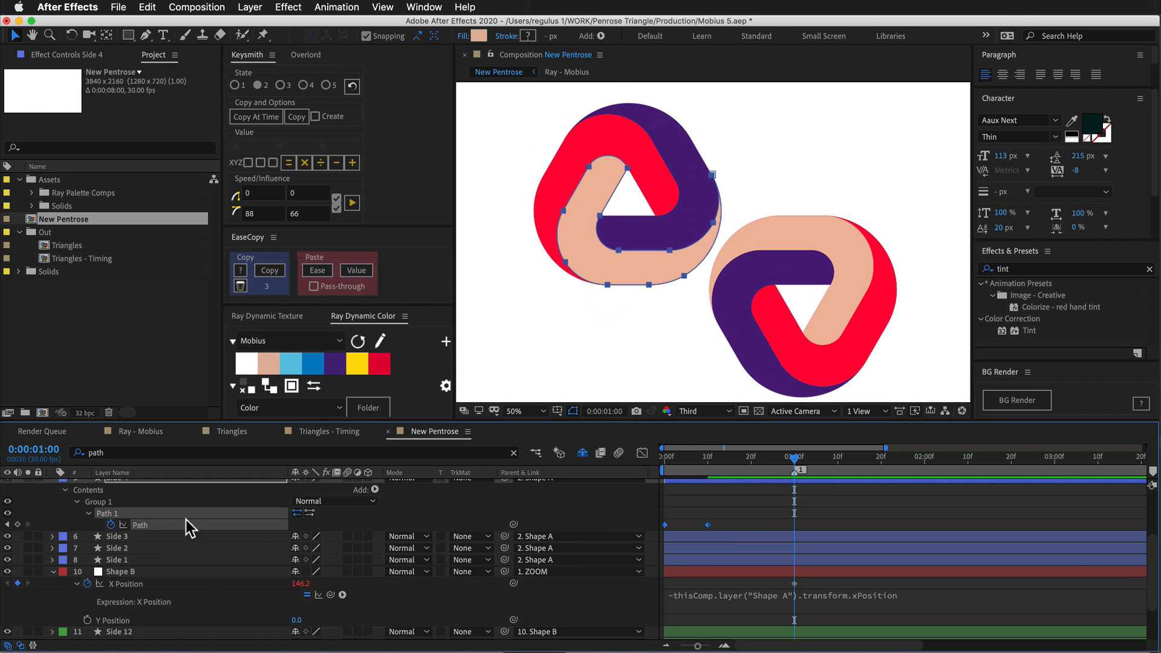
pyautogui.click(756, 507)
pyautogui.click(787, 483)
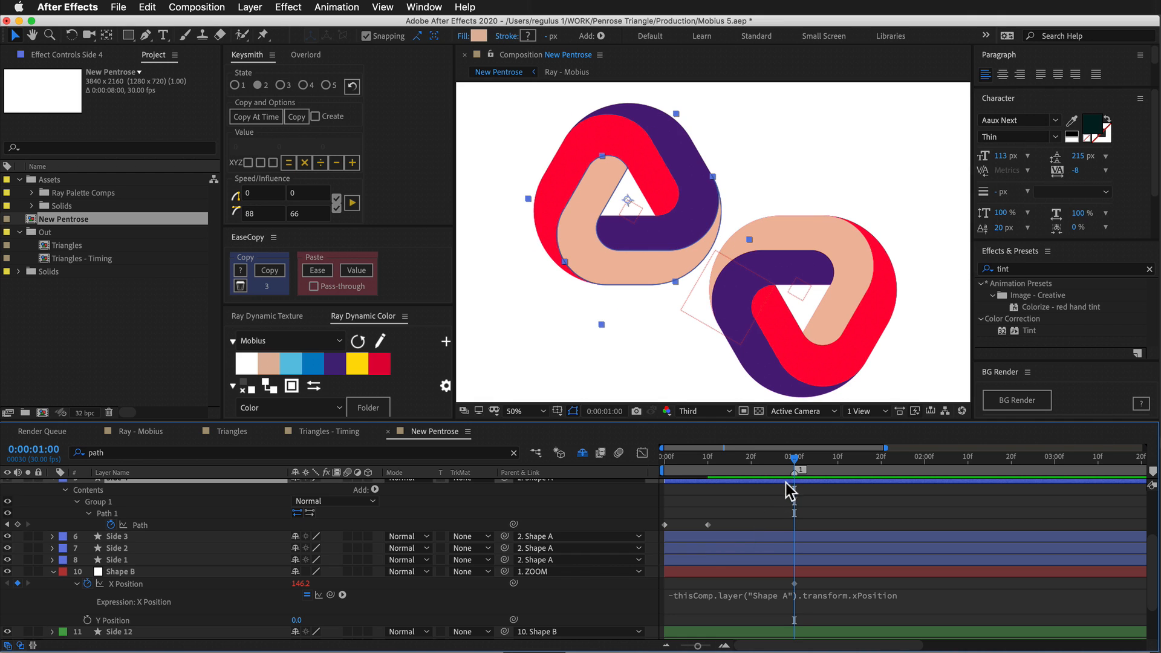
# Pull four vertices at the end of Side 4's path across to the far edge of the lower triangle at 1 second.
pyautogui.click(145, 35)
pyautogui.click(148, 64)
pyautogui.press('super')
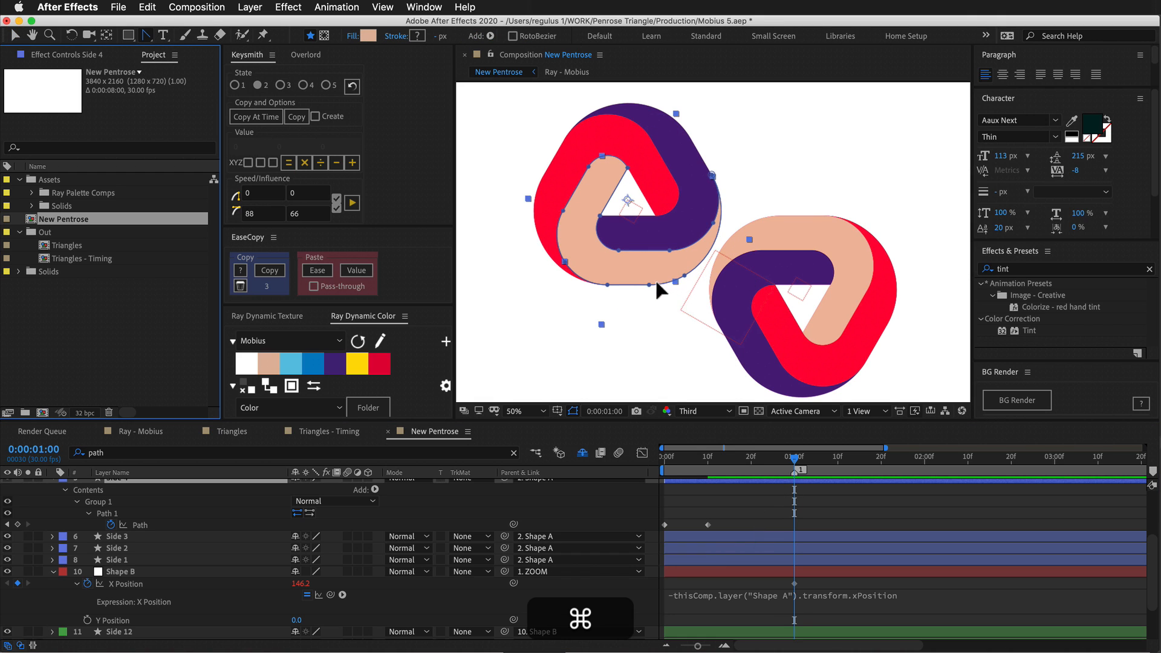
pyautogui.moveTo(651, 287); pyautogui.dragTo(789, 267)
pyautogui.moveTo(686, 276); pyautogui.dragTo(872, 237)
pyautogui.moveTo(670, 250); pyautogui.dragTo(871, 234)
pyautogui.moveTo(714, 223); pyautogui.dragTo(872, 223)
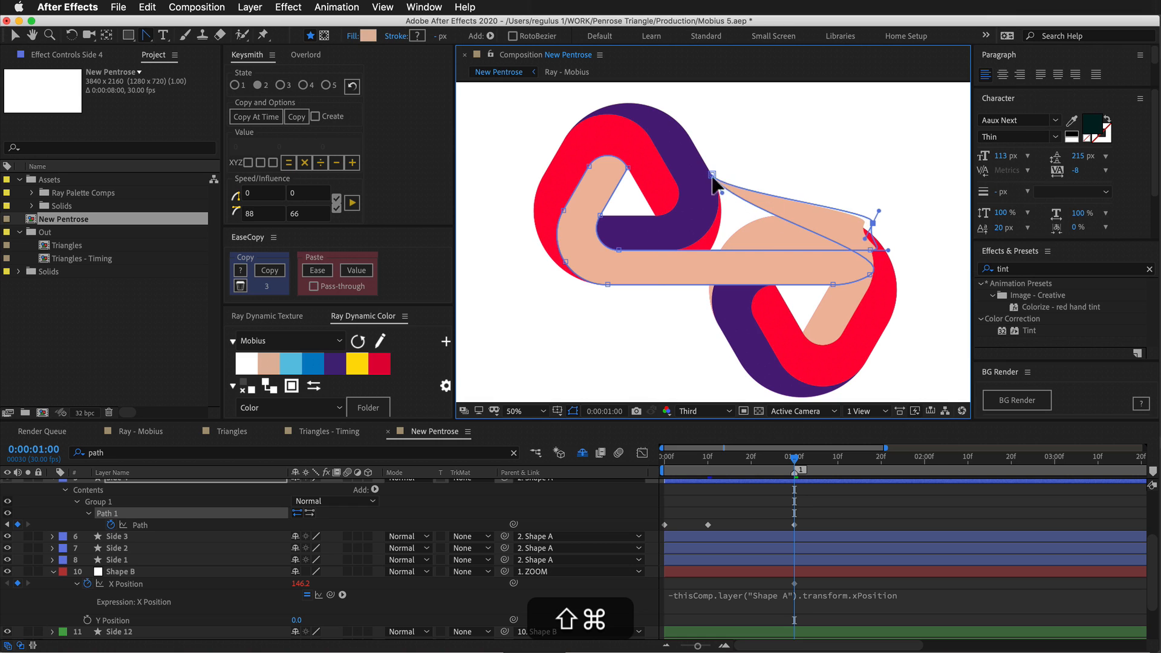
# Move the remaining end vertices of Side 4's path from the upper triangle to above the lower triangle.
pyautogui.moveTo(715, 178); pyautogui.dragTo(869, 175)
pyautogui.moveTo(714, 177); pyautogui.dragTo(890, 180)
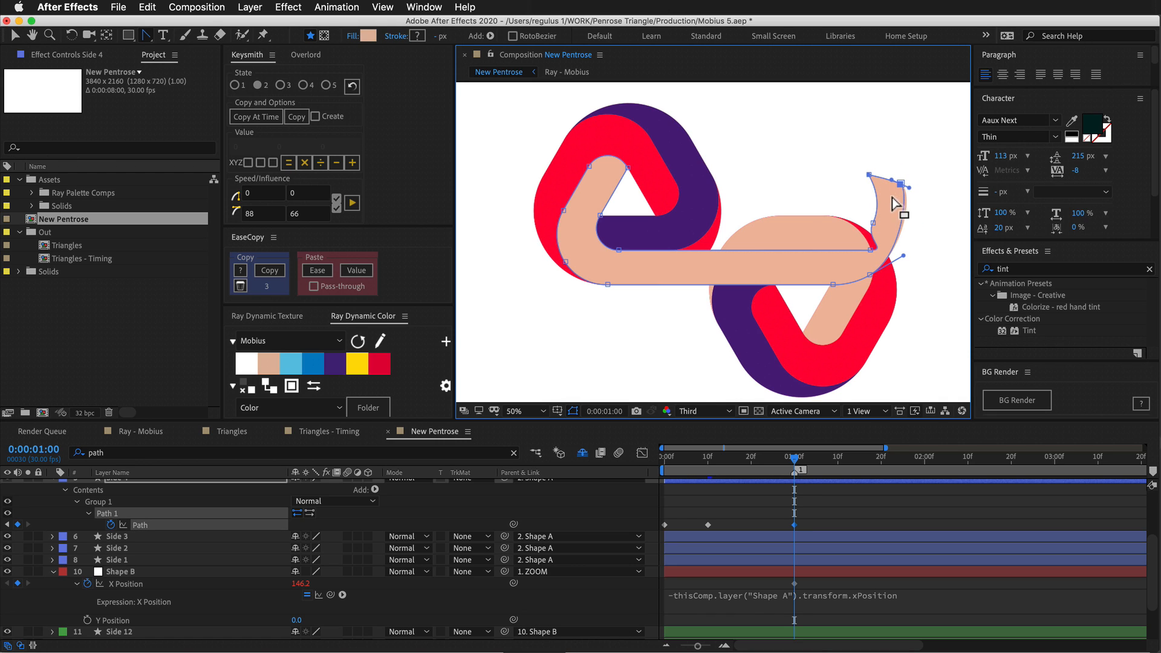
pyautogui.press('shift')
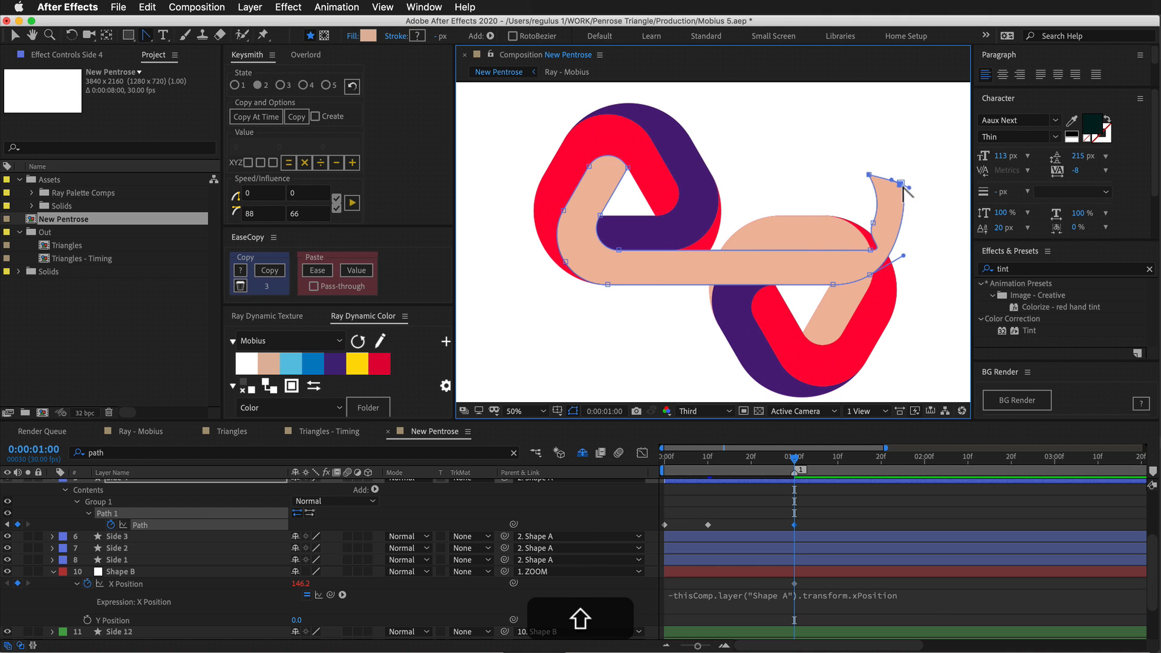
pyautogui.moveTo(902, 184); pyautogui.dragTo(791, 190)
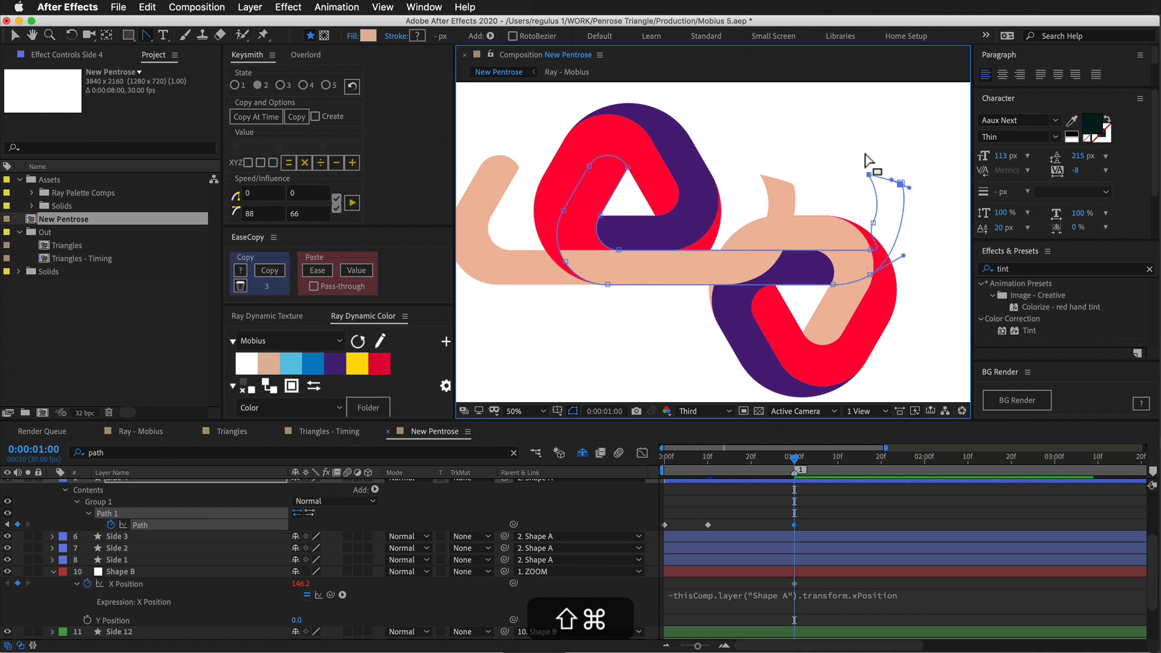
pyautogui.keyDown('super'); pyautogui.click(871, 175); pyautogui.keyUp('super')
pyautogui.moveTo(900, 183); pyautogui.dragTo(797, 204)
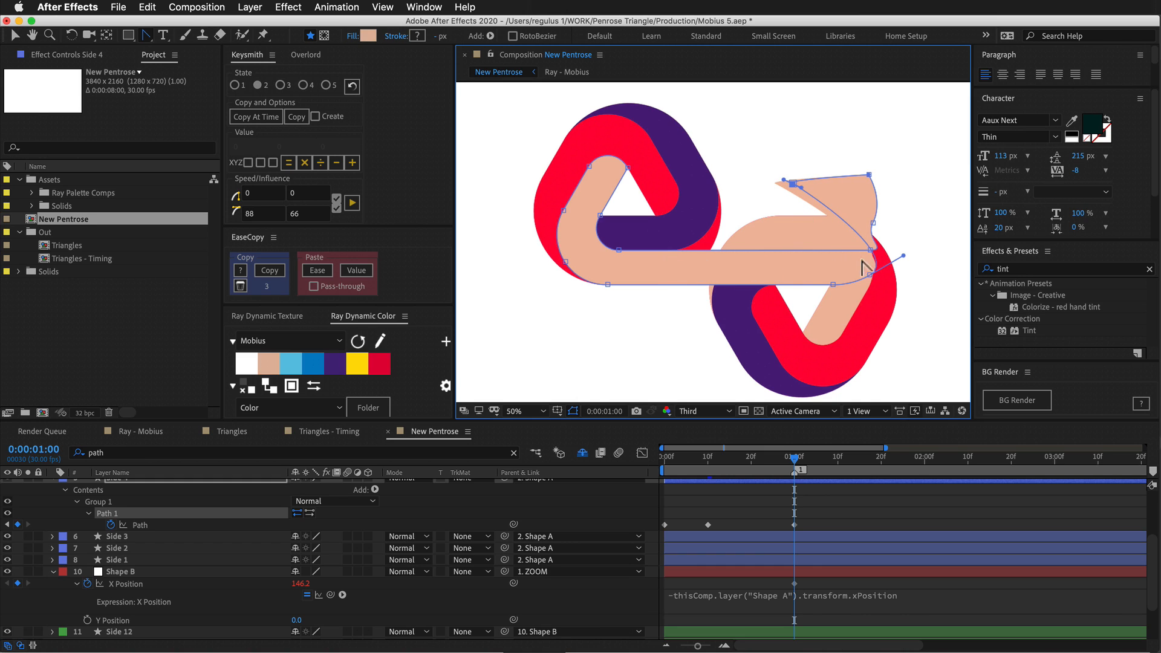
# Set the blending mode of the Side 4 layer to Difference.
pyautogui.click(426, 485)
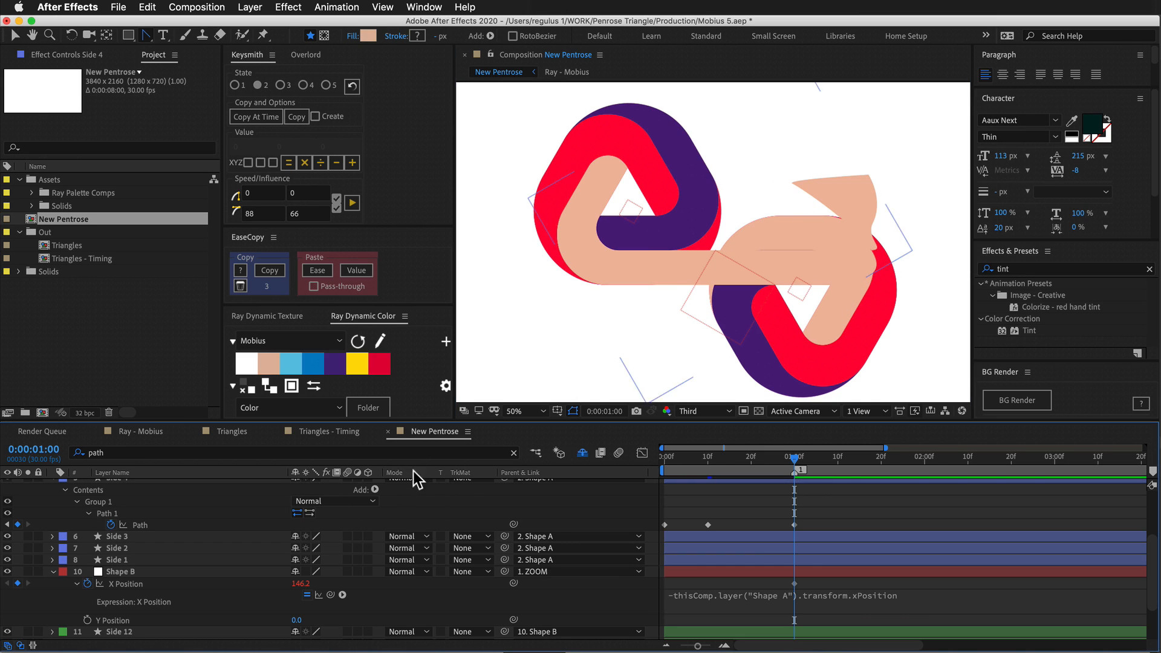
pyautogui.scroll(3, 176, 511)
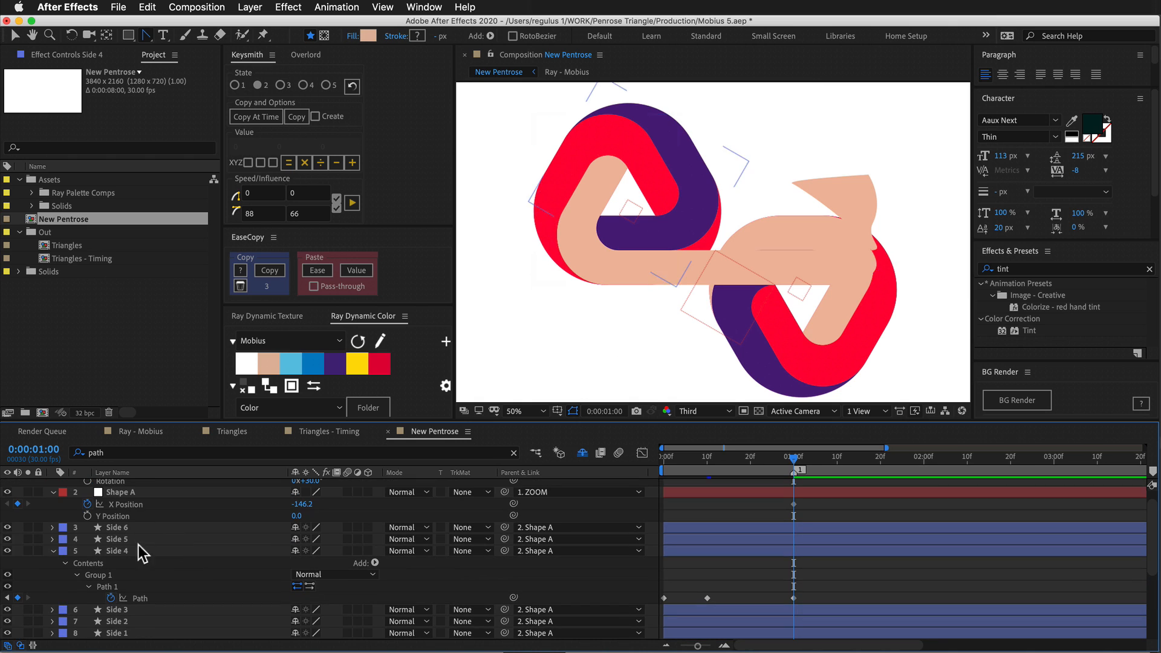
pyautogui.click(204, 550)
pyautogui.click(415, 551)
pyautogui.click(432, 507)
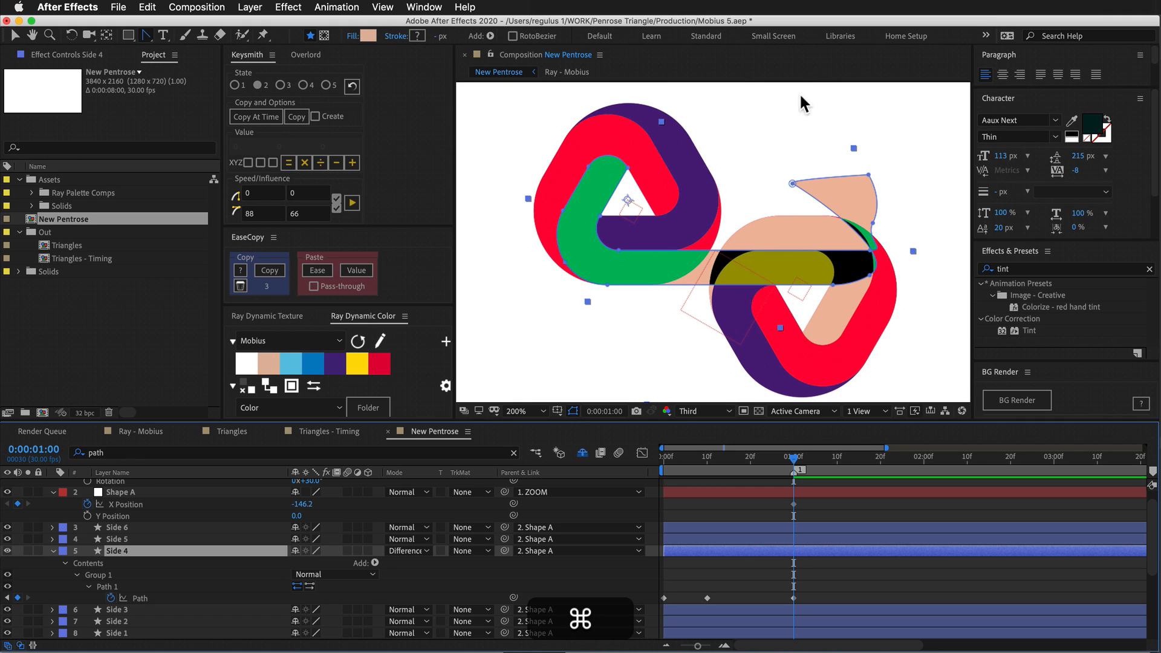
# Set the preview resolution to Full and inspect where Side 4 overlaps the lower triangle's band.
pyautogui.scroll(2, 793, 122)
pyautogui.click(702, 411)
pyautogui.click(701, 427)
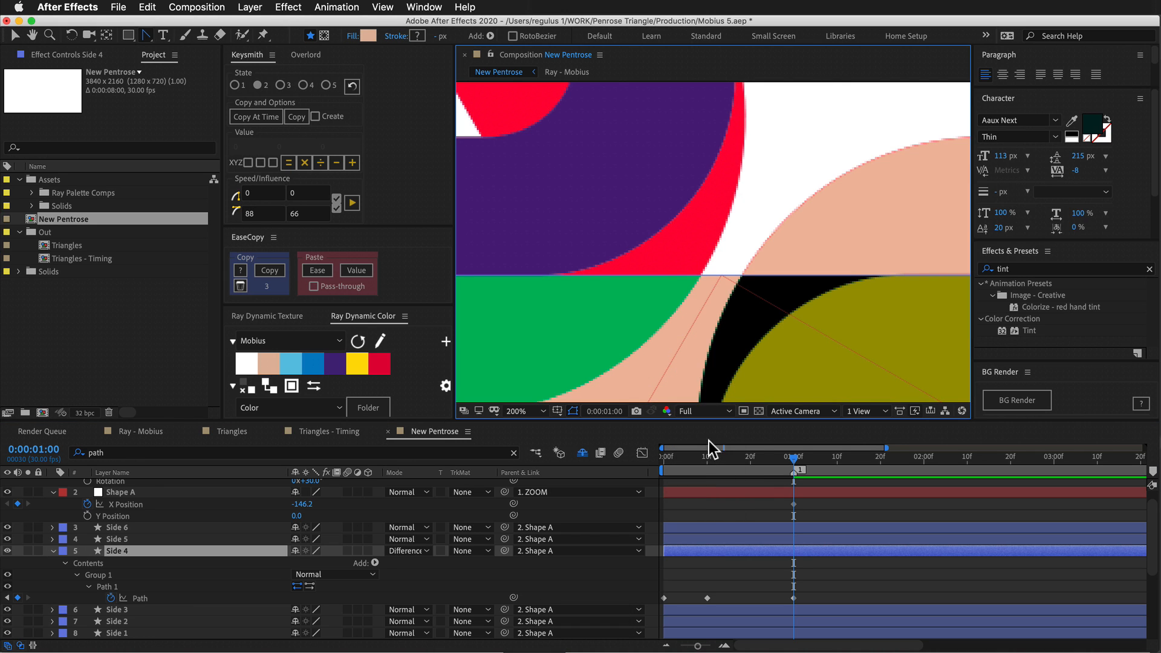
pyautogui.moveTo(770, 330); pyautogui.dragTo(621, 182)
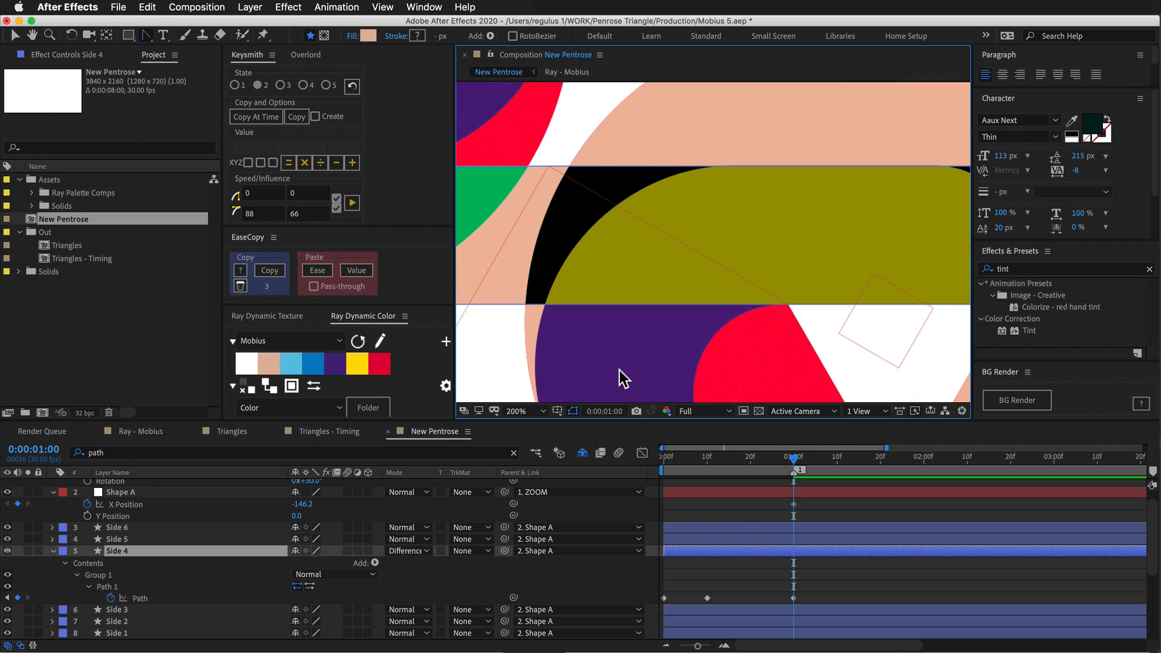
# Double the New Pentrose composition's size to 7680 x 4320 px with the aspect ratio locked.
pyautogui.press('super+k')
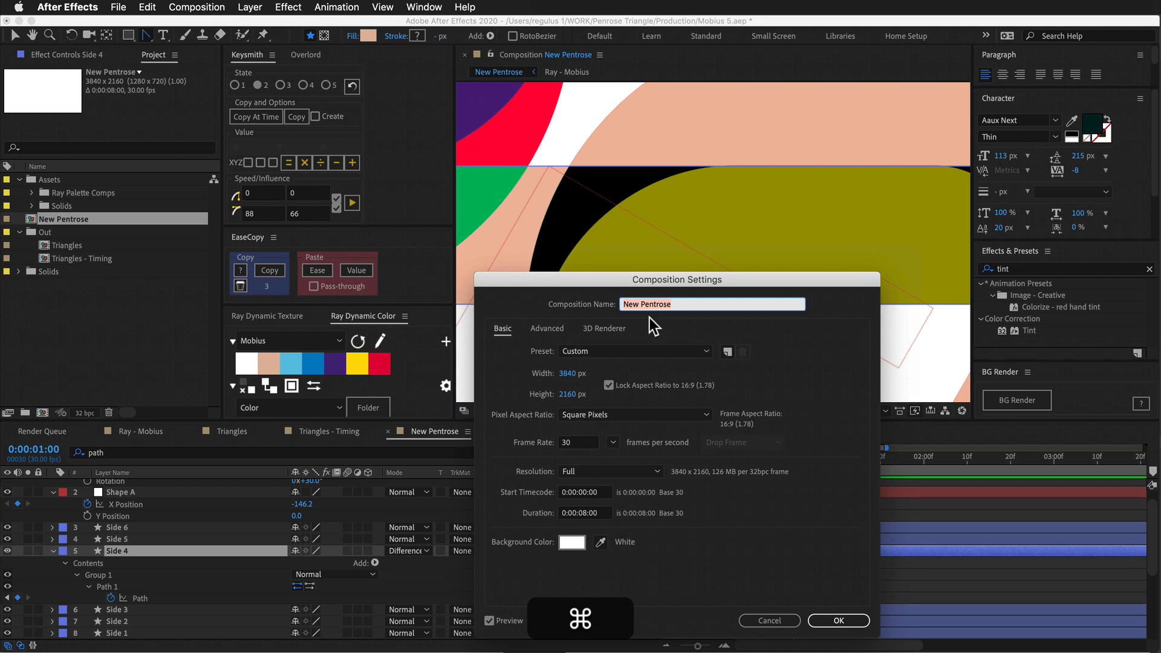
pyautogui.click(578, 373)
pyautogui.press('Right')
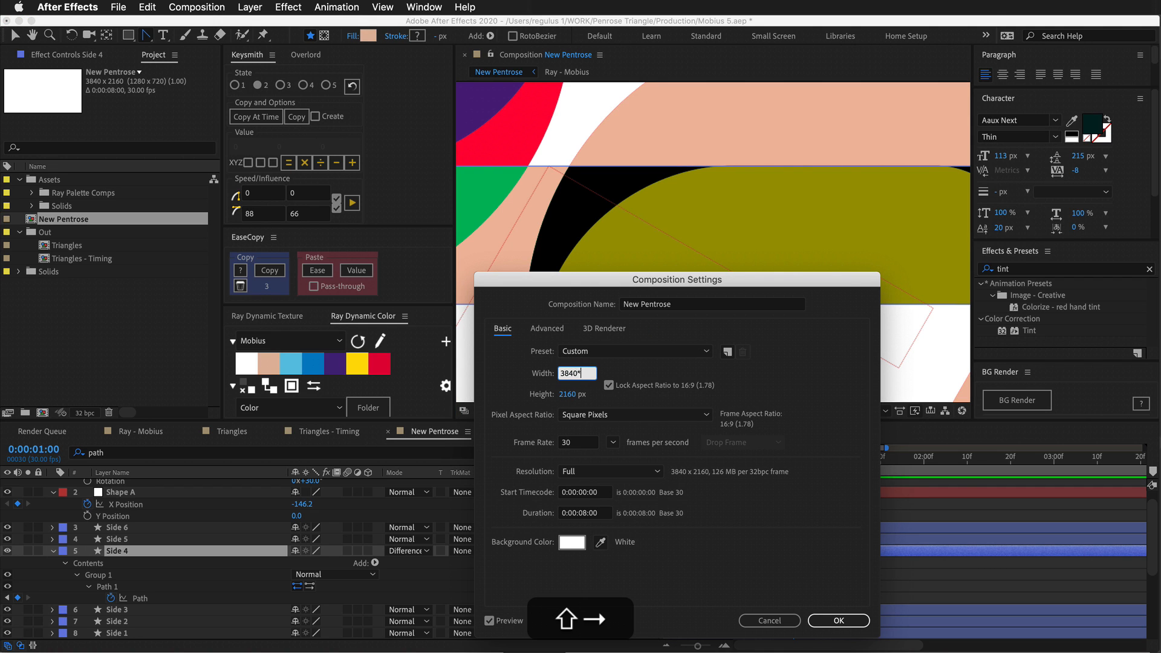
pyautogui.write('*2')
pyautogui.press('Return')
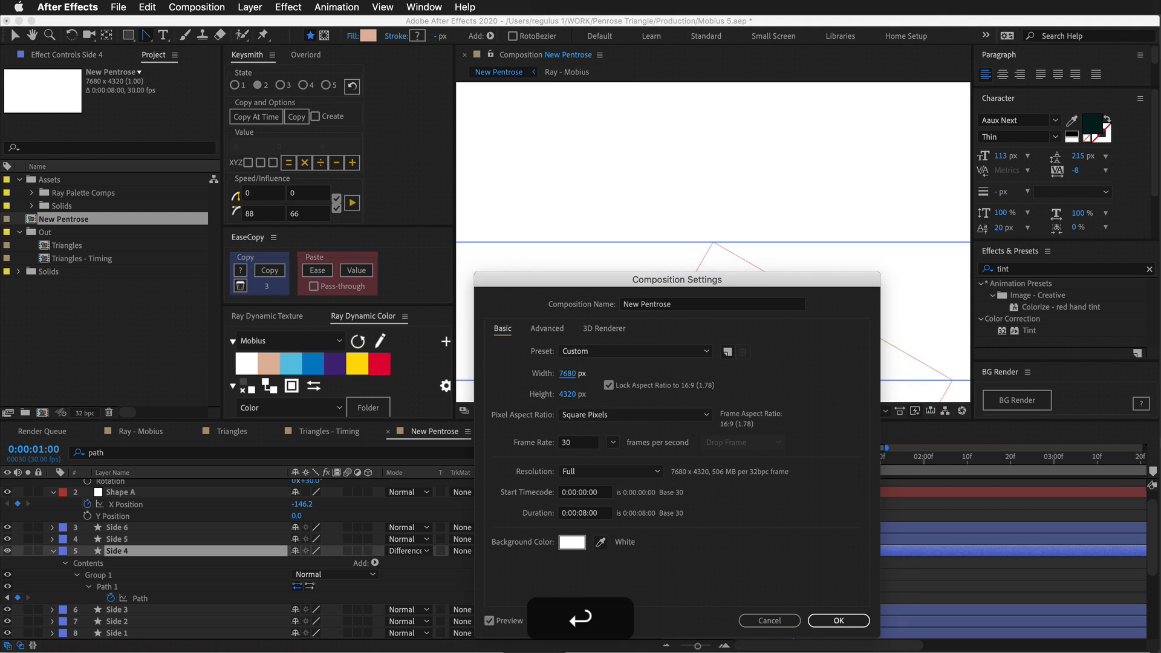
# Double the ZOOM null's Scale to 800%.
pyautogui.moveTo(155, 548); pyautogui.dragTo(147, 575)
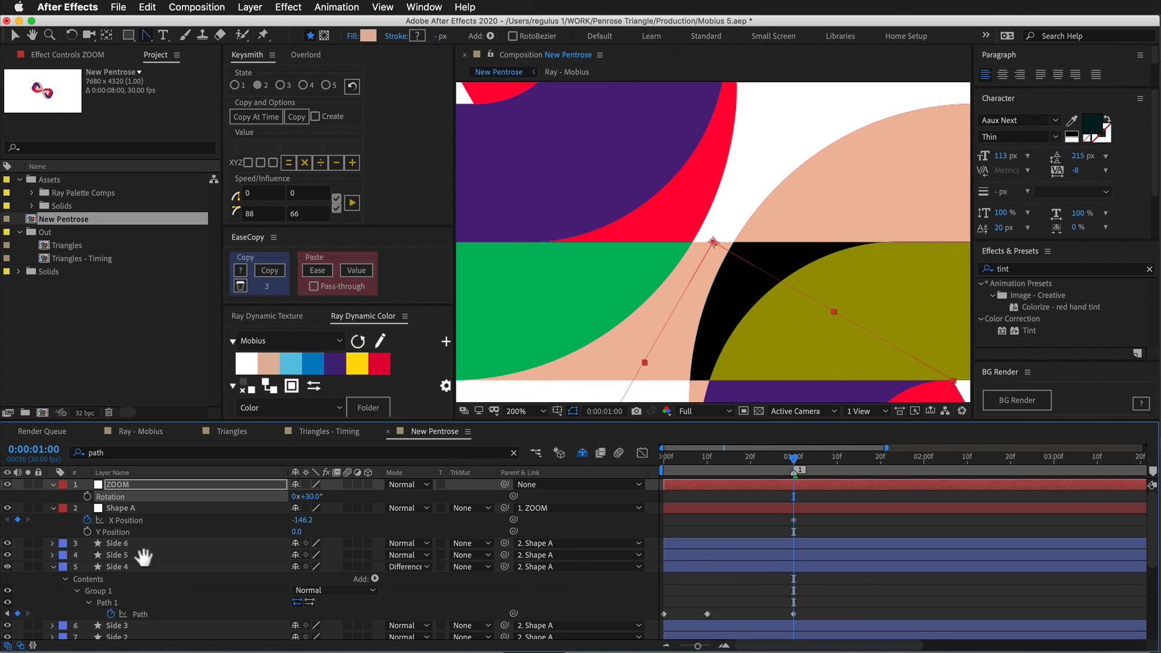
pyautogui.click(129, 489)
pyautogui.press('s')
pyautogui.click(307, 497)
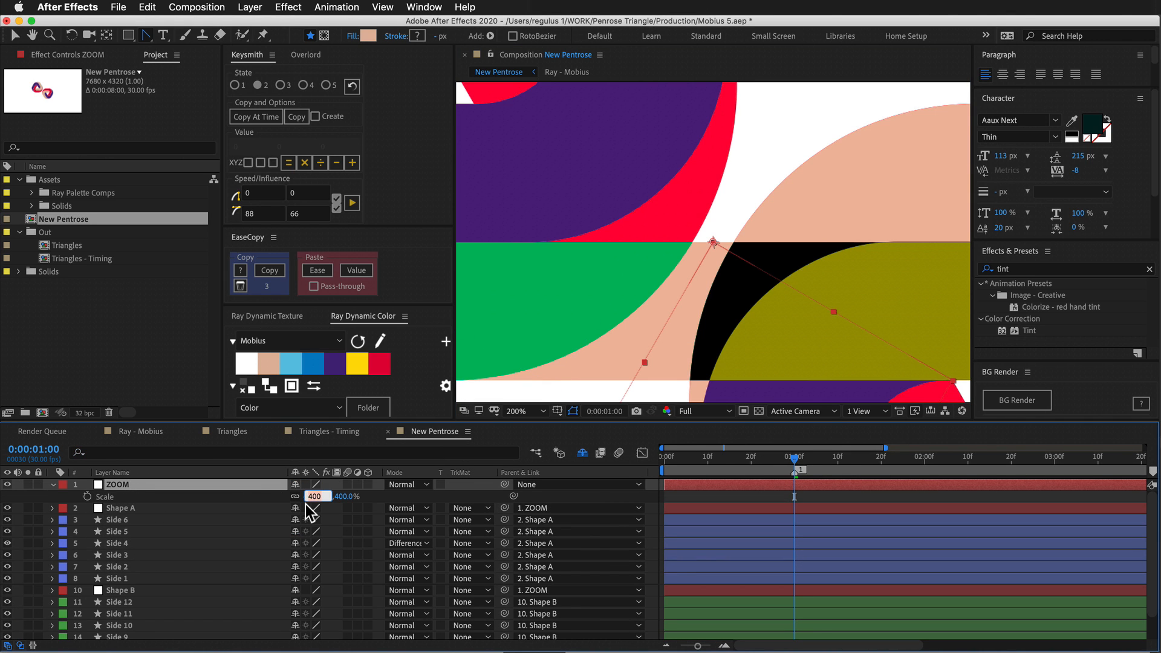
pyautogui.press('Right')
pyautogui.write('*2')
pyautogui.press('Return')
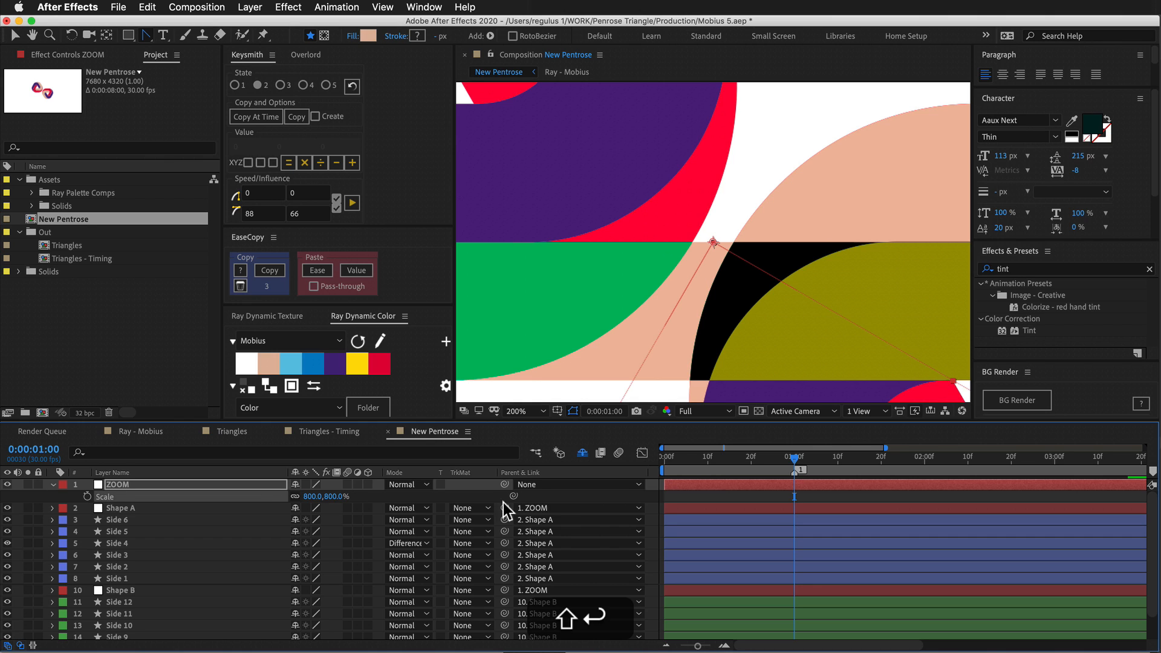
# Reveal the X and Y Position properties of the Shape A null.
pyautogui.scroll(-3, 703, 375)
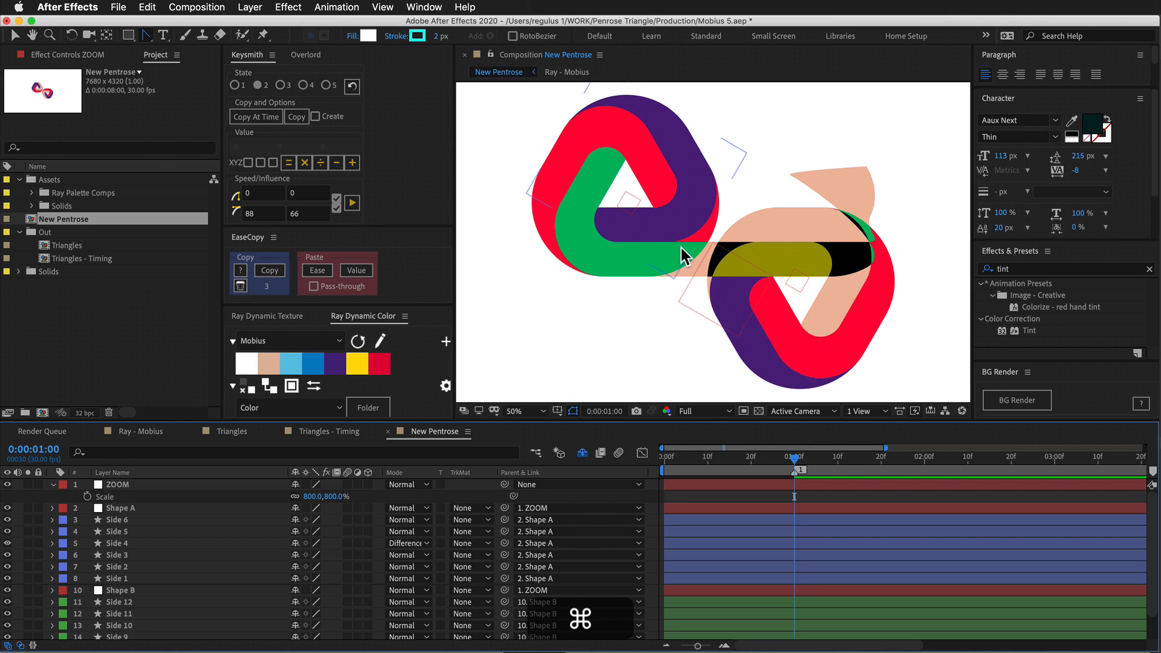
pyautogui.scroll(3, 682, 245)
pyautogui.moveTo(772, 235); pyautogui.dragTo(672, 239)
pyautogui.scroll(-2, 687, 245)
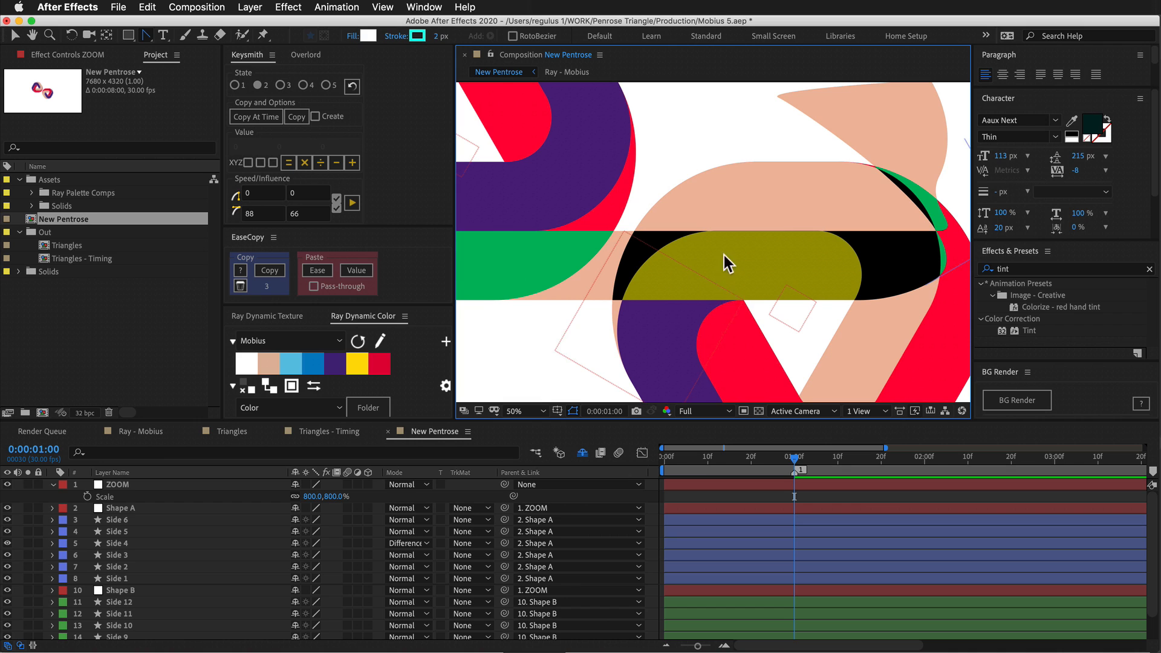
pyautogui.click(134, 522)
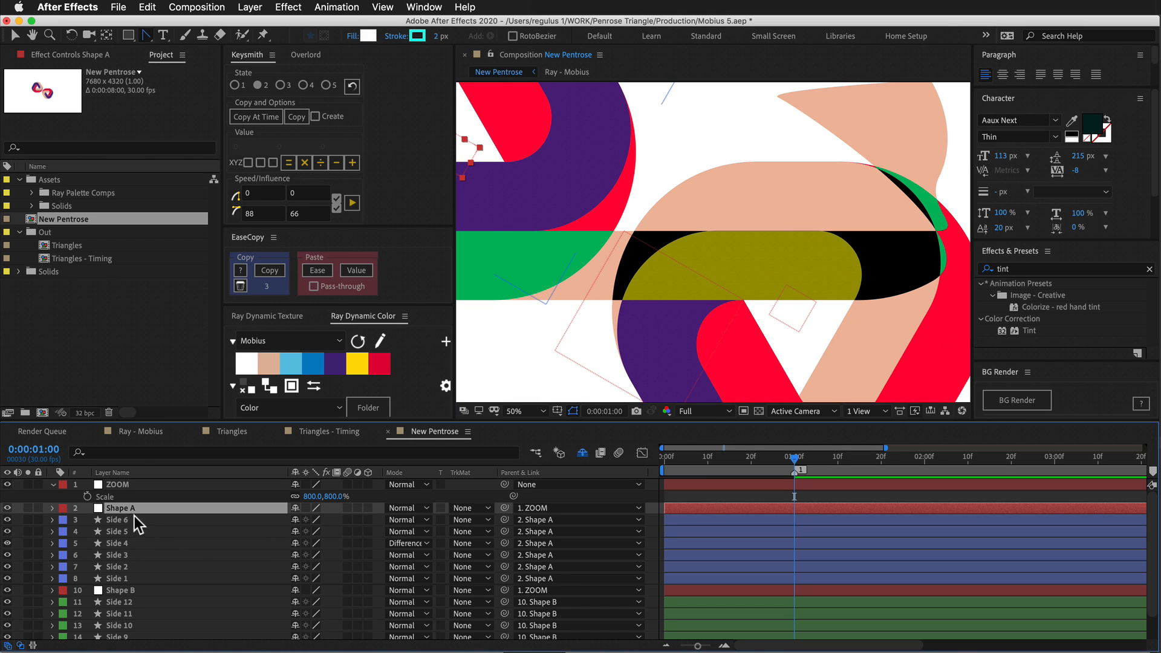
pyautogui.press('p')
pyautogui.click(323, 518)
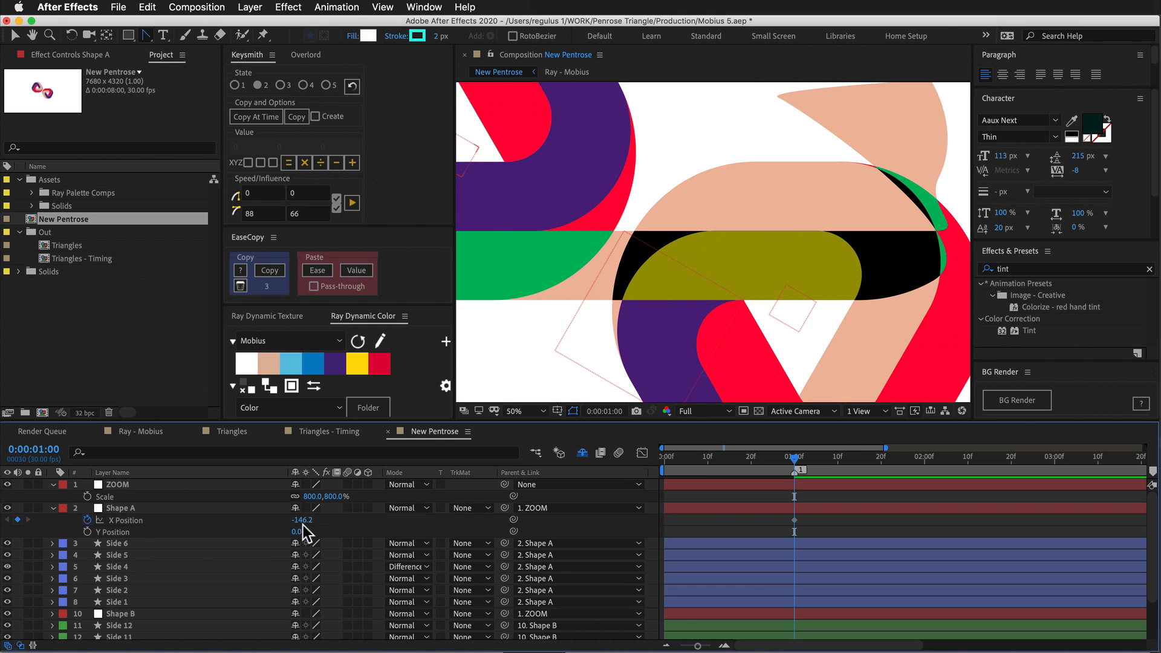
# Set Shape A's X Position to -146.3 while checking the seam between the bands up close.
pyautogui.press('.')
pyautogui.press('.')
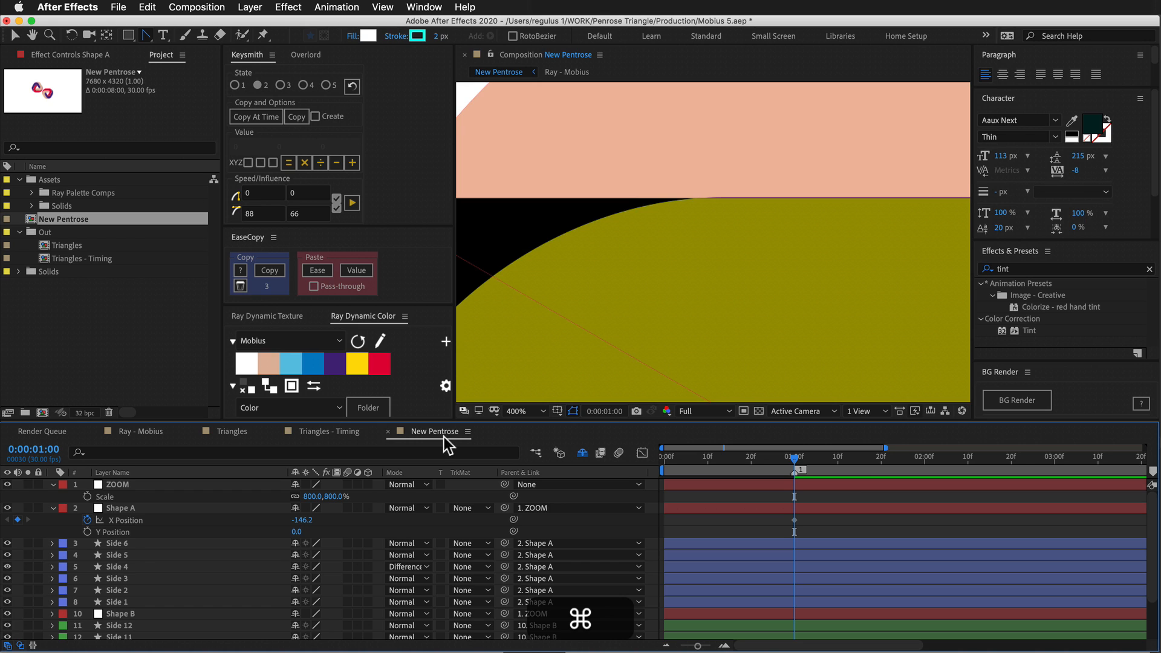
pyautogui.click(304, 522)
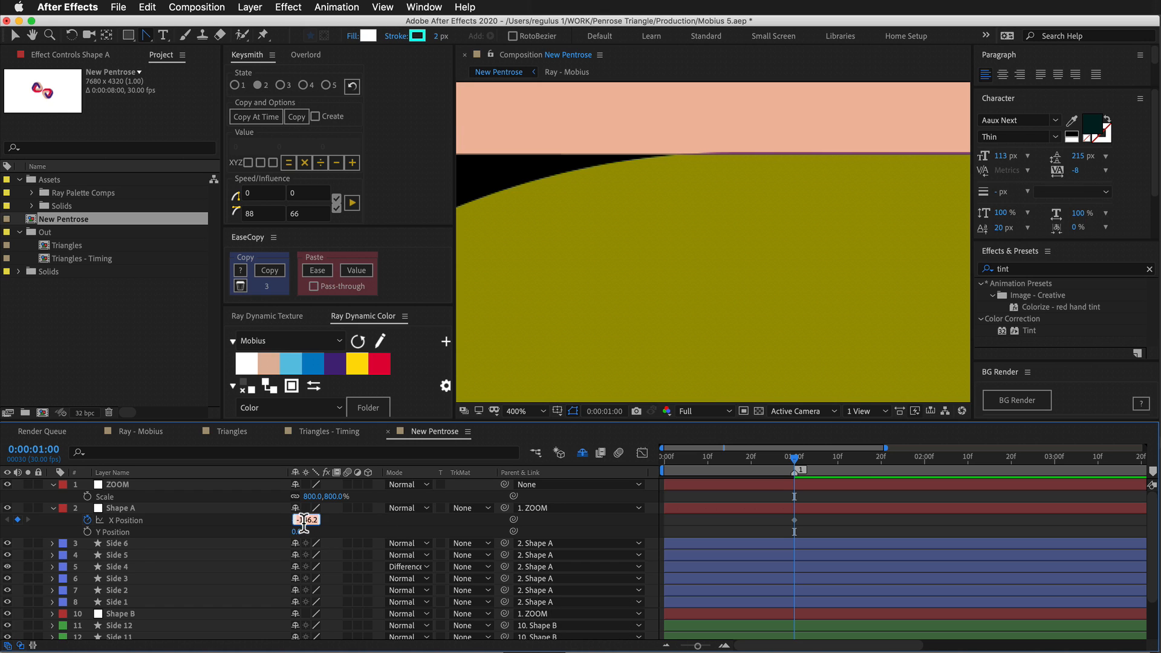
pyautogui.hotkey('shift', 'Right')
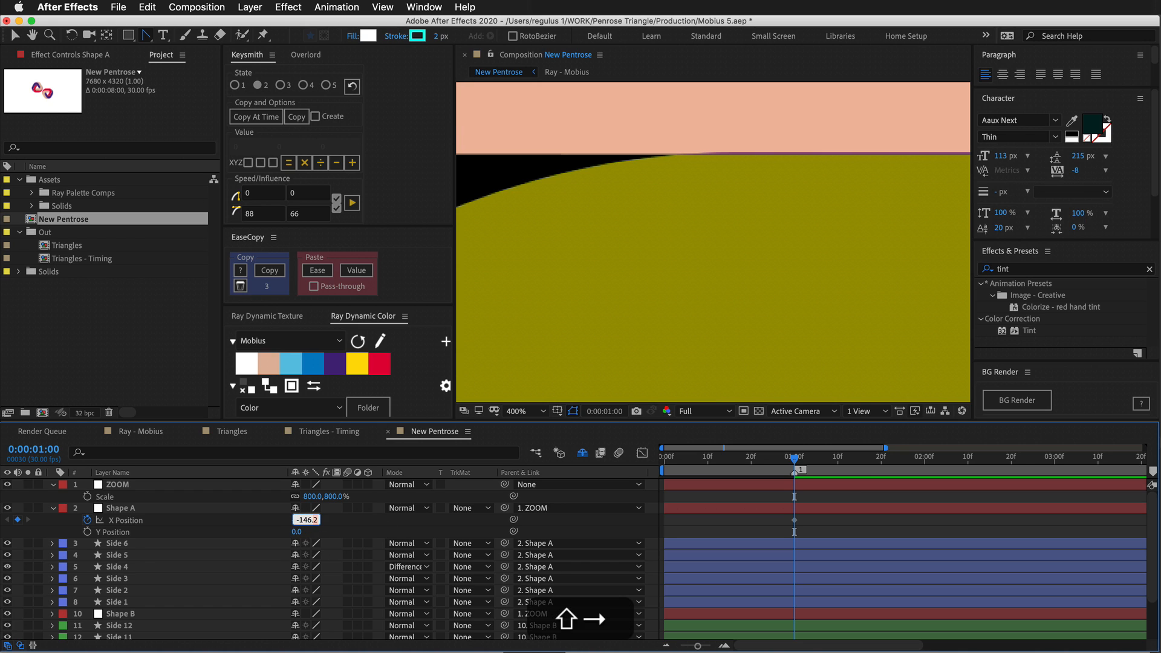
pyautogui.write('3')
pyautogui.hotkey('shift', 'Return')
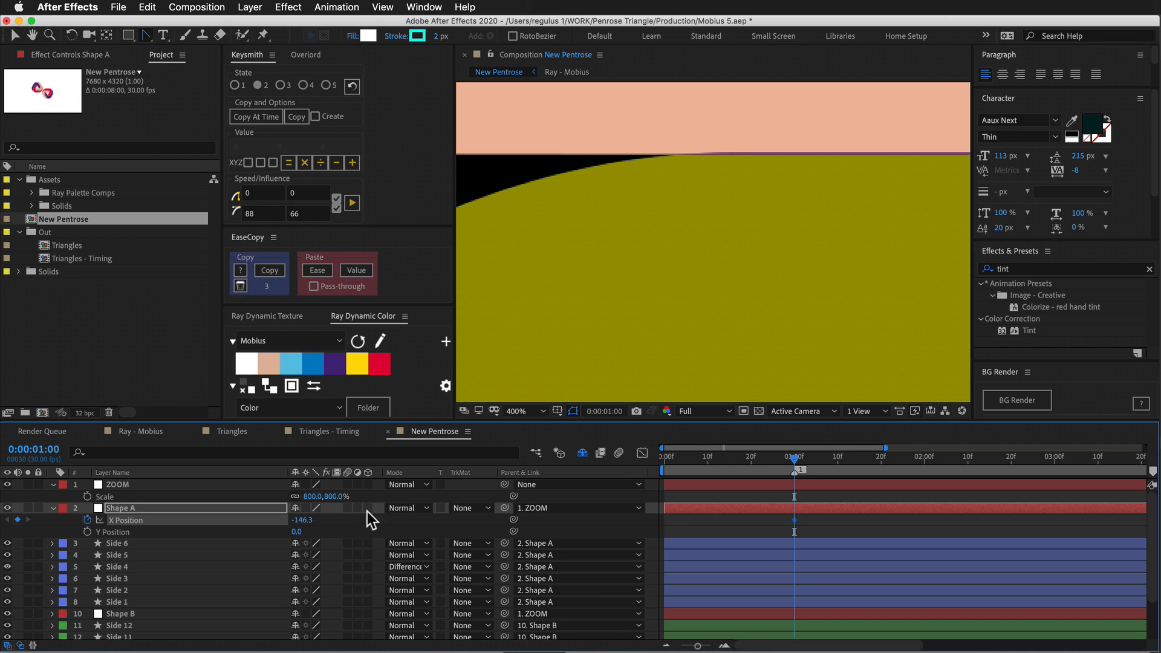
# Limit the preview to a region of interest around the seam between the beige and olive bands.
pyautogui.click(310, 528)
pyautogui.moveTo(302, 521); pyautogui.dragTo(303, 521)
pyautogui.keyDown('super'); pyautogui.click(567, 391); pyautogui.keyUp('super')
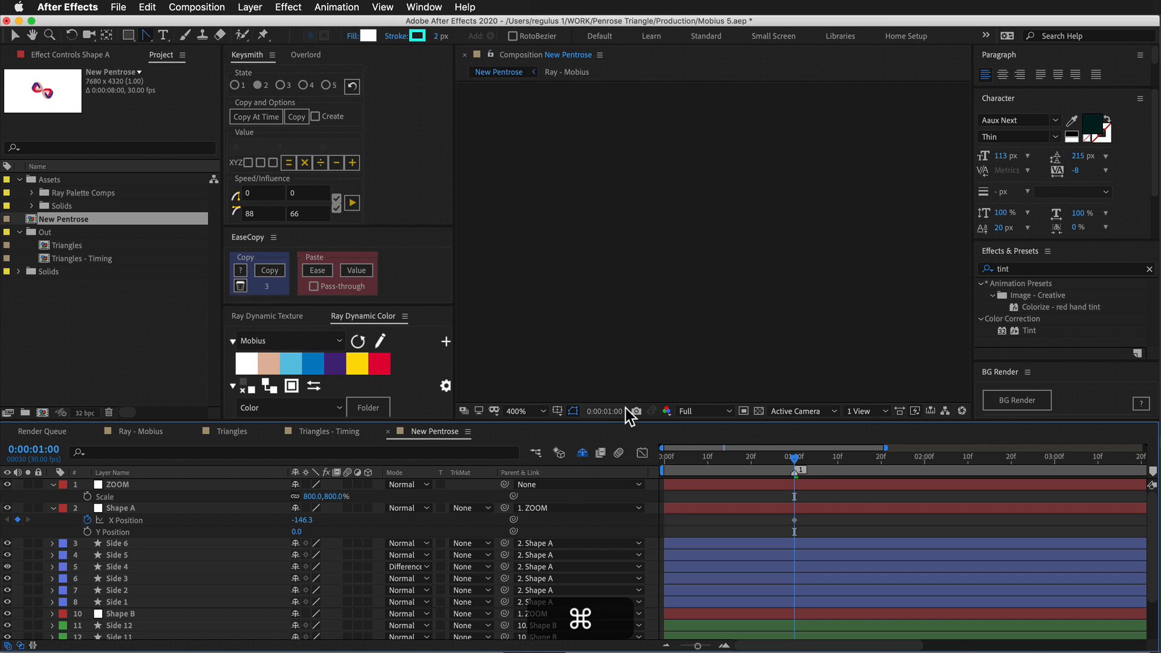
pyautogui.click(745, 411)
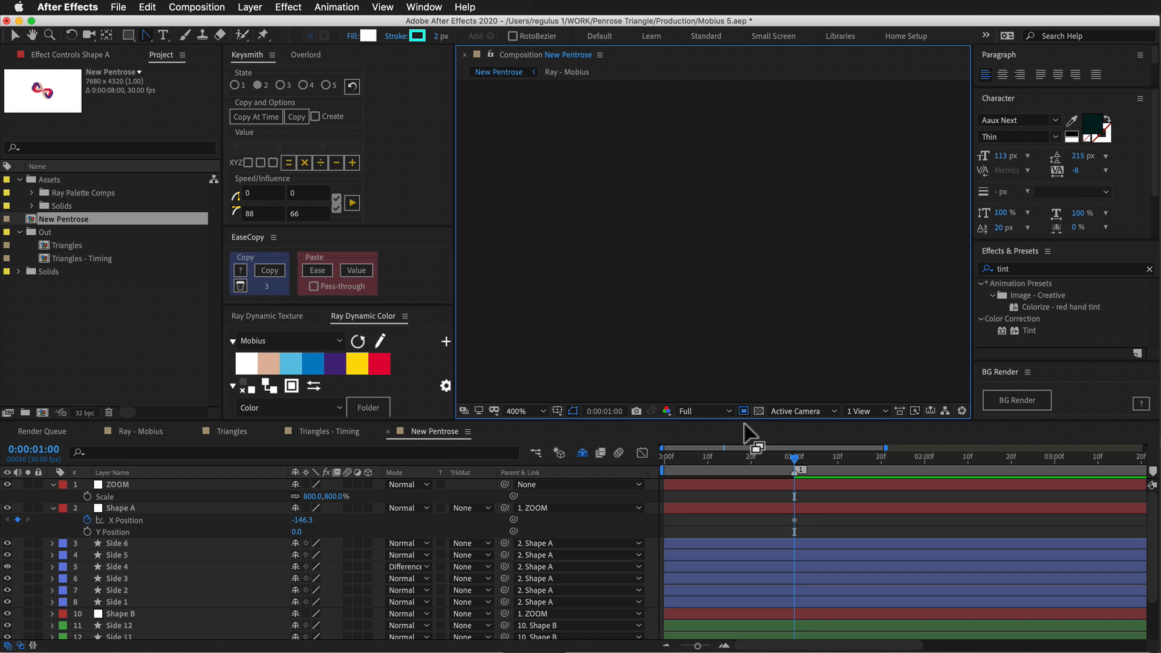
pyautogui.moveTo(534, 98); pyautogui.dragTo(865, 282)
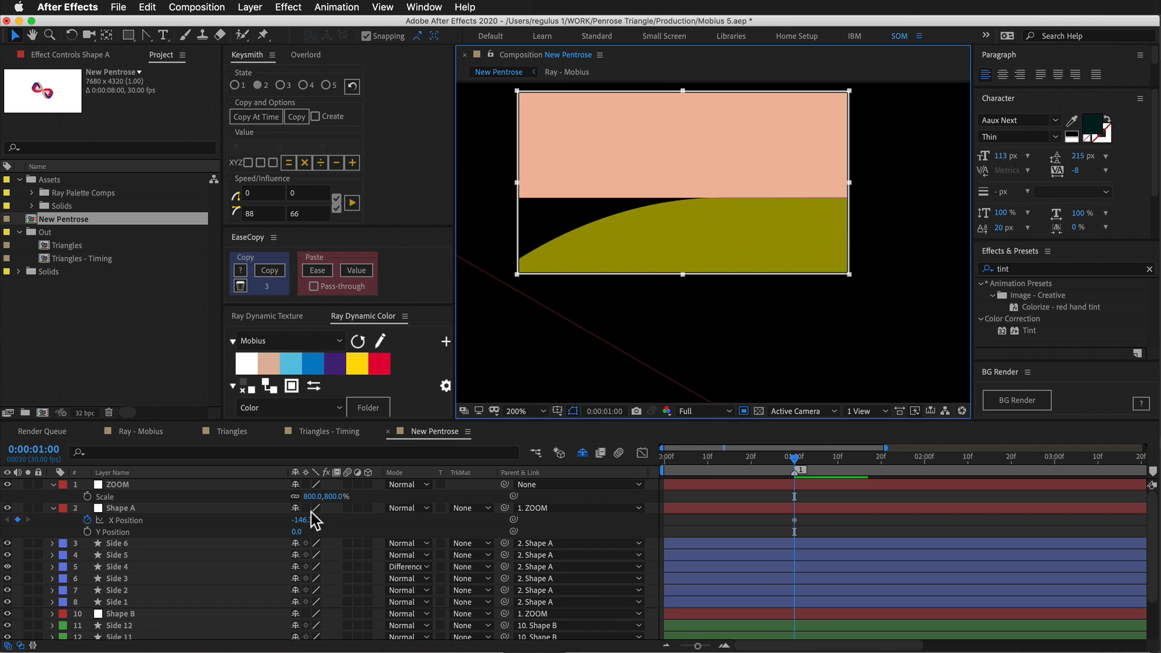
pyautogui.moveTo(622, 188); pyautogui.dragTo(653, 251)
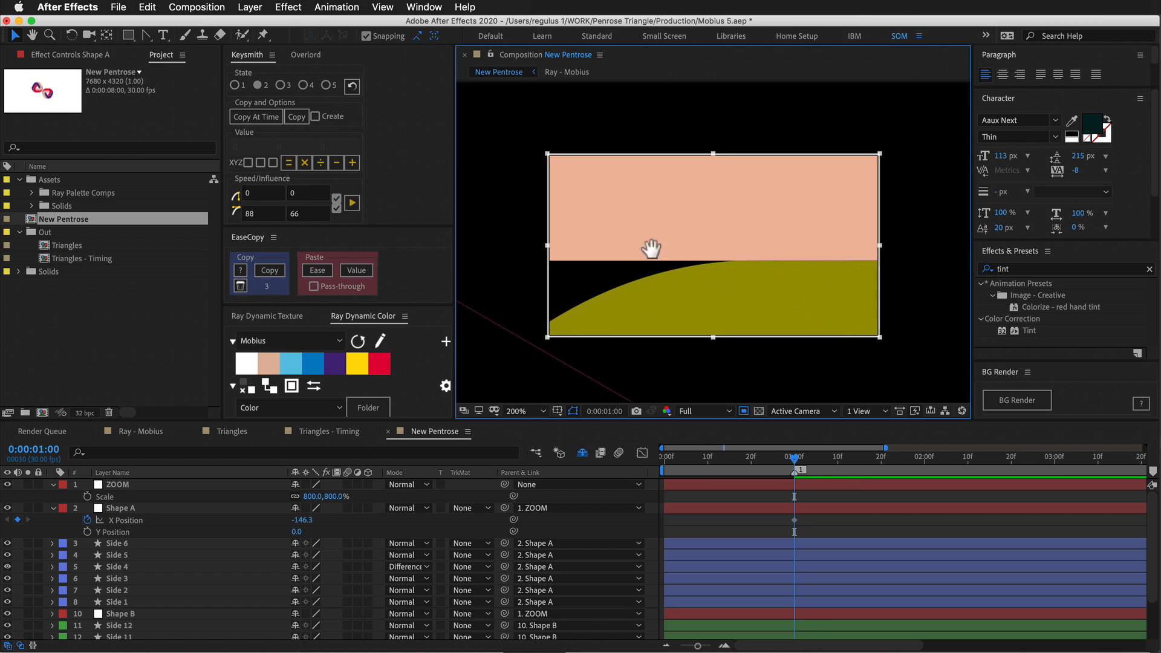
# Set Shape A's X Position to -146.4 to close the seam and turn off the region of interest.
pyautogui.moveTo(307, 527); pyautogui.dragTo(323, 529)
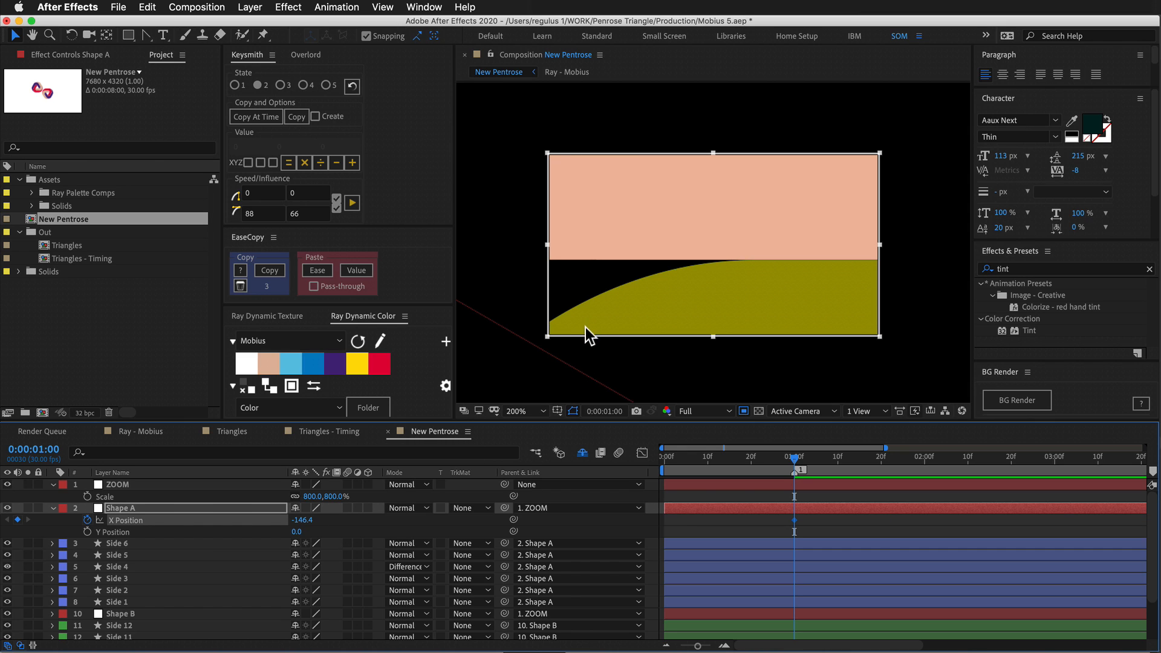
pyautogui.click(327, 521)
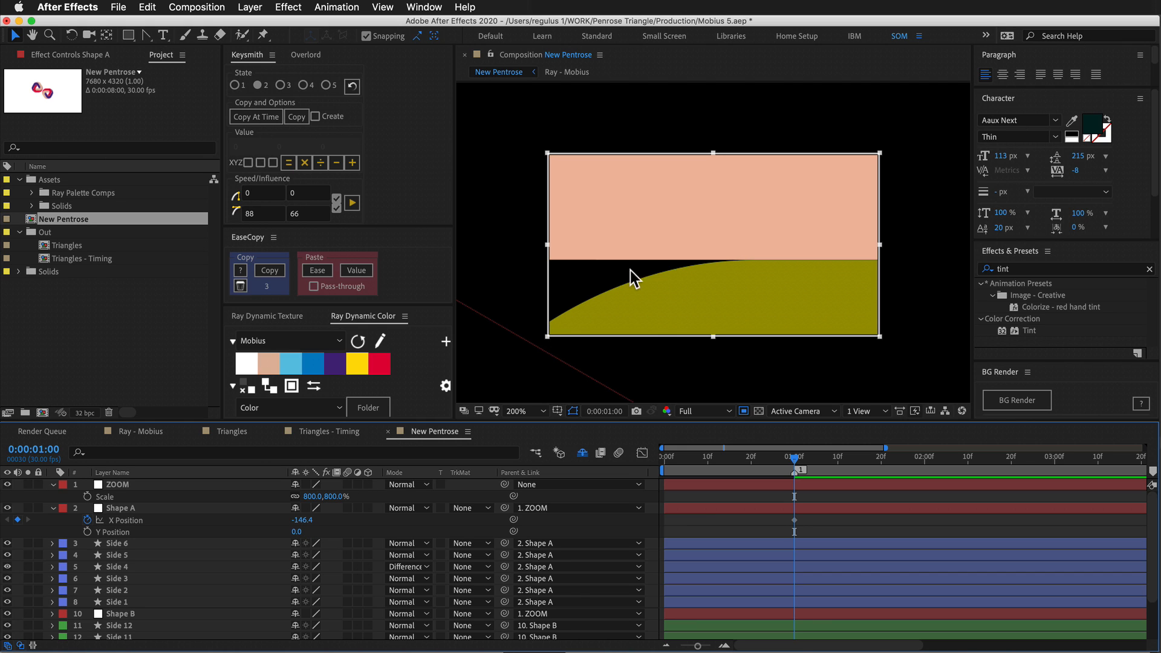
pyautogui.press('super+minus')
pyautogui.press('super+minus')
pyautogui.press('super+minus')
pyautogui.click(744, 411)
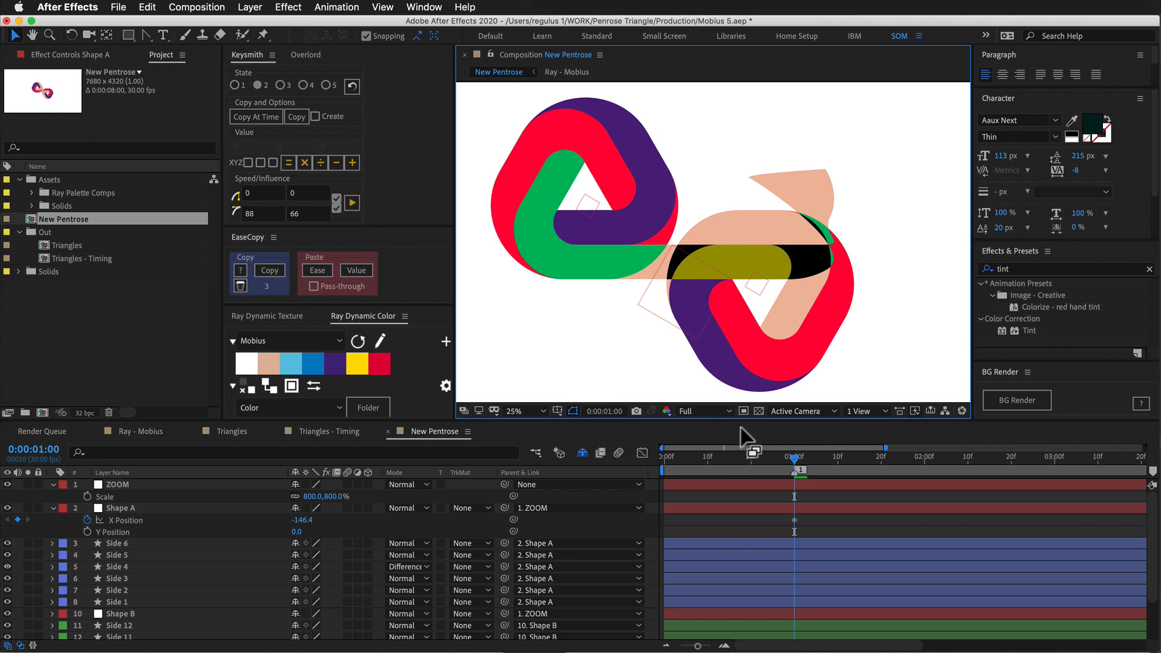
pyautogui.click(683, 507)
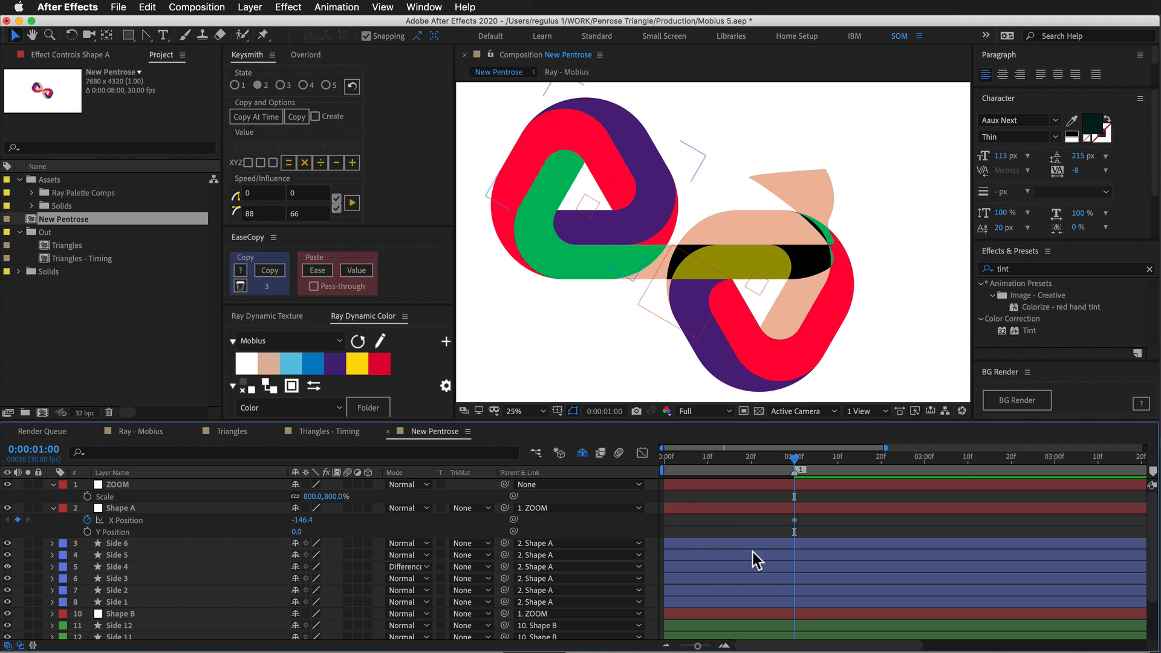
# Copy the value of Shape A's X Position.
pyautogui.click(151, 520)
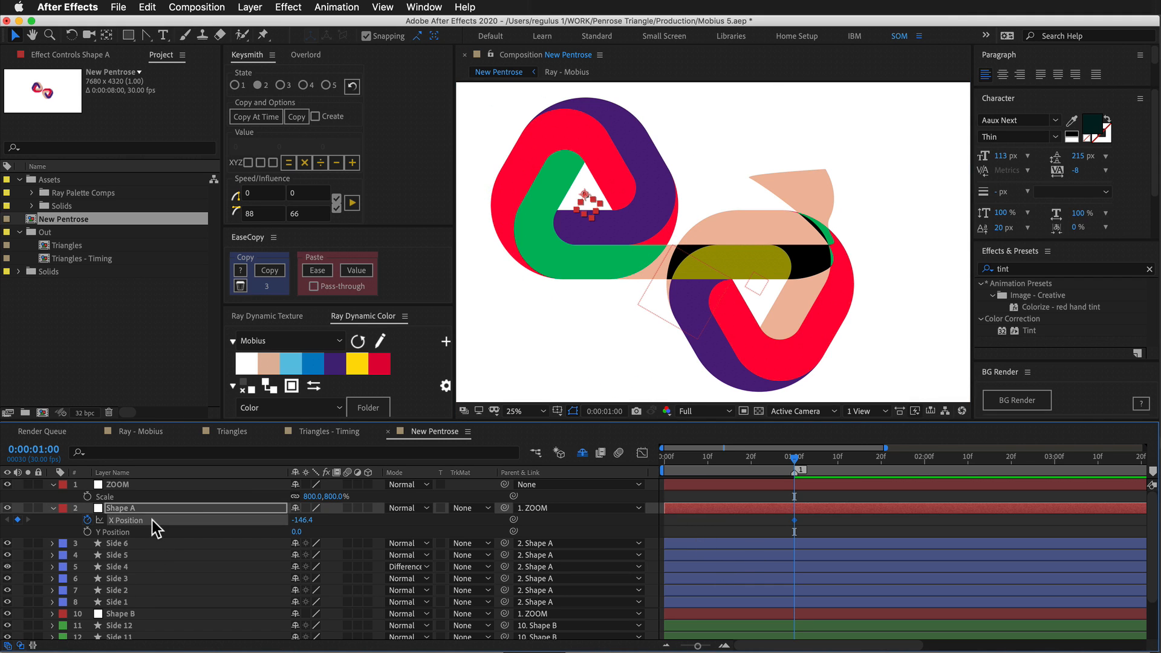
pyautogui.scroll(-3, 200, 508)
pyautogui.scroll(1, 241, 515)
pyautogui.click(305, 494)
pyautogui.press('super+c')
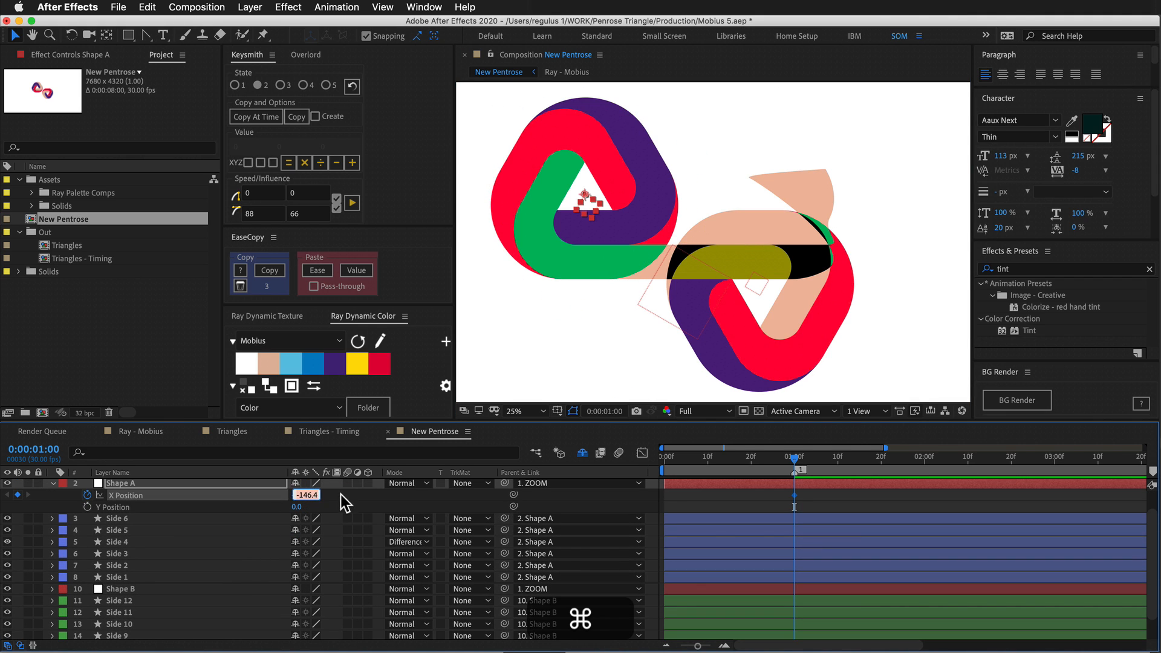
pyautogui.click(343, 494)
# Reveal Shape B's X Position and select that property.
pyautogui.scroll(-2, 289, 550)
pyautogui.click(127, 568)
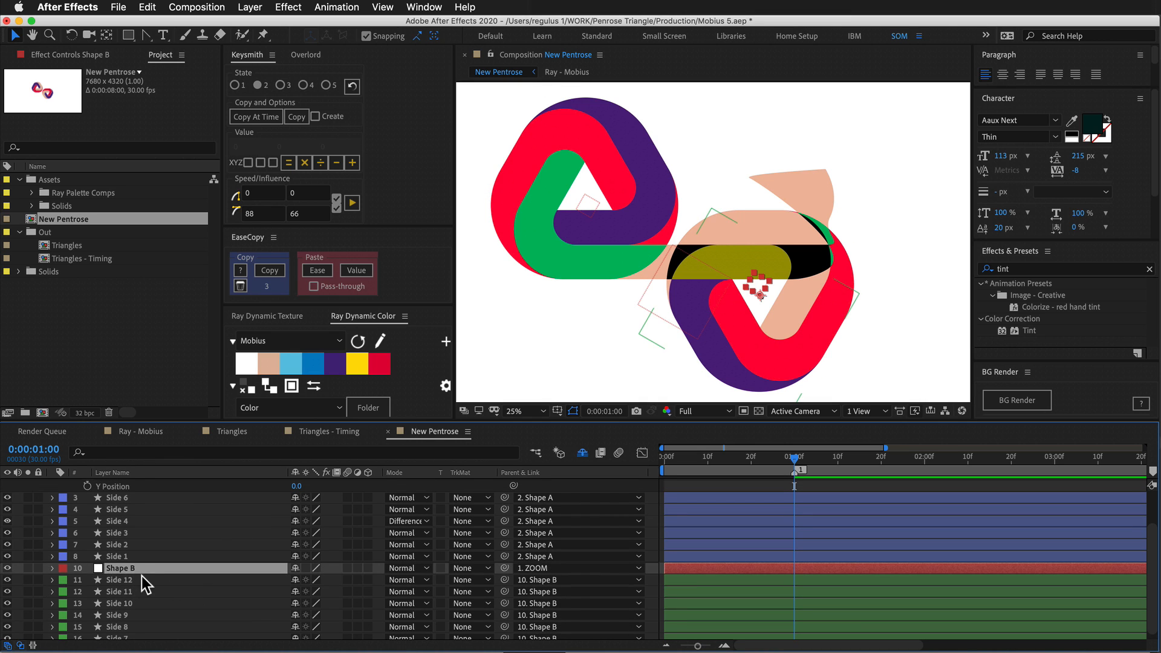
pyautogui.press('super+v')
pyautogui.click(121, 592)
pyautogui.click(125, 580)
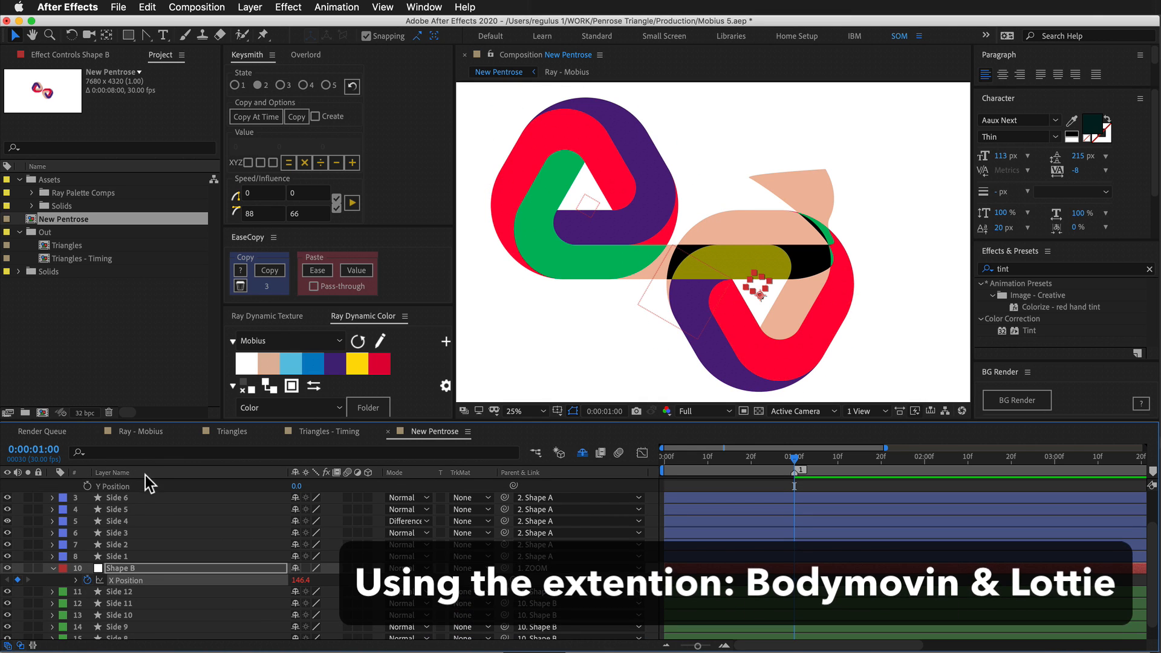
# Remove Shape B's X Position keyframe and set the property to 146.4, the positive counterpart of Shape A's copied value.
pyautogui.keyDown('alt'); pyautogui.keyDown('shift'); pyautogui.click(86, 580); pyautogui.keyUp('shift'); pyautogui.keyUp('alt')
pyautogui.keyDown('alt'); pyautogui.keyDown('shift'); pyautogui.click(86, 581); pyautogui.keyUp('shift'); pyautogui.keyUp('alt')
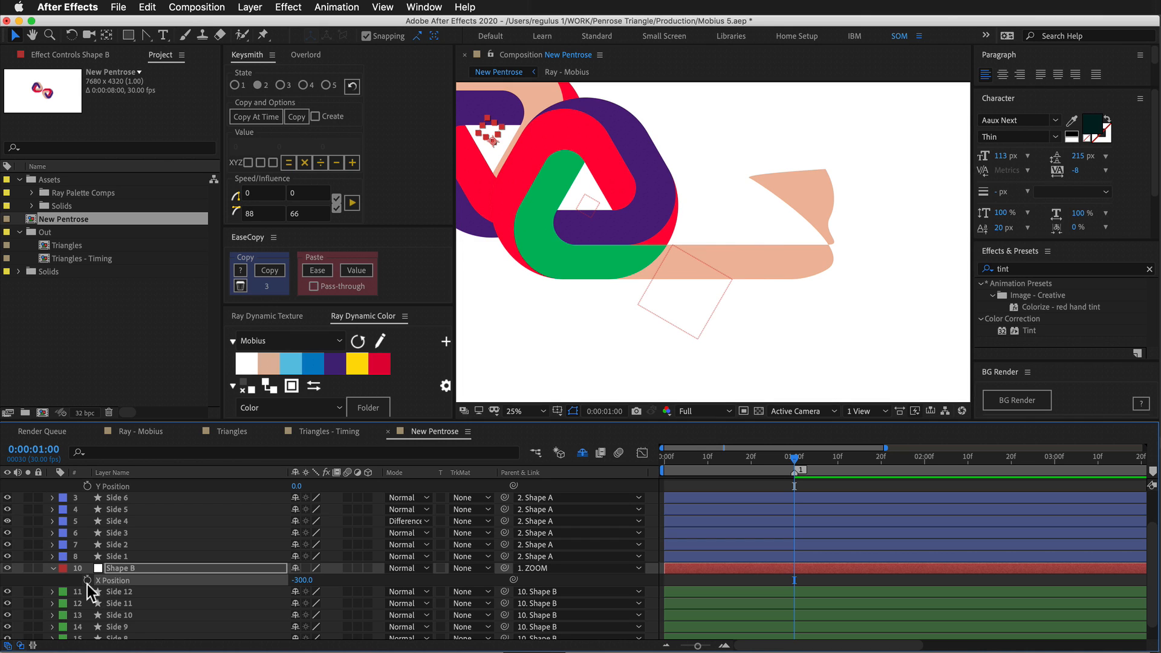
pyautogui.click(302, 580)
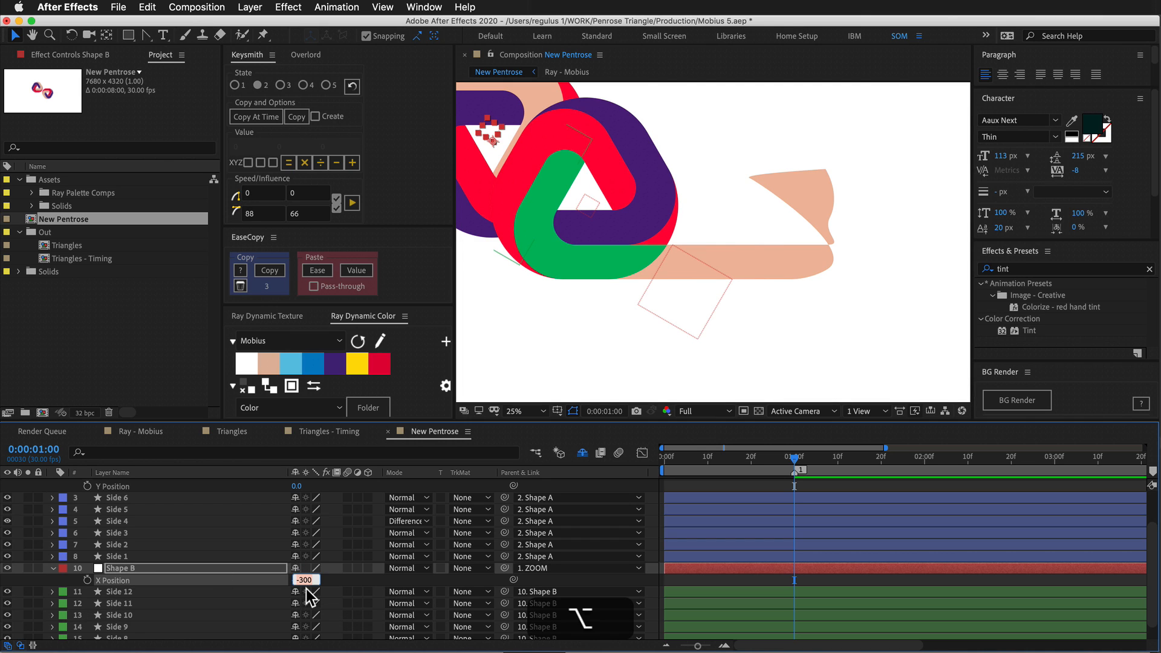
pyautogui.press('BackSpace')
pyautogui.press('super+v')
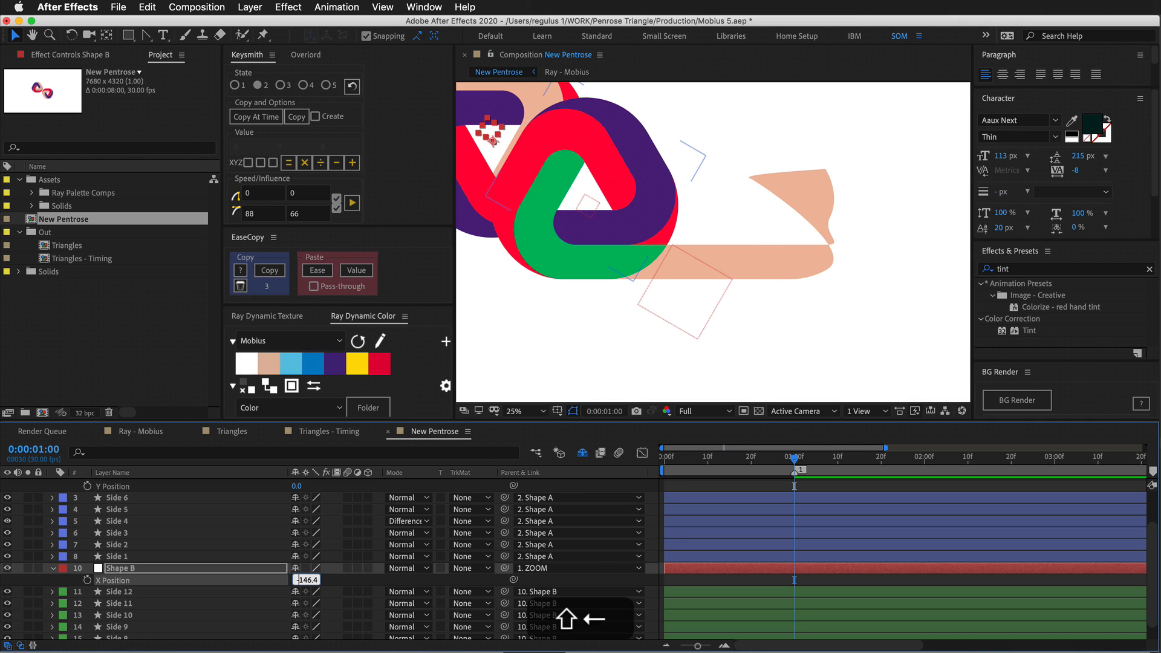
pyautogui.hotkey('shift', 'BackSpace')
pyautogui.press('Return')
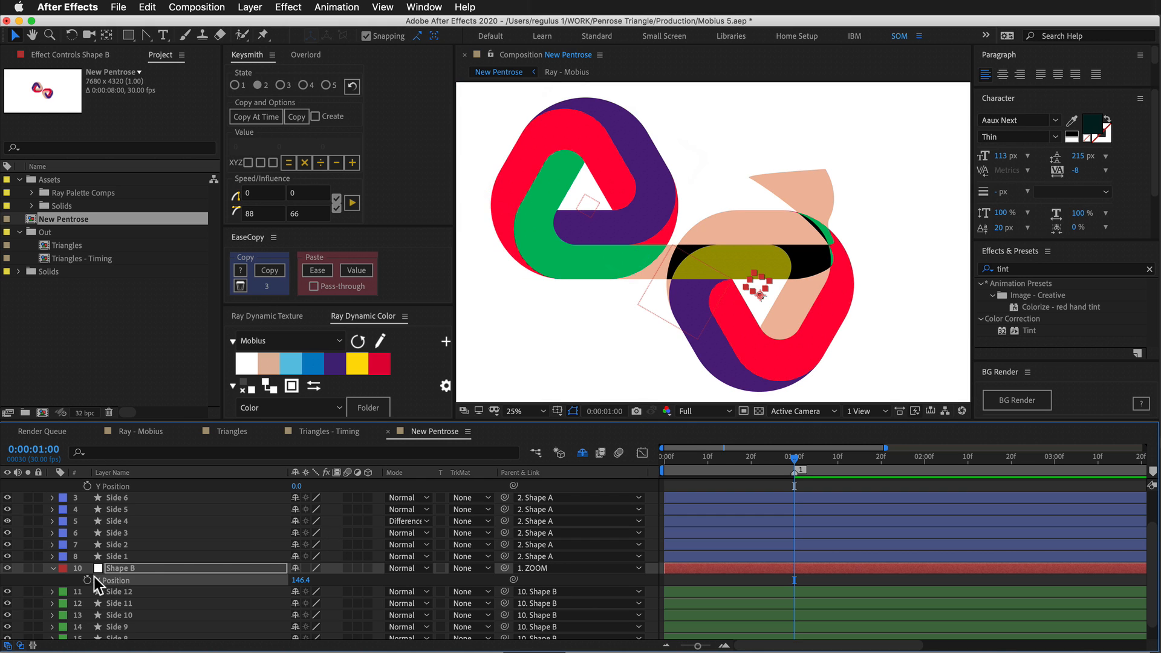
pyautogui.click(64, 579)
# Collapse the properties of all layers and set the ZOOM null's Rotation to 0°.
pyautogui.scroll(2, 64, 579)
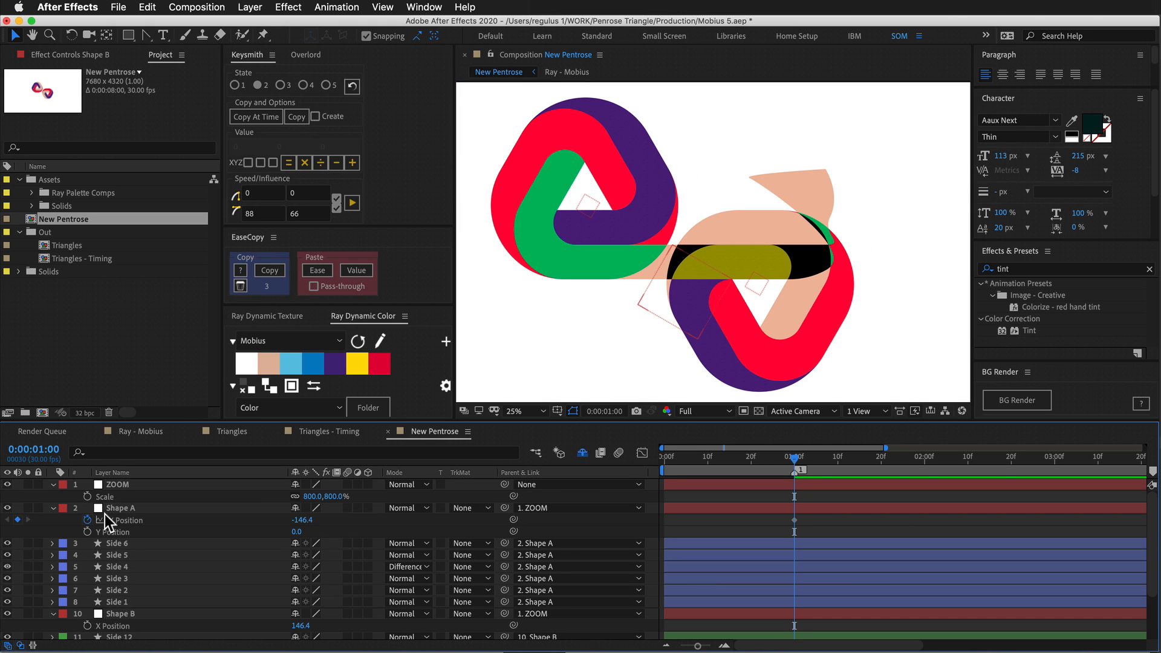
pyautogui.press('super+a')
pyautogui.press('super+grave')
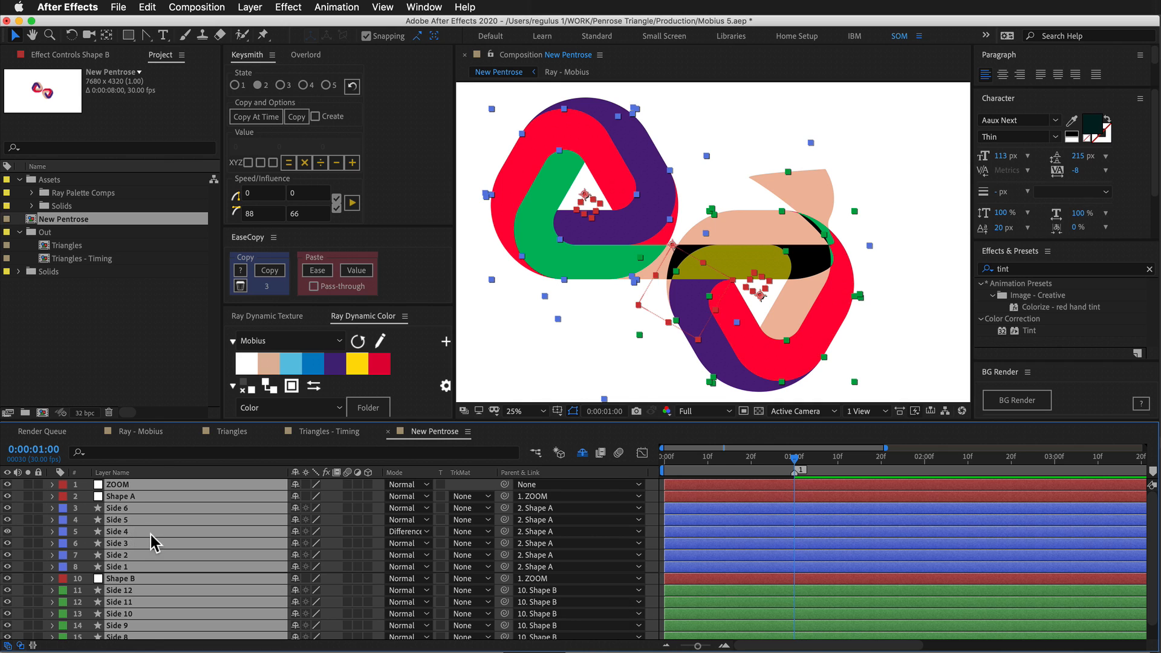
pyautogui.press('F2')
pyautogui.click(146, 485)
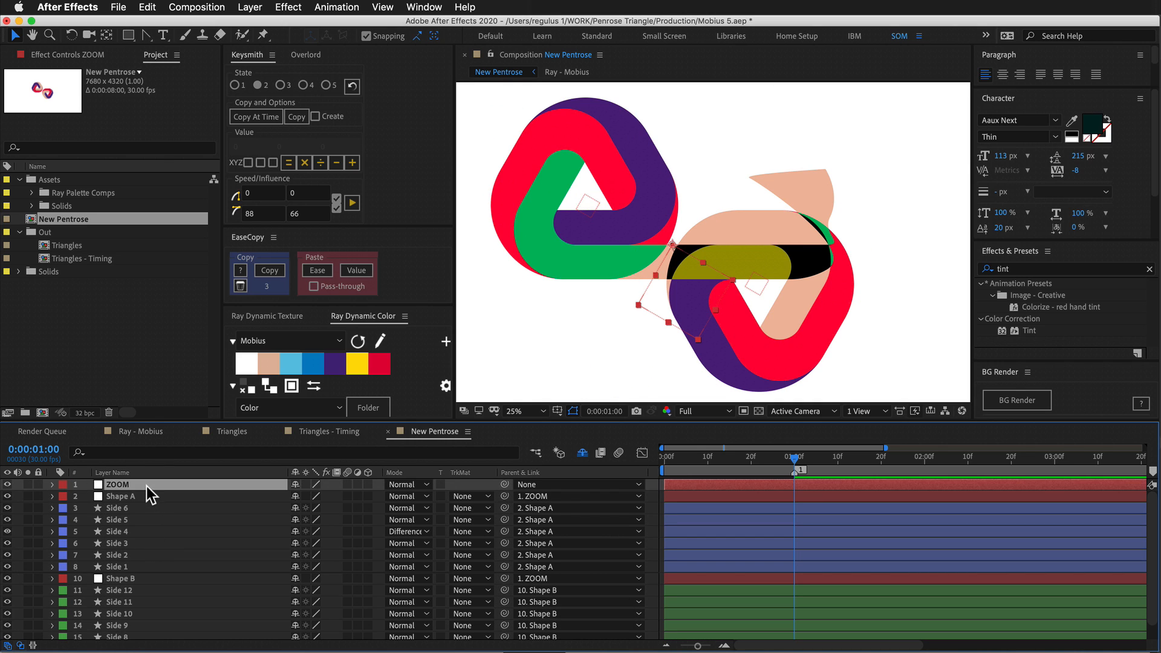
pyautogui.press('r')
# Halve the New Pentrose composition's width to 3840 px with the 16:9 aspect ratio locked.
pyautogui.press('super+k')
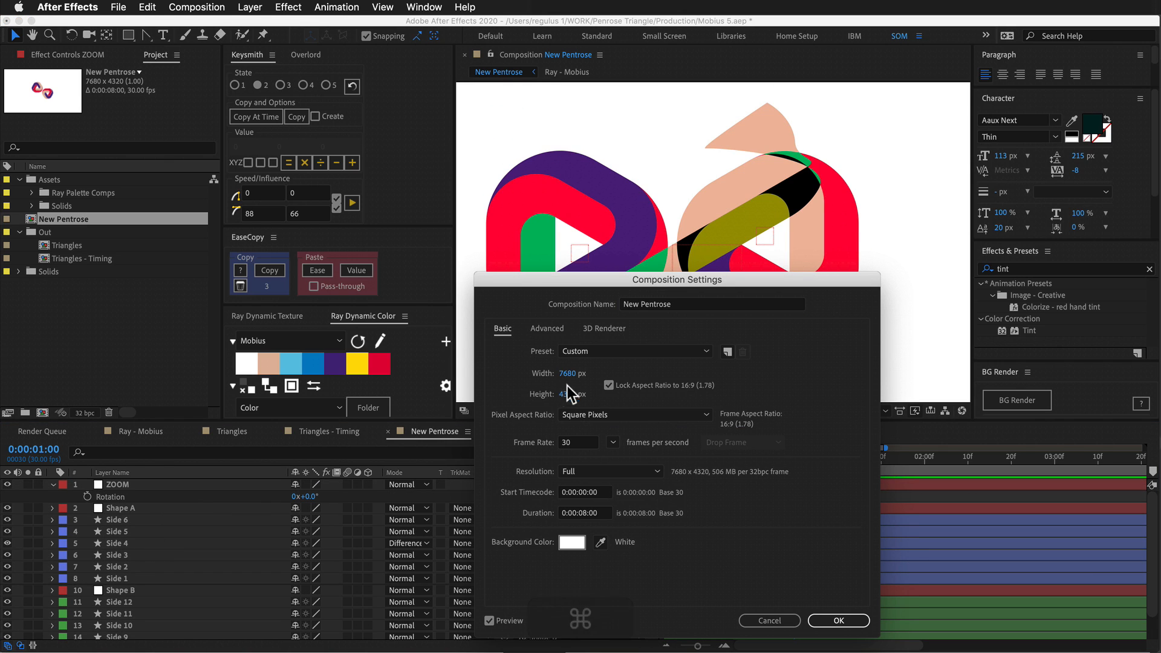
pyautogui.click(570, 374)
pyautogui.press('Right')
pyautogui.write('/2')
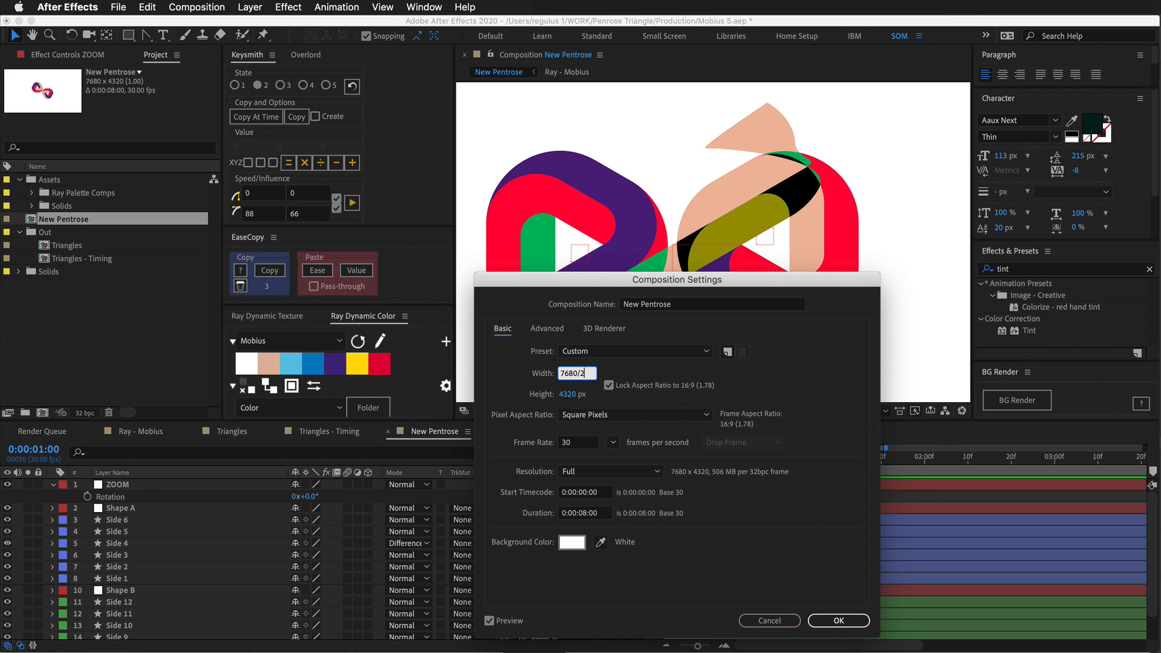
pyautogui.press('Return')
# Set the ZOOM null's Scale to 400%.
pyautogui.click(150, 490)
pyautogui.press('s')
pyautogui.press('Right')
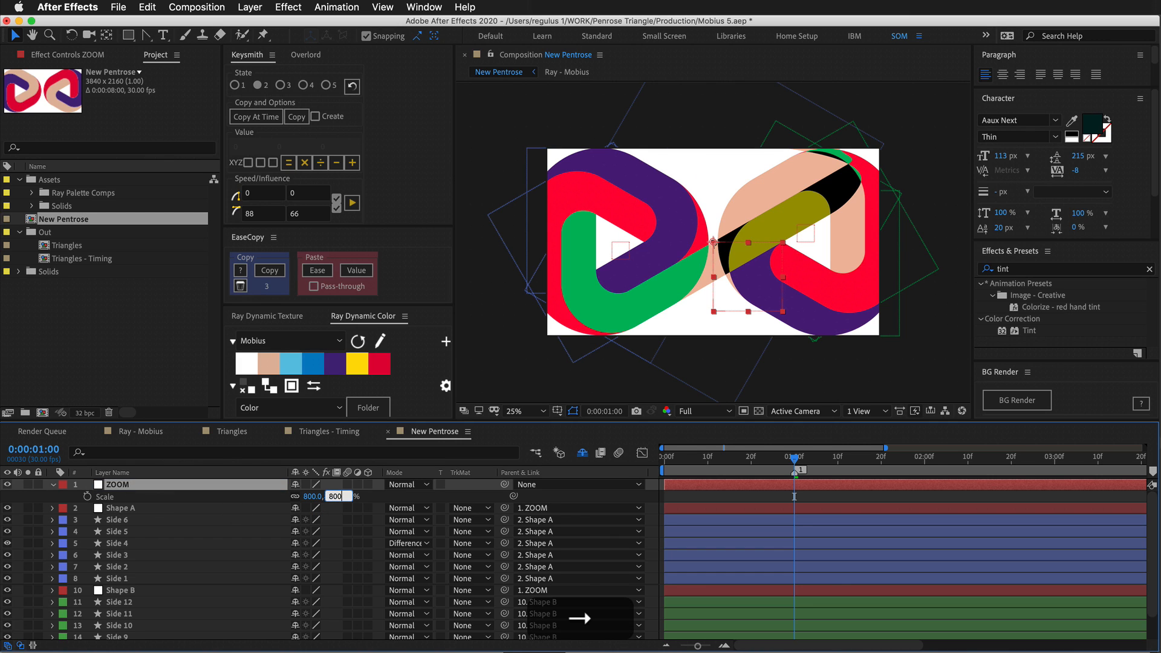
pyautogui.press('Return')
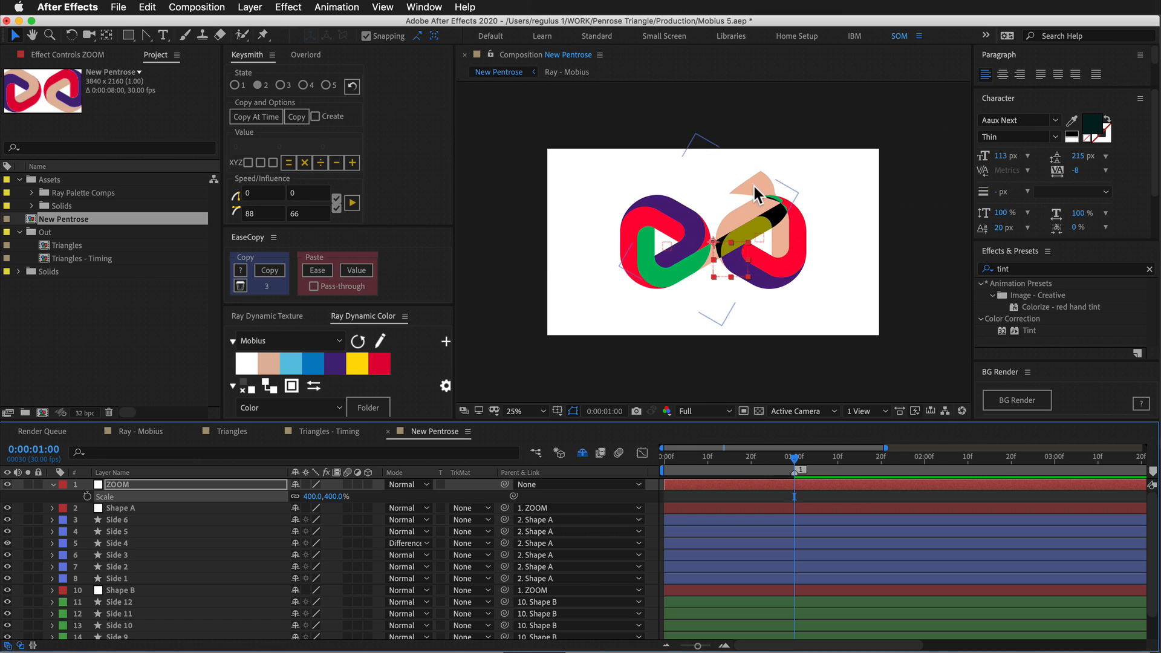
# Delete Side 4's Path keyframe at 0:00:01:00 and set the layer's blending mode to Normal.
pyautogui.click(645, 300)
pyautogui.press('u')
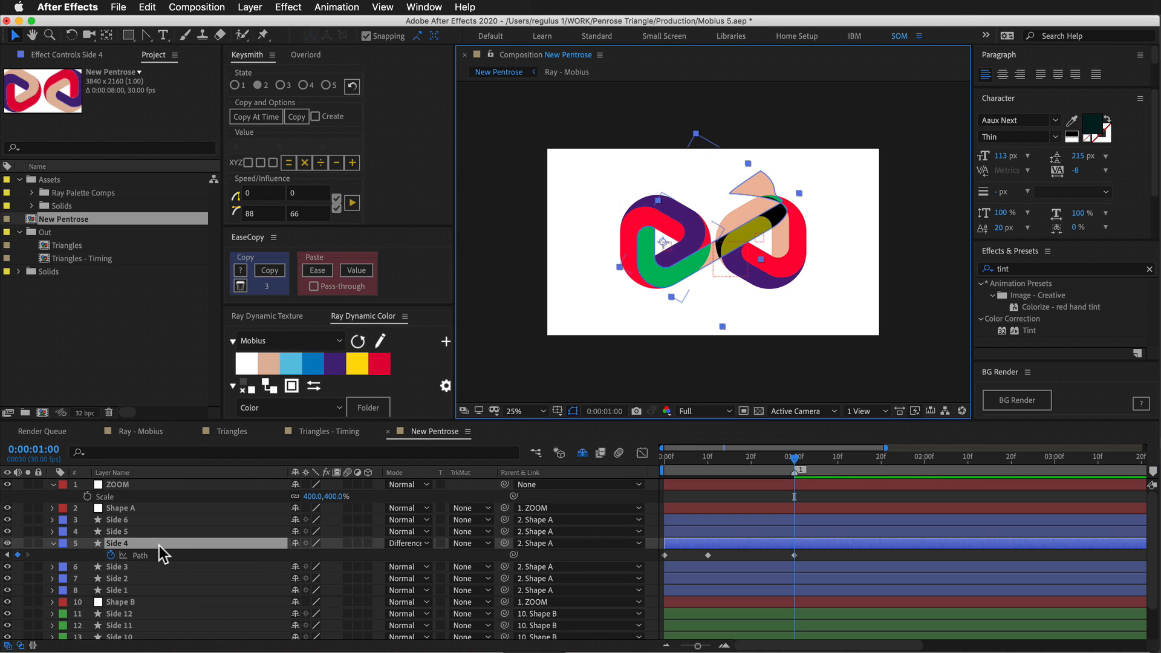
pyautogui.click(795, 555)
pyautogui.press('BackSpace')
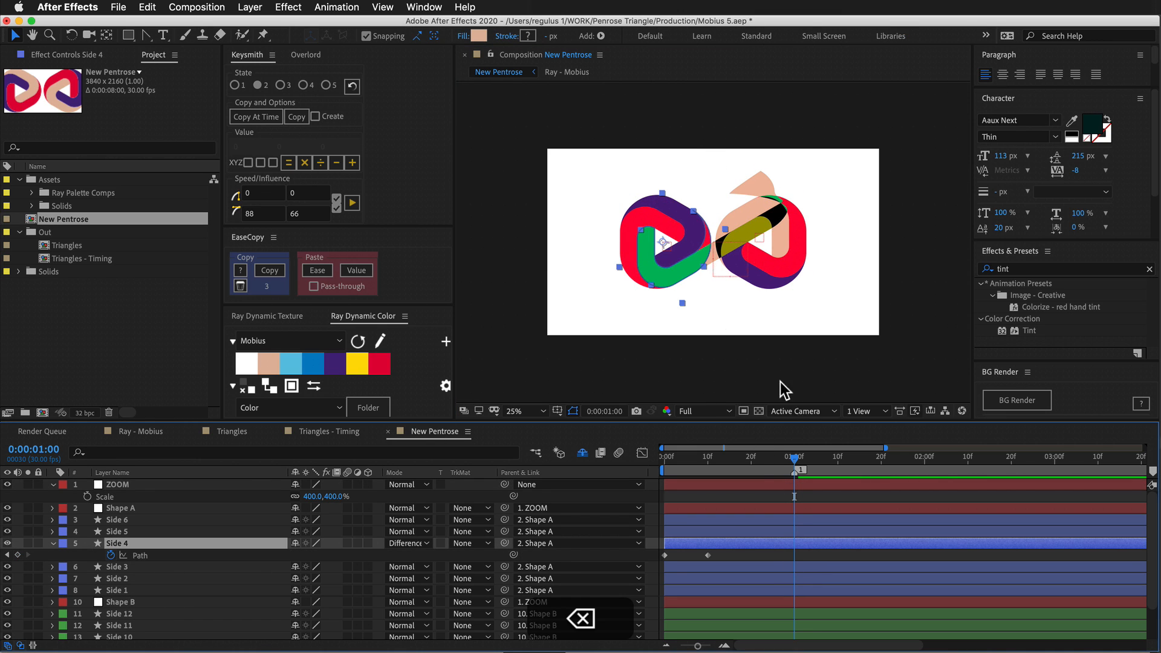
pyautogui.scroll(2, 764, 436)
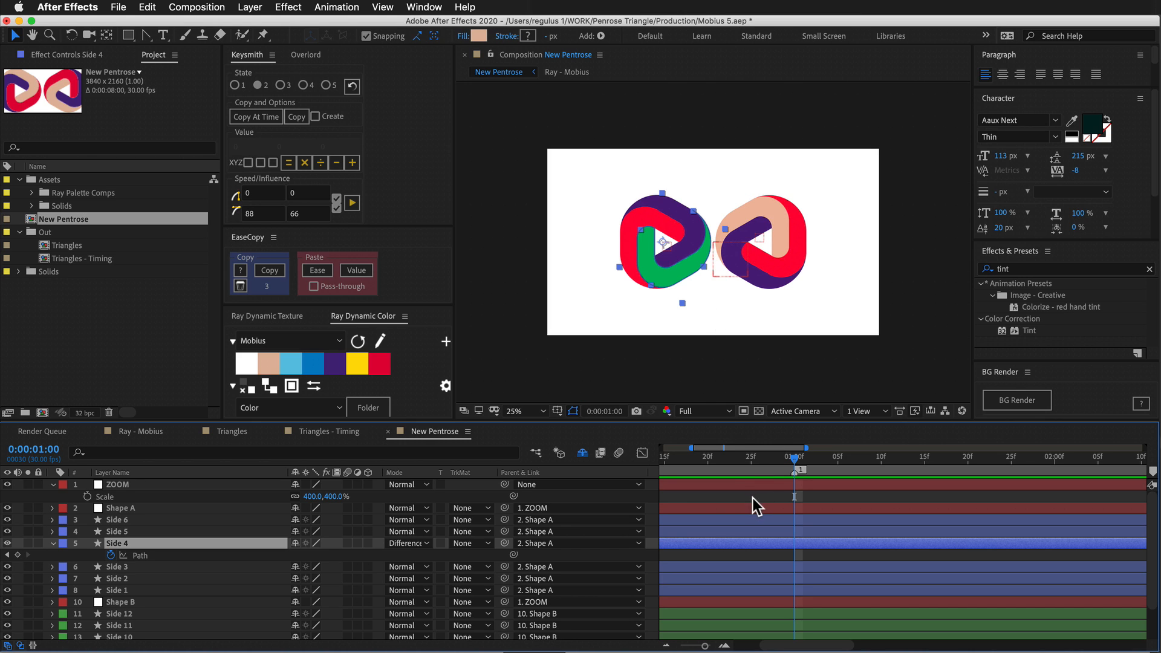
pyautogui.click(395, 545)
pyautogui.click(398, 169)
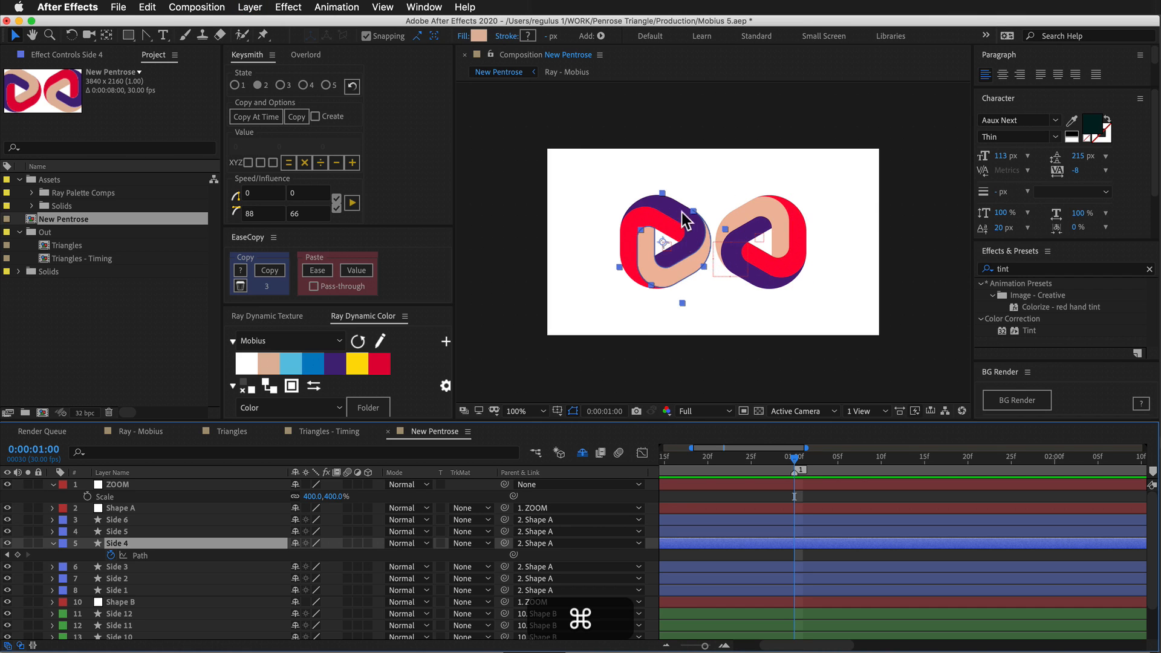
# Reveal the positions of Shape A and Shape B and add an X Position keyframe to Shape B at 0:00:01:00.
pyautogui.scroll(2, 674, 277)
pyautogui.click(121, 508)
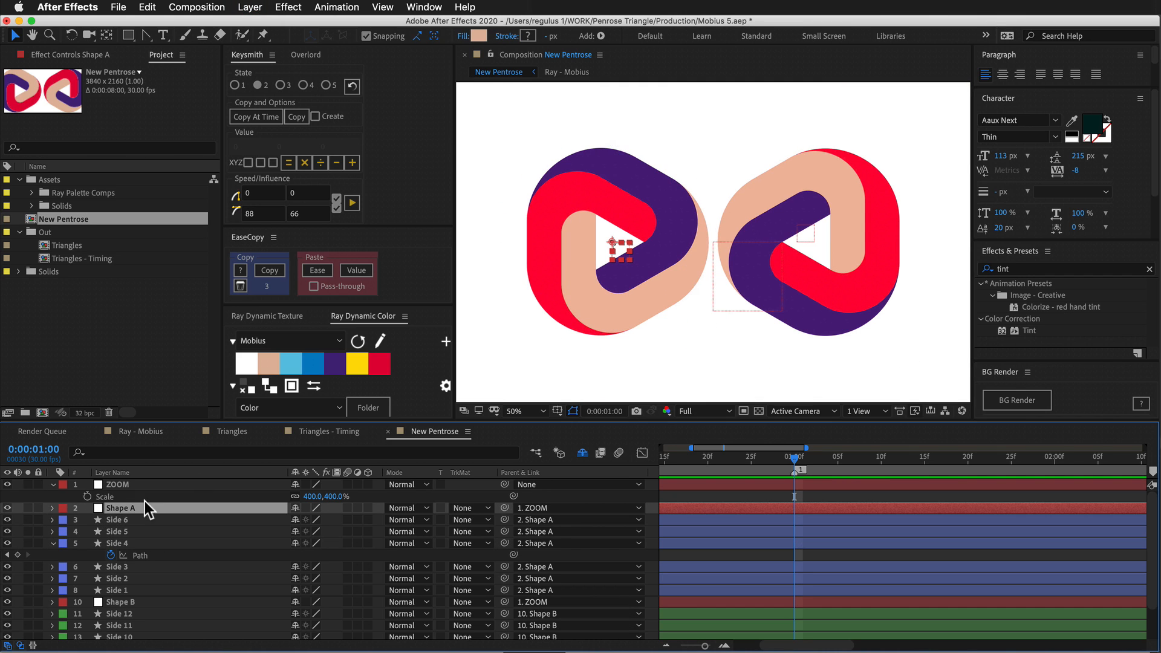
pyautogui.keyDown('ctrl'); pyautogui.click(125, 603); pyautogui.keyUp('ctrl')
pyautogui.press('p')
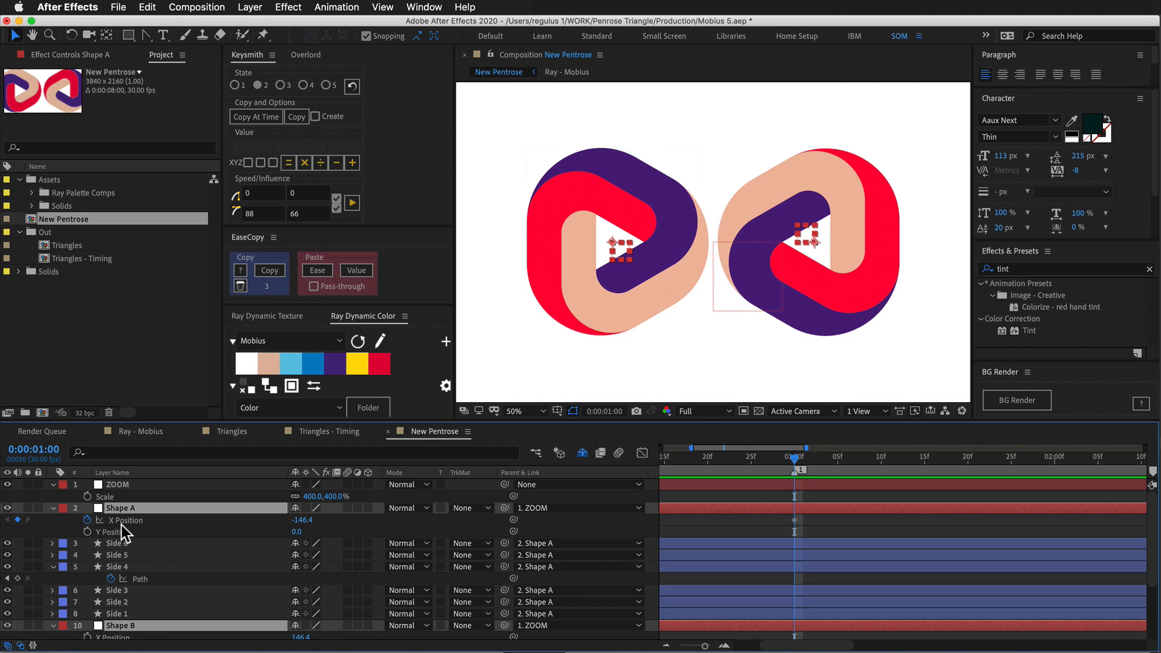
pyautogui.scroll(-3, 97, 605)
pyautogui.click(97, 581)
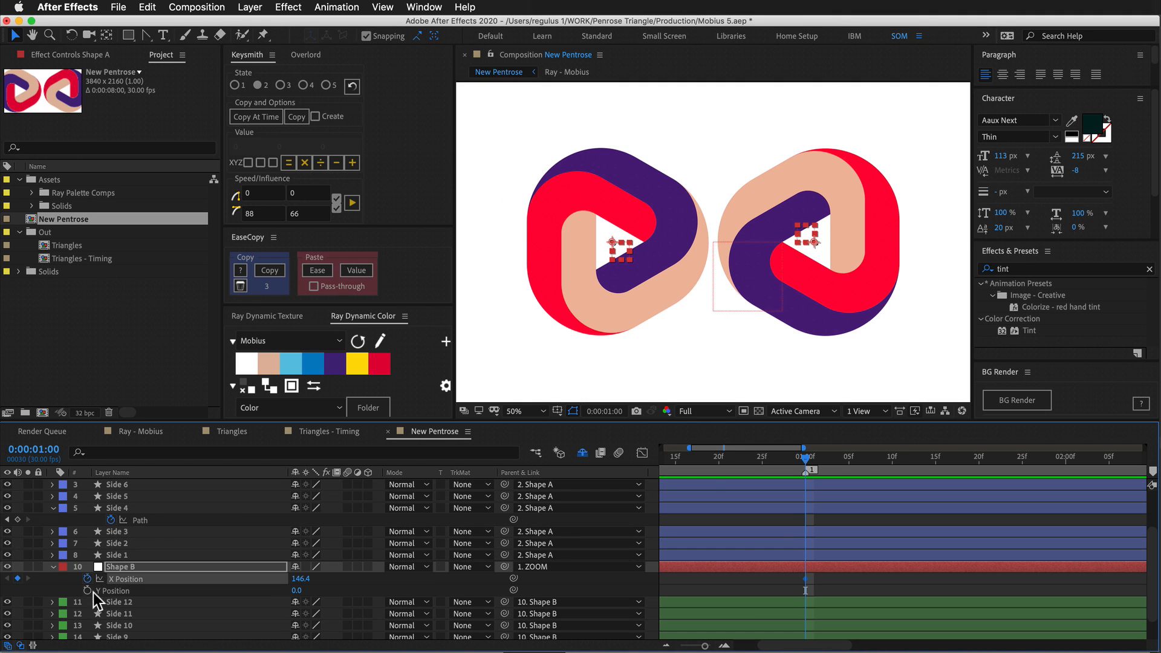
pyautogui.scroll(2, 728, 495)
pyautogui.press('`')
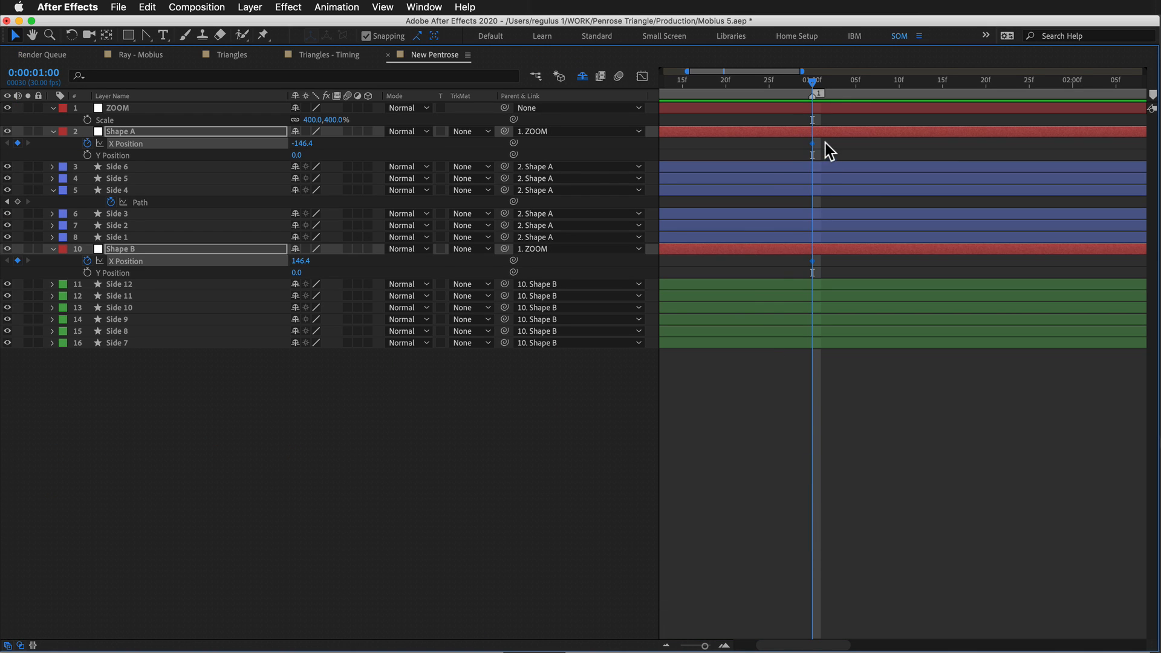
# Move both shapes' X Position keyframes to 0:00:01:20 and set their X Position to 0 at 0:00:01:00.
pyautogui.moveTo(825, 145); pyautogui.dragTo(777, 258)
pyautogui.hotkey('alt', 'shift', 'Right')
pyautogui.hotkey('alt', 'shift', 'Right')
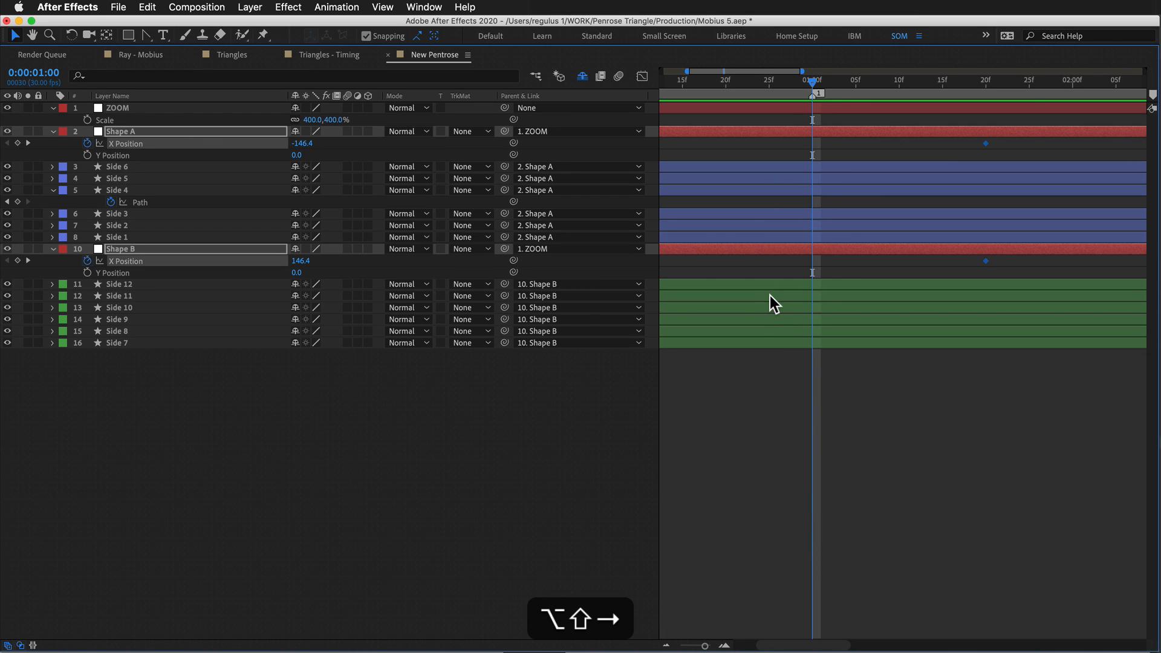
pyautogui.hotkey('alt', 'shift', 'Left')
pyautogui.click(306, 144)
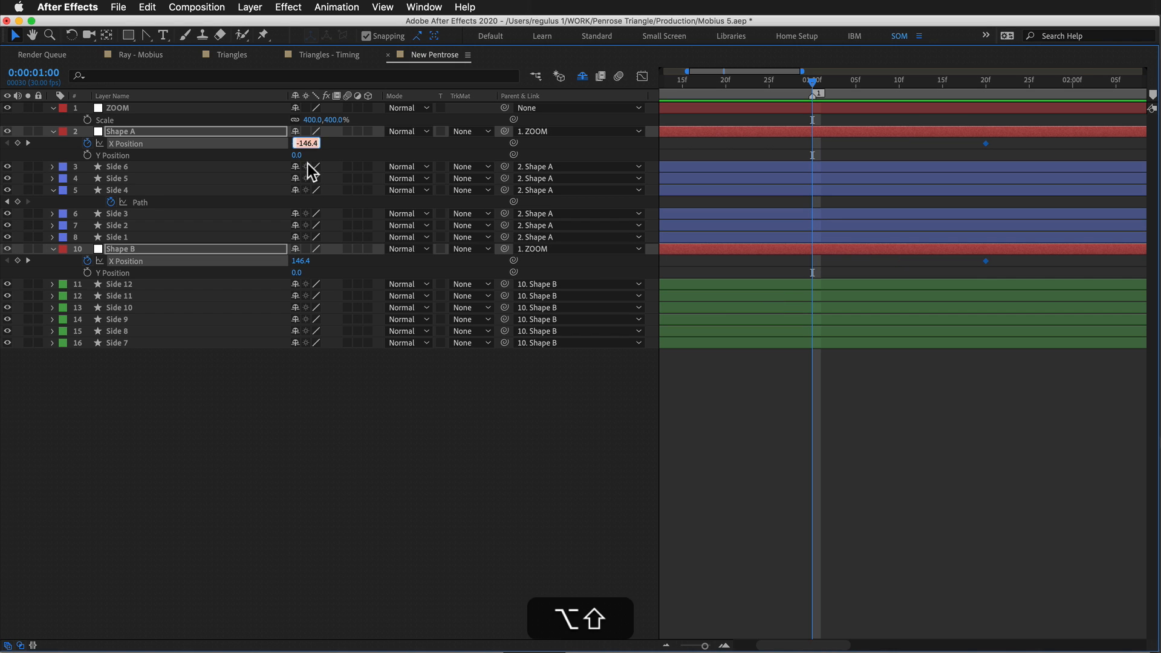
pyautogui.write('0')
pyautogui.press('Return')
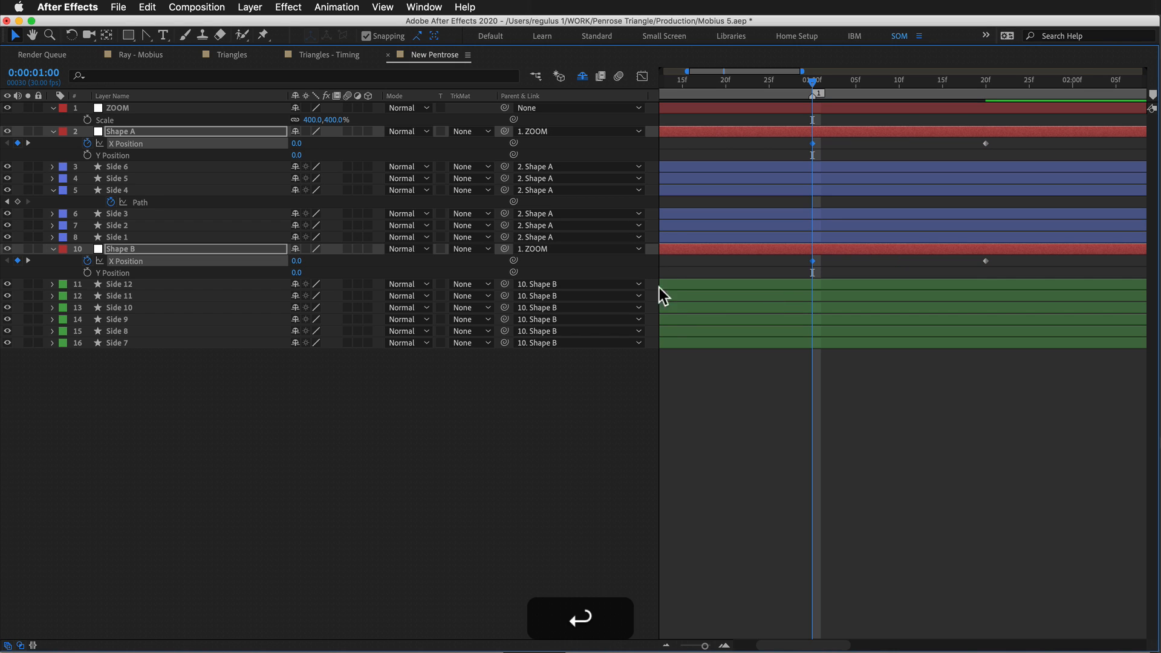
# Shift the ending X Position keyframes of Shape A and Shape B from 0:00:01:20 to 0:00:02:00.
pyautogui.hotkey('shift', 'pagedown')
pyautogui.hotkey('shift', 'pagedown')
pyautogui.hotkey('shift', 'pagedown')
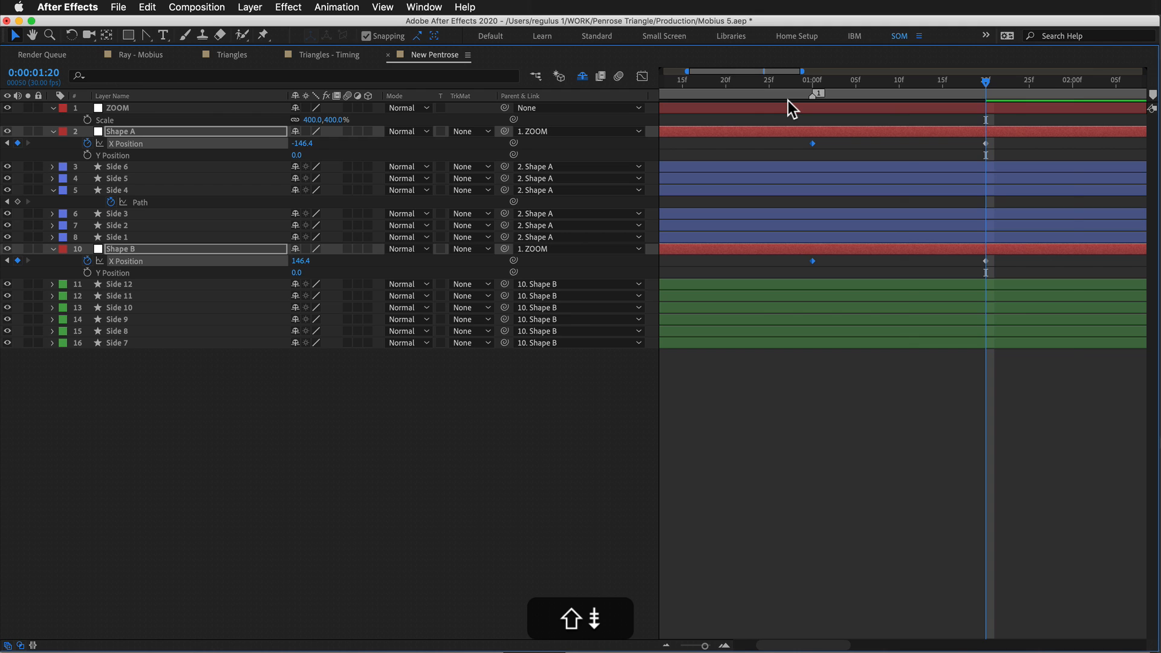
pyautogui.moveTo(984, 124); pyautogui.dragTo(945, 289)
pyautogui.hotkey('alt', 'shift', 'Right')
pyautogui.moveTo(995, 74); pyautogui.dragTo(820, 97)
pyautogui.press('`')
# Step and scrub between 0:00:01:00 and 0:00:02:00 to examine how the two triangles overlap and split apart.
pyautogui.moveTo(803, 518); pyautogui.dragTo(717, 470)
pyautogui.hotkey('shift', 'pagedown')
pyautogui.hotkey('shift', 'pagedown')
pyautogui.hotkey('shift', 'pagedown')
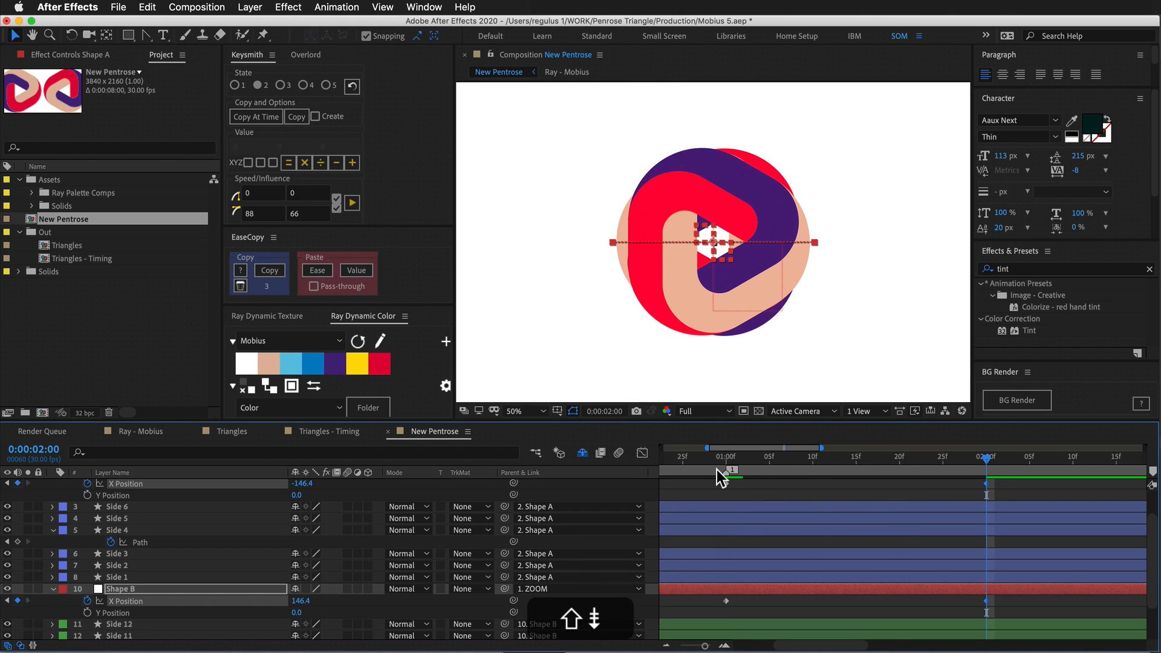
pyautogui.hotkey('shift', 'pageup')
pyautogui.hotkey('shift', 'pageup')
pyautogui.hotkey('shift', 'pageup')
pyautogui.hotkey('shift', 'pagedown')
pyautogui.hotkey('shift', 'pagedown')
pyautogui.hotkey('shift', 'pagedown')
pyautogui.hotkey('shift', 'pageup')
pyautogui.hotkey('shift', 'pageup')
pyautogui.hotkey('shift', 'pageup')
pyautogui.hotkey('shift', 'pagedown')
pyautogui.hotkey('shift', 'pagedown')
pyautogui.hotkey('shift', 'pagedown')
pyautogui.hotkey('shift', 'pageup')
pyautogui.hotkey('shift', 'pageup')
pyautogui.hotkey('shift', 'pageup')
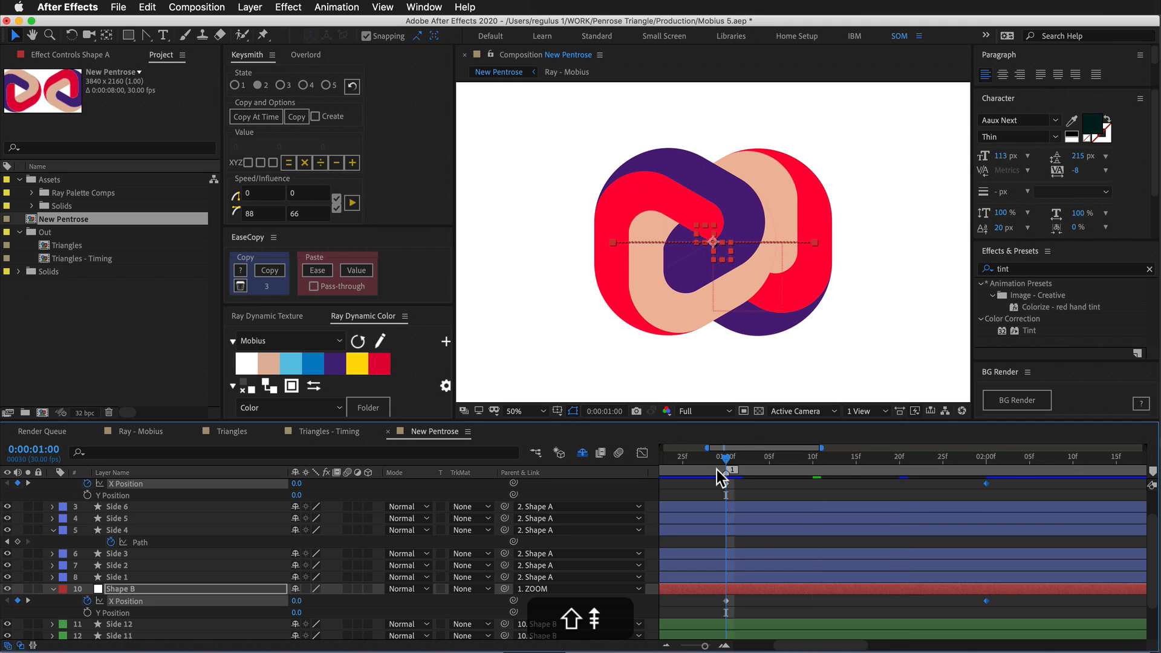
pyautogui.hotkey('shift', 'pageup')
pyautogui.hotkey('shift', 'pagedown')
pyautogui.hotkey('shift', 'pagedown')
pyautogui.hotkey('shift', 'pageup')
pyautogui.hotkey('shift', 'pageup')
pyautogui.hotkey('shift', 'pageup')
pyautogui.hotkey('shift', 'pageup')
pyautogui.hotkey('shift', 'pagedown')
pyautogui.hotkey('shift', 'pagedown')
pyautogui.hotkey('shift', 'pagedown')
pyautogui.hotkey('shift', 'pagedown')
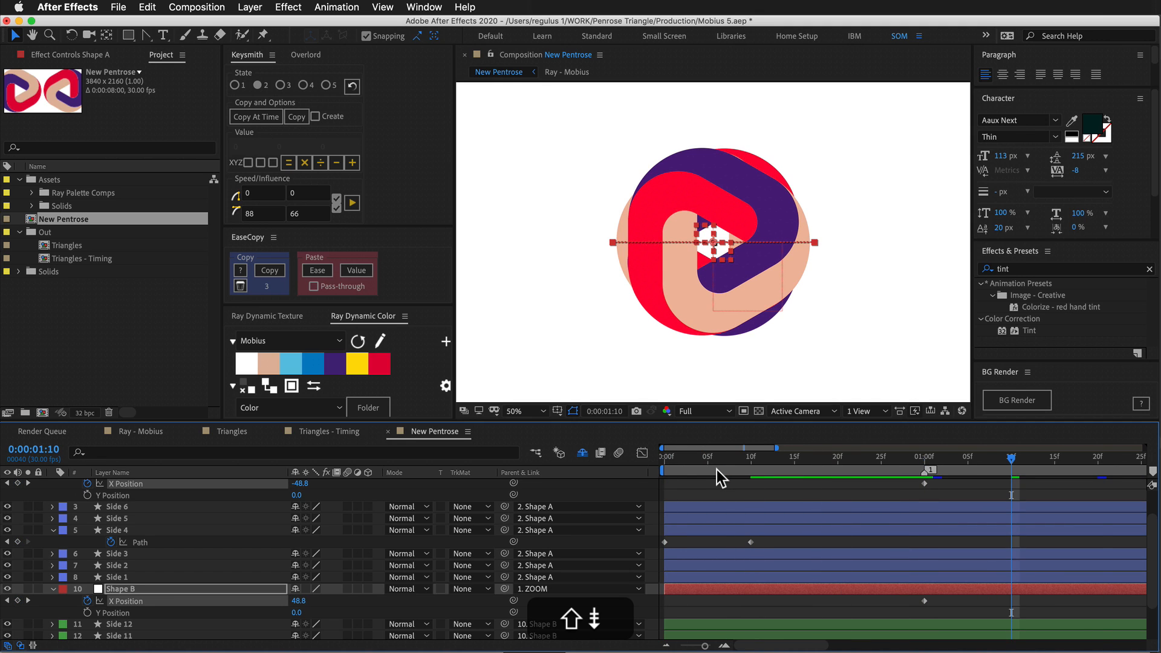
pyautogui.hotkey('shift', 'pagedown')
pyautogui.hscroll(4, 699, 539)
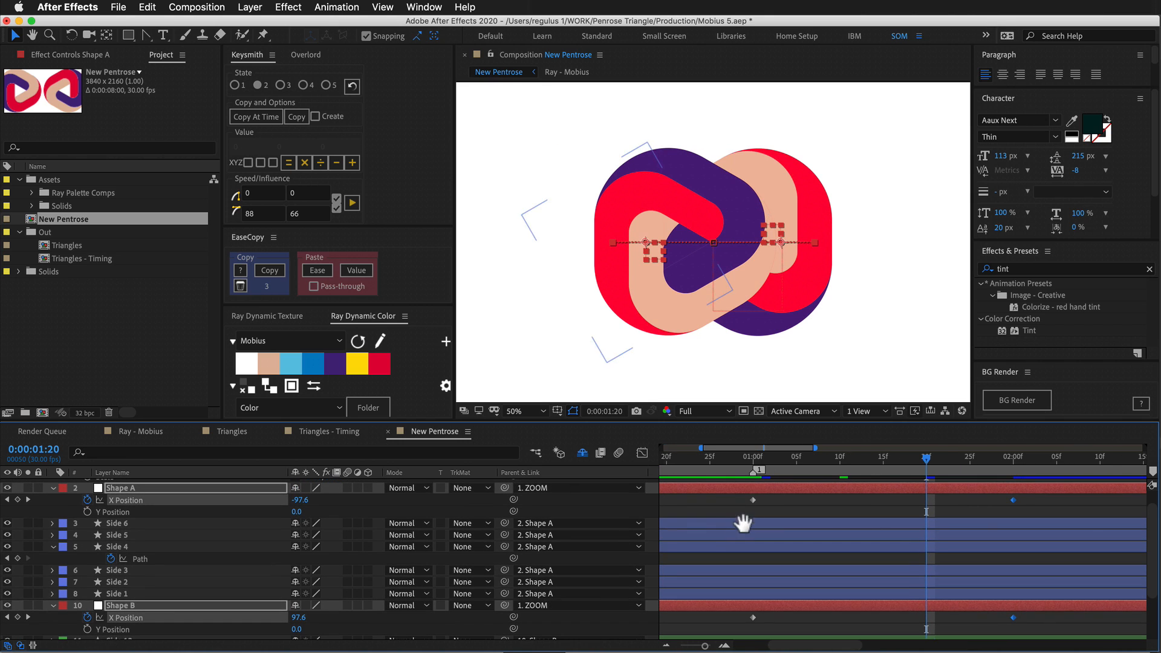
pyautogui.hscroll(-2, 760, 451)
pyautogui.hotkey('shift', 'pageup')
pyautogui.hotkey('shift', 'pageup')
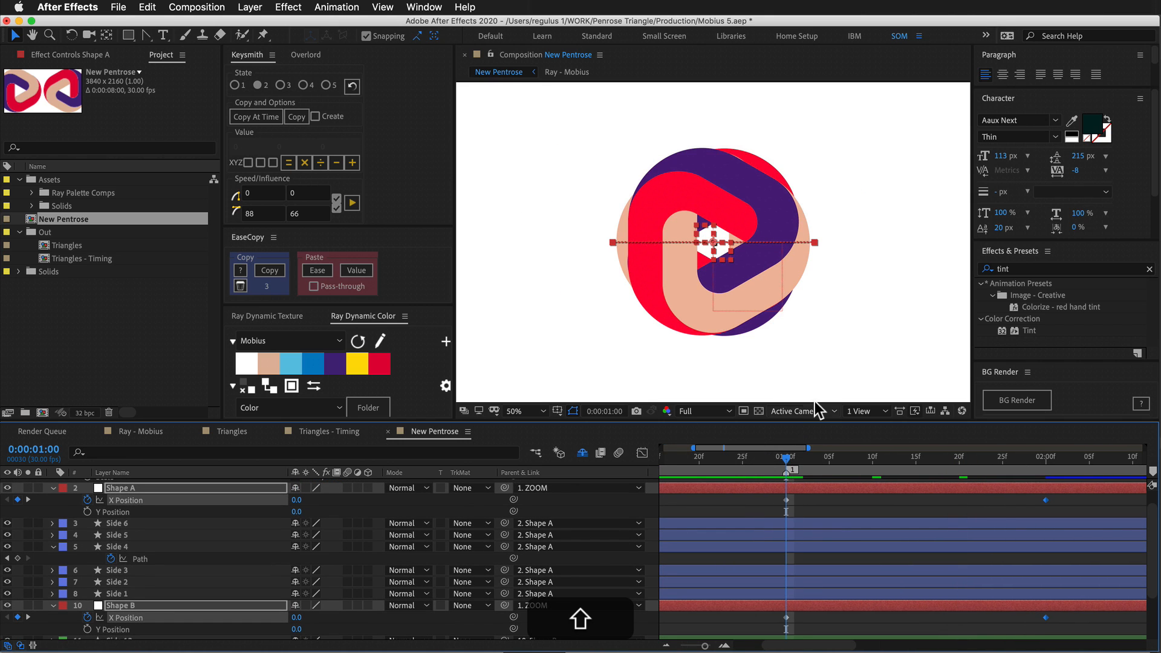
pyautogui.moveTo(786, 460)
pyautogui.mouseDown()
pyautogui.moveTo(978, 454)
pyautogui.moveTo(890, 465)
pyautogui.mouseUp()
pyautogui.press('-')
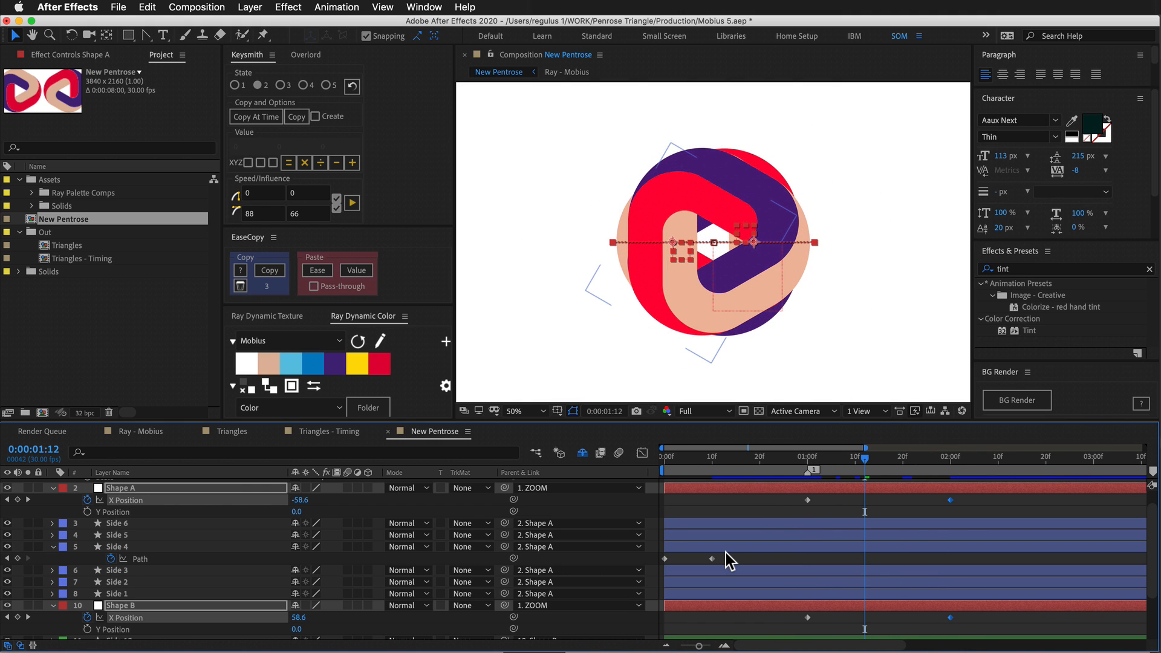
pyautogui.moveTo(840, 460); pyautogui.dragTo(817, 507)
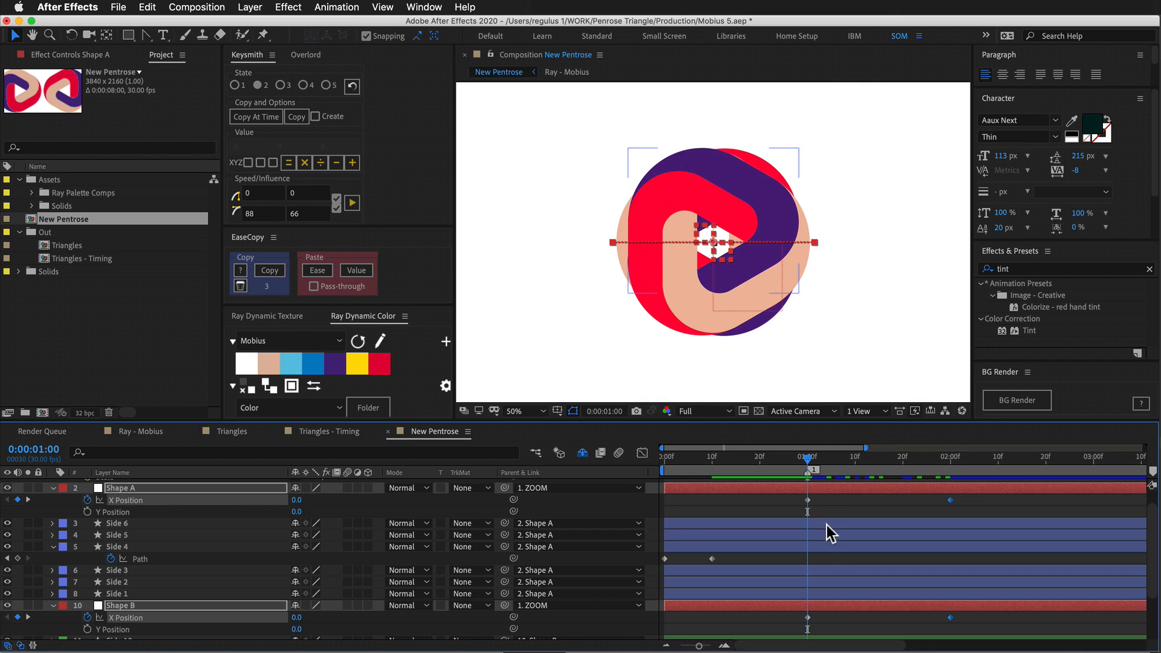
# Keyframe Shape B's Scale at 25% at 0:00:02:00 and reduce it to 22% at 0:00:01:00.
pyautogui.click(822, 564)
pyautogui.click(822, 624)
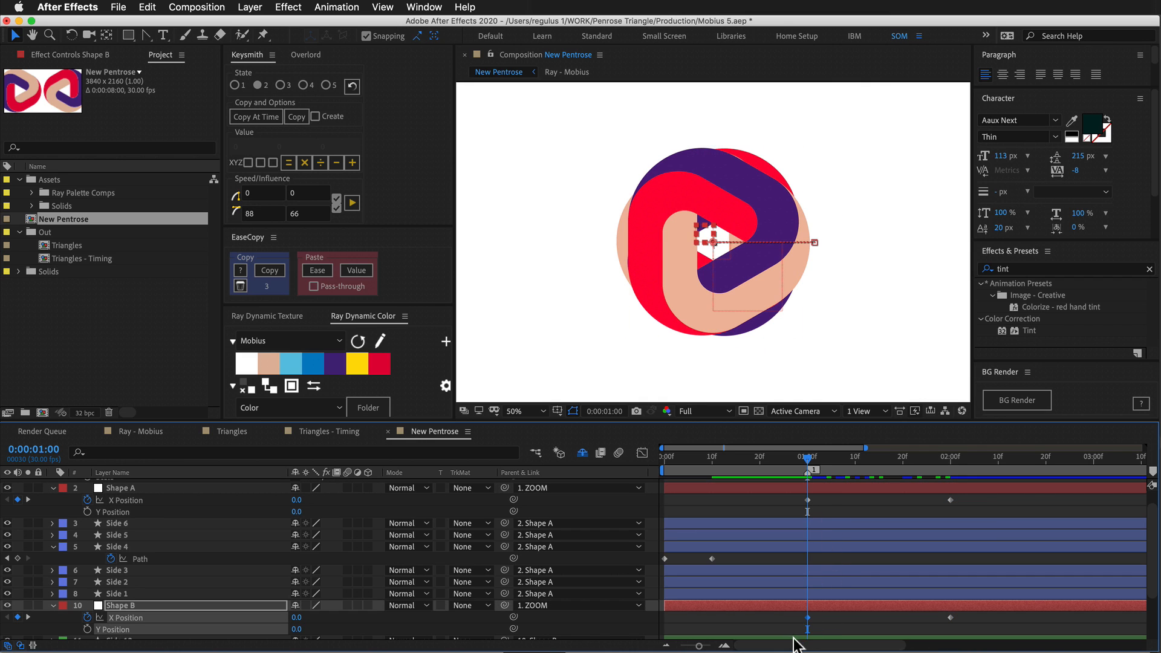
pyautogui.scroll(-3, 803, 569)
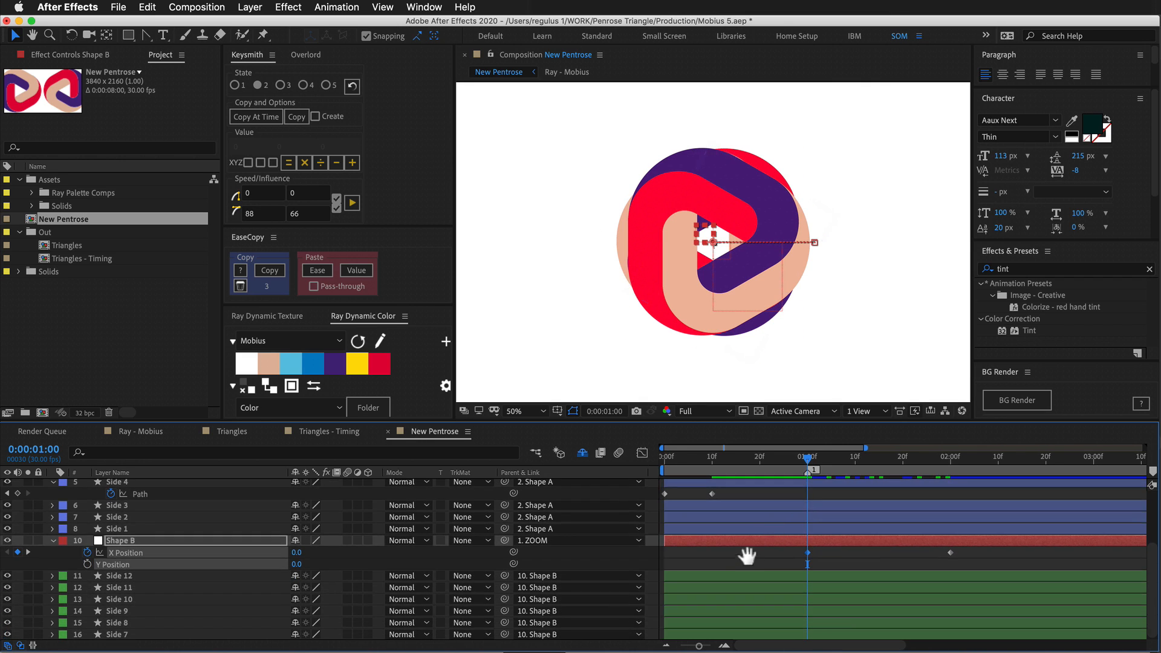
pyautogui.click(127, 540)
pyautogui.hotkey('alt', 'shift', 's')
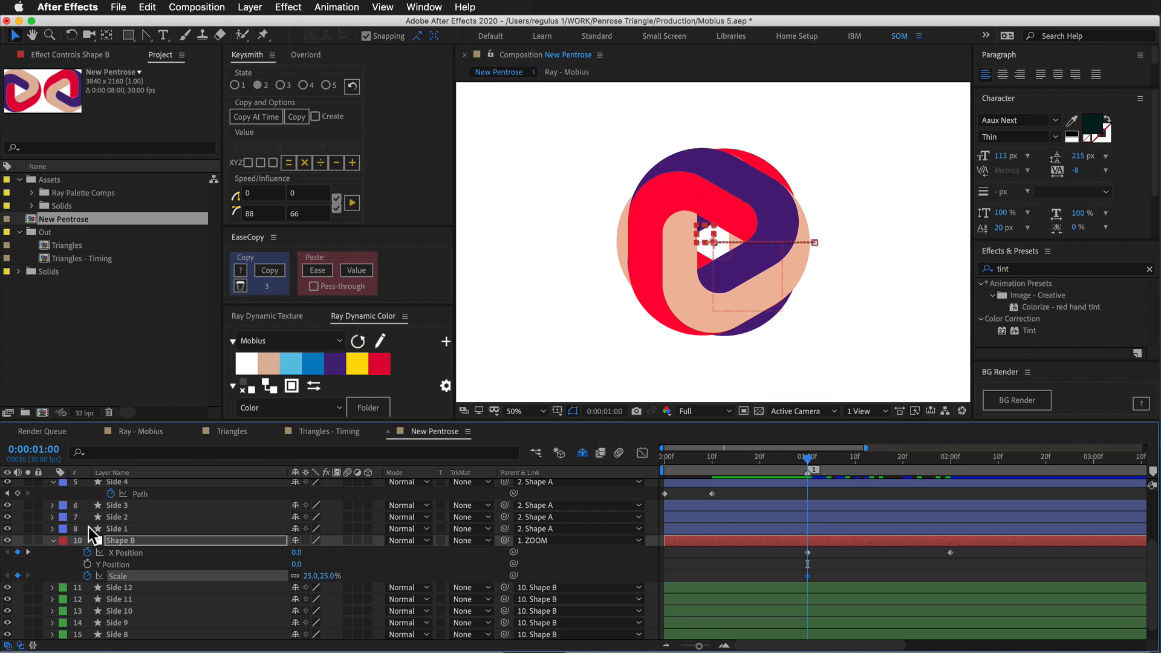
pyautogui.hotkey('alt', 'shift', 'Right')
pyautogui.click(327, 566)
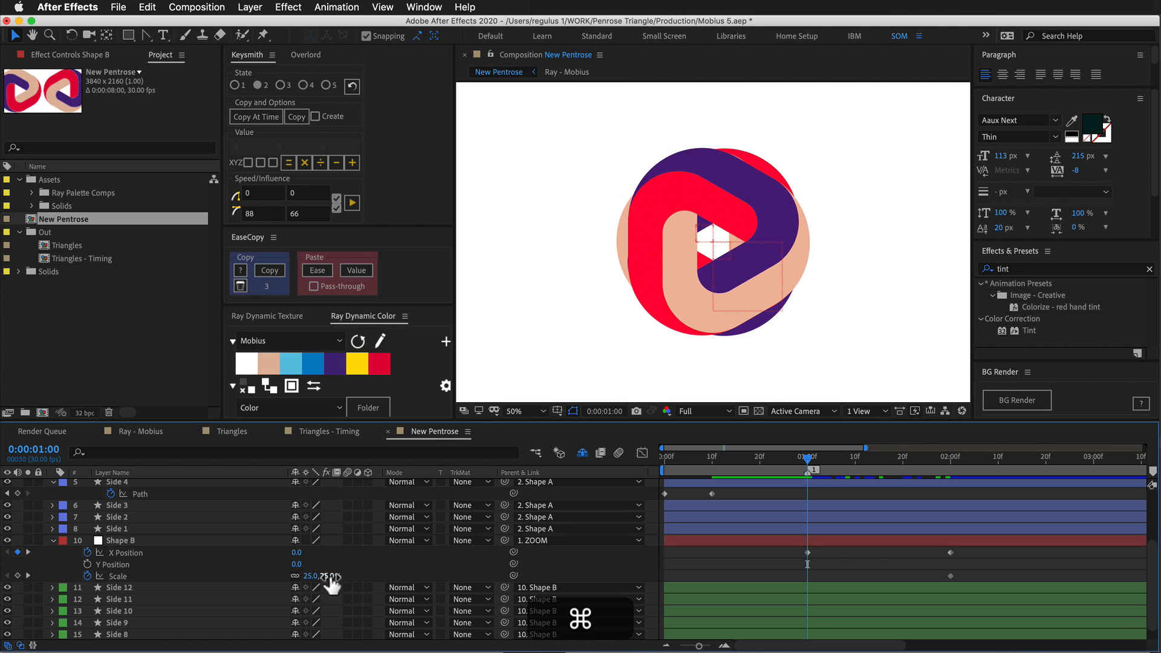
pyautogui.moveTo(332, 583); pyautogui.dragTo(313, 583)
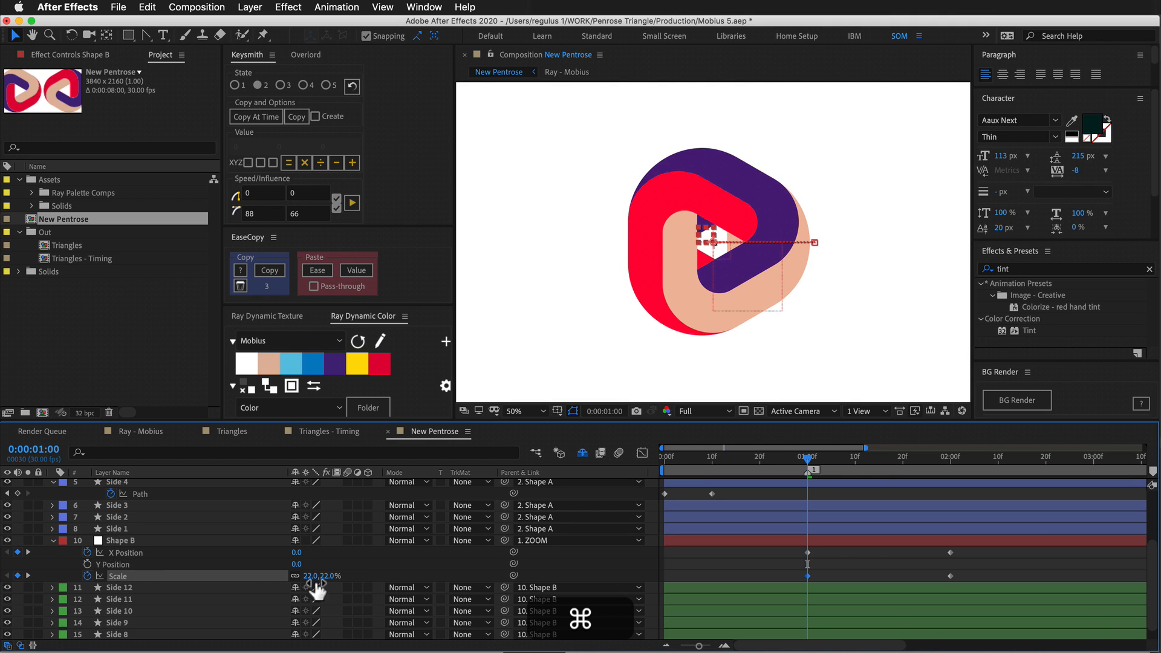
# Switch to Illustrator, expand the Original layer and make its two hexagon polygons visible.
pyautogui.click(740, 562)
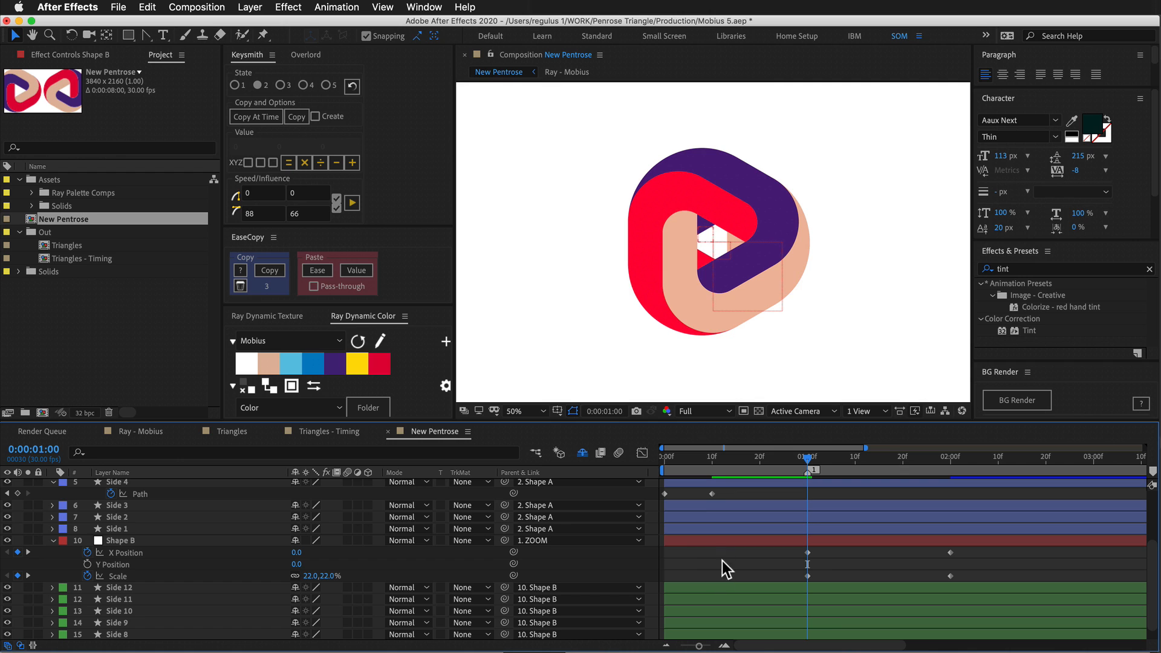
pyautogui.press('super+Tab')
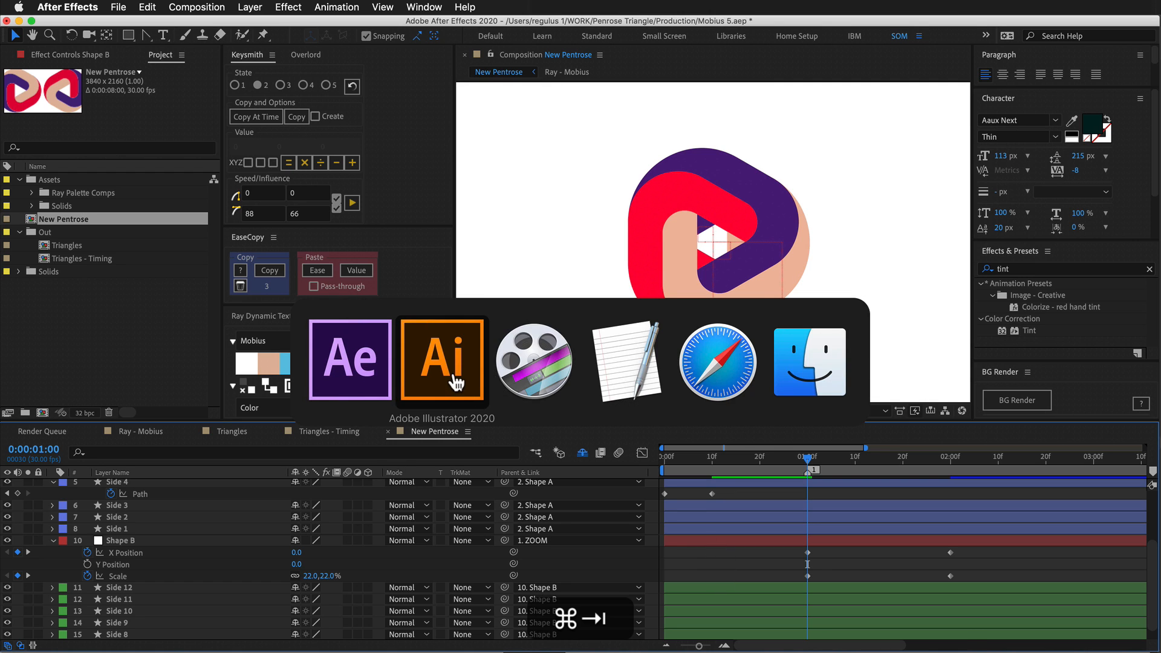
pyautogui.press('super+grave')
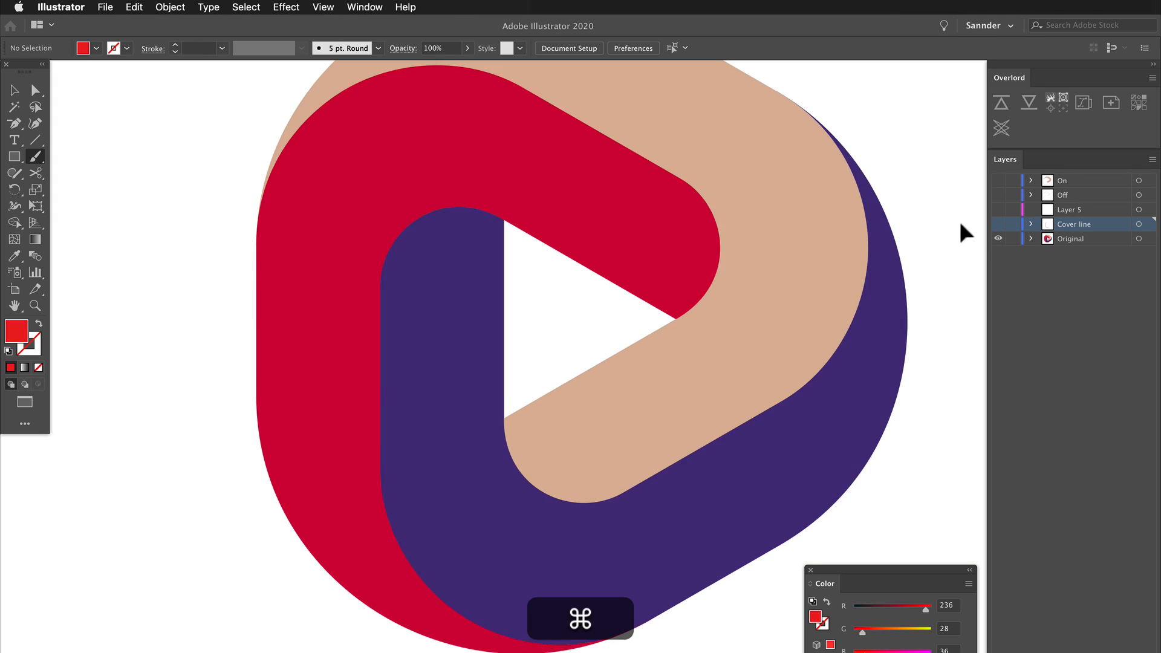
pyautogui.click(1032, 238)
pyautogui.click(999, 267)
pyautogui.click(999, 282)
pyautogui.press('v')
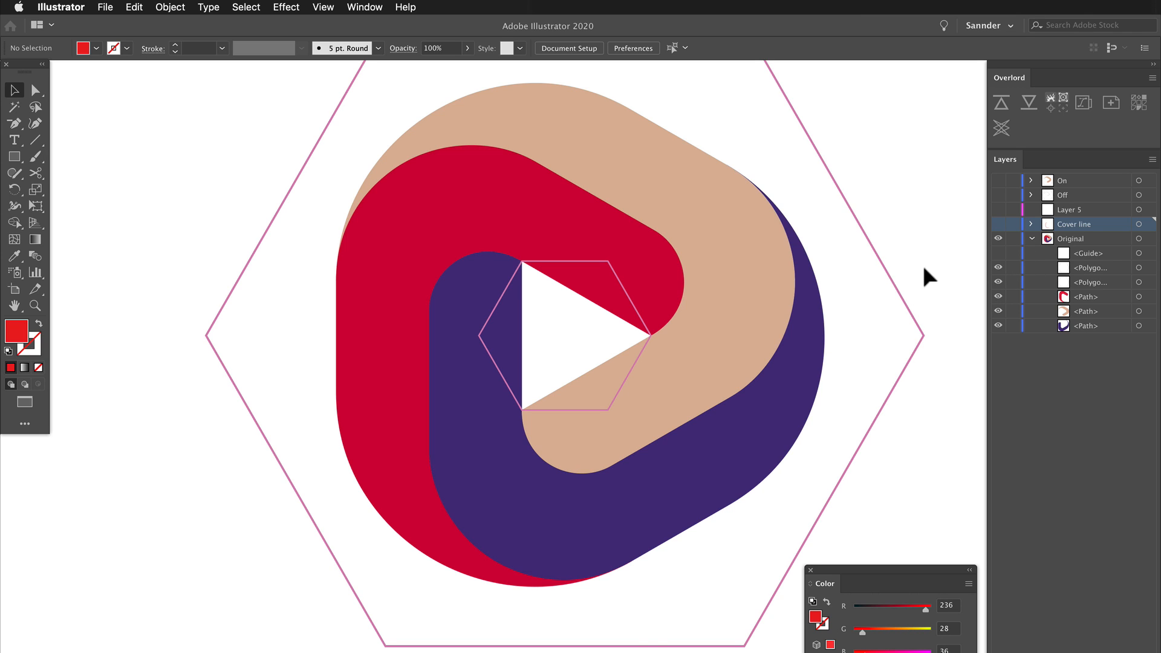
# Select the small inner hexagon, check its corners in Outline view and send it to the After Effects composition with Overlord.
pyautogui.click(603, 264)
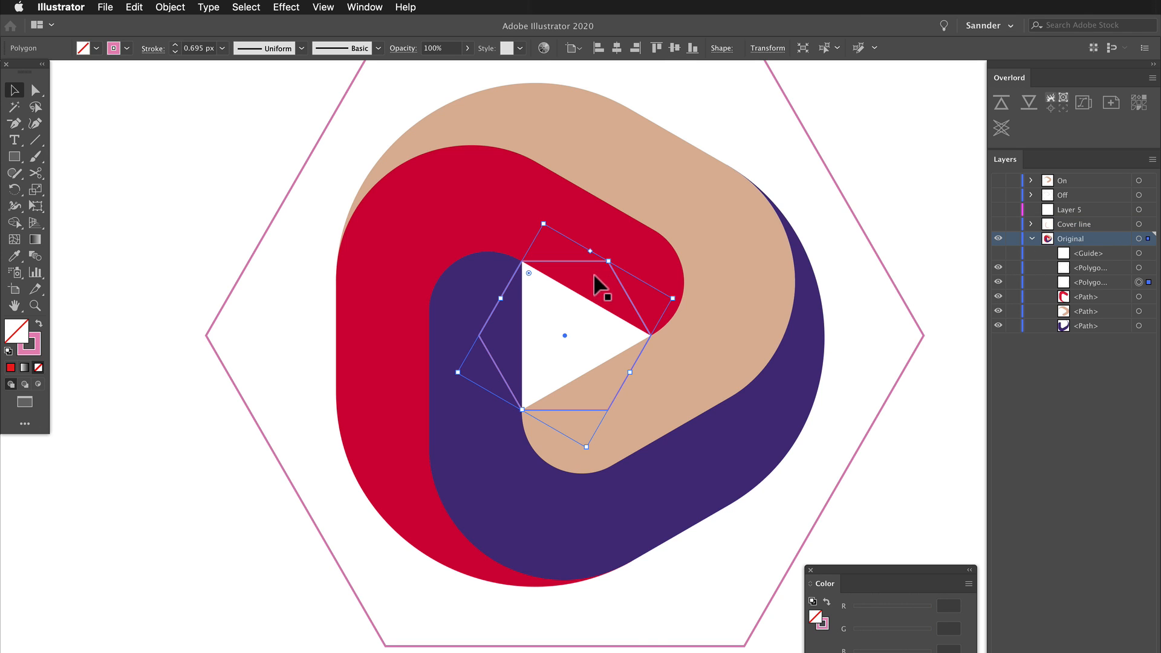
pyautogui.press('super+y')
pyautogui.press('super+equal')
pyautogui.press('super+equal')
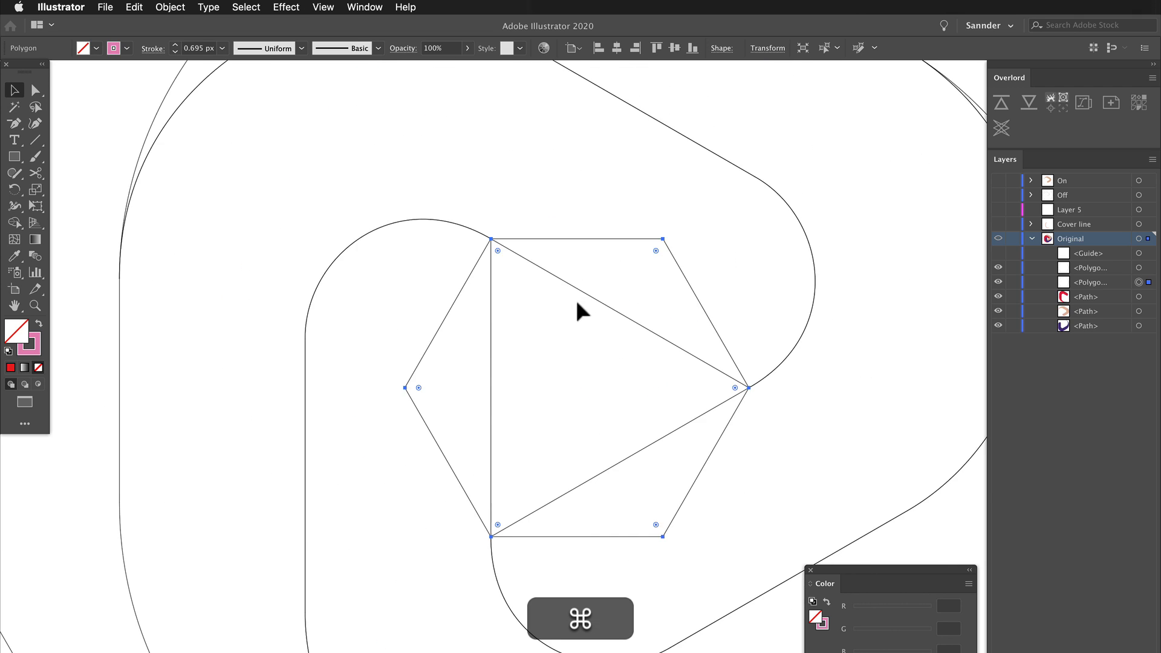
pyautogui.press('super')
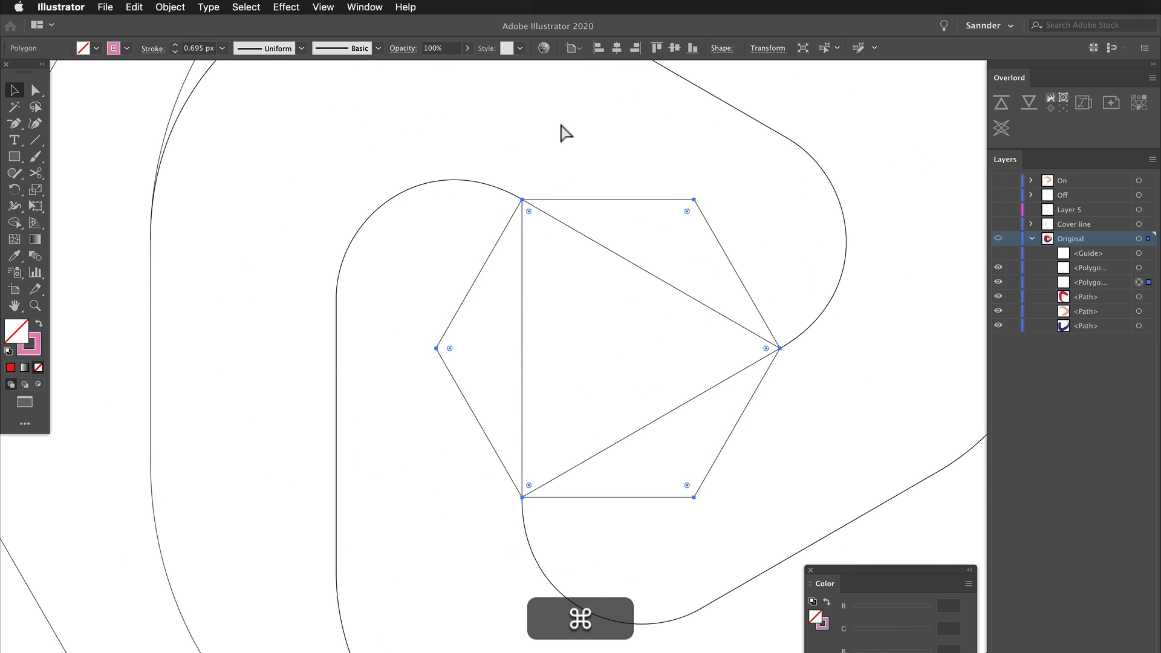
pyautogui.press('super+y')
pyautogui.press('super+y')
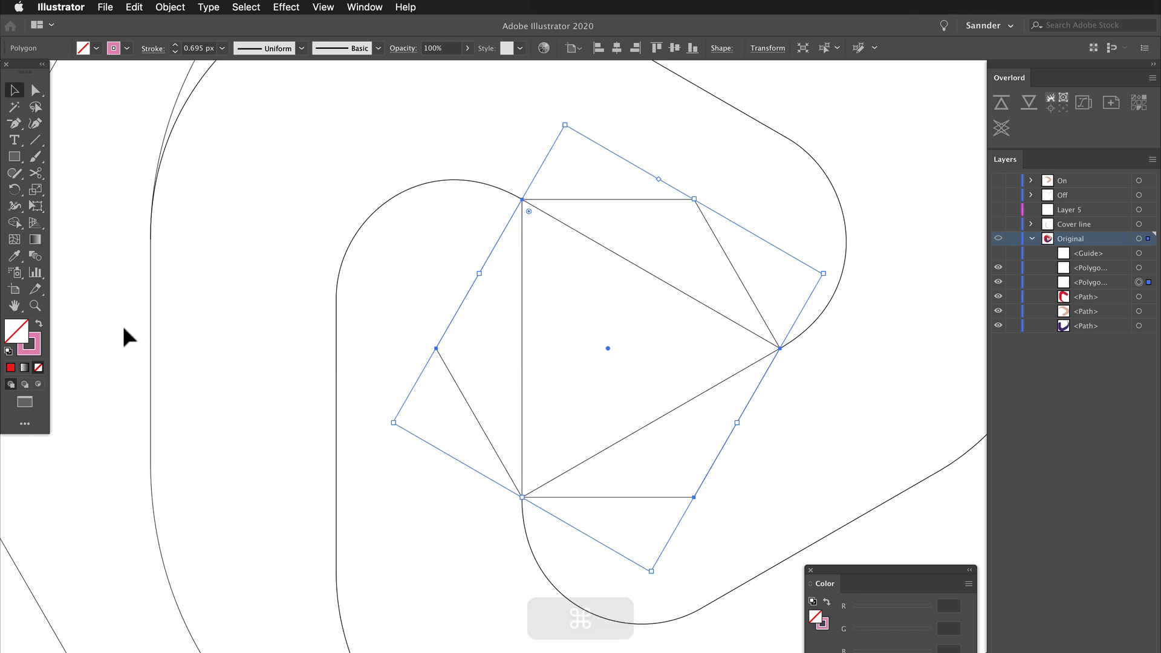
pyautogui.click(123, 328)
pyautogui.click(507, 233)
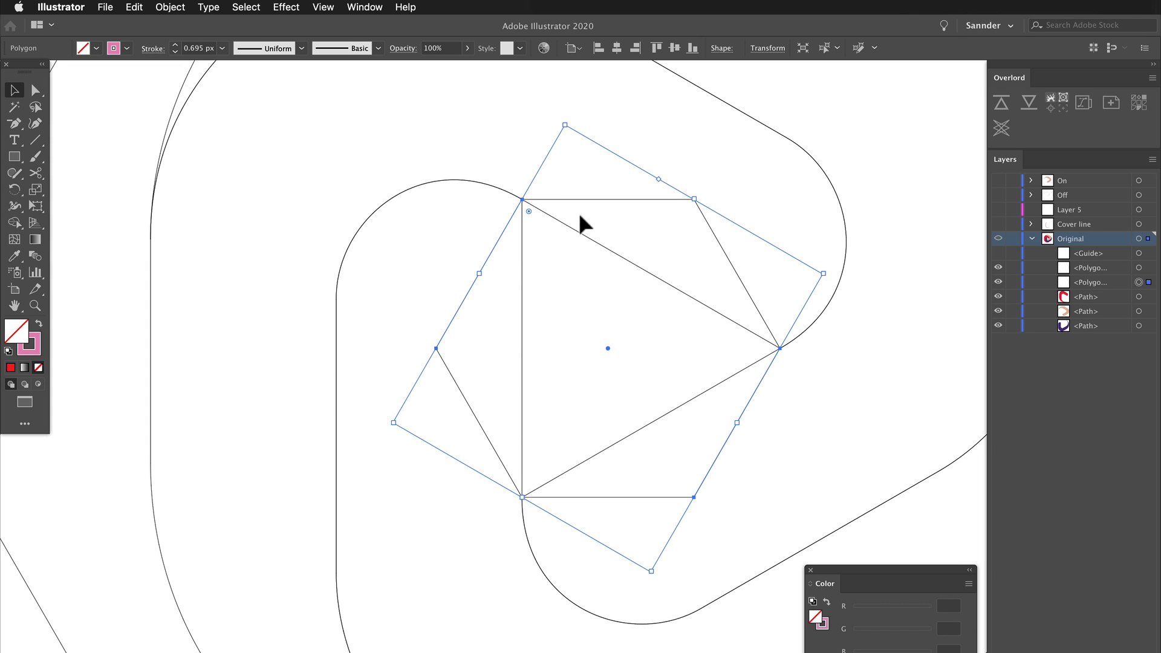
pyautogui.press('XF86AudioLowerVolume')
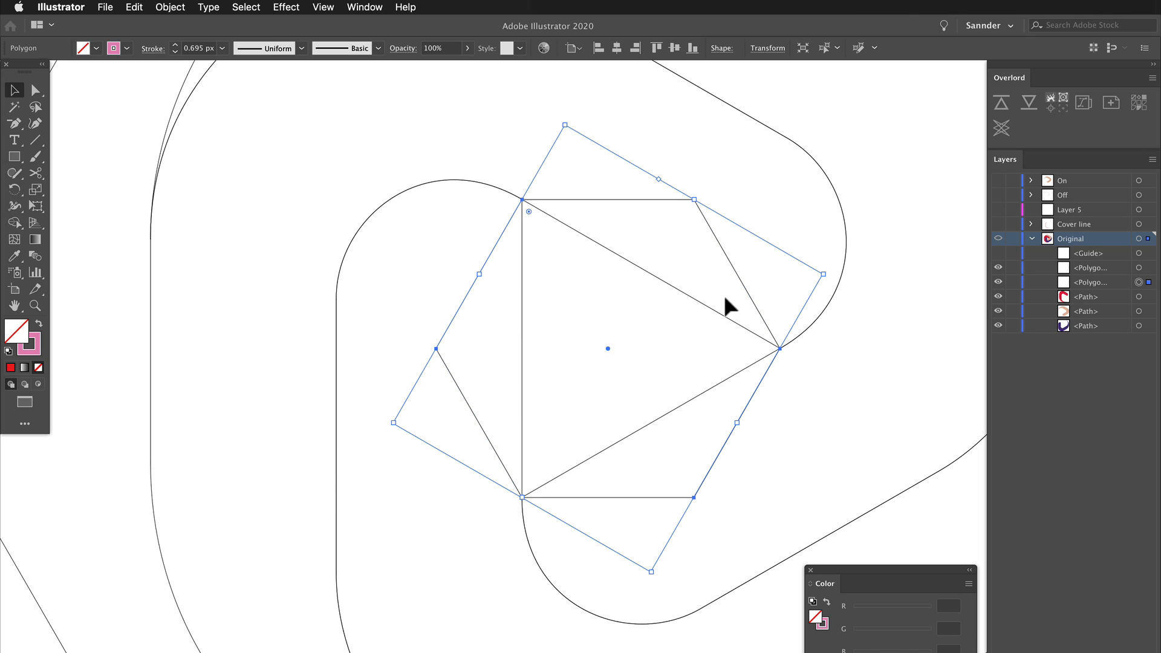
pyautogui.click(1038, 386)
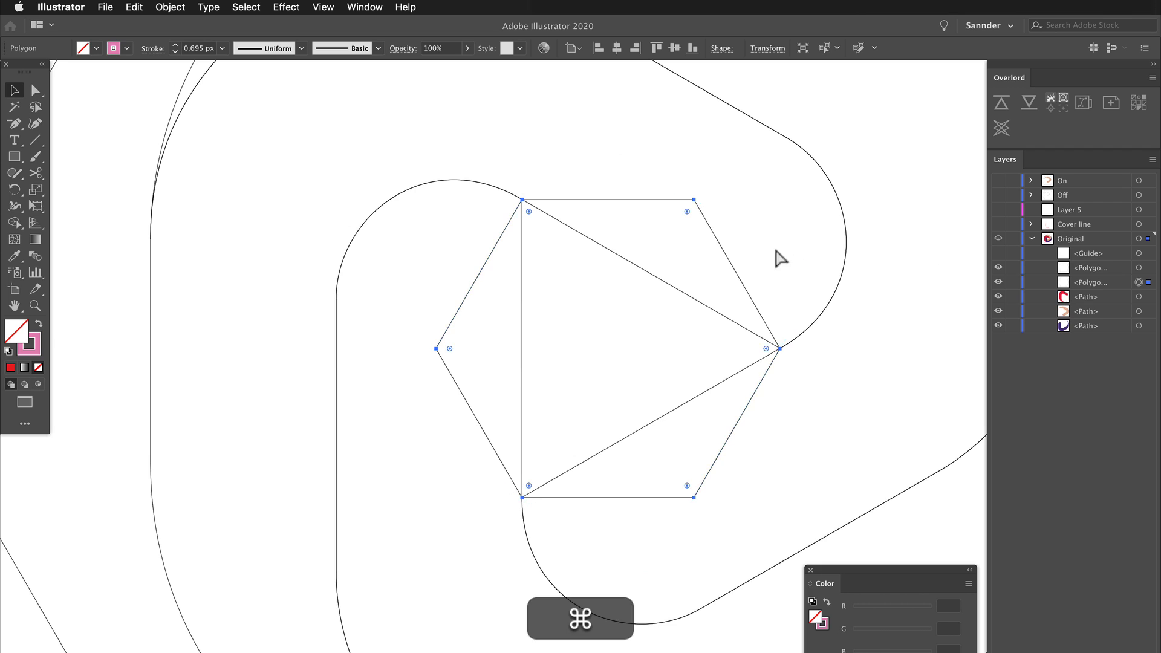
pyautogui.press('super+y')
pyautogui.click(996, 106)
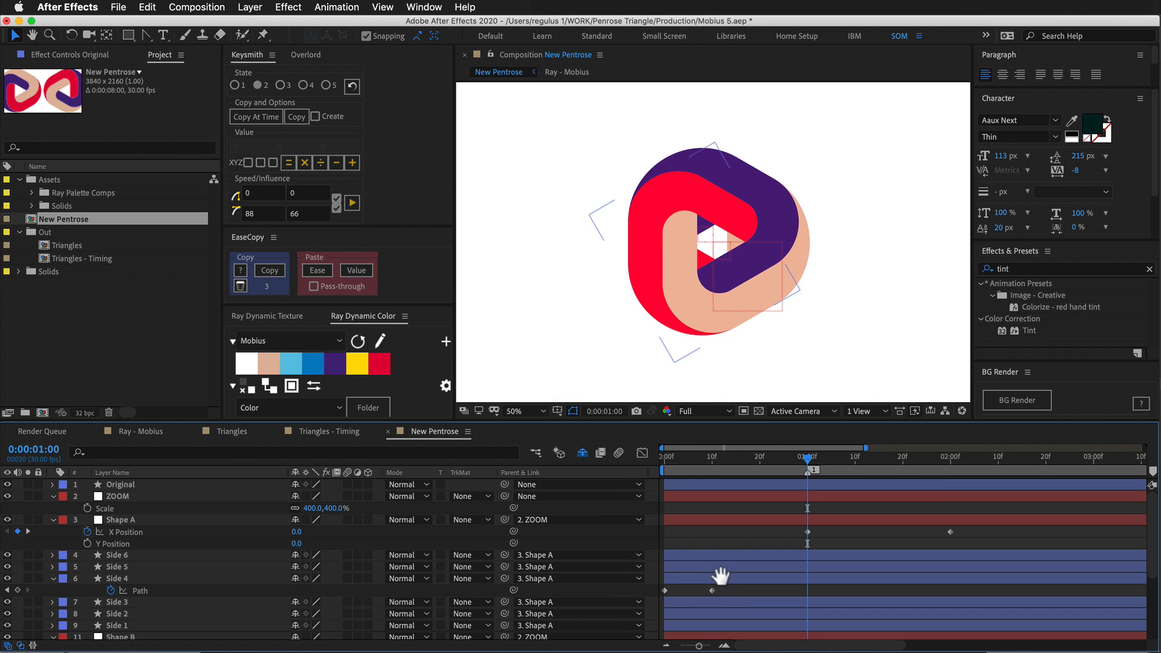
# Scale the imported Original hexagon layer up to 545%.
pyautogui.click(142, 485)
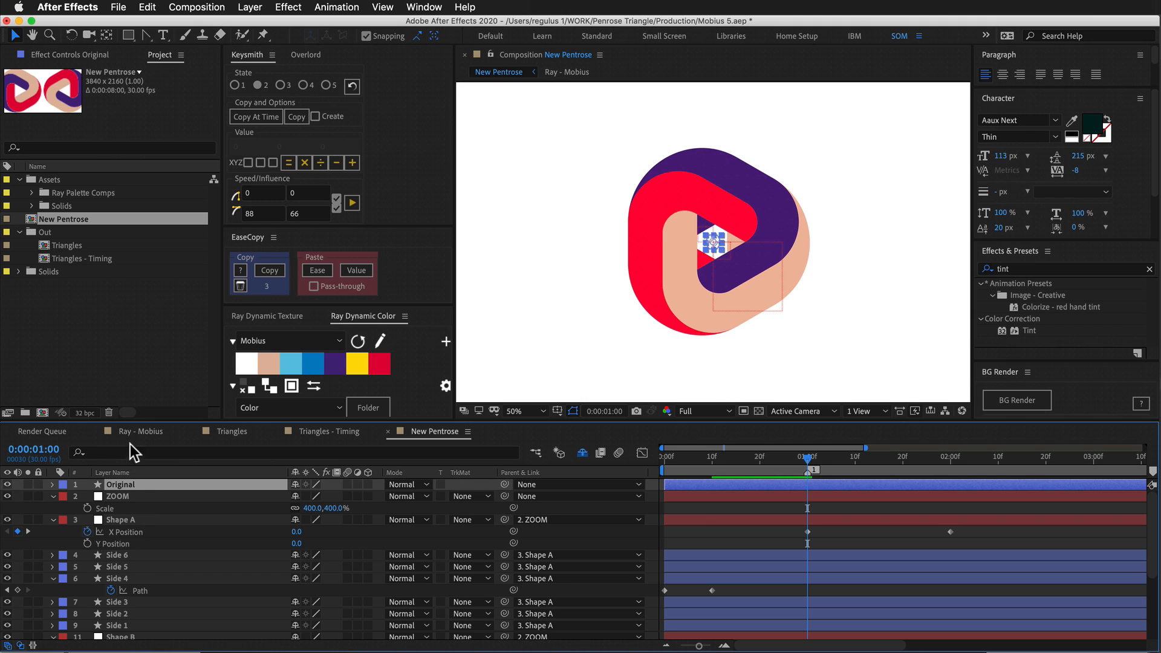
pyautogui.click(240, 286)
pyautogui.moveTo(334, 497); pyautogui.dragTo(586, 497)
pyautogui.moveTo(588, 455); pyautogui.dragTo(603, 455)
# Add a Fill to Group 1 of the Original hexagon layer and set its color to white, FFFFFF.
pyautogui.doubleClick(114, 483)
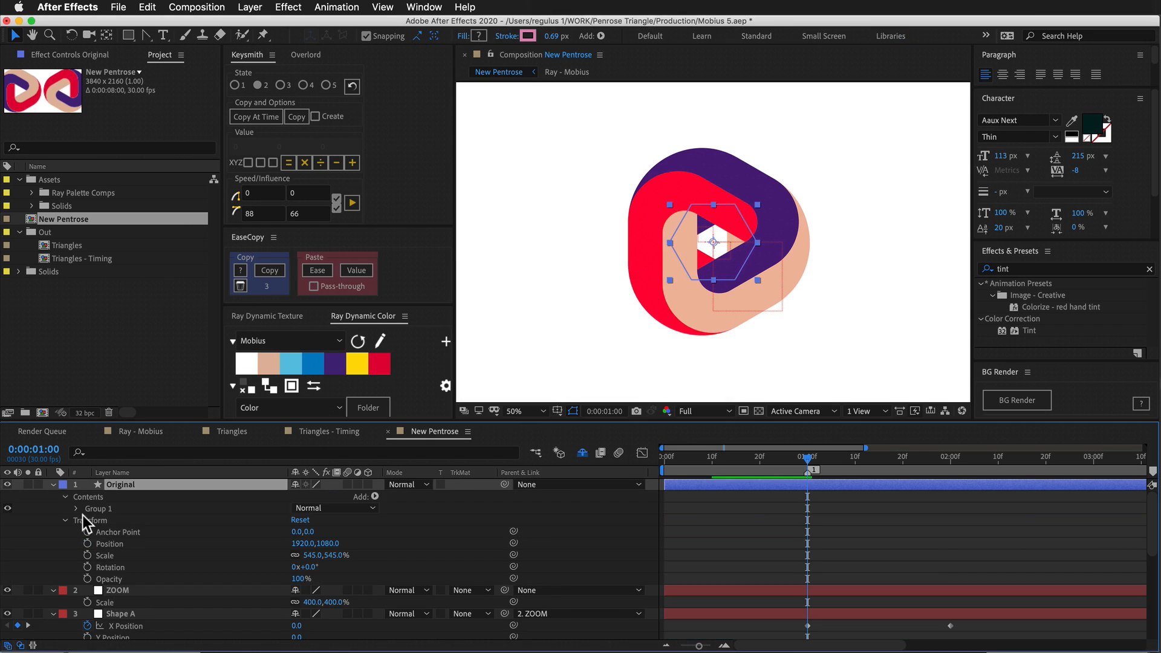
pyautogui.click(78, 509)
pyautogui.click(190, 522)
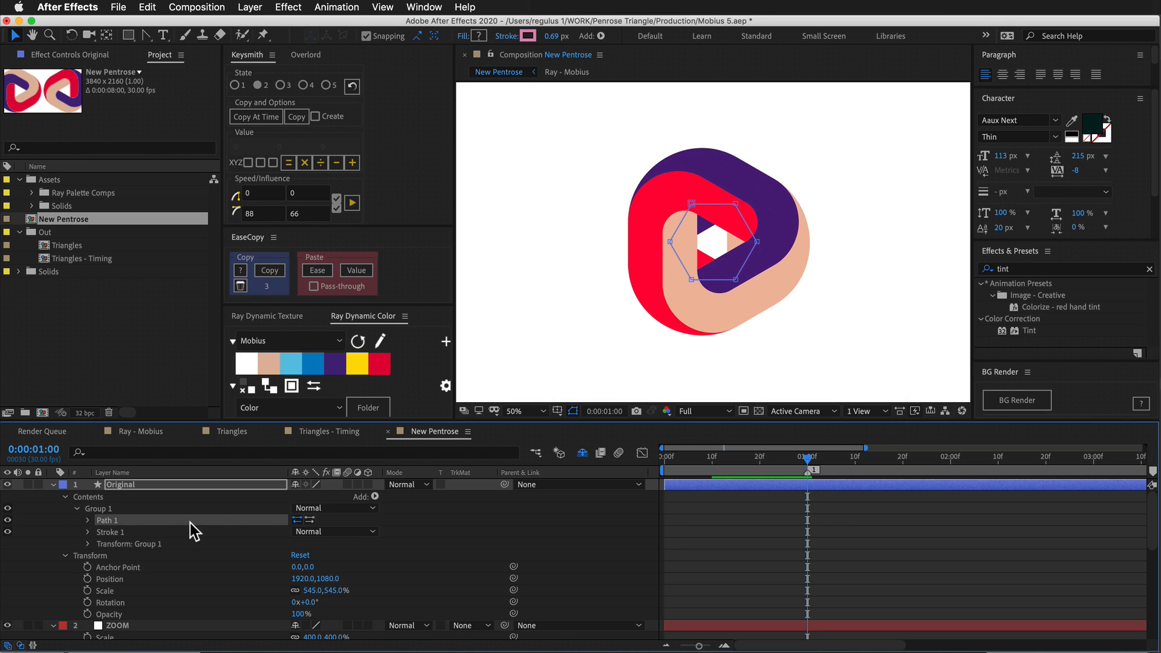
pyautogui.click(373, 497)
pyautogui.click(402, 529)
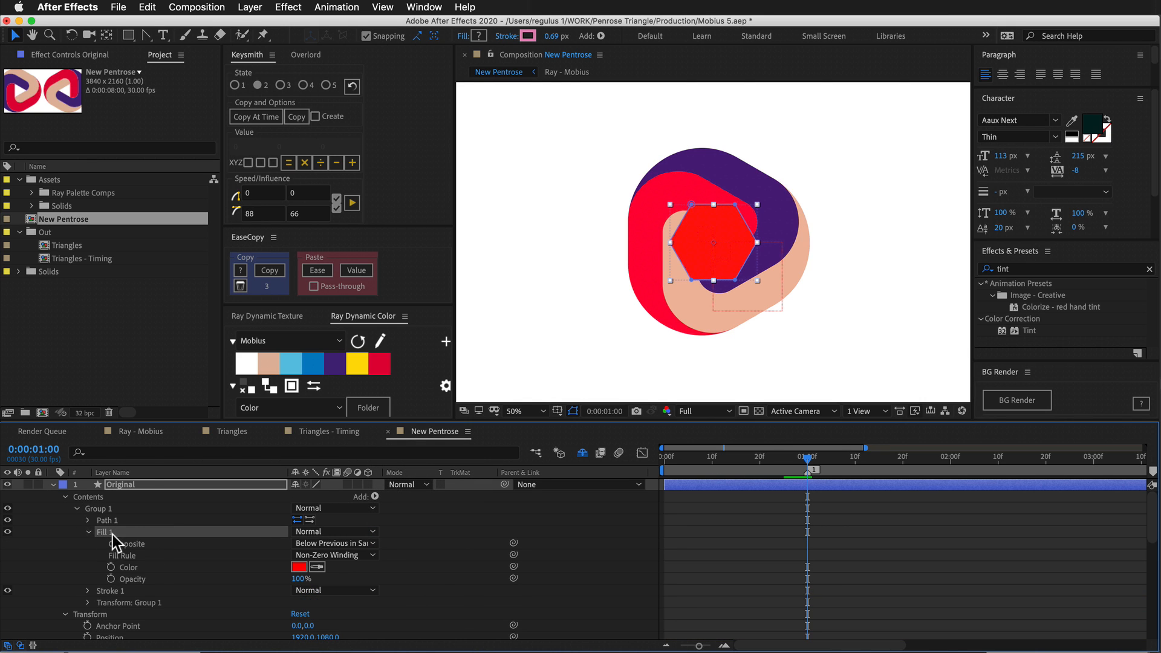
pyautogui.click(299, 567)
pyautogui.moveTo(140, 216); pyautogui.dragTo(12, 107)
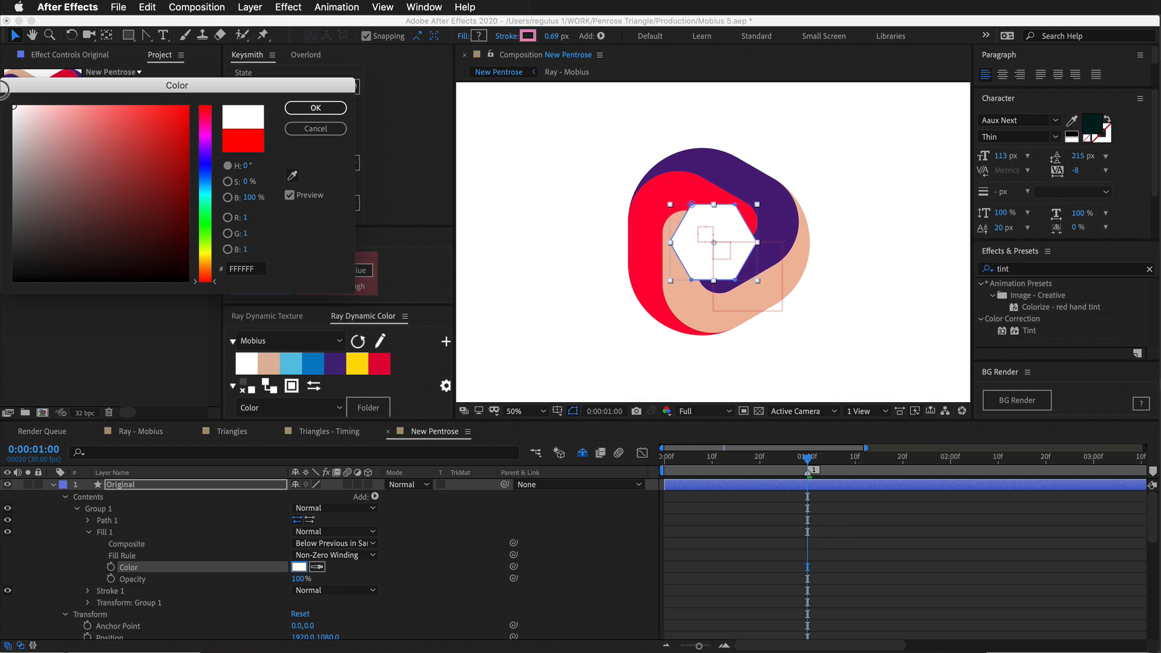
pyautogui.click(296, 108)
pyautogui.click(61, 566)
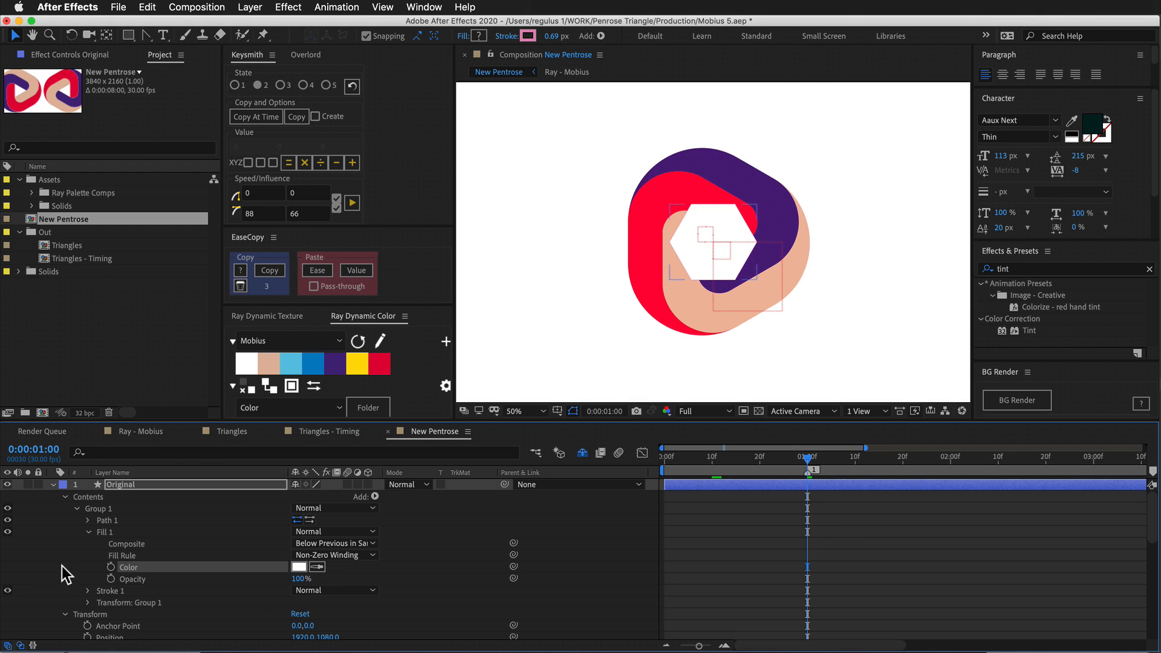
# Delete Stroke 1 from the hexagon's Group 1.
pyautogui.click(89, 532)
pyautogui.click(110, 545)
pyautogui.press('BackSpace')
# Rename the Original hexagon layer as Hide Shape B.
pyautogui.click(107, 484)
pyautogui.press('Return')
pyautogui.write('Hide')
pyautogui.press('Return')
pyautogui.press('Return')
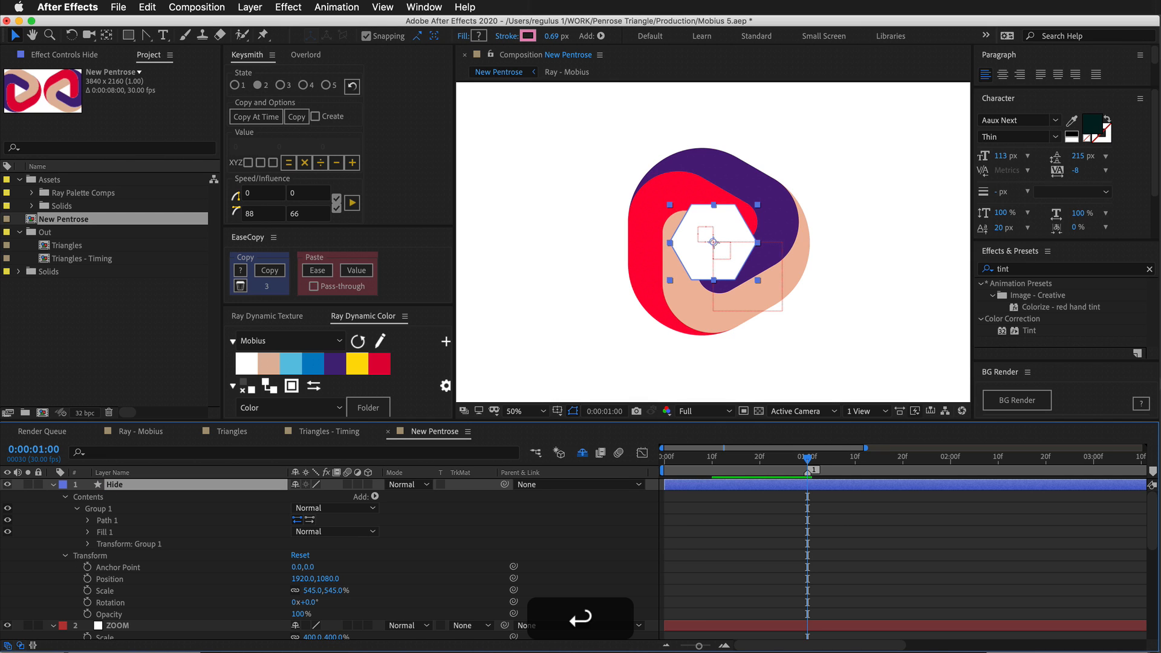
pyautogui.hotkey('shift', 'Right')
pyautogui.write('Shape')
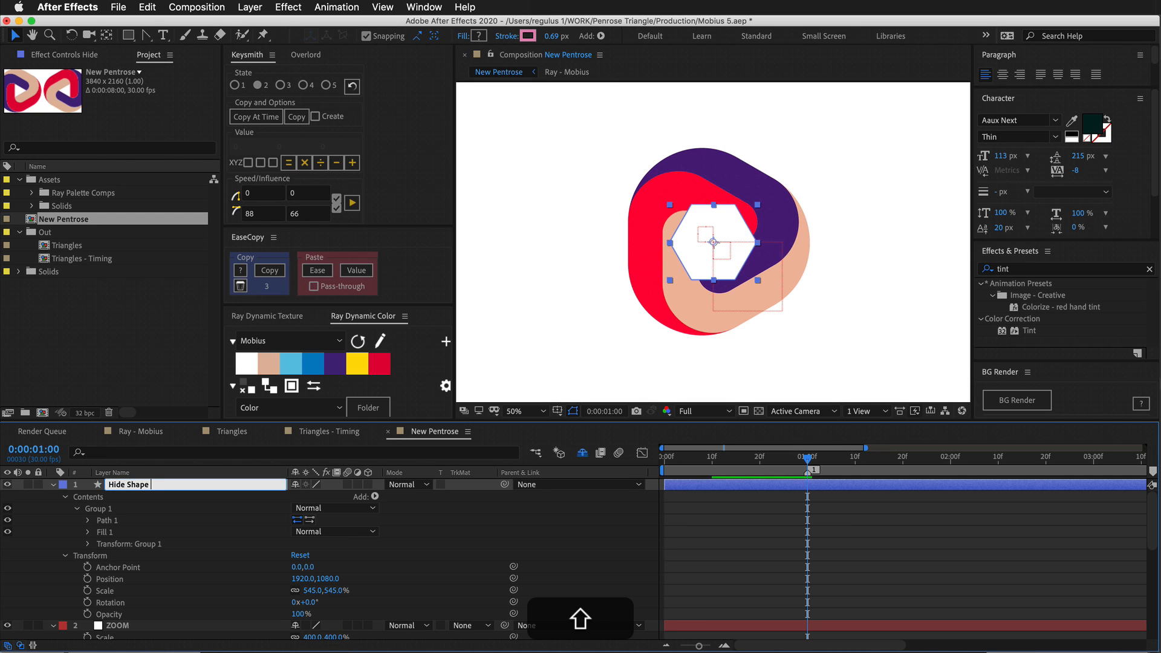
pyautogui.write(' B')
pyautogui.press('Return')
# Move the Hide Shape B layer directly below Side 1 and parent it to the Shape A null.
pyautogui.press('Tab')
pyautogui.press('`')
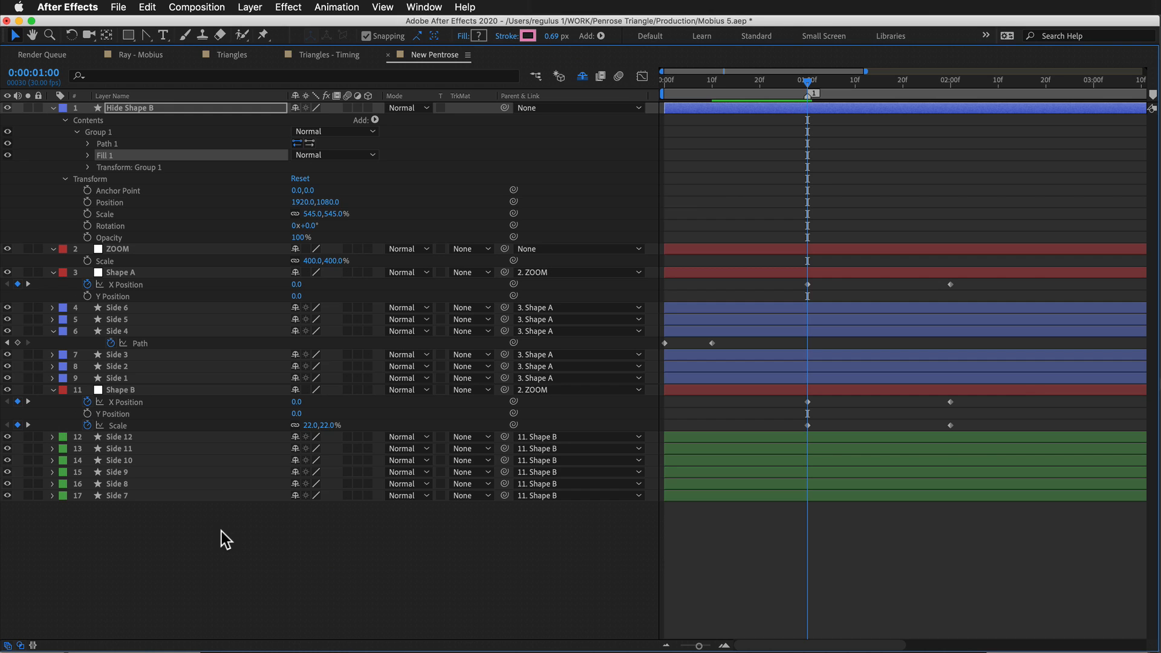
pyautogui.moveTo(117, 105); pyautogui.dragTo(133, 381)
pyautogui.moveTo(504, 249); pyautogui.dragTo(160, 132)
# Give the Hide Shape B layer a Black label and save the project as the incremented version Mobius 6.aep.
pyautogui.click(62, 249)
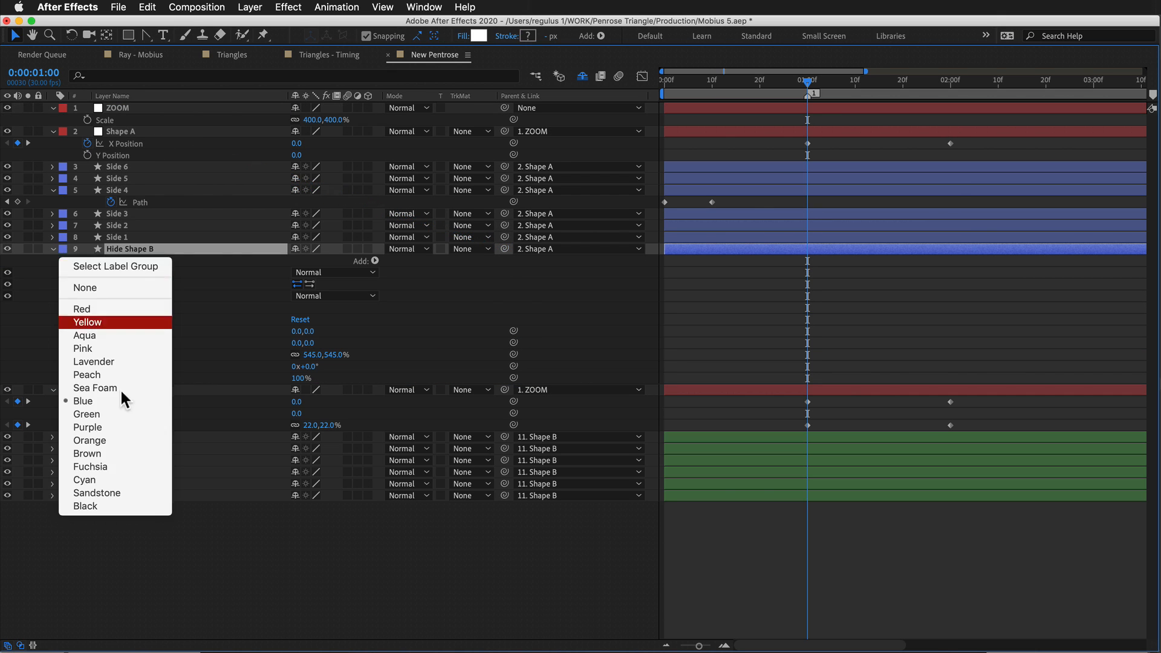
pyautogui.click(145, 510)
pyautogui.press('super+shift+a')
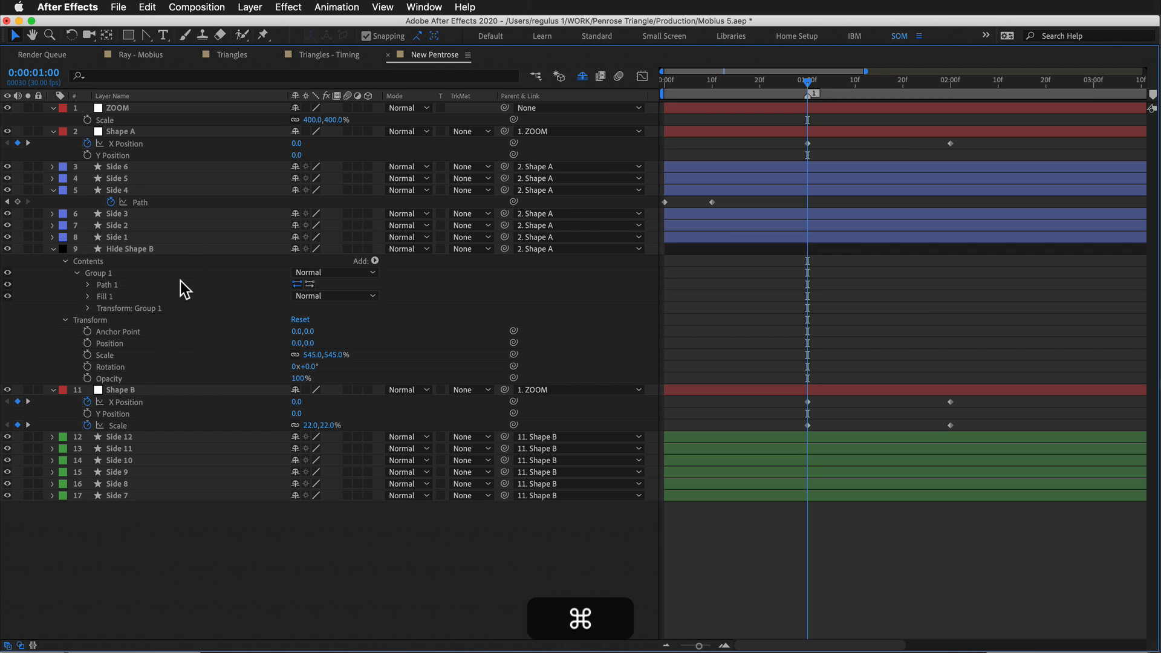
pyautogui.press('super+alt+shift+s')
pyautogui.press('`')
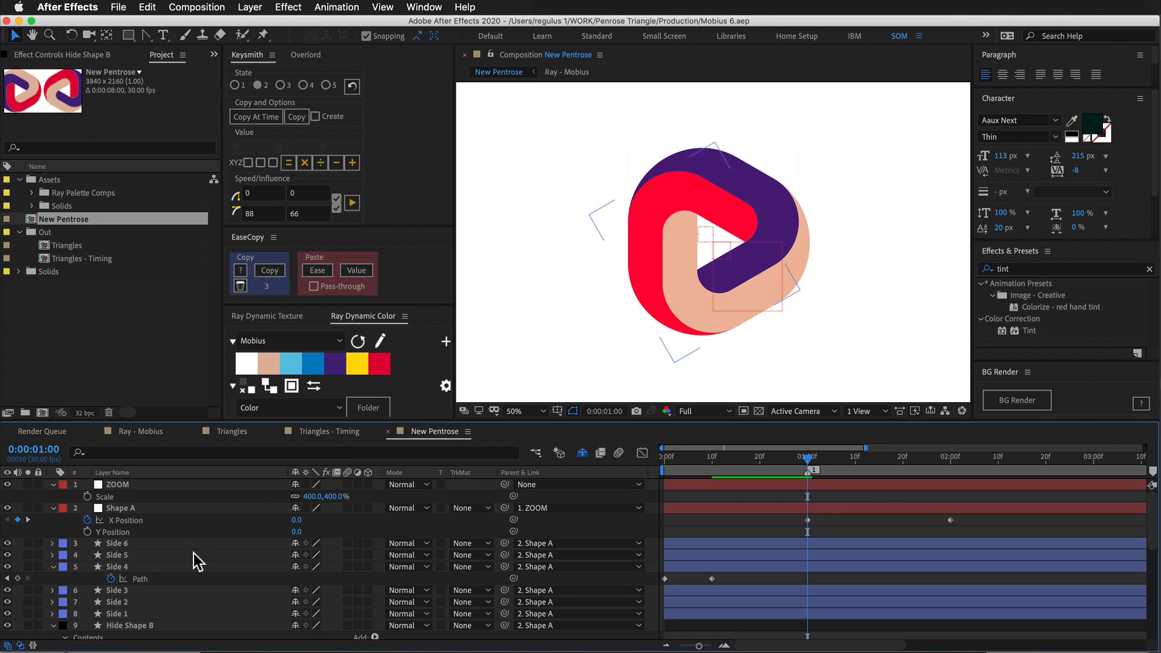
# Preview and scrub the animation after 0:00:01:00 to examine how the white hexagon masks Shape B during the split.
pyautogui.press('space')
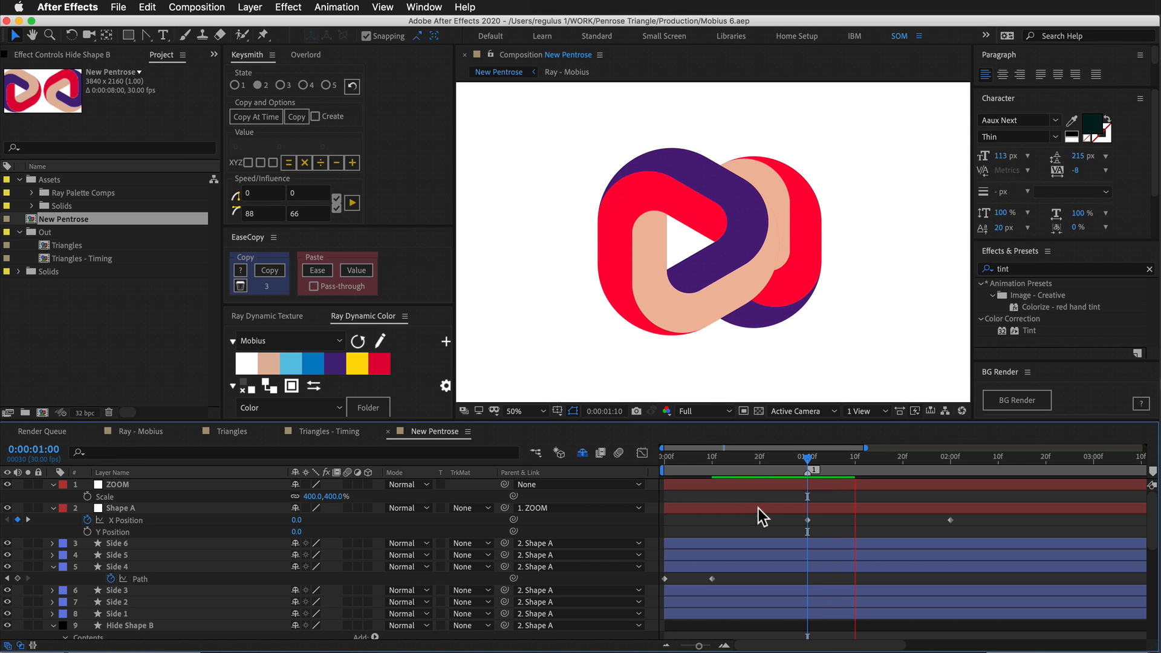
pyautogui.moveTo(809, 458); pyautogui.dragTo(938, 467)
pyautogui.moveTo(833, 477); pyautogui.dragTo(915, 464)
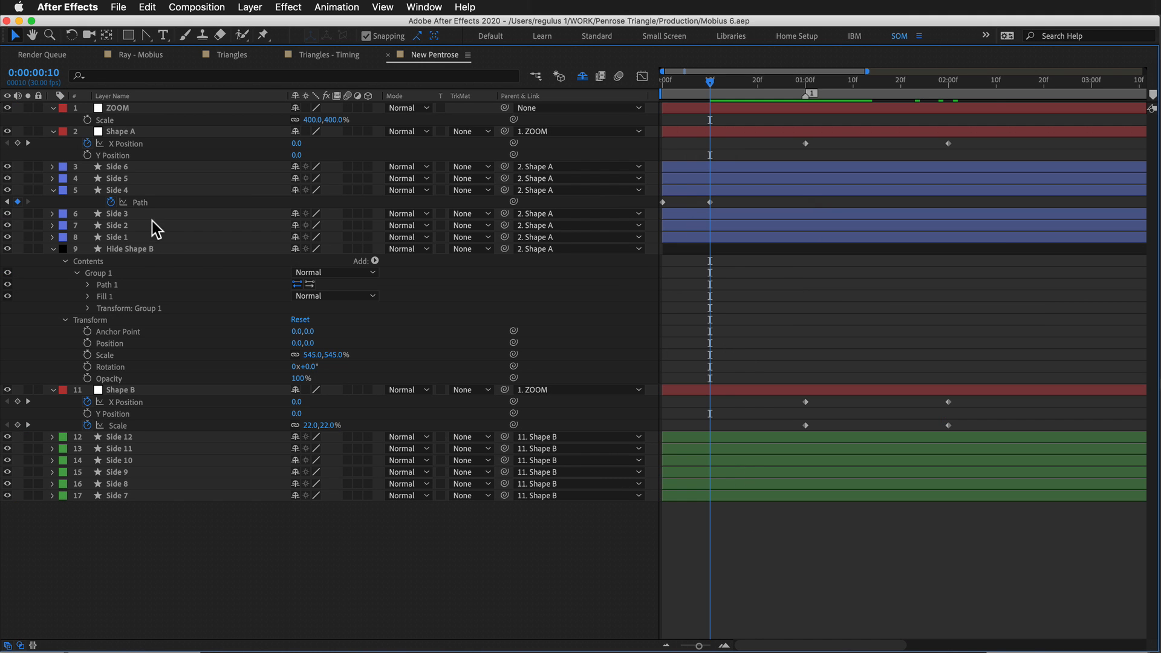
# Select Side 1 to Side 3, then Side 4 to Side 6, to examine Shape A's two sets of sides at 0:00:00:10.
pyautogui.click(151, 219)
pyautogui.keyDown('shift'); pyautogui.click(150, 238); pyautogui.keyUp('shift')
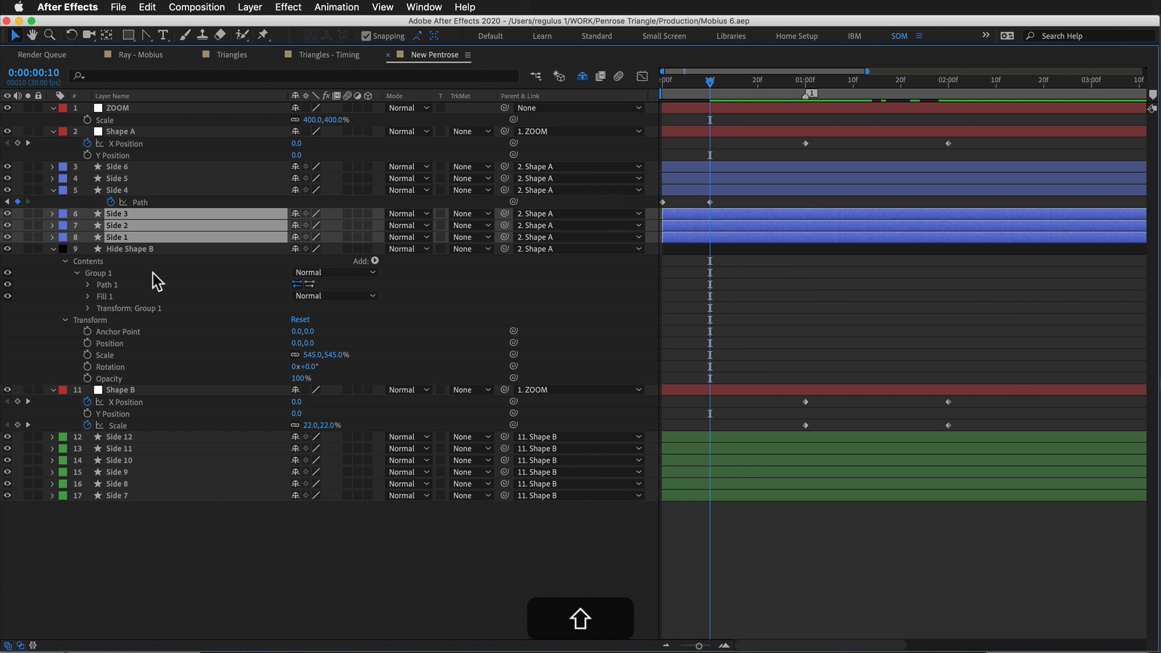
pyautogui.click(128, 189)
pyautogui.keyDown('shift'); pyautogui.click(125, 167); pyautogui.keyUp('shift')
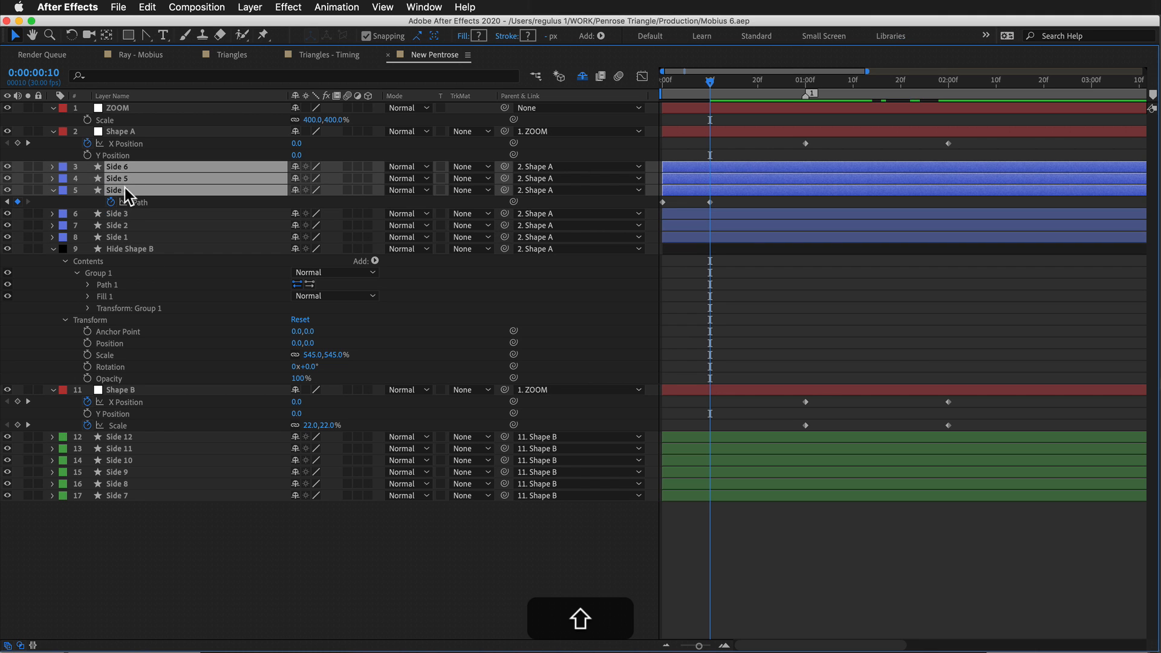
pyautogui.press('`')
pyautogui.scroll(-3, 744, 501)
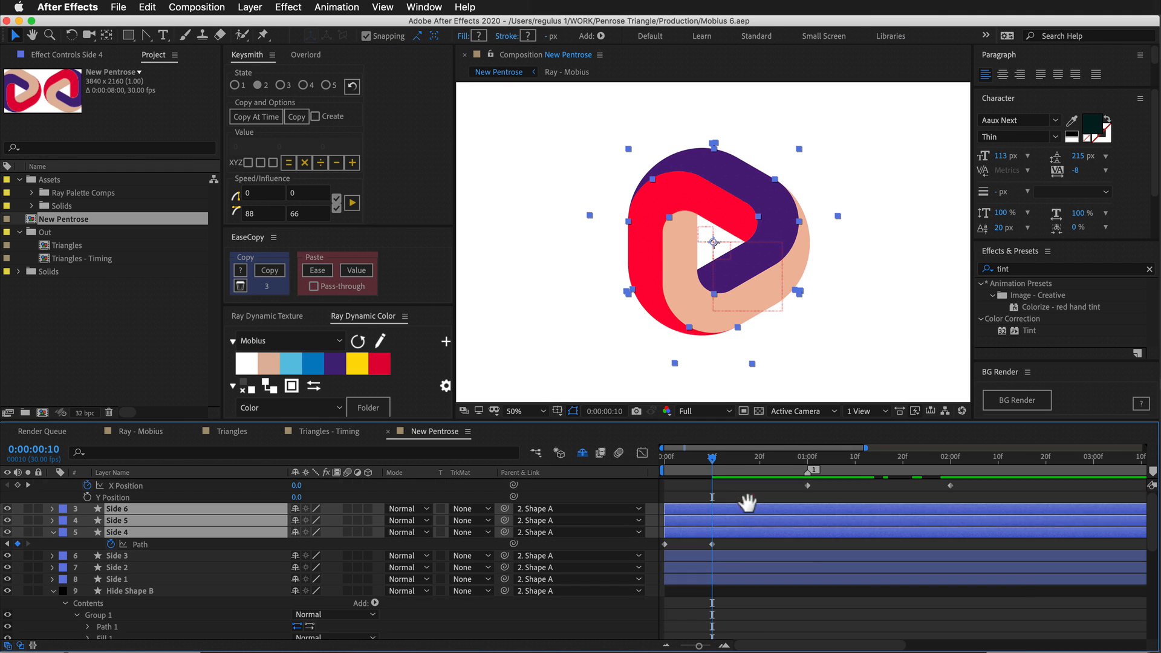
pyautogui.moveTo(710, 458)
pyautogui.mouseDown()
pyautogui.moveTo(680, 473)
pyautogui.moveTo(706, 471)
pyautogui.mouseUp()
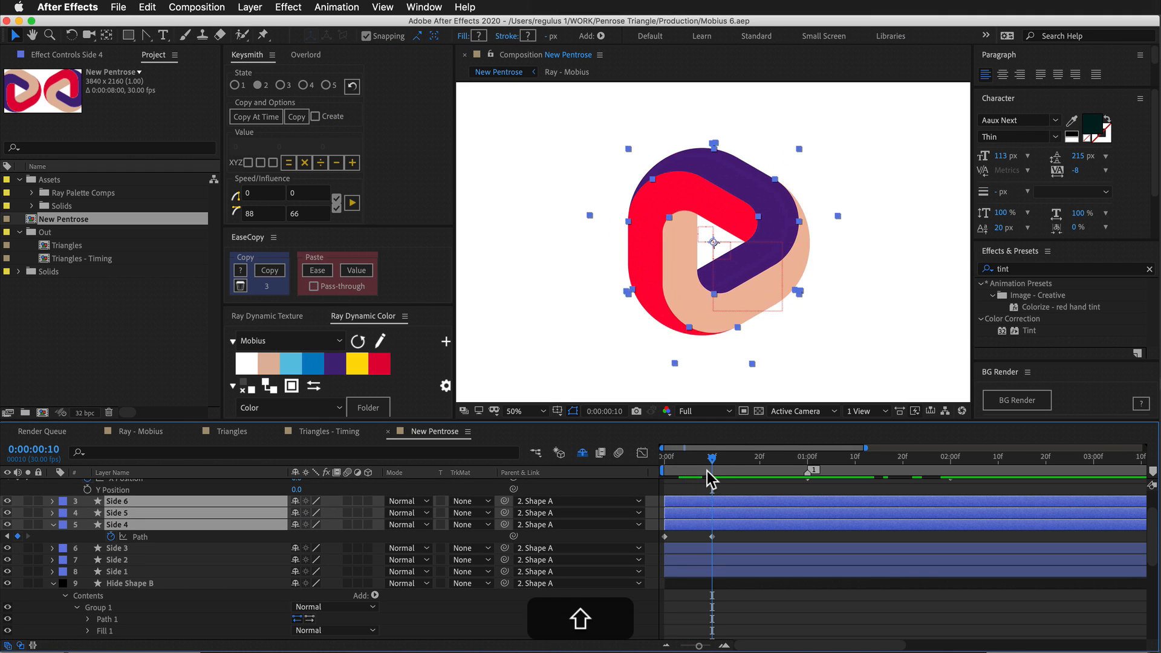
# Trim the Side 1, Side 2 and Side 3 layers so they end at 0:00:00:10.
pyautogui.click(708, 548)
pyautogui.keyDown('shift'); pyautogui.click(712, 572); pyautogui.keyUp('shift')
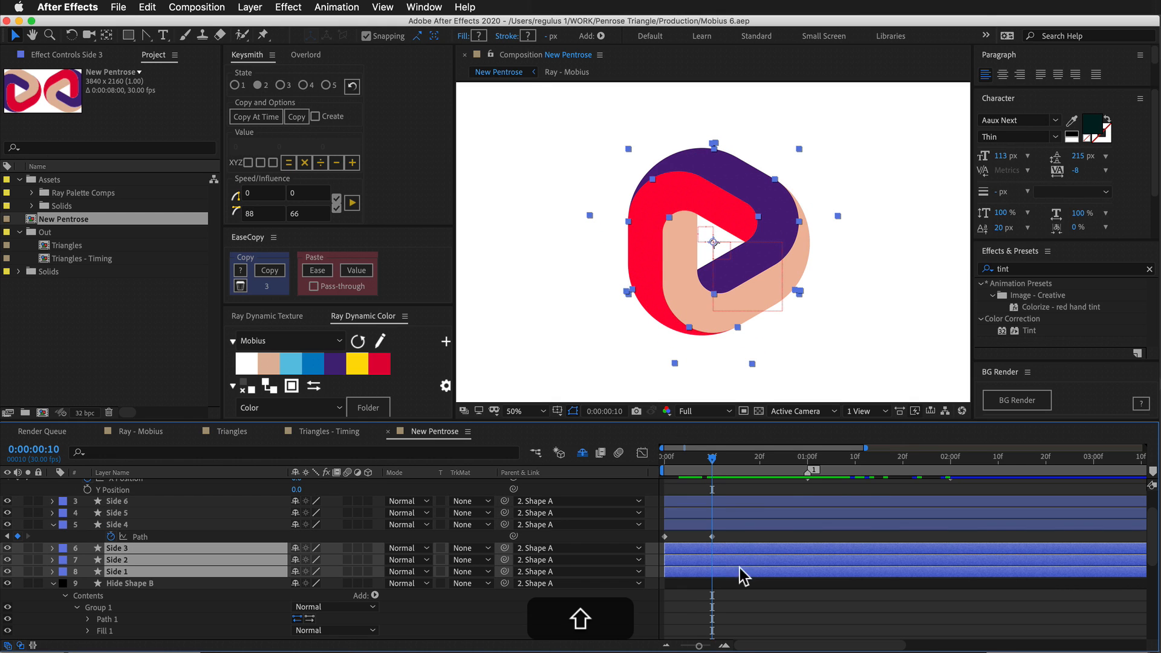
pyautogui.hotkey('alt', 'F9')
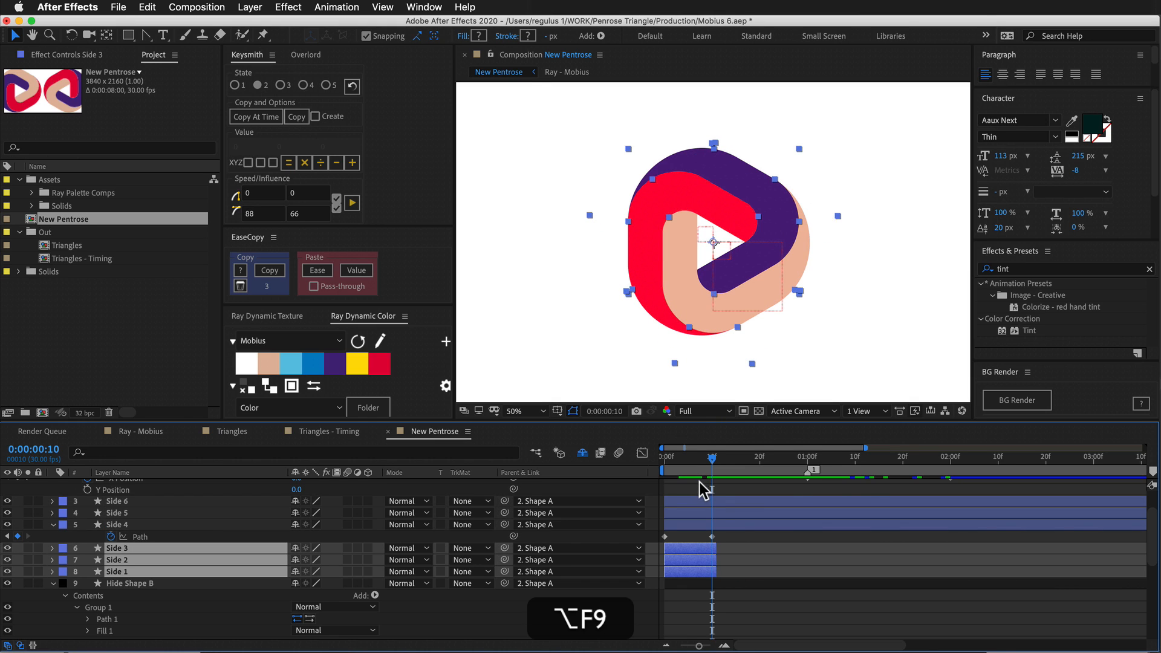
pyautogui.press('=')
pyautogui.press('=')
pyautogui.press('=')
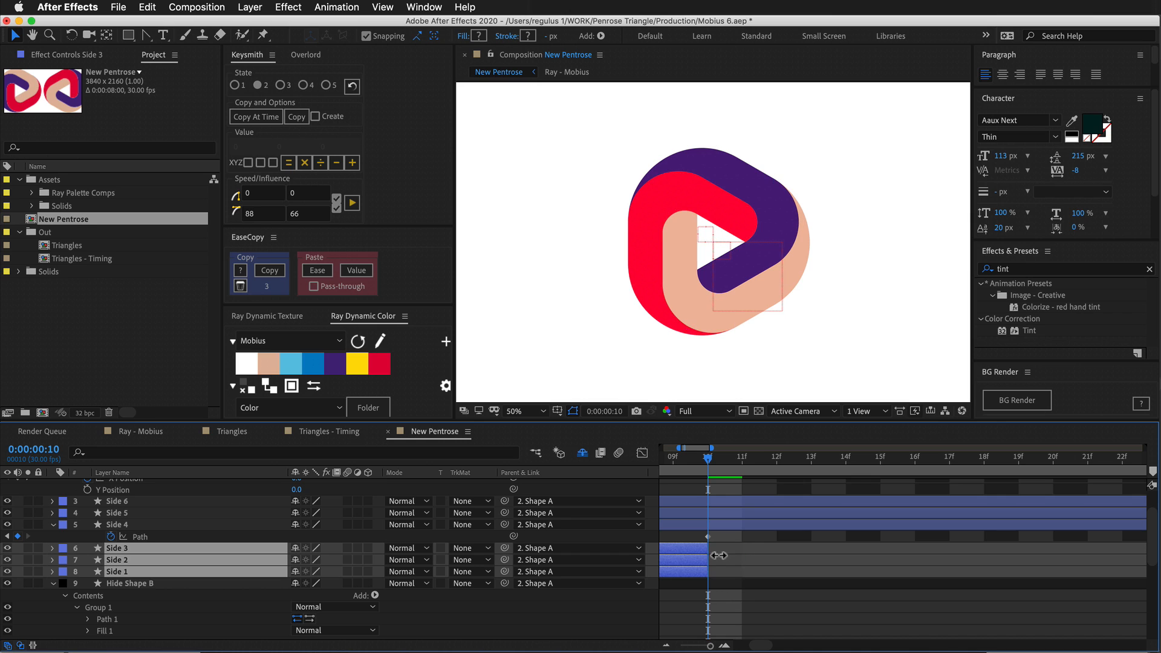
pyautogui.press('-')
pyautogui.press('-')
pyautogui.press('-')
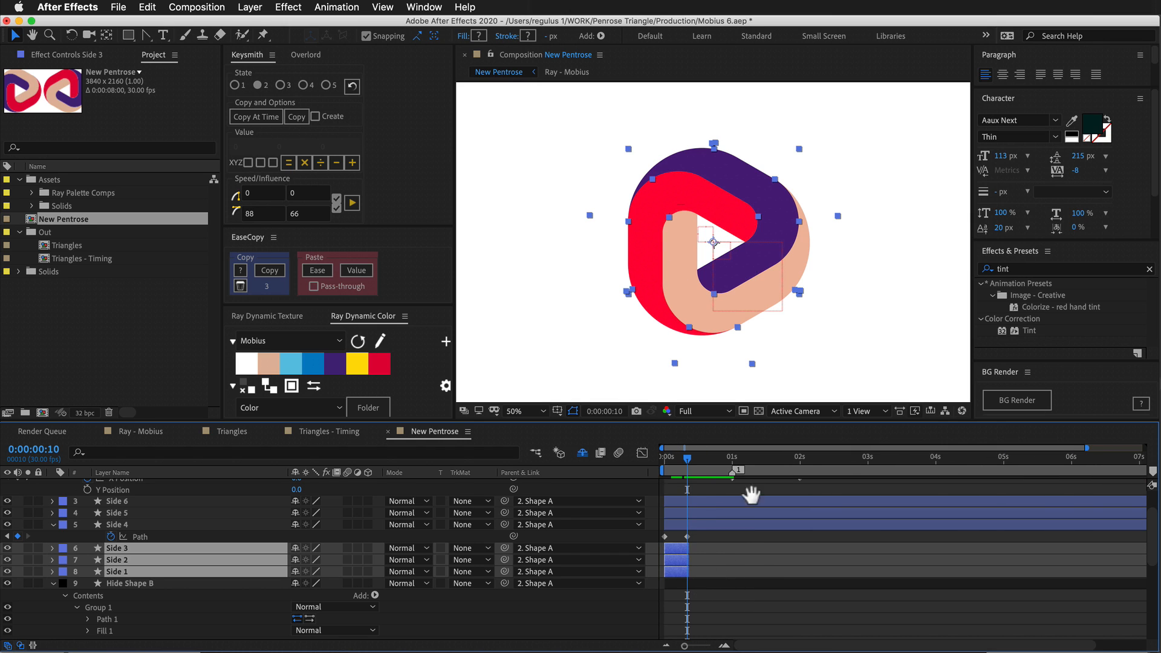
# Trim the Side 7, Side 8 and Side 9 layers so they end at 0:00:00:10, and preview from the start.
pyautogui.scroll(-10, 725, 541)
pyautogui.click(687, 608)
pyautogui.keyDown('shift'); pyautogui.click(689, 632); pyautogui.keyUp('shift')
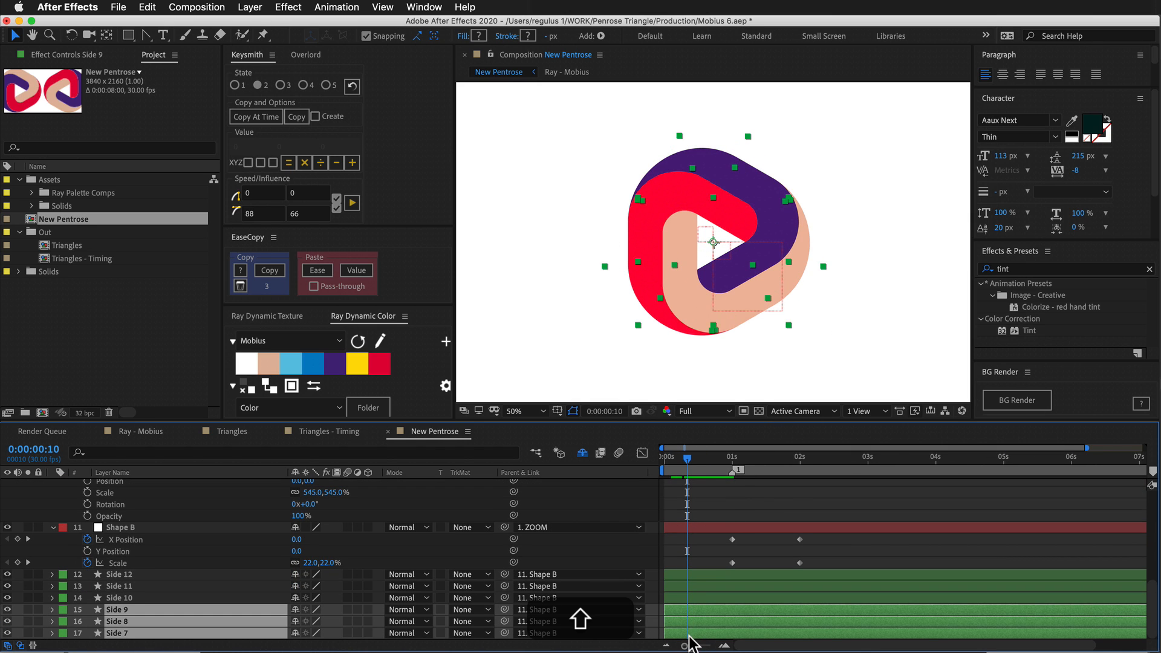
pyautogui.hotkey('alt', ']')
pyautogui.press('Home')
pyautogui.press('space')
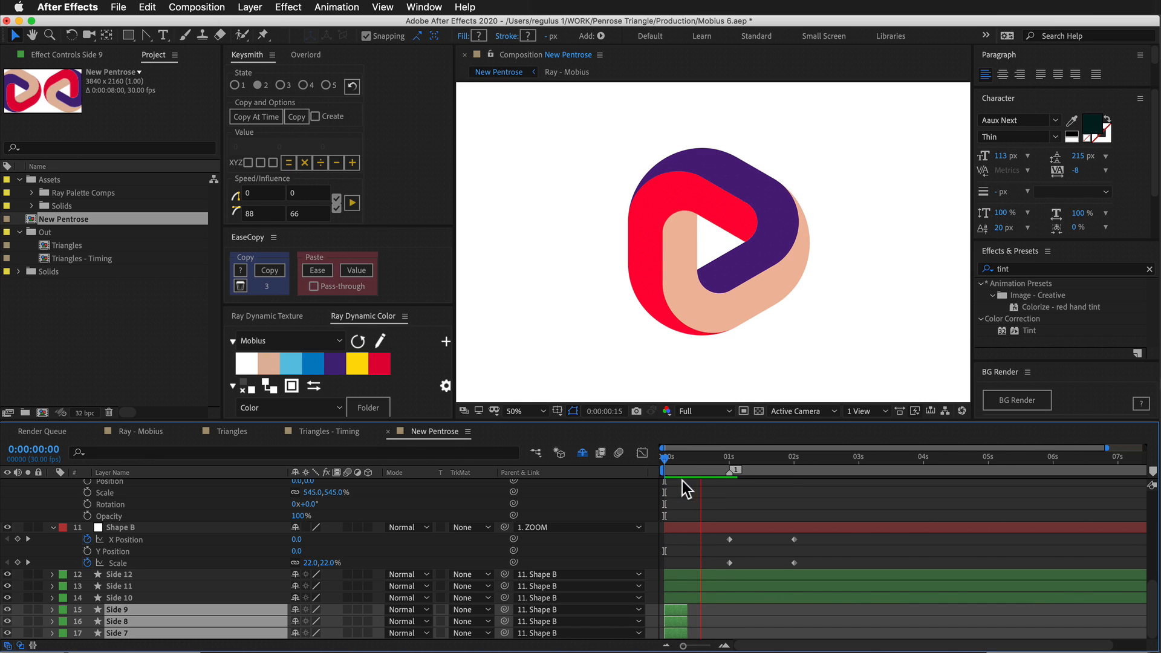
# Add composition marker 2 at 0:00:02:00, where the Shape A and Shape B keyframes end.
pyautogui.press('`')
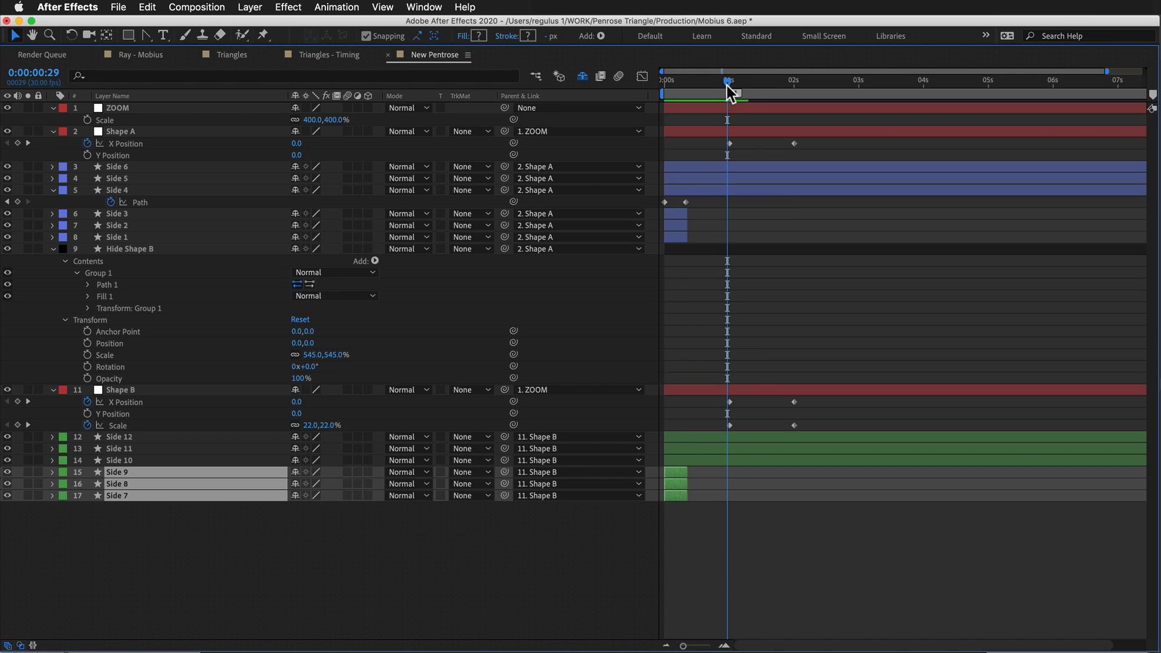
pyautogui.press('shift')
pyautogui.moveTo(732, 86); pyautogui.dragTo(794, 83)
pyautogui.hotkey('shift', '2')
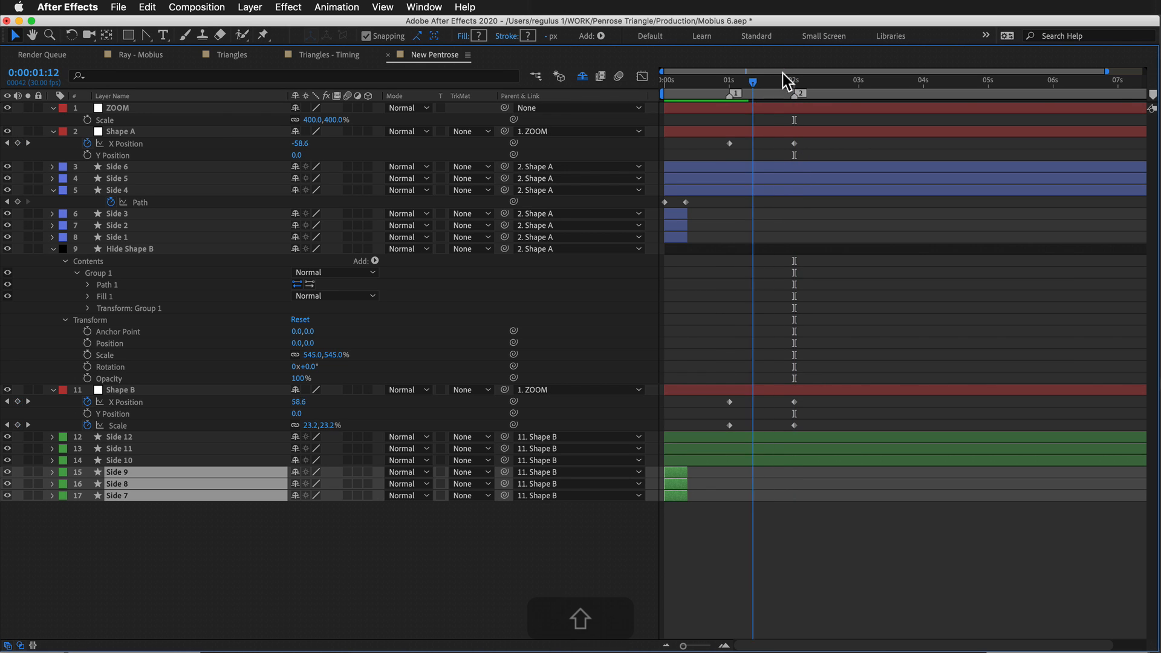
# Jump in ten-frame increments between 0:00:02:00 and 0:00:01:00 to examine how many side rotations fit in the split.
pyautogui.moveTo(796, 79); pyautogui.dragTo(777, 123)
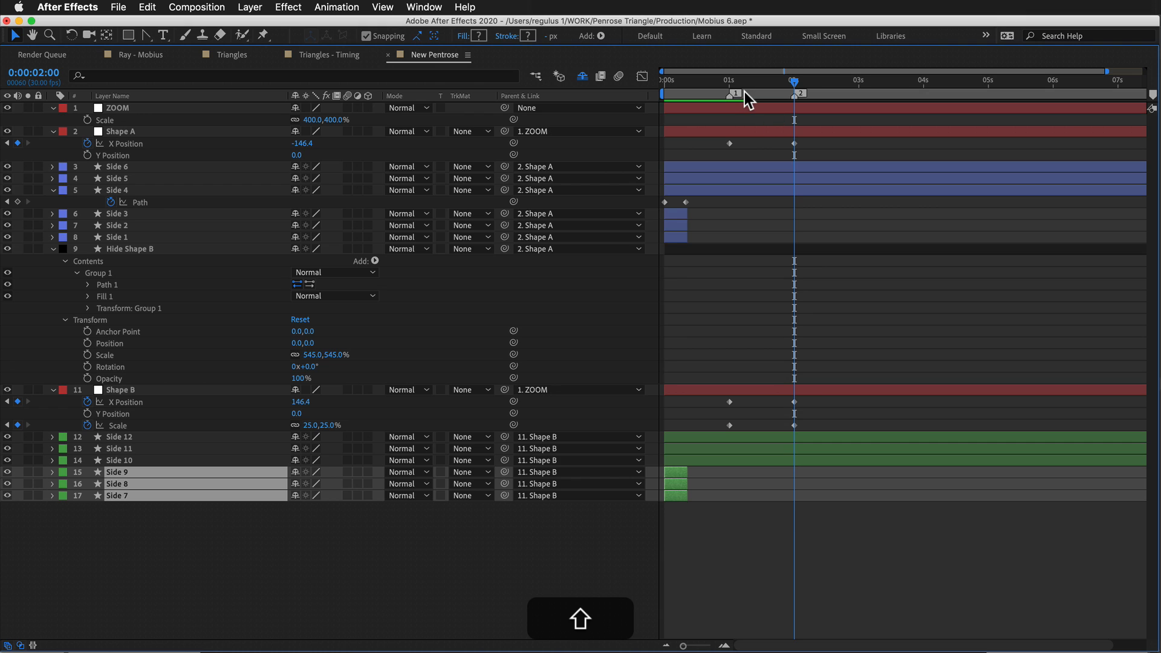
pyautogui.hotkey('shift', 'pageup')
pyautogui.hotkey('shift', 'pageup')
pyautogui.hotkey('shift', 'pageup')
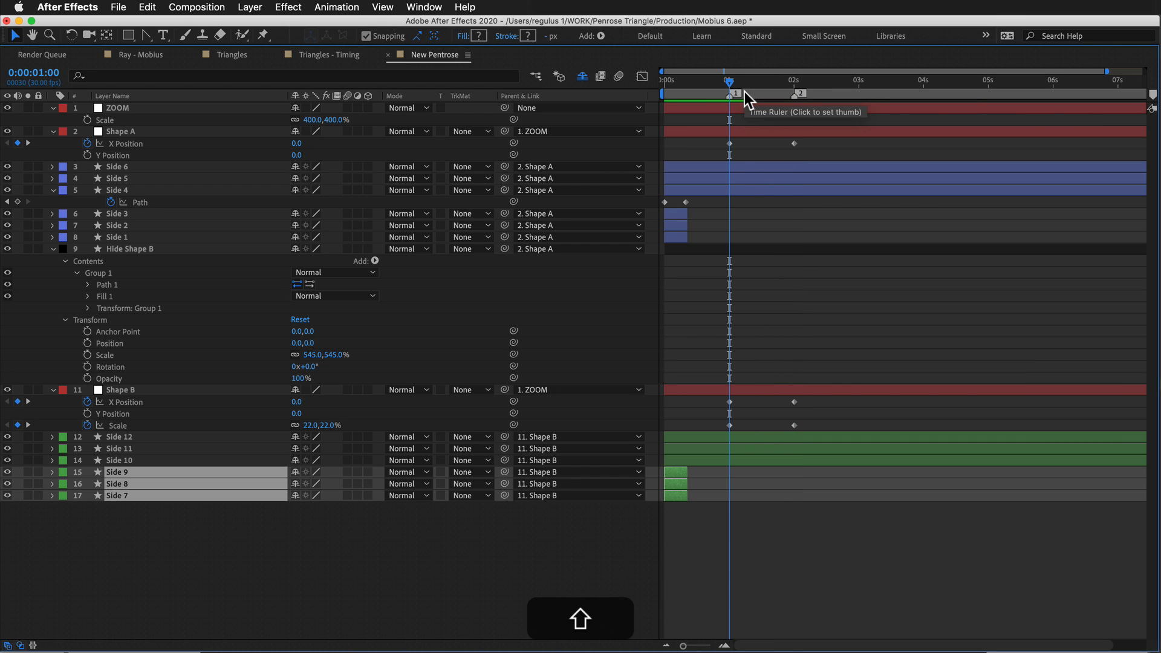
pyautogui.hotkey('shift', 'pagedown')
pyautogui.hotkey('shift', 'pagedown')
pyautogui.hotkey('shift', 'pagedown')
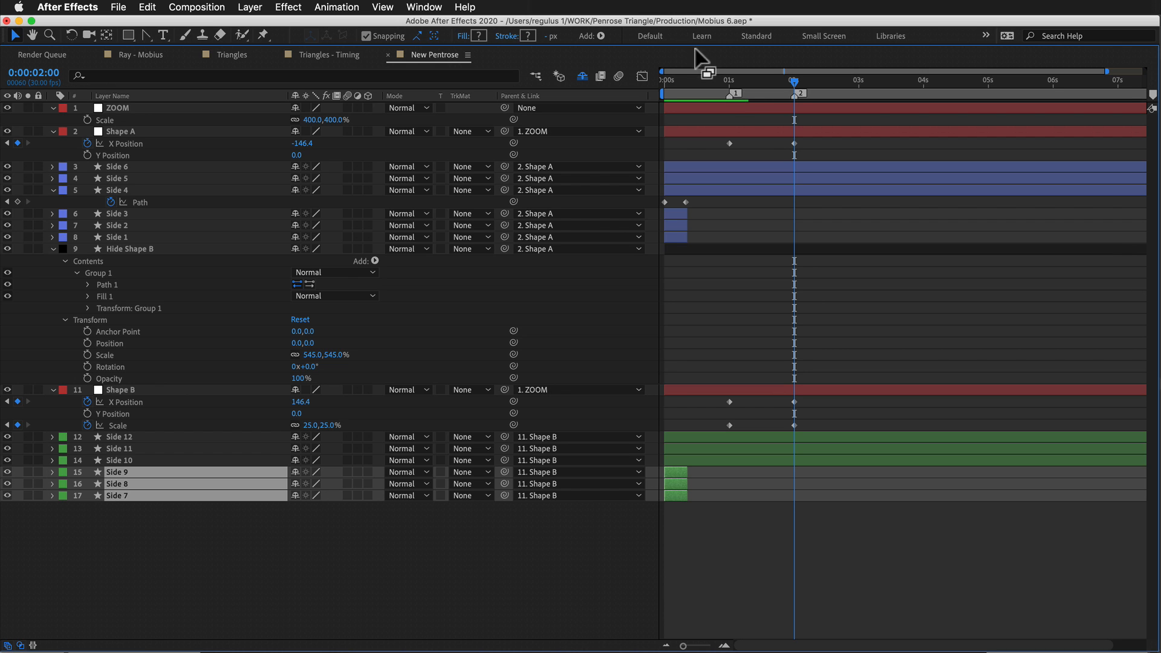
# Scrub the composition from 0:00:01:00 to 0:00:02:00 to examine the two triangles moving apart.
pyautogui.keyDown('shift'); pyautogui.click(735, 84); pyautogui.keyUp('shift')
pyautogui.press('`')
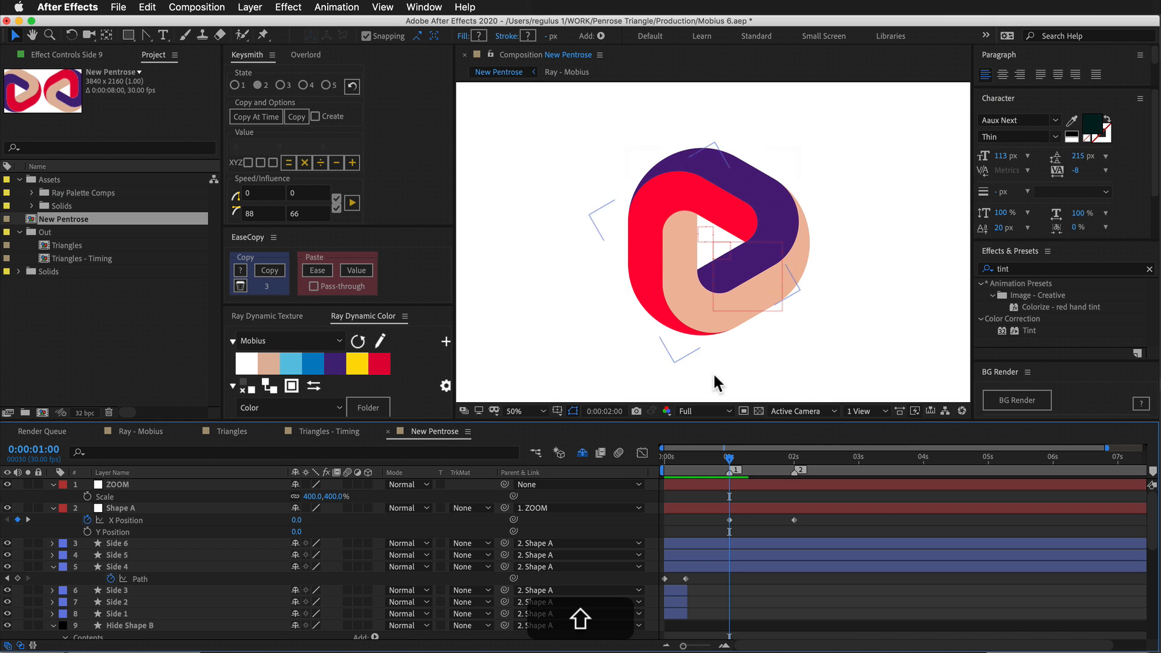
pyautogui.hscroll(1, 743, 460)
pyautogui.click(737, 458)
pyautogui.moveTo(737, 458); pyautogui.dragTo(796, 467)
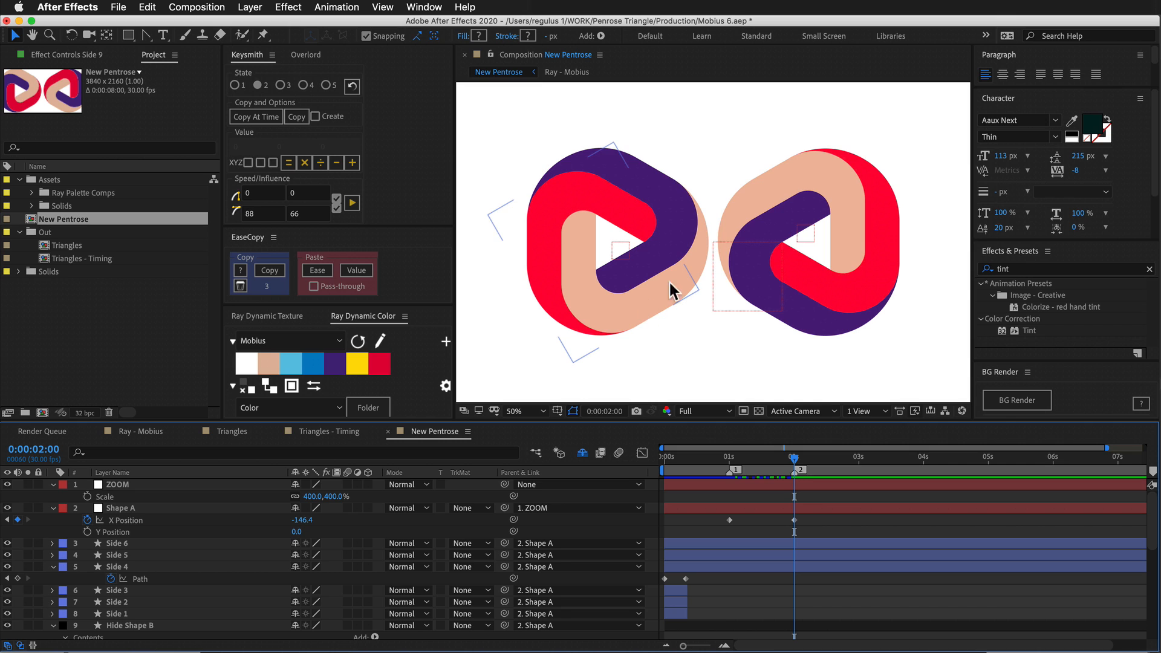
pyautogui.moveTo(776, 461)
pyautogui.mouseDown()
pyautogui.moveTo(742, 478)
pyautogui.moveTo(771, 474)
pyautogui.mouseUp()
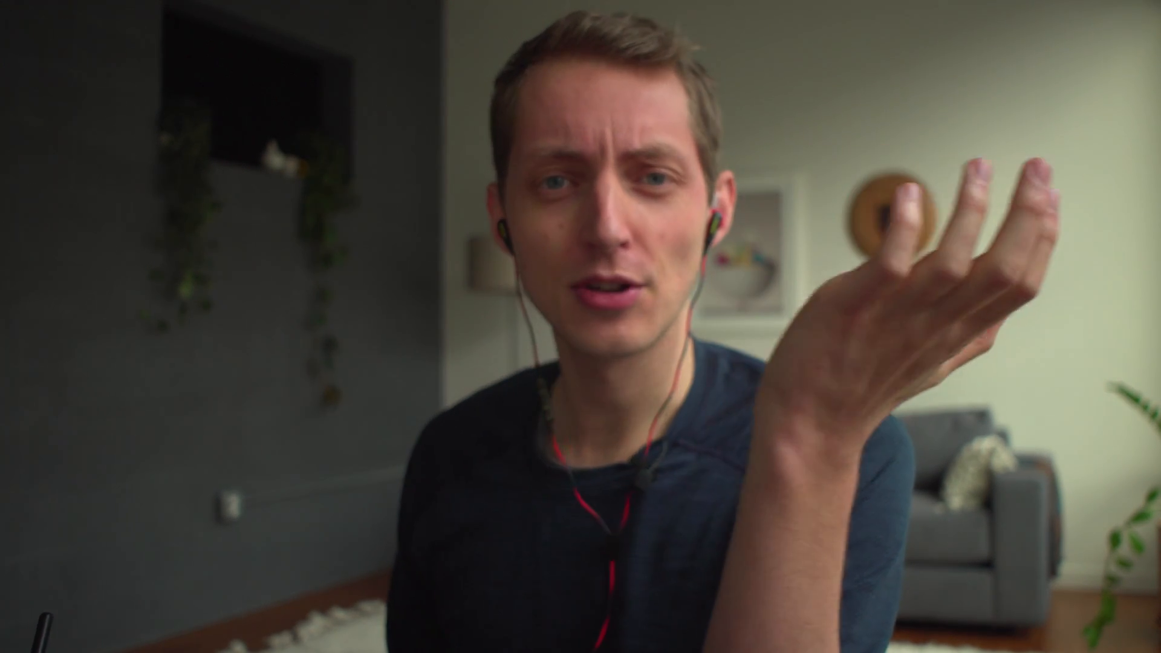
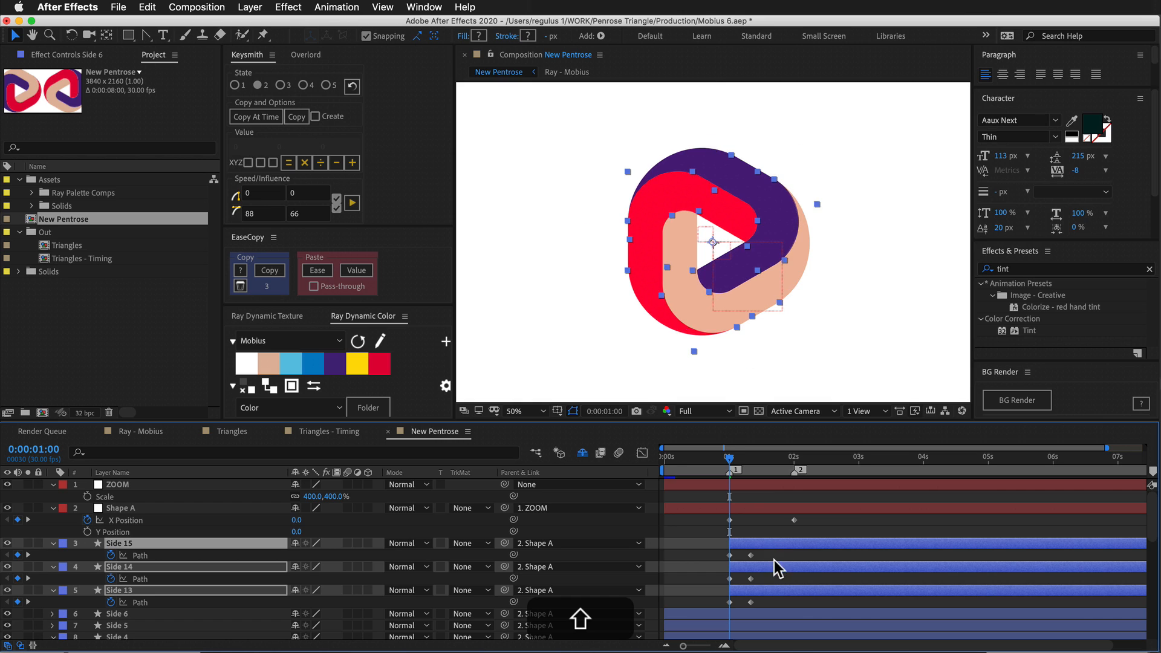
# Trim the Side 4, Side 5 and Side 6 layers so they end at 0:00:01:10.
pyautogui.press('=')
pyautogui.press('=')
pyautogui.scroll(-3, 767, 523)
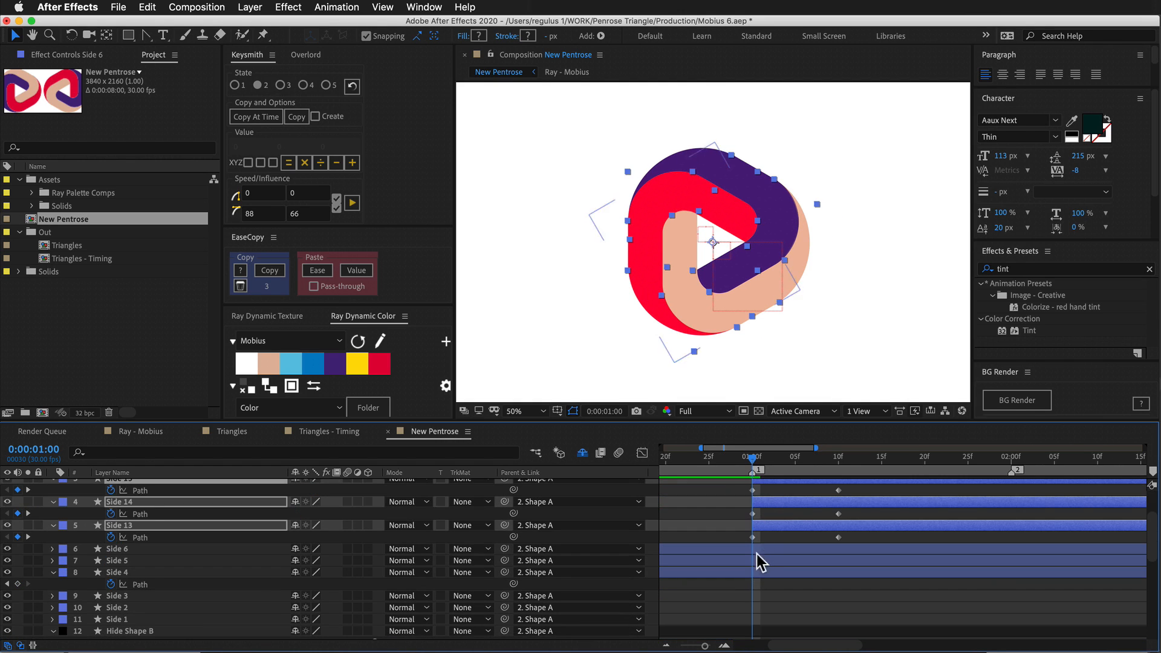
pyautogui.click(759, 549)
pyautogui.keyDown('shift'); pyautogui.click(762, 572); pyautogui.keyUp('shift')
pyautogui.moveTo(797, 462); pyautogui.dragTo(833, 466)
pyautogui.hotkey('alt', ']')
pyautogui.scroll(2, 796, 529)
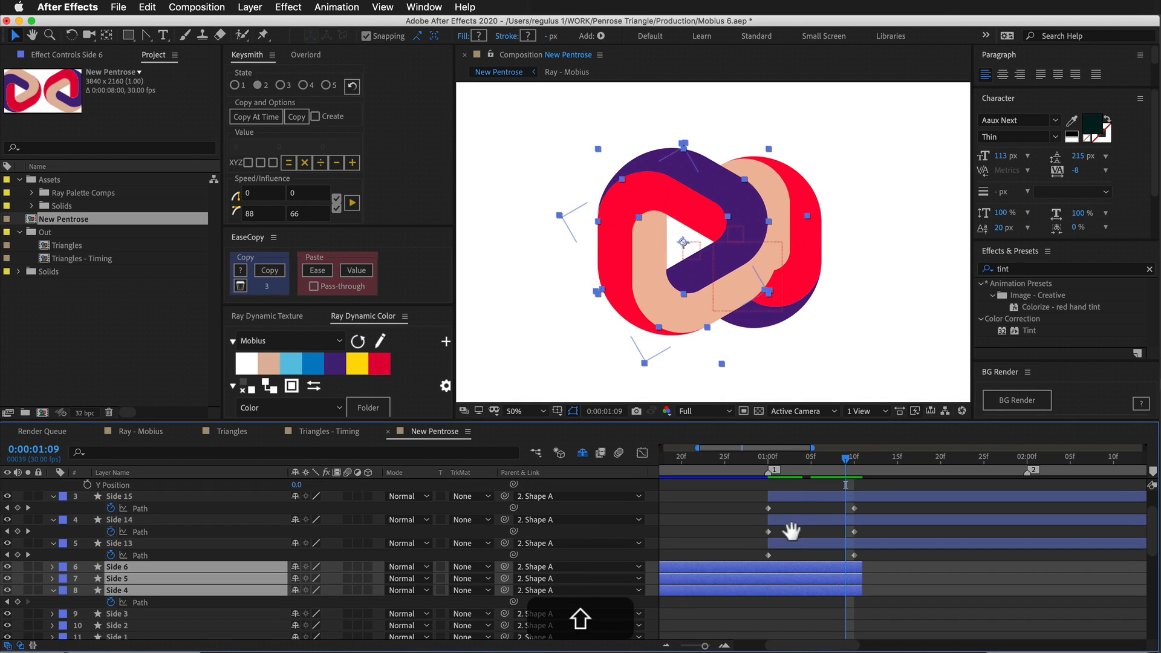
# Filter the Side 13 to Side 15 layers to their color properties and recolor Side 13's fill with the Mobius palette's purple.
pyautogui.click(792, 497)
pyautogui.keyDown('shift'); pyautogui.click(799, 544); pyautogui.keyUp('shift')
pyautogui.press('super+f')
pyautogui.write('color')
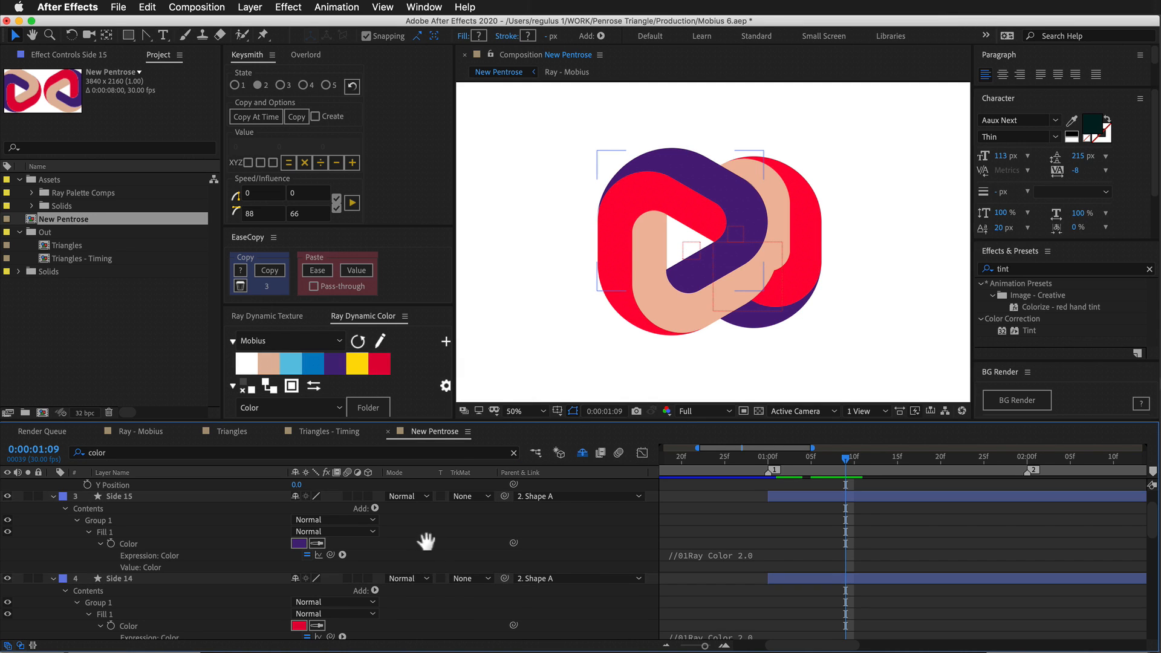
pyautogui.scroll(-4, 402, 550)
pyautogui.click(158, 593)
pyautogui.moveTo(879, 459)
pyautogui.mouseDown()
pyautogui.moveTo(837, 477)
pyautogui.moveTo(871, 463)
pyautogui.moveTo(860, 468)
pyautogui.mouseUp()
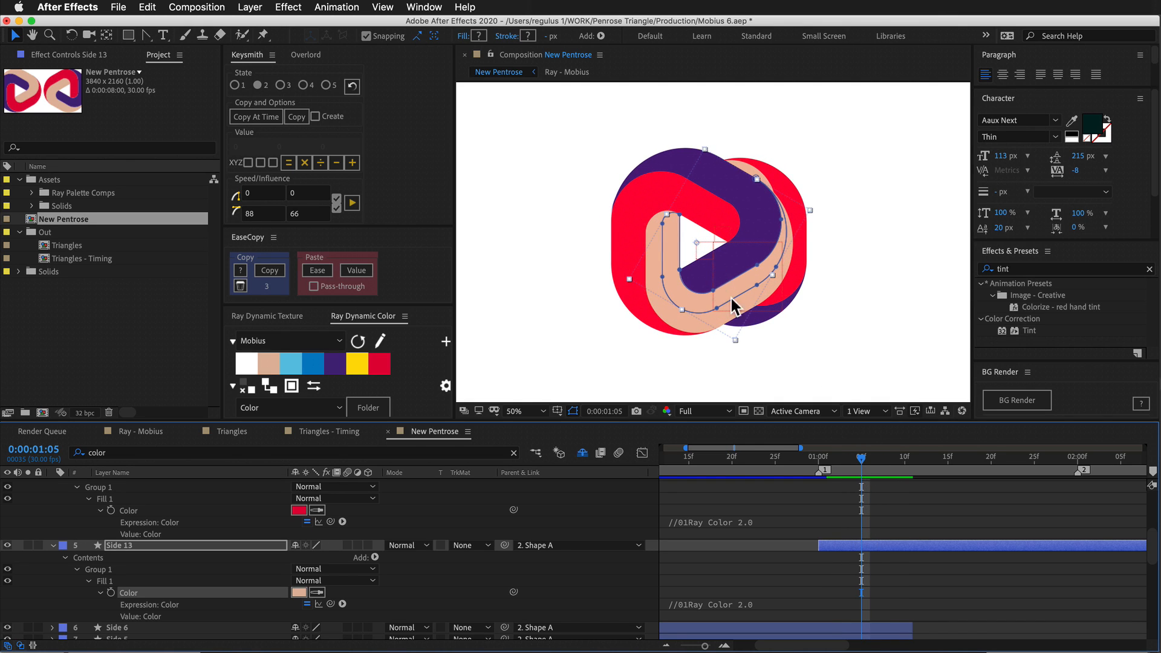
pyautogui.click(333, 365)
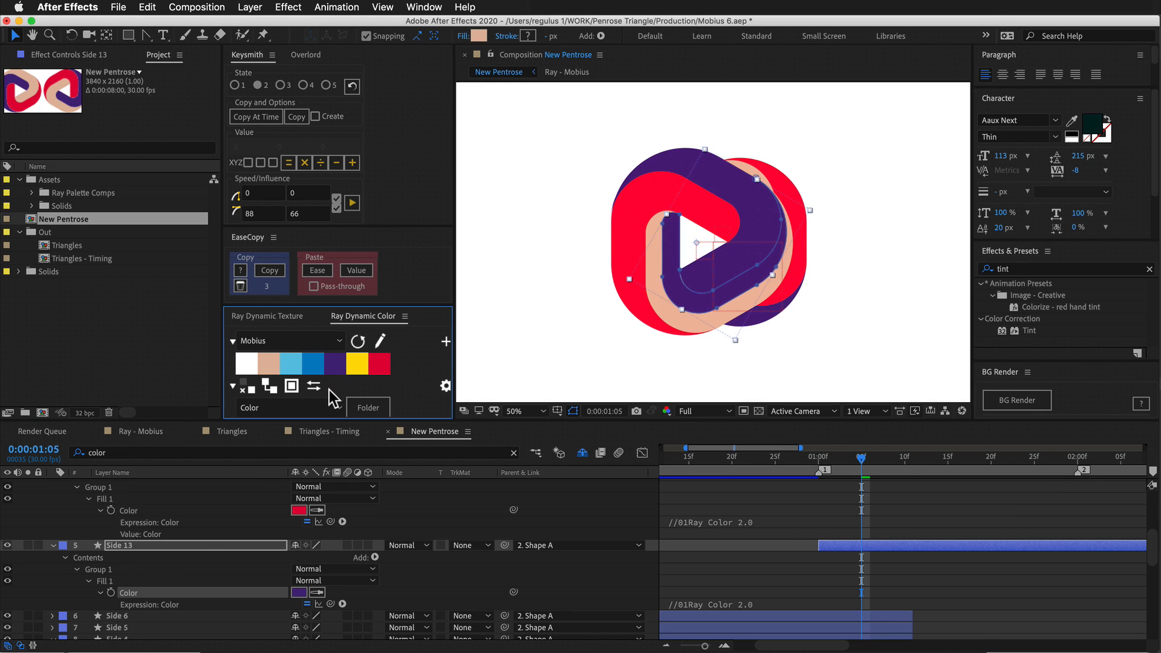
# Recolor the Side 14 layer's fill with the Mobius palette's peach.
pyautogui.scroll(6, 147, 512)
pyautogui.click(146, 535)
pyautogui.moveTo(877, 460)
pyautogui.mouseDown()
pyautogui.moveTo(853, 461)
pyautogui.moveTo(882, 461)
pyautogui.mouseUp()
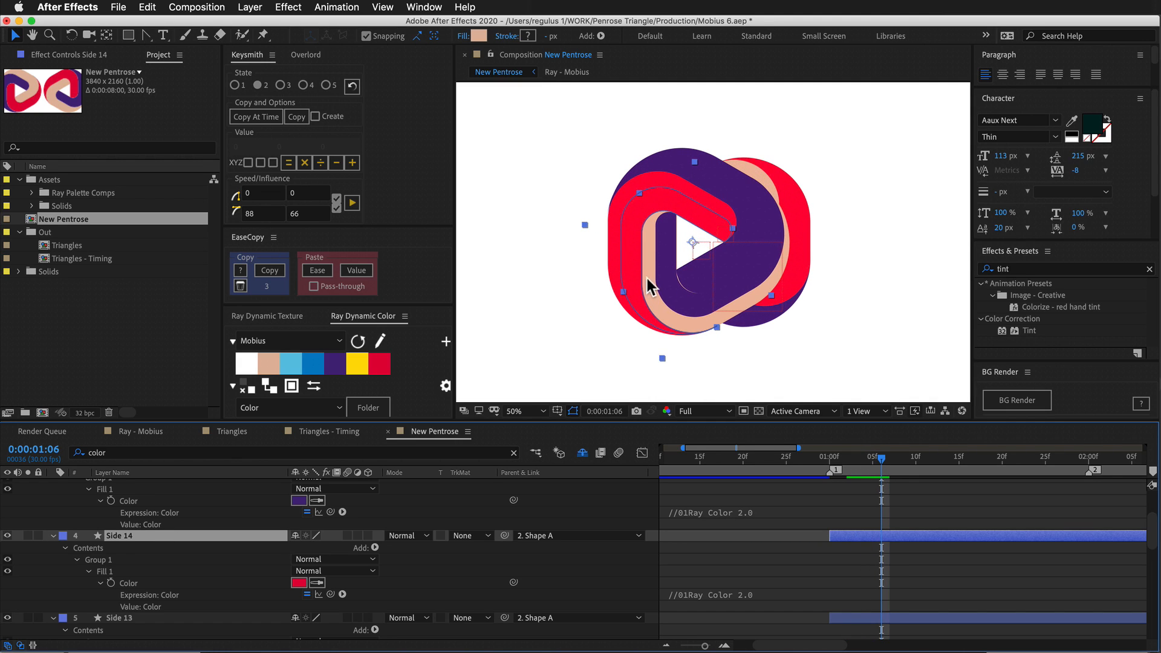
pyautogui.moveTo(897, 458); pyautogui.dragTo(865, 466)
pyautogui.click(268, 364)
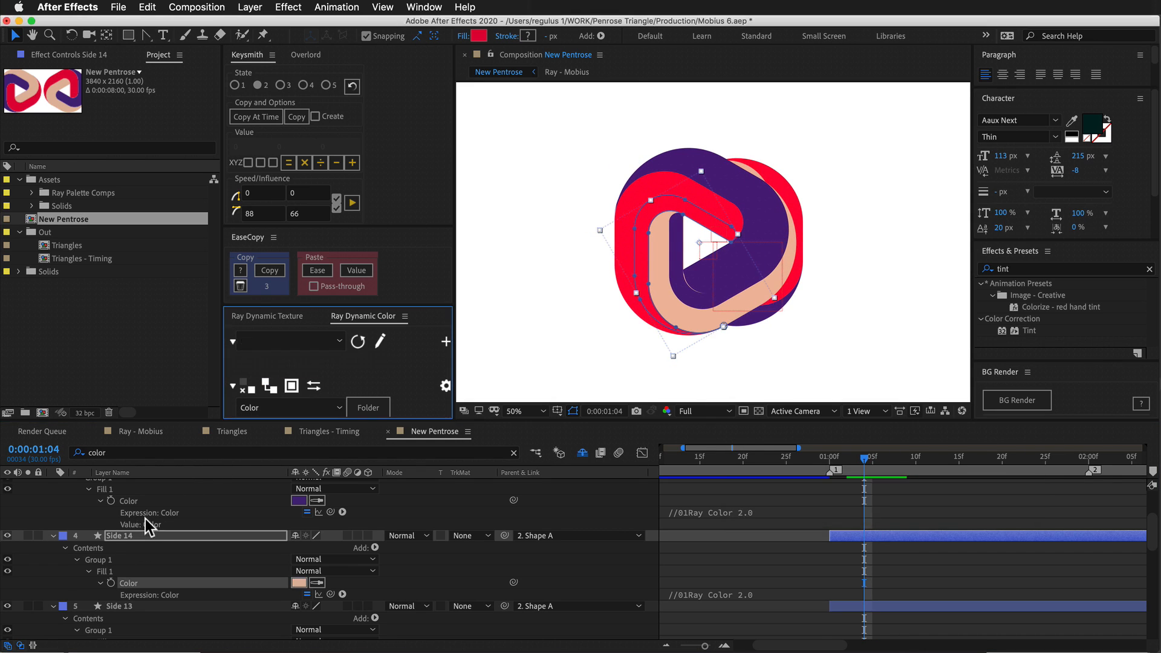
# Recolor the Side 15 layer's fill with the Mobius palette's red and scrub through the animation around 0:00:01:00.
pyautogui.scroll(2, 124, 523)
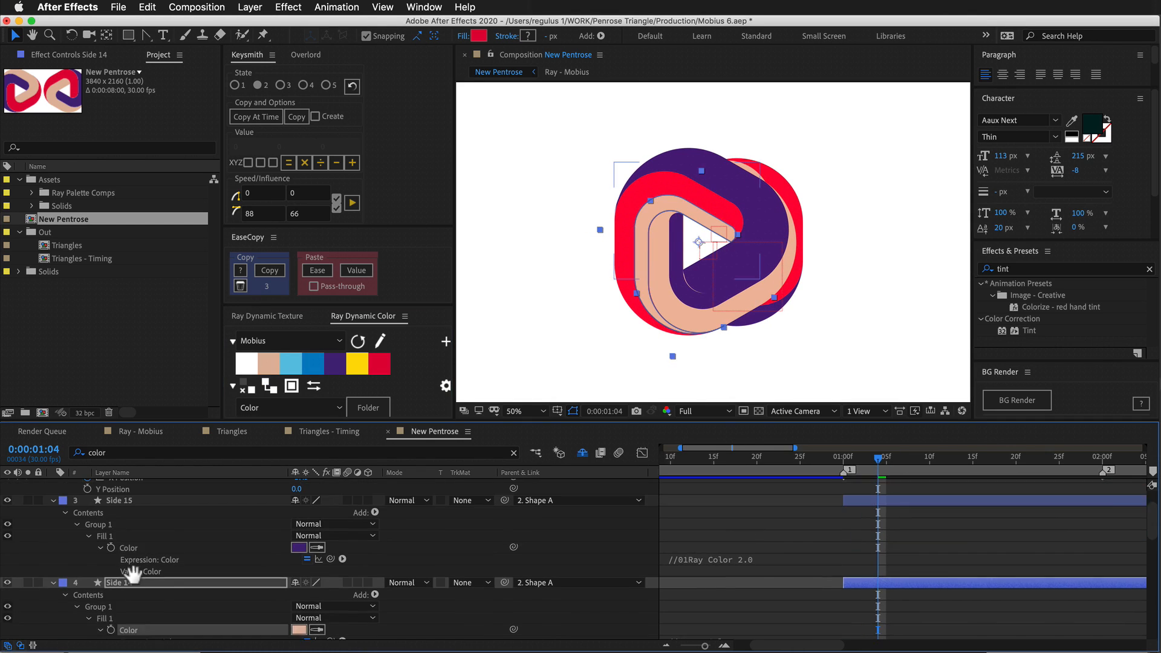
pyautogui.click(129, 514)
pyautogui.moveTo(873, 465); pyautogui.dragTo(869, 463)
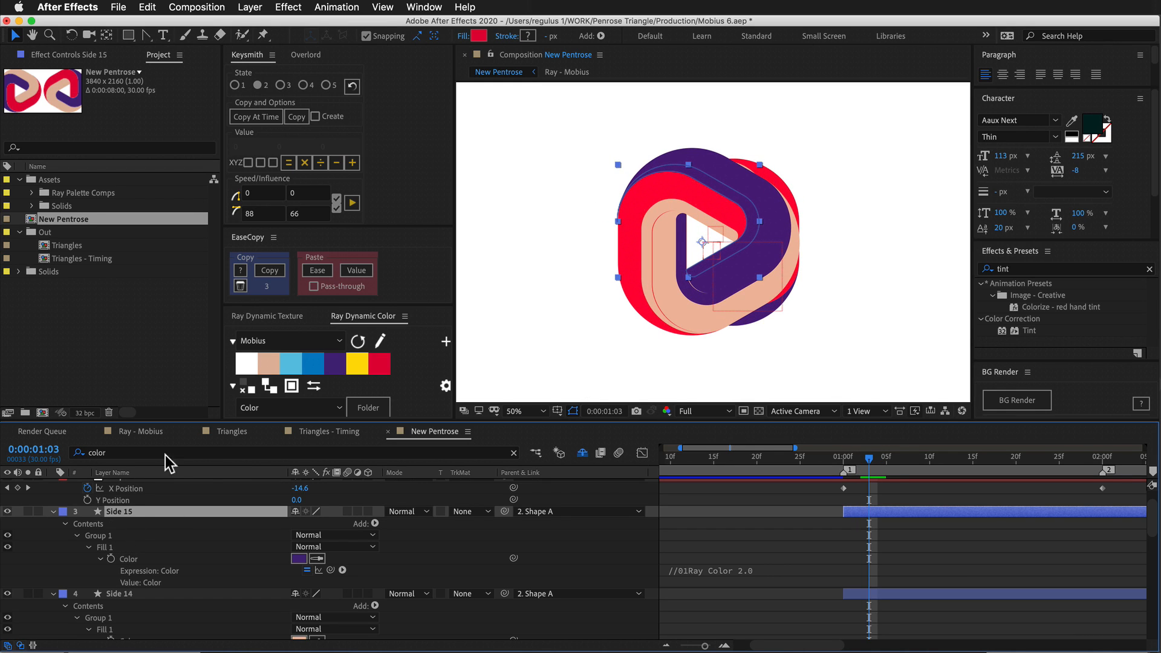
pyautogui.click(382, 370)
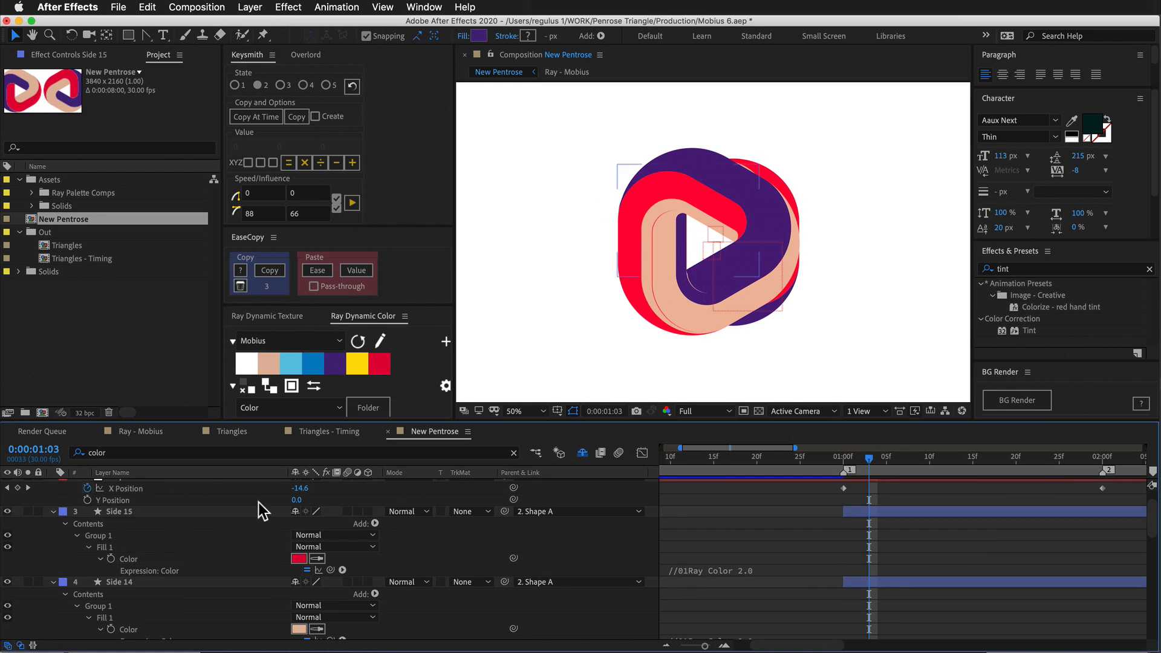
pyautogui.moveTo(888, 459); pyautogui.dragTo(763, 484)
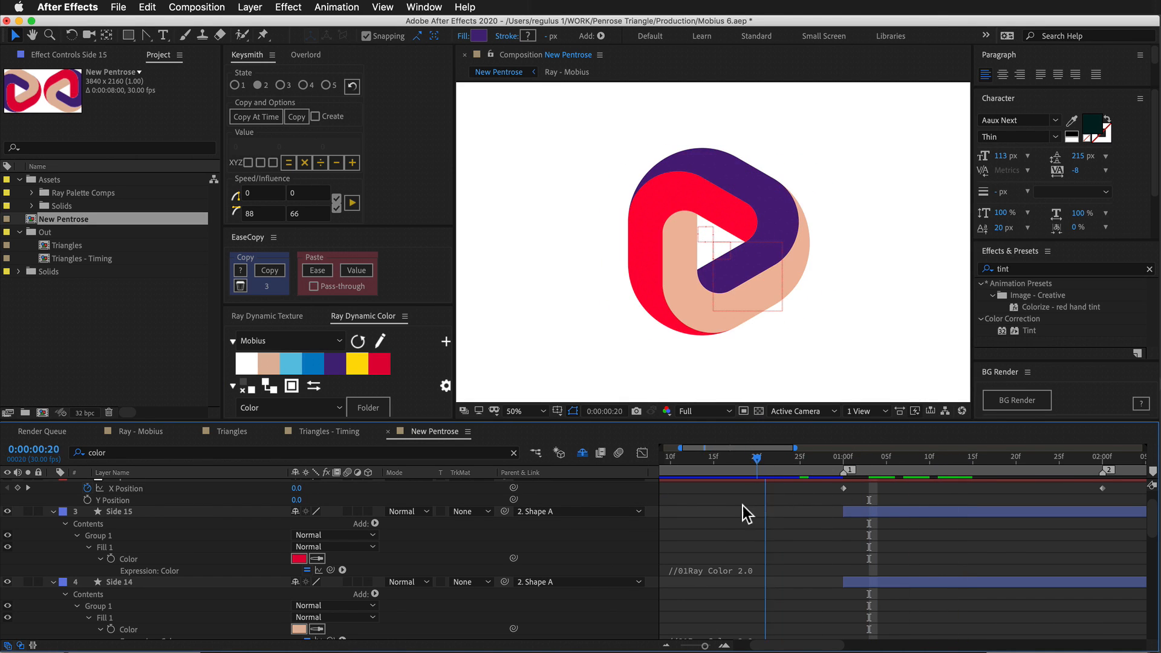
pyautogui.moveTo(690, 512); pyautogui.dragTo(747, 471)
pyautogui.moveTo(673, 466); pyautogui.dragTo(975, 455)
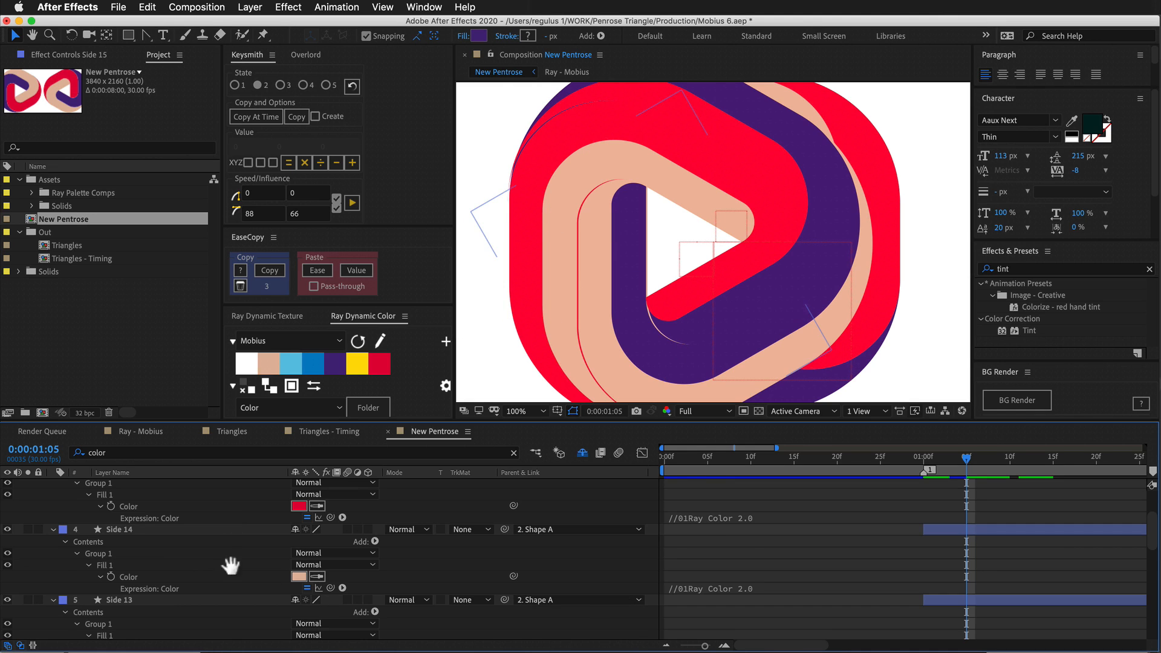
# Set the Position of the Side 13, Side 14 and Side 15 layers to 0.0, 0.0.
pyautogui.scroll(-3, 182, 557)
pyautogui.click(140, 528)
pyautogui.scroll(5, 141, 544)
pyautogui.keyDown('shift'); pyautogui.click(130, 527); pyautogui.keyUp('shift')
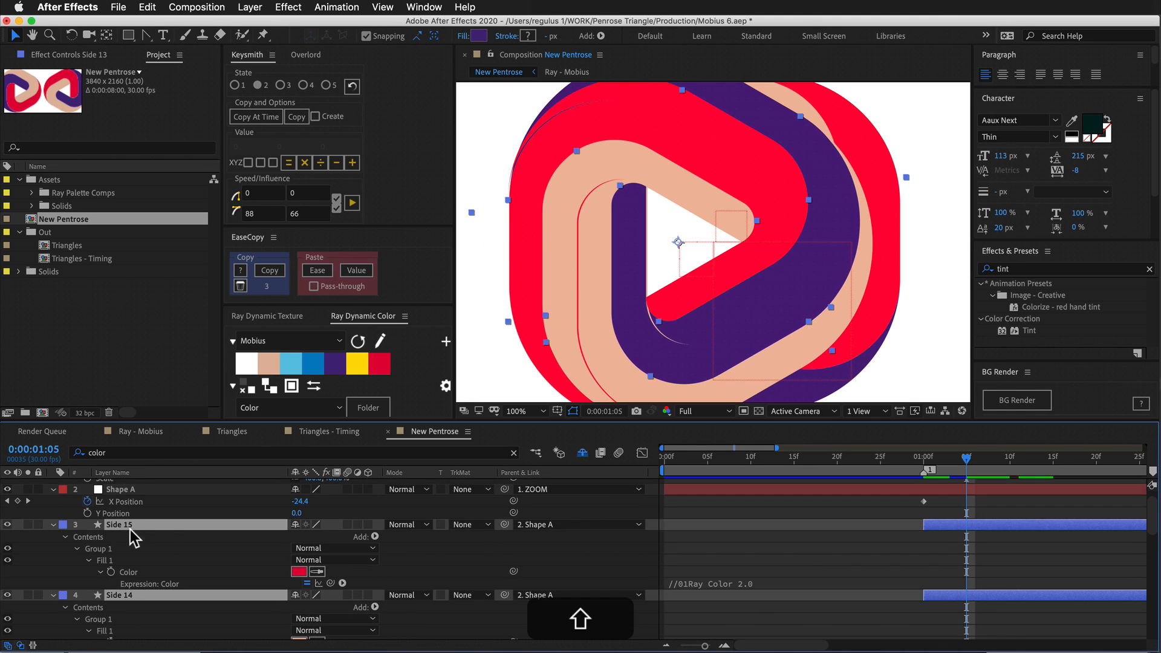
pyautogui.press('p')
pyautogui.click(299, 502)
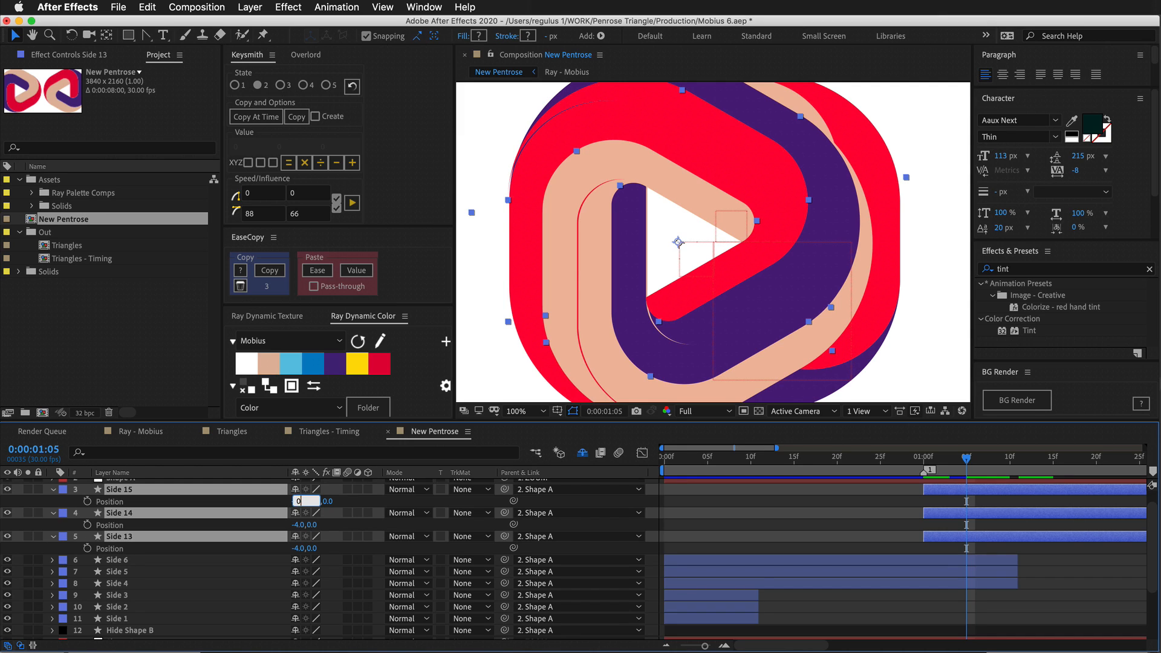
pyautogui.press('Return')
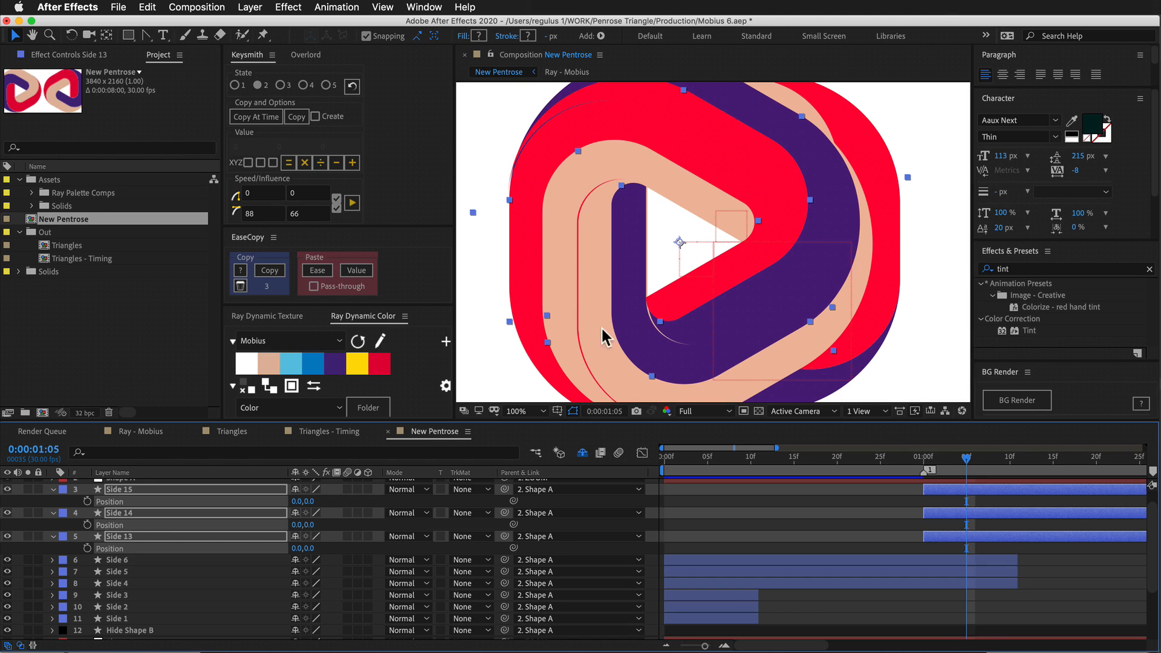
pyautogui.click(326, 502)
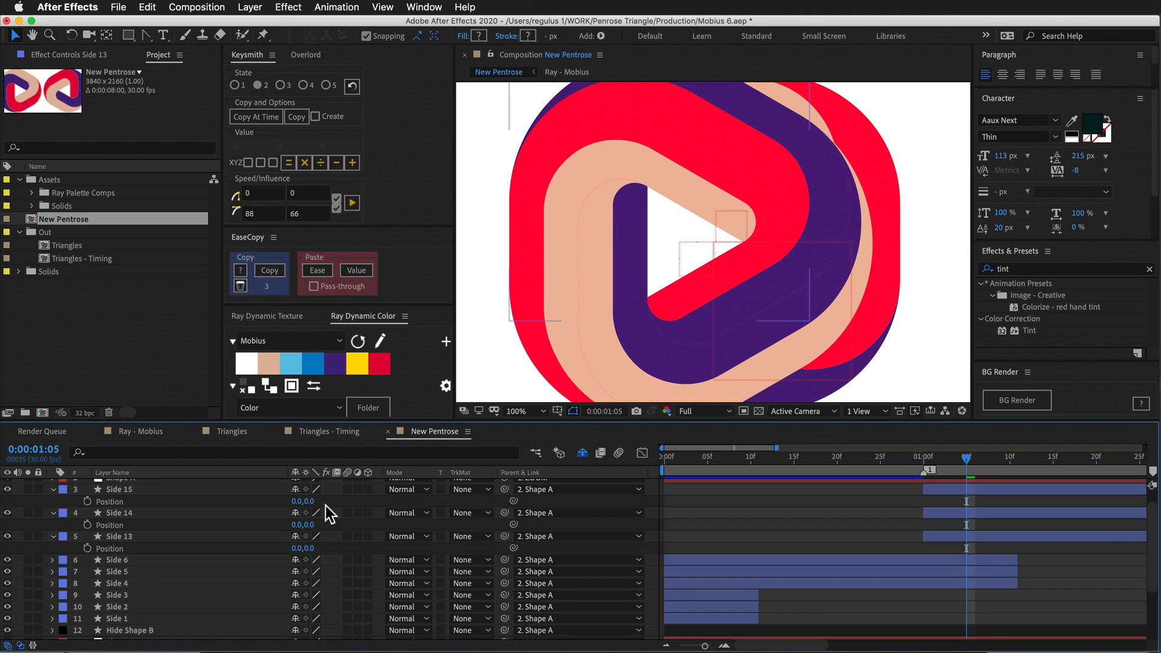
pyautogui.press('super+minus')
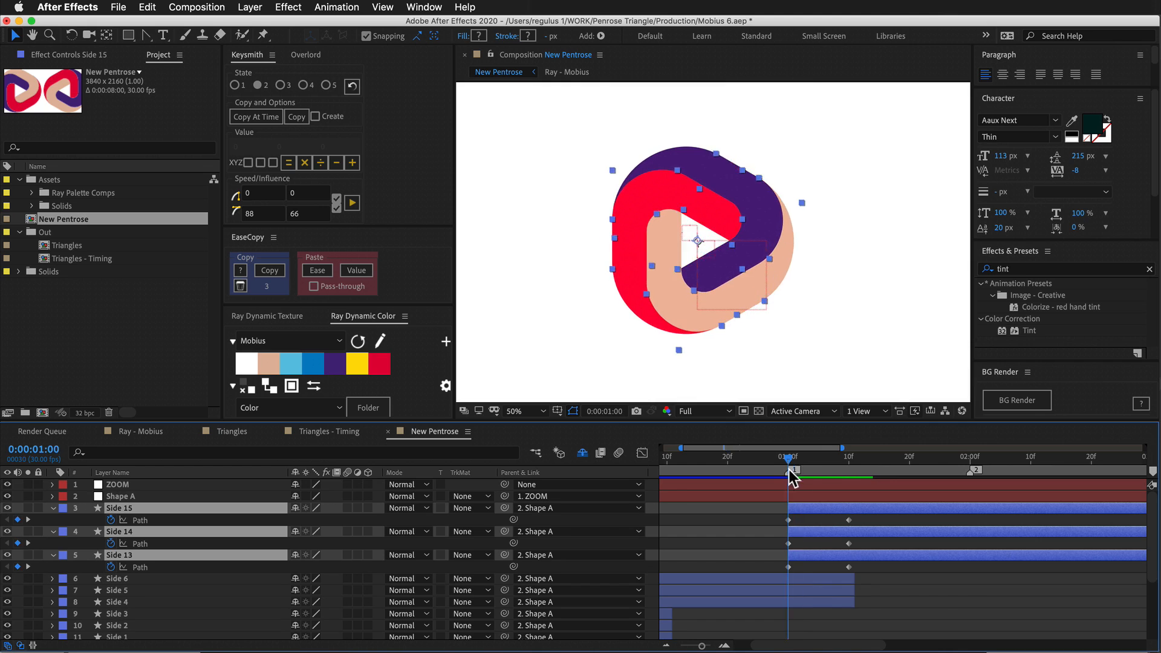
# Reveal the keyframes of Shape A and Shape B and preview the split after 0:00:01:00 to examine its motion.
pyautogui.moveTo(791, 469); pyautogui.dragTo(839, 521)
pyautogui.click(812, 497)
pyautogui.moveTo(939, 620); pyautogui.dragTo(886, 518)
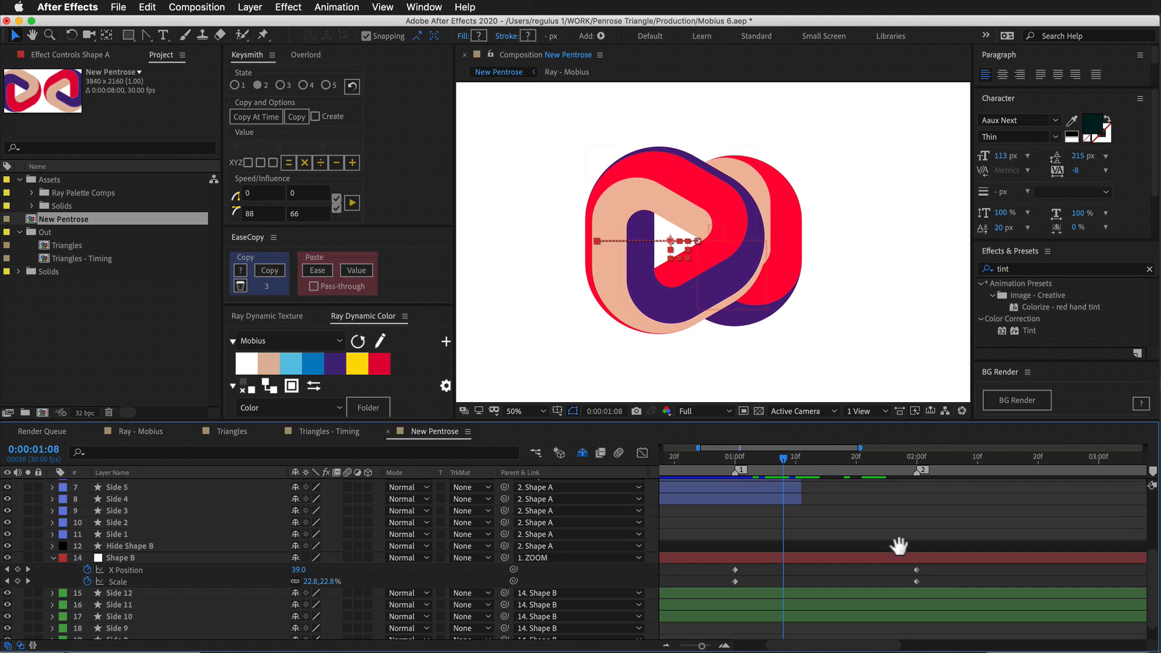
pyautogui.moveTo(921, 571)
pyautogui.mouseDown()
pyautogui.moveTo(913, 583)
pyautogui.moveTo(801, 597)
pyautogui.moveTo(925, 568)
pyautogui.mouseUp()
pyautogui.moveTo(872, 574); pyautogui.dragTo(881, 652)
pyautogui.moveTo(926, 488); pyautogui.dragTo(796, 510)
pyautogui.moveTo(798, 467)
pyautogui.mouseDown()
pyautogui.moveTo(754, 472)
pyautogui.moveTo(745, 489)
pyautogui.moveTo(760, 465)
pyautogui.moveTo(806, 470)
pyautogui.moveTo(775, 481)
pyautogui.moveTo(751, 467)
pyautogui.moveTo(807, 469)
pyautogui.moveTo(793, 478)
pyautogui.mouseUp()
pyautogui.press('space')
pyautogui.press('super+z')
# Duplicate Side 13 to Side 15, shift the copies ten frames later, and trim the originals to end at 0:00:01:20.
pyautogui.moveTo(829, 520); pyautogui.dragTo(812, 550)
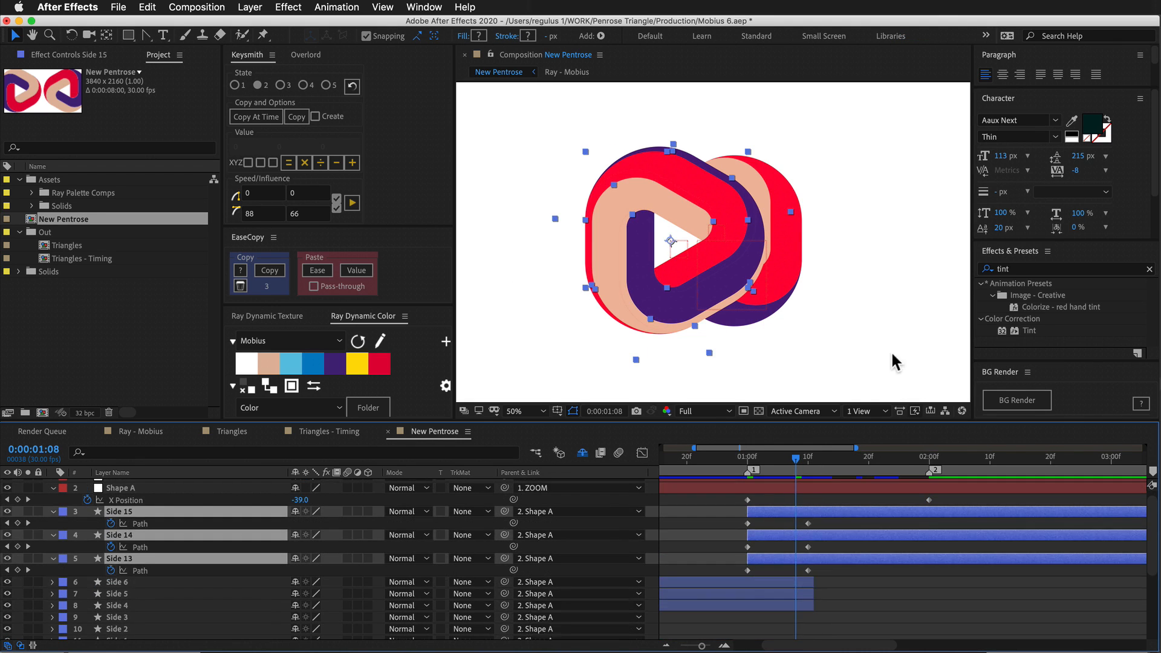
pyautogui.press('super+d')
pyautogui.hotkey('alt', 'shift', 'pagedown')
pyautogui.moveTo(796, 458); pyautogui.dragTo(866, 472)
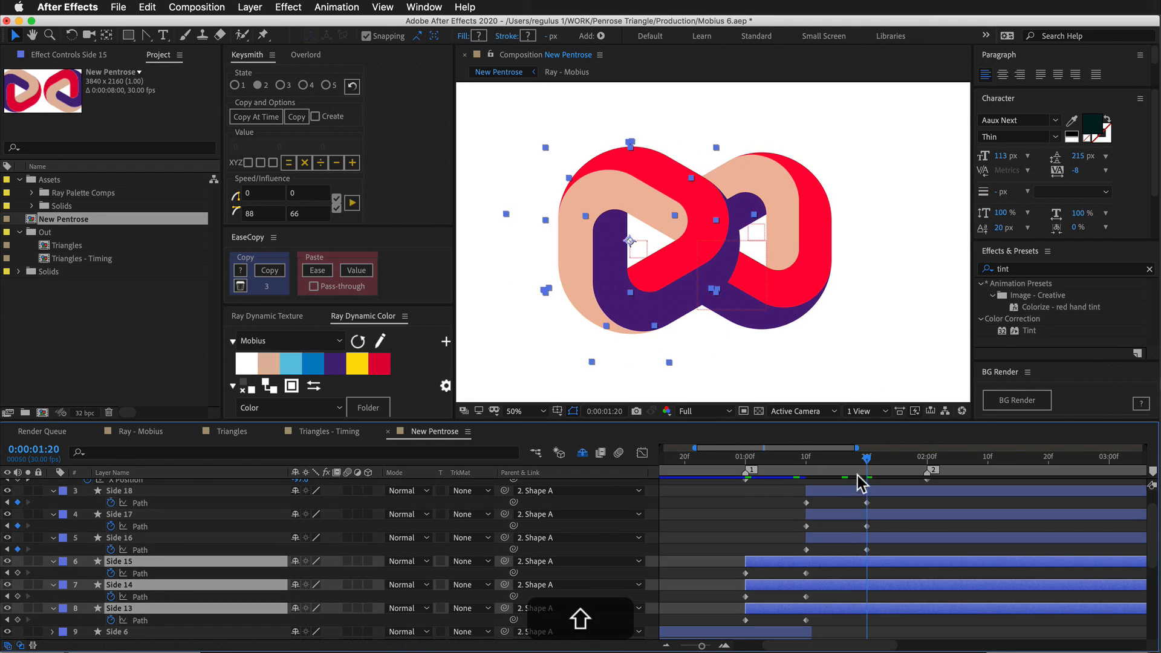
pyautogui.hotkey('alt', ']')
# Add 120° to the Rotation of each of the Side 16, Side 17 and Side 18 layers.
pyautogui.press('r')
pyautogui.click(313, 503)
pyautogui.click(313, 526)
pyautogui.write('+120')
pyautogui.click(312, 550)
pyautogui.write('+120')
# Duplicate Side 16 to Side 18, shift the copies ten frames later, and add 120° to each copy's Rotation.
pyautogui.press('super+d')
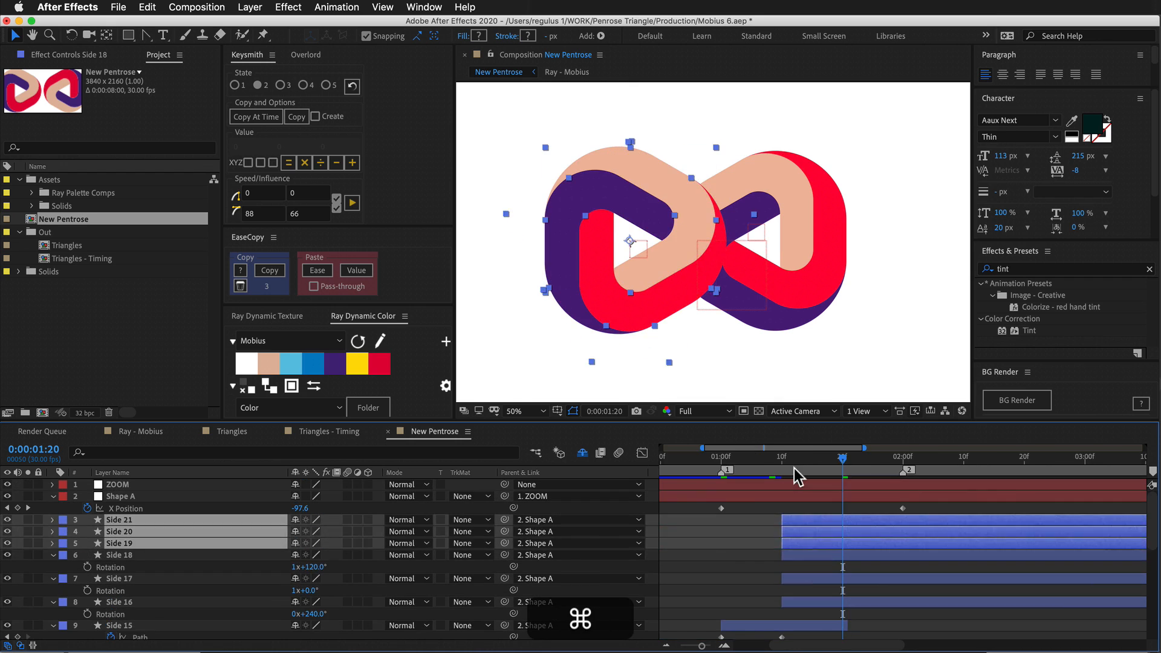
pyautogui.hotkey('alt', 'shift', 'pagedown')
pyautogui.press('r')
pyautogui.click(313, 531)
pyautogui.write('+120')
pyautogui.click(312, 555)
pyautogui.write('+120')
pyautogui.press('Return')
pyautogui.click(312, 579)
pyautogui.write('+120')
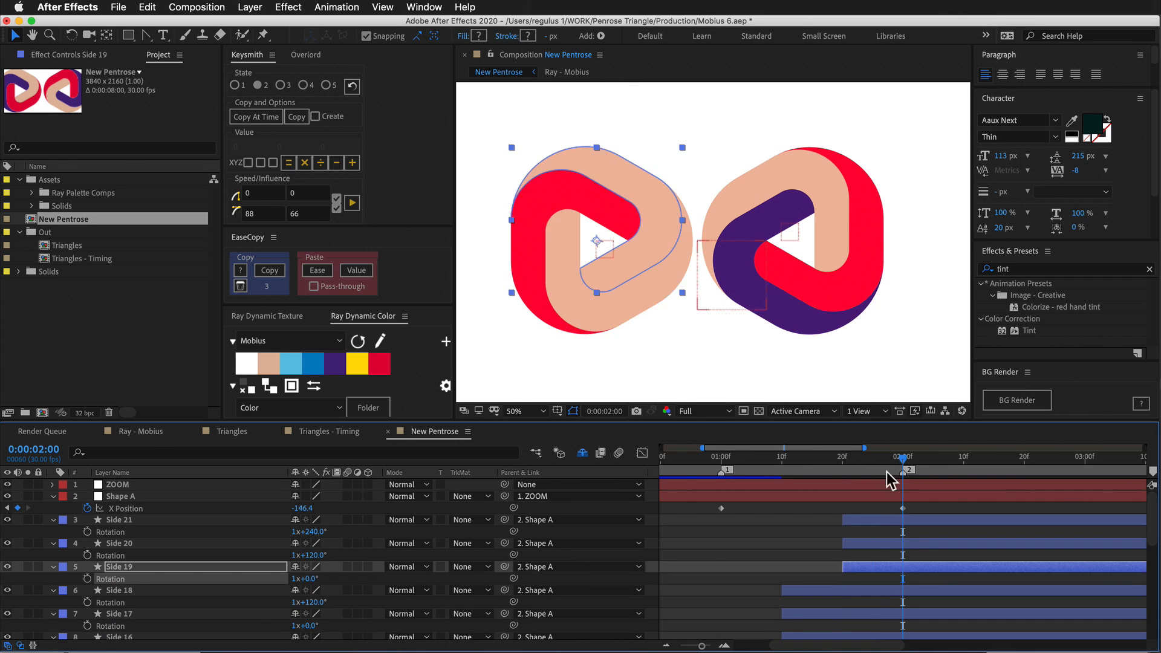
# Trim the Side 16, Side 17 and Side 18 layers so they end at 0:00:02:00.
pyautogui.moveTo(763, 484); pyautogui.dragTo(897, 553)
pyautogui.hotkey('alt', ']')
pyautogui.moveTo(913, 458); pyautogui.dragTo(760, 459)
# Duplicate Side 10 to Side 12, shift the copies thirty frames later, and trim the originals to end at 0:00:01:10.
pyautogui.moveTo(817, 610); pyautogui.dragTo(850, 571)
pyautogui.press('super+d')
pyautogui.hotkey('alt', 'shift', 'pagedown')
pyautogui.hotkey('alt', 'shift', 'pagedown')
pyautogui.hotkey('alt', 'shift', 'pagedown')
pyautogui.press('u')
pyautogui.moveTo(812, 458)
pyautogui.mouseDown()
pyautogui.moveTo(848, 459)
pyautogui.moveTo(793, 459)
pyautogui.mouseUp()
pyautogui.hotkey('alt', ']')
pyautogui.press('super+d')
# Add 120° to the Rotation of each of the Side 22, Side 23 and Side 24 layers.
pyautogui.keyDown('shift'); pyautogui.click(833, 551); pyautogui.keyUp('shift')
pyautogui.press('r')
pyautogui.click(308, 516)
pyautogui.write('+120')
pyautogui.click(308, 539)
pyautogui.write('+120')
pyautogui.click(308, 563)
pyautogui.write('+120')
pyautogui.press('Delete')
# Duplicate Side 22 to Side 24, shift the copies ten frames later, and add 120° to the copies' Rotation.
pyautogui.moveTo(791, 599); pyautogui.dragTo(756, 536)
pyautogui.press('super+d')
pyautogui.hotkey('alt', 'shift', 'pagedown')
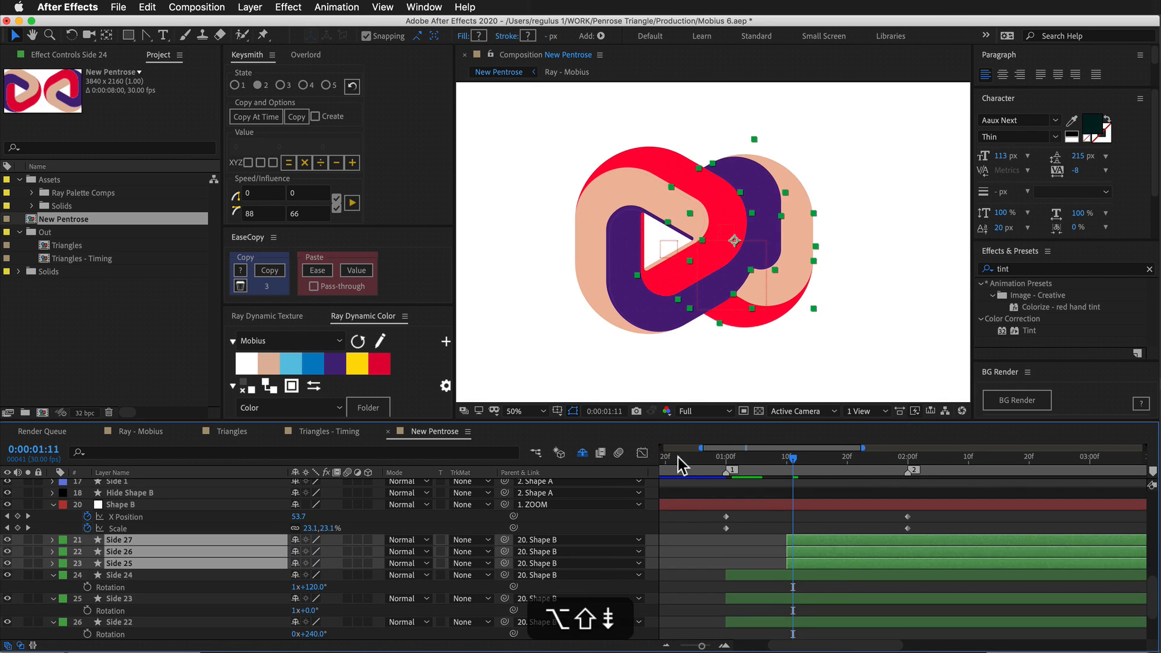
pyautogui.press('r')
pyautogui.click(308, 551)
pyautogui.write('+120+120')
pyautogui.click(313, 599)
pyautogui.write('+120')
pyautogui.keyDown('shift'); pyautogui.click(754, 564); pyautogui.keyUp('shift')
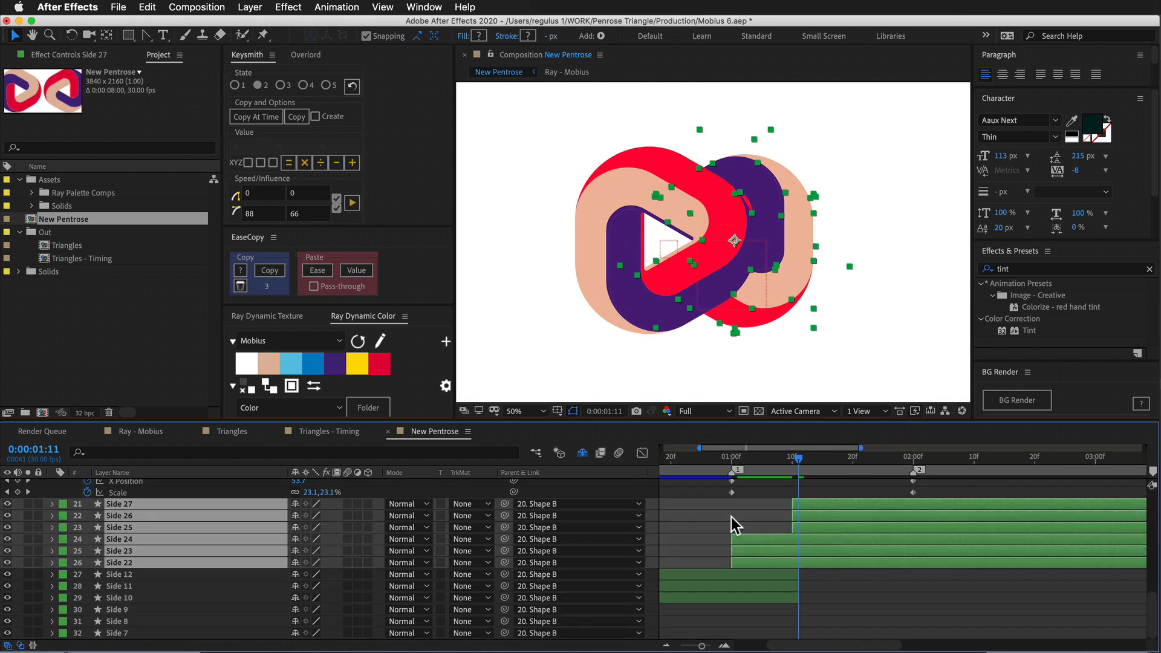
# Trim Side 22 to Side 24 to end at 0:00:01:20, duplicate Side 25 to Side 27, and shift the copies ten frames later.
pyautogui.press('u')
pyautogui.moveTo(793, 459); pyautogui.dragTo(853, 459)
pyautogui.hotkey('alt', ']')
pyautogui.press('super+d')
pyautogui.hotkey('alt', 'shift', 'pagedown')
pyautogui.hotkey('shift', 'pagedown')
# Add 120° to the Rotation of each of the Side 28, Side 29 and Side 30 layers.
pyautogui.press('r')
pyautogui.press('Return')
pyautogui.click(313, 559)
pyautogui.press('Right')
pyautogui.write('+120')
pyautogui.press('Return')
pyautogui.click(310, 582)
pyautogui.press('Right')
pyautogui.write('+')
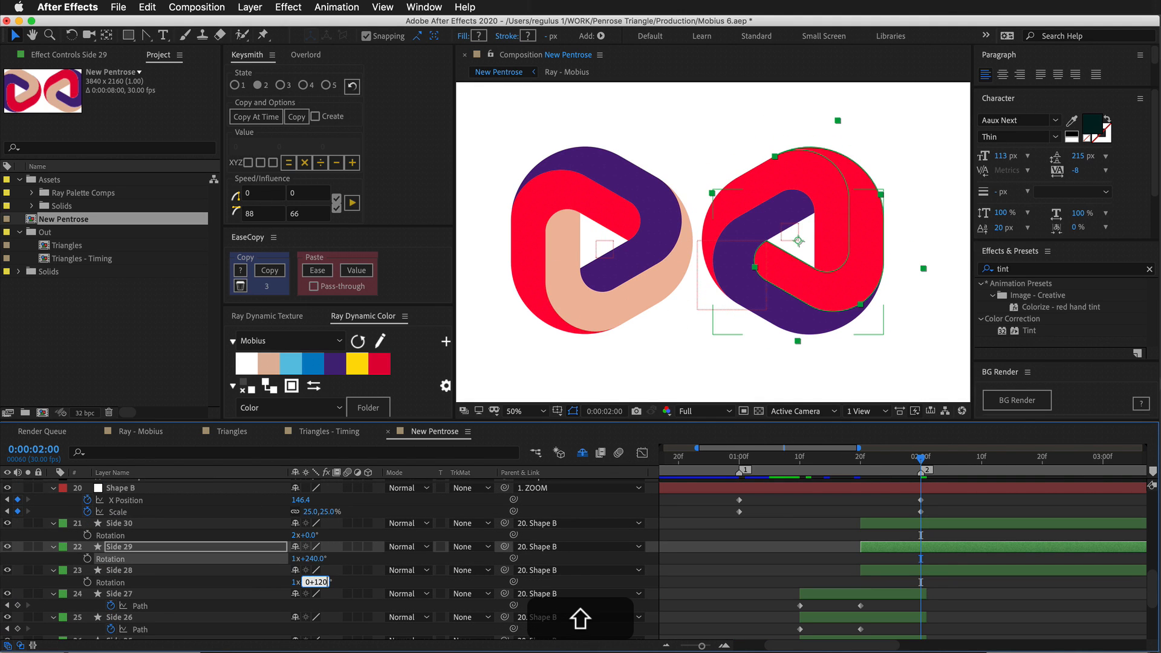
pyautogui.write('120')
pyautogui.press('Return')
# Scrub the split animation up to 0:00:02:00 and collapse the revealed properties of all layers.
pyautogui.click(880, 499)
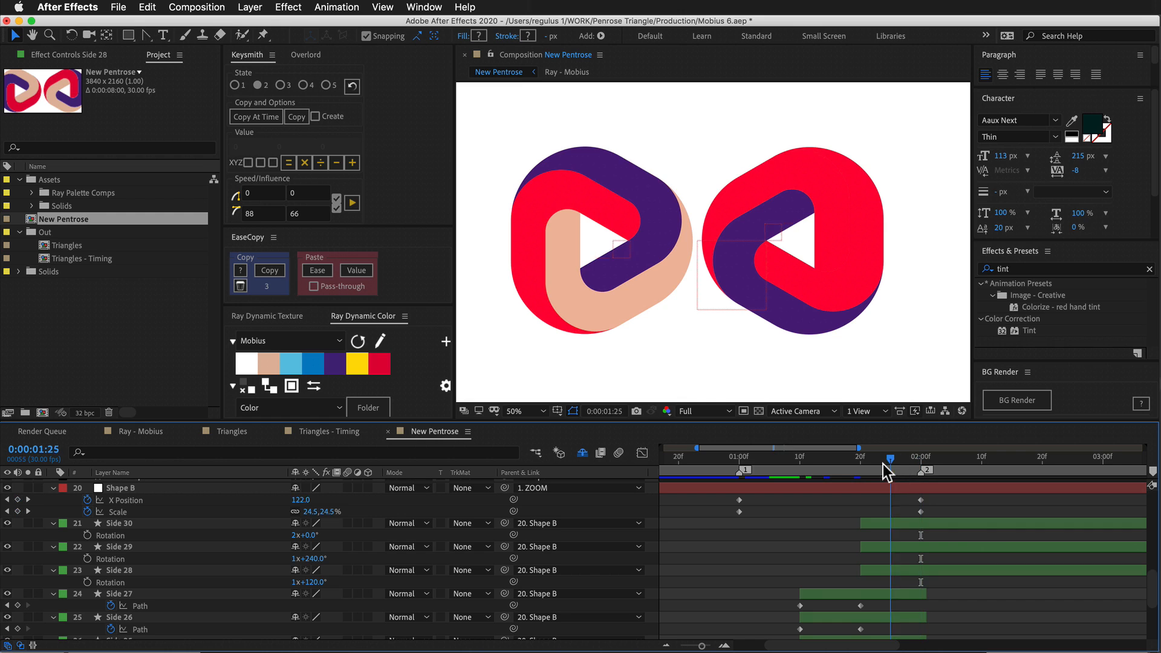
pyautogui.moveTo(888, 462); pyautogui.dragTo(873, 342)
pyautogui.moveTo(907, 459); pyautogui.dragTo(916, 458)
pyautogui.press('super+a')
pyautogui.press('u')
pyautogui.press('super+shift+a')
# Inspect the staggered side layers in an enlarged timeline and scrub through the separation of the two triangles.
pyautogui.moveTo(897, 526); pyautogui.dragTo(904, 620)
pyautogui.press('`')
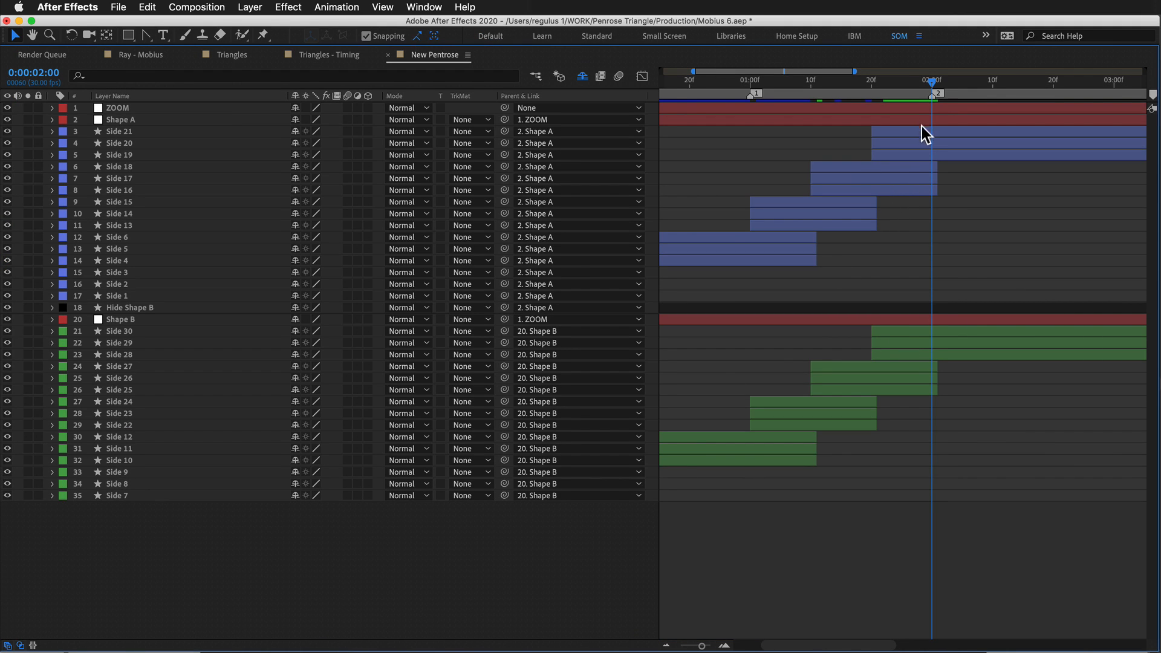
pyautogui.press('`')
pyautogui.moveTo(920, 467); pyautogui.dragTo(859, 505)
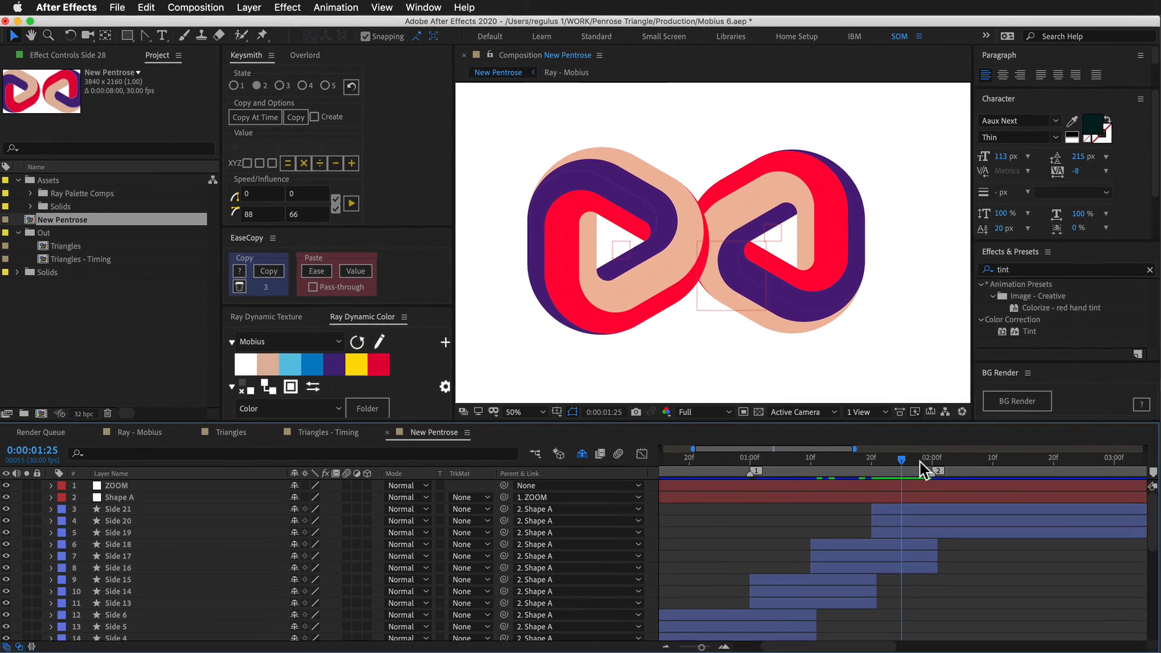
pyautogui.moveTo(920, 462); pyautogui.dragTo(817, 463)
pyautogui.moveTo(797, 513); pyautogui.dragTo(778, 484)
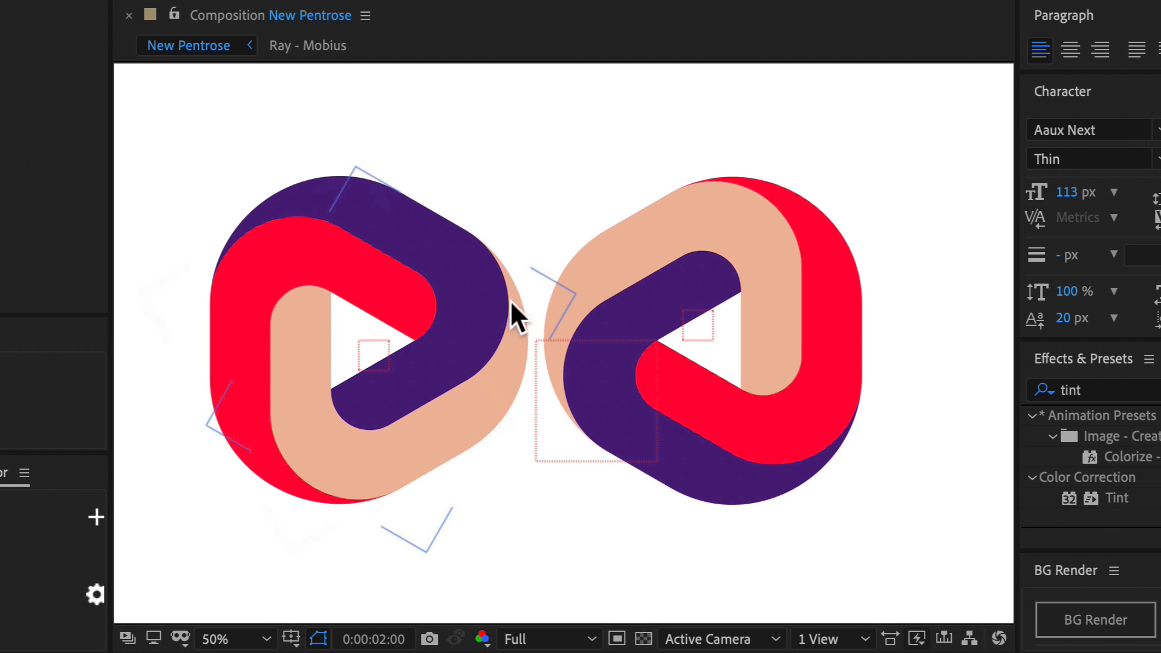
pyautogui.click(733, 429)
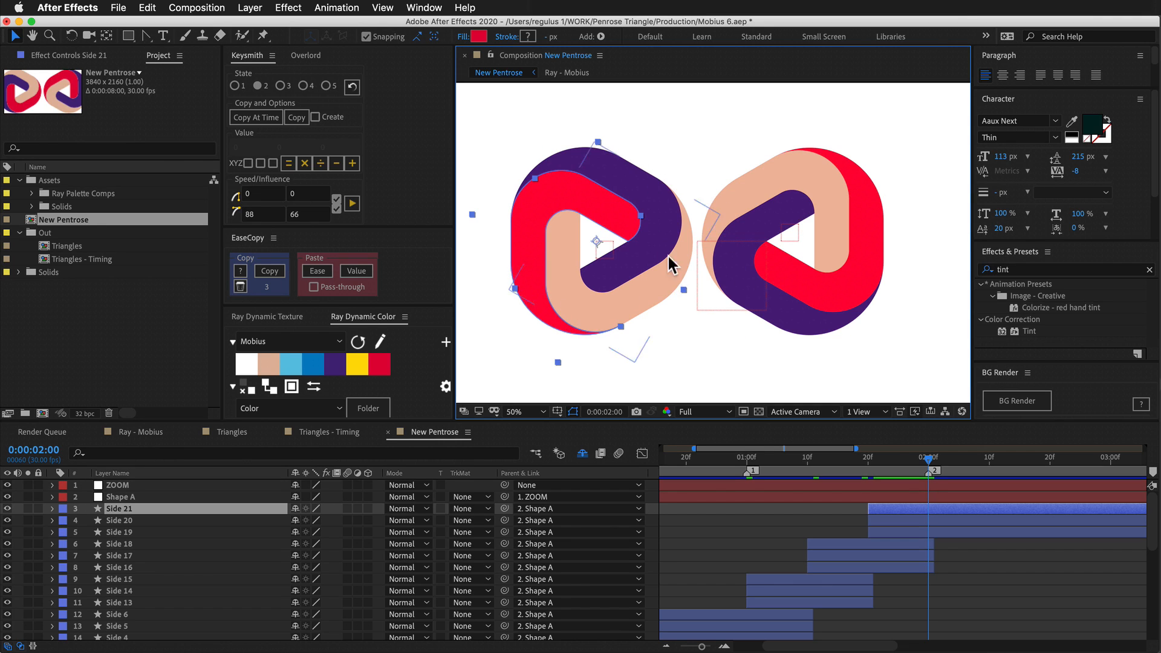
# Switch to Illustrator, examine the storyboard frames of the single triangle and the crossed double shape, and return to After Effects.
pyautogui.press('super+Tab')
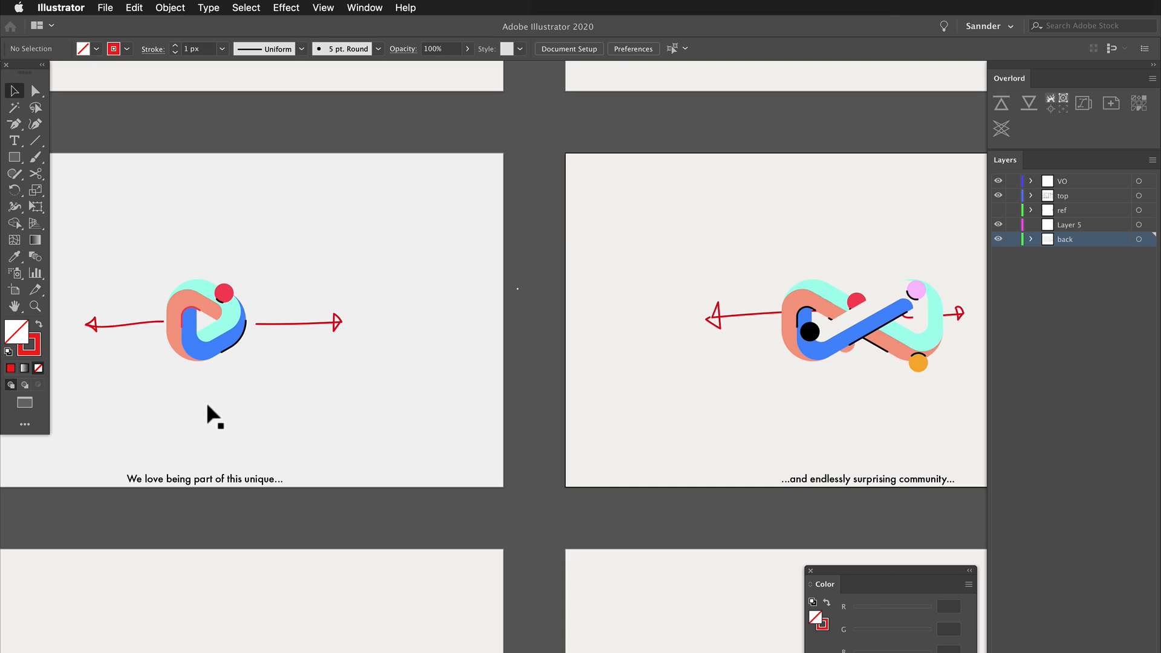
pyautogui.click(213, 426)
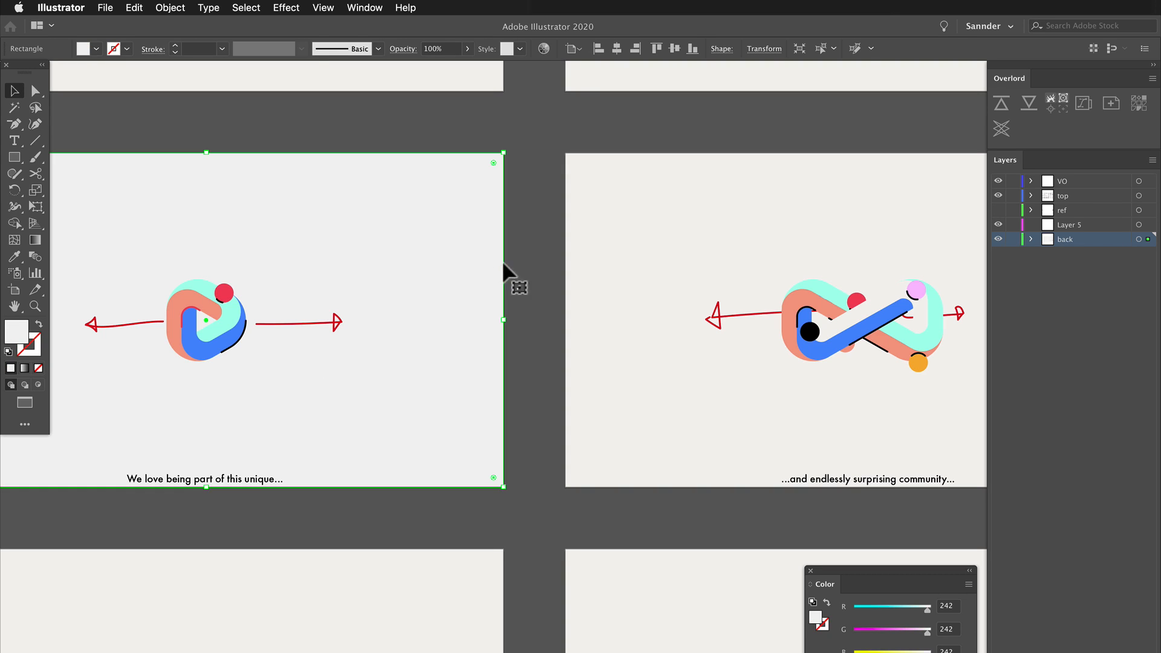
pyautogui.click(518, 270)
pyautogui.hscroll(2, 496, 298)
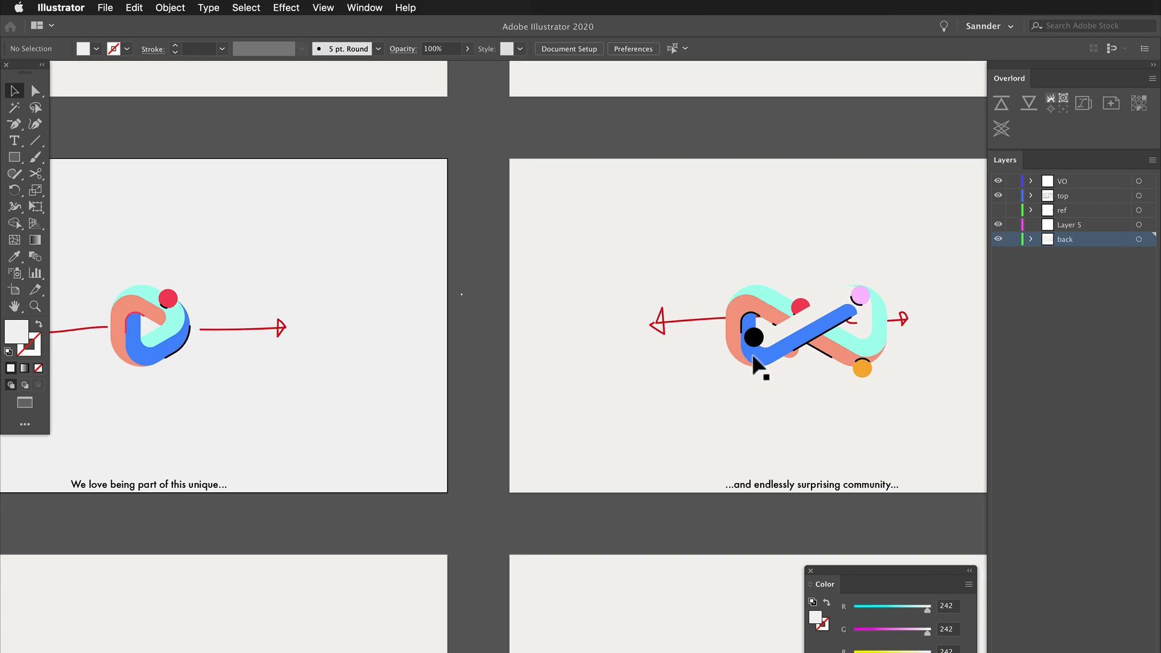
pyautogui.moveTo(747, 355); pyautogui.dragTo(729, 349)
pyautogui.moveTo(816, 299); pyautogui.dragTo(822, 297)
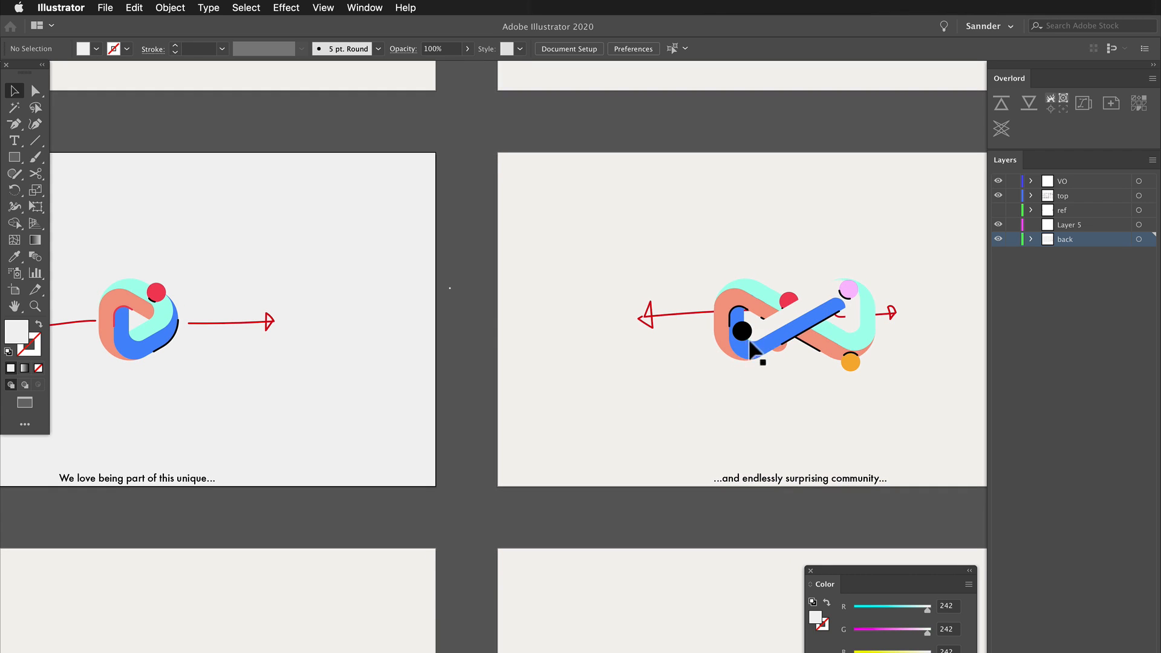
pyautogui.press('super+Tab')
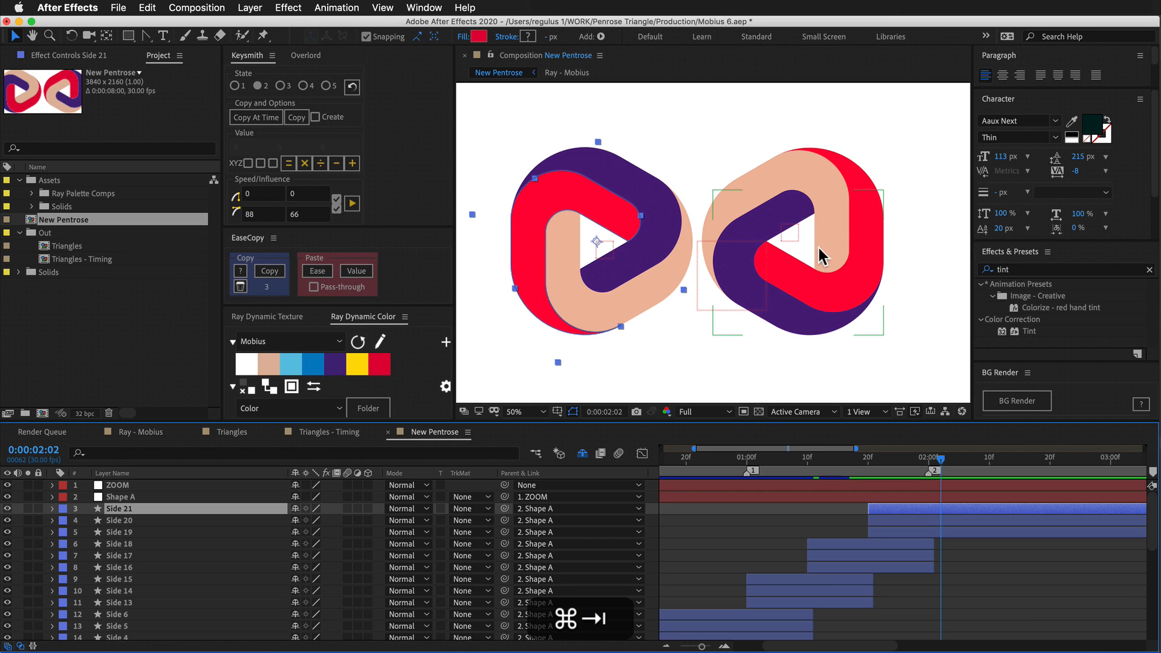
# At 0:00:02:00, duplicate the Side 28 layer of the second triangle and bring the copy to the front of the layer stack.
pyautogui.keyDown('shift'); pyautogui.click(923, 466); pyautogui.keyUp('shift')
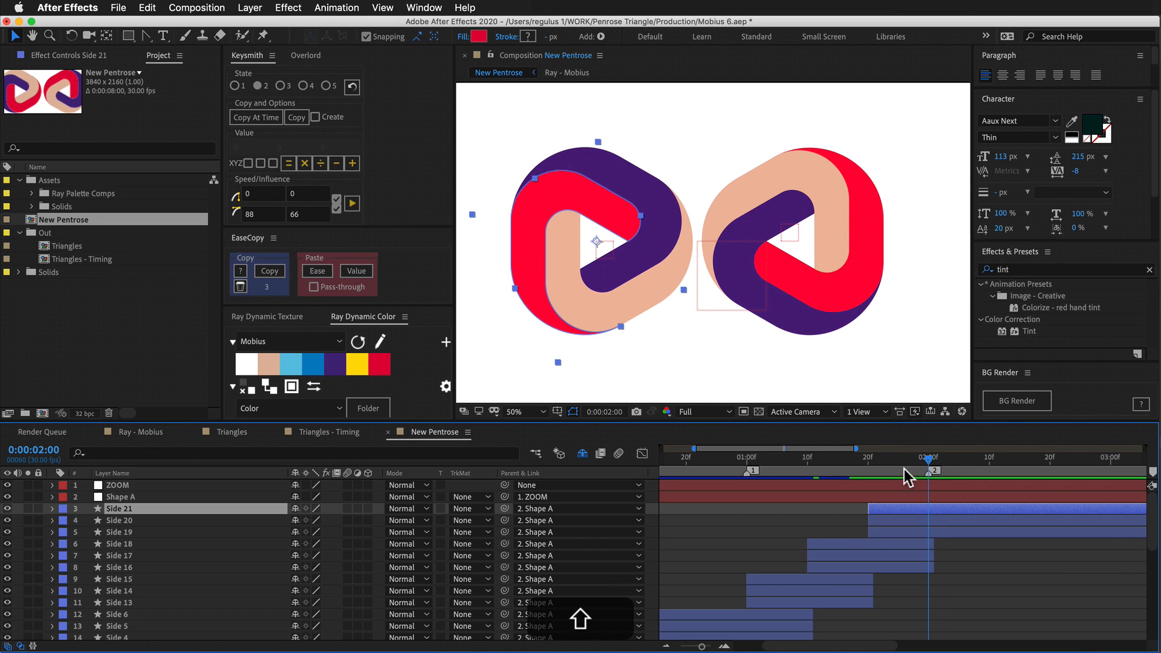
pyautogui.click(858, 510)
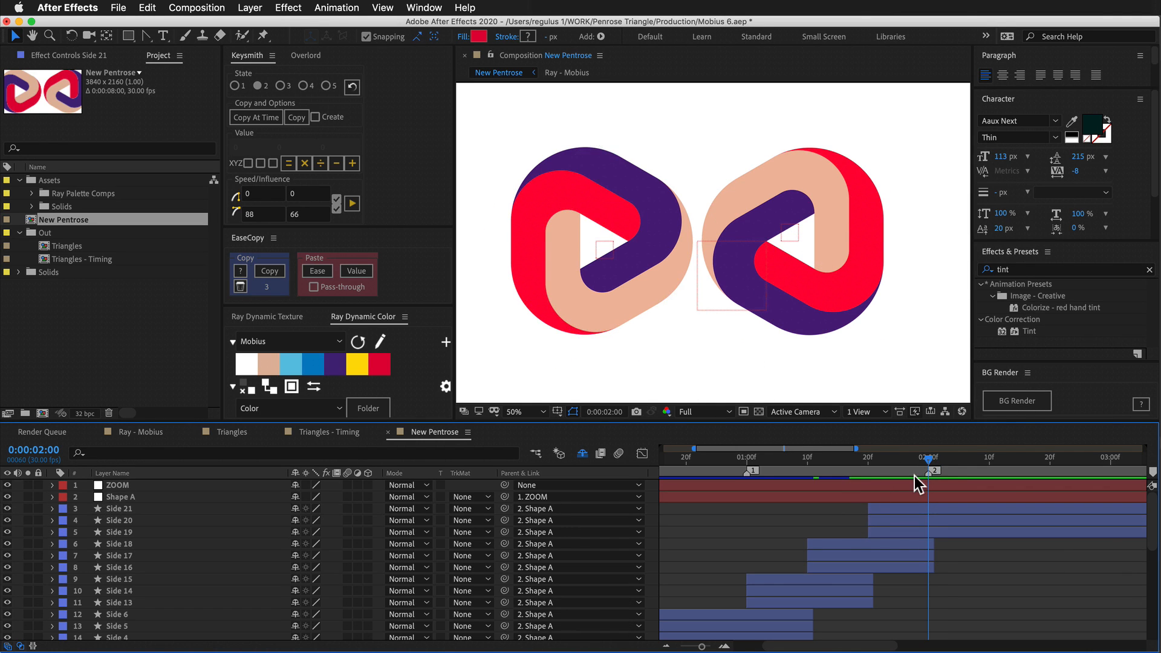
pyautogui.click(905, 511)
pyautogui.click(786, 199)
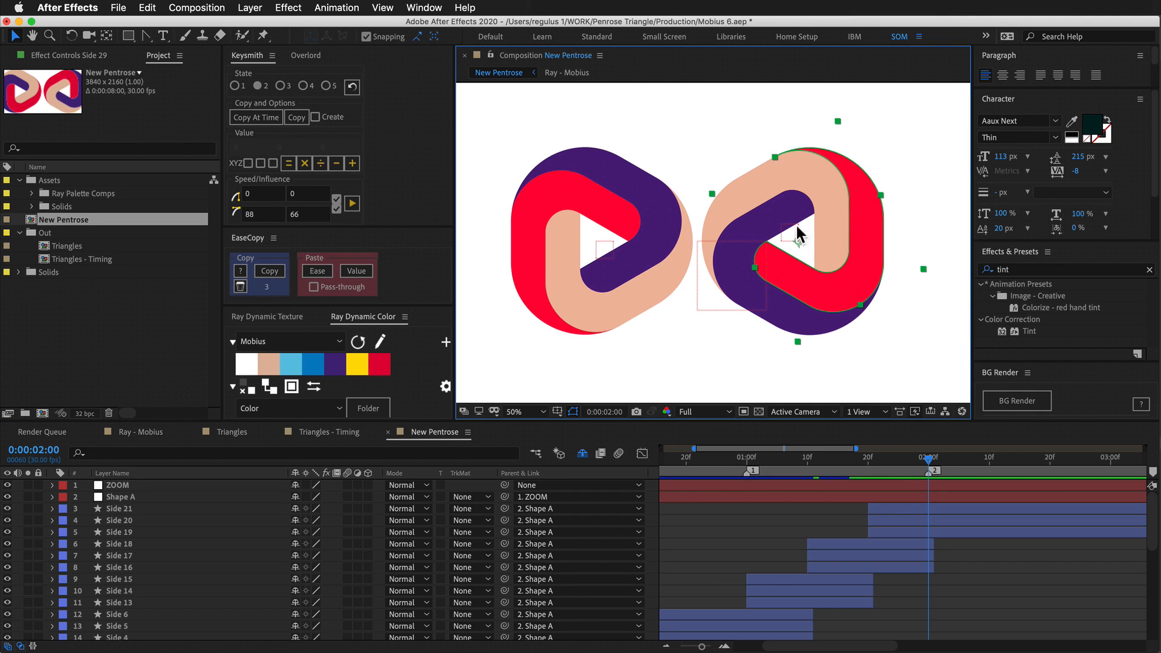
pyautogui.scroll(-5, 682, 584)
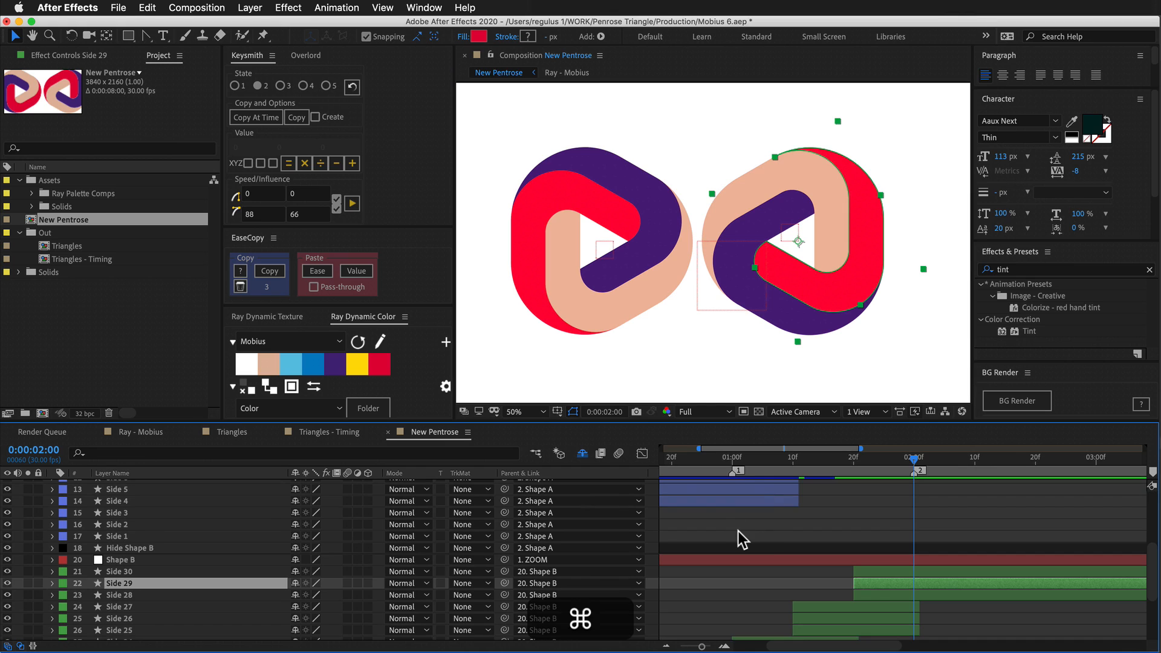
pyautogui.hotkey('ctrl', 'Down')
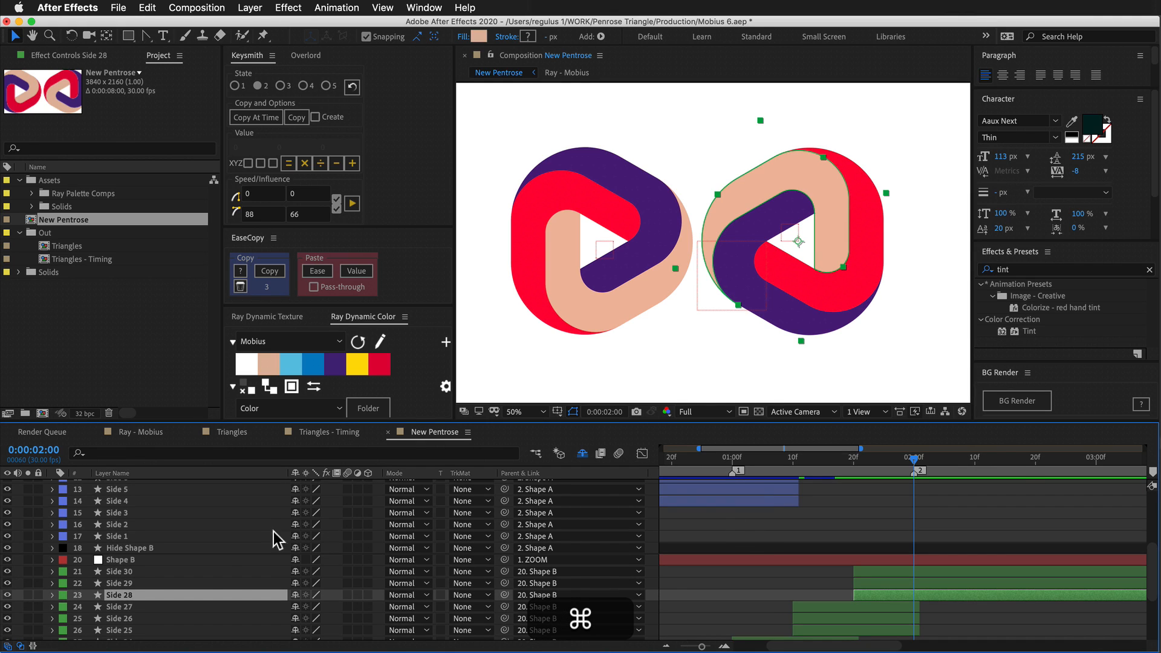
pyautogui.hotkey('ctrl', 'd')
pyautogui.hotkey('ctrl', 'shift', ']')
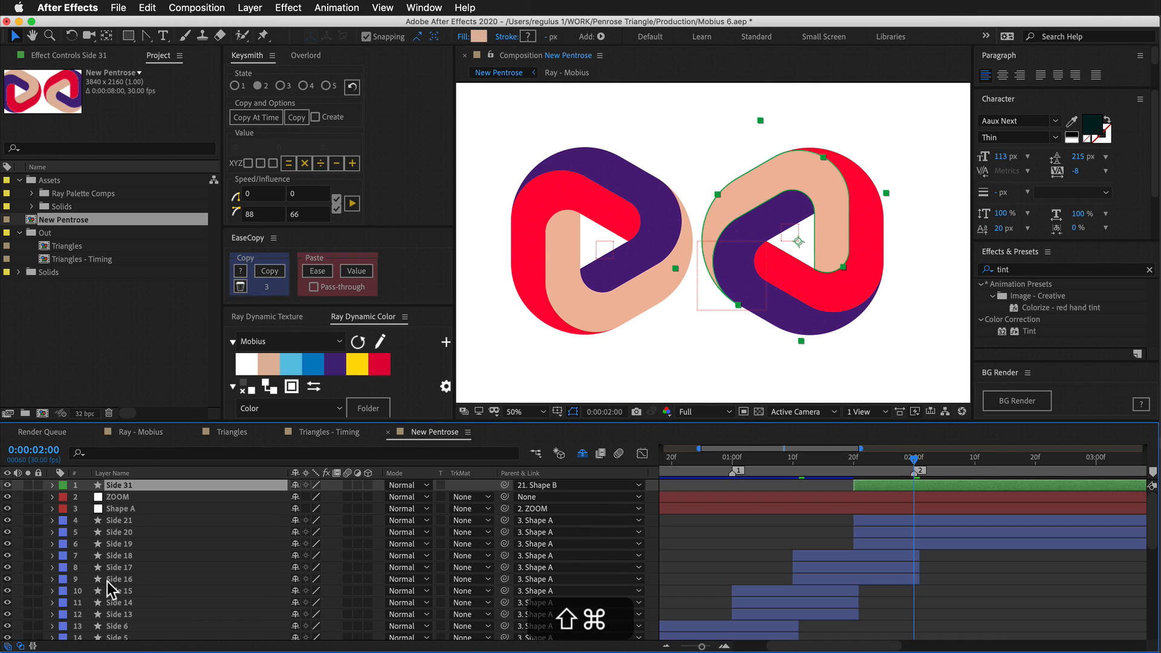
# Give the copied Side 31 layer a Yellow label and a yellow fill, and check it around 0:00:02:00.
pyautogui.click(62, 485)
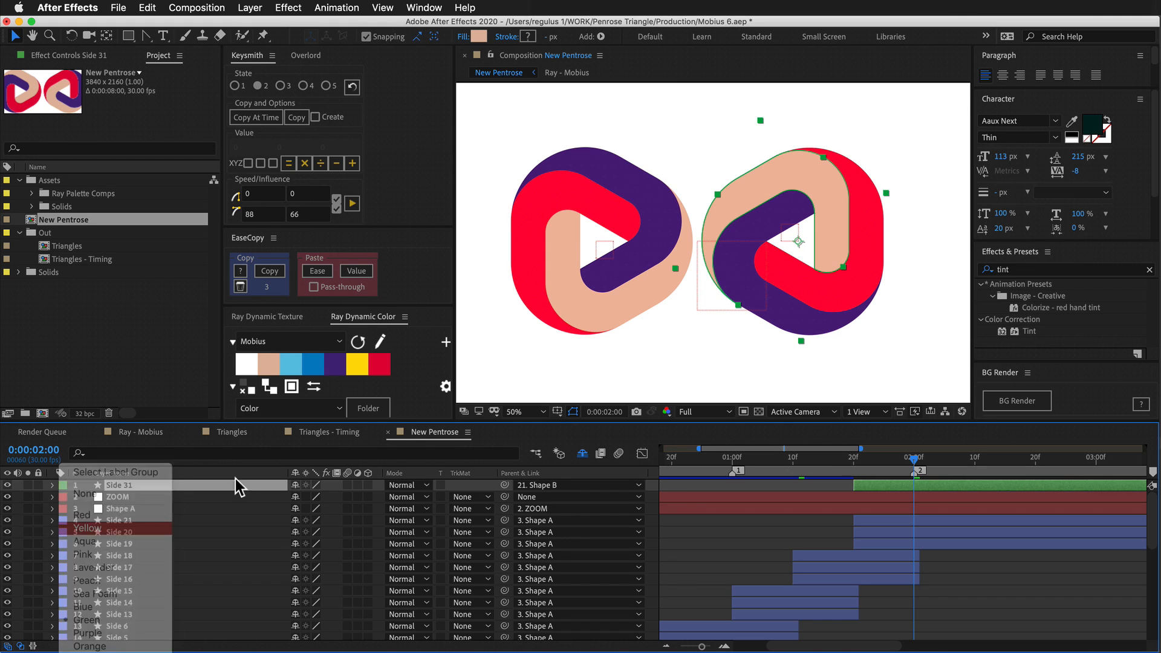
pyautogui.click(147, 525)
pyautogui.moveTo(853, 463); pyautogui.dragTo(933, 461)
pyautogui.click(169, 497)
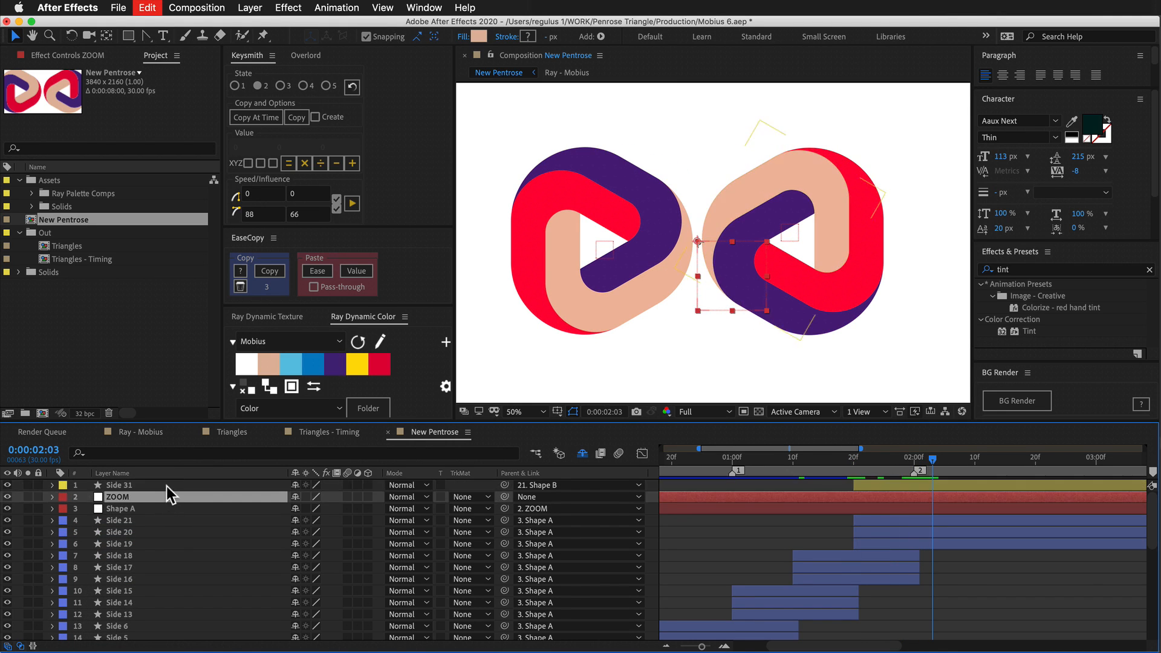
pyautogui.click(173, 486)
pyautogui.moveTo(914, 463)
pyautogui.mouseDown()
pyautogui.moveTo(890, 463)
pyautogui.moveTo(920, 463)
pyautogui.mouseUp()
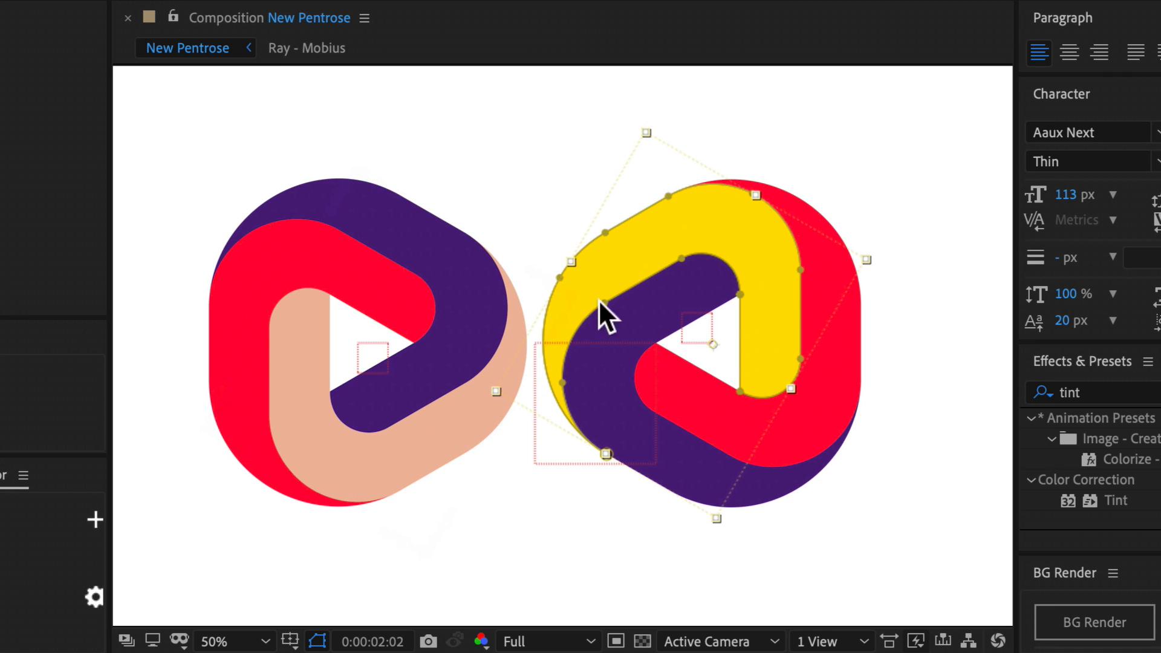
pyautogui.press('super+shift+a')
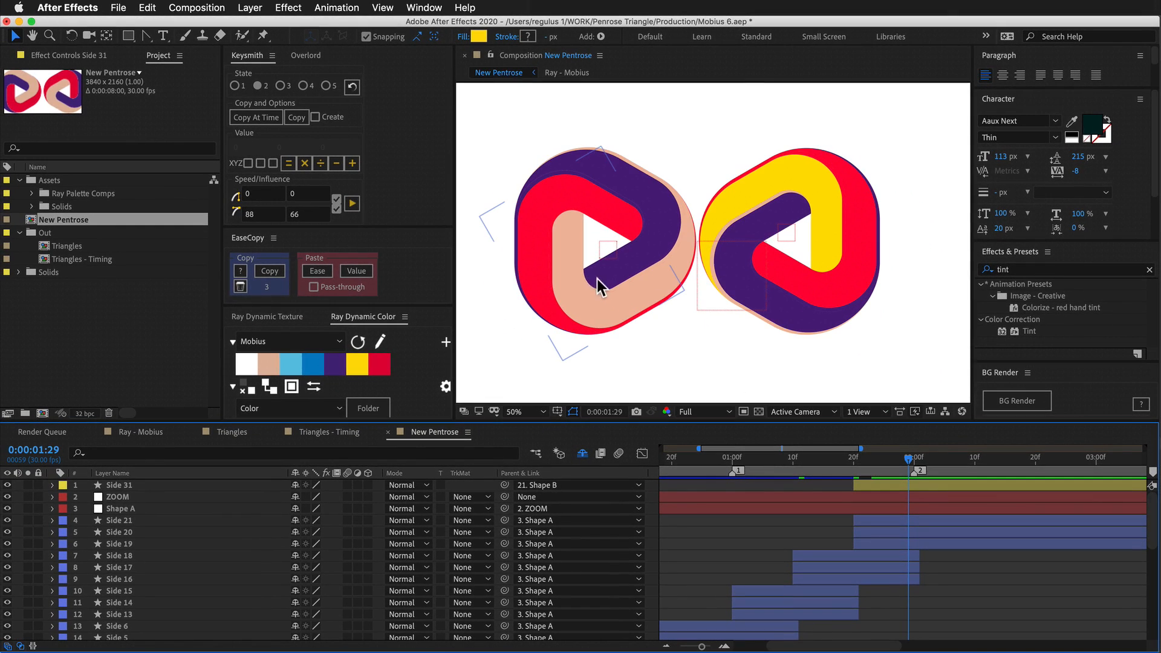
# Duplicate the purple Side 19 layer of the first triangle and bring the copy to the front of the layer stack.
pyautogui.click(875, 536)
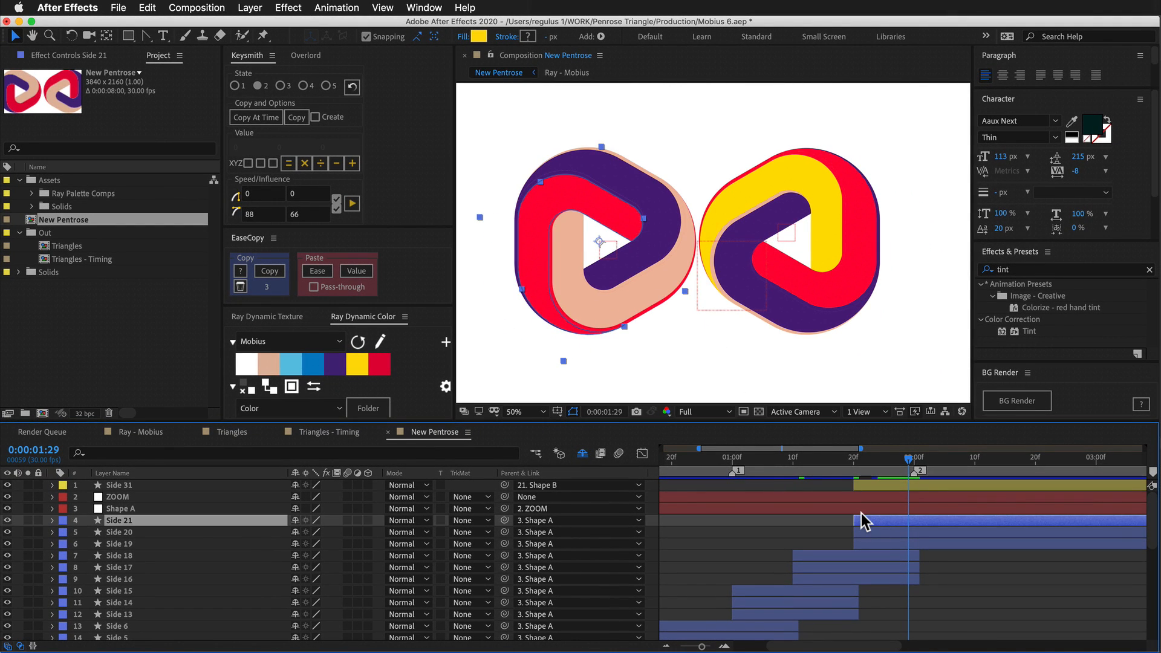
pyautogui.press('super+Down')
pyautogui.press('super+Down')
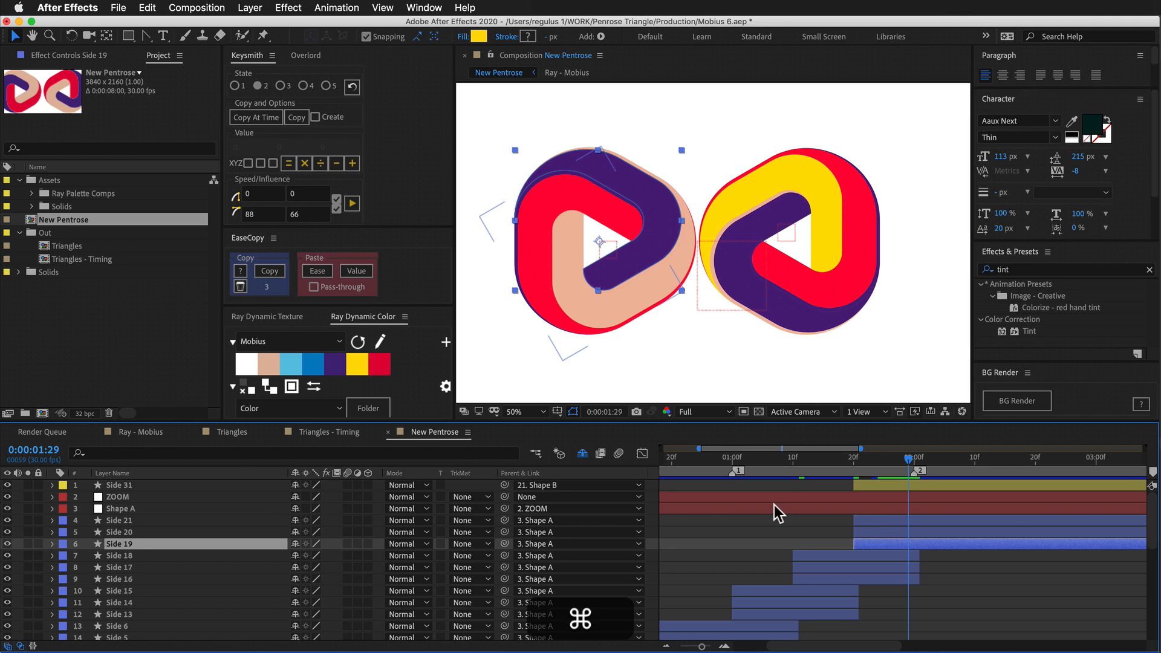
pyautogui.click(7, 544)
pyautogui.click(7, 544)
pyautogui.press('super+d')
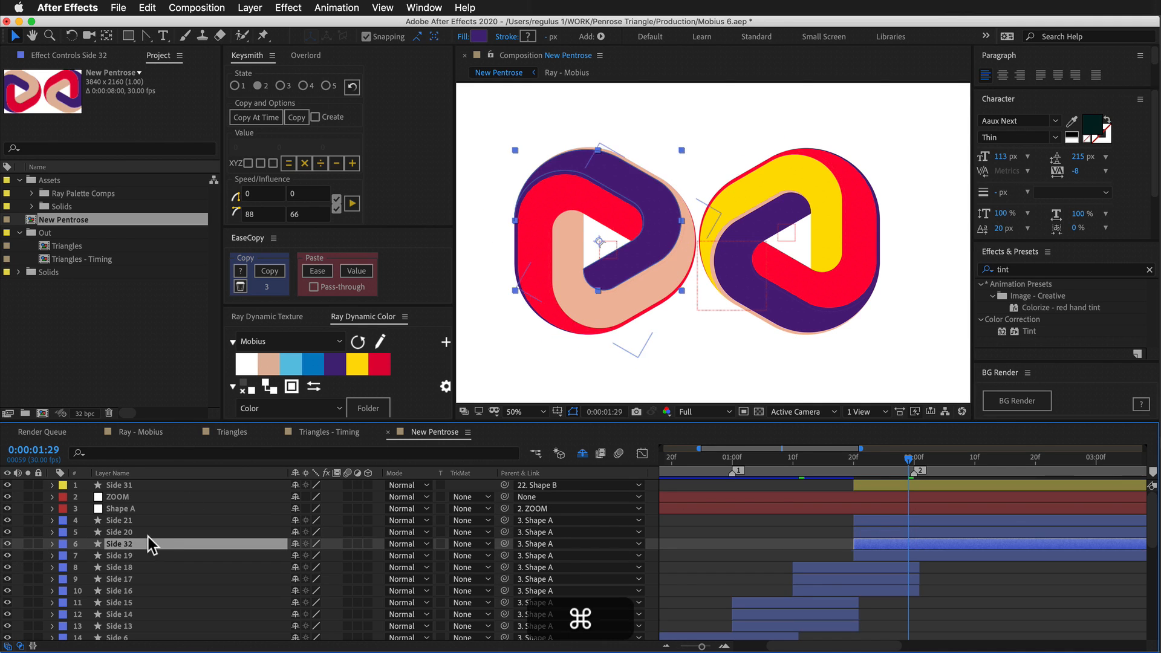
pyautogui.press('shift+super+bracketright')
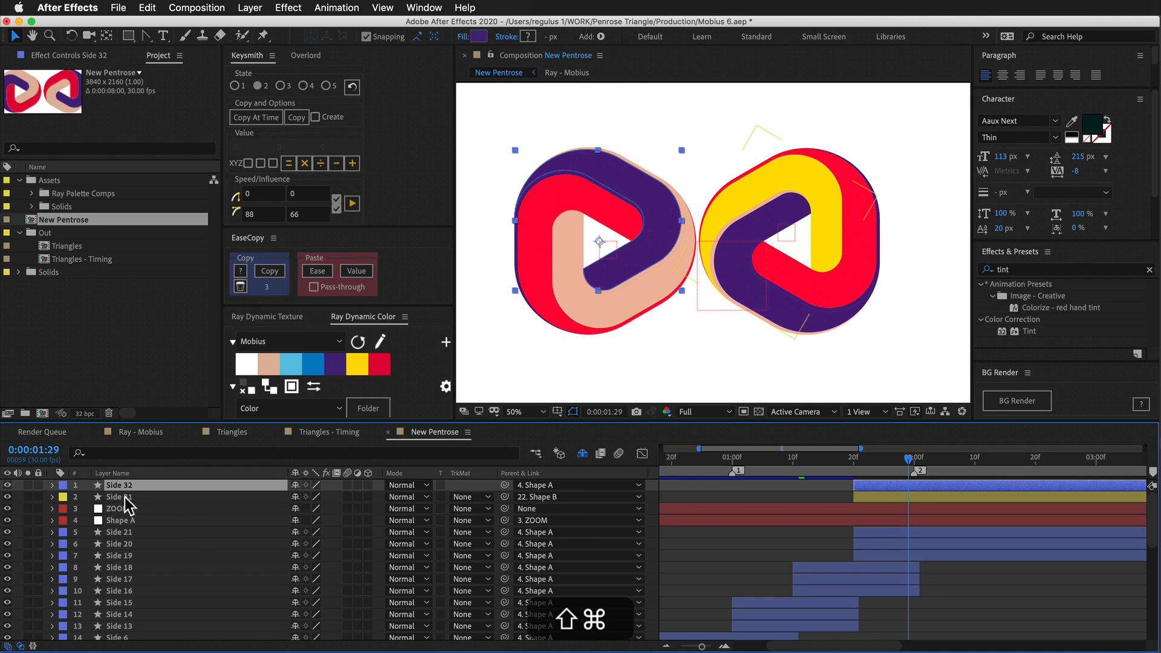
# Give the Side 32 layer a Yellow label and the yellow swatch from the Mobius palette as its fill.
pyautogui.click(62, 485)
pyautogui.click(88, 530)
pyautogui.click(361, 385)
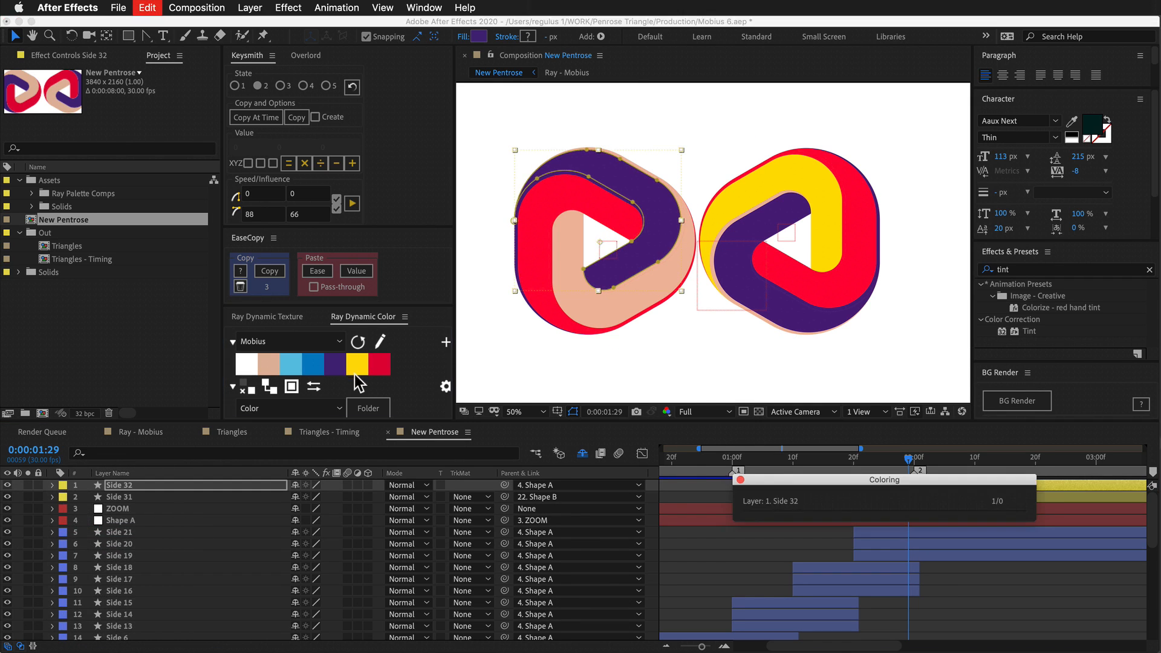
# Filter Side 31 and Side 32 to their "path" properties and select Side 32's Path keyframe at 0:00:02:00.
pyautogui.click(793, 492)
pyautogui.moveTo(855, 461); pyautogui.dragTo(899, 461)
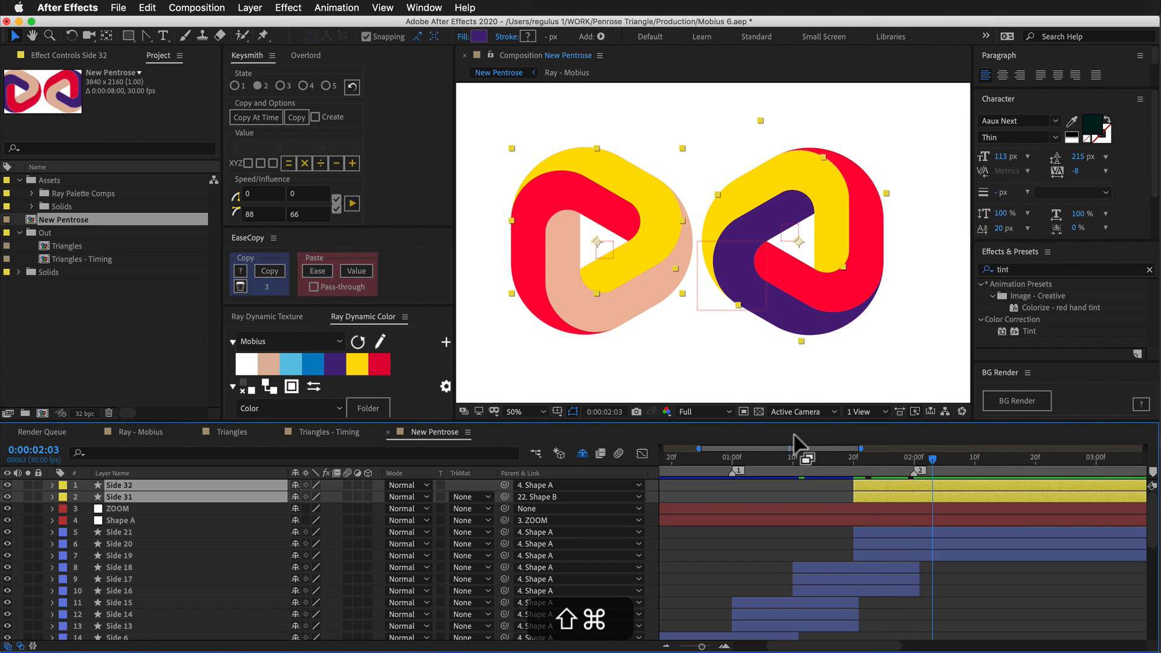
pyautogui.press('super+f')
pyautogui.write('path')
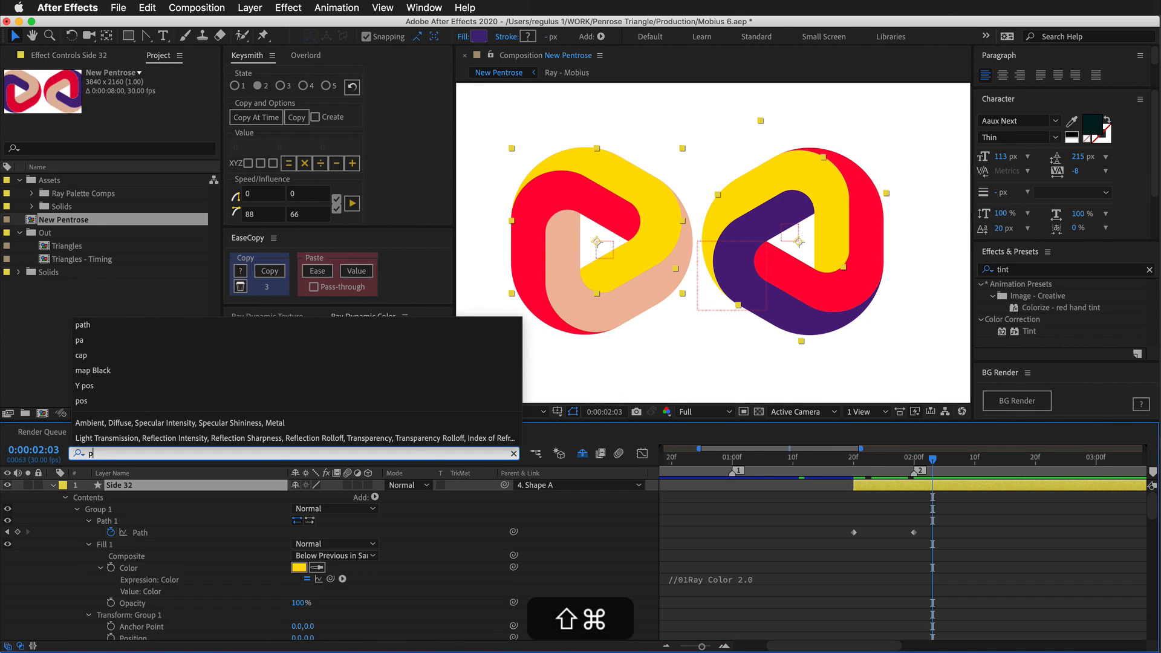
pyautogui.keyDown('shift'); pyautogui.click(915, 463); pyautogui.keyUp('shift')
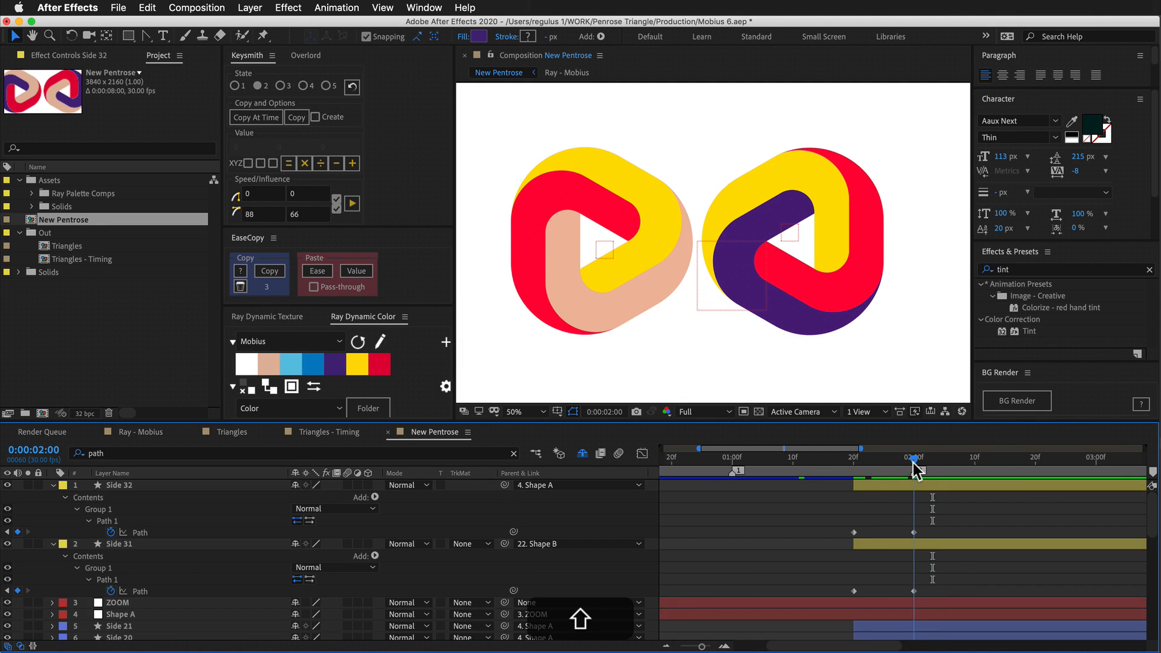
pyautogui.click(914, 532)
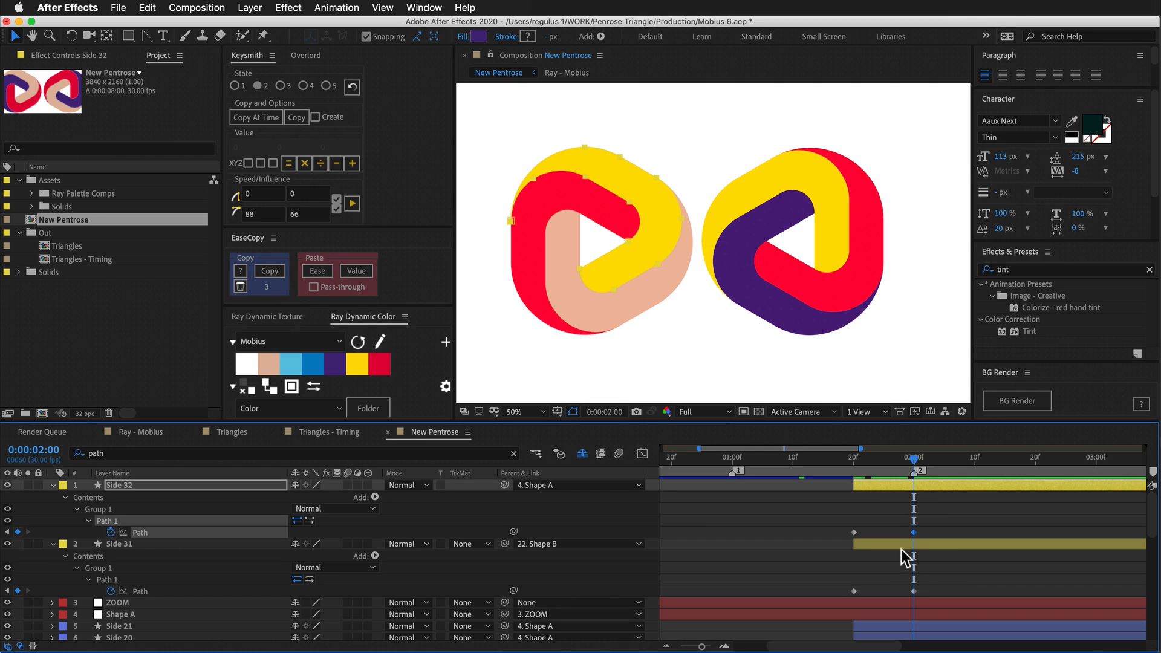
pyautogui.click(146, 36)
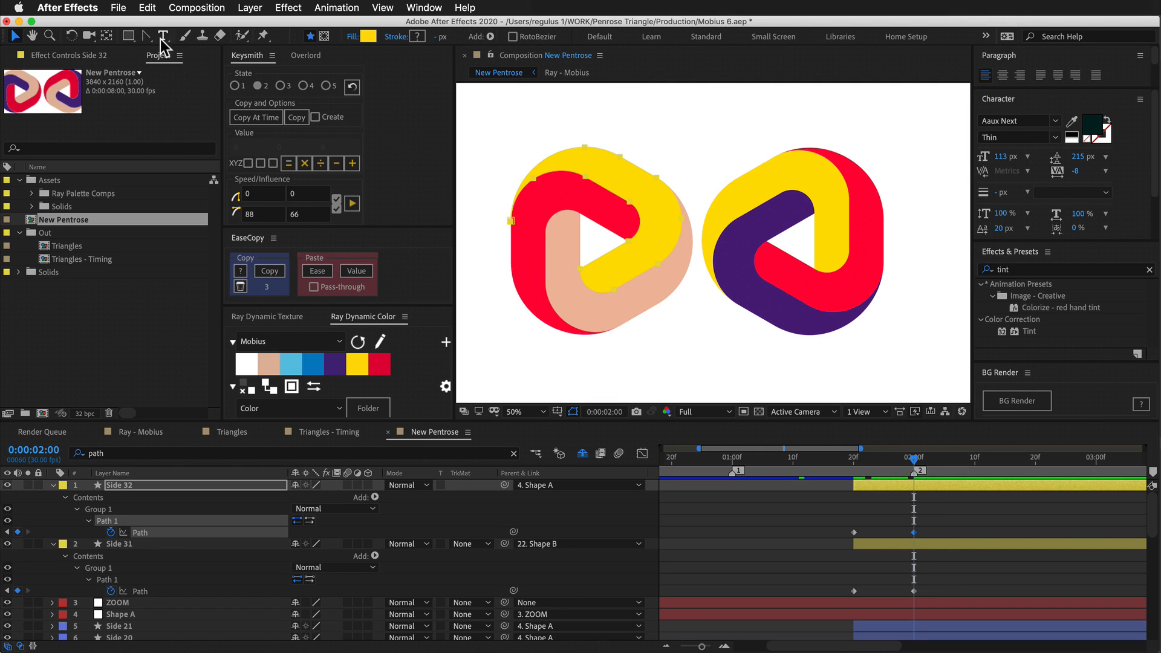
# Set the label of both the Side 31 and Side 32 layers to None.
pyautogui.click(124, 545)
pyautogui.keyDown('shift'); pyautogui.click(130, 486); pyautogui.keyUp('shift')
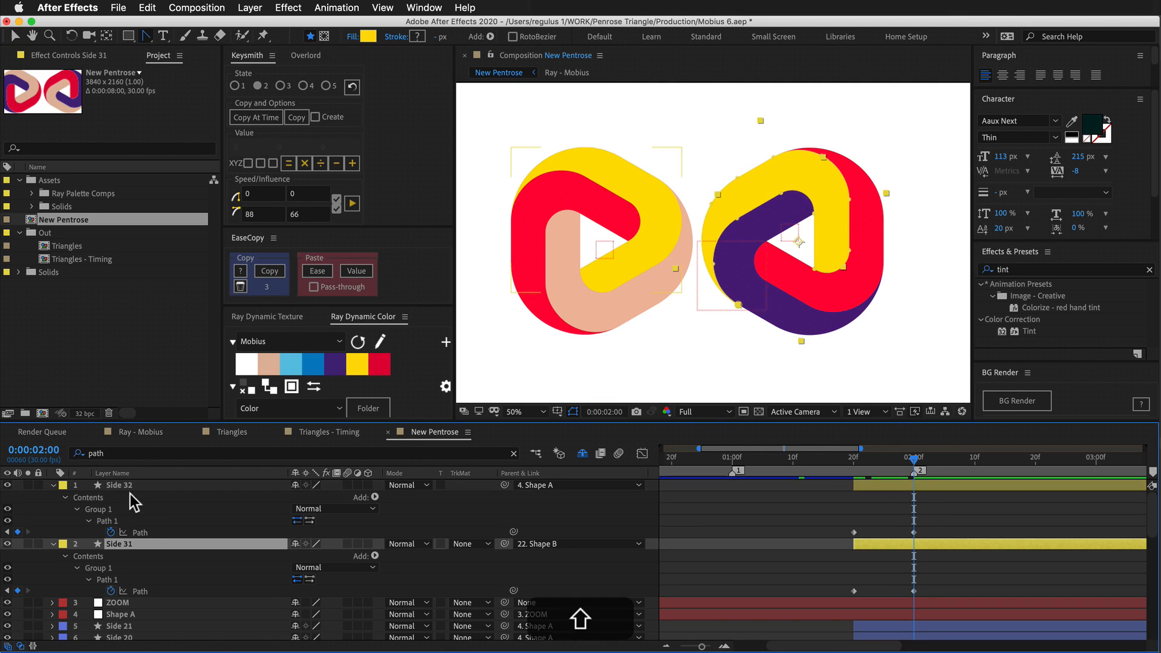
pyautogui.click(62, 485)
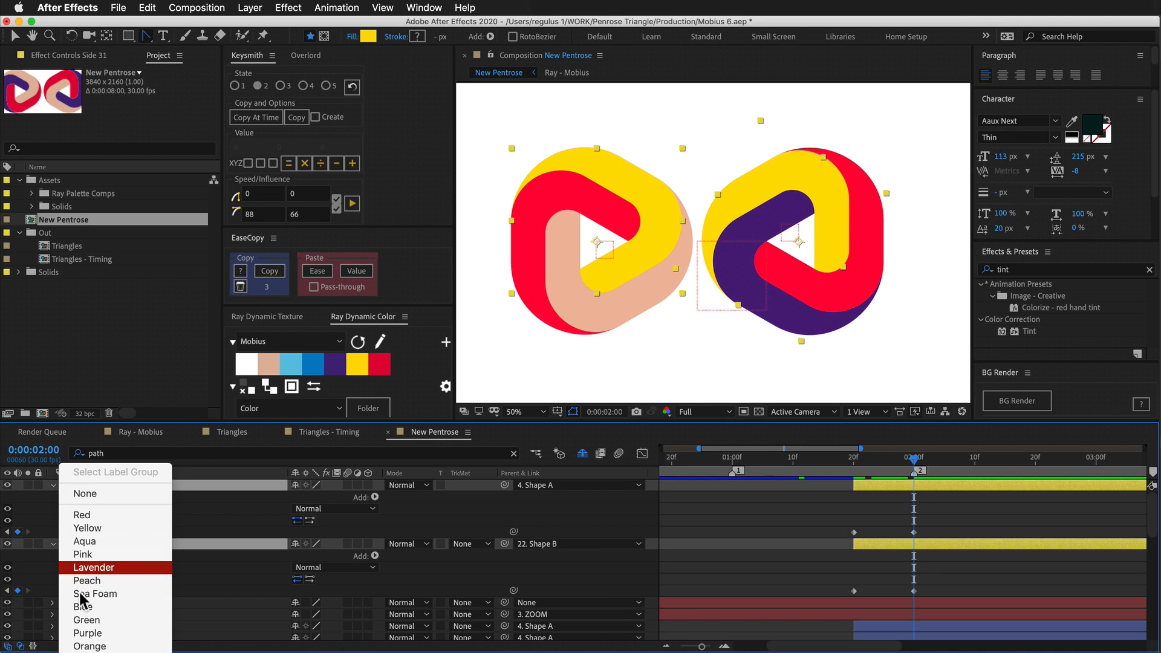
pyautogui.click(85, 490)
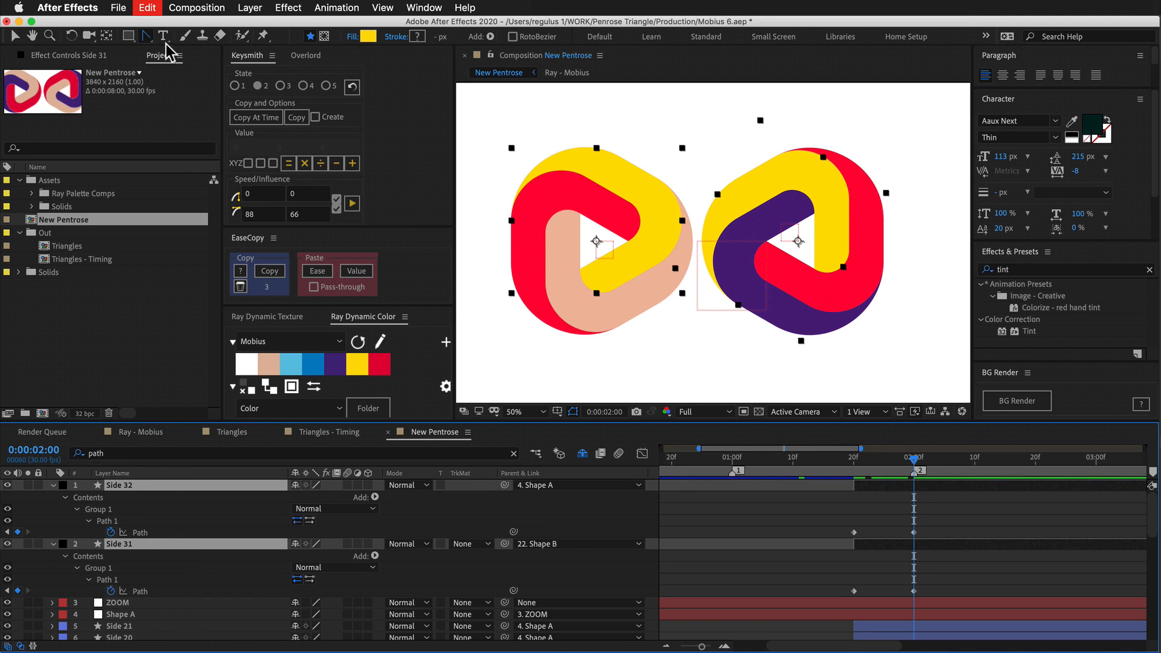
# Reselect Side 32's Path keyframe at 0:00:02:00 and activate the Delete Vertex tool.
pyautogui.press('super+shift+a')
pyautogui.click(868, 485)
pyautogui.click(914, 532)
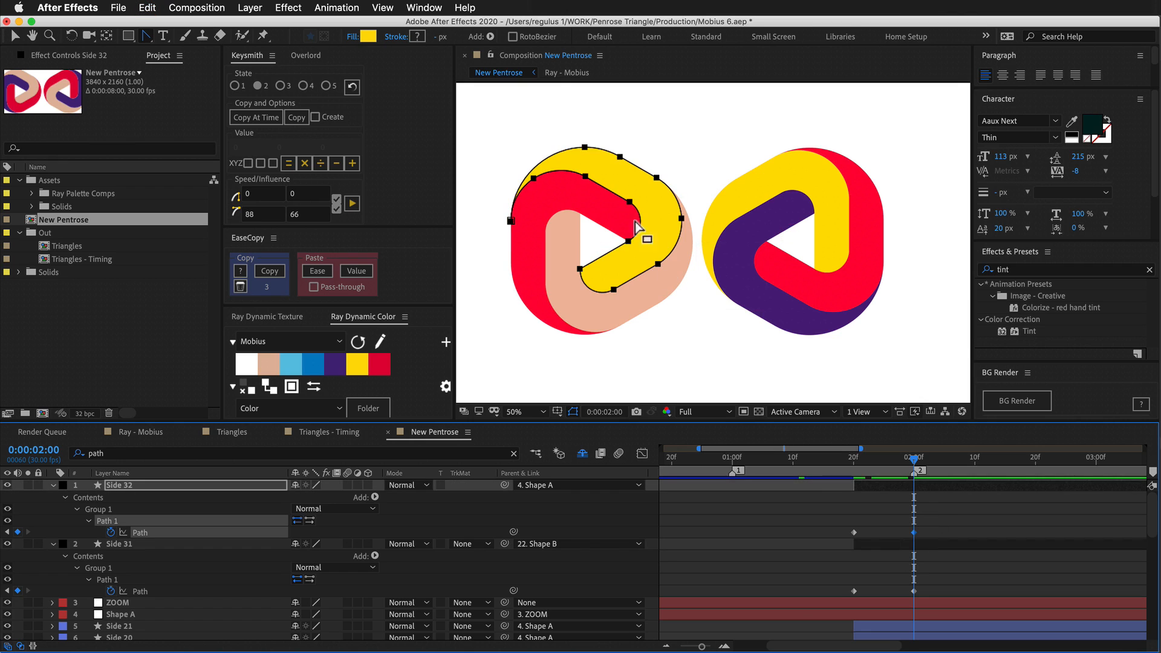
pyautogui.click(158, 56)
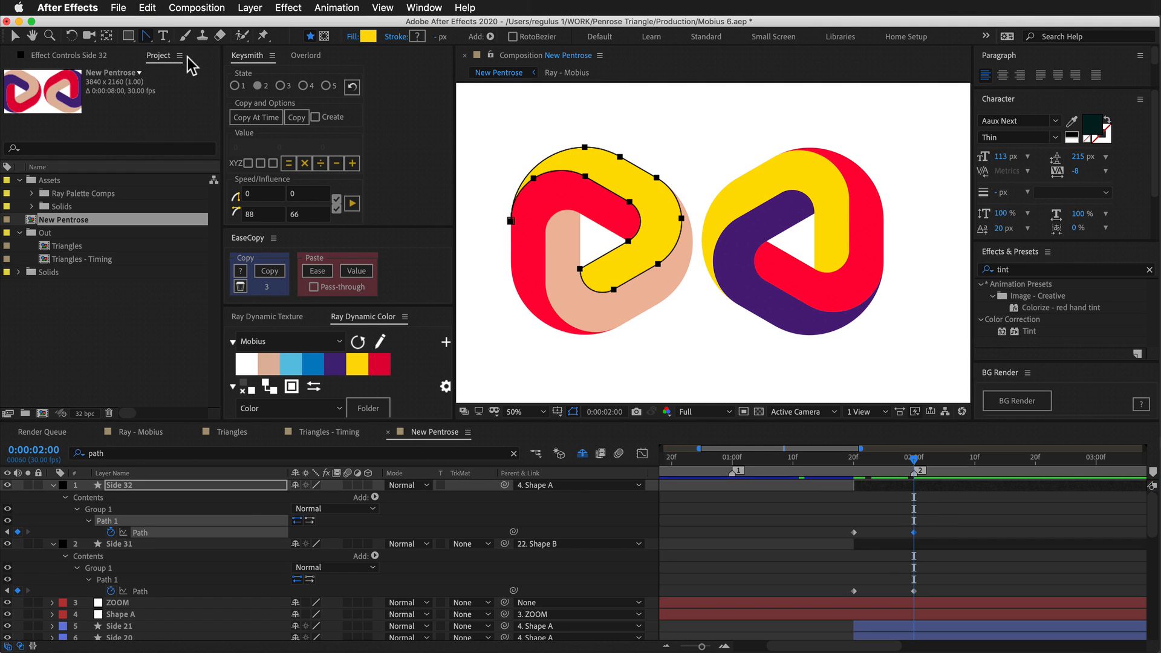
pyautogui.click(129, 56)
pyautogui.click(159, 55)
pyautogui.moveTo(149, 35); pyautogui.dragTo(165, 57)
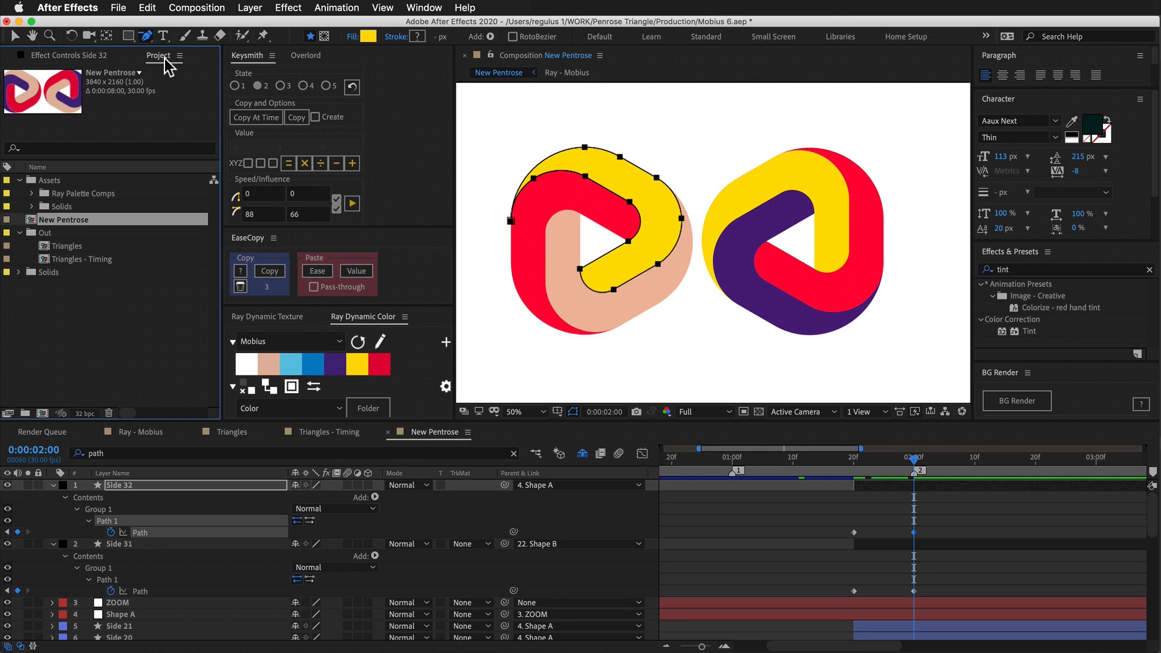
# Delete the upper and outer-corner vertices of Side 32's path, keeping only the four vertices of its lower diagonal bar.
pyautogui.click(512, 221)
pyautogui.click(533, 179)
pyautogui.click(511, 221)
pyautogui.click(586, 176)
pyautogui.click(585, 147)
pyautogui.click(620, 157)
pyautogui.click(630, 201)
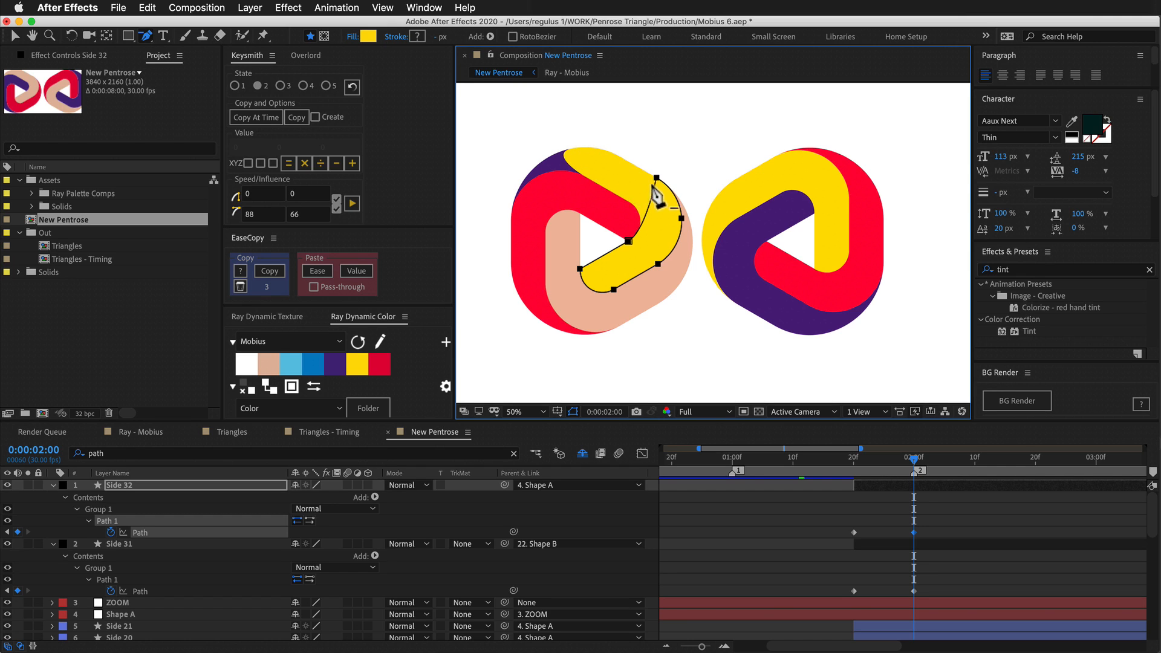
pyautogui.click(657, 177)
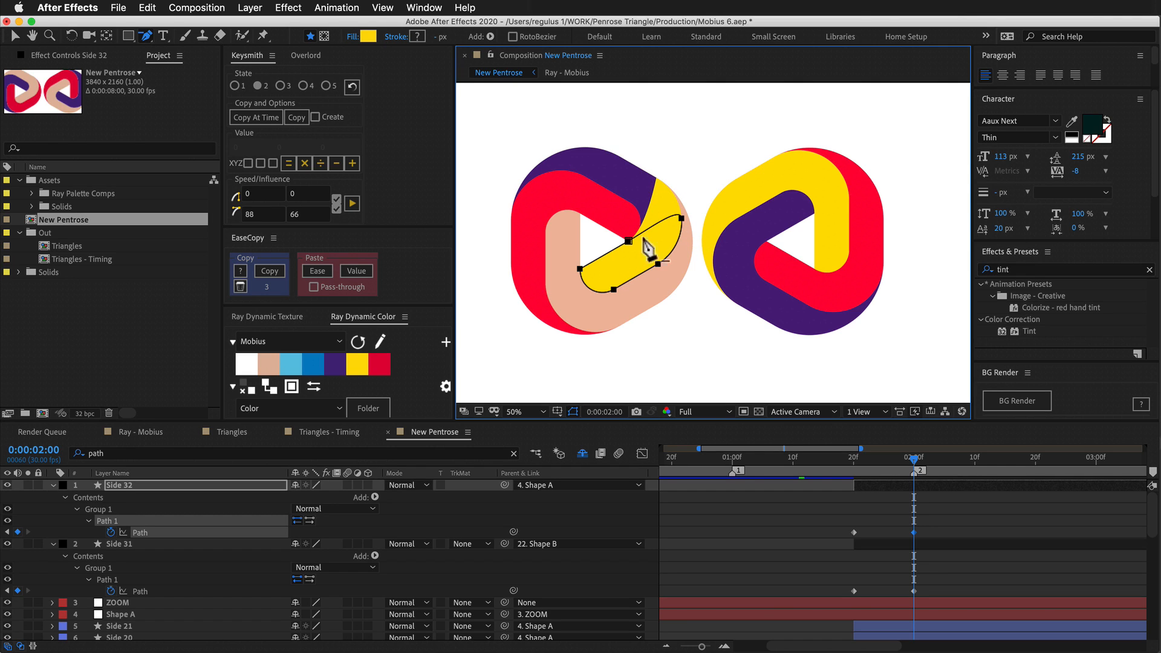
pyautogui.click(682, 219)
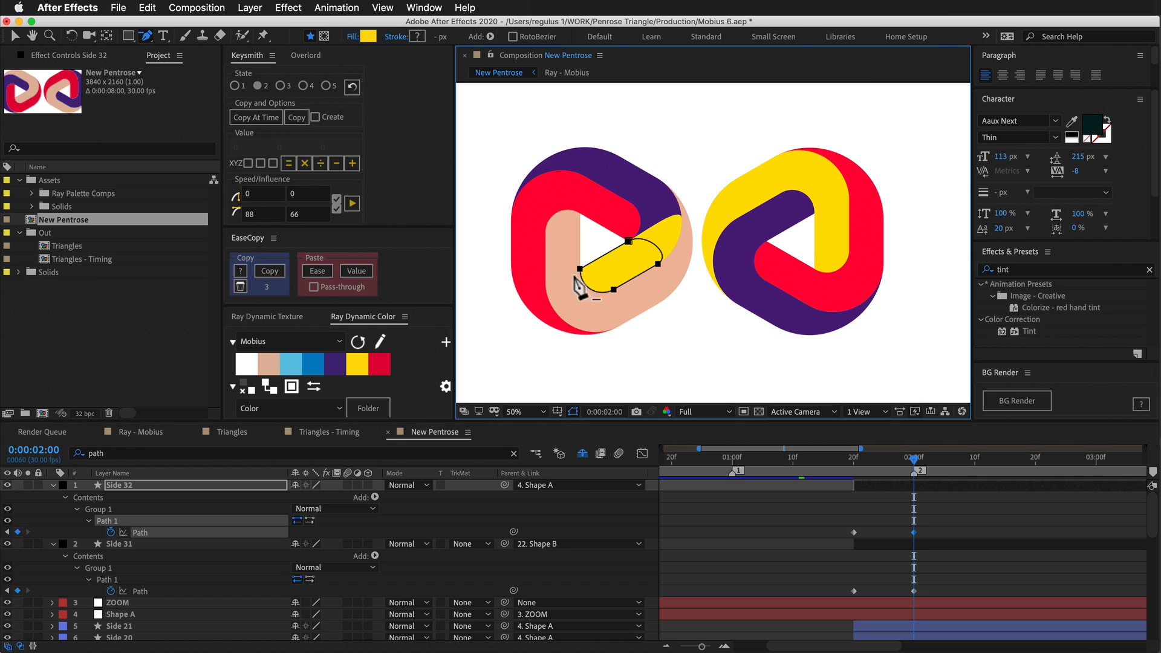
# Delete the surplus vertices from the far end of Side 31's path at 2 seconds, leaving a short rounded end.
pyautogui.moveTo(893, 554); pyautogui.dragTo(909, 615)
pyautogui.click(713, 263)
pyautogui.click(737, 219)
pyautogui.click(711, 204)
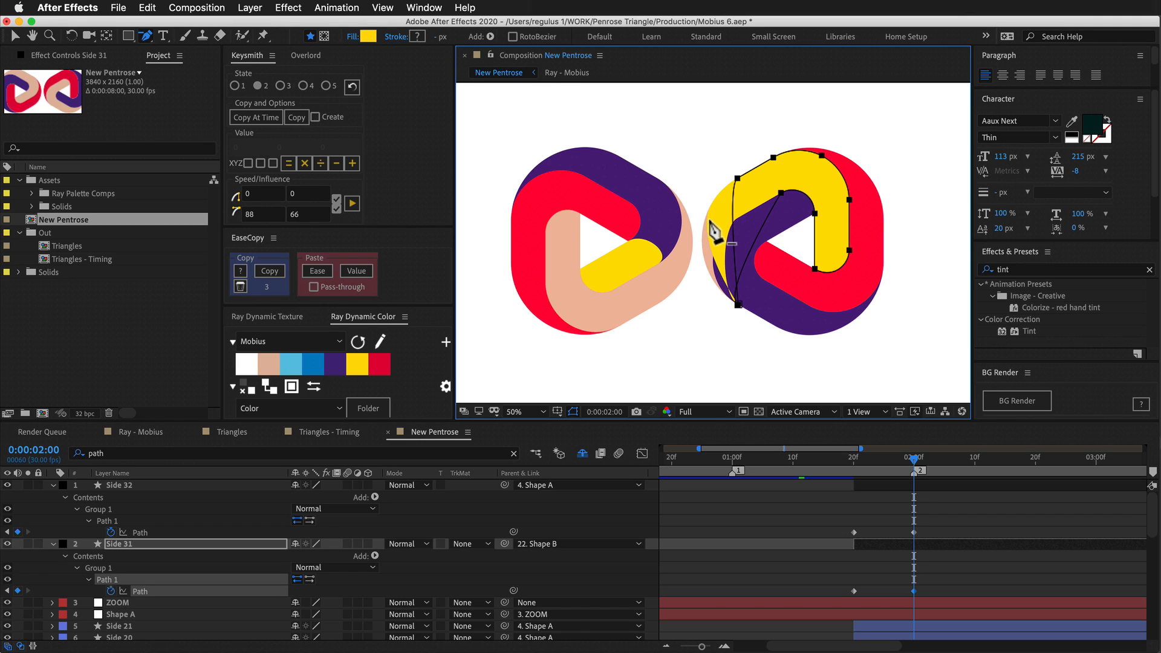
pyautogui.click(738, 179)
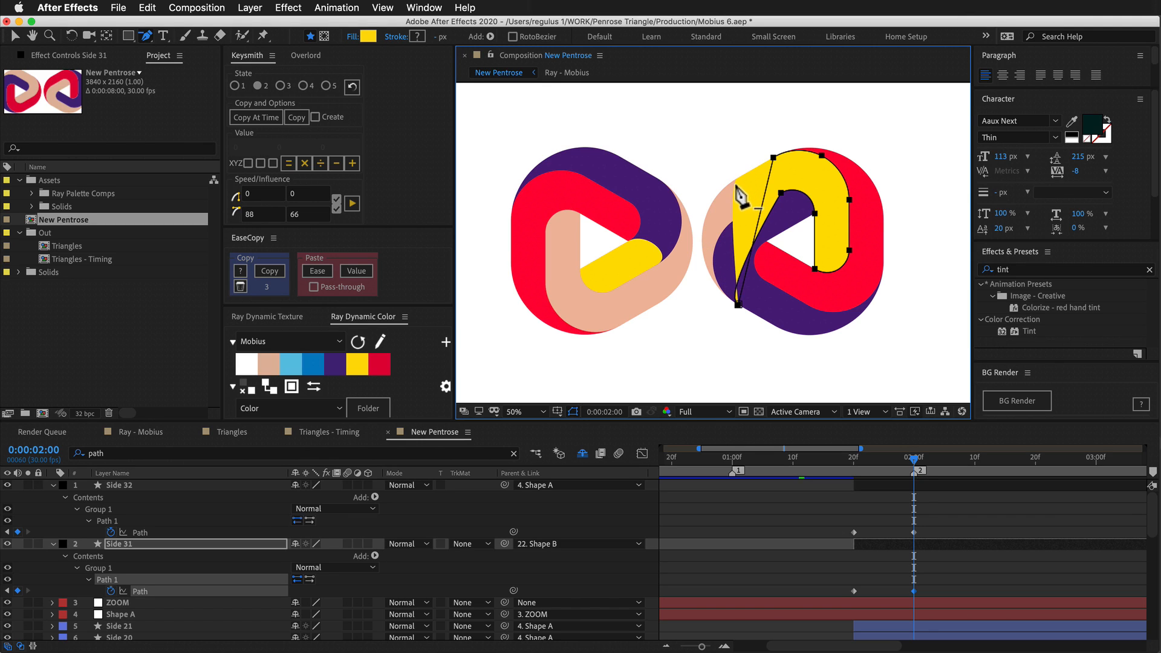
pyautogui.press('super+z')
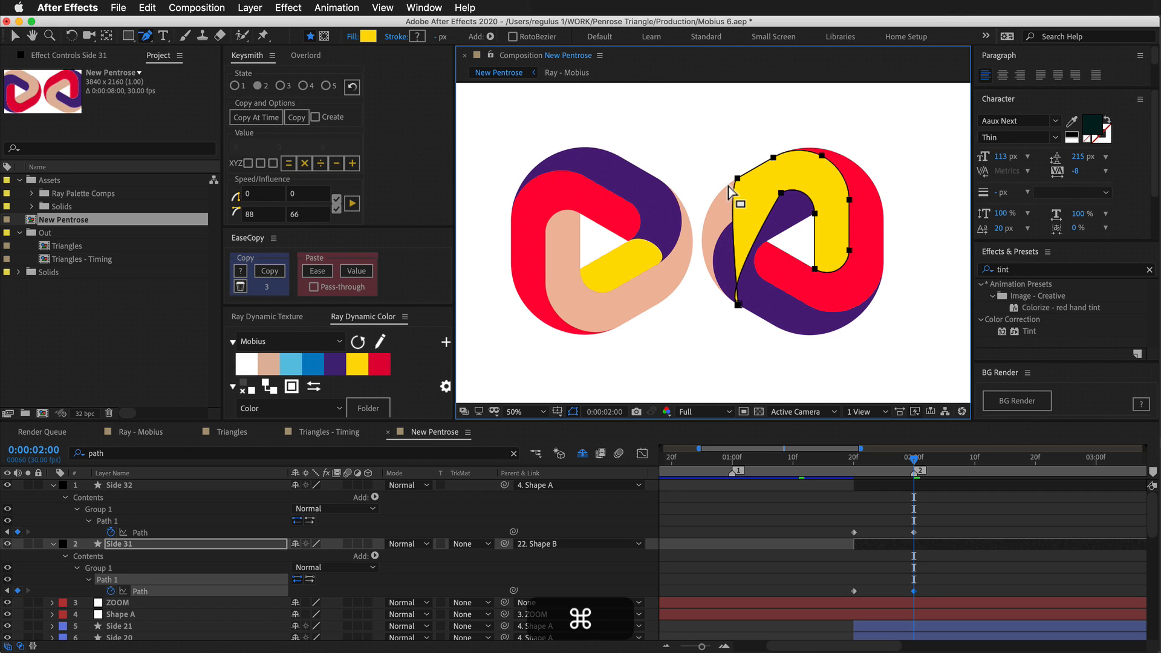
pyautogui.press('super+z')
pyautogui.press('super+z')
pyautogui.click(710, 217)
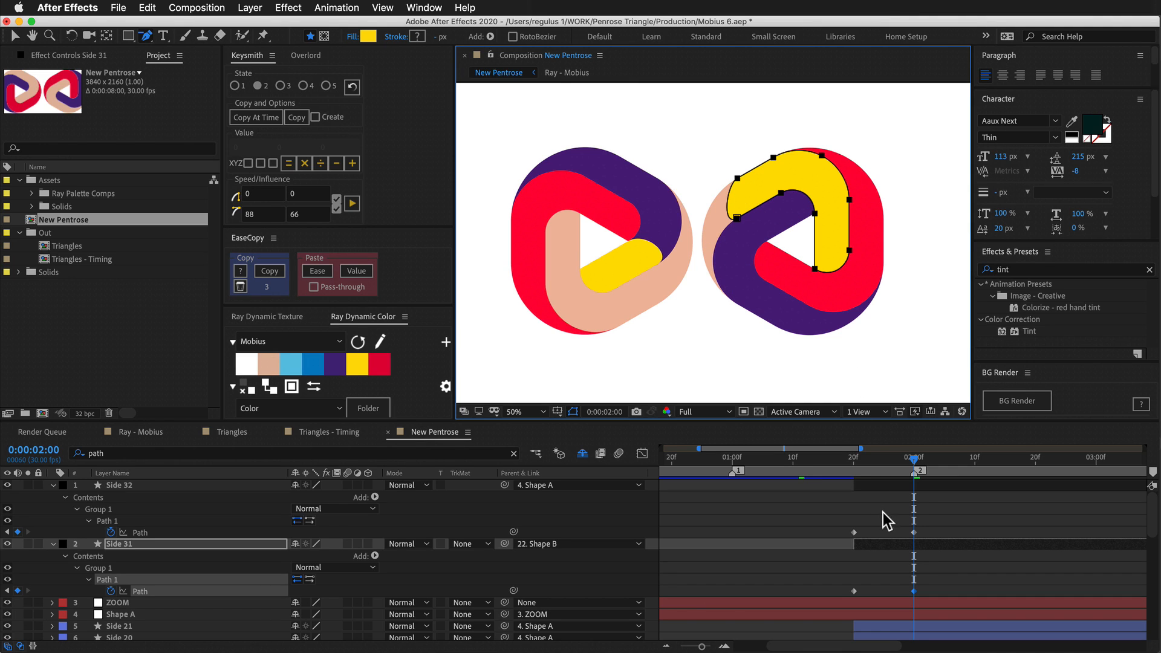
pyautogui.click(928, 524)
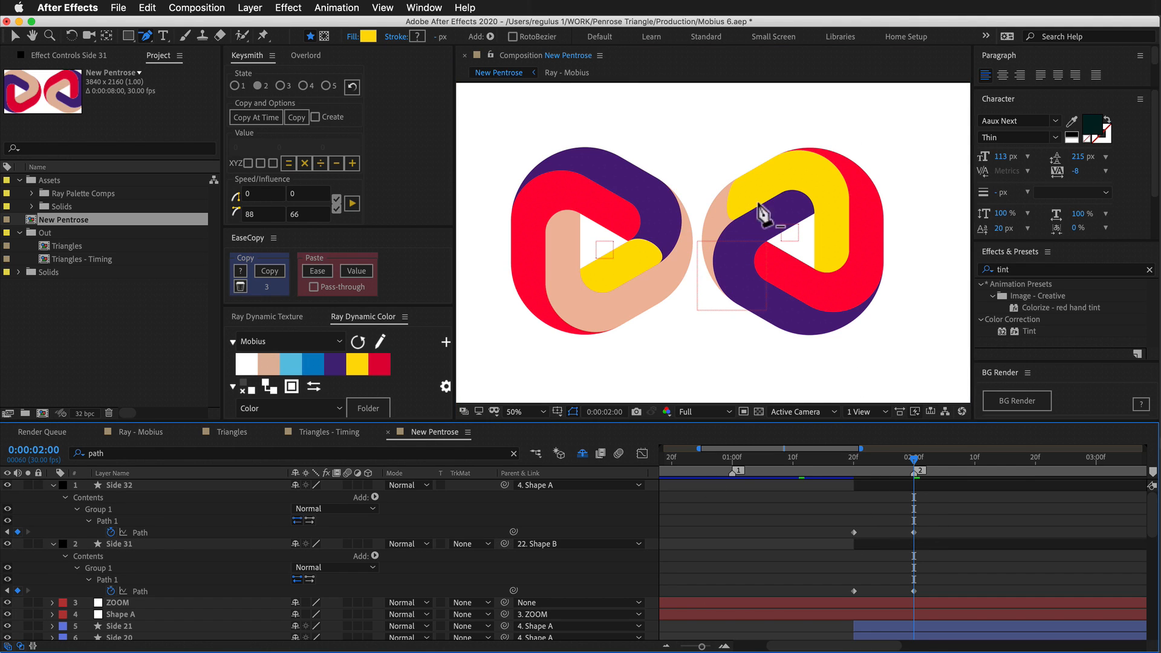
# Set the ZOOM layer's Rotation to 30°.
pyautogui.moveTo(902, 468)
pyautogui.mouseDown()
pyautogui.moveTo(894, 475)
pyautogui.moveTo(914, 481)
pyautogui.mouseUp()
pyautogui.press('v')
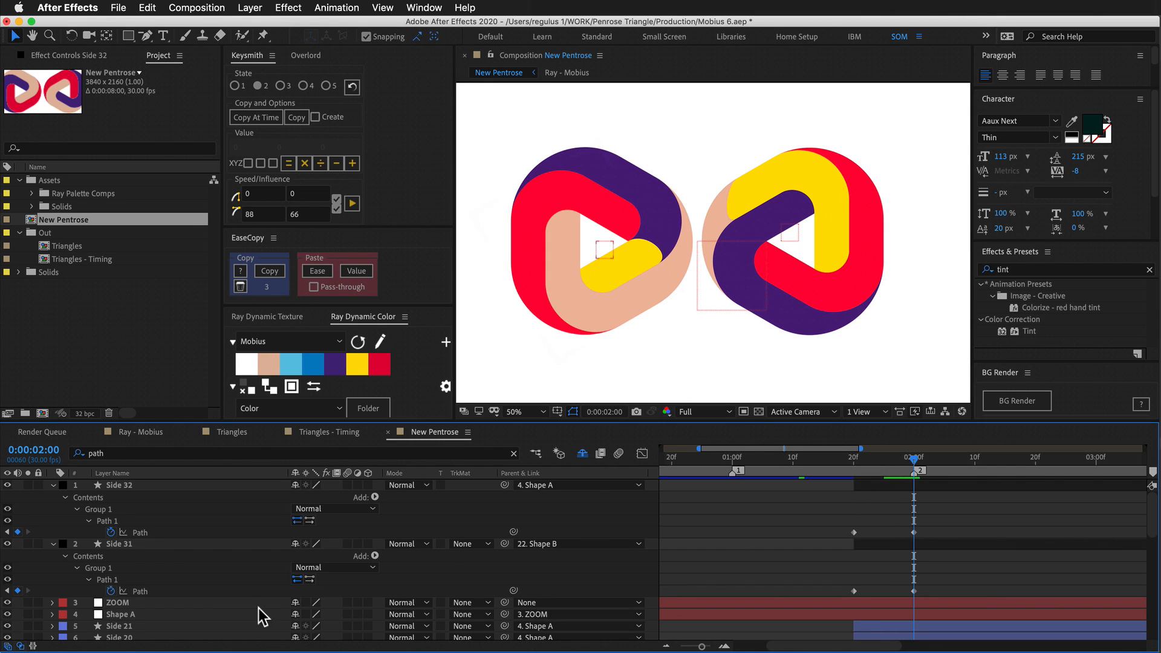
pyautogui.click(231, 605)
pyautogui.press('r')
pyautogui.click(308, 521)
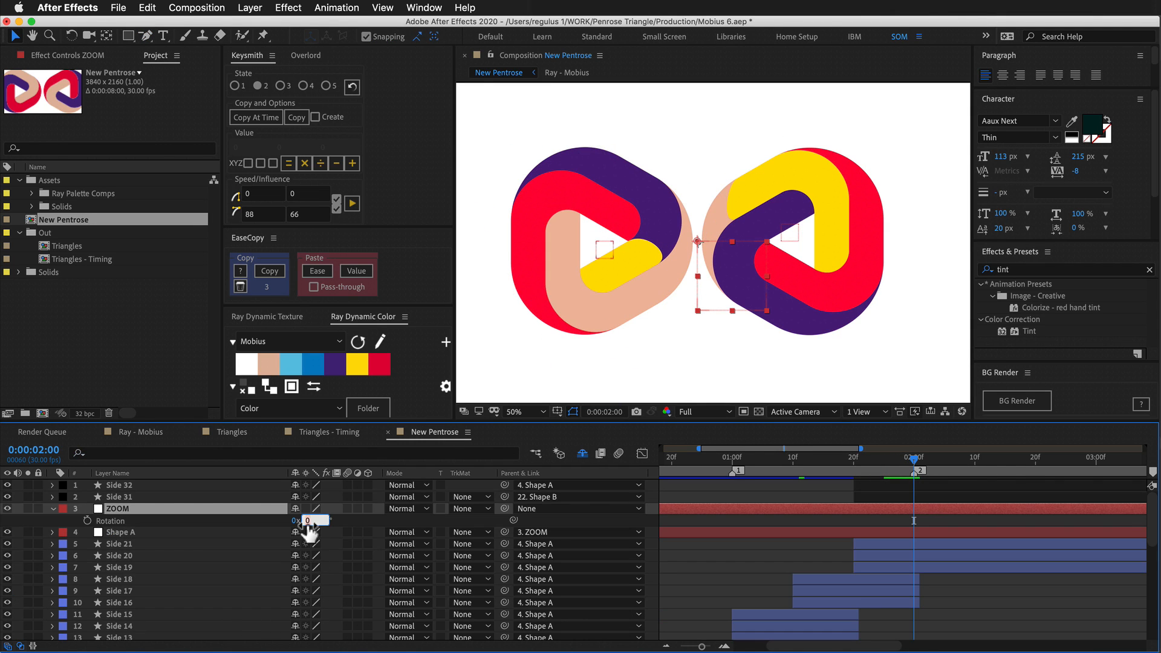
pyautogui.press('Return')
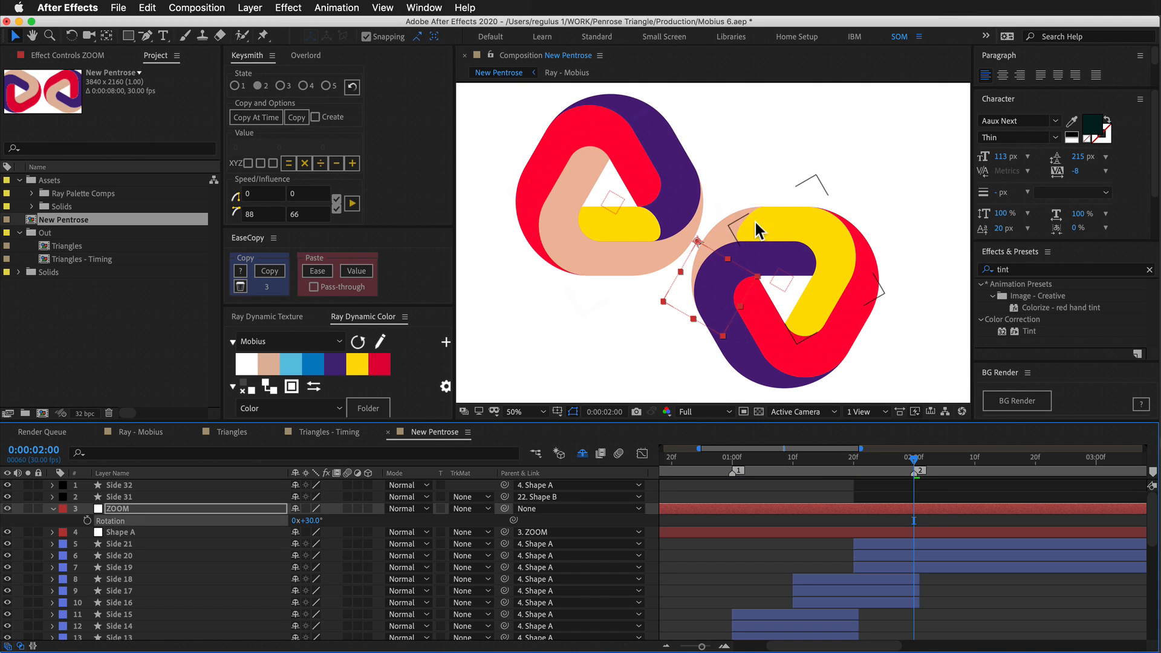
# Reveal the keyframed Path properties of the Side 32 and Side 31 layers.
pyautogui.click(835, 485)
pyautogui.moveTo(837, 513); pyautogui.dragTo(836, 514)
pyautogui.click(883, 484)
pyautogui.keyDown('shift'); pyautogui.click(883, 497); pyautogui.keyUp('shift')
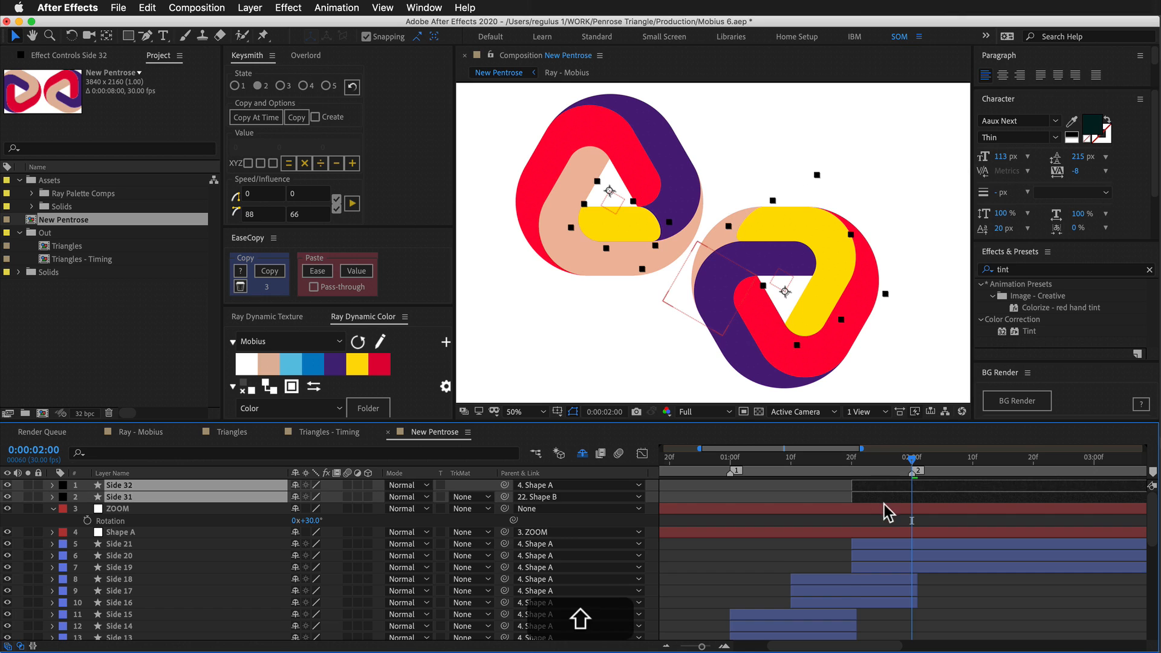
pyautogui.press('u')
pyautogui.moveTo(920, 492); pyautogui.dragTo(911, 528)
pyautogui.click(923, 521)
# Using the Convert Vertex tool, extend the Side 32 path's end vertices at 2 seconds horizontally to overlap the second shape's yellow band.
pyautogui.click(912, 497)
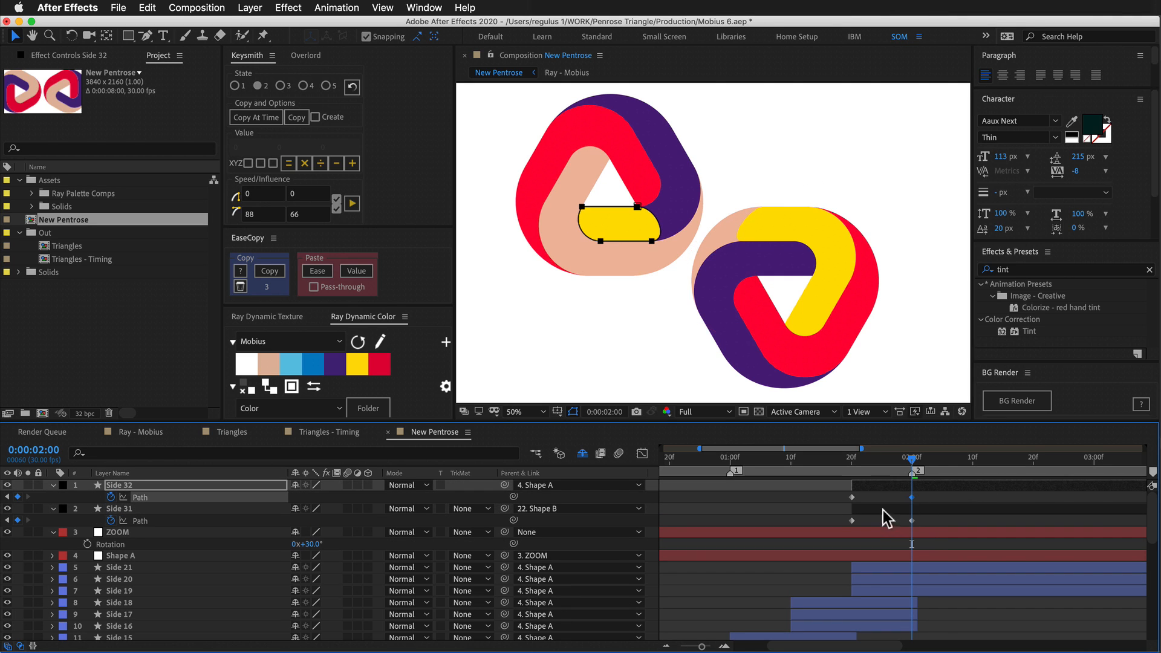
pyautogui.click(146, 36)
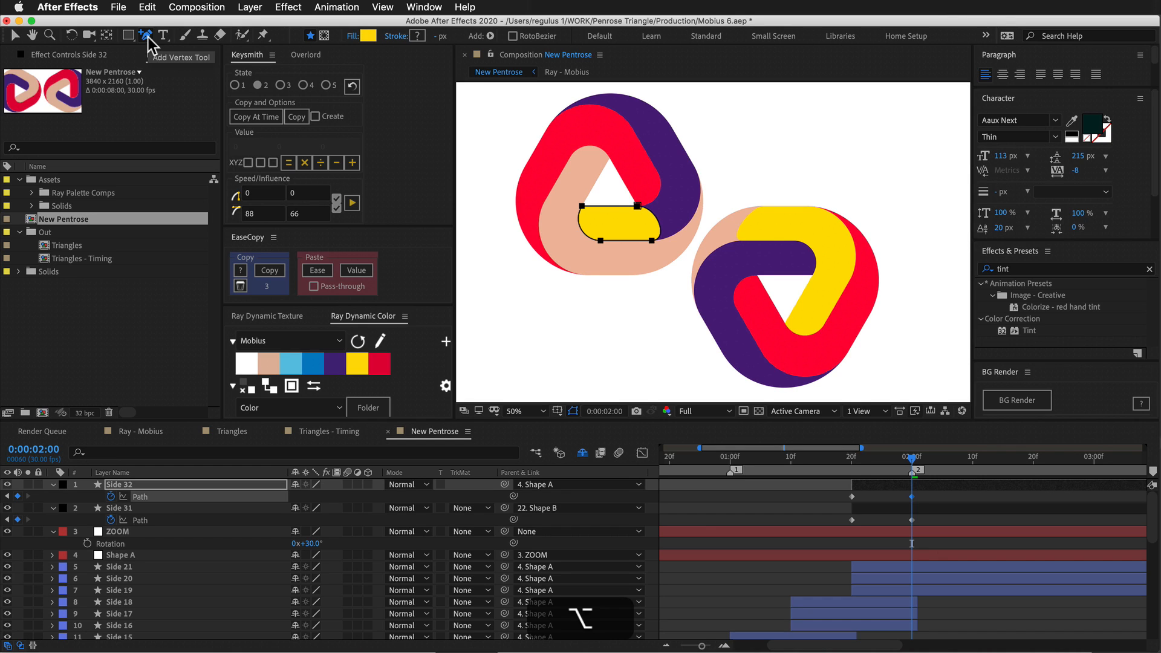
pyautogui.keyDown('alt'); pyautogui.click(147, 38); pyautogui.keyUp('alt')
pyautogui.click(147, 38)
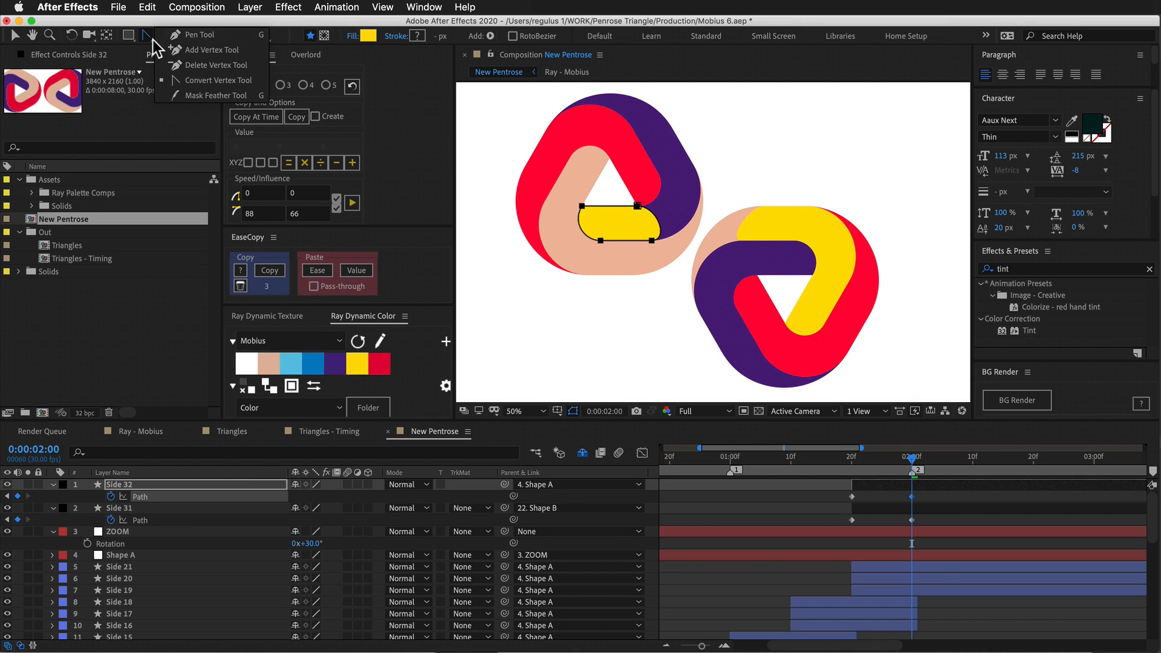
pyautogui.click(145, 35)
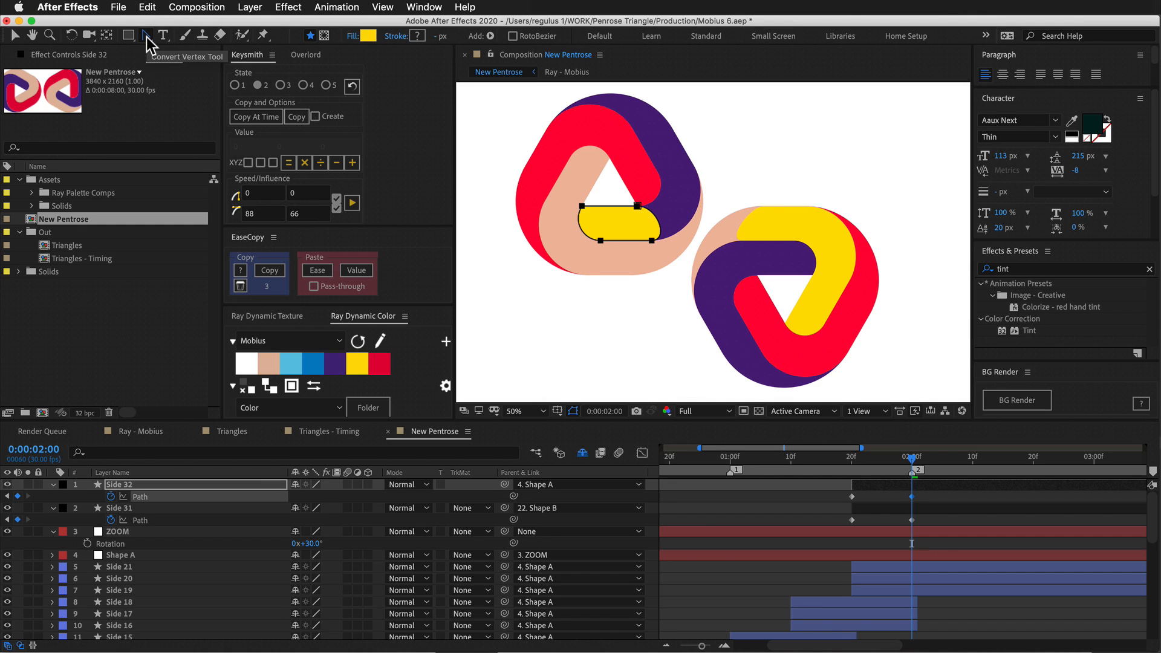
pyautogui.keyDown('super'); pyautogui.click(652, 250); pyautogui.keyUp('super')
pyautogui.keyDown('super'); pyautogui.click(652, 240); pyautogui.keyUp('super')
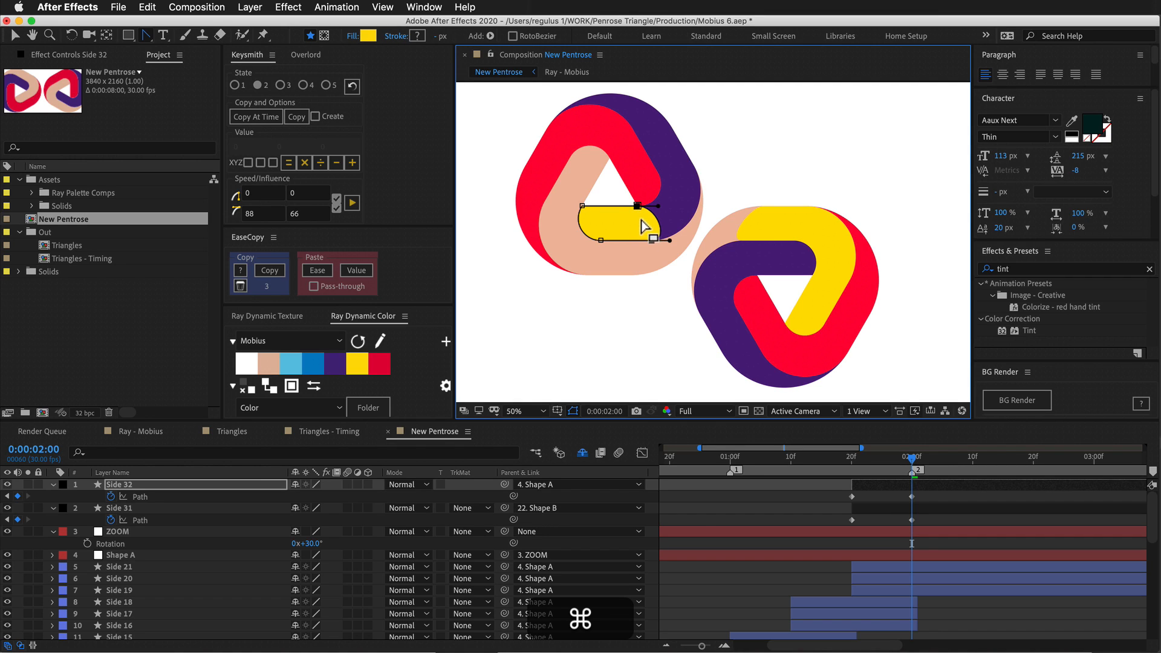
pyautogui.moveTo(640, 209); pyautogui.dragTo(760, 206)
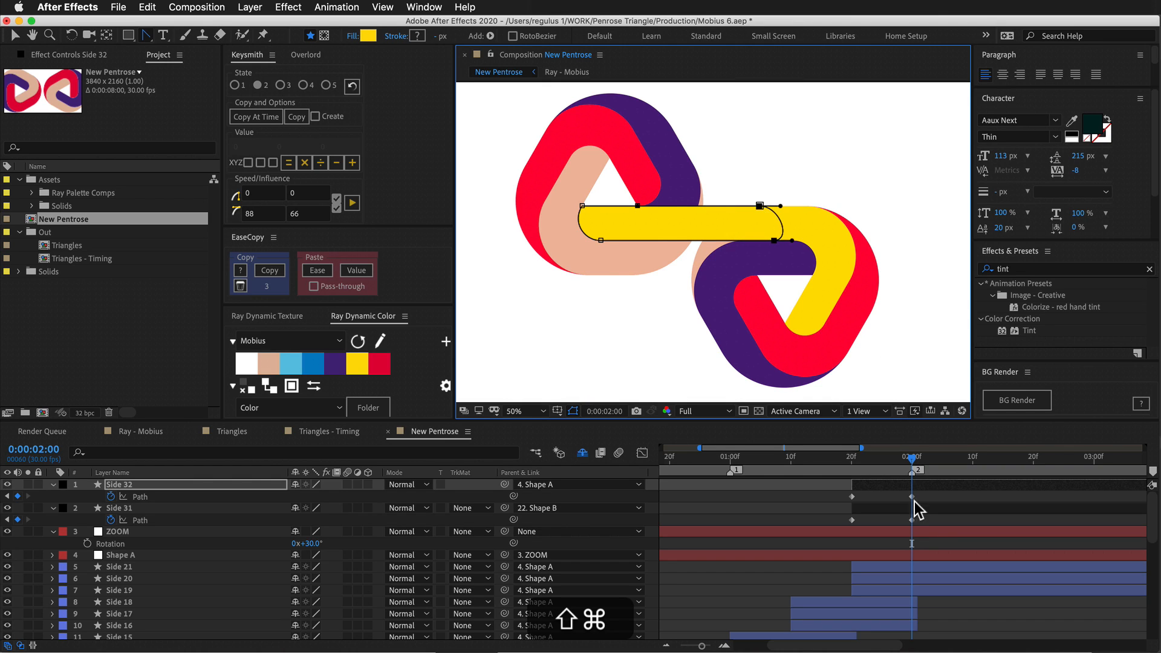
# Extend the two end vertices of Side 31's path at 2 seconds horizontally back over Side 32.
pyautogui.click(912, 520)
pyautogui.keyDown('super'); pyautogui.click(764, 206); pyautogui.keyUp('super')
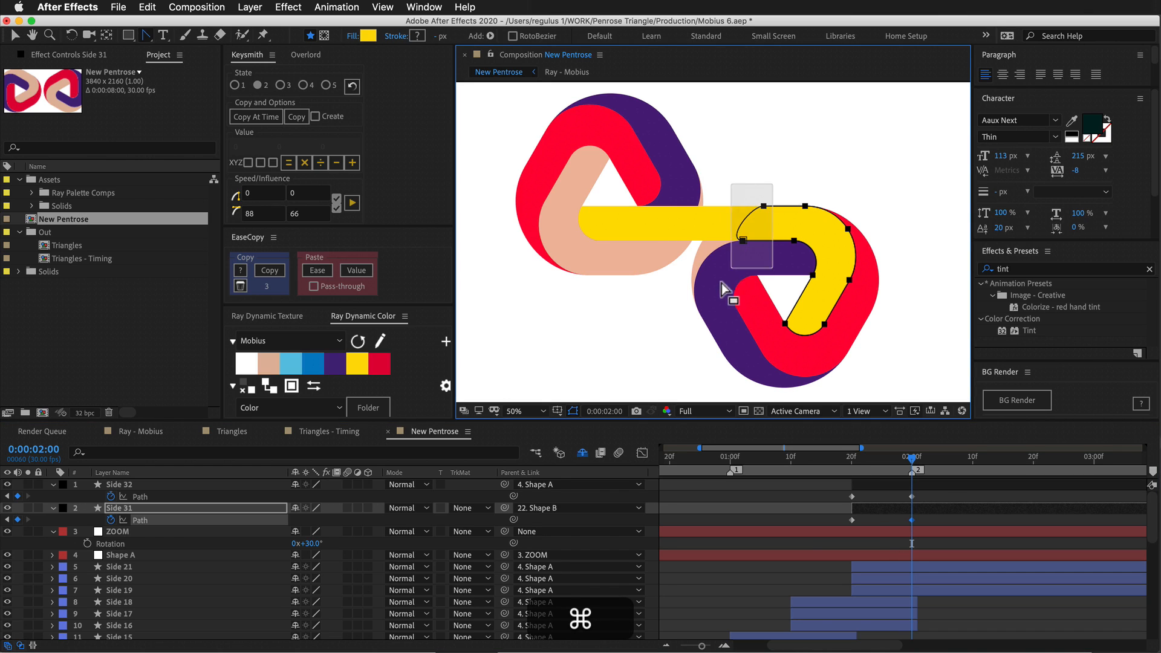
pyautogui.keyDown('super'); pyautogui.click(744, 240); pyautogui.keyUp('super')
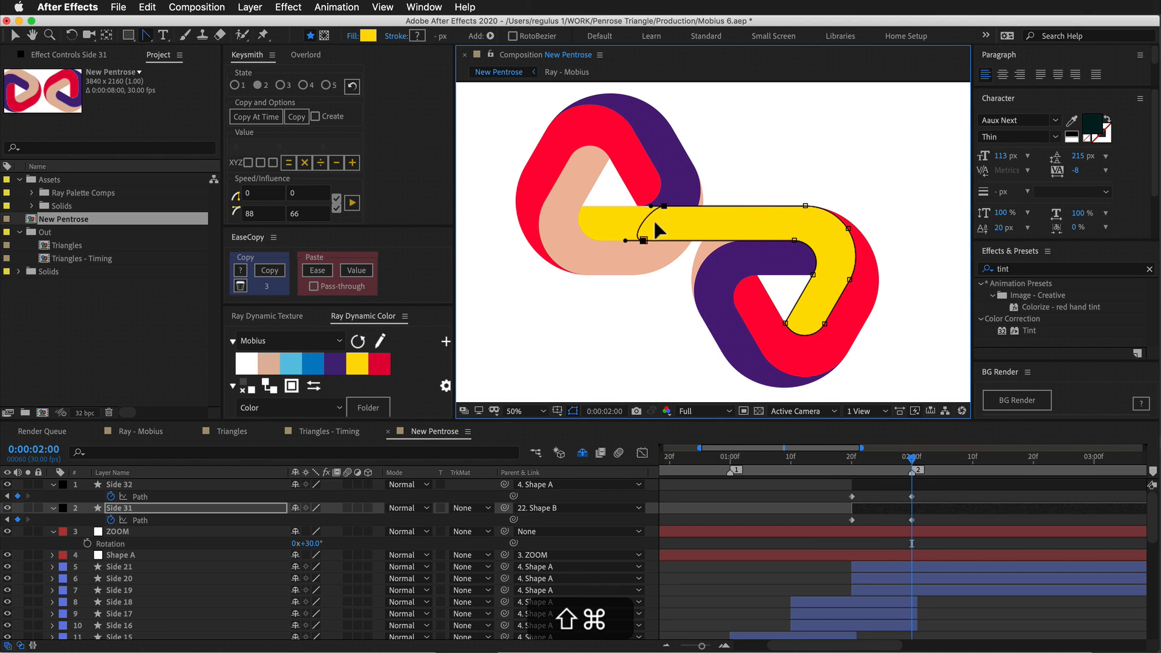
# Scrub between 0:00:01:21 and 0:00:02:00 and inspect up close how the two yellow bands line up.
pyautogui.click(885, 465)
pyautogui.moveTo(885, 465); pyautogui.dragTo(864, 479)
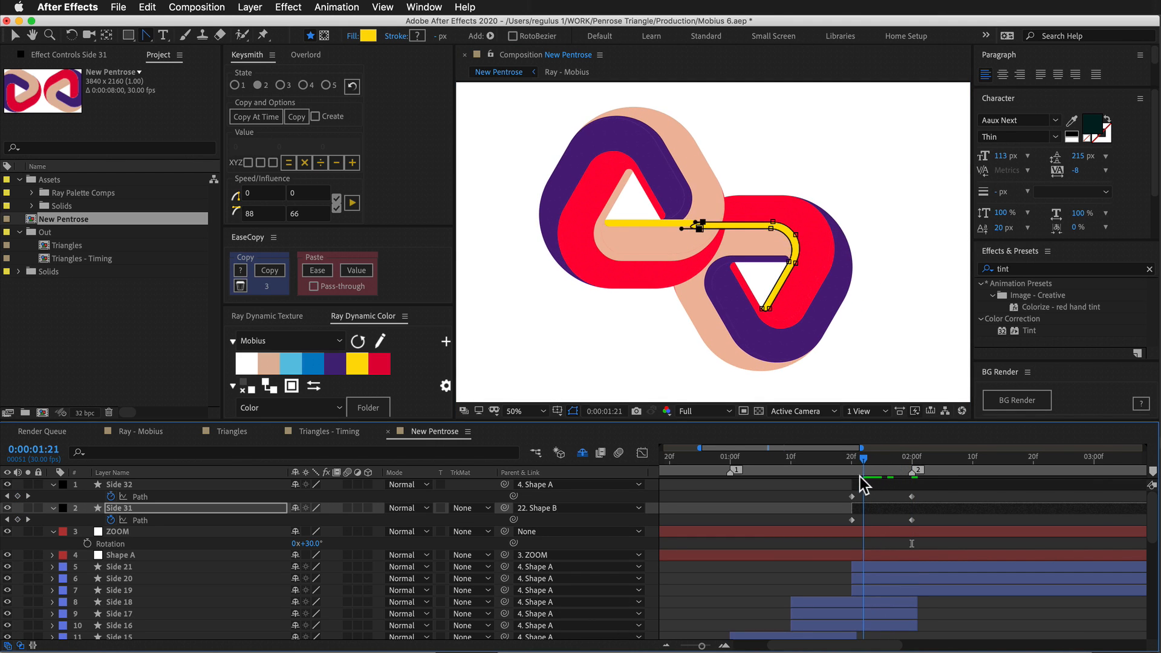
pyautogui.press('pagedown')
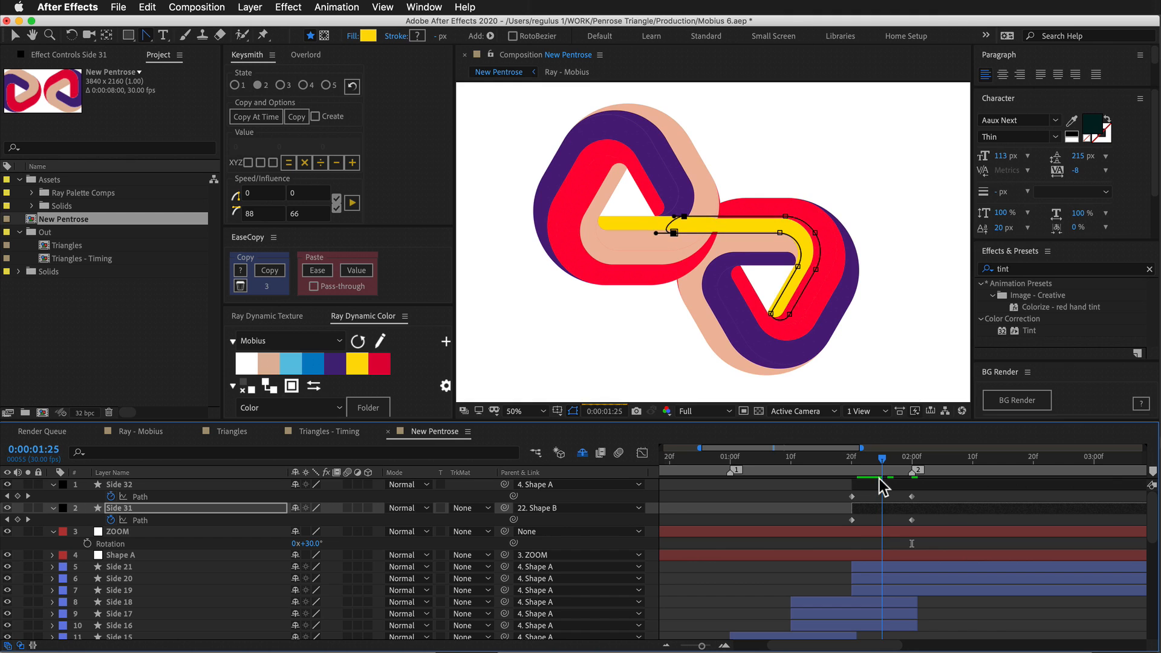
pyautogui.press('.')
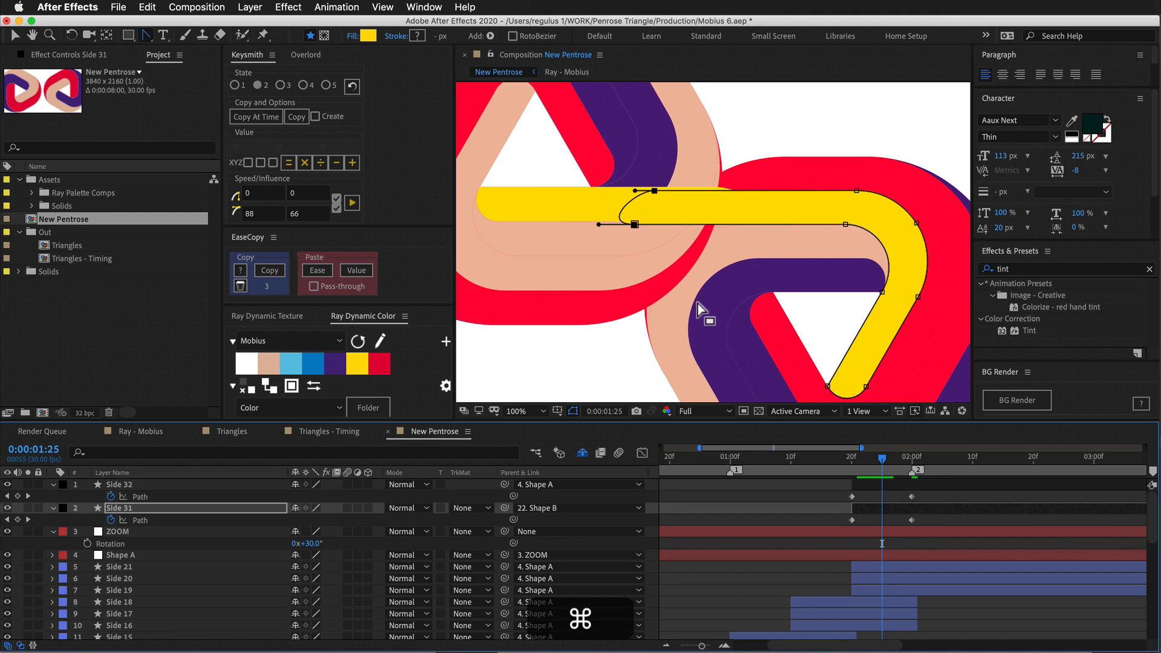
pyautogui.moveTo(881, 471); pyautogui.dragTo(915, 513)
pyautogui.press('shift')
pyautogui.click(926, 500)
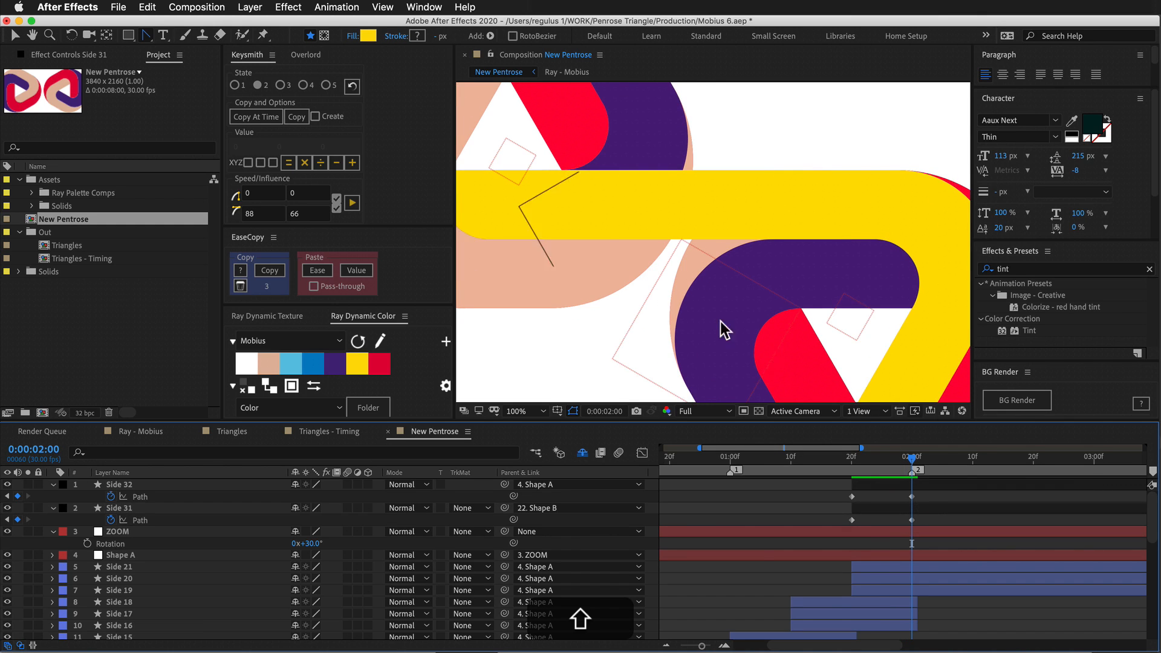
pyautogui.moveTo(747, 306); pyautogui.dragTo(785, 285)
pyautogui.moveTo(802, 358); pyautogui.dragTo(791, 355)
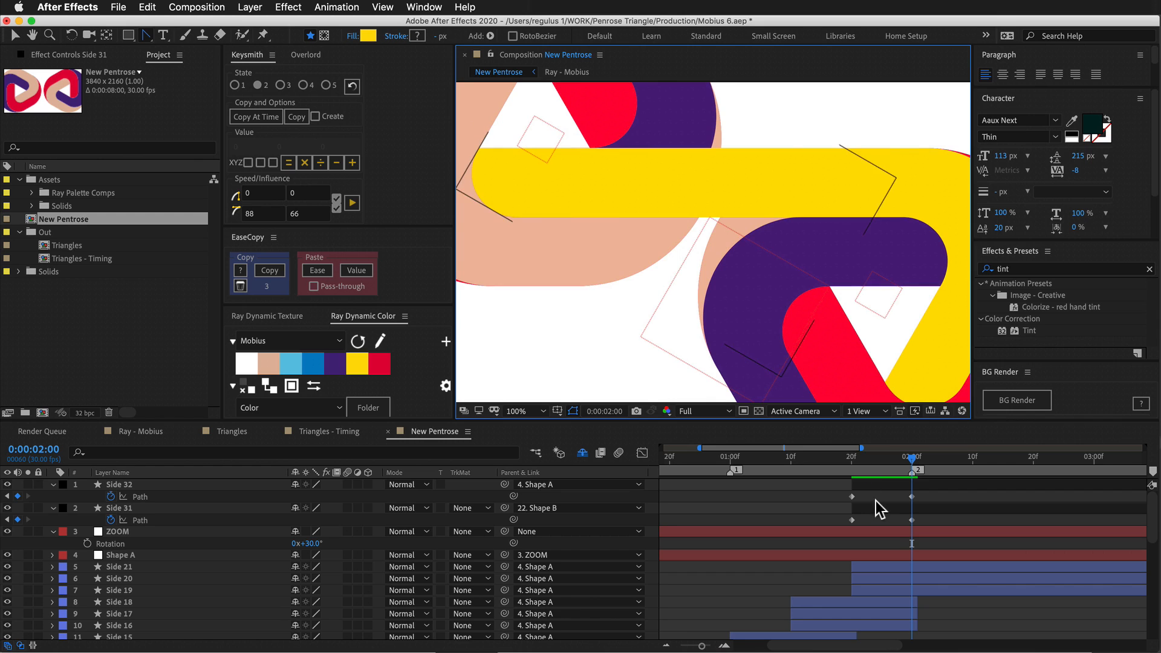
pyautogui.moveTo(894, 457); pyautogui.dragTo(878, 481)
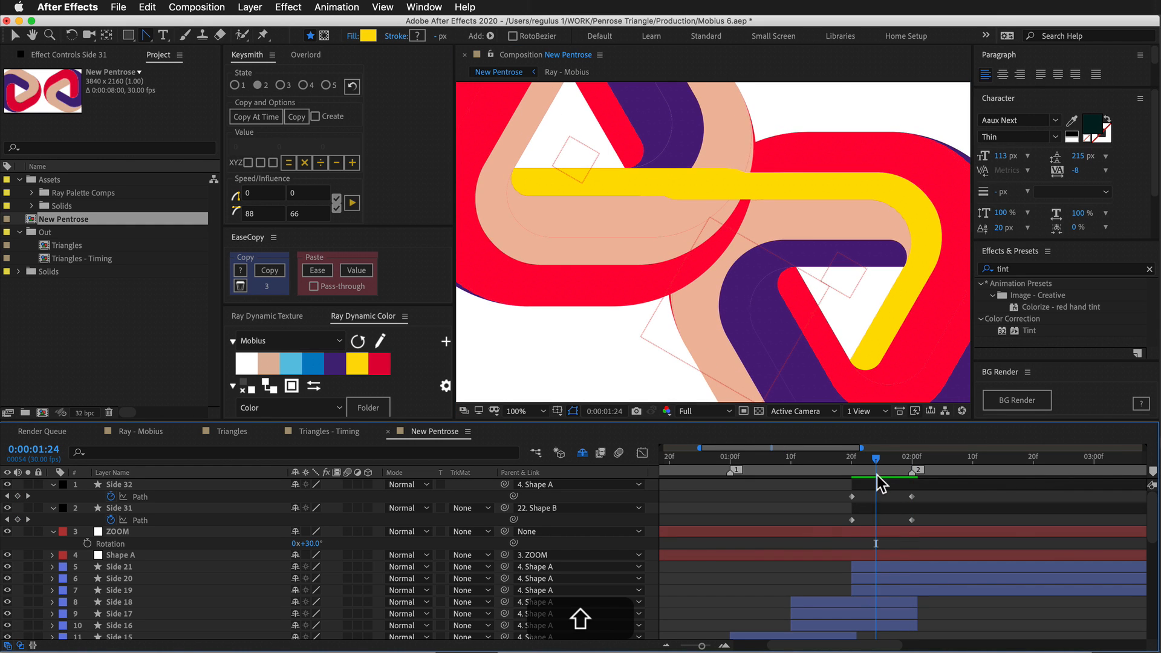
# Set the Side 32 layer's blending mode to Difference.
pyautogui.moveTo(821, 547); pyautogui.dragTo(825, 525)
pyautogui.moveTo(684, 521); pyautogui.dragTo(692, 539)
pyautogui.click(413, 487)
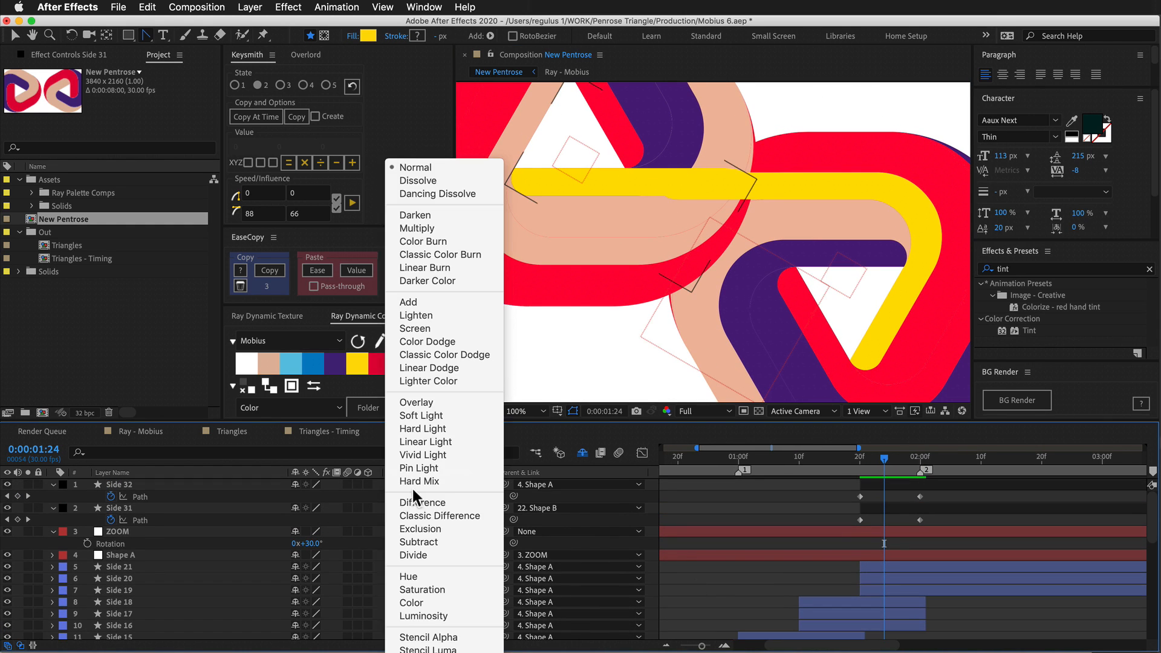
pyautogui.click(427, 506)
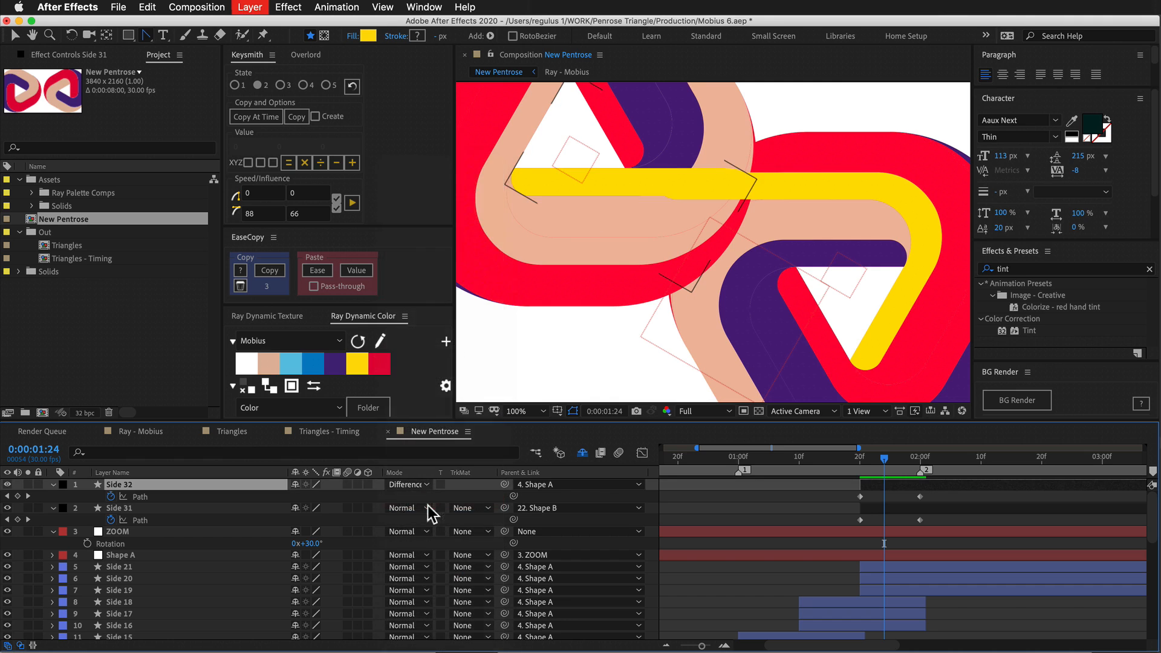
pyautogui.click(694, 491)
# Select the Shape B null and reveal its keyframed X Position and Scale properties.
pyautogui.moveTo(752, 532); pyautogui.dragTo(762, 586)
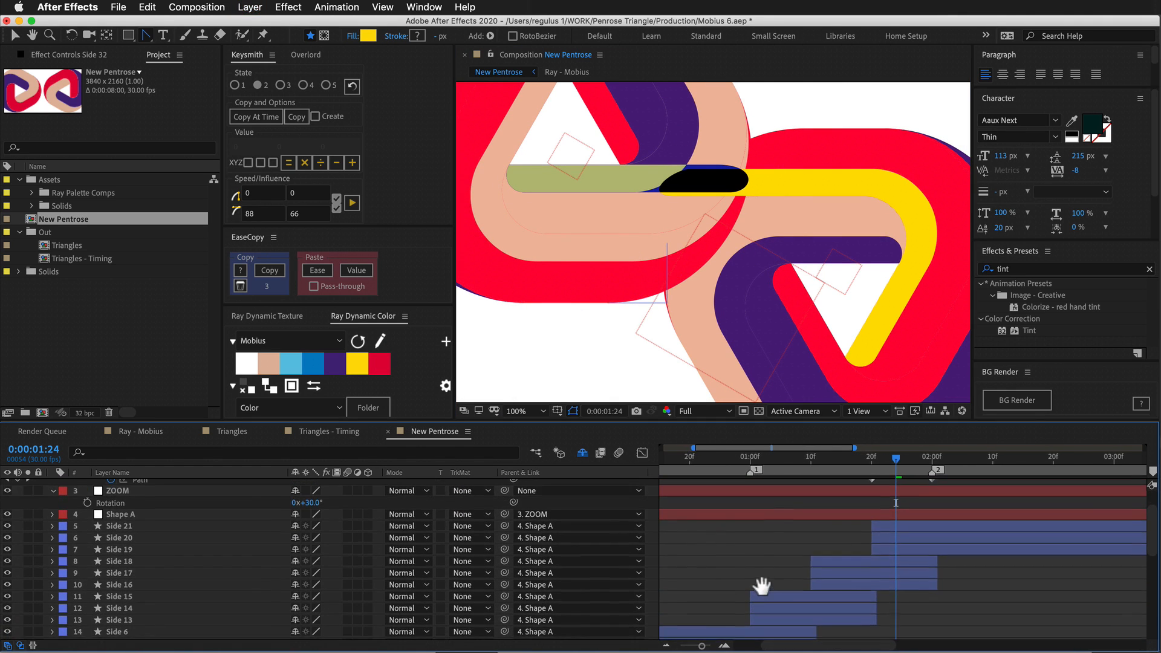
pyautogui.scroll(-10, 747, 601)
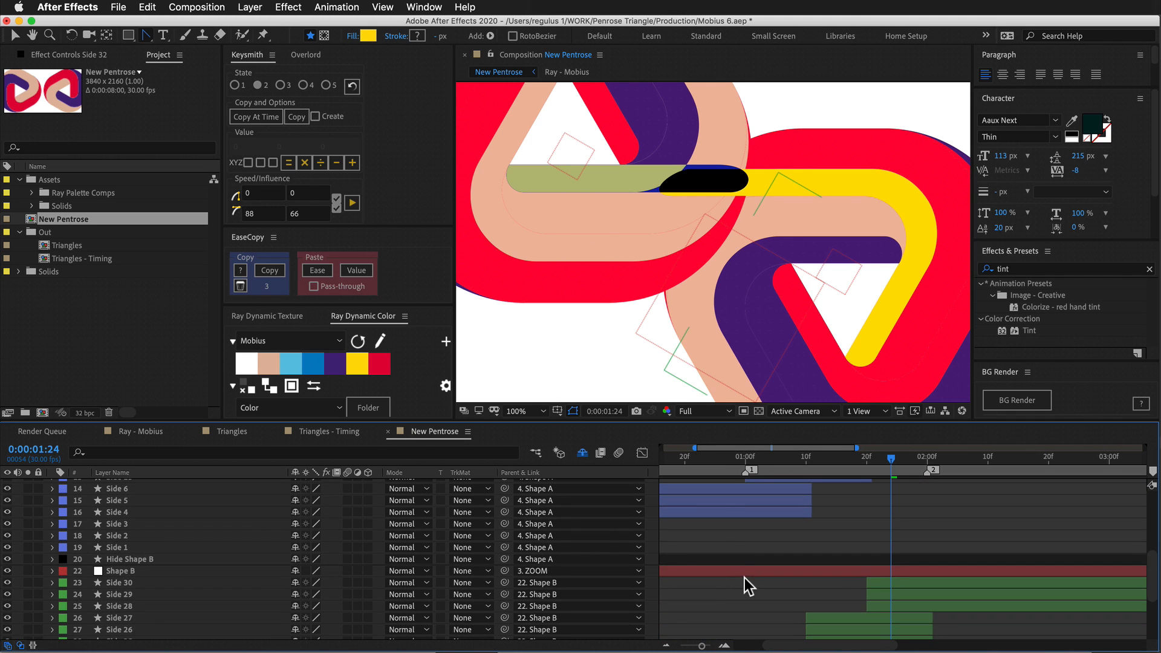
pyautogui.scroll(1, 744, 579)
pyautogui.click(744, 580)
pyautogui.press('u')
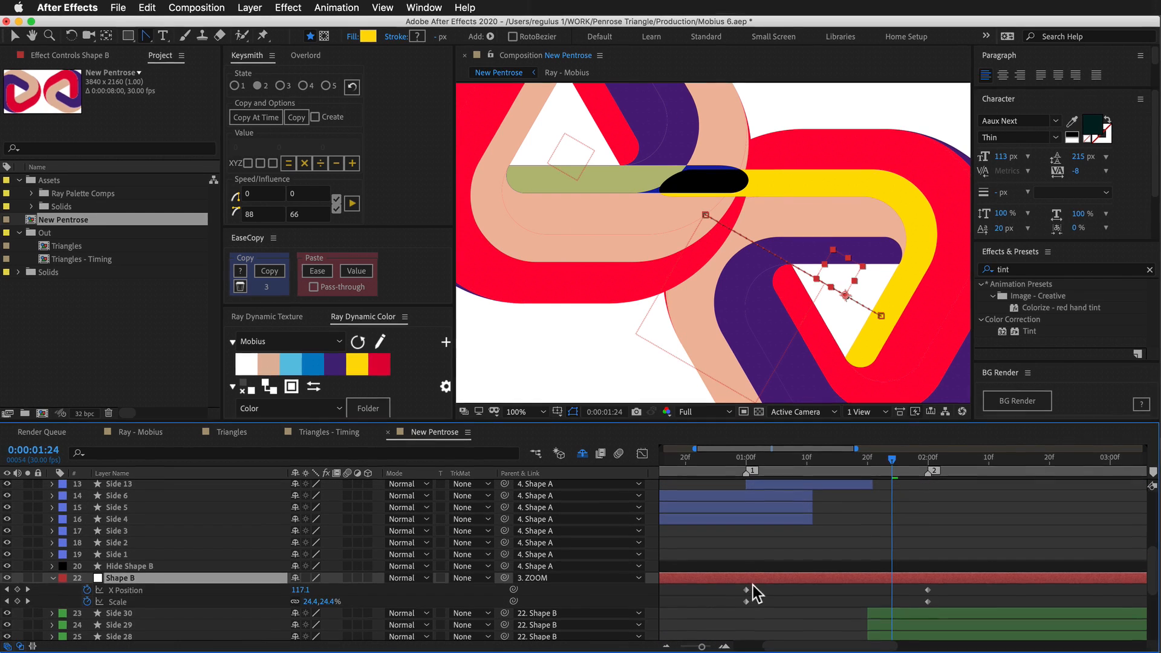
# Try delaying Shape B's first Scale keyframe past the 1-second marker.
pyautogui.moveTo(747, 601); pyautogui.dragTo(843, 617)
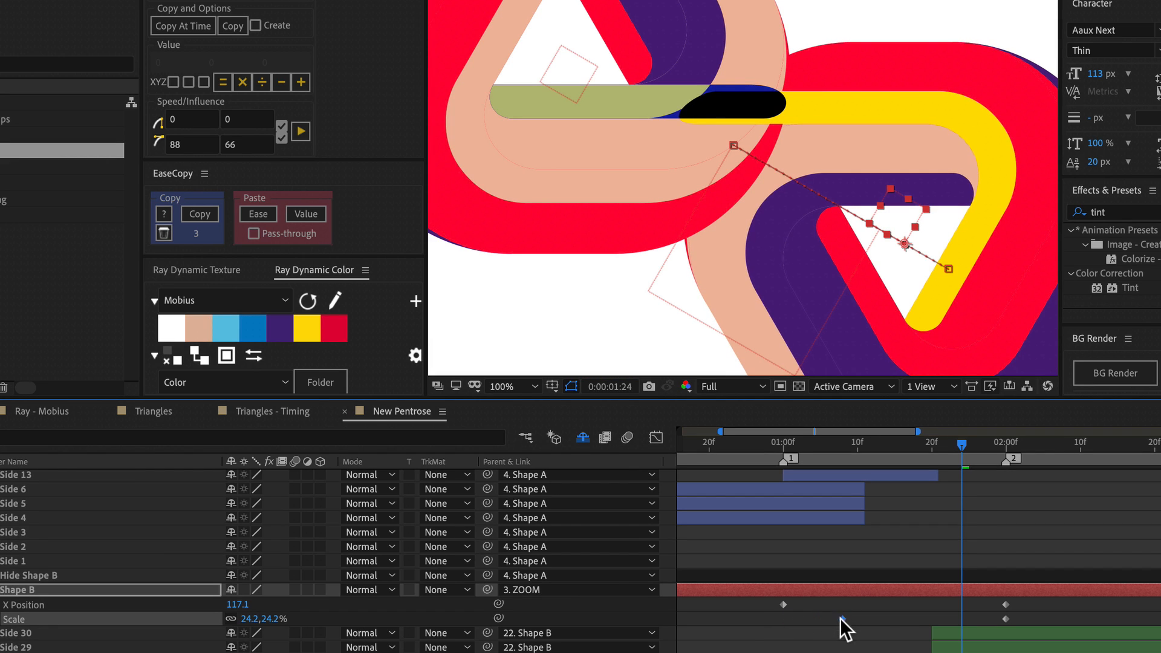
pyautogui.moveTo(938, 593); pyautogui.dragTo(786, 624)
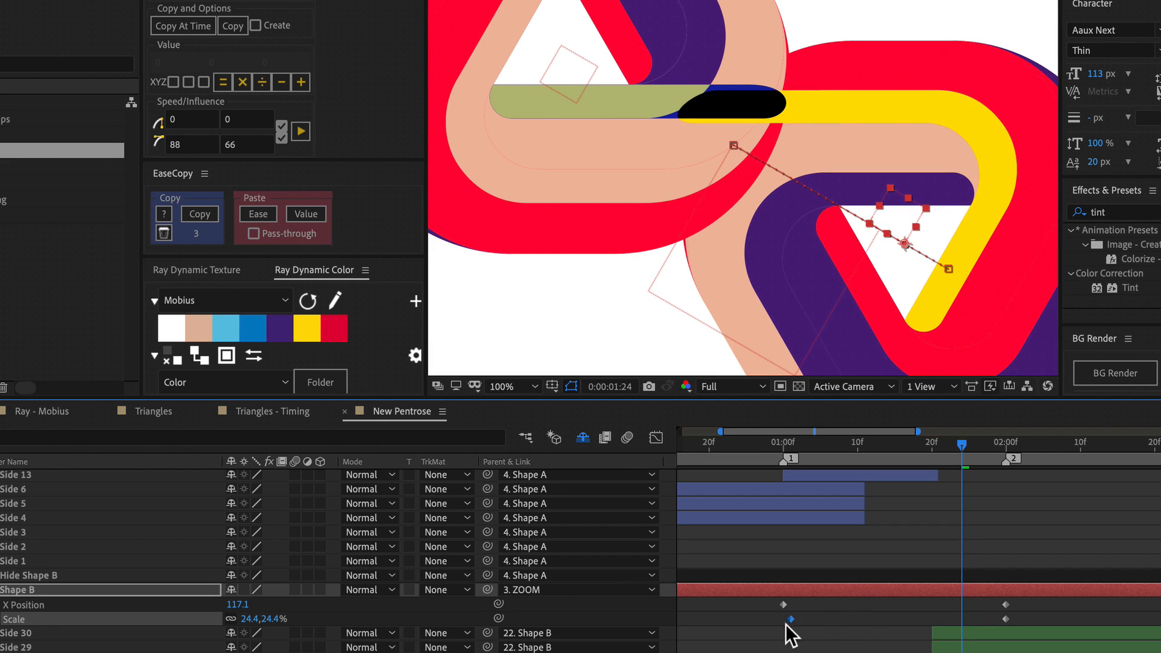
pyautogui.moveTo(903, 619); pyautogui.dragTo(784, 619)
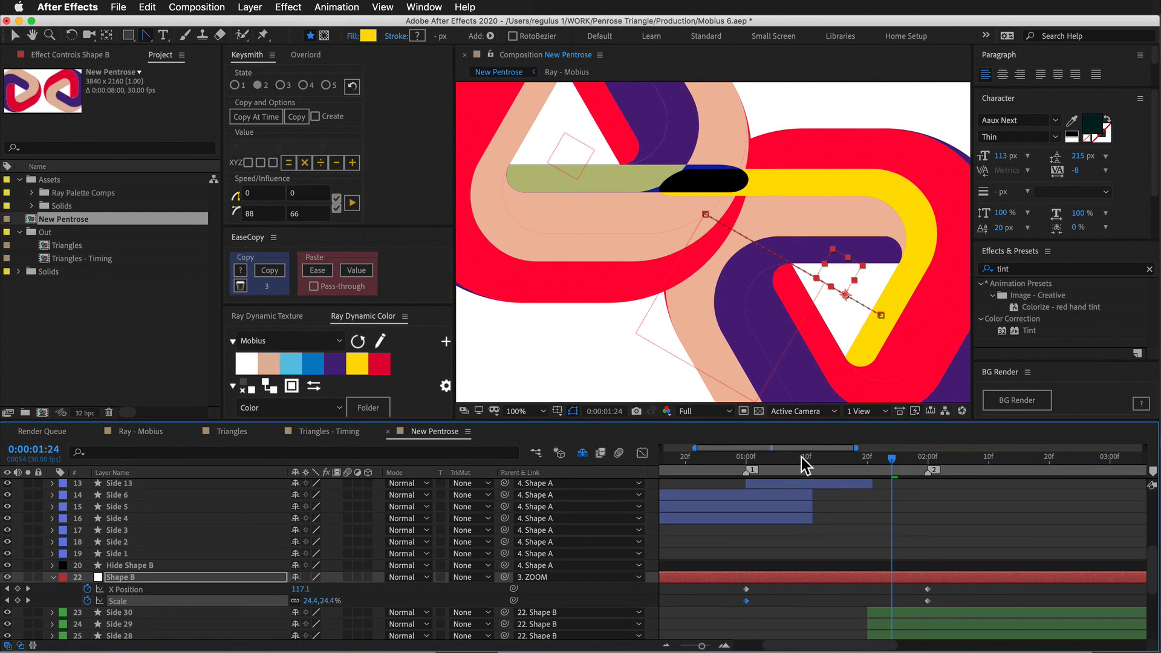
# Move Shape B's second Scale keyframe from 2 seconds to 0:00:01:11 and scrub through the scaling.
pyautogui.moveTo(928, 601); pyautogui.dragTo(812, 601)
pyautogui.press('.')
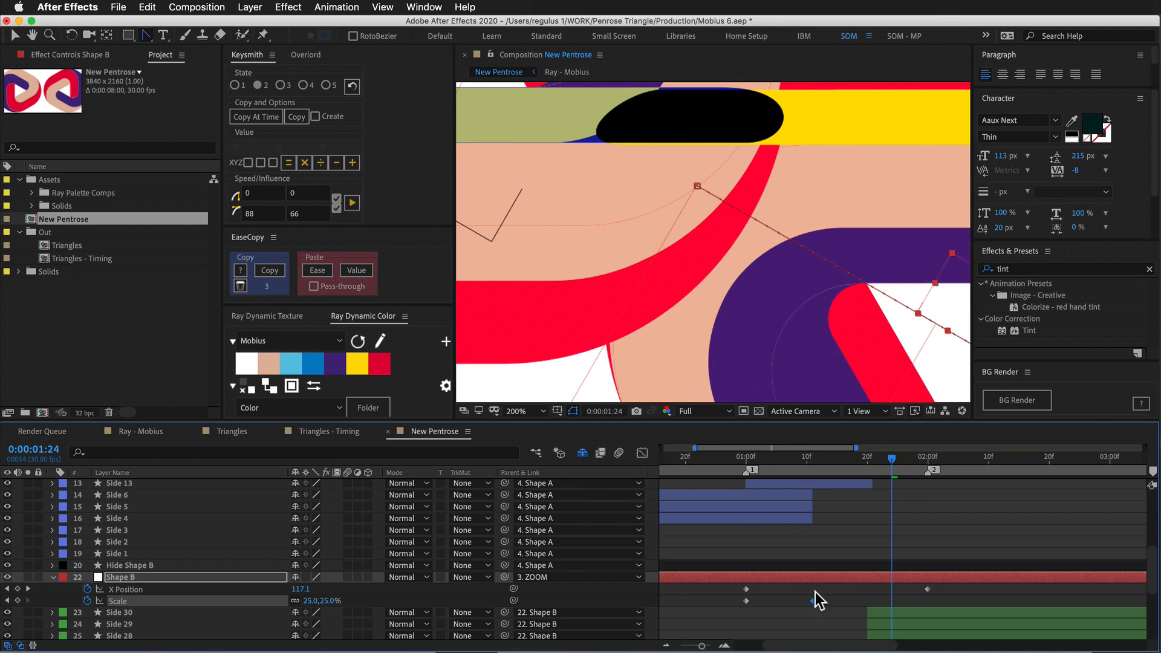
pyautogui.moveTo(750, 466); pyautogui.dragTo(789, 461)
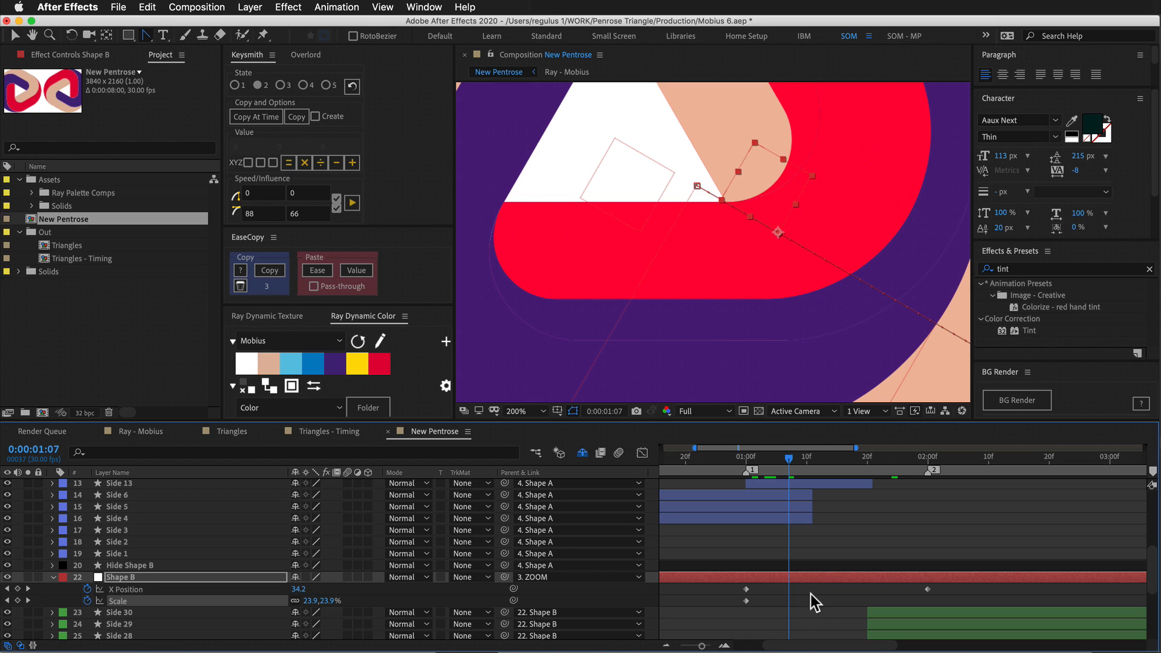
# Apply Easy Ease to Shape B's Scale keyframe at 0:00:01:11 and check the band alignment at 0:00:01:23.
pyautogui.press('F9')
pyautogui.keyDown('alt'); pyautogui.doubleClick(812, 601); pyautogui.keyUp('alt')
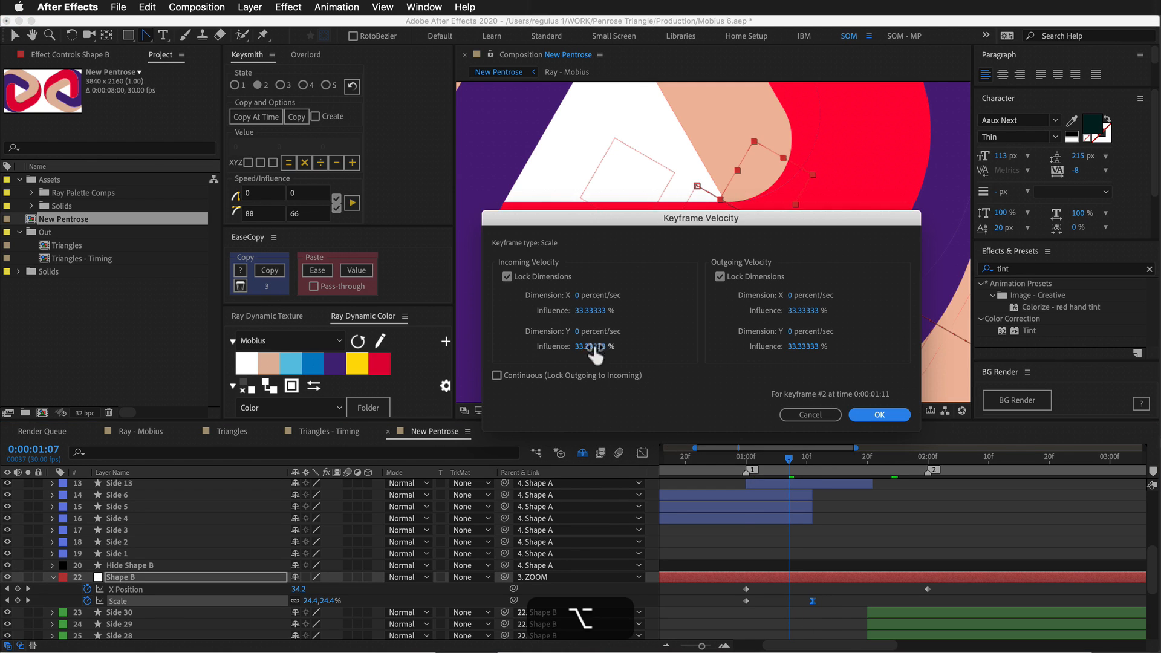
pyautogui.click(826, 416)
pyautogui.moveTo(779, 459); pyautogui.dragTo(885, 481)
pyautogui.press('super+minus')
pyautogui.scroll(1, 682, 221)
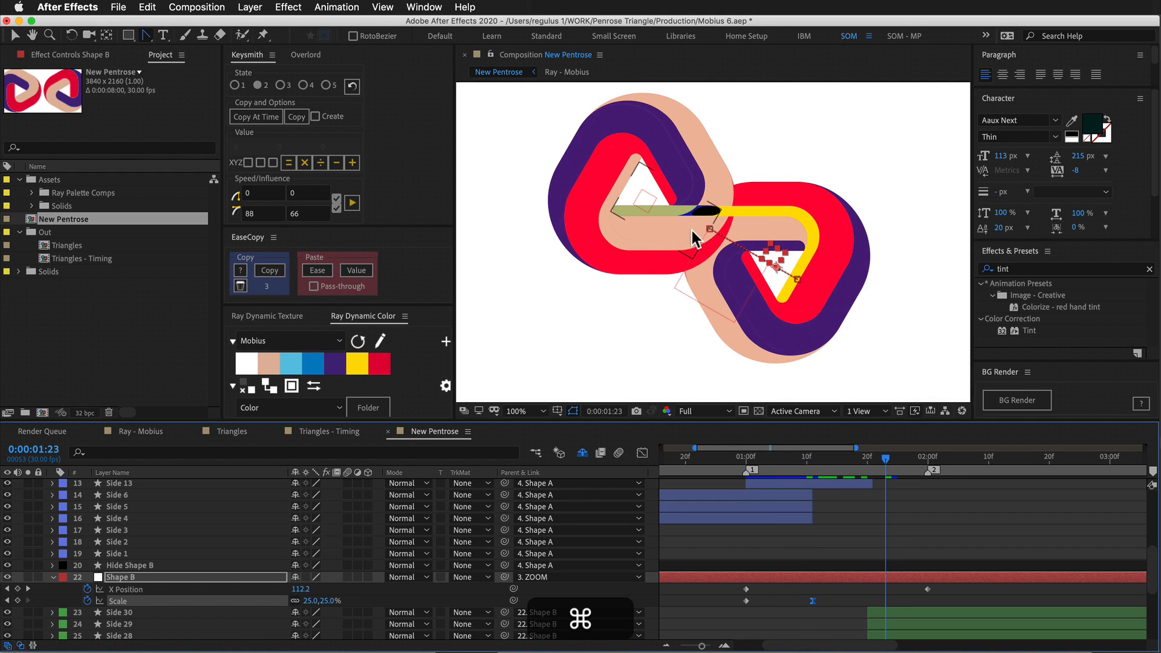
# Reveal the Path keyframes of Side 31 and Side 32 and go to their first keyframes at 0:00:01:20.
pyautogui.scroll(2, 683, 230)
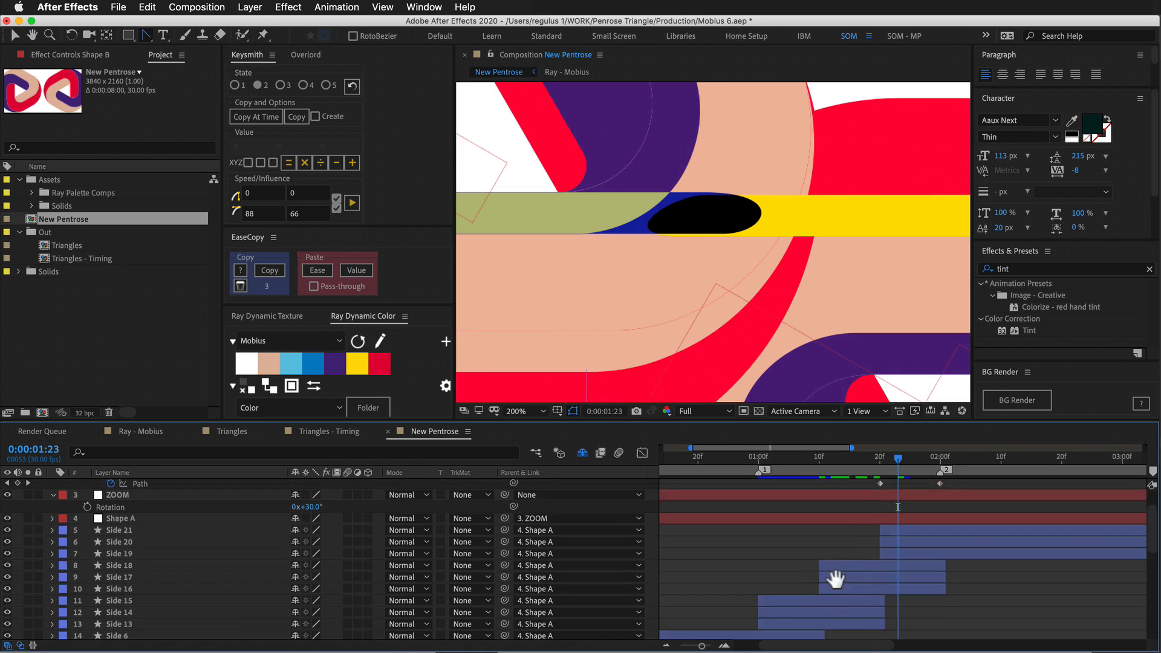
pyautogui.press('u')
pyautogui.moveTo(858, 505); pyautogui.dragTo(885, 532)
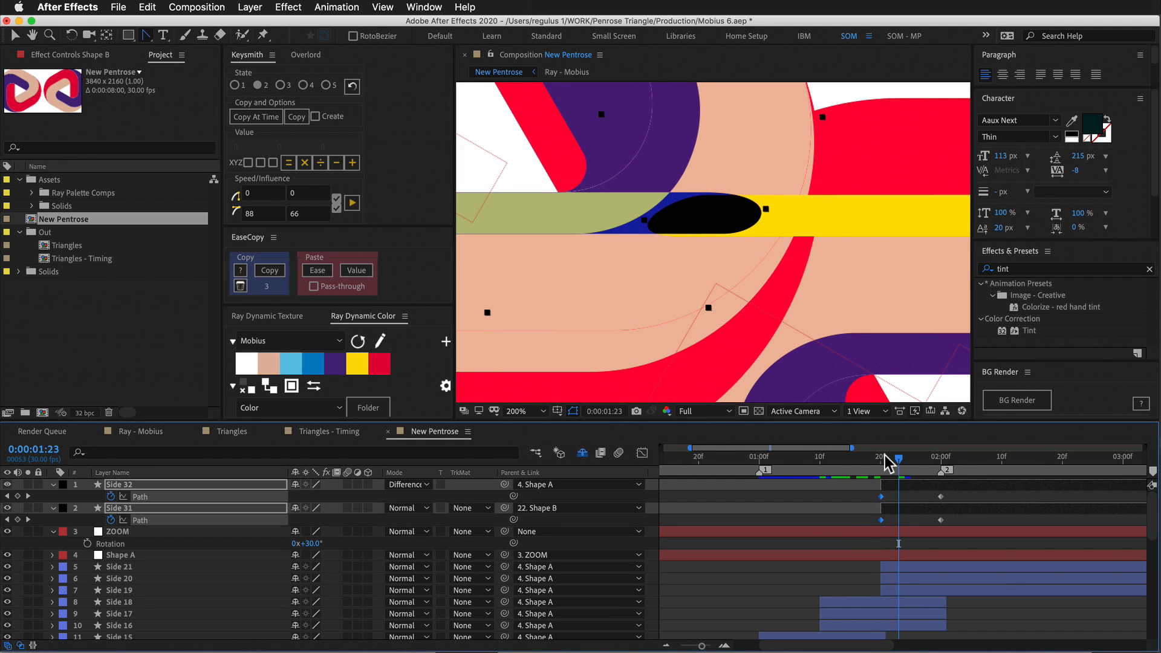
pyautogui.moveTo(885, 456); pyautogui.dragTo(878, 466)
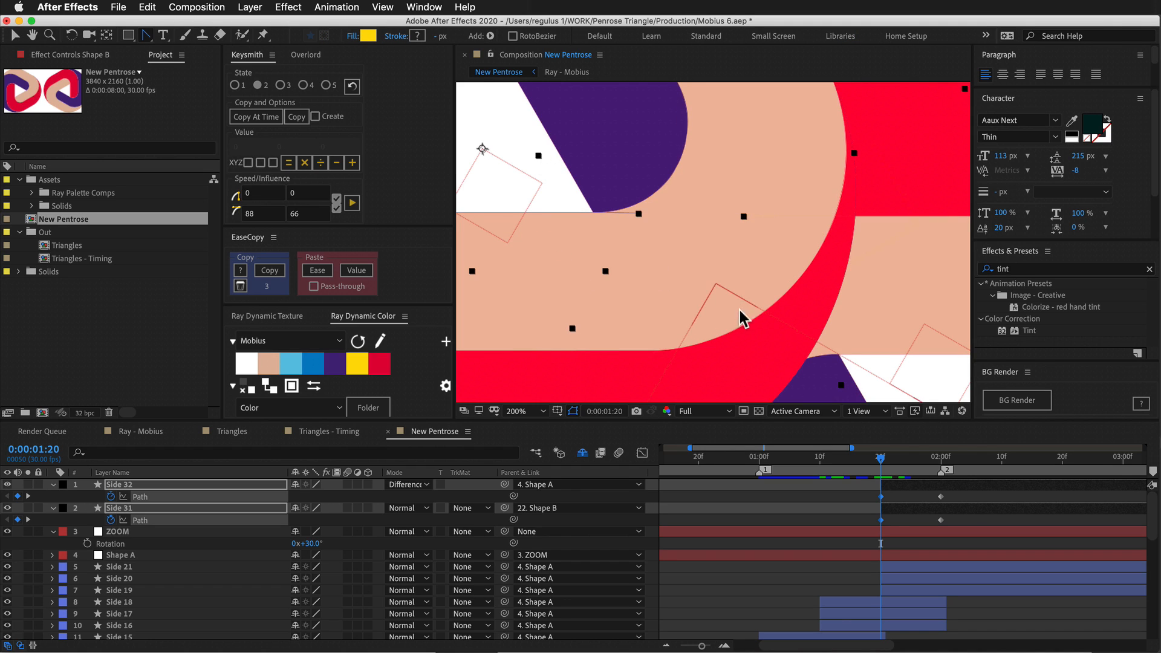
# Add a horizontal guide along the band at 0:00:01:20 and extend Side 32's end points along it towards Shape B.
pyautogui.click(888, 502)
pyautogui.click(880, 497)
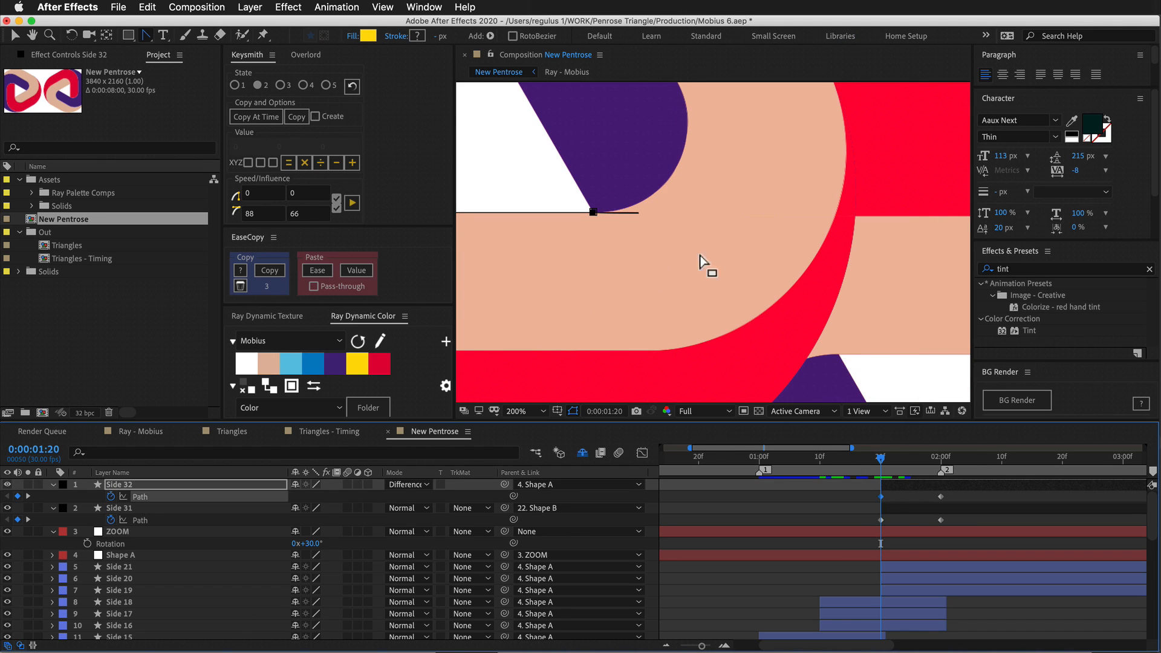
pyautogui.moveTo(614, 183); pyautogui.dragTo(578, 233)
pyautogui.press('super+r')
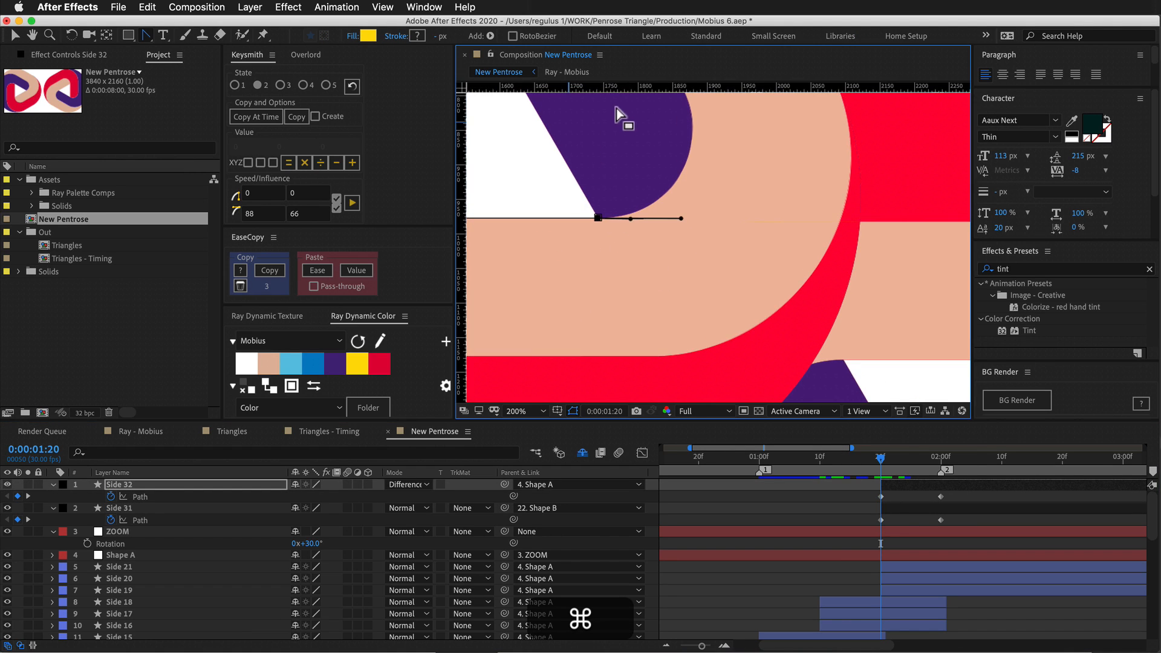
pyautogui.moveTo(617, 91); pyautogui.dragTo(761, 222)
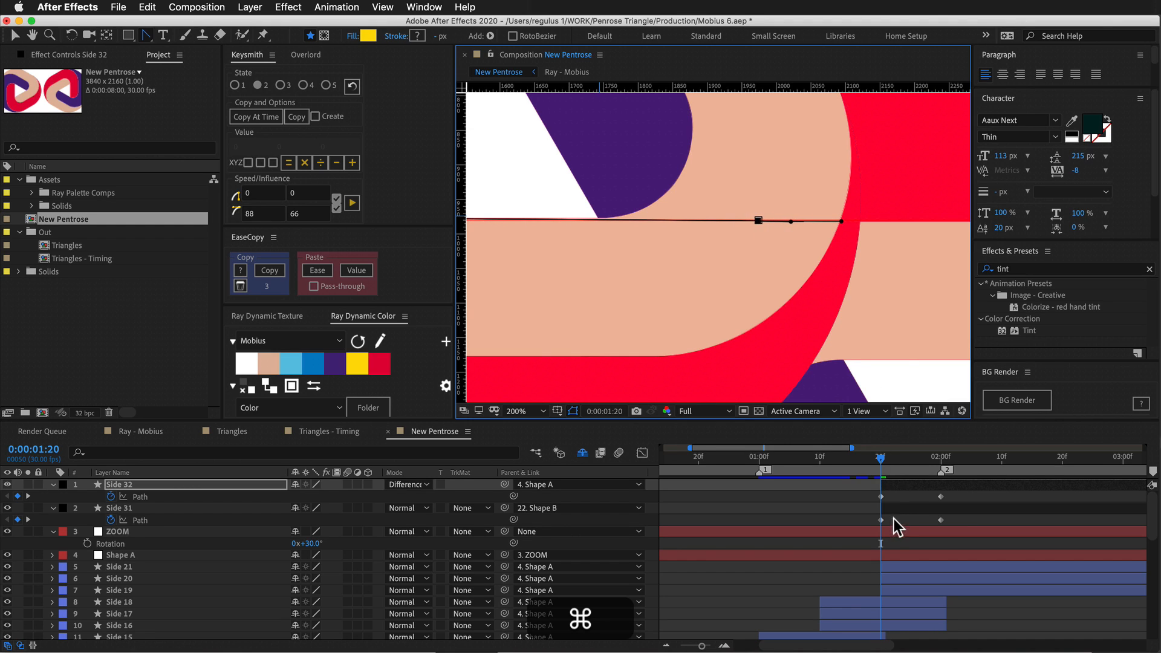
# Extend Side 31's end points along the guide to overlap Side 32 at 0:00:01:20 and check the overlap at 0:00:01:23.
pyautogui.click(895, 522)
pyautogui.press('2')
pyautogui.keyDown('super'); pyautogui.click(784, 221); pyautogui.keyUp('super')
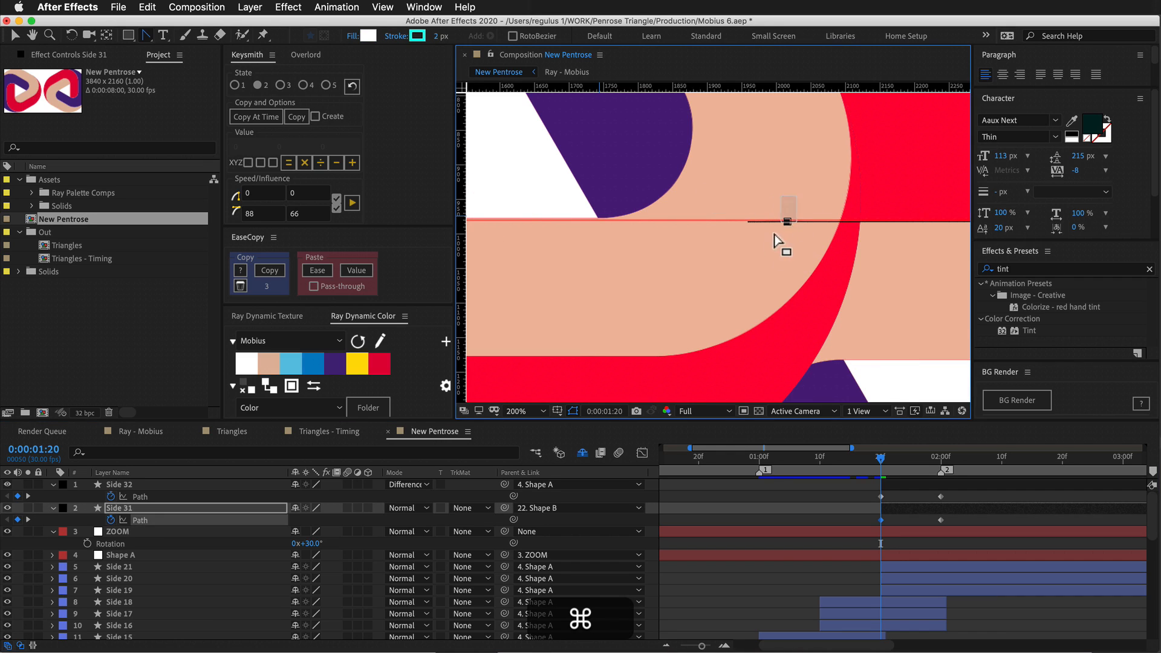
pyautogui.moveTo(785, 222); pyautogui.dragTo(728, 219)
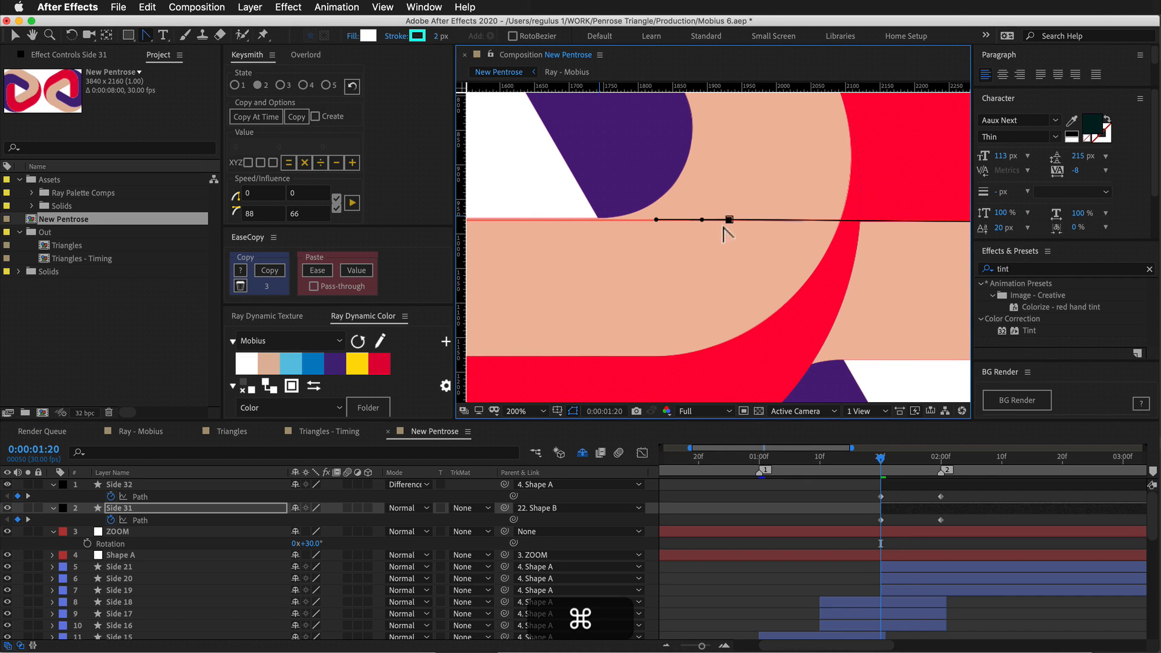
pyautogui.moveTo(888, 491); pyautogui.dragTo(873, 525)
pyautogui.moveTo(885, 463); pyautogui.dragTo(895, 460)
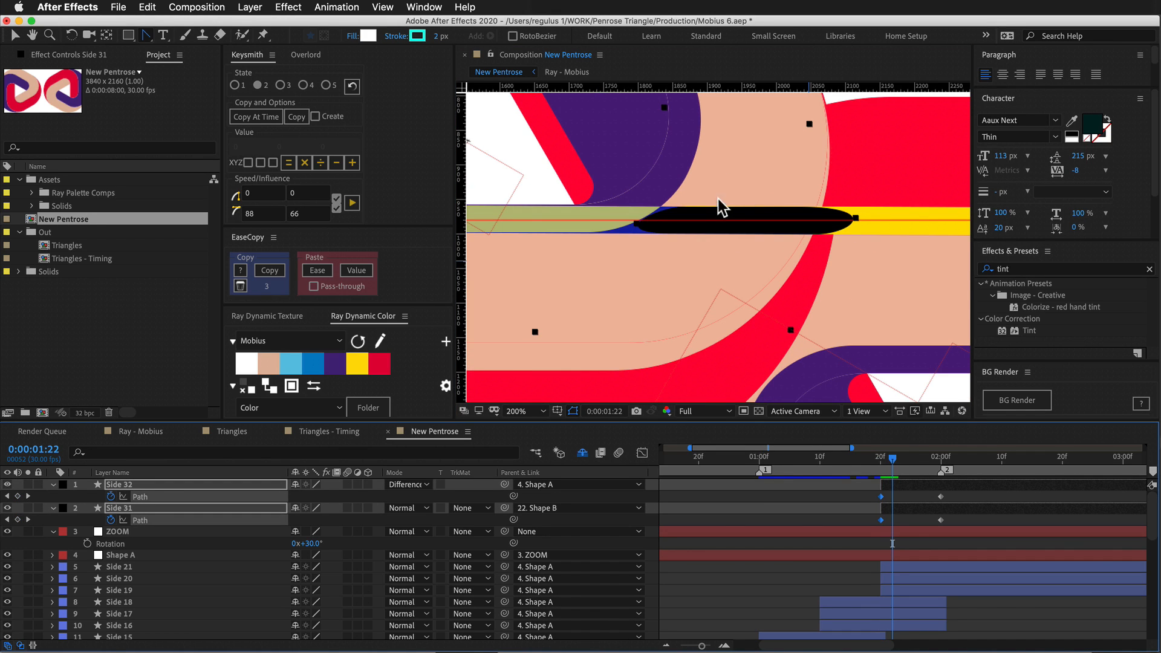
pyautogui.moveTo(893, 458)
pyautogui.mouseDown()
pyautogui.moveTo(911, 467)
pyautogui.moveTo(899, 469)
pyautogui.mouseUp()
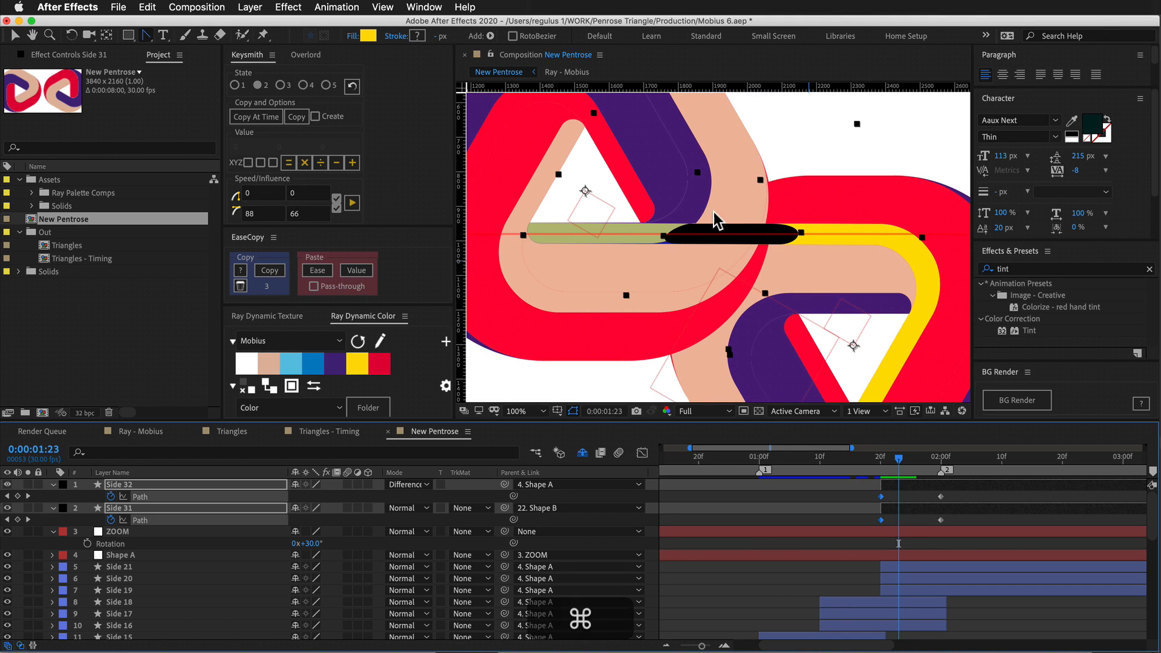
# Set Side 32's blending mode to Normal and scrub through the joined yellow band's growth.
pyautogui.click(788, 495)
pyautogui.click(419, 486)
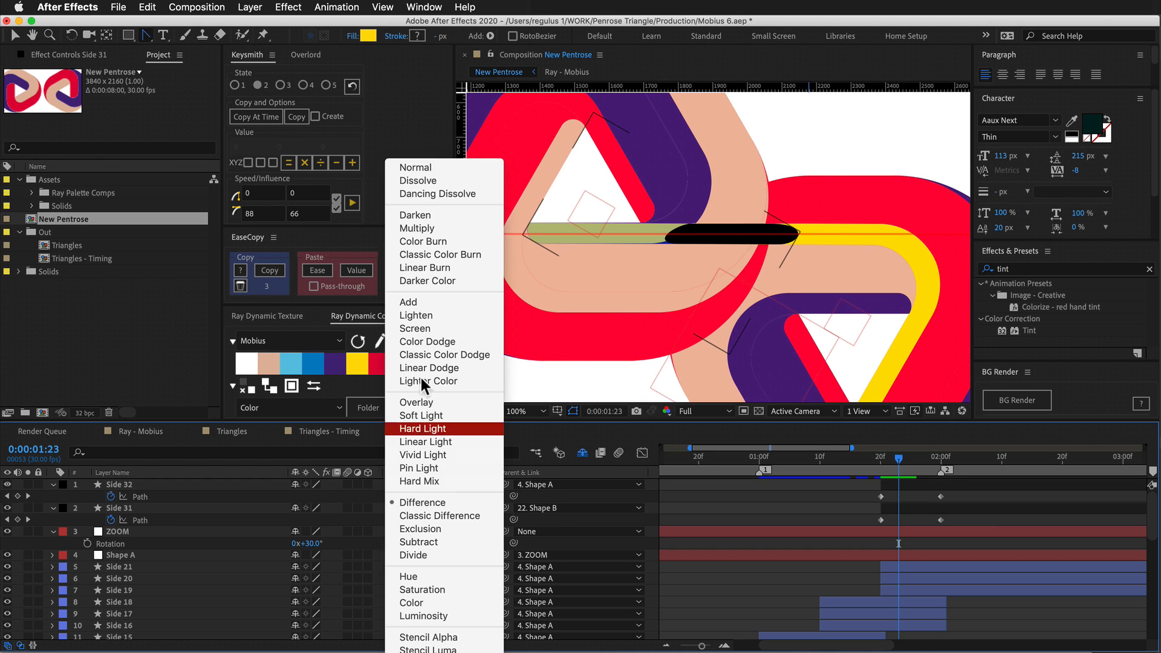
pyautogui.click(420, 166)
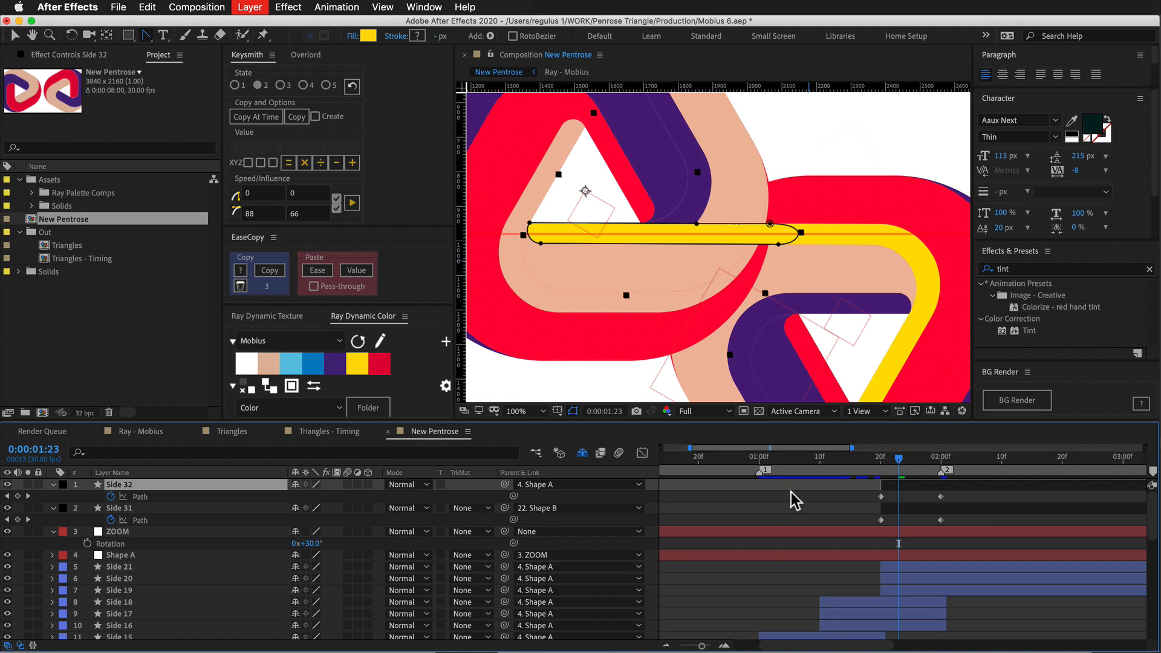
pyautogui.click(792, 495)
pyautogui.moveTo(900, 464)
pyautogui.mouseDown()
pyautogui.moveTo(956, 469)
pyautogui.moveTo(877, 482)
pyautogui.moveTo(927, 461)
pyautogui.moveTo(883, 463)
pyautogui.moveTo(946, 464)
pyautogui.moveTo(892, 474)
pyautogui.moveTo(944, 465)
pyautogui.moveTo(917, 475)
pyautogui.mouseUp()
pyautogui.click(896, 484)
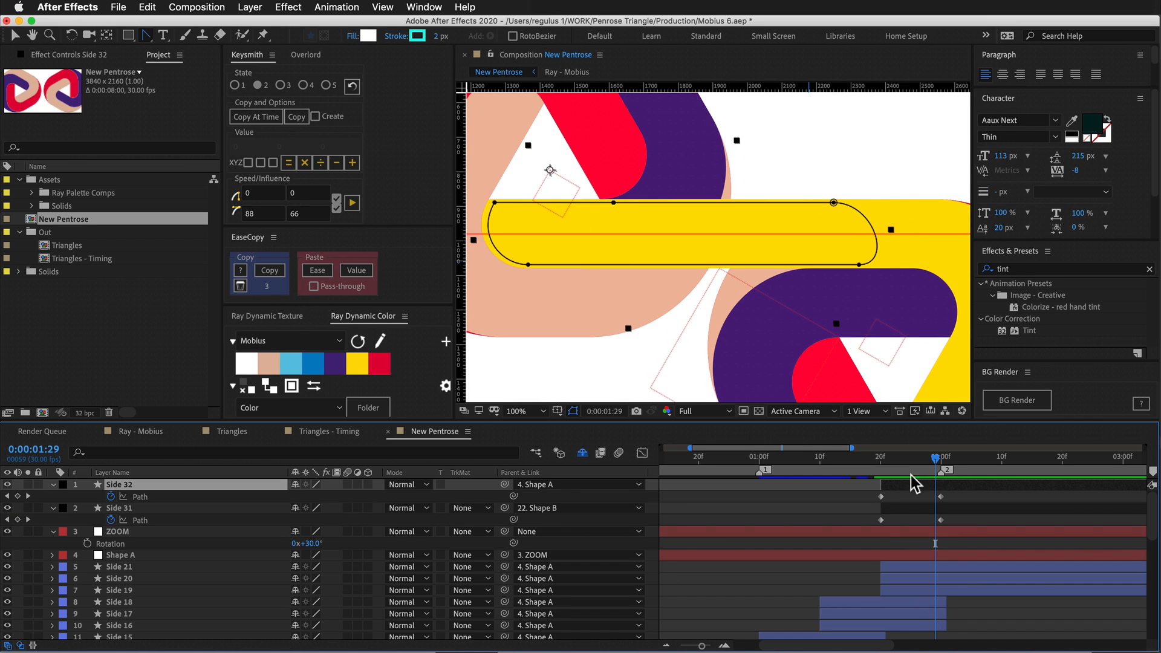
# Go to 0:00:02:00 and set the ZOOM null's Rotation to 0°.
pyautogui.scroll(-1, 810, 261)
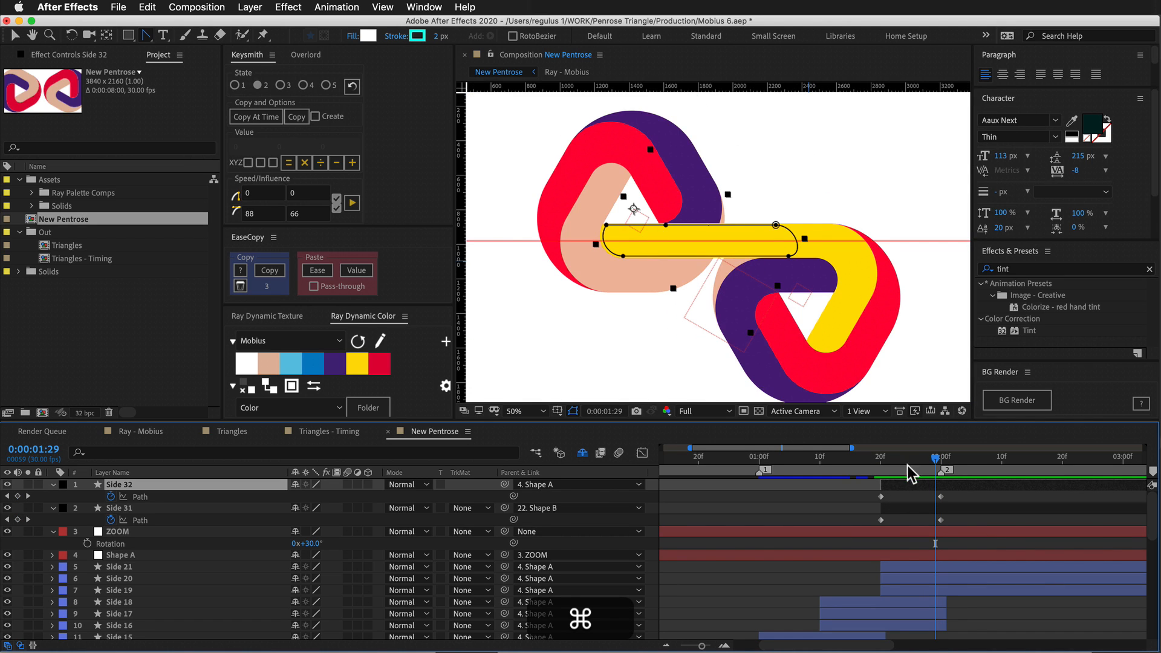
pyautogui.press('cmd+Right')
pyautogui.click(854, 496)
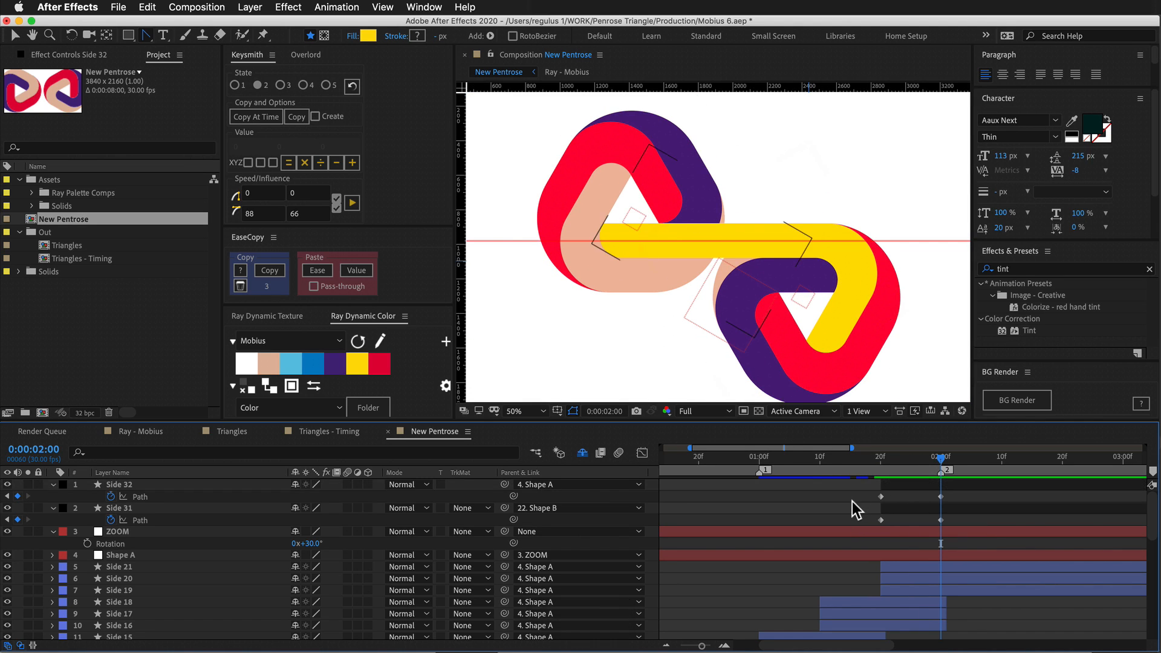
pyautogui.click(312, 544)
pyautogui.write('0')
pyautogui.press('Return')
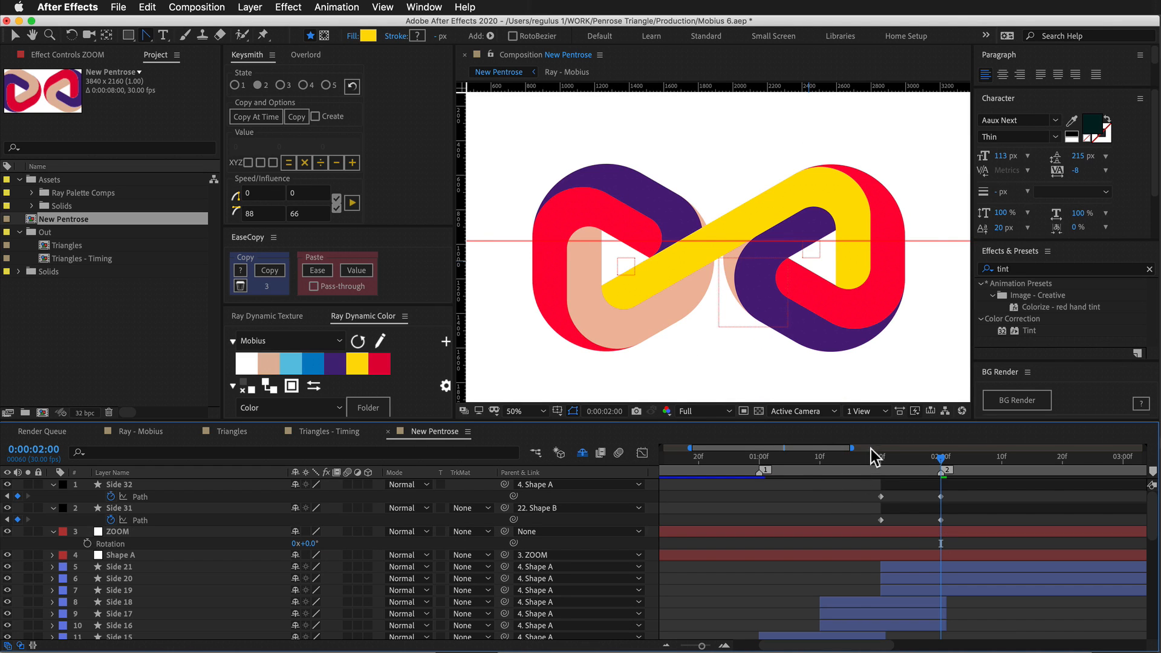
# Scrub the unrotated shapes to 0:00:01:25 and give the Side 31 and Side 32 layers the Yellow label.
pyautogui.moveTo(867, 461); pyautogui.dragTo(899, 517)
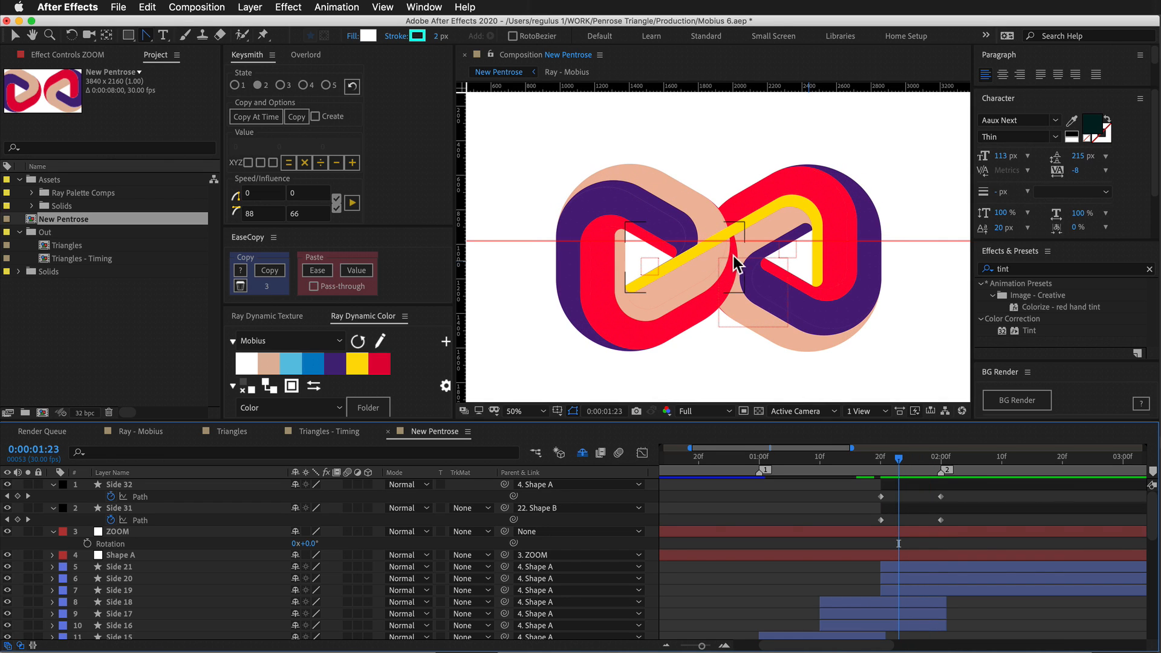
pyautogui.moveTo(900, 461)
pyautogui.mouseDown()
pyautogui.moveTo(926, 470)
pyautogui.moveTo(907, 471)
pyautogui.mouseUp()
pyautogui.press('.')
pyautogui.moveTo(734, 299); pyautogui.dragTo(720, 282)
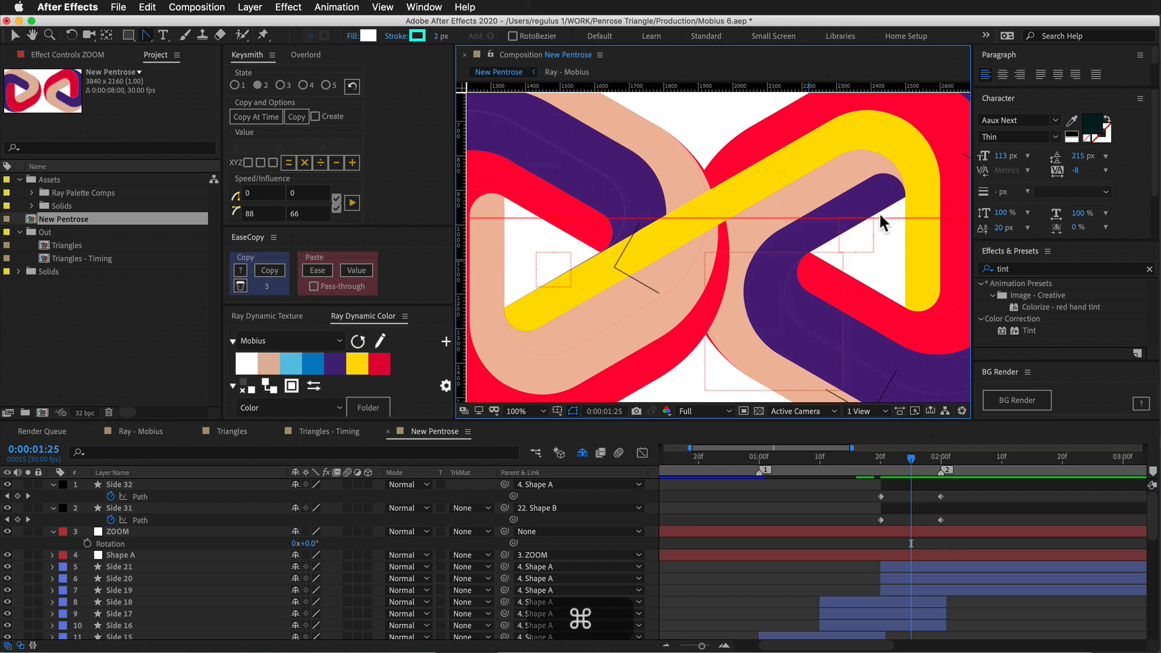
pyautogui.click(920, 489)
pyautogui.click(914, 500)
pyautogui.click(918, 488)
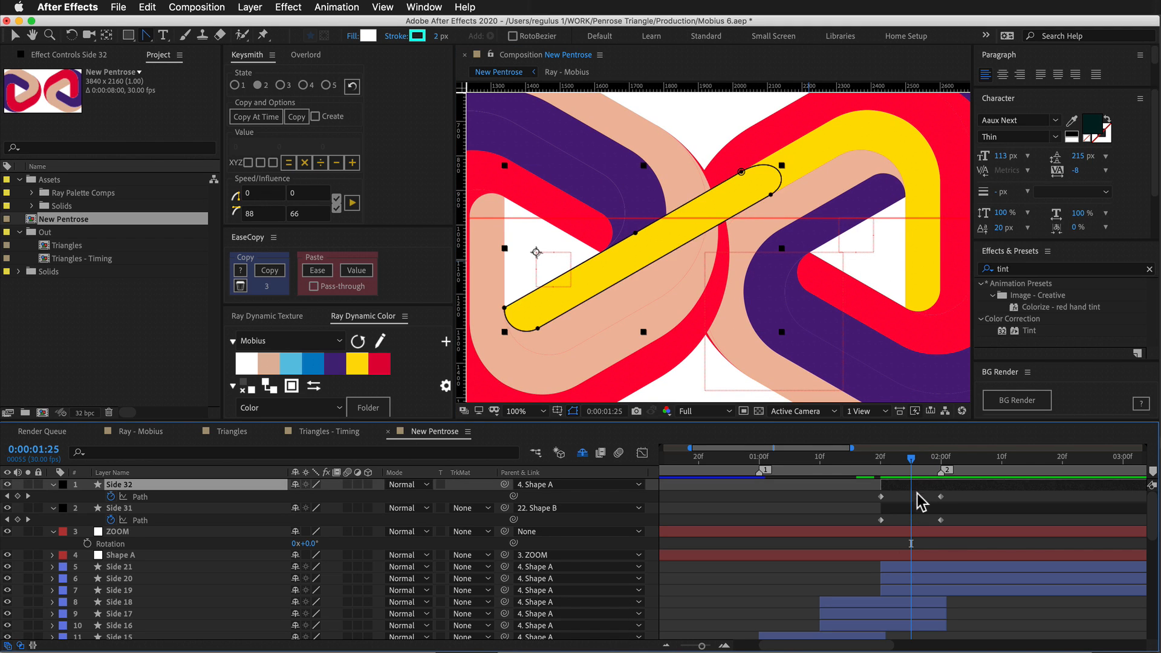
pyautogui.keyDown('shift'); pyautogui.click(918, 506); pyautogui.keyUp('shift')
pyautogui.click(68, 495)
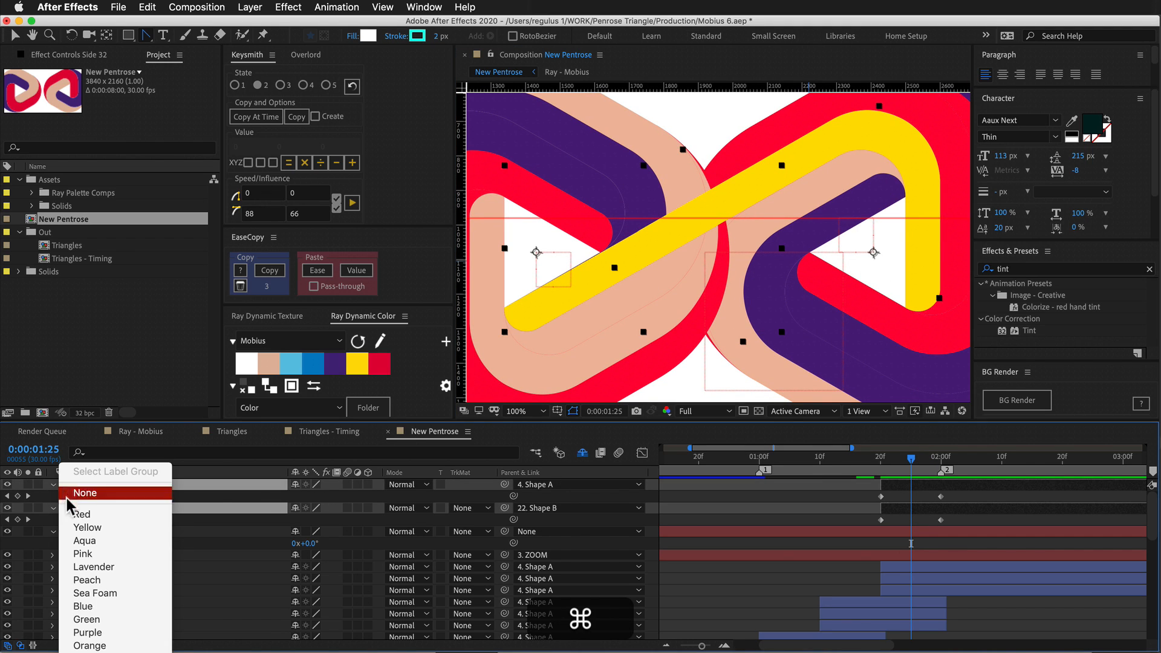
pyautogui.click(73, 517)
# Duplicate the Side 31 and Side 32 layers and add a new null object.
pyautogui.click(119, 485)
pyautogui.keyDown('shift'); pyautogui.click(120, 508); pyautogui.keyUp('shift')
pyautogui.press('cmd+d')
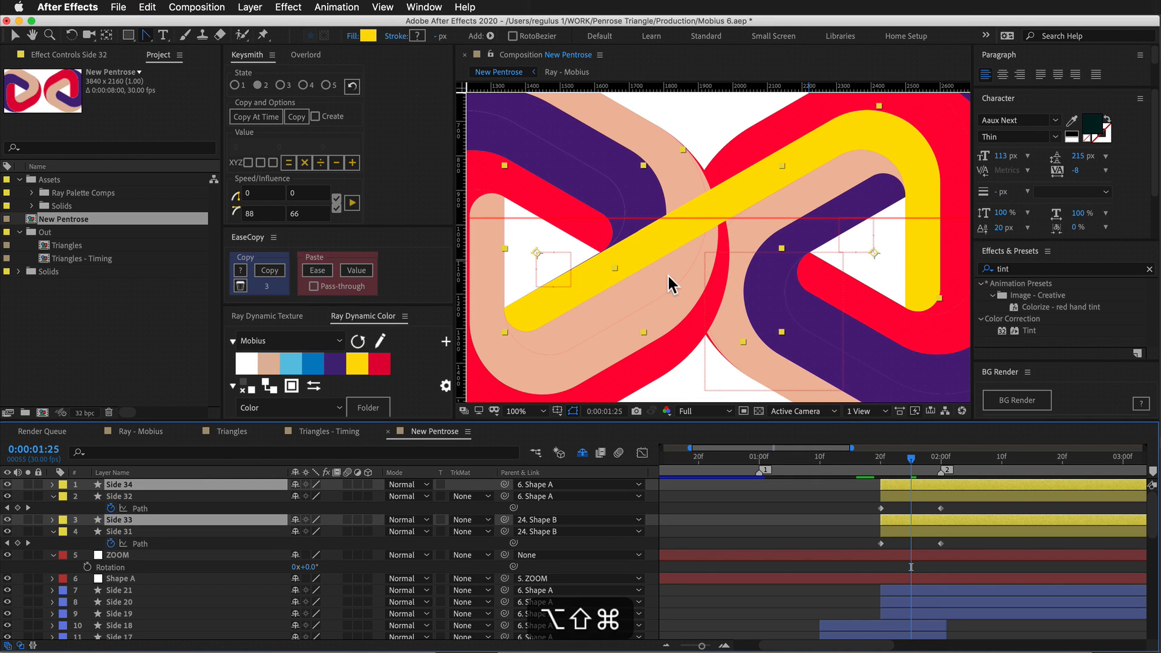
pyautogui.press('super+alt+shift+y')
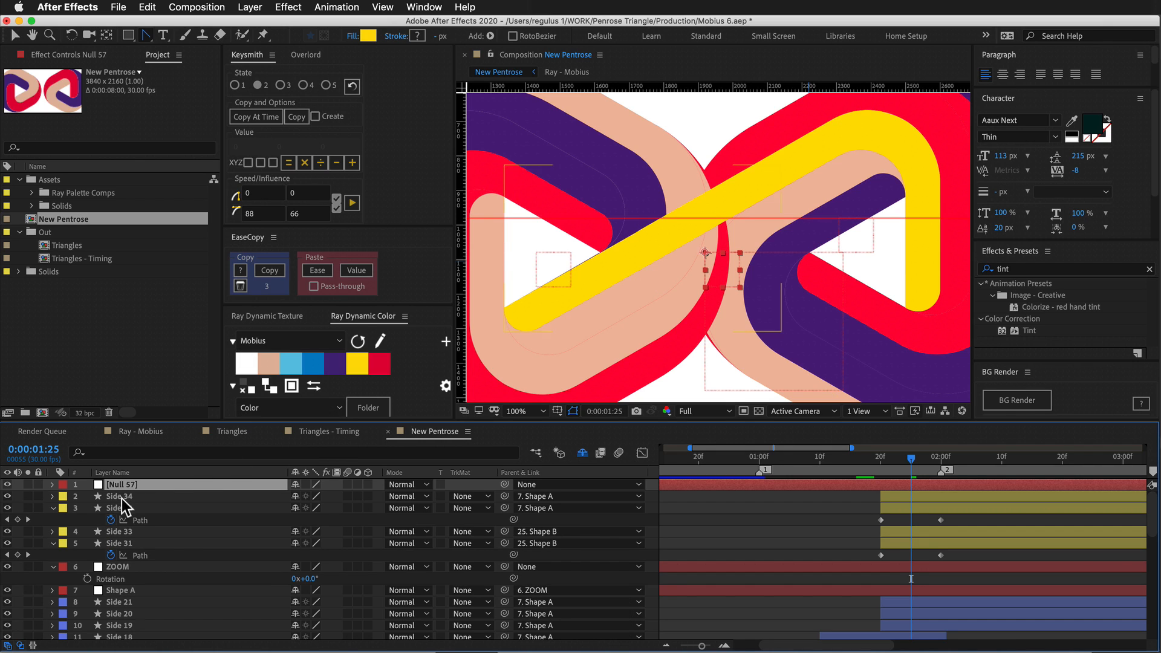
# Stack the duplicates Side 34 and Side 33 together above Side 32 and parent both to the new null.
pyautogui.click(119, 496)
pyautogui.keyDown('super'); pyautogui.click(121, 531); pyautogui.keyUp('super')
pyautogui.moveTo(129, 509); pyautogui.dragTo(126, 489)
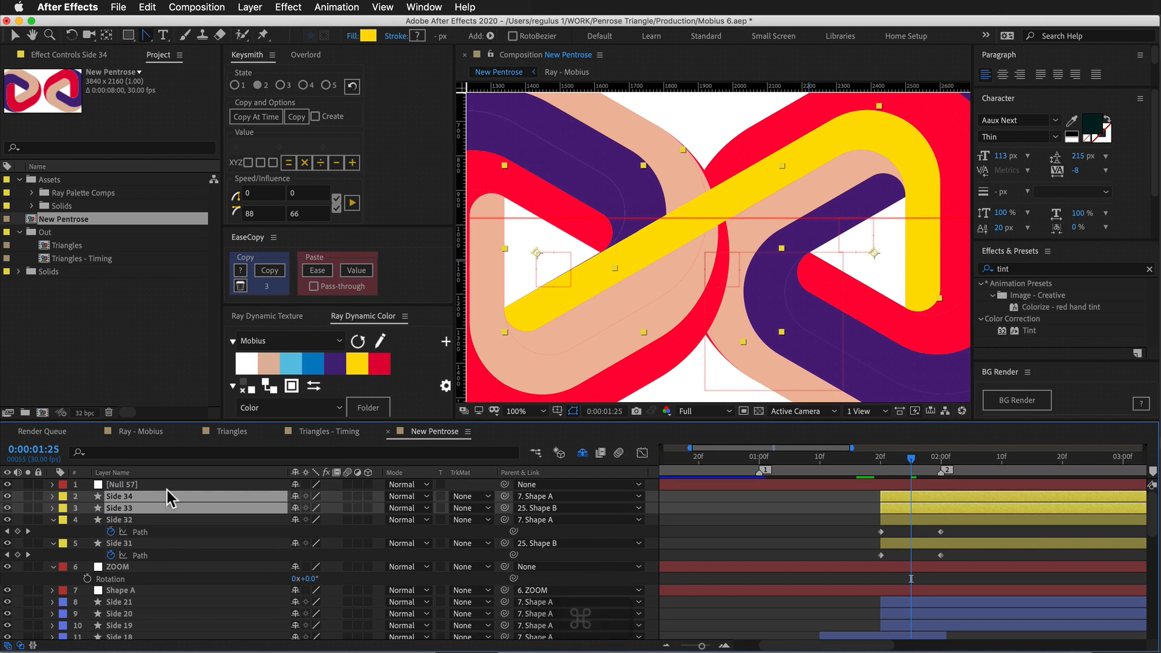
pyautogui.moveTo(504, 496); pyautogui.dragTo(213, 484)
# Set the new null's Rotation to 180° to flip the duplicated band pieces.
pyautogui.click(212, 488)
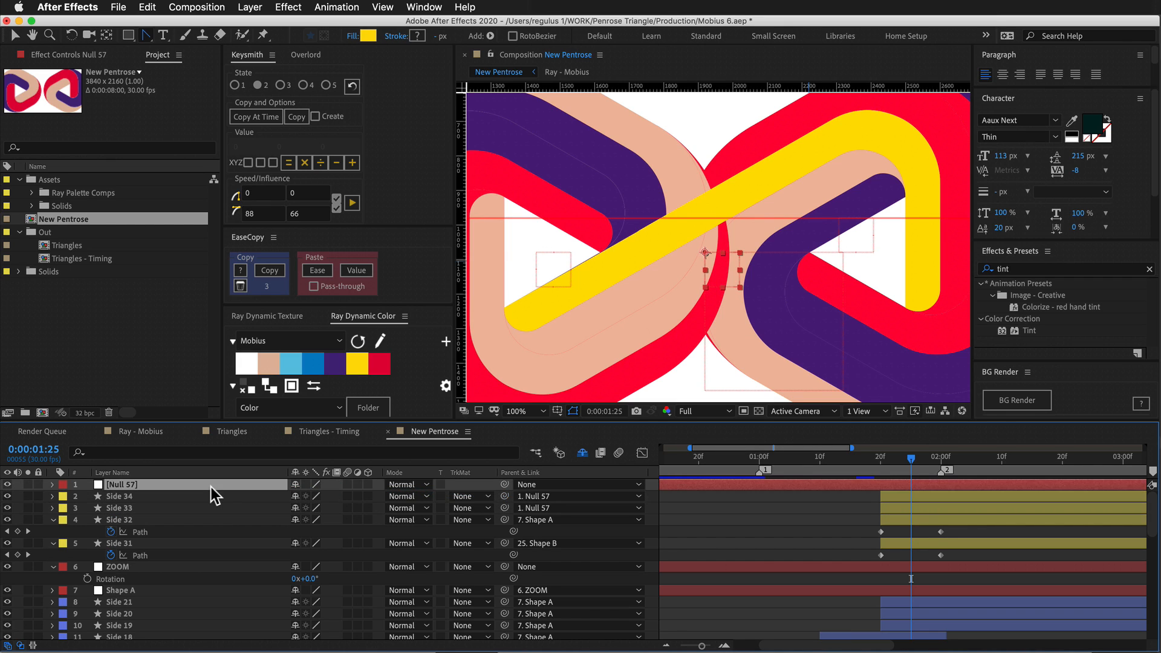
pyautogui.press('r')
pyautogui.click(307, 496)
pyautogui.write('180')
pyautogui.press('Return')
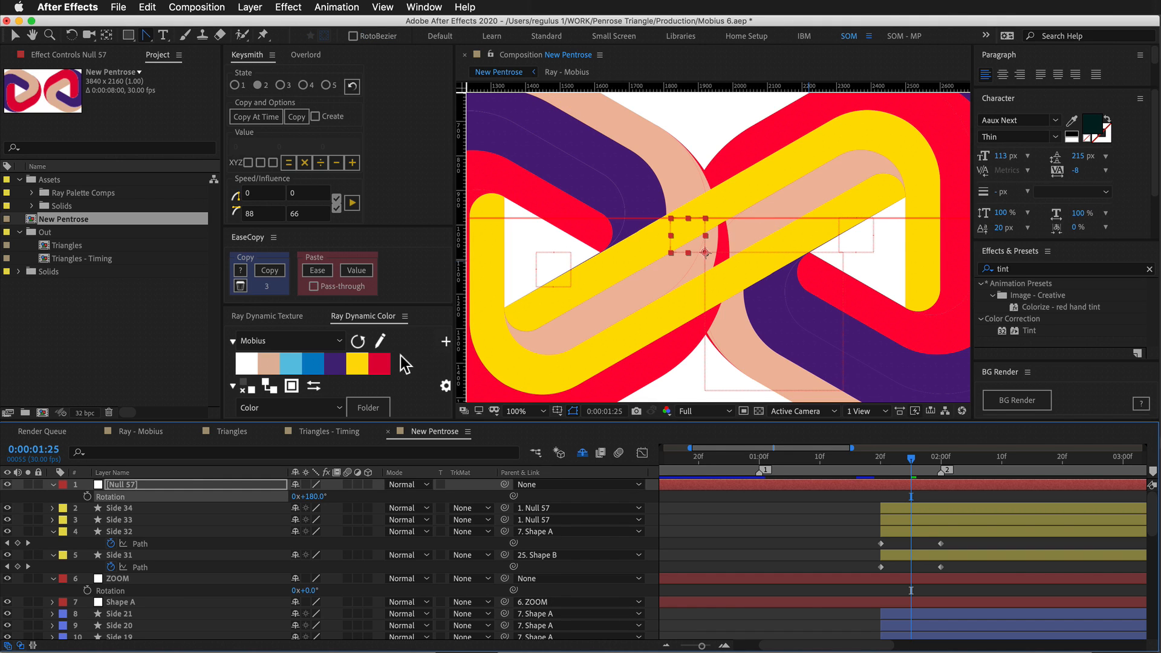
# Reparent Side 34 to Shape B and Side 33 to Shape A.
pyautogui.click(151, 512)
pyautogui.keyDown('shift'); pyautogui.click(150, 520); pyautogui.keyUp('shift')
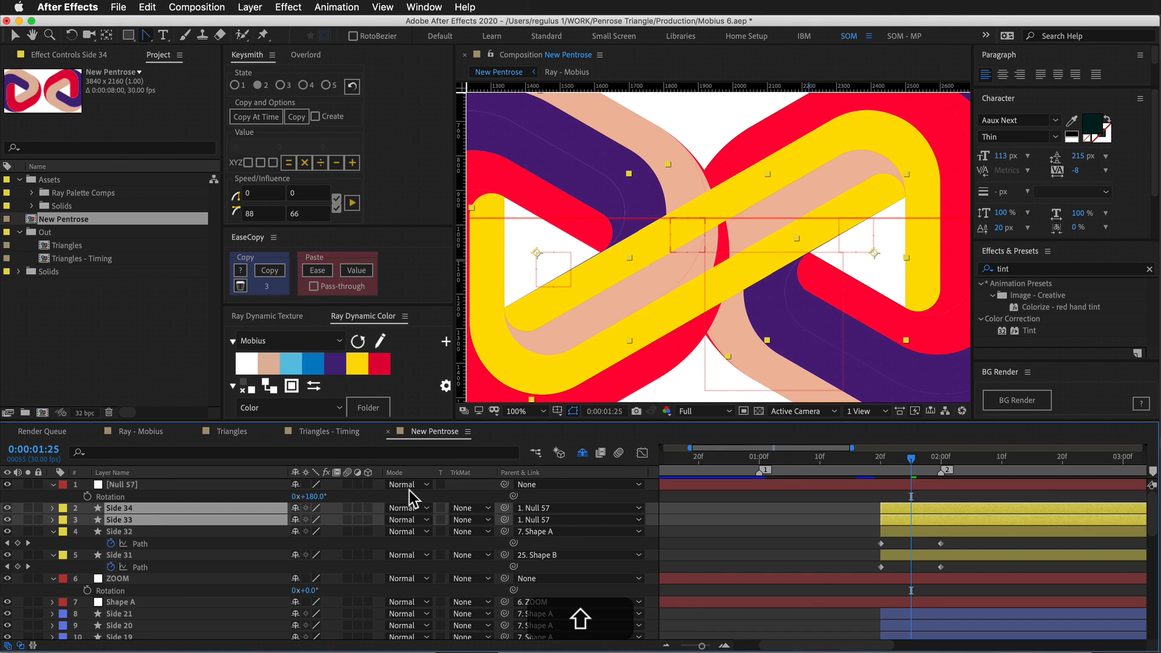
pyautogui.click(468, 496)
pyautogui.click(104, 510)
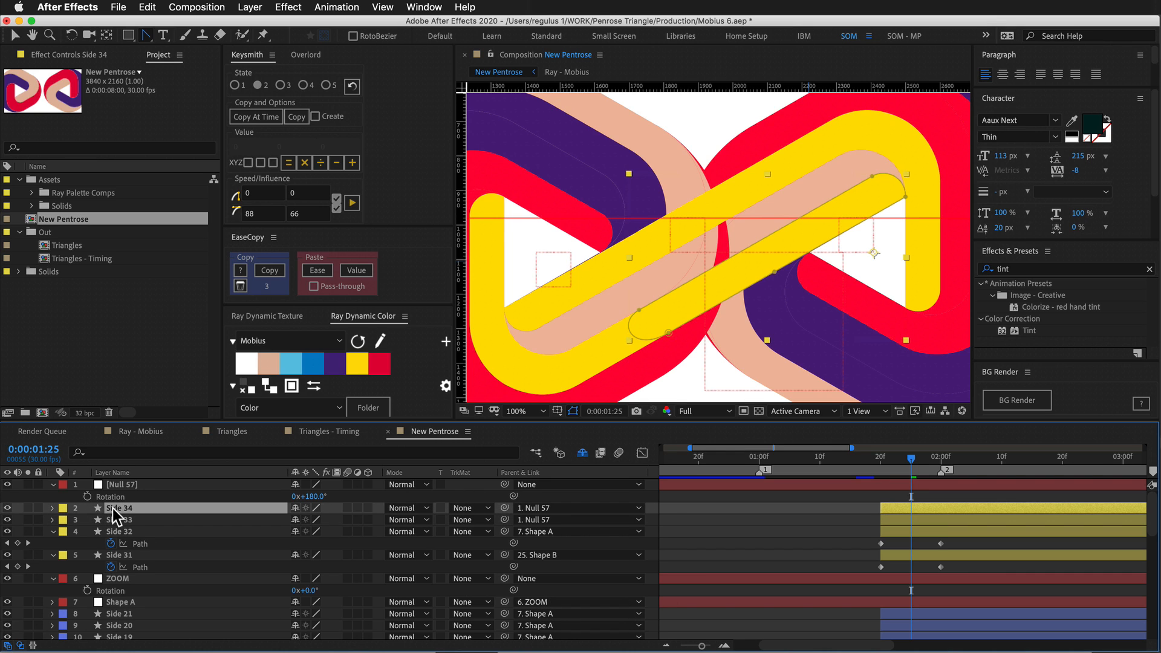
pyautogui.click(532, 514)
pyautogui.click(532, 514)
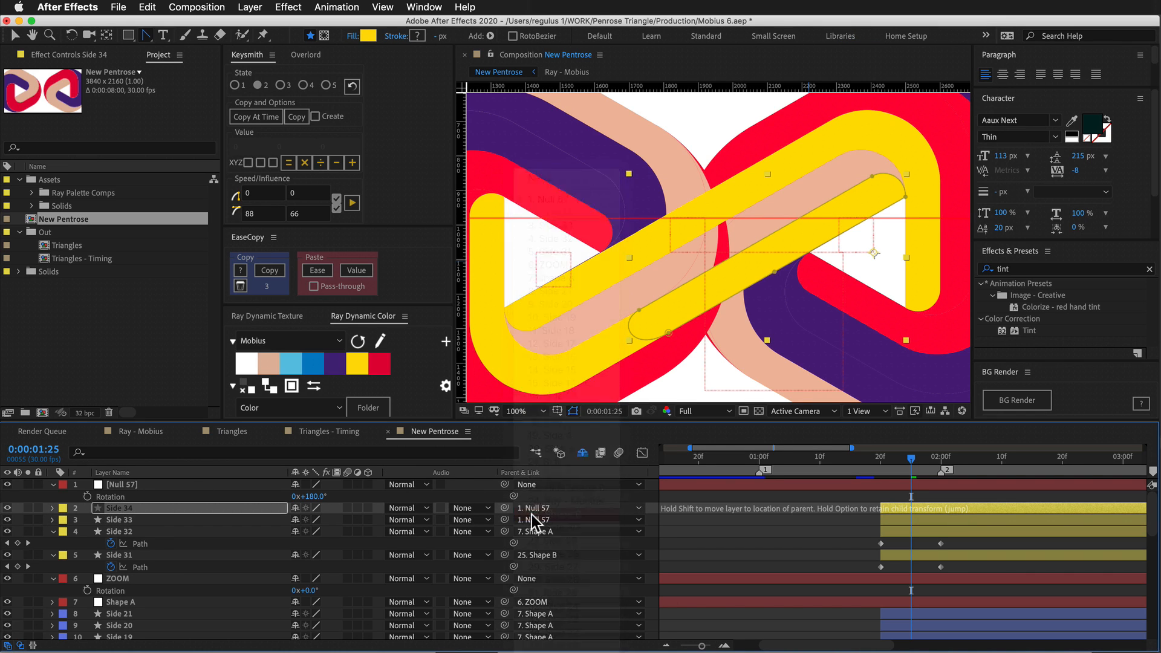
pyautogui.click(532, 522)
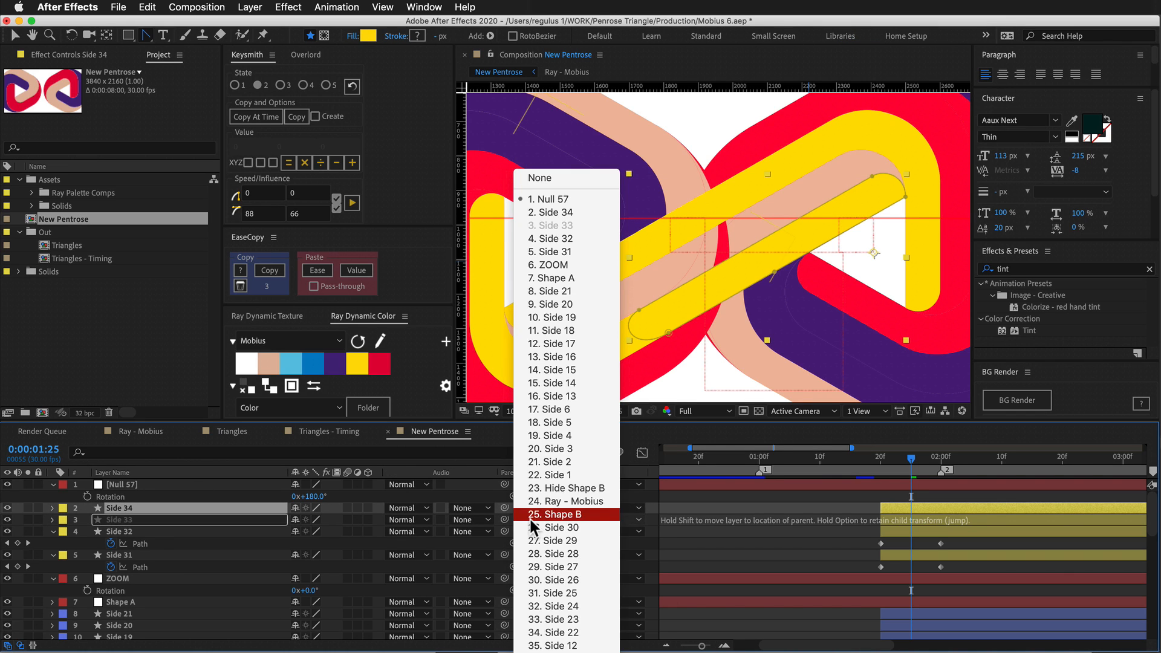
pyautogui.click(529, 279)
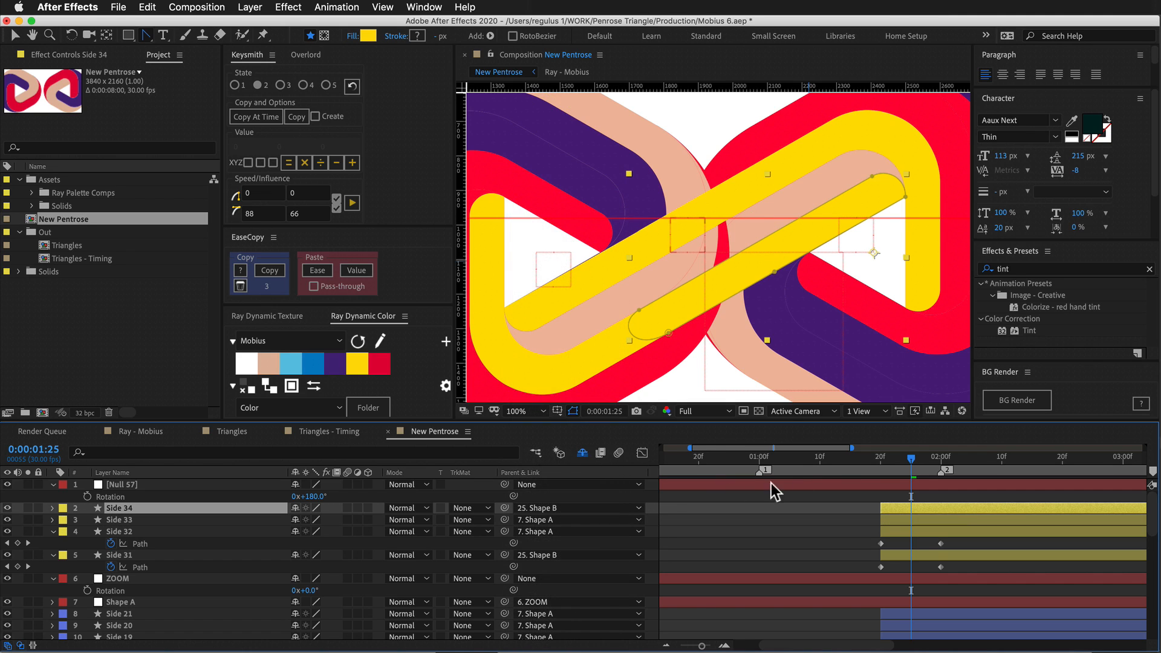
# Fill Side 34 and Side 33 with the darker blue of the Mobius palette and preview the two bands from 0:00:01:22.
pyautogui.keyDown('shift'); pyautogui.click(191, 518); pyautogui.keyUp('shift')
pyautogui.click(312, 366)
pyautogui.click(717, 514)
pyautogui.click(892, 462)
pyautogui.press('space')
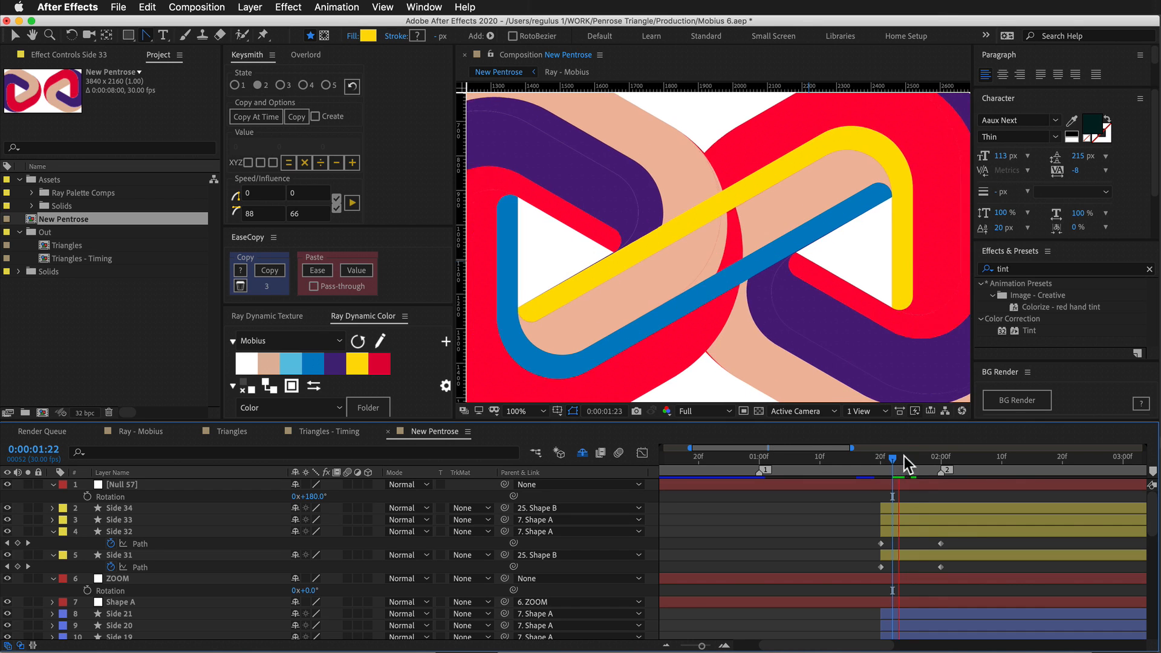
pyautogui.moveTo(876, 474); pyautogui.dragTo(913, 507)
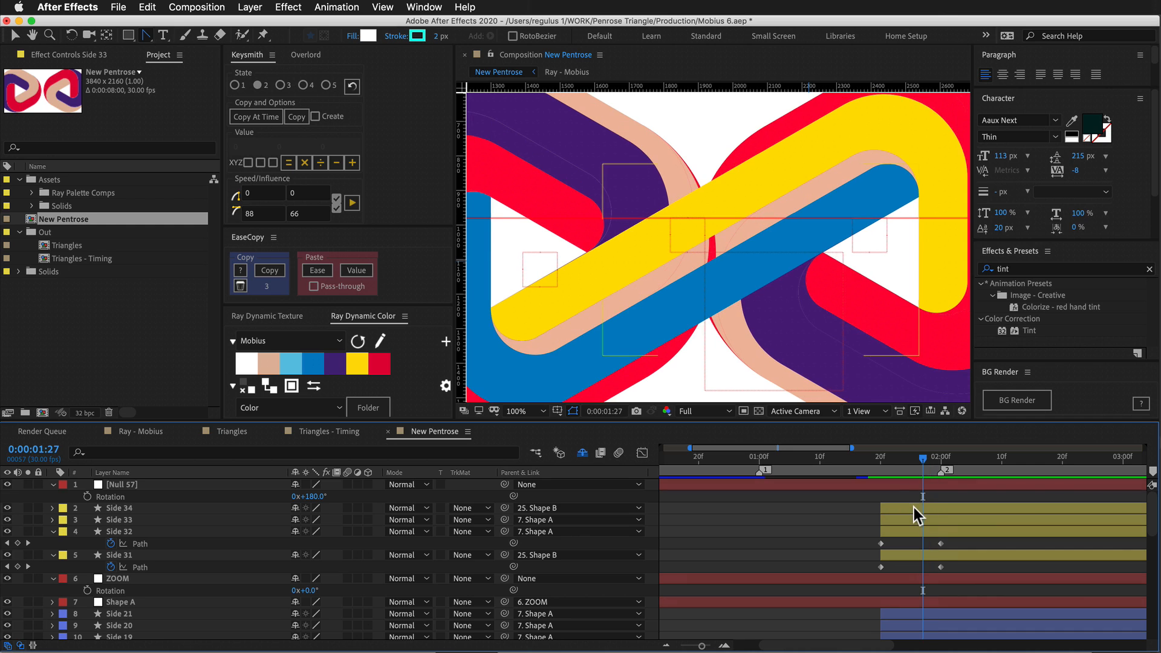
# Select Side 34 and Side 33, go to 0:00:02:04, and hide both layers together with the 180° null.
pyautogui.click(913, 507)
pyautogui.keyDown('shift'); pyautogui.click(916, 517); pyautogui.keyUp('shift')
pyautogui.keyDown('shift'); pyautogui.click(892, 508); pyautogui.keyUp('shift')
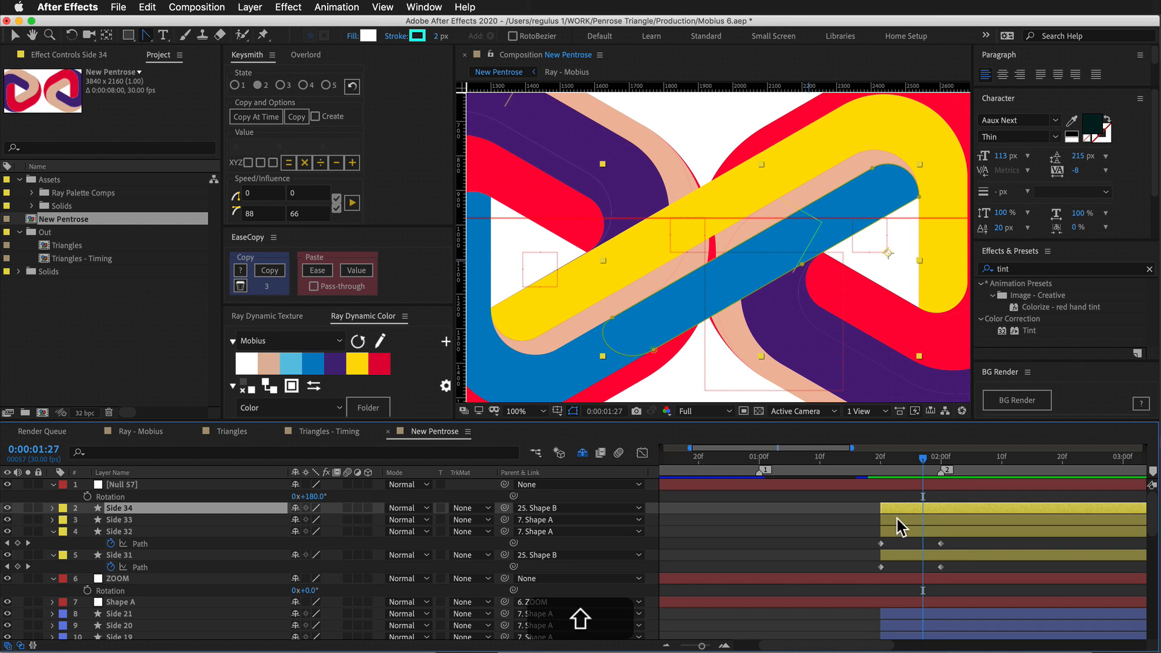
pyautogui.keyDown('shift'); pyautogui.click(898, 520); pyautogui.keyUp('shift')
pyautogui.moveTo(899, 461); pyautogui.dragTo(966, 462)
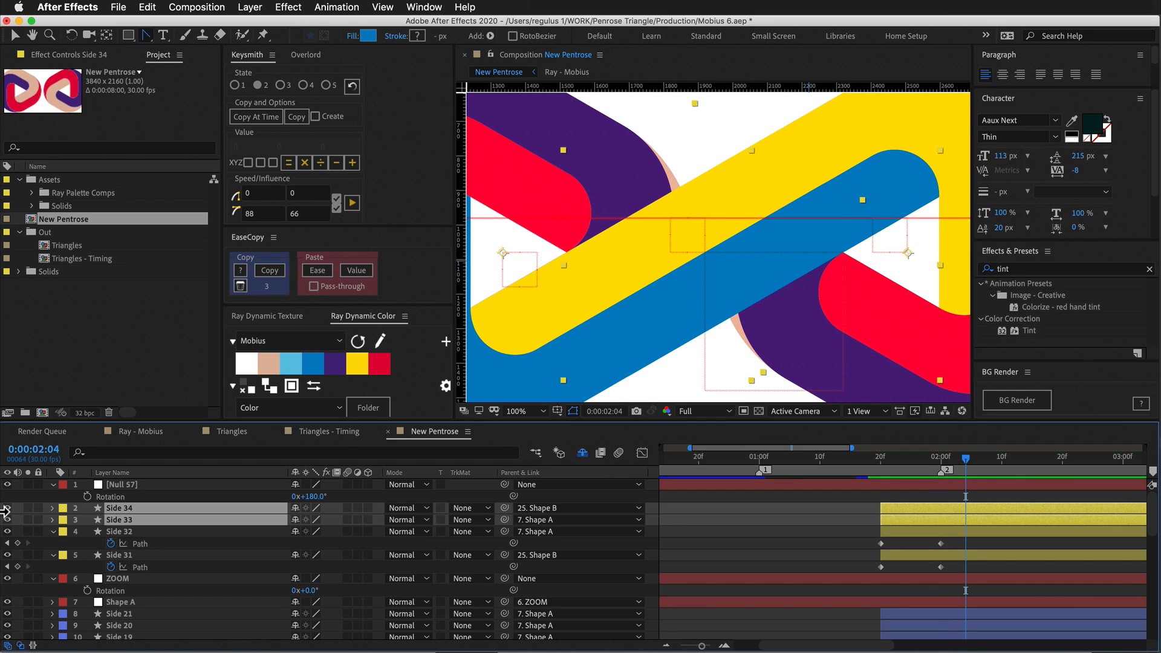
pyautogui.moveTo(8, 486); pyautogui.dragTo(13, 519)
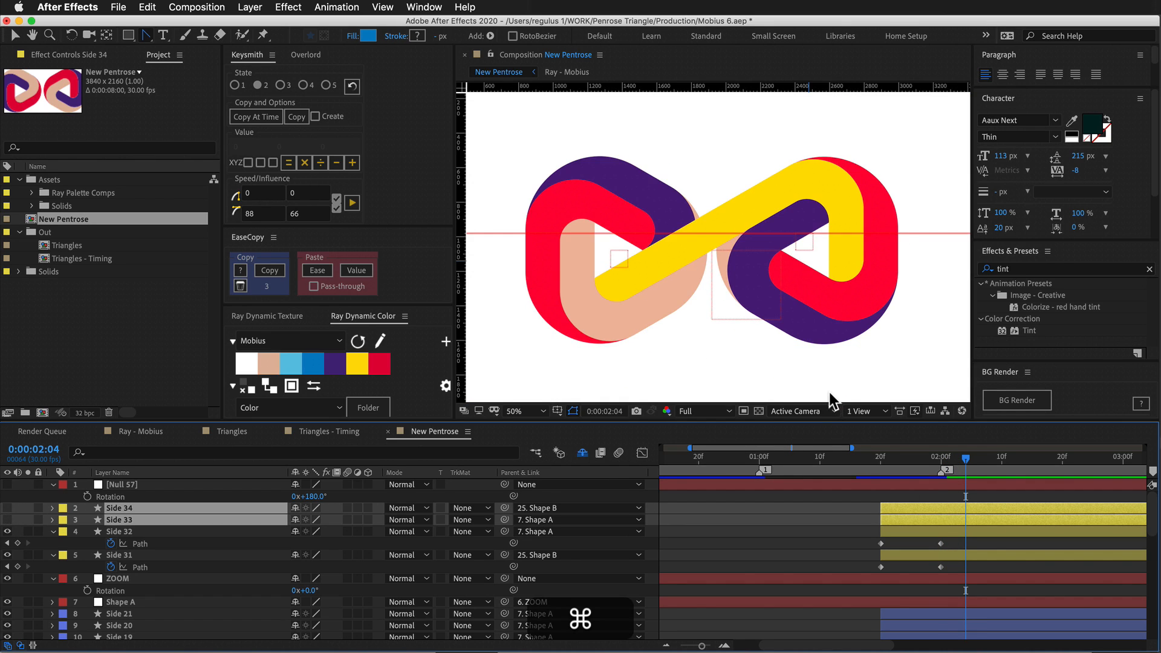
# Select Side 29 and fill it with the purple of the Mobius palette at 0:00:01:24.
pyautogui.moveTo(914, 461); pyautogui.dragTo(960, 464)
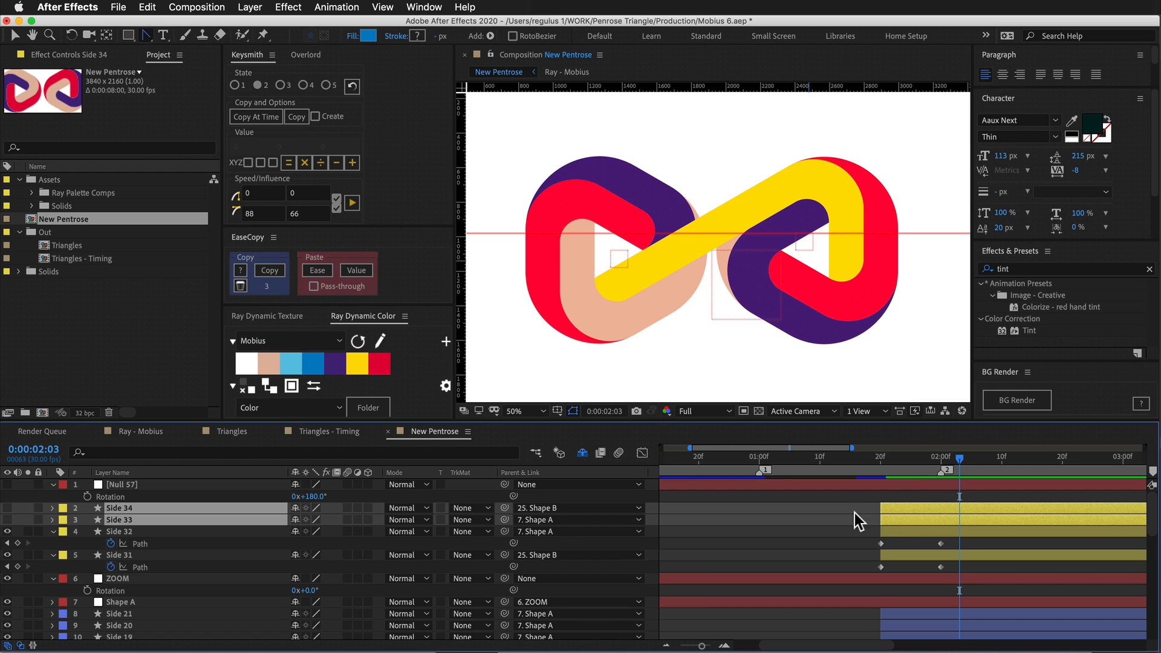
pyautogui.click(826, 289)
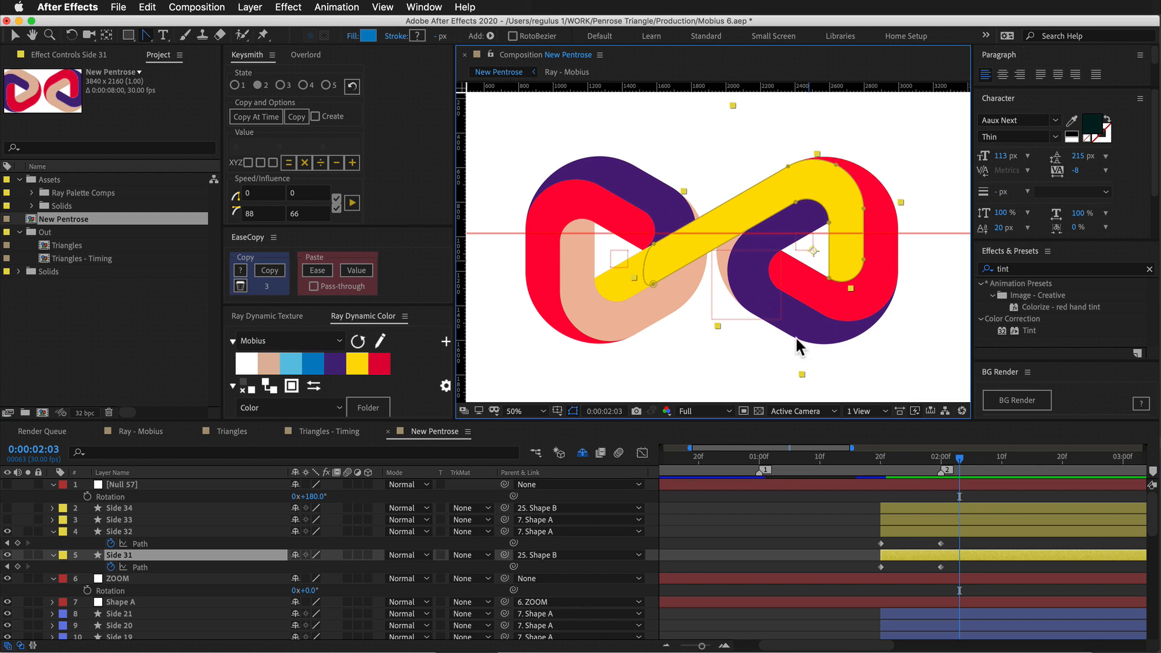
pyautogui.click(944, 458)
pyautogui.scroll(-15, 905, 489)
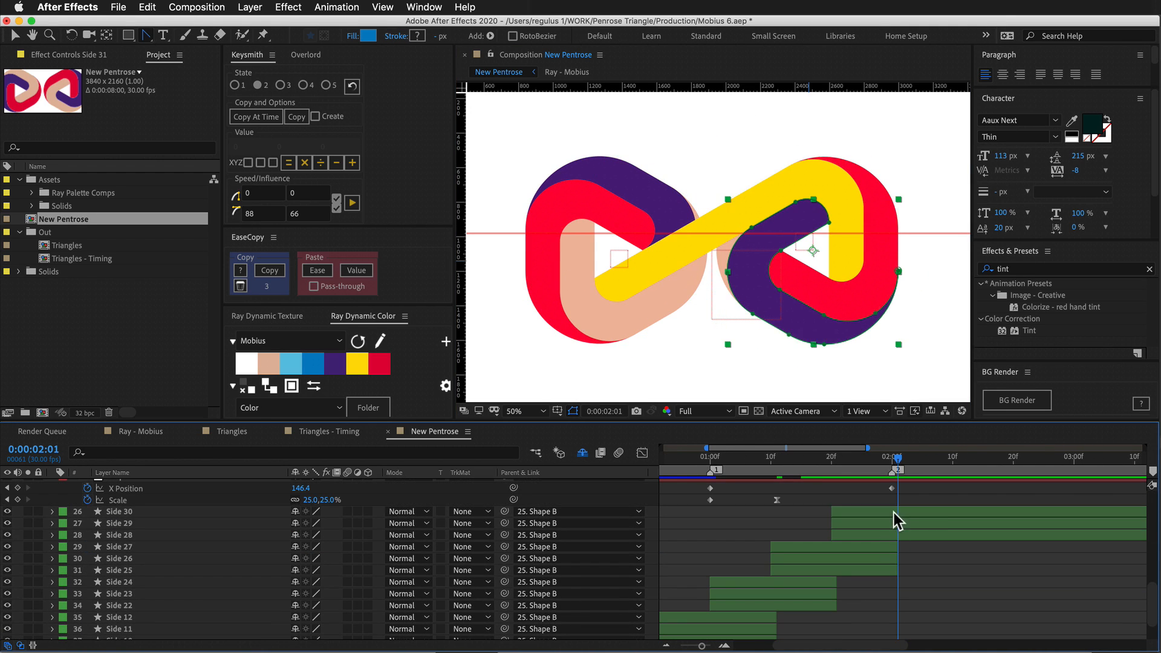
pyautogui.press('super+Down')
pyautogui.press('super+Down')
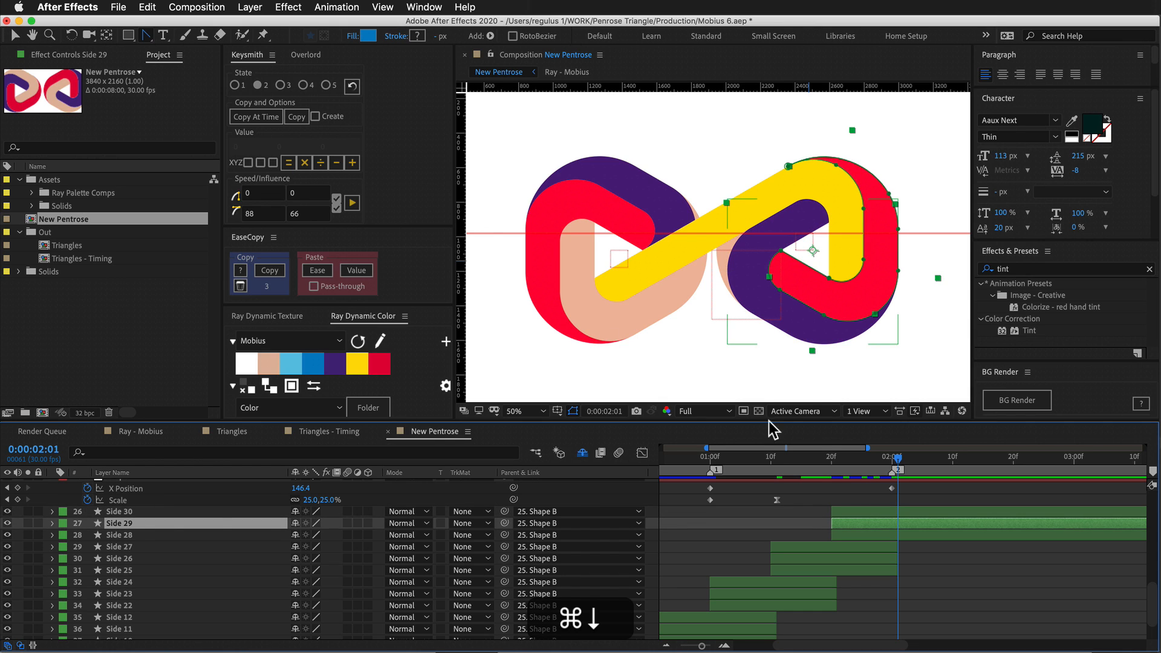
pyautogui.moveTo(891, 462); pyautogui.dragTo(851, 473)
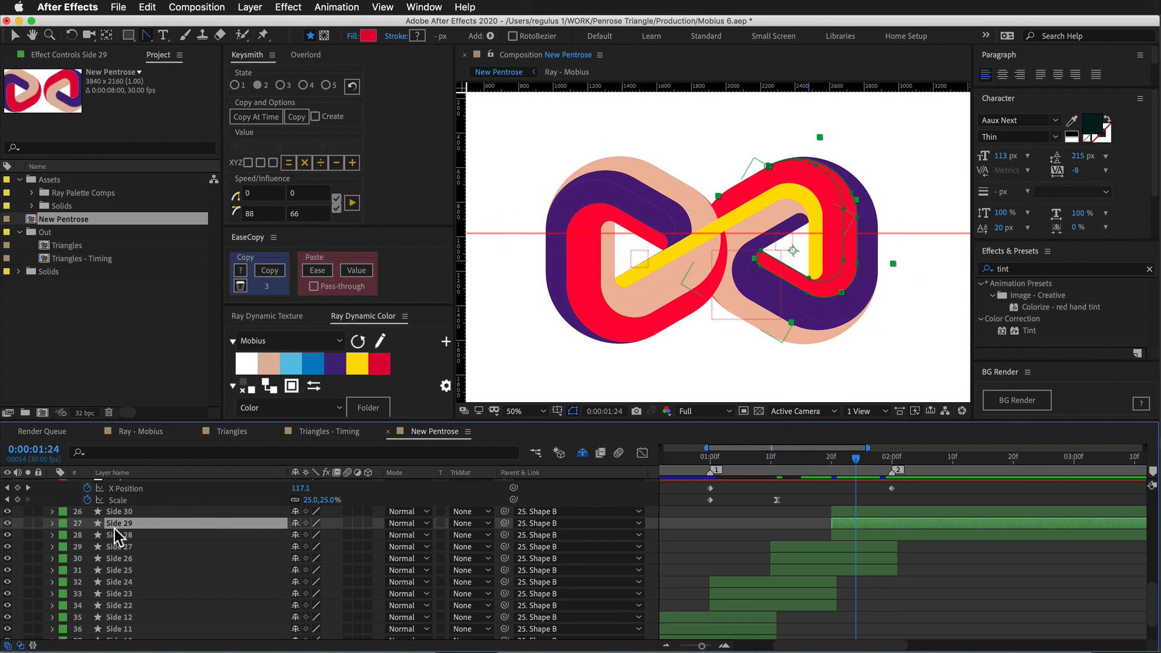
pyautogui.click(330, 379)
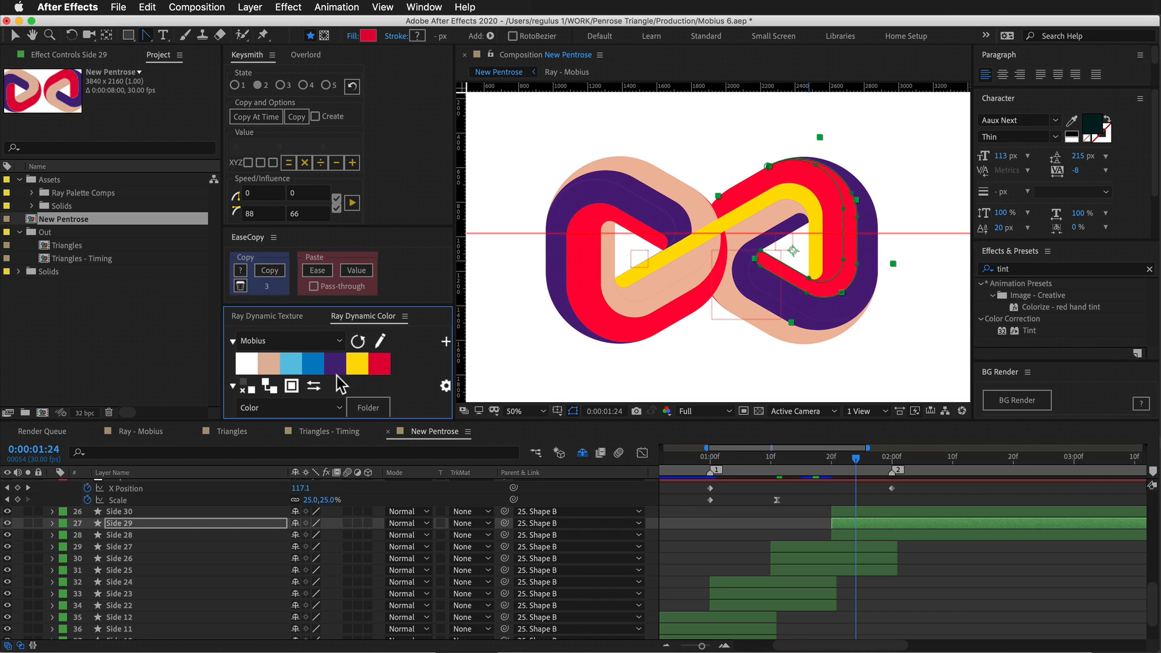
pyautogui.click(337, 373)
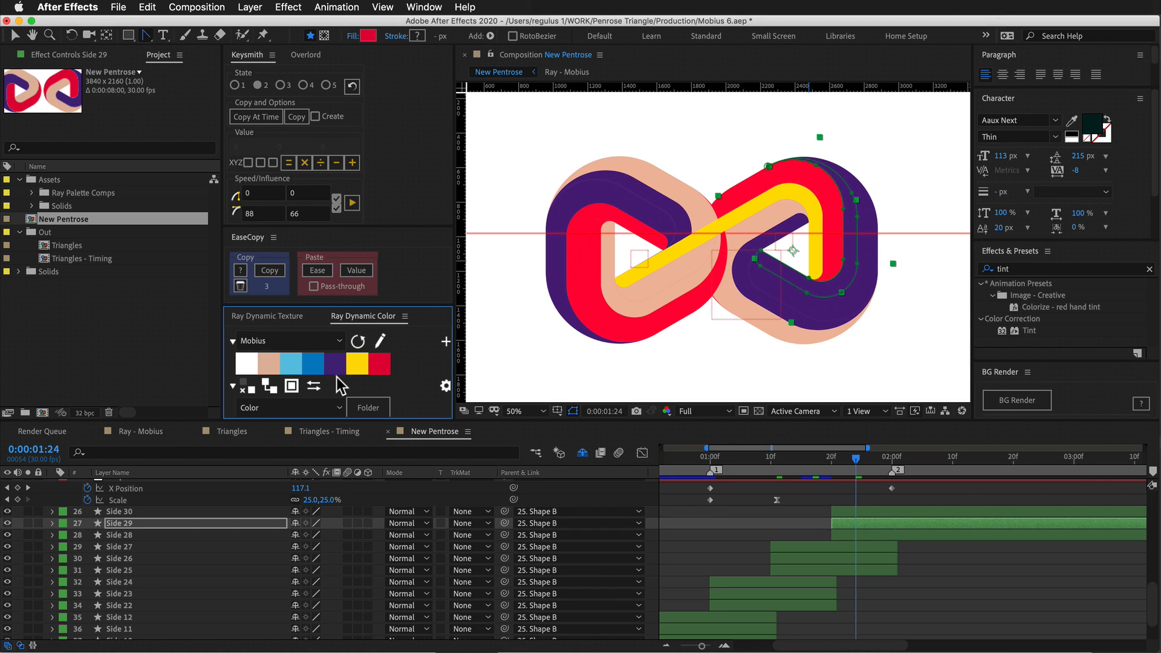
# Hide the older Shape B layers from Side 27 down to Side 12 and fill Side 30 with the Mobius palette's red.
pyautogui.click(833, 321)
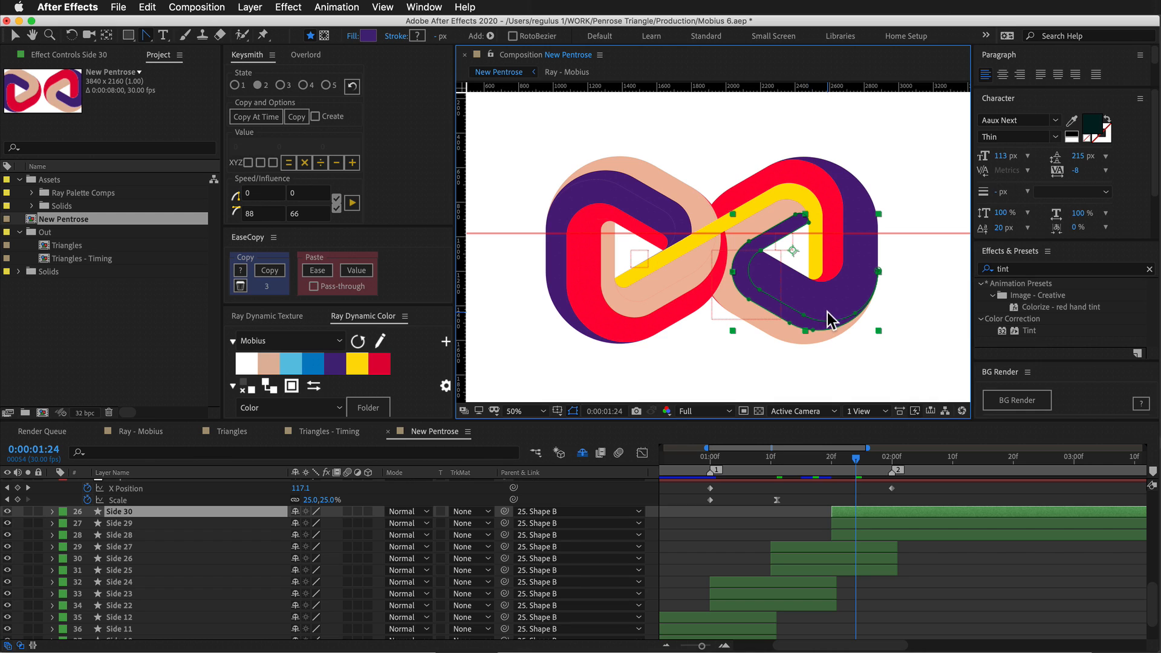
pyautogui.click(866, 552)
pyautogui.moveTo(7, 547); pyautogui.dragTo(9, 622)
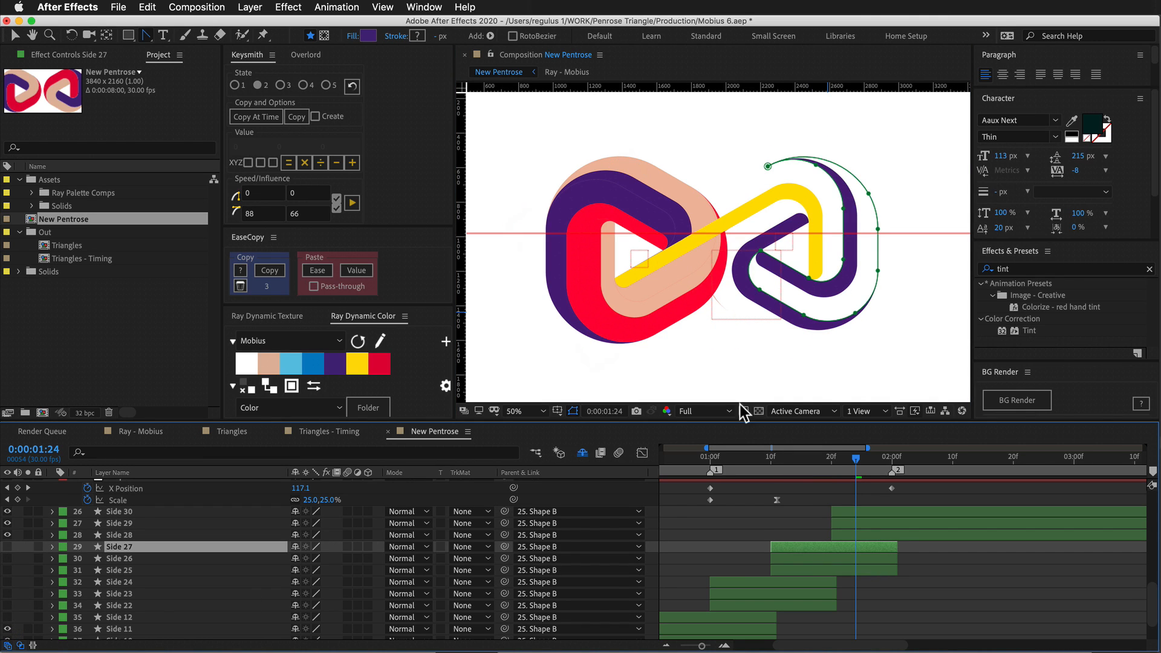
pyautogui.click(804, 500)
pyautogui.moveTo(841, 471)
pyautogui.mouseDown()
pyautogui.moveTo(828, 467)
pyautogui.moveTo(893, 469)
pyautogui.moveTo(830, 481)
pyautogui.moveTo(900, 478)
pyautogui.moveTo(859, 493)
pyautogui.moveTo(894, 485)
pyautogui.moveTo(837, 465)
pyautogui.moveTo(856, 466)
pyautogui.moveTo(825, 469)
pyautogui.moveTo(883, 464)
pyautogui.moveTo(908, 480)
pyautogui.moveTo(835, 492)
pyautogui.moveTo(915, 479)
pyautogui.moveTo(801, 507)
pyautogui.moveTo(847, 460)
pyautogui.mouseUp()
pyautogui.click(802, 334)
pyautogui.moveTo(7, 547); pyautogui.dragTo(7, 570)
pyautogui.moveTo(850, 457)
pyautogui.mouseDown()
pyautogui.moveTo(830, 463)
pyautogui.moveTo(895, 461)
pyautogui.moveTo(840, 473)
pyautogui.moveTo(893, 462)
pyautogui.moveTo(862, 467)
pyautogui.mouseUp()
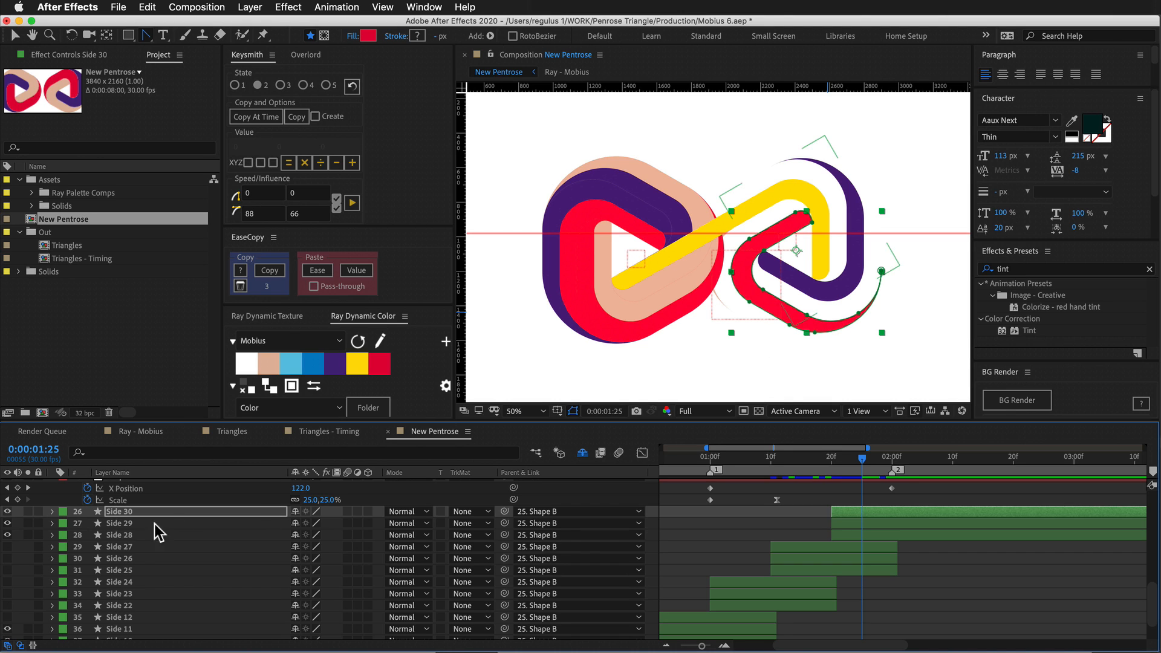
# Show Side 27, fill it with the Mobius palette's red, and preview the bands up to 0:00:02:04.
pyautogui.click(111, 537)
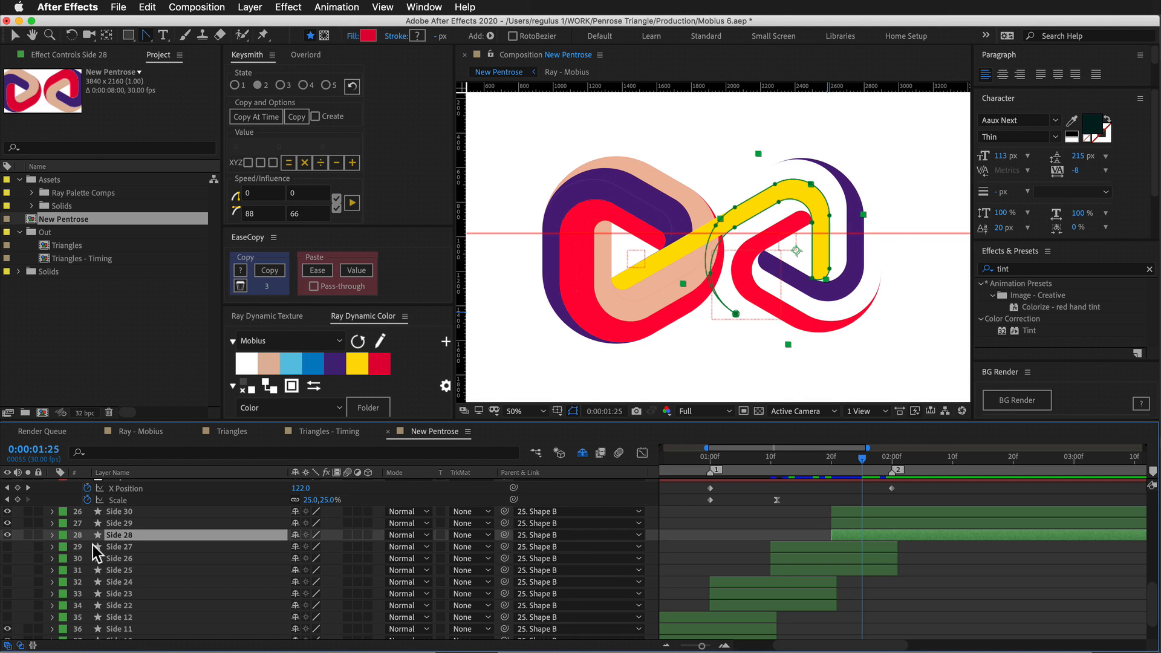
pyautogui.click(92, 548)
pyautogui.click(7, 547)
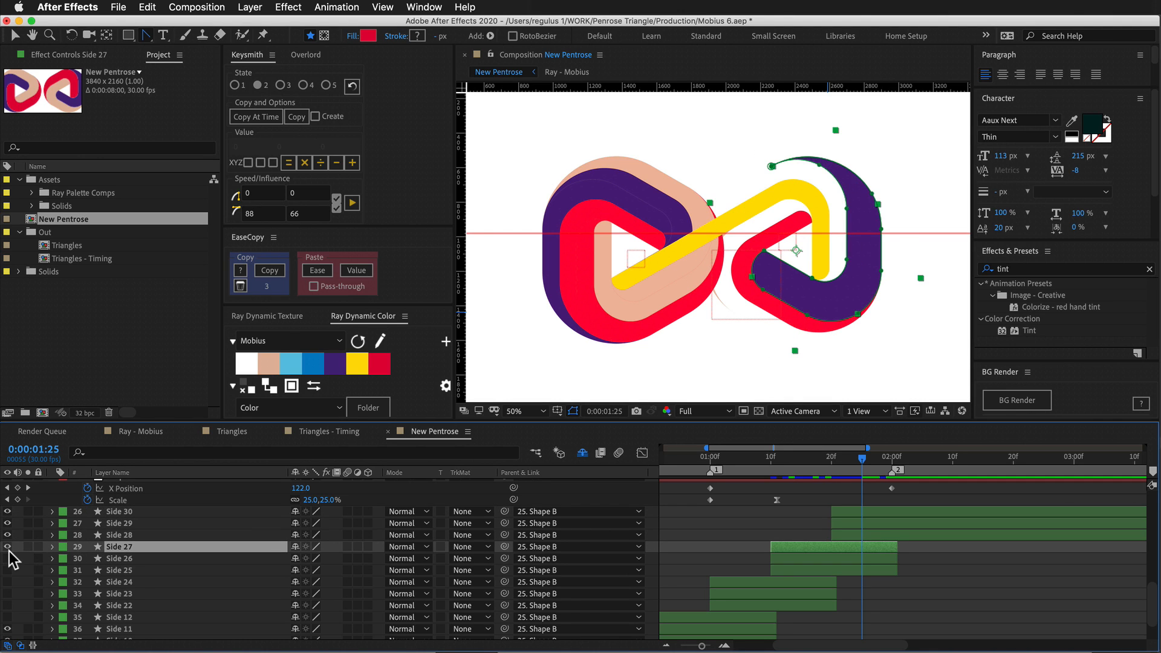
pyautogui.click(7, 546)
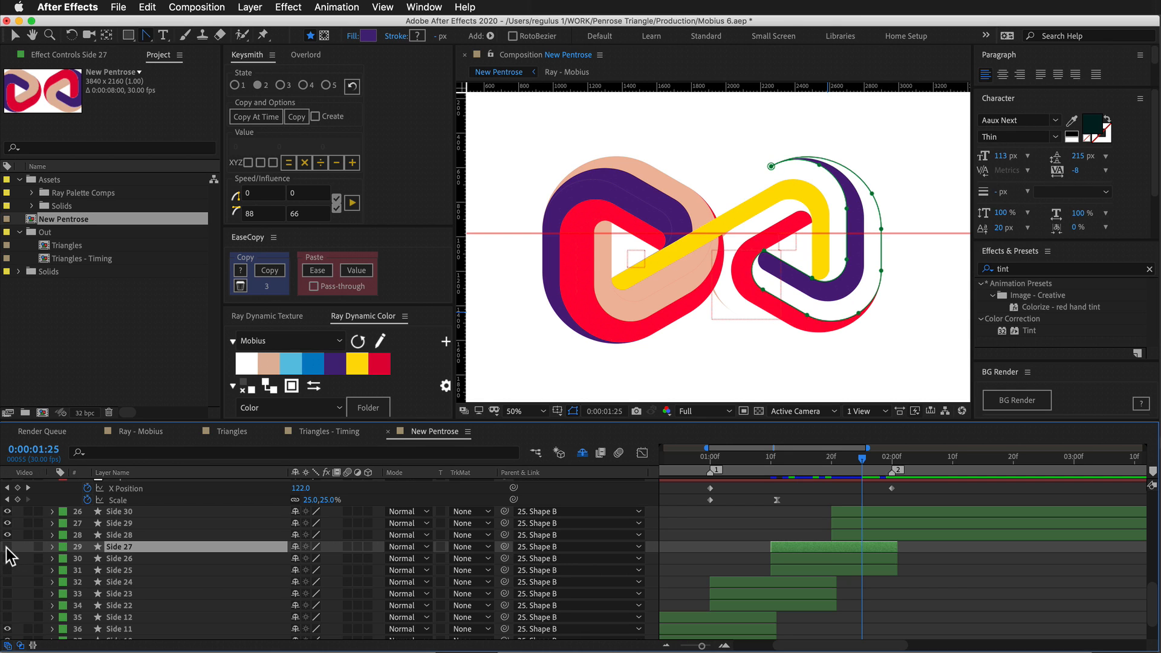
pyautogui.click(115, 535)
pyautogui.click(118, 547)
pyautogui.click(335, 363)
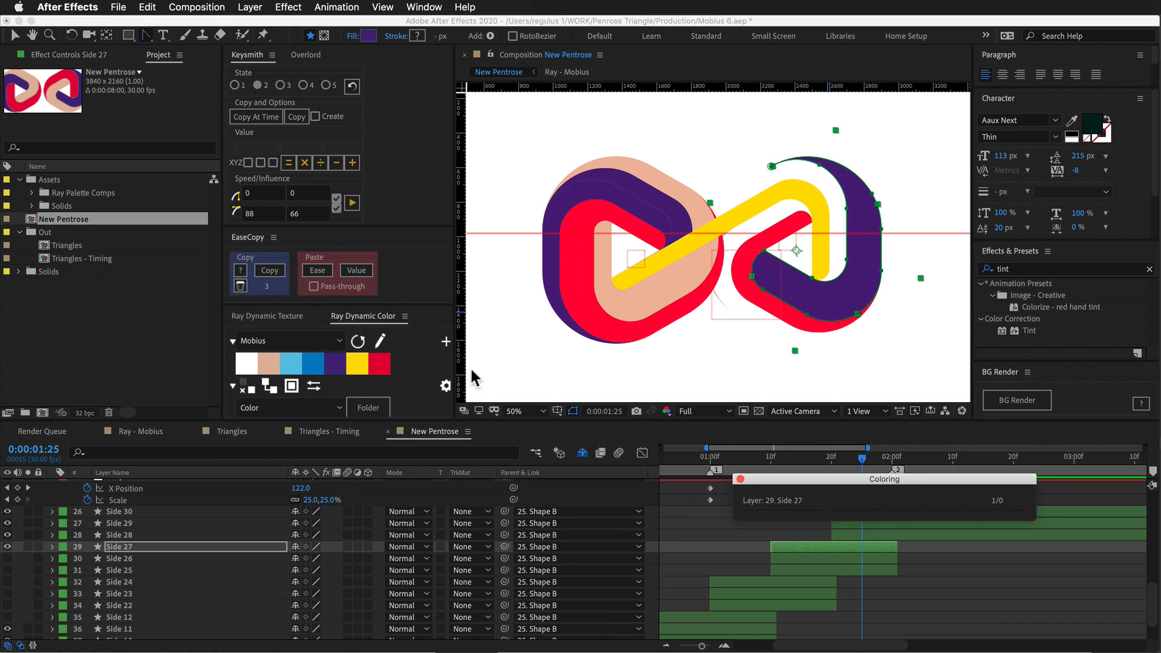
pyautogui.press('super+z')
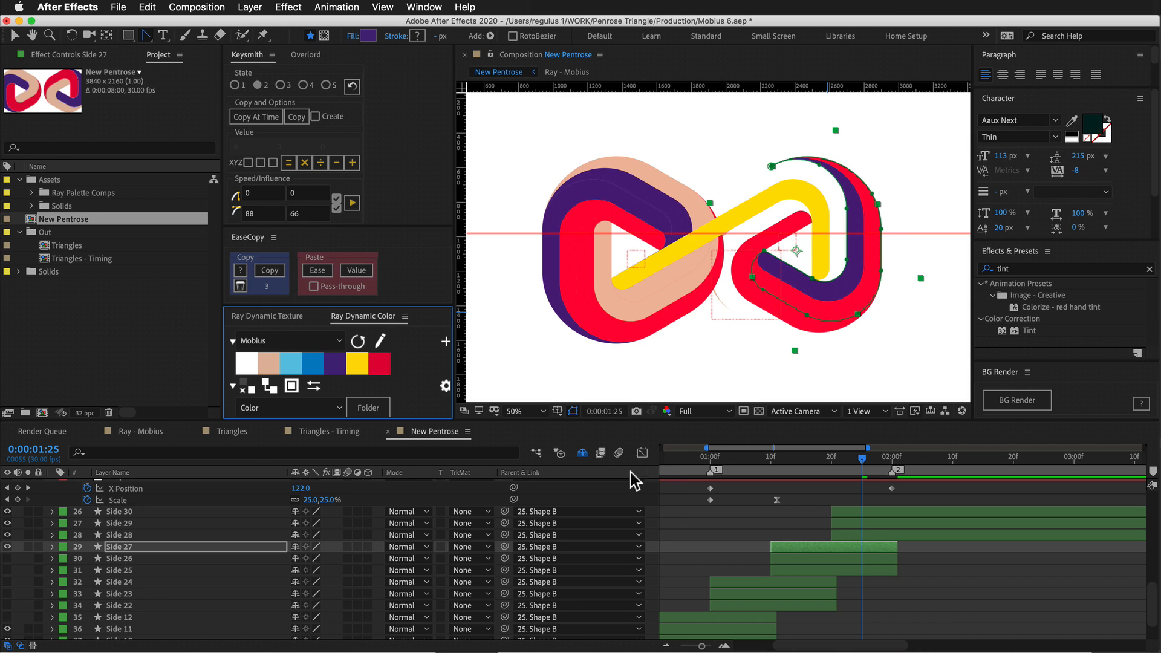
pyautogui.click(739, 528)
pyautogui.moveTo(864, 458); pyautogui.dragTo(886, 511)
pyautogui.moveTo(887, 463); pyautogui.dragTo(910, 481)
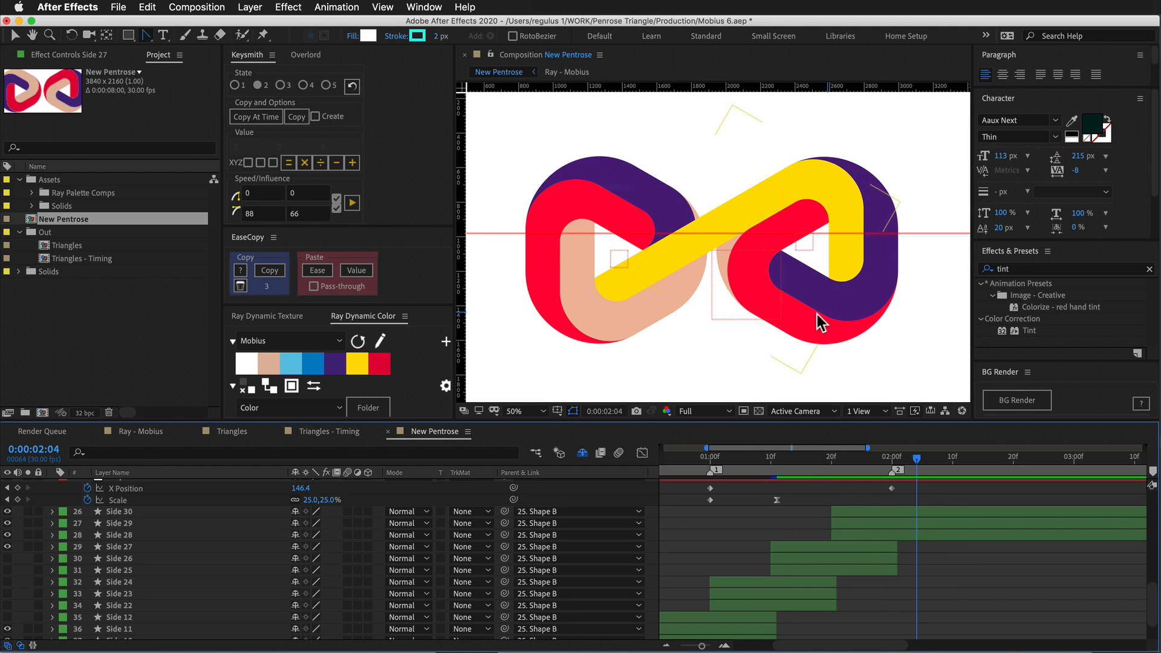
# At Side 30's path keyframe at 0:00:02:00, delete the vertices forming the band's upper-left end with the Delete Vertex tool.
pyautogui.click(868, 511)
pyautogui.press('j')
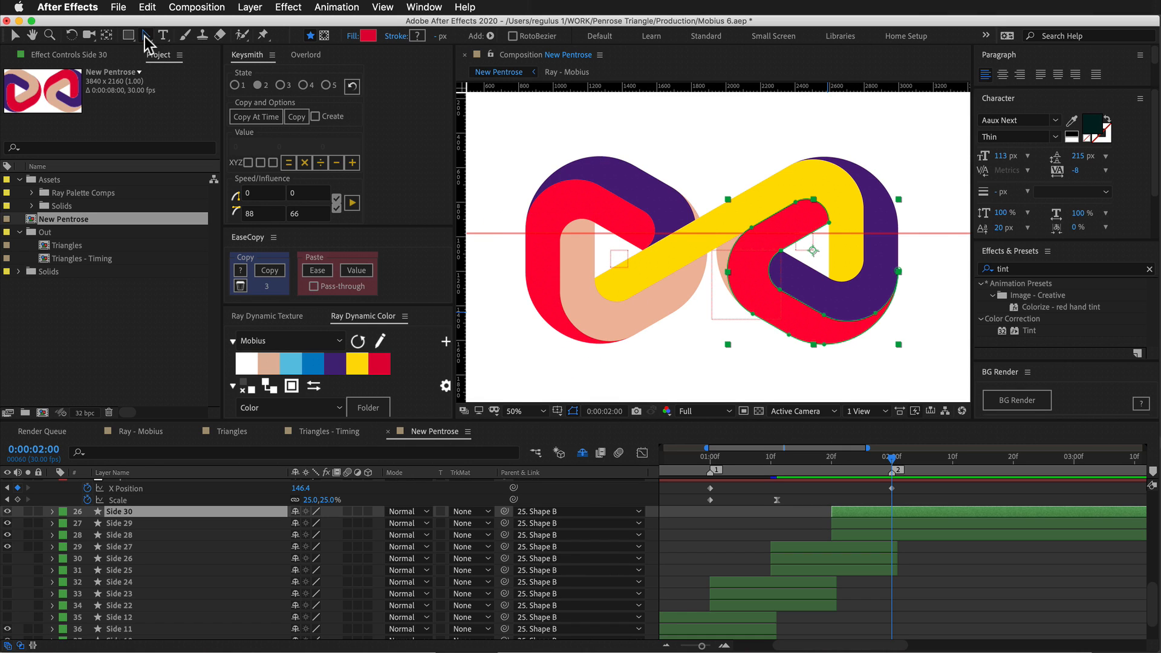
pyautogui.press('alt')
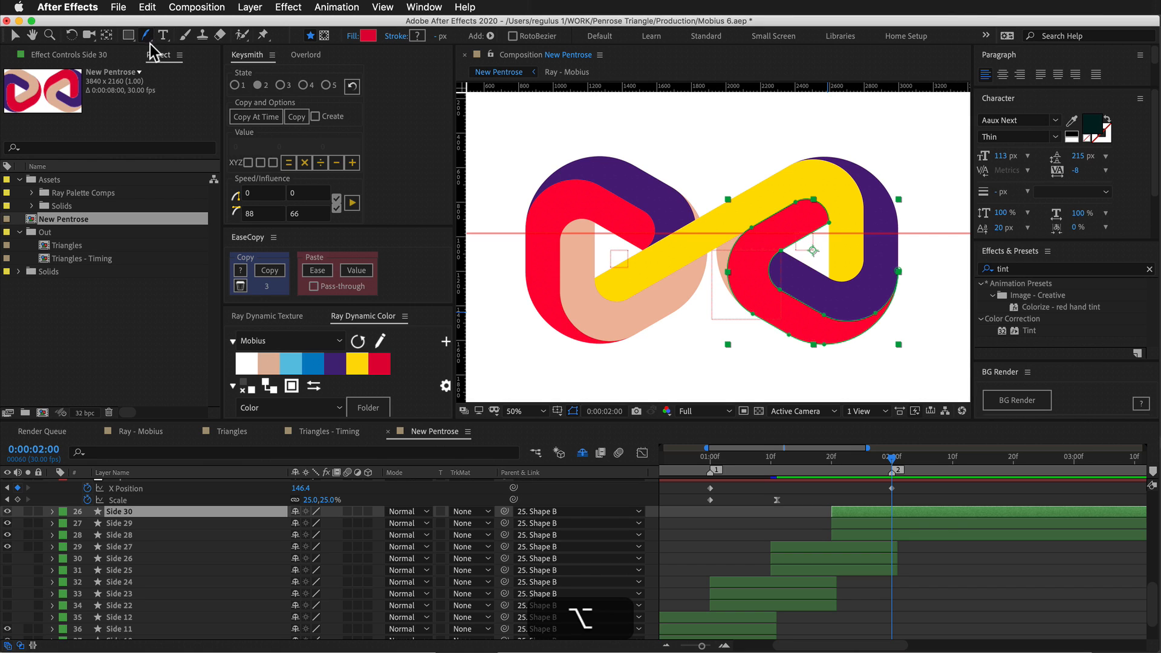
pyautogui.keyDown('alt'); pyautogui.click(145, 35); pyautogui.keyUp('alt')
pyautogui.click(828, 222)
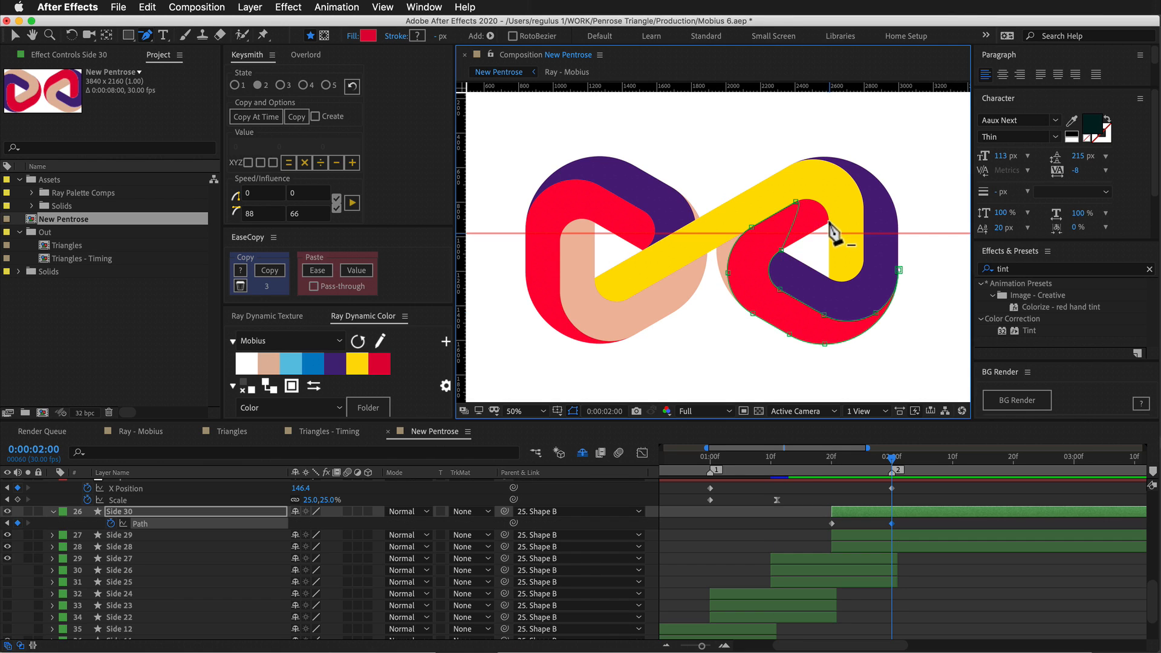
pyautogui.click(795, 202)
pyautogui.click(781, 251)
pyautogui.click(752, 228)
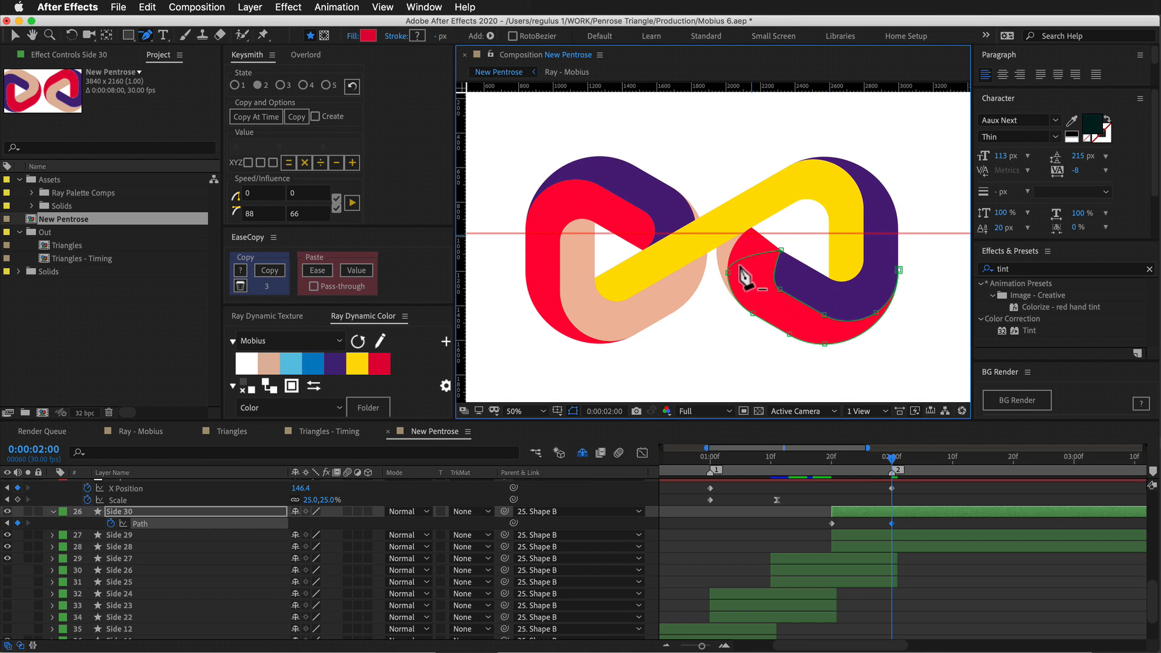
pyautogui.click(729, 274)
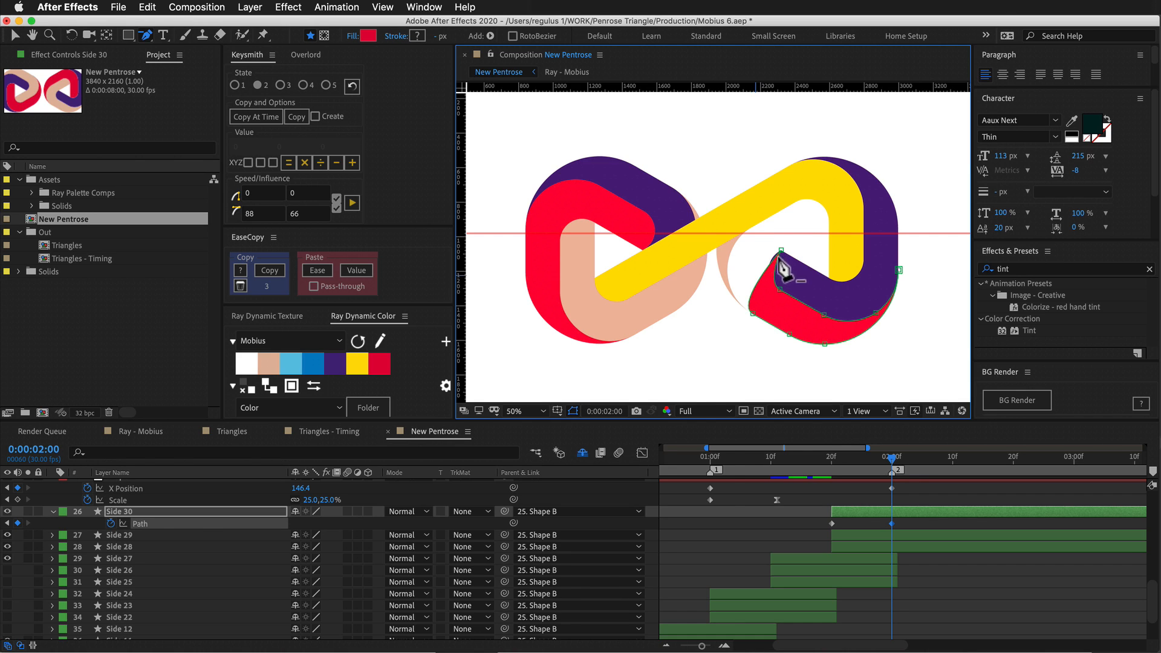
# Set the preview resolution to Third and the ZOOM null's Rotation to -30°.
pyautogui.click(703, 411)
pyautogui.click(706, 476)
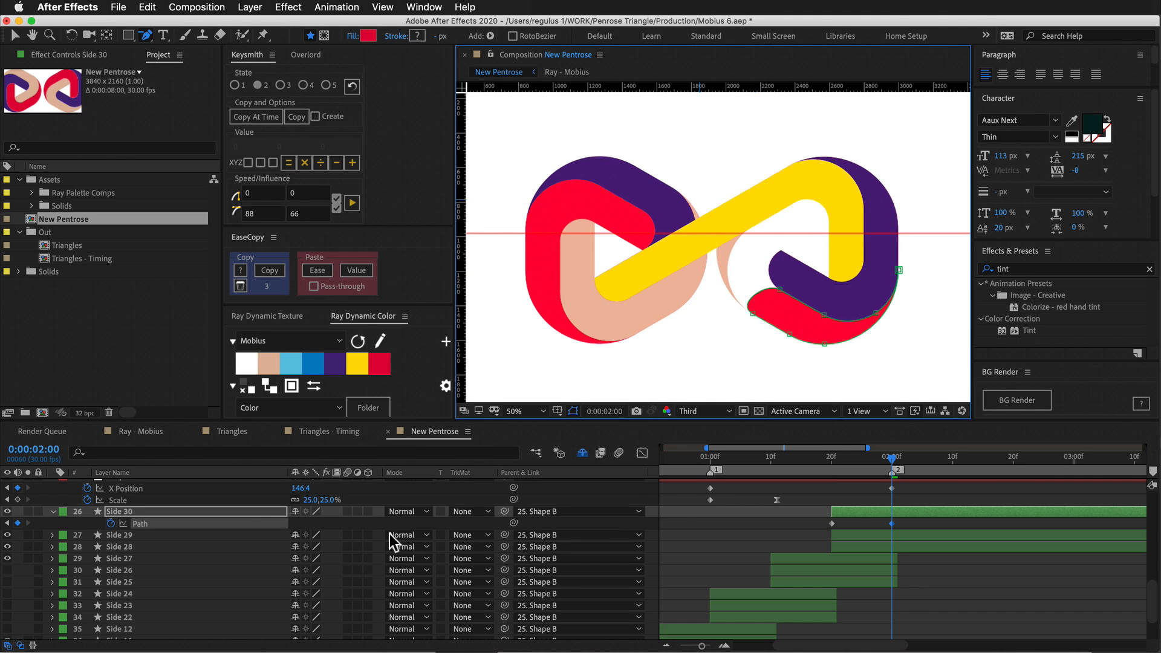
pyautogui.click(383, 499)
pyautogui.moveTo(244, 478); pyautogui.dragTo(309, 548)
pyautogui.moveTo(168, 549)
pyautogui.mouseDown()
pyautogui.moveTo(185, 571)
pyautogui.moveTo(185, 618)
pyautogui.mouseUp()
pyautogui.moveTo(133, 508); pyautogui.dragTo(170, 638)
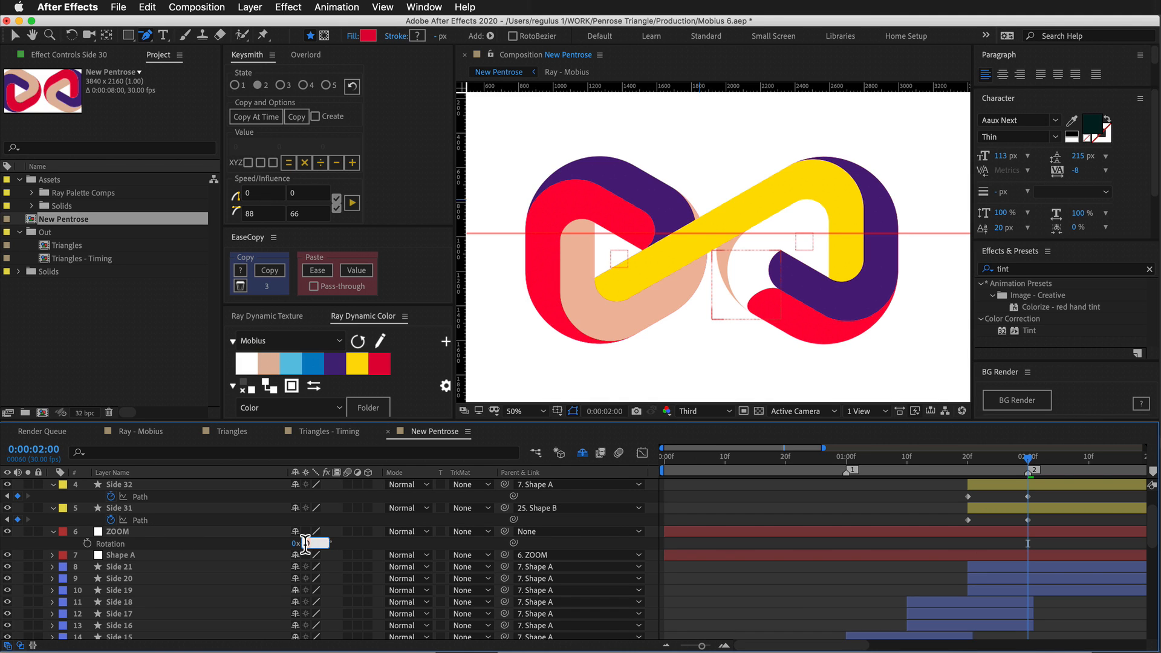
pyautogui.press('Return')
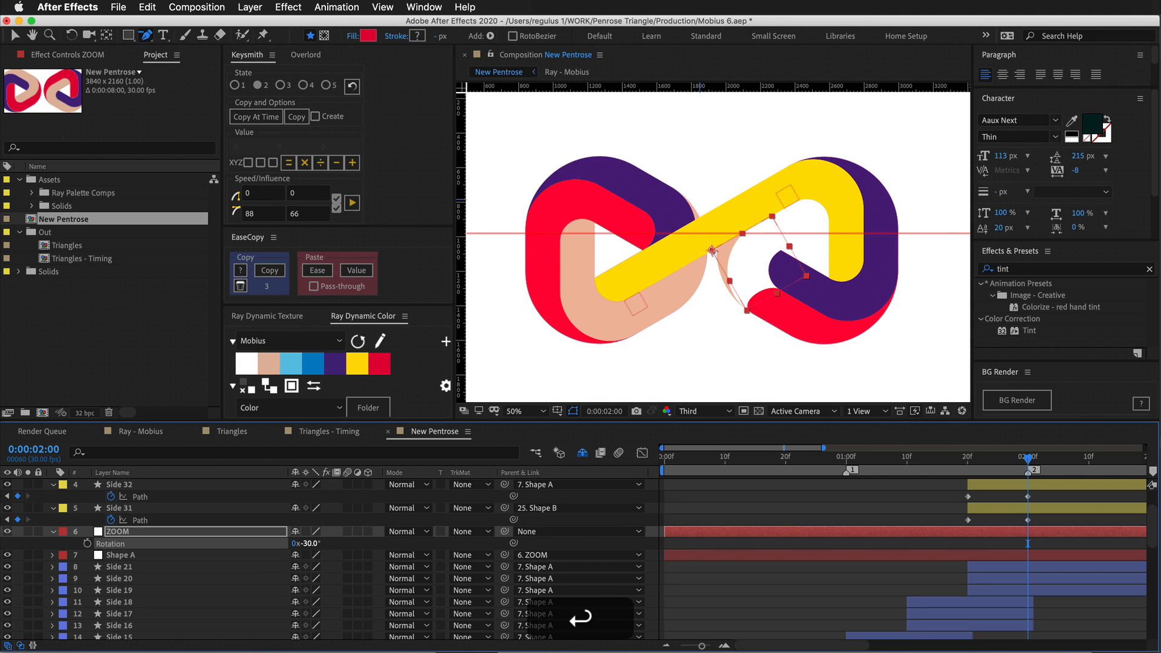
# At 0:00:02:00, move Side 30's two end vertices horizontally so the red band reaches across to the left triangle's red end.
pyautogui.moveTo(924, 528); pyautogui.dragTo(894, 310)
pyautogui.moveTo(925, 501); pyautogui.dragTo(915, 462)
pyautogui.press('F2')
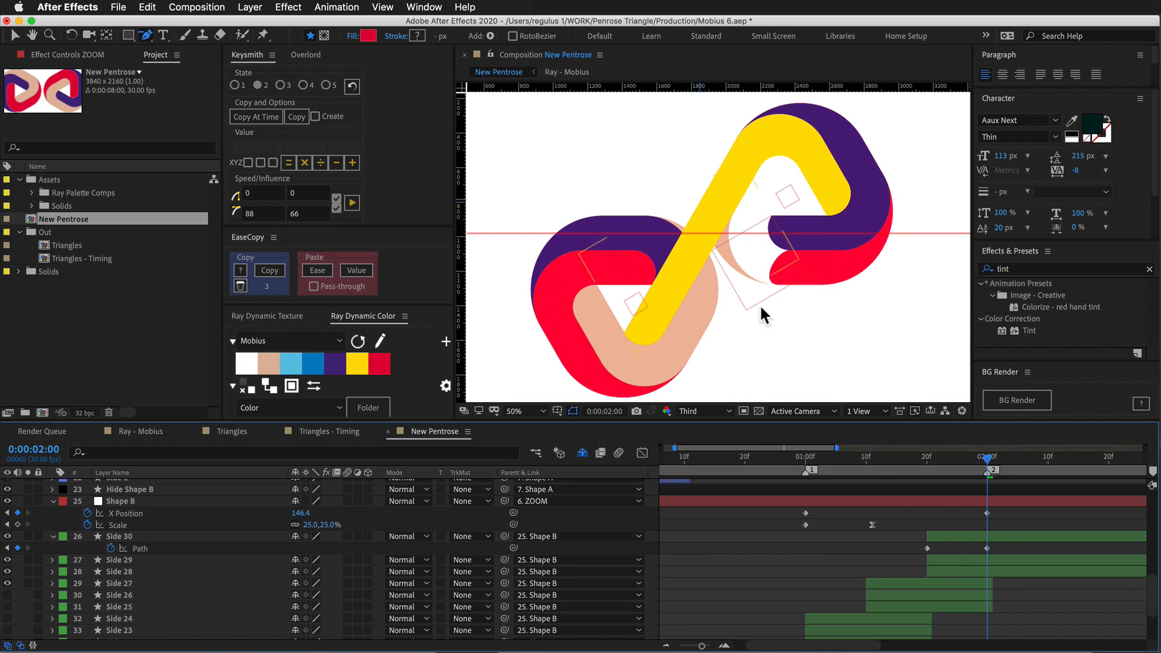
pyautogui.click(992, 550)
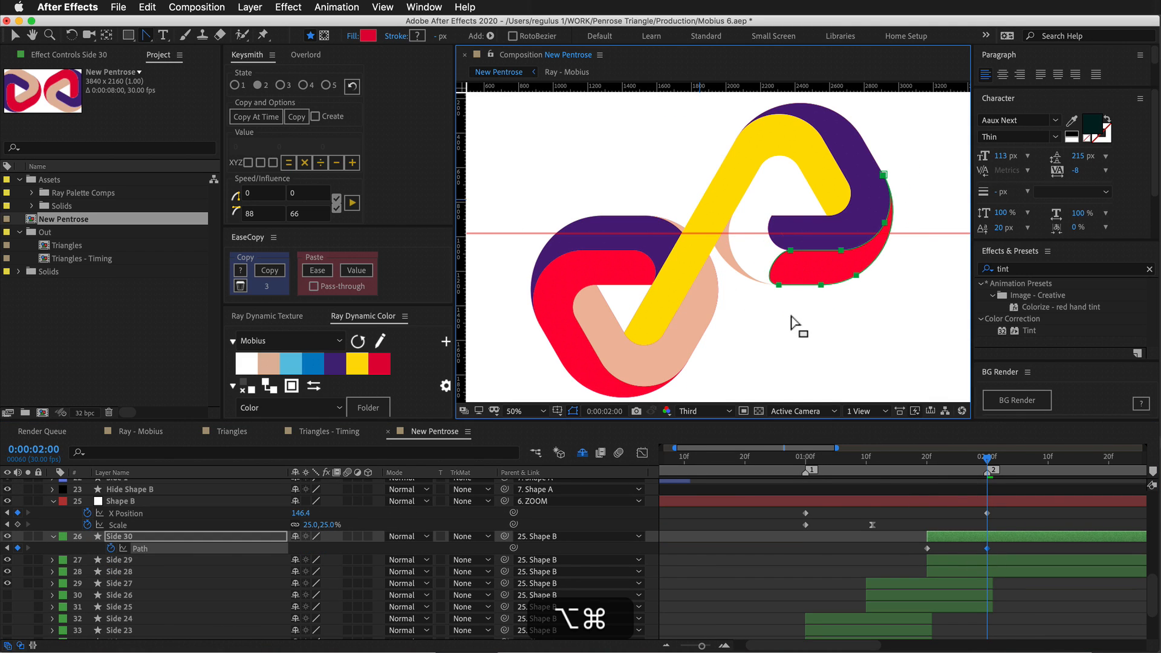
pyautogui.moveTo(778, 284); pyautogui.dragTo(642, 284)
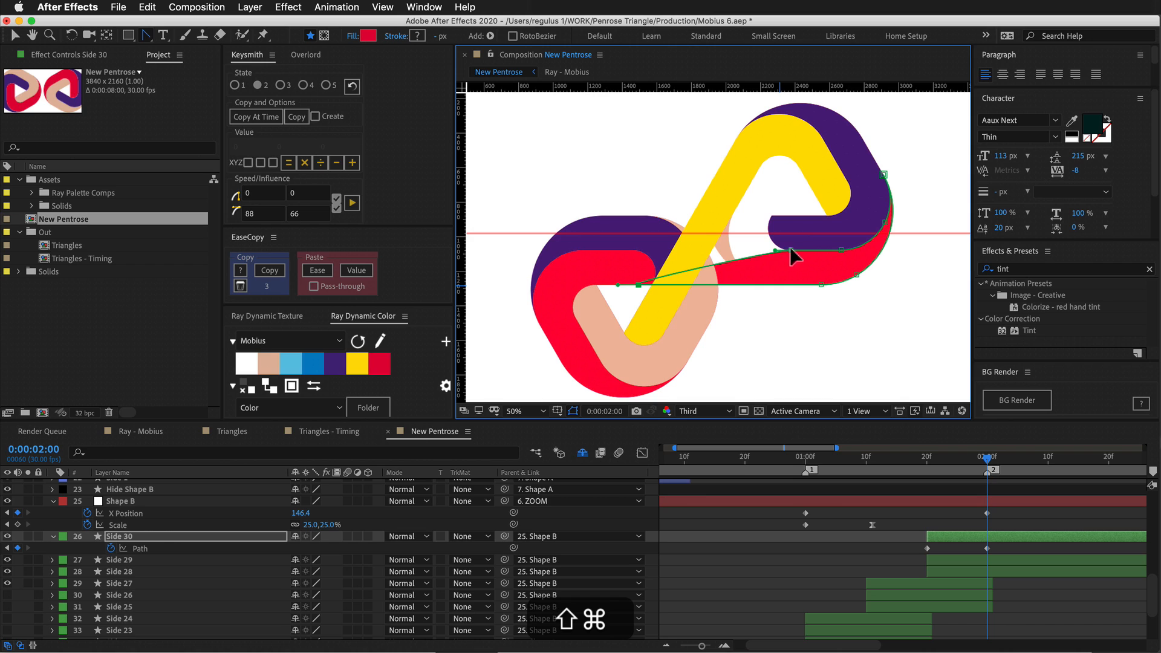
pyautogui.moveTo(792, 249); pyautogui.dragTo(635, 250)
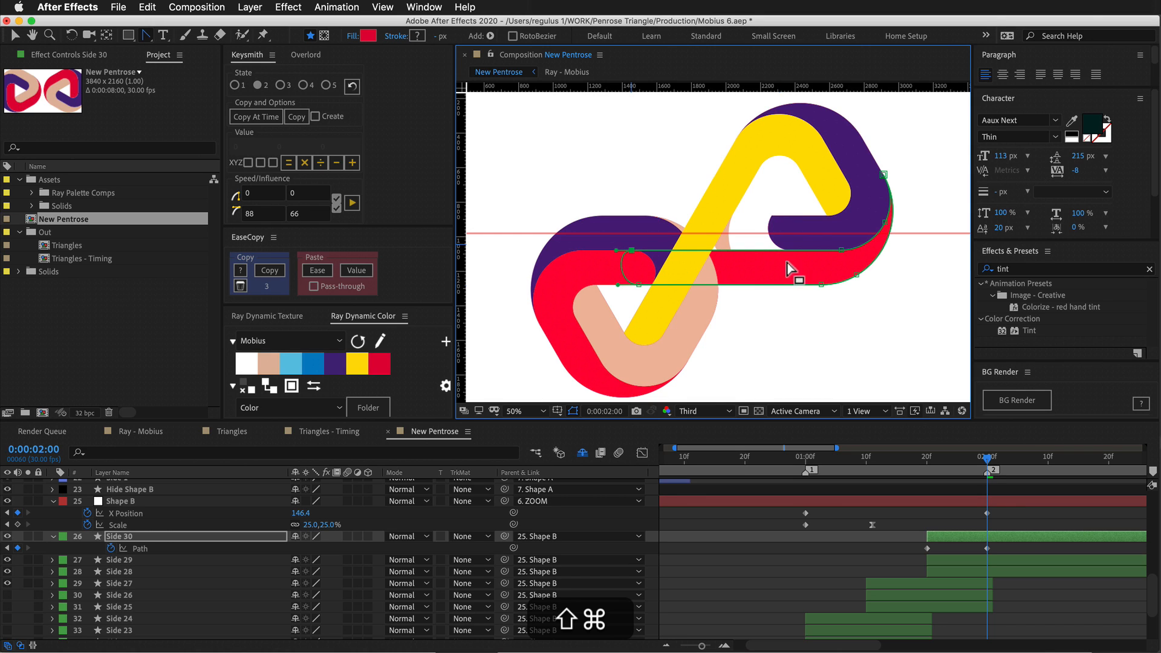
# Adjust the end of Side 30's path at its 0:00:01:20 keyframe and check the shape at 0:00:01:21.
pyautogui.moveTo(982, 464); pyautogui.dragTo(928, 487)
pyautogui.moveTo(746, 267); pyautogui.dragTo(726, 269)
pyautogui.click(938, 495)
pyautogui.moveTo(927, 457)
pyautogui.mouseDown()
pyautogui.moveTo(957, 461)
pyautogui.moveTo(939, 469)
pyautogui.moveTo(987, 465)
pyautogui.moveTo(941, 473)
pyautogui.moveTo(990, 471)
pyautogui.moveTo(933, 470)
pyautogui.mouseUp()
pyautogui.press('pagedown')
pyautogui.click(814, 258)
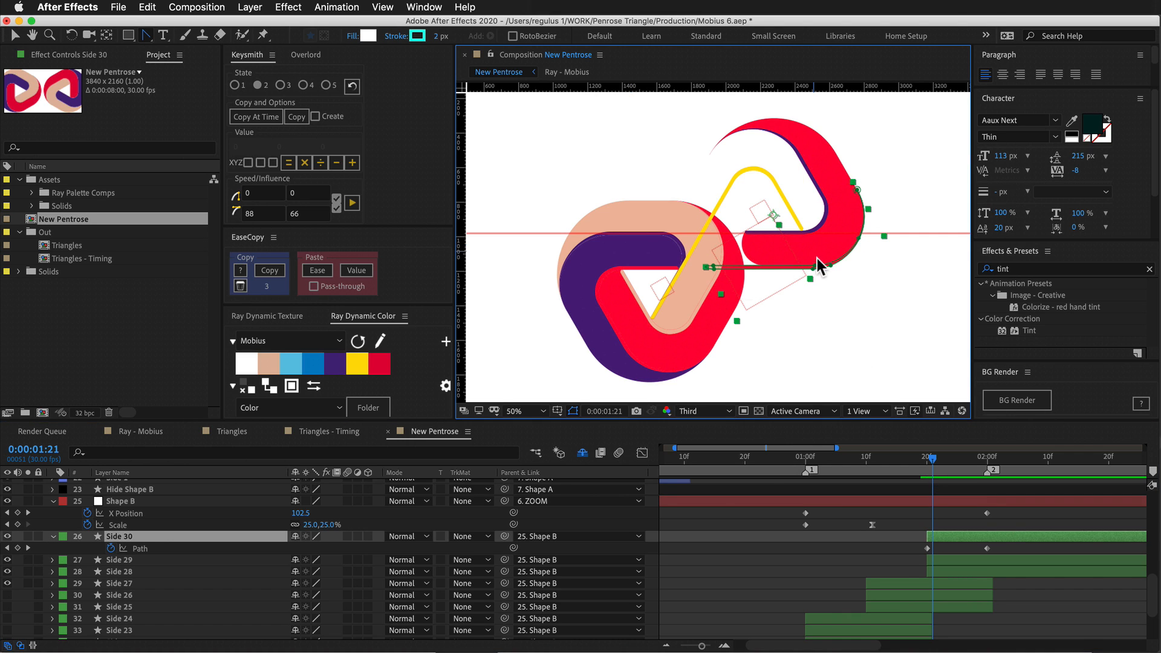
# Reveal Side 27's path keyframes, extend its end vertices leftward across the left triangle at 0:00:01:20, and preview to 0:00:01:25.
pyautogui.click(910, 585)
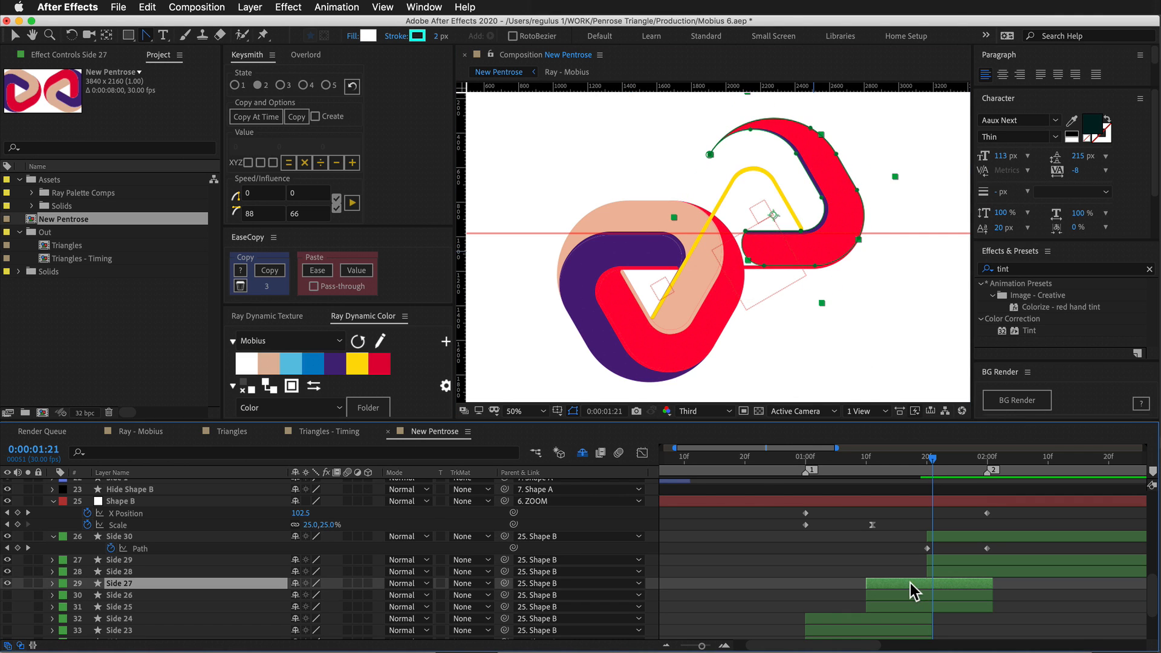
pyautogui.press('u')
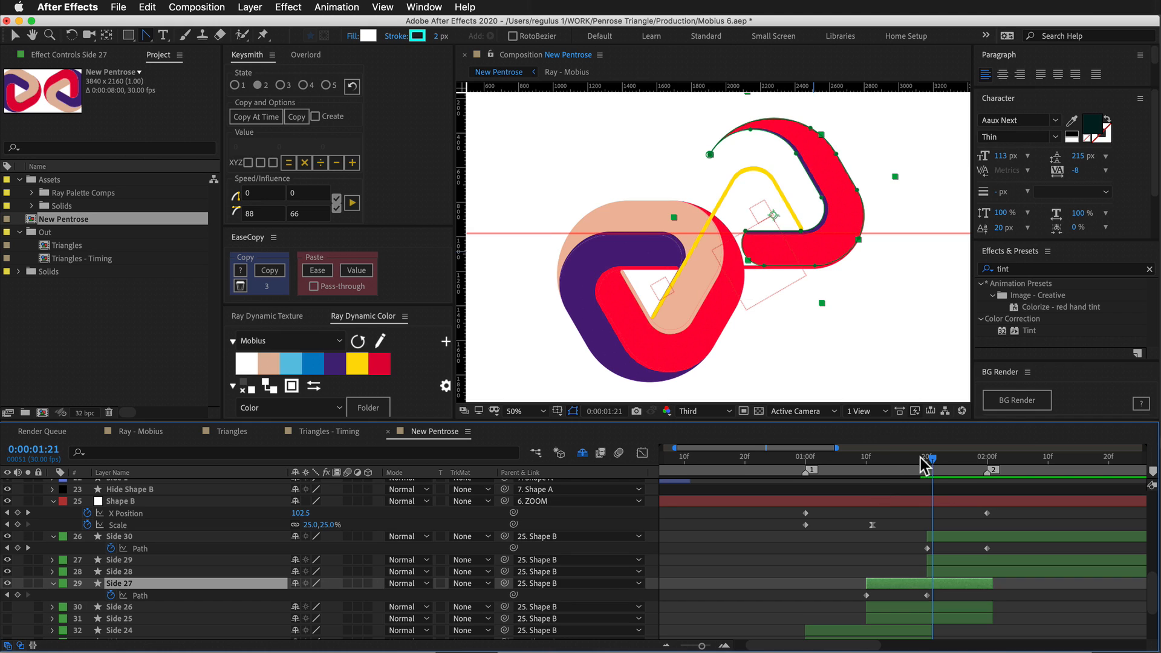
pyautogui.moveTo(932, 461); pyautogui.dragTo(926, 464)
pyautogui.keyDown('super'); pyautogui.click(742, 233); pyautogui.keyUp('super')
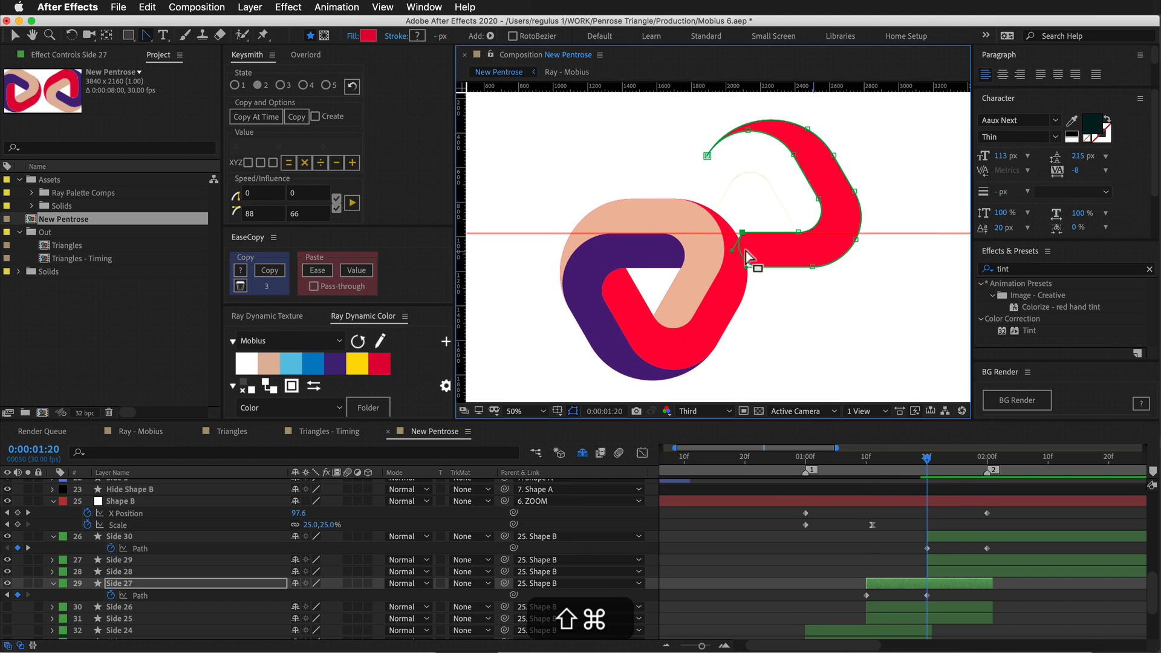
pyautogui.moveTo(708, 272); pyautogui.dragTo(669, 252)
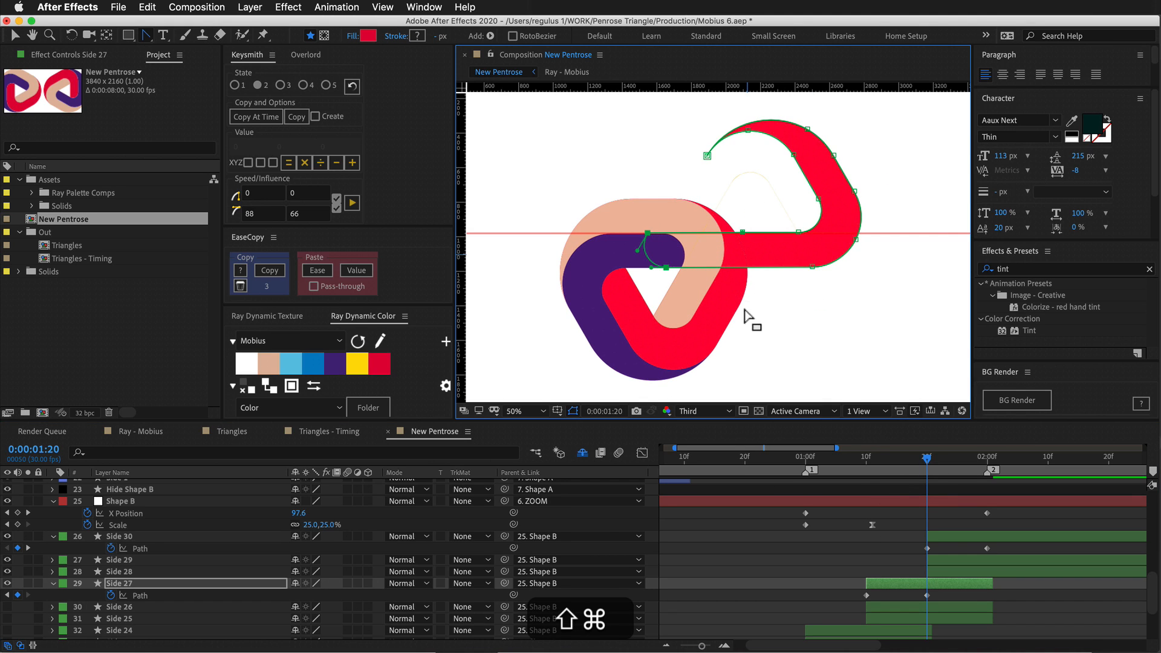
pyautogui.moveTo(924, 461)
pyautogui.mouseDown()
pyautogui.moveTo(898, 463)
pyautogui.moveTo(987, 478)
pyautogui.moveTo(938, 472)
pyautogui.mouseUp()
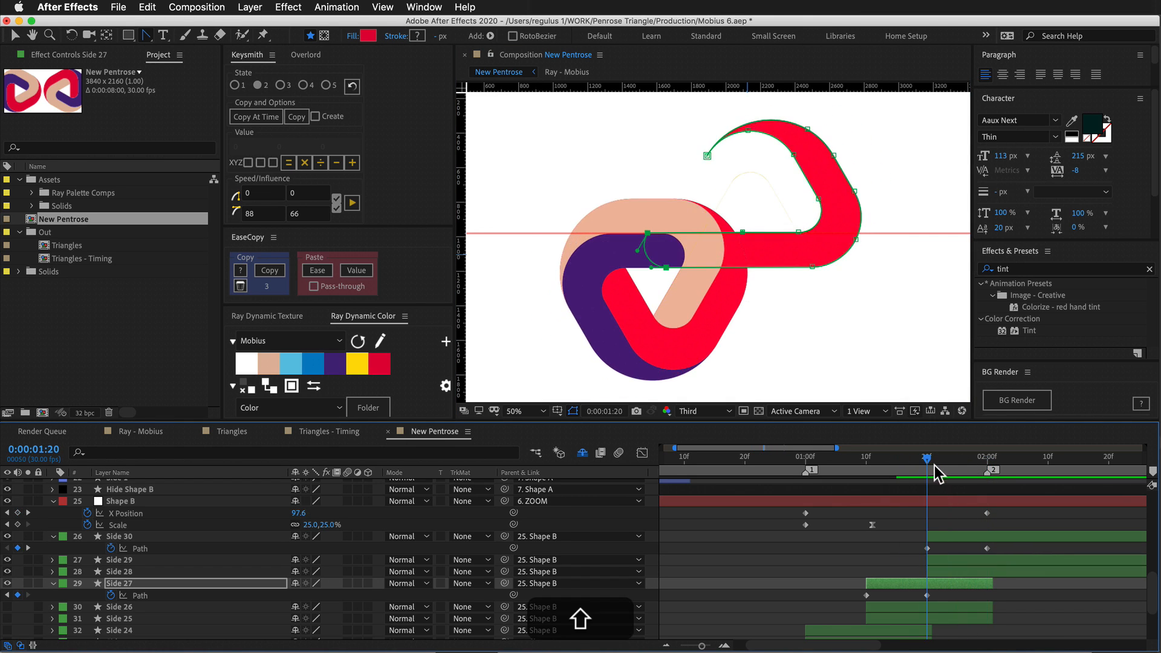
pyautogui.moveTo(648, 242); pyautogui.dragTo(612, 242)
pyautogui.moveTo(917, 454); pyautogui.dragTo(951, 514)
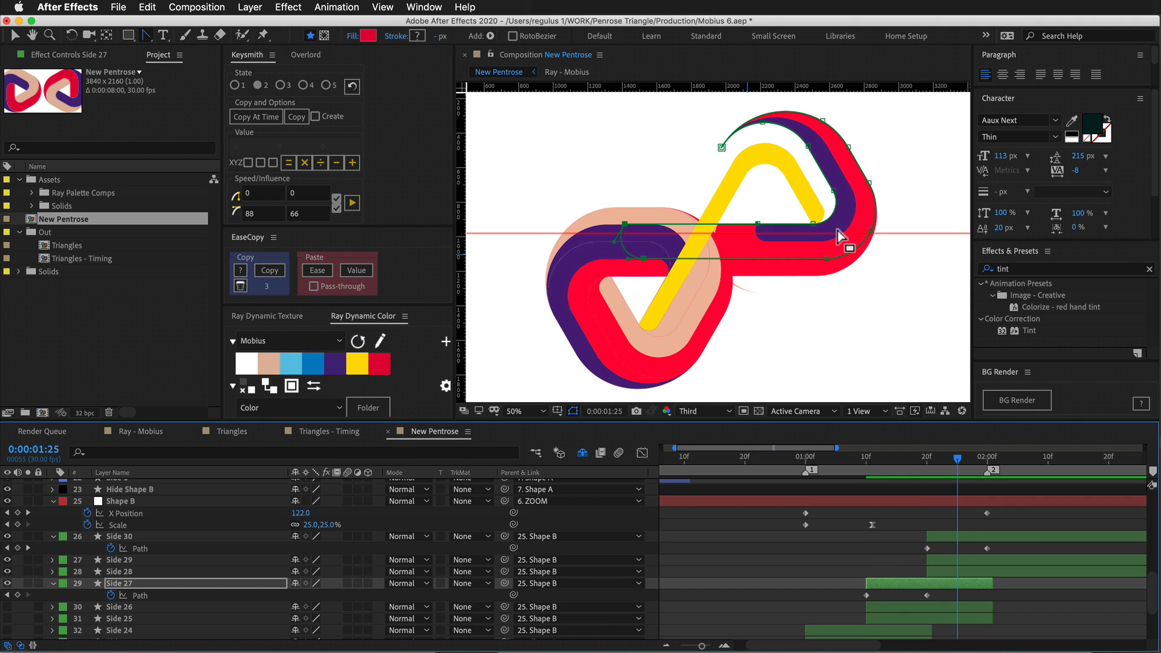
# Identify Side 29 as the purple band by toggling its visibility, and reveal its path keyframes.
pyautogui.click(839, 207)
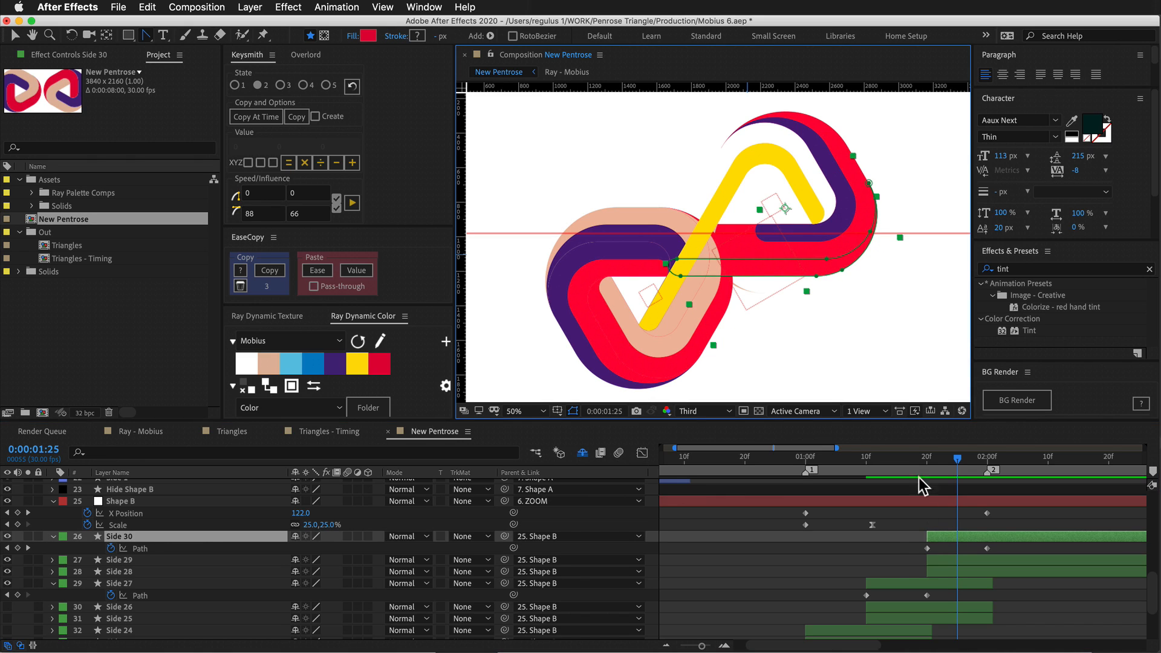
pyautogui.click(928, 547)
pyautogui.click(950, 560)
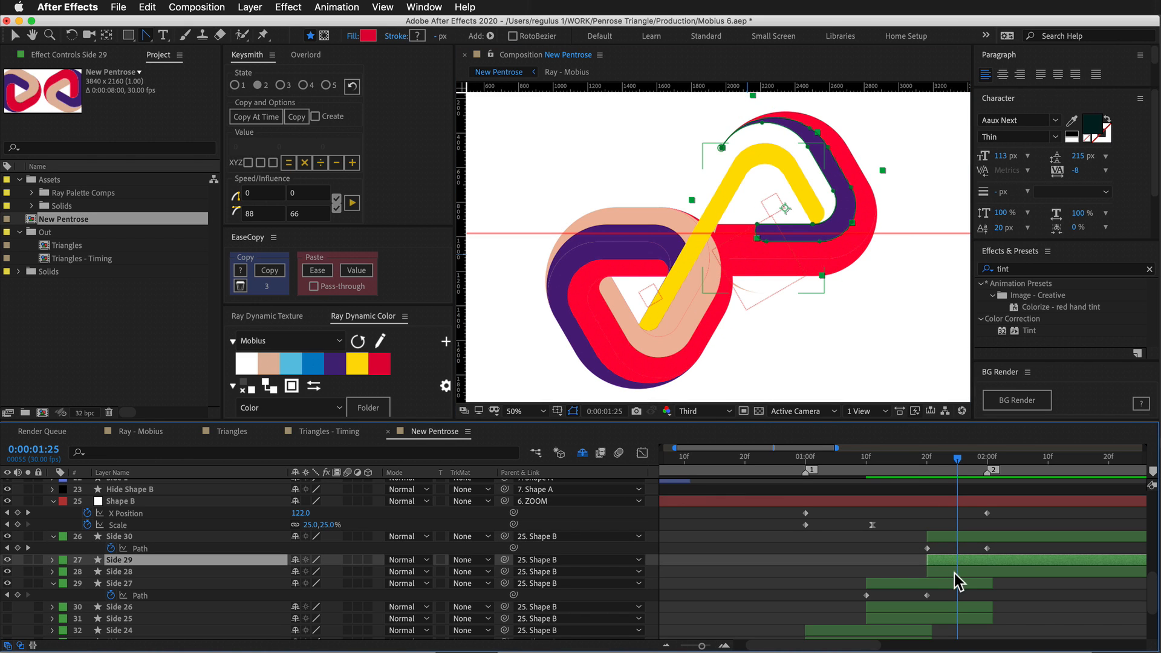
pyautogui.click(8, 560)
pyautogui.click(8, 561)
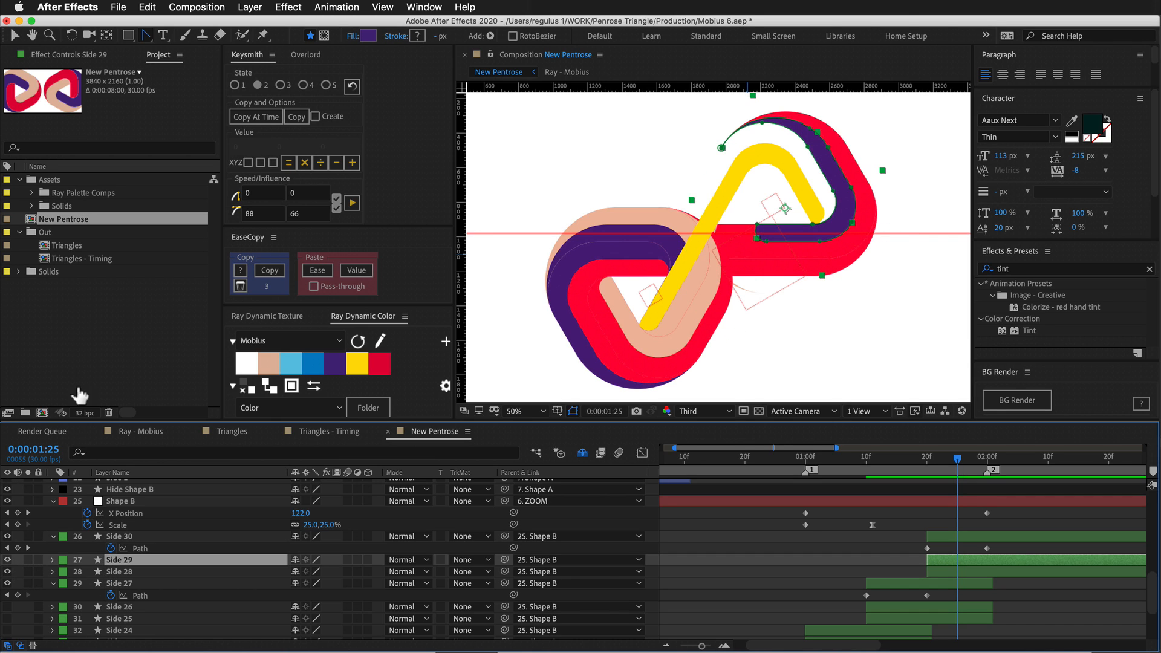
pyautogui.press('u')
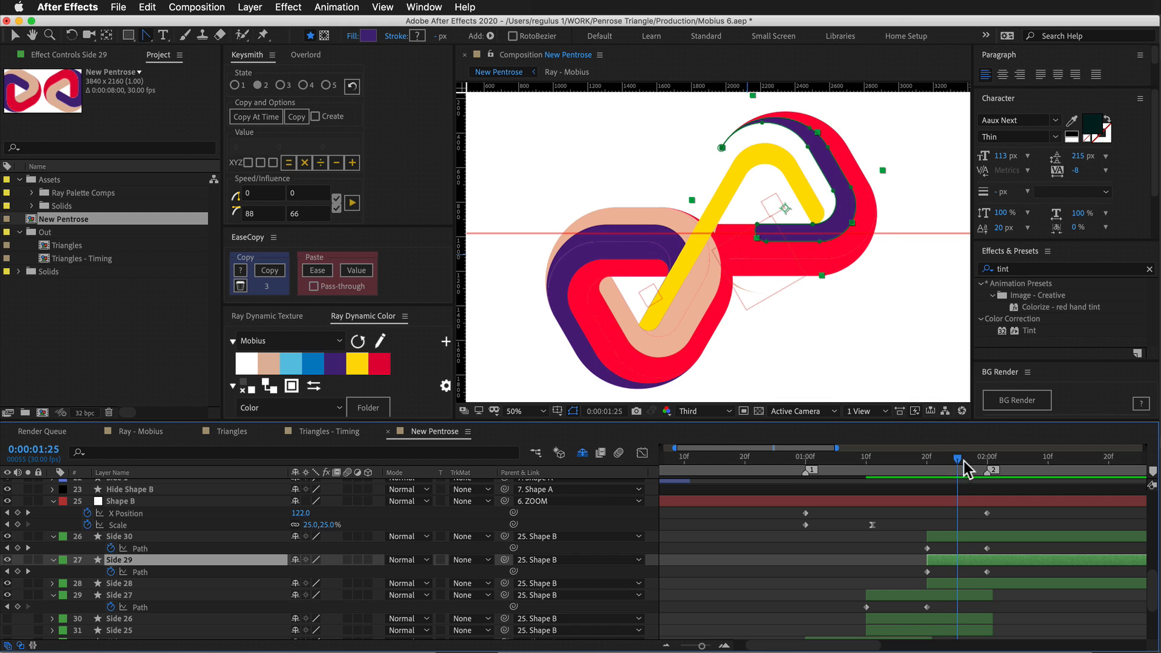
# At 0:00:02:00, extend Side 29's two end vertices leftward to the left triangle's purple band, and preview back to 0:00:01:26.
pyautogui.moveTo(959, 461); pyautogui.dragTo(986, 463)
pyautogui.moveTo(790, 249); pyautogui.dragTo(669, 259)
pyautogui.moveTo(772, 215)
pyautogui.mouseDown()
pyautogui.moveTo(684, 225)
pyautogui.moveTo(761, 223)
pyautogui.moveTo(715, 295)
pyautogui.moveTo(784, 210)
pyautogui.mouseUp()
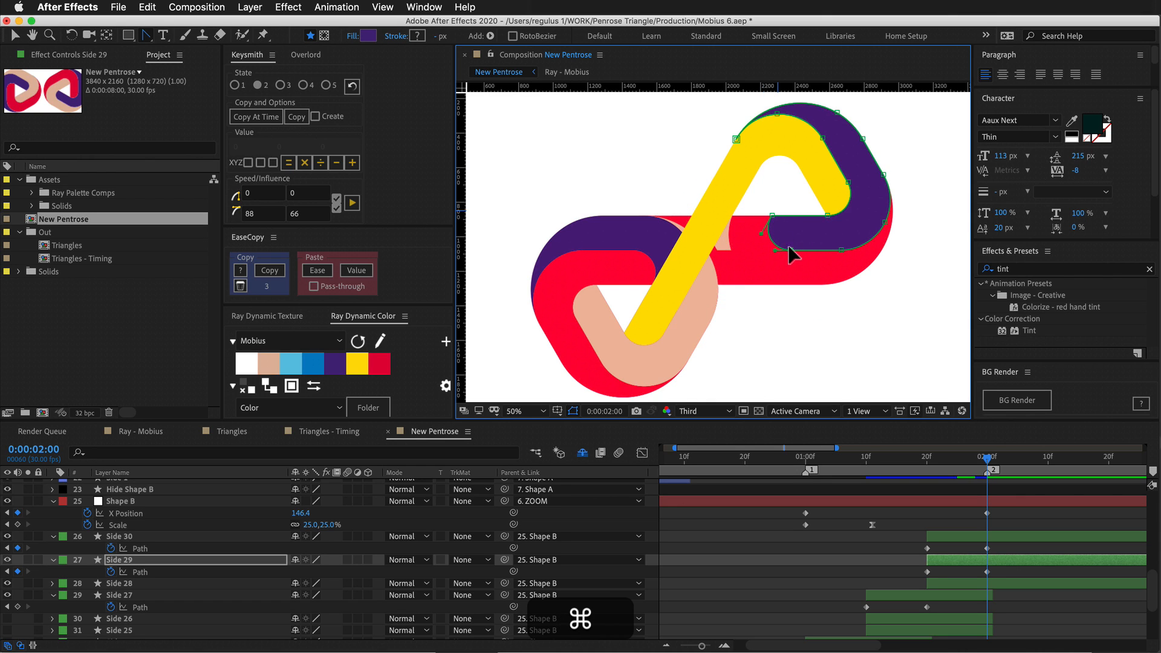
pyautogui.keyDown('shift'); pyautogui.keyDown('super'); pyautogui.click(772, 216); pyautogui.keyUp('super'); pyautogui.keyUp('shift')
pyautogui.moveTo(770, 220); pyautogui.dragTo(628, 224)
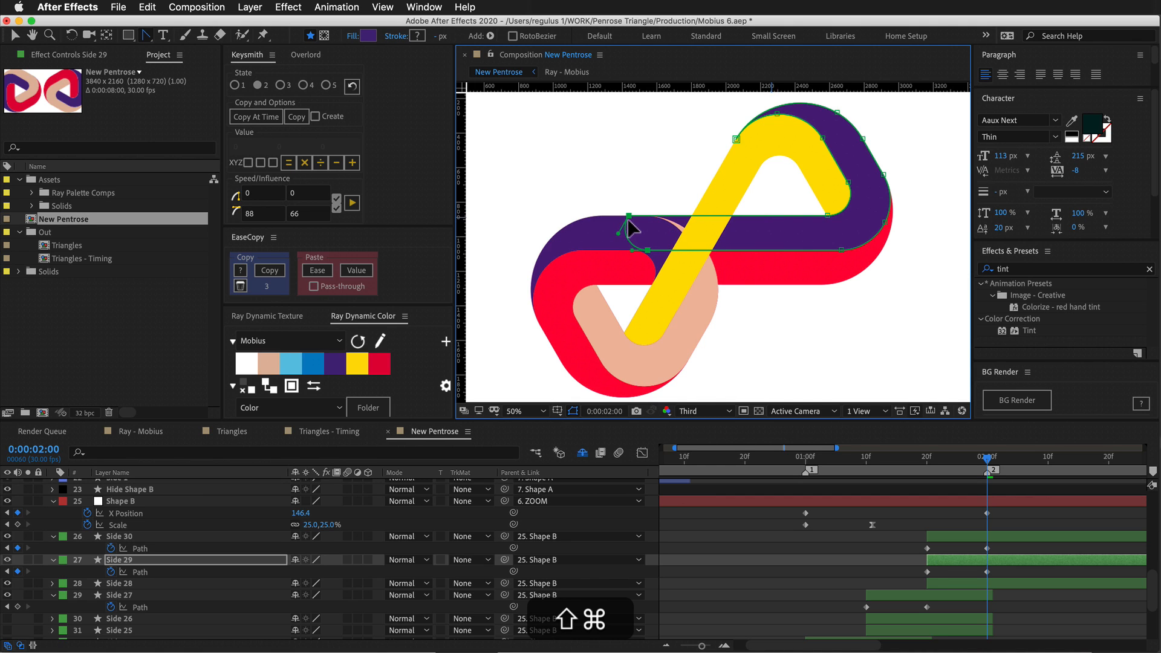
pyautogui.moveTo(987, 478)
pyautogui.mouseDown()
pyautogui.moveTo(917, 484)
pyautogui.moveTo(996, 484)
pyautogui.moveTo(967, 489)
pyautogui.mouseUp()
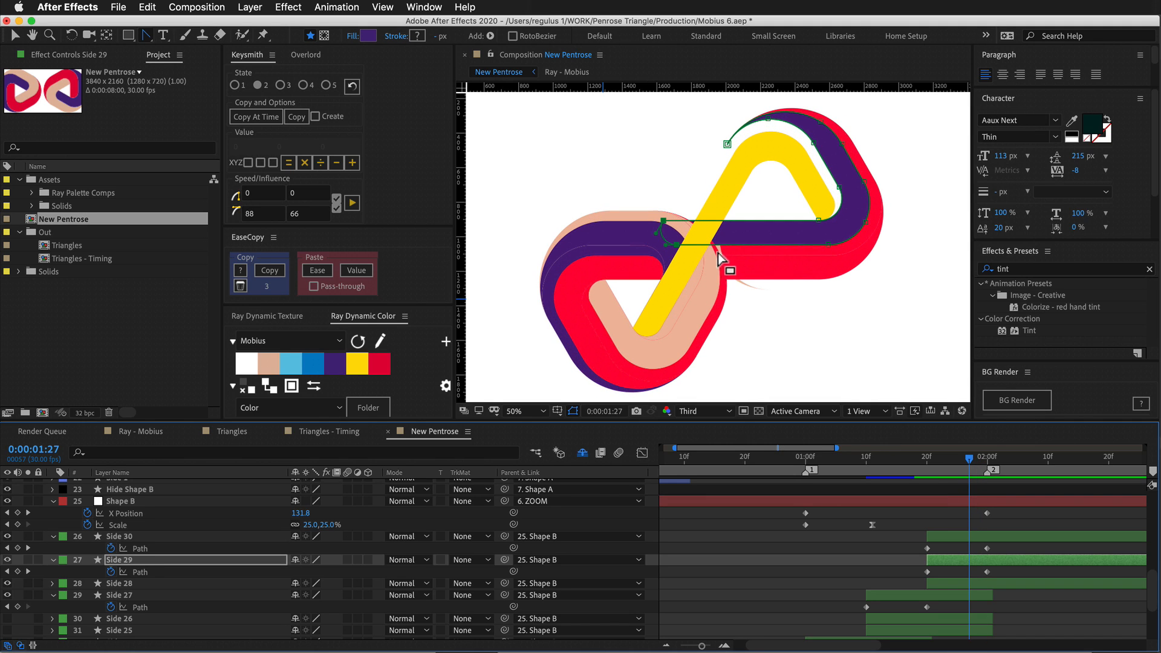
pyautogui.moveTo(978, 459)
pyautogui.mouseDown()
pyautogui.moveTo(932, 468)
pyautogui.moveTo(999, 469)
pyautogui.moveTo(959, 480)
pyautogui.mouseUp()
# Hide Side 28 and preview the join without it between 0:00:01:23 and 0:00:02:01.
pyautogui.click(952, 541)
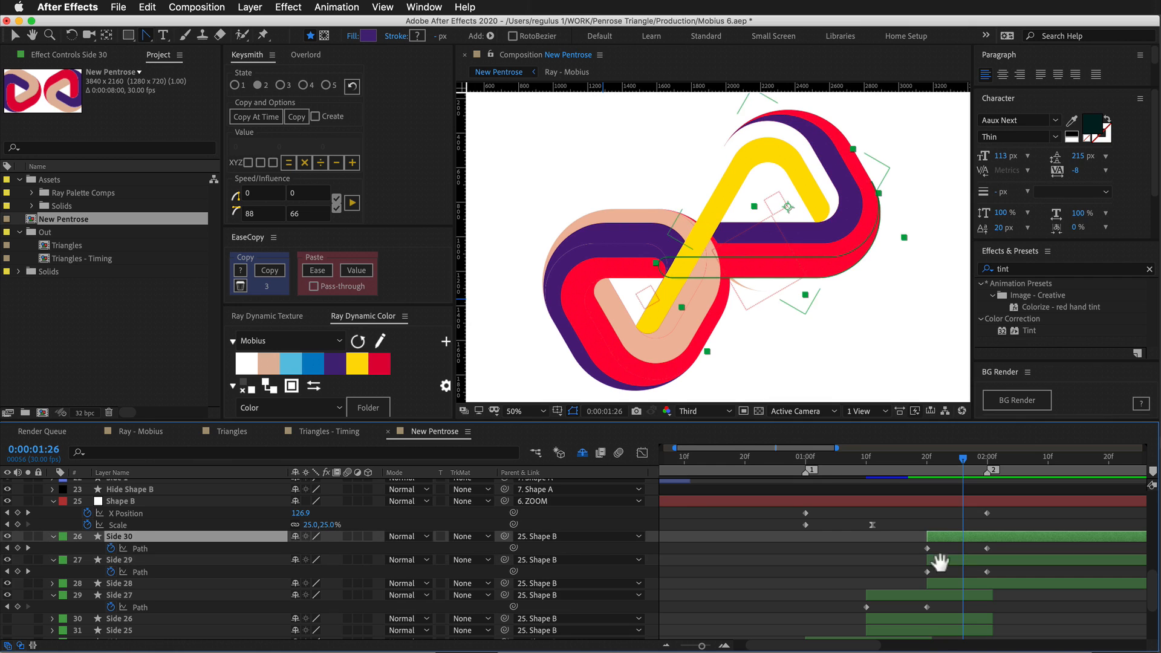
pyautogui.scroll(-3, 941, 544)
pyautogui.click(945, 530)
pyautogui.moveTo(956, 462); pyautogui.dragTo(970, 491)
pyautogui.click(992, 463)
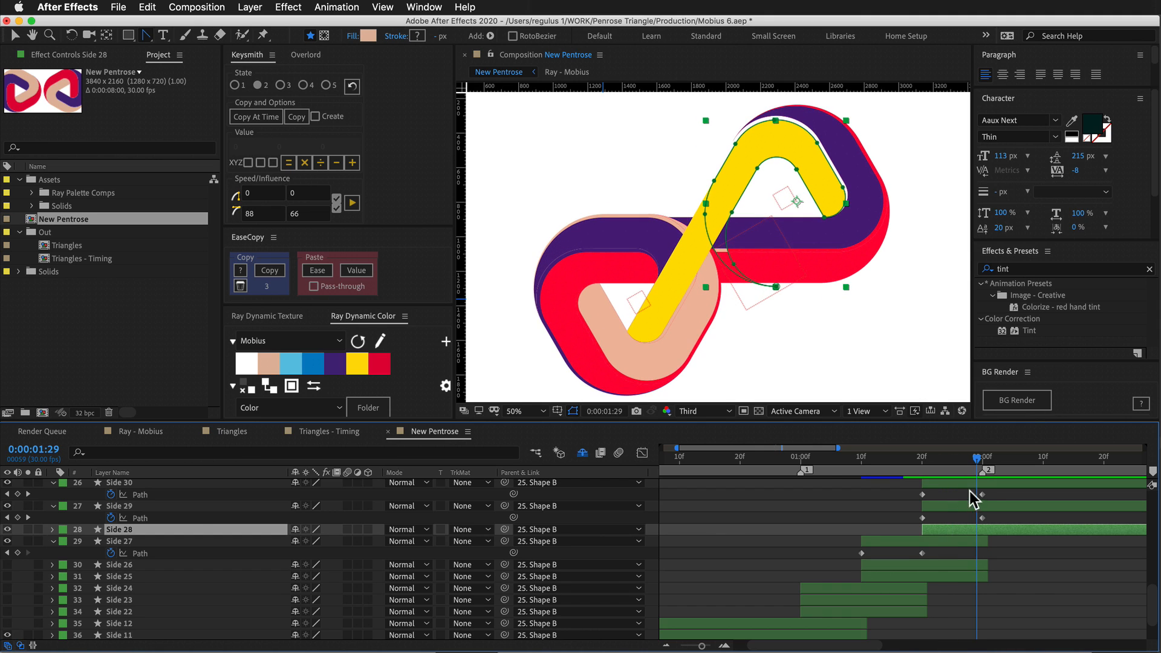
pyautogui.click(7, 529)
pyautogui.moveTo(967, 462); pyautogui.dragTo(940, 466)
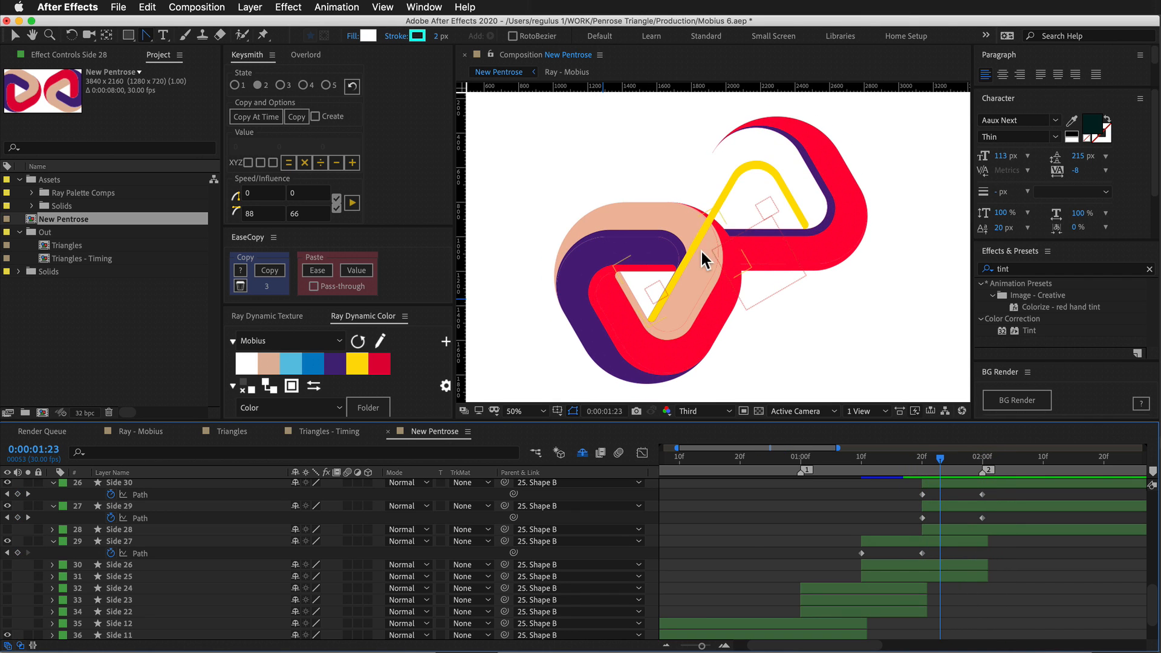
pyautogui.moveTo(945, 466); pyautogui.dragTo(988, 458)
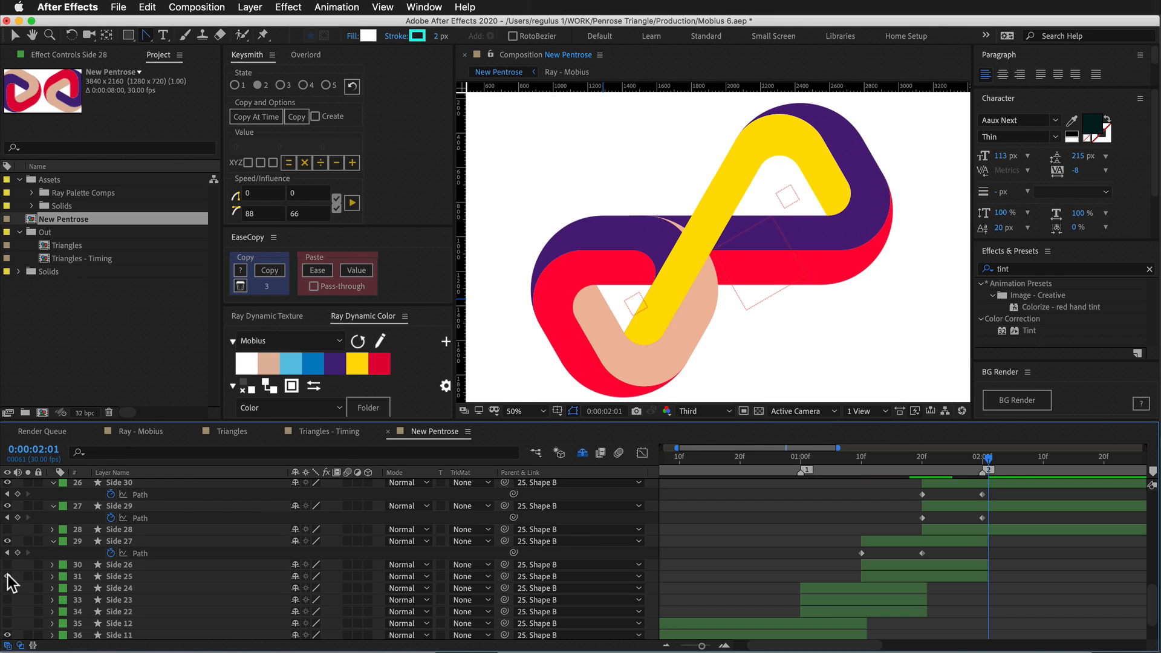
pyautogui.moveTo(930, 468); pyautogui.dragTo(905, 549)
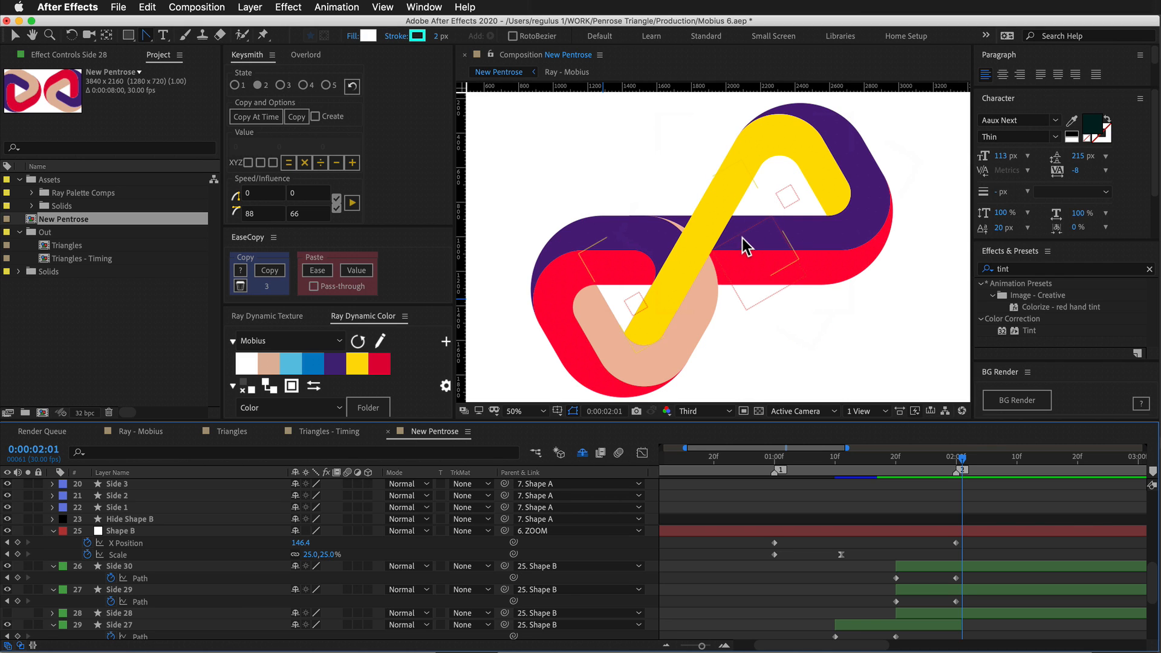
pyautogui.scroll(-4, 901, 550)
pyautogui.hscroll(1, 901, 550)
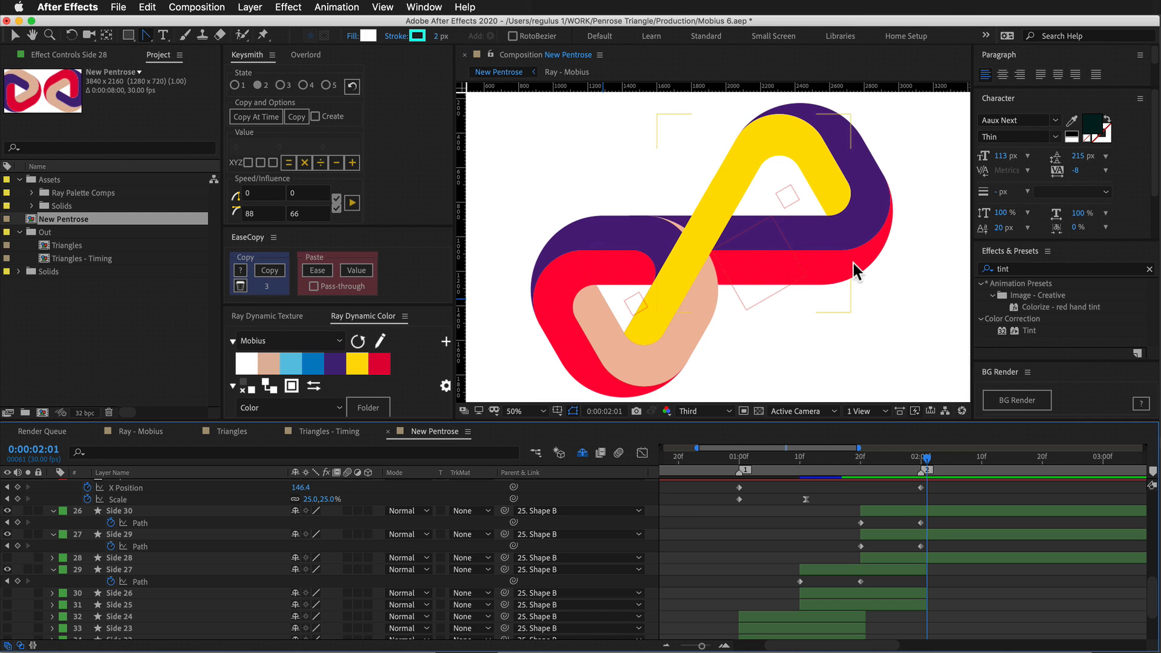
pyautogui.scroll(3, 907, 575)
pyautogui.hscroll(-1, 912, 571)
# At 0:00:02:00, make Side 28 visible and set its Rotation to 1x+0°.
pyautogui.click(912, 567)
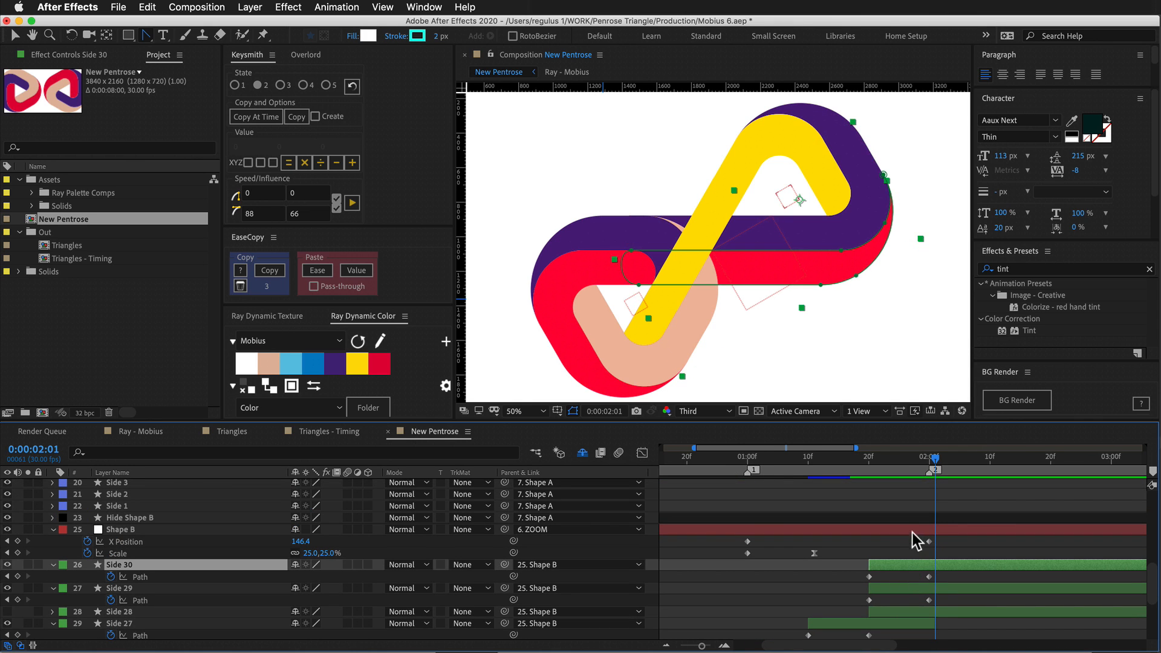
pyautogui.moveTo(919, 473)
pyautogui.mouseDown()
pyautogui.moveTo(859, 486)
pyautogui.moveTo(926, 484)
pyautogui.mouseUp()
pyautogui.scroll(-3, 893, 530)
pyautogui.keyDown('shift'); pyautogui.click(914, 466); pyautogui.keyUp('shift')
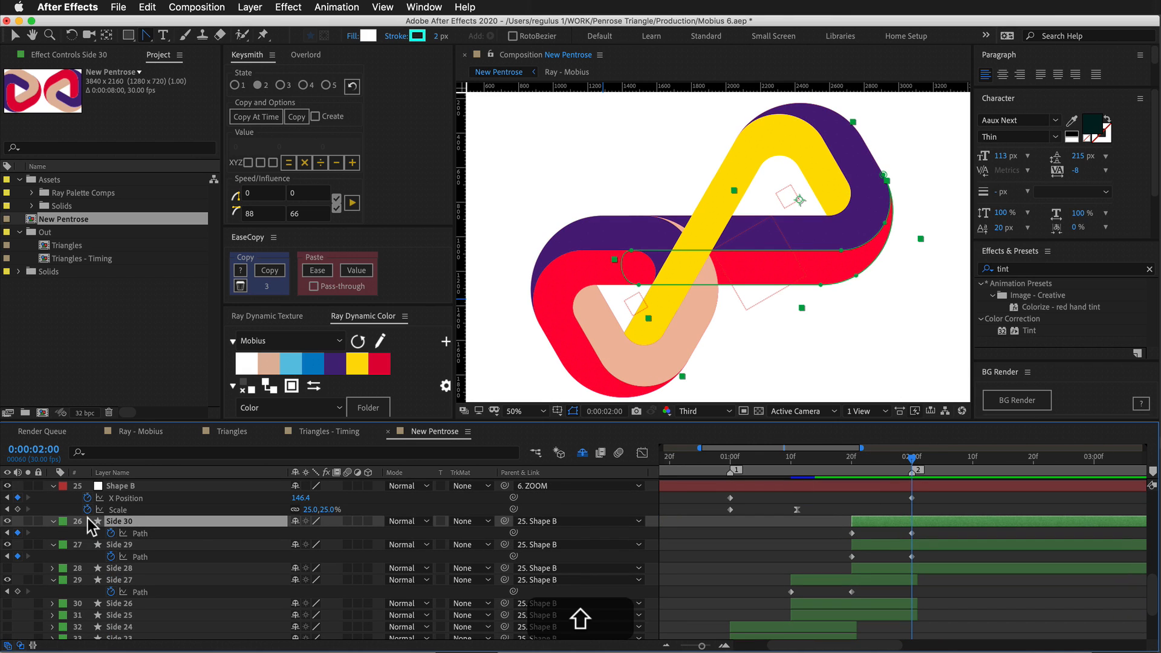
pyautogui.click(121, 569)
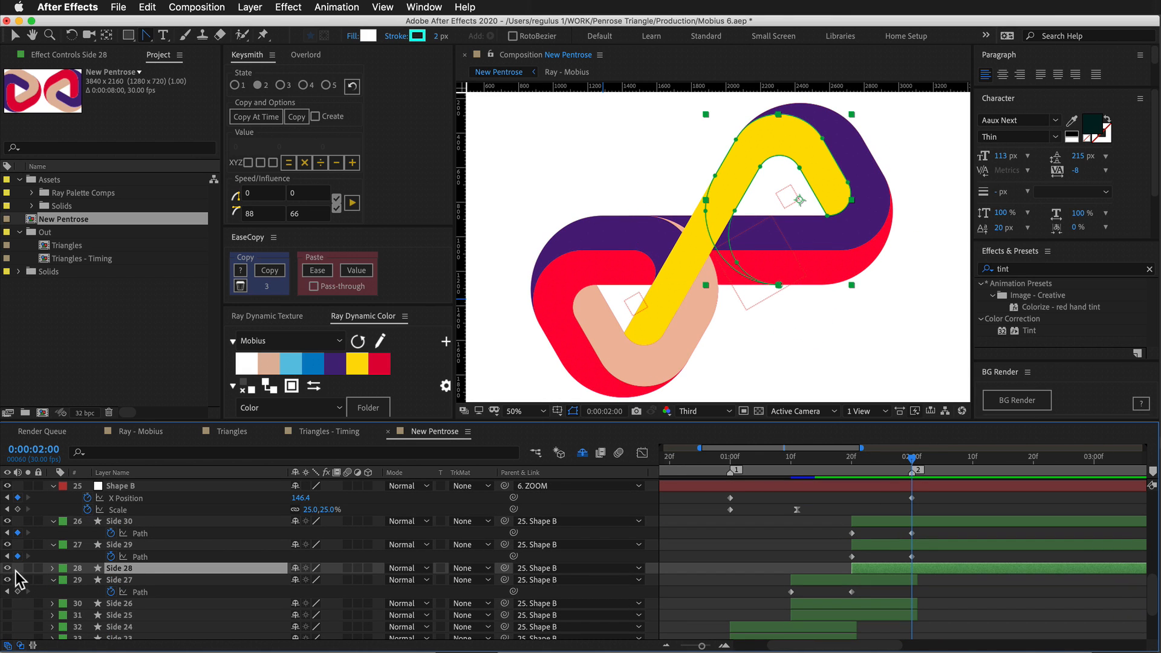
pyautogui.press('r')
pyautogui.click(311, 580)
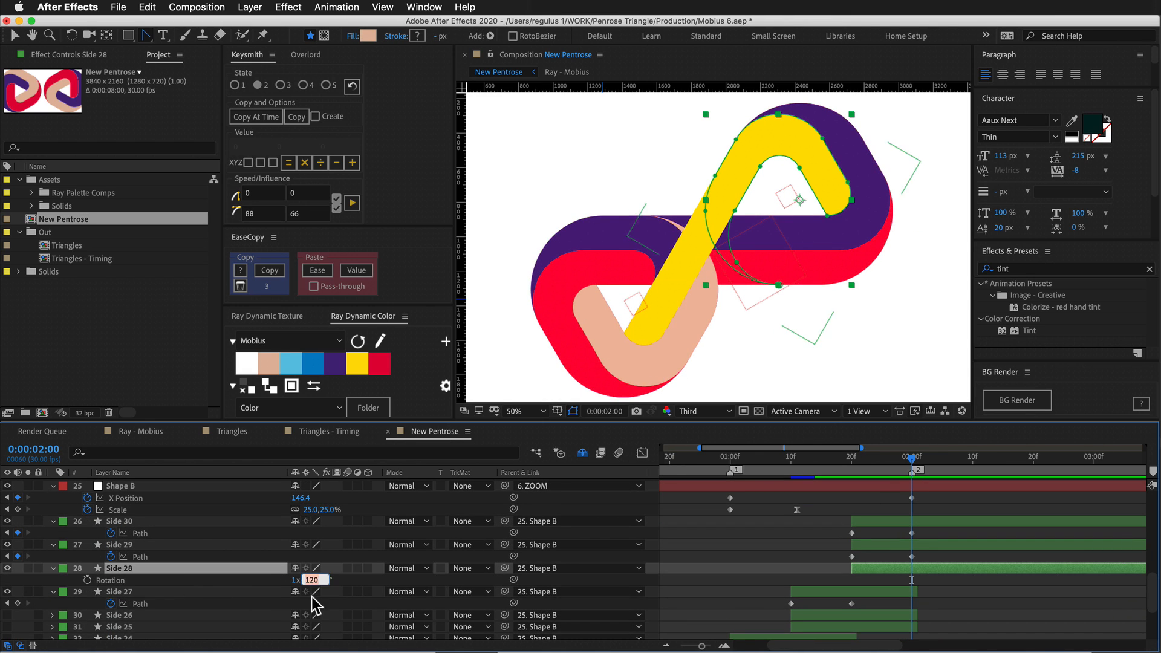
pyautogui.press('Right')
pyautogui.write('-120')
pyautogui.press('Return')
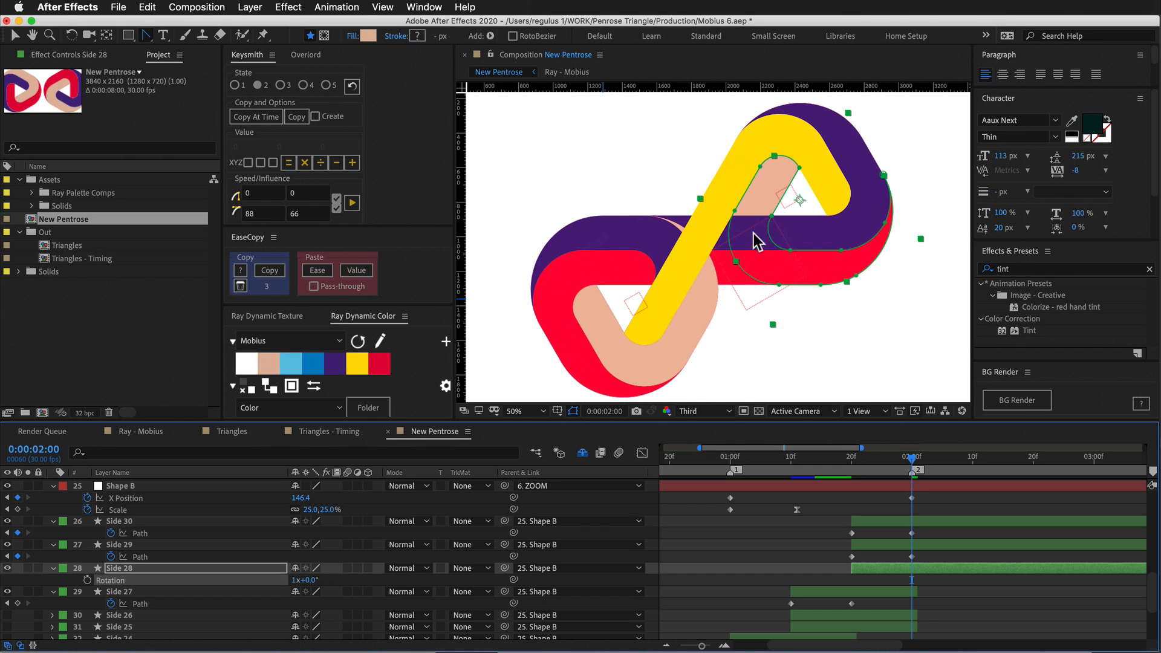
# Reveal Side 28's path keyframes, delete the one at 0:00:01:20, and preview from 0:00:01:21 to 0:00:01:26.
pyautogui.click(810, 537)
pyautogui.moveTo(902, 460)
pyautogui.mouseDown()
pyautogui.moveTo(851, 470)
pyautogui.moveTo(910, 474)
pyautogui.mouseUp()
pyautogui.moveTo(871, 480); pyautogui.dragTo(871, 517)
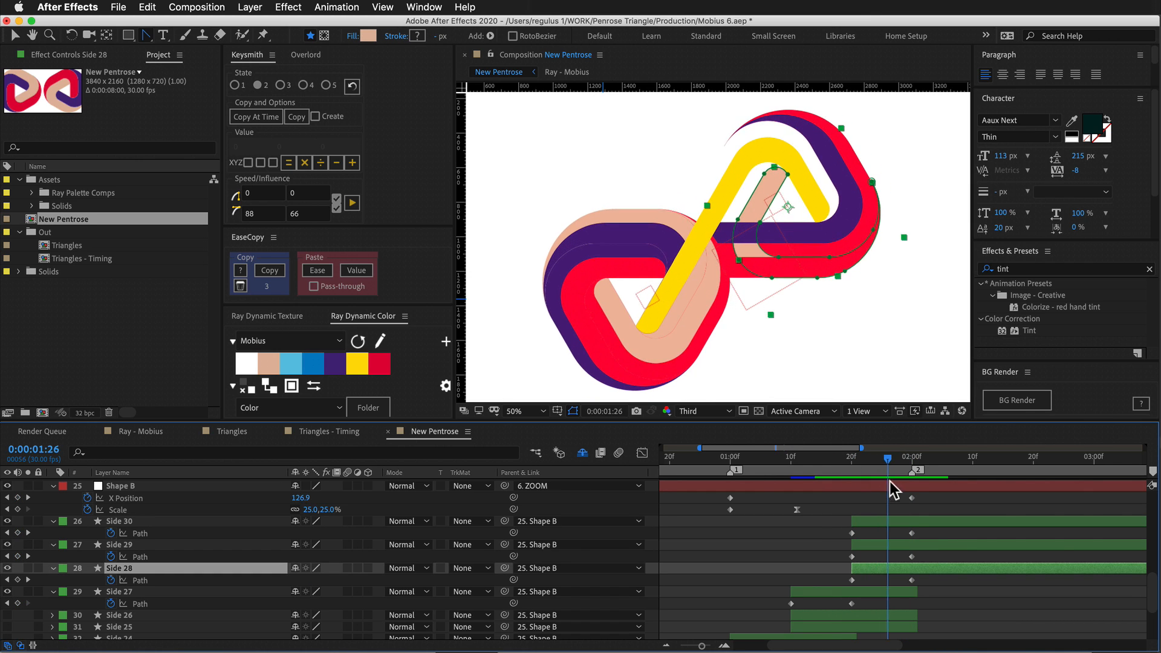
pyautogui.click(852, 580)
pyautogui.press('BackSpace')
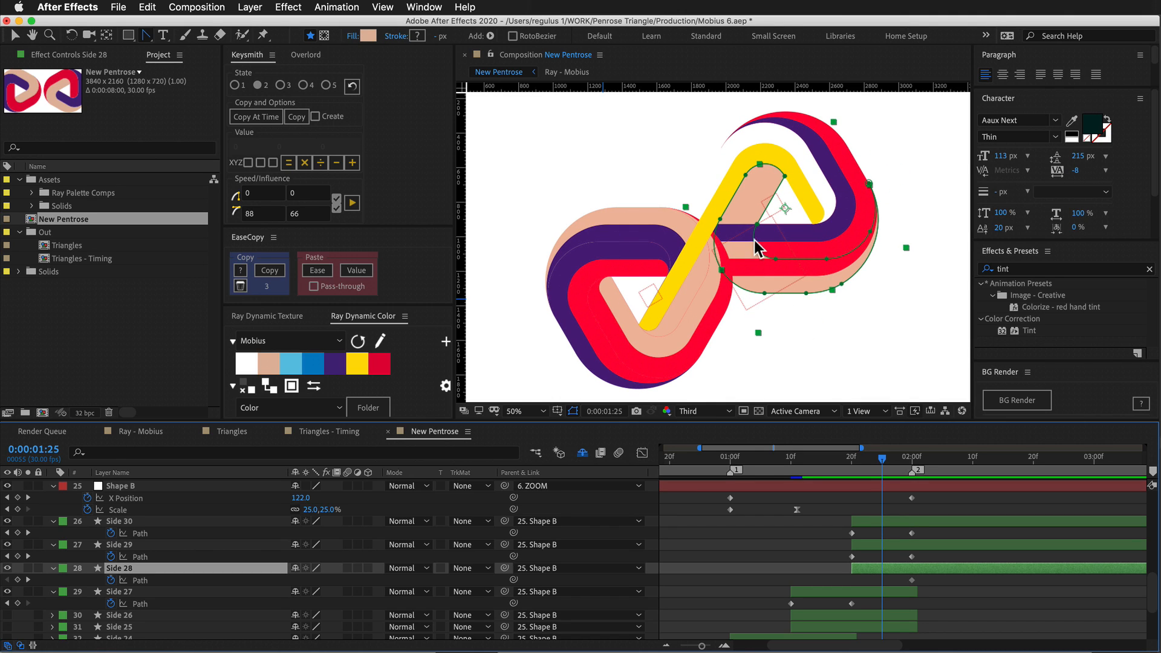
pyautogui.moveTo(883, 470); pyautogui.dragTo(861, 481)
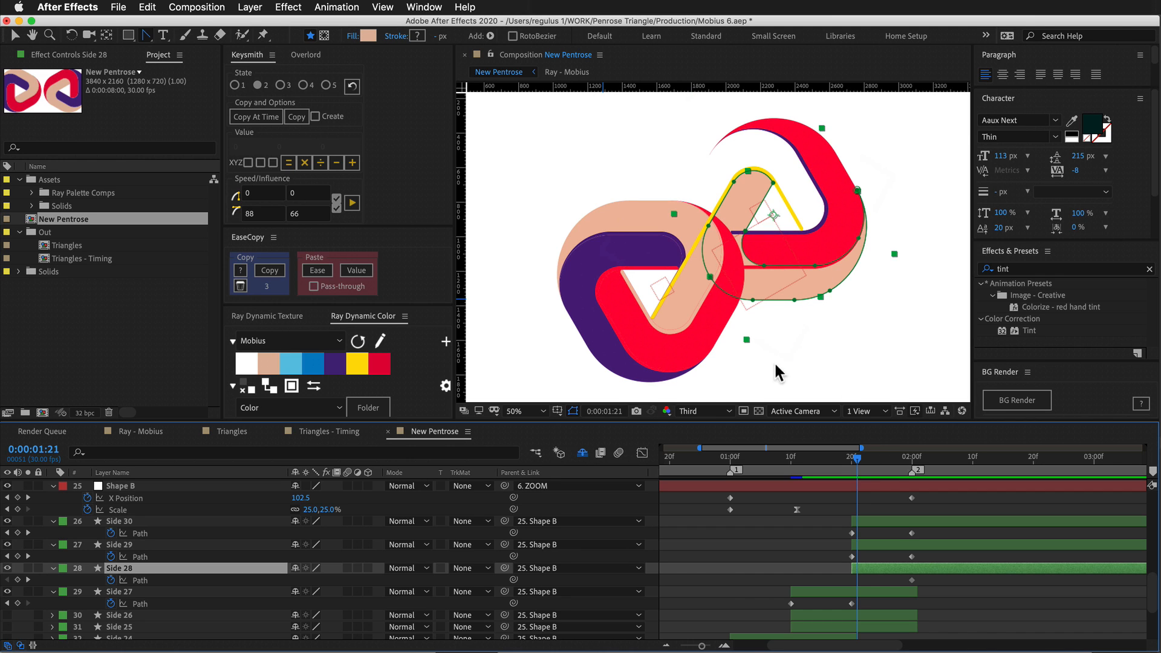
pyautogui.moveTo(862, 461); pyautogui.dragTo(887, 470)
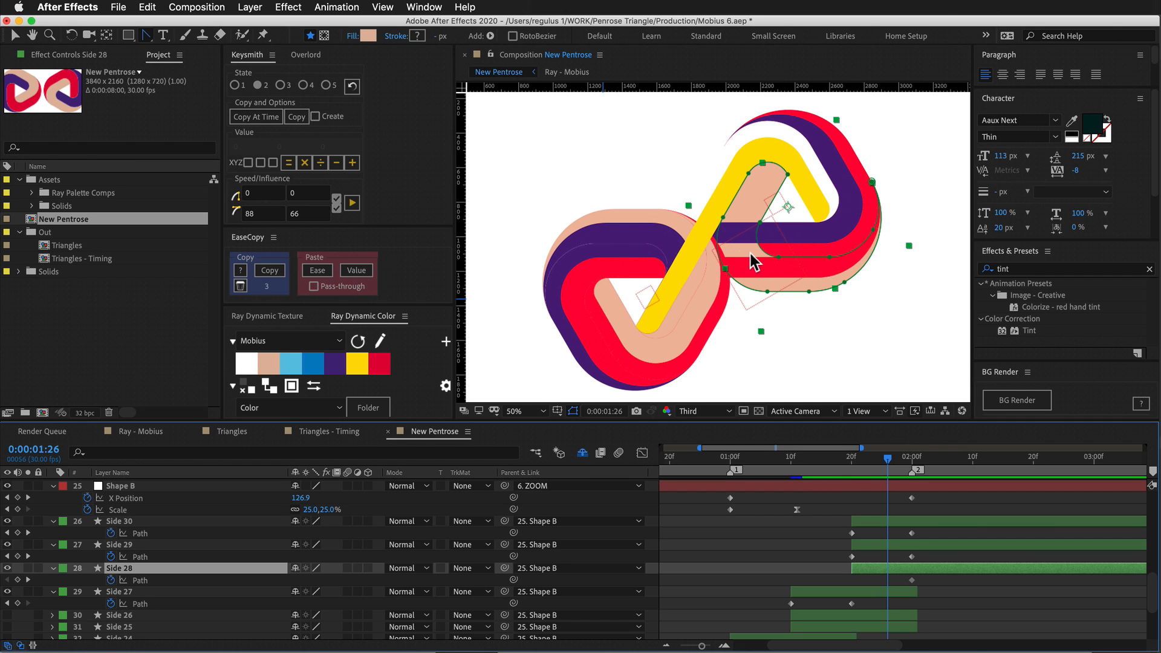
# Move Side 28 below Side 25 in the layer stack and rename it Side 28 **.
pyautogui.press('super+shift+a')
pyautogui.click(165, 570)
pyautogui.press('super+bracketleft')
pyautogui.press('super+bracketleft')
pyautogui.press('super+bracketleft')
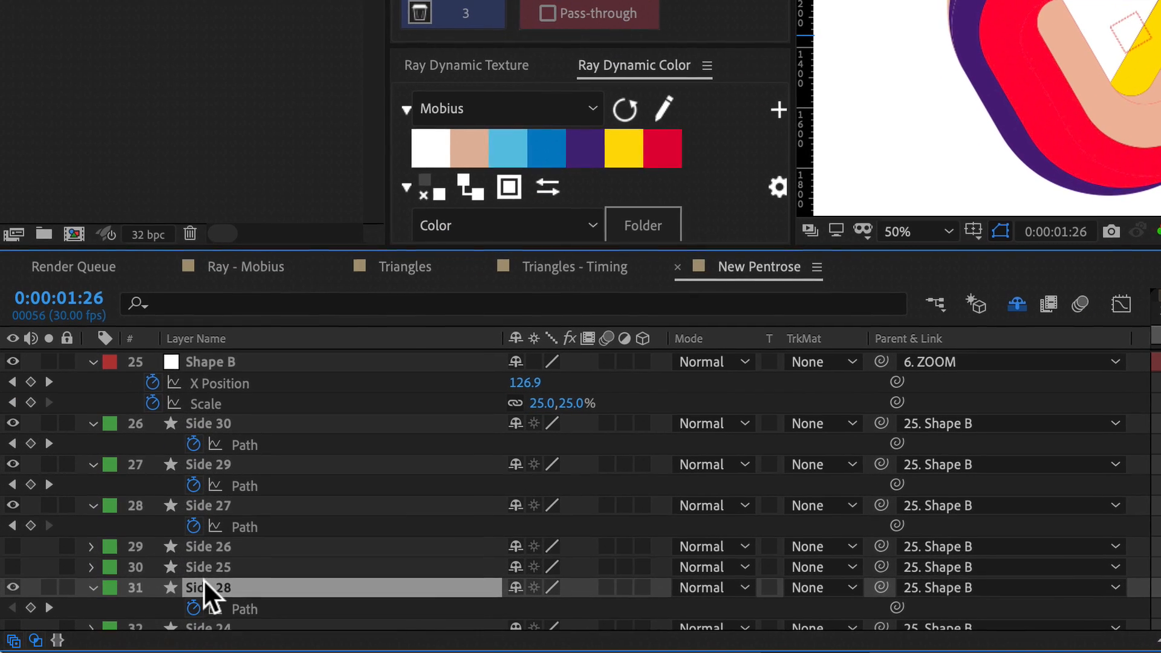
pyautogui.press('Return')
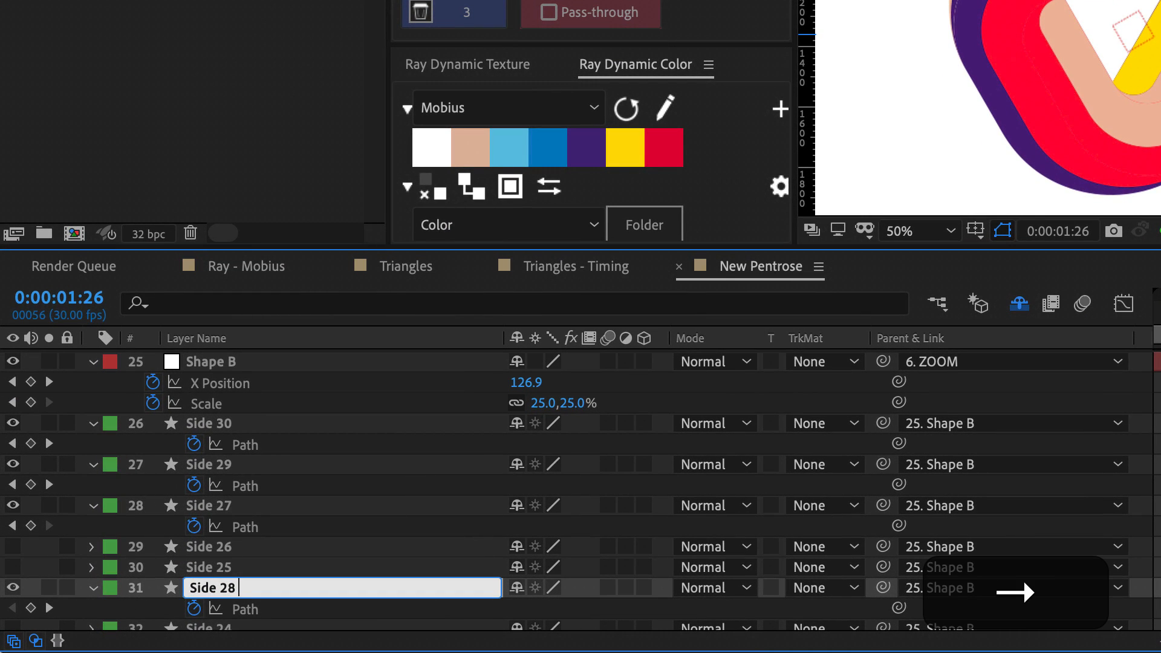
pyautogui.press('Right')
pyautogui.write('**')
pyautogui.press('Return')
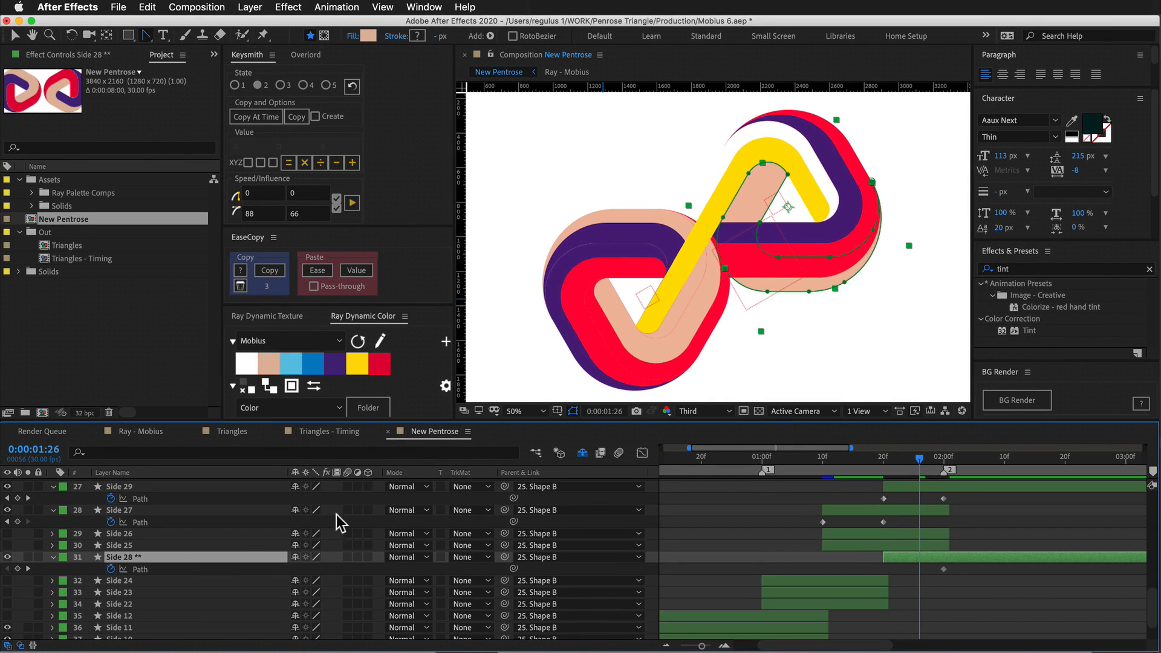
# Extend the start of Side 28 ** back to match Side 27's start at 0:00:01:10, and preview from 0:00:01:20 to 0:00:01:26.
pyautogui.click(793, 491)
pyautogui.moveTo(907, 461); pyautogui.dragTo(818, 565)
pyautogui.moveTo(877, 467); pyautogui.dragTo(849, 476)
pyautogui.moveTo(921, 463); pyautogui.dragTo(887, 479)
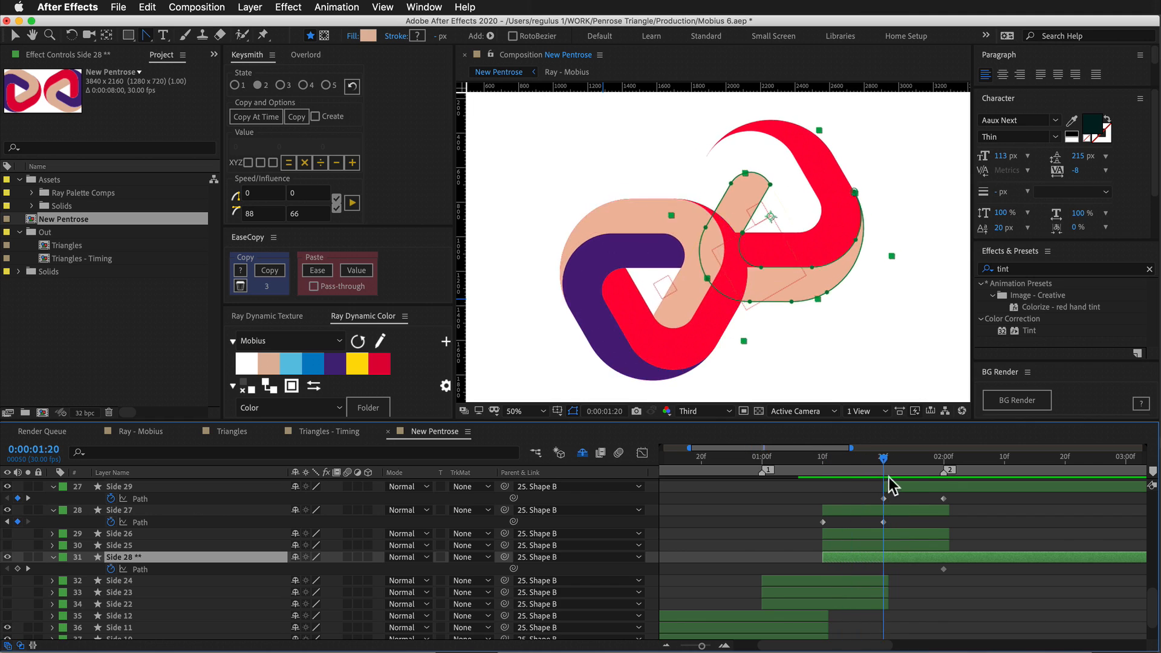
pyautogui.moveTo(885, 478); pyautogui.dragTo(908, 467)
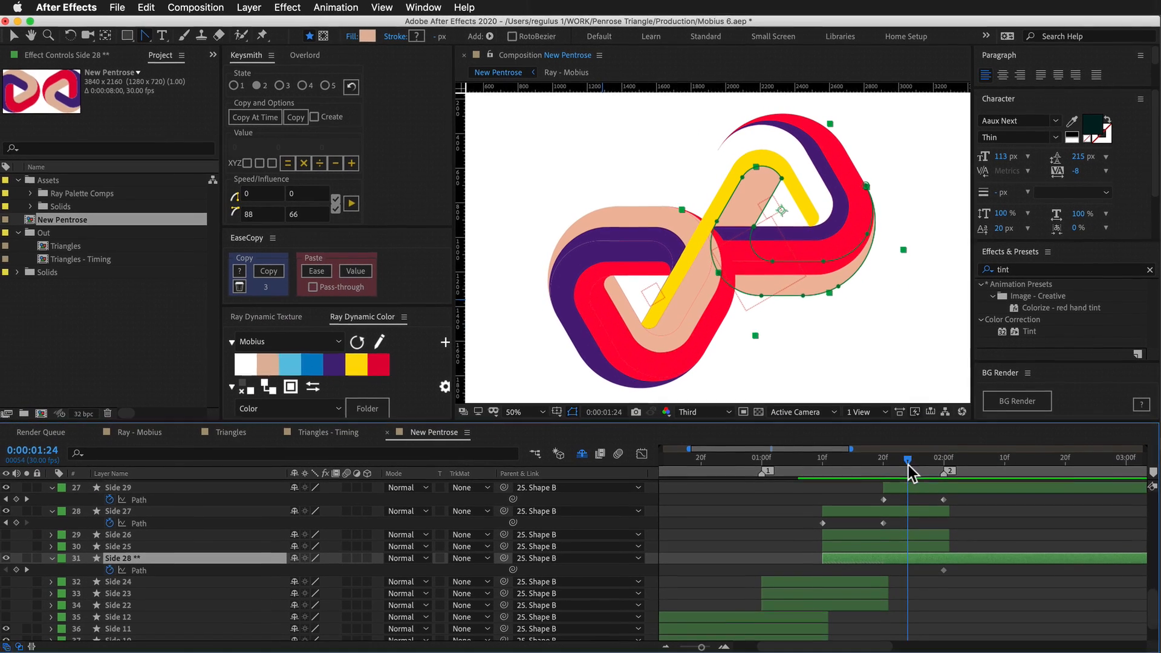
pyautogui.moveTo(909, 467); pyautogui.dragTo(920, 467)
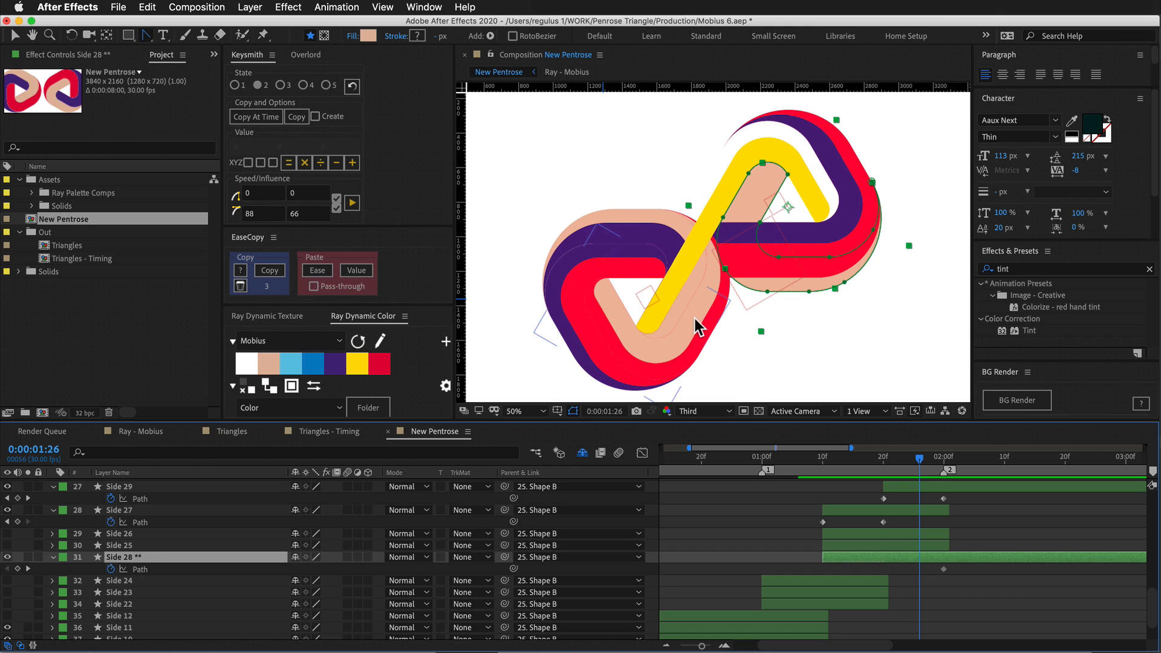
# Set the ZOOM null's Rotation to 30° and deselect everything.
pyautogui.click(763, 510)
pyautogui.moveTo(764, 510); pyautogui.dragTo(765, 570)
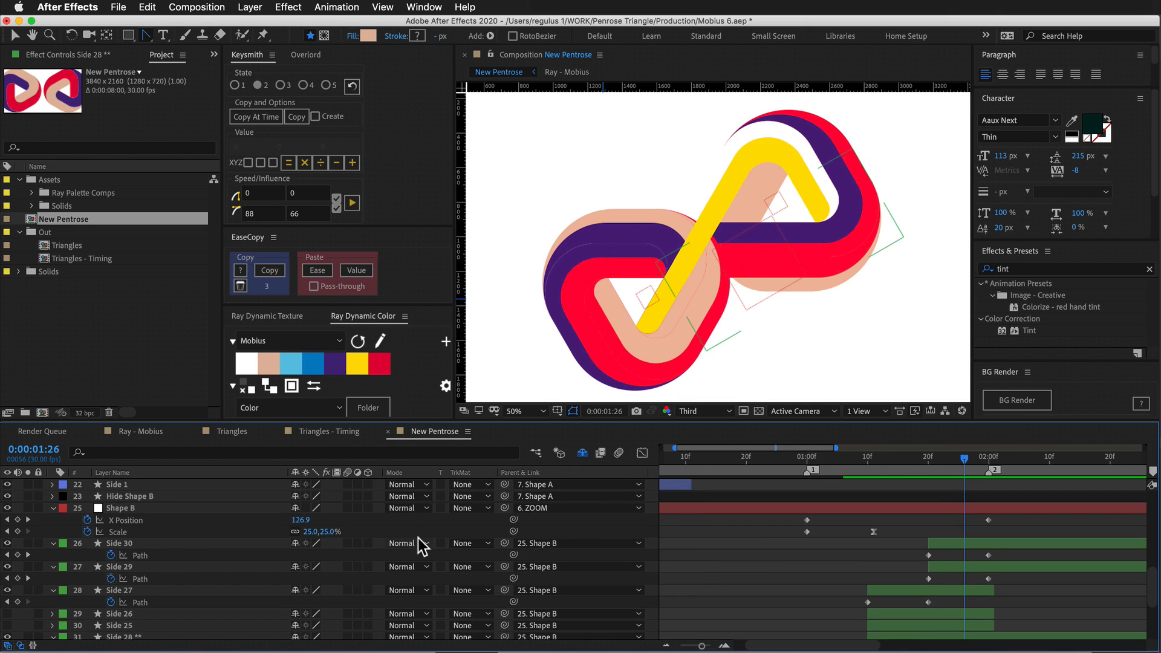
pyautogui.scroll(10, 186, 568)
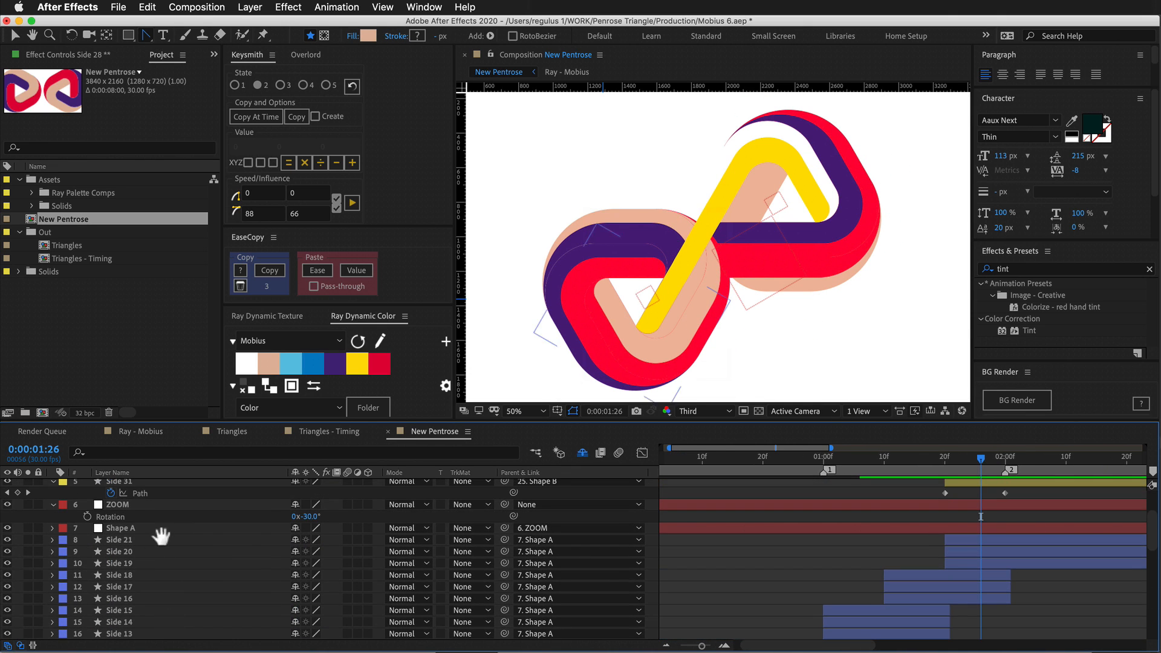
pyautogui.write('0')
pyautogui.press('Return')
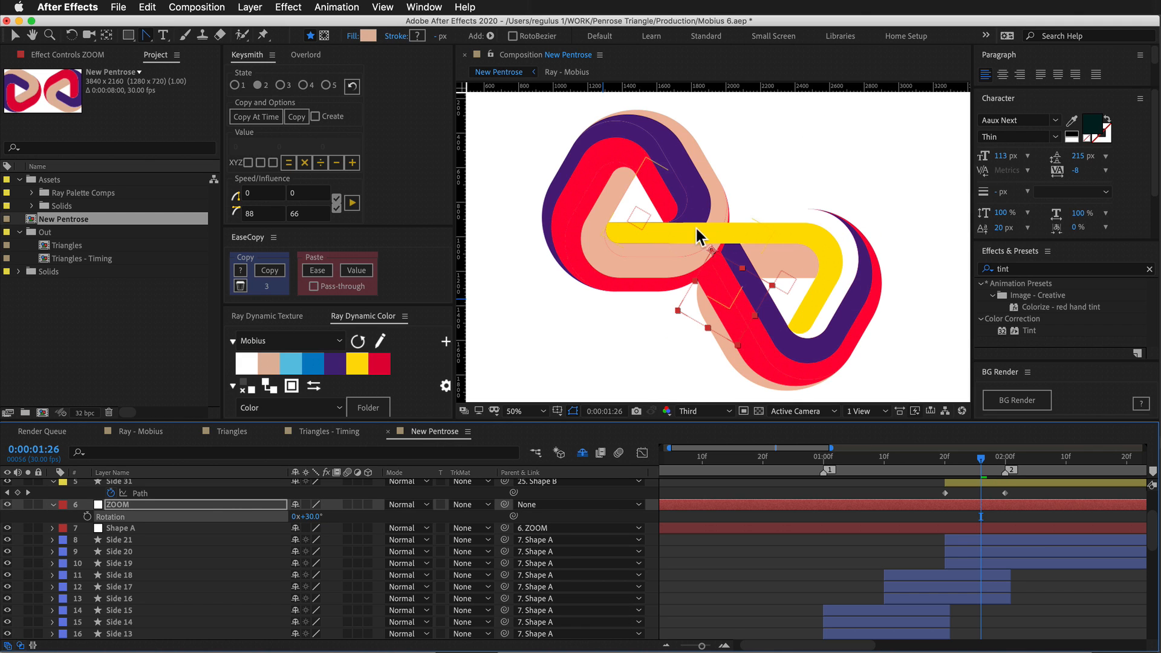
pyautogui.press('super+shift+a')
# Find the Side 20 layer parented to Shape A in the layer stack and rename it Side 20 **.
pyautogui.scroll(-5, 176, 519)
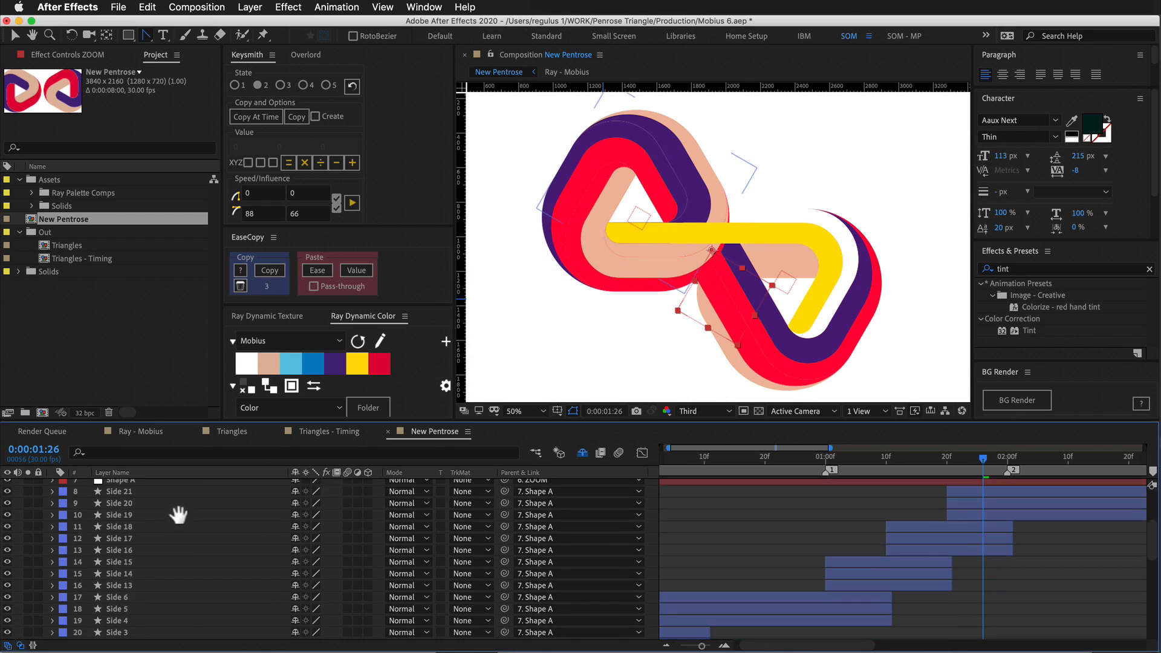
pyautogui.moveTo(156, 538); pyautogui.dragTo(167, 586)
pyautogui.click(964, 530)
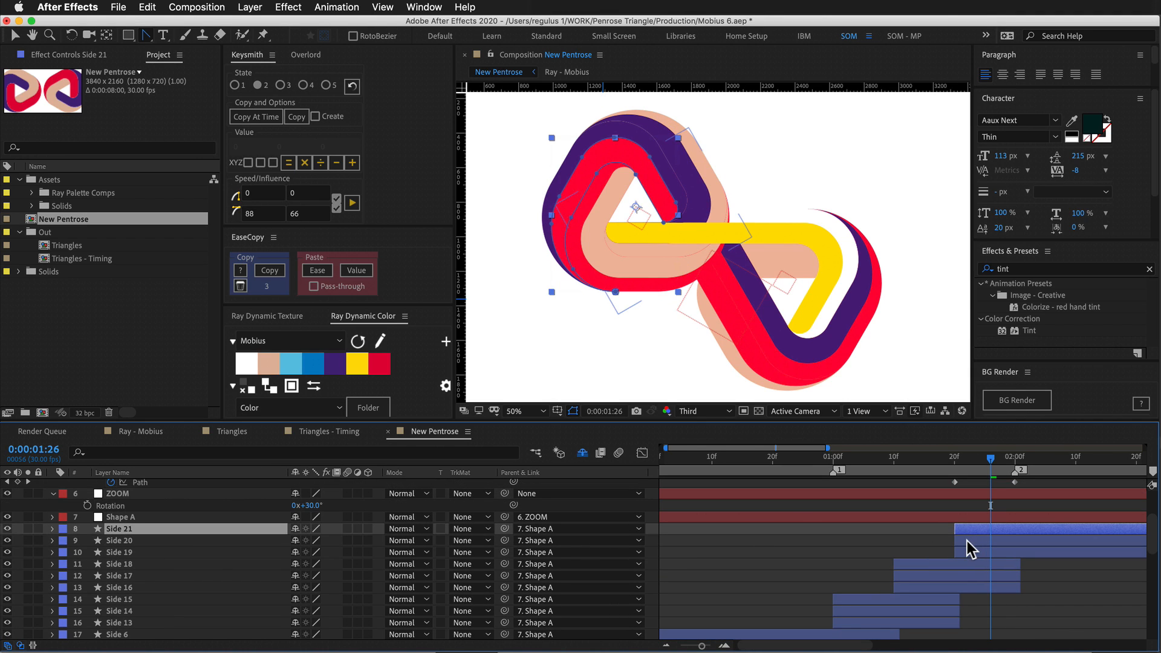
pyautogui.press('super+Down')
pyautogui.press('super+Down')
pyautogui.press('super+Up')
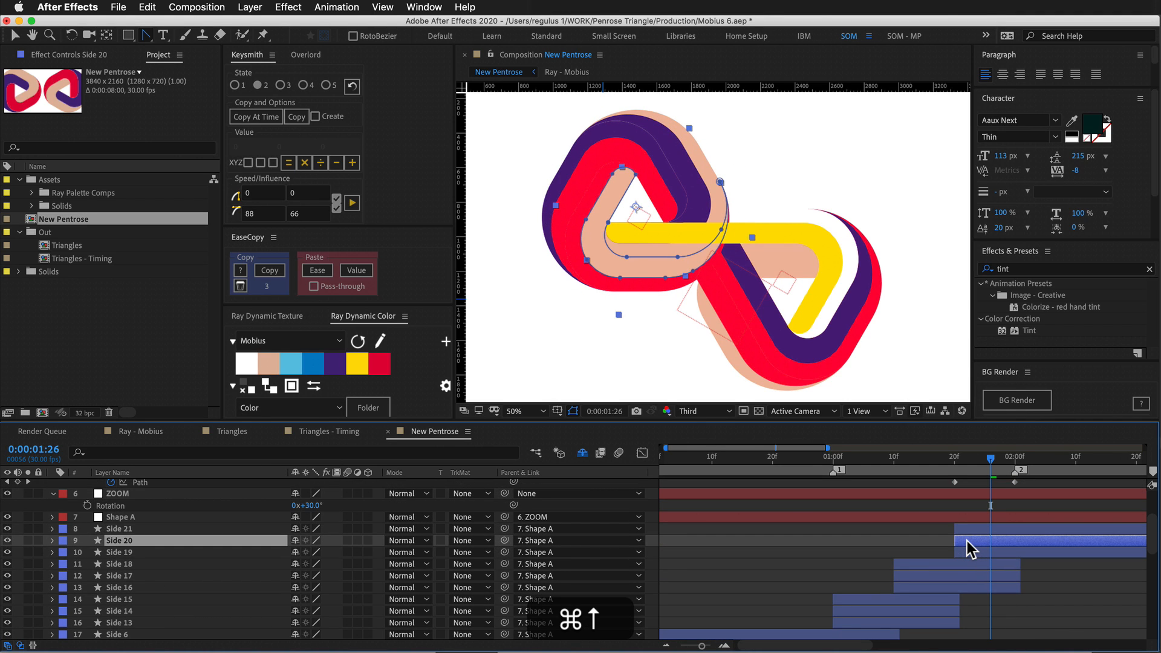
pyautogui.press('Return')
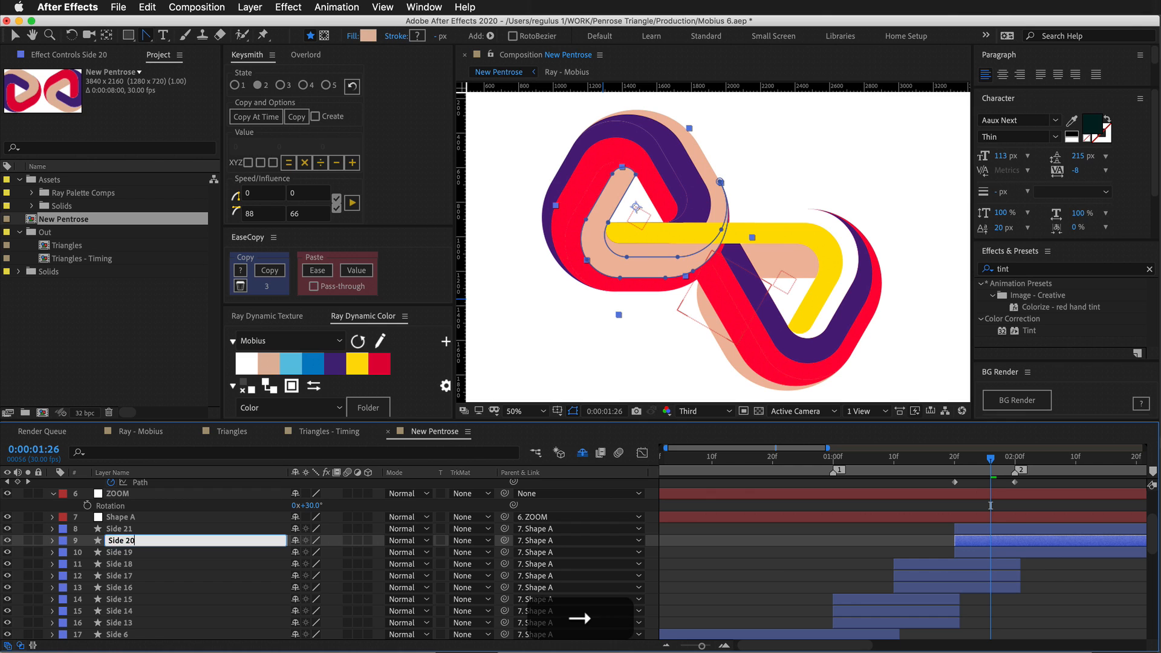
pyautogui.write('**')
pyautogui.press('Return')
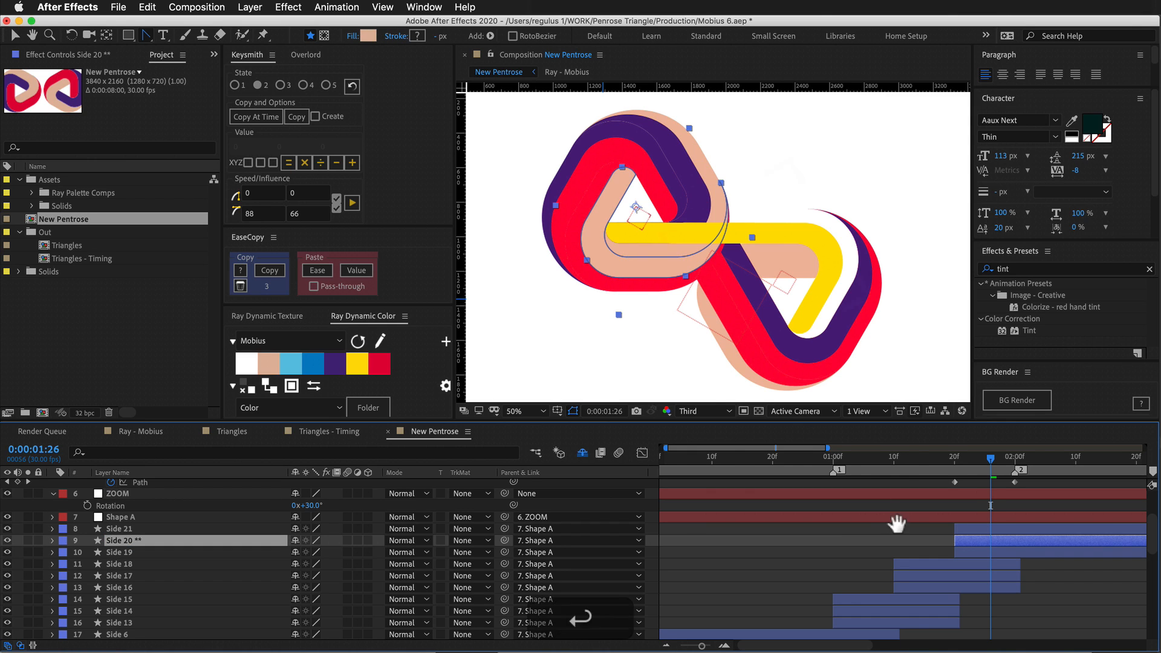
# Reveal Side 20 **'s path keyframes and move the current time to 0:00:02:00.
pyautogui.press('=')
pyautogui.scroll(1, 829, 542)
pyautogui.hscroll(-1, 829, 542)
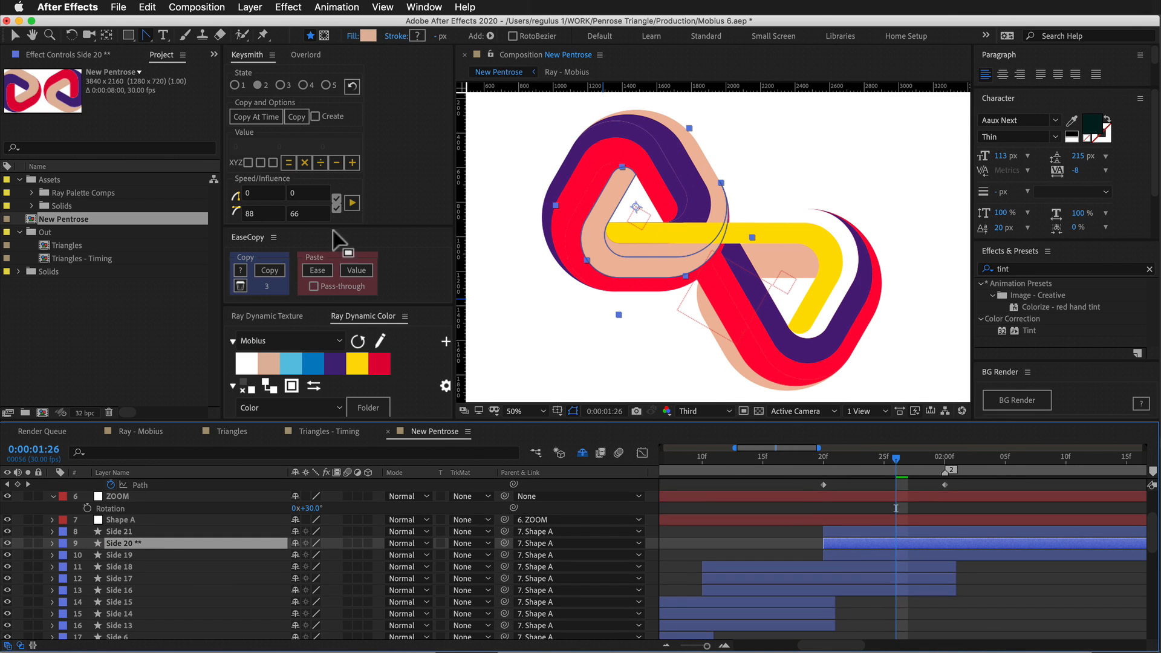
pyautogui.press('u')
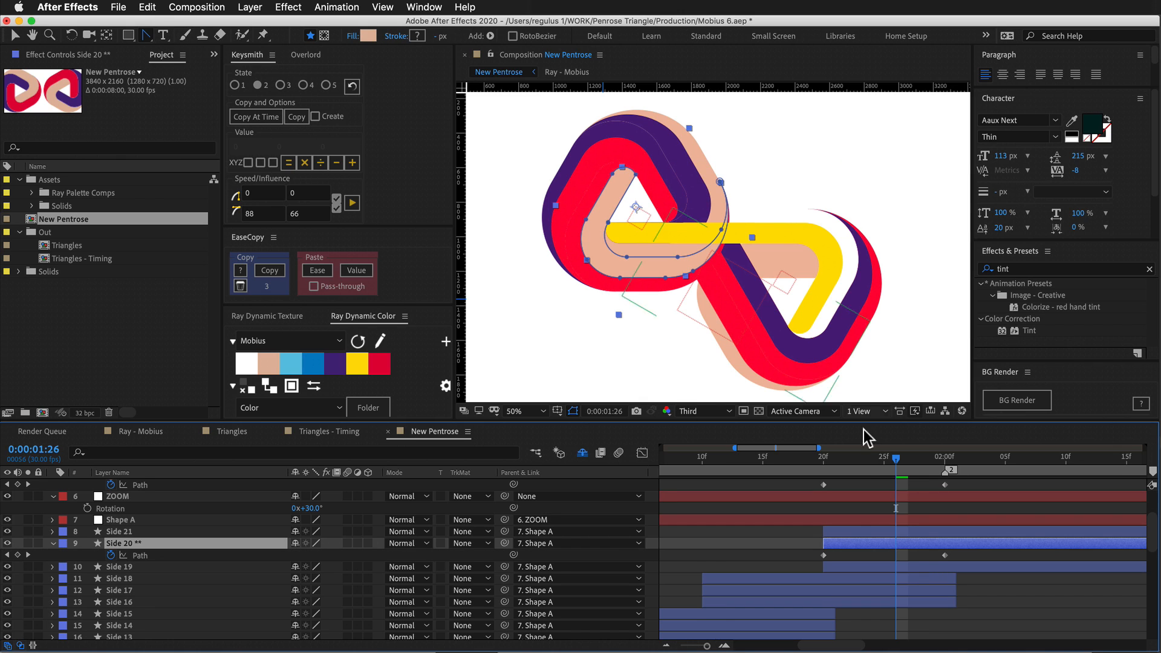
pyautogui.moveTo(899, 468); pyautogui.dragTo(941, 465)
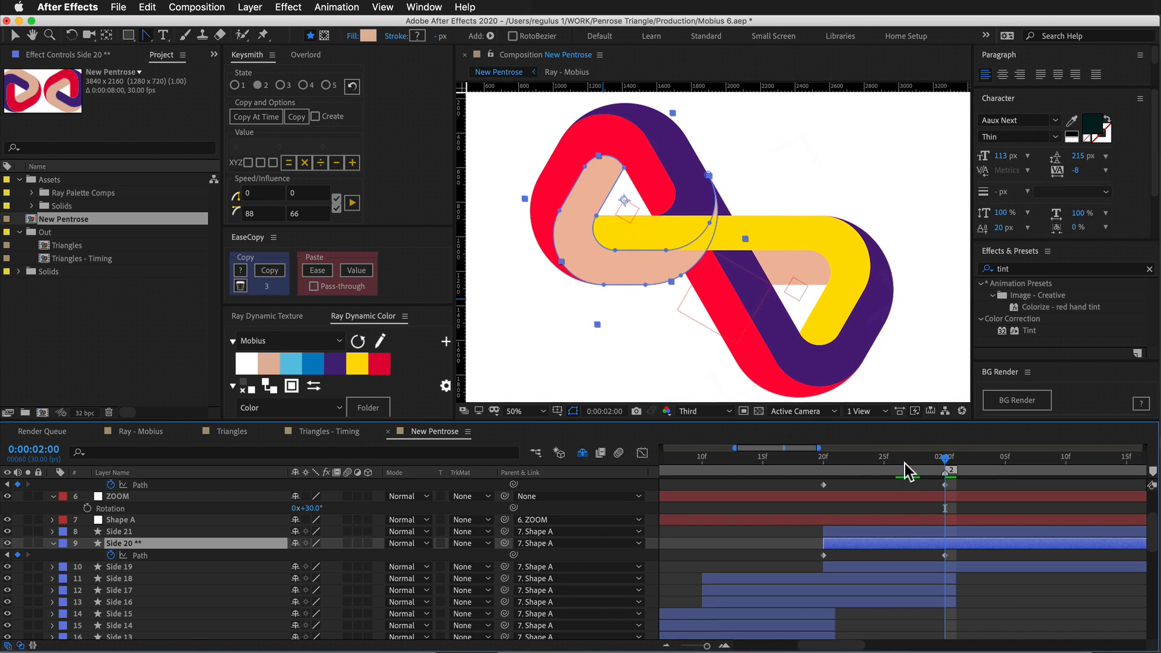
# Examine the tan band where the two triangles meet, frame by frame from 0:00:01:19 to 0:00:01:27.
pyautogui.moveTo(905, 471); pyautogui.dragTo(813, 469)
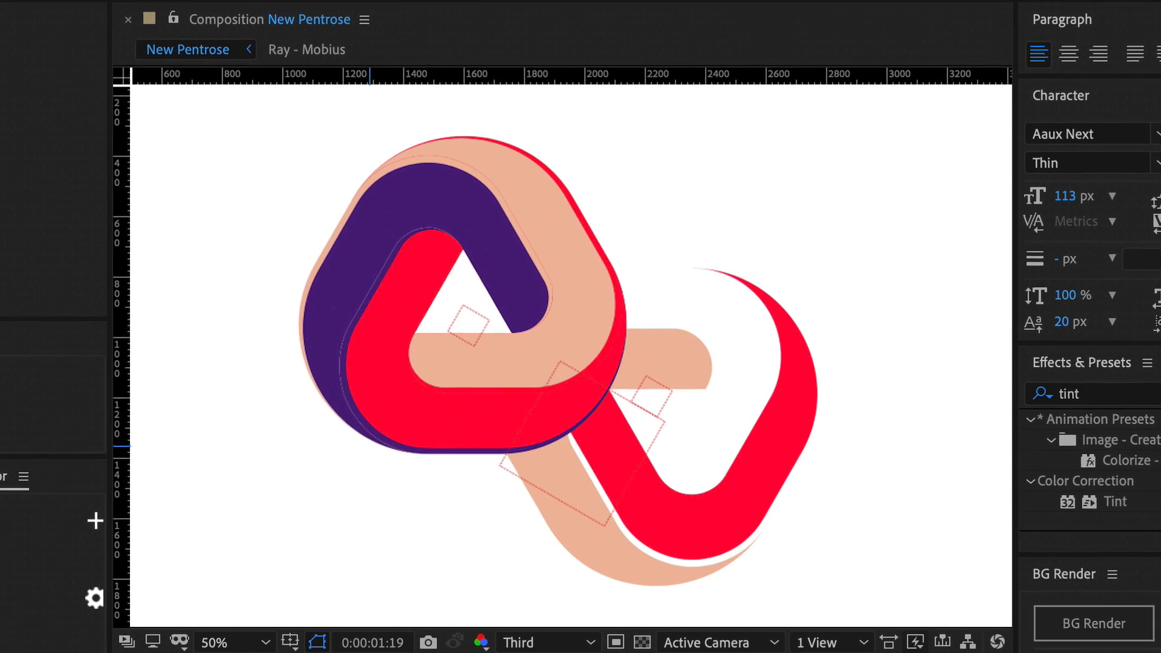
pyautogui.press('pagedown')
pyautogui.press('pagedown')
pyautogui.press('pagedown')
pyautogui.press('pagedown')
pyautogui.press('pagedown')
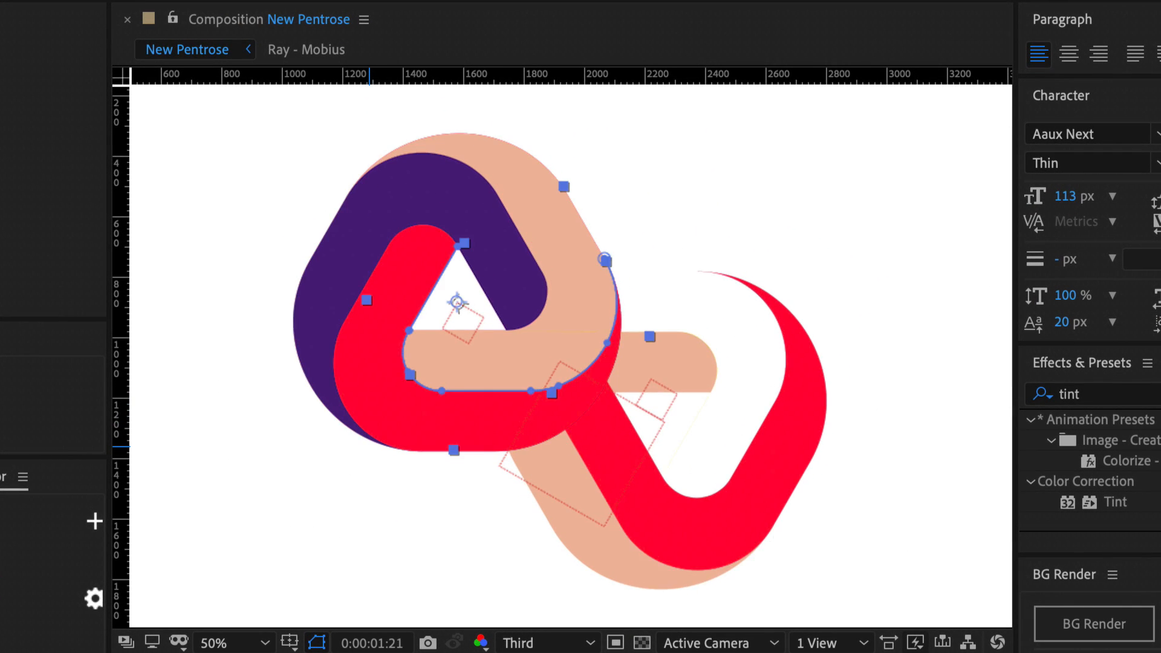
pyautogui.press('pageup')
pyautogui.press('pageup')
pyautogui.press('pagedown')
pyautogui.press('pagedown')
pyautogui.press('pagedown')
pyautogui.press('pagedown')
pyautogui.press('pagedown')
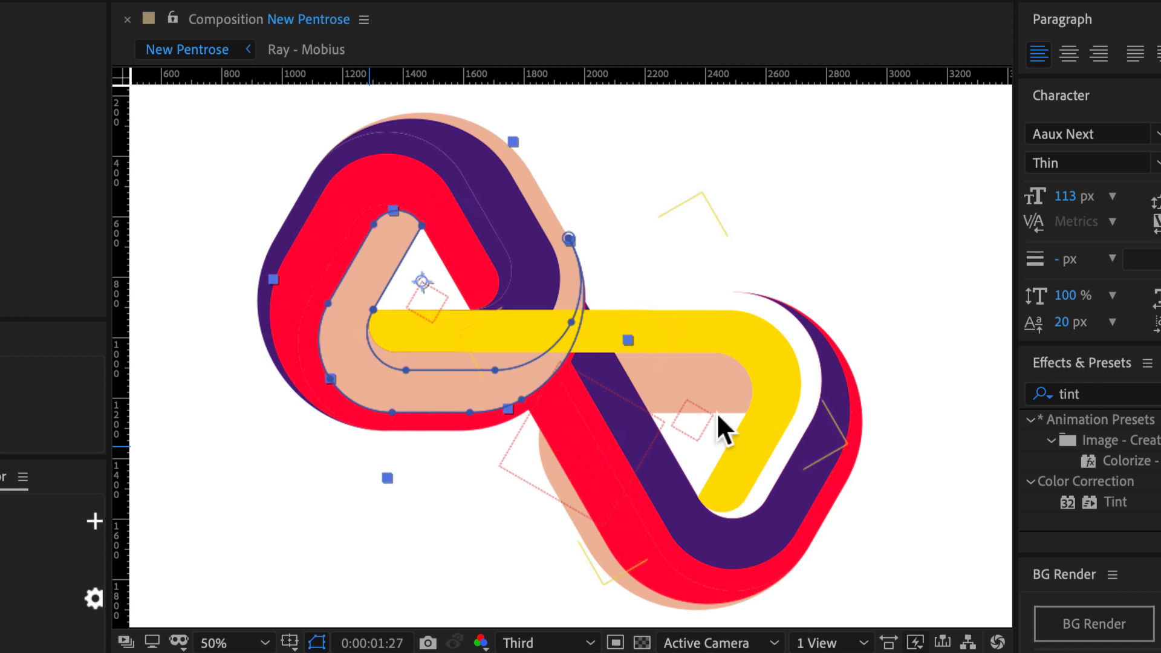
pyautogui.press('pageup')
pyautogui.press('pageup')
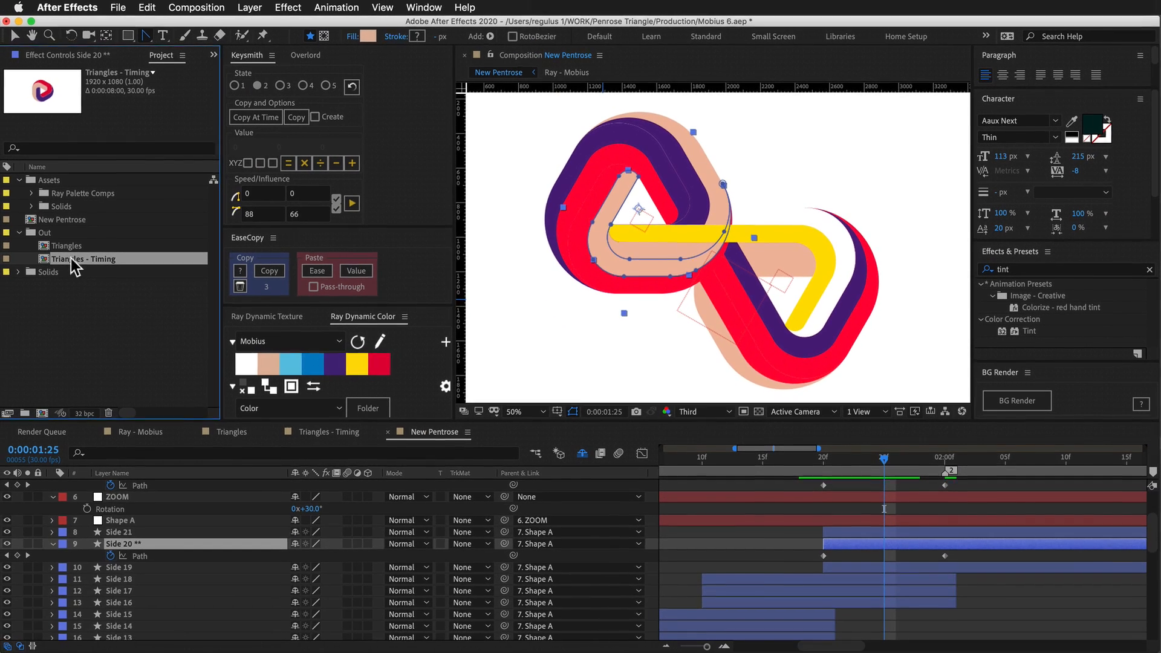
# Examine the band crossing in the finished Triangles composition from 0:00:01:23 to 0:00:01:26, then return to New Pentrose.
pyautogui.doubleClick(71, 259)
pyautogui.doubleClick(507, 342)
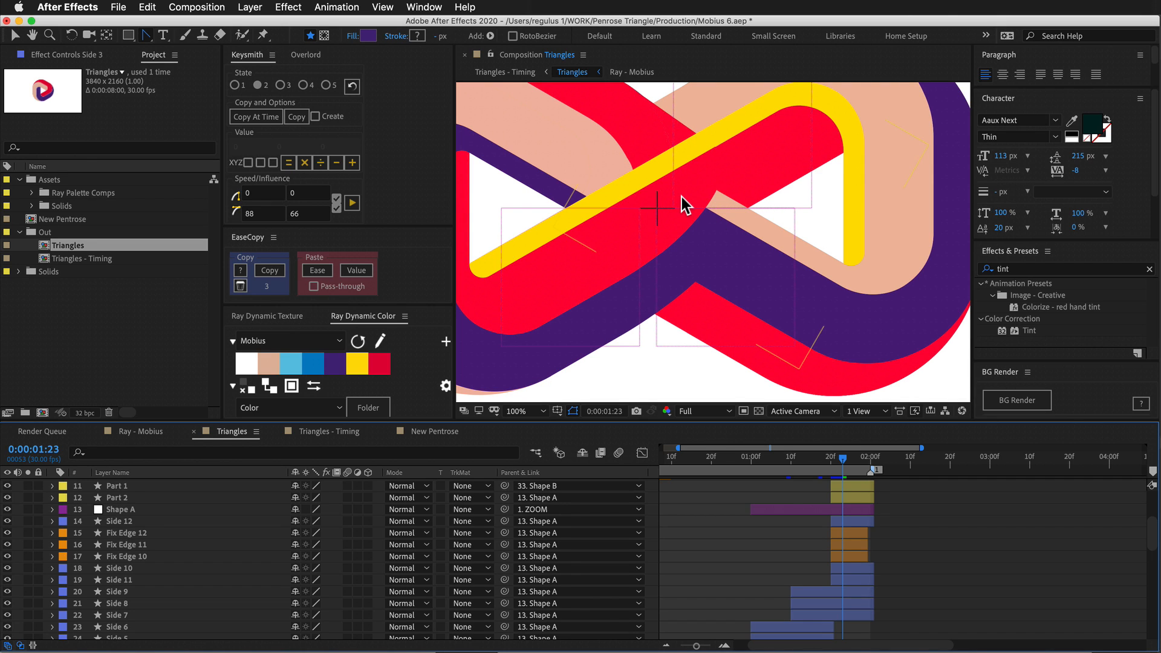
pyautogui.press('pagedown')
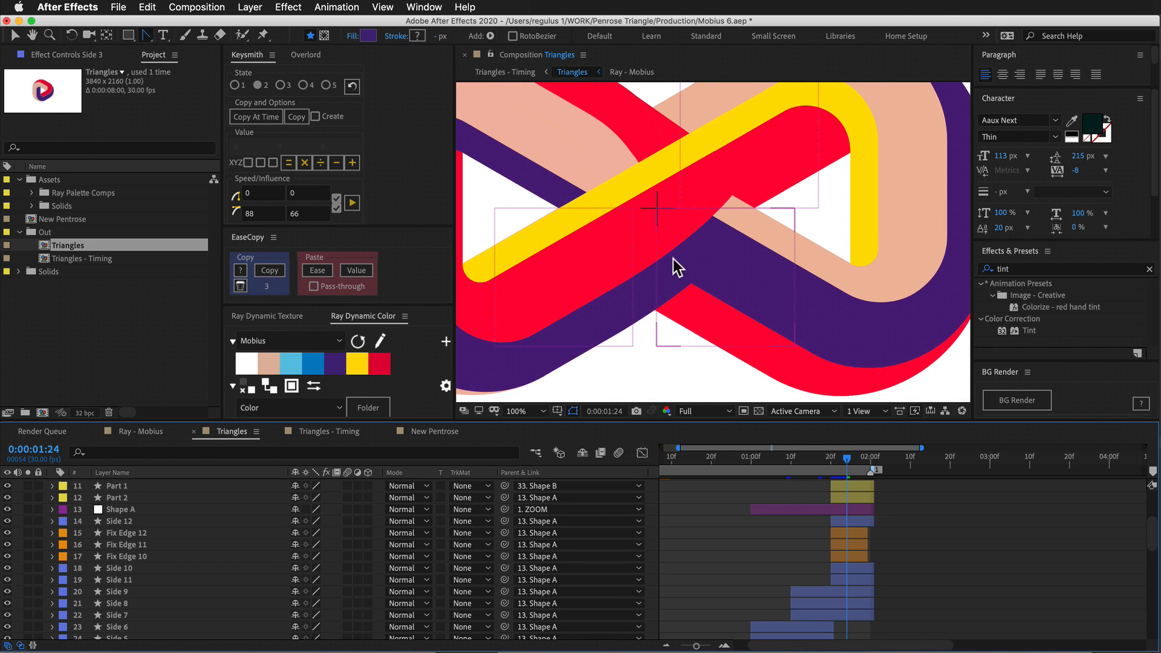
pyautogui.press('pagedown')
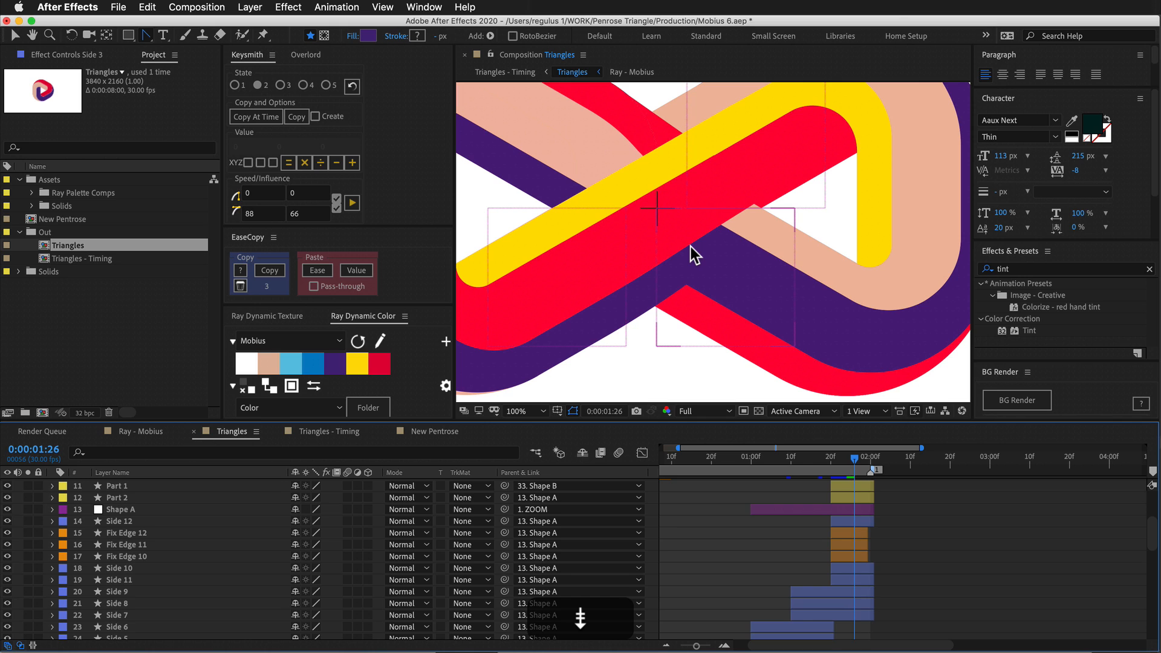
pyautogui.click(412, 430)
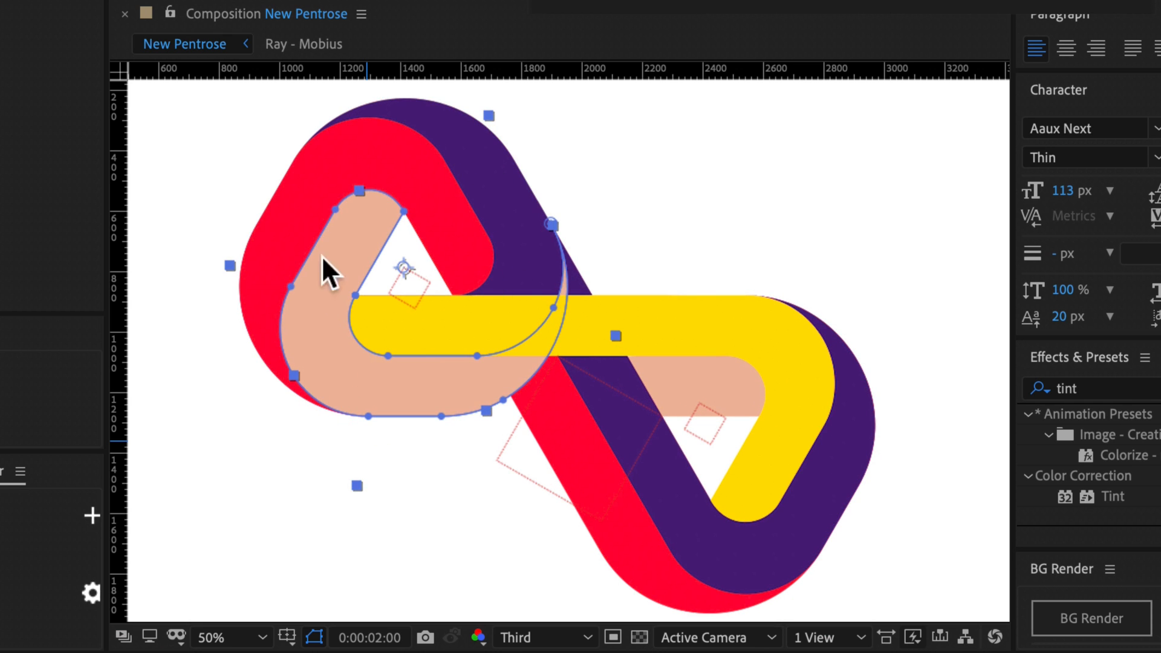
# At 0:00:02:00, pull a new point on Side 20 **'s outer curve to the purple band's inner corner and set a horizontal guide along the tan lower edge.
pyautogui.click(567, 309)
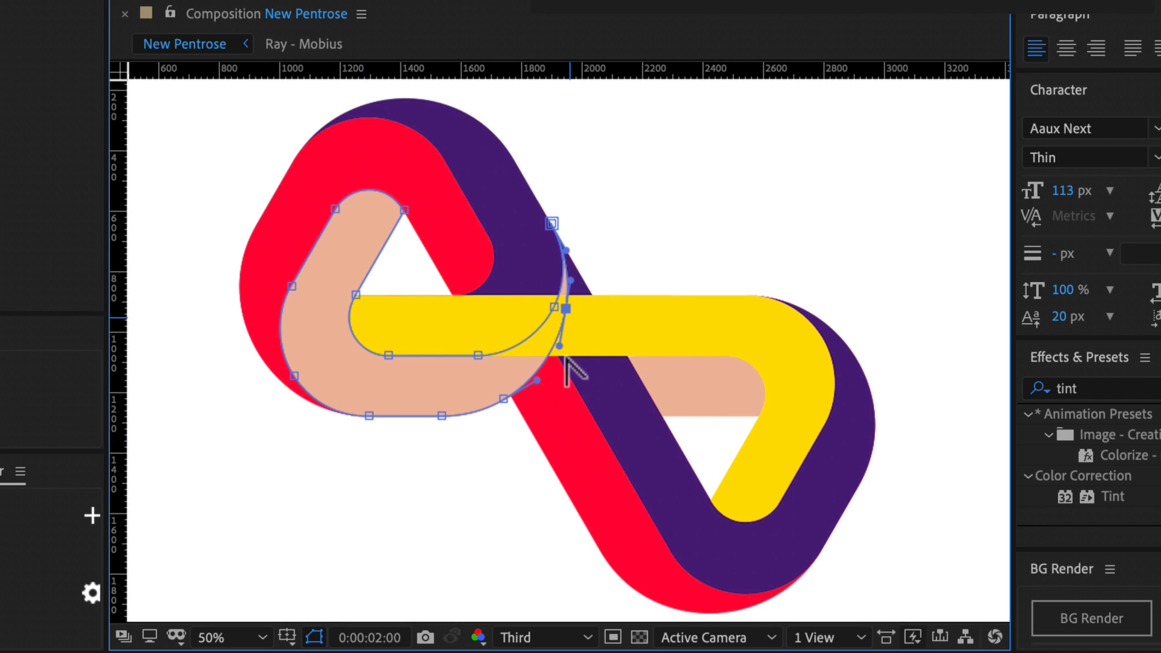
pyautogui.moveTo(569, 311); pyautogui.dragTo(664, 421)
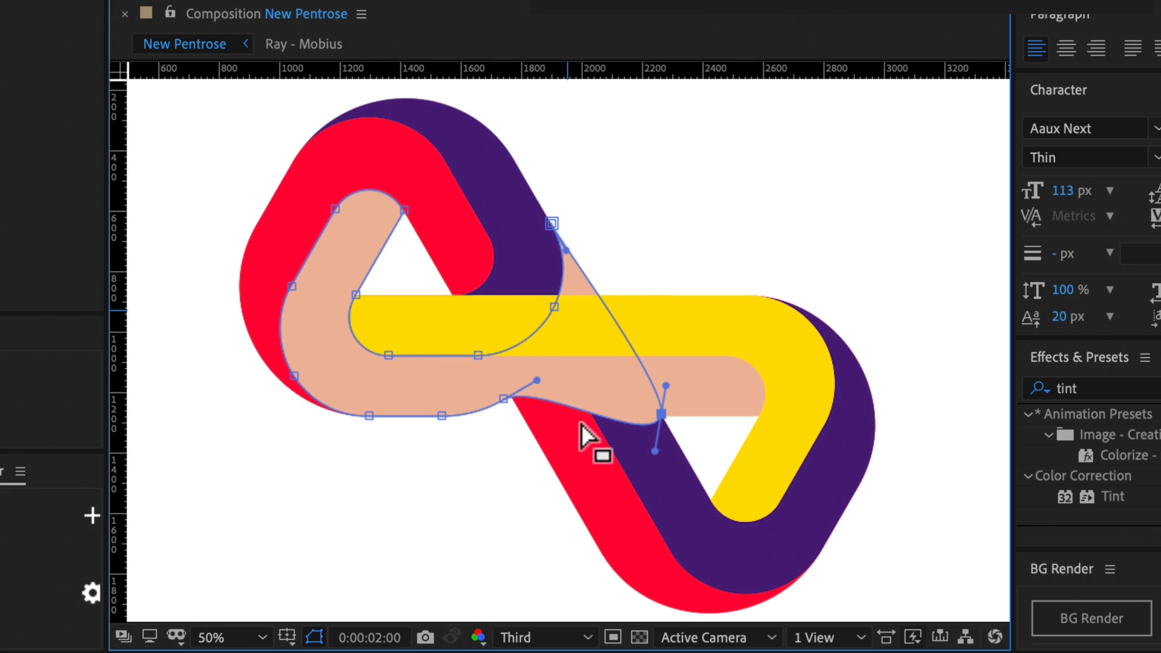
pyautogui.moveTo(419, 69); pyautogui.dragTo(433, 415)
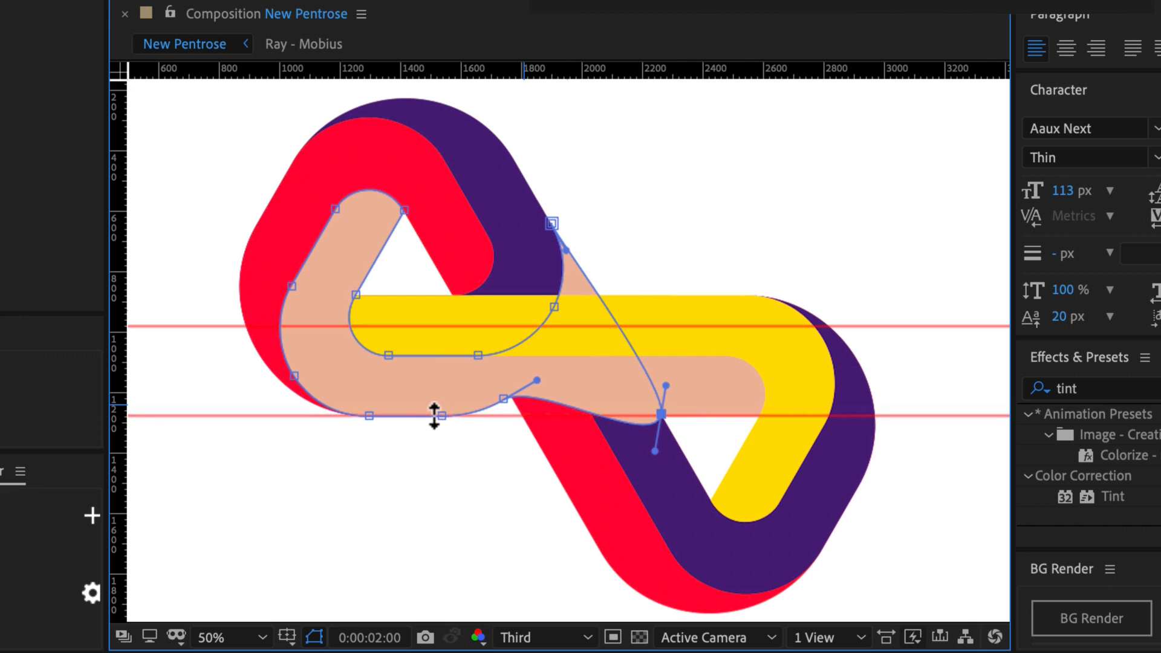
pyautogui.press('.')
pyautogui.press('.')
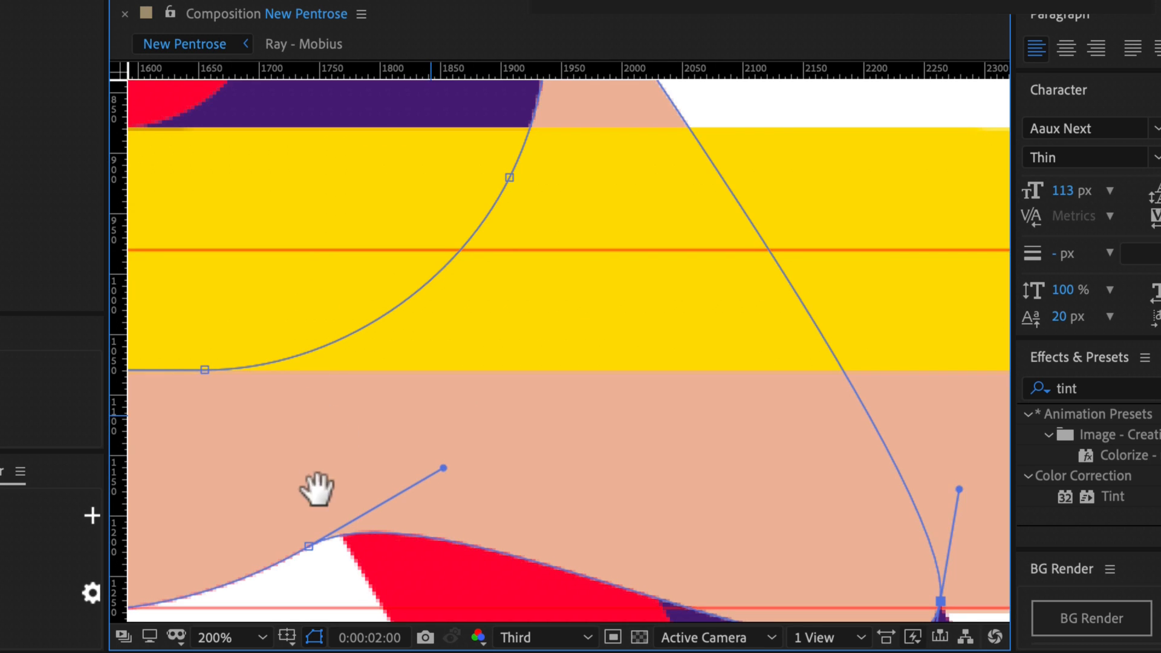
pyautogui.moveTo(314, 488); pyautogui.dragTo(489, 240)
pyautogui.moveTo(373, 361); pyautogui.dragTo(372, 367)
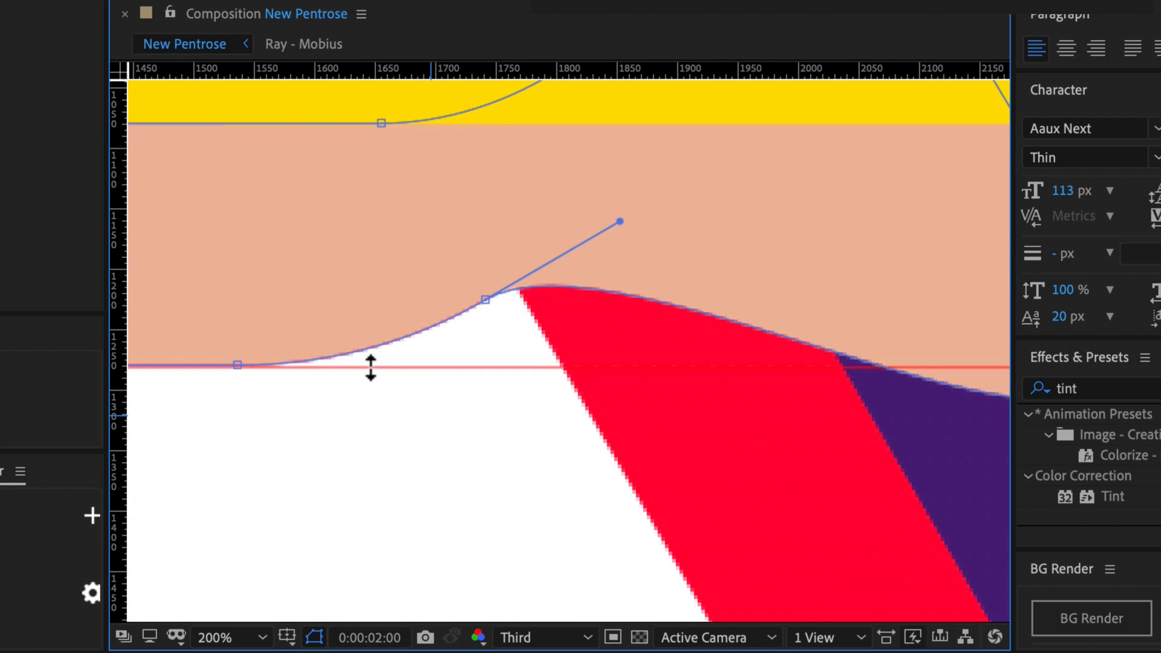
# Align the lower-edge path points and Bezier handles of Side 20 ** with the horizontal guide so the edge runs straight.
pyautogui.moveTo(487, 300); pyautogui.dragTo(649, 365)
pyautogui.moveTo(790, 285); pyautogui.dragTo(825, 363)
pyautogui.moveTo(651, 367); pyautogui.dragTo(656, 364)
pyautogui.moveTo(793, 382); pyautogui.dragTo(607, 392)
pyautogui.press(',')
pyautogui.moveTo(743, 396); pyautogui.dragTo(584, 364)
pyautogui.click(693, 358)
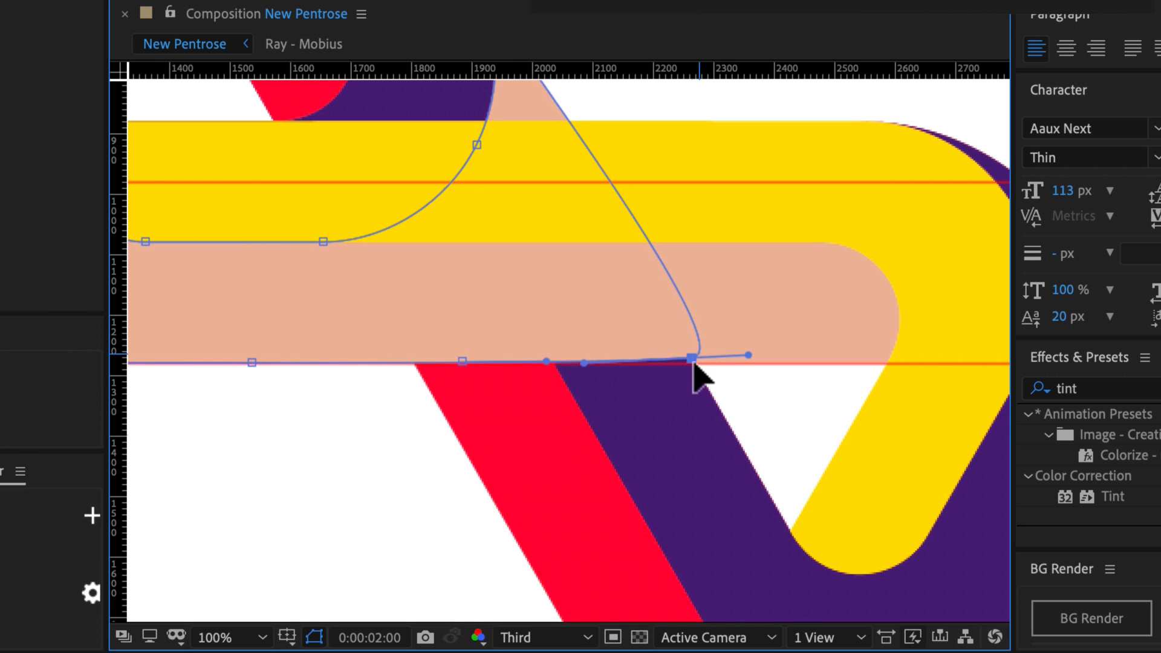
pyautogui.moveTo(694, 360); pyautogui.dragTo(695, 365)
pyautogui.moveTo(579, 368); pyautogui.dragTo(575, 364)
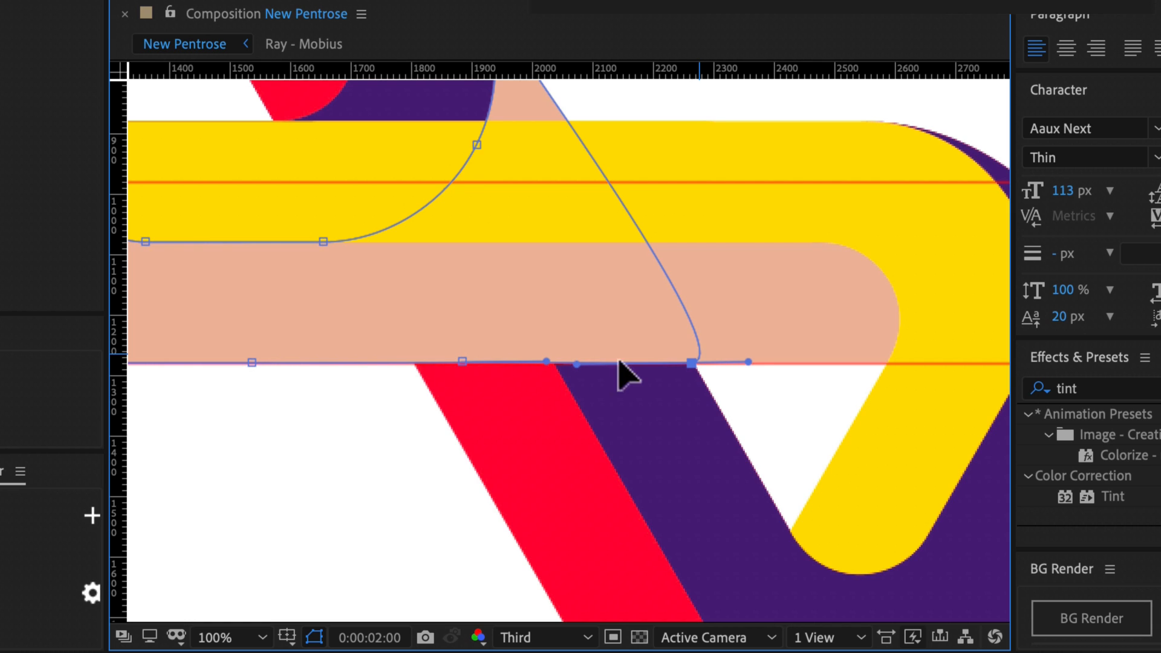
# Examine how Side 20 **'s reshaped edge covers the purple band, frame by frame between 0:00:01:21 and 0:00:02:00.
pyautogui.press('pageup')
pyautogui.press('pageup')
pyautogui.press('pageup')
pyautogui.press('pageup')
pyautogui.press('pageup')
pyautogui.press('pageup')
pyautogui.press('pageup')
pyautogui.press('pageup')
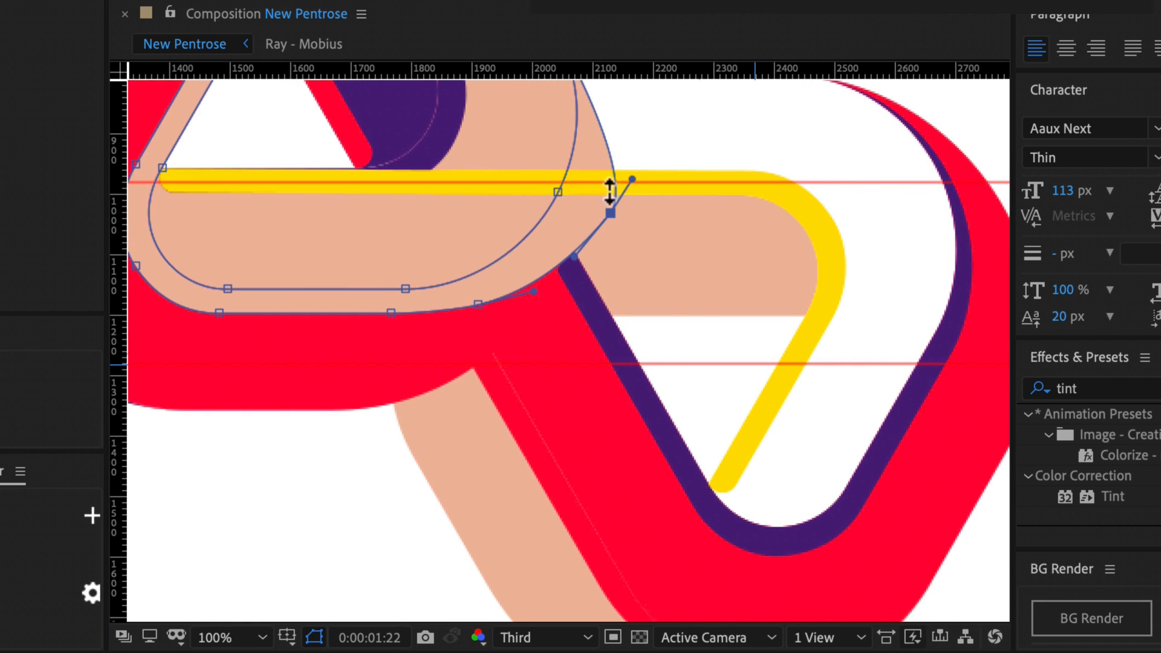
pyautogui.press('pagedown')
pyautogui.press('pagedown')
pyautogui.press('pagedown')
pyautogui.press('pagedown')
pyautogui.press('pagedown')
pyautogui.press('pagedown')
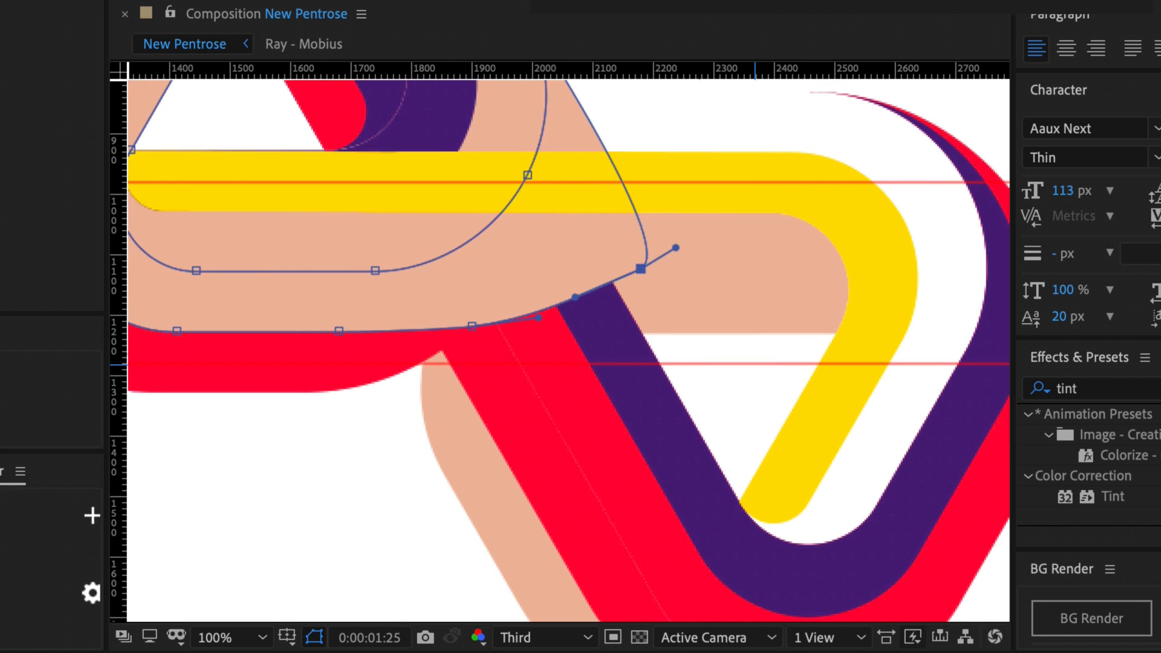
pyautogui.press('pageup')
pyautogui.press('pageup')
pyautogui.press('pageup')
pyautogui.press('pageup')
pyautogui.press('pageup')
pyautogui.press('pageup')
pyautogui.press('pagedown')
pyautogui.press('pagedown')
pyautogui.press('pagedown')
pyautogui.press('pageup')
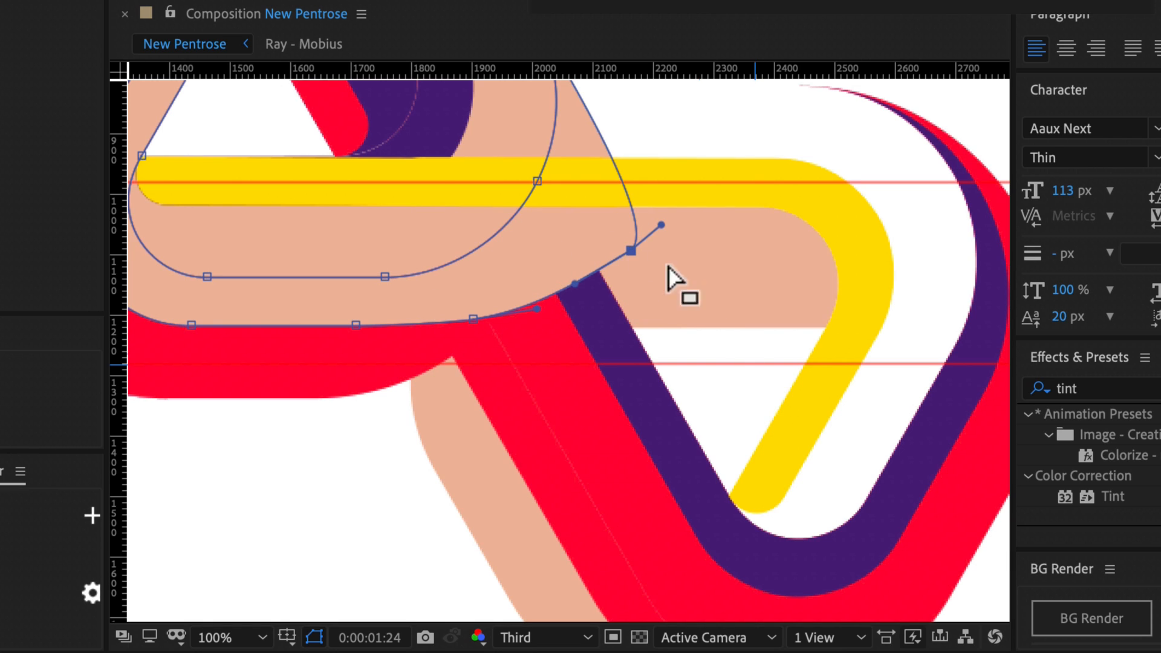
pyautogui.press('pageup')
pyautogui.press('pageup')
pyautogui.press('pageup')
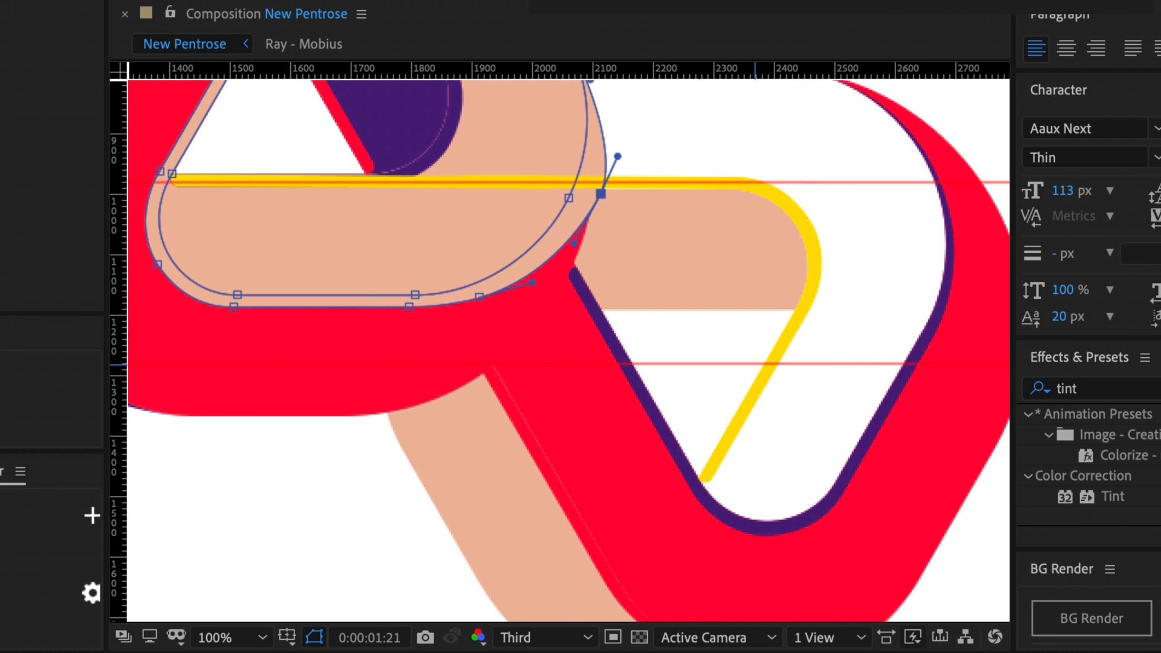
pyautogui.press('pagedown')
pyautogui.press('pagedown')
pyautogui.press('pagedown')
pyautogui.press('pageup')
pyautogui.press('pageup')
pyautogui.press('pageup')
pyautogui.press('pagedown')
pyautogui.press('pagedown')
pyautogui.press('pagedown')
pyautogui.press('pagedown')
pyautogui.press('pagedown')
pyautogui.press('pagedown')
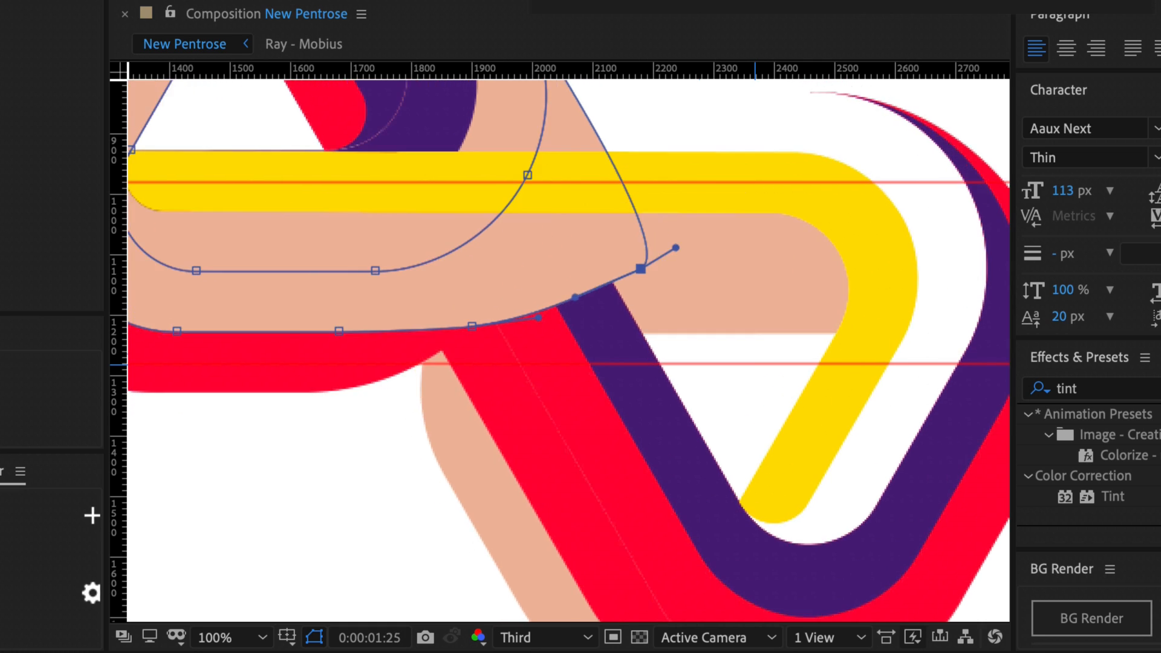
pyautogui.press('pagedown')
pyautogui.press('pagedown')
pyautogui.press('pagedown')
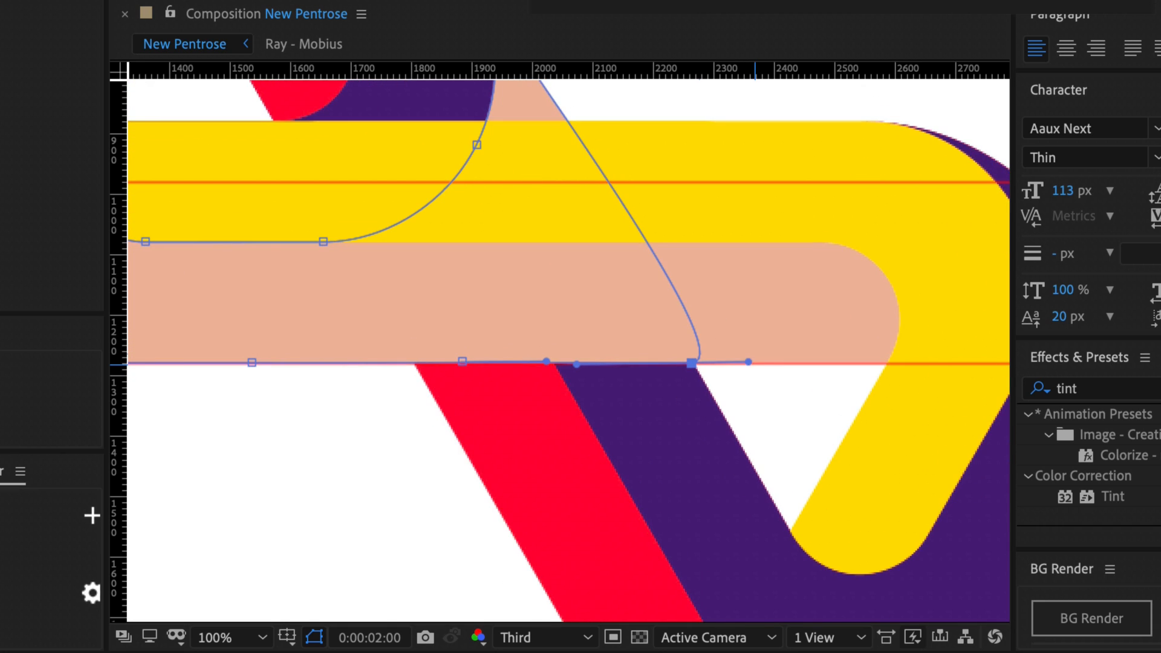
# Deselect all layers and preview the joined bands' animation.
pyautogui.press('F2')
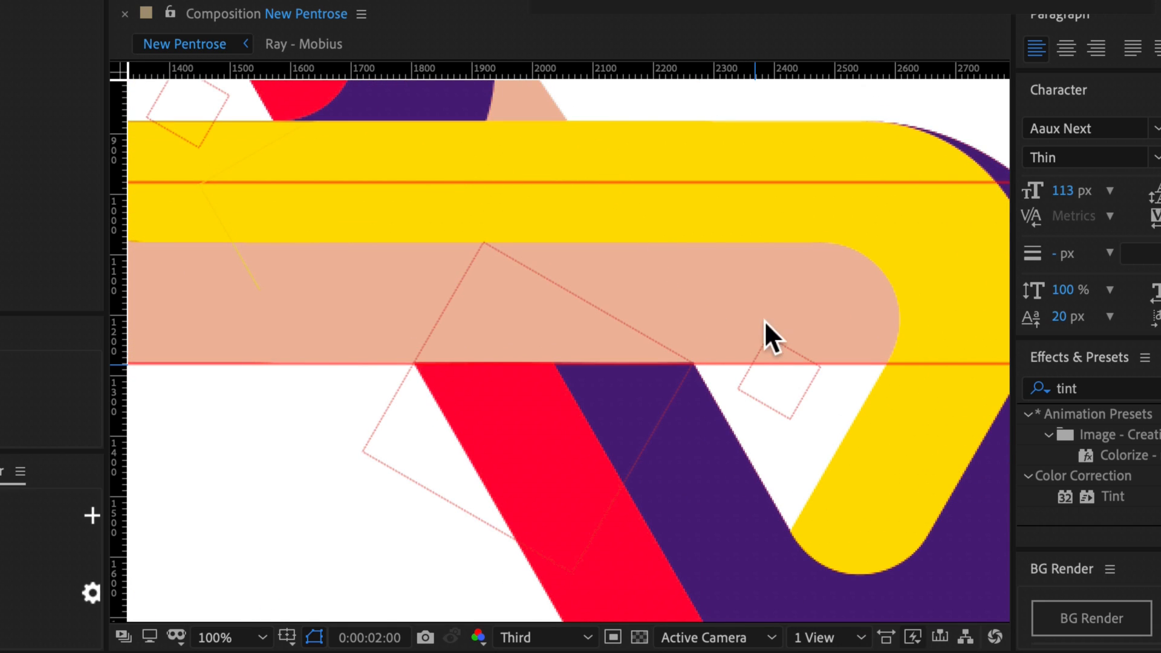
pyautogui.press(',')
pyautogui.press('.')
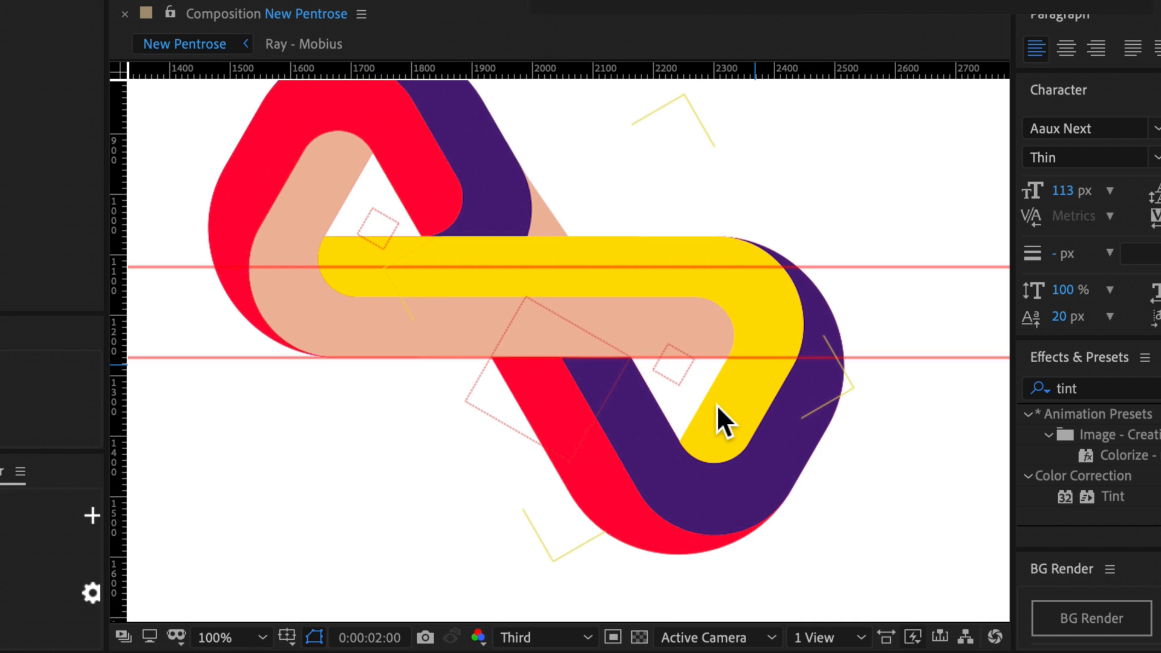
pyautogui.press('space')
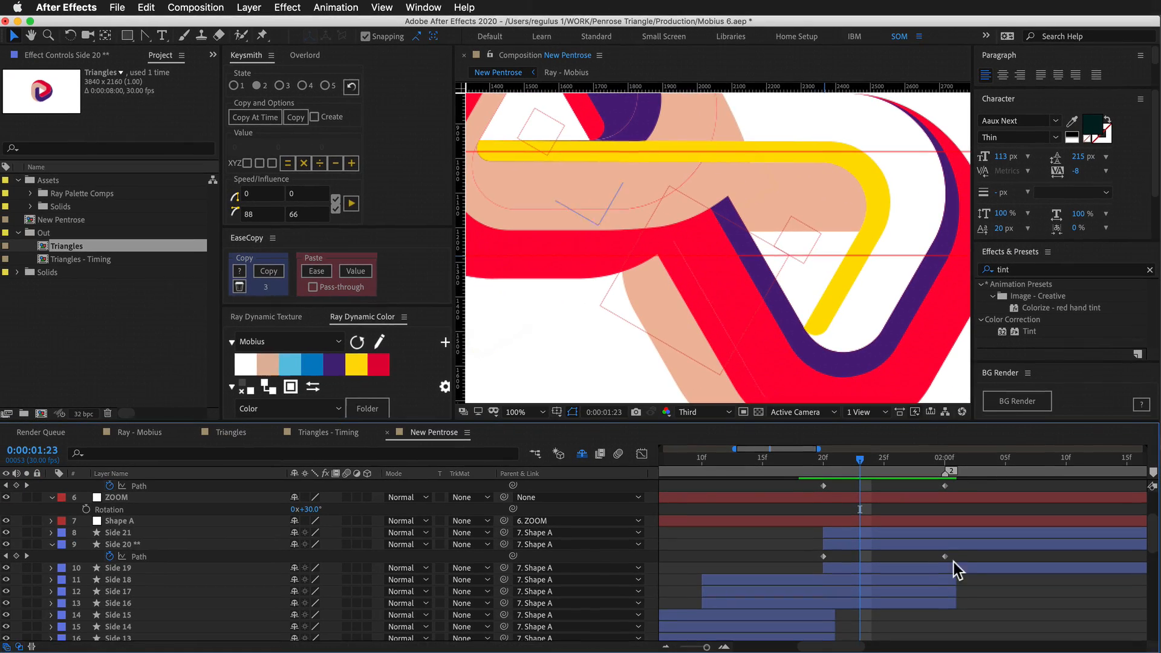
# Try moving Side 20 **'s last path keyframe earlier to 0:00:01:25, then undo the move.
pyautogui.click(945, 555)
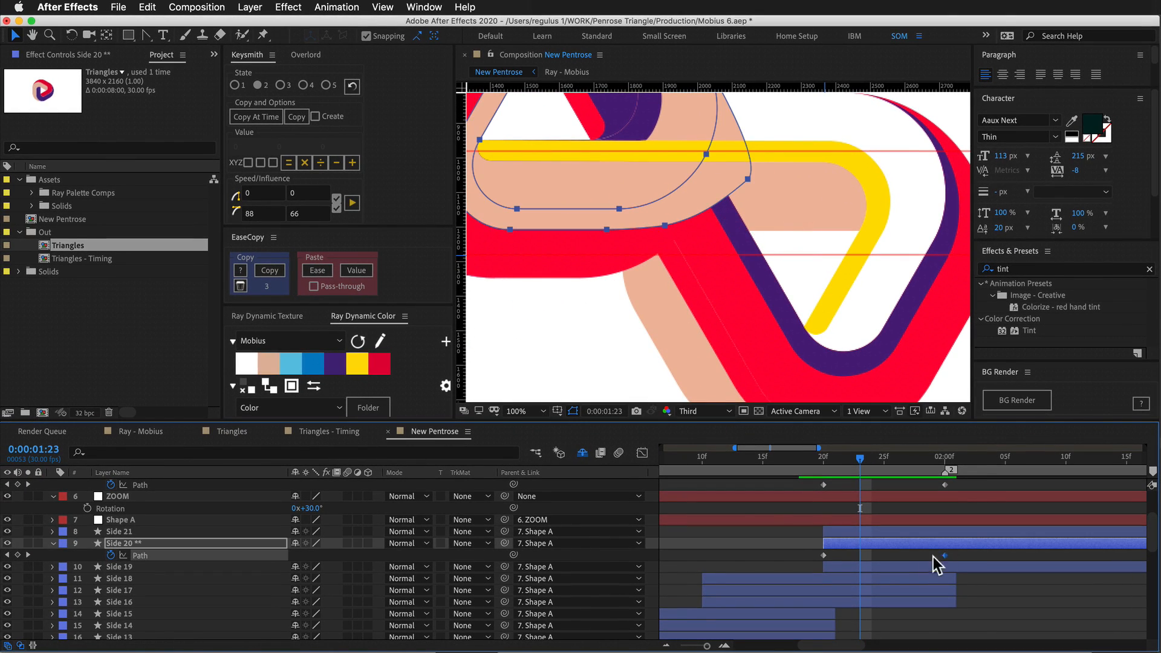
pyautogui.moveTo(944, 556); pyautogui.dragTo(887, 565)
pyautogui.moveTo(862, 458); pyautogui.dragTo(884, 472)
pyautogui.press('super+z')
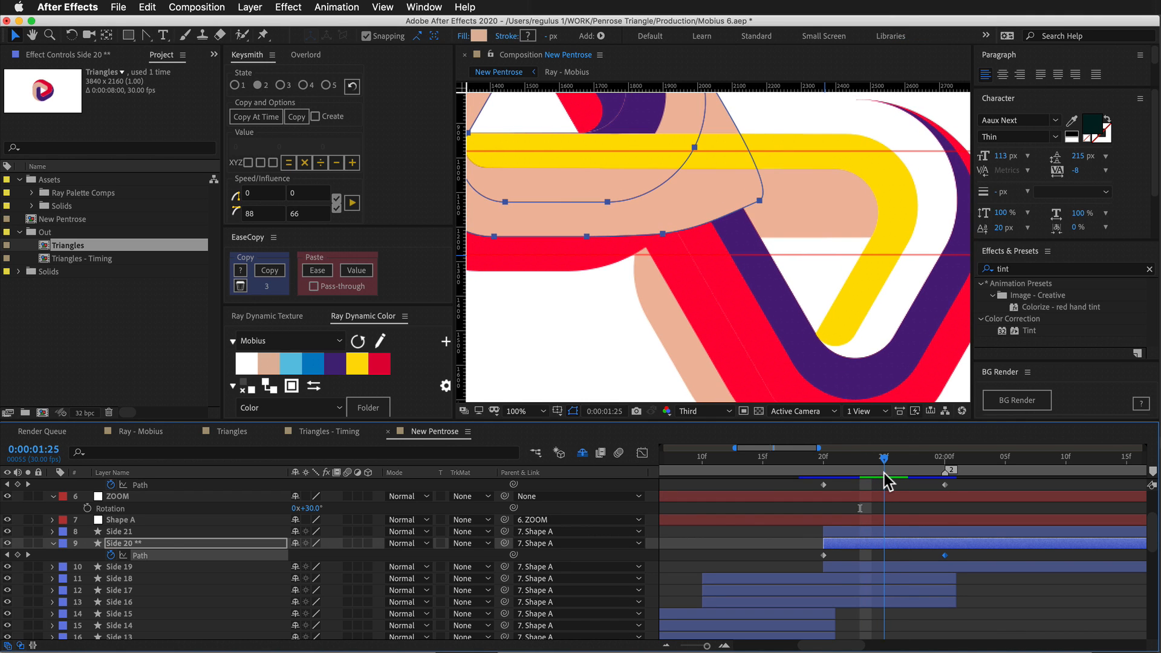
pyautogui.press('pageup')
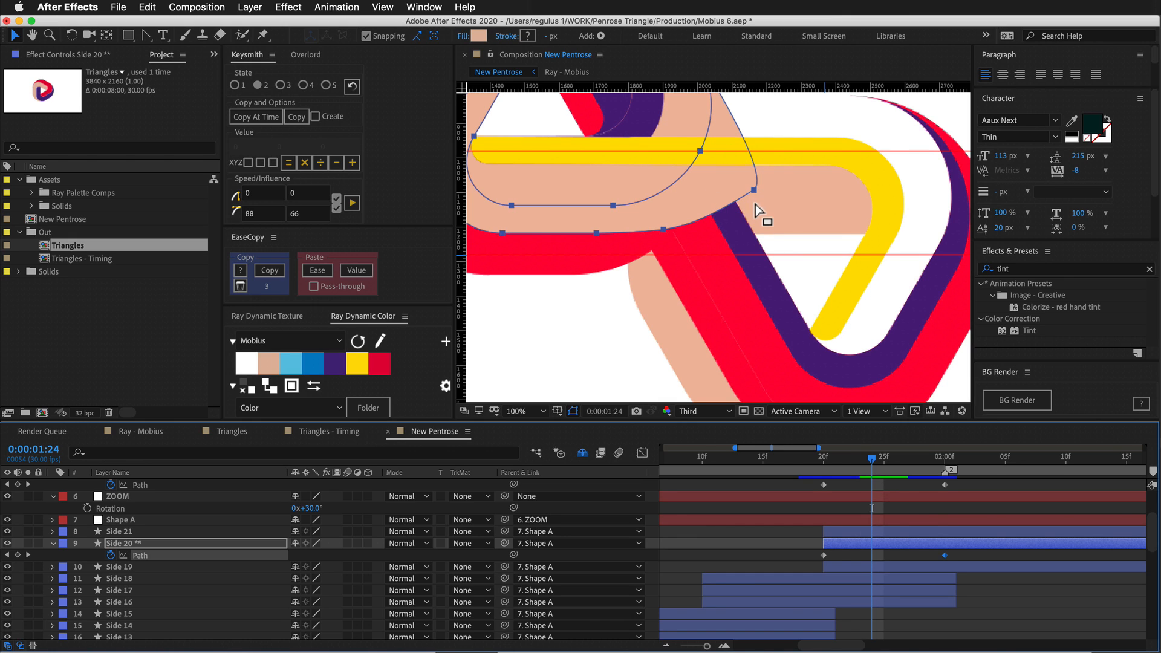
pyautogui.moveTo(754, 190); pyautogui.dragTo(757, 195)
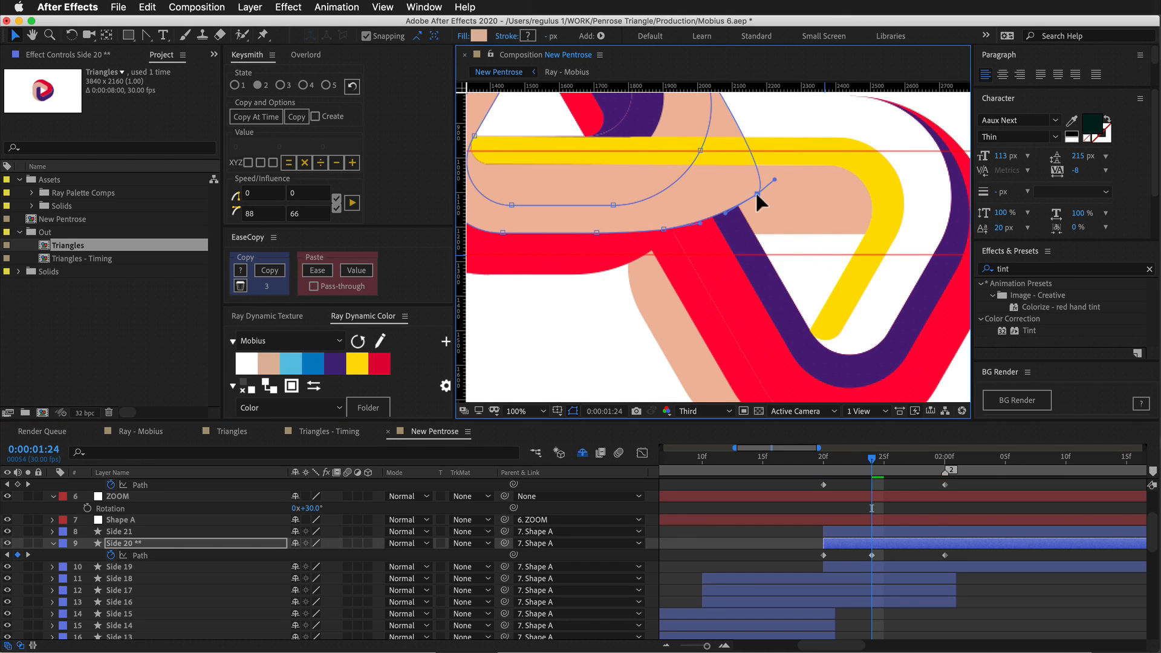
pyautogui.press('super+z')
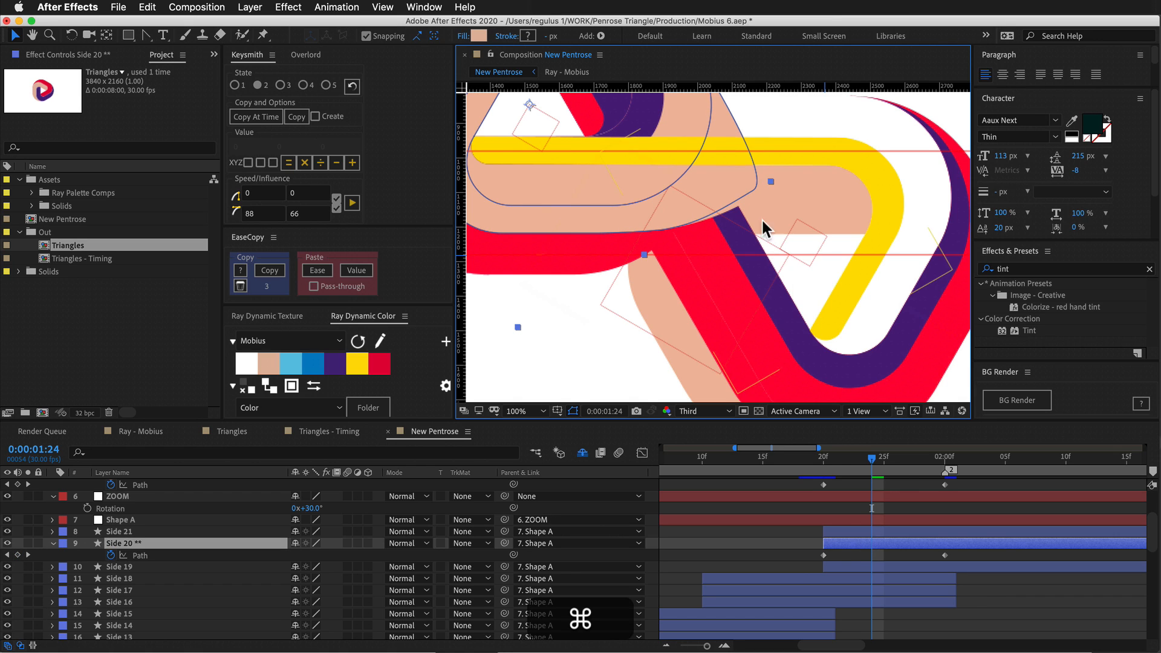
pyautogui.press('-')
pyautogui.click(818, 461)
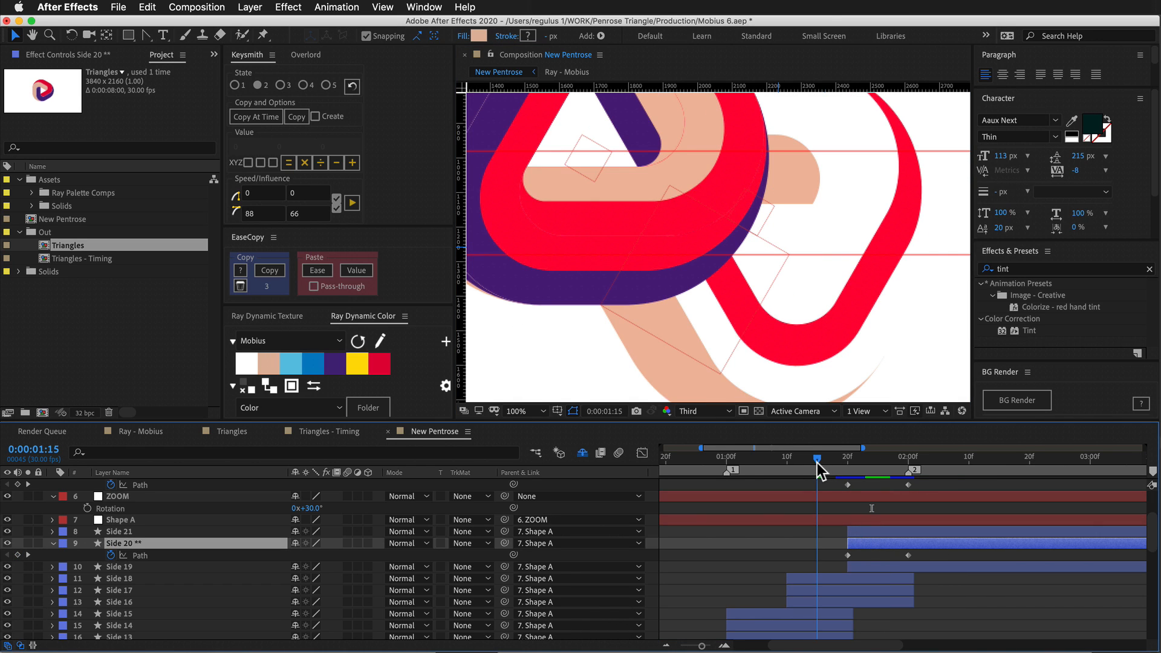
pyautogui.hotkey('shift', '3')
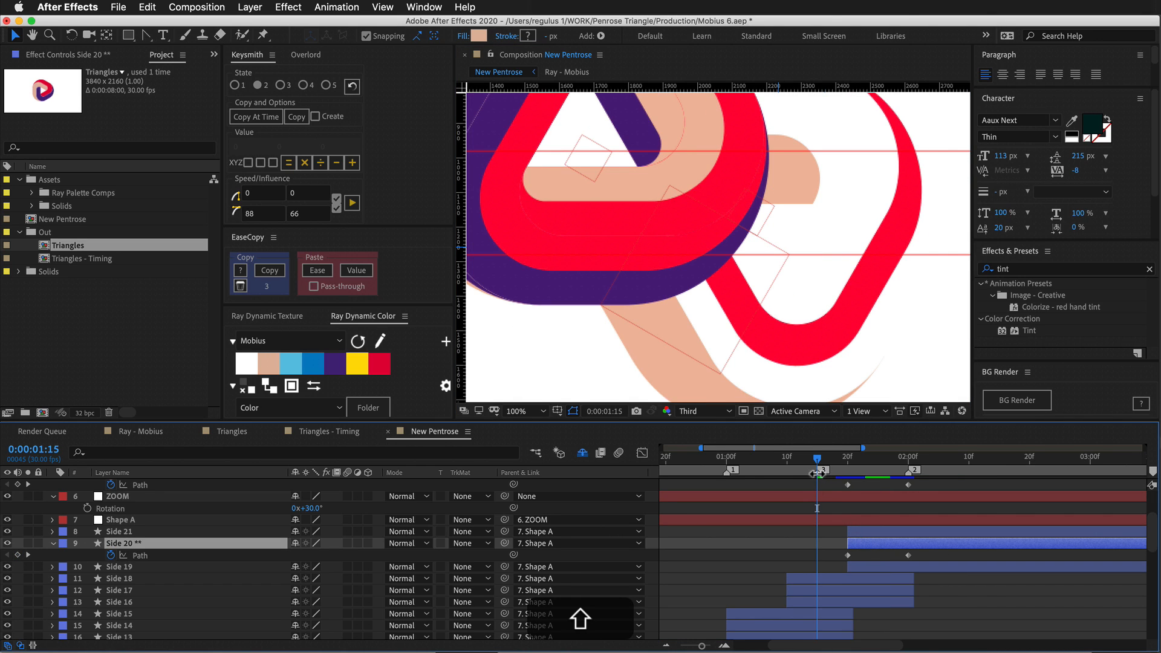
pyautogui.press('super')
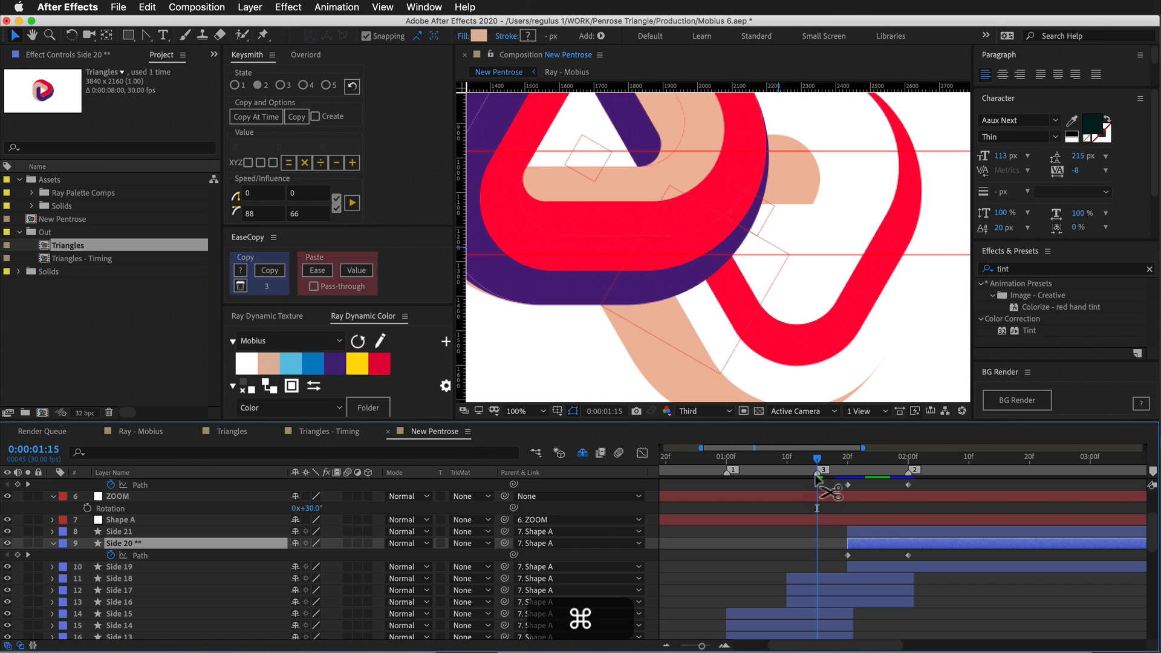
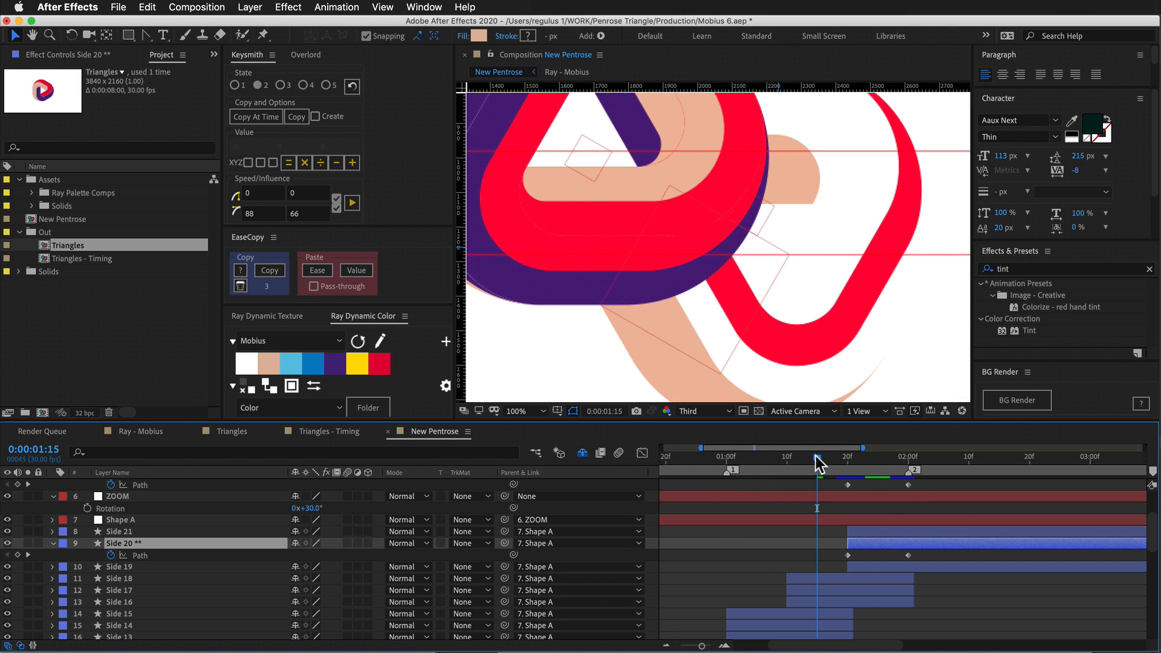
# Add a Path keyframe to Side 20 ** at 0:00:01:24 by repositioning its outer corner point beside the purple band.
pyautogui.moveTo(824, 457); pyautogui.dragTo(873, 464)
pyautogui.click(845, 563)
pyautogui.click(847, 556)
pyautogui.press('=')
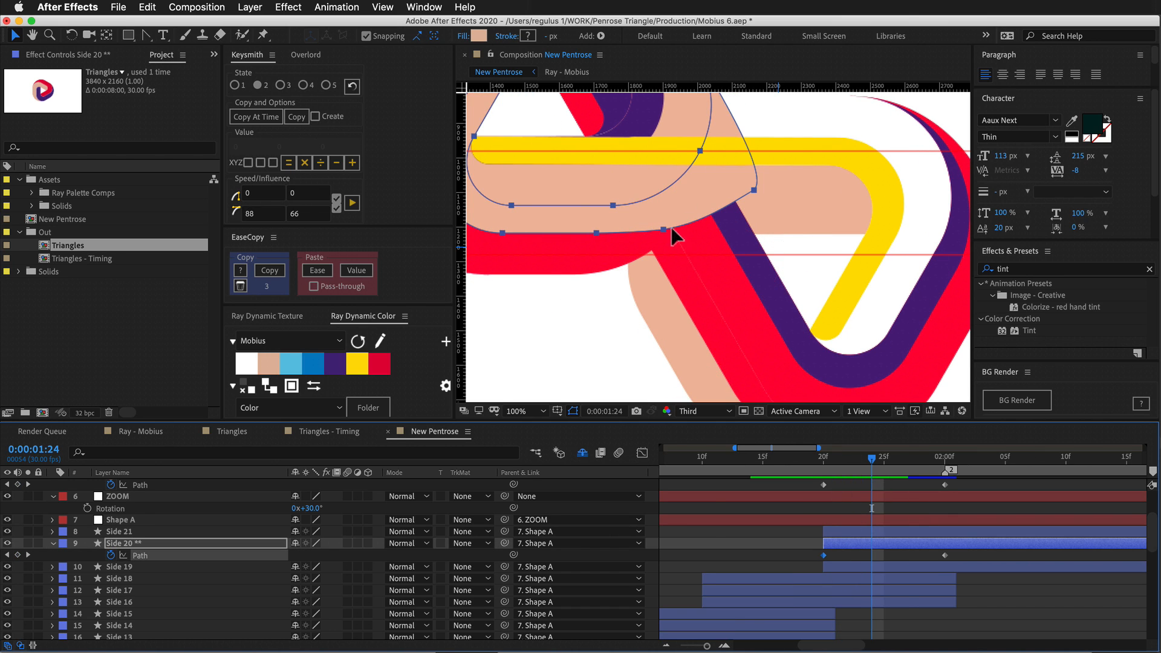
pyautogui.scroll(2, 730, 266)
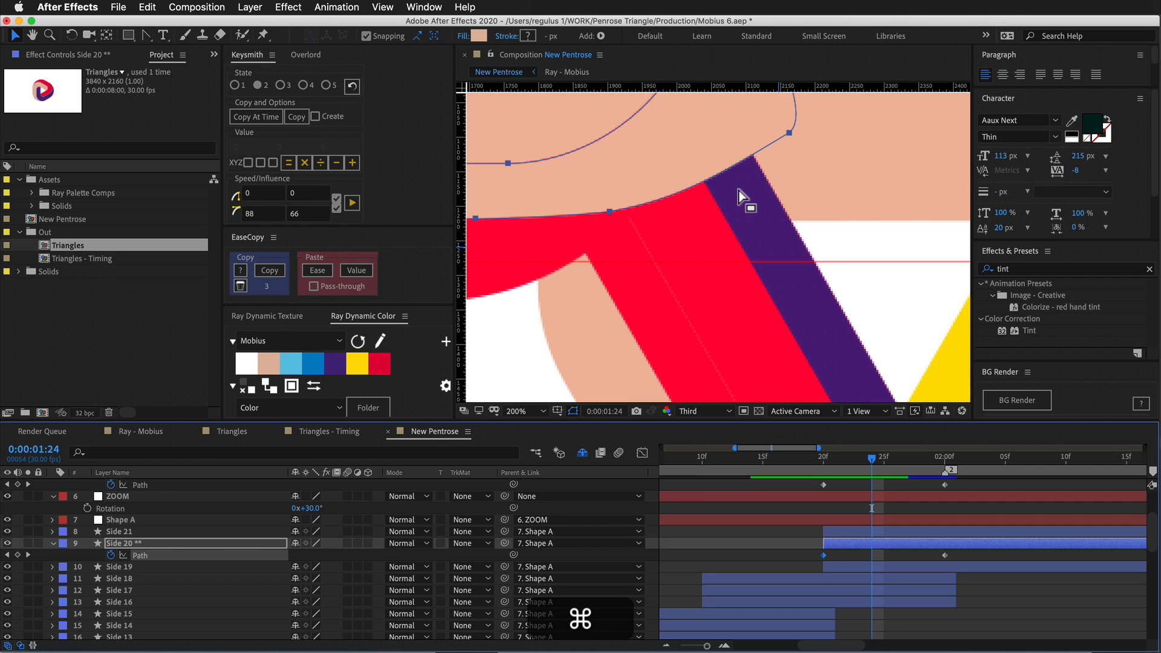
pyautogui.moveTo(733, 233); pyautogui.dragTo(770, 295)
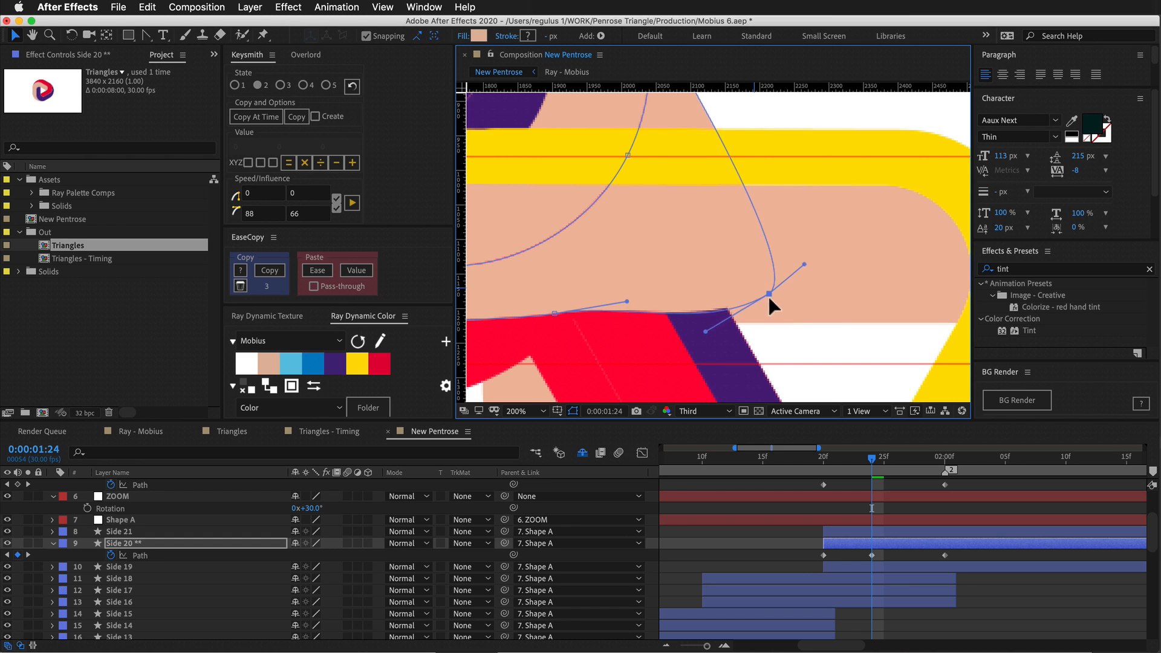
# Level Side 20 **'s lower-edge points and Bezier handles with the lower guide at 0:00:01:24.
pyautogui.moveTo(537, 315); pyautogui.dragTo(617, 271)
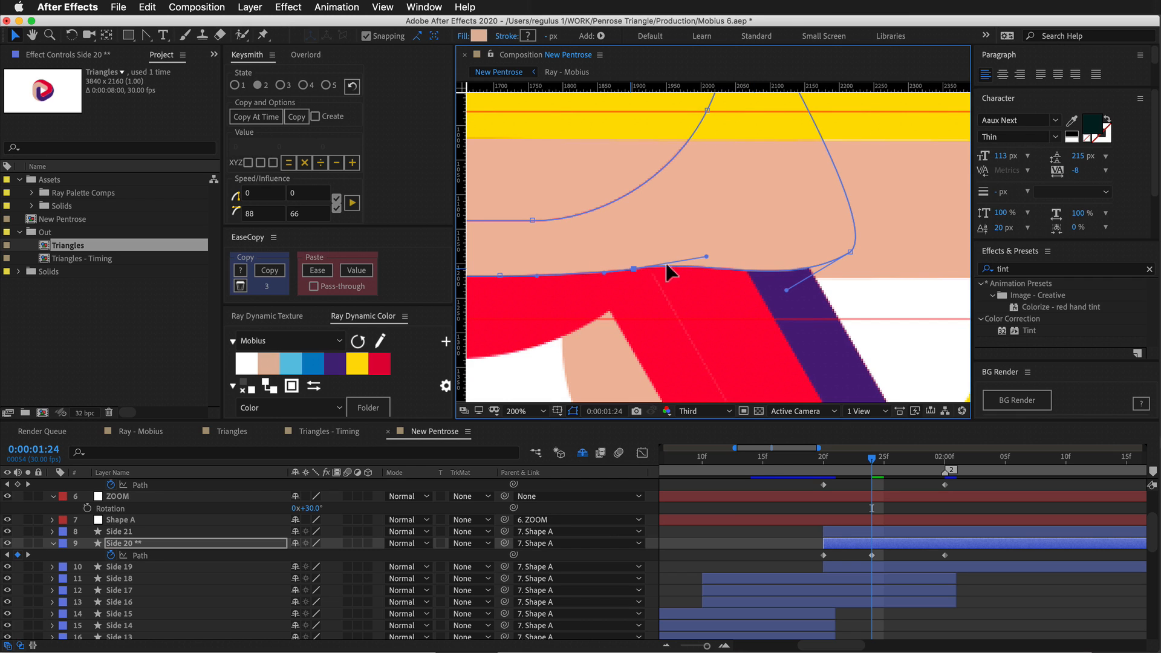
pyautogui.moveTo(710, 261); pyautogui.dragTo(713, 265)
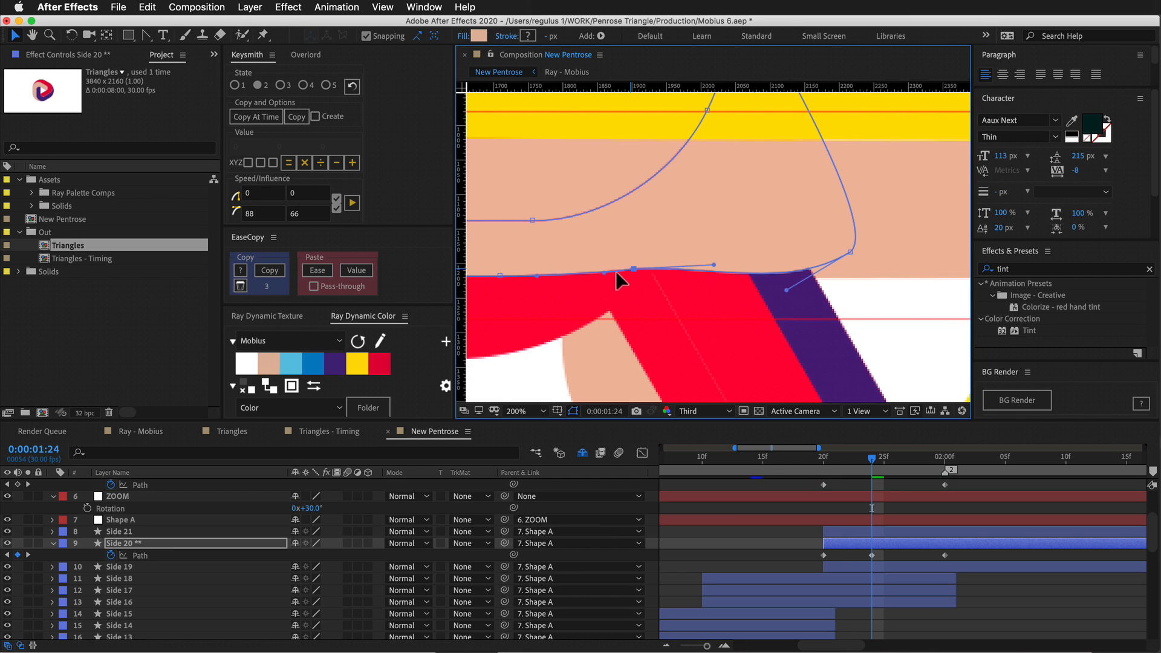
pyautogui.moveTo(629, 269); pyautogui.dragTo(638, 276)
pyautogui.moveTo(851, 250); pyautogui.dragTo(855, 278)
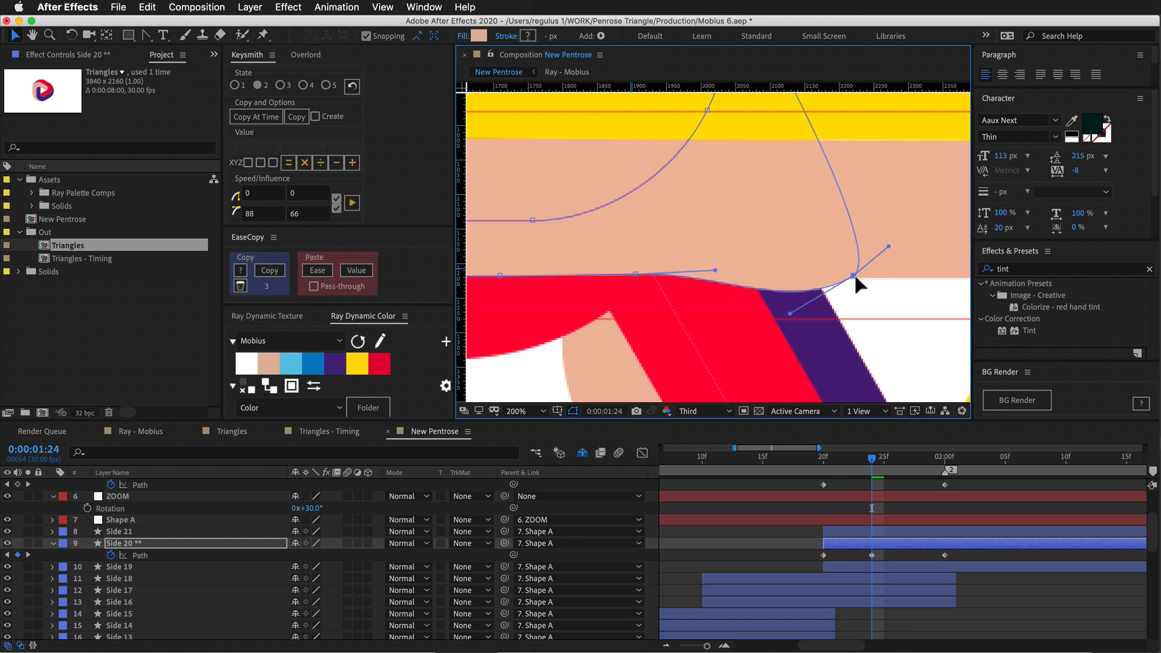
pyautogui.moveTo(787, 314); pyautogui.dragTo(717, 274)
pyautogui.moveTo(629, 319); pyautogui.dragTo(634, 280)
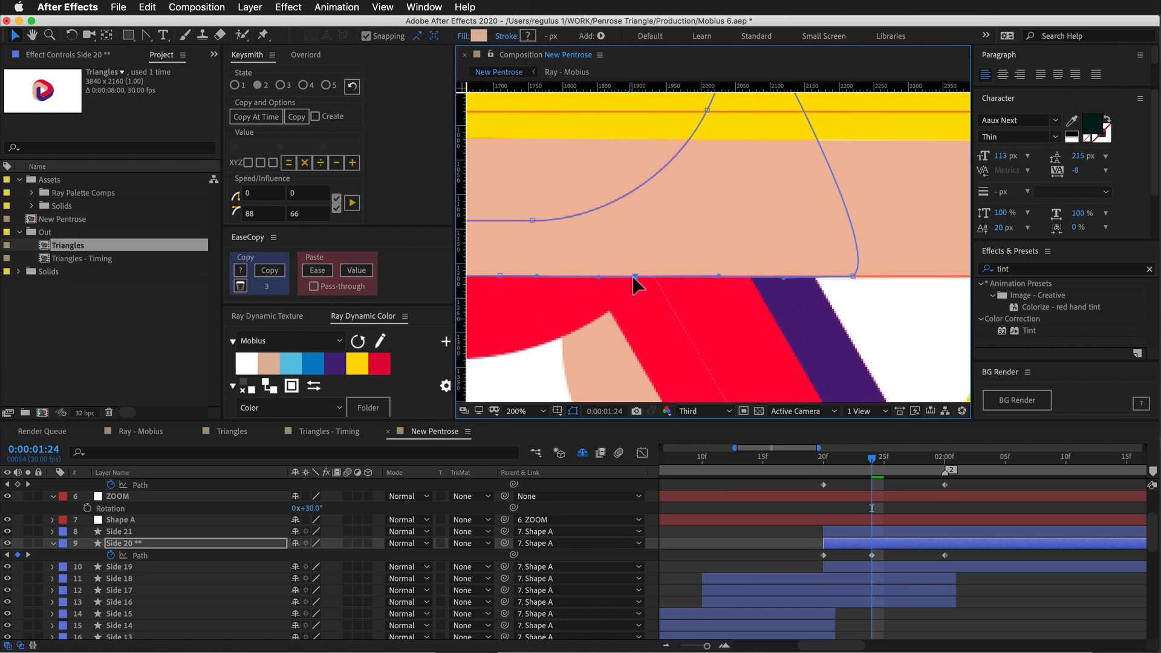
# Preview the joined bands' motion around Side 20 **'s 0:00:01:24 keyframe.
pyautogui.moveTo(863, 459); pyautogui.dragTo(781, 484)
pyautogui.press(',')
pyautogui.press(',')
pyautogui.press('space')
pyautogui.press('space')
pyautogui.moveTo(764, 470); pyautogui.dragTo(873, 463)
pyautogui.press('space')
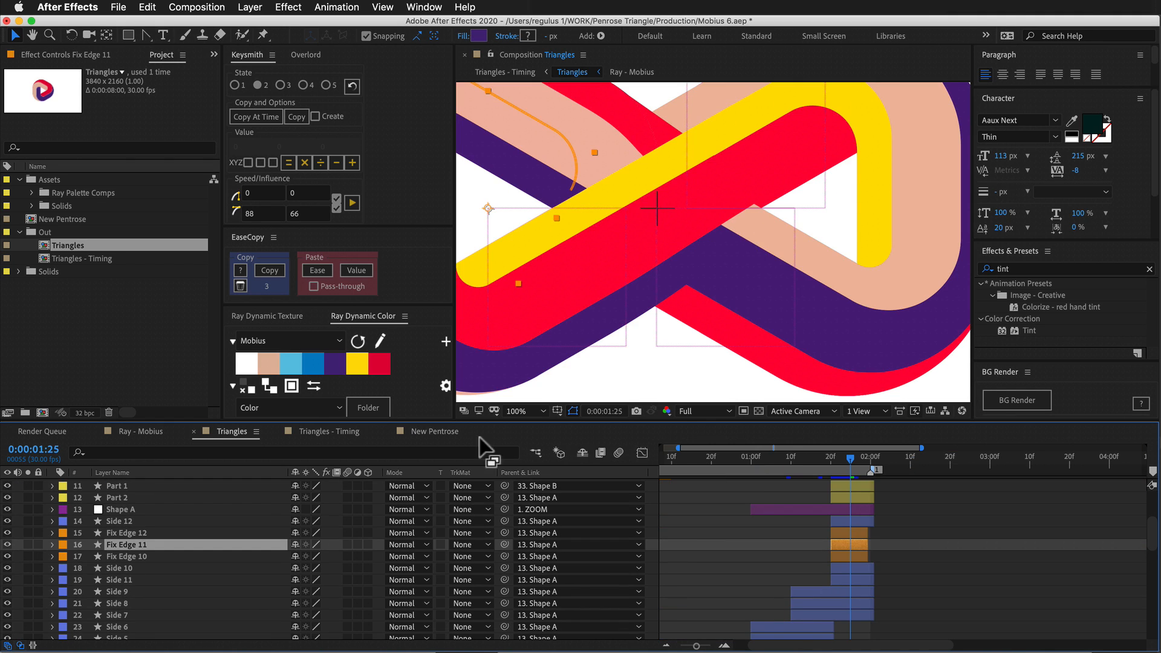
# In New Pentrose, raise Side 20 **'s outer corner point at 0:00:01:24 so its lower edge curves upward, and check neighbouring frames.
pyautogui.click(439, 432)
pyautogui.click(871, 459)
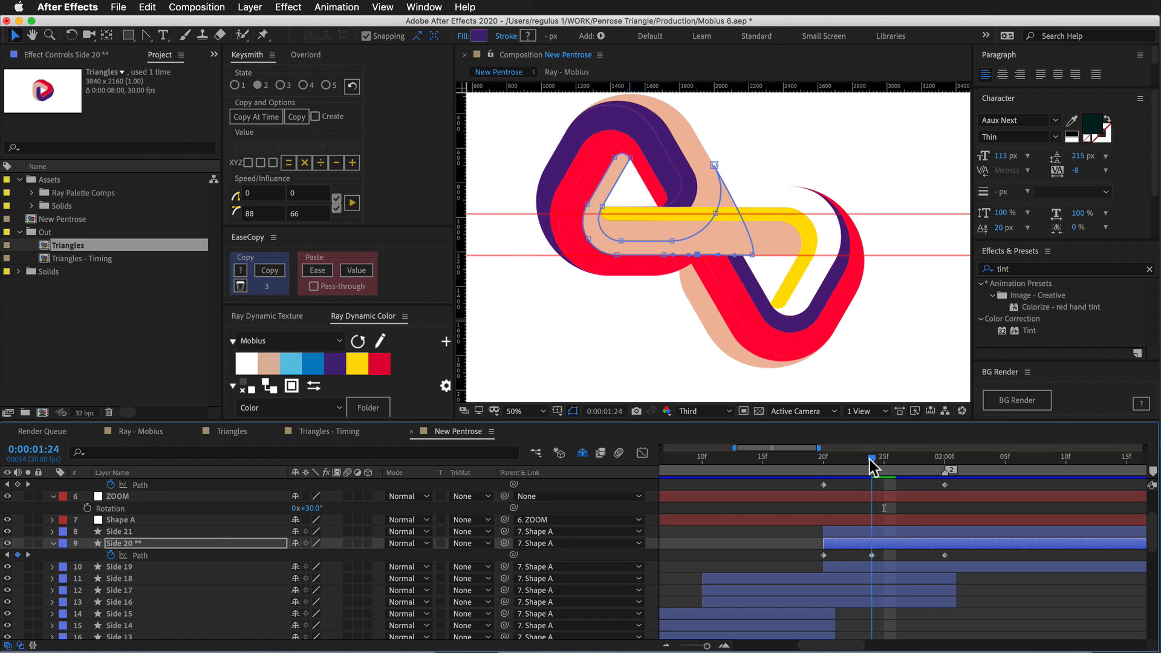
pyautogui.scroll(4, 757, 288)
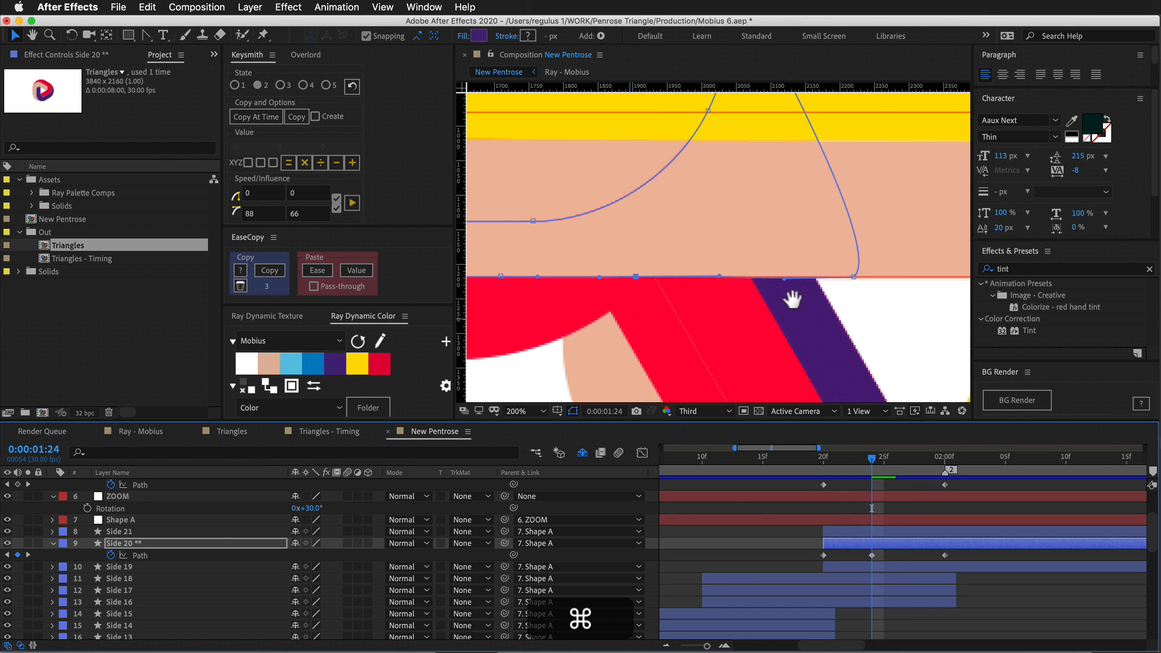
pyautogui.hscroll(2, 796, 298)
pyautogui.moveTo(798, 268); pyautogui.dragTo(782, 245)
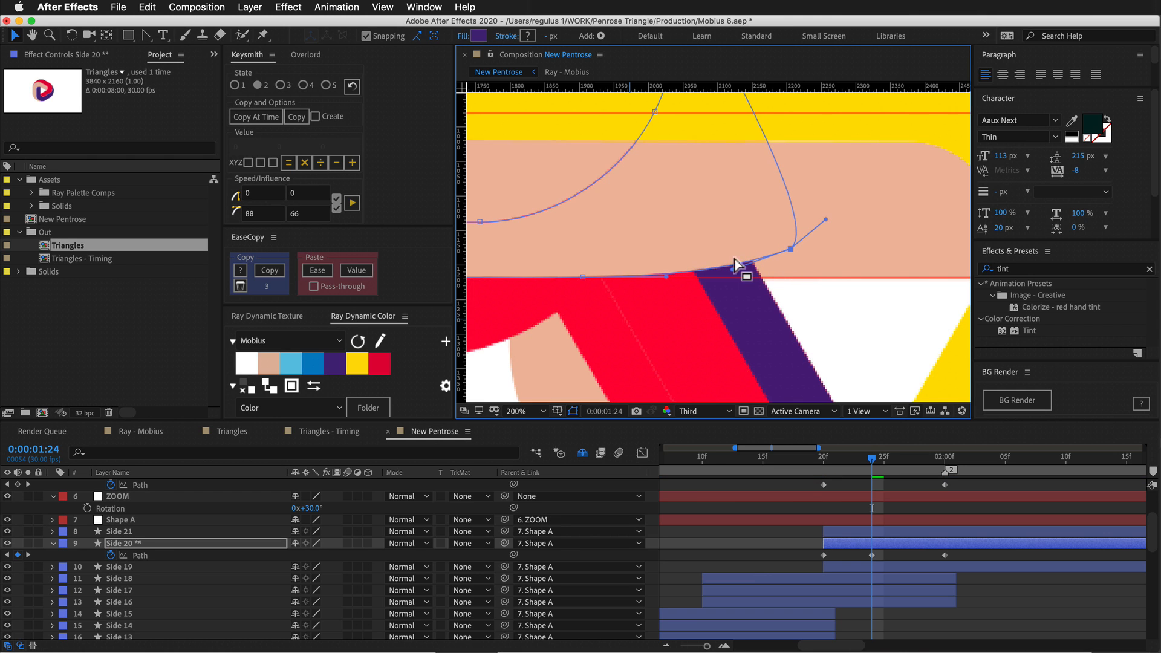
pyautogui.moveTo(640, 259); pyautogui.dragTo(680, 242)
pyautogui.moveTo(877, 460)
pyautogui.mouseDown()
pyautogui.moveTo(829, 473)
pyautogui.moveTo(891, 468)
pyautogui.mouseUp()
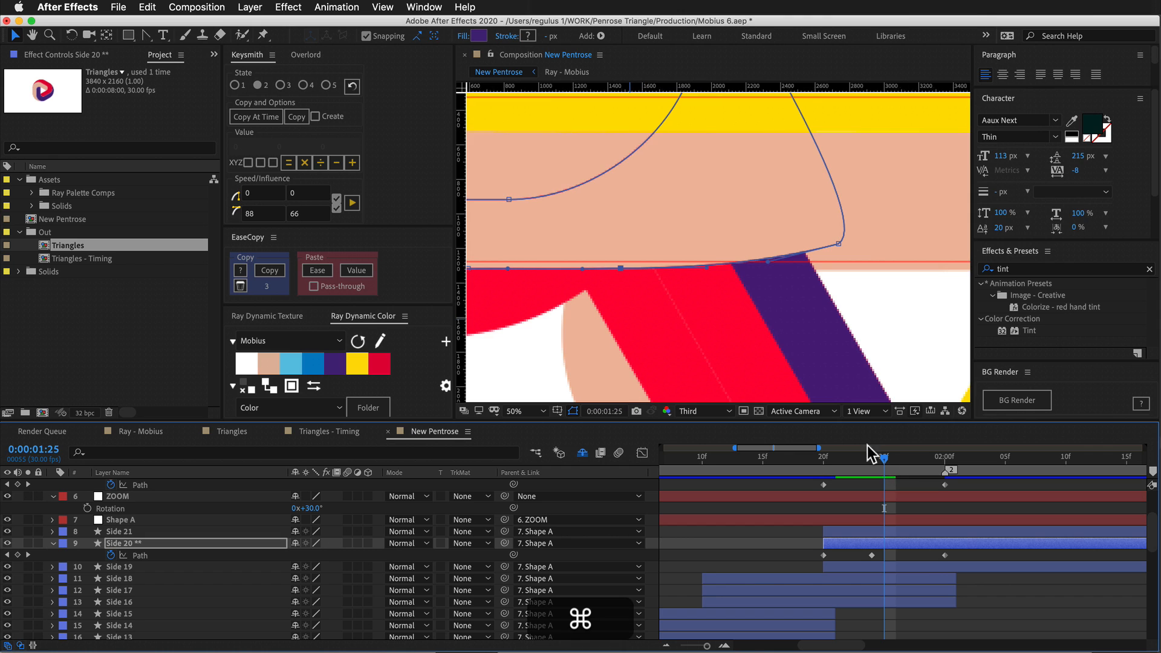
pyautogui.scroll(-2, 739, 228)
pyautogui.moveTo(908, 461); pyautogui.dragTo(823, 554)
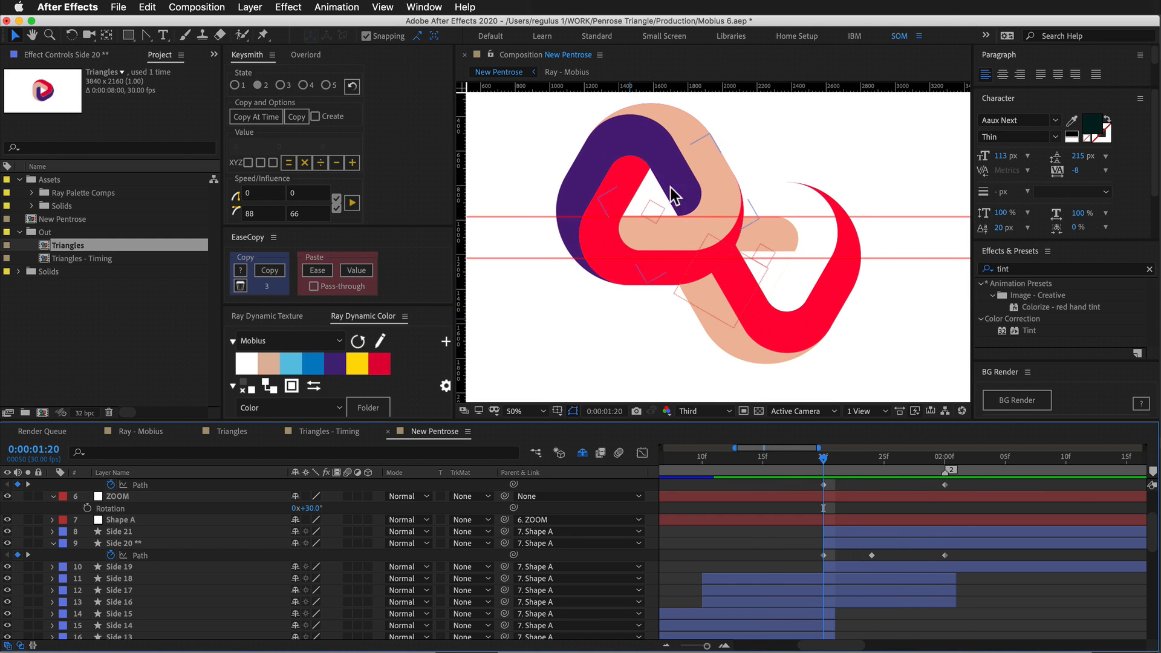
pyautogui.moveTo(847, 459); pyautogui.dragTo(800, 483)
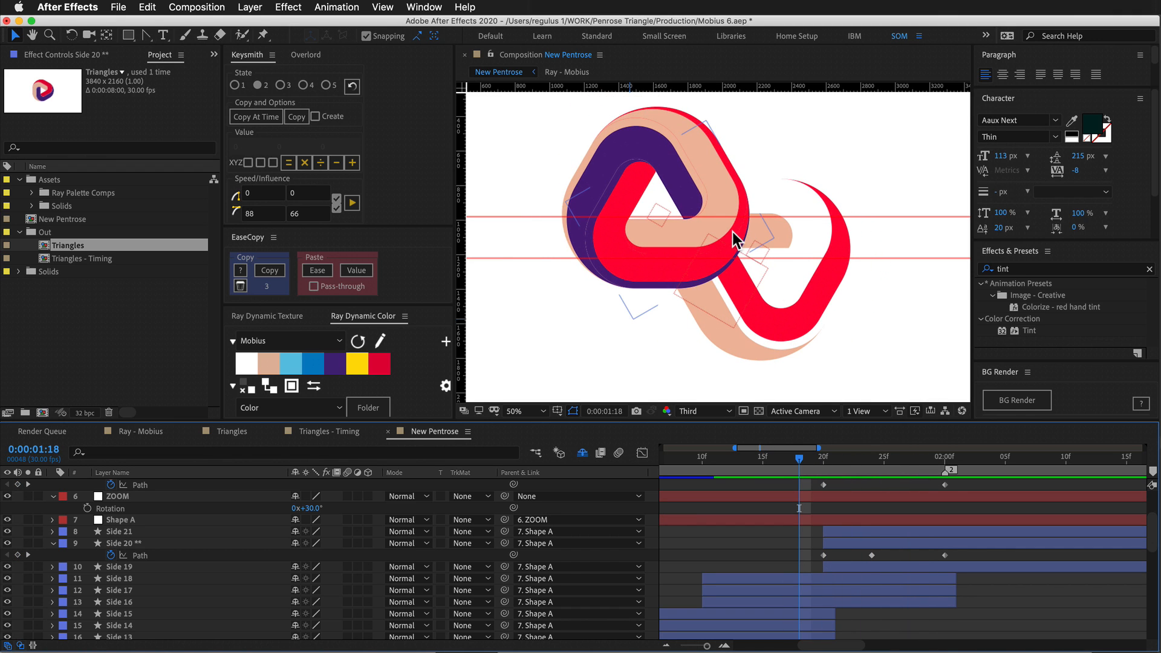
pyautogui.scroll(2, 734, 235)
pyautogui.click(743, 411)
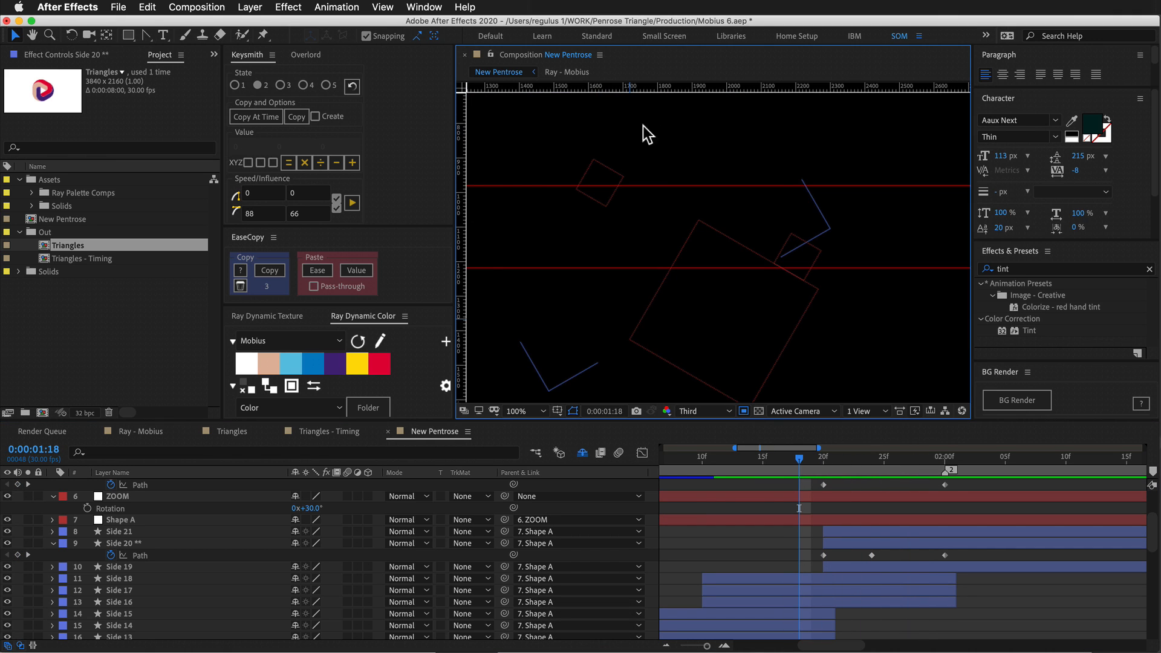
pyautogui.click(786, 238)
pyautogui.moveTo(819, 254); pyautogui.dragTo(795, 230)
pyautogui.press('super+z')
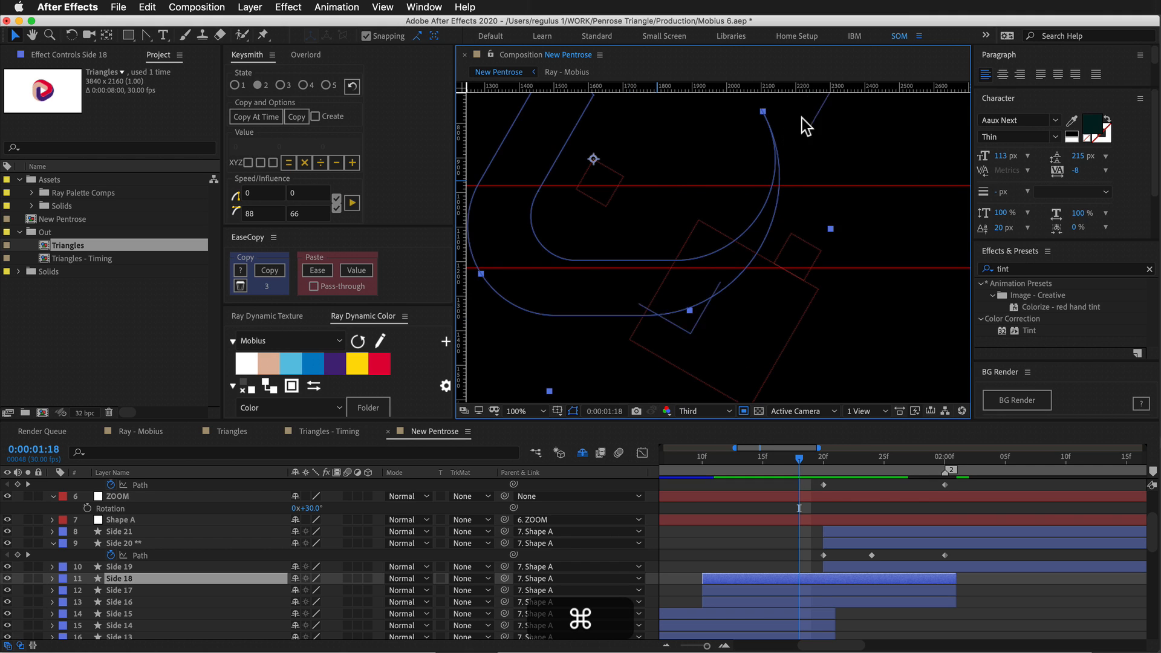
pyautogui.moveTo(700, 257); pyautogui.dragTo(661, 221)
pyautogui.press('super+z')
pyautogui.click(146, 35)
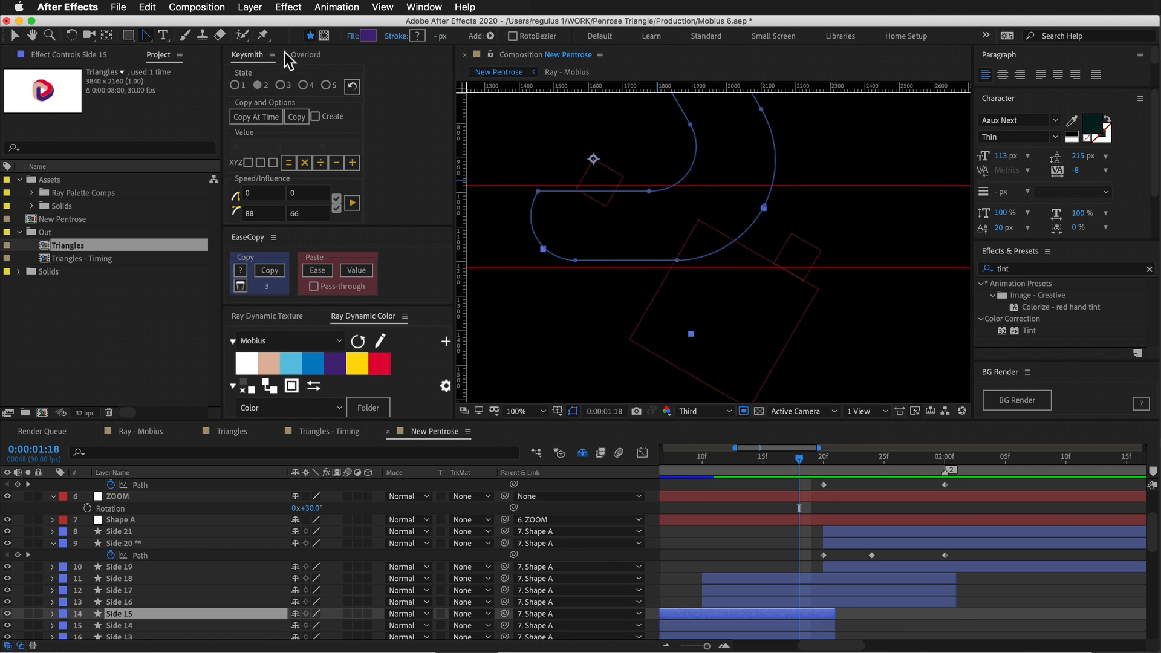
pyautogui.click(16, 35)
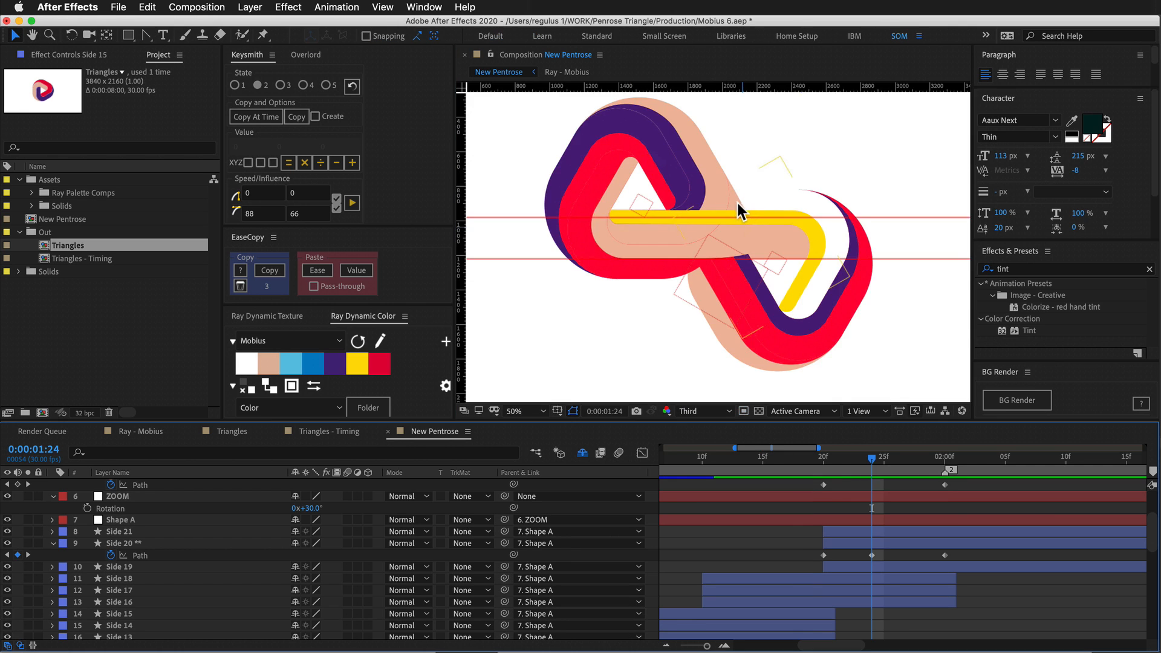
# Inspect the bands from 0:00:01:24 to 0:00:02:00, and set the ZOOM layer's rotation to -30°.
pyautogui.press('.')
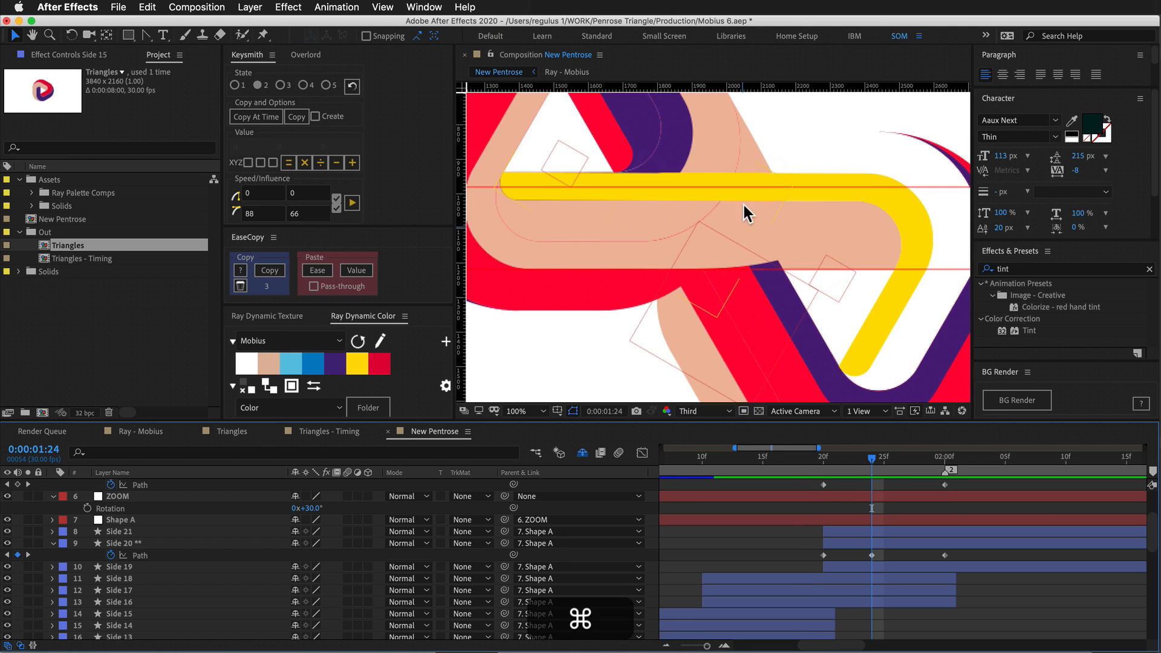
pyautogui.moveTo(760, 198); pyautogui.dragTo(783, 271)
pyautogui.moveTo(853, 462); pyautogui.dragTo(937, 471)
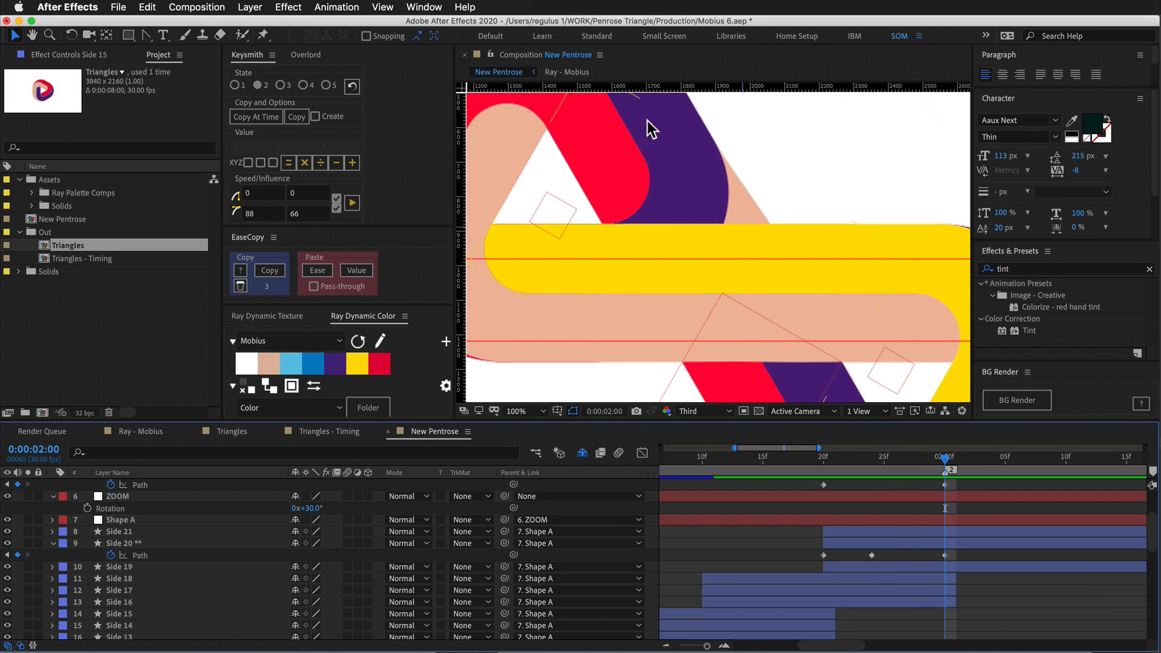
pyautogui.moveTo(633, 242); pyautogui.dragTo(683, 245)
pyautogui.scroll(-2, 705, 235)
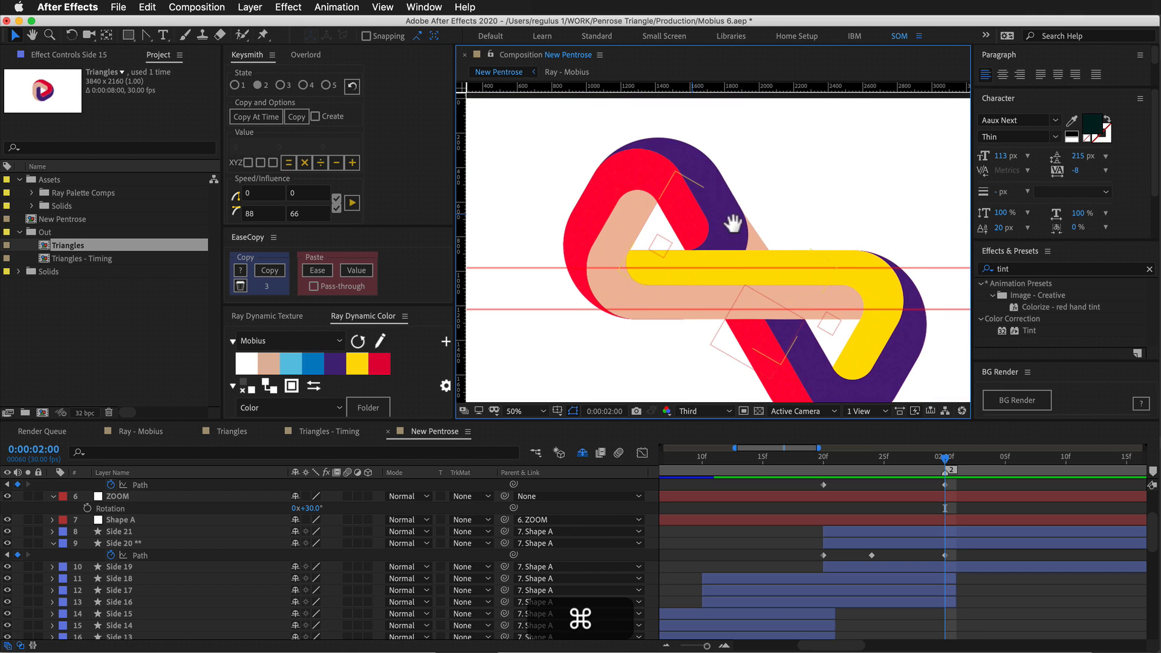
pyautogui.scroll(1, 350, 532)
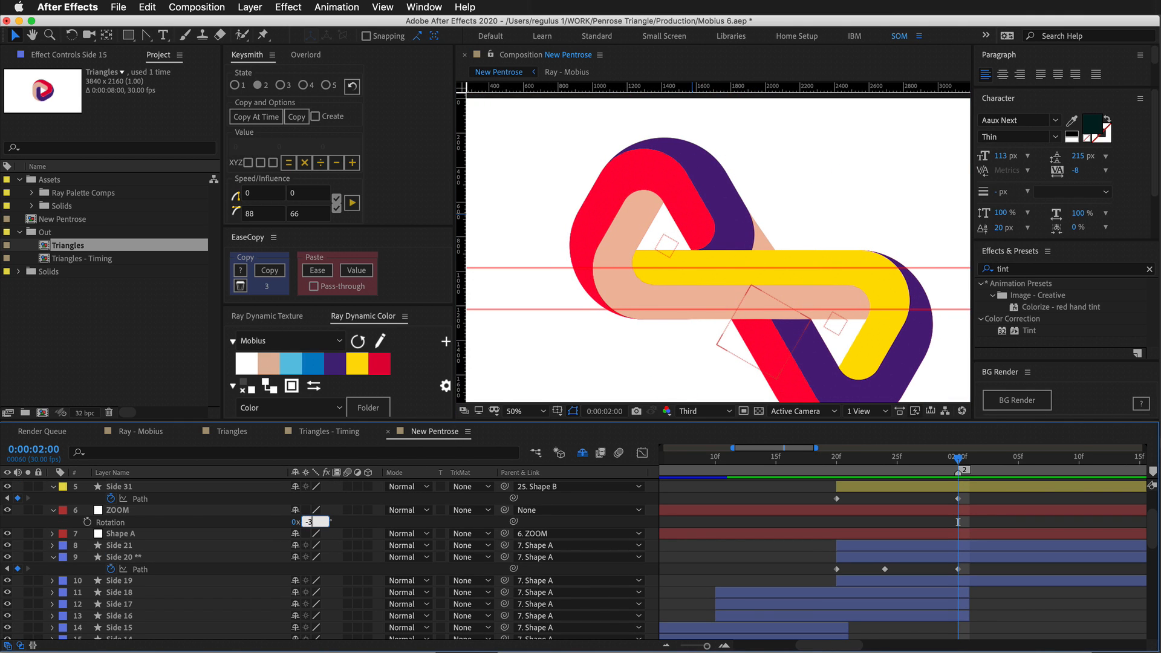
pyautogui.press('Return')
# Locate and select Side 21, the red band with the rounded end, soloing it briefly to identify it.
pyautogui.moveTo(643, 304); pyautogui.dragTo(671, 222)
pyautogui.scroll(1, 672, 223)
pyautogui.click(679, 372)
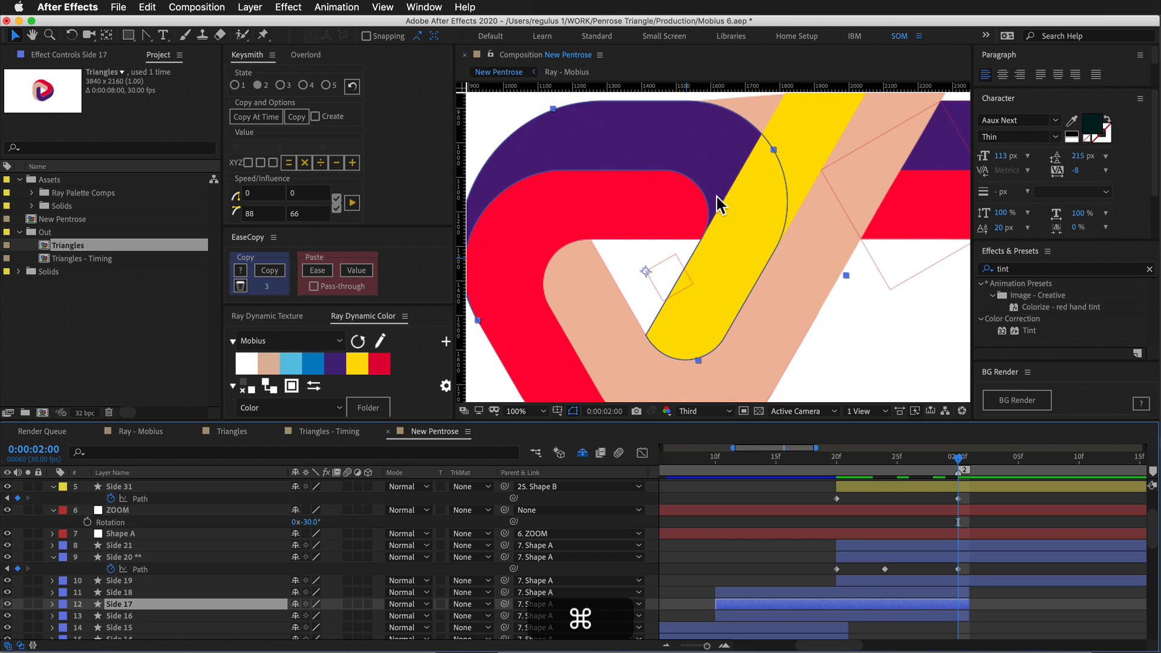
pyautogui.click(121, 545)
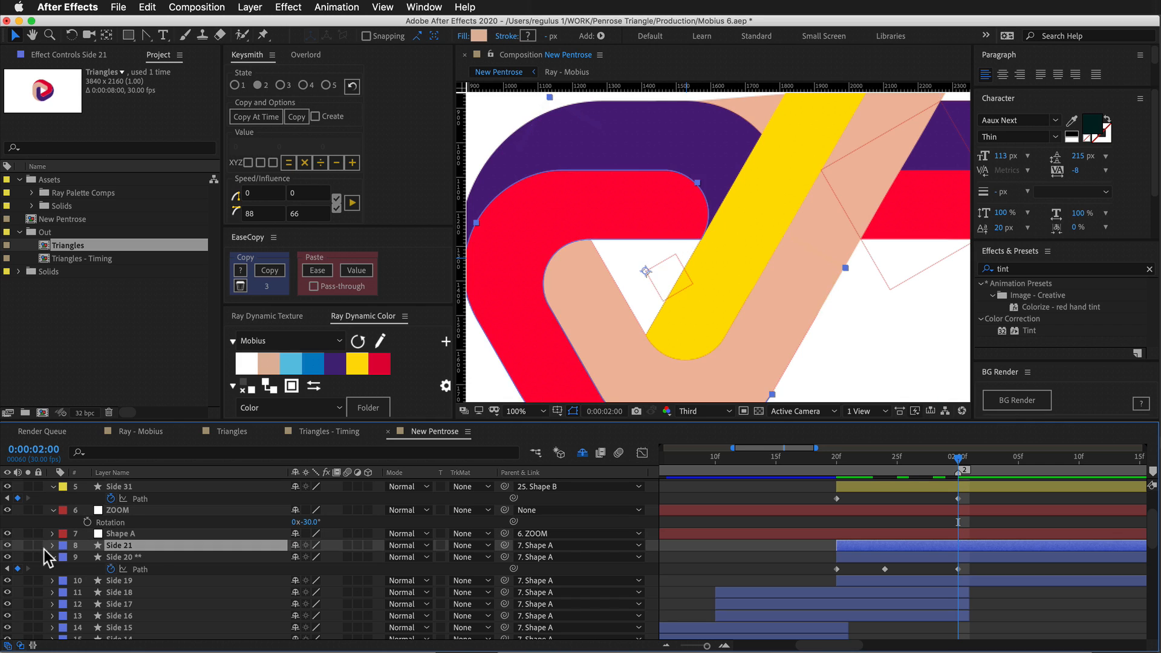
pyautogui.click(28, 546)
pyautogui.click(28, 546)
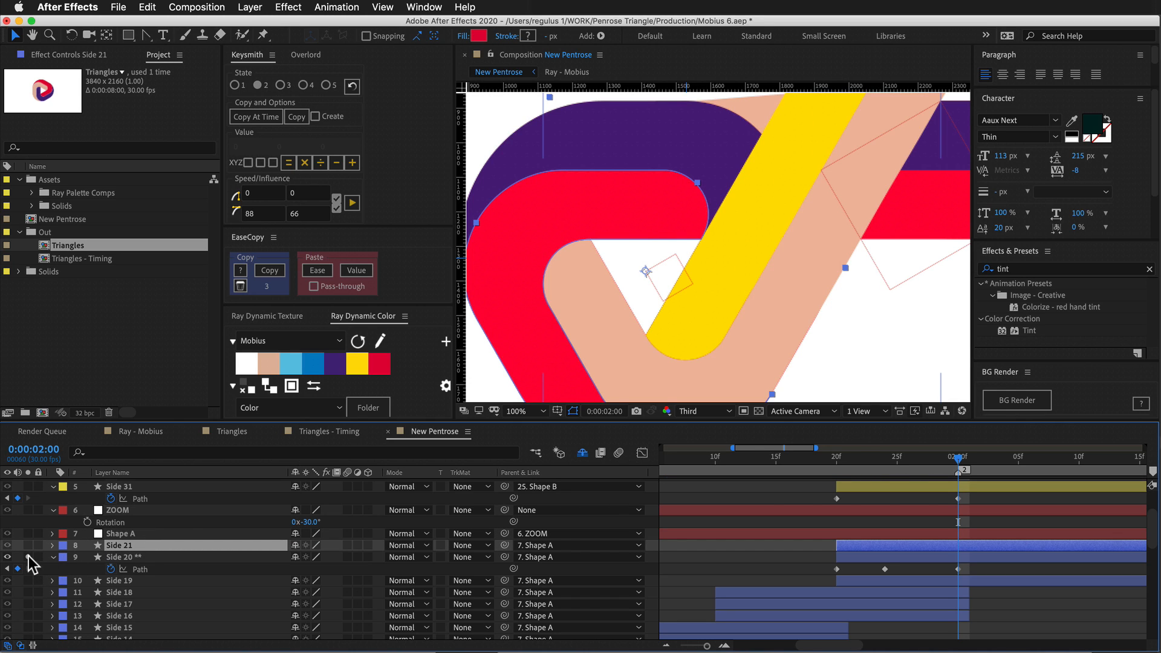
# Reveal Side 21's Path keyframes and extend the red band's rounded end beneath the yellow band at 0:00:02:00.
pyautogui.press('u')
pyautogui.click(958, 557)
pyautogui.moveTo(958, 461)
pyautogui.mouseDown()
pyautogui.moveTo(841, 507)
pyautogui.moveTo(958, 481)
pyautogui.mouseUp()
pyautogui.keyDown('shift'); pyautogui.click(663, 213); pyautogui.keyUp('shift')
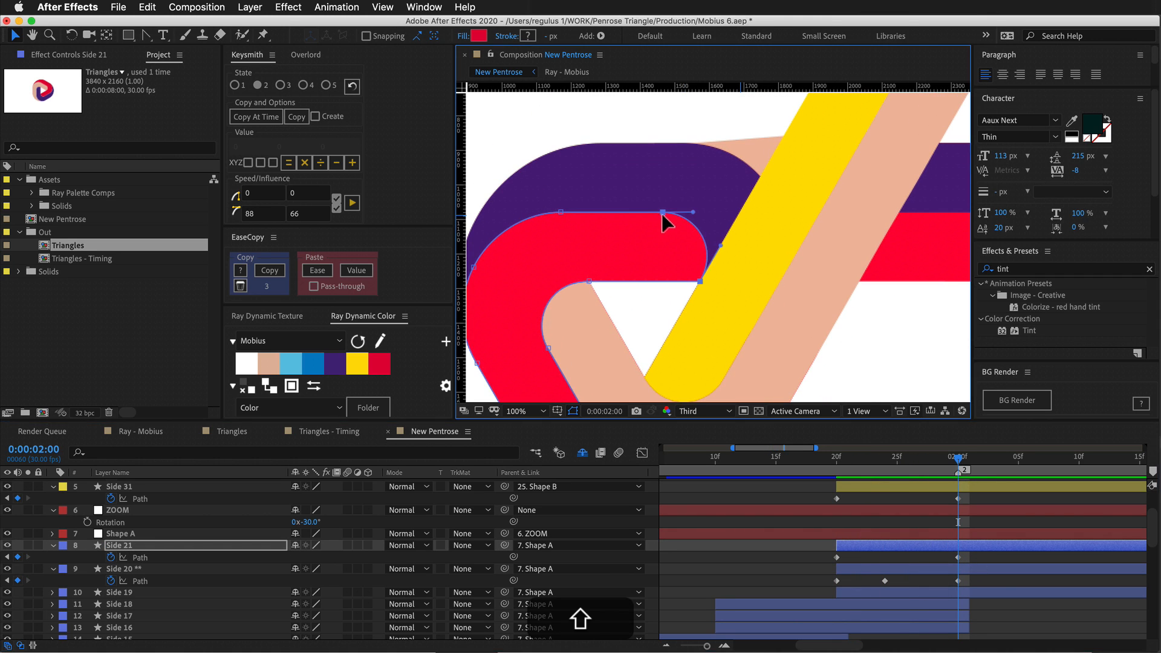
pyautogui.moveTo(663, 214); pyautogui.dragTo(845, 222)
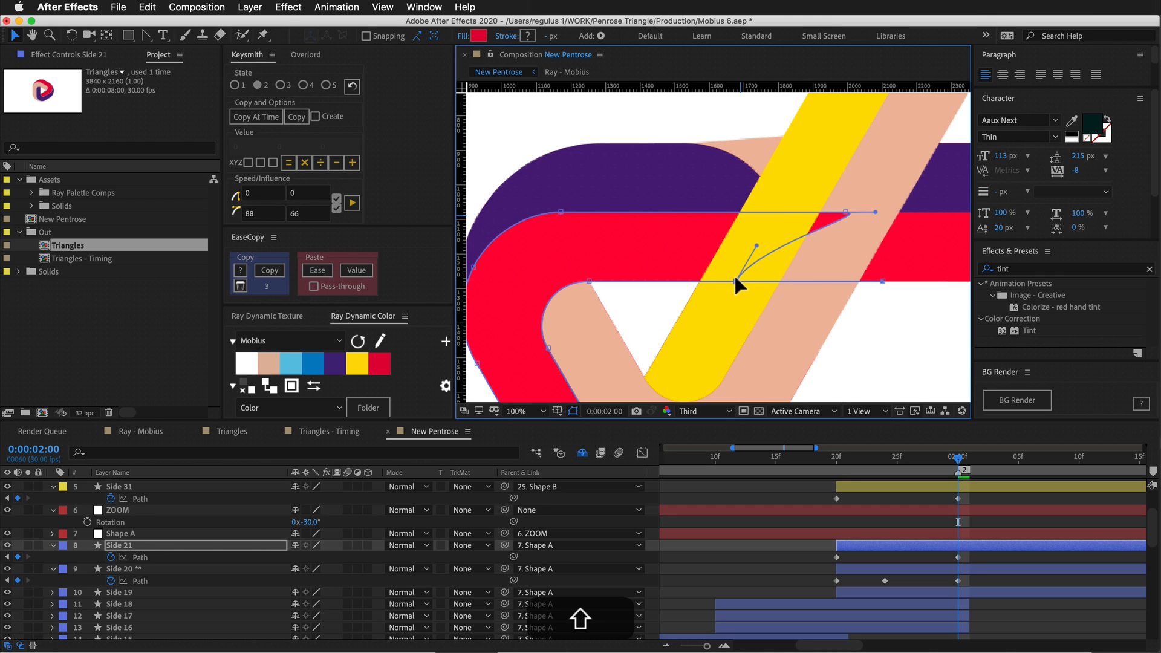
pyautogui.moveTo(810, 213); pyautogui.dragTo(779, 211)
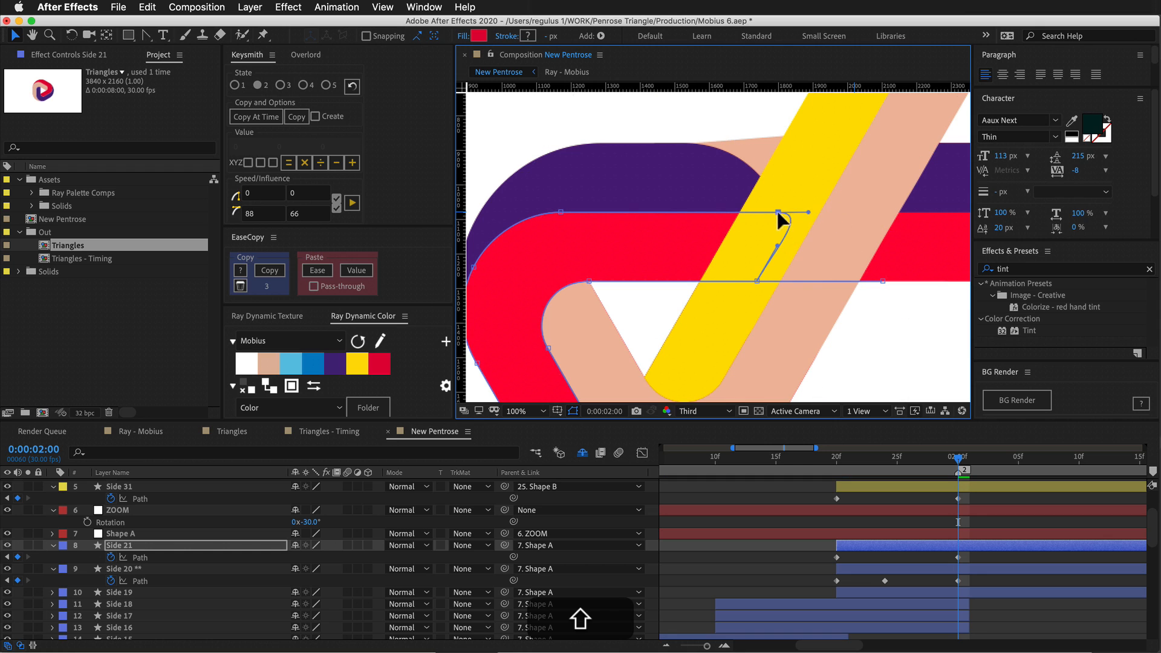
pyautogui.moveTo(954, 458)
pyautogui.mouseDown()
pyautogui.moveTo(837, 497)
pyautogui.moveTo(946, 464)
pyautogui.moveTo(928, 466)
pyautogui.moveTo(882, 484)
pyautogui.moveTo(962, 466)
pyautogui.moveTo(866, 495)
pyautogui.moveTo(963, 467)
pyautogui.mouseUp()
pyautogui.moveTo(811, 210); pyautogui.dragTo(748, 267)
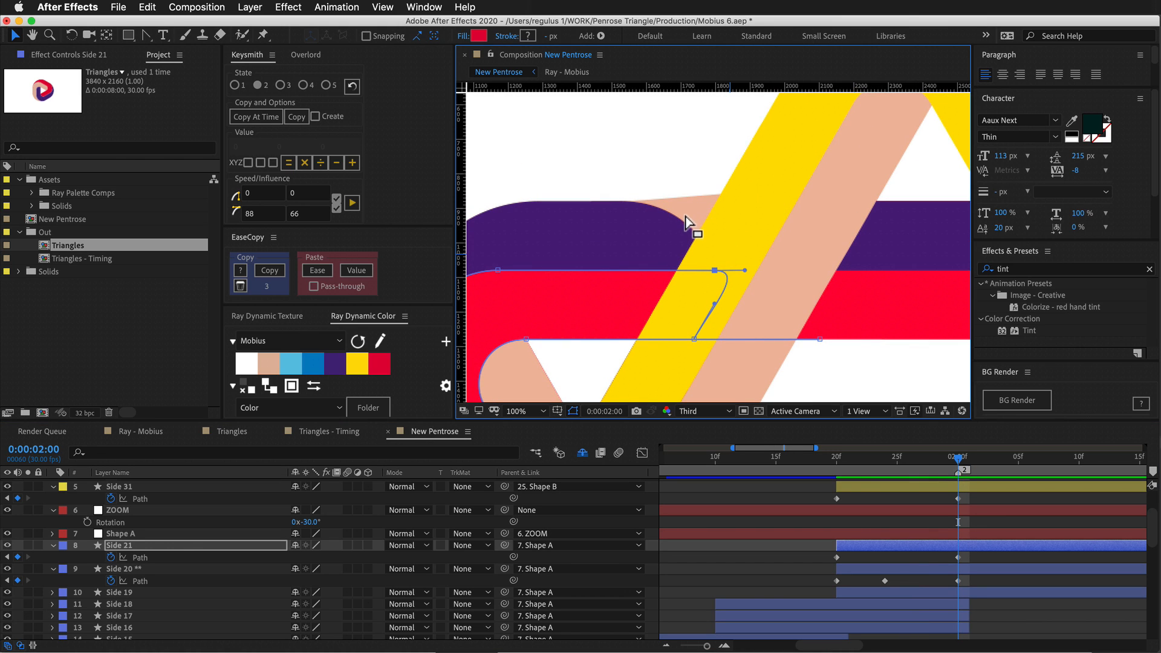
# Compare the band crossing with the ZOOM layer's rotation at 0°, and restore the rotation to -30°.
pyautogui.moveTo(686, 206); pyautogui.dragTo(688, 194)
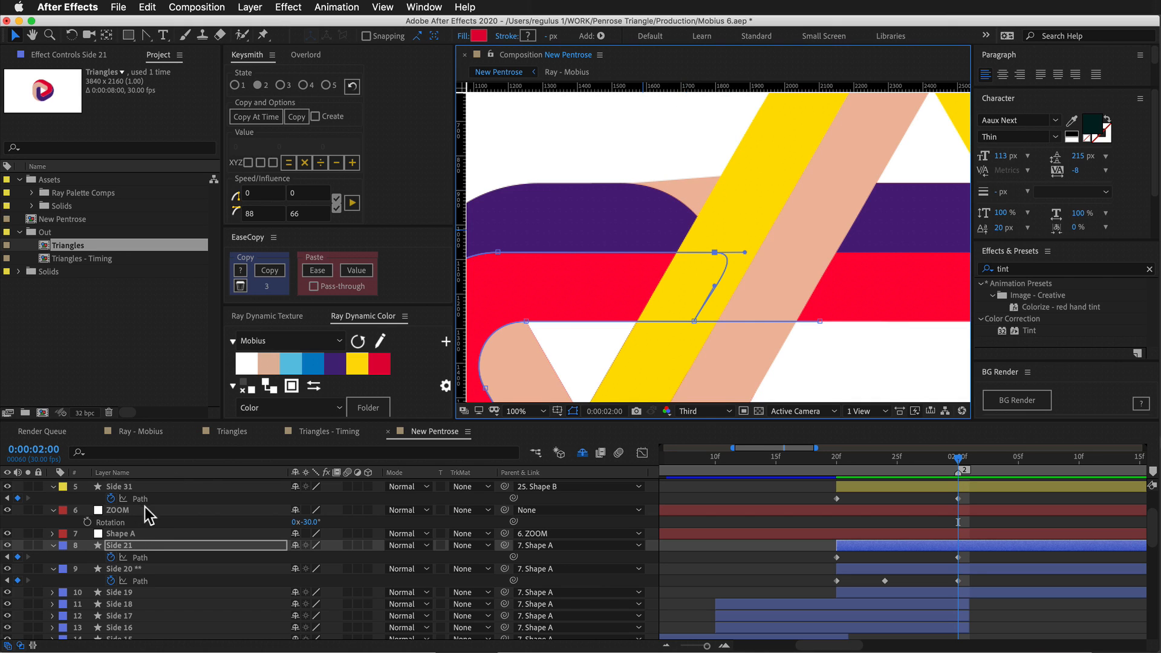
pyautogui.click(312, 522)
pyautogui.write('0')
pyautogui.press('Return')
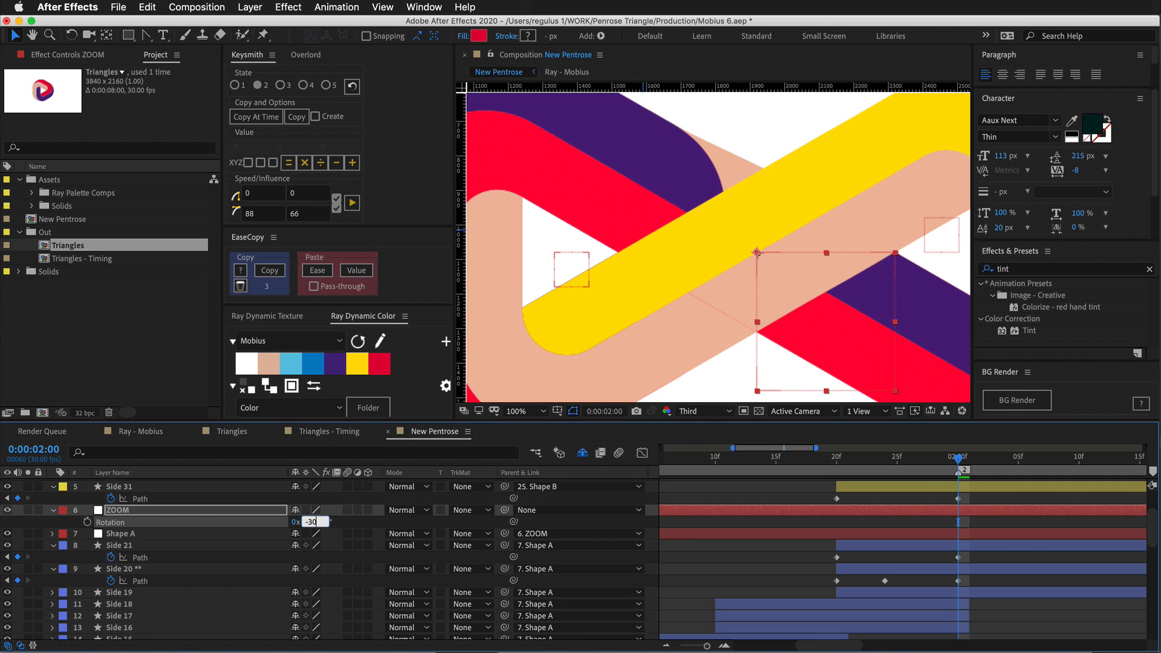
pyautogui.write('-30')
pyautogui.press('Return')
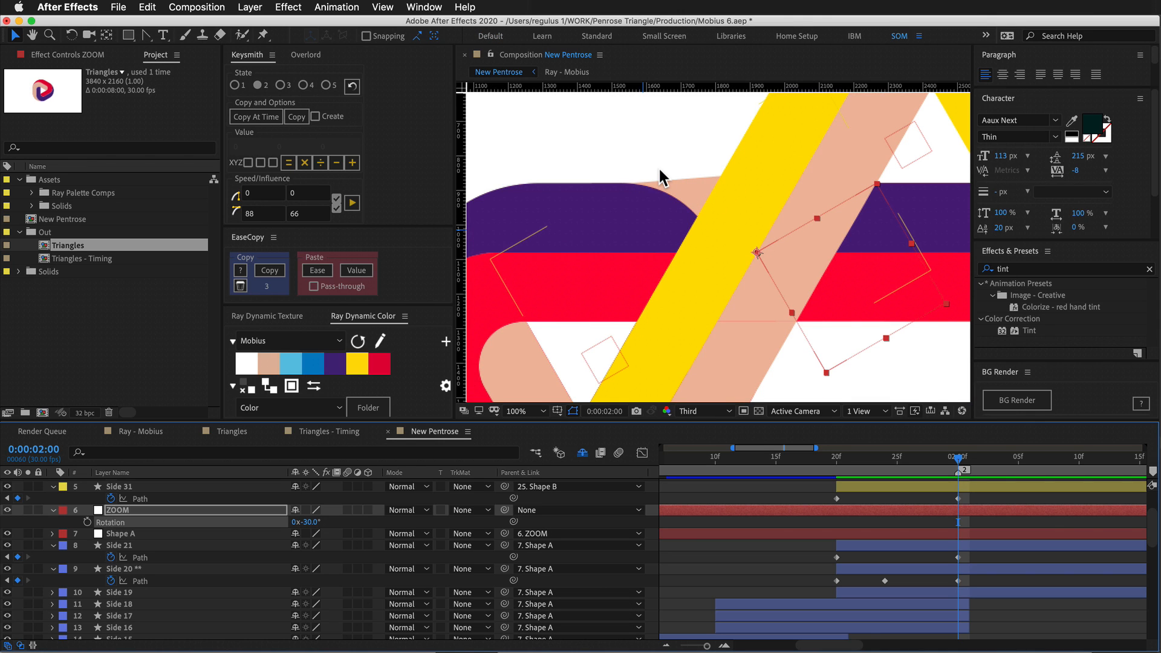
# Select Side 20 ** and flatten its outer corner's curve handle at 0:00:02:00 so the band's upper edge runs straight.
pyautogui.click(139, 545)
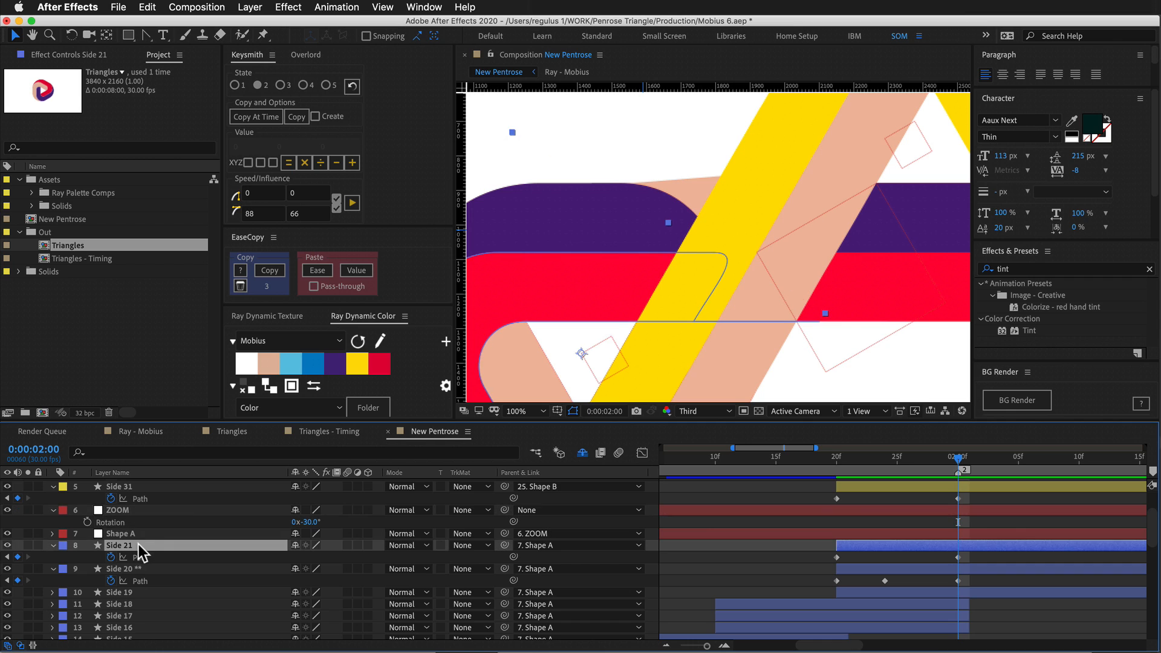
pyautogui.scroll(2, 145, 563)
pyautogui.click(155, 533)
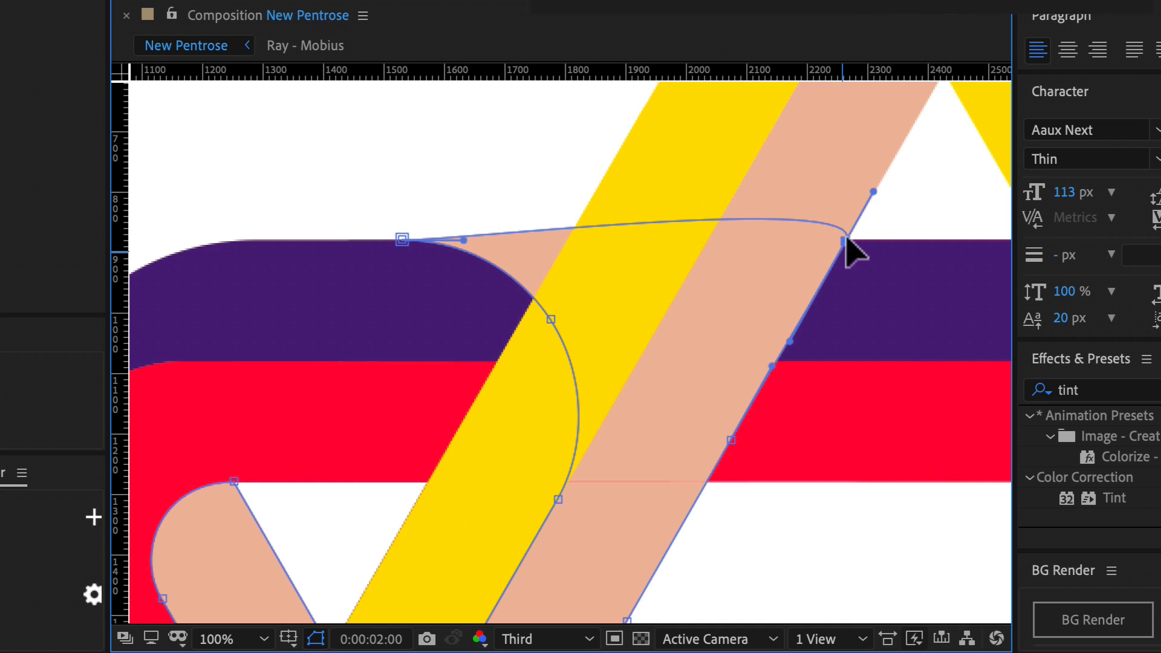
pyautogui.moveTo(874, 192); pyautogui.dragTo(672, 242)
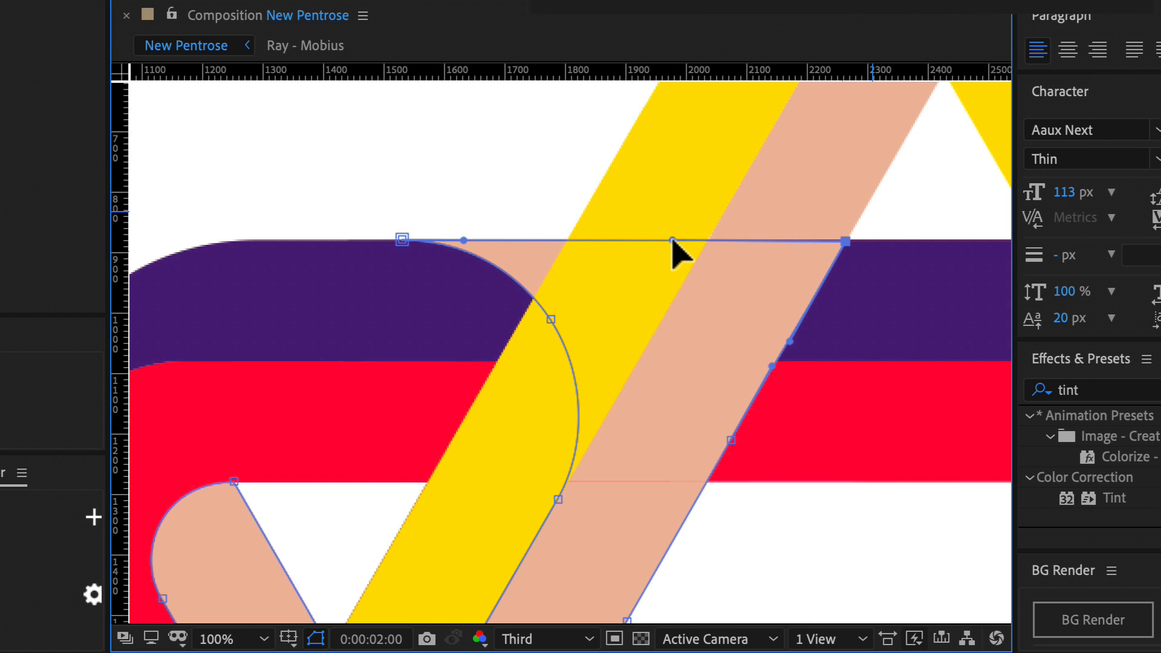
# Examine Side 20 **'s upper edge and the neighbouring purple and red bands frame by frame up to 0:00:02:00.
pyautogui.press('pageup')
pyautogui.press('pageup')
pyautogui.press('pageup')
pyautogui.press('pageup')
pyautogui.press('pageup')
pyautogui.press('pageup')
pyautogui.press('pageup')
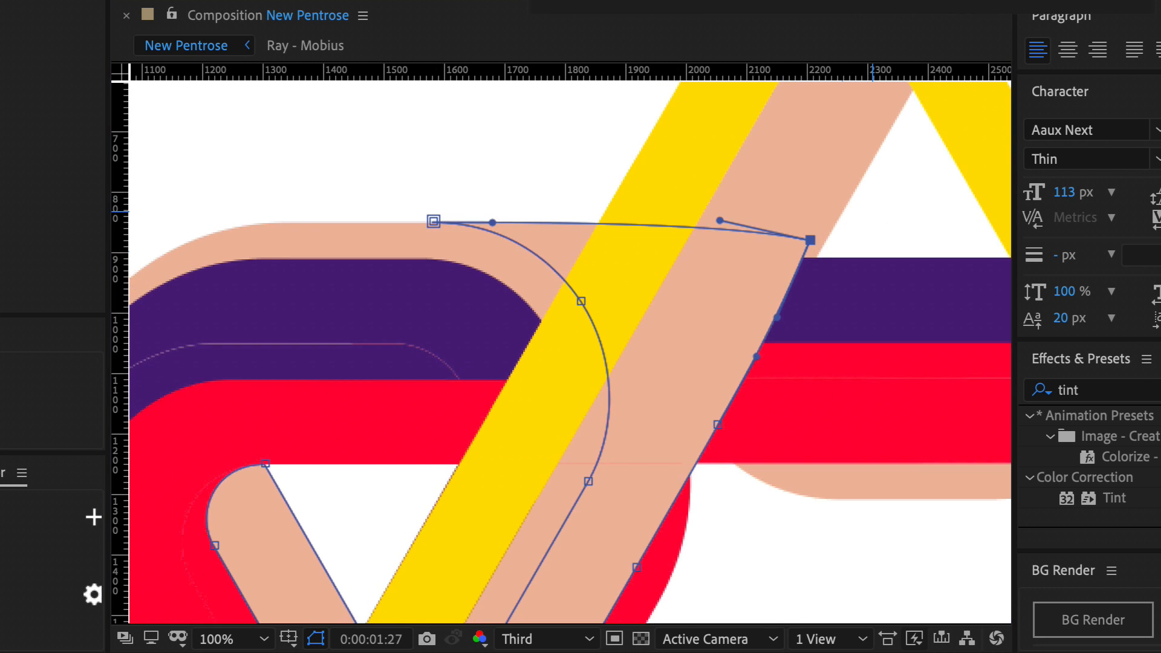
pyautogui.press('pagedown')
pyautogui.press('pagedown')
pyautogui.press('pagedown')
pyautogui.press('pagedown')
pyautogui.press('pagedown')
pyautogui.press('pagedown')
pyautogui.press('pagedown')
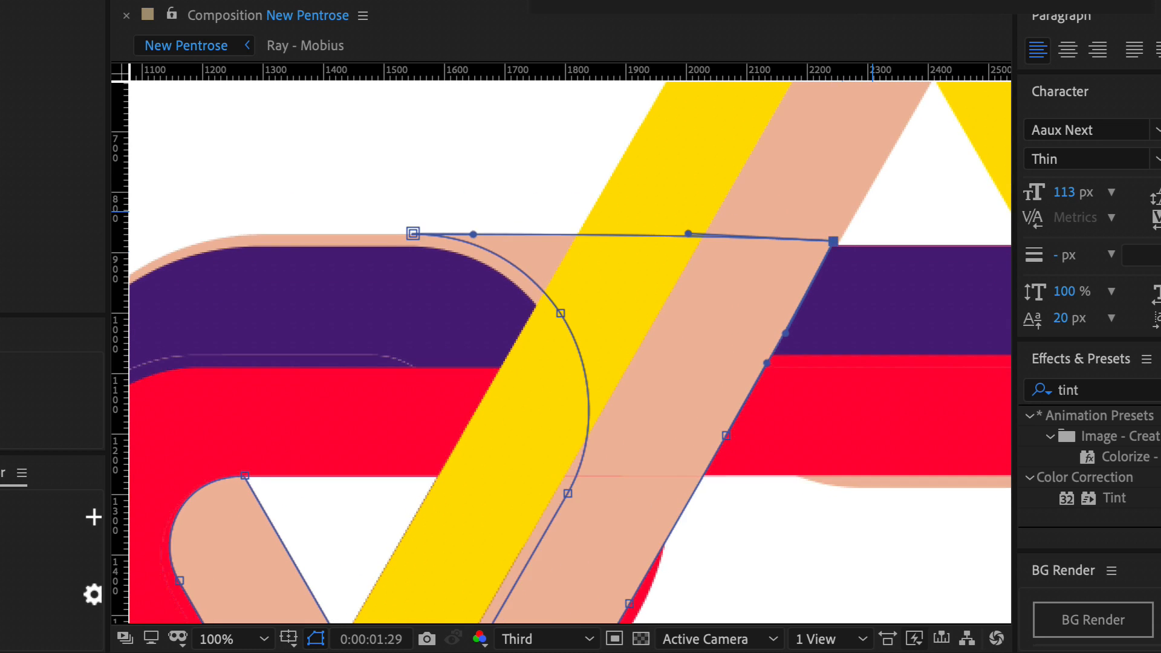
pyautogui.press('pageup')
pyautogui.press('pageup')
pyautogui.press('pageup')
pyautogui.press('pageup')
pyautogui.press('pageup')
pyautogui.press('pageup')
pyautogui.press('pageup')
pyautogui.press('pageup')
pyautogui.press('pagedown')
pyautogui.press('pagedown')
pyautogui.press('pagedown')
pyautogui.press('pageup')
pyautogui.press('pageup')
pyautogui.press('pagedown')
pyautogui.press('pagedown')
pyautogui.press('pagedown')
pyautogui.press('pagedown')
pyautogui.press('pagedown')
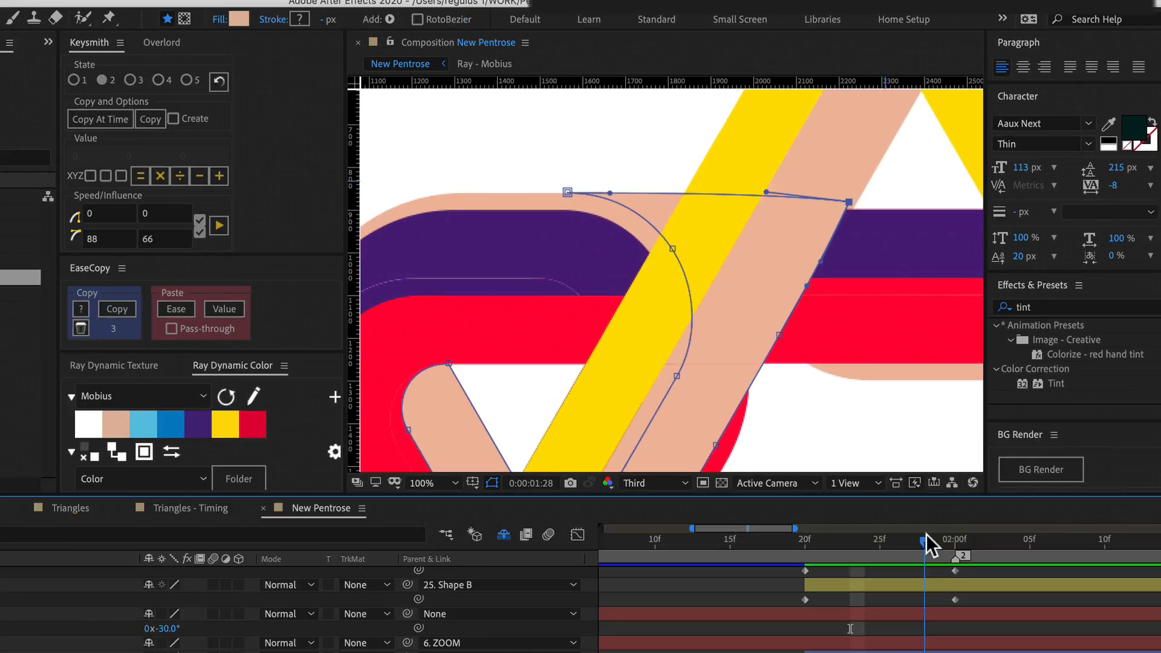
pyautogui.press('pagedown')
pyautogui.press('pagedown')
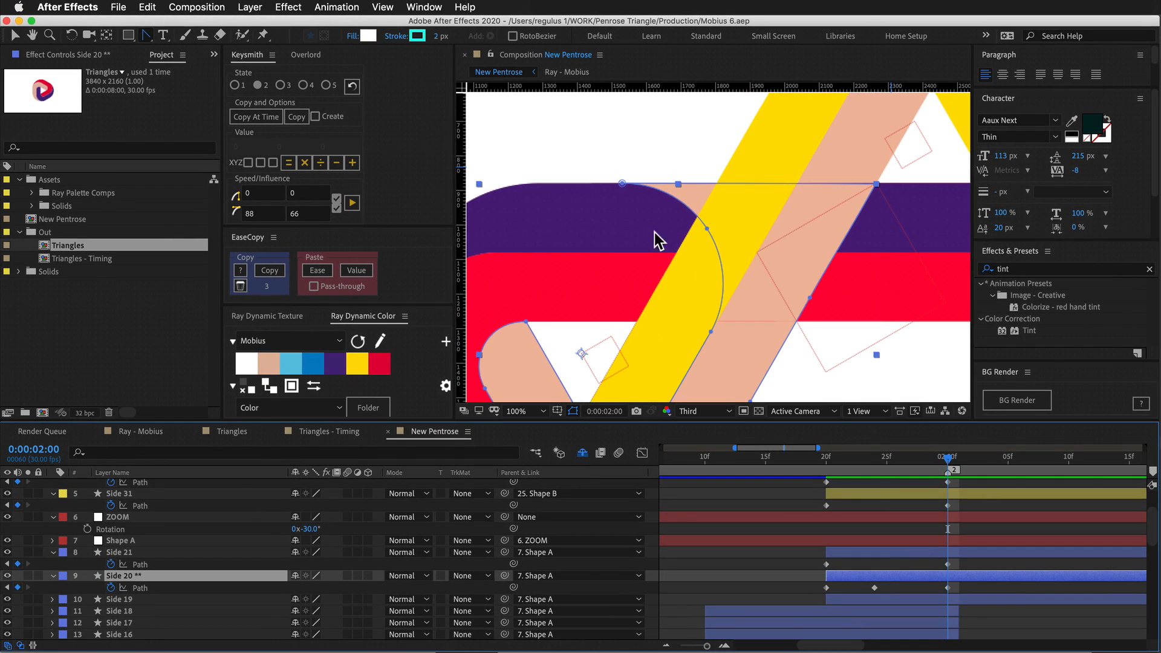
# Go through the band layers below Side 20 ** at 0:00:02:00, and solo Side 17 briefly to identify it.
pyautogui.press('super+Down')
pyautogui.press('super+Down')
pyautogui.press('super+Down')
pyautogui.press('super+Down')
pyautogui.press('super+Up')
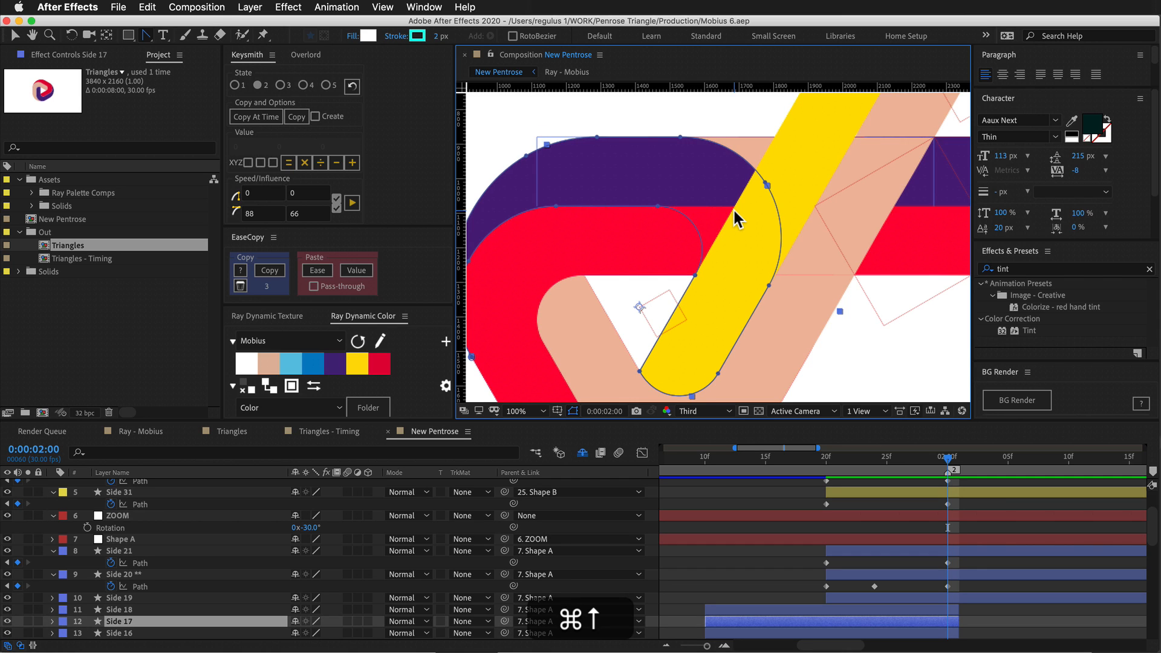
pyautogui.click(27, 622)
pyautogui.click(28, 622)
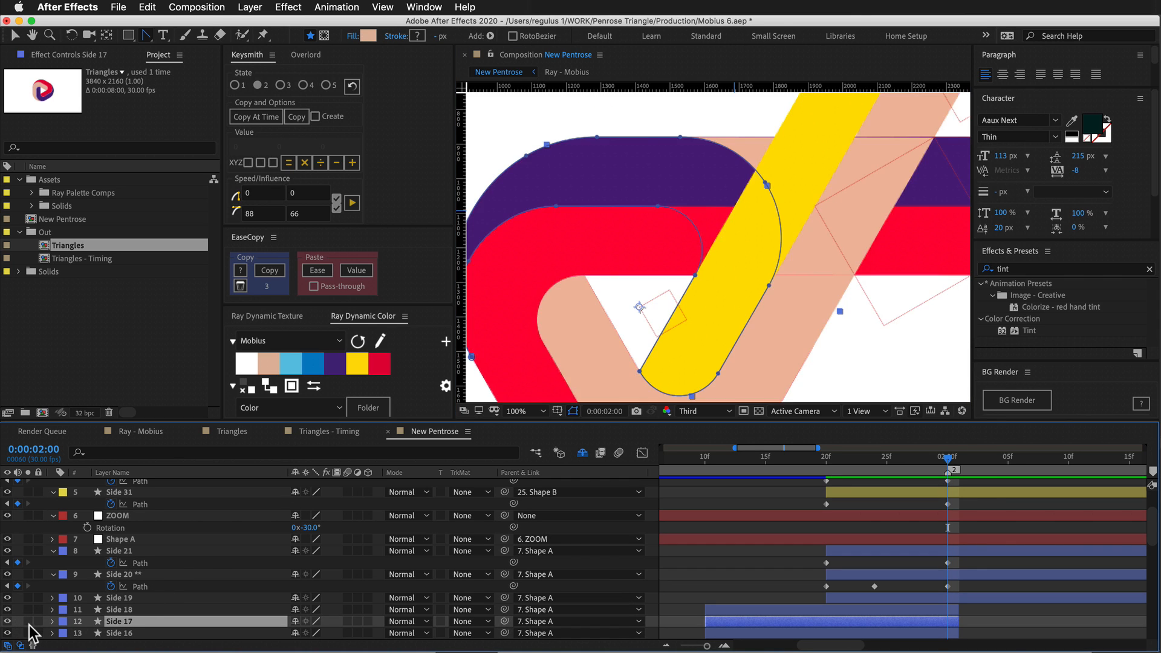
# Remove the surplus points from Side 19's end beneath the yellow band at 0:00:02:00, and move the layer above Side 21.
pyautogui.moveTo(132, 561); pyautogui.dragTo(216, 516)
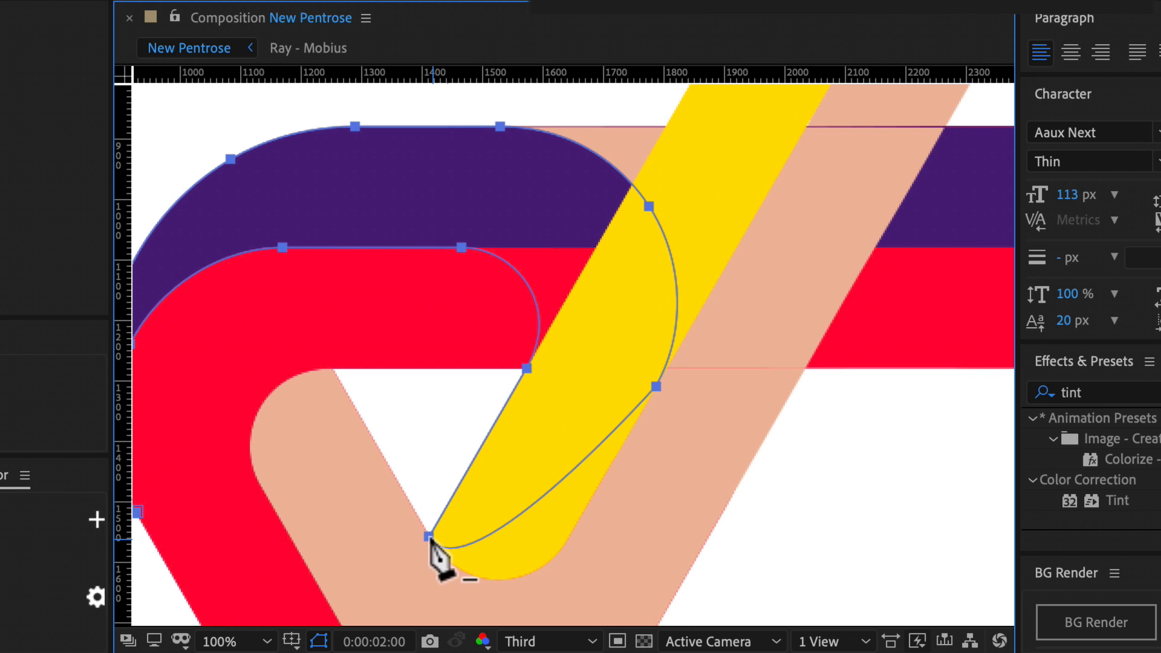
pyautogui.click(429, 536)
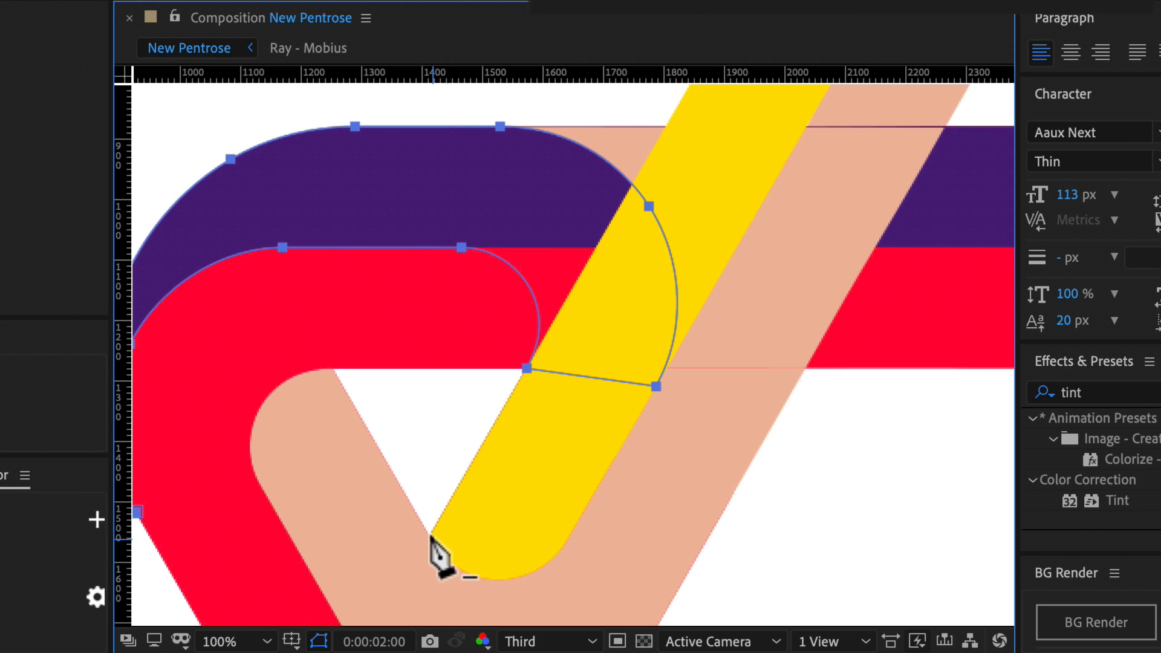
pyautogui.click(655, 386)
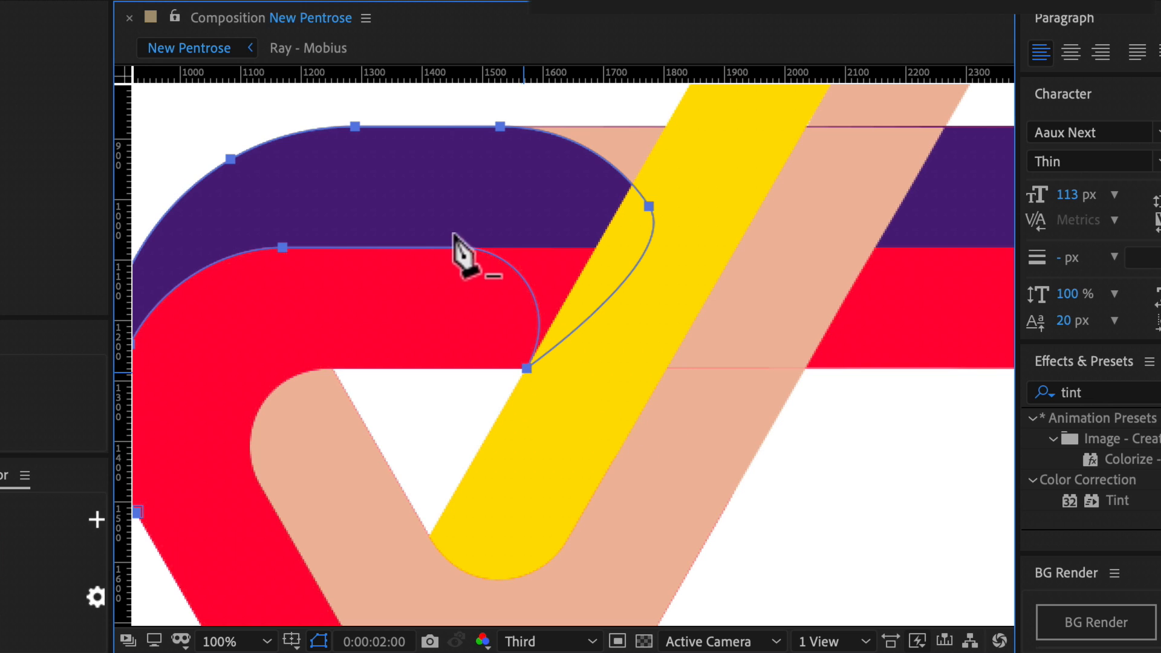
pyautogui.click(527, 369)
pyautogui.click(649, 206)
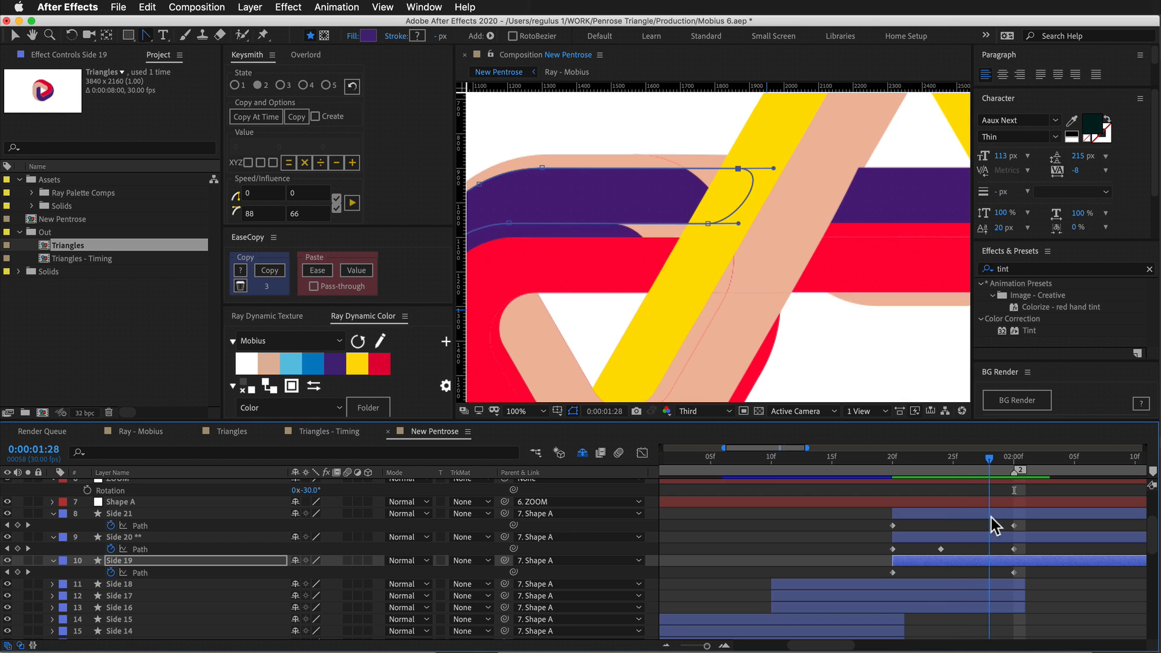
pyautogui.moveTo(992, 517); pyautogui.dragTo(967, 530)
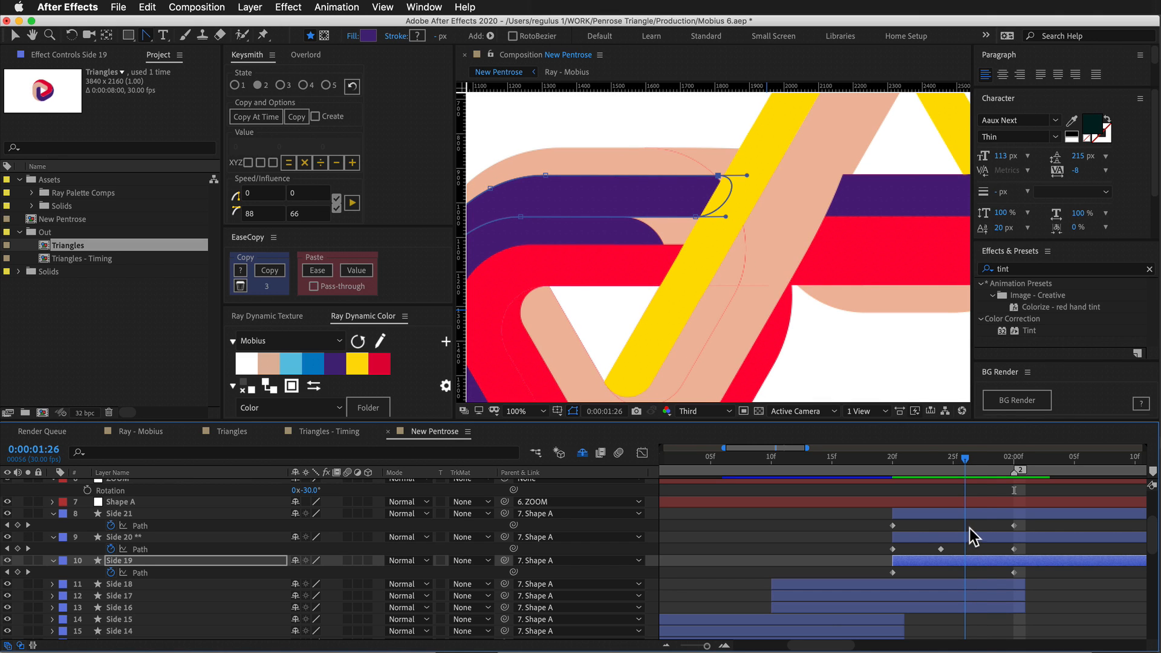
pyautogui.moveTo(123, 561); pyautogui.dragTo(121, 512)
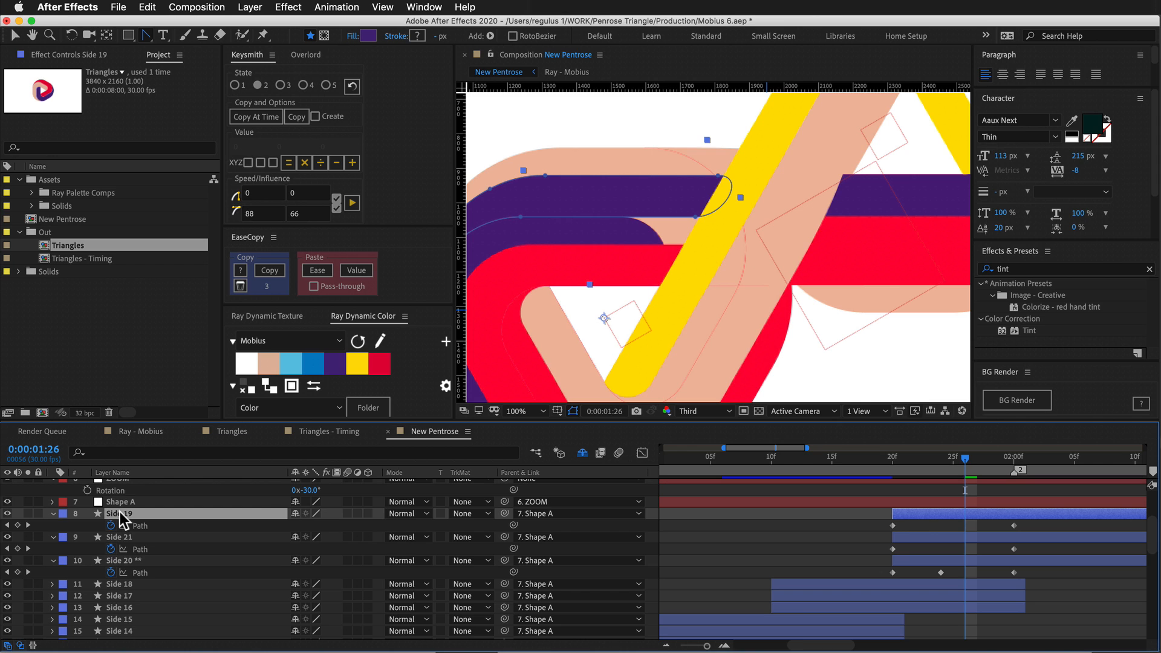
# Reveal Side 16's Path keyframes and pull its rounded end's point upward along the yellow band's edge at 0:00:02:00.
pyautogui.moveTo(927, 463); pyautogui.dragTo(815, 521)
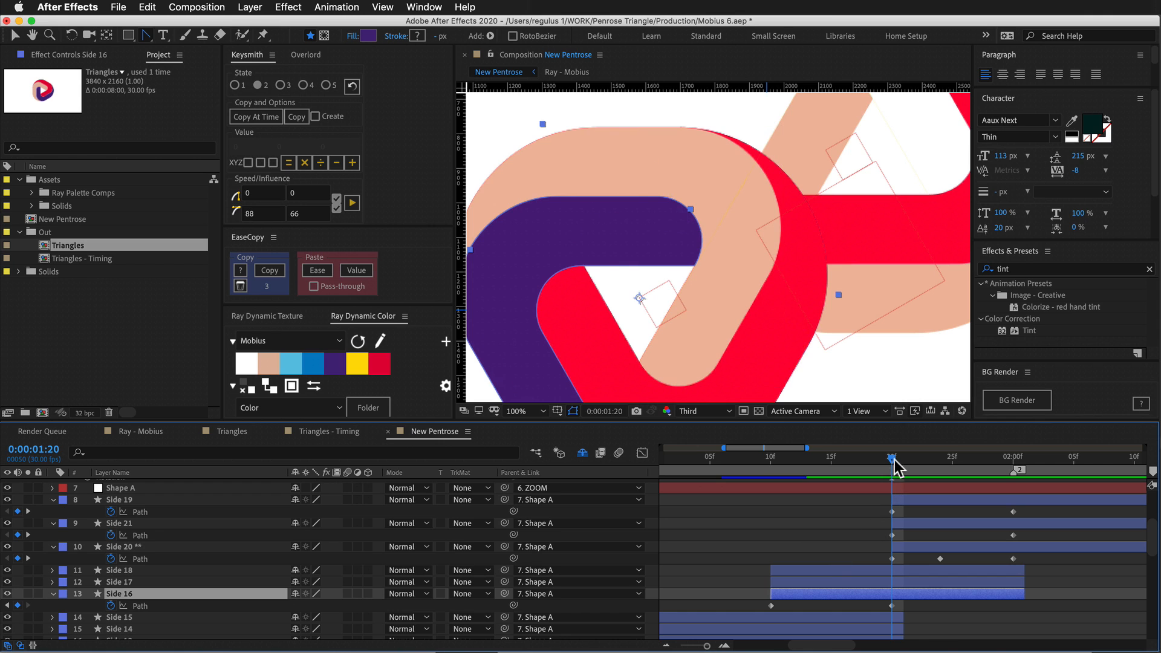
pyautogui.moveTo(894, 465); pyautogui.dragTo(1004, 472)
pyautogui.click(147, 35)
pyautogui.keyDown('super'); pyautogui.click(640, 304); pyautogui.keyUp('super')
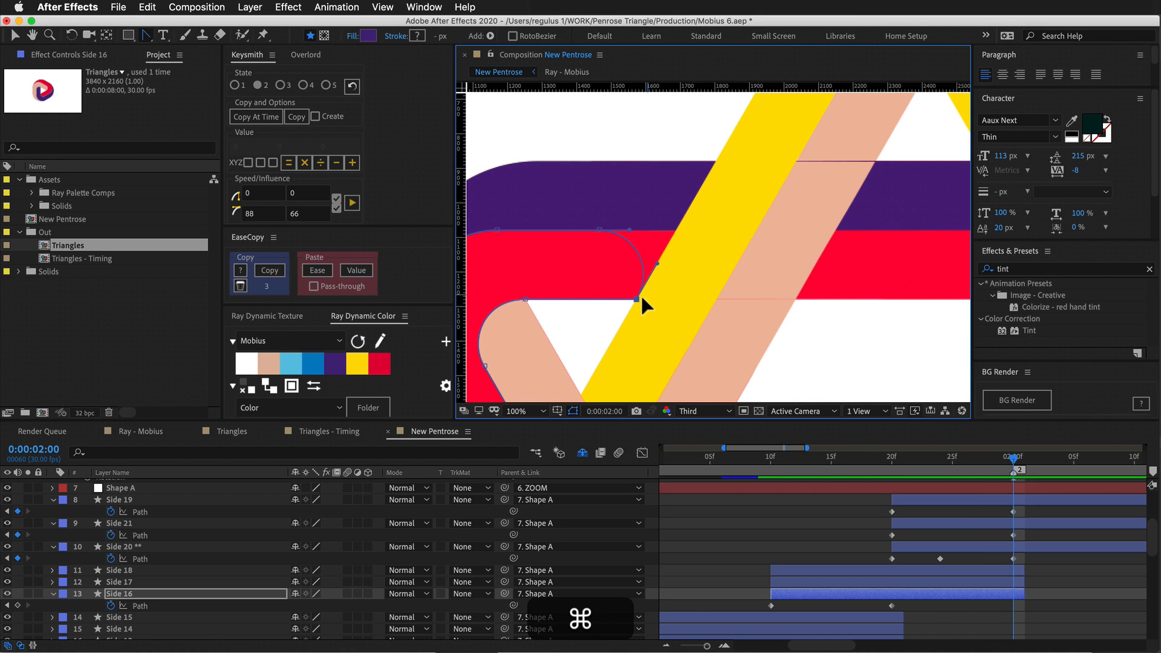
pyautogui.press('super+z')
pyautogui.moveTo(640, 297); pyautogui.dragTo(652, 285)
pyautogui.press('super+z')
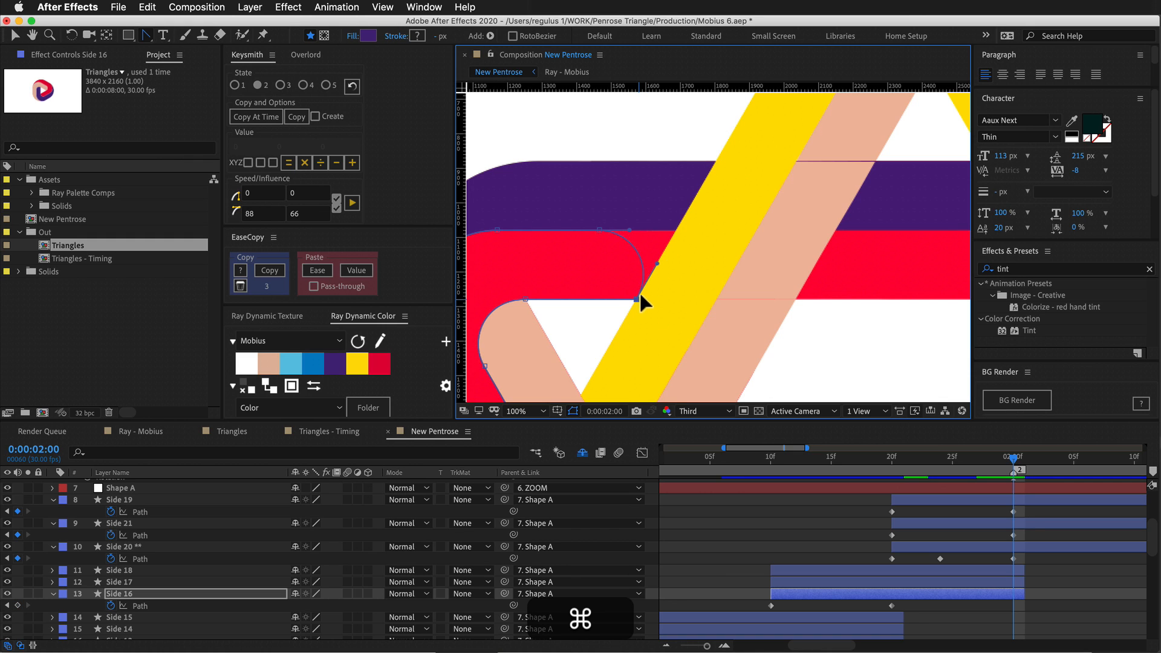
pyautogui.moveTo(639, 297); pyautogui.dragTo(658, 251)
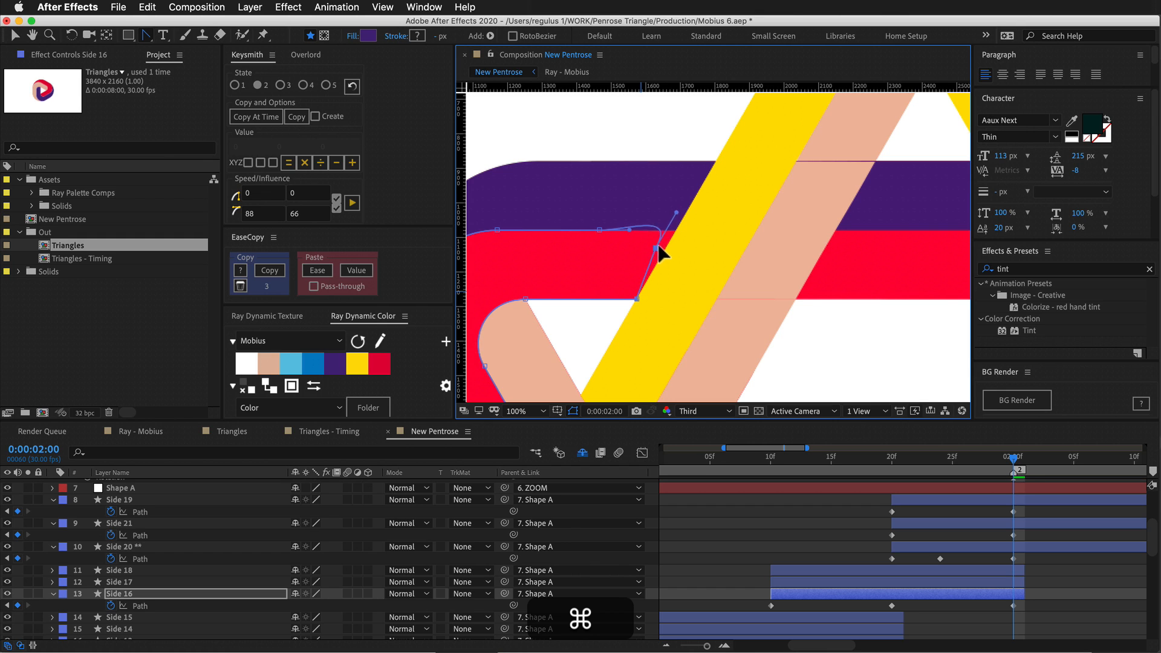
# Set the preview resolution to Full, align Side 16's corner point with the red and yellow bands' junction, and straighten its upper edge.
pyautogui.press('.')
pyautogui.press('.')
pyautogui.press('.')
pyautogui.moveTo(703, 206); pyautogui.dragTo(1044, 207)
pyautogui.moveTo(702, 283); pyautogui.dragTo(706, 392)
pyautogui.moveTo(735, 222); pyautogui.dragTo(724, 221)
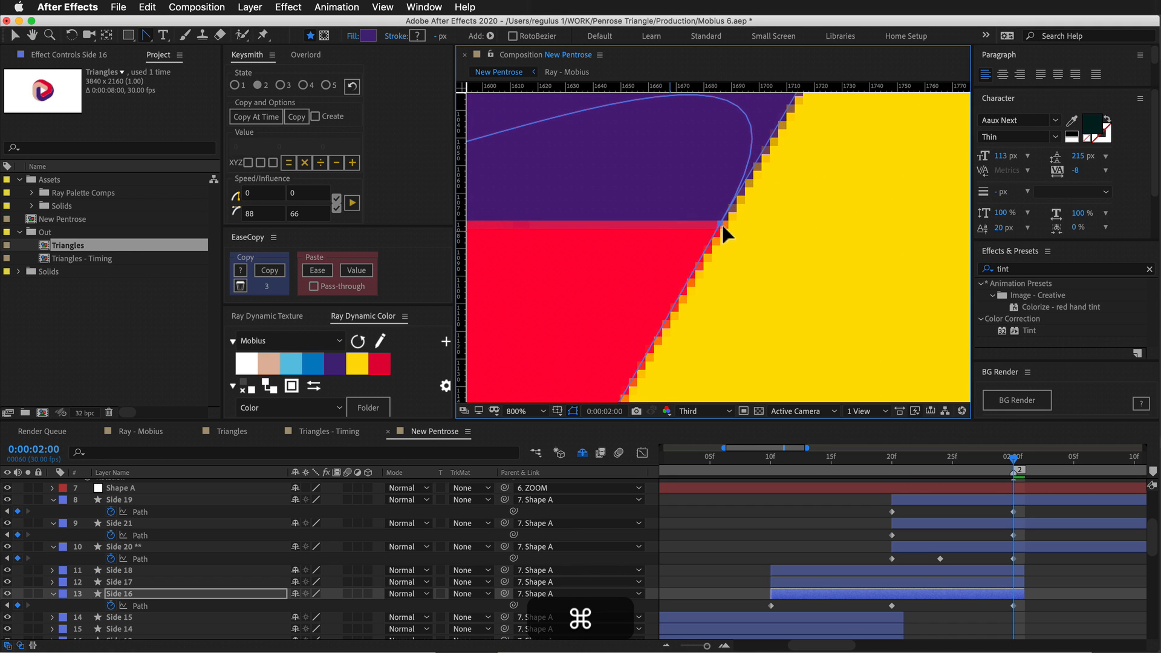
pyautogui.click(710, 412)
pyautogui.click(707, 444)
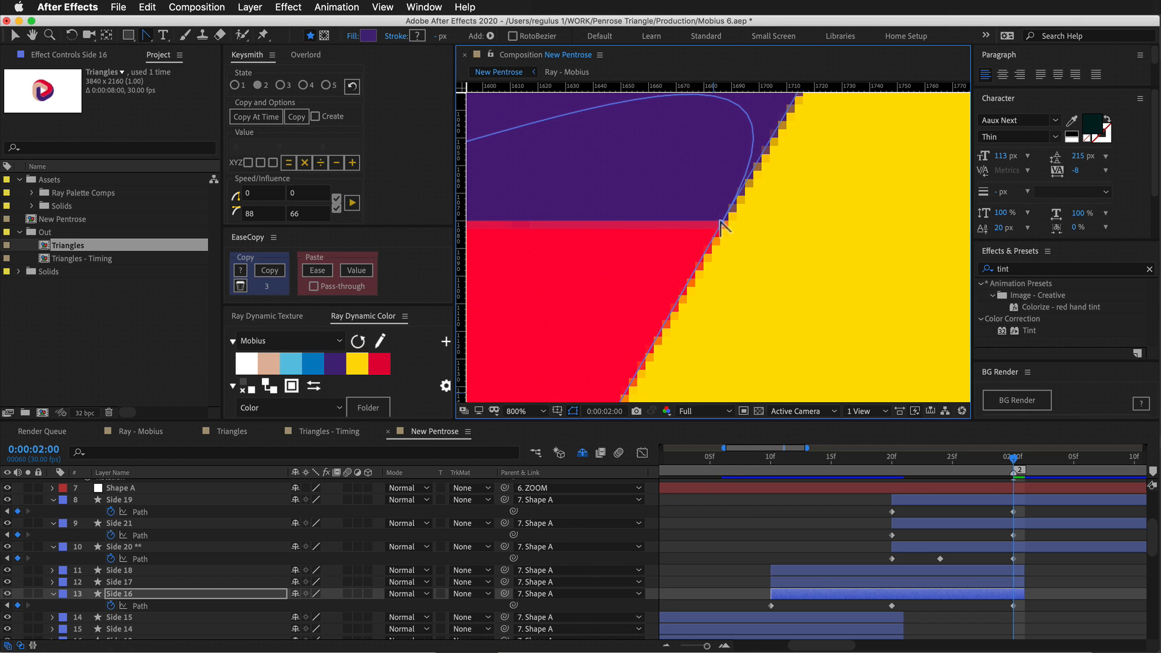
pyautogui.moveTo(724, 223); pyautogui.dragTo(729, 278)
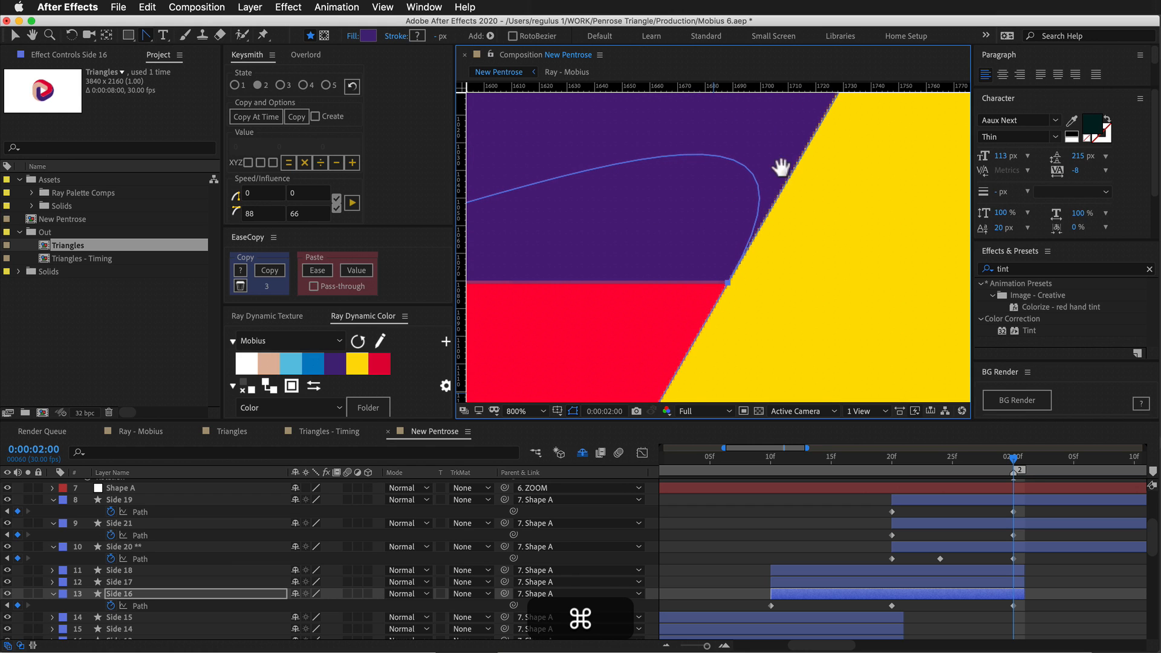
pyautogui.scroll(4, 785, 176)
pyautogui.moveTo(880, 115); pyautogui.dragTo(711, 396)
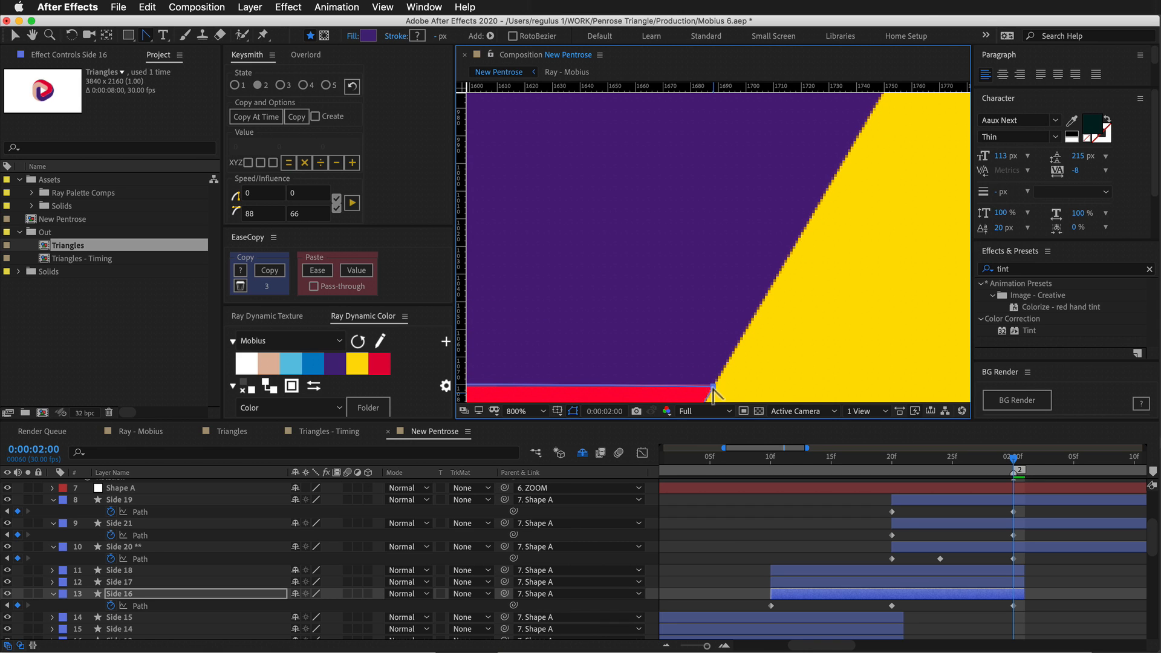
pyautogui.scroll(-2, 688, 353)
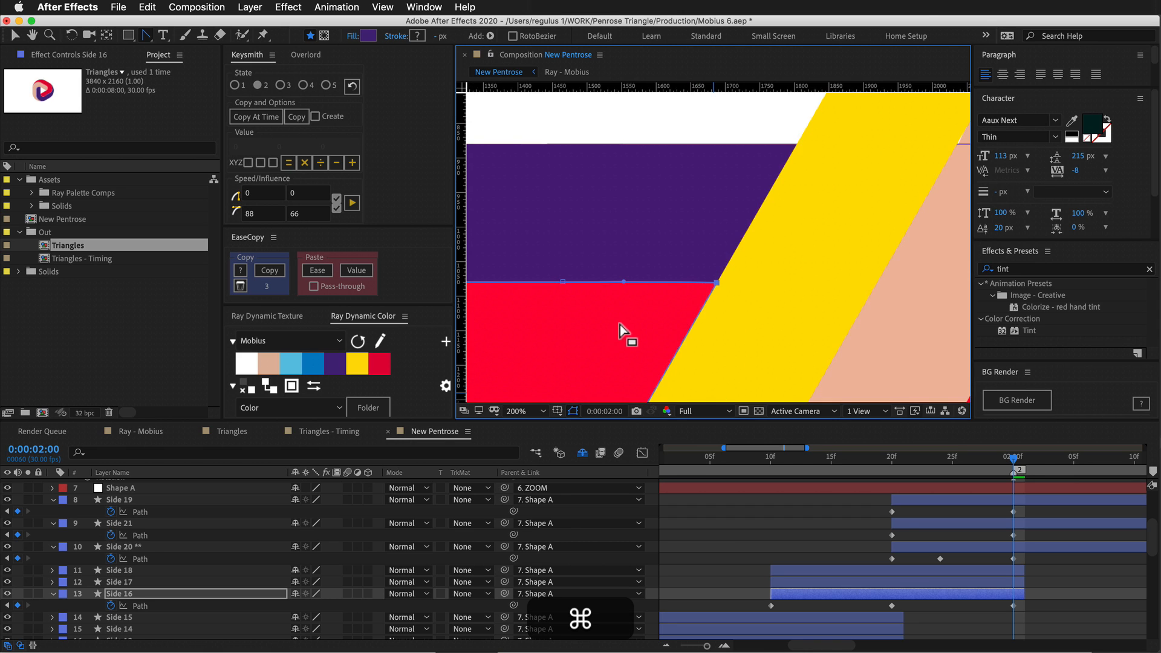
# Review how Side 19's purple band end behaves between 0:00:01:24 and 0:00:01:26.
pyautogui.moveTo(993, 461); pyautogui.dragTo(901, 470)
pyautogui.click(686, 247)
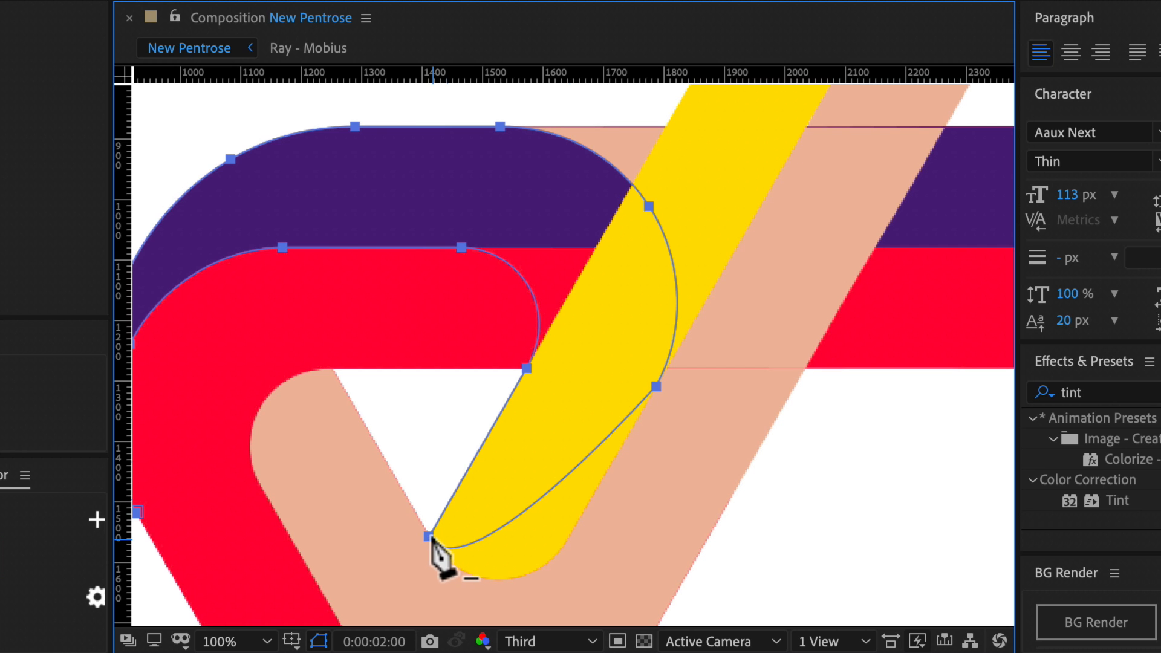
pyautogui.click(430, 537)
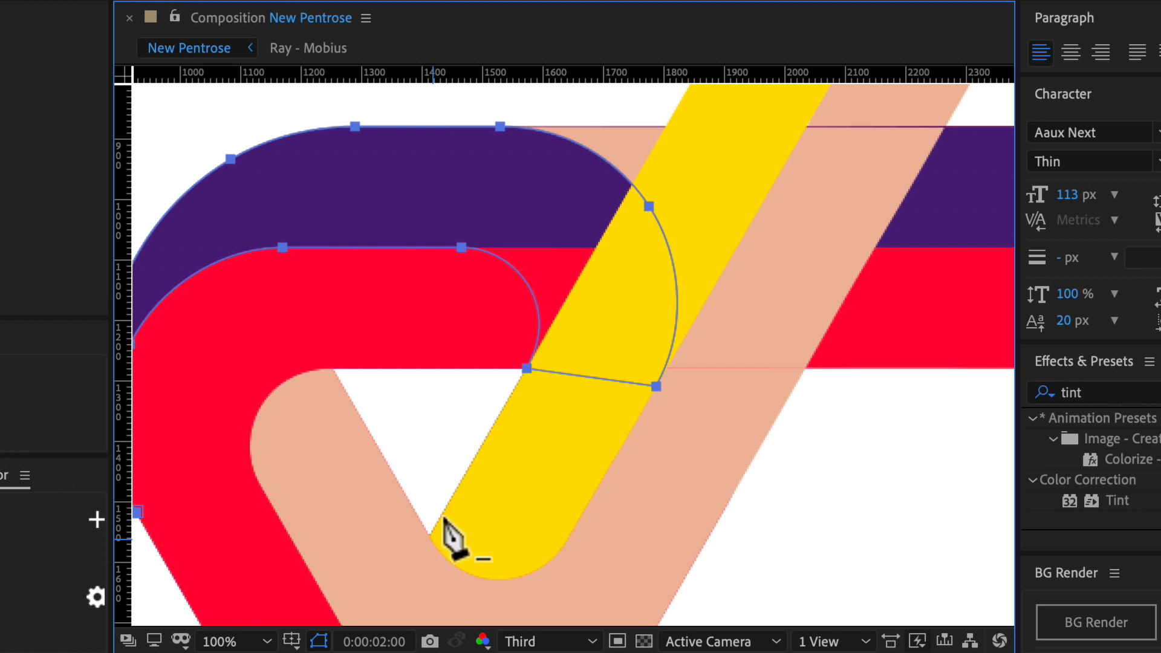
pyautogui.click(652, 387)
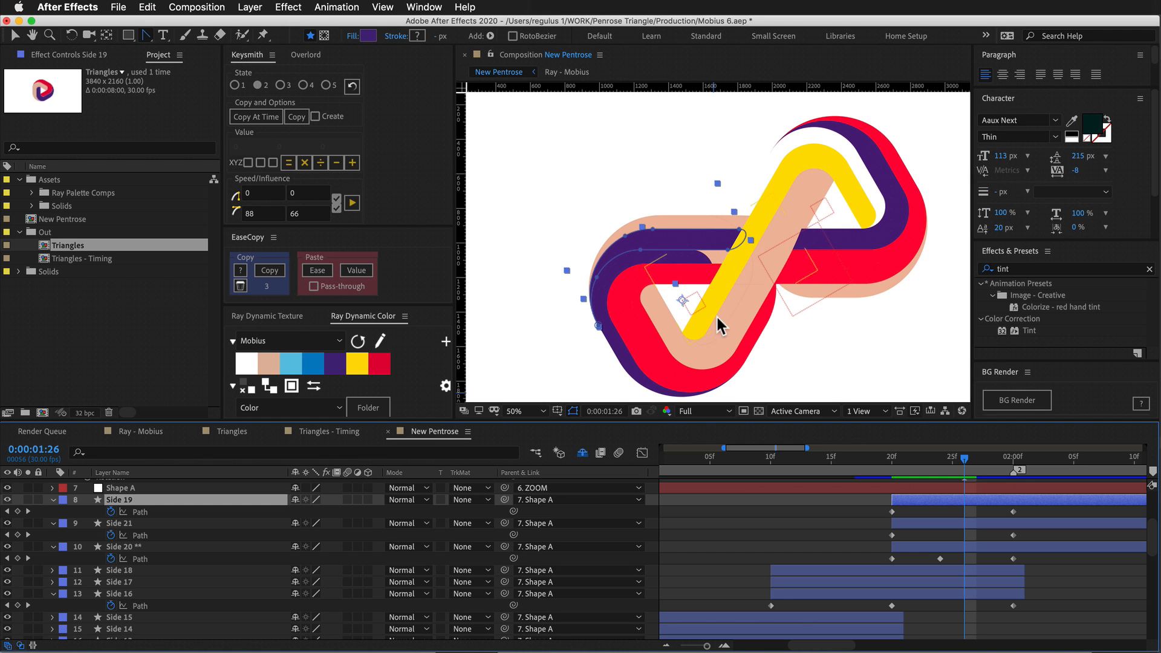
pyautogui.moveTo(967, 480); pyautogui.dragTo(940, 481)
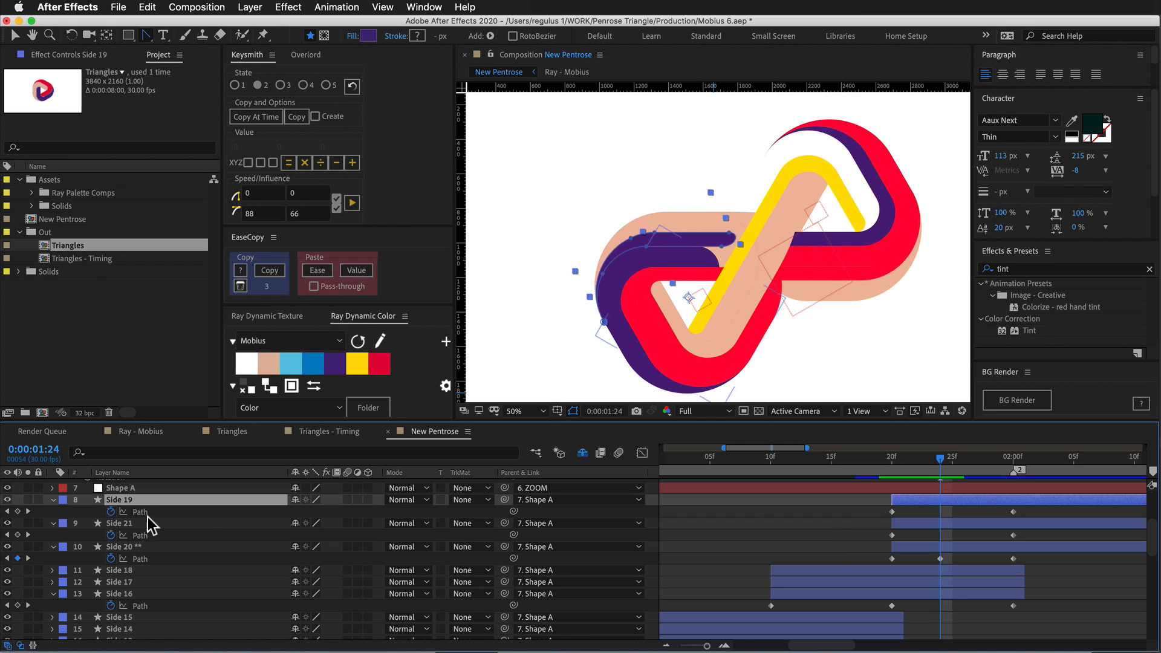
# Locate the underlying purple band layers by selecting Side 16 and Side 15, and check Side 15 for keyframes.
pyautogui.click(89, 516)
pyautogui.click(135, 504)
pyautogui.click(138, 595)
pyautogui.scroll(-5, 164, 562)
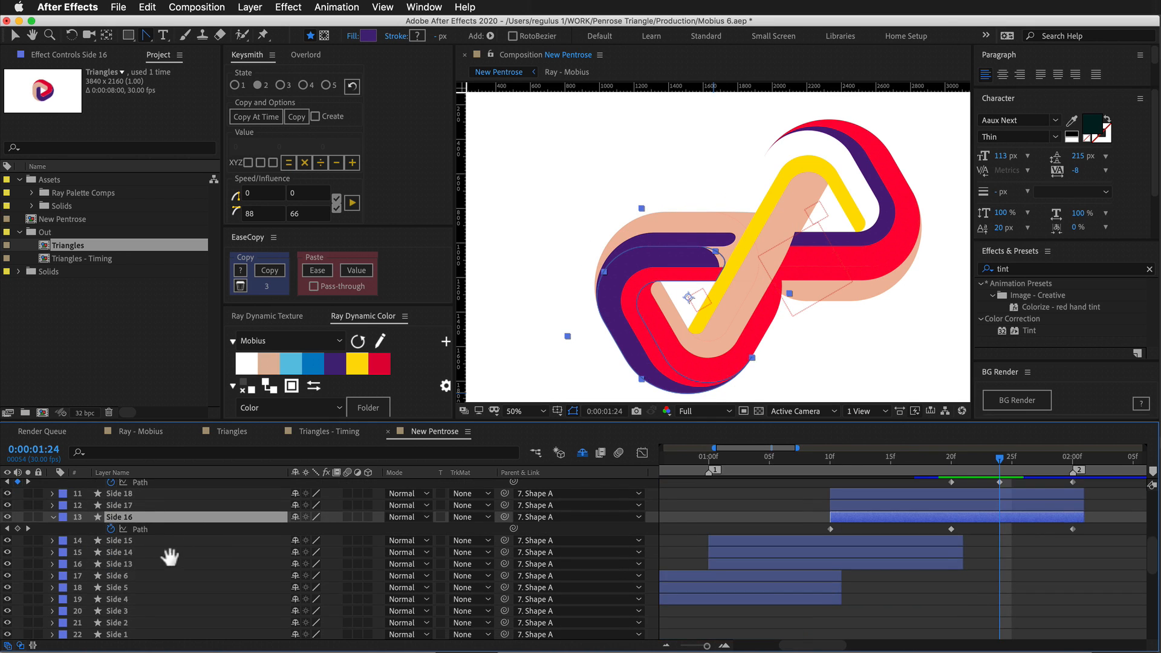
pyautogui.click(146, 521)
pyautogui.press('u')
pyautogui.moveTo(864, 531); pyautogui.dragTo(721, 550)
# At 0:00:02:00, move Side 19's rounded-end path points outward past the yellow band, keeping the purple band's upper edge straight.
pyautogui.moveTo(840, 505); pyautogui.dragTo(985, 536)
pyautogui.keyDown('shift'); pyautogui.click(860, 465); pyautogui.keyUp('shift')
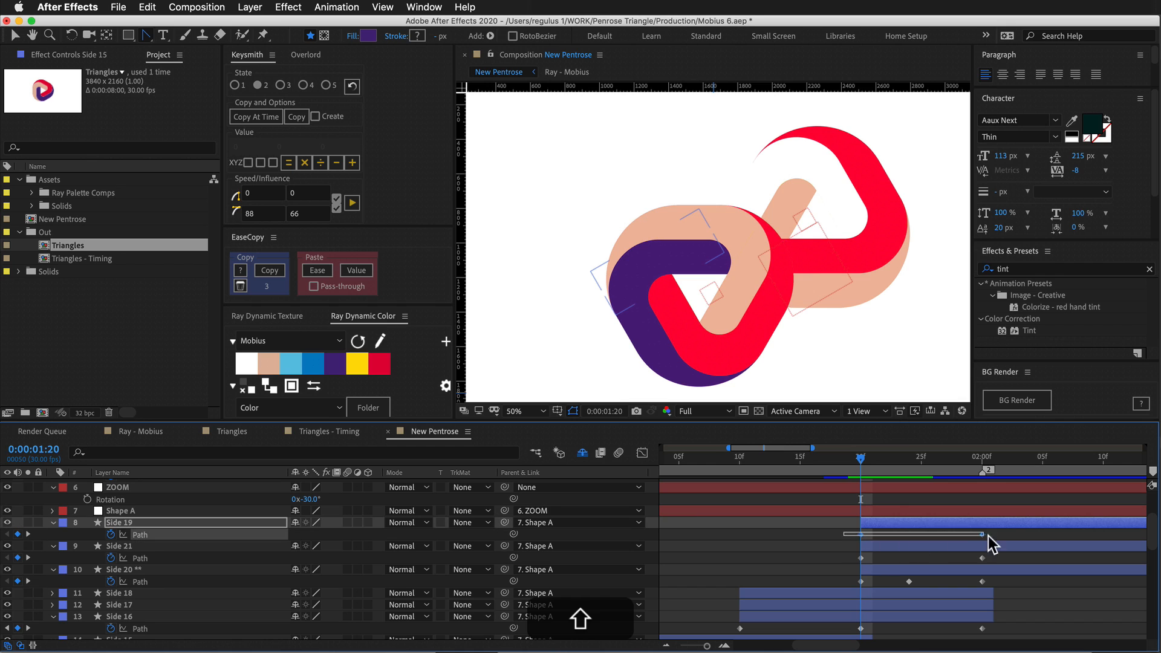
pyautogui.moveTo(869, 468); pyautogui.dragTo(922, 465)
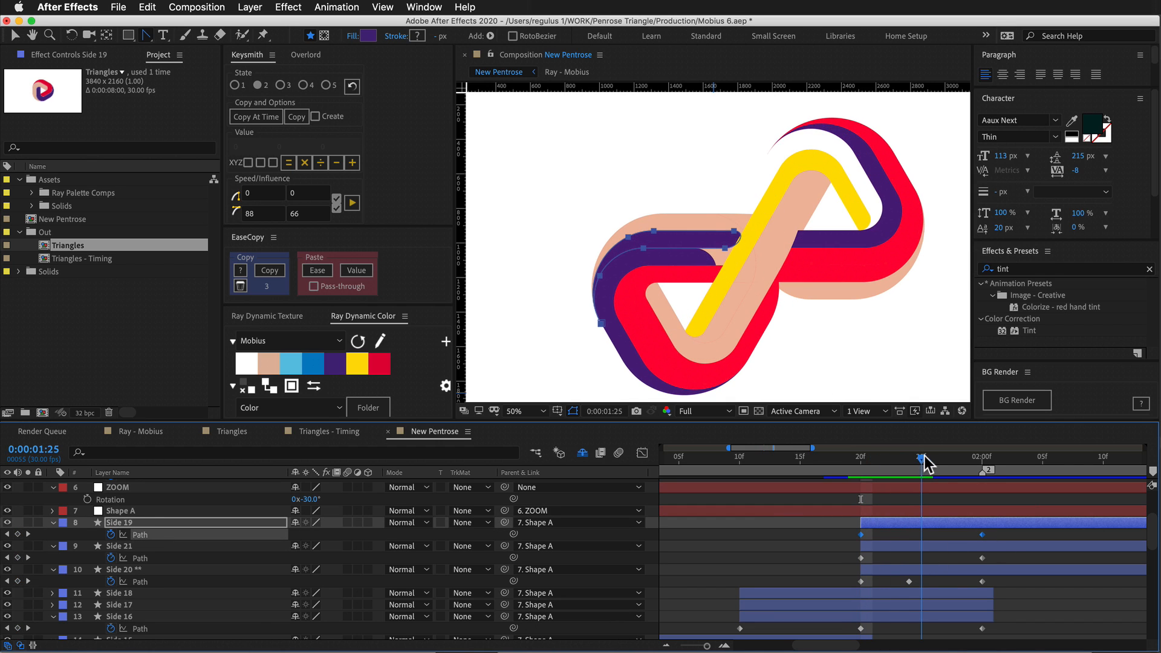
pyautogui.keyDown('shift'); pyautogui.click(861, 466); pyautogui.keyUp('shift')
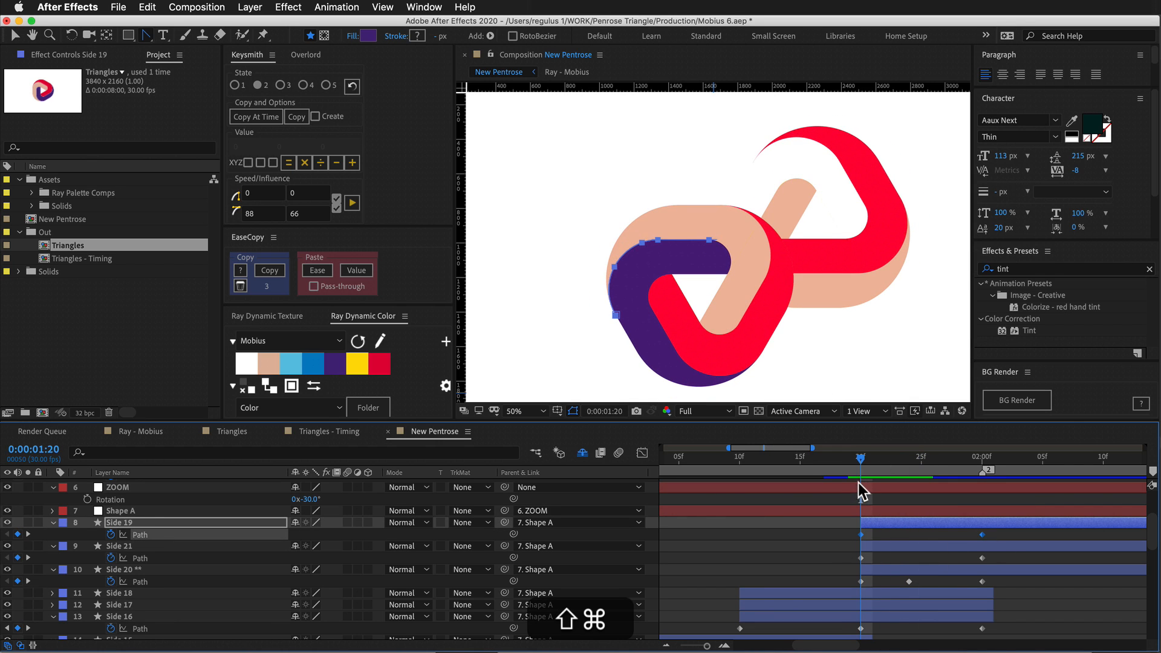
pyautogui.moveTo(874, 470); pyautogui.dragTo(977, 476)
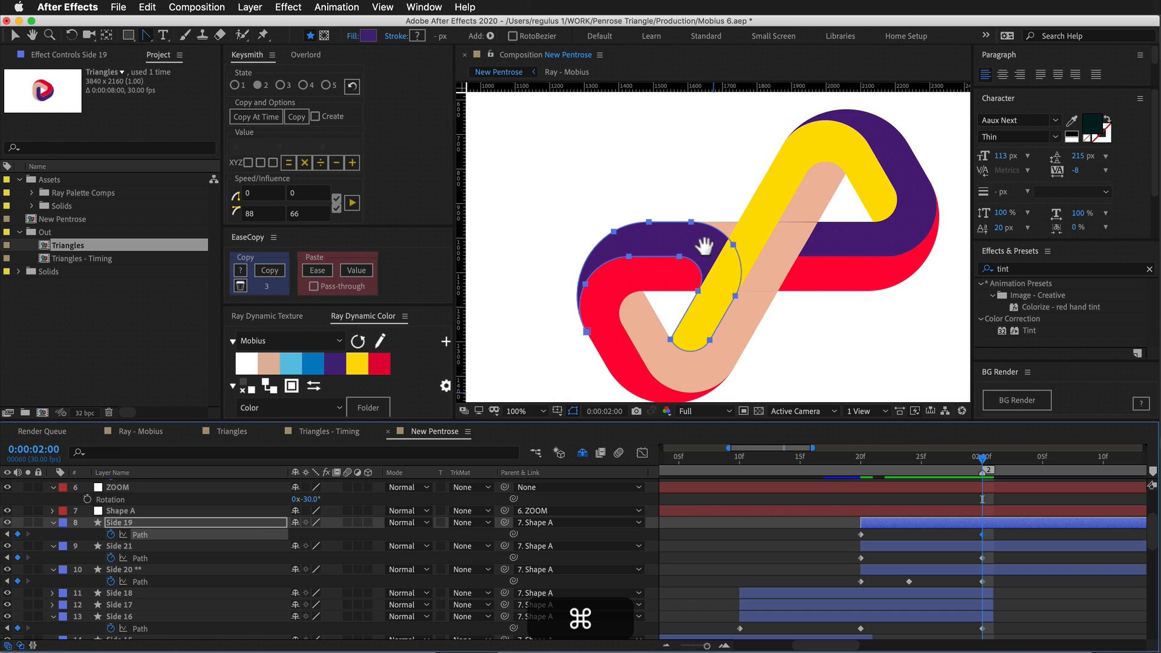
pyautogui.scroll(1, 705, 246)
pyautogui.moveTo(705, 246); pyautogui.dragTo(677, 246)
pyautogui.moveTo(782, 346); pyautogui.dragTo(711, 390)
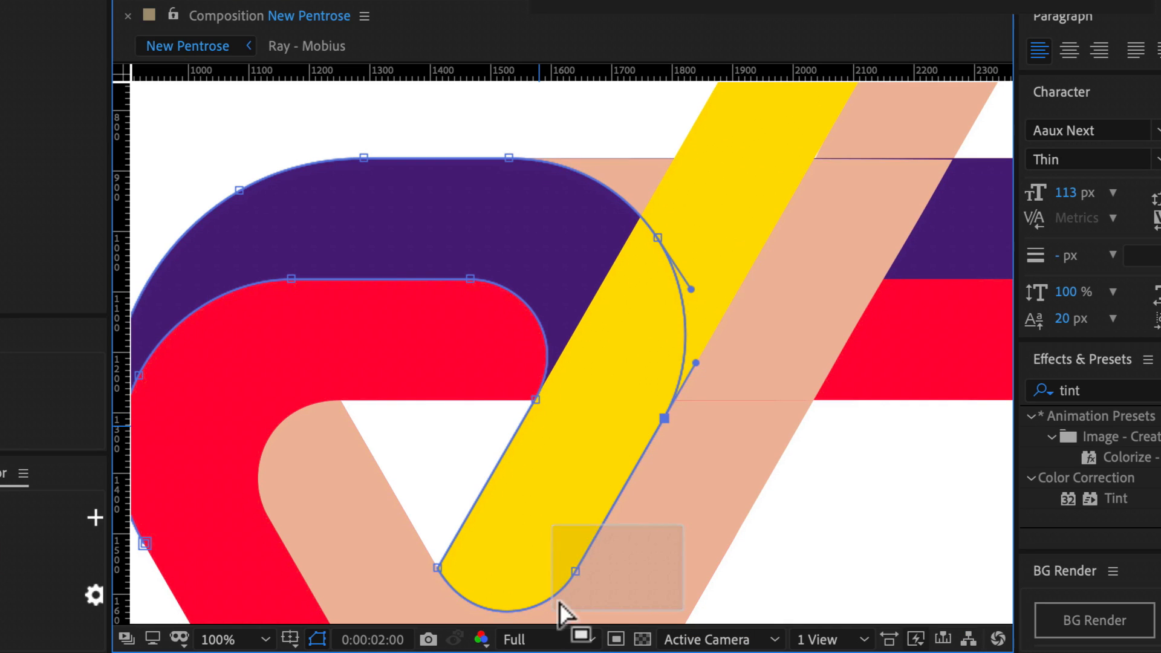
pyautogui.moveTo(559, 614); pyautogui.dragTo(560, 614)
pyautogui.moveTo(780, 193); pyautogui.dragTo(644, 268)
pyautogui.moveTo(505, 159); pyautogui.dragTo(681, 159)
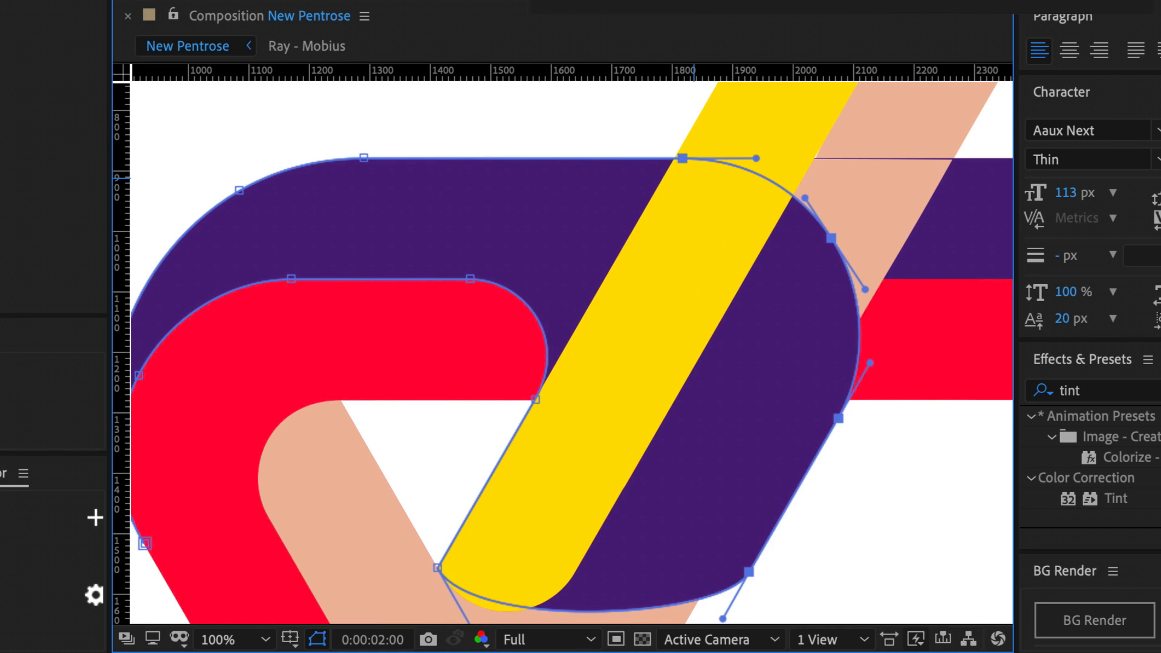
# Step frame by frame between 0:00:02:00 and about 0:00:01:22 to examine how Side 19's widened purple end moves behind the yellow band.
pyautogui.press('pageup')
pyautogui.press('pageup')
pyautogui.press('pageup')
pyautogui.press('pageup')
pyautogui.press('pageup')
pyautogui.press('pageup')
pyautogui.press('pageup')
pyautogui.press('pageup')
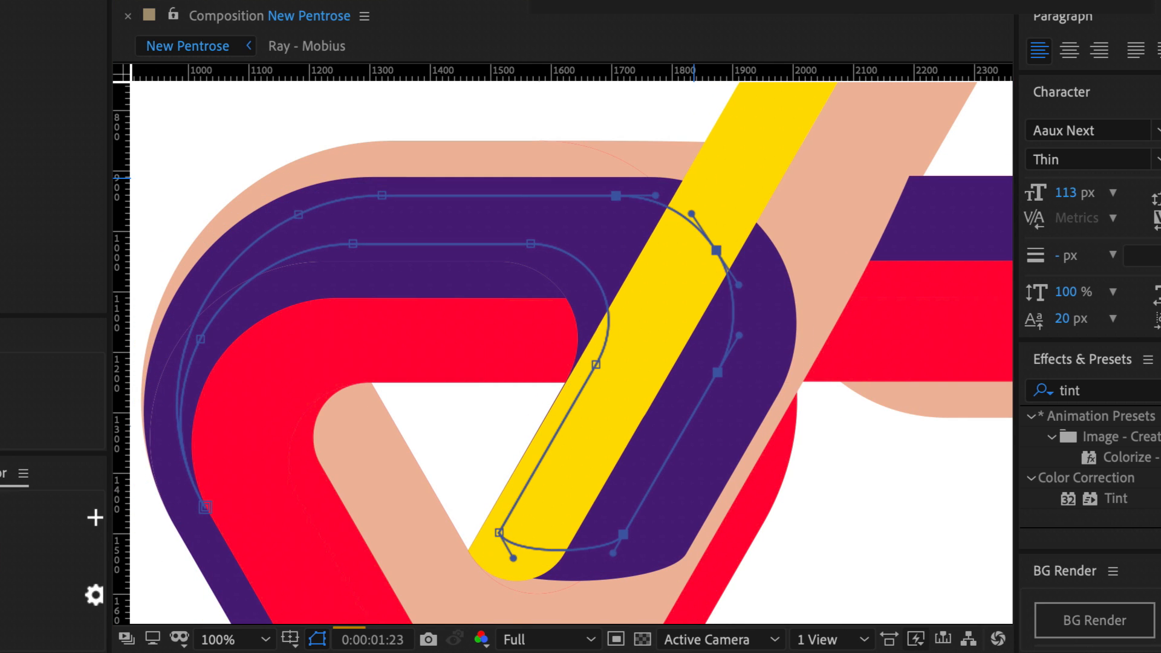
pyautogui.press('pageup')
pyautogui.press('pagedown')
pyautogui.press('pagedown')
pyautogui.press('pagedown')
pyautogui.press('pagedown')
pyautogui.press('pagedown')
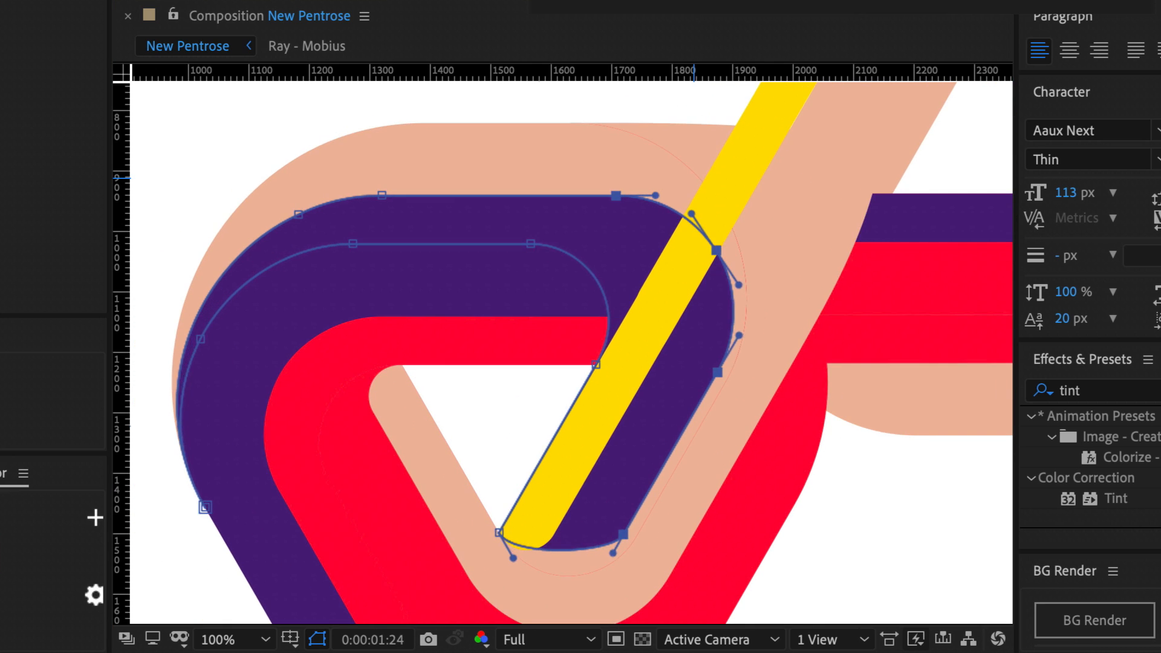
pyautogui.press('pagedown')
pyautogui.press('pagedown')
pyautogui.press('pagedown')
pyautogui.press('pagedown')
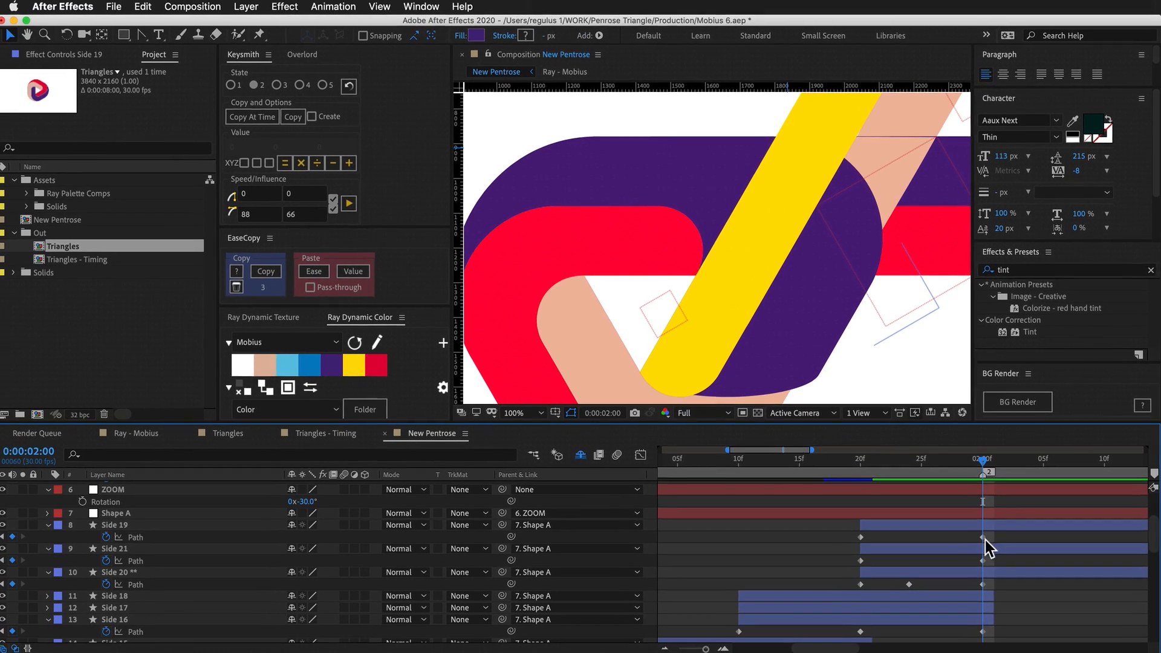
# Try to pull the outer points of Side 19's rounded end back towards the yellow band at 0:00:02:00.
pyautogui.click(983, 538)
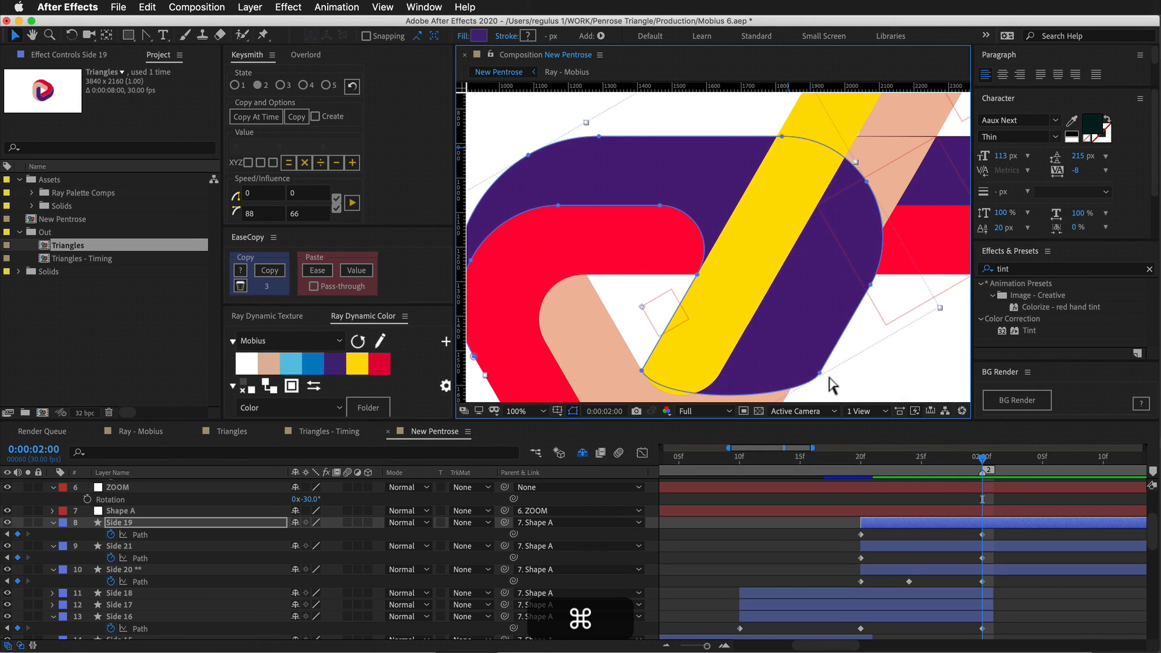
pyautogui.moveTo(820, 373); pyautogui.dragTo(823, 366)
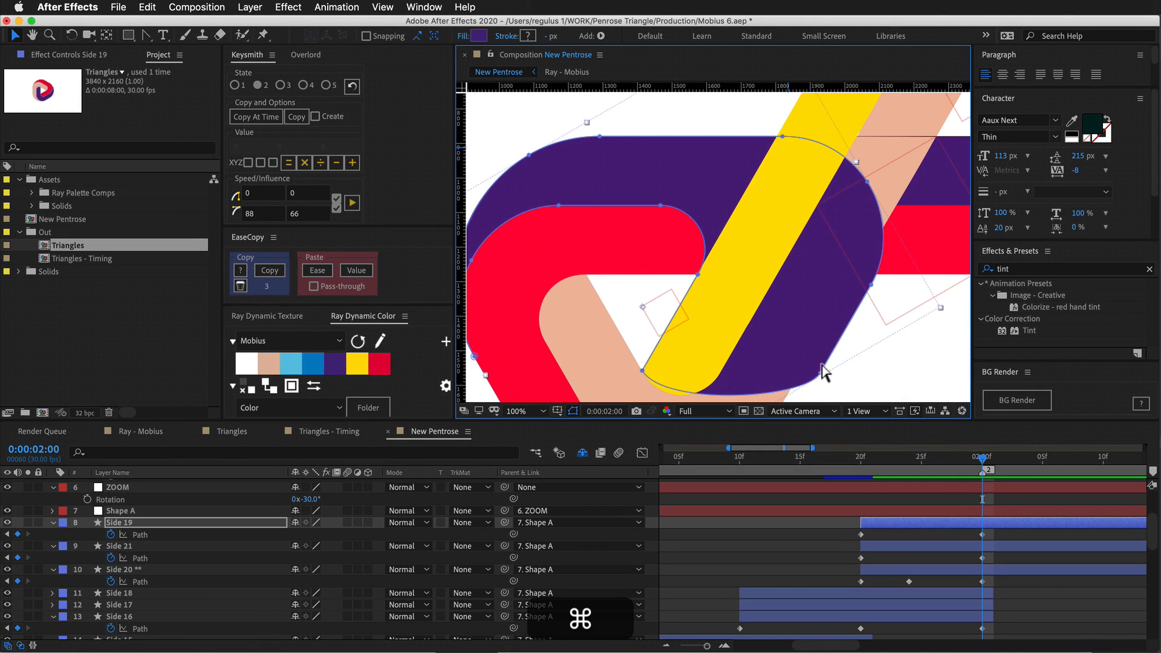
pyautogui.click(146, 34)
pyautogui.keyDown('super'); pyautogui.click(870, 287); pyautogui.keyUp('super')
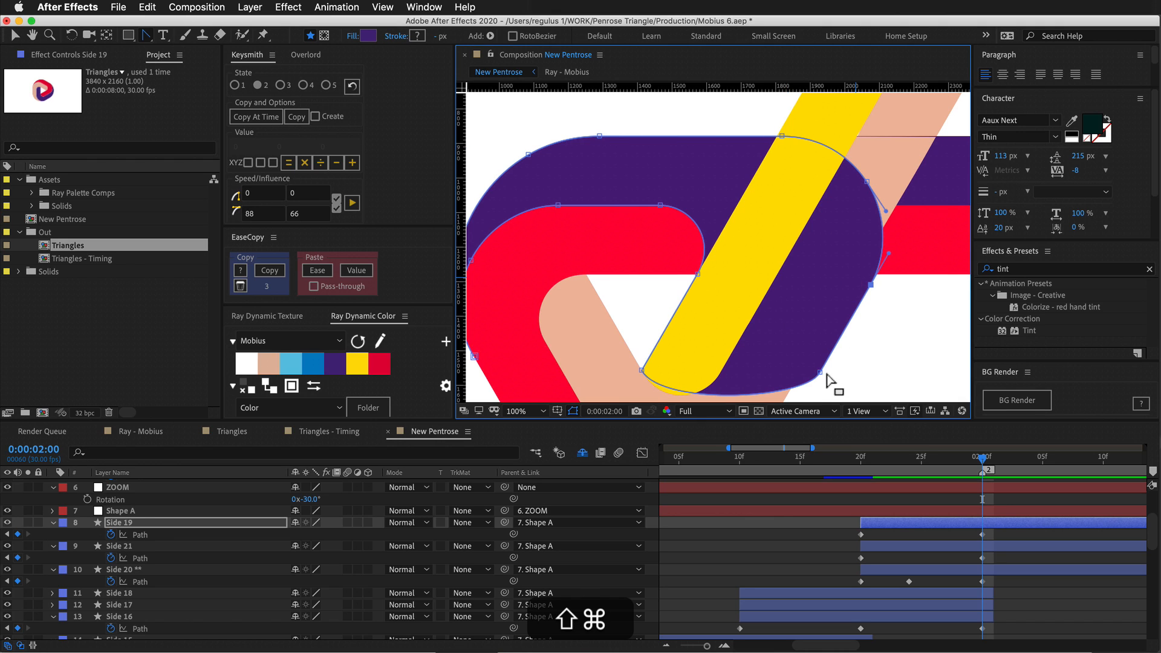
pyautogui.keyDown('super'); pyautogui.click(865, 182); pyautogui.keyUp('super')
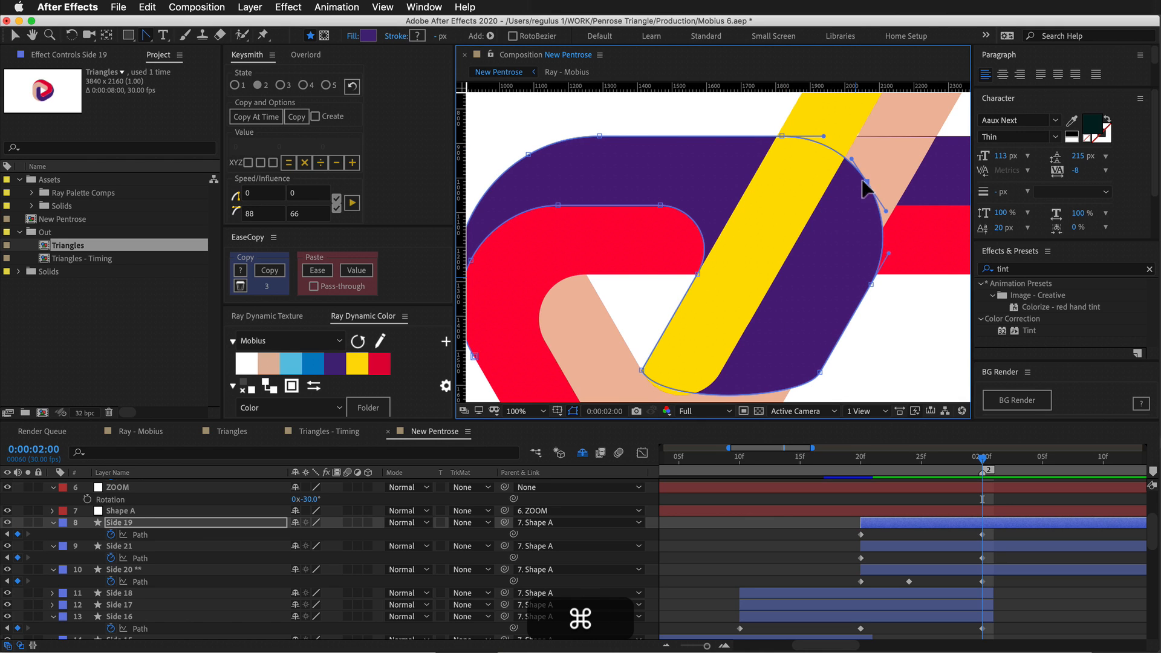
pyautogui.moveTo(867, 182); pyautogui.dragTo(820, 233)
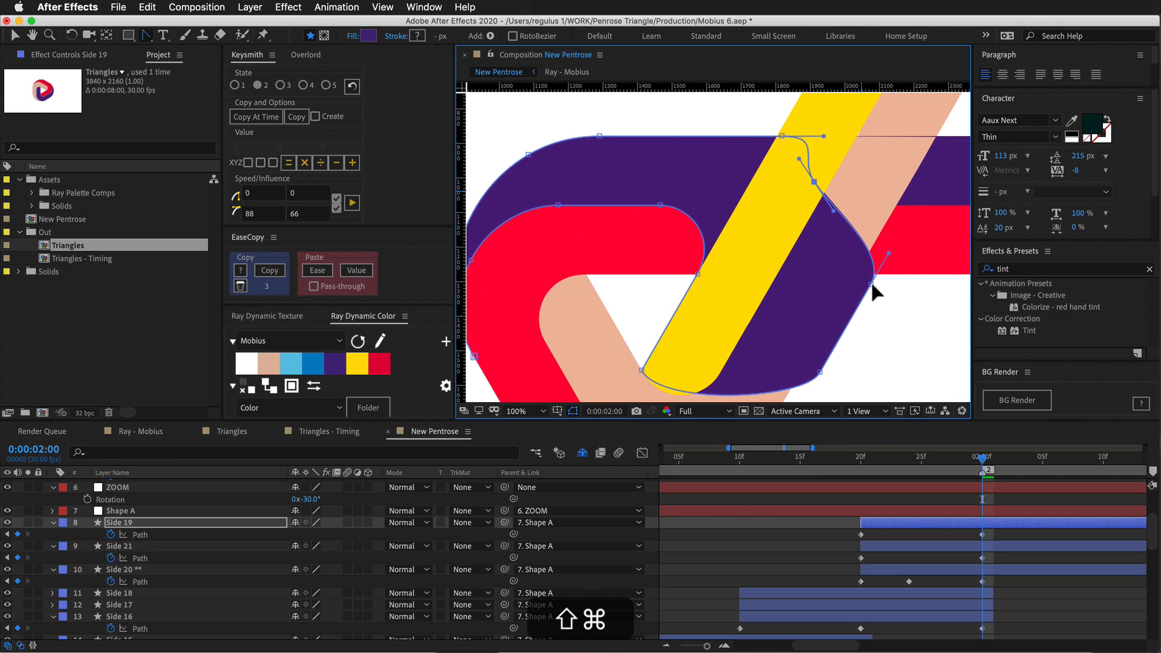
pyautogui.moveTo(820, 373); pyautogui.dragTo(717, 337)
pyautogui.moveTo(833, 211); pyautogui.dragTo(806, 207)
pyautogui.moveTo(977, 460); pyautogui.dragTo(881, 469)
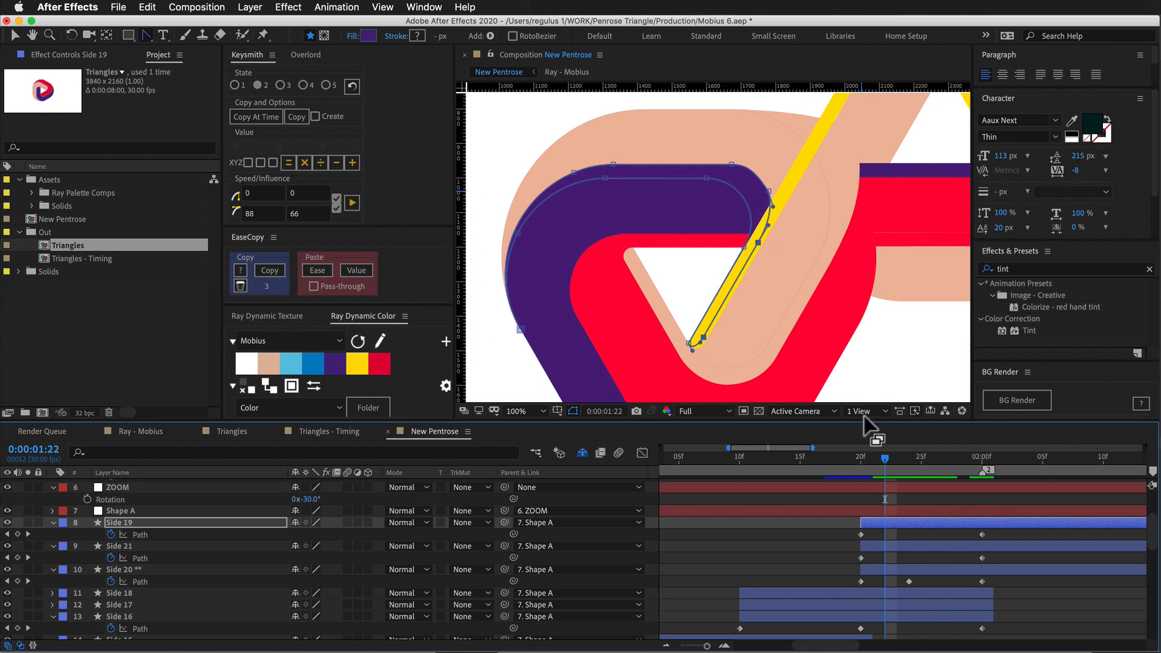
pyautogui.press('super+z')
pyautogui.press('super+z')
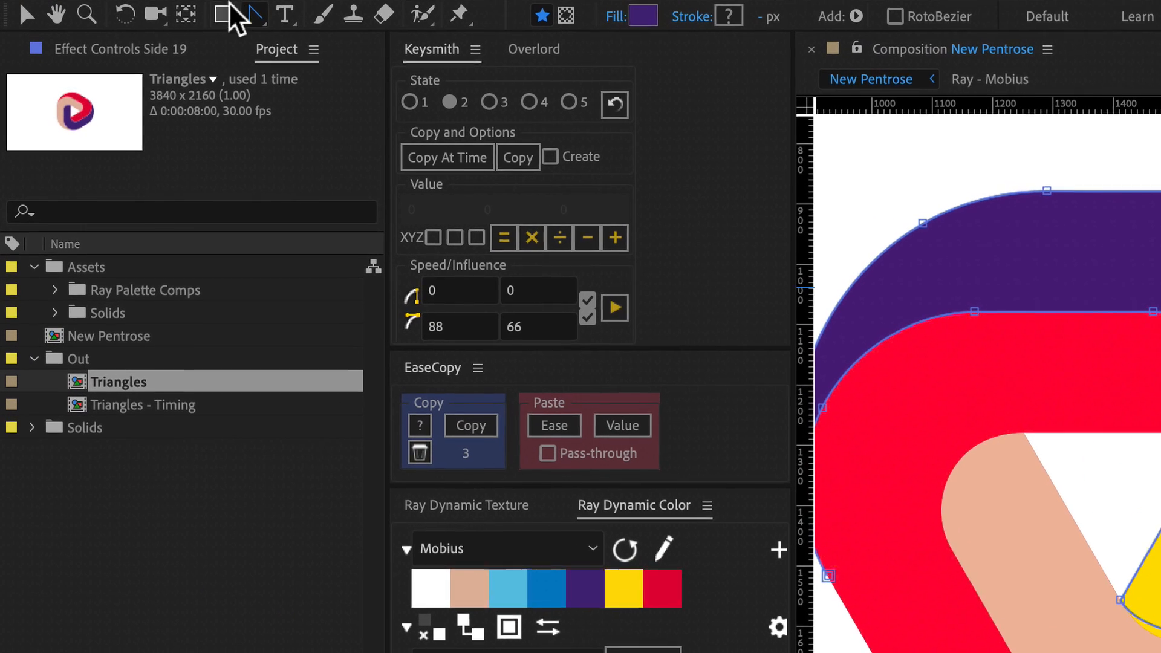
# Draw a rectangular mask on Side 19 at 0:00:02:00, covering the purple band up to the yellow band.
pyautogui.click(129, 35)
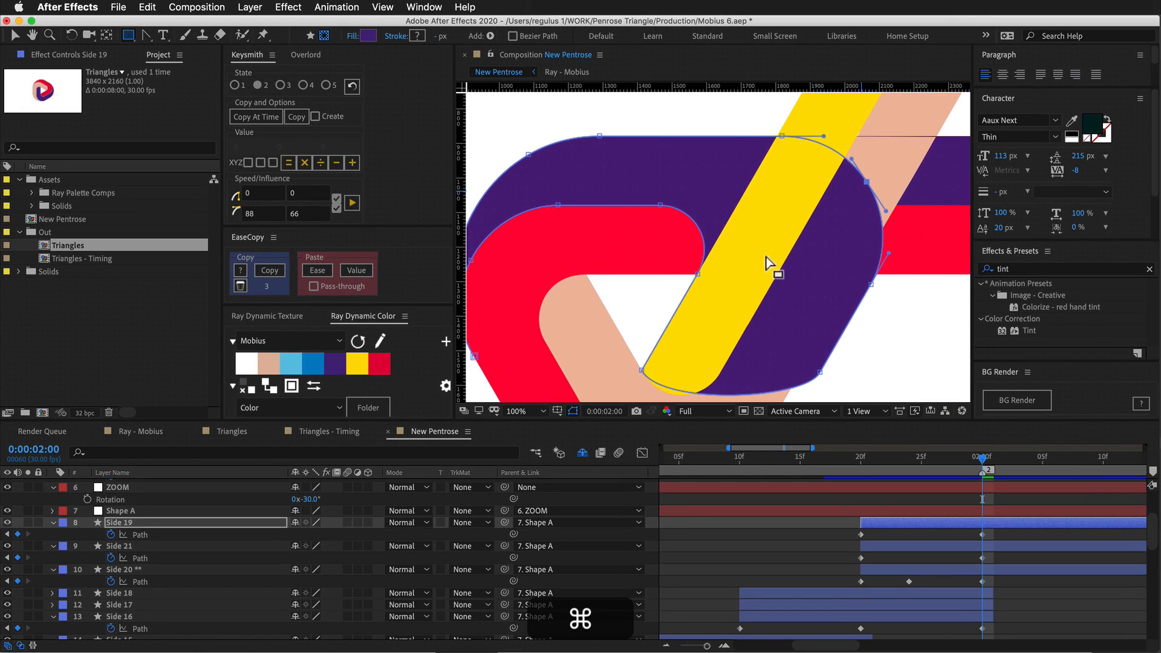
pyautogui.press(',')
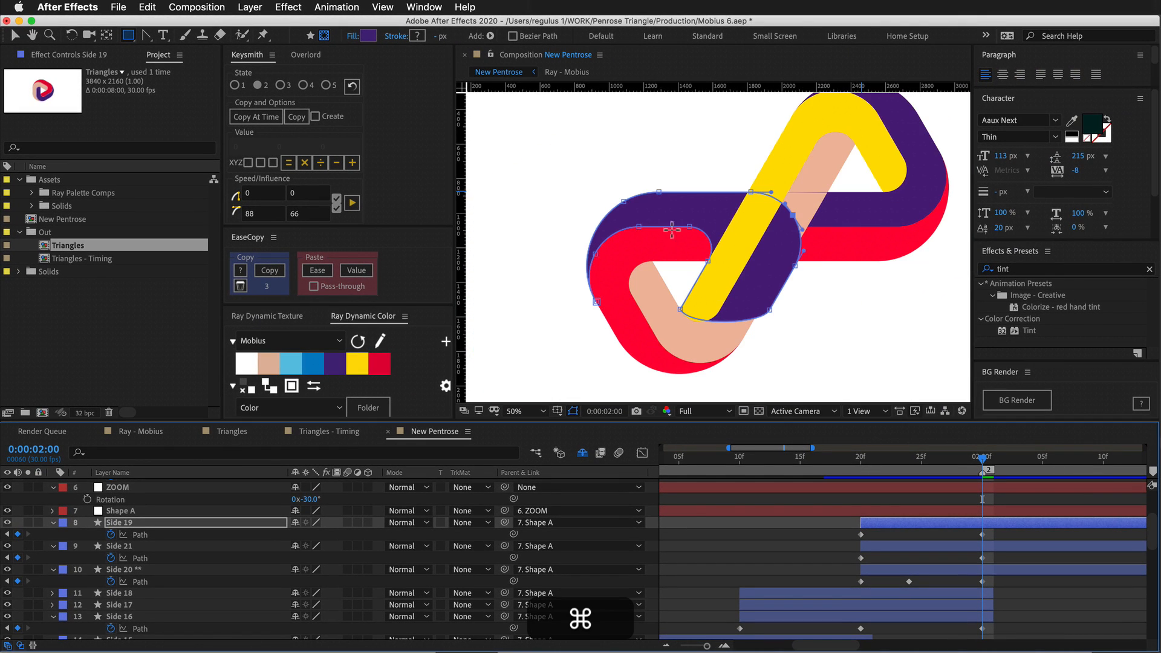
pyautogui.click(536, 138)
pyautogui.click(544, 158)
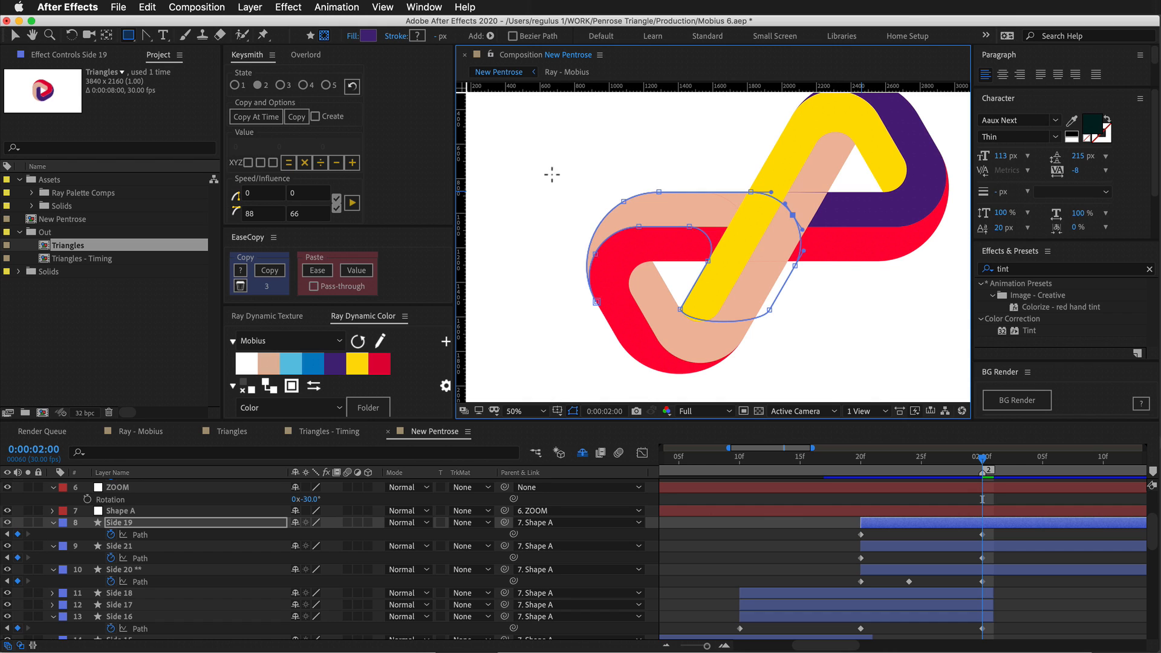
pyautogui.moveTo(535, 150)
pyautogui.mouseDown()
pyautogui.moveTo(712, 293)
pyautogui.moveTo(818, 219)
pyautogui.mouseUp()
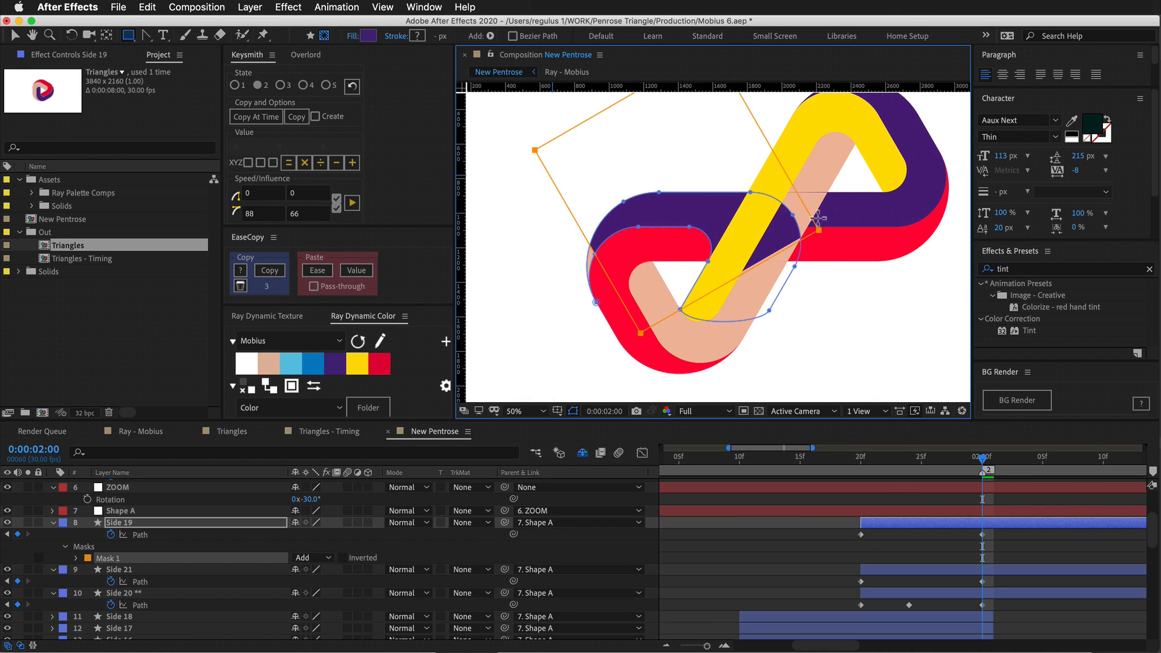
# Reposition Side 19's Mask 1 so its long edge runs along the middle of the yellow band, and show the mask's properties.
pyautogui.doubleClick(819, 229)
pyautogui.moveTo(837, 181); pyautogui.dragTo(553, 351)
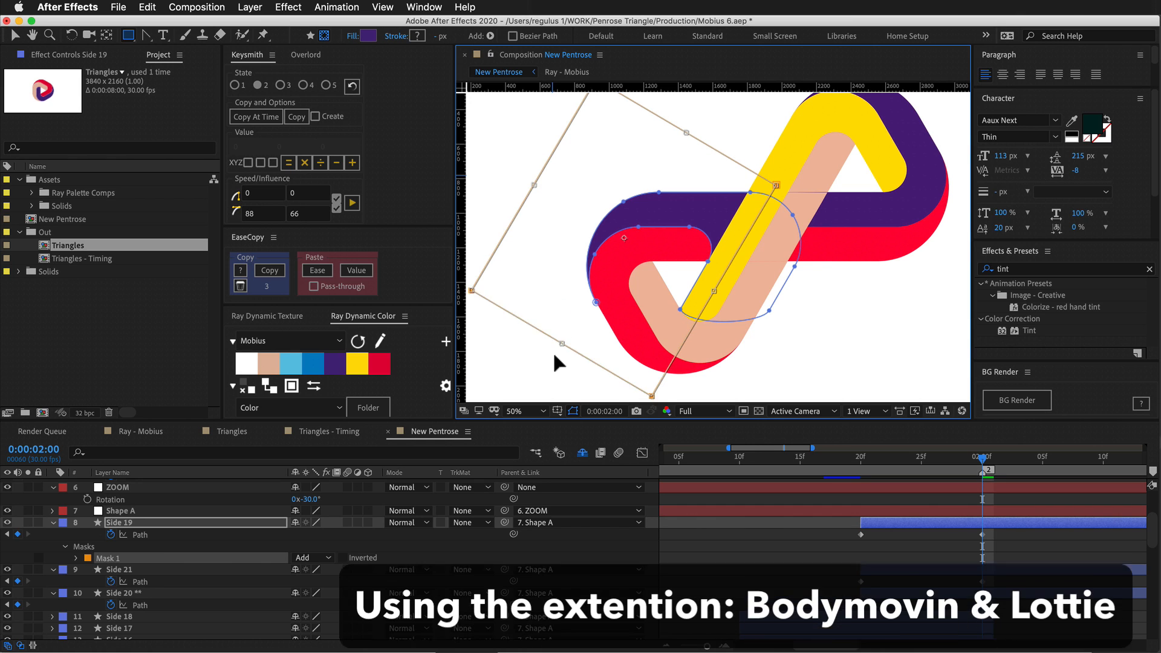
pyautogui.press('v')
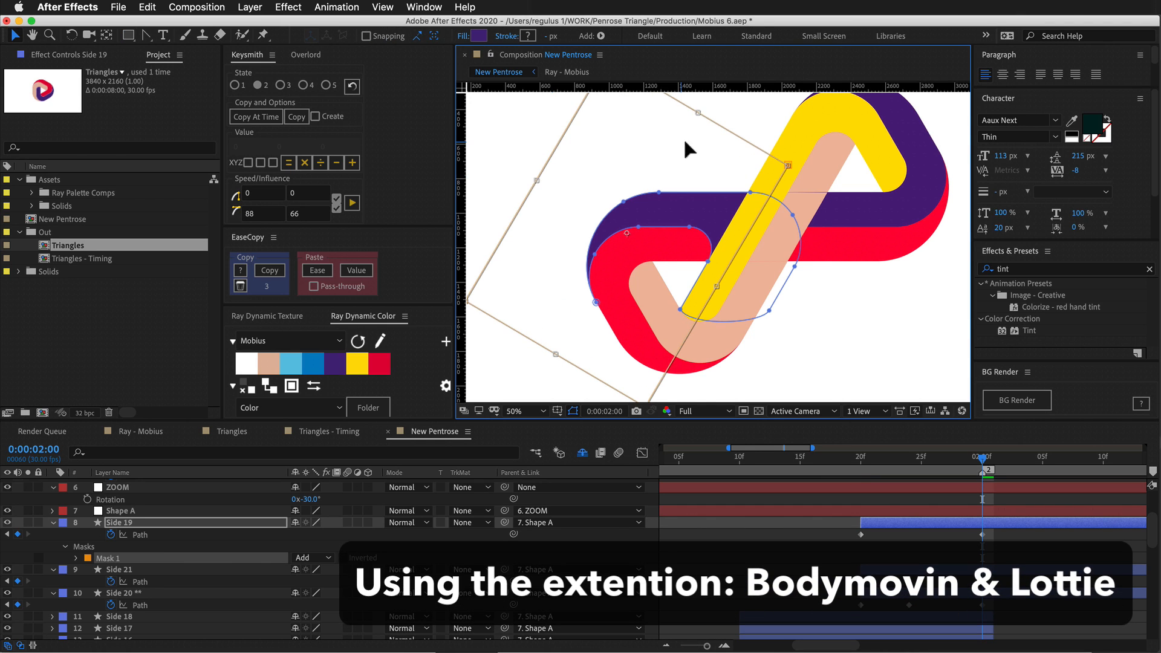
pyautogui.press('Return')
pyautogui.click(77, 557)
pyautogui.press('F2')
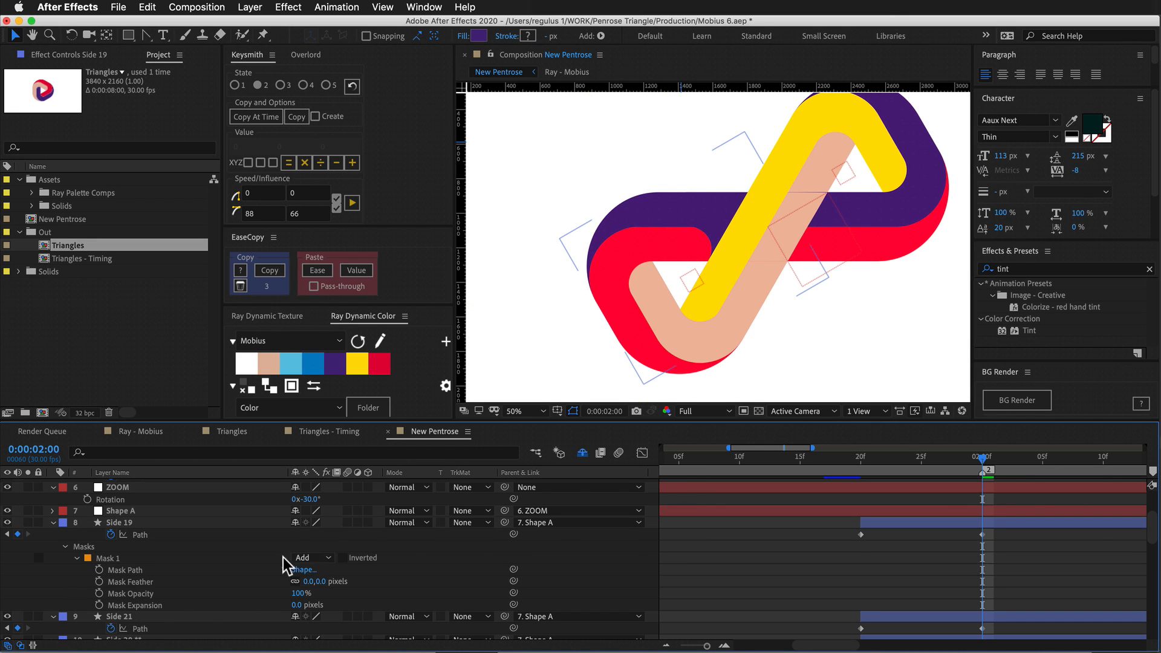
# Add a Mask Path keyframe to Side 19's Mask 1 and place it at 0:00:02:00.
pyautogui.click(118, 524)
pyautogui.press('u')
pyautogui.press('F2')
pyautogui.moveTo(982, 460); pyautogui.dragTo(888, 491)
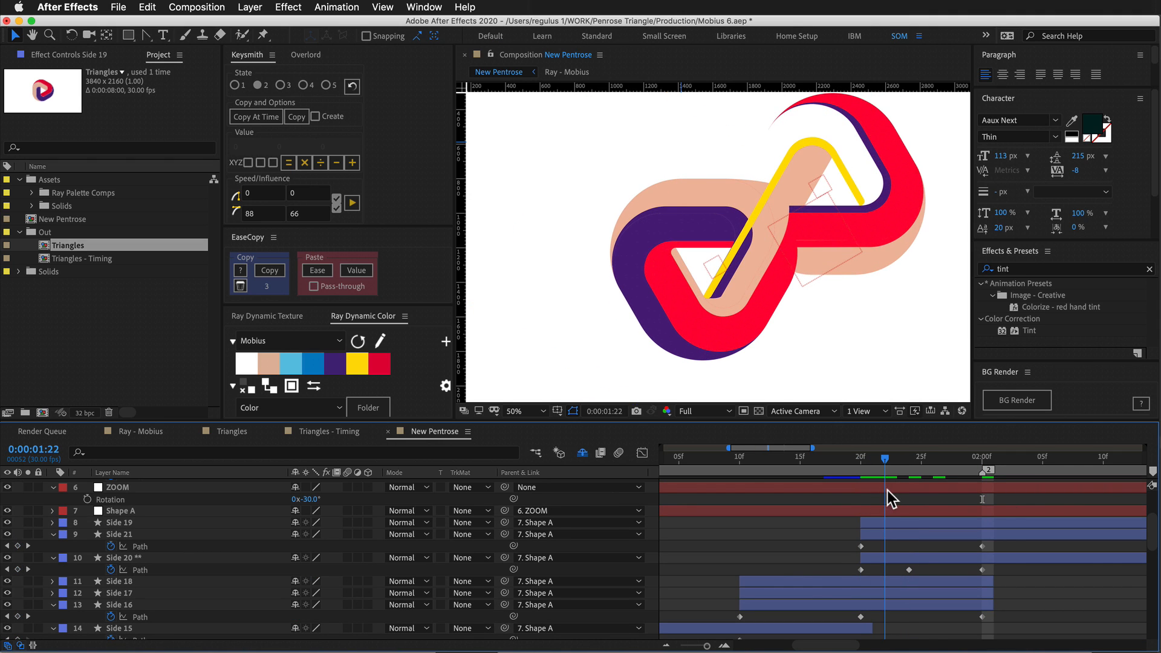
pyautogui.click(899, 536)
pyautogui.press('super+Up')
pyautogui.press('super+Down')
pyautogui.press('super+Up')
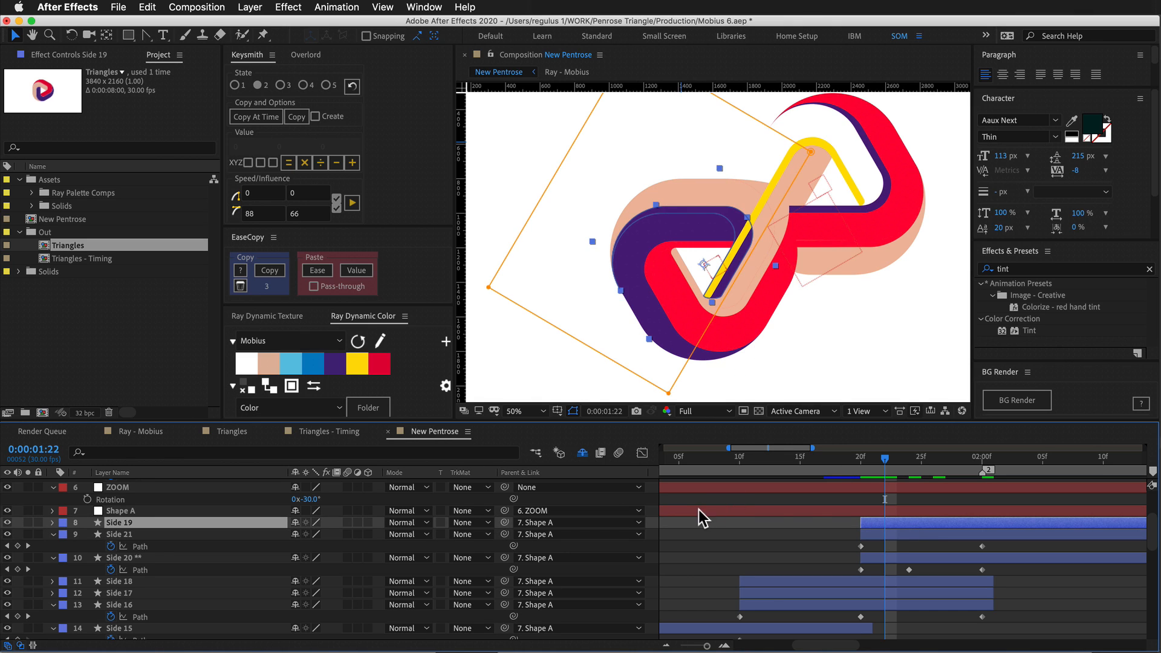
pyautogui.hotkey('alt', 'm')
pyautogui.moveTo(885, 546); pyautogui.dragTo(945, 546)
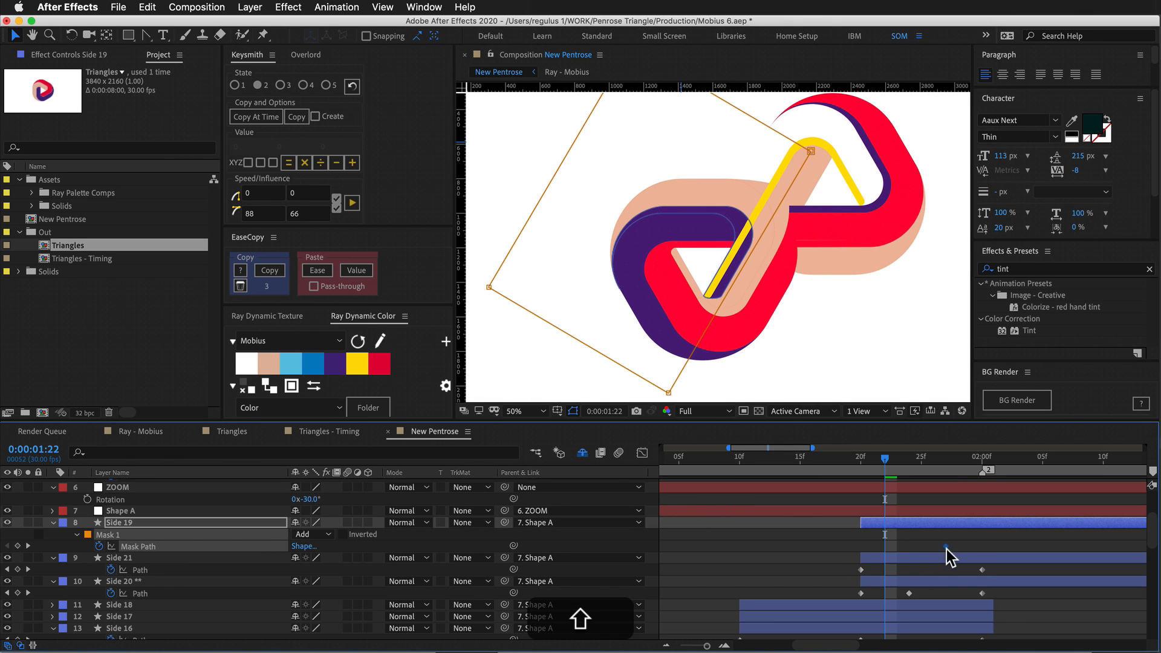
# At 0:00:01:20, shift Side 19's Mask 1 so its edge follows the white triangle's edge, and check the mask at 0:00:01:23 and 0:00:01:25.
pyautogui.moveTo(873, 462); pyautogui.dragTo(861, 462)
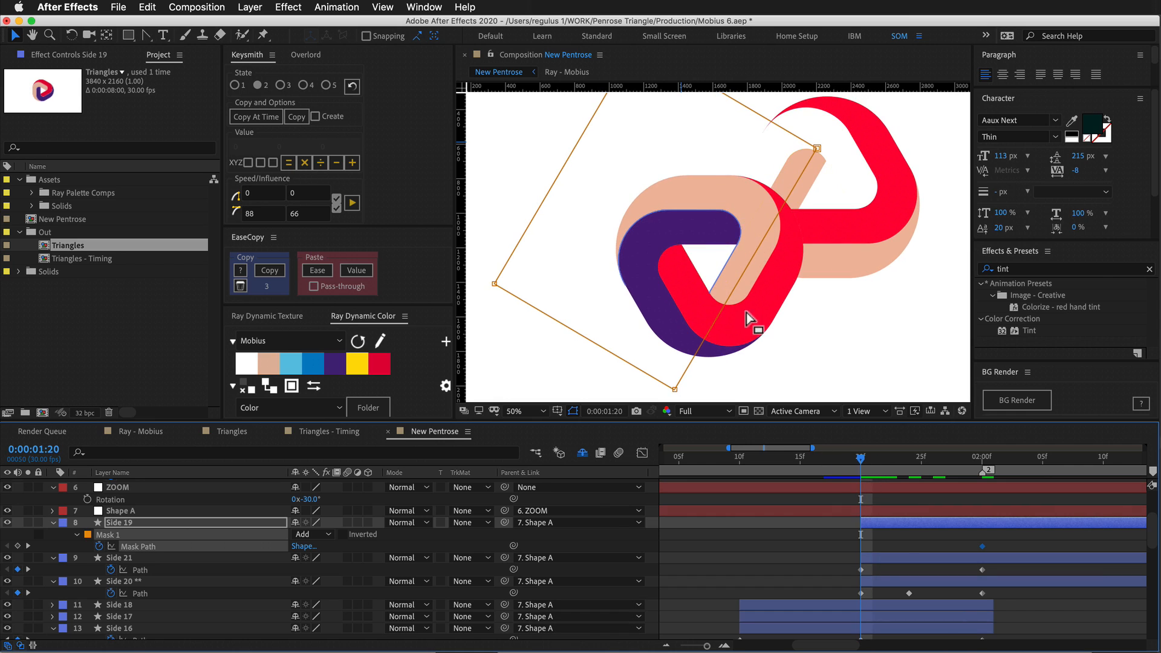
pyautogui.click(755, 250)
pyautogui.click(804, 183)
pyautogui.moveTo(749, 262); pyautogui.dragTo(732, 251)
pyautogui.scroll(4, 679, 259)
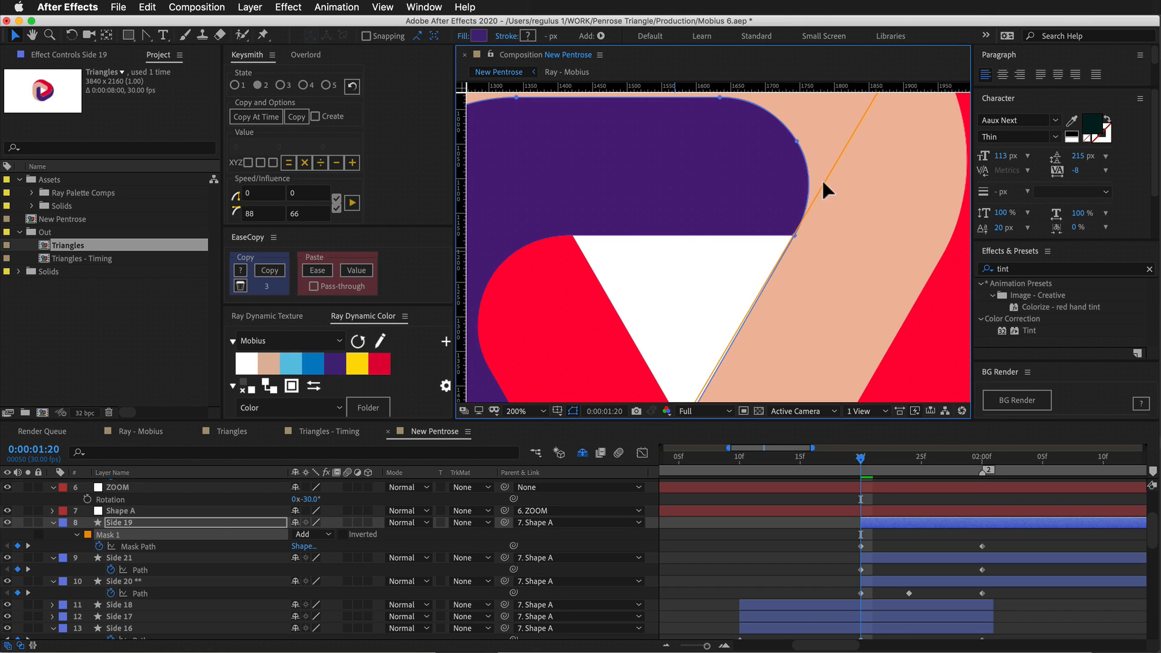
pyautogui.press('super+shift+h')
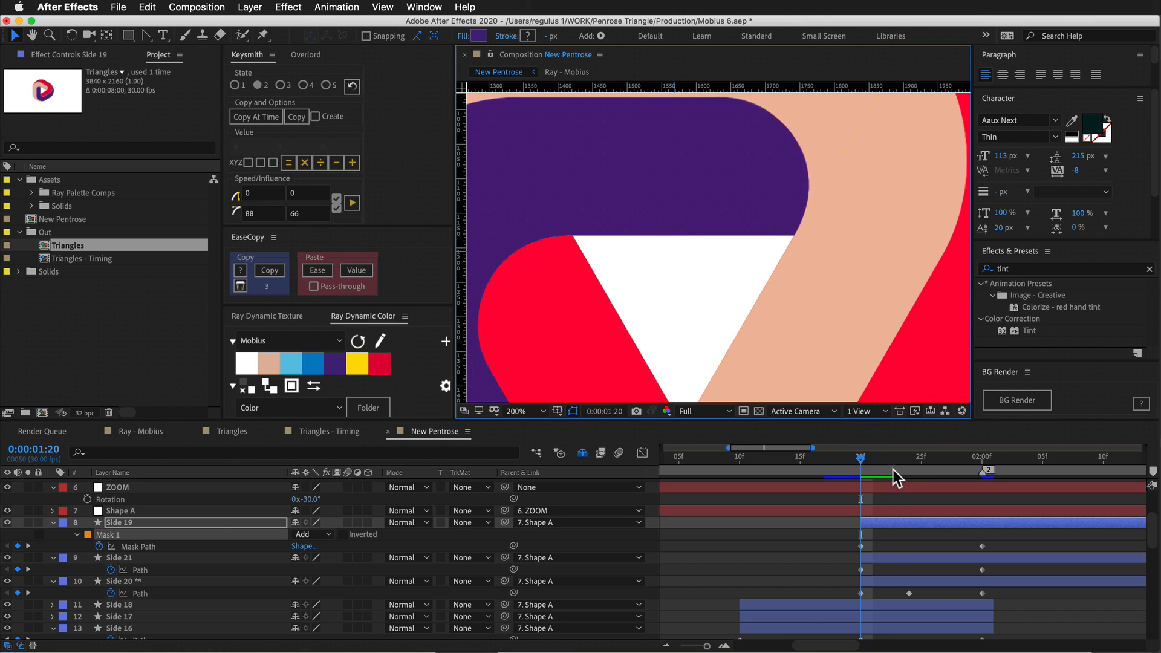
pyautogui.click(894, 470)
pyautogui.press(',')
pyautogui.press('super+shift+h')
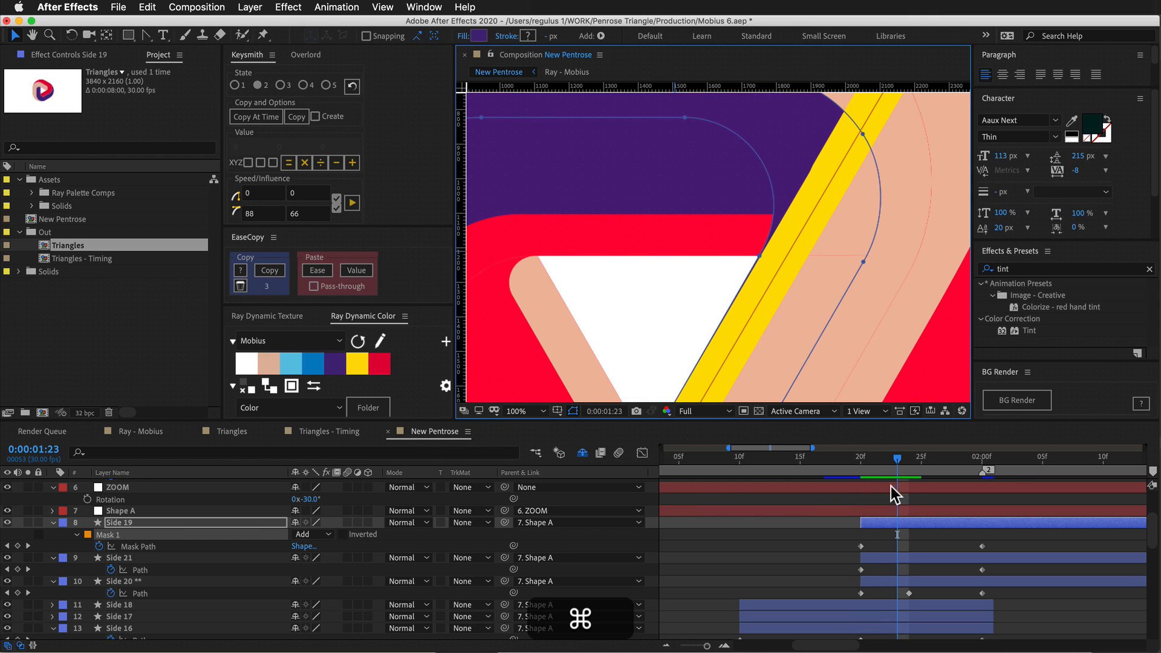
pyautogui.click(919, 471)
# Move the red band layer Side 21 above Side 19 in the layer order, checking the overlap at 0:00:01:23.
pyautogui.click(891, 558)
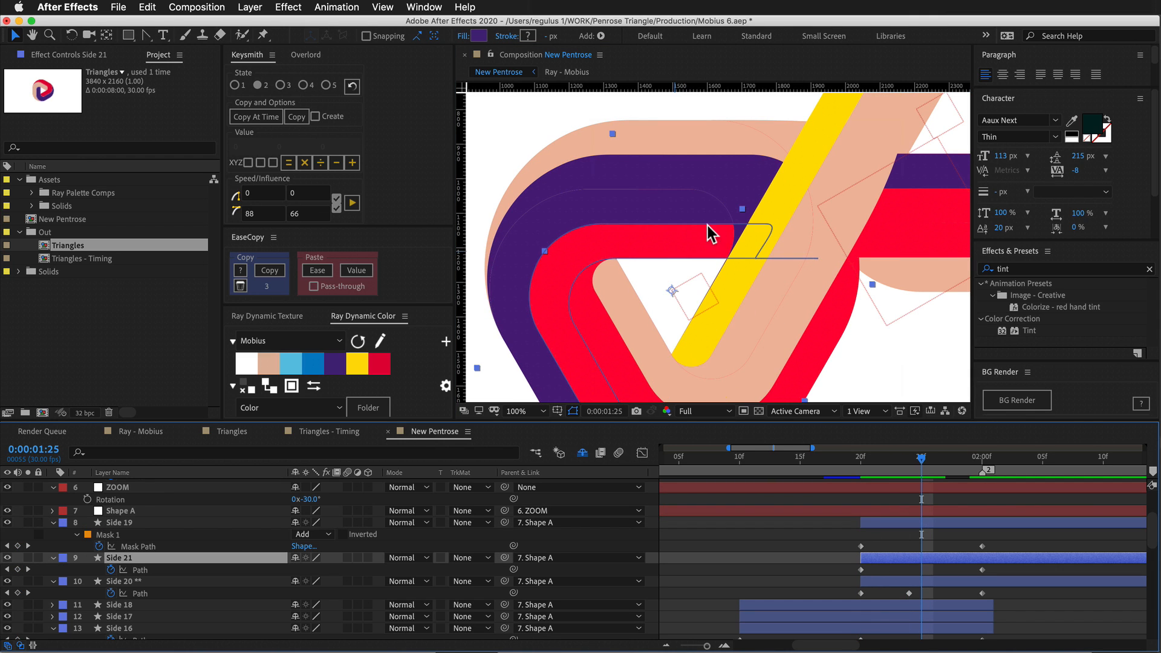
pyautogui.moveTo(736, 253); pyautogui.dragTo(736, 228)
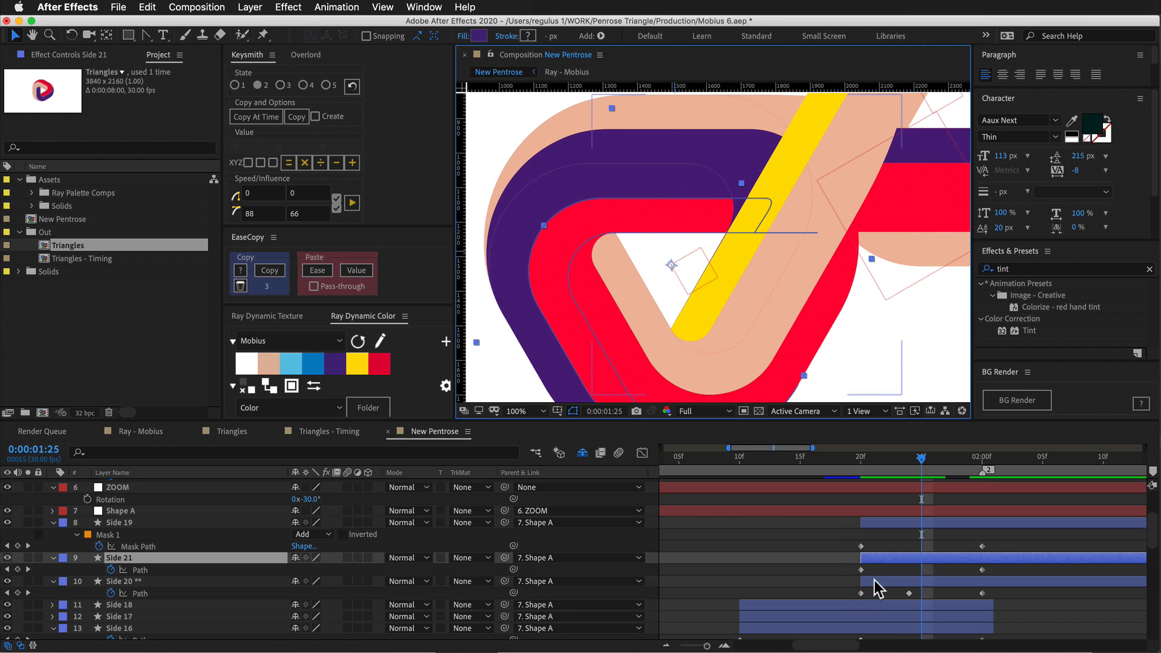
pyautogui.press('super+Down')
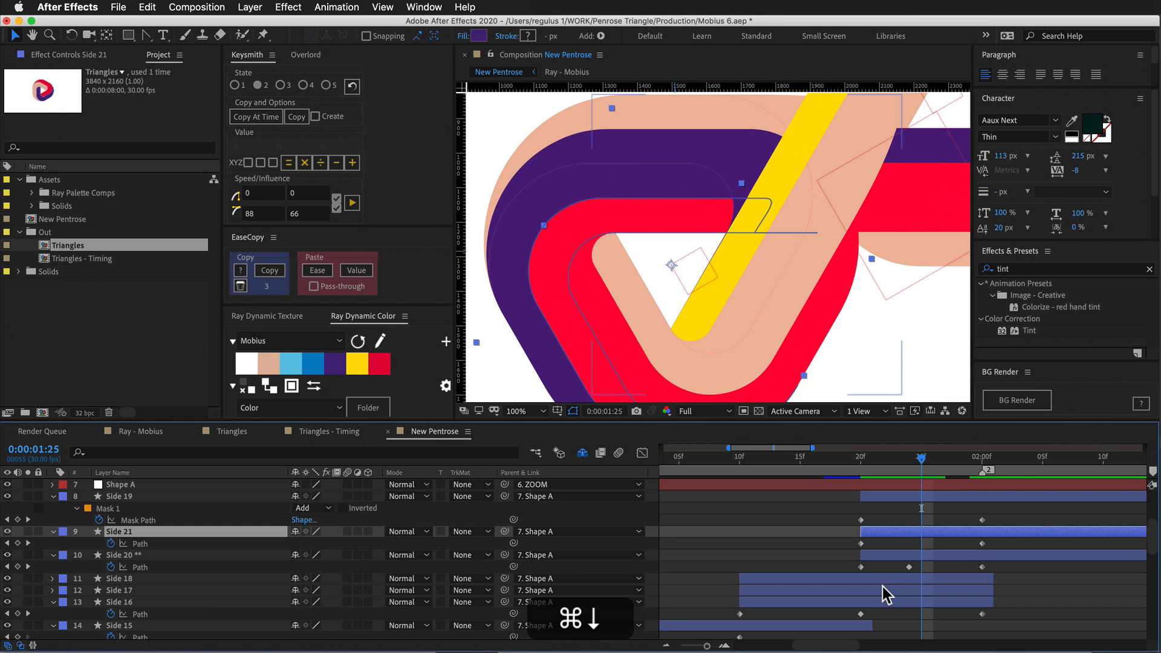
pyautogui.click(27, 532)
pyautogui.moveTo(924, 468); pyautogui.dragTo(897, 469)
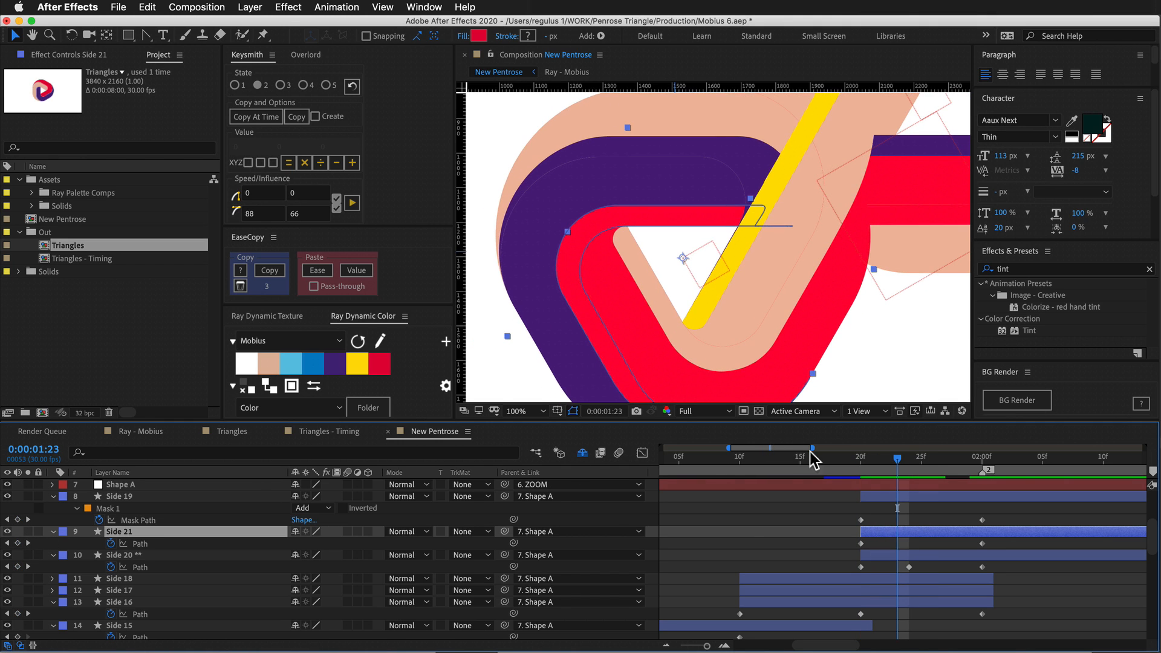
pyautogui.press('super+bracketright')
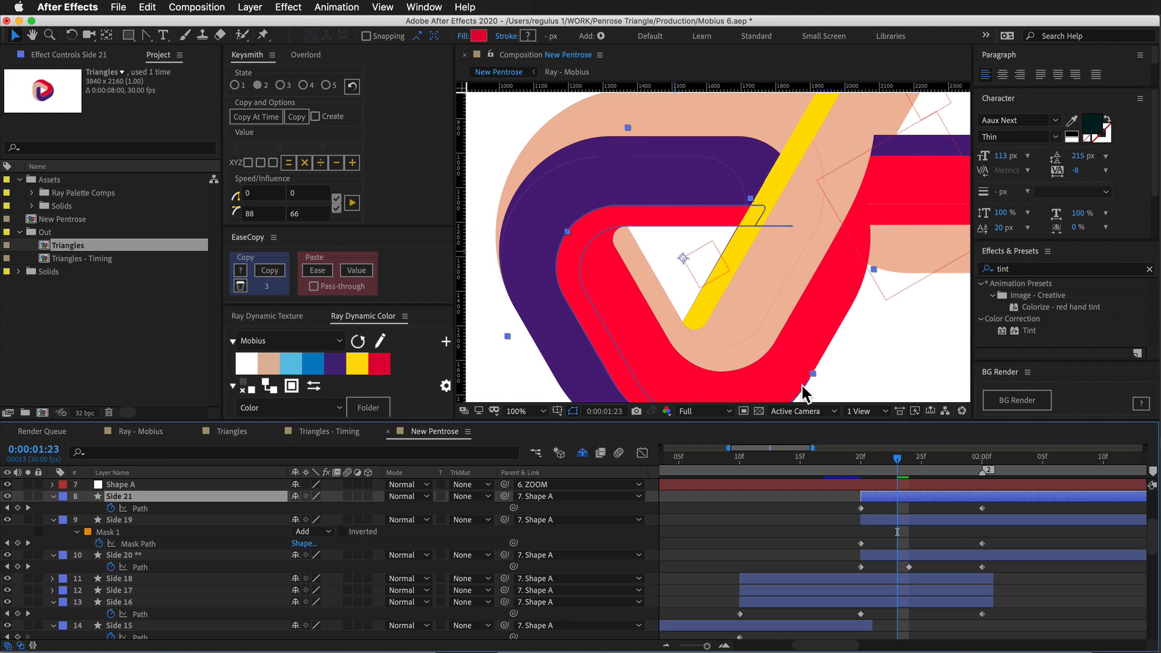
# Examine how the bands overlap where the two shapes join, between 0:00:01:21 and 0:00:01:25.
pyautogui.moveTo(904, 464); pyautogui.dragTo(898, 491)
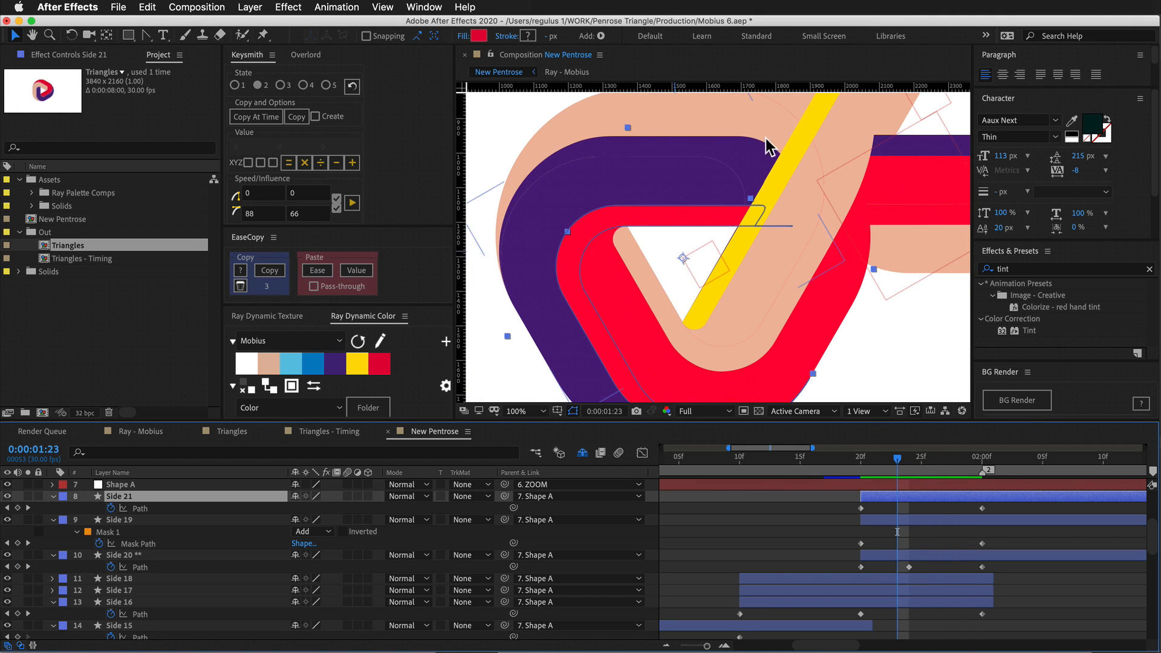
pyautogui.moveTo(783, 293); pyautogui.dragTo(735, 349)
pyautogui.moveTo(902, 448); pyautogui.dragTo(857, 485)
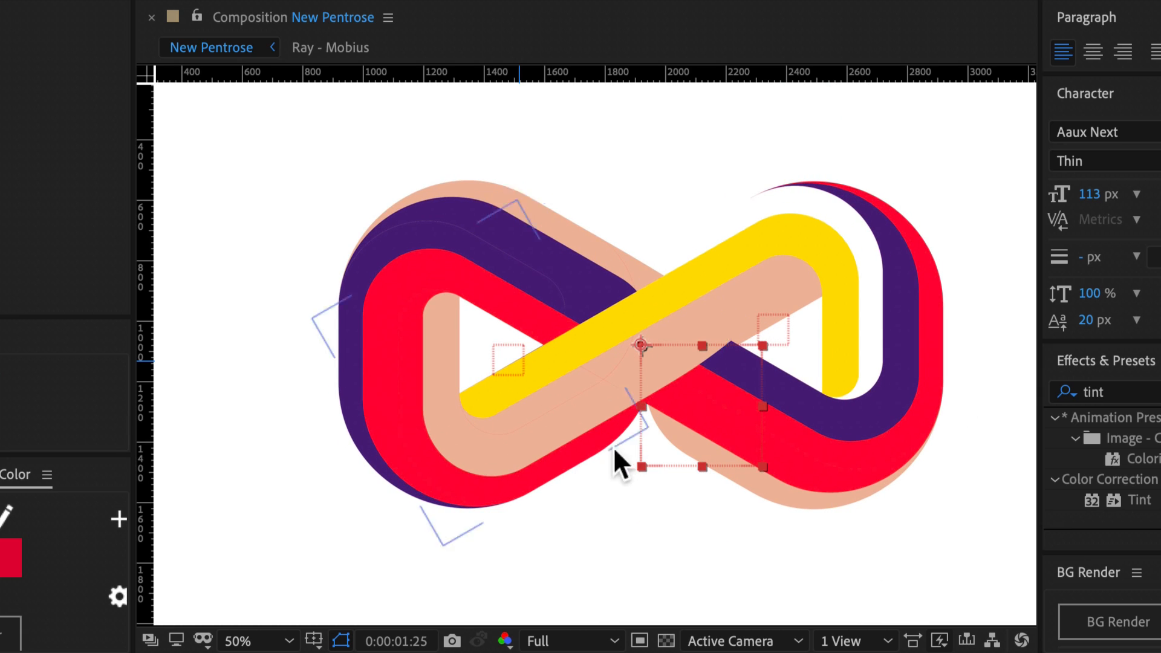
pyautogui.moveTo(961, 475); pyautogui.dragTo(898, 491)
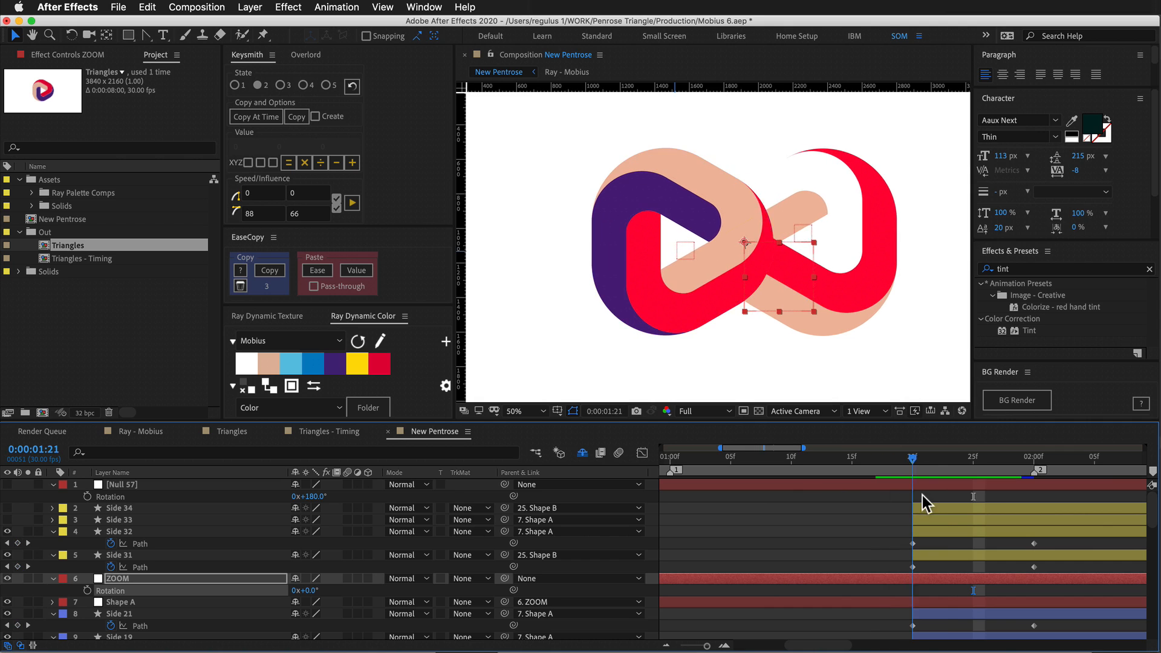
# At 0:00:02:00, add a point to Side 18's outer path and pull that edge along the peach band to the purple band.
pyautogui.press('super+Down')
pyautogui.press('super+Down')
pyautogui.press('super+Down')
pyautogui.press('super+Down')
pyautogui.press('super+Down')
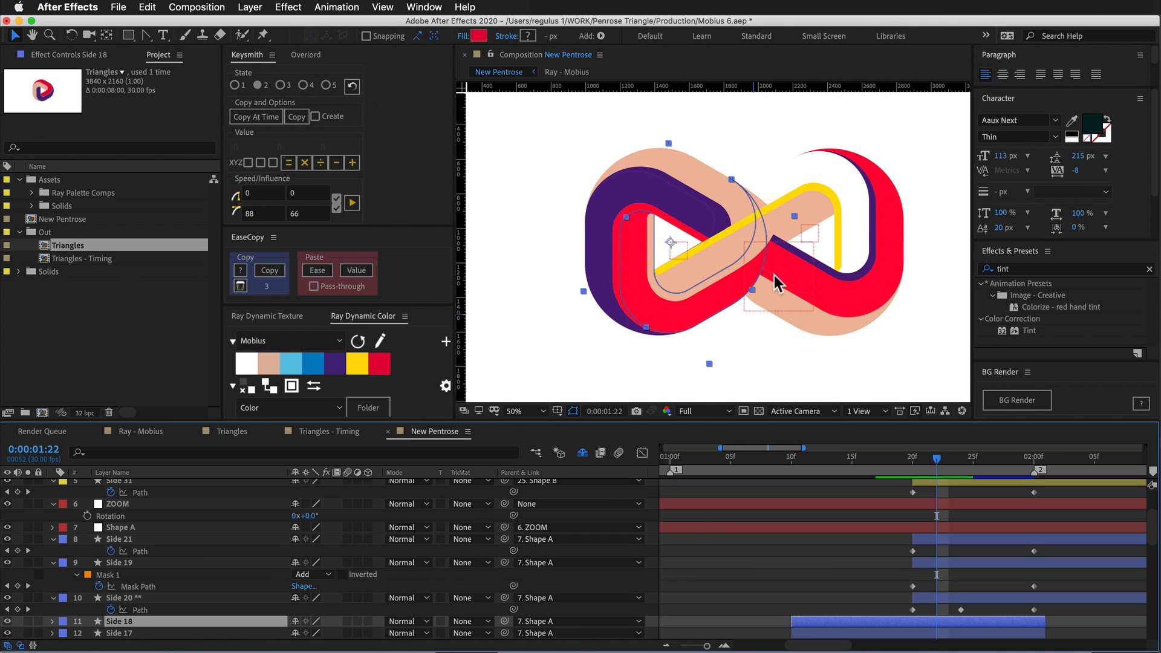
pyautogui.moveTo(937, 458); pyautogui.dragTo(960, 460)
pyautogui.click(146, 35)
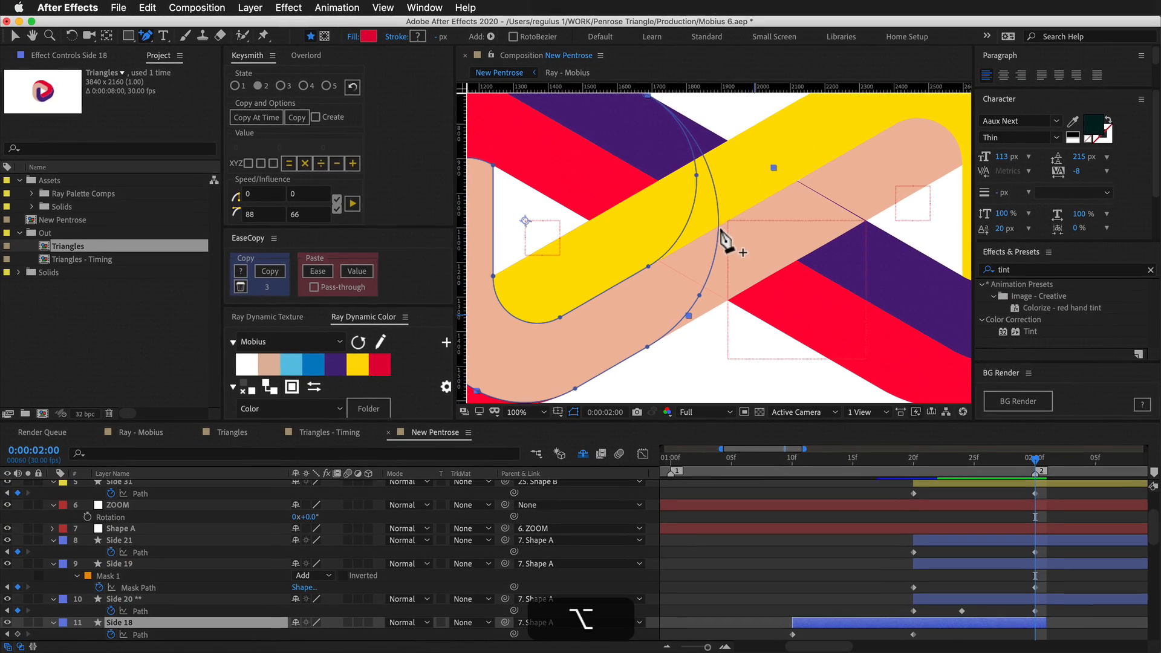
pyautogui.click(1081, 302)
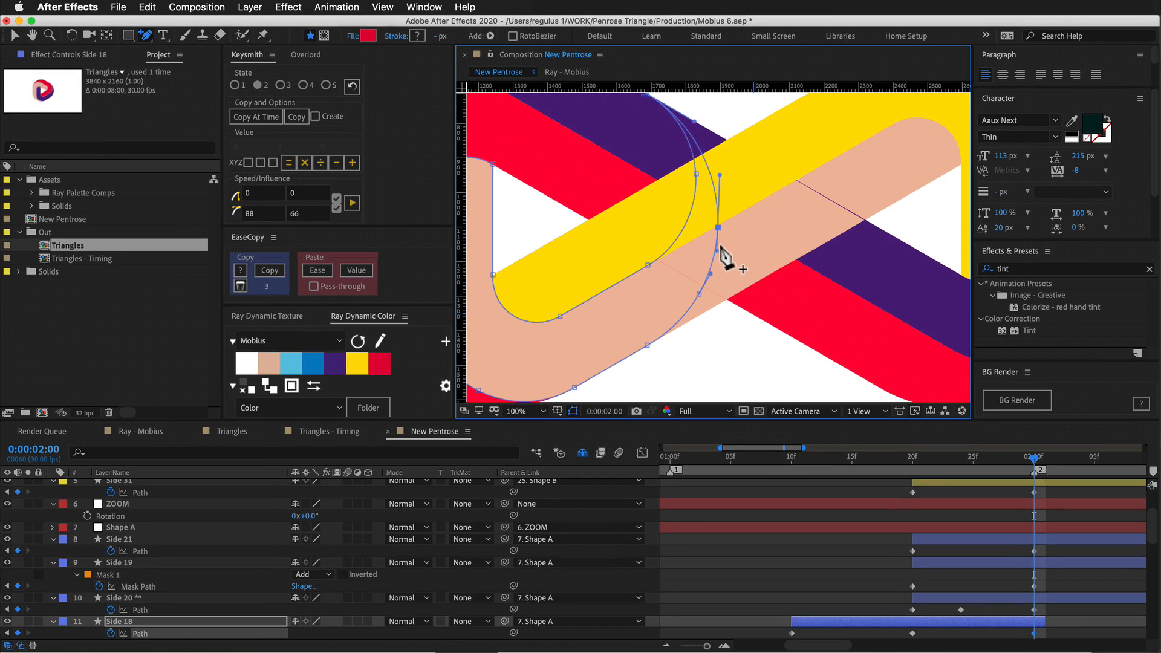
pyautogui.moveTo(680, 164); pyautogui.dragTo(706, 198)
pyautogui.moveTo(758, 283)
pyautogui.mouseDown()
pyautogui.moveTo(717, 248)
pyautogui.moveTo(811, 241)
pyautogui.moveTo(796, 272)
pyautogui.moveTo(762, 275)
pyautogui.mouseUp()
# Set the ZOOM null's rotation to 30° so the peach band lies horizontal.
pyautogui.click(309, 543)
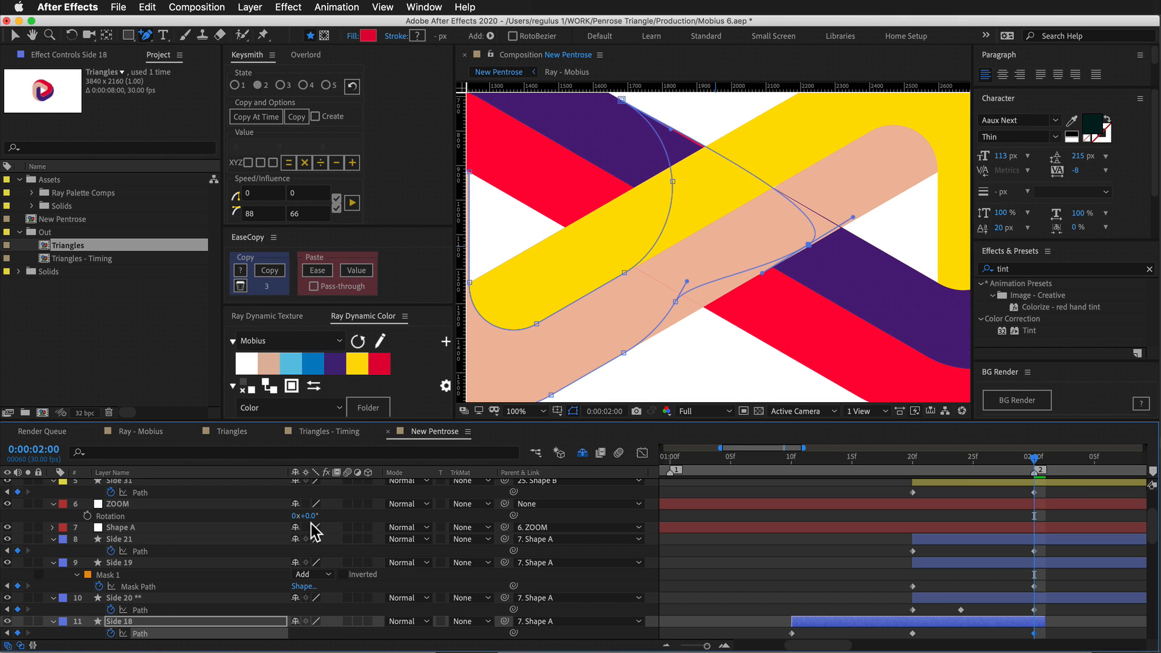
pyautogui.click(309, 515)
pyautogui.write('30')
pyautogui.press('Return')
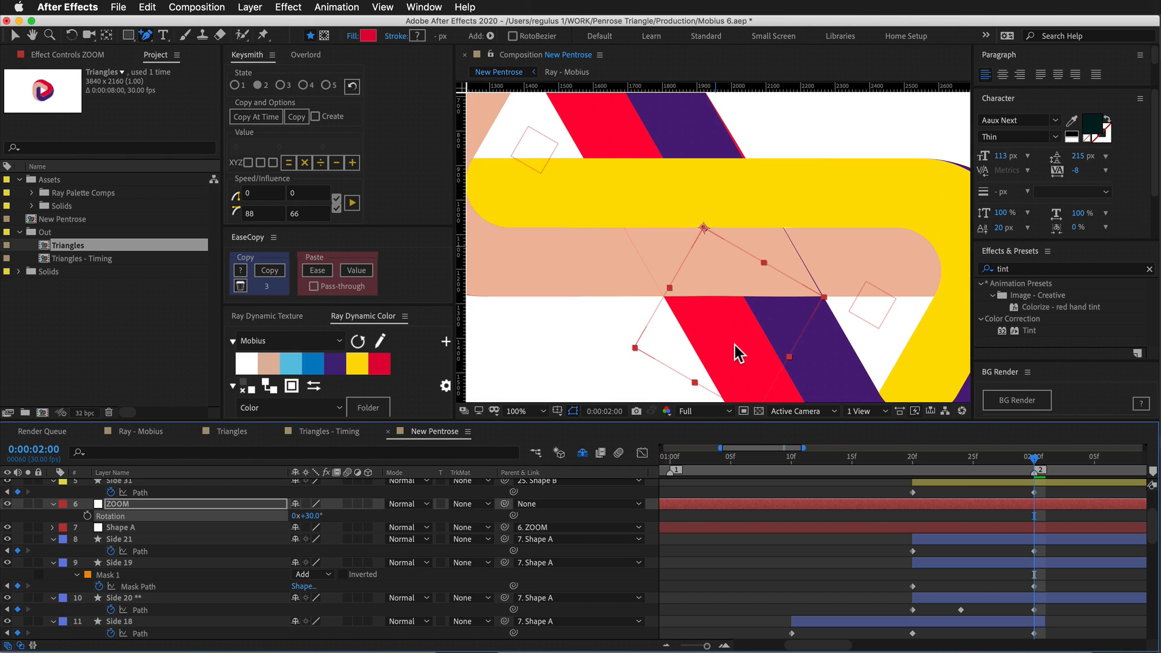
# Nudge two points of Side 18's path upward so its outer edge lines up with the peach band's lower edge.
pyautogui.press('v')
pyautogui.press('Up')
pyautogui.press('Up')
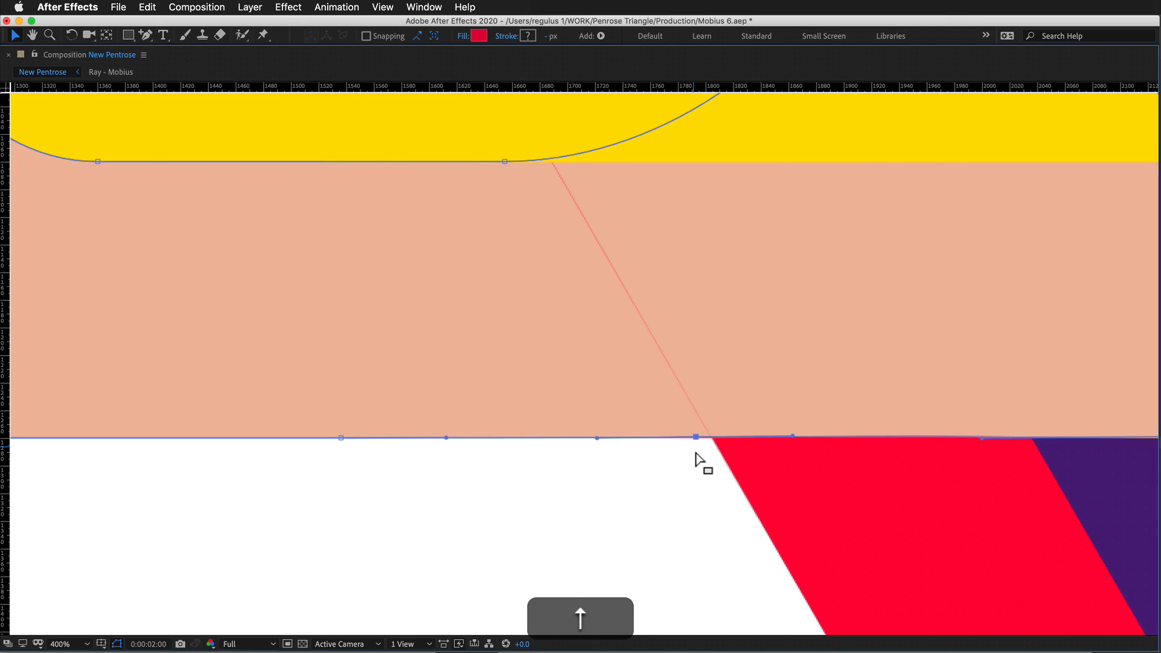
pyautogui.press('Down')
pyautogui.press('Up')
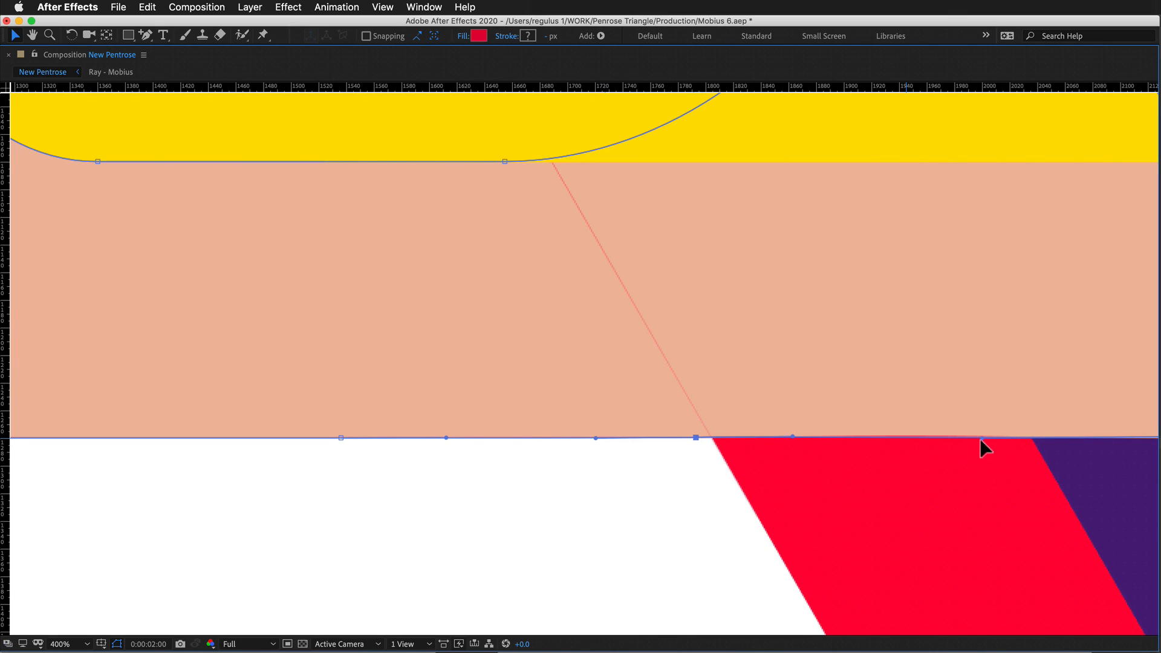
pyautogui.press('Up')
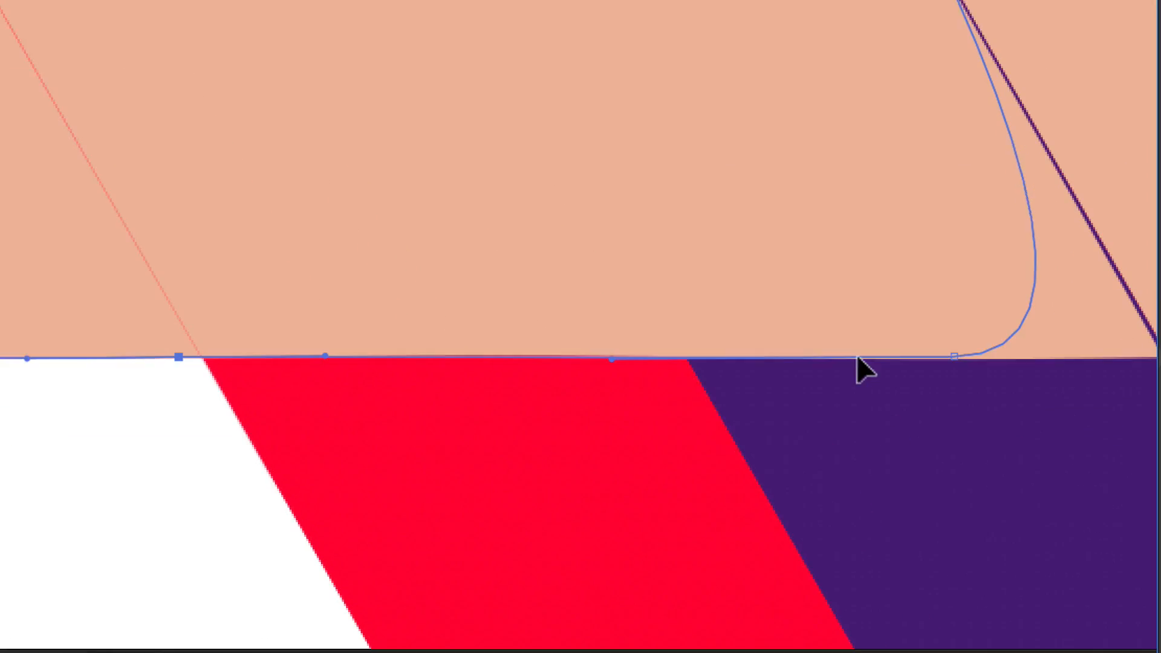
pyautogui.click(955, 357)
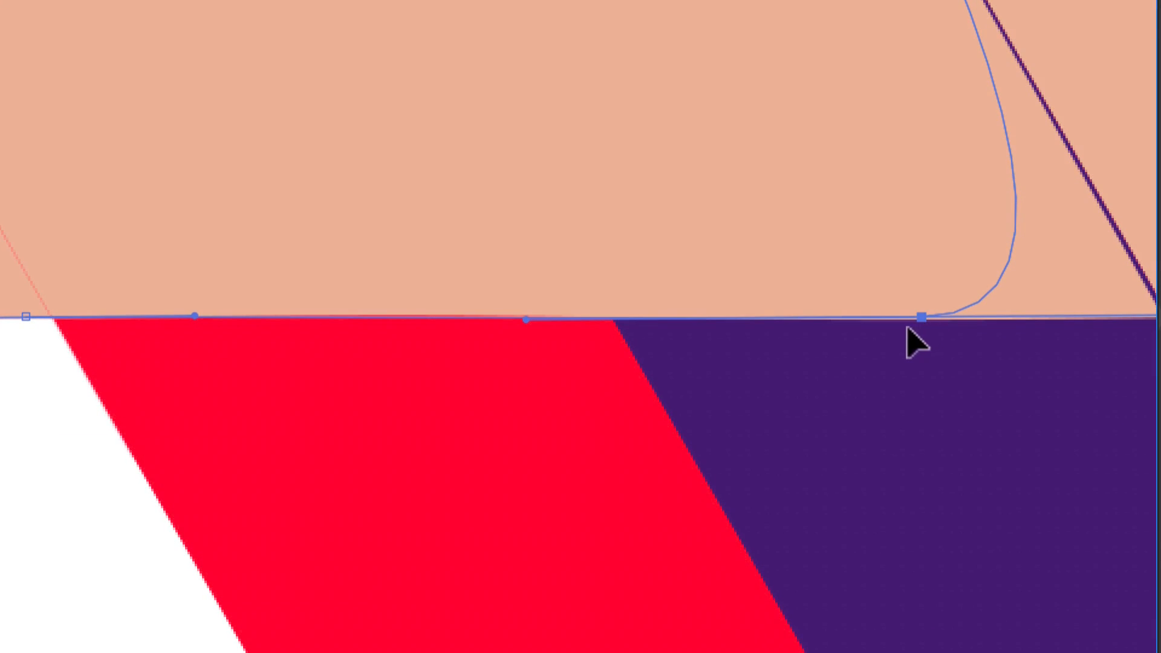
pyautogui.press('Up')
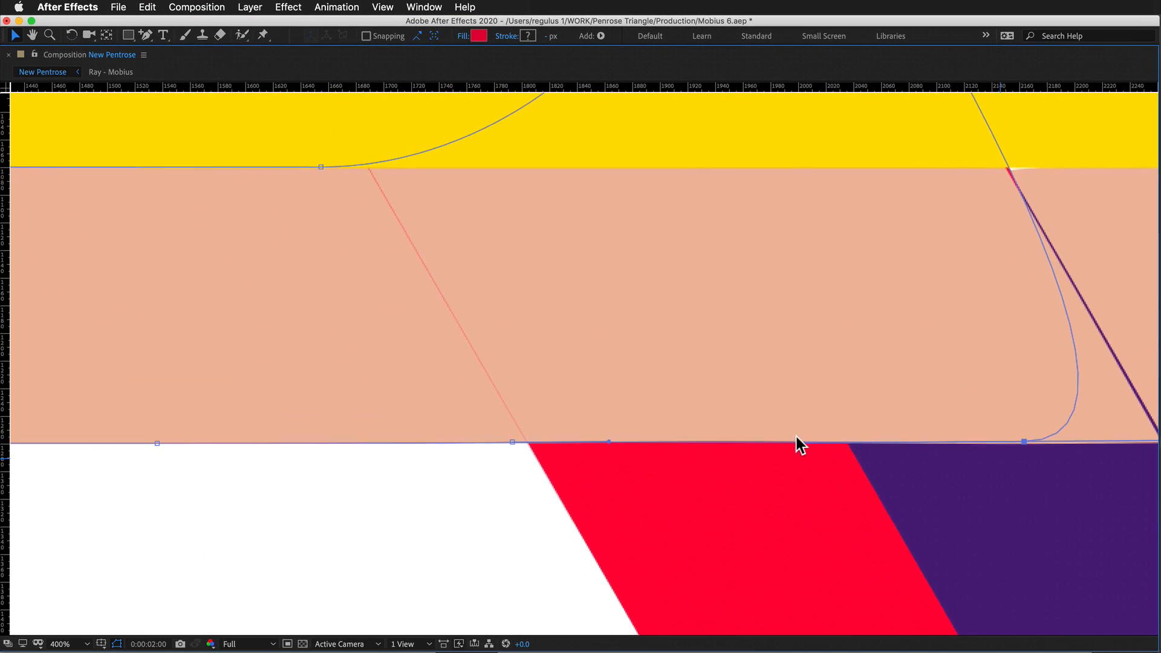
pyautogui.press('`')
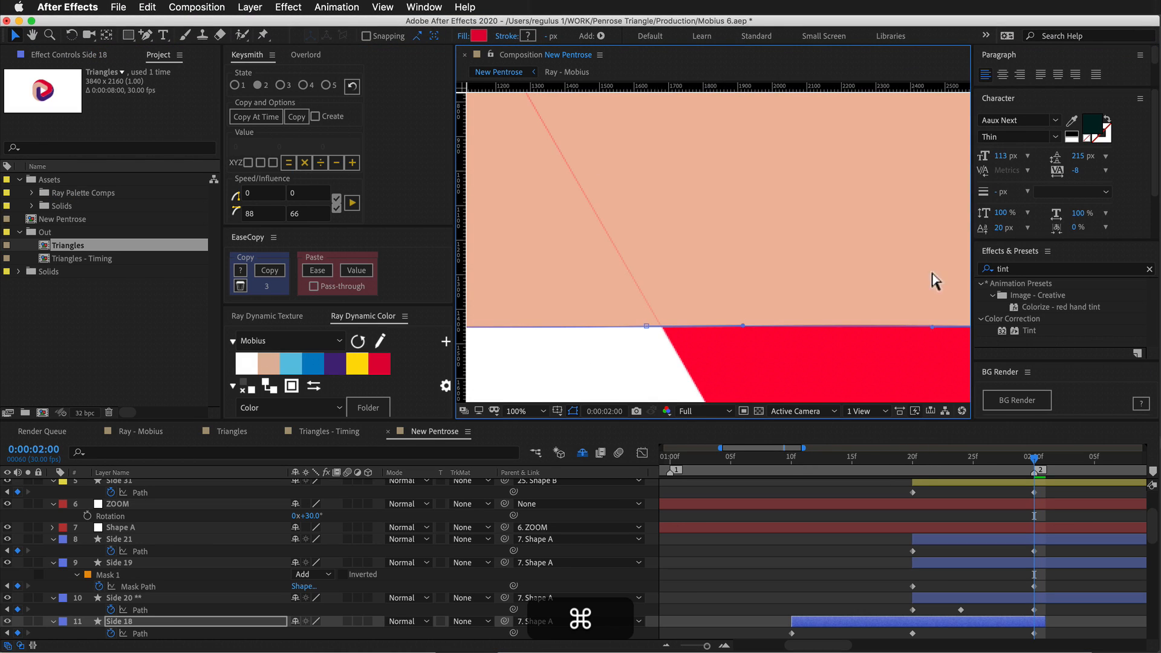
# Check how Side 18's reshaped edge moves between 0:00:01:20 and 0:00:02:00.
pyautogui.press('super+minus')
pyautogui.press('super+minus')
pyautogui.moveTo(1008, 458); pyautogui.dragTo(925, 514)
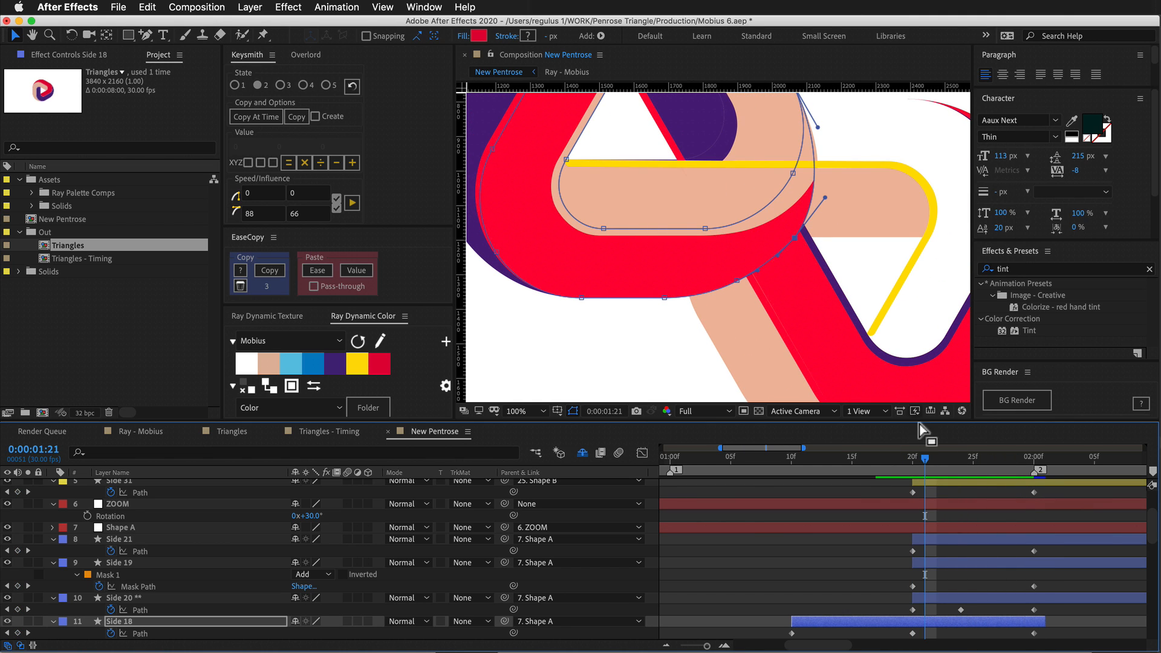
pyautogui.moveTo(930, 469); pyautogui.dragTo(1039, 496)
# Reset the ZOOM null's rotation to 0° and check the whole figure at 0:00:01:23.
pyautogui.click(311, 516)
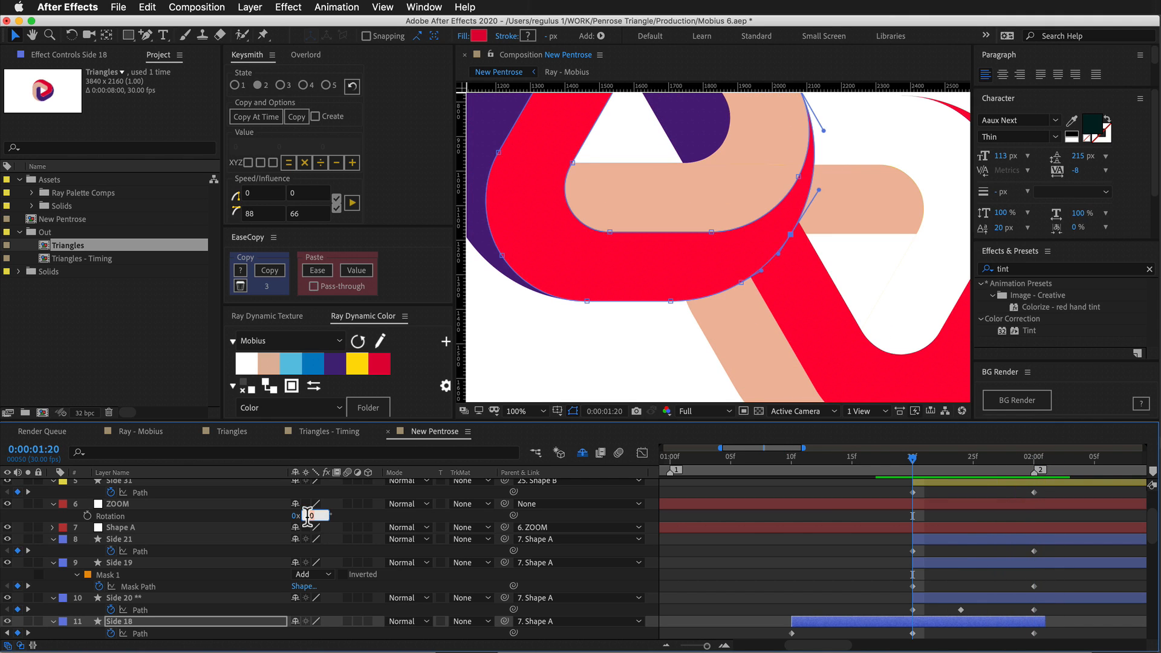
pyautogui.press('Return')
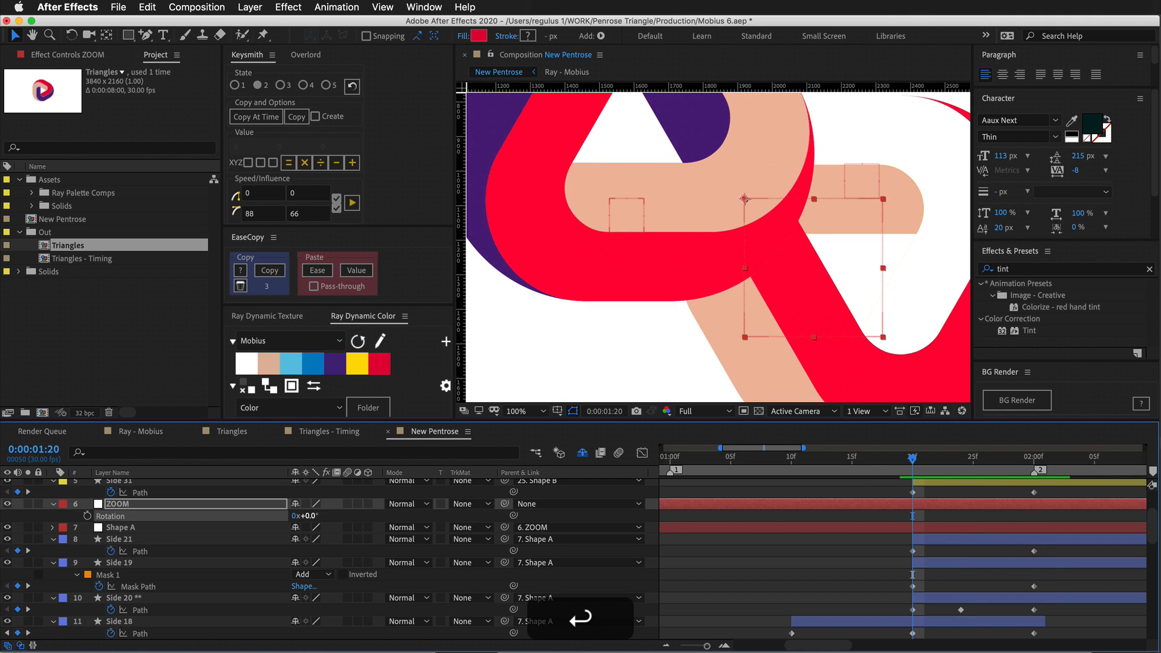
pyautogui.press('super+minus')
pyautogui.moveTo(912, 460); pyautogui.dragTo(950, 464)
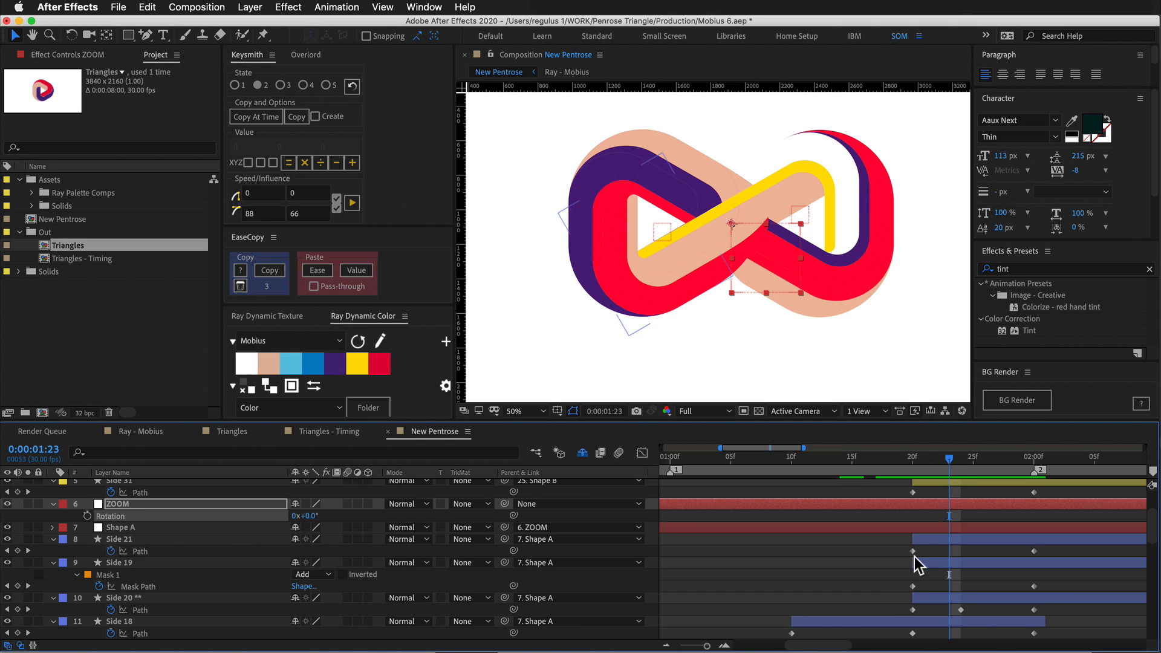
# Make Side 26 visible and recolour it purple from the Mobius palette, checking it at 0:00:01:13.
pyautogui.scroll(-5, 907, 520)
pyautogui.scroll(-10, 809, 580)
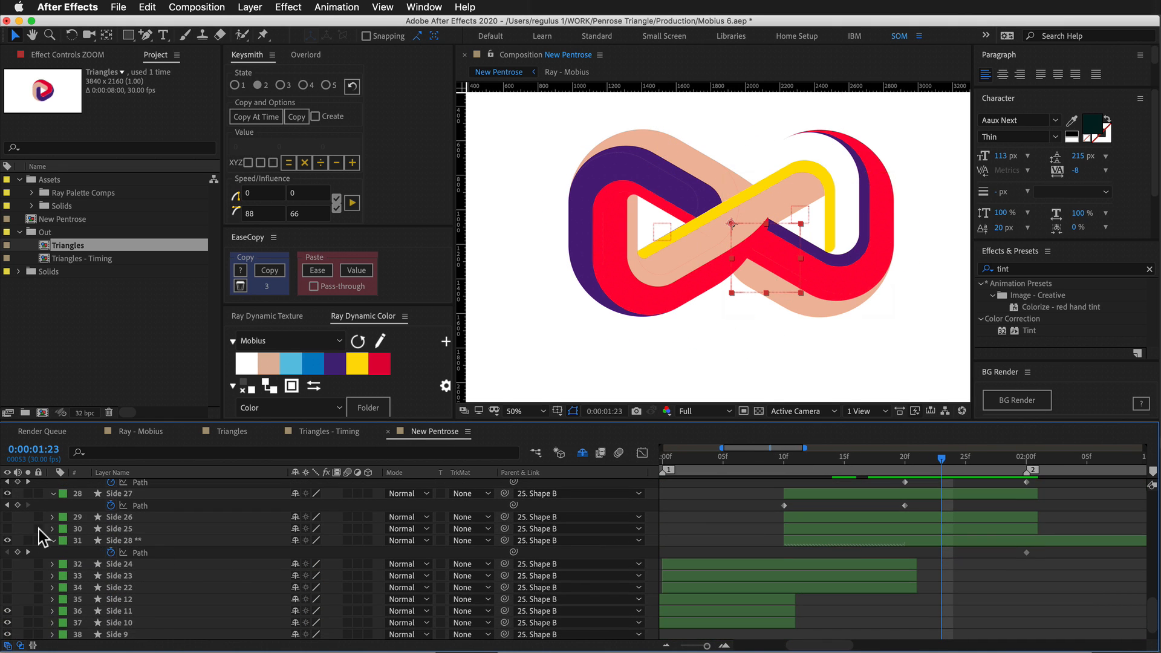
pyautogui.hscroll(-2, 53, 536)
pyautogui.hscroll(3, 354, 534)
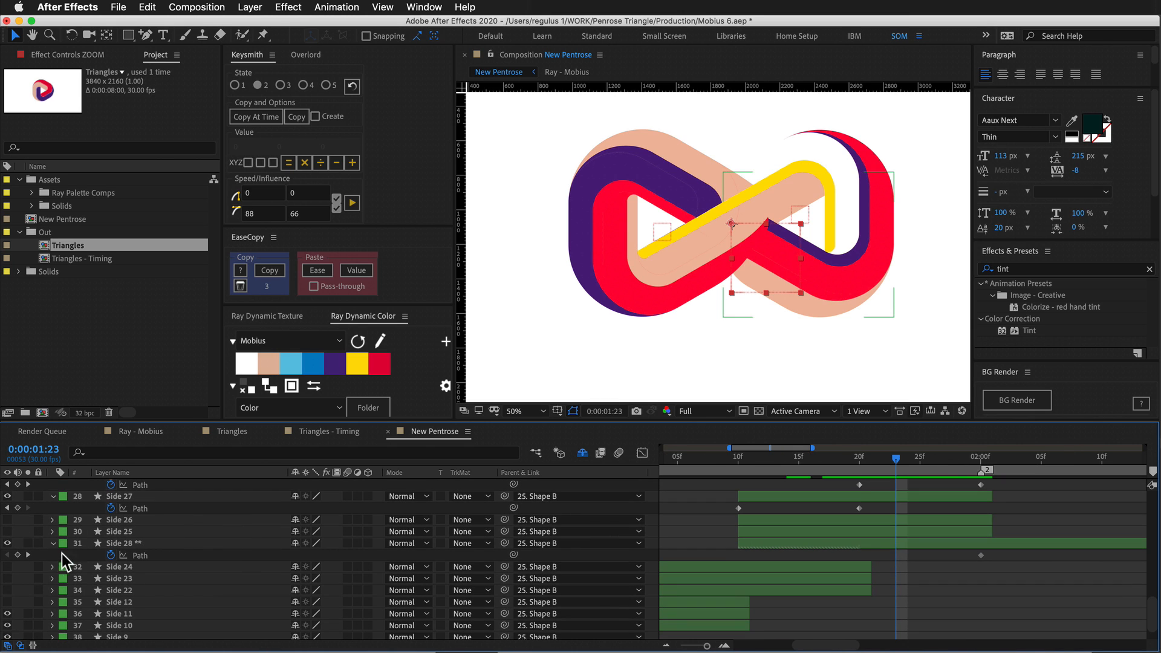
pyautogui.click(7, 520)
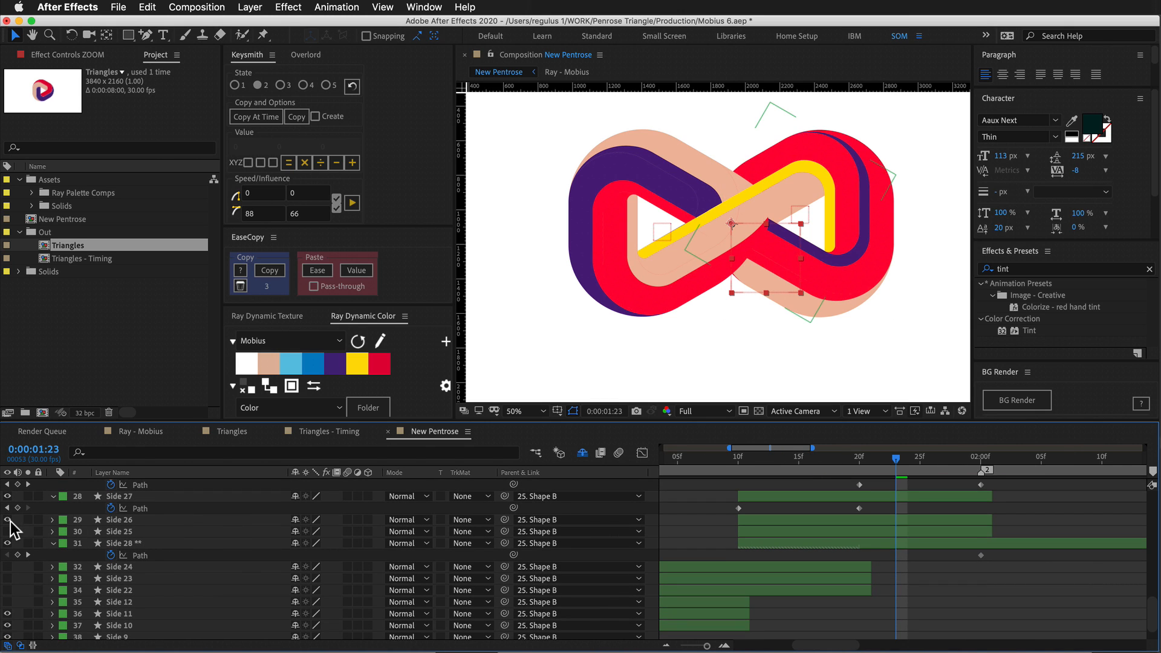
pyautogui.click(101, 520)
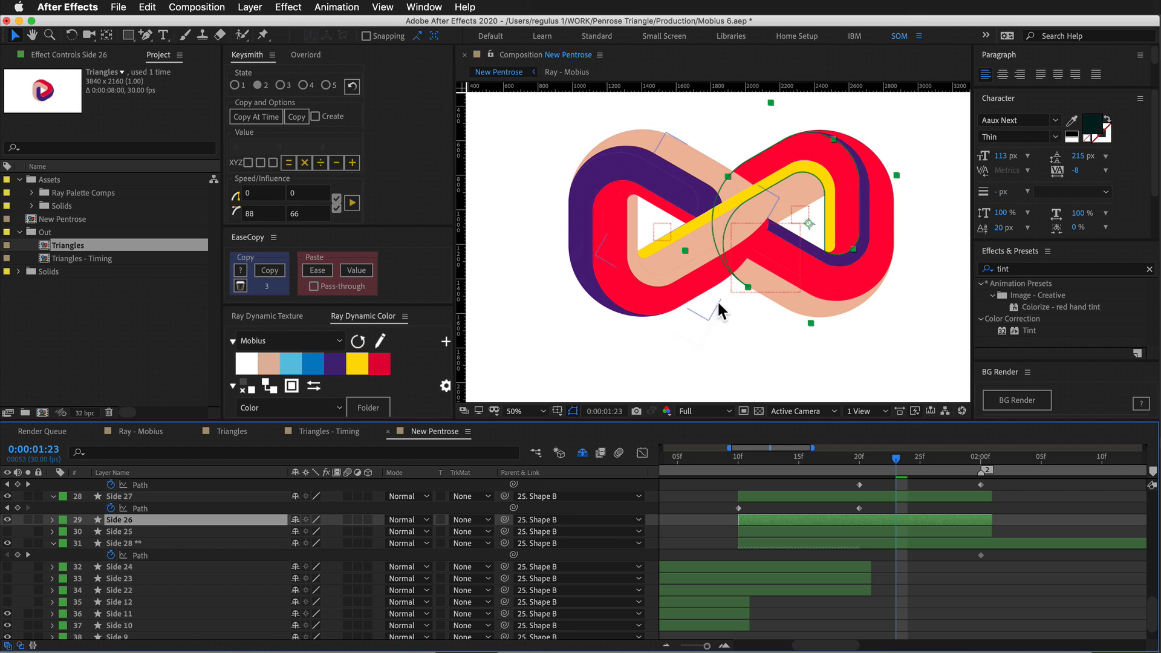
pyautogui.click(338, 366)
pyautogui.moveTo(892, 460); pyautogui.dragTo(775, 509)
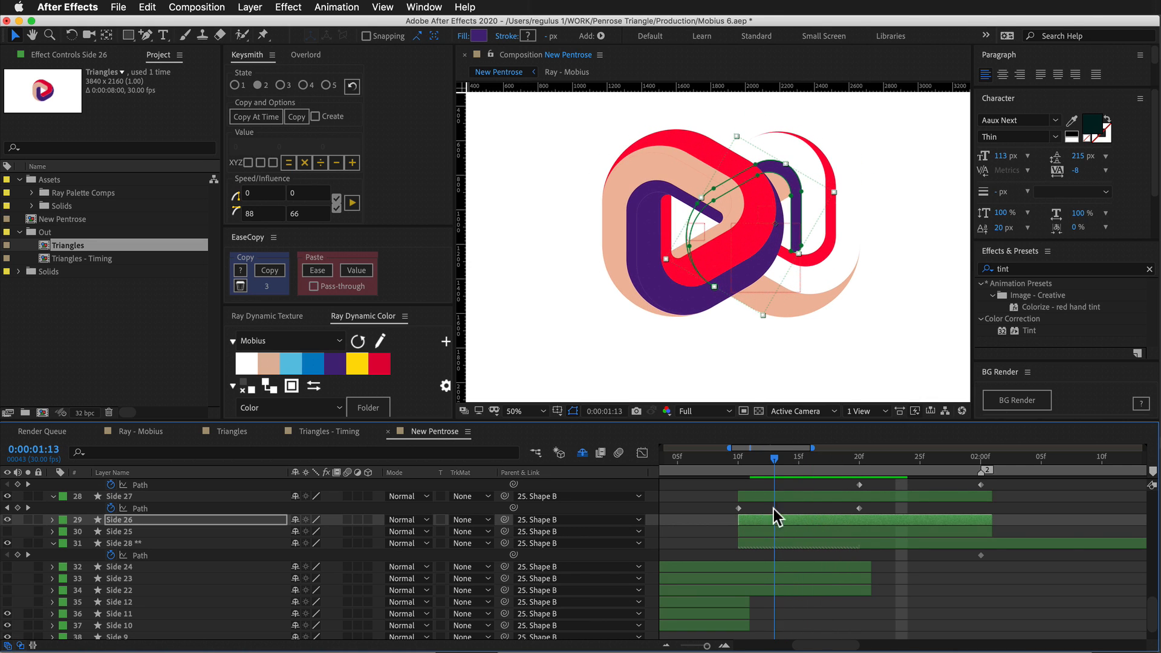
# Make Side 24 visible and recolour it red from the Mobius palette, checking it at 0:00:01:15.
pyautogui.click(7, 566)
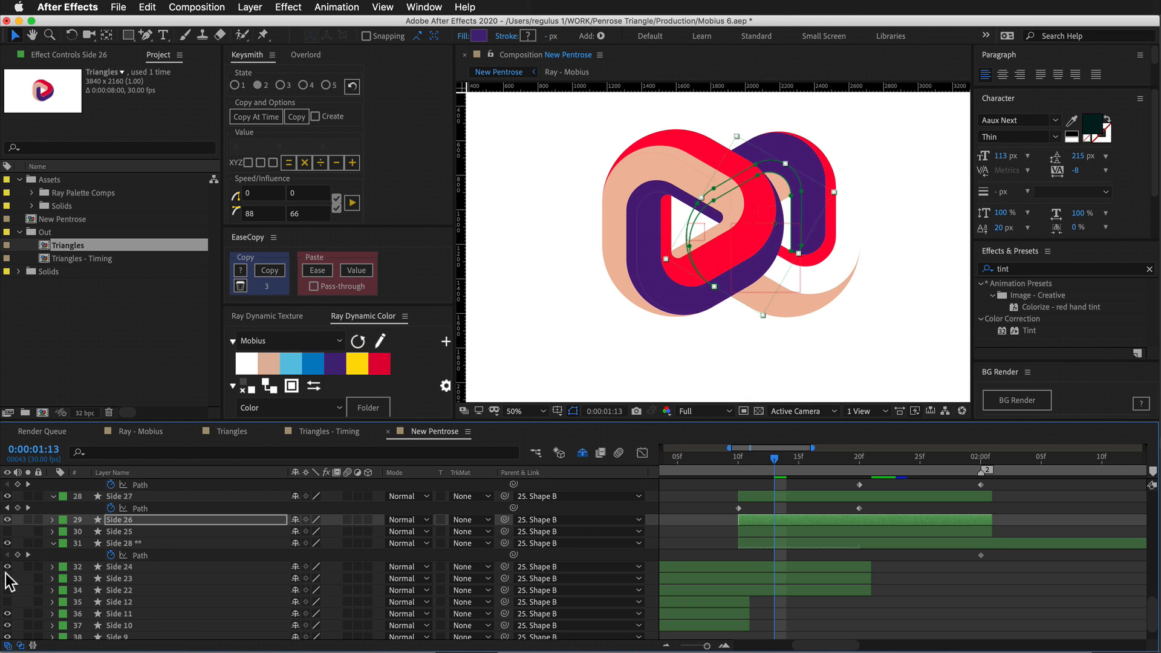
pyautogui.click(103, 569)
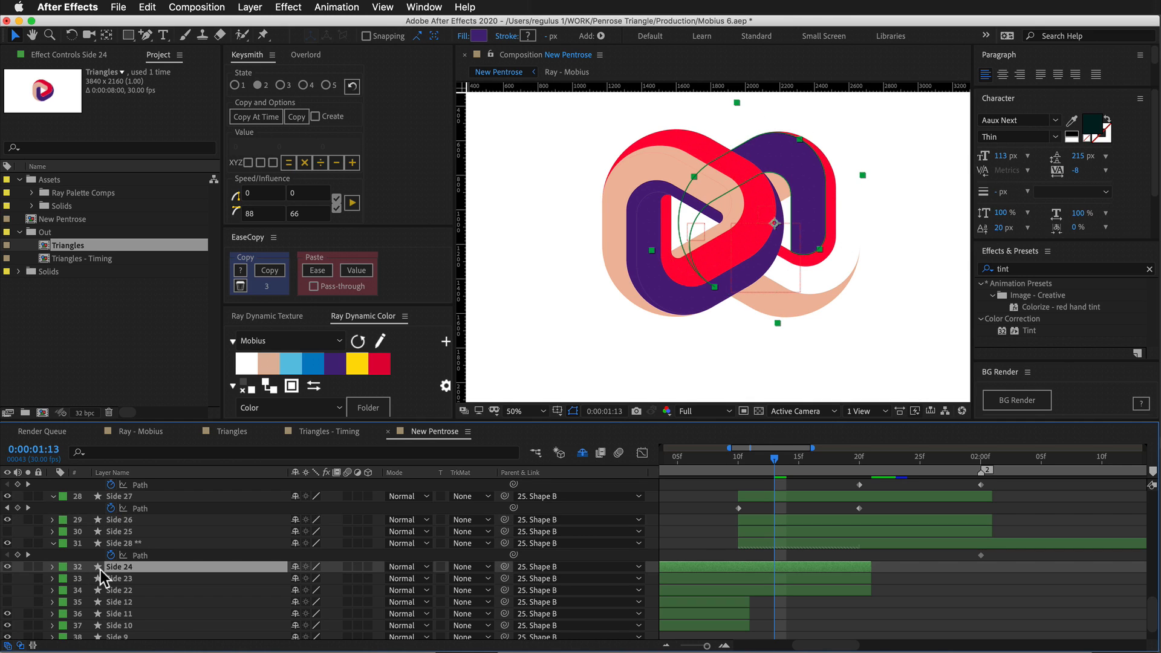
pyautogui.click(380, 364)
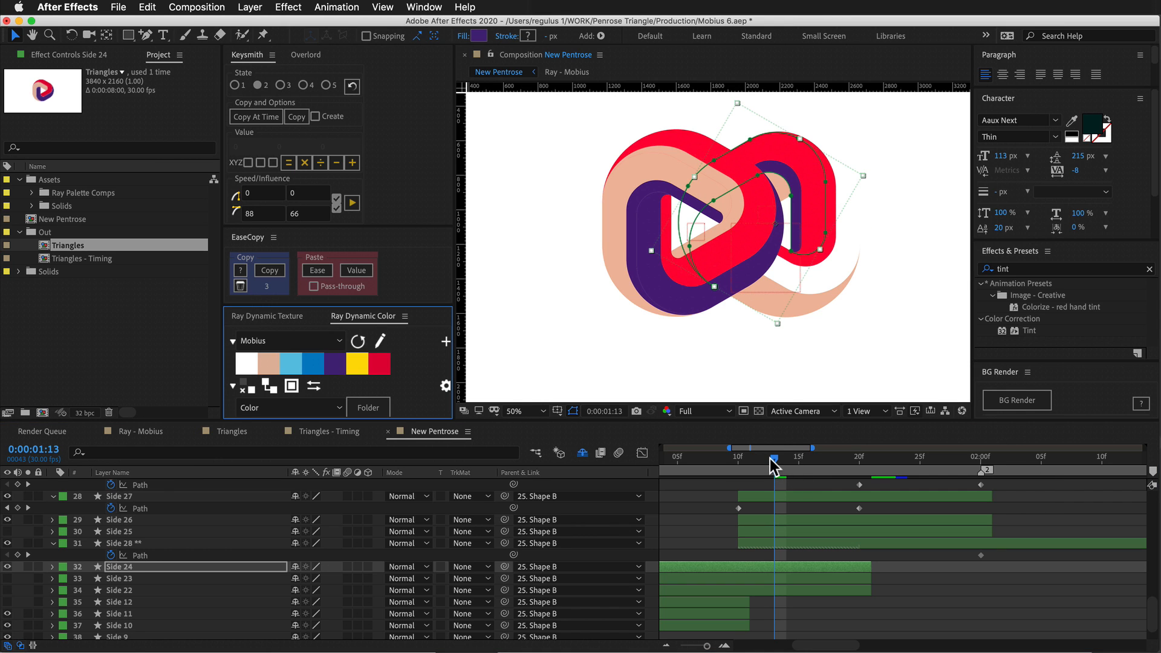
pyautogui.moveTo(772, 459); pyautogui.dragTo(798, 476)
# Isolate Side 24 briefly at 0:00:01:15 to inspect its shape, and examine the full figure at 0:00:01:14.
pyautogui.click(28, 567)
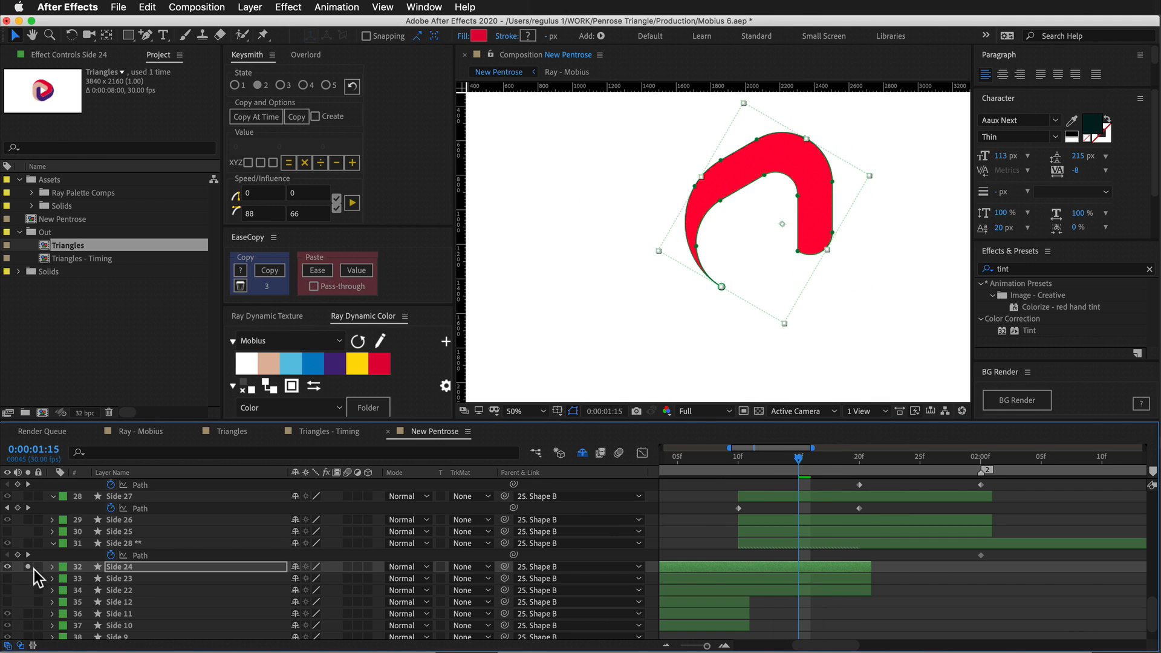
pyautogui.click(26, 567)
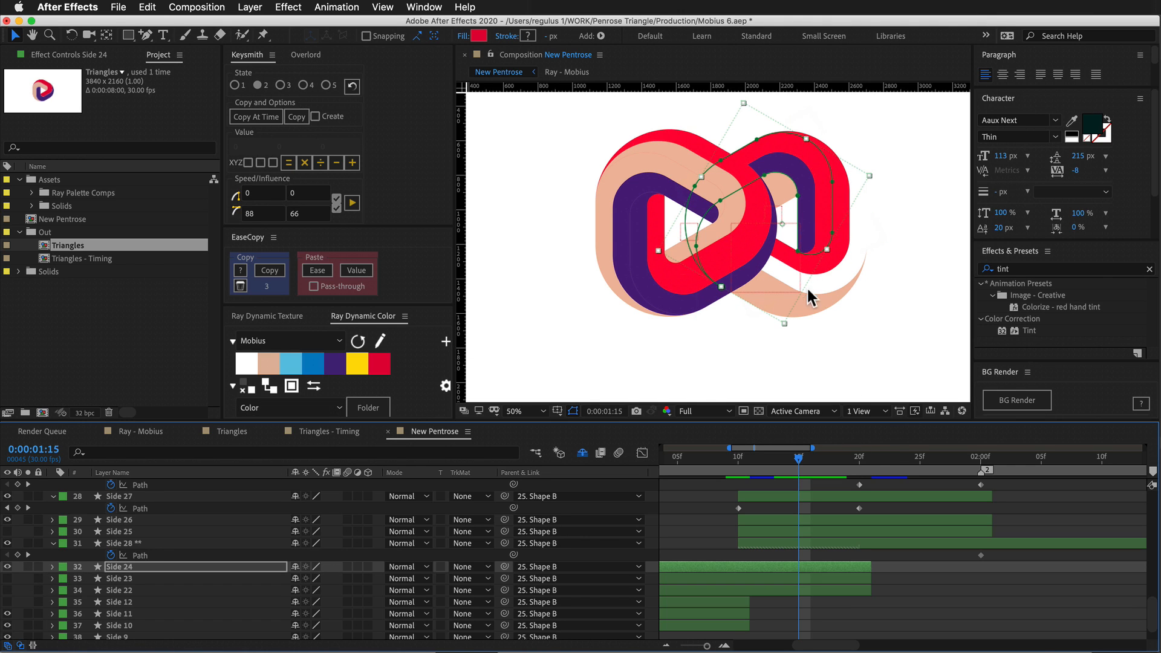
pyautogui.moveTo(798, 458)
pyautogui.mouseDown()
pyautogui.moveTo(846, 463)
pyautogui.moveTo(786, 466)
pyautogui.mouseUp()
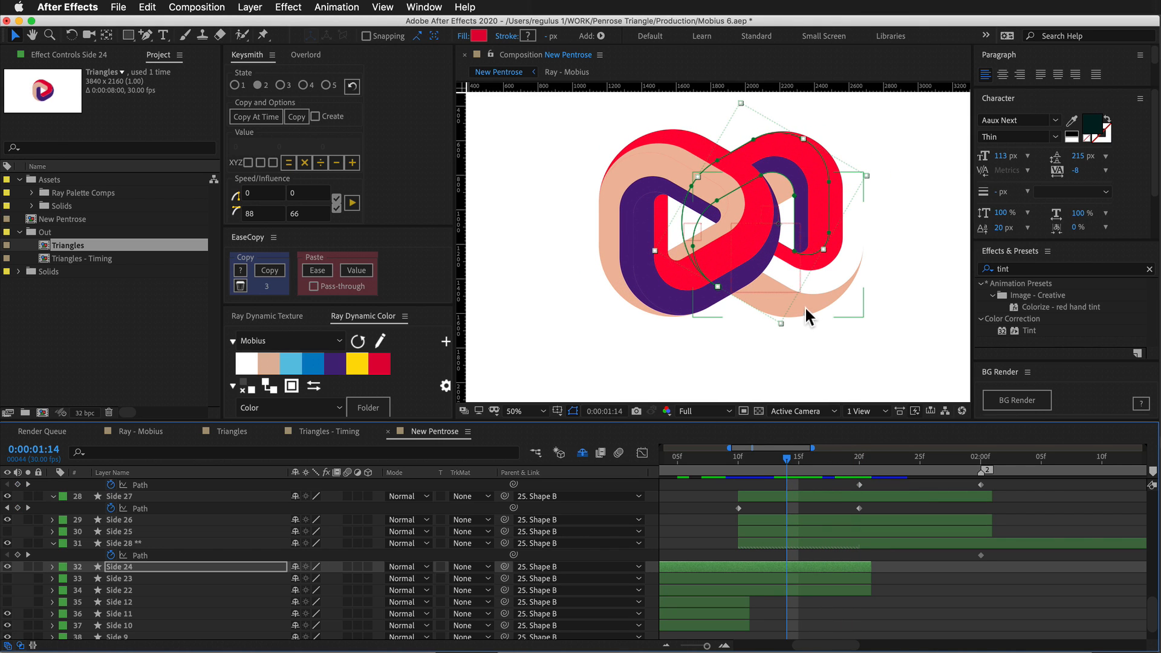
# Show Side 23 and Side 22 in turn to fill out Shape B, checking the bands back to 0:00:01:06.
pyautogui.click(8, 579)
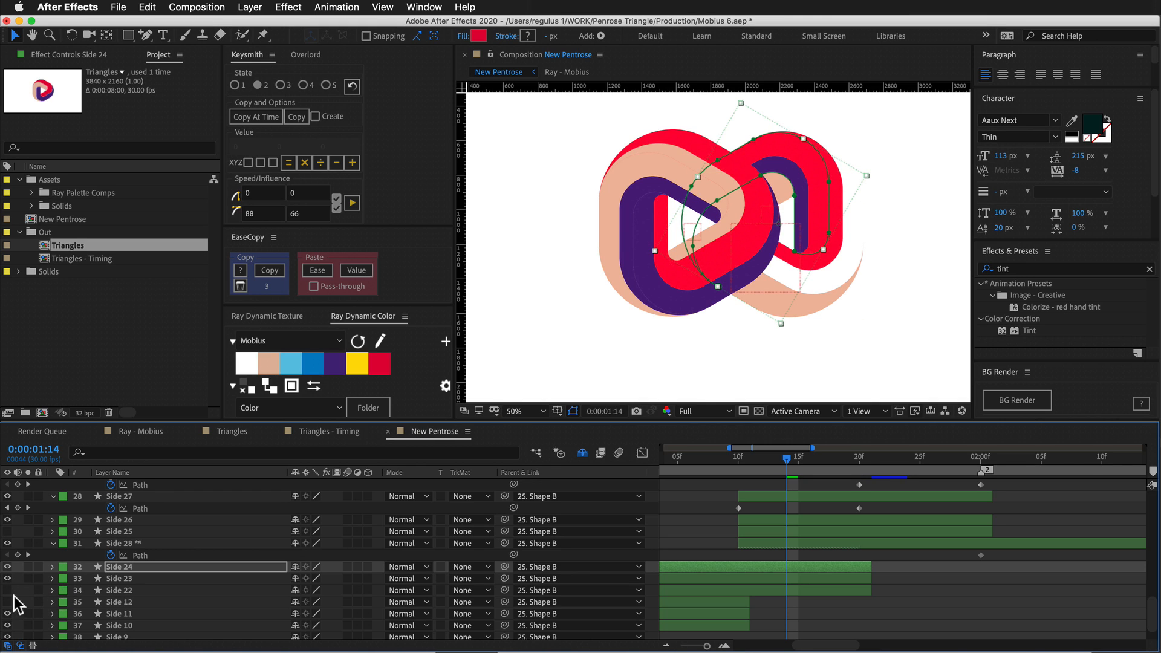
pyautogui.click(8, 591)
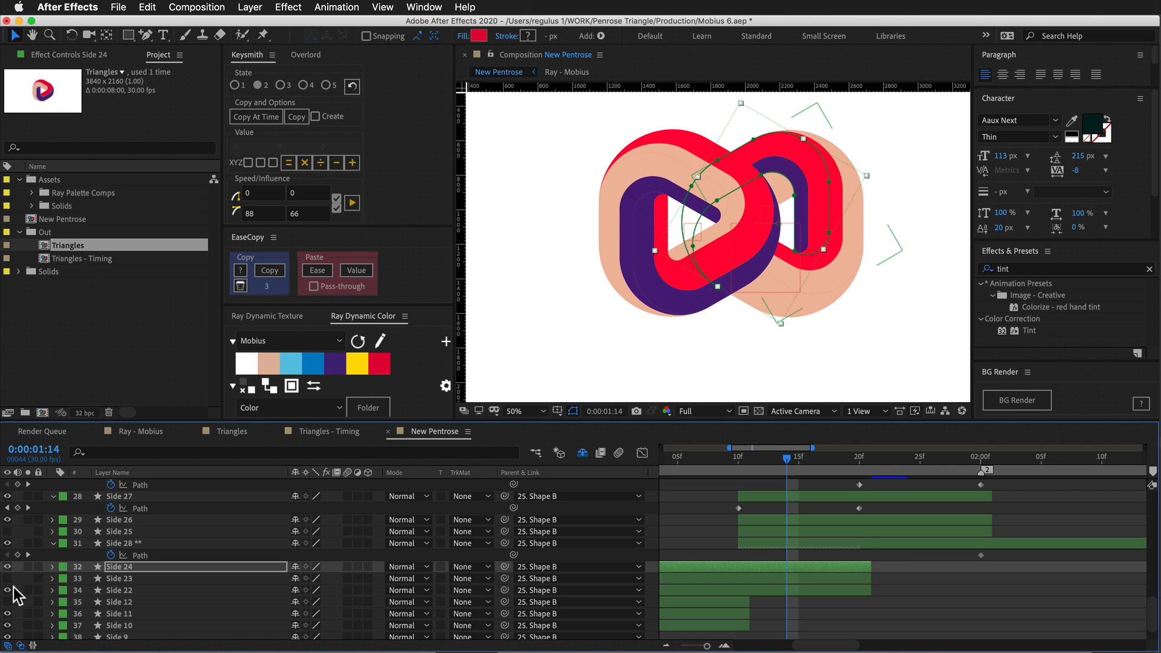
pyautogui.click(107, 589)
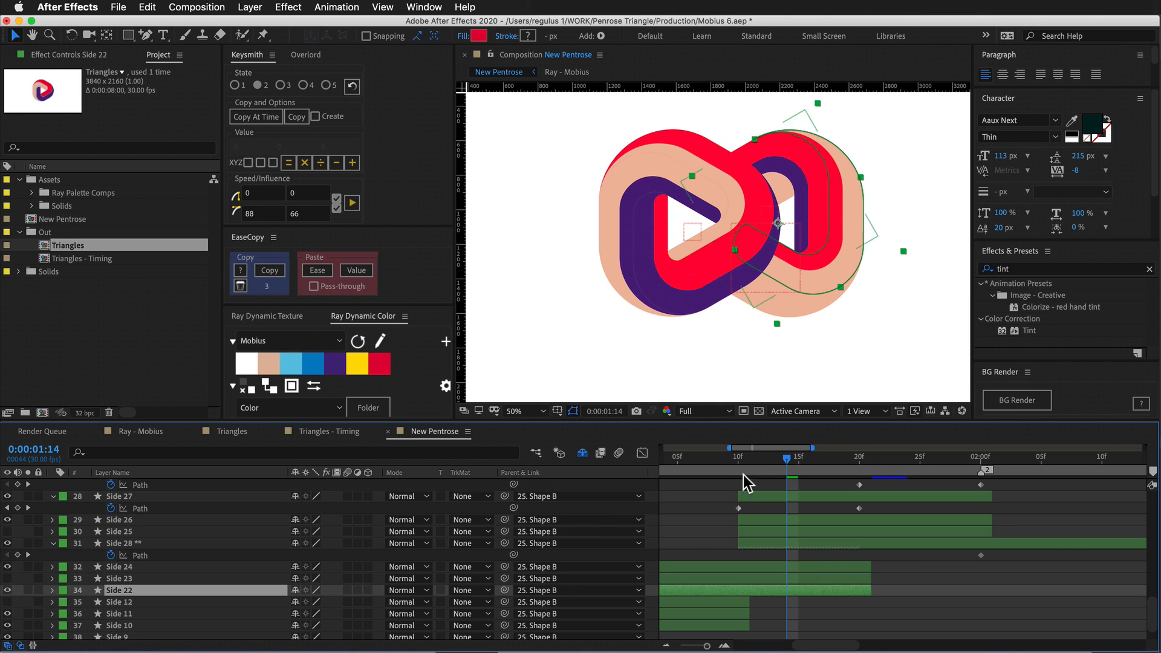
pyautogui.moveTo(790, 466); pyautogui.dragTo(689, 532)
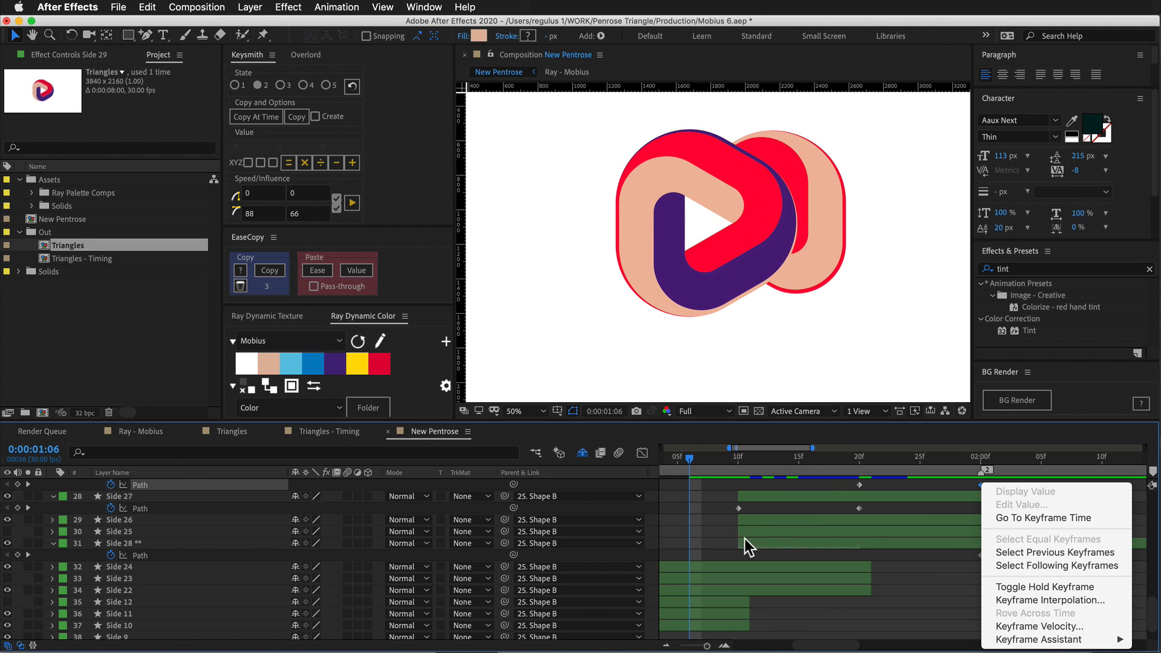
pyautogui.click(710, 491)
# With the Shape B bands isolated, apply the peach palette colour to Side 25 at 0:00:01:17, checking it at 0:00:01:15 and 0:00:01:13.
pyautogui.moveTo(705, 466); pyautogui.dragTo(897, 458)
pyautogui.moveTo(818, 463)
pyautogui.mouseDown()
pyautogui.moveTo(778, 472)
pyautogui.moveTo(858, 459)
pyautogui.moveTo(993, 461)
pyautogui.moveTo(823, 472)
pyautogui.mouseUp()
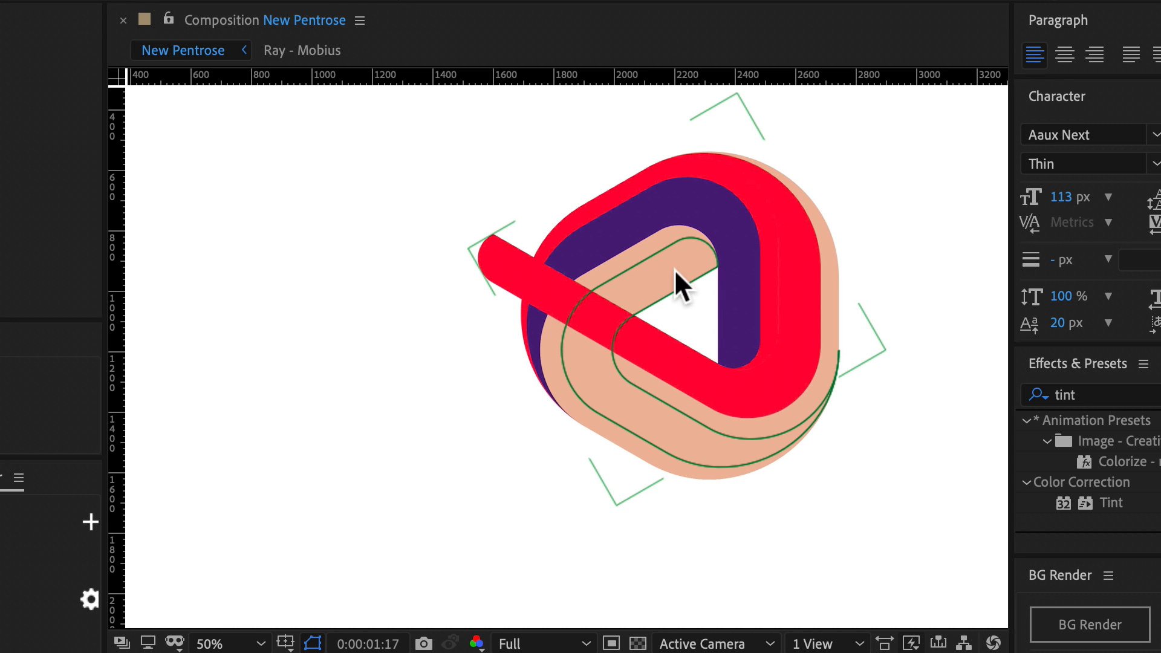
pyautogui.click(83, 536)
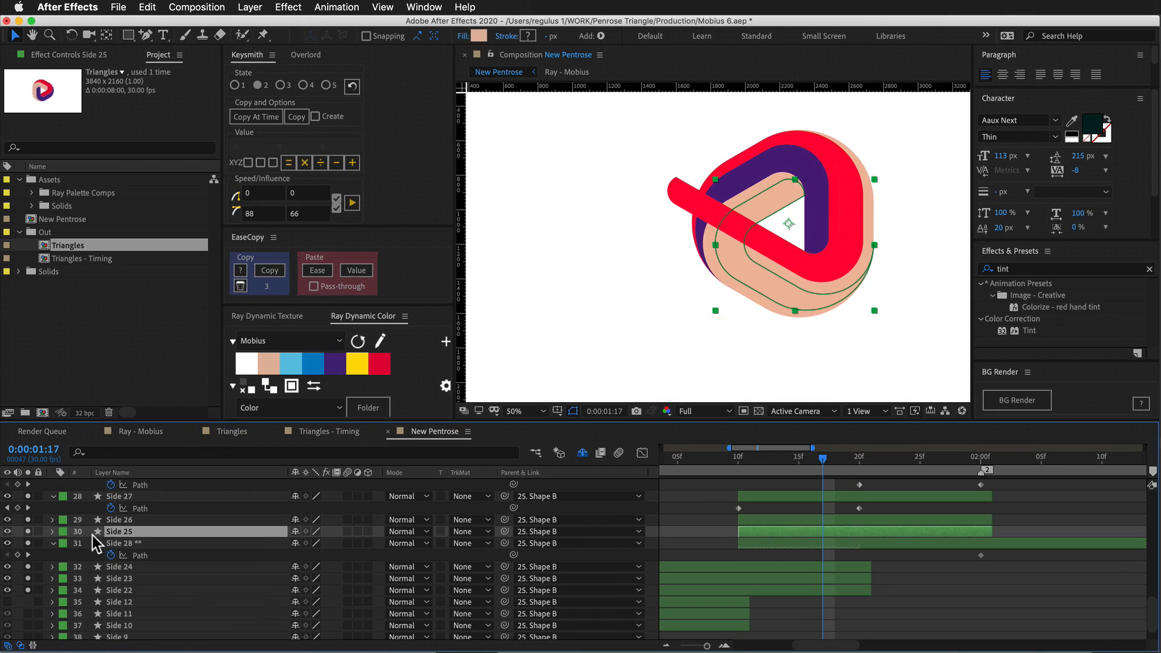
pyautogui.click(269, 366)
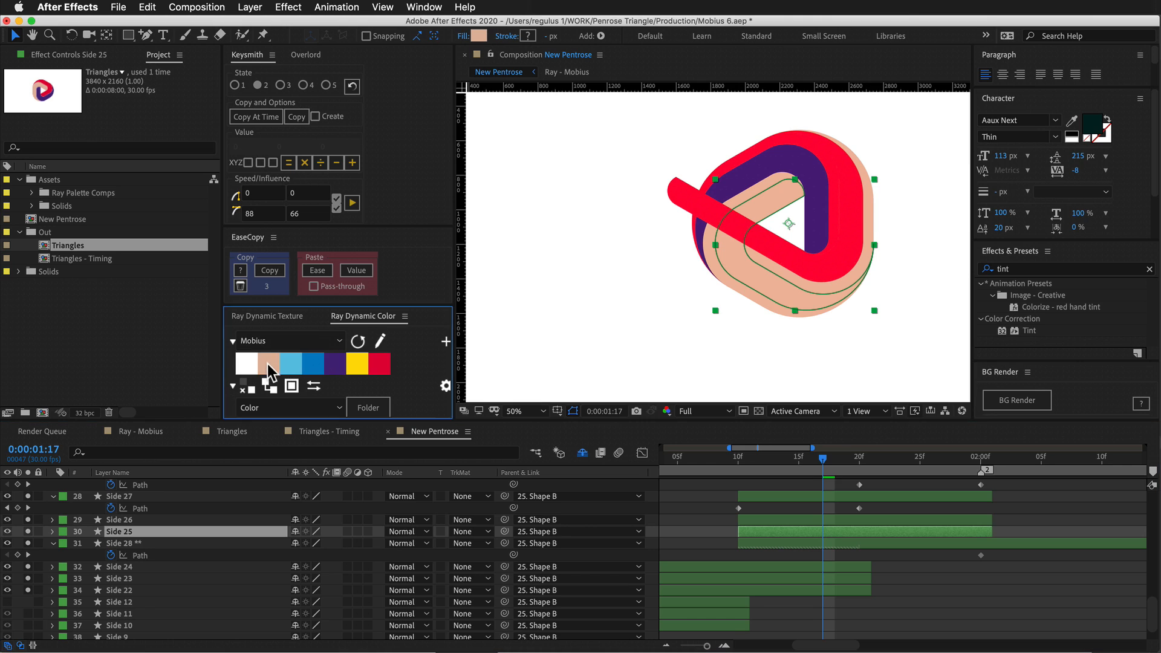
pyautogui.moveTo(821, 466); pyautogui.dragTo(799, 475)
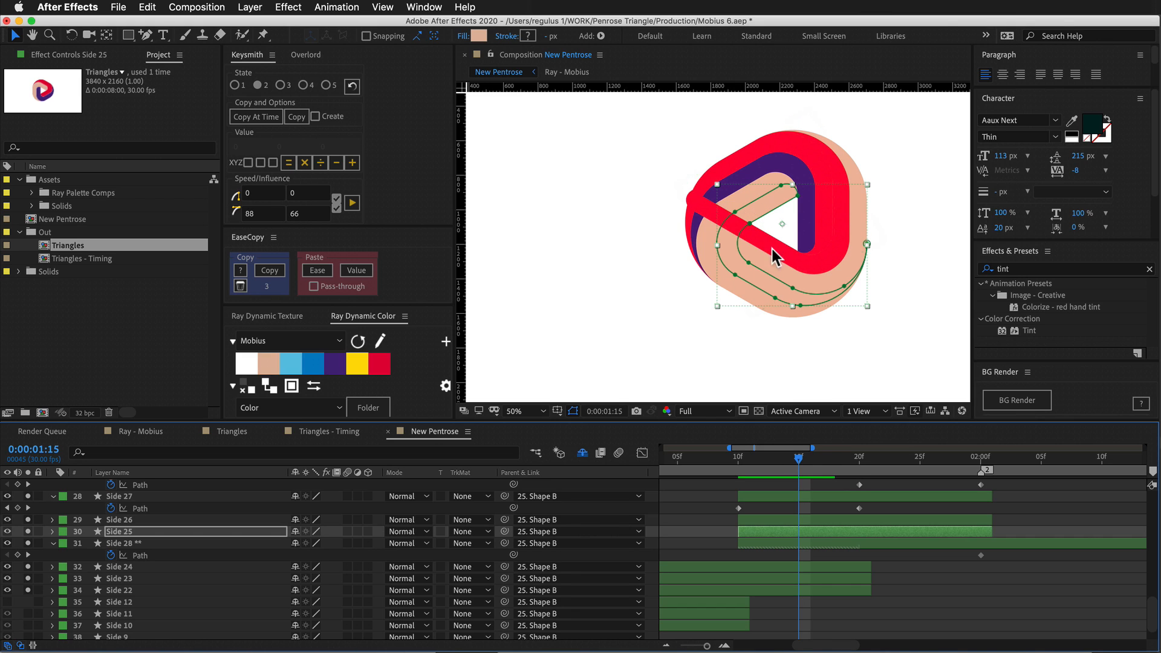
pyautogui.moveTo(805, 465); pyautogui.dragTo(776, 484)
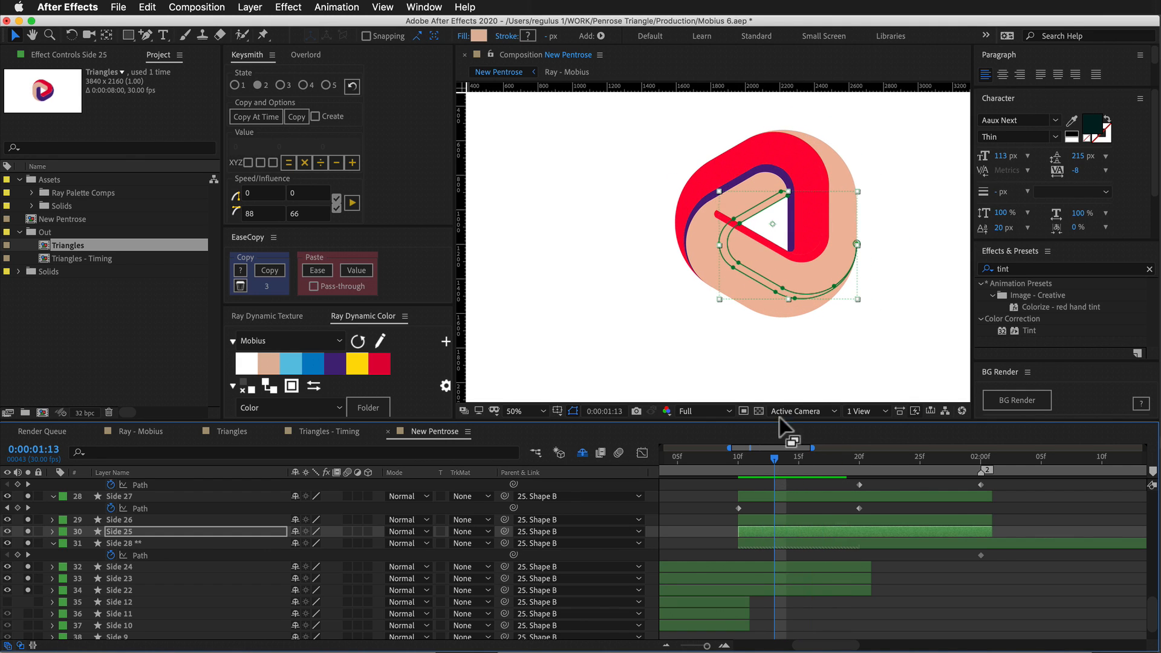
# At 0:00:01:15, filter Side 25's properties by "colo" to reveal its fill colour and expression.
pyautogui.click(797, 461)
pyautogui.click(171, 532)
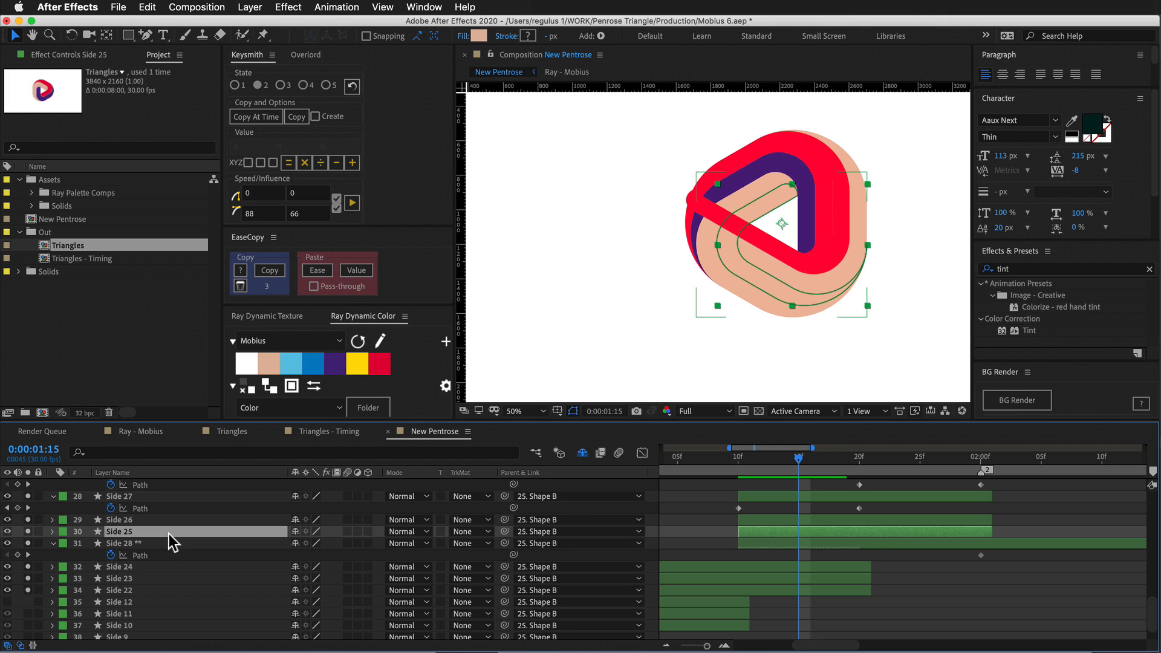
pyautogui.press('super+f')
pyautogui.write('colo')
pyautogui.click(404, 546)
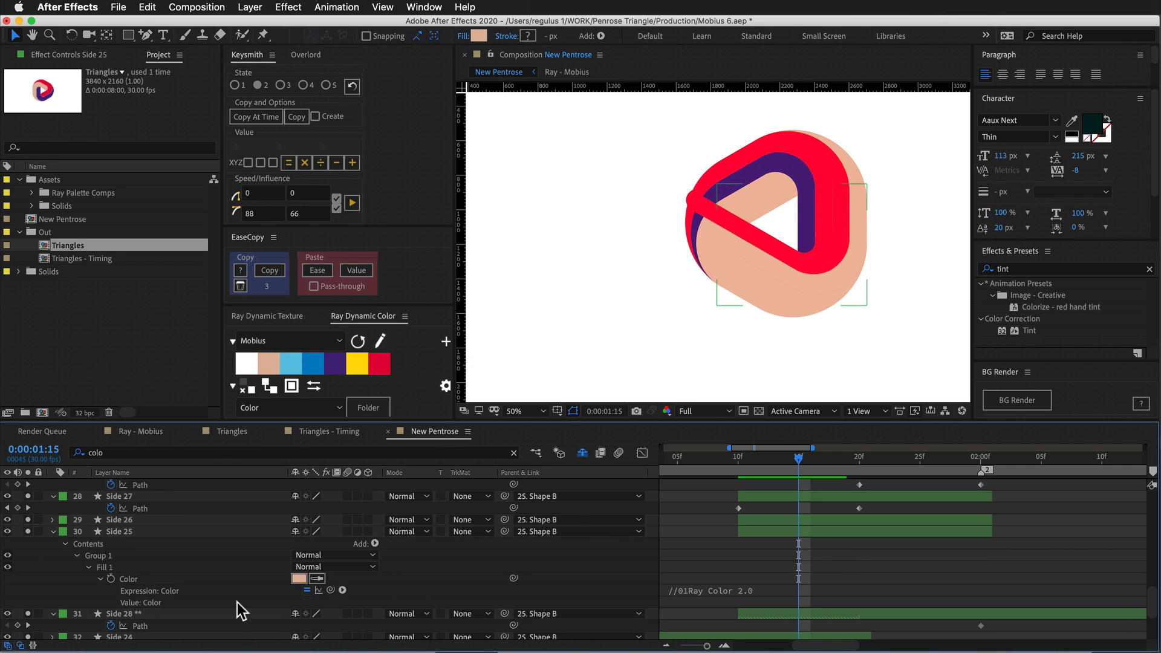
# Collapse the Side 25 layer and turn off solo for Side 22, Side 23 and Side 24, keeping Side 28 ** soloed.
pyautogui.click(53, 531)
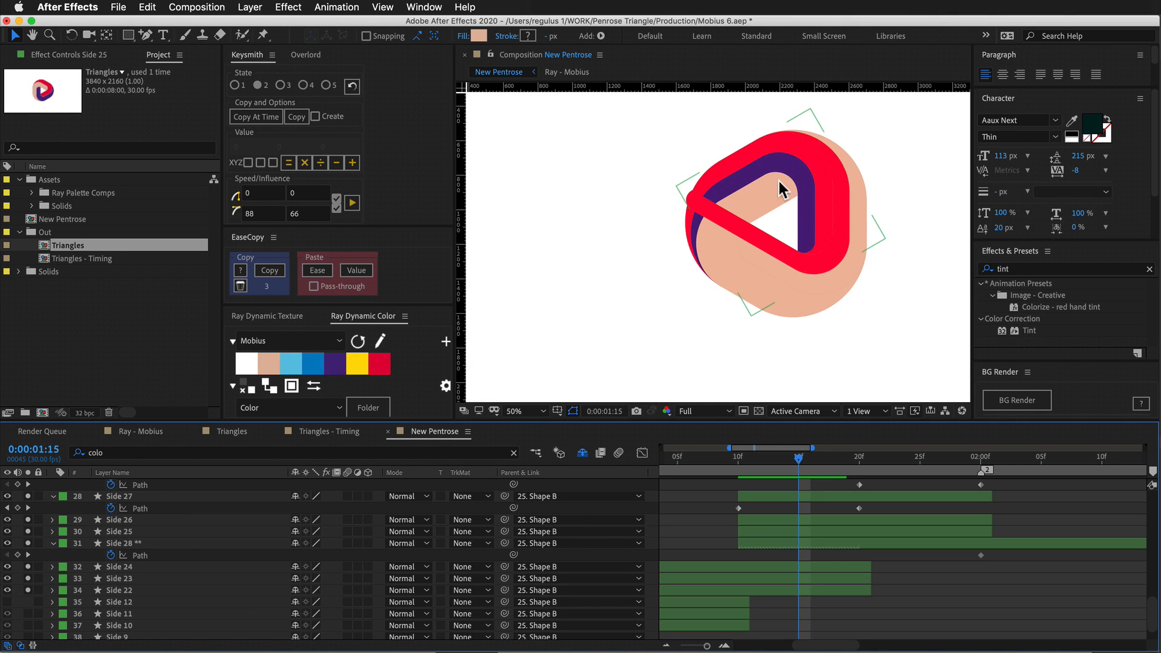
pyautogui.click(112, 568)
pyautogui.moveTo(28, 579); pyautogui.dragTo(25, 589)
pyautogui.click(27, 568)
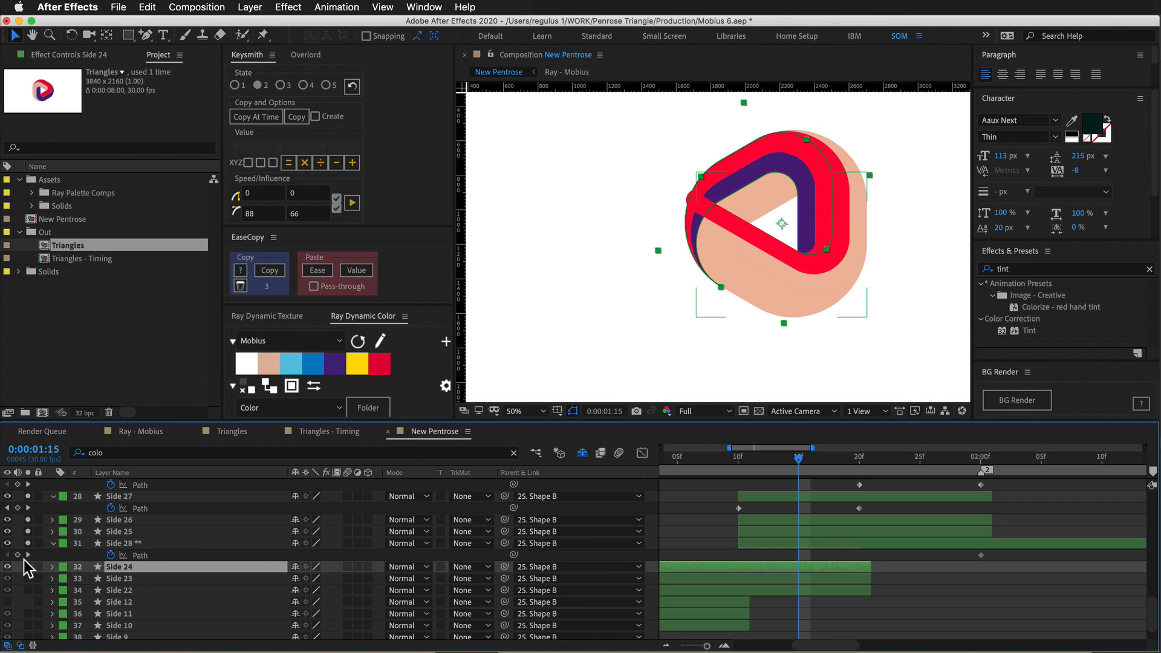
pyautogui.click(28, 544)
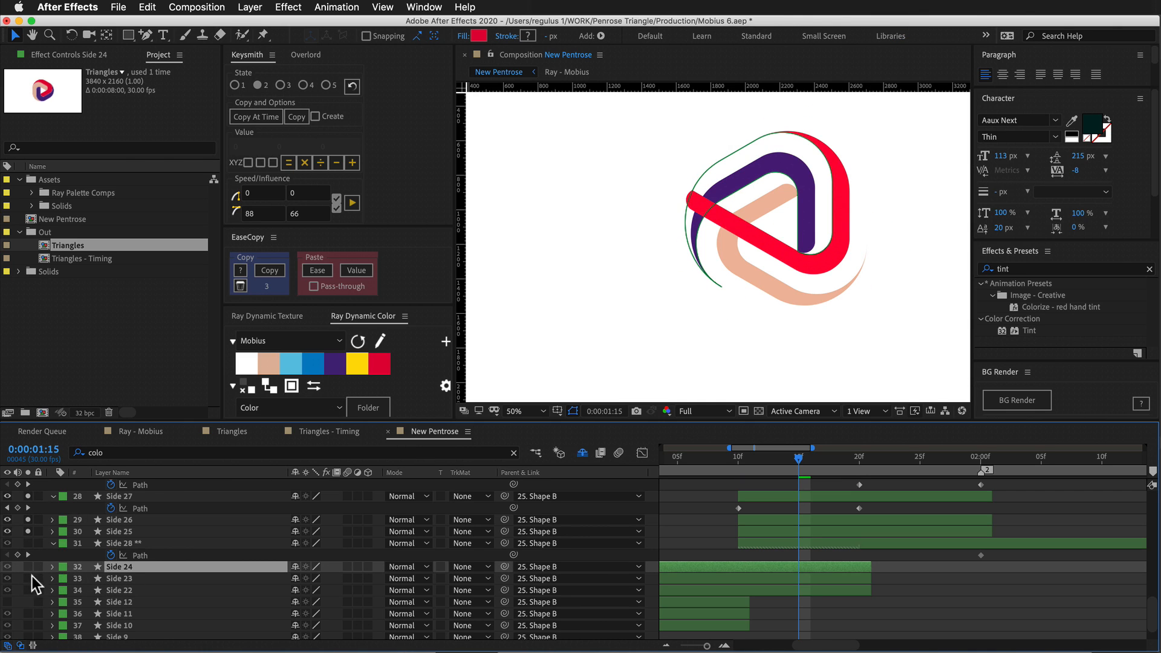
pyautogui.click(27, 568)
pyautogui.click(28, 543)
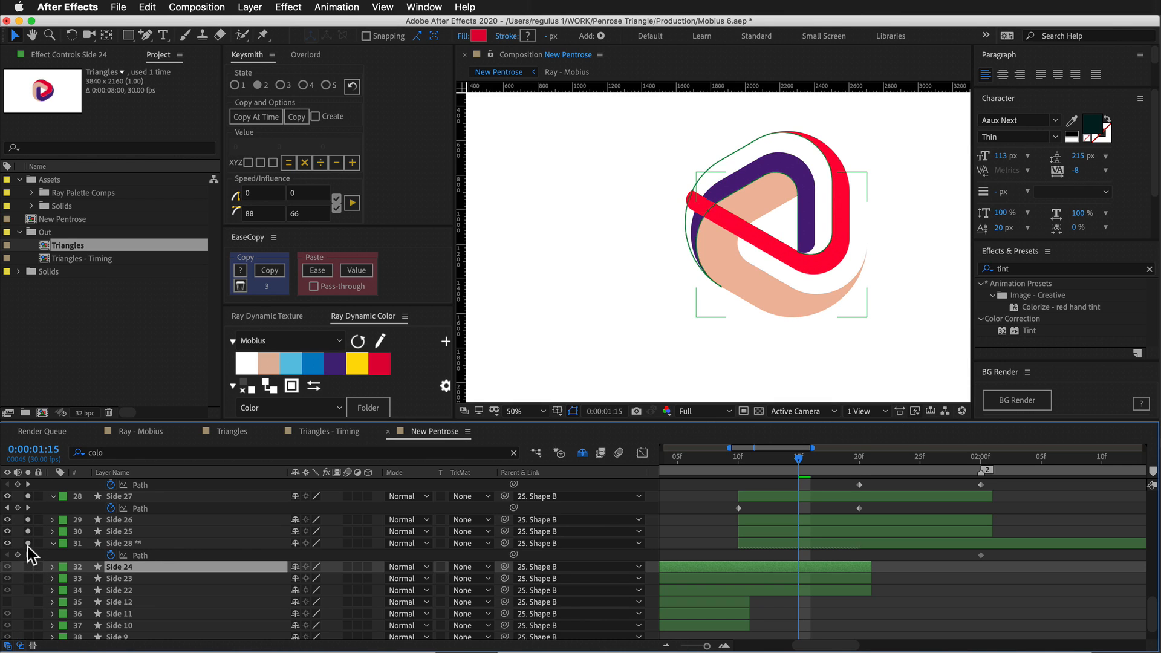
# Filter the Side 28 ** layer for its color property and set its fill to the purple of the Mobius palette.
pyautogui.click(125, 545)
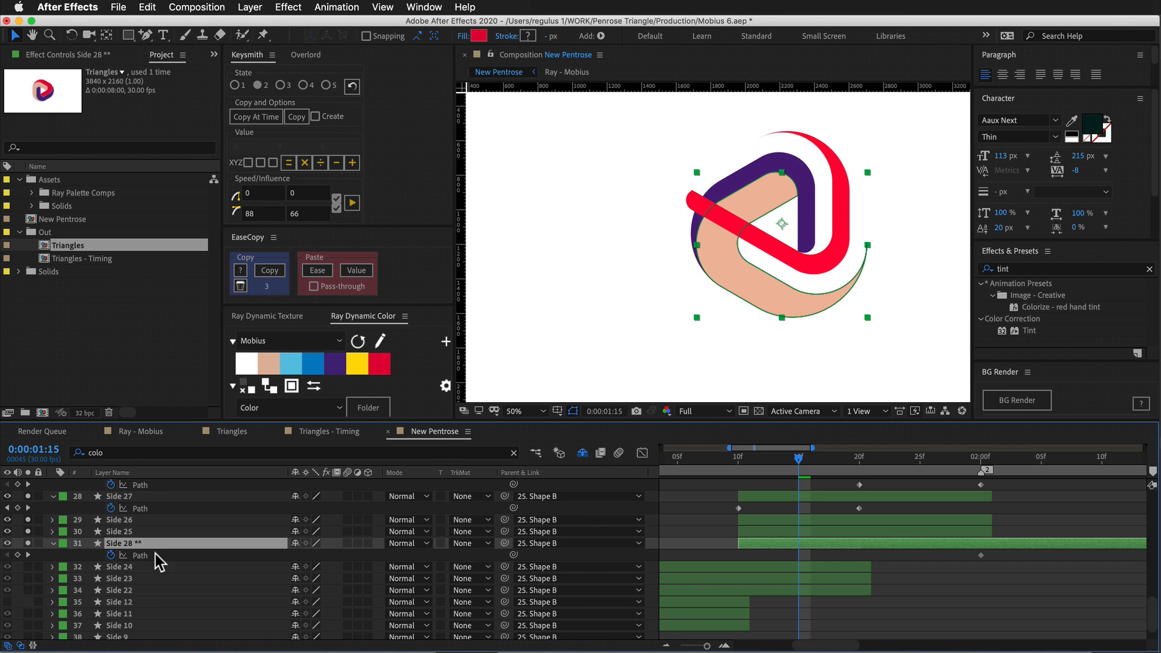
pyautogui.press('super+f')
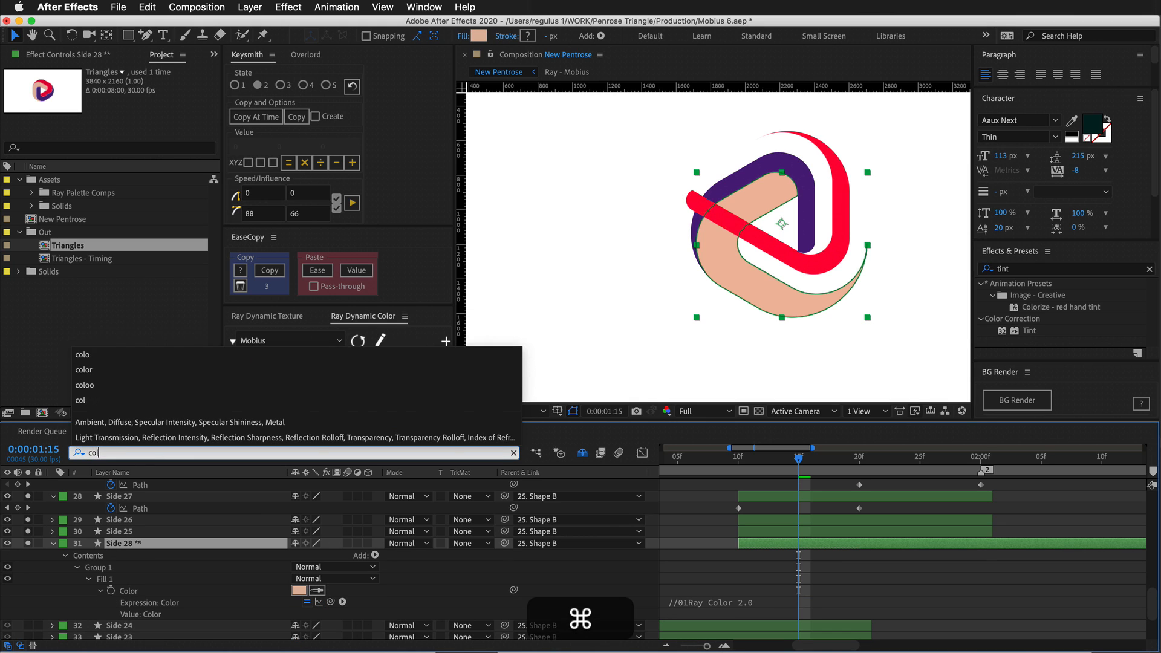
pyautogui.click(236, 591)
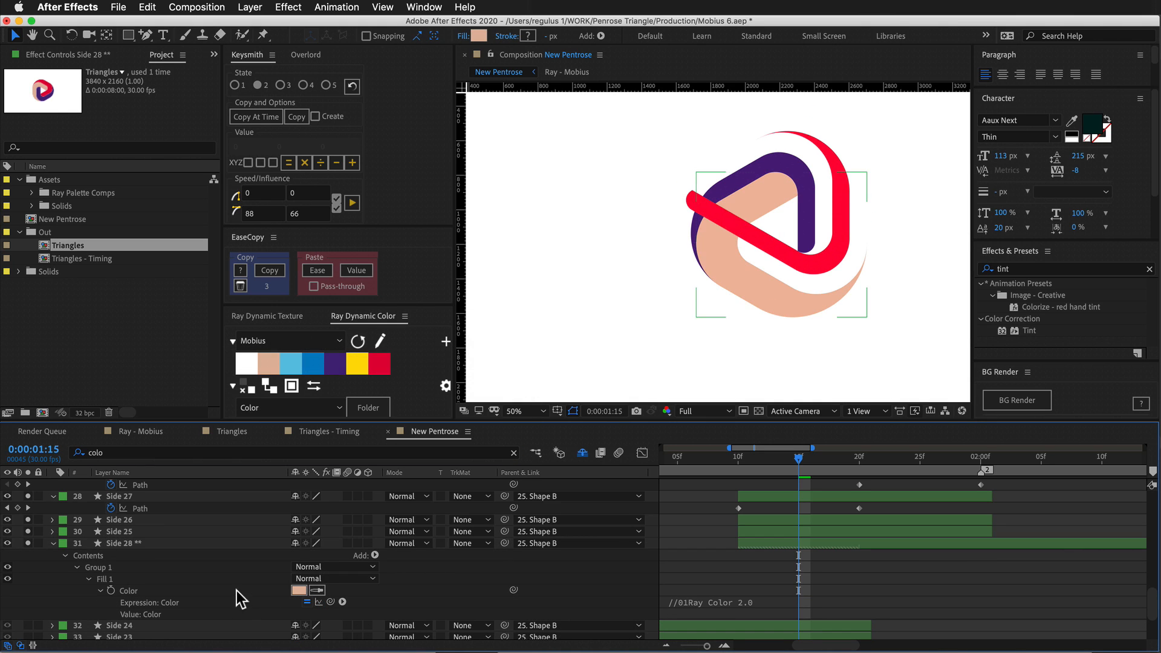
pyautogui.click(334, 364)
pyautogui.click(451, 589)
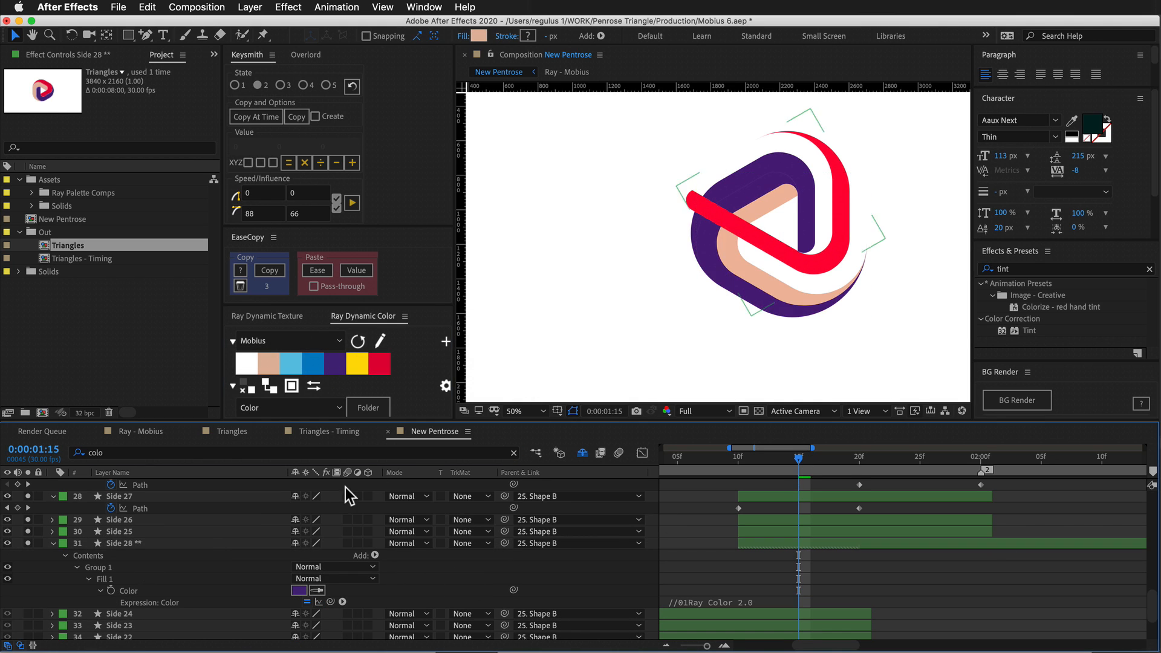
# Turn off solo for the Side 25 to Side 28 layers and preview the animation between frames 0:00:01:07 and 0:00:02:00.
pyautogui.scroll(5, 28, 541)
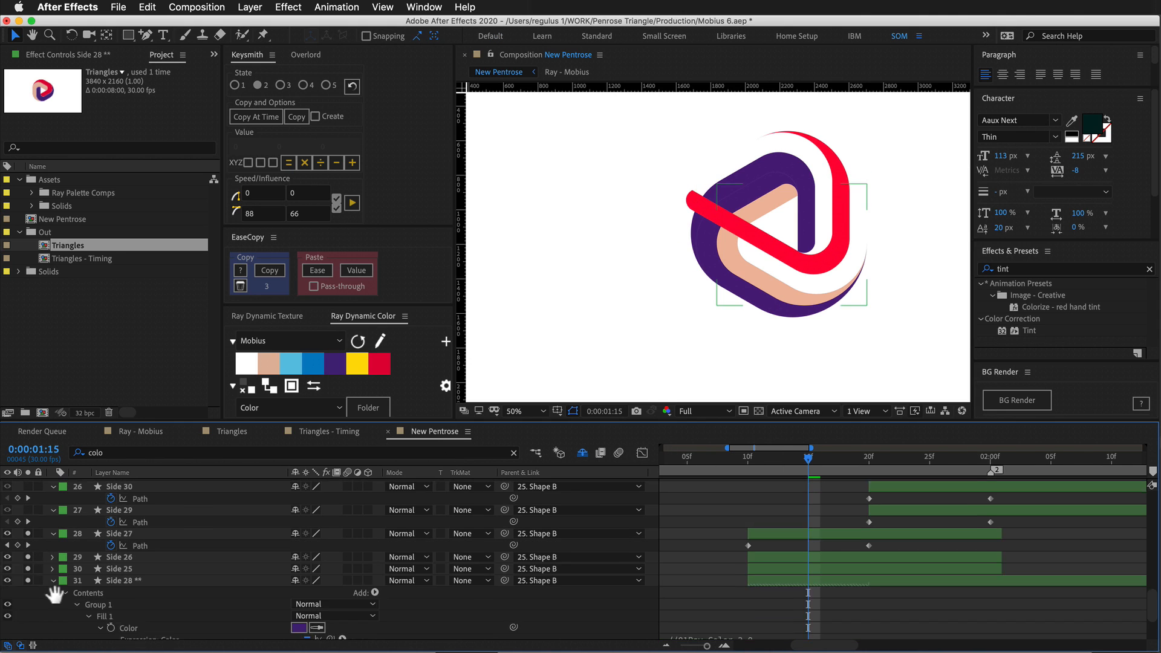
pyautogui.moveTo(28, 581); pyautogui.dragTo(28, 604)
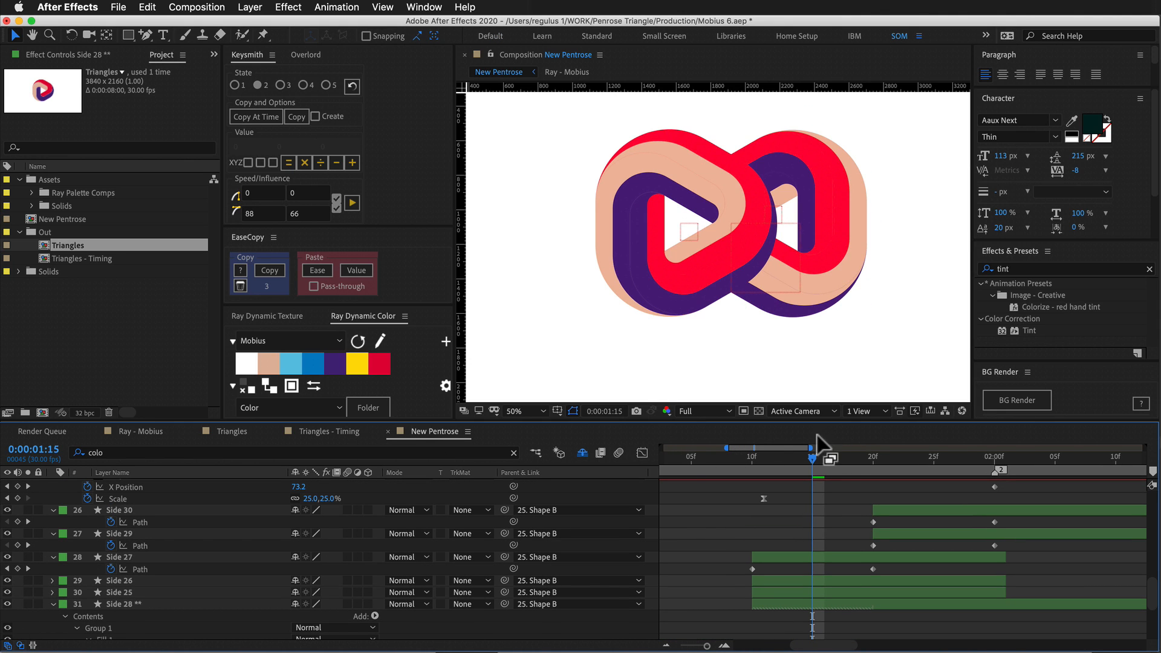
pyautogui.moveTo(816, 458); pyautogui.dragTo(921, 458)
pyautogui.moveTo(995, 463); pyautogui.dragTo(1026, 467)
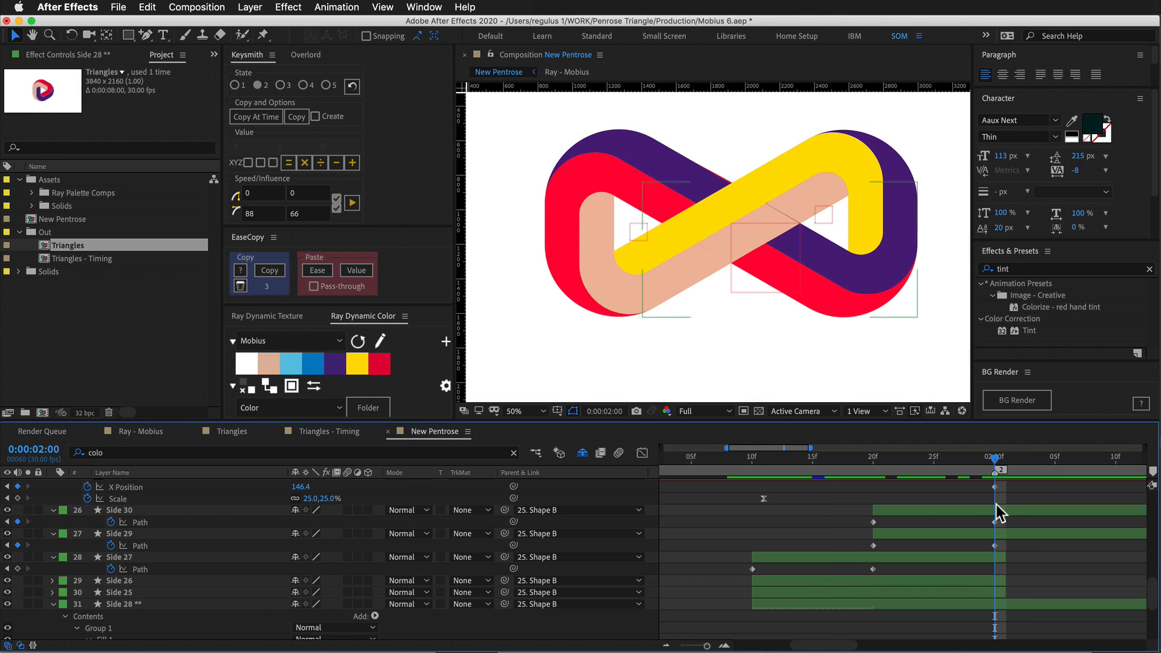
pyautogui.moveTo(996, 468); pyautogui.dragTo(793, 484)
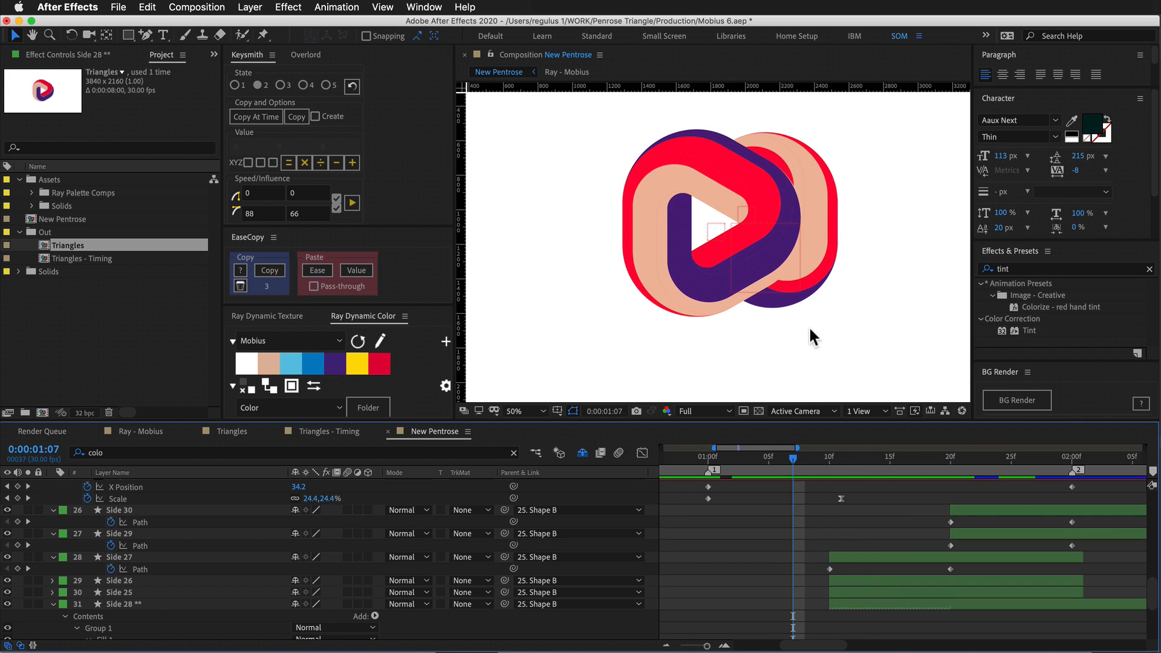
pyautogui.press('space')
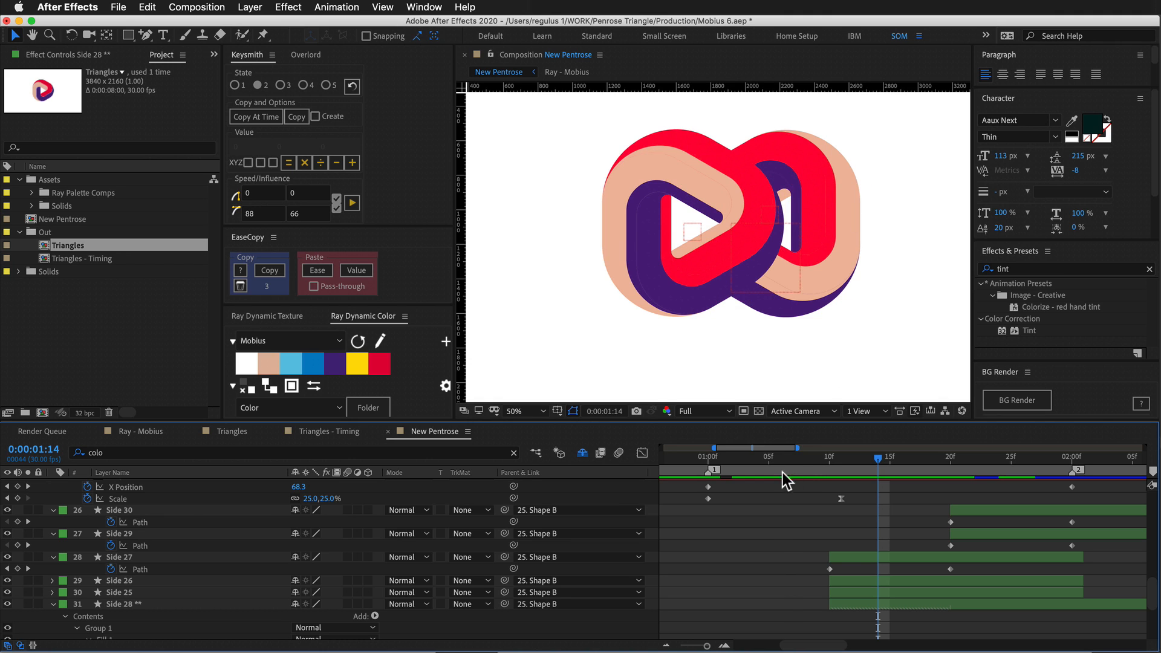
pyautogui.press('space')
# Find the Side 11 layer that forms the red outer band at 0:00:01:07 and recolor it purple from the Mobius palette.
pyautogui.click(834, 239)
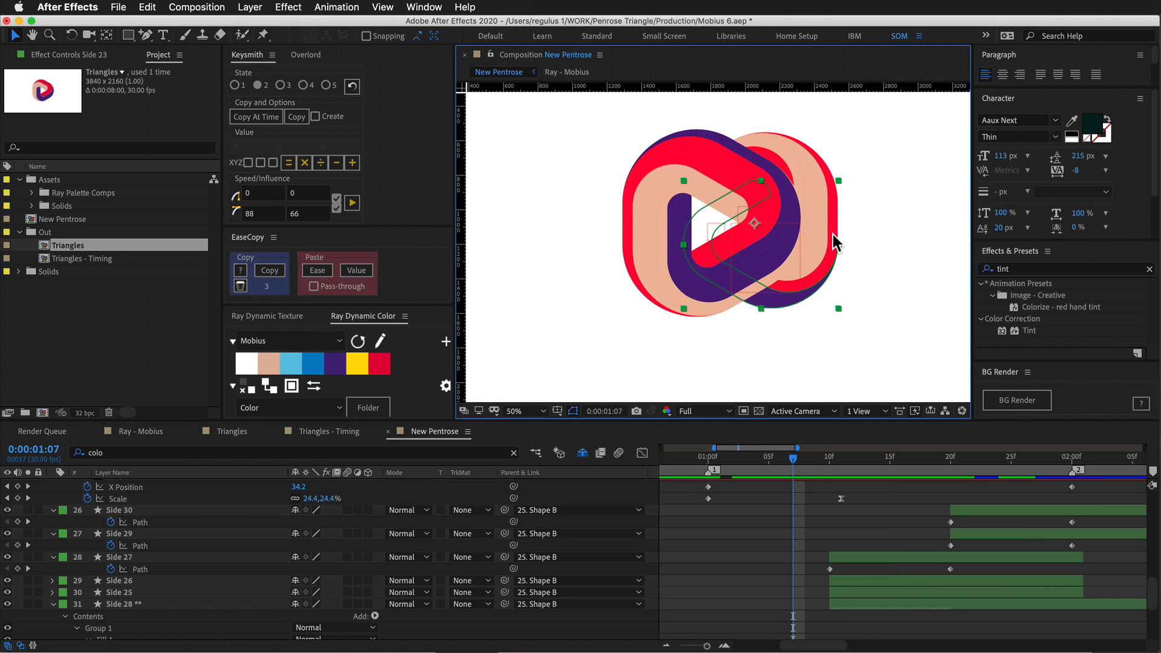
pyautogui.press('super+Down')
pyautogui.press('super+Down')
pyautogui.press('super+Down')
pyautogui.press('super+Down')
pyautogui.press('super+Up')
pyautogui.press('super+Down')
pyautogui.press('super+Up')
pyautogui.press('super+Up')
pyautogui.press('super+Down')
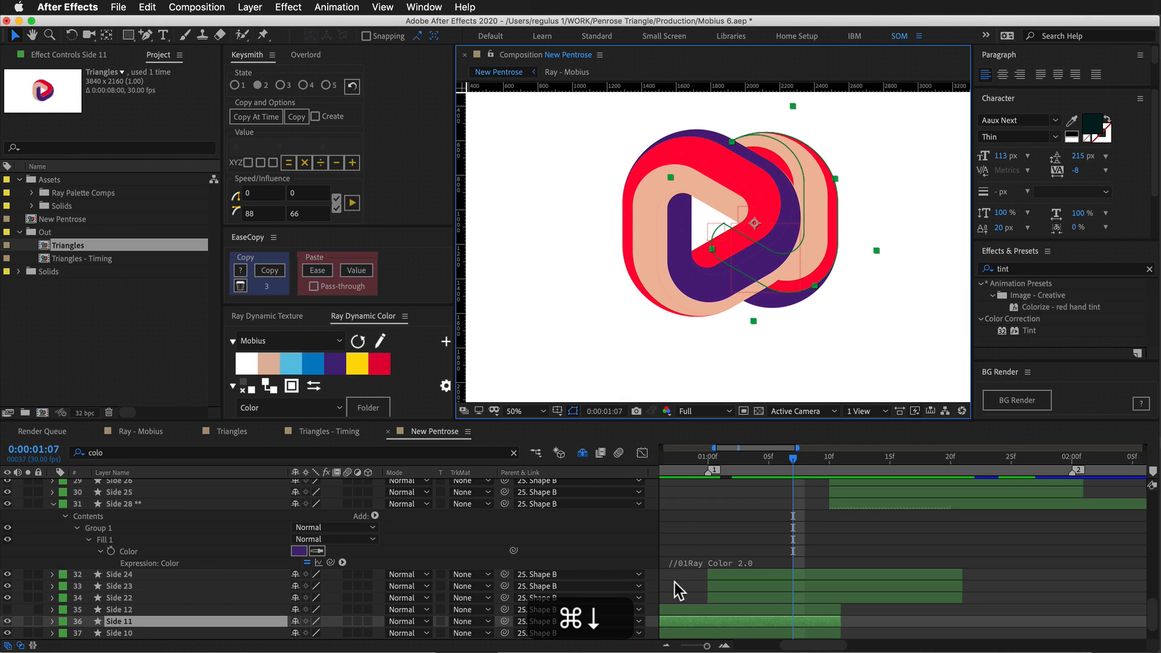
pyautogui.click(8, 622)
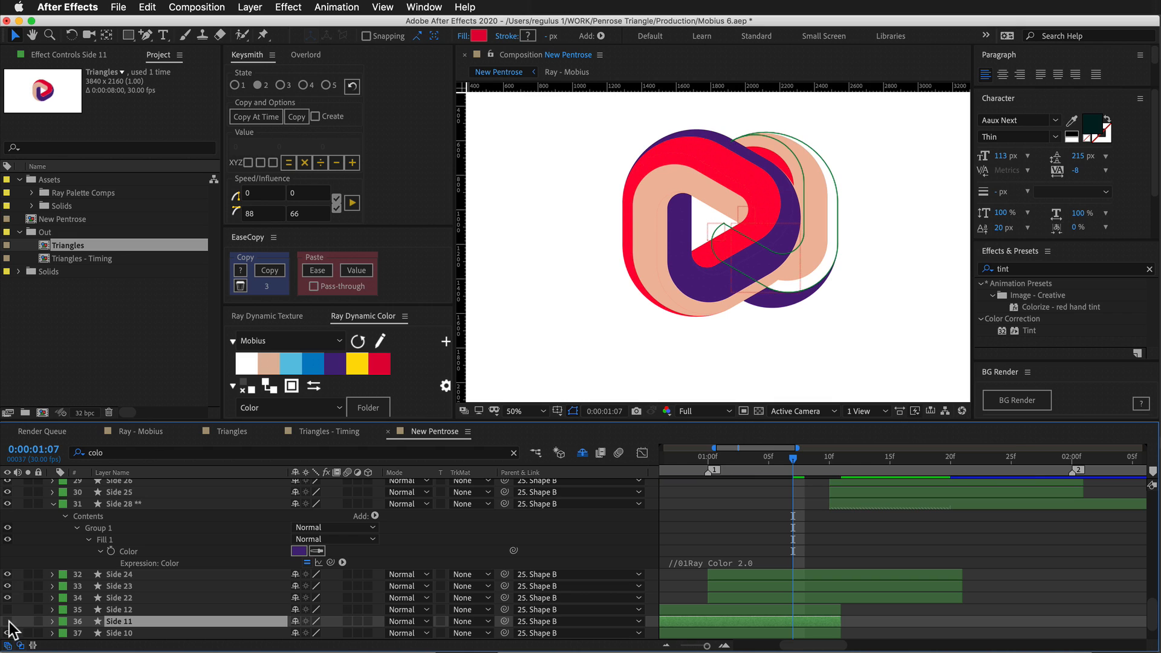
pyautogui.click(8, 621)
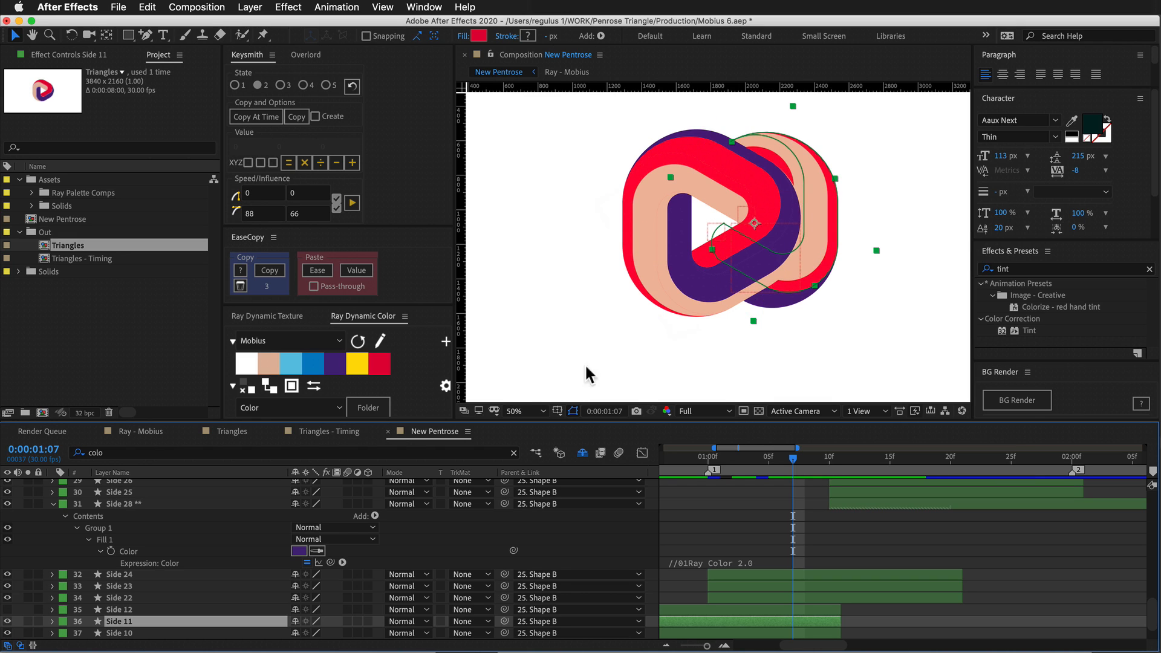
pyautogui.click(350, 370)
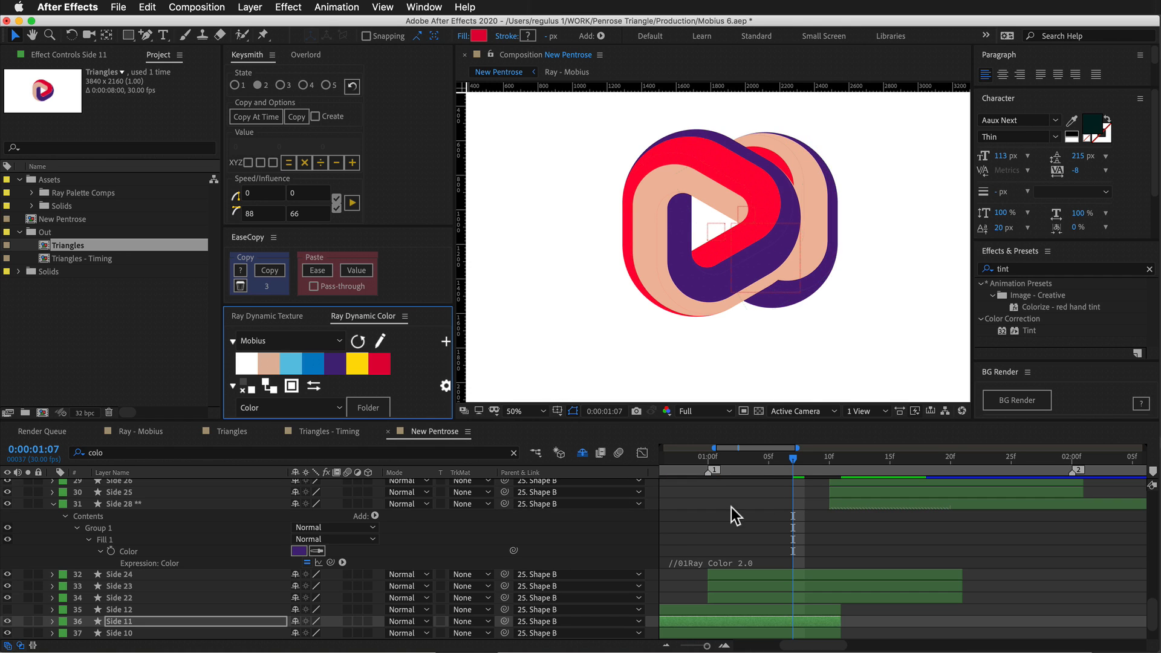
# Try recoloring the Side 12 layer with the dark blue of the Mobius palette at frame 0:00:01:08.
pyautogui.moveTo(790, 457); pyautogui.dragTo(812, 480)
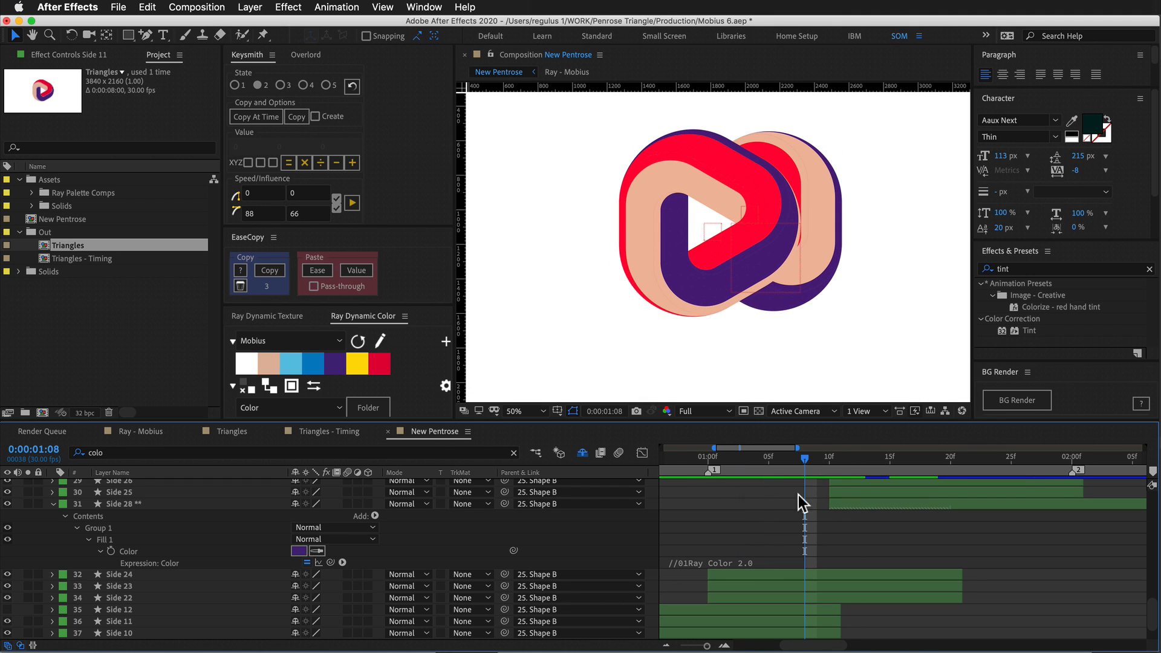
pyautogui.scroll(-3, 182, 536)
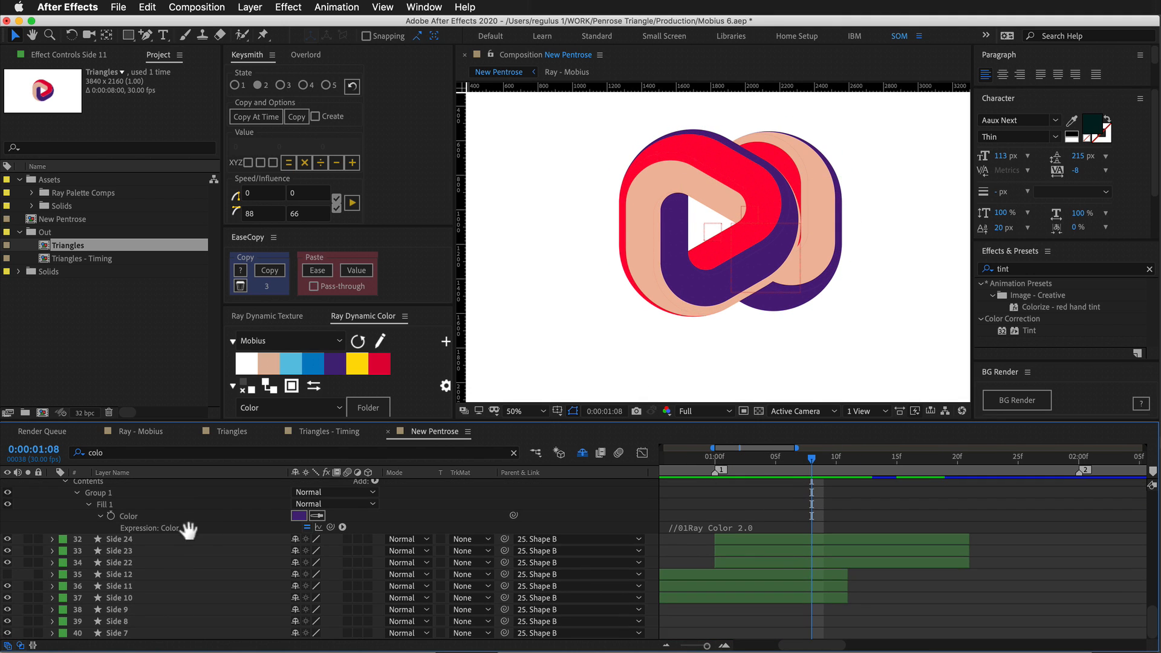
pyautogui.press('super+Down')
pyautogui.press('super+Down')
pyautogui.press('super+Down')
pyautogui.press('super+Down')
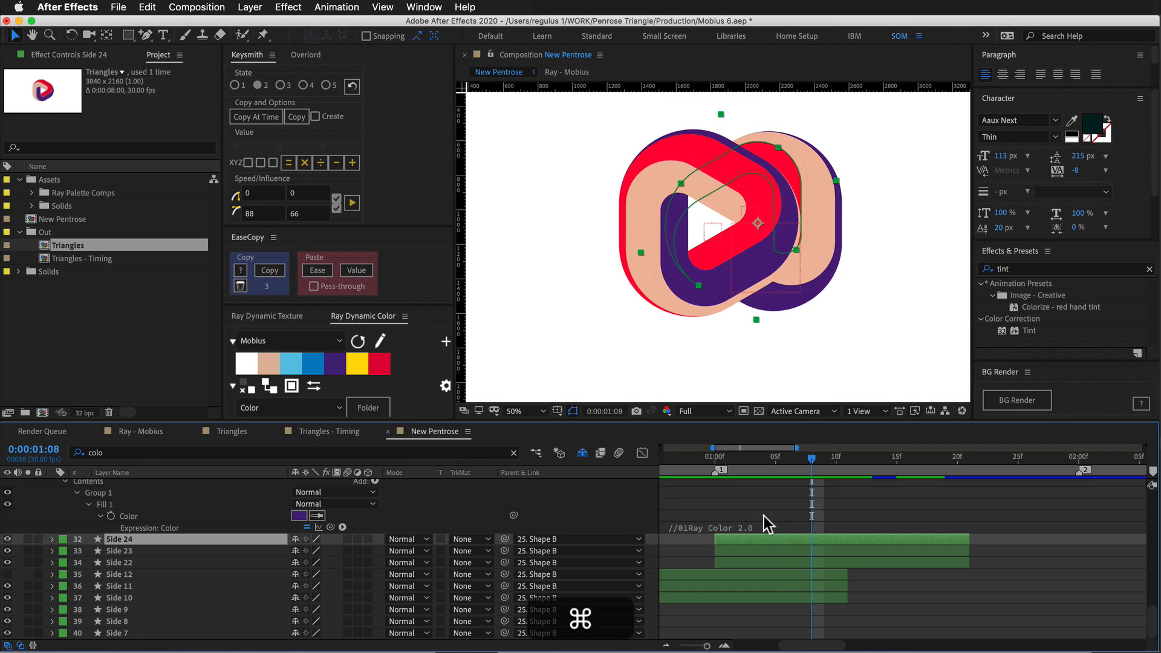
pyautogui.press('super+Down')
pyautogui.press('super+Up')
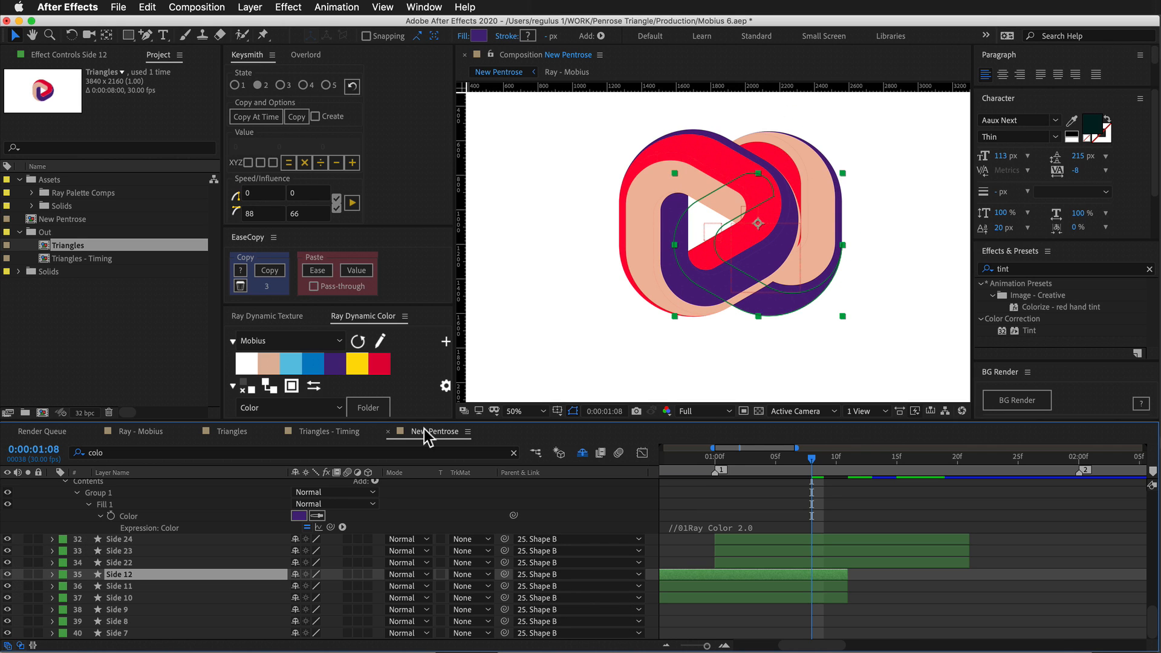
pyautogui.click(322, 361)
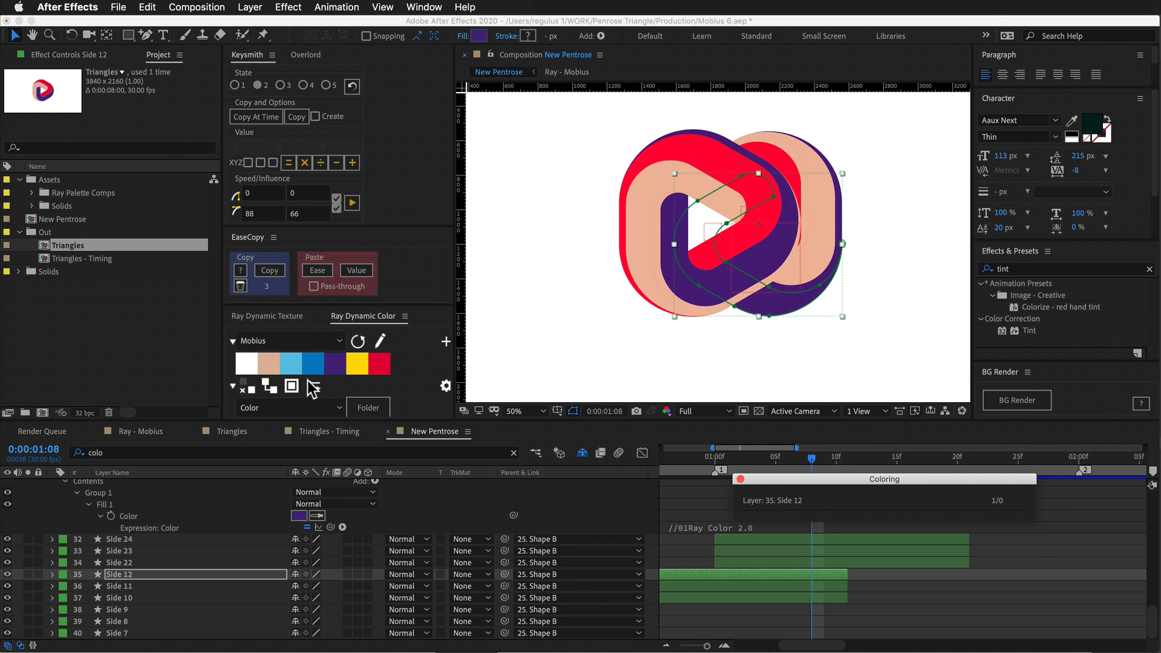
# Review the animation from 0:00:01:07 to 0:00:01:22, and recolor the Side 12 layer yellow with the playhead at 0:00:01:04.
pyautogui.moveTo(819, 462); pyautogui.dragTo(796, 495)
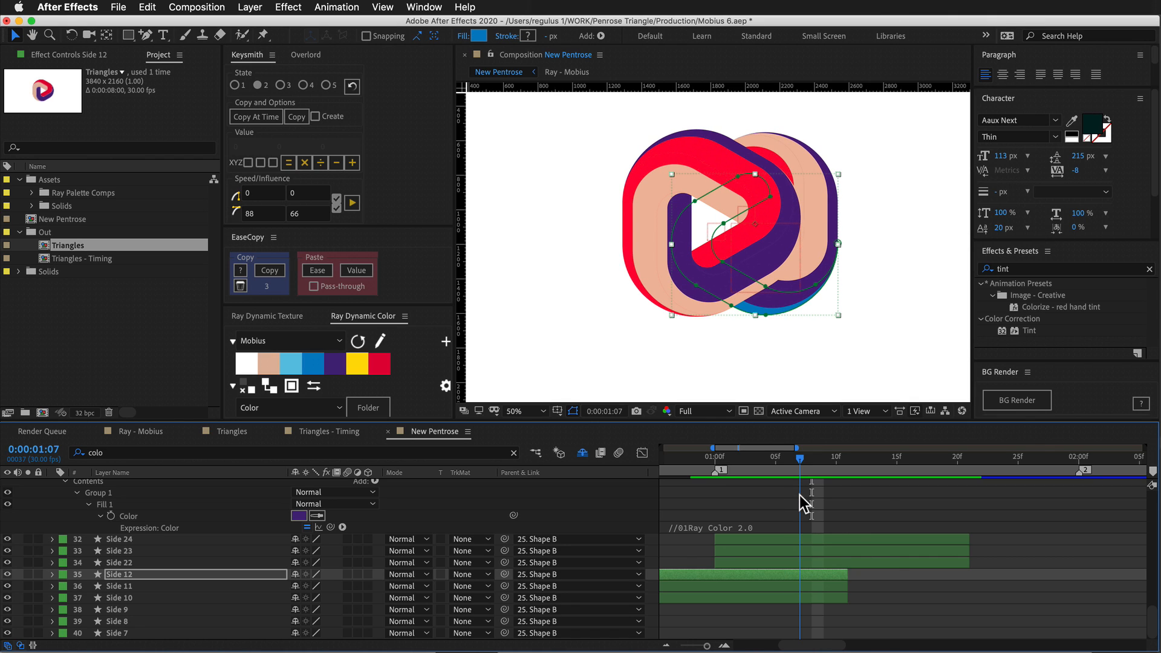
pyautogui.moveTo(800, 495); pyautogui.dragTo(982, 481)
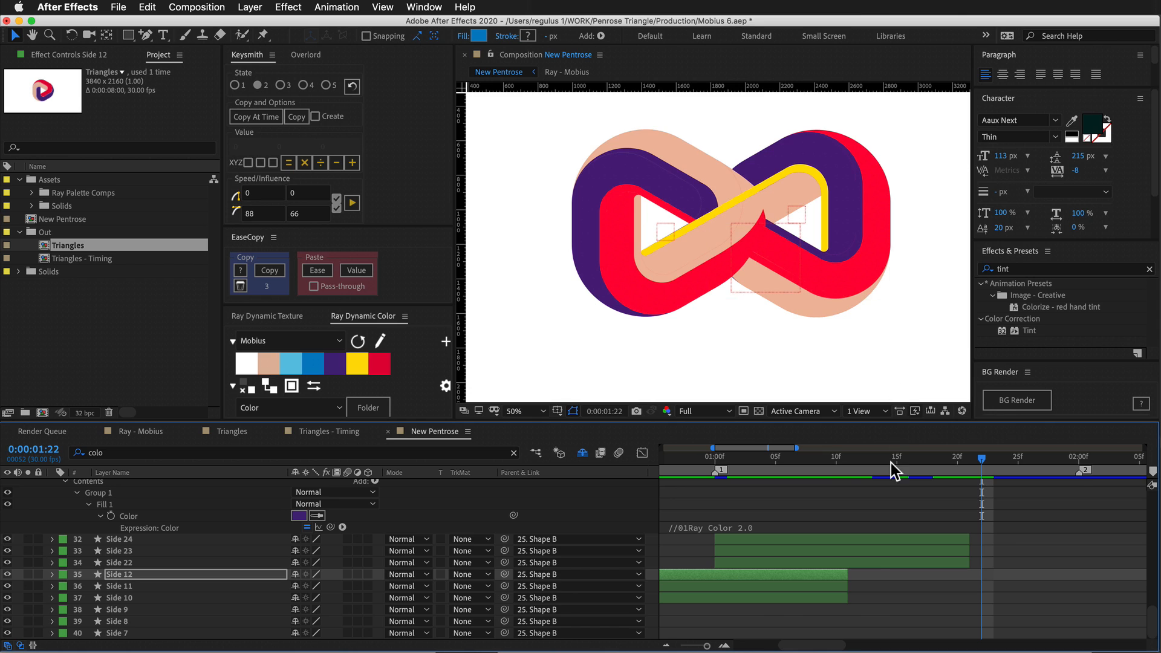
pyautogui.moveTo(894, 471); pyautogui.dragTo(757, 505)
pyautogui.click(135, 576)
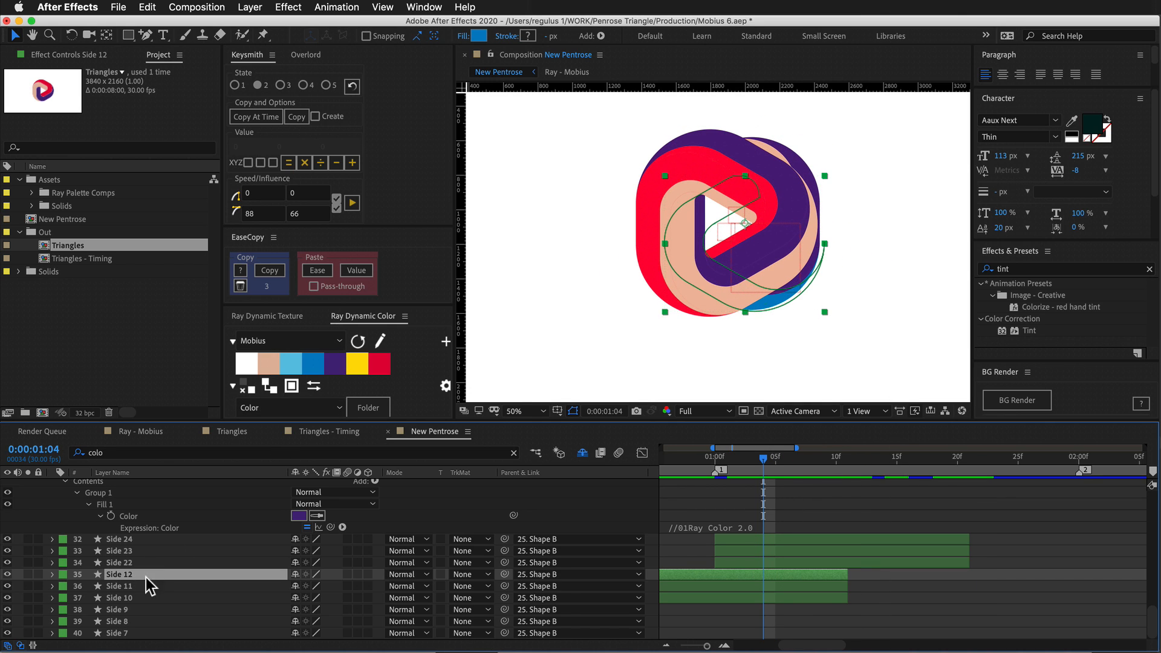
pyautogui.click(356, 364)
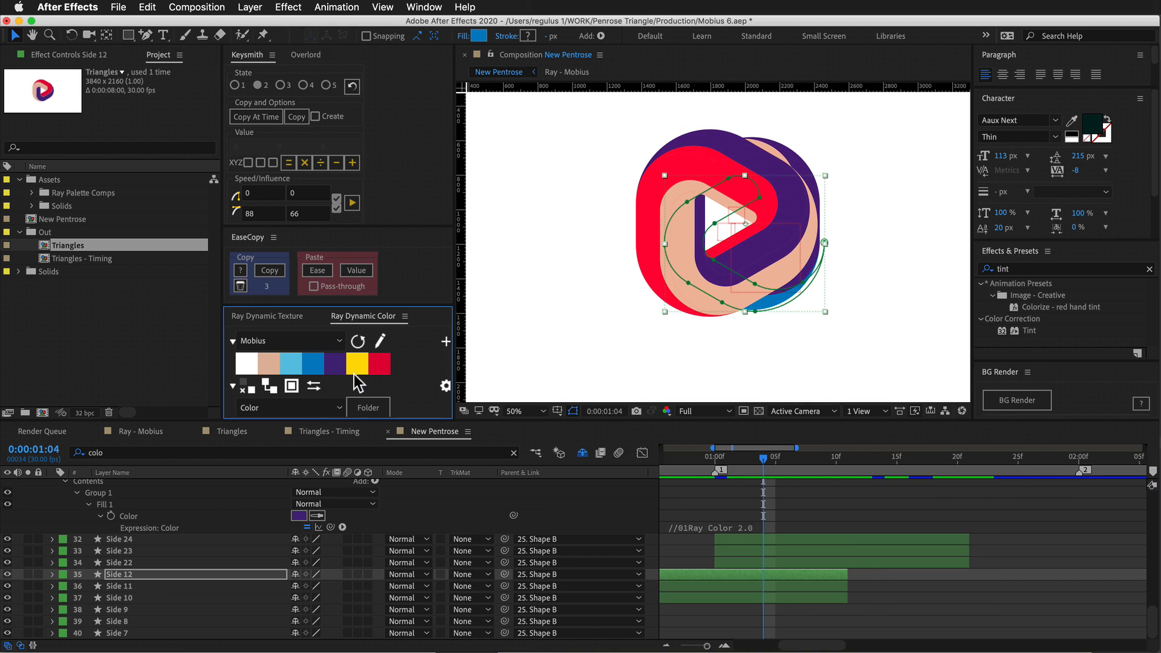
# Rename the Side 12 layer as "Side 12 * Yellow".
pyautogui.click(147, 575)
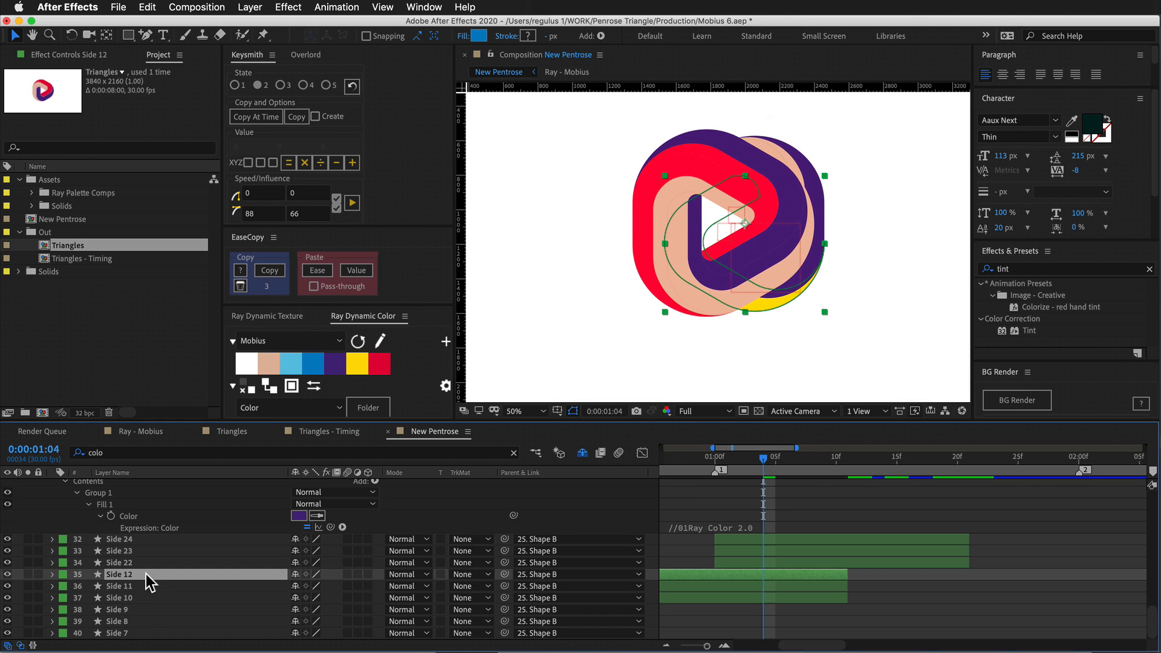
pyautogui.press('Return')
pyautogui.press('Right')
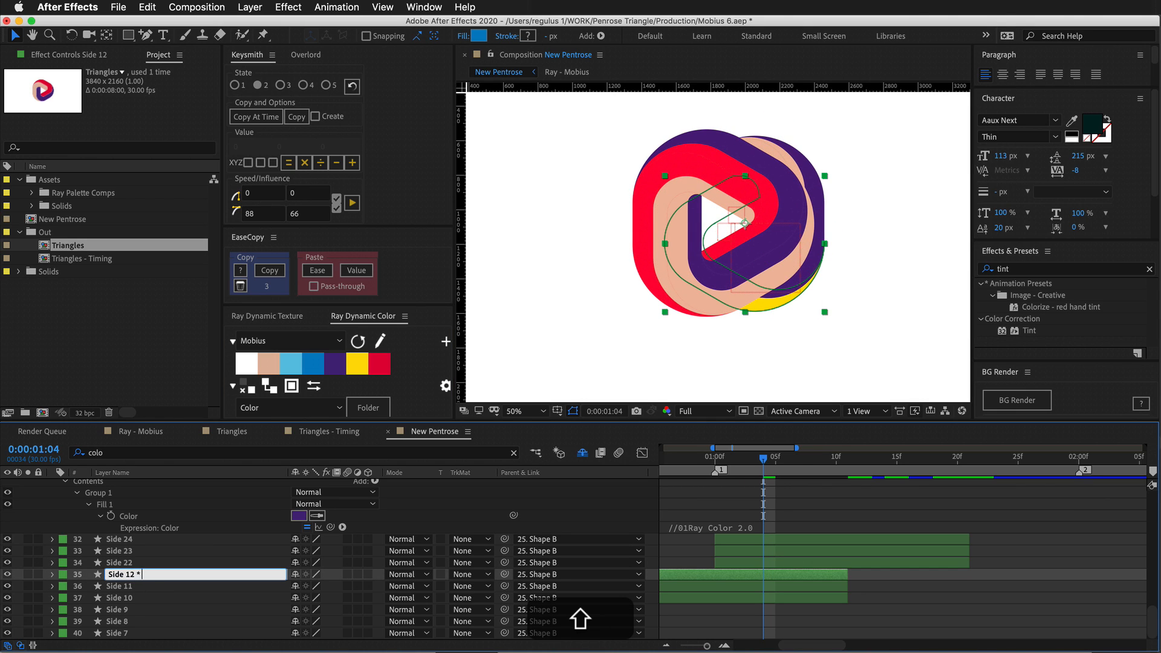
pyautogui.write('* Yellow')
pyautogui.press('Return')
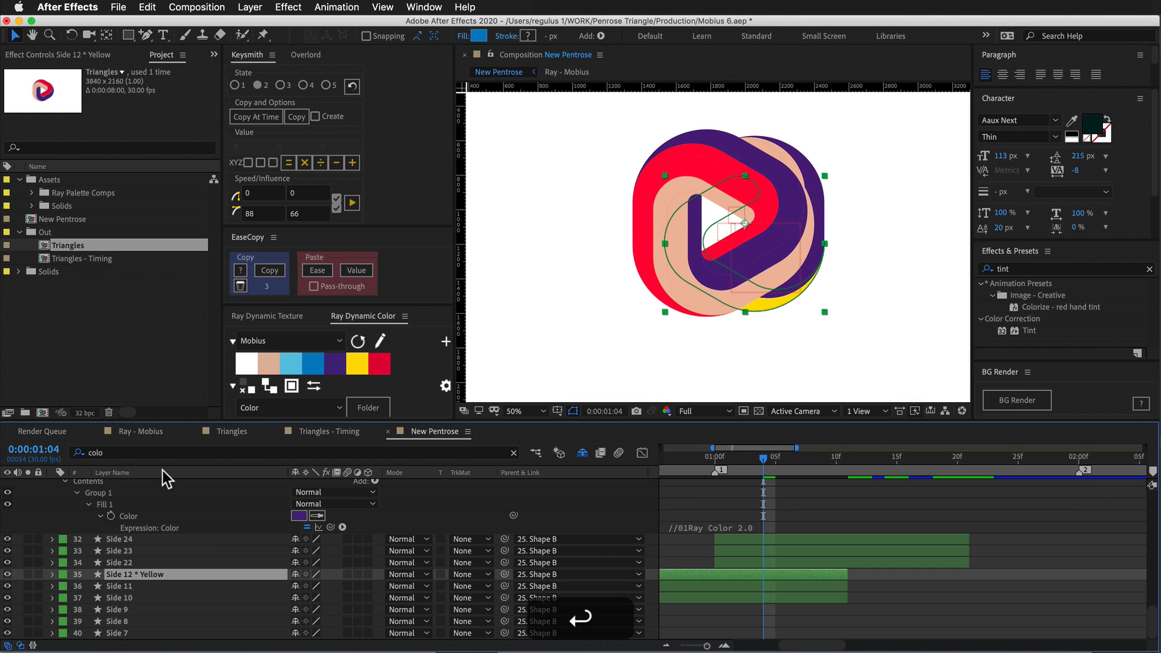
# Enter the comment "Yellow" for the Side 12 * Yellow layer, showing the Comment column only for this entry.
pyautogui.rightClick(224, 476)
pyautogui.moveTo(257, 521)
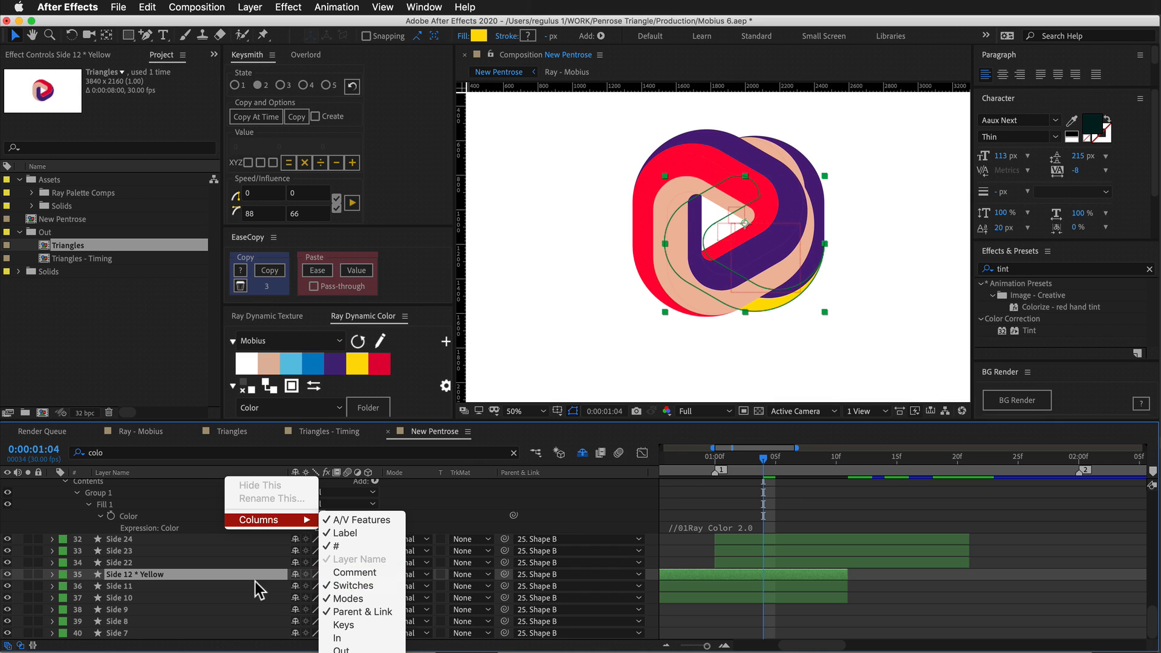
pyautogui.click(353, 571)
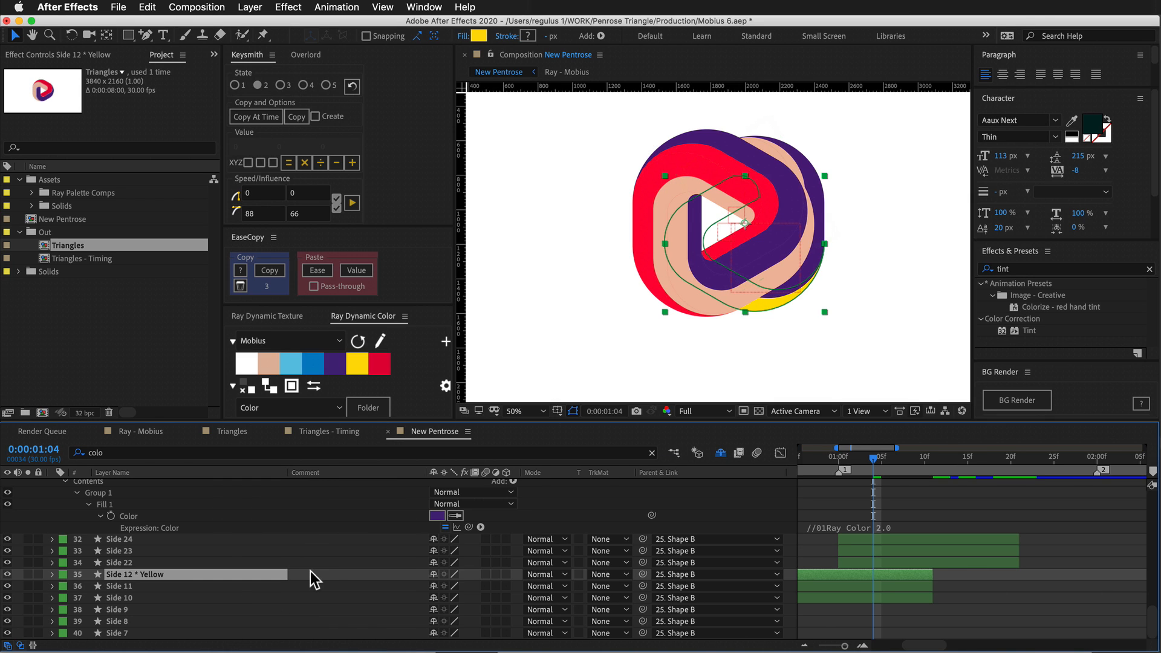
pyautogui.click(325, 575)
pyautogui.write('Yellow')
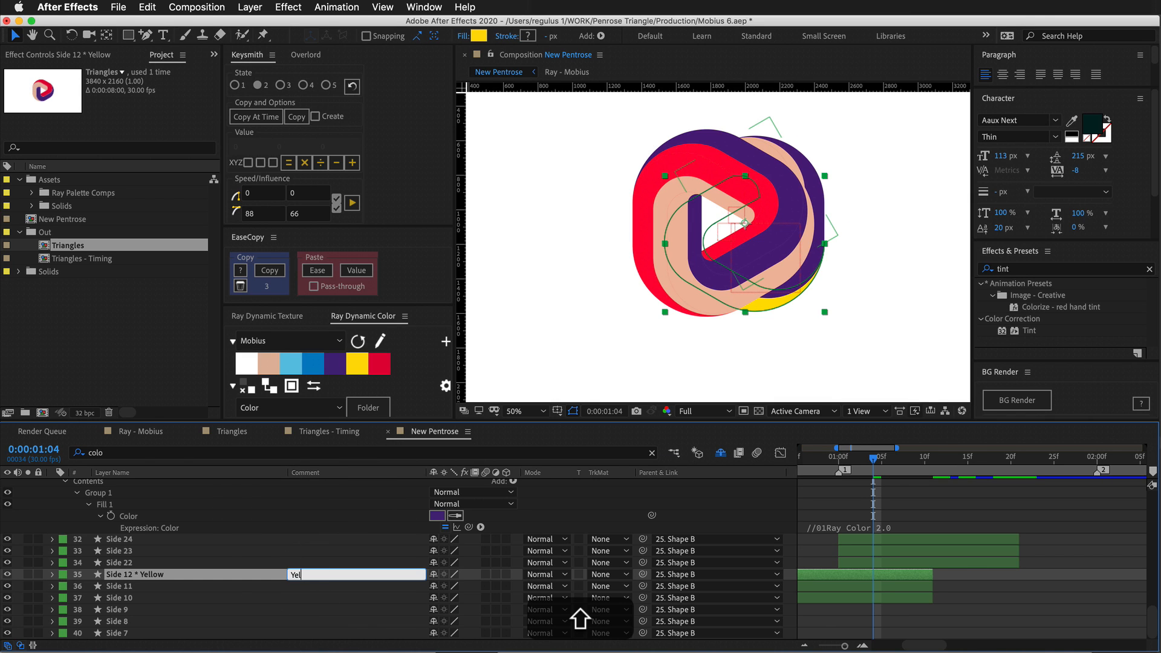
pyautogui.rightClick(308, 473)
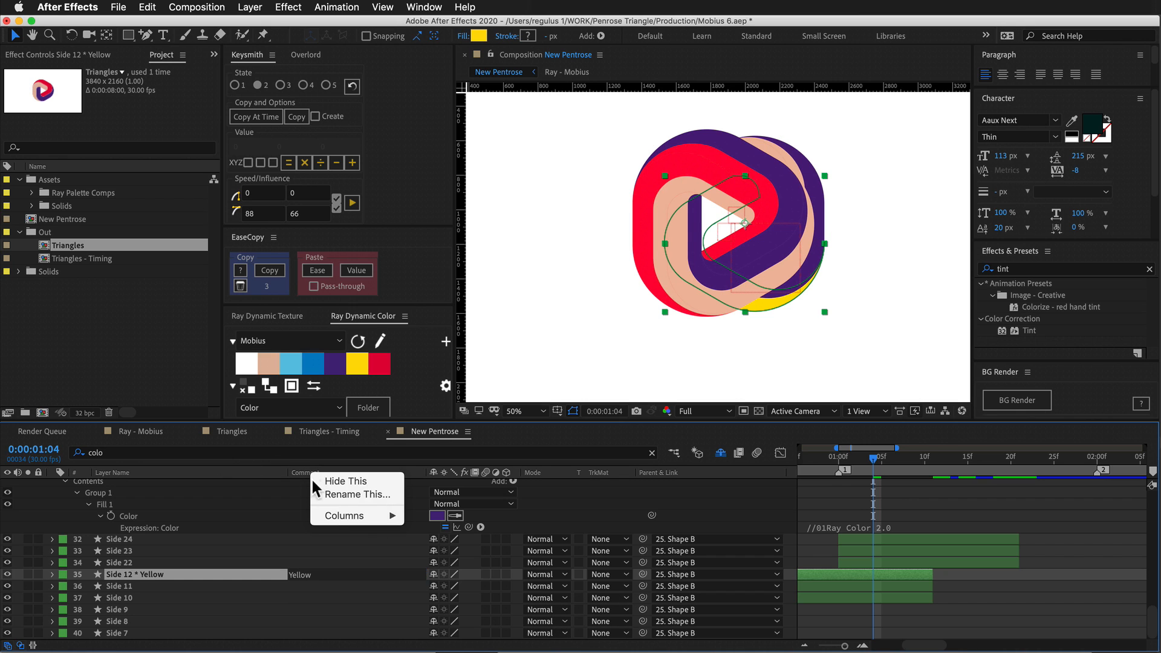
pyautogui.click(309, 552)
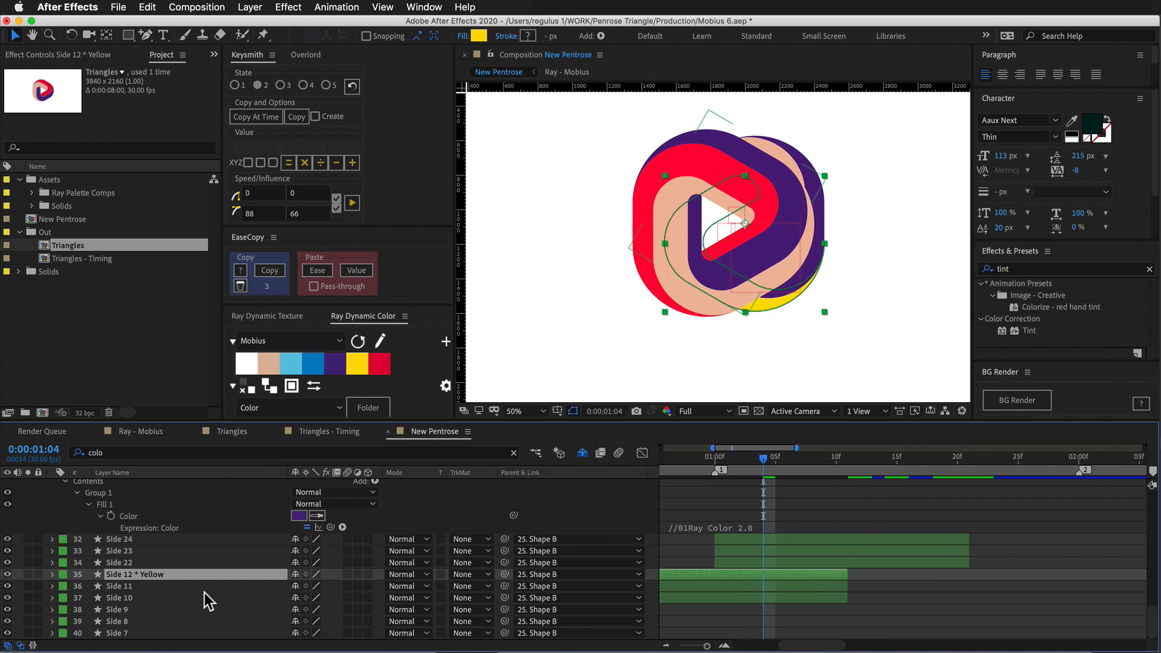
# Review the New Pentrose animation between 0:00:01:04 and 0:00:01:27, checking the layer shapes and colors through the transition.
pyautogui.moveTo(735, 460); pyautogui.dragTo(727, 470)
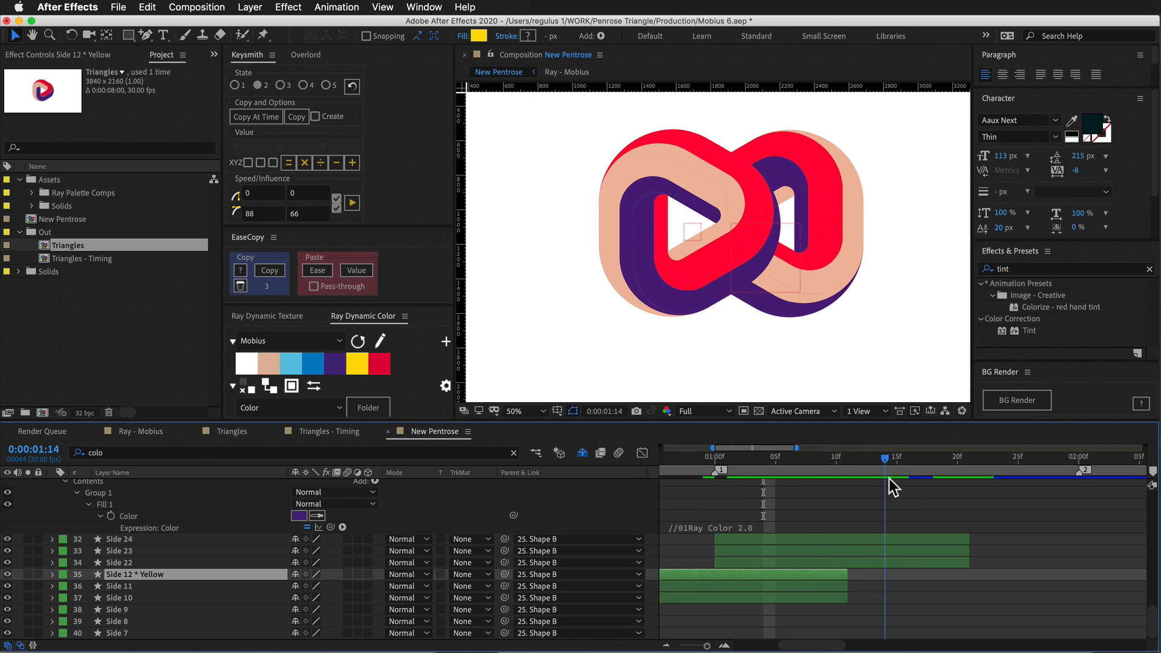
pyautogui.moveTo(970, 478)
pyautogui.mouseDown()
pyautogui.moveTo(1076, 467)
pyautogui.moveTo(841, 495)
pyautogui.moveTo(1047, 473)
pyautogui.moveTo(839, 510)
pyautogui.moveTo(1047, 458)
pyautogui.moveTo(830, 493)
pyautogui.moveTo(811, 511)
pyautogui.moveTo(914, 473)
pyautogui.moveTo(981, 468)
pyautogui.mouseUp()
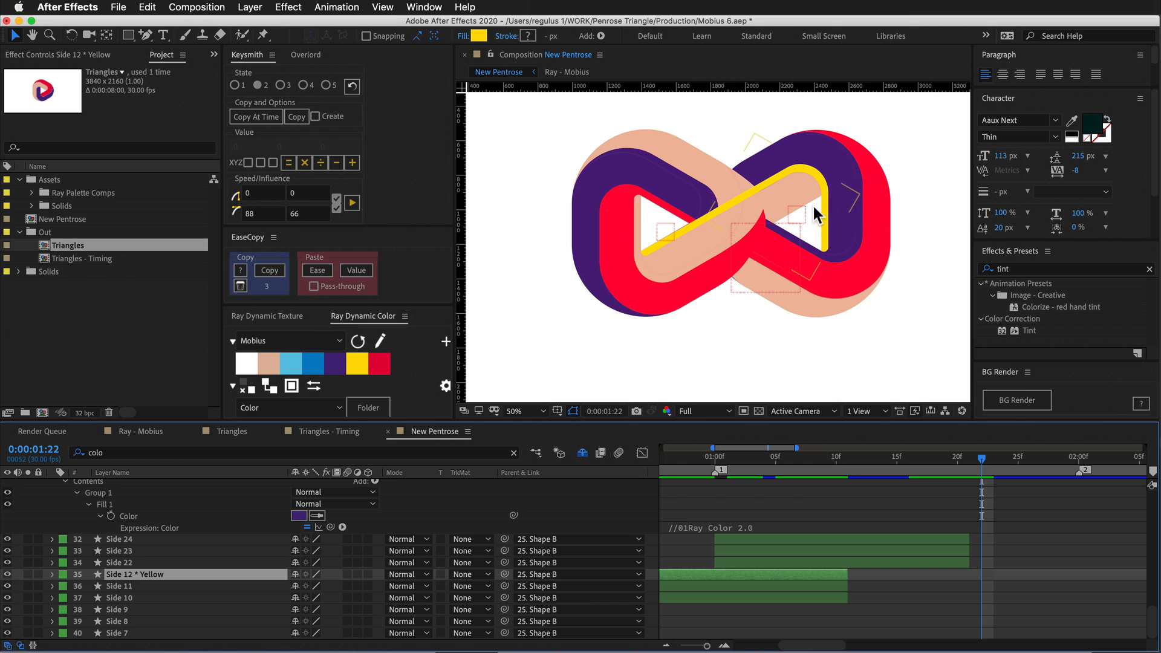
pyautogui.moveTo(938, 446); pyautogui.dragTo(982, 451)
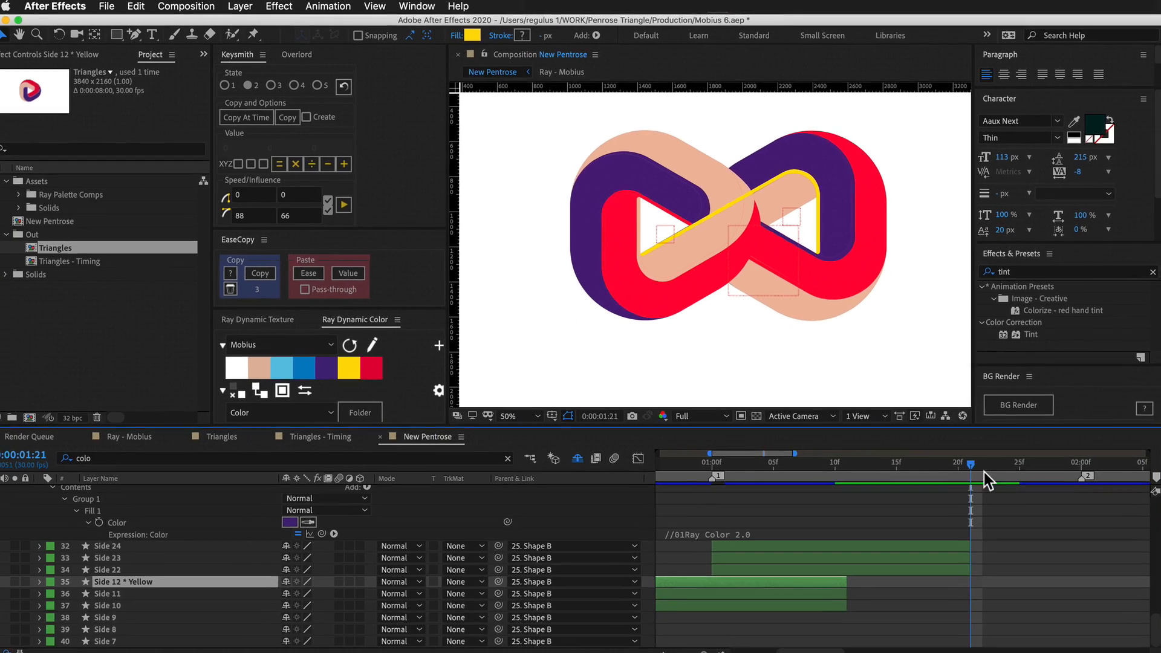
pyautogui.moveTo(980, 463); pyautogui.dragTo(885, 466)
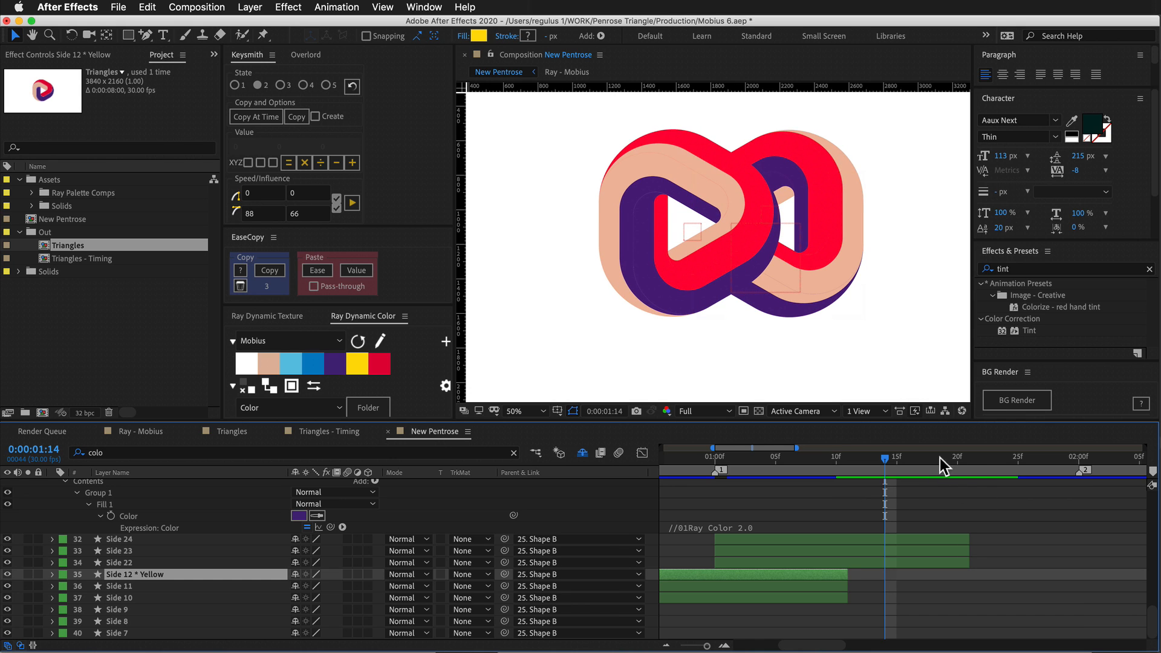
pyautogui.moveTo(941, 458); pyautogui.dragTo(955, 468)
pyautogui.moveTo(737, 470); pyautogui.dragTo(777, 517)
pyautogui.press('-')
pyautogui.moveTo(761, 469)
pyautogui.mouseDown()
pyautogui.moveTo(750, 473)
pyautogui.moveTo(897, 460)
pyautogui.moveTo(774, 481)
pyautogui.mouseUp()
pyautogui.hscroll(1, 835, 461)
pyautogui.press('space')
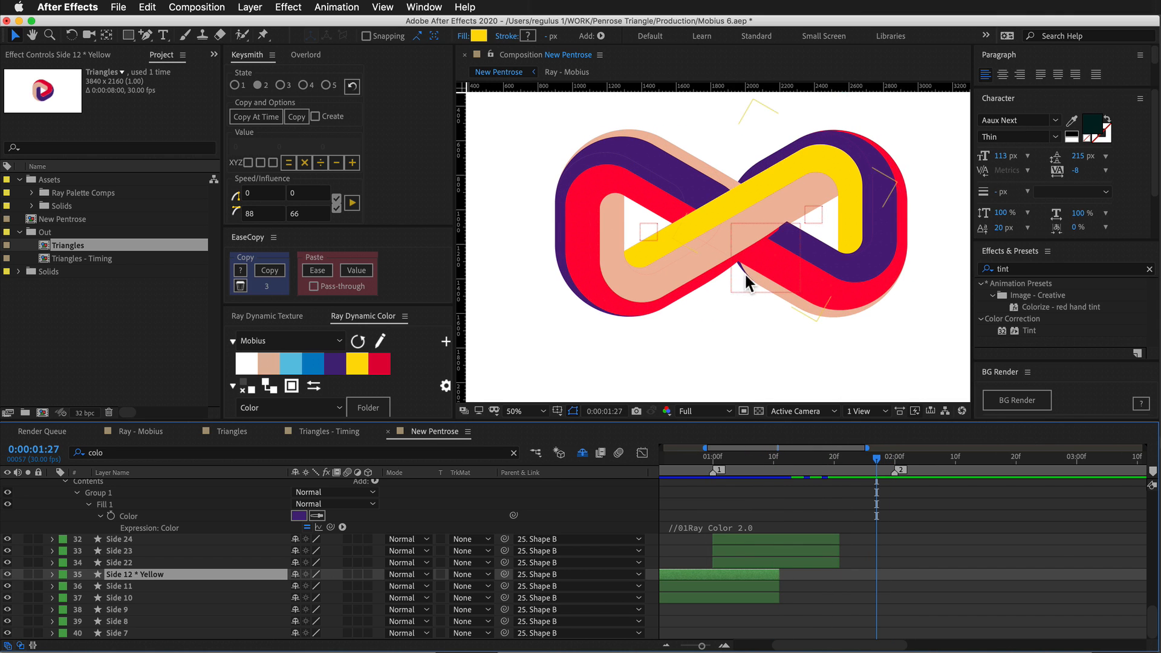
pyautogui.moveTo(870, 453)
pyautogui.mouseDown()
pyautogui.moveTo(838, 465)
pyautogui.moveTo(880, 471)
pyautogui.moveTo(859, 471)
pyautogui.mouseUp()
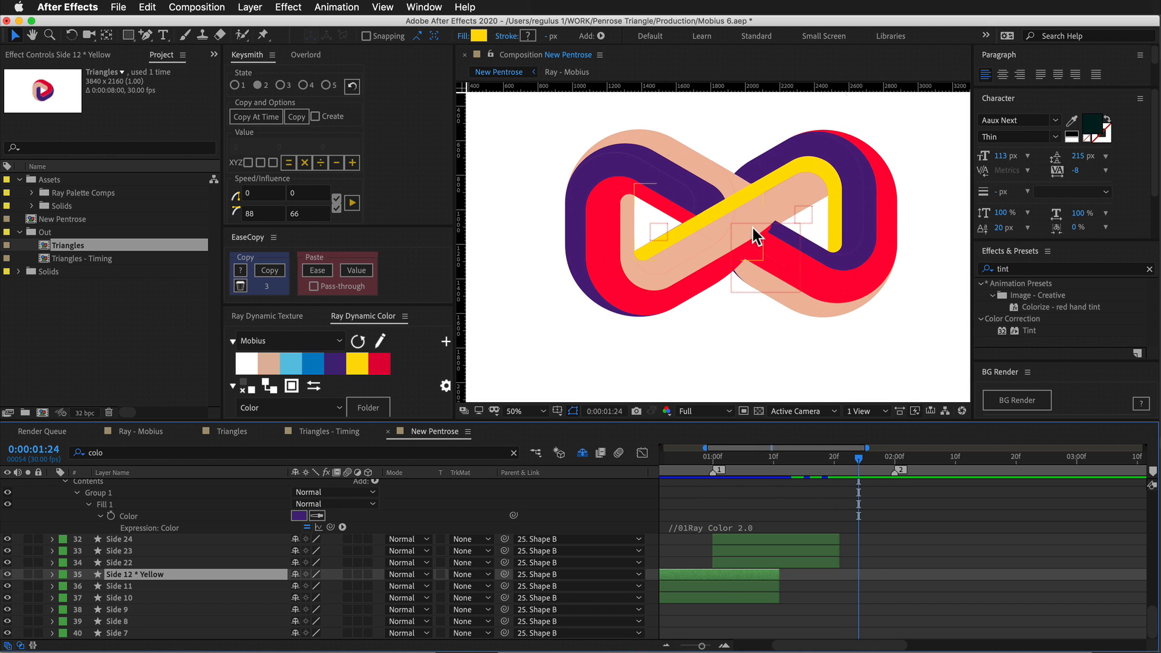
# Inspect the central band crossing at 0:00:01:24 up close and select the Side 18 layer.
pyautogui.scroll(5, 780, 231)
pyautogui.moveTo(828, 276); pyautogui.dragTo(686, 262)
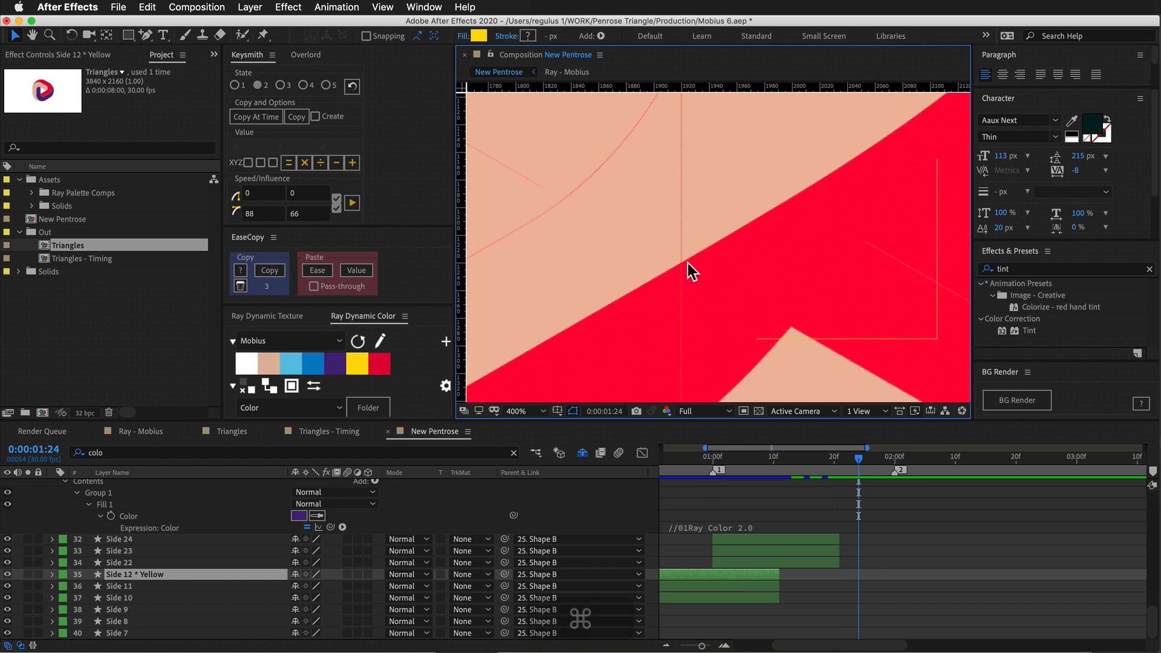
pyautogui.scroll(-1, 750, 283)
pyautogui.moveTo(844, 199); pyautogui.dragTo(761, 233)
pyautogui.scroll(4, 811, 544)
pyautogui.click(824, 524)
pyautogui.press('super+Up')
pyautogui.press('super+Up')
pyautogui.press('super+Up')
pyautogui.press('super+Up')
pyautogui.press('super+Up')
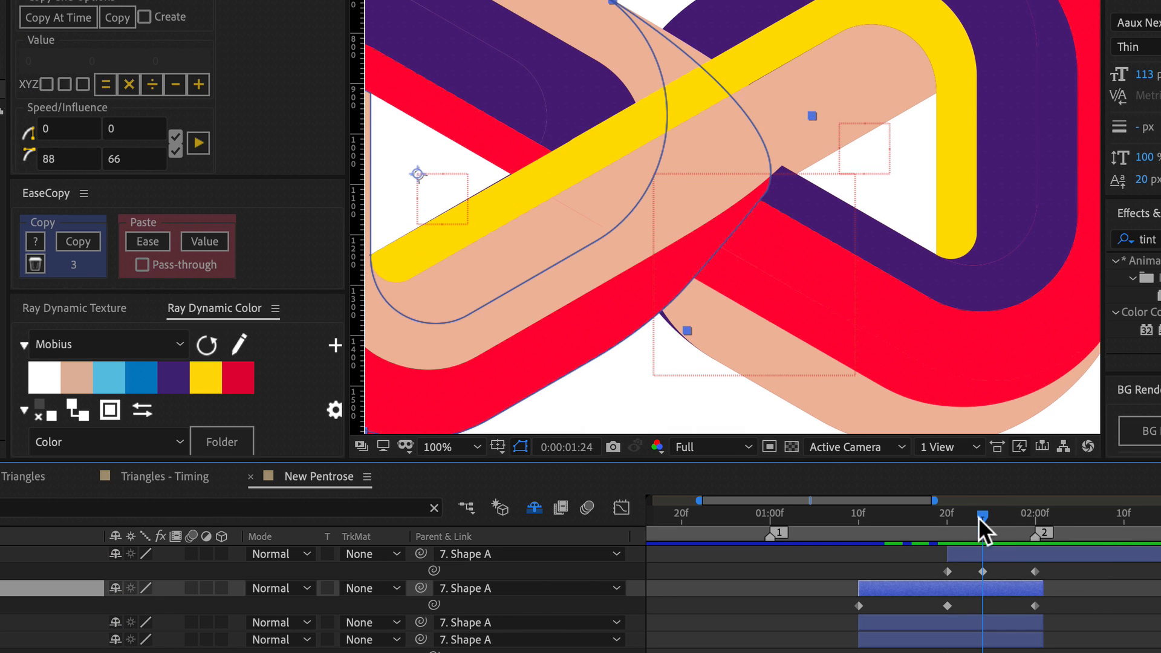
# Go to 0:00:02:00 and select the Side 18 path keyframe to expose its points.
pyautogui.moveTo(980, 519)
pyautogui.mouseDown()
pyautogui.moveTo(945, 533)
pyautogui.moveTo(1035, 535)
pyautogui.mouseUp()
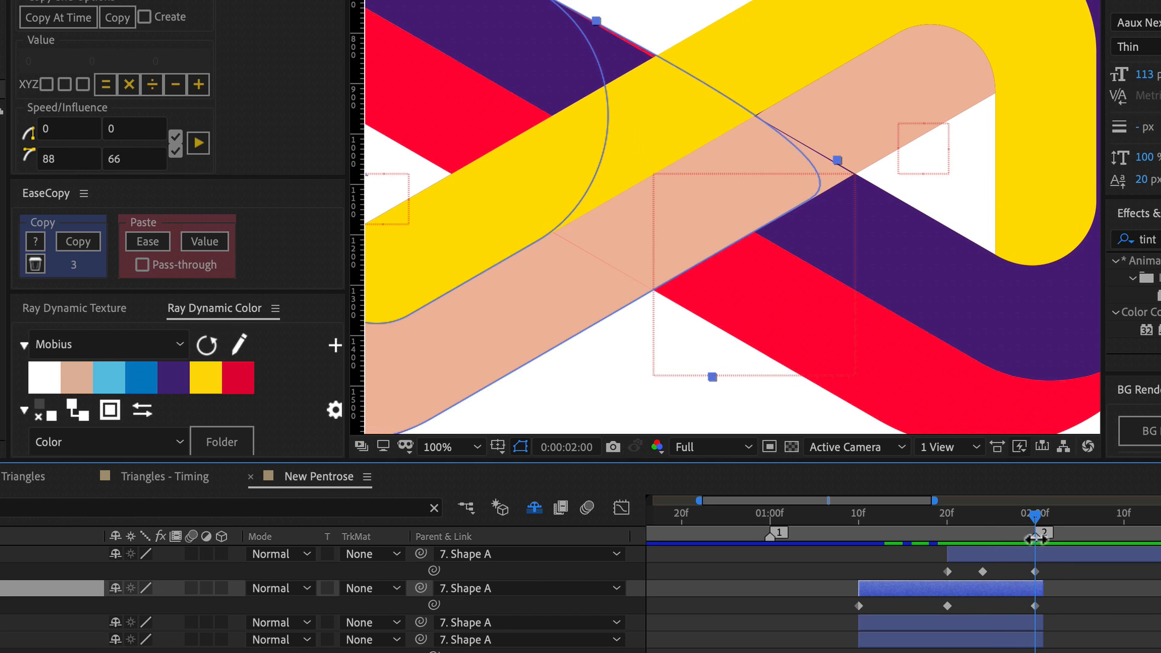
pyautogui.click(1035, 572)
pyautogui.click(1035, 605)
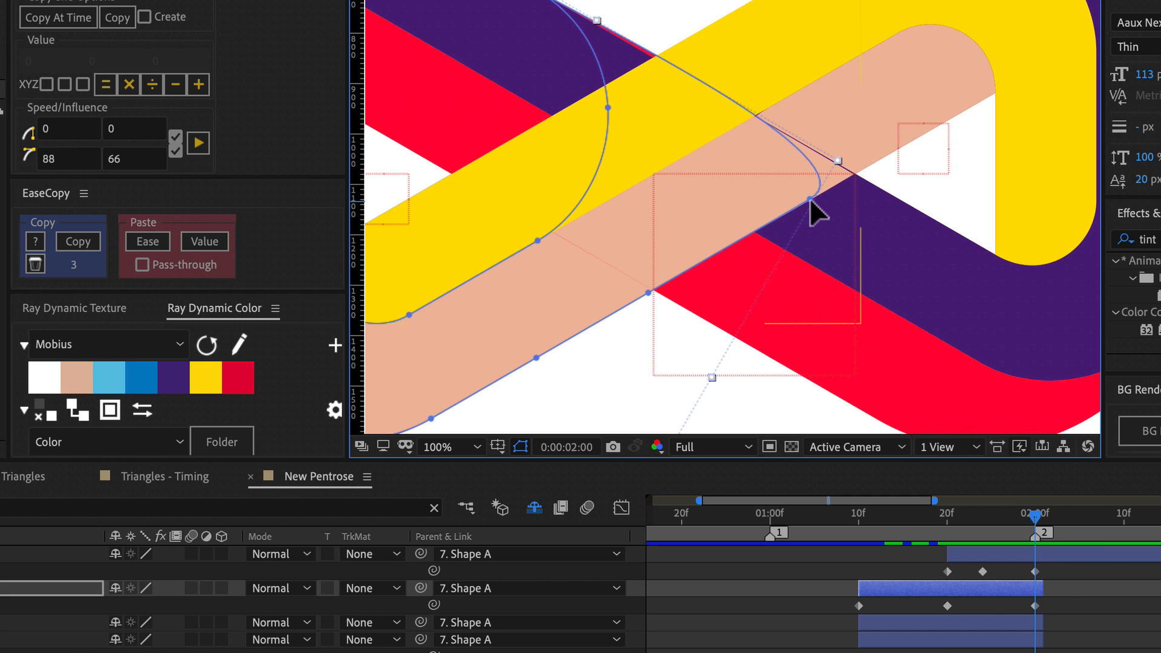
pyautogui.moveTo(191, 572); pyautogui.dragTo(236, 652)
pyautogui.moveTo(158, 620); pyautogui.dragTo(165, 644)
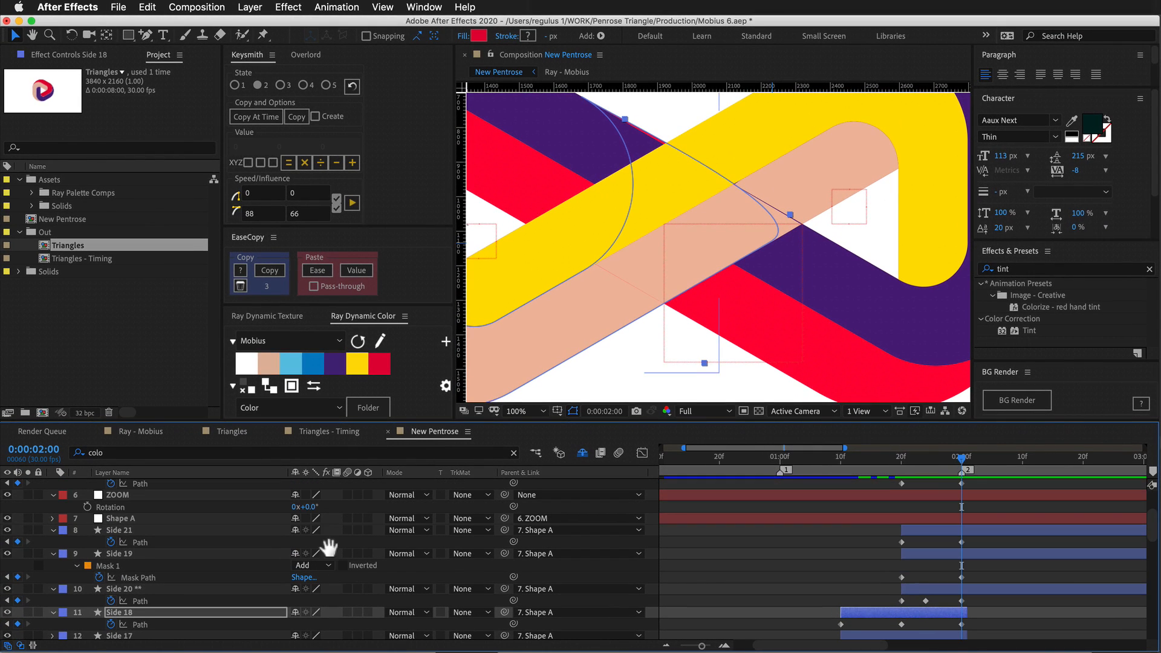
# Set the ZOOM layer's rotation to 30° and the composition preview resolution to Third.
pyautogui.moveTo(329, 547); pyautogui.dragTo(329, 552)
pyautogui.click(310, 512)
pyautogui.write('3')
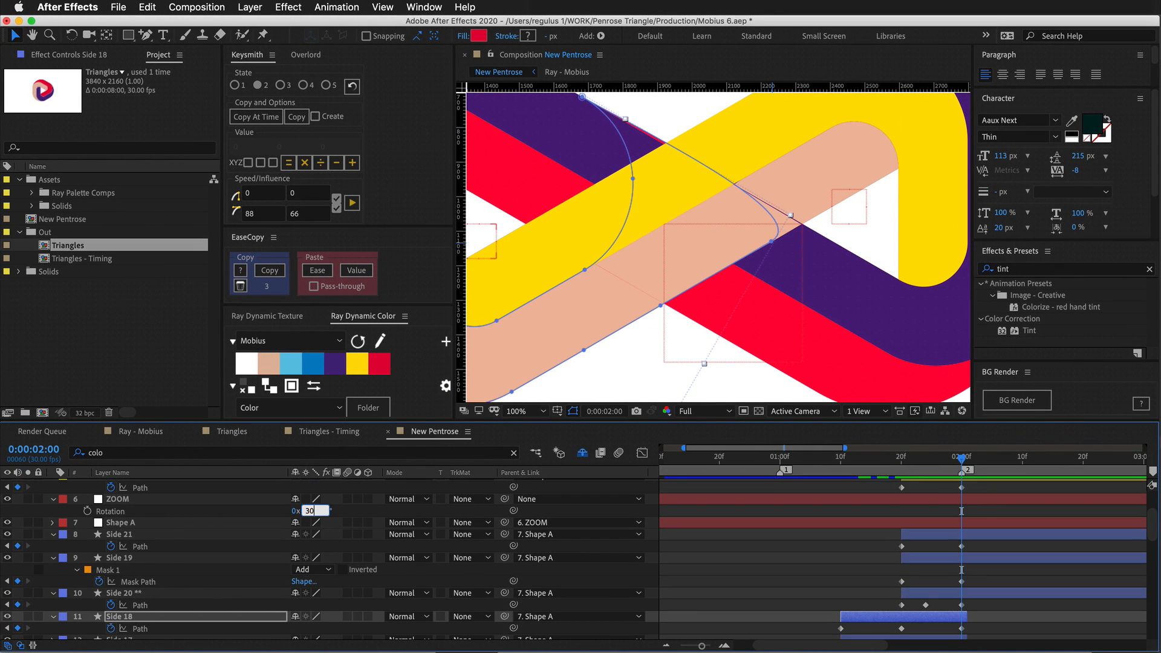
pyautogui.write('0')
pyautogui.press('Return')
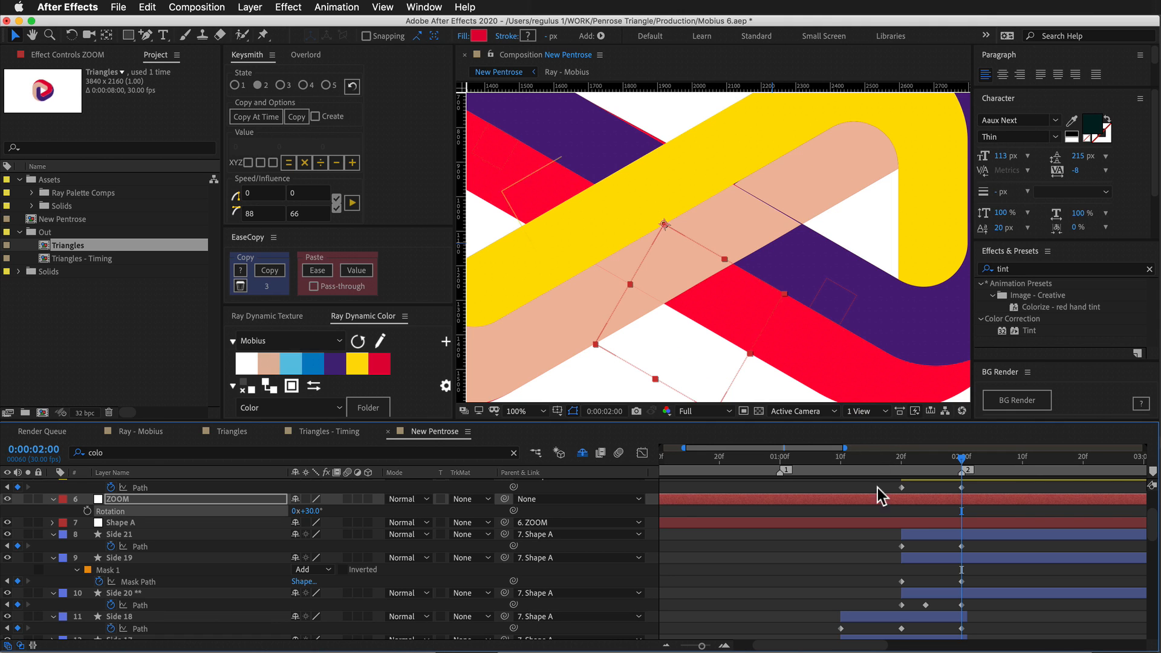
pyautogui.click(702, 411)
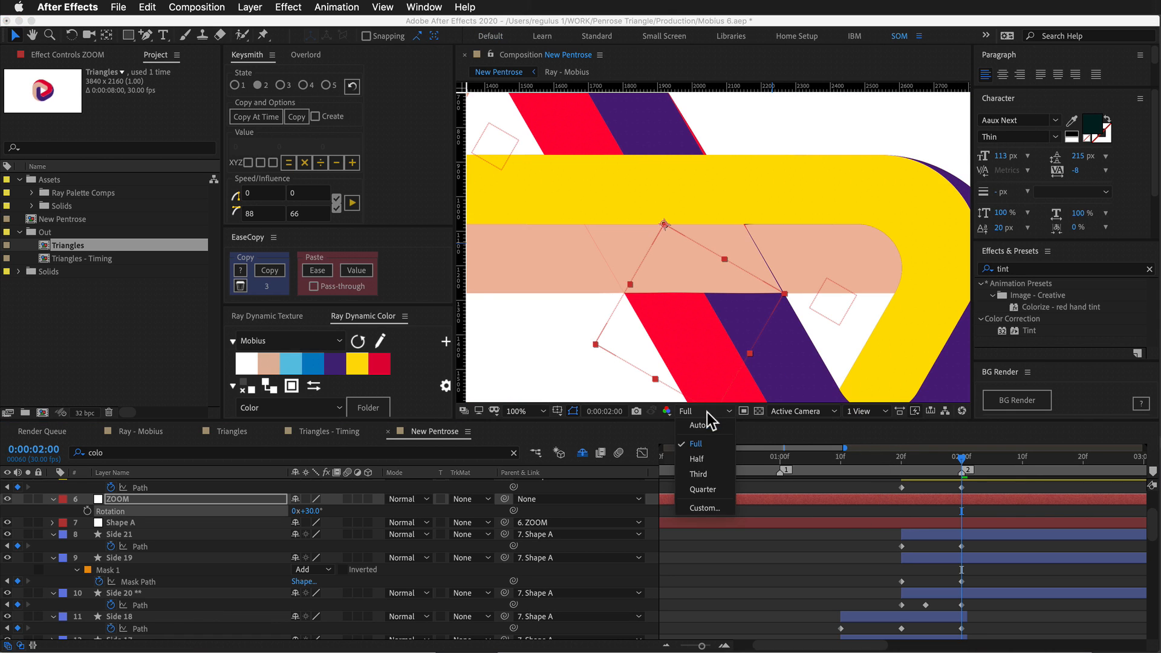
pyautogui.click(705, 474)
# Extend Side 18's lower corner point to the purple band's outer edge at 0:00:02:00 and collapse its outgoing handle into a sharp corner.
pyautogui.moveTo(975, 570); pyautogui.dragTo(957, 590)
pyautogui.moveTo(977, 537); pyautogui.dragTo(946, 557)
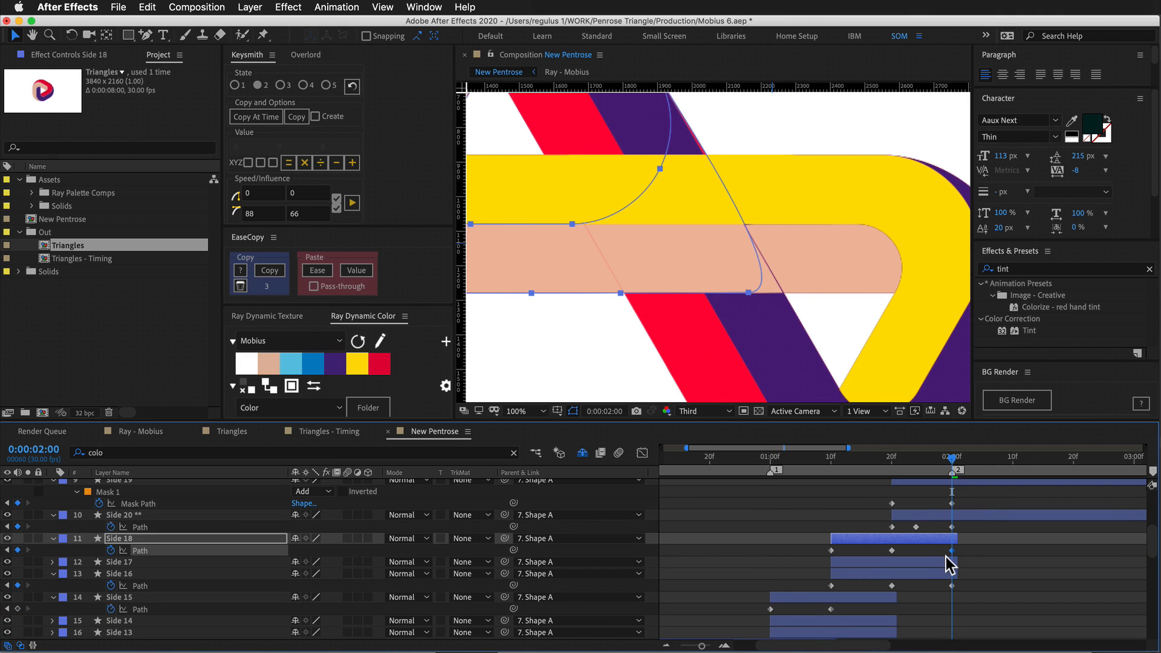
pyautogui.click(757, 324)
pyautogui.moveTo(750, 298); pyautogui.dragTo(836, 294)
pyautogui.click(145, 35)
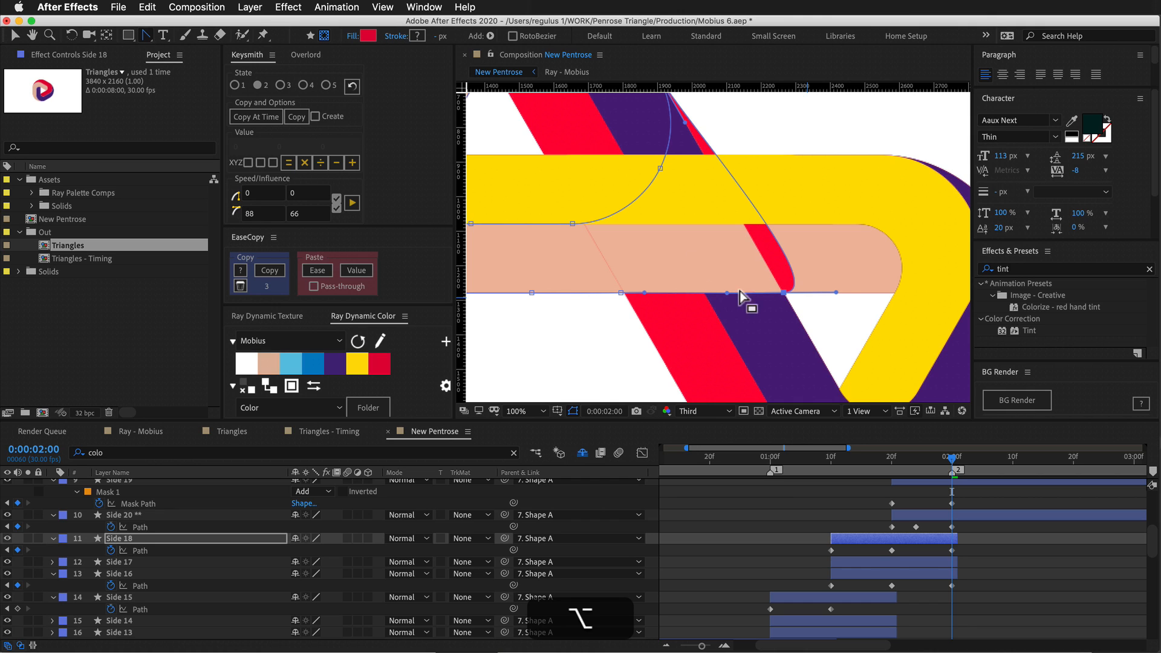
pyautogui.moveTo(836, 293); pyautogui.dragTo(781, 294)
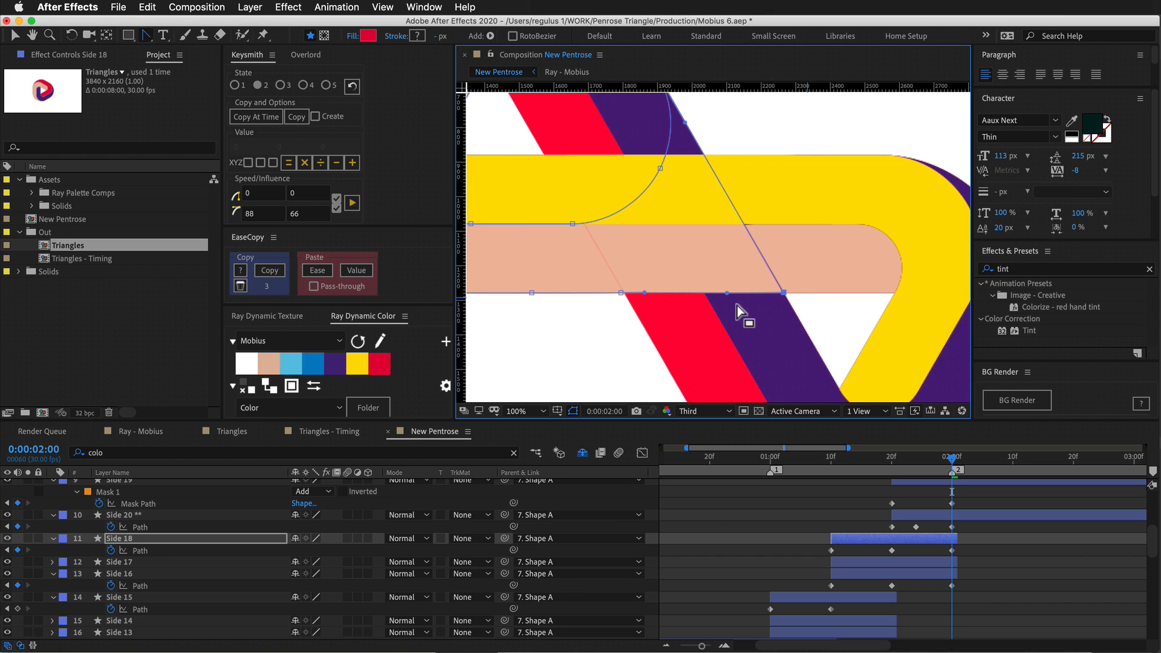
# Try reshaping the lower corner of Side 18's path at 0:00:01:24 by moving its points and curving the bottom edge.
pyautogui.moveTo(954, 458); pyautogui.dragTo(913, 473)
pyautogui.click(891, 491)
pyautogui.click(952, 551)
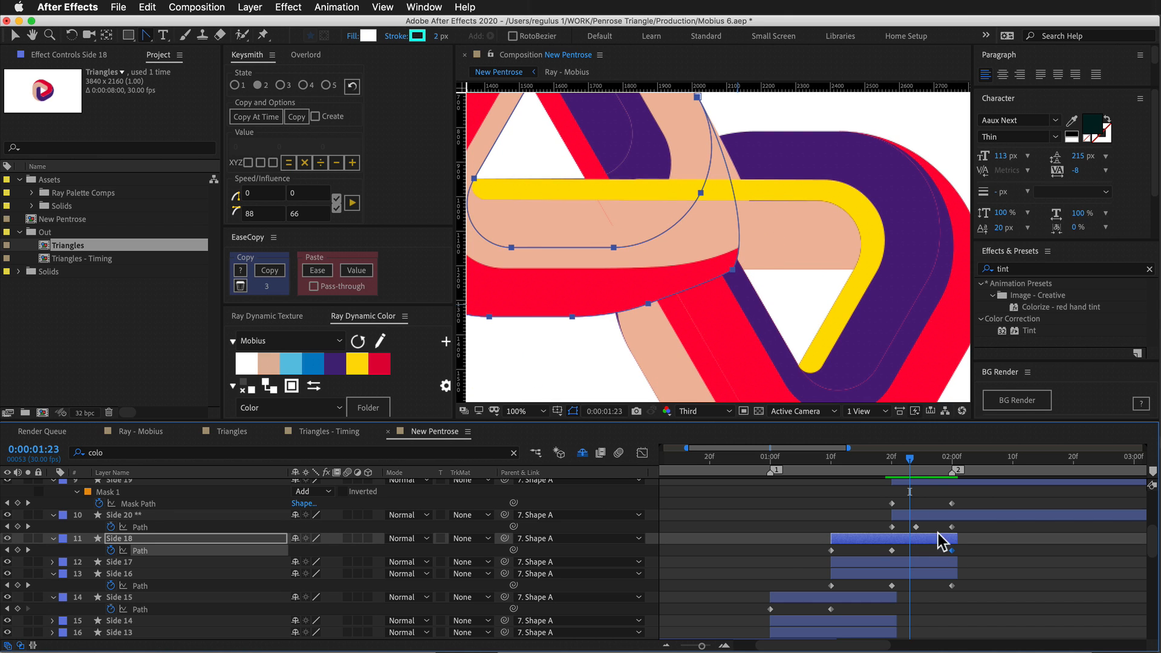
pyautogui.moveTo(909, 463); pyautogui.dragTo(915, 497)
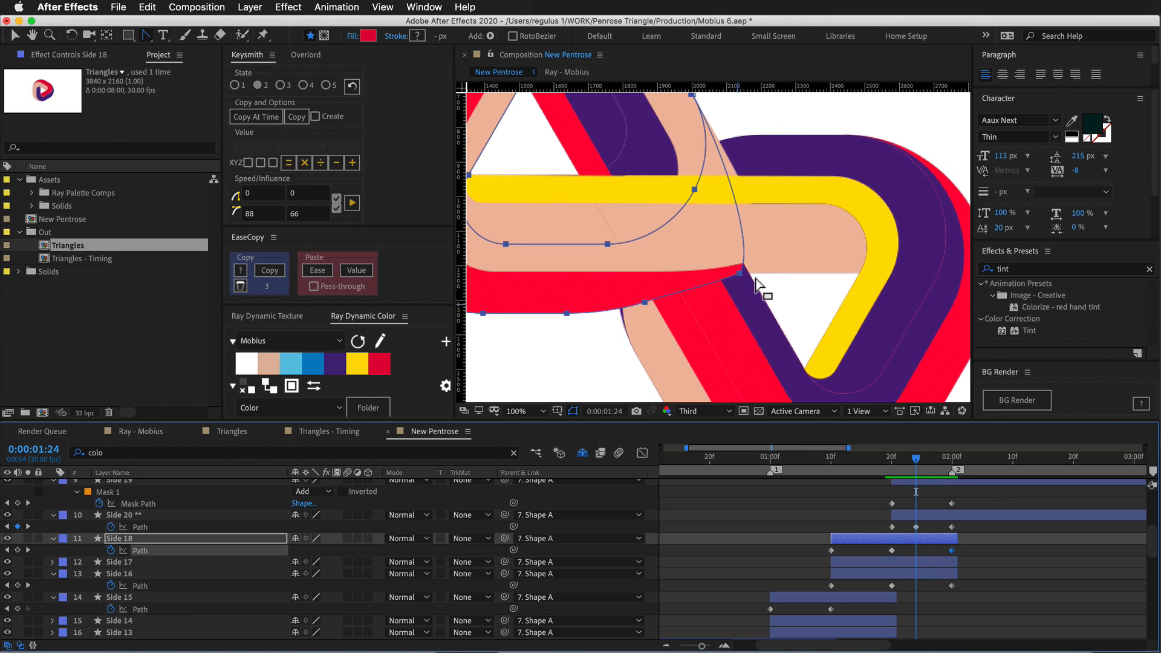
pyautogui.moveTo(741, 279); pyautogui.dragTo(798, 257)
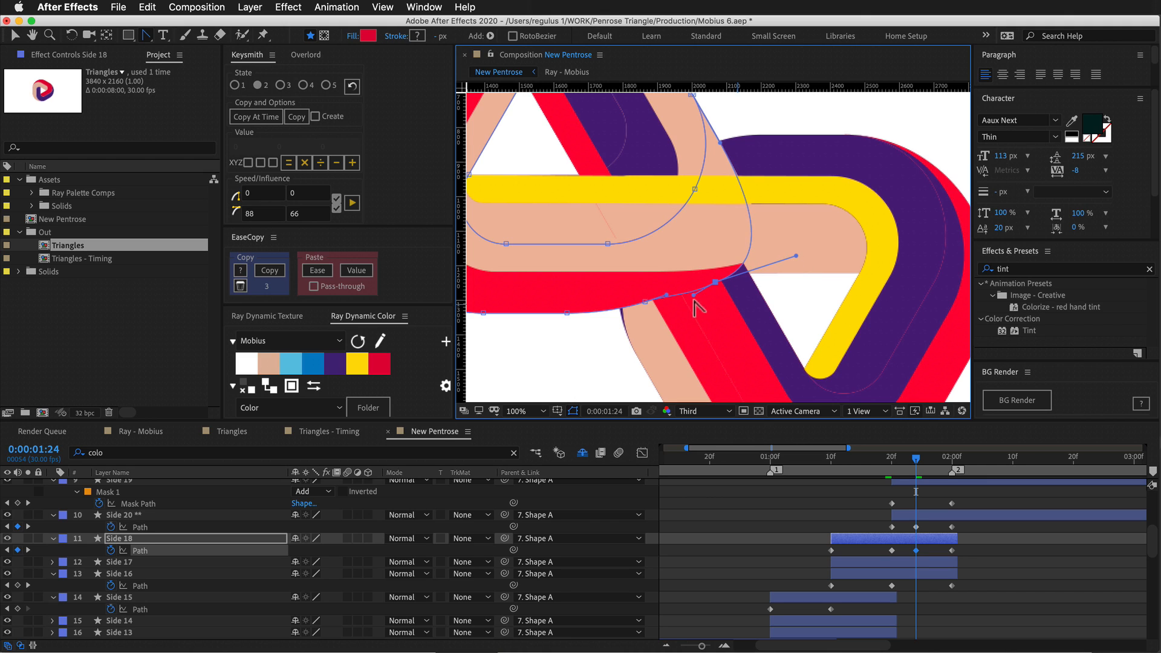
pyautogui.keyDown('super'); pyautogui.click(646, 302); pyautogui.keyUp('super')
pyautogui.moveTo(647, 310); pyautogui.dragTo(679, 296)
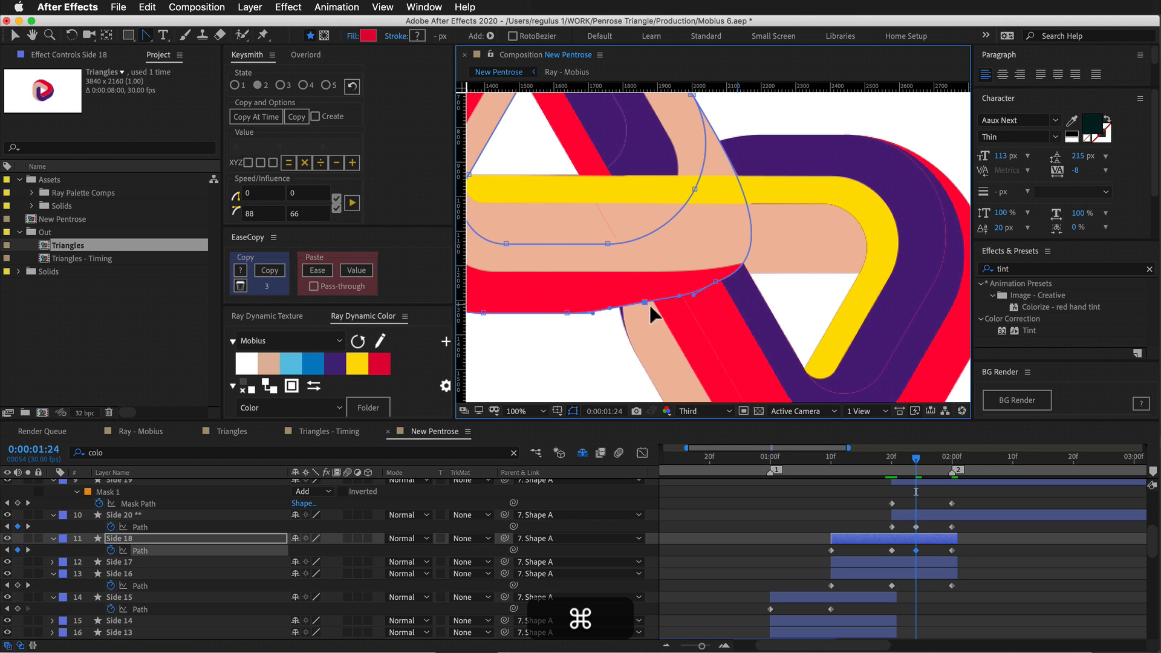
pyautogui.keyDown('super'); pyautogui.click(719, 282); pyautogui.keyUp('super')
pyautogui.moveTo(713, 293); pyautogui.dragTo(744, 270)
# Check the motion around 0:00:01:23 and delete the Side 18 path keyframe at 0:00:01:24.
pyautogui.click(861, 516)
pyautogui.moveTo(906, 466)
pyautogui.mouseDown()
pyautogui.moveTo(889, 471)
pyautogui.moveTo(953, 477)
pyautogui.moveTo(884, 488)
pyautogui.moveTo(909, 496)
pyautogui.mouseUp()
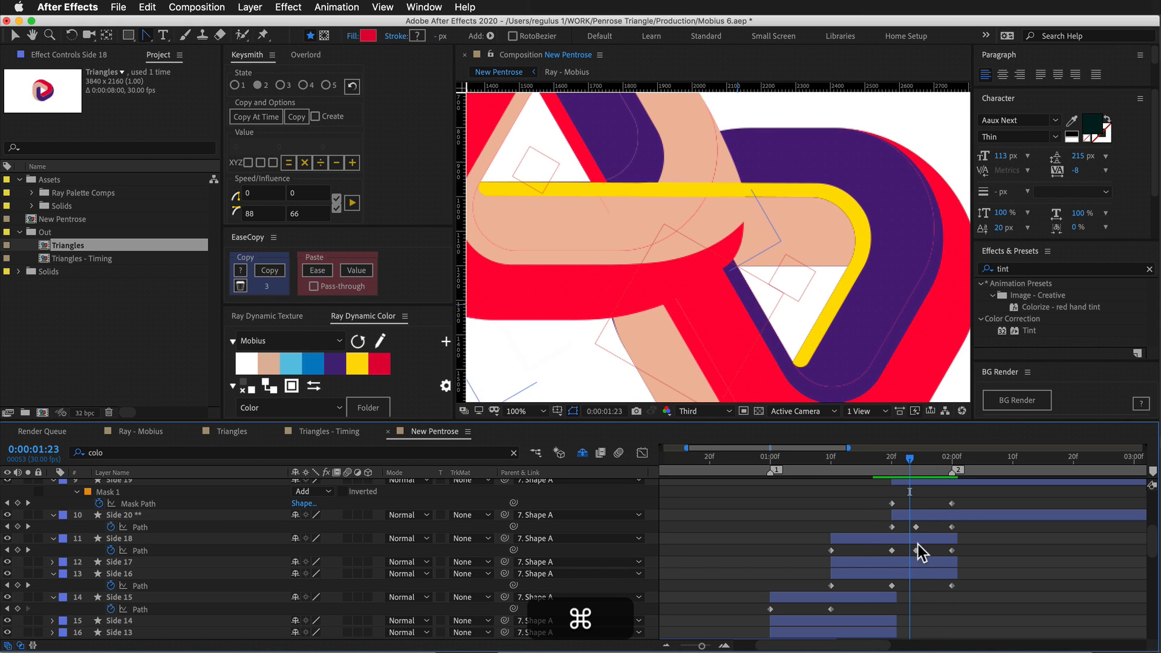
pyautogui.click(916, 550)
pyautogui.press('BackSpace')
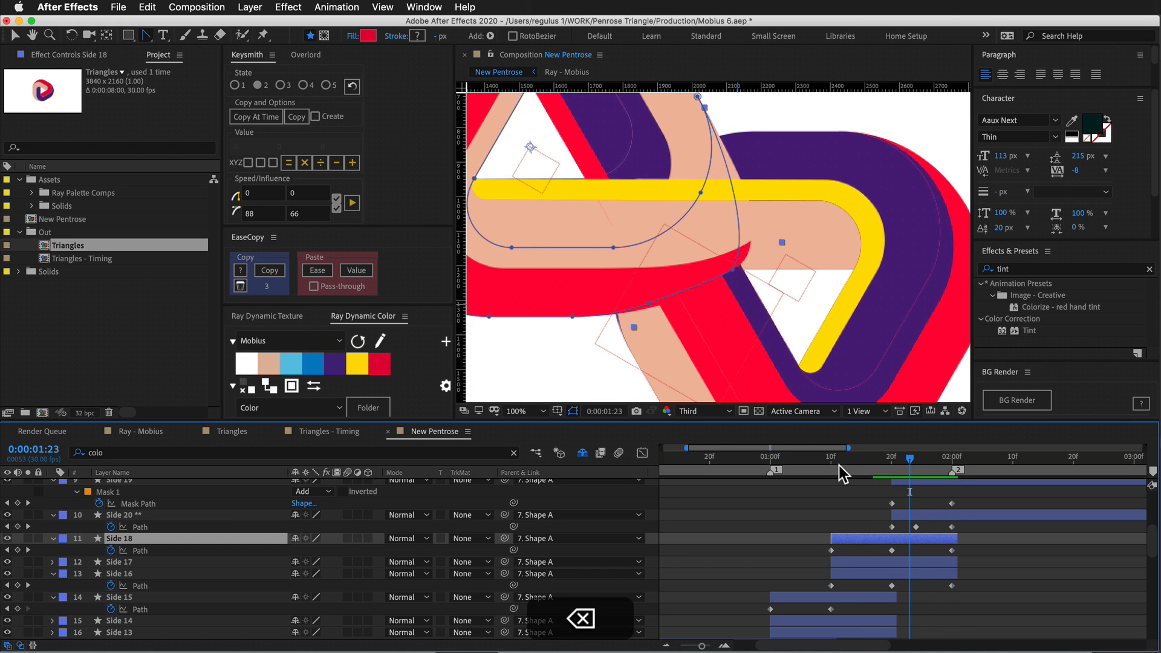
# Try adjusting the lower corner point of Side 18's path at 0:00:01:25, undoing an accidental path edit.
pyautogui.click(890, 471)
pyautogui.moveTo(891, 471); pyautogui.dragTo(923, 531)
pyautogui.click(952, 551)
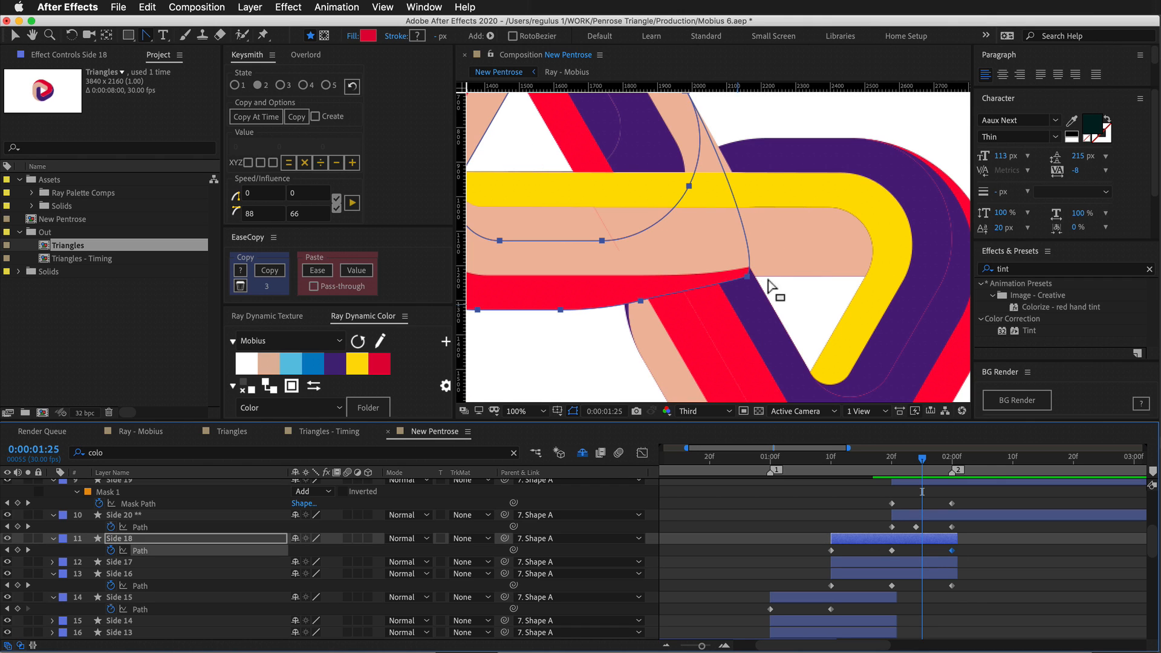
pyautogui.click(749, 277)
pyautogui.press('super+z')
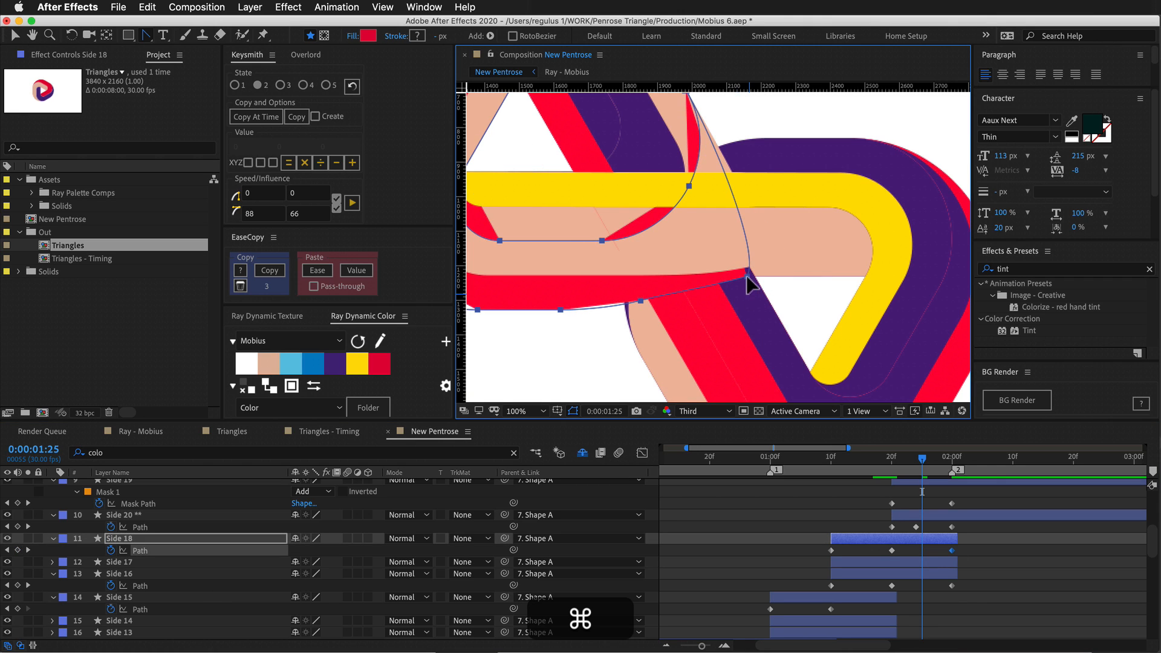
pyautogui.click(749, 278)
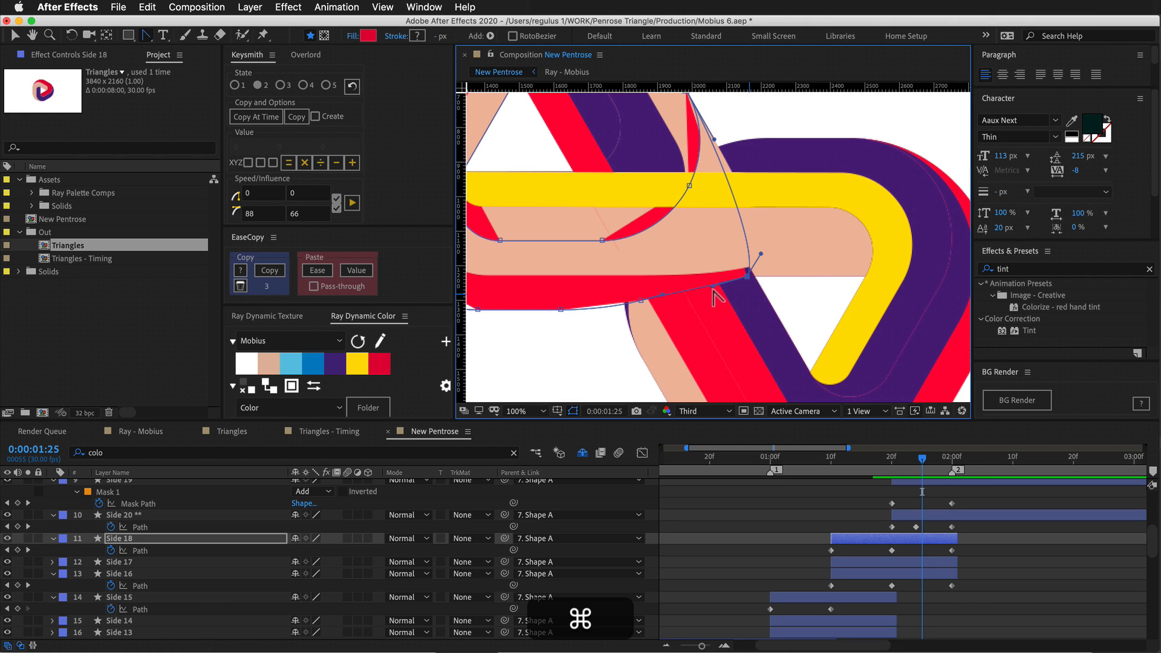
# Reshape Side 18's path at 0:00:01:24, extending the lower corner point outward and smoothing the curve along the red band's bottom edge.
pyautogui.moveTo(944, 473); pyautogui.dragTo(917, 477)
pyautogui.moveTo(740, 274); pyautogui.dragTo(697, 299)
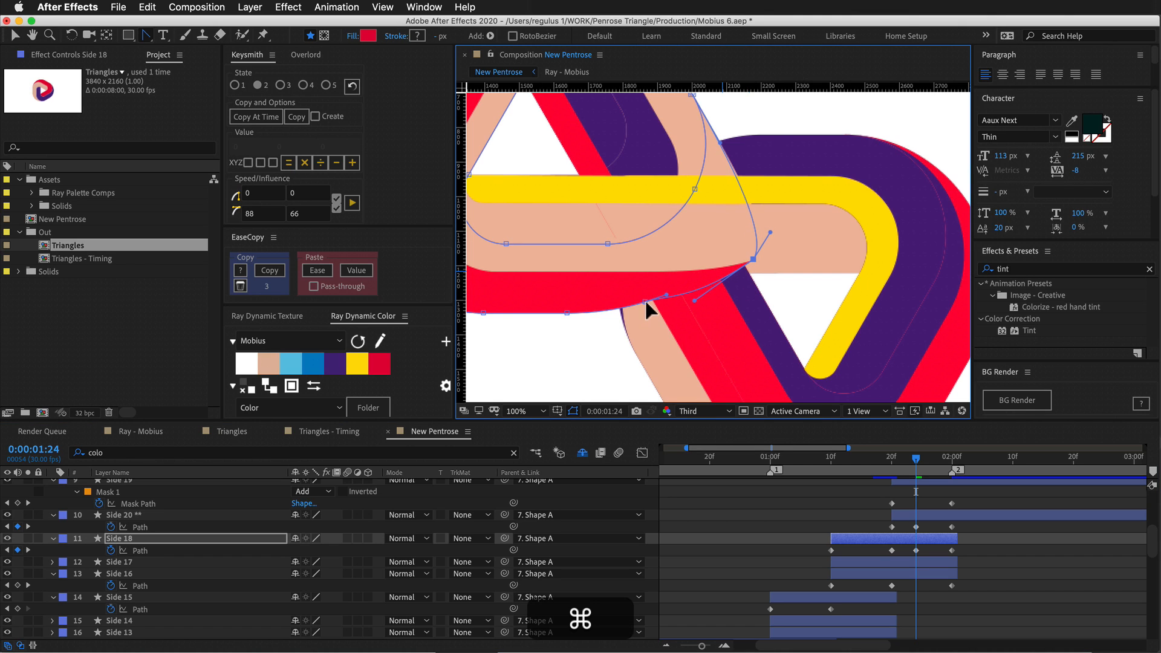
pyautogui.moveTo(645, 304); pyautogui.dragTo(601, 310)
pyautogui.moveTo(681, 306); pyautogui.dragTo(684, 300)
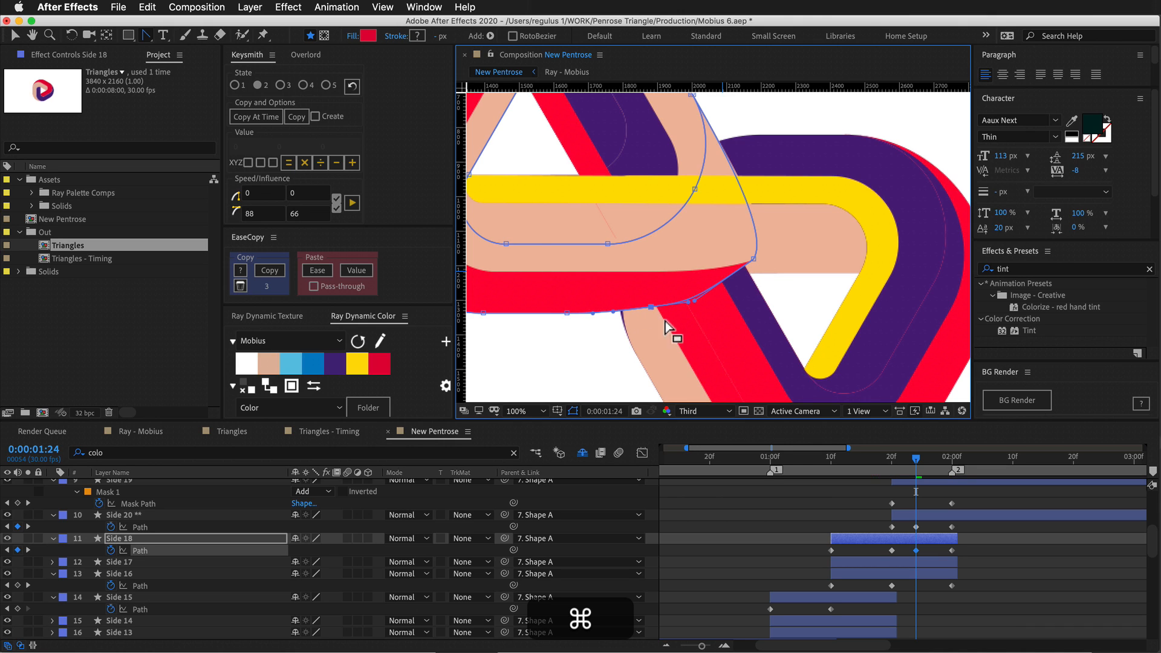
# Check the frames up to 0:00:01:26 and refine Side 18's outer corner point and its handles at 0:00:01:24.
pyautogui.click(900, 489)
pyautogui.moveTo(915, 459)
pyautogui.mouseDown()
pyautogui.moveTo(893, 463)
pyautogui.moveTo(951, 479)
pyautogui.moveTo(881, 502)
pyautogui.moveTo(902, 499)
pyautogui.moveTo(890, 467)
pyautogui.moveTo(919, 478)
pyautogui.mouseUp()
pyautogui.click(894, 540)
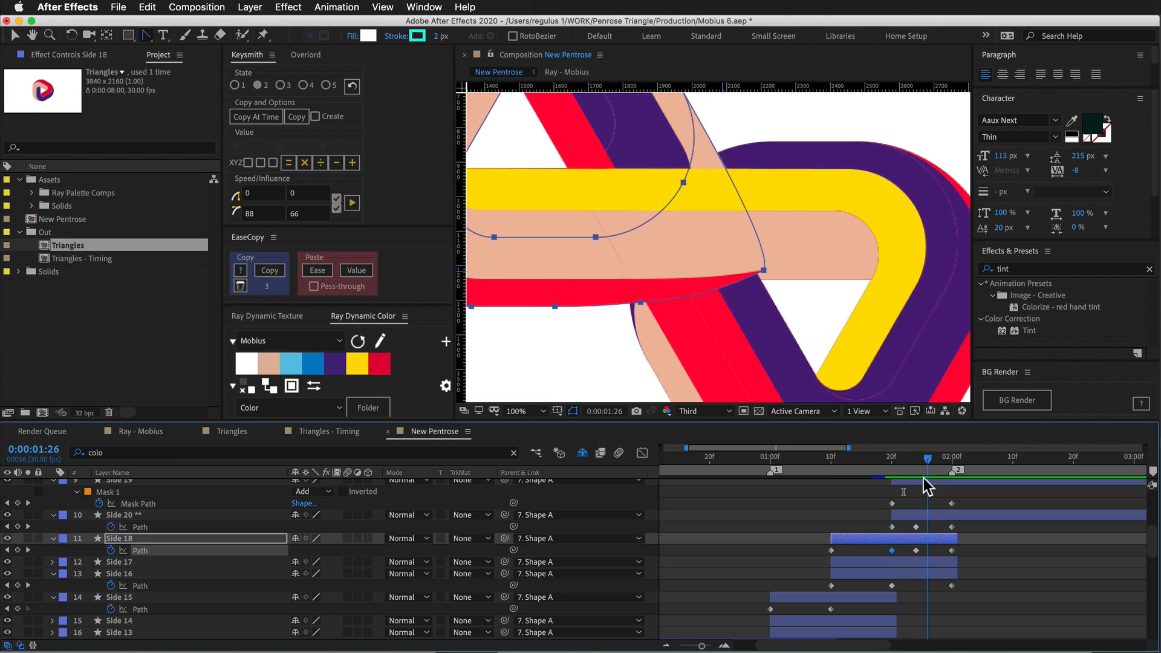
pyautogui.click(916, 551)
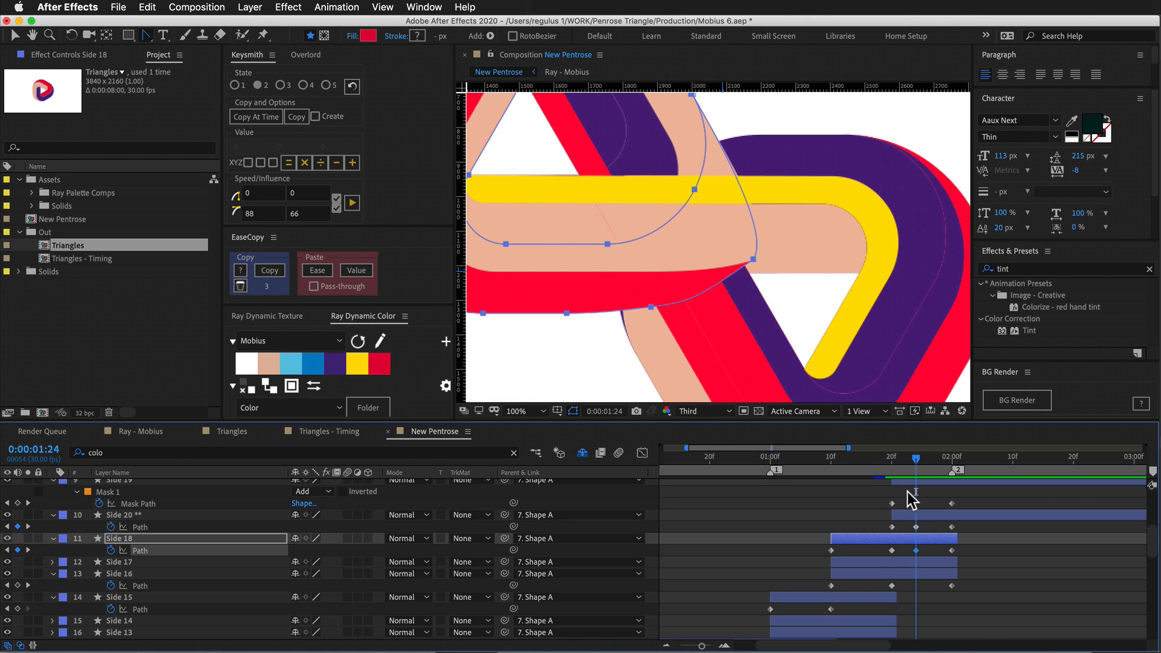
pyautogui.moveTo(917, 464)
pyautogui.mouseDown()
pyautogui.moveTo(884, 469)
pyautogui.moveTo(914, 470)
pyautogui.mouseUp()
pyautogui.moveTo(753, 260); pyautogui.dragTo(770, 223)
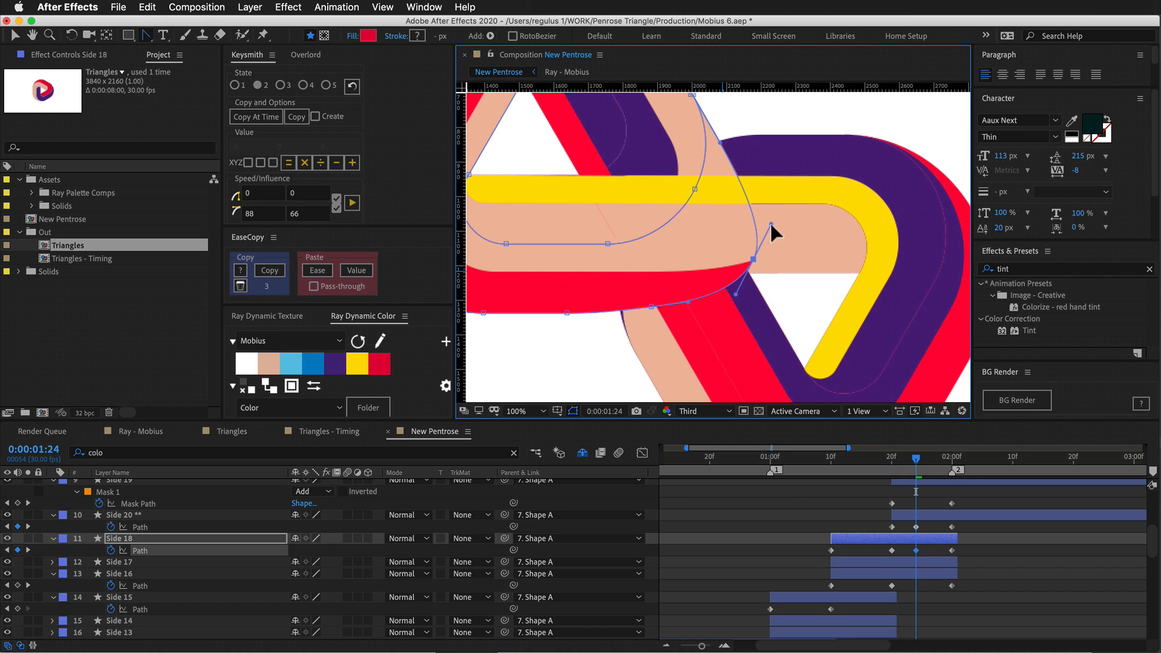
pyautogui.moveTo(754, 261); pyautogui.dragTo(756, 262)
# Compare the shape at 0:00:02:00 and adjust the upper handle of Side 18's outer corner point at 0:00:01:24.
pyautogui.moveTo(916, 466); pyautogui.dragTo(953, 488)
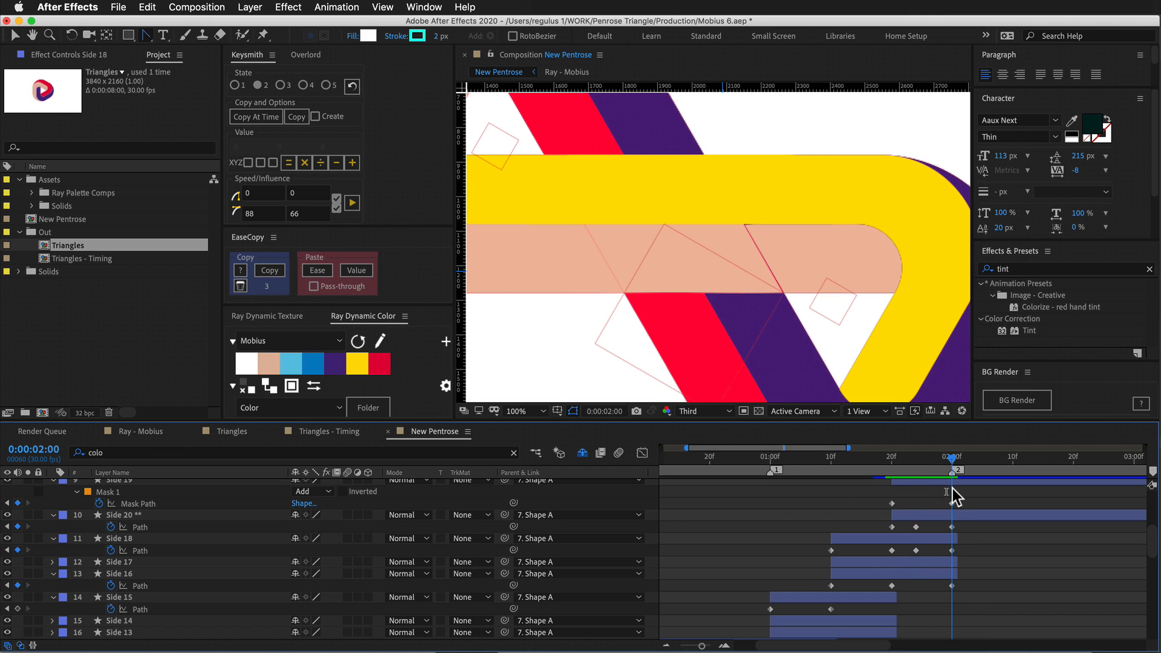
pyautogui.click(953, 551)
pyautogui.click(917, 550)
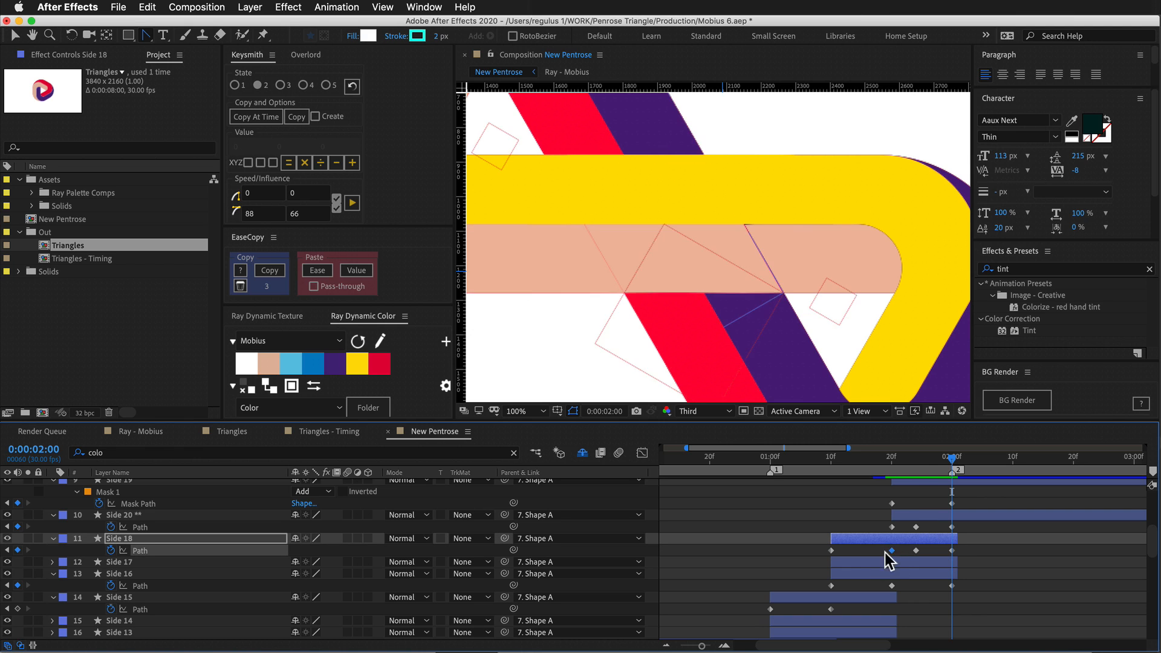
pyautogui.moveTo(938, 471); pyautogui.dragTo(917, 493)
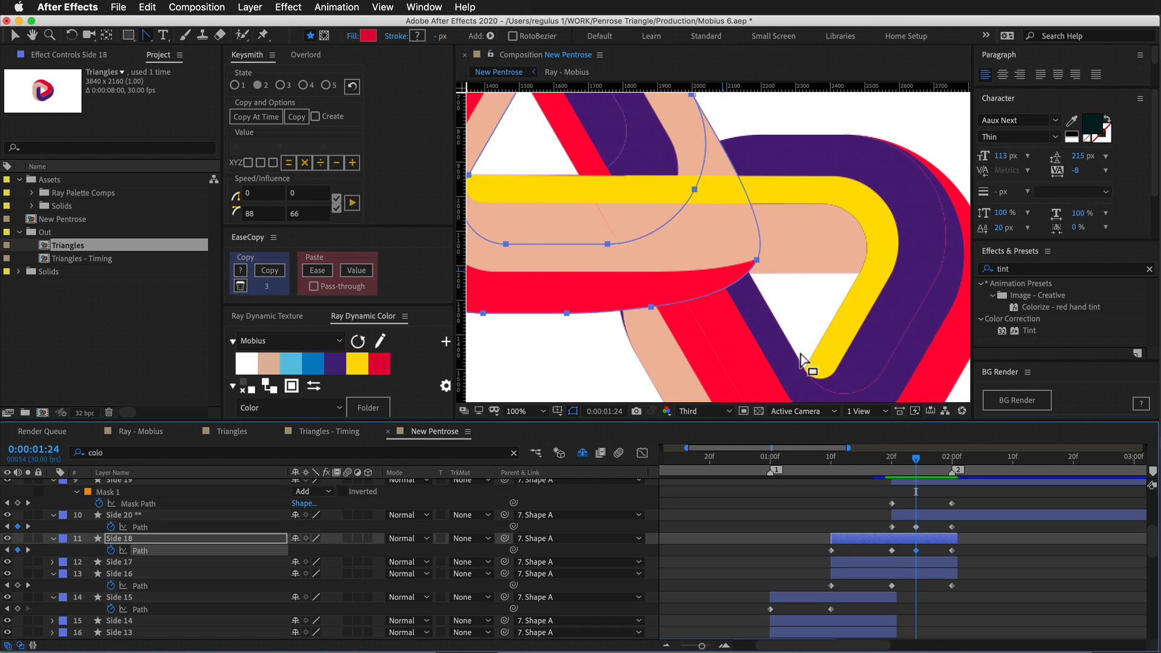
pyautogui.moveTo(757, 260); pyautogui.dragTo(749, 228)
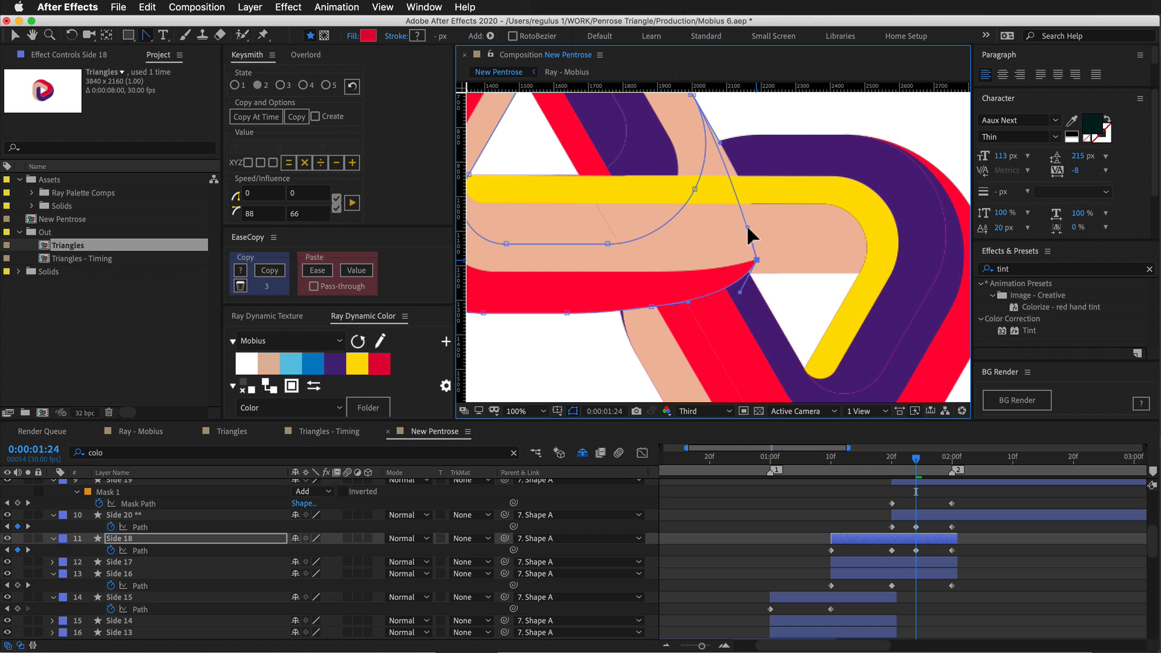
# Adjust the handles of Side 18's outer corner point at 0:00:01:25, undoing edits that distort the curve.
pyautogui.moveTo(913, 461)
pyautogui.mouseDown()
pyautogui.moveTo(883, 468)
pyautogui.moveTo(920, 468)
pyautogui.mouseUp()
pyautogui.press('super+z')
pyautogui.click(760, 238)
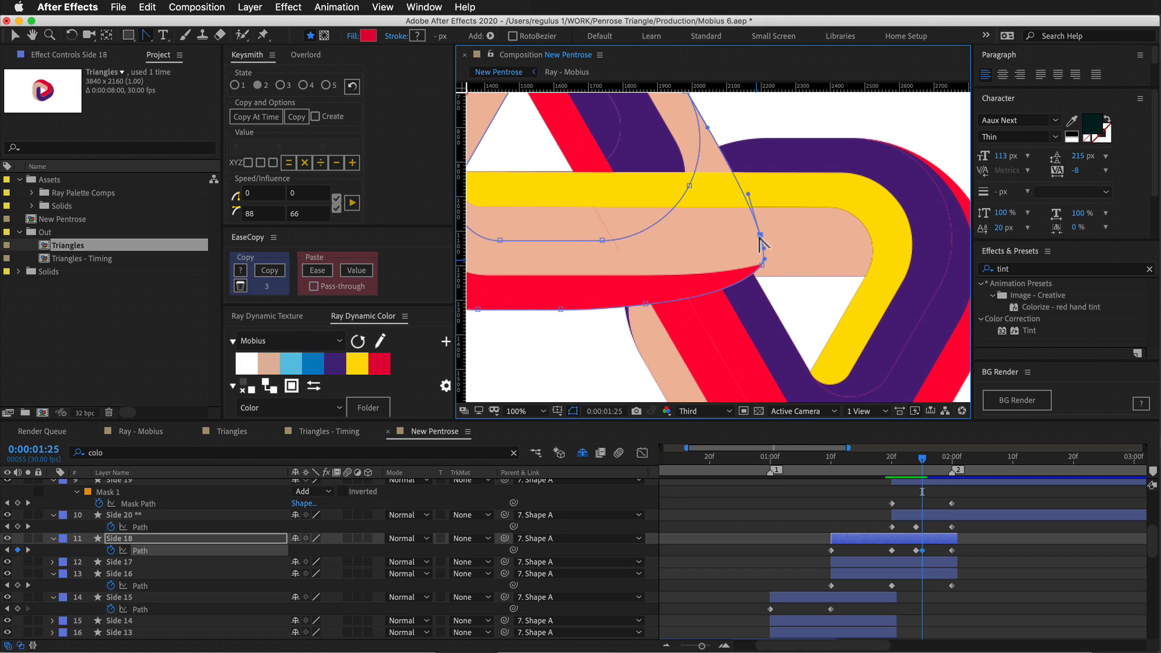
pyautogui.press('super+z')
pyautogui.click(755, 241)
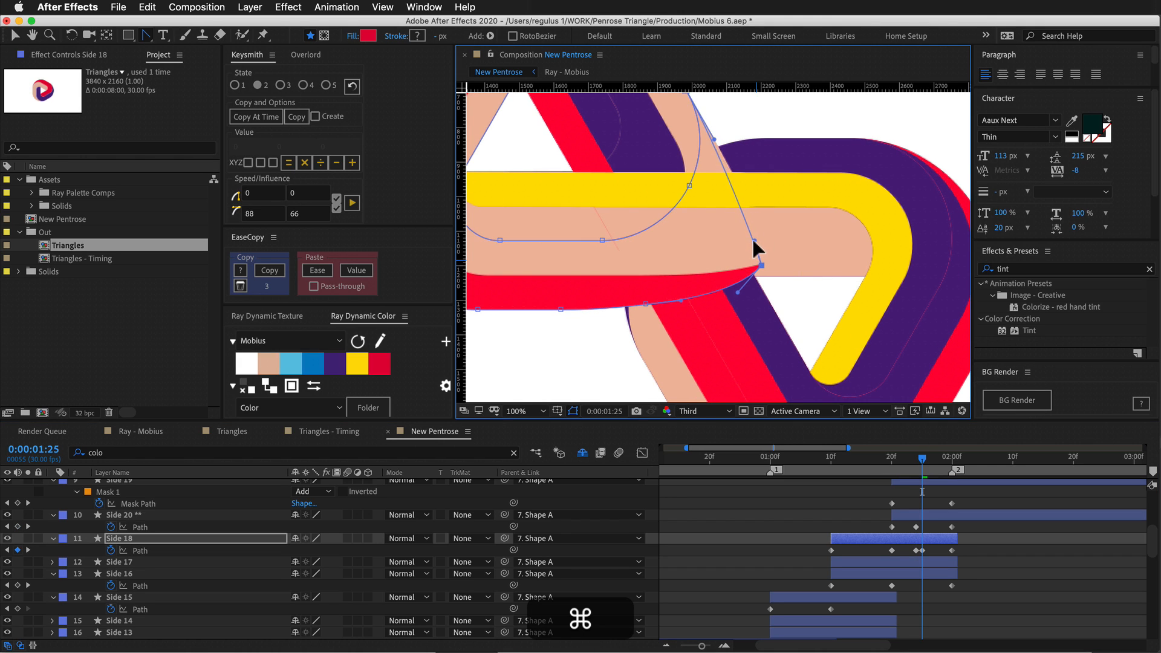
pyautogui.moveTo(923, 463)
pyautogui.mouseDown()
pyautogui.moveTo(939, 466)
pyautogui.moveTo(894, 481)
pyautogui.moveTo(916, 470)
pyautogui.moveTo(895, 470)
pyautogui.moveTo(917, 480)
pyautogui.moveTo(900, 464)
pyautogui.moveTo(917, 473)
pyautogui.mouseUp()
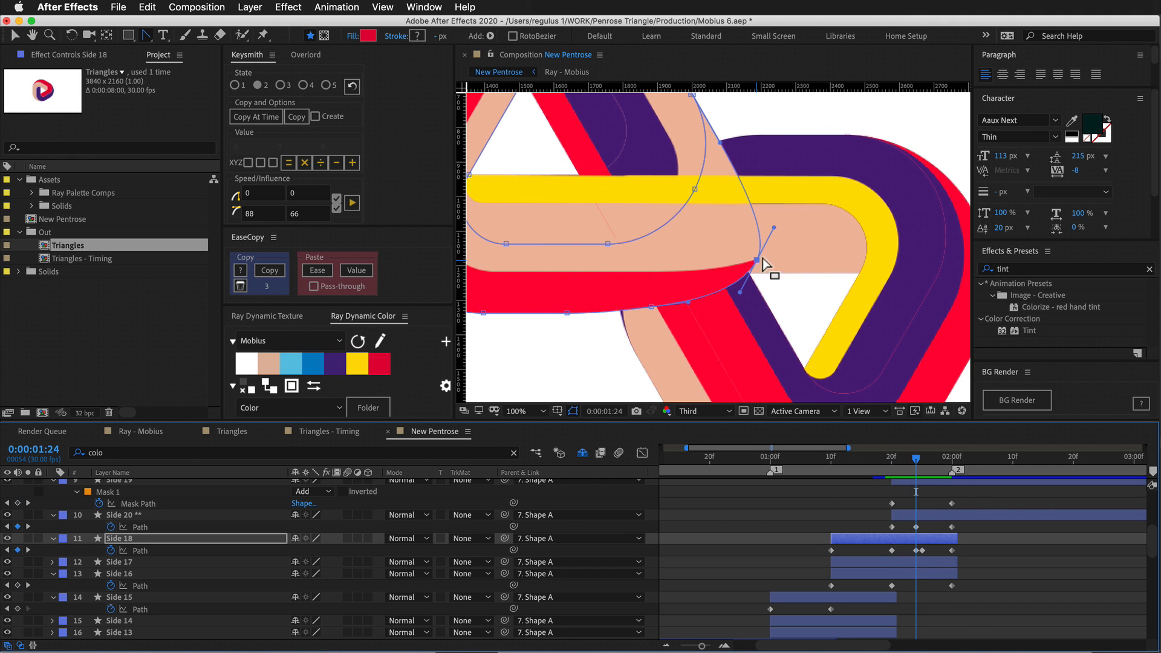
# Examine the whole shape's transition between 0:00:01:20 and 0:00:02:00 for remaining path overlaps.
pyautogui.moveTo(917, 469); pyautogui.dragTo(953, 469)
pyautogui.click(969, 488)
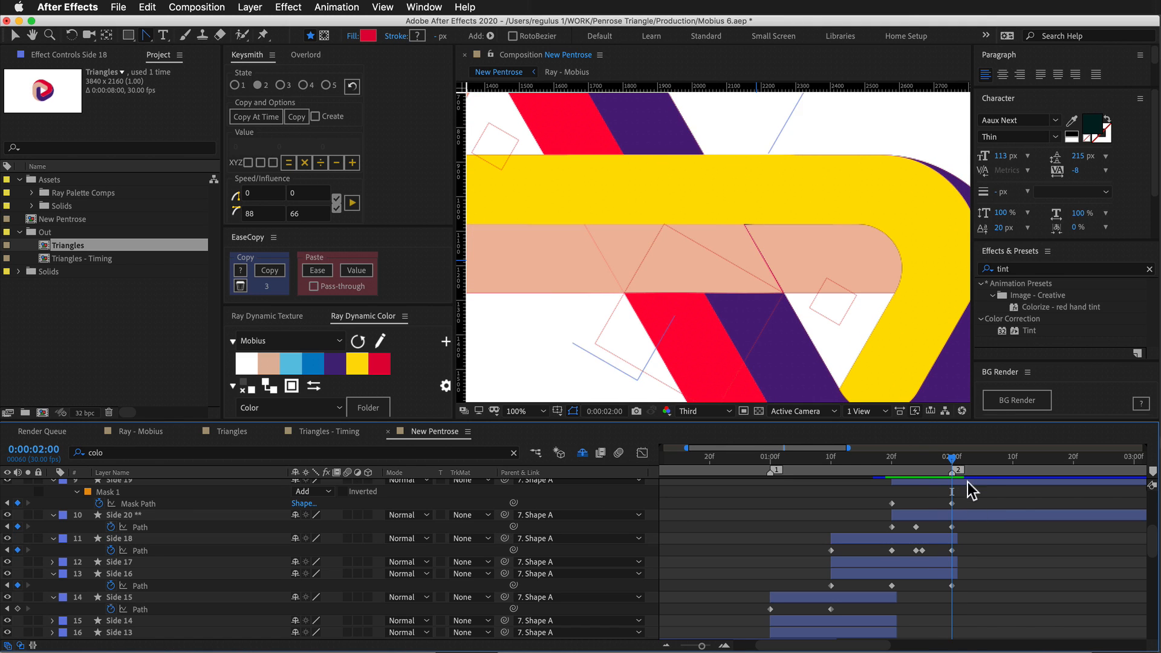
pyautogui.press('super+minus')
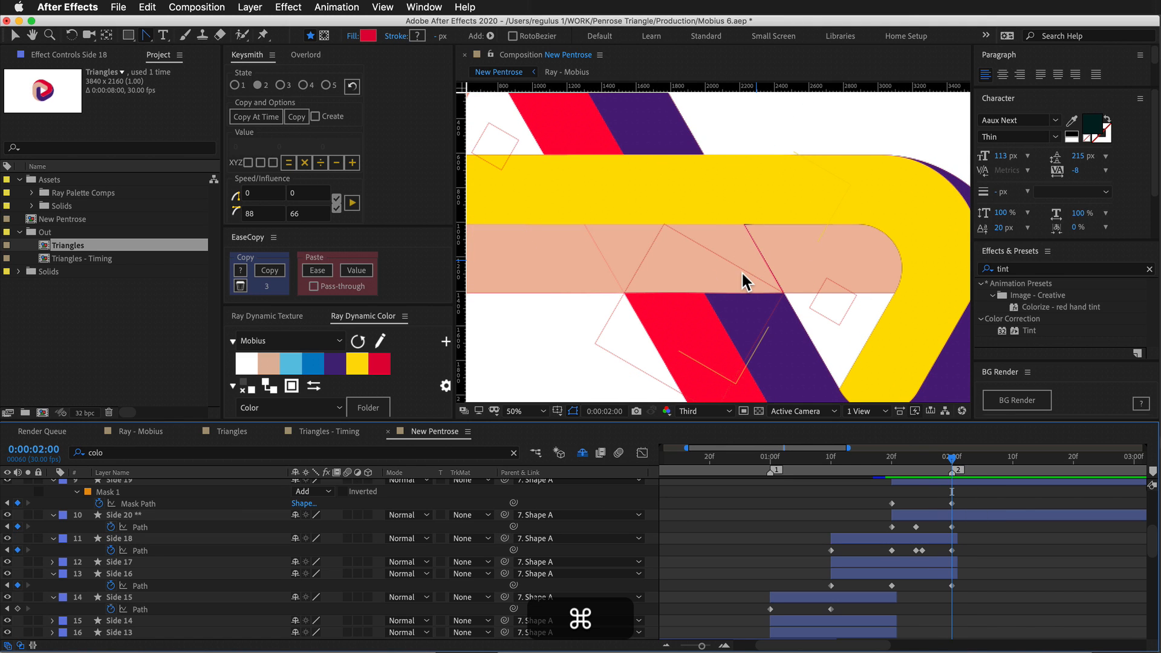
pyautogui.moveTo(946, 462); pyautogui.dragTo(886, 463)
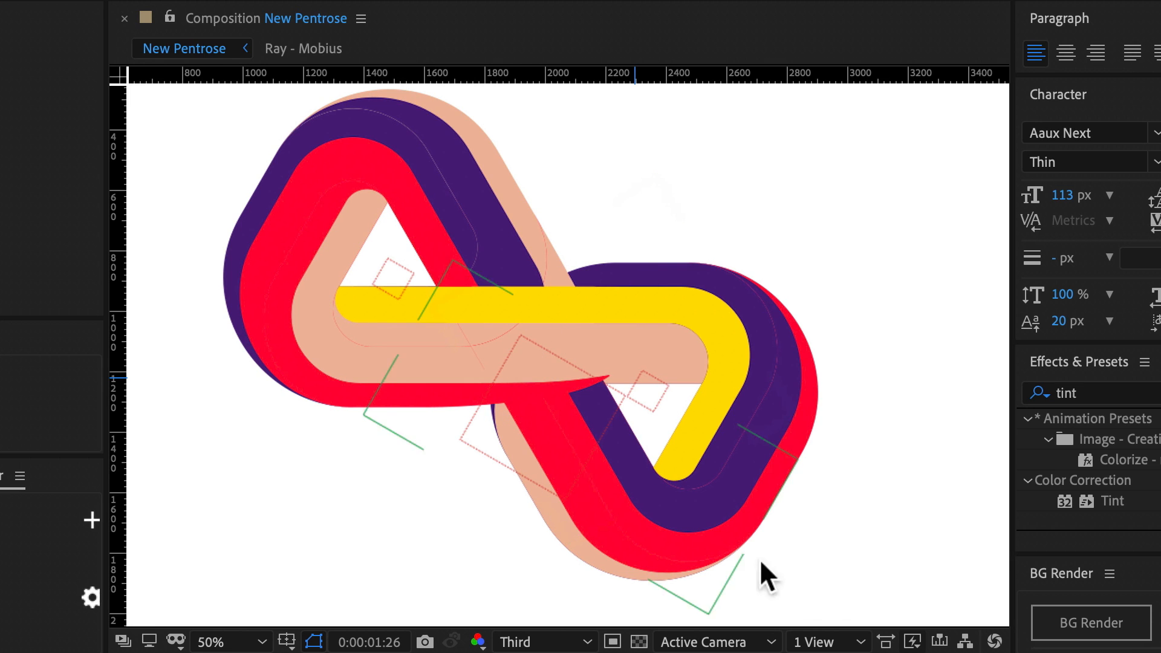
pyautogui.press('pageup')
pyautogui.press('pageup')
pyautogui.press('pageup')
pyautogui.press('pageup')
pyautogui.moveTo(896, 467); pyautogui.dragTo(948, 467)
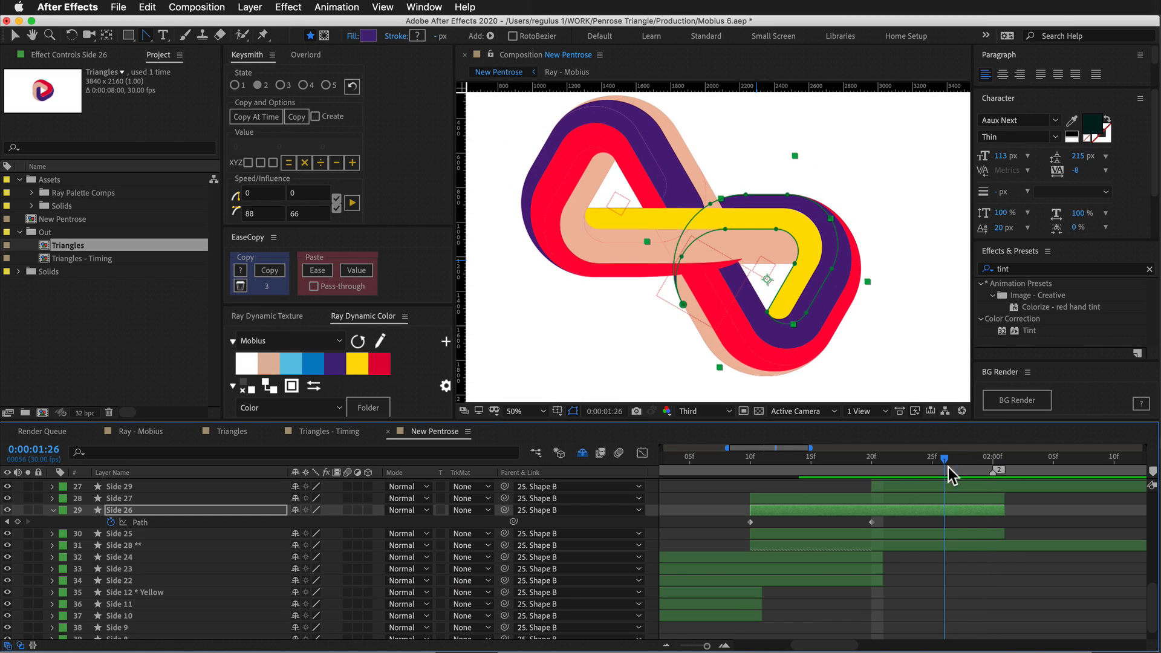
# Delete the three points of Side 26's path that curve over the tan band's crossing at 0:00:01:26.
pyautogui.click(146, 35)
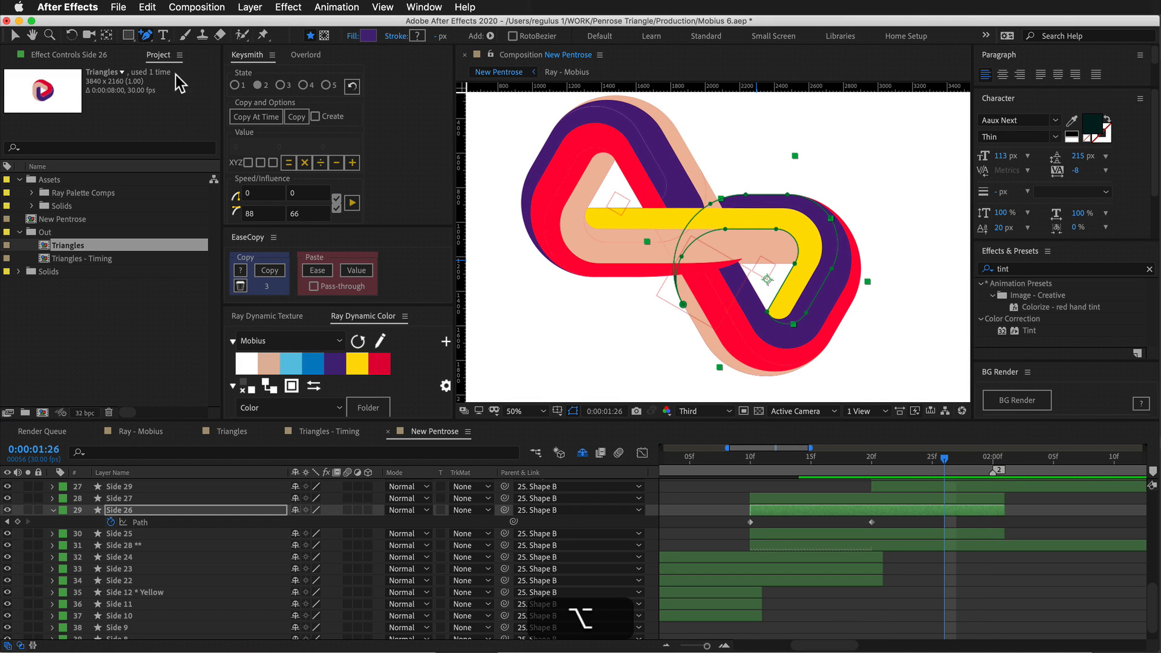
pyautogui.click(683, 305)
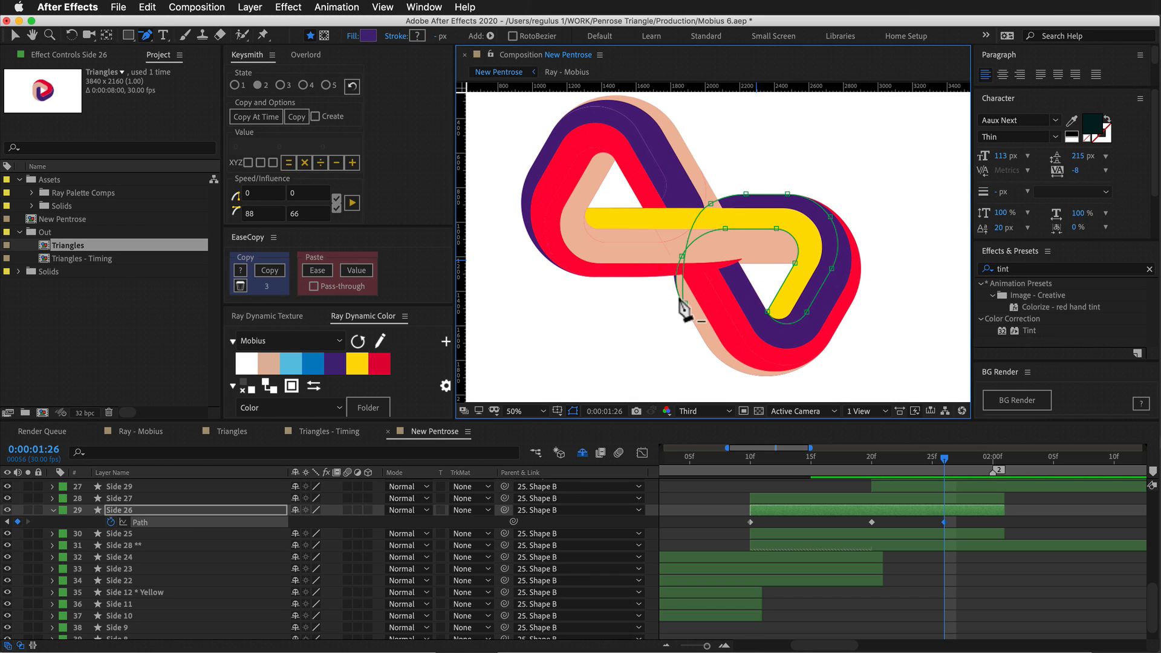
pyautogui.click(682, 256)
pyautogui.click(710, 205)
# Try moving Side 26's path keyframe from 0:00:01:26 to 0:00:01:20, and undo the change.
pyautogui.click(944, 522)
pyautogui.press('Delete')
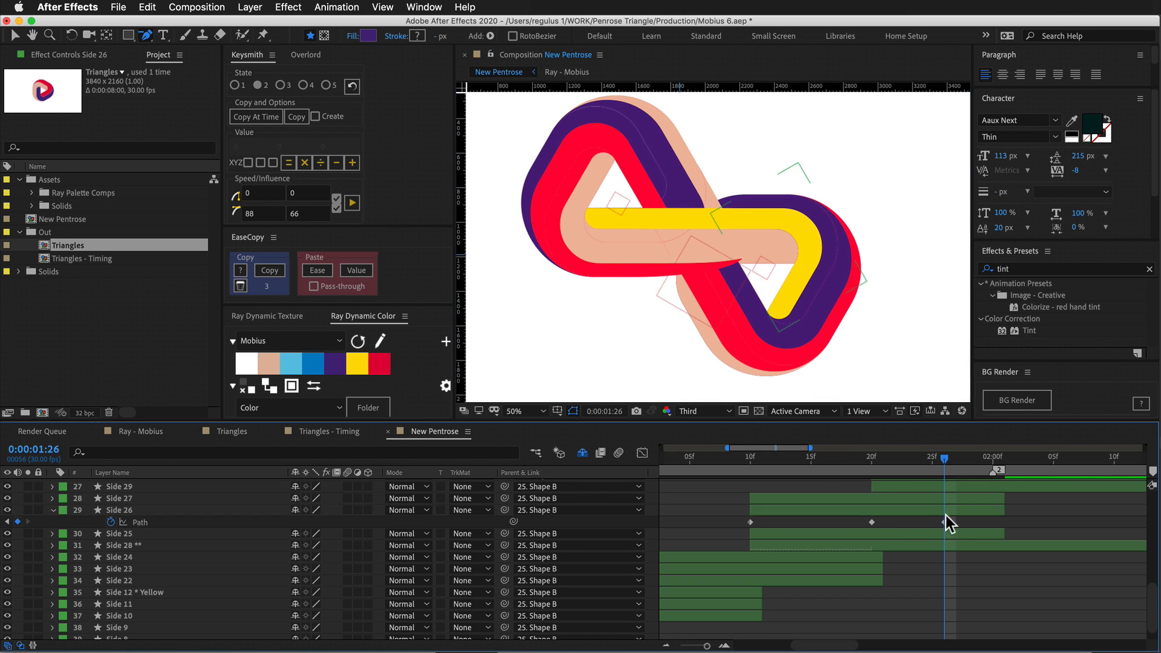
pyautogui.click(944, 522)
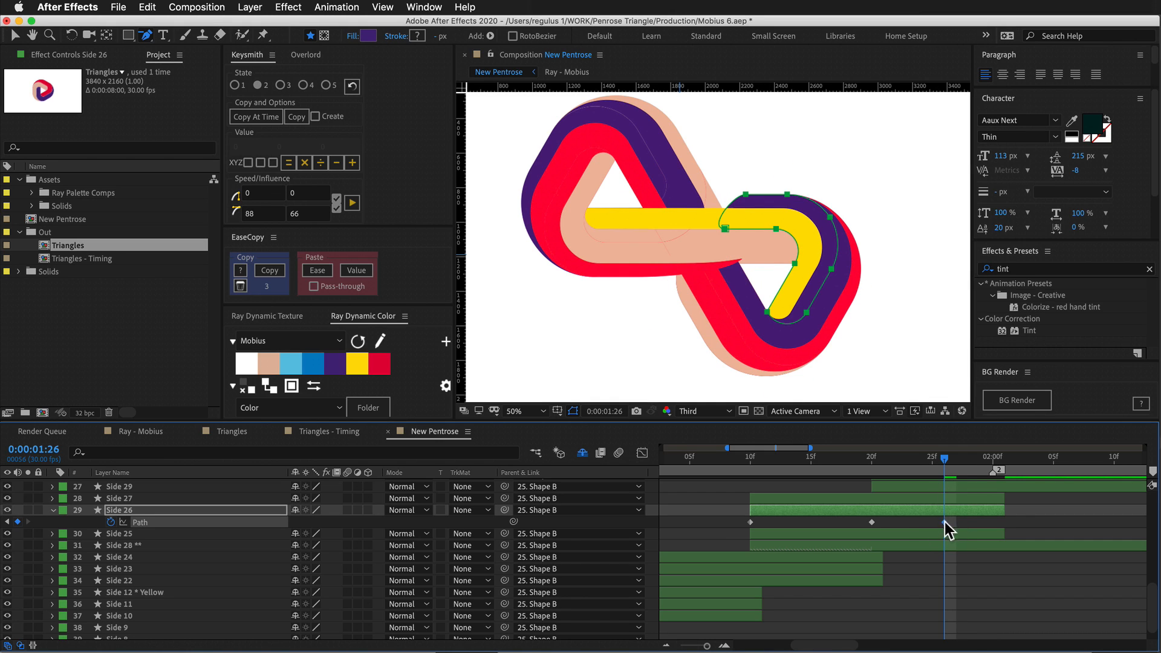
pyautogui.moveTo(944, 522); pyautogui.dragTo(876, 525)
pyautogui.click(868, 467)
pyautogui.moveTo(867, 466)
pyautogui.mouseDown()
pyautogui.moveTo(877, 473)
pyautogui.moveTo(847, 473)
pyautogui.mouseUp()
pyautogui.press('super+z')
pyautogui.press('super+z')
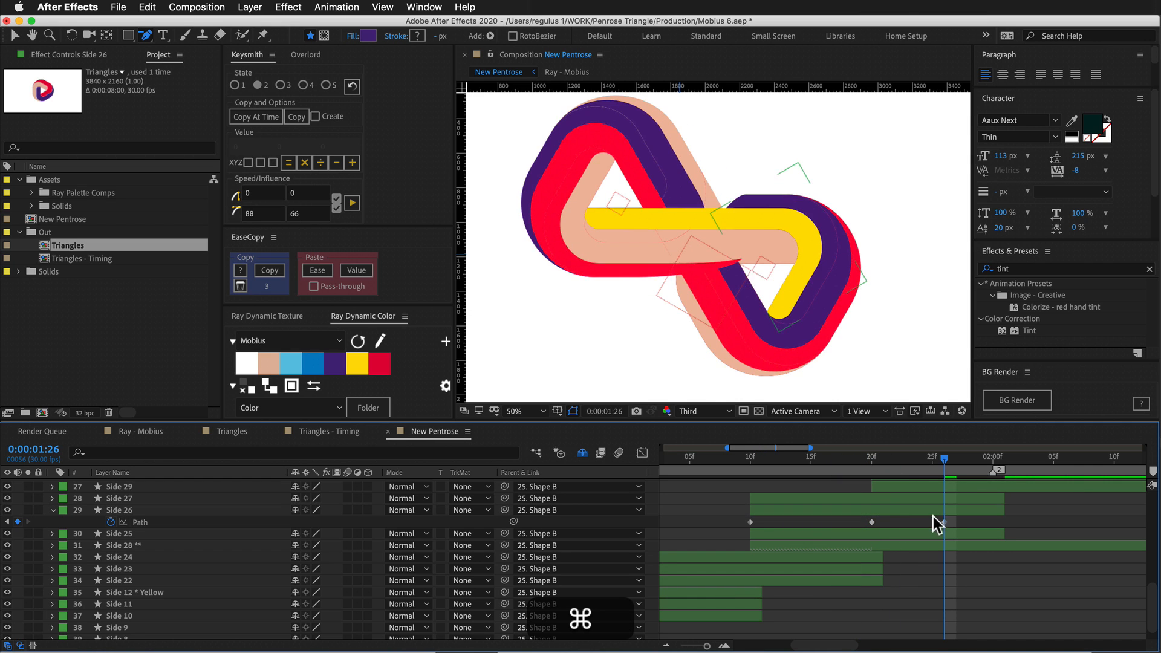
# Compare Side 26's path around 0:00:01:20 and move its 0:00:01:26 path keyframe onto 0:00:01:20, replacing the one there.
pyautogui.moveTo(913, 457); pyautogui.dragTo(749, 535)
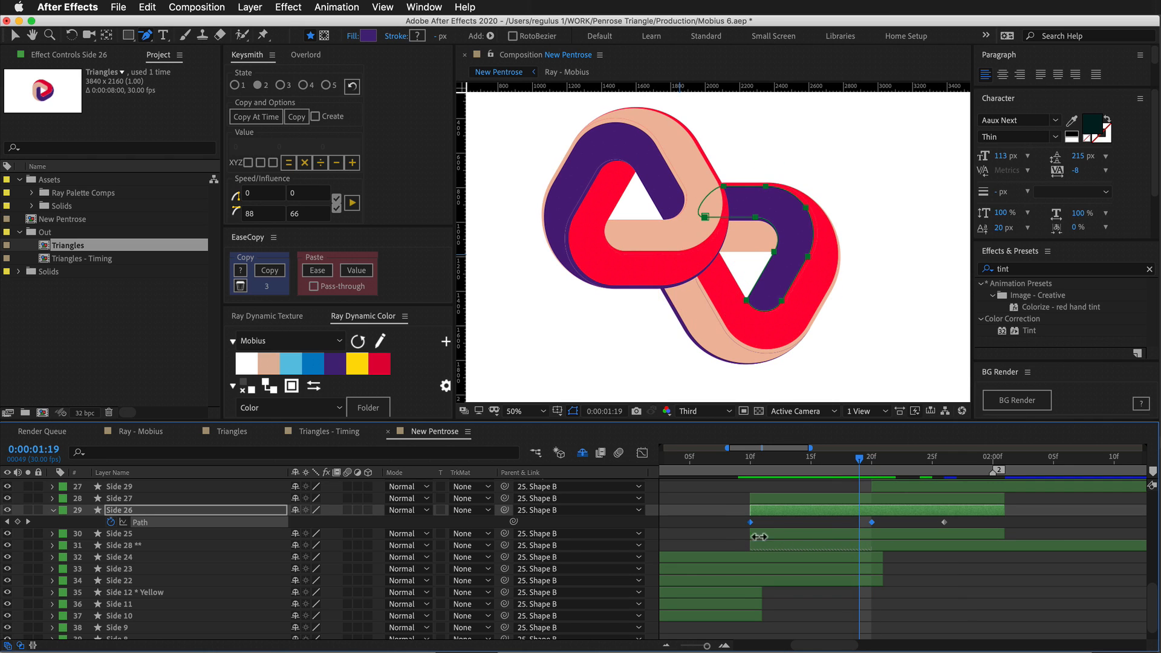
pyautogui.moveTo(869, 463); pyautogui.dragTo(874, 466)
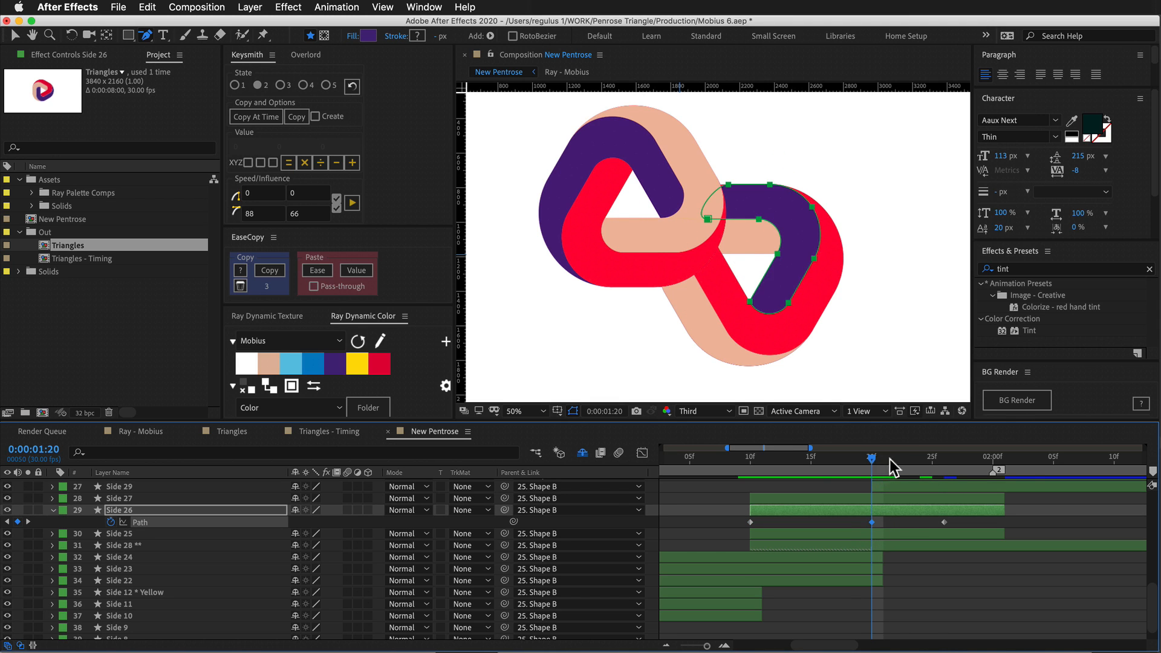
pyautogui.moveTo(881, 462); pyautogui.dragTo(938, 469)
pyautogui.moveTo(944, 522); pyautogui.dragTo(901, 527)
pyautogui.moveTo(884, 463); pyautogui.dragTo(920, 467)
pyautogui.moveTo(885, 522)
pyautogui.mouseDown()
pyautogui.moveTo(925, 524)
pyautogui.moveTo(873, 524)
pyautogui.mouseUp()
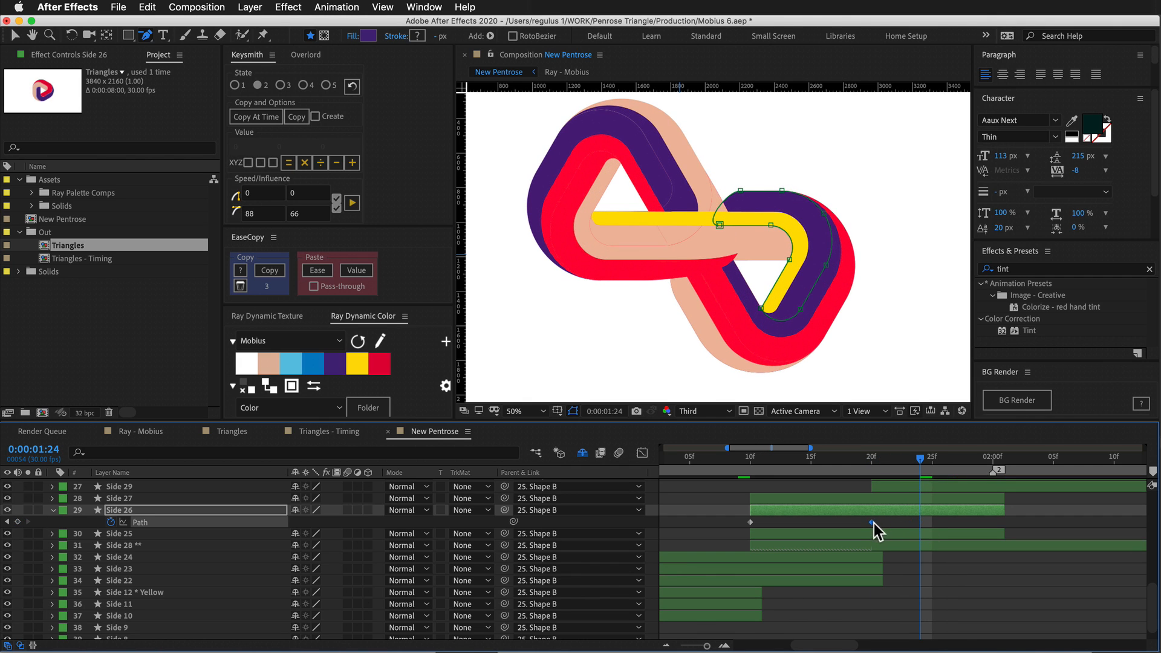
# Extend Side 26's upper inner corner point behind the tan band at 0:00:01:20, check the following frames and save the project.
pyautogui.click(871, 466)
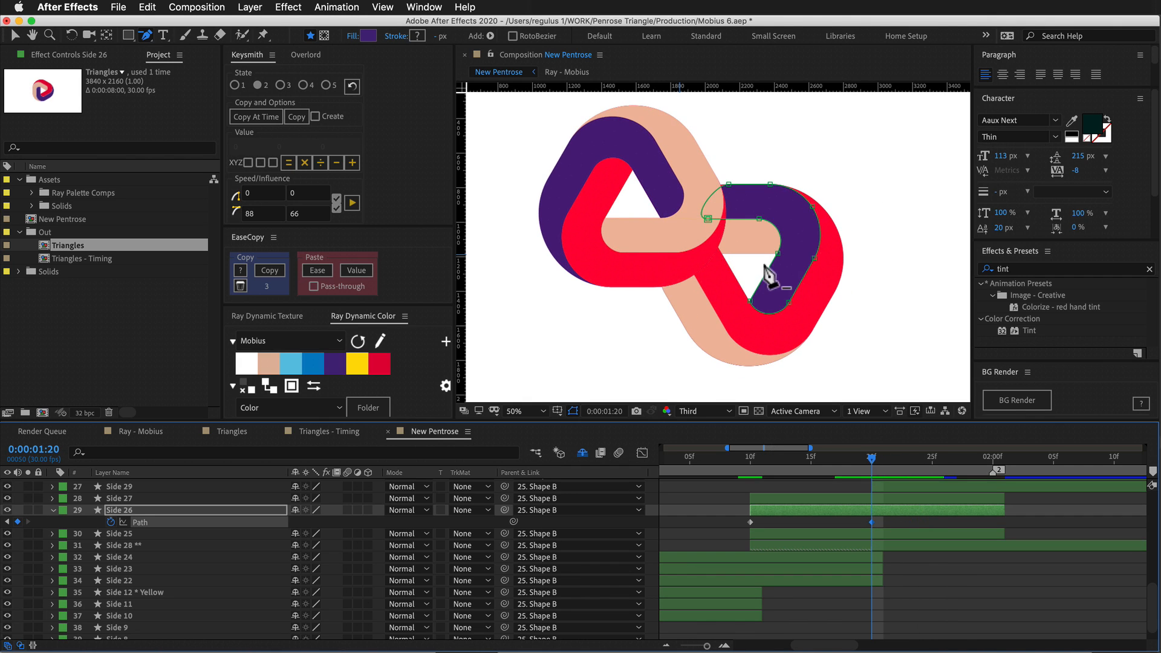
pyautogui.keyDown('super'); pyautogui.click(729, 184); pyautogui.keyUp('super')
pyautogui.moveTo(729, 185); pyautogui.dragTo(686, 184)
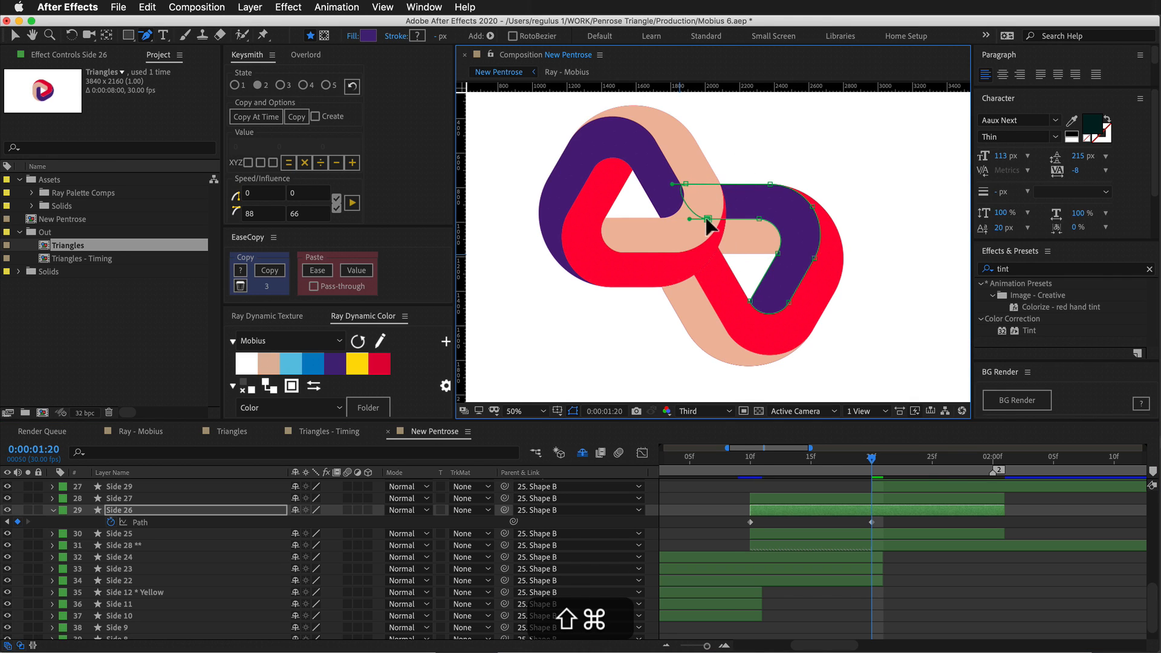
pyautogui.moveTo(871, 466); pyautogui.dragTo(908, 466)
pyautogui.press('super+s')
# Step through the Shape B layers to select Side 28 ** and reveal its keyframed Path.
pyautogui.scroll(5, 279, 588)
pyautogui.scroll(6, 279, 588)
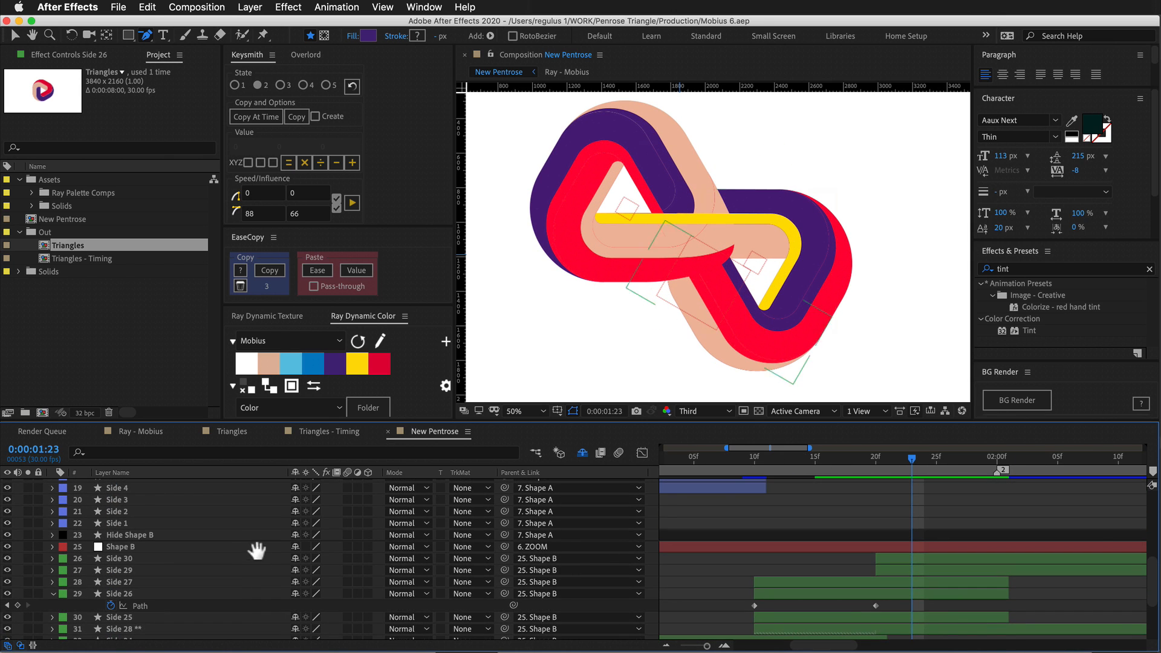
pyautogui.click(242, 548)
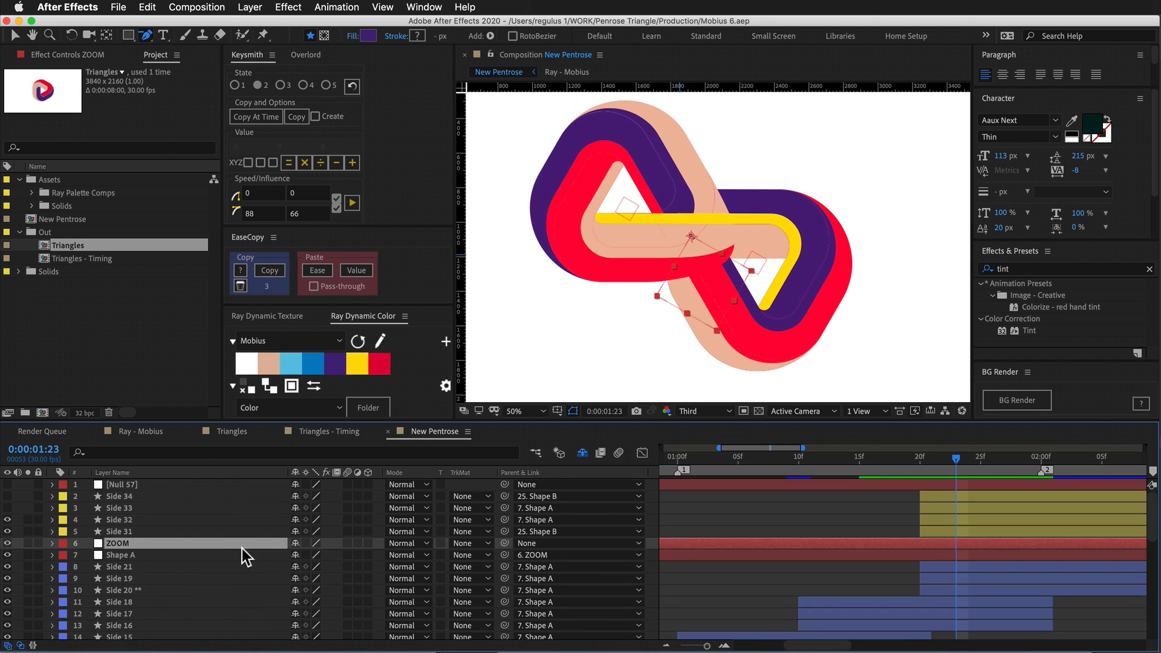
pyautogui.press('super+Down')
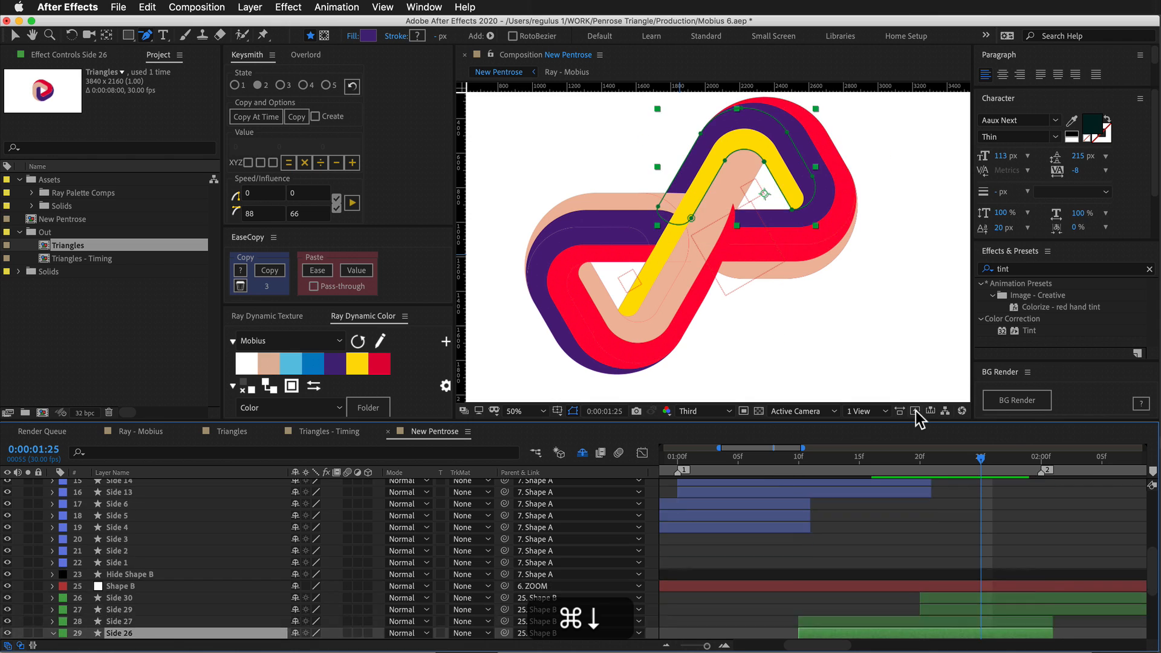
pyautogui.press('super+Down')
pyautogui.press('super+Down')
pyautogui.press('super+Down')
pyautogui.press('super+Up')
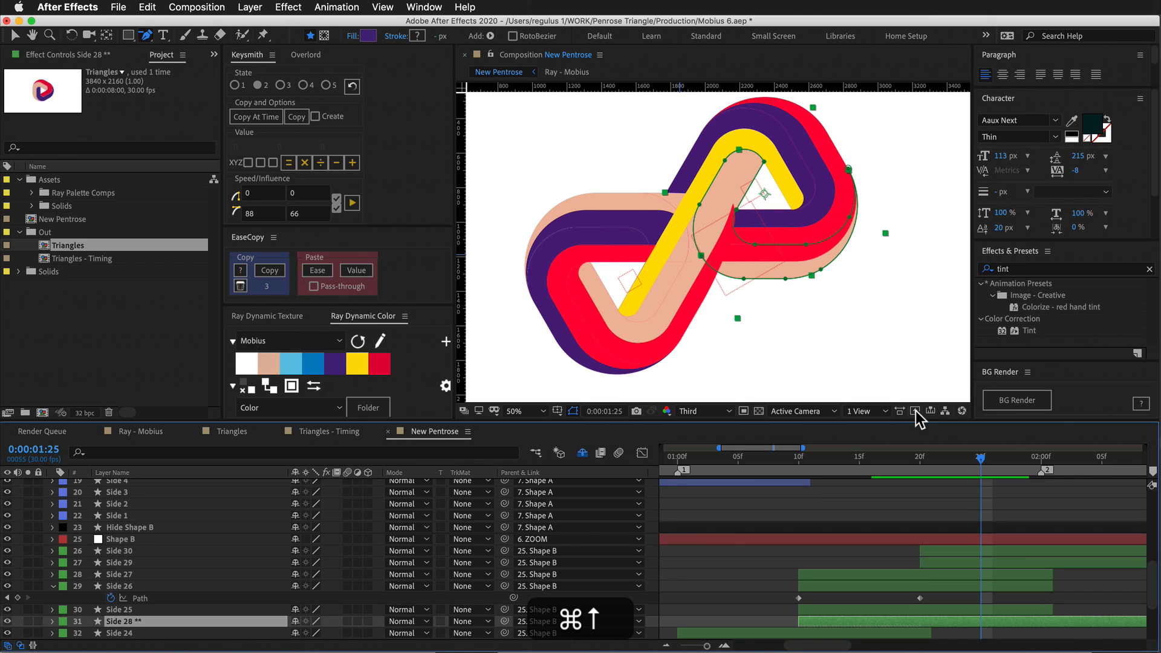
pyautogui.press('u')
pyautogui.moveTo(910, 561); pyautogui.dragTo(865, 480)
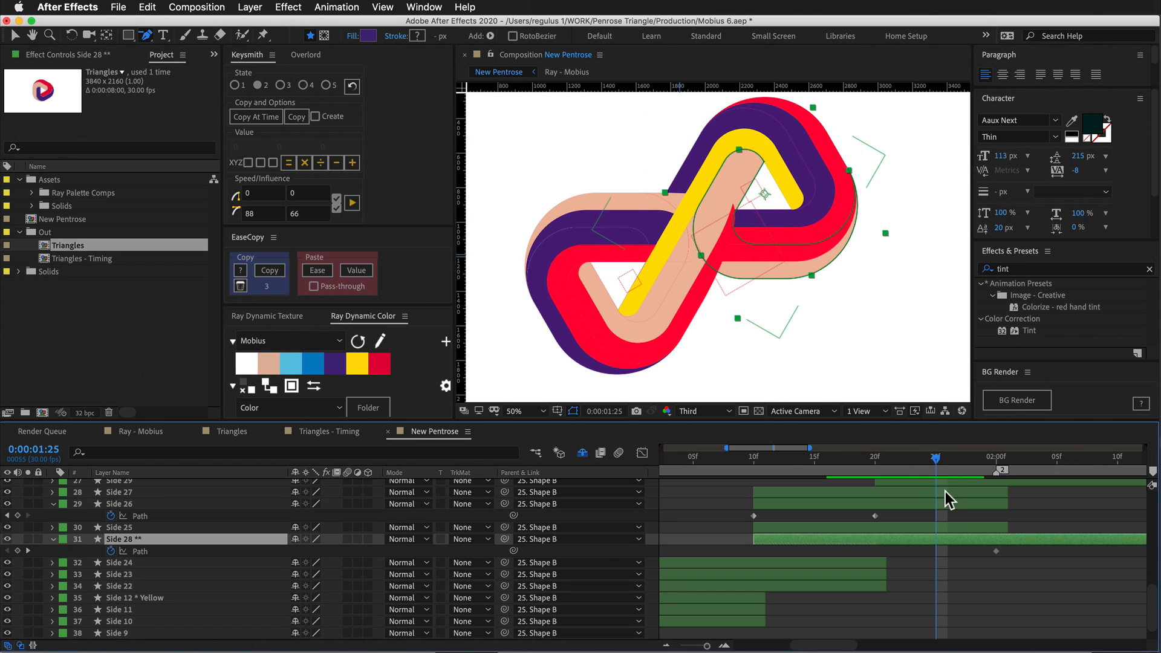
# Compare Side 28 ** between 0:00:01:24 and 0:00:02:06 and change its fill to the Mobius palette's tan.
pyautogui.click(996, 551)
pyautogui.press('-')
pyautogui.press('-')
pyautogui.moveTo(875, 463)
pyautogui.mouseDown()
pyautogui.moveTo(807, 481)
pyautogui.moveTo(928, 464)
pyautogui.moveTo(812, 519)
pyautogui.moveTo(860, 511)
pyautogui.moveTo(870, 483)
pyautogui.moveTo(852, 463)
pyautogui.moveTo(917, 456)
pyautogui.moveTo(864, 460)
pyautogui.moveTo(906, 455)
pyautogui.moveTo(860, 474)
pyautogui.moveTo(874, 470)
pyautogui.mouseUp()
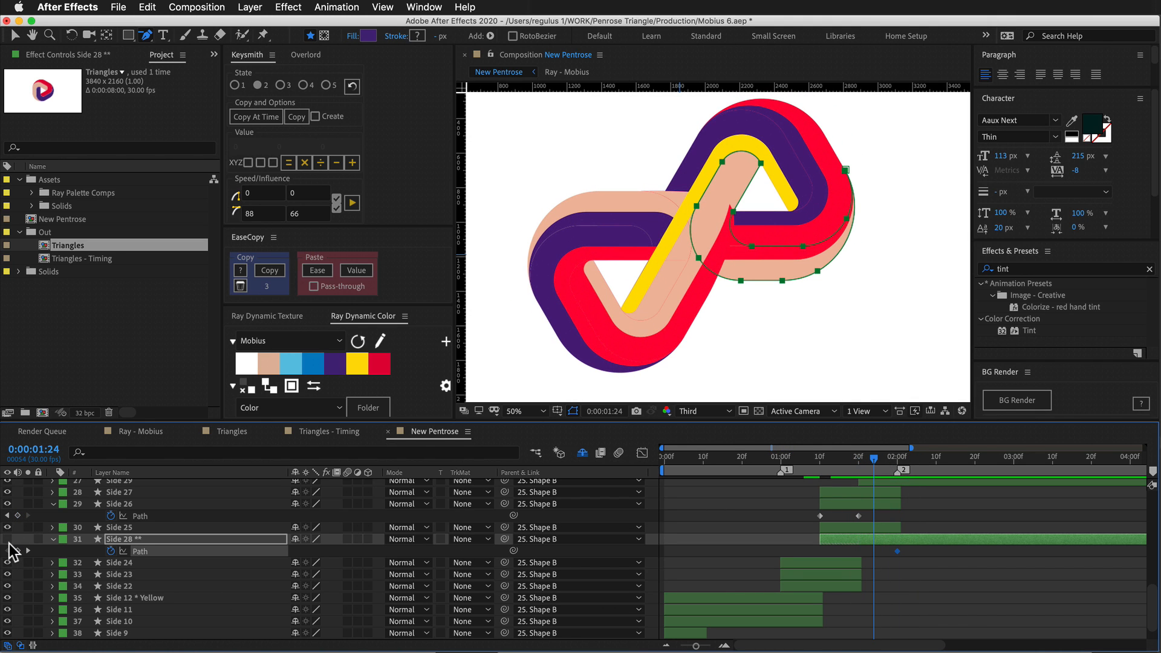
pyautogui.moveTo(866, 460); pyautogui.dragTo(922, 457)
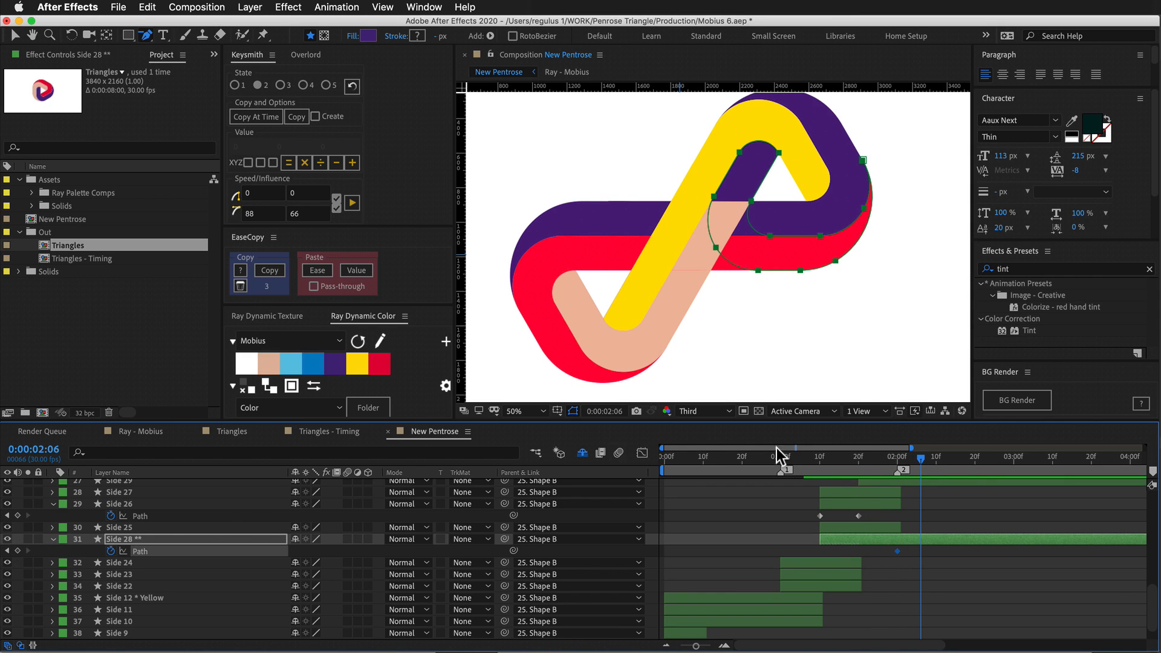
pyautogui.moveTo(893, 465); pyautogui.dragTo(918, 467)
pyautogui.click(269, 364)
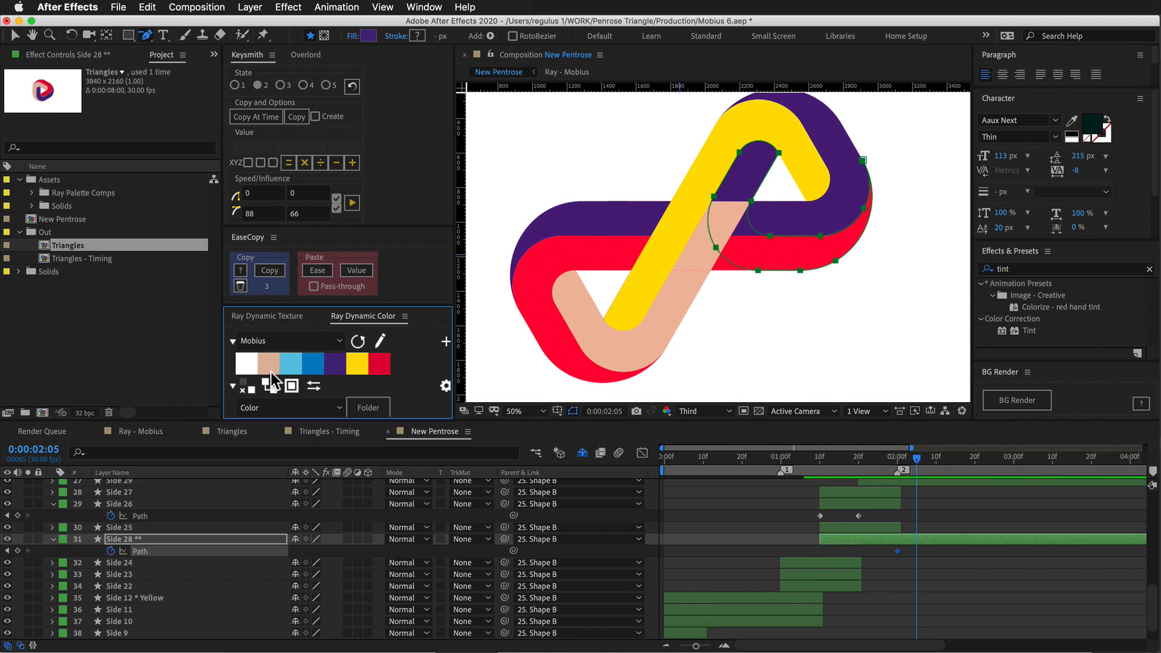
pyautogui.click(926, 531)
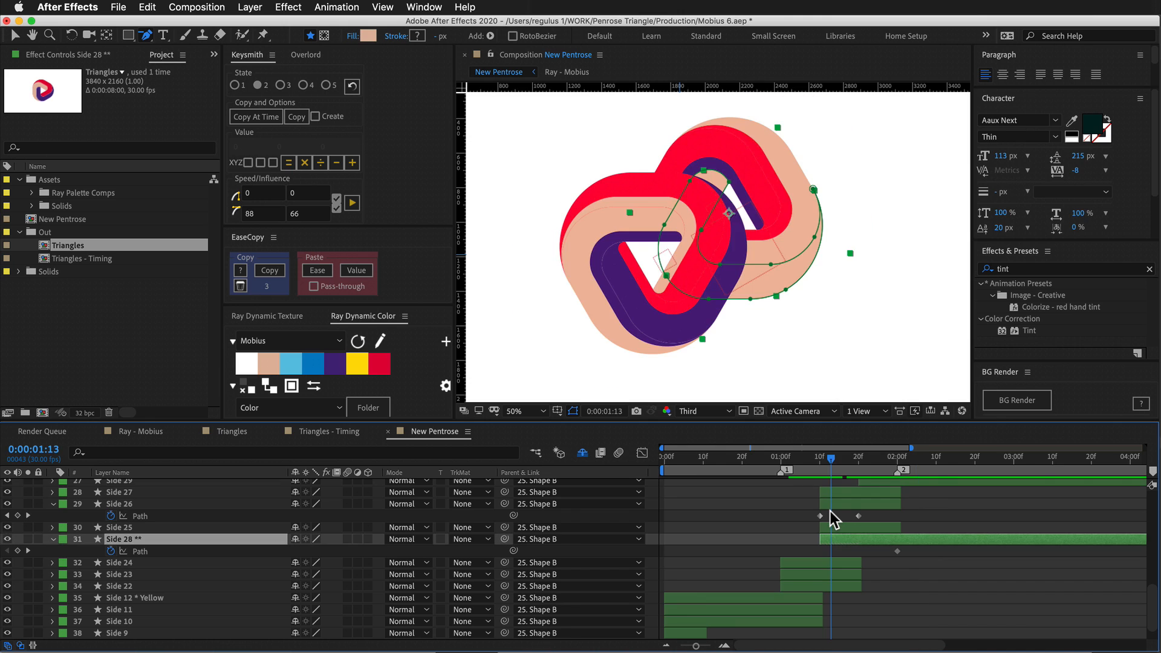
# Trim the start of layer Side 28 ** to 0:00:02:00 and check the frames before it.
pyautogui.moveTo(830, 510); pyautogui.dragTo(897, 497)
pyautogui.moveTo(821, 540); pyautogui.dragTo(896, 539)
pyautogui.click(847, 477)
pyautogui.moveTo(833, 479); pyautogui.dragTo(885, 496)
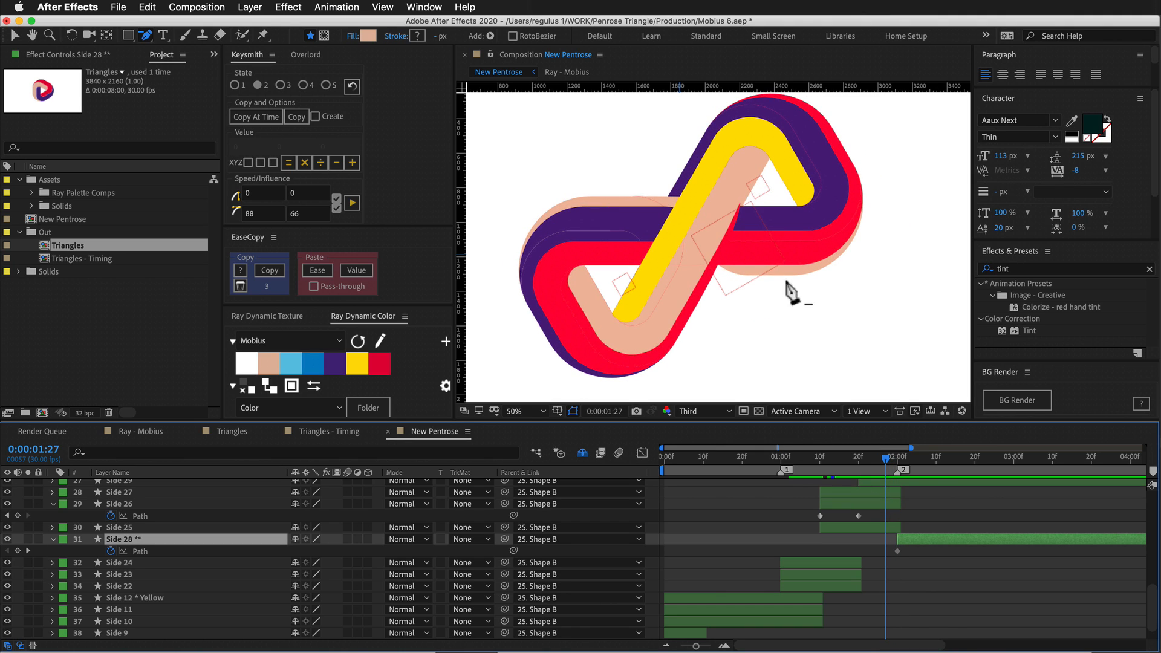
# Step through the layers around Shape B to identify the one forming the outer tan loop, ending on Side 25.
pyautogui.click(875, 528)
pyautogui.press('super+Down')
pyautogui.press('super+Down')
pyautogui.press('super+Down')
pyautogui.press('super+Down')
pyautogui.press('super+Down')
pyautogui.press('super+Down')
pyautogui.press('super+Down')
pyautogui.press('super+Down')
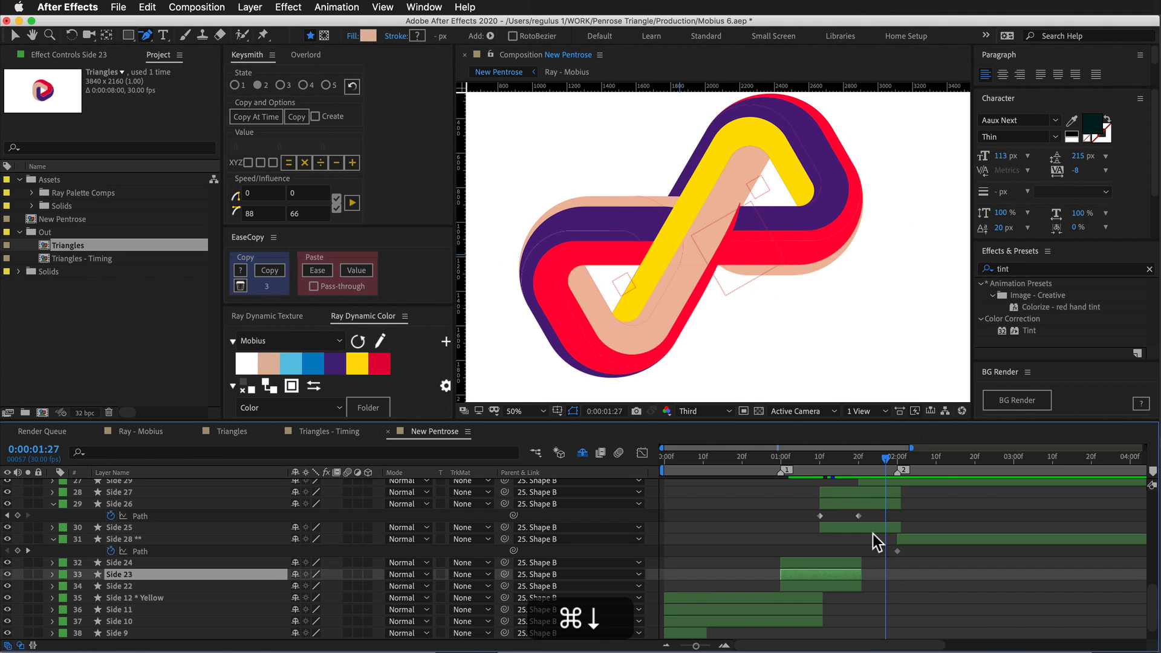
pyautogui.press('super+Up')
pyautogui.press('super+Up')
pyautogui.press('super+Up')
pyautogui.press('super+Up')
pyautogui.press('super+Up')
pyautogui.press('super+Up')
pyautogui.press('super+Up')
pyautogui.press('super+Up')
pyautogui.press('super+Up')
pyautogui.press('super+Up')
pyautogui.press('super+Up')
pyautogui.press('super+Up')
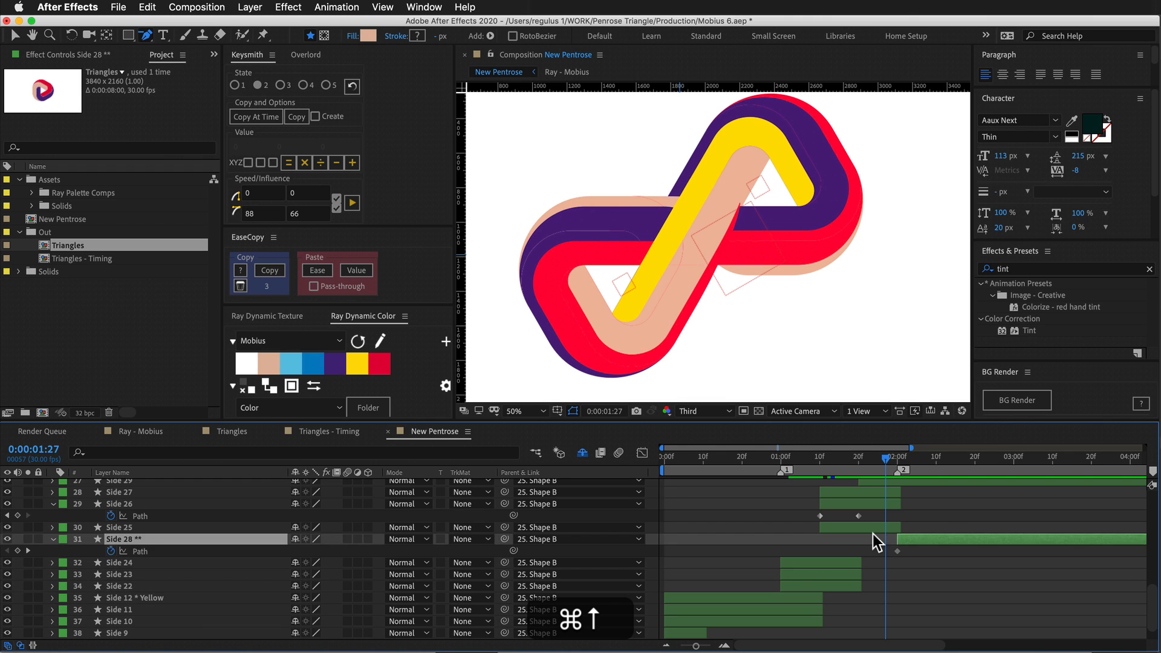
pyautogui.press('super+Up')
pyautogui.press('super+Up')
pyautogui.press('super+Up')
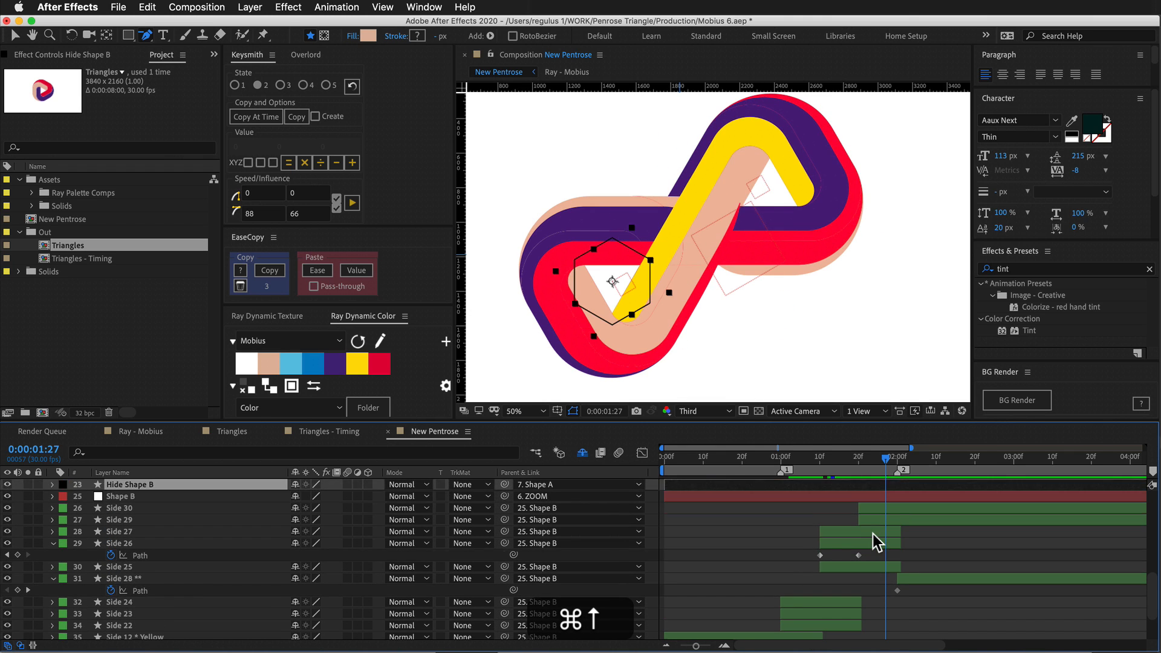
pyautogui.press('super+Down')
pyautogui.press('super+Down')
pyautogui.press('super+Down')
pyautogui.press('super+Down')
pyautogui.press('super+Down')
pyautogui.press('super+Down')
pyautogui.press('super+Down')
pyautogui.press('super+Down')
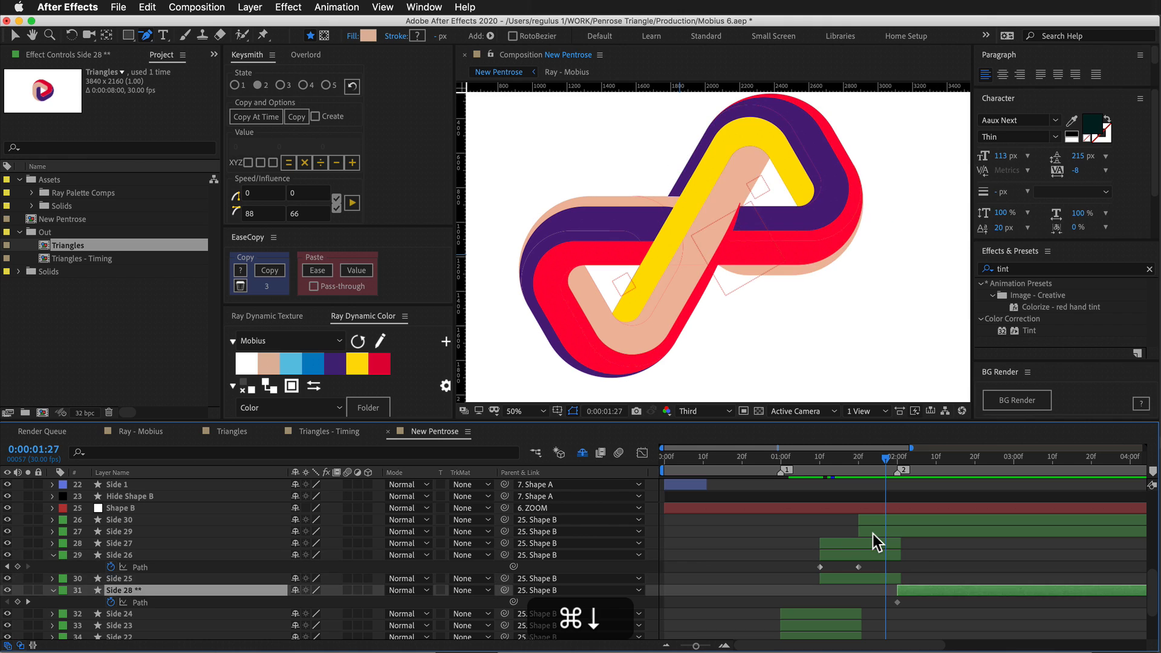
pyautogui.press('super+Up')
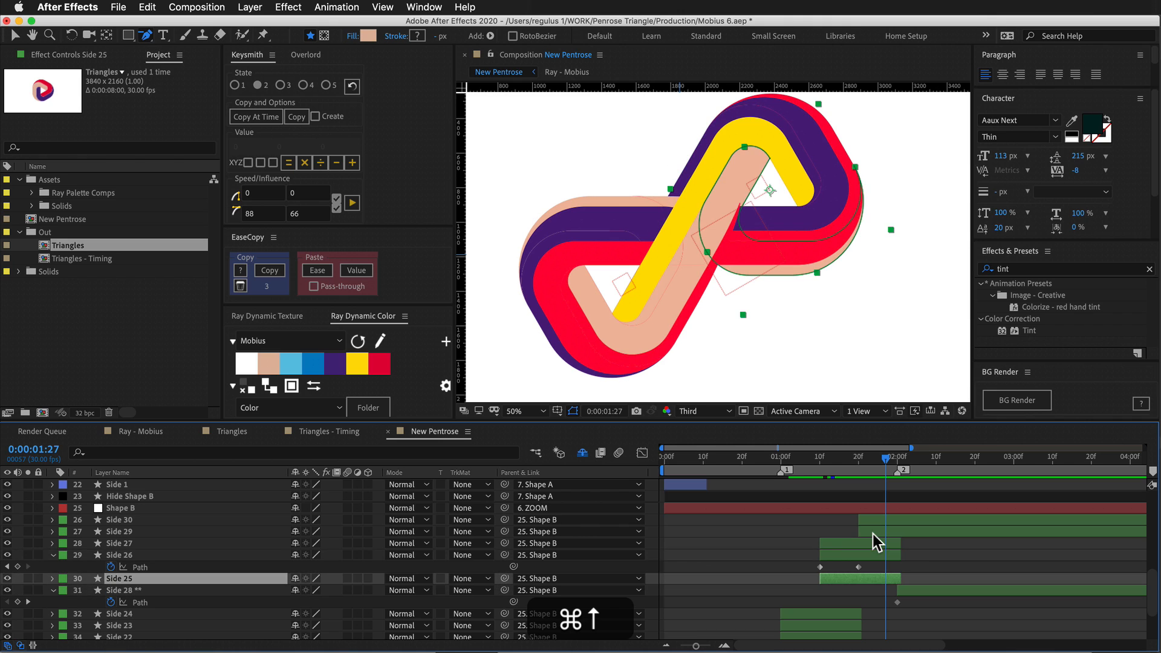
# Reveal the keyframed Path of layer Side 25 and go to its keyframe at 0:00:01:20.
pyautogui.click(52, 579)
pyautogui.click(46, 596)
pyautogui.click(89, 592)
pyautogui.press('v')
pyautogui.click(143, 579)
pyautogui.press('u')
pyautogui.moveTo(885, 460); pyautogui.dragTo(858, 480)
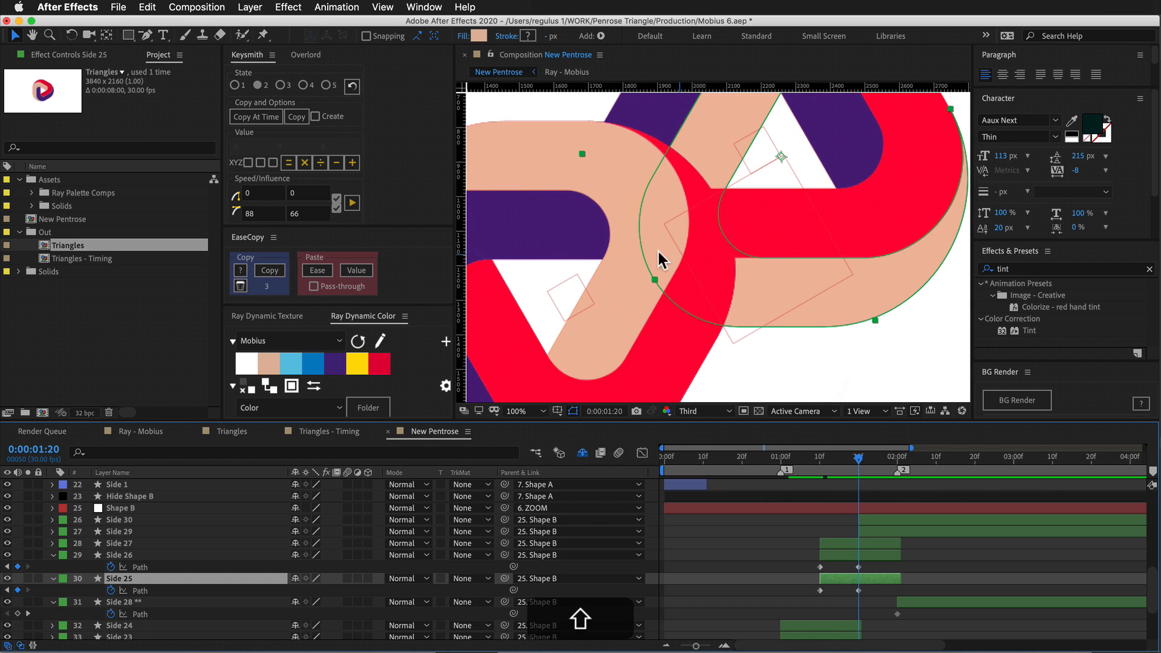
# Reshape the lower-left curve of Side 25's Path at 0:00:01:20, check the frames around 0:00:02:01 and save the project.
pyautogui.click(145, 38)
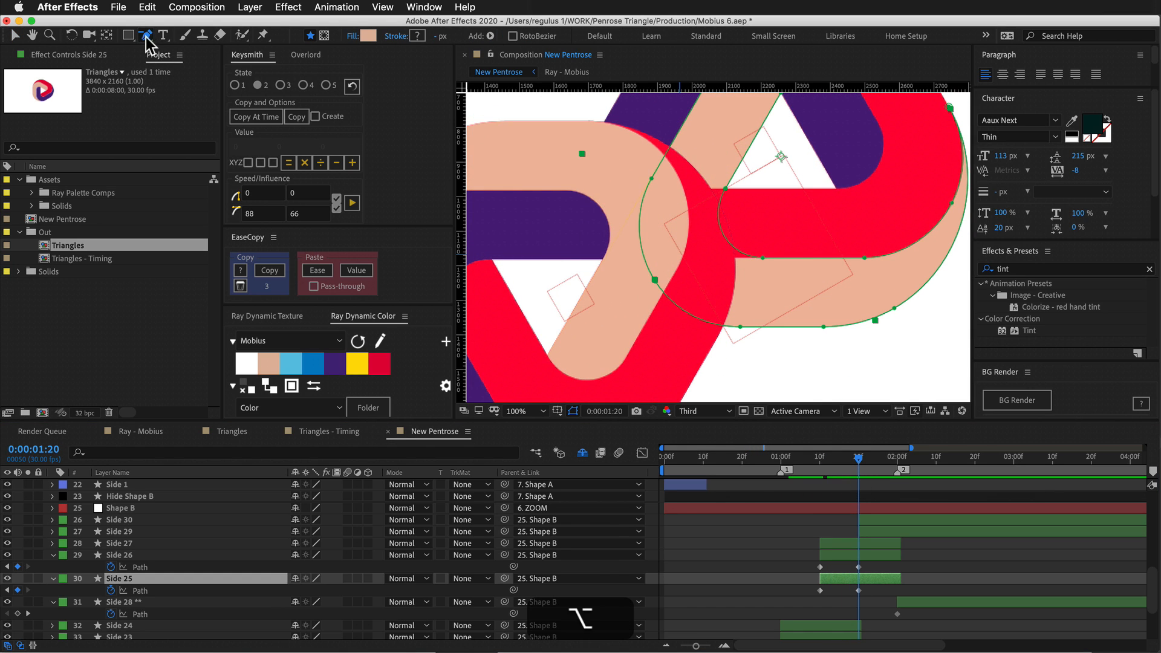
pyautogui.keyDown('alt'); pyautogui.keyDown('super'); pyautogui.click(740, 328); pyautogui.keyUp('super'); pyautogui.keyUp('alt')
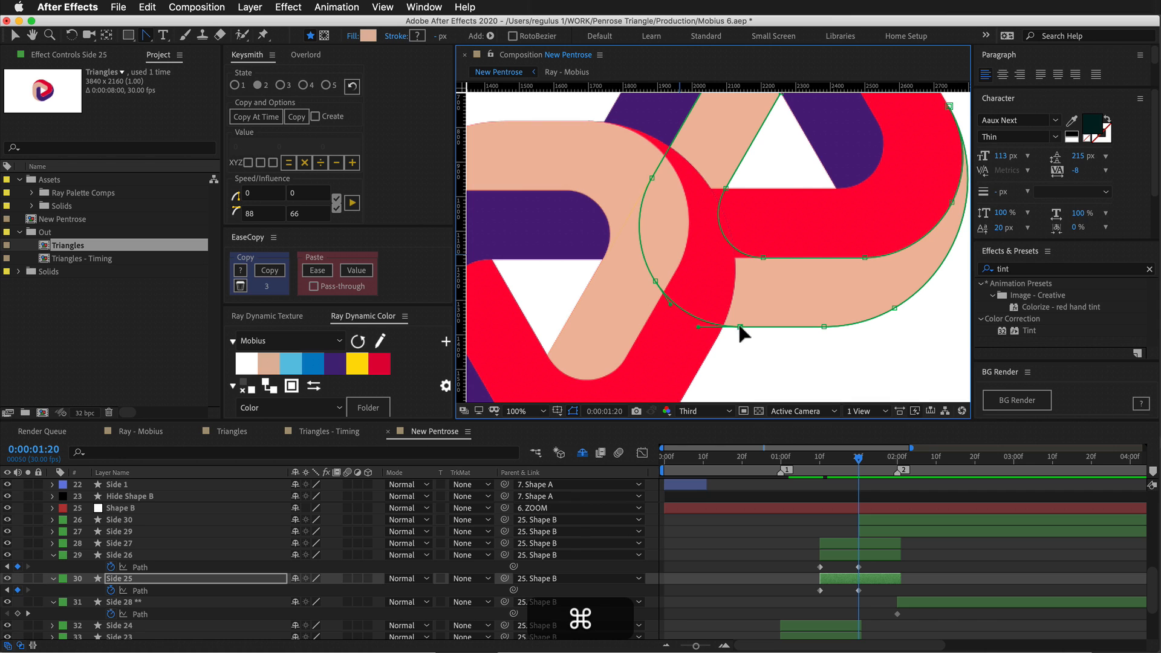
pyautogui.moveTo(740, 327); pyautogui.dragTo(647, 327)
pyautogui.moveTo(858, 457); pyautogui.dragTo(898, 467)
pyautogui.press(',')
pyautogui.press('super+s')
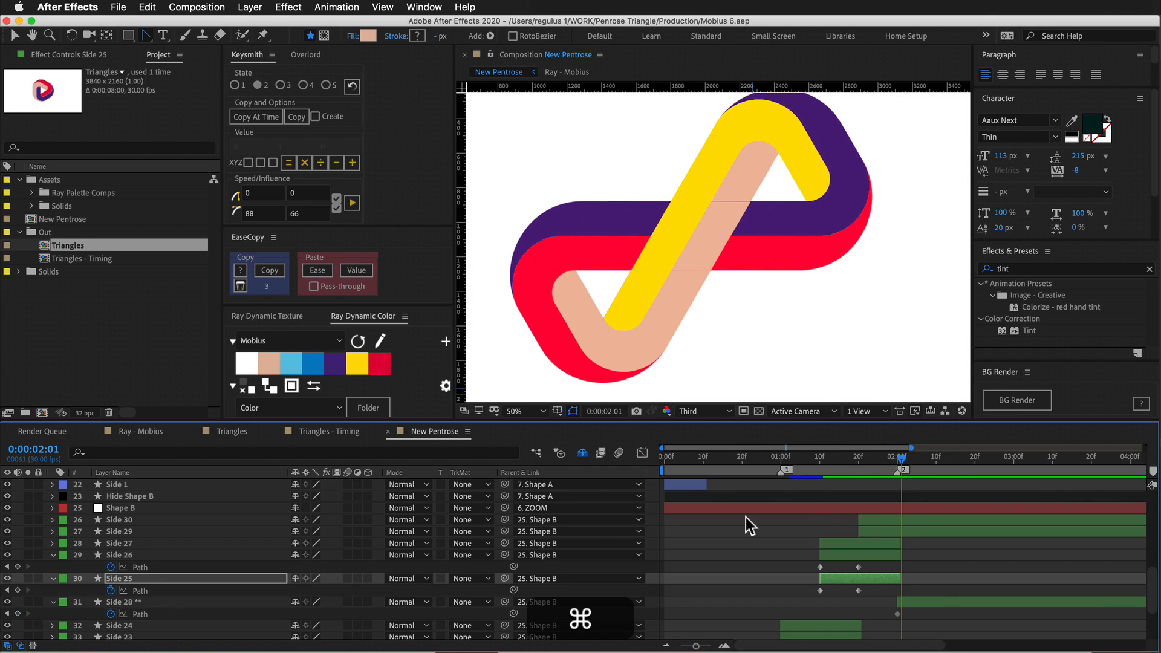
# Set the ZOOM null's Rotation to 0°.
pyautogui.scroll(10, 325, 617)
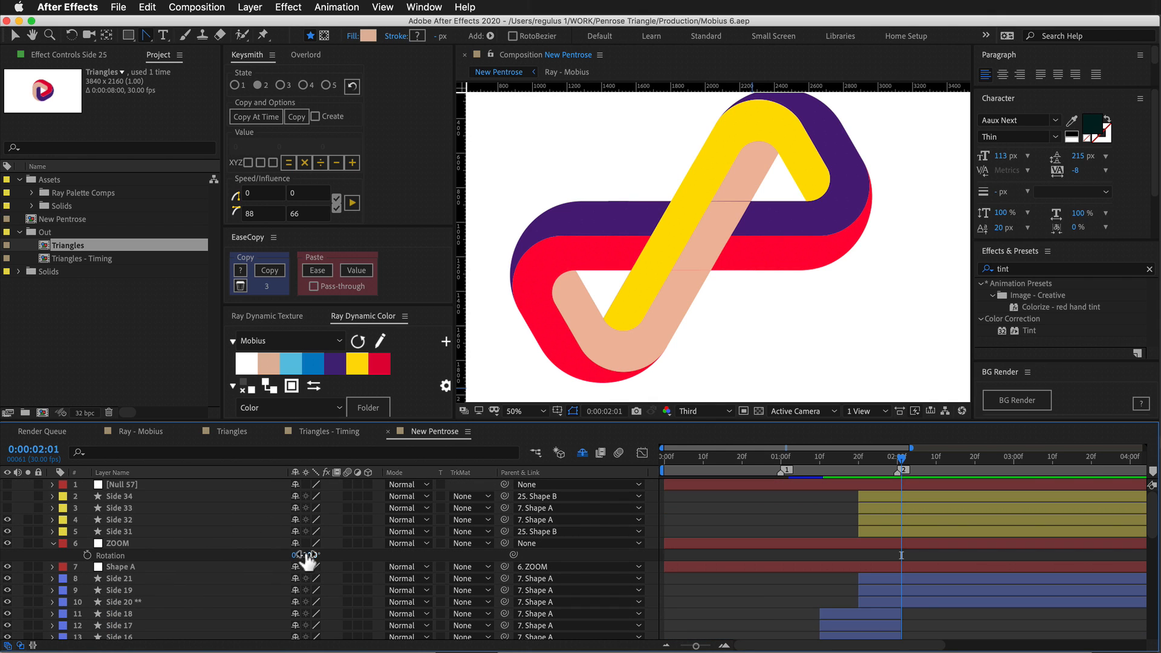
pyautogui.write('0')
pyautogui.press('Return')
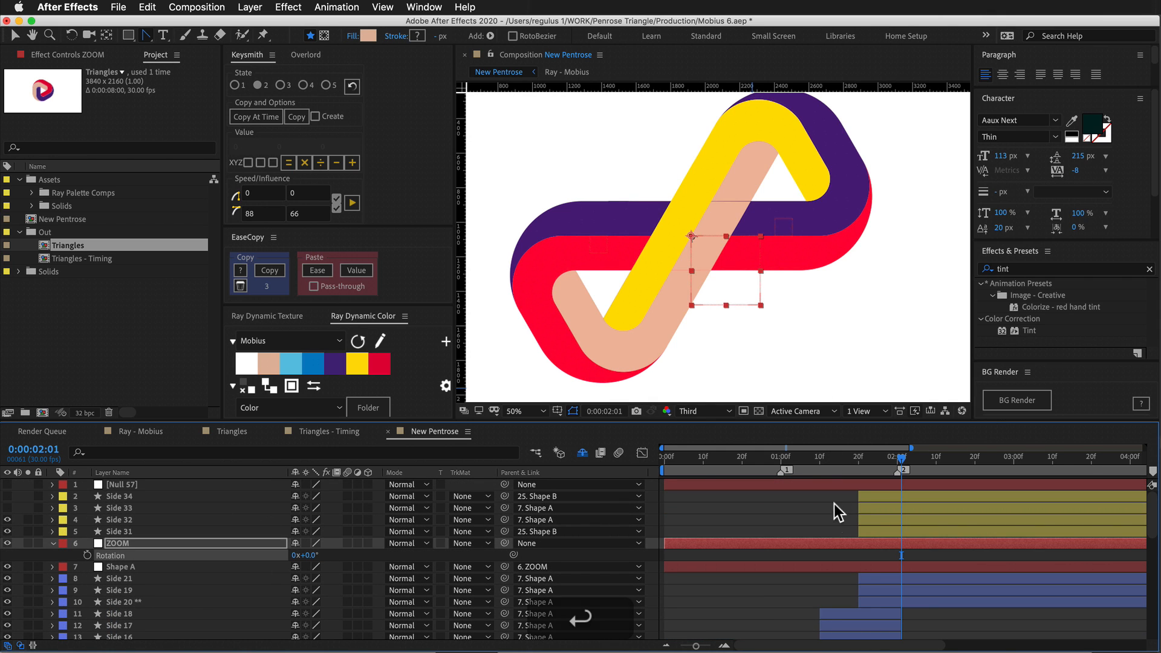
# Scrub through the animation up to about 0:00:02:00 to check the Penrose triangle to Mobius transition.
pyautogui.moveTo(872, 461); pyautogui.dragTo(837, 517)
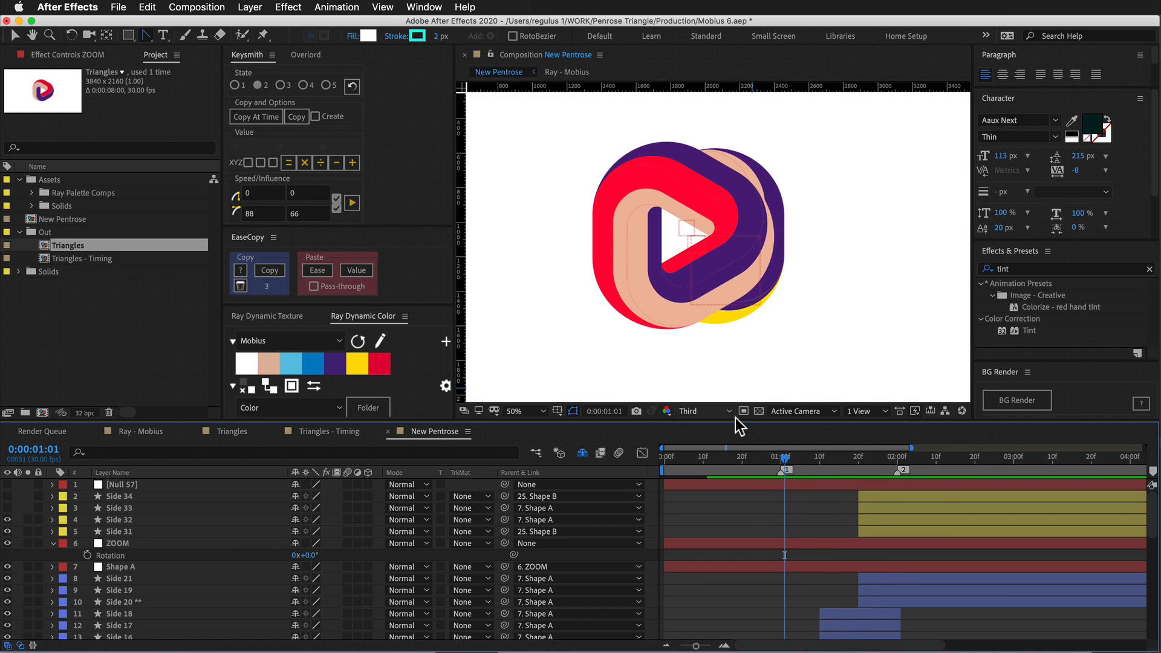
pyautogui.press('-')
pyautogui.moveTo(722, 458); pyautogui.dragTo(785, 495)
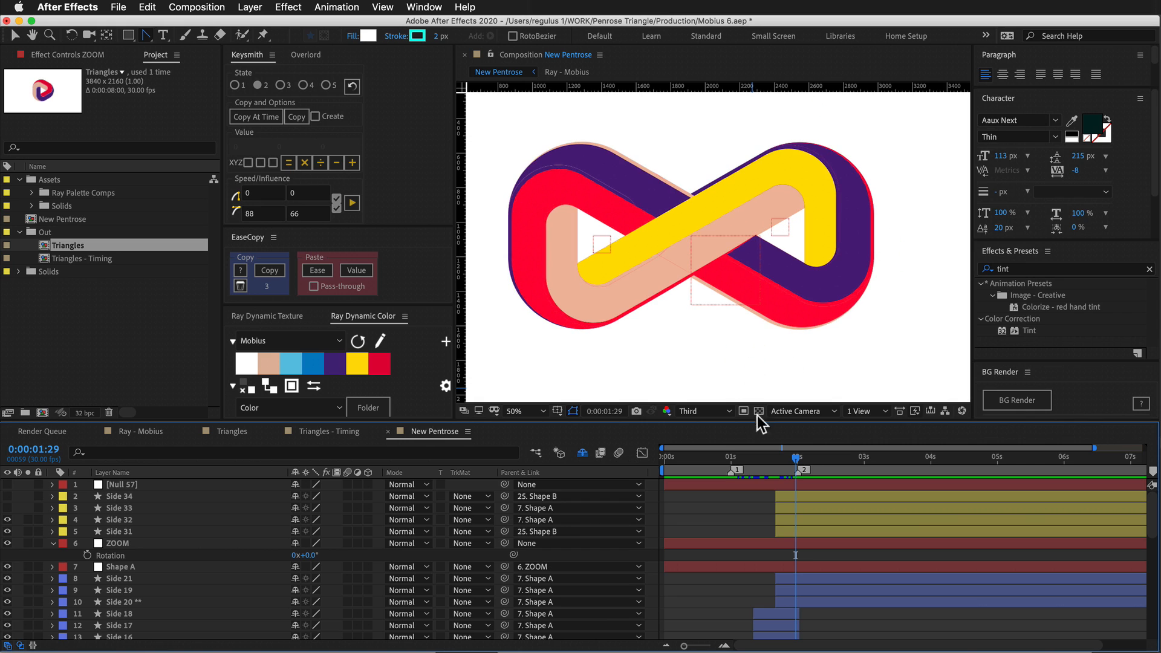
pyautogui.moveTo(794, 462); pyautogui.dragTo(760, 475)
pyautogui.moveTo(797, 473); pyautogui.dragTo(731, 489)
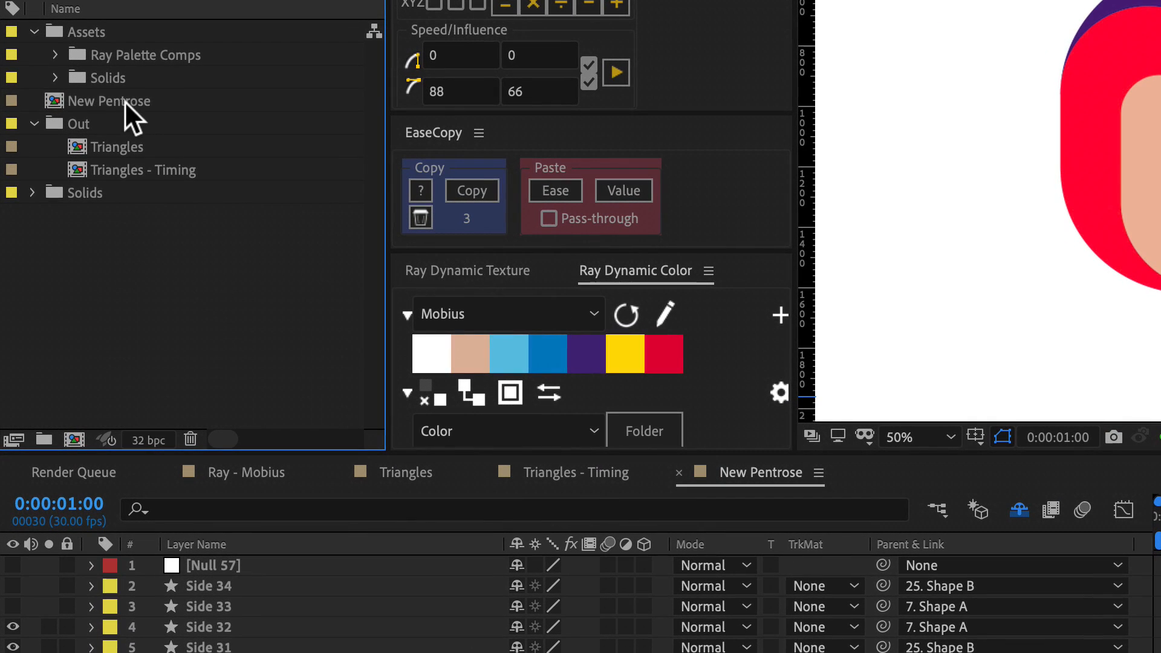
# Create a new composition from New Pentrose and rename it New Pentrose - Timing.
pyautogui.moveTo(125, 101); pyautogui.dragTo(78, 451)
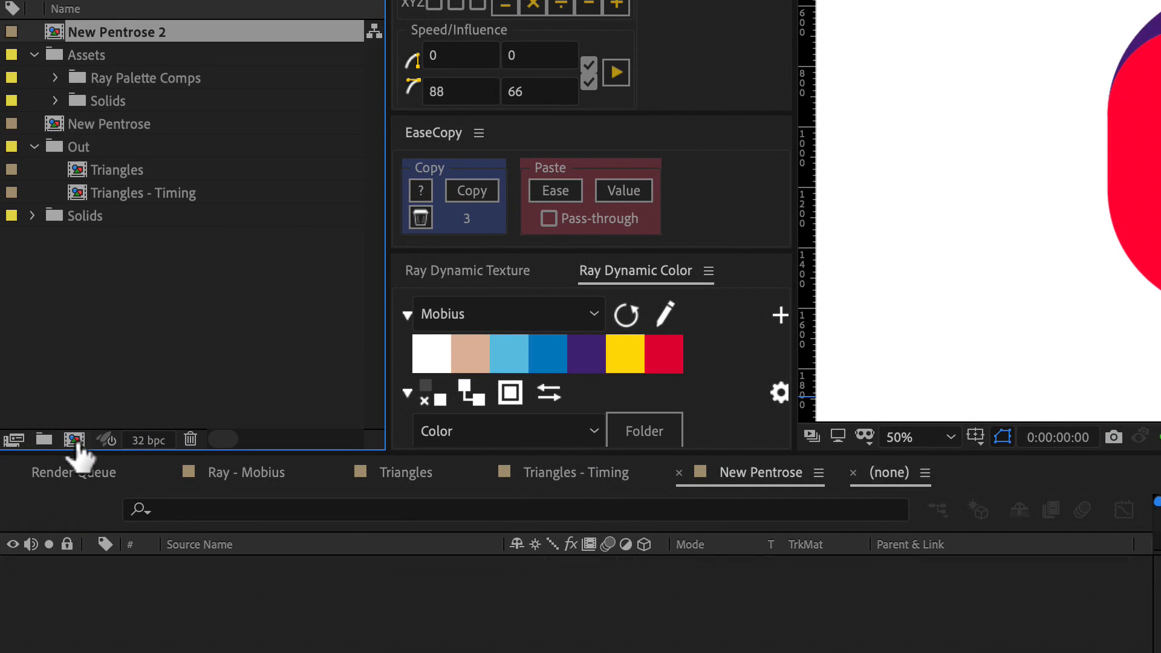
pyautogui.click(117, 324)
pyautogui.click(134, 121)
pyautogui.press('Return')
pyautogui.write('- Timing')
pyautogui.press('Return')
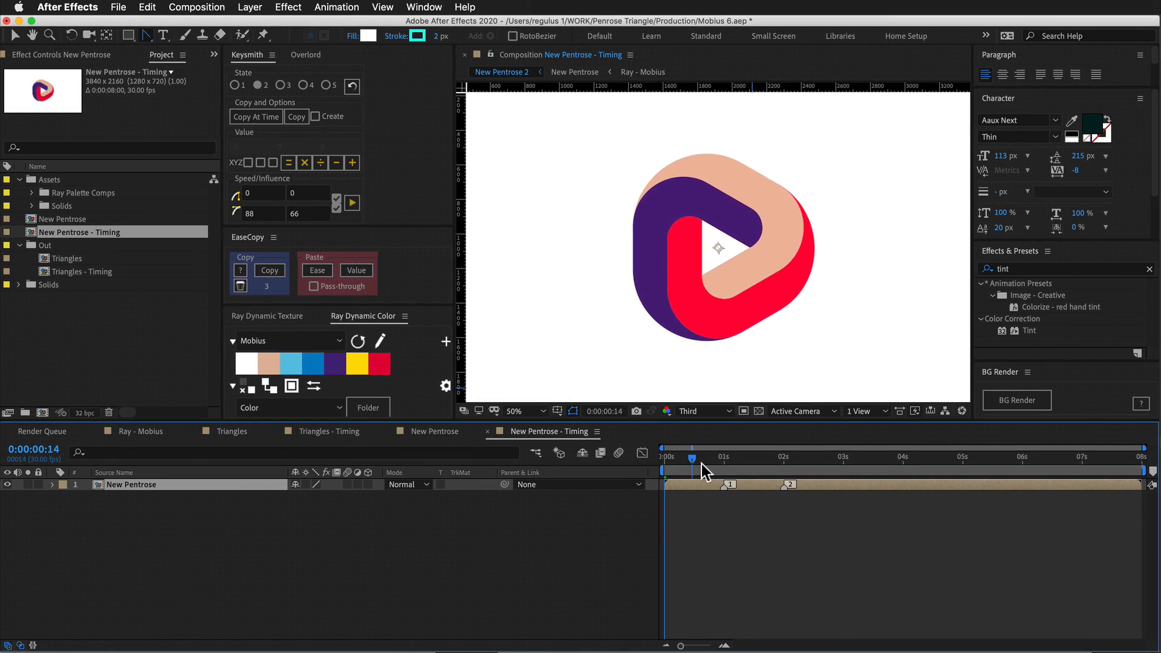
# Open the nested New Pentrose composition, select all its layers and reveal their keyframes in an enlarged timeline.
pyautogui.moveTo(743, 469); pyautogui.dragTo(800, 475)
pyautogui.click(712, 526)
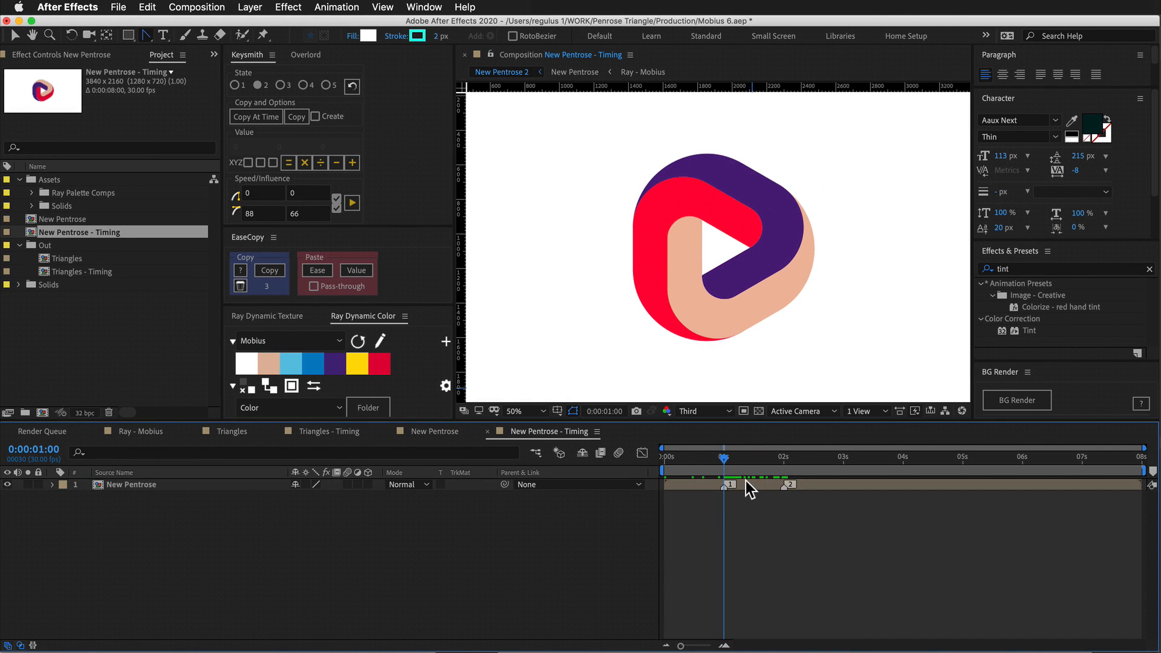
pyautogui.doubleClick(746, 481)
pyautogui.click(767, 460)
pyautogui.hotkey('ctrl', 'a')
pyautogui.press('`')
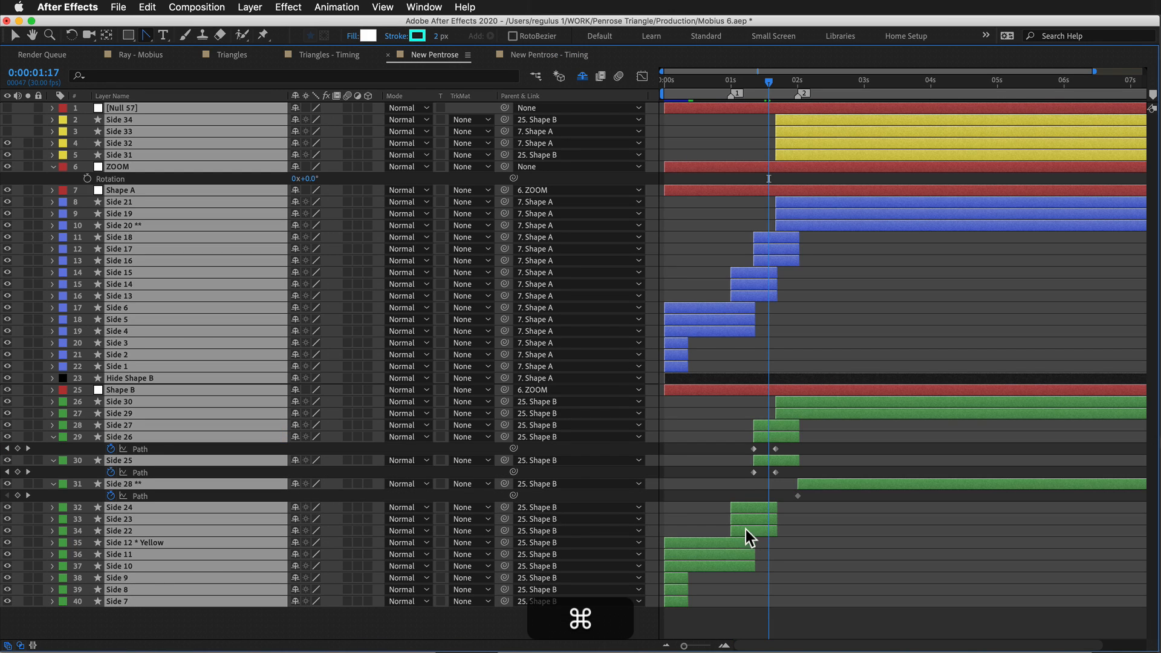
pyautogui.press('u')
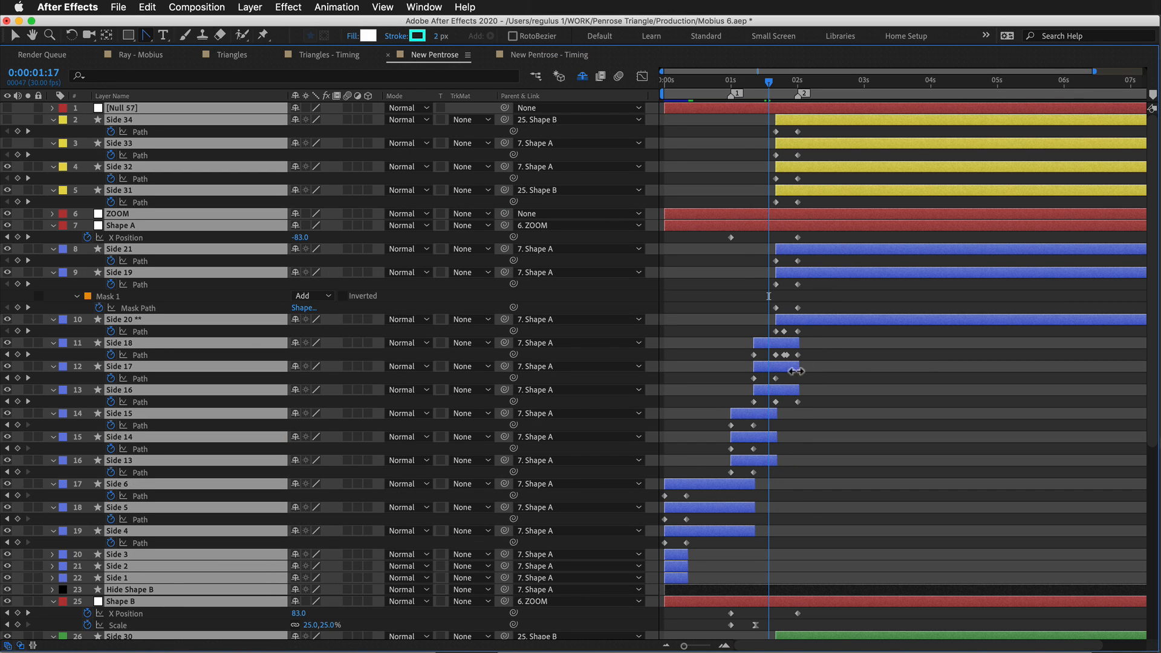
pyautogui.press('=')
pyautogui.press('=')
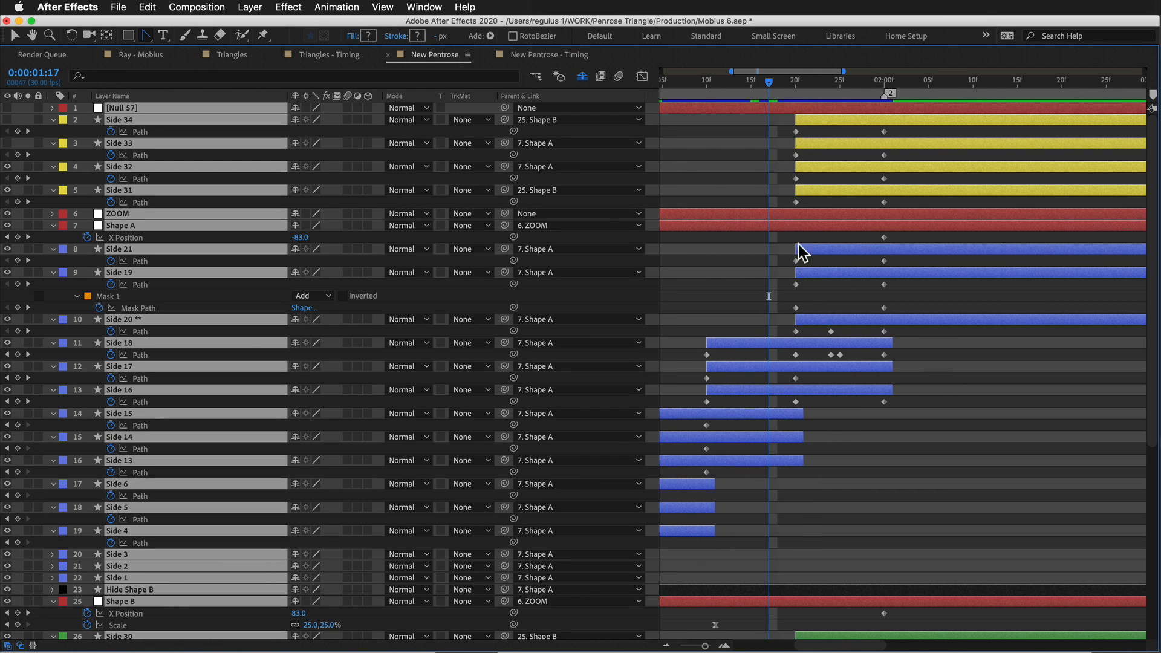
pyautogui.hscroll(-5, 802, 266)
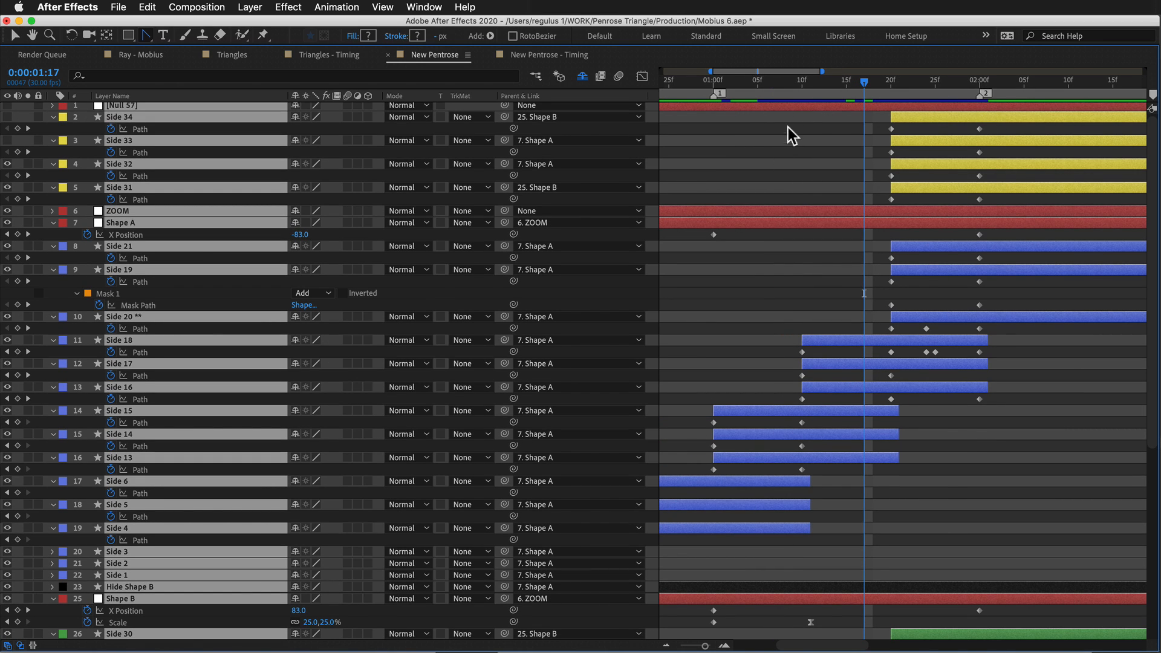
# Examine how the Path keyframes of layers Side 13 to Side 18 line up at 0:00:01:10.
pyautogui.moveTo(798, 79); pyautogui.dragTo(740, 79)
pyautogui.moveTo(701, 424); pyautogui.dragTo(816, 474)
pyautogui.moveTo(791, 333); pyautogui.dragTo(953, 406)
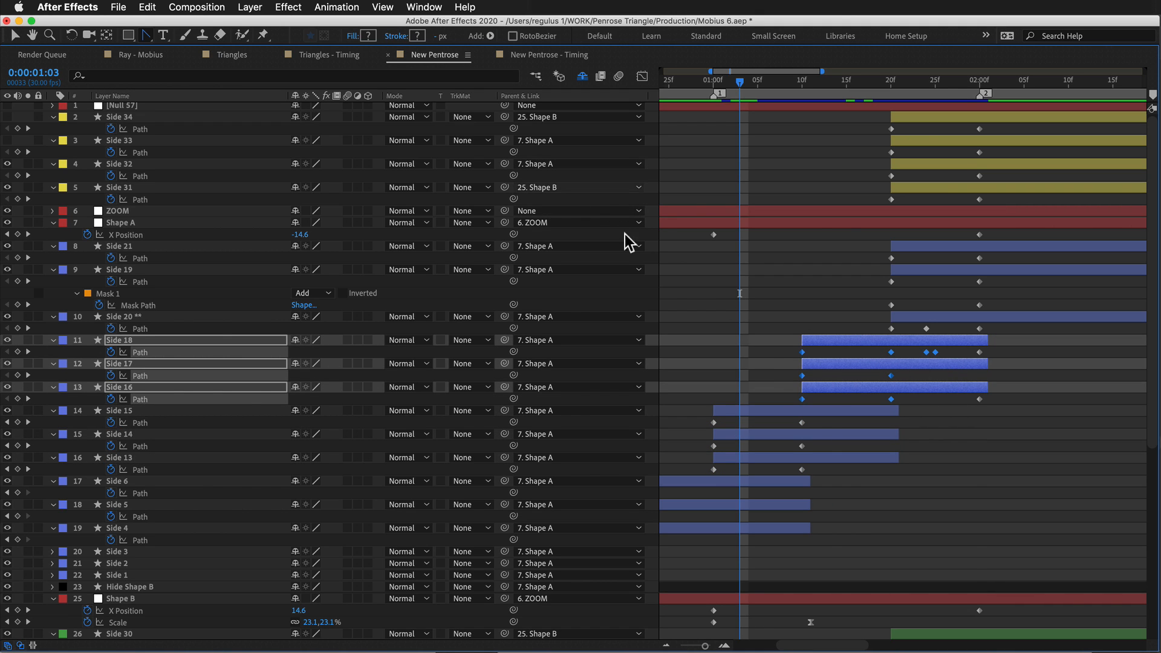
pyautogui.moveTo(807, 355); pyautogui.dragTo(791, 480)
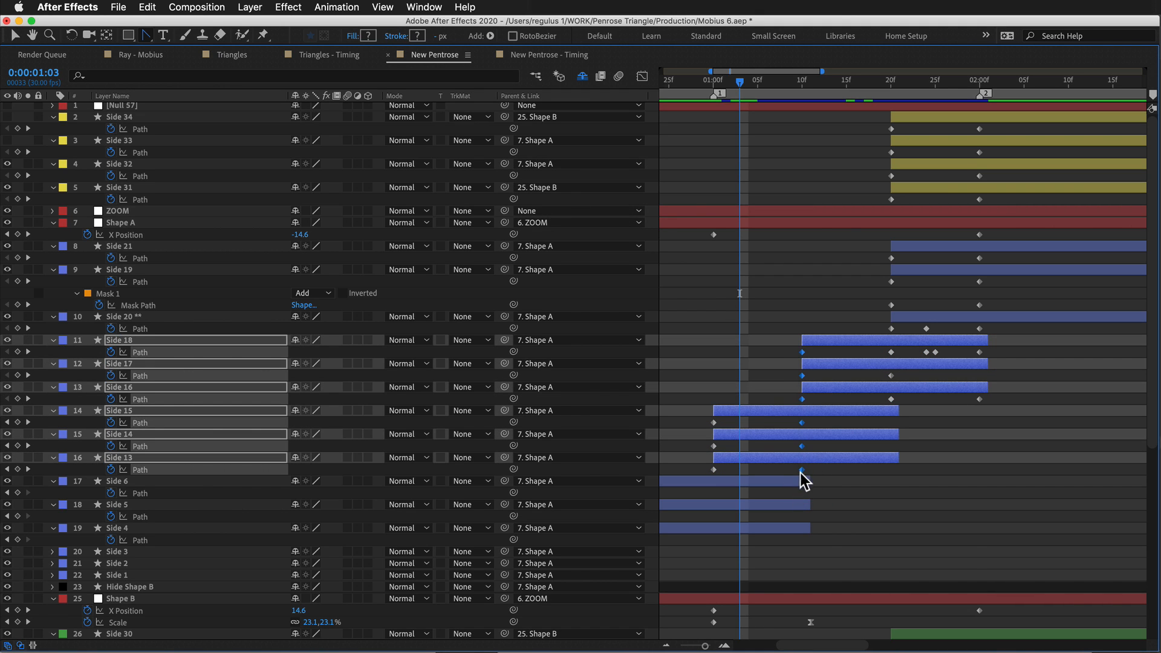
# Return to New Pentrose - Timing and enable Time Remap on the New Pentrose layer.
pyautogui.click(535, 77)
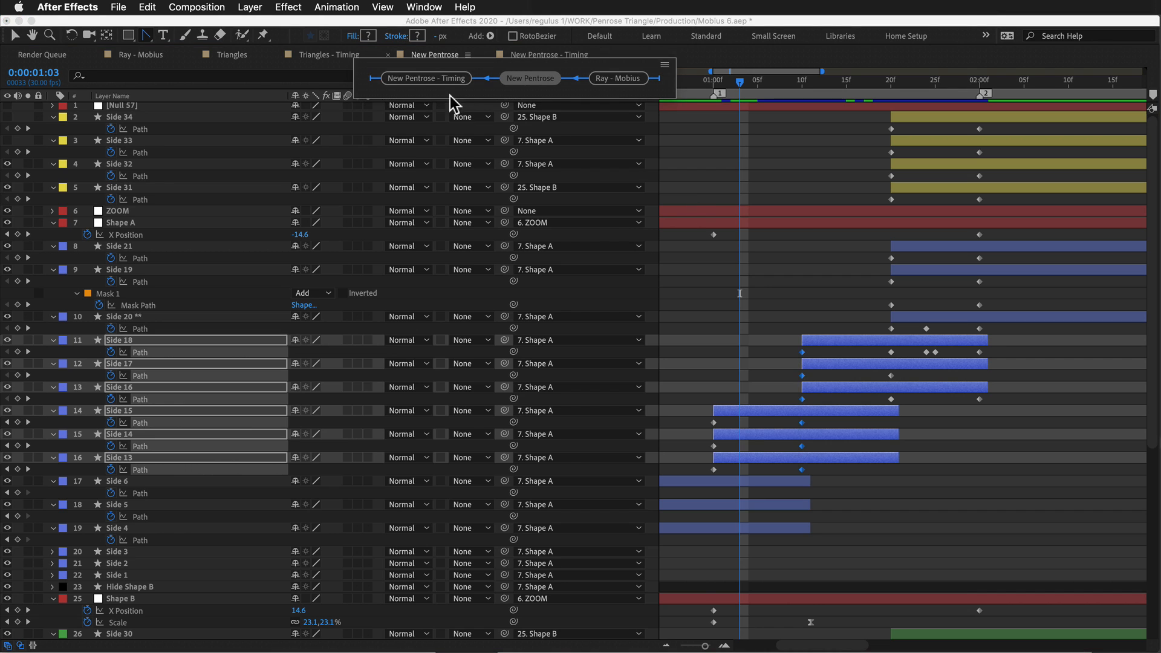
pyautogui.click(436, 78)
pyautogui.click(699, 252)
pyautogui.click(692, 110)
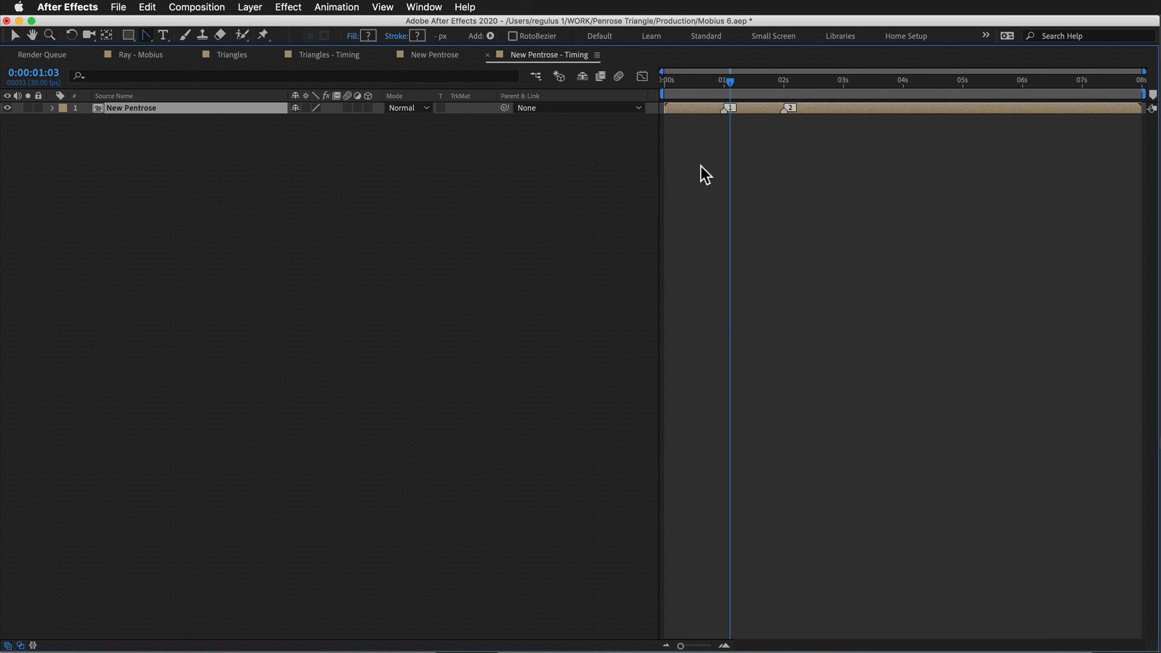
pyautogui.press('alt+super+t')
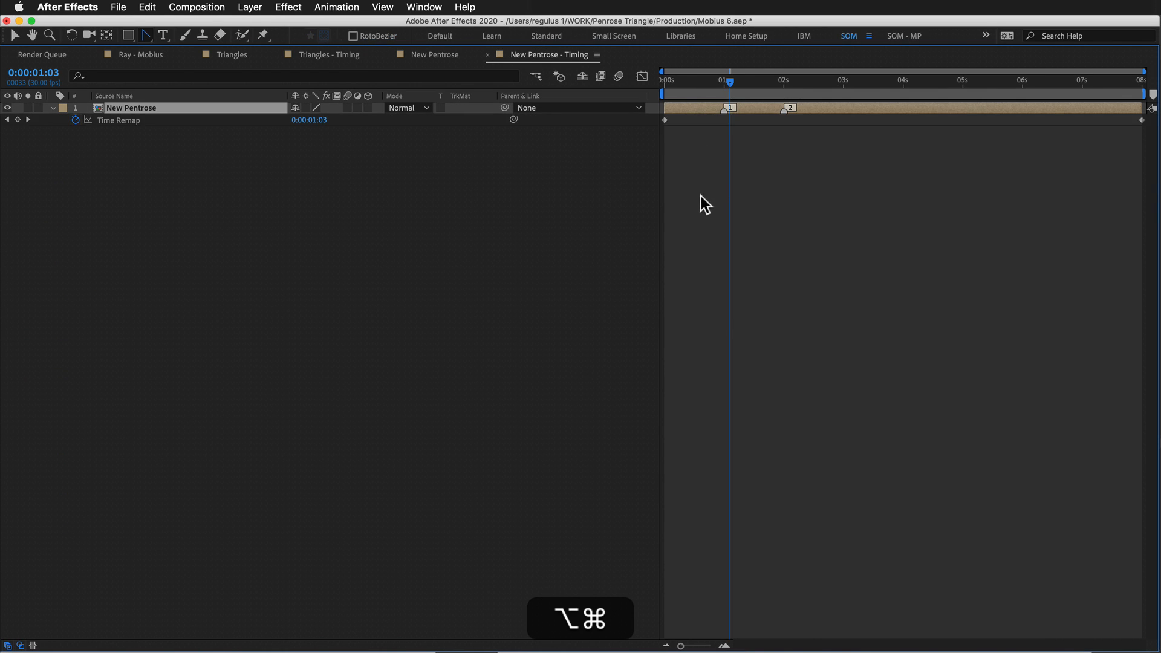
# Add Time Remap keyframes at markers 1 and 2, at 0:00:01:00 and 0:00:02:00.
pyautogui.keyDown('shift'); pyautogui.click(720, 85); pyautogui.keyUp('shift')
pyautogui.moveTo(724, 88)
pyautogui.mouseDown()
pyautogui.moveTo(778, 111)
pyautogui.moveTo(728, 124)
pyautogui.mouseUp()
pyautogui.click(16, 120)
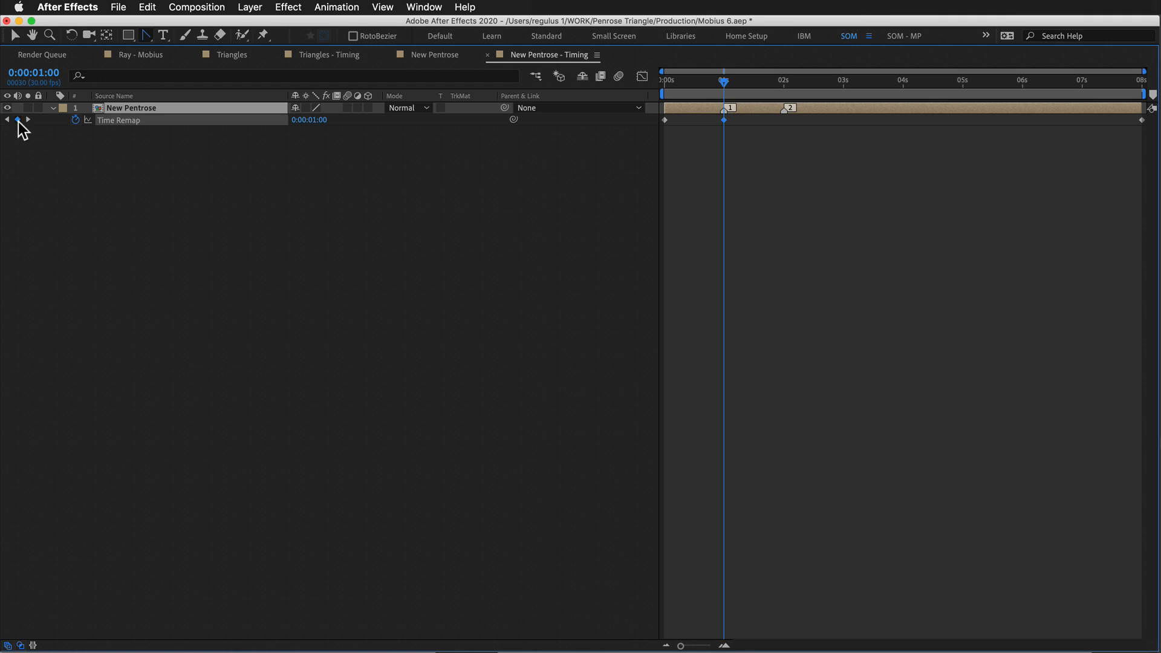
pyautogui.keyDown('shift'); pyautogui.click(771, 88); pyautogui.keyUp('shift')
pyautogui.click(17, 120)
# Add a Time Remap keyframe at 0:00:00:10.
pyautogui.hotkey('shift', 'pageup')
pyautogui.hotkey('shift', 'pageup')
pyautogui.hotkey('shift', 'pageup')
pyautogui.hotkey('shift', 'pageup')
pyautogui.hotkey('shift', 'pageup')
pyautogui.hotkey('shift', 'pageup')
pyautogui.hotkey('shift', 'pagedown')
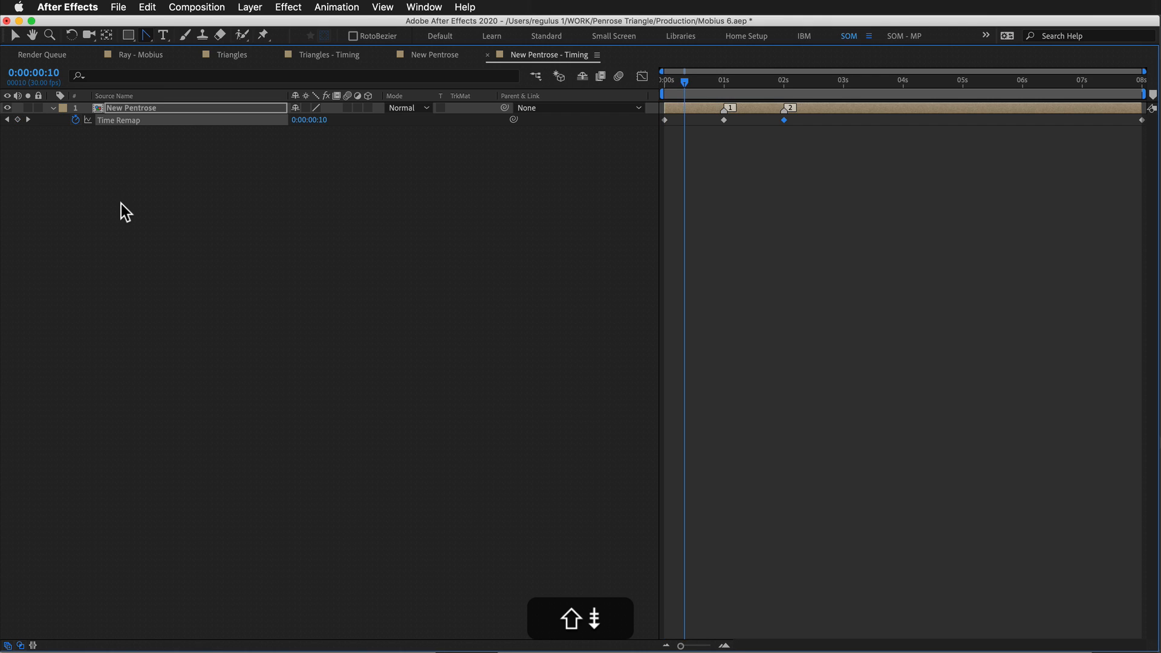
pyautogui.hotkey('shift', 'pageup')
pyautogui.hotkey('shift', 'pagedown')
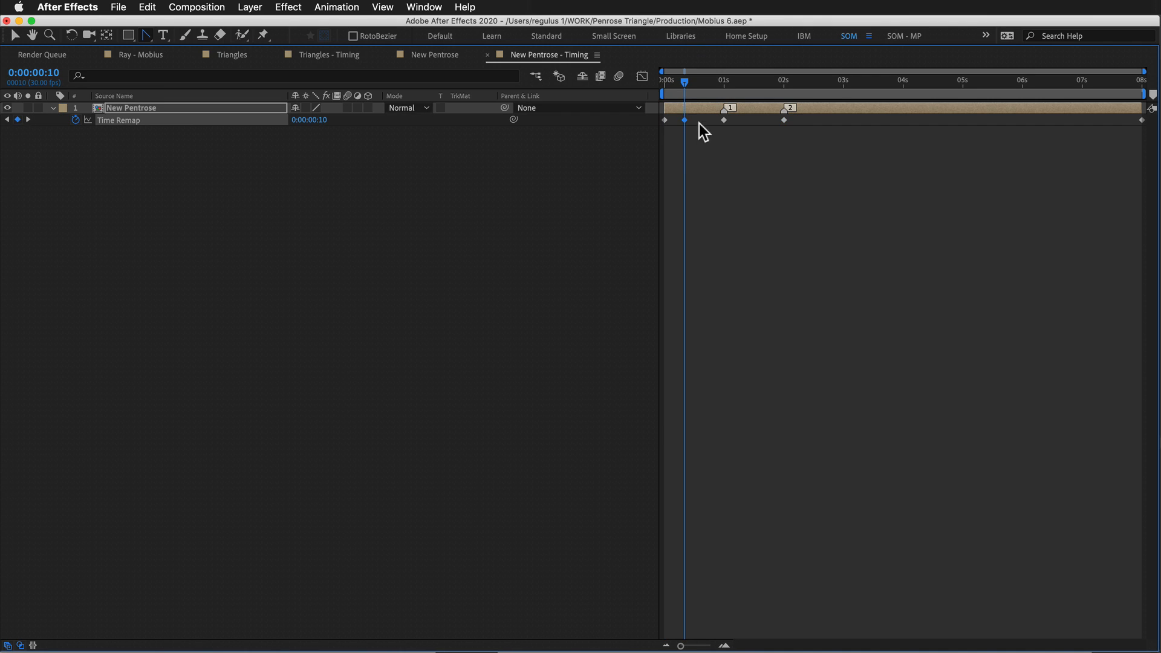
# Delete the Time Remap keyframe at the end of the New Pentrose layer.
pyautogui.click(681, 176)
pyautogui.click(1141, 120)
pyautogui.press('BackSpace')
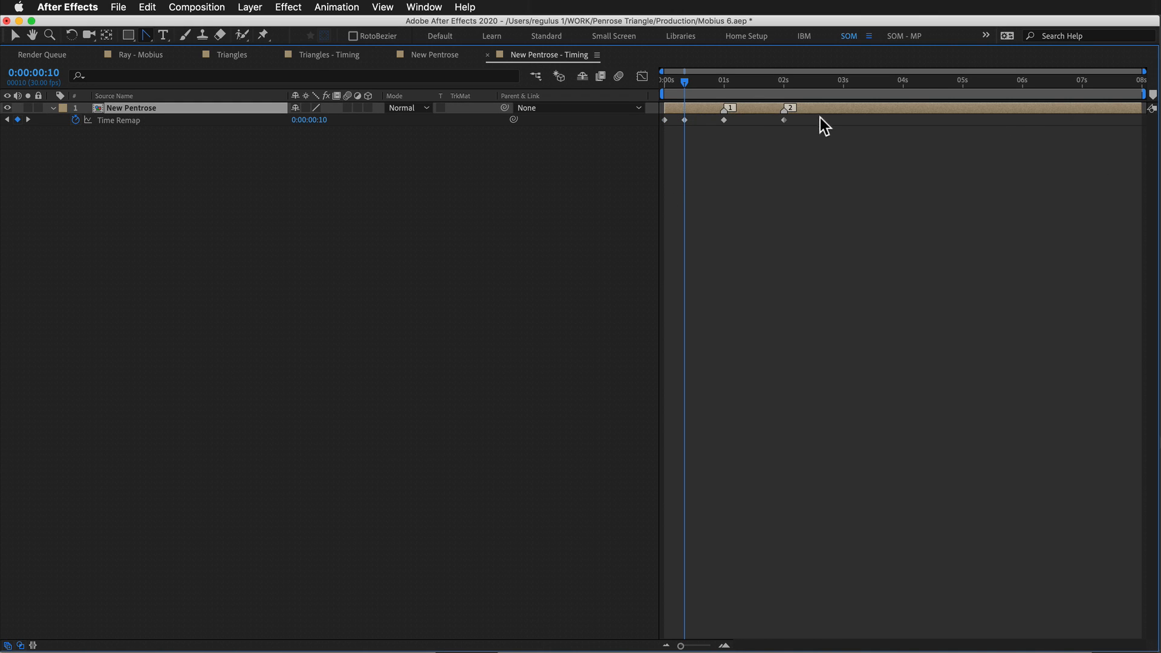
# Shift all Time Remap keyframes 20 frames later, and the last two another 10 frames to 0:00:02:00 and 0:00:03:00.
pyautogui.moveTo(822, 116); pyautogui.dragTo(617, 165)
pyautogui.hotkey('alt', 'shift', 'Right')
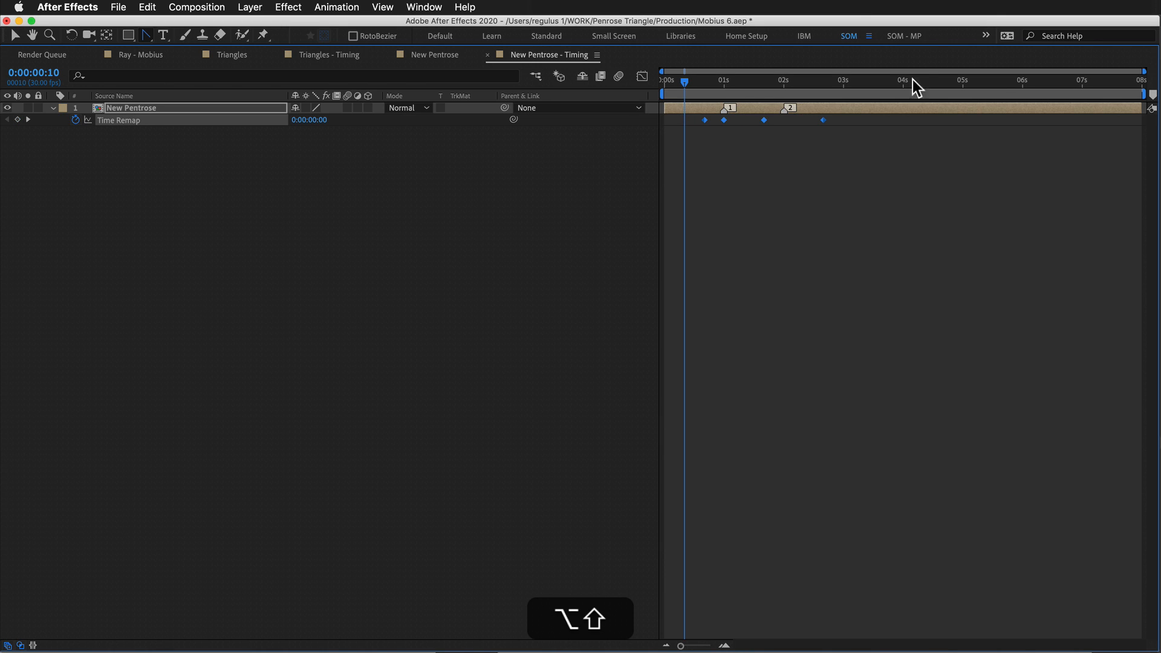
pyautogui.moveTo(756, 122); pyautogui.dragTo(864, 145)
pyautogui.hotkey('alt', 'shift', 'Right')
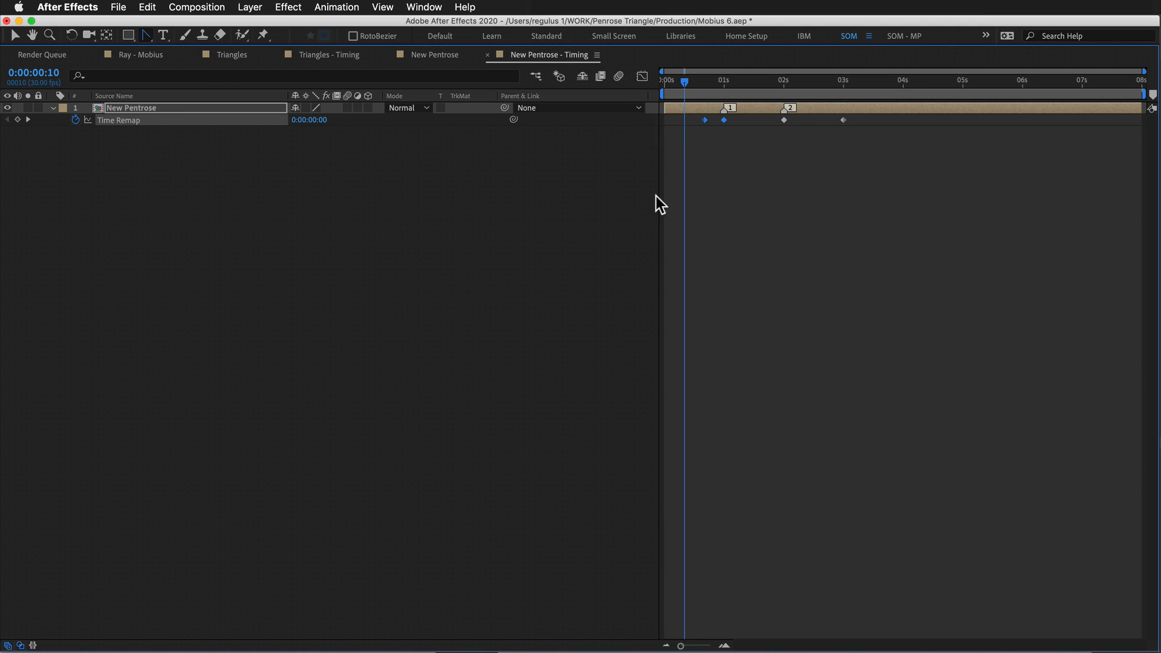
# Restore the full workspace, hide the rulers and apply Easy Ease to the first two Time Remap keyframes.
pyautogui.press('`')
pyautogui.press('super+r')
pyautogui.moveTo(703, 457)
pyautogui.mouseDown()
pyautogui.moveTo(730, 458)
pyautogui.moveTo(710, 458)
pyautogui.mouseUp()
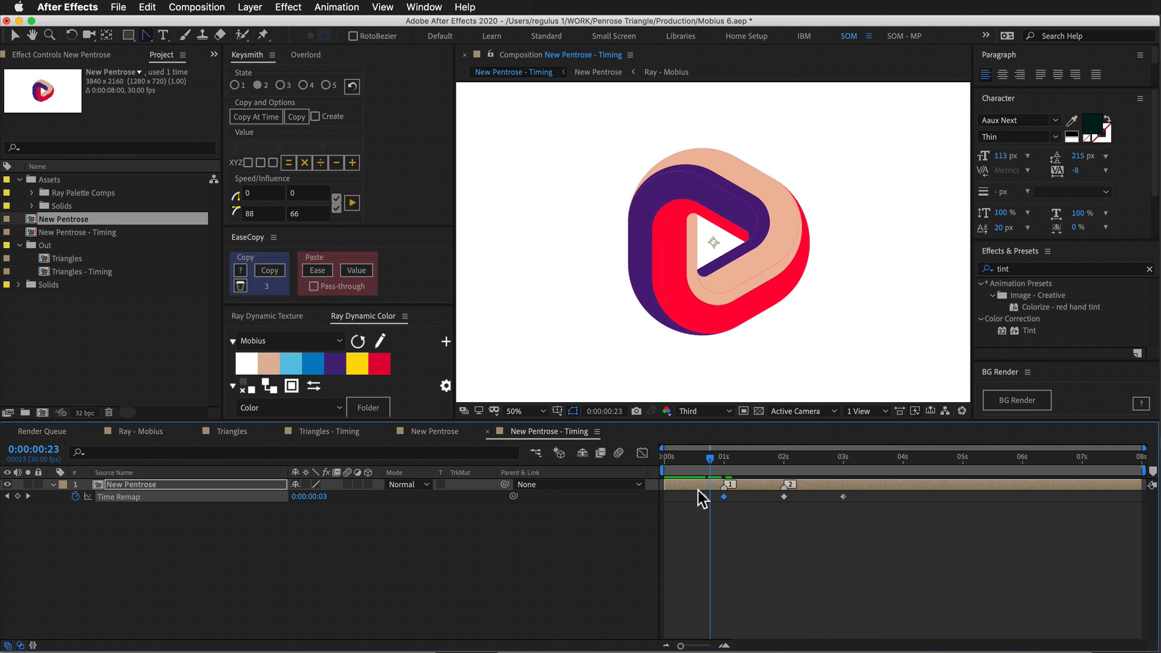
pyautogui.press('F9')
pyautogui.press('alt')
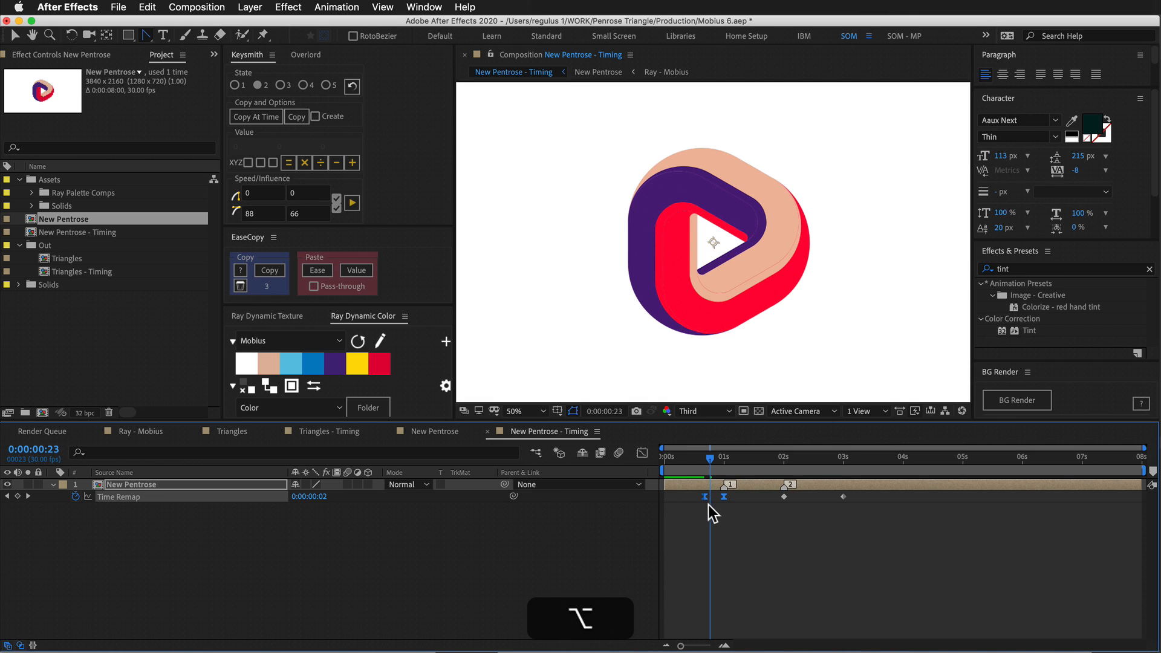
pyautogui.keyDown('alt'); pyautogui.doubleClick(706, 496); pyautogui.keyUp('alt')
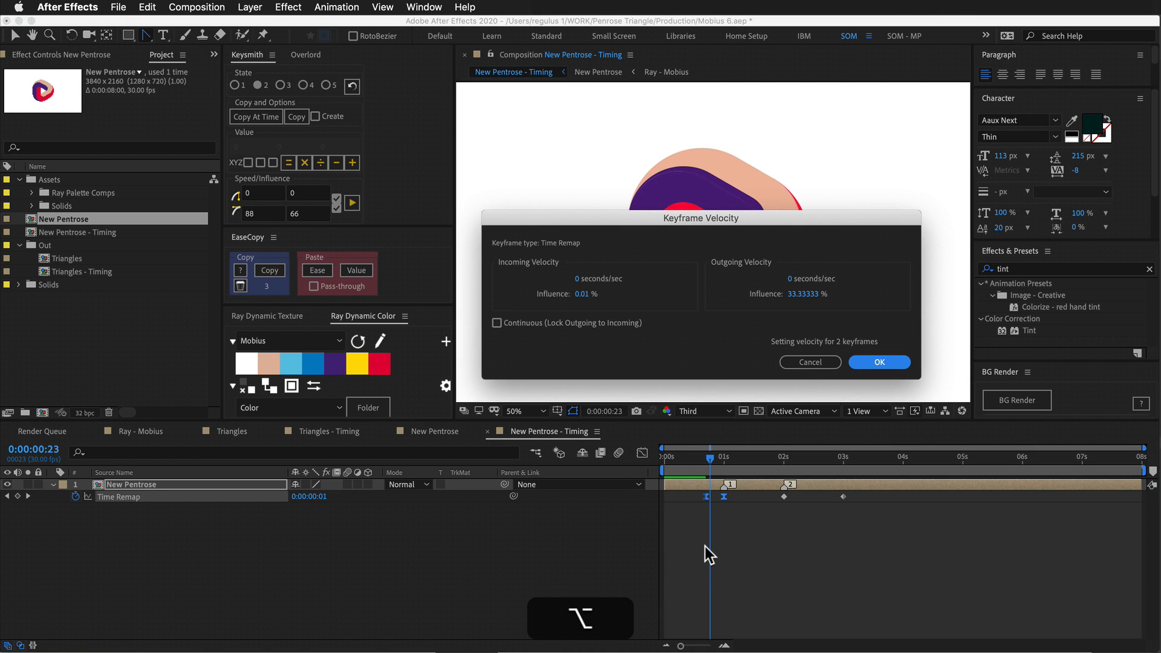
pyautogui.click(807, 362)
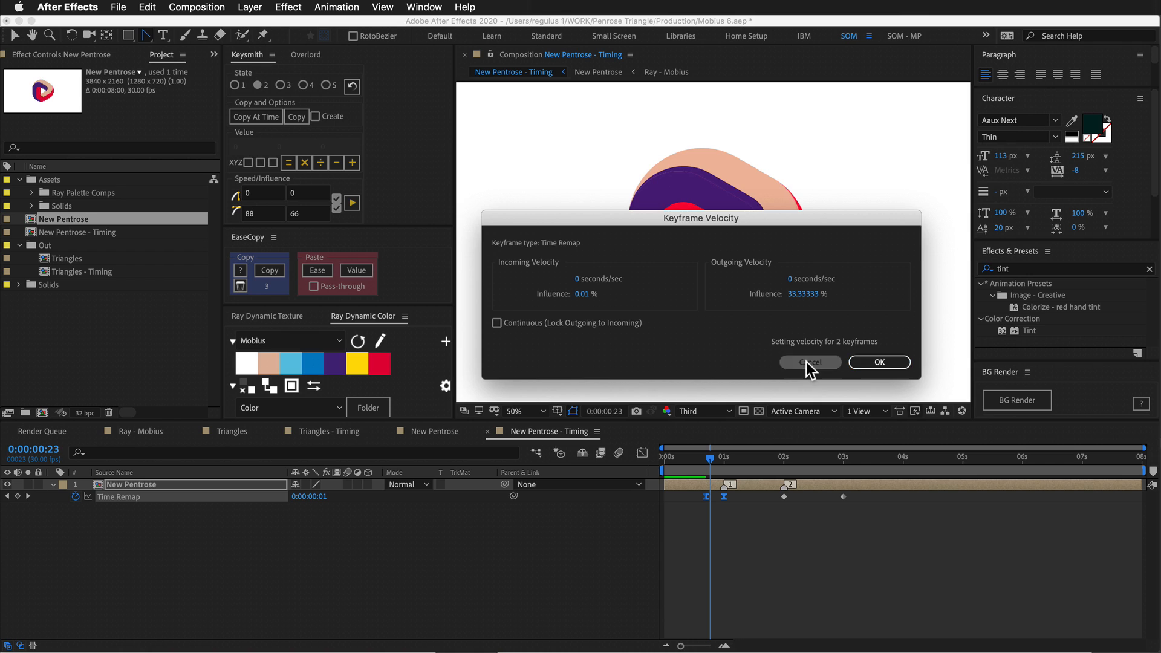
pyautogui.press('super+z')
# Set the first two Time Remap keyframes to 88% incoming and 66% outgoing influence, and preview the easing from 0:00:00:20.
pyautogui.keyDown('alt'); pyautogui.doubleClick(705, 497); pyautogui.keyUp('alt')
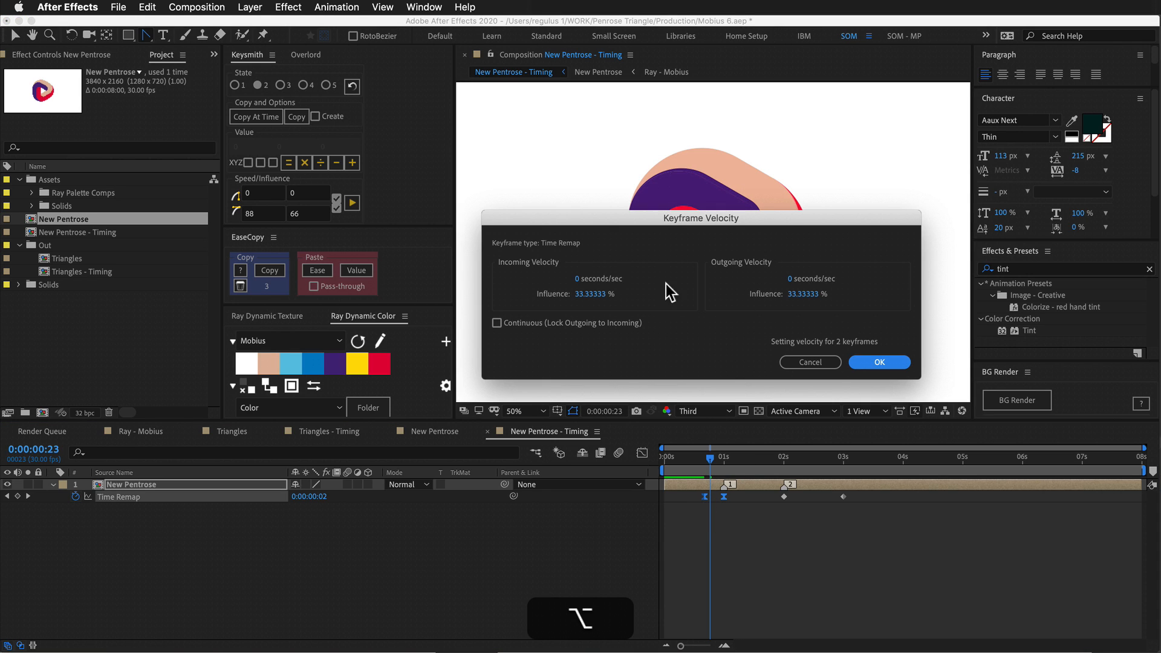
pyautogui.press('Tab')
pyautogui.press('Tab')
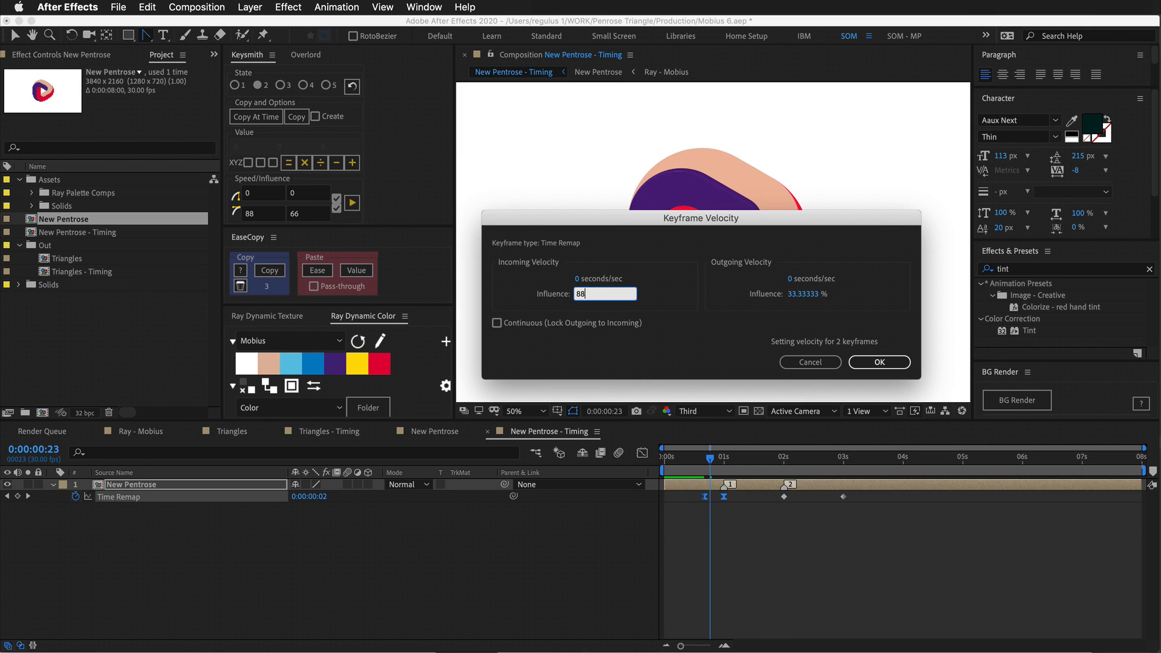
pyautogui.press('Tab')
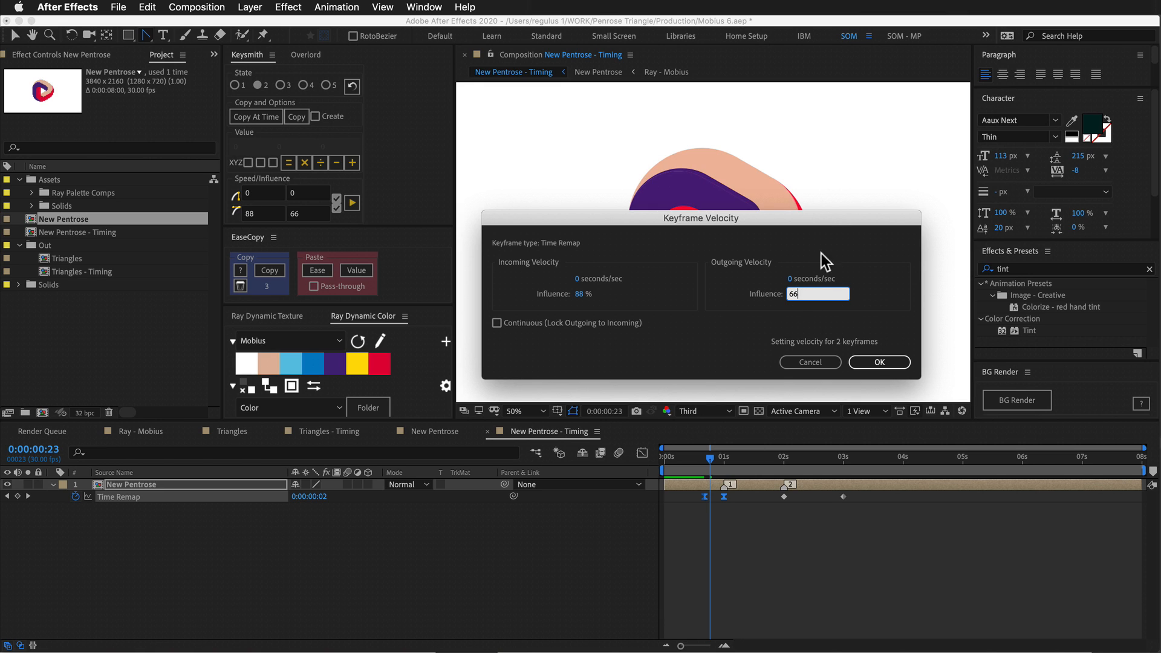
pyautogui.click(869, 361)
pyautogui.moveTo(707, 454); pyautogui.dragTo(705, 460)
pyautogui.press('space')
pyautogui.press('space')
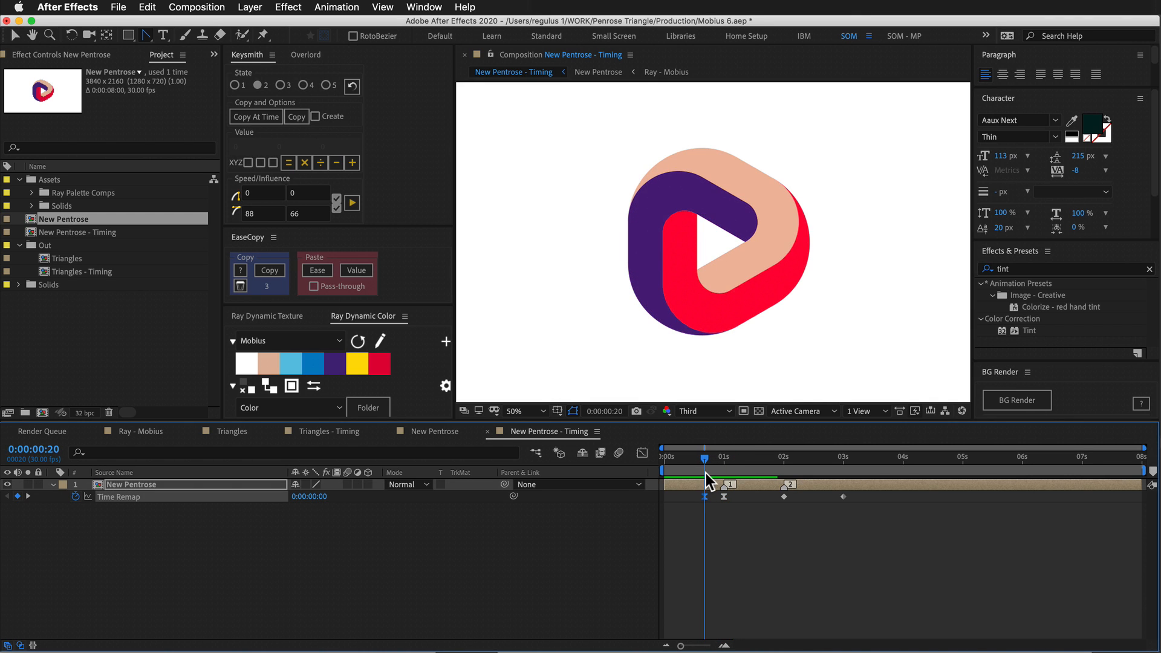
# Move the first Time Remap keyframe 10 frames earlier, to 0:00:00:10, and preview the timing.
pyautogui.press('space')
pyautogui.press('space')
pyautogui.hotkey('alt', 'shift', 'Left')
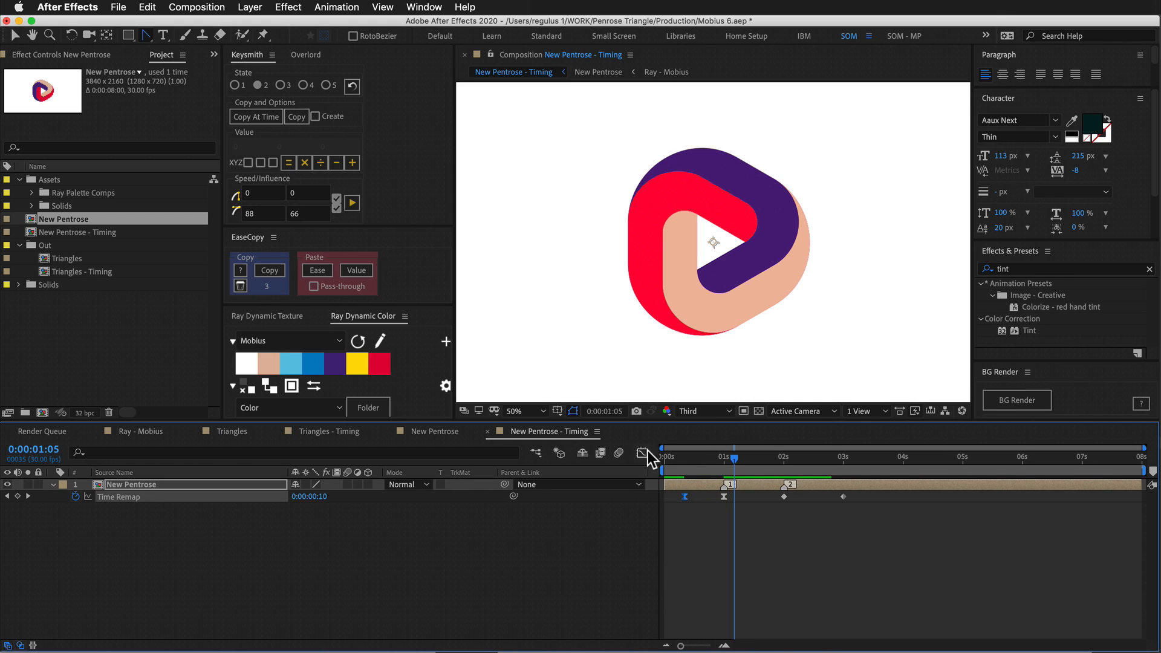
pyautogui.press('space')
pyautogui.press('space')
pyautogui.press('space')
pyautogui.press('space')
# Show the Time Remap curve enlarged in the Graph Editor around the first two keyframes, with the current time at 0:00:00:22.
pyautogui.click(643, 453)
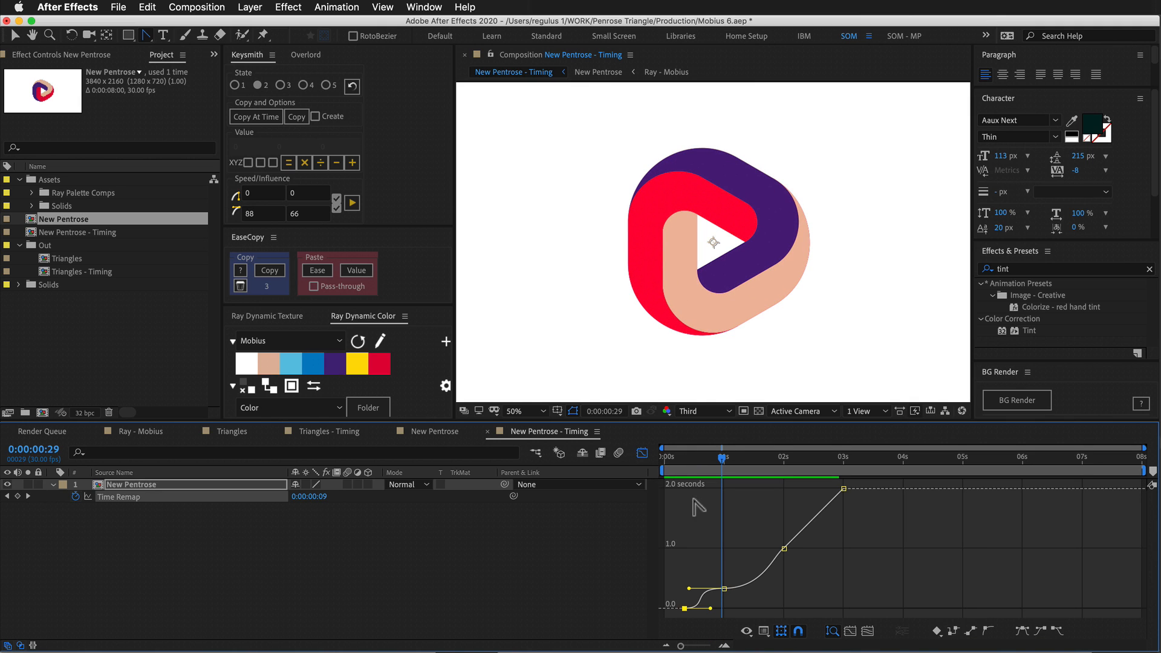
pyautogui.click(725, 589)
pyautogui.press('=')
pyautogui.press('=')
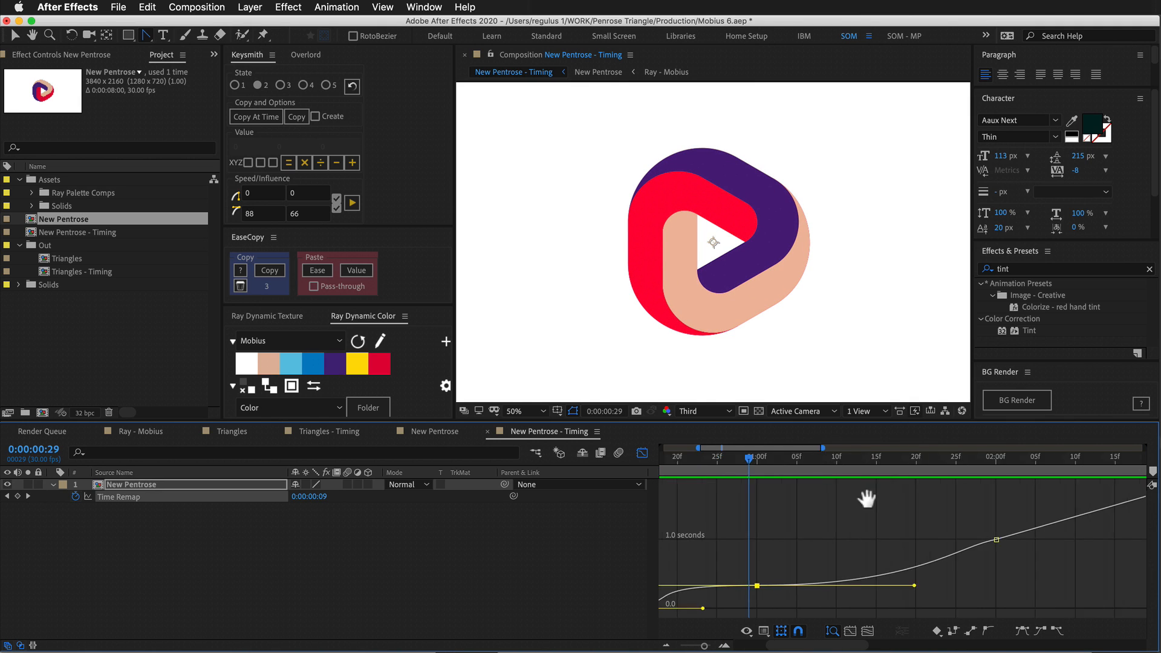
pyautogui.press('`')
pyautogui.press('=')
pyautogui.press('=')
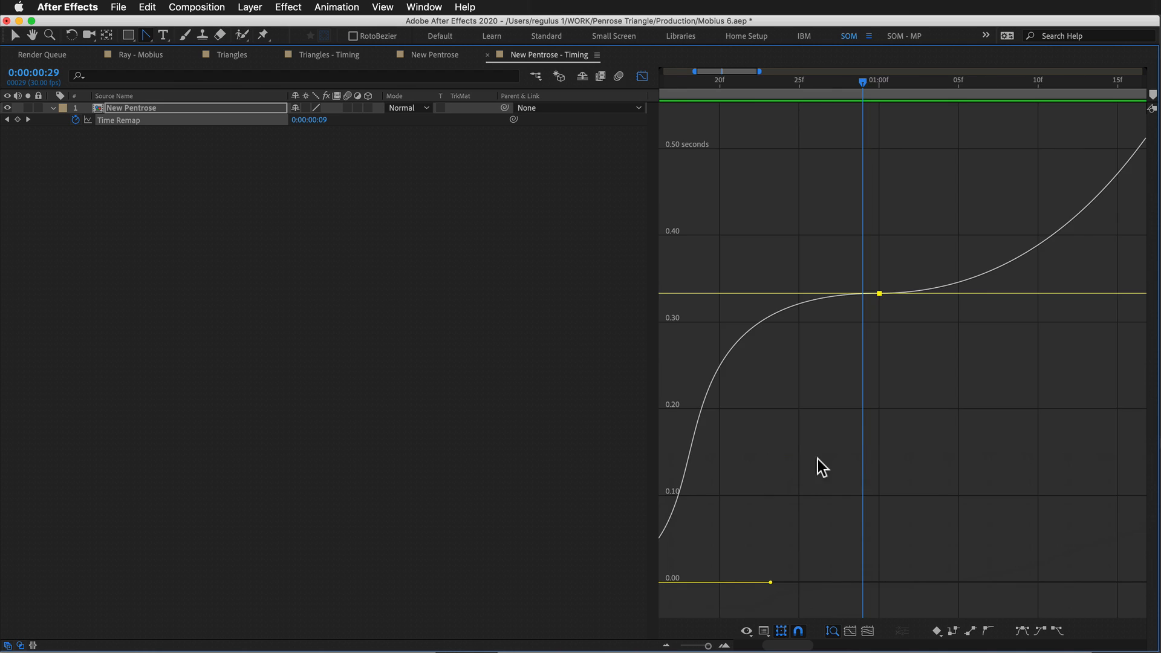
pyautogui.moveTo(955, 80); pyautogui.dragTo(905, 126)
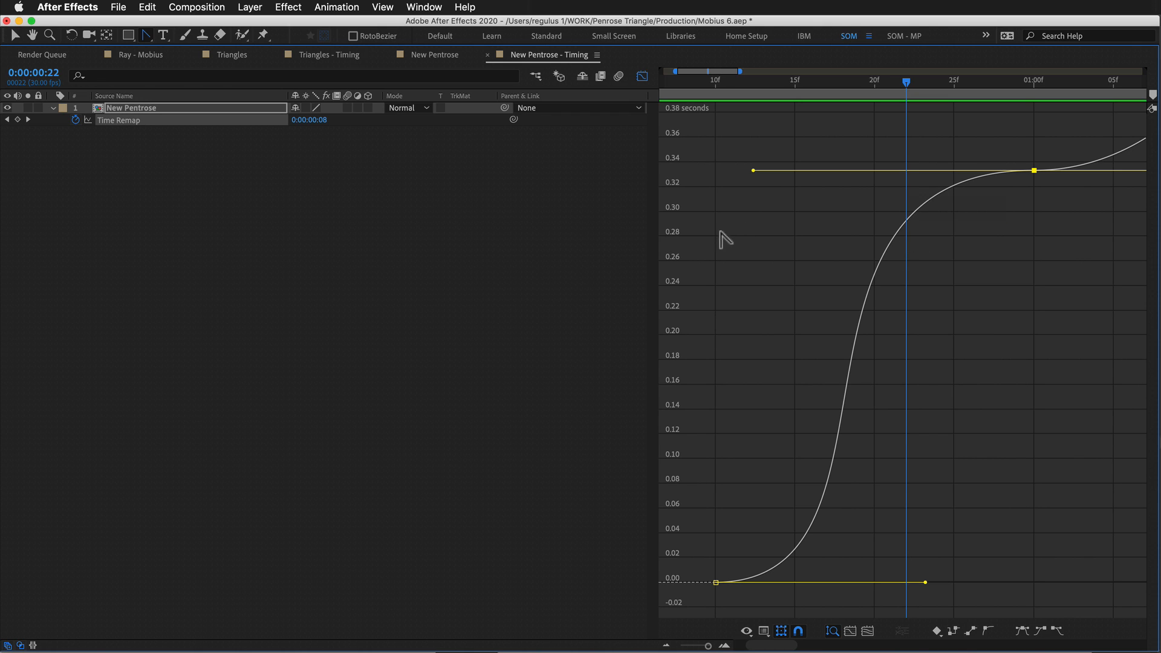
# Add a Time Remap keyframe at 0:00:00:22 on the New Pentrose layer.
pyautogui.click(491, 268)
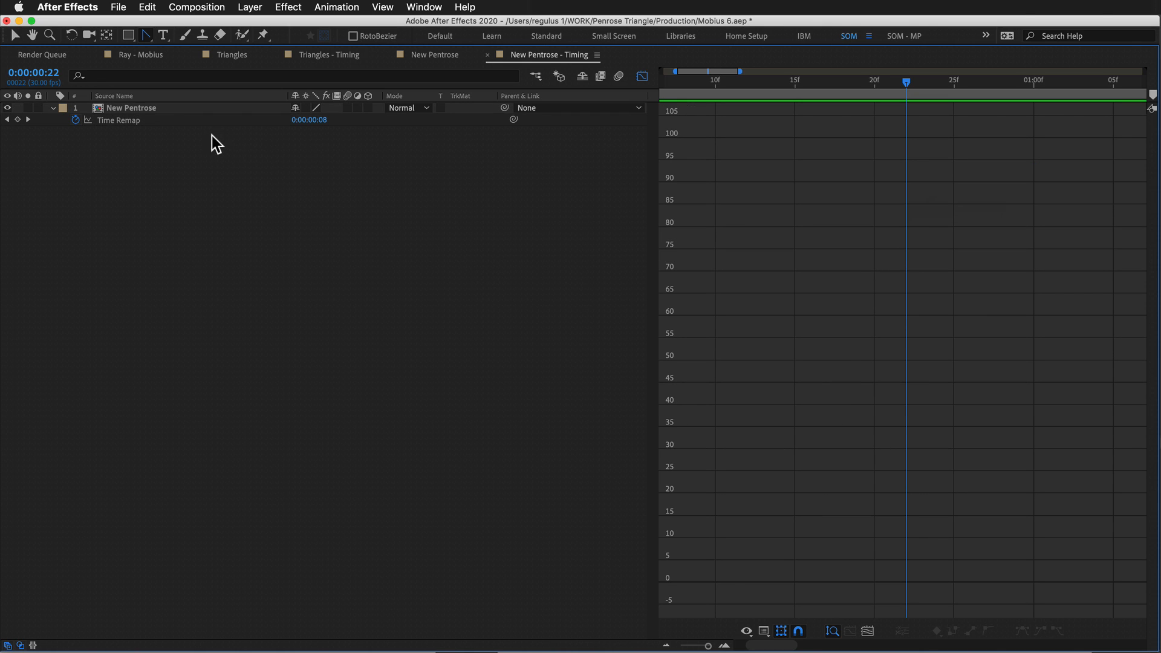
pyautogui.click(313, 107)
pyautogui.click(945, 187)
pyautogui.moveTo(931, 133); pyautogui.dragTo(1080, 210)
pyautogui.click(18, 119)
pyautogui.moveTo(863, 208); pyautogui.dragTo(944, 223)
pyautogui.moveTo(850, 136); pyautogui.dragTo(1056, 262)
pyautogui.moveTo(859, 161); pyautogui.dragTo(946, 263)
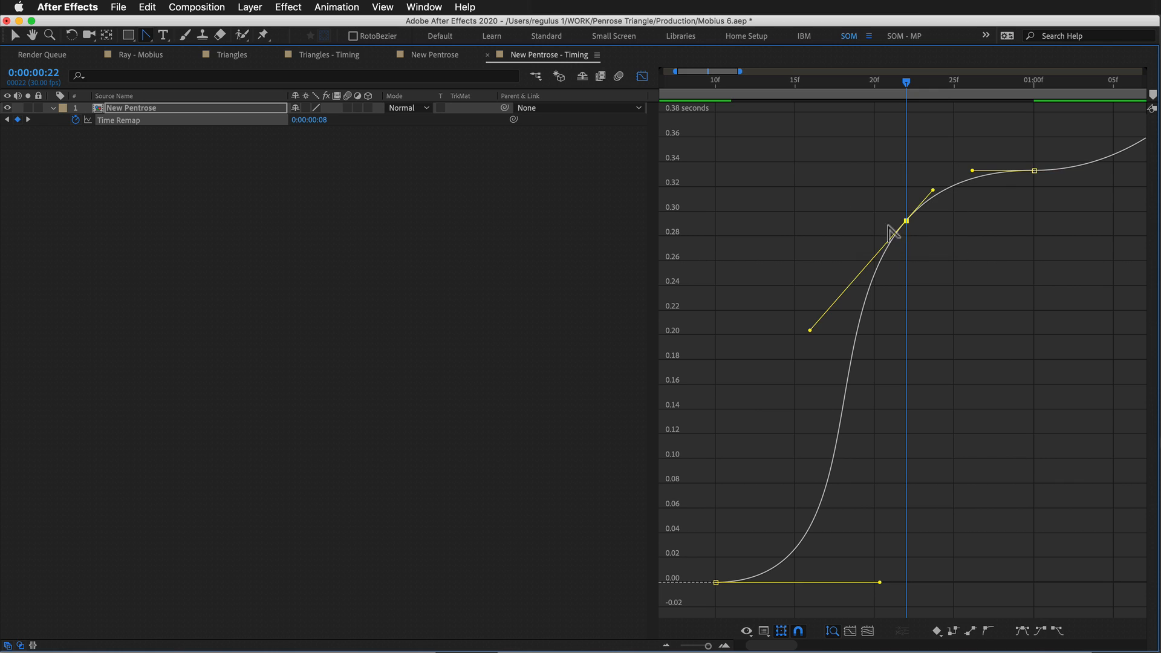
# Raise the 0:00:00:22 Time Remap keyframe to a value of about 0.31 seconds.
pyautogui.click(889, 188)
pyautogui.moveTo(863, 137); pyautogui.dragTo(1062, 265)
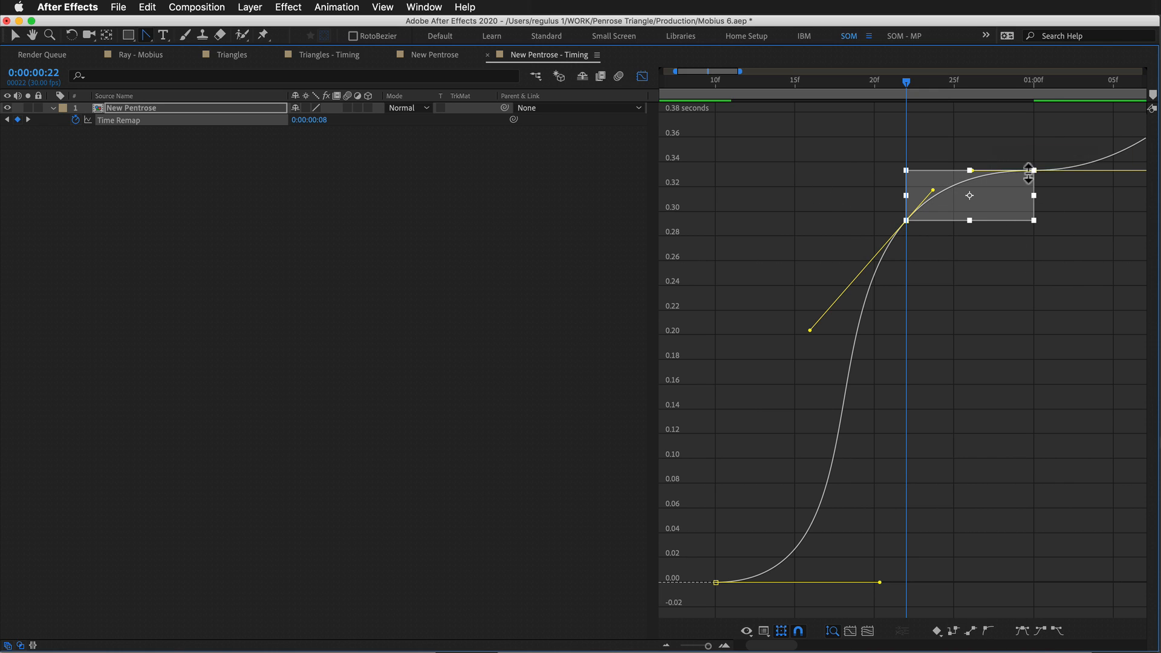
pyautogui.moveTo(1050, 163); pyautogui.dragTo(923, 209)
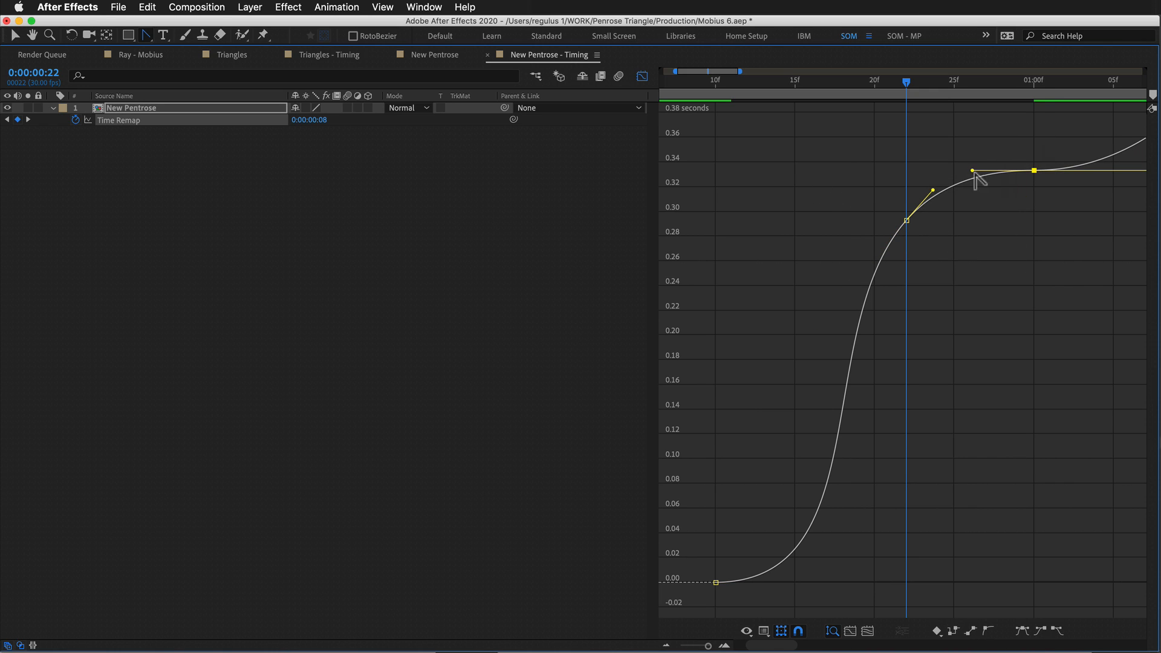
pyautogui.click(906, 220)
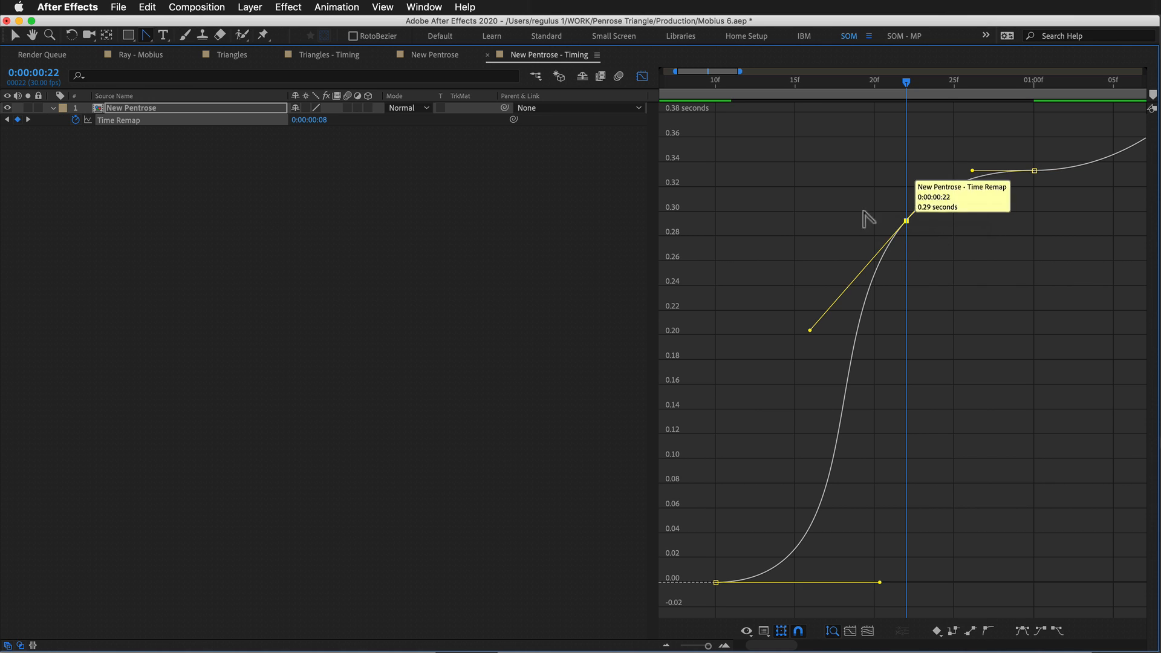
pyautogui.moveTo(906, 220); pyautogui.dragTo(904, 204)
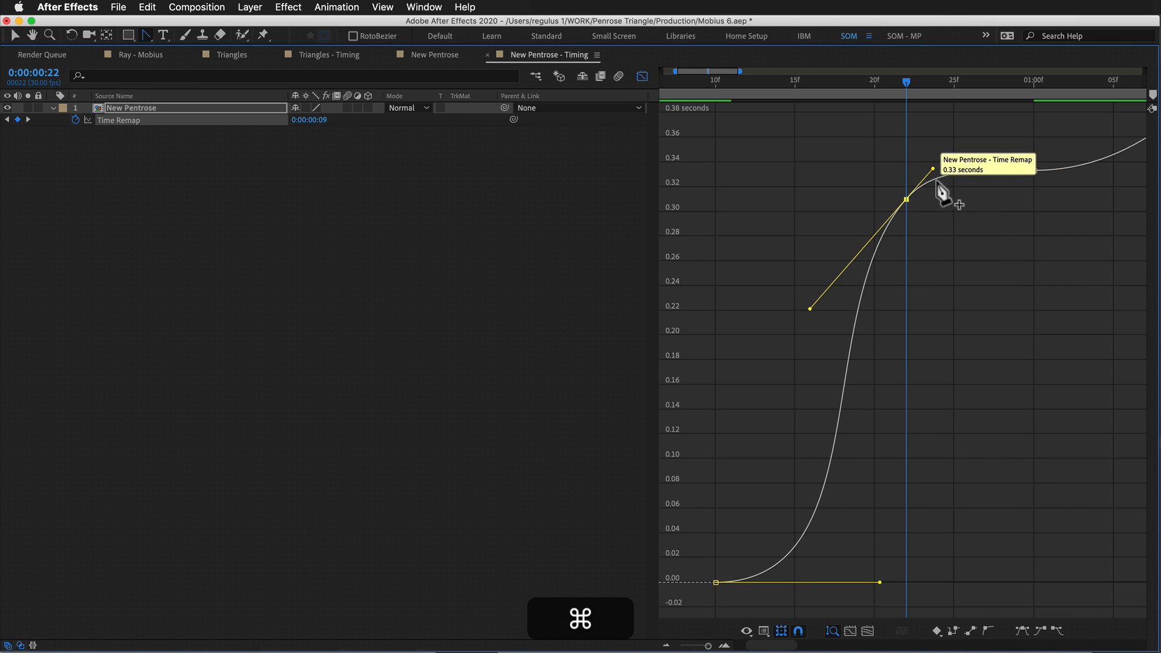
pyautogui.scroll(3, 851, 248)
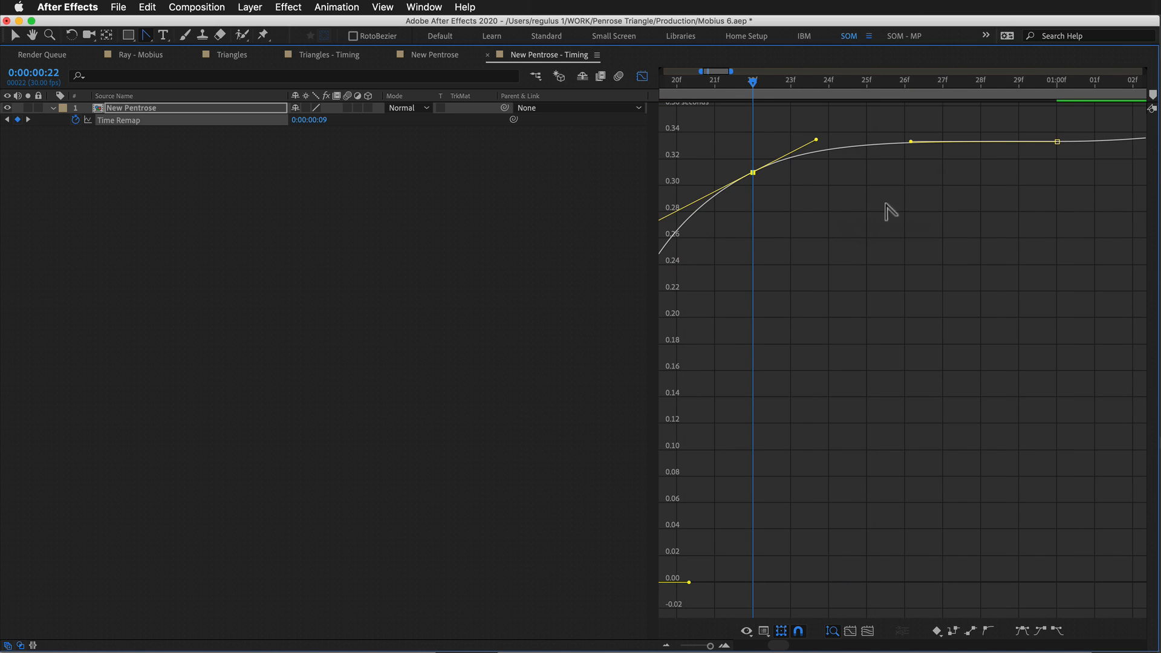
pyautogui.moveTo(754, 173); pyautogui.dragTo(755, 157)
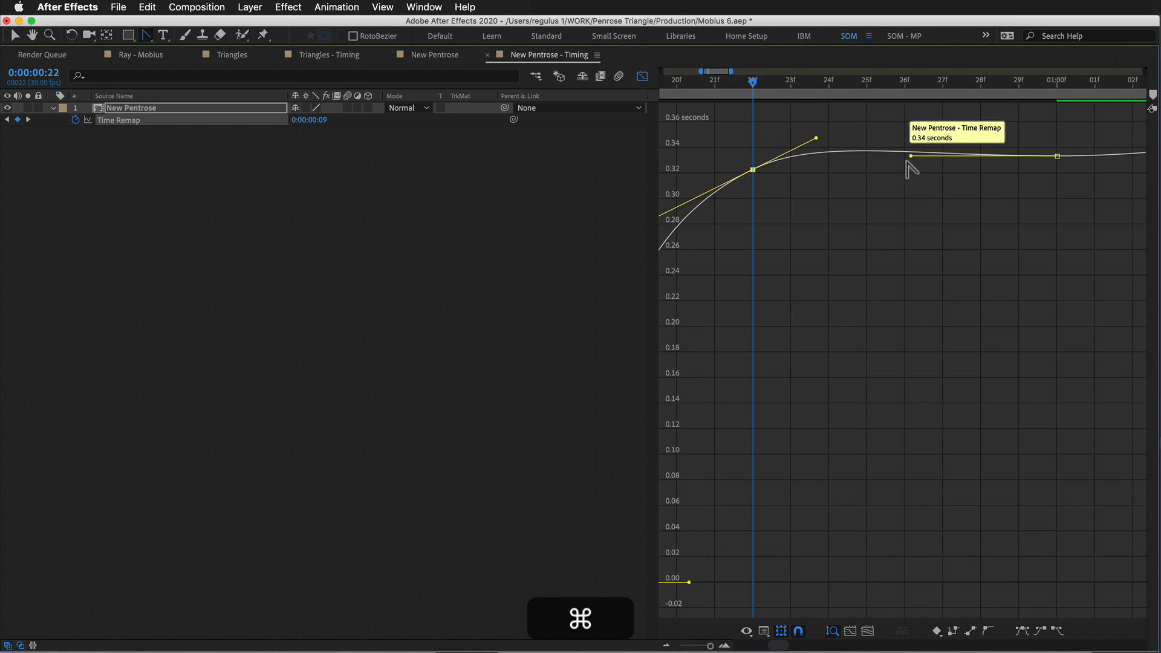
pyautogui.press('super+z')
# Examine the Time Remap curve between 0:00:00:22 and 0:00:01:00 and preview the adjusted motion in the composition.
pyautogui.moveTo(845, 233); pyautogui.dragTo(793, 228)
pyautogui.moveTo(871, 357); pyautogui.dragTo(861, 396)
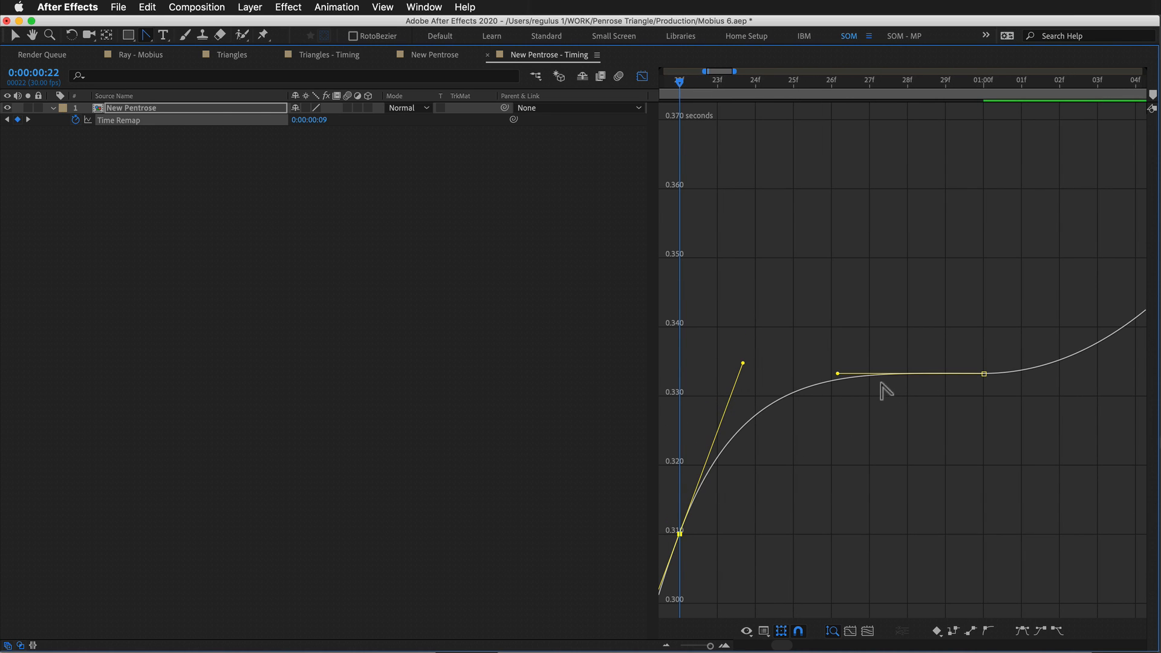
pyautogui.press('`')
pyautogui.moveTo(767, 520); pyautogui.dragTo(865, 489)
pyautogui.press('-')
pyautogui.press('-')
pyautogui.press('-')
pyautogui.moveTo(764, 457)
pyautogui.mouseDown()
pyautogui.moveTo(713, 456)
pyautogui.moveTo(782, 462)
pyautogui.mouseUp()
pyautogui.press('space')
pyautogui.press('space')
pyautogui.press('space')
# Try stretching the Time Remap keyframes at 0:00:00:22 and 0:00:01:00 so the second lands at about 0:00:01:07.
pyautogui.press('`')
pyautogui.click(807, 506)
pyautogui.press('=')
pyautogui.click(783, 472)
pyautogui.click(822, 452)
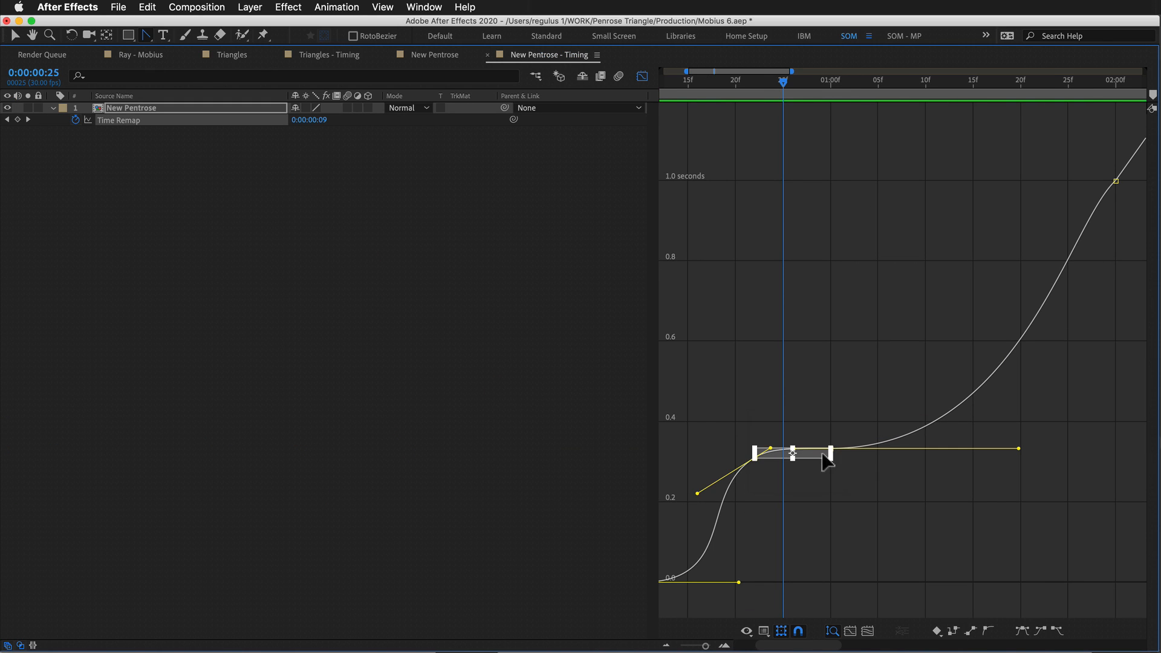
pyautogui.moveTo(833, 453); pyautogui.dragTo(902, 449)
pyautogui.press('`')
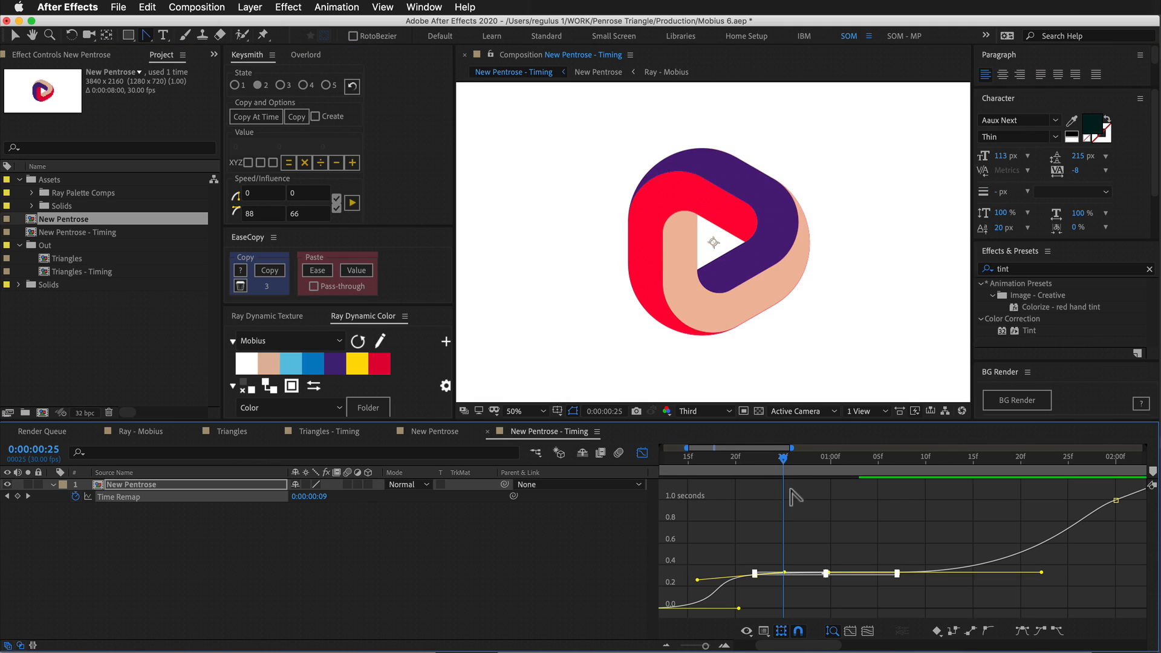
# Examine the lower-left edge of the shape around 0:00:00:24 at 200% zoom, comparing Full and Third resolution.
pyautogui.moveTo(785, 462)
pyautogui.mouseDown()
pyautogui.moveTo(855, 463)
pyautogui.moveTo(774, 475)
pyautogui.mouseUp()
pyautogui.press('.')
pyautogui.press('.')
pyautogui.moveTo(607, 322); pyautogui.dragTo(848, 89)
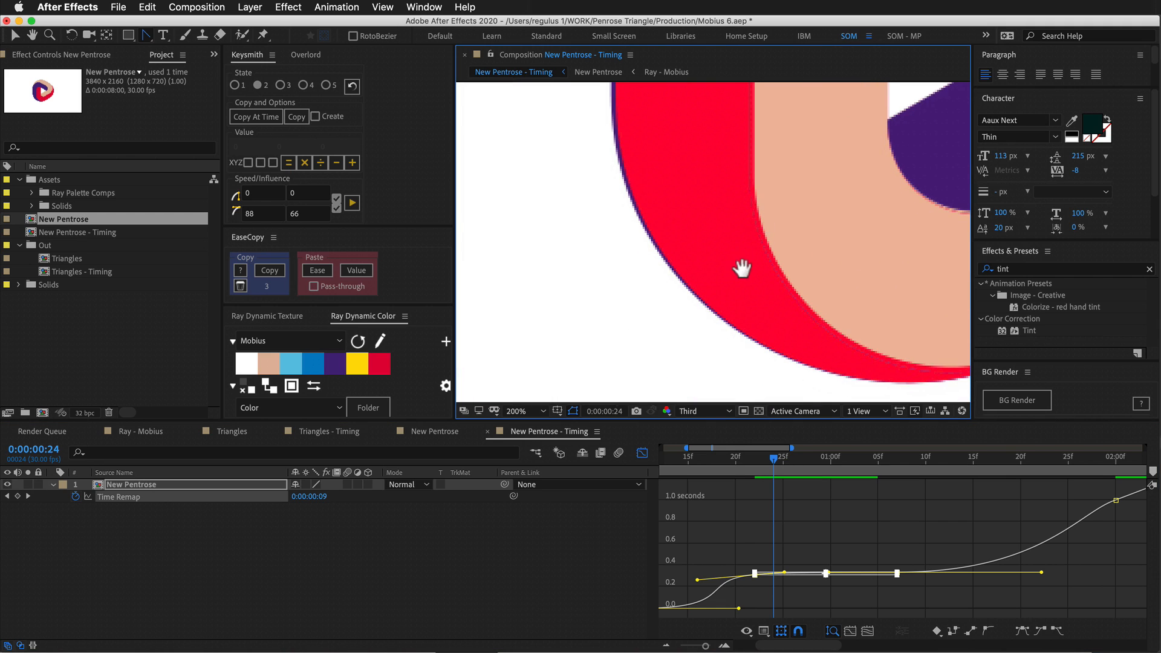
pyautogui.click(703, 412)
pyautogui.click(701, 444)
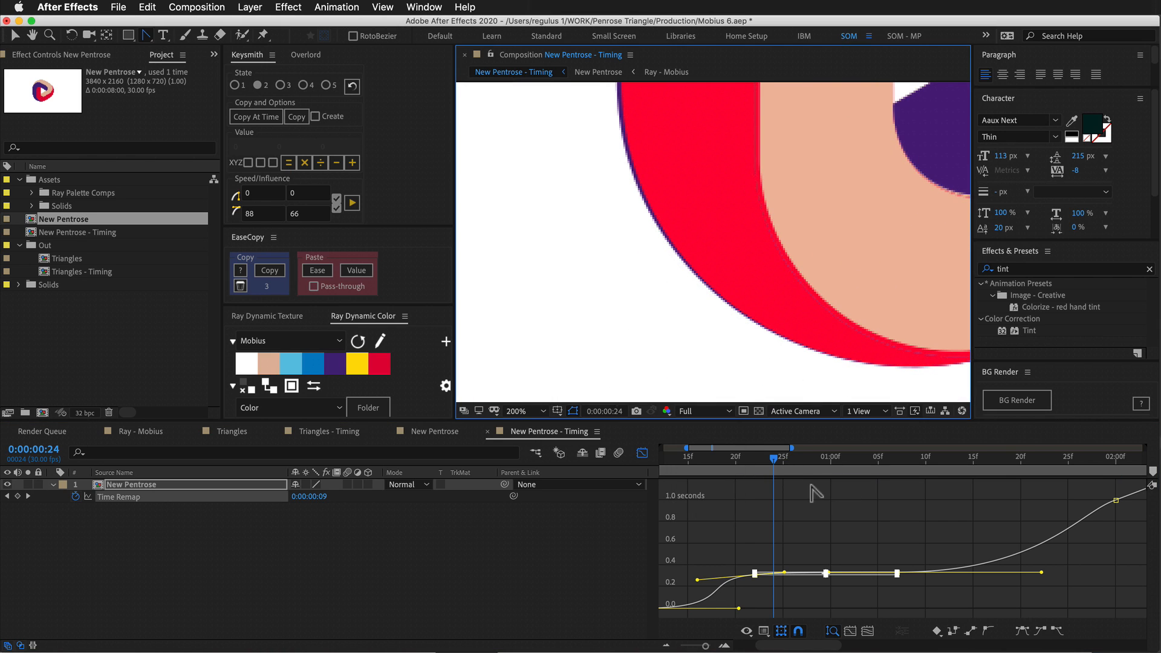
pyautogui.moveTo(765, 459); pyautogui.dragTo(833, 499)
pyautogui.click(704, 411)
pyautogui.click(710, 474)
pyautogui.moveTo(809, 371); pyautogui.dragTo(831, 536)
# Undo the stretch of the two Time Remap keyframes in the Graph Editor.
pyautogui.press('`')
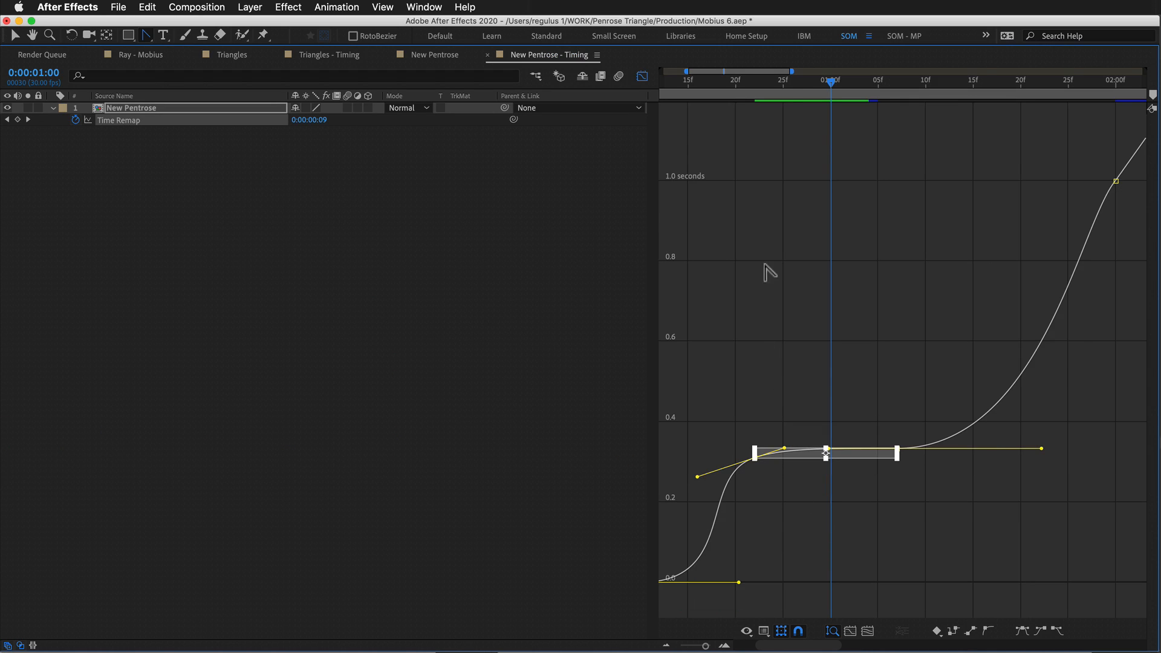
pyautogui.press('=')
pyautogui.press('super+z')
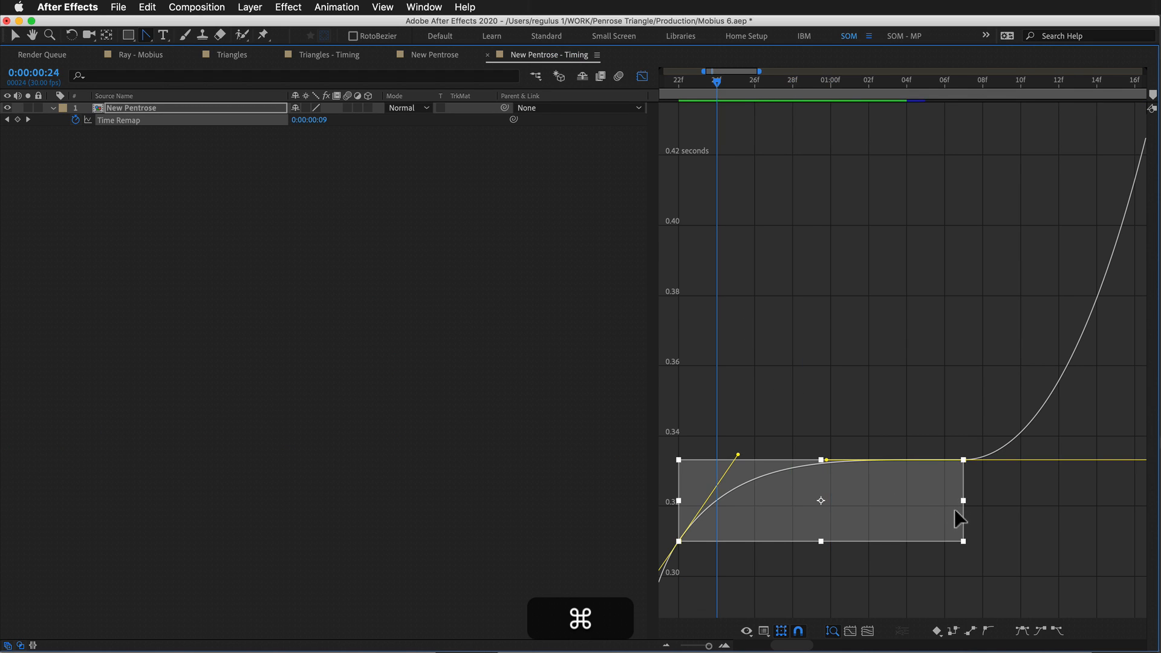
pyautogui.press('super+z')
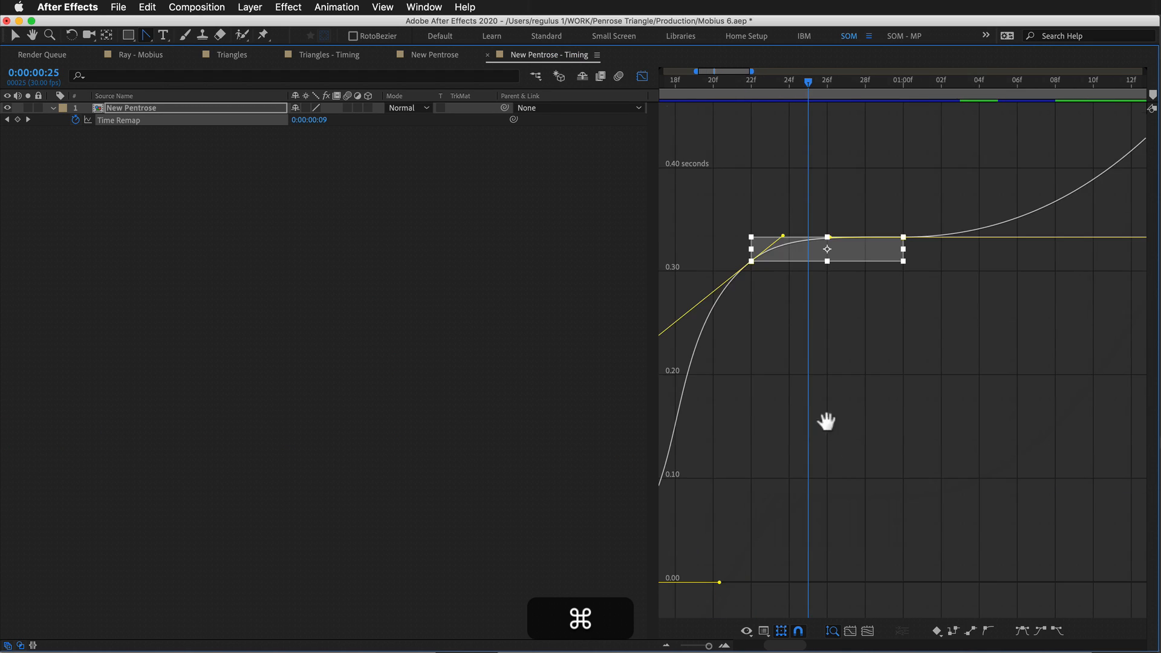
# Restore the full workspace, close the Graph Editor and show all Time Remap keyframes in the timeline.
pyautogui.press('`')
pyautogui.press('pageup')
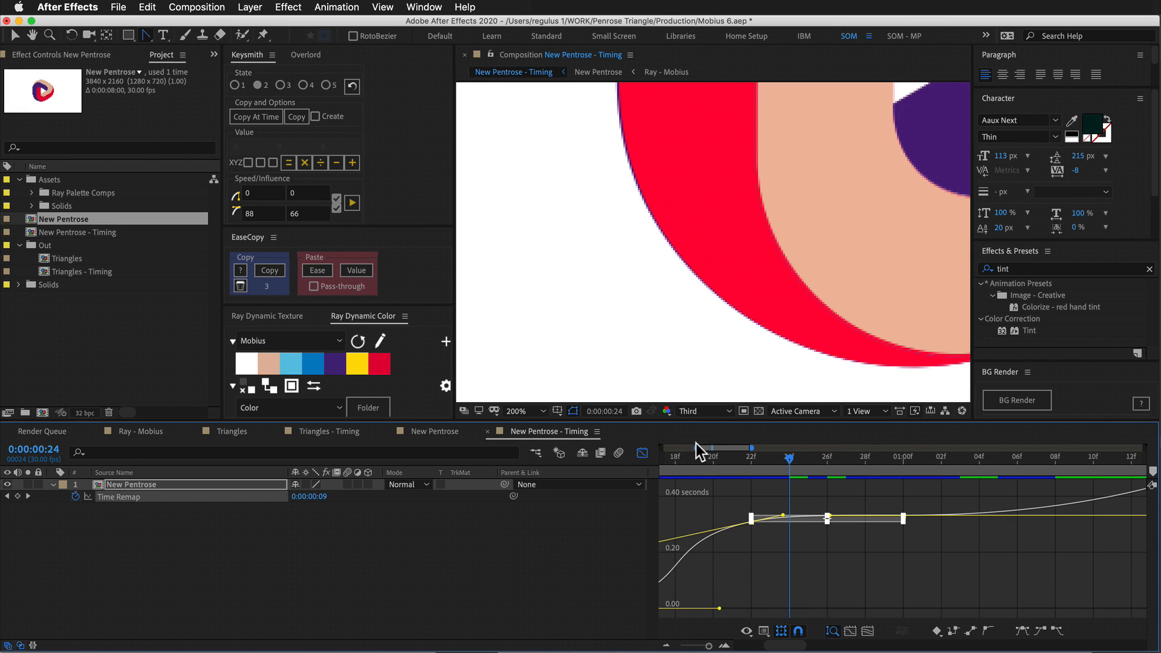
pyautogui.click(642, 453)
pyautogui.press('-')
pyautogui.press('-')
pyautogui.press('-')
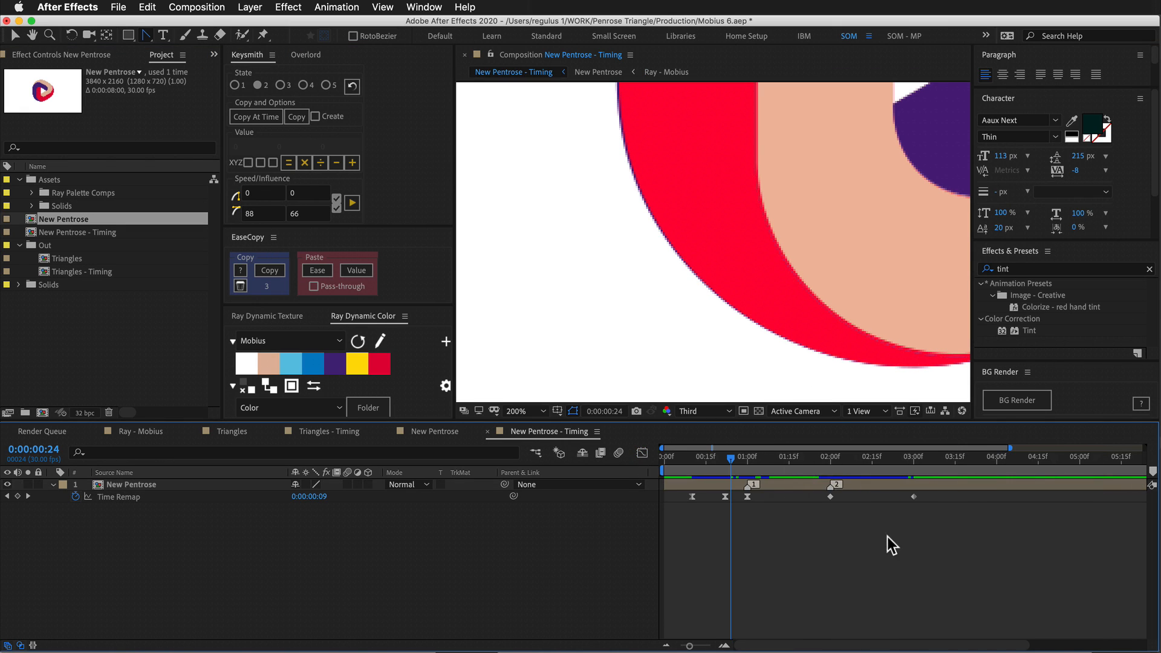
# Apply zero speed with 88% incoming and 66% outgoing influence to the last two Time Remap keyframes.
pyautogui.moveTo(897, 459)
pyautogui.mouseDown()
pyautogui.moveTo(835, 467)
pyautogui.moveTo(882, 473)
pyautogui.moveTo(828, 472)
pyautogui.moveTo(914, 469)
pyautogui.mouseUp()
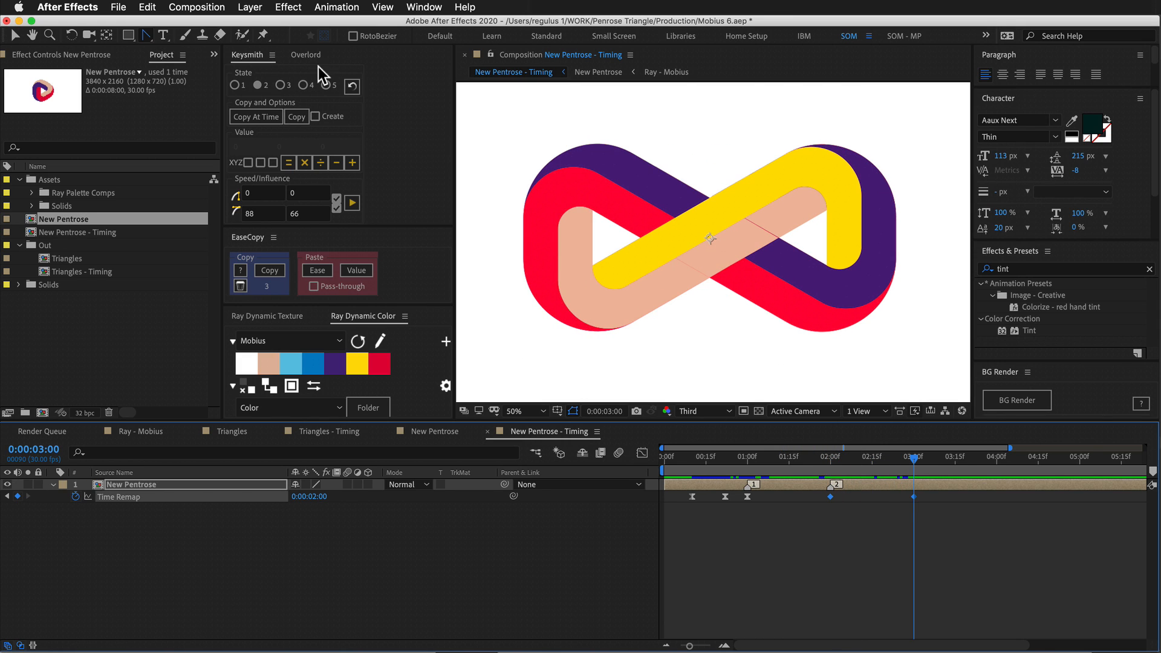
pyautogui.moveTo(833, 463); pyautogui.dragTo(855, 461)
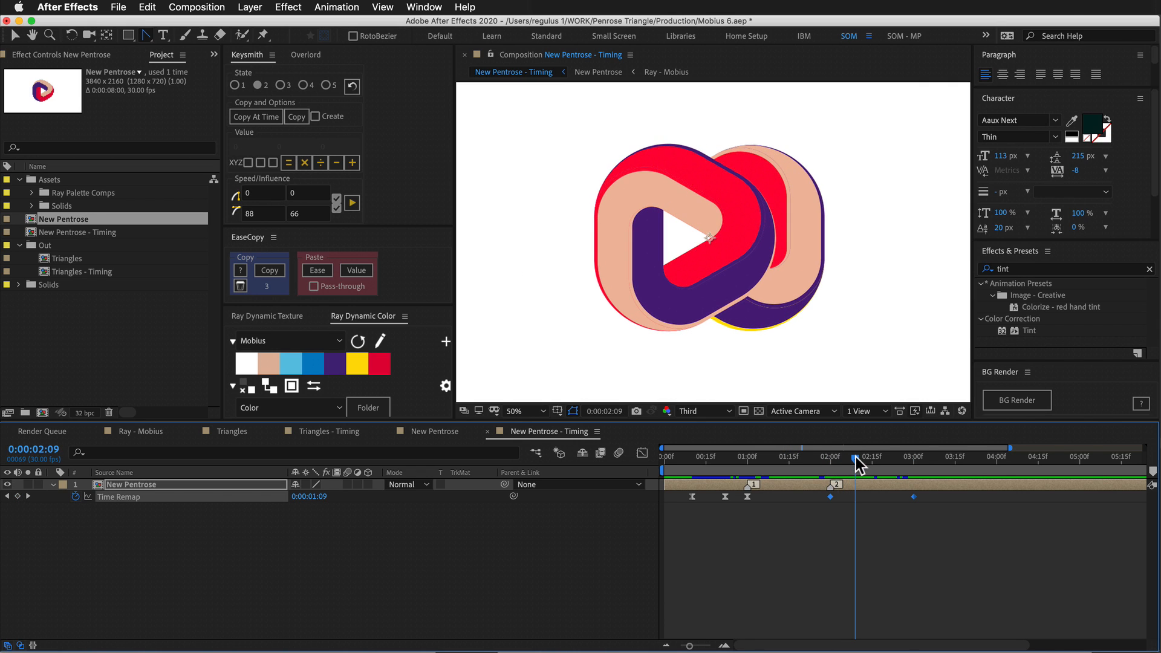
pyautogui.click(352, 204)
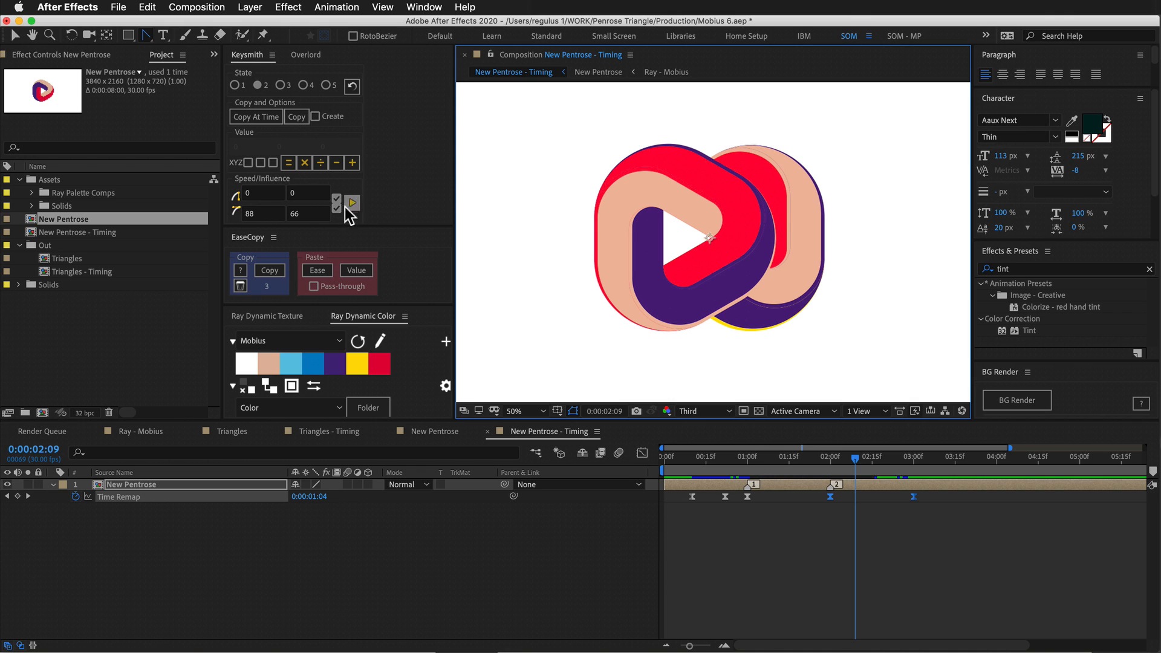
# Check the velocity settings of the 0:00:02:00 Time Remap keyframe and scrub through the Mobius transition.
pyautogui.moveTo(854, 463); pyautogui.dragTo(852, 463)
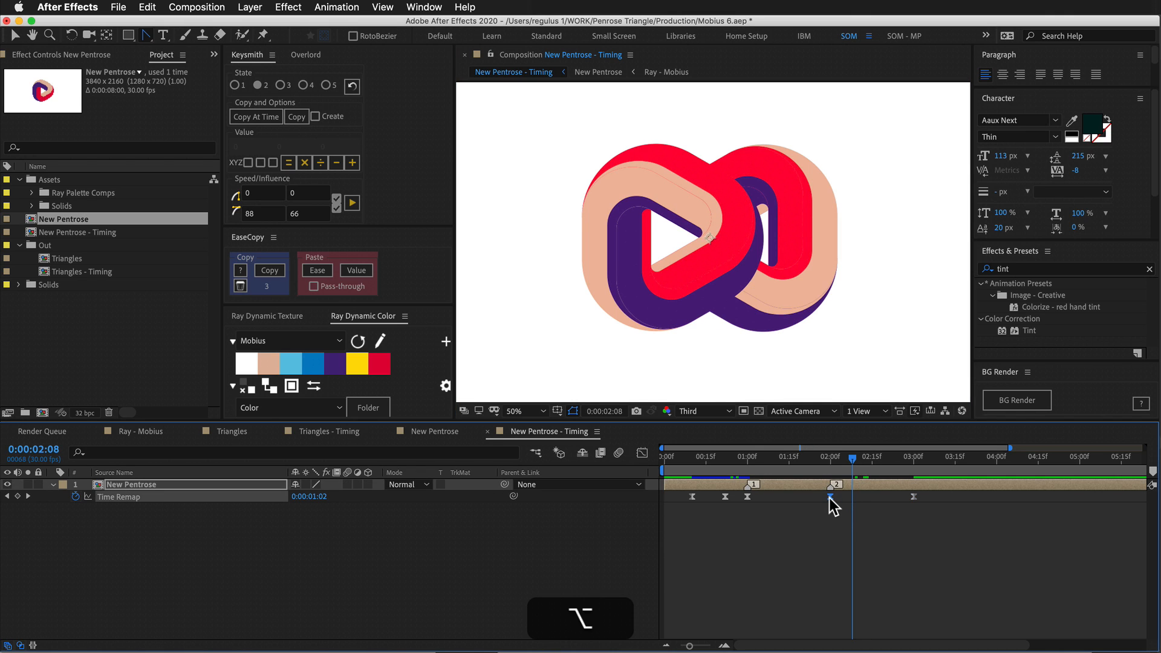
pyautogui.keyDown('alt'); pyautogui.doubleClick(830, 496); pyautogui.keyUp('alt')
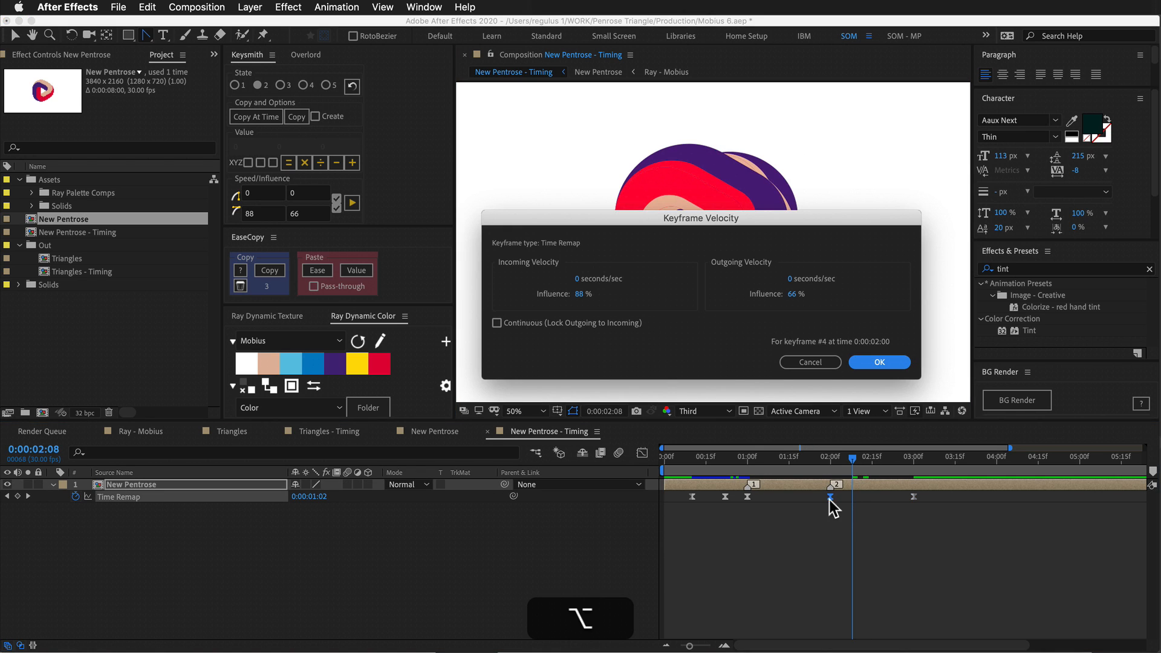
pyautogui.click(811, 363)
pyautogui.moveTo(828, 464); pyautogui.dragTo(881, 469)
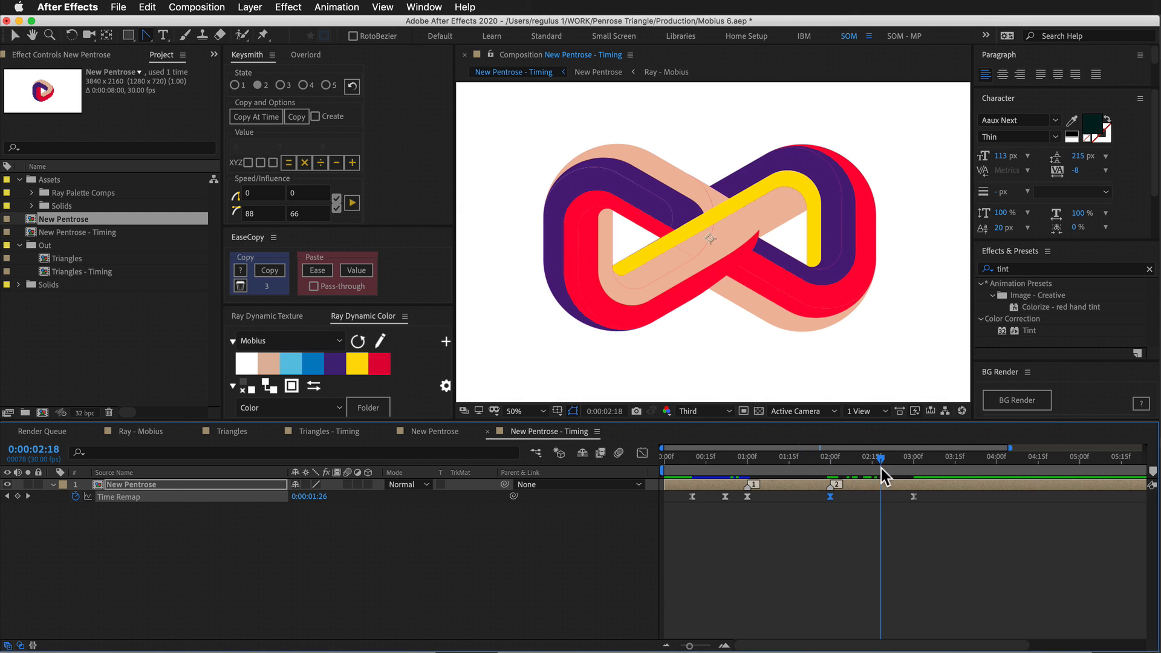
pyautogui.click(858, 464)
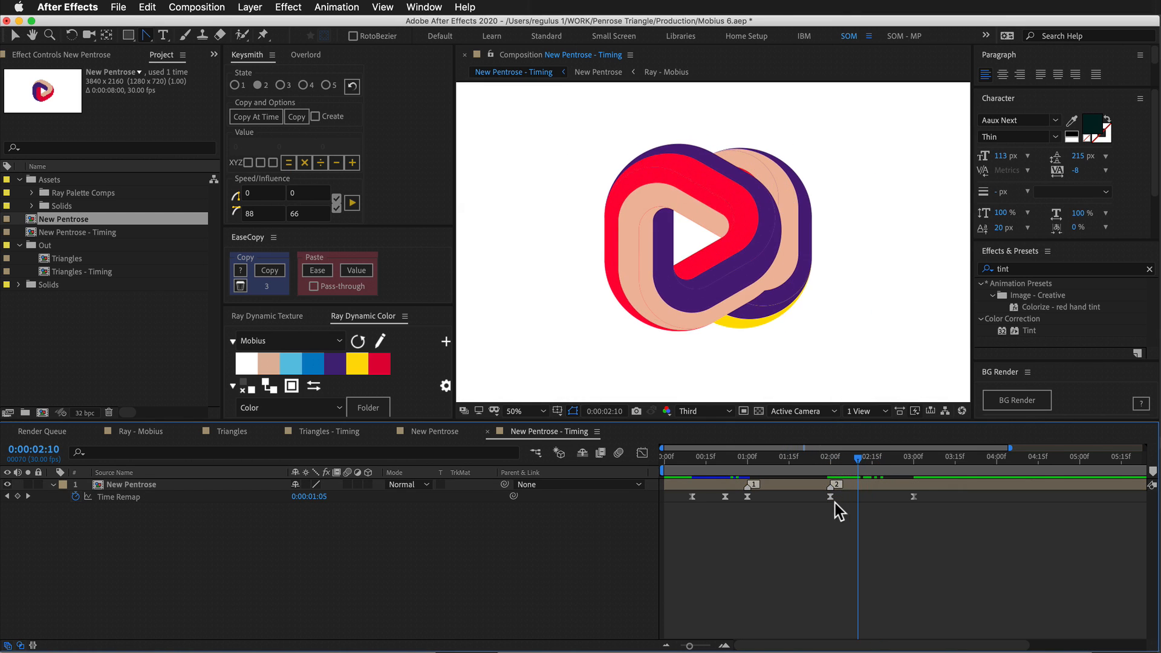
# Examine the Mobius transition from 0:00:02:00 in ten-frame jumps, ending at 0:00:02:20.
pyautogui.doubleClick(865, 485)
pyautogui.moveTo(849, 463); pyautogui.dragTo(783, 531)
pyautogui.click(525, 454)
pyautogui.click(463, 382)
pyautogui.keyDown('shift'); pyautogui.click(840, 462); pyautogui.keyUp('shift')
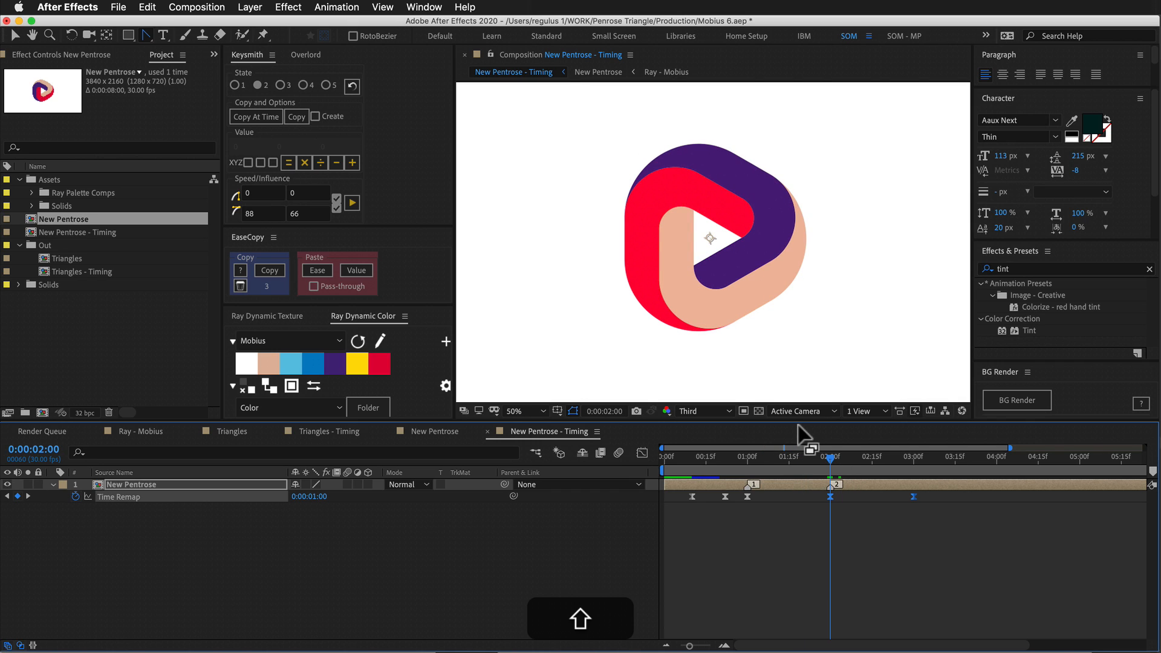
pyautogui.hotkey('shift', 'pagedown')
pyautogui.hotkey('shift', 'pagedown')
pyautogui.hotkey('shift', 'pagedown')
pyautogui.hotkey('shift', 'pageup')
# Apply zero speed with 66% incoming and 88% outgoing influence to the last two Time Remap keyframes.
pyautogui.moveTo(923, 494); pyautogui.dragTo(837, 507)
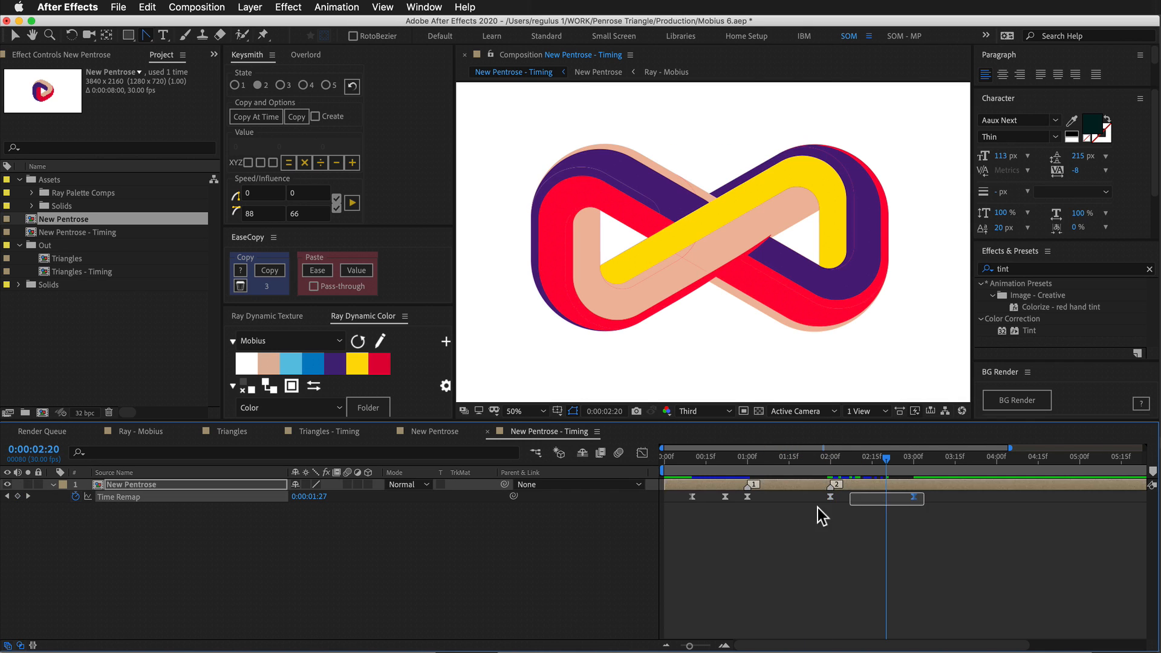
pyautogui.click(643, 453)
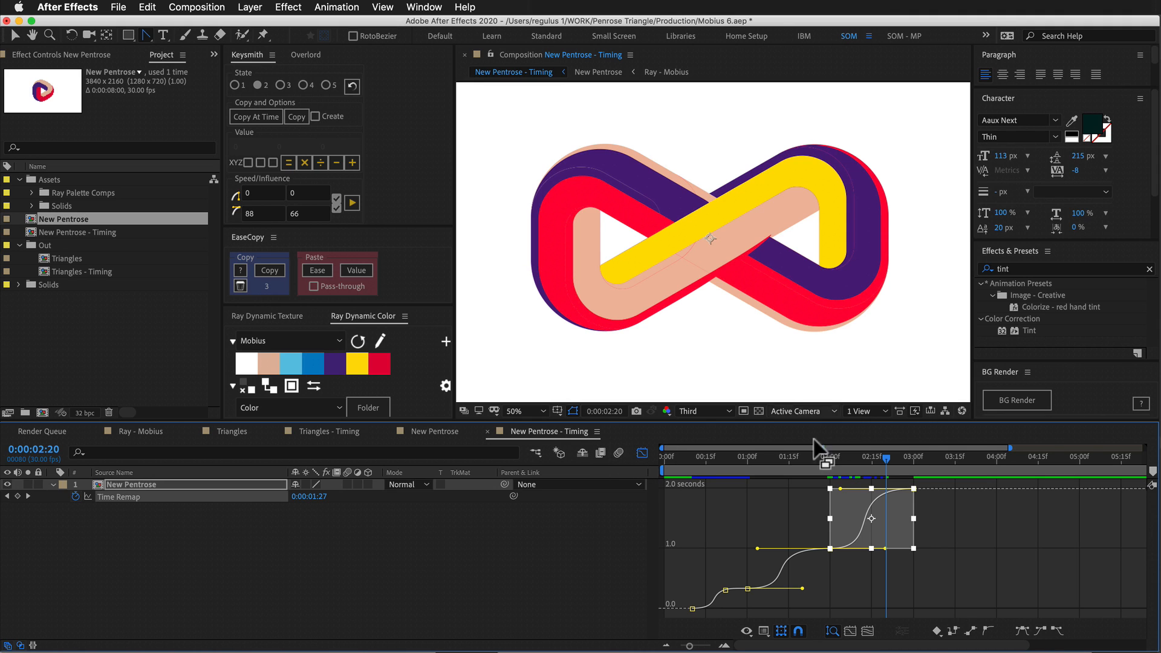
pyautogui.press('`')
pyautogui.press('=')
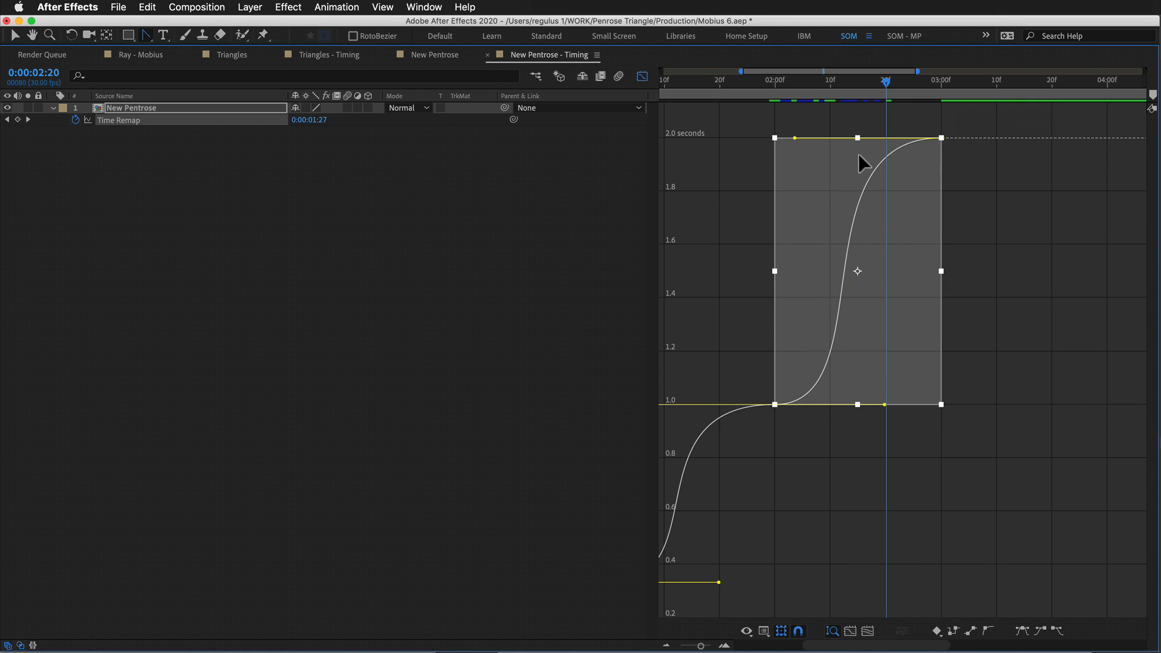
pyautogui.press('`')
pyautogui.click(236, 86)
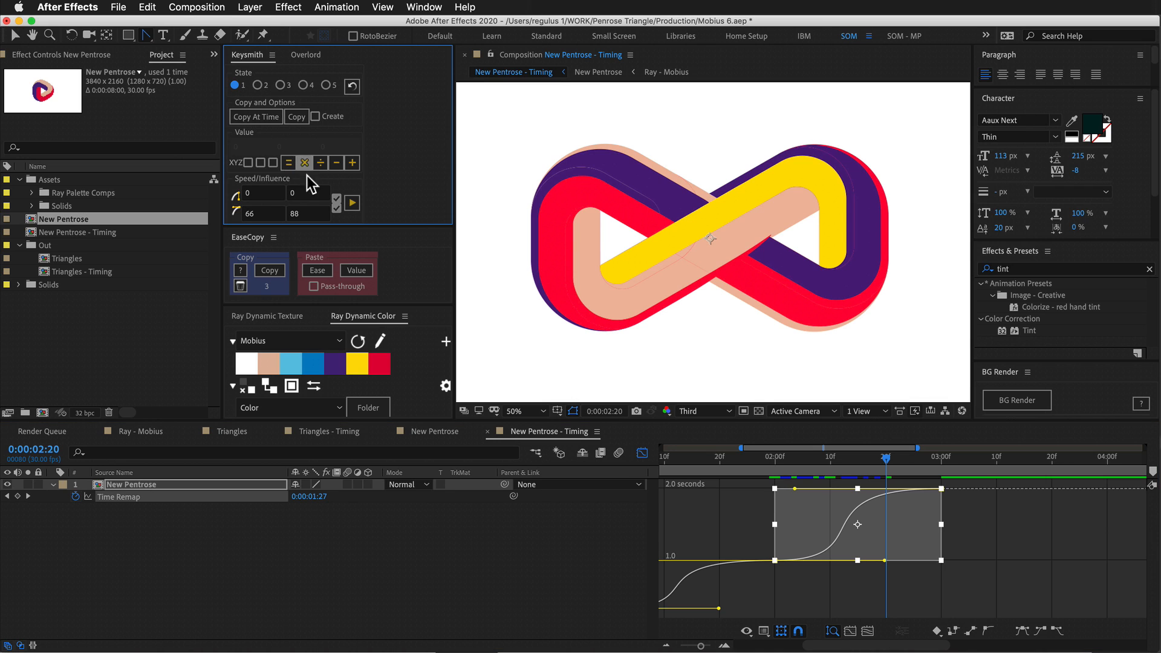
pyautogui.click(351, 203)
# Try to lengthen the outgoing ease handle of the 0:00:02:00 Time Remap keyframe in the enlarged Graph Editor.
pyautogui.moveTo(895, 479); pyautogui.dragTo(767, 592)
pyautogui.moveTo(922, 561); pyautogui.dragTo(940, 561)
pyautogui.press('super+z')
pyautogui.press('`')
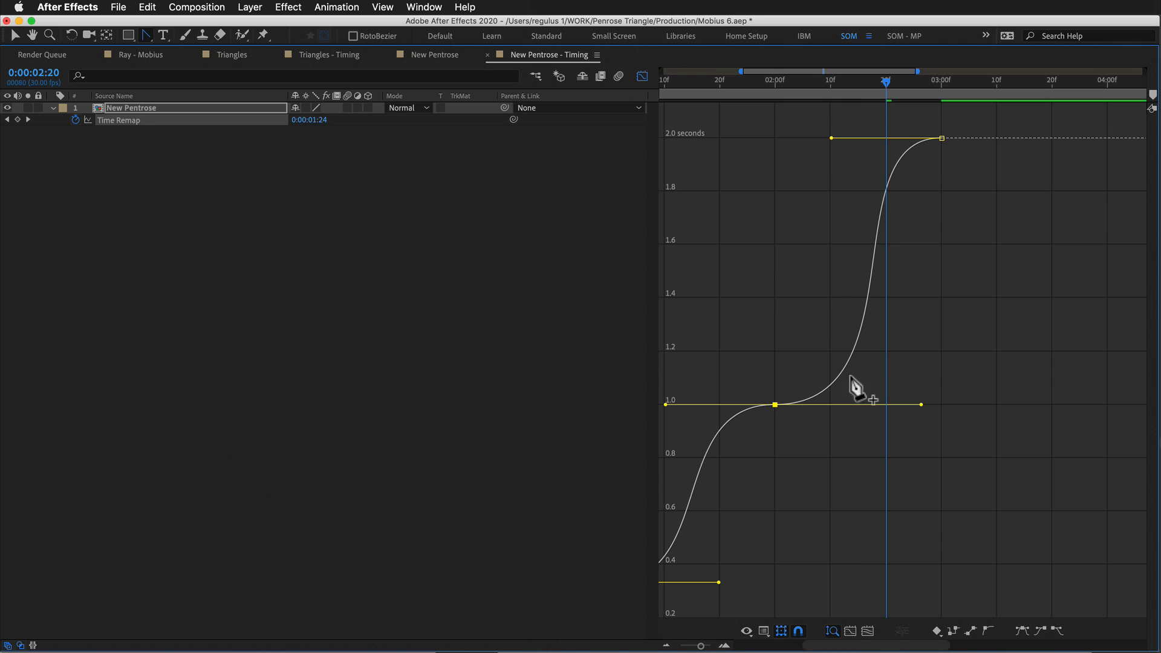
pyautogui.moveTo(923, 406)
pyautogui.mouseDown()
pyautogui.moveTo(988, 401)
pyautogui.moveTo(923, 405)
pyautogui.mouseUp()
pyautogui.press('super+z')
# Add a Time Remap keyframe on the curve at 0:00:02:13 and shift it two frames later to 0:00:02:15.
pyautogui.moveTo(851, 83); pyautogui.dragTo(846, 85)
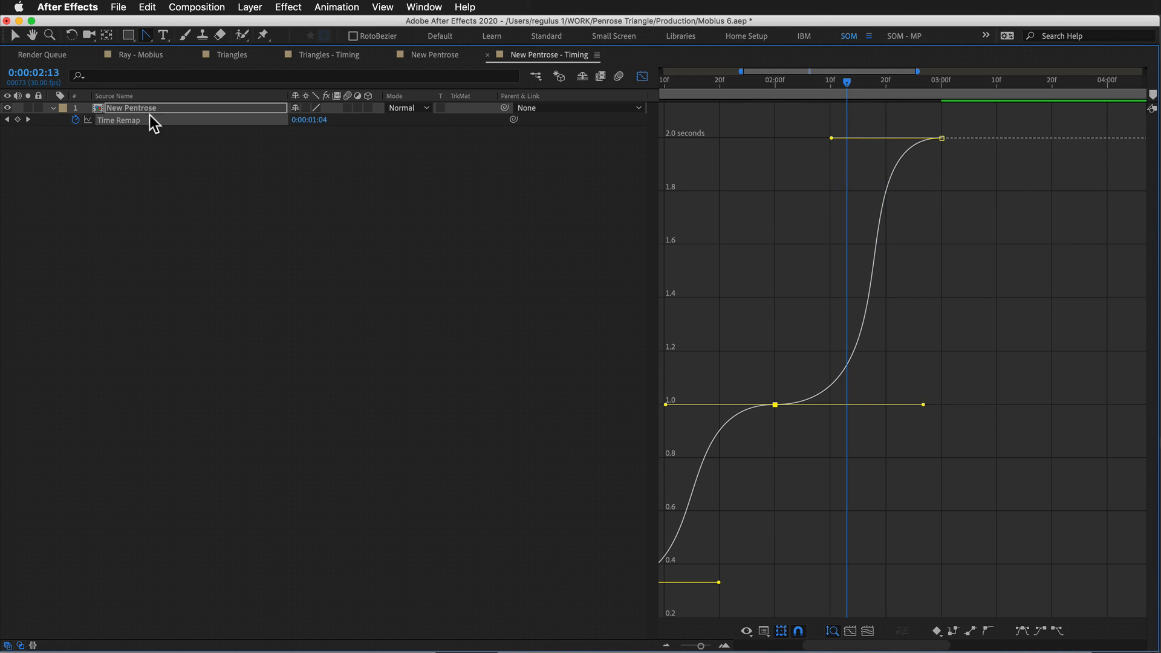
pyautogui.click(18, 119)
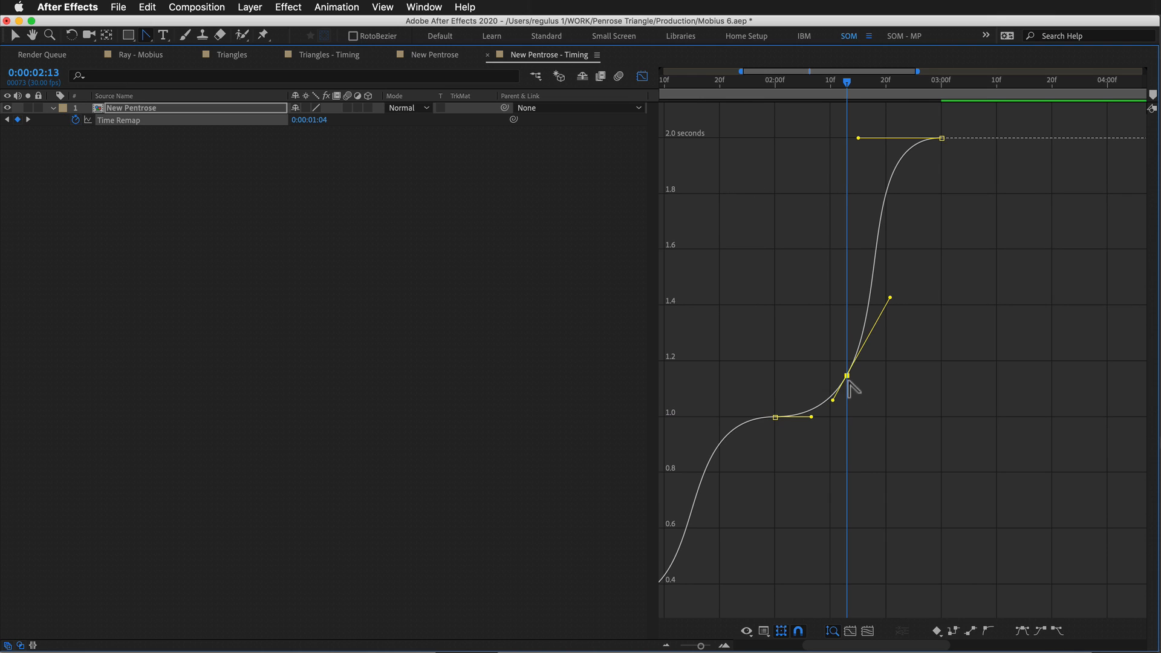
pyautogui.hotkey('alt', 'Right')
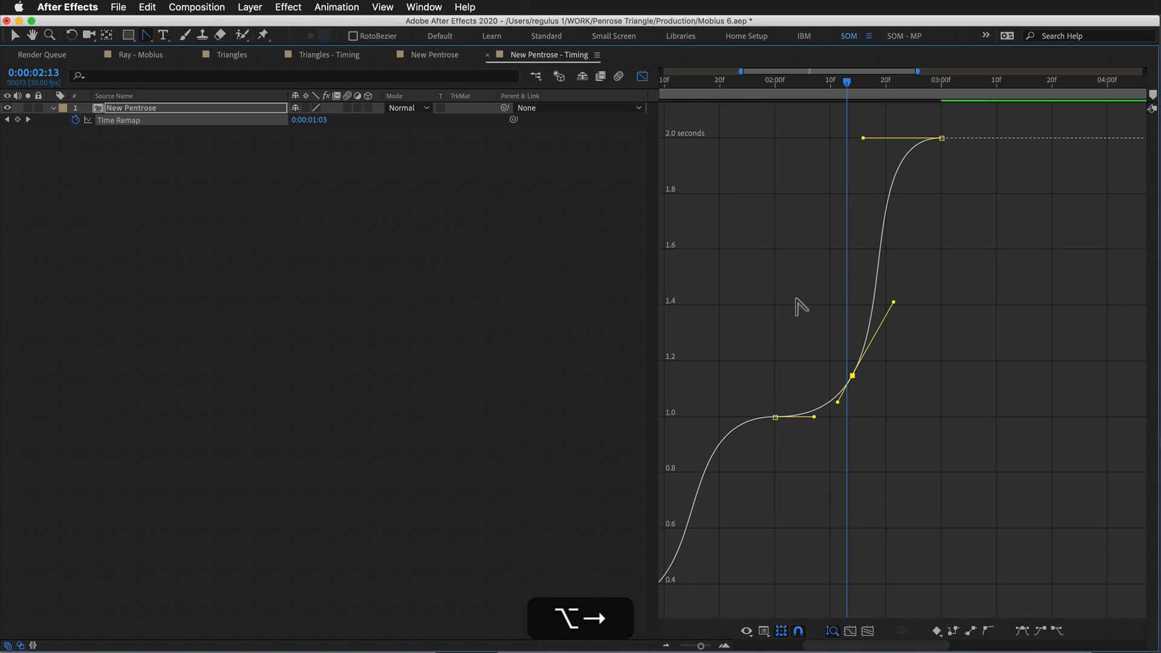
pyautogui.hotkey('alt', 'Right')
pyautogui.hotkey('alt', 'Left')
pyautogui.hotkey('alt', 'Right')
pyautogui.hotkey('alt', 'Left')
pyautogui.hotkey('alt', 'Right')
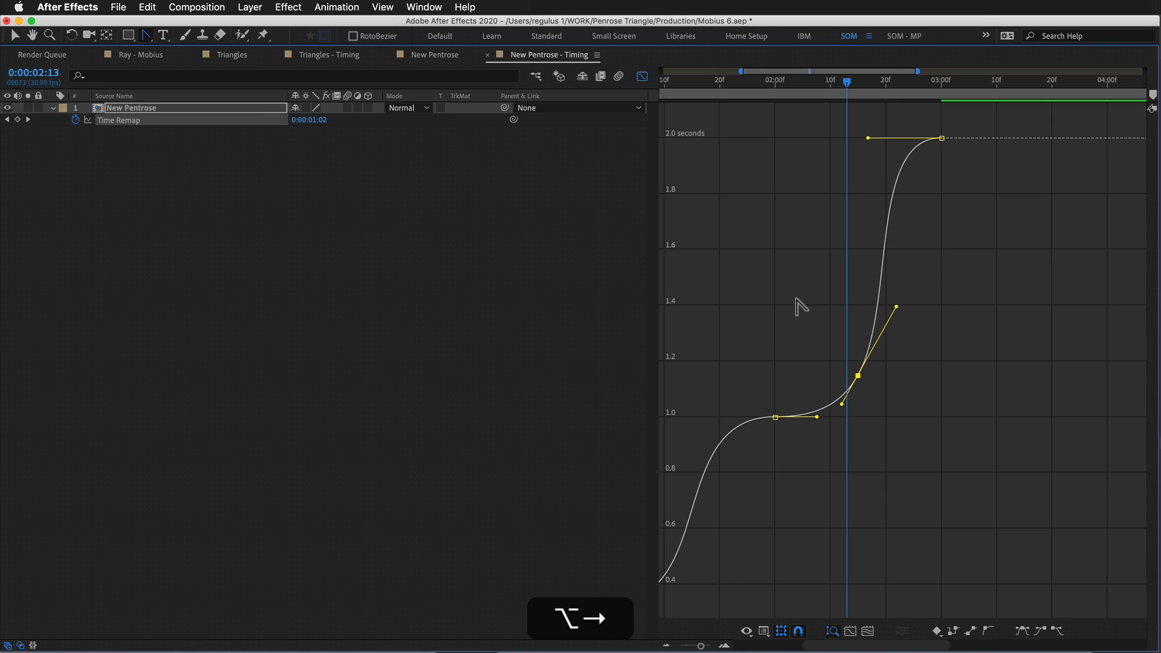
# Slightly lengthen the incoming ease handle of the 0:00:03:00 Time Remap keyframe and restore the full workspace.
pyautogui.moveTo(844, 79); pyautogui.dragTo(880, 203)
pyautogui.moveTo(868, 138); pyautogui.dragTo(859, 138)
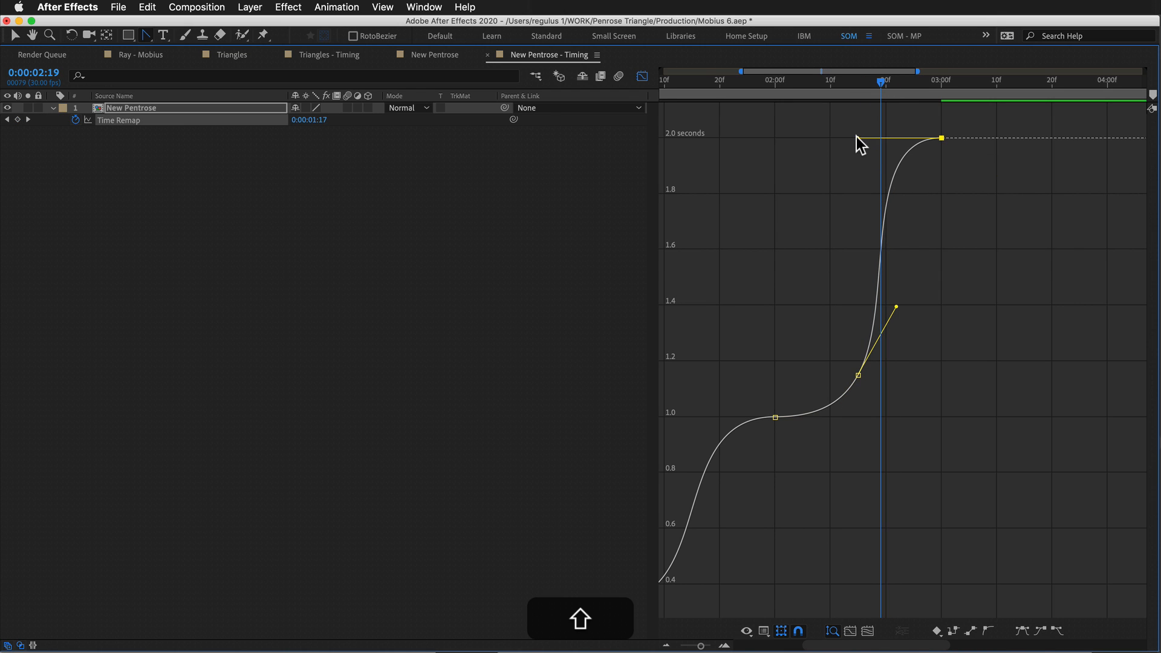
pyautogui.press('`')
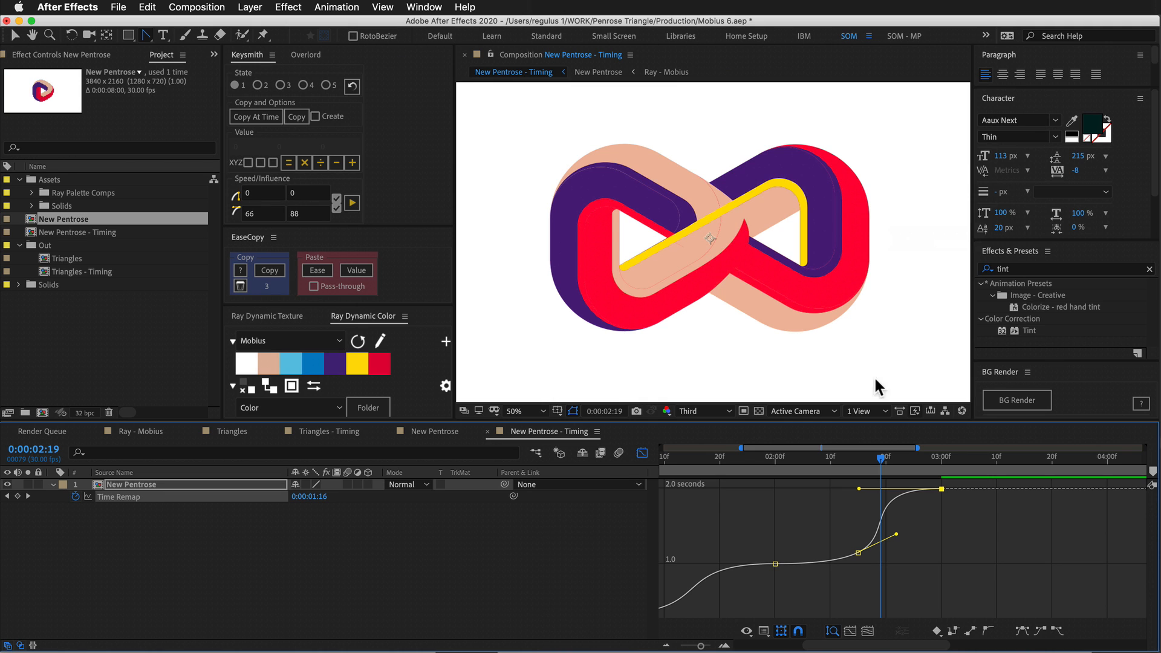
# Play back the retimed Mobius transition from just before 0:00:02:00, with the whole composition's time range in view.
pyautogui.moveTo(880, 459); pyautogui.dragTo(782, 478)
pyautogui.press('space')
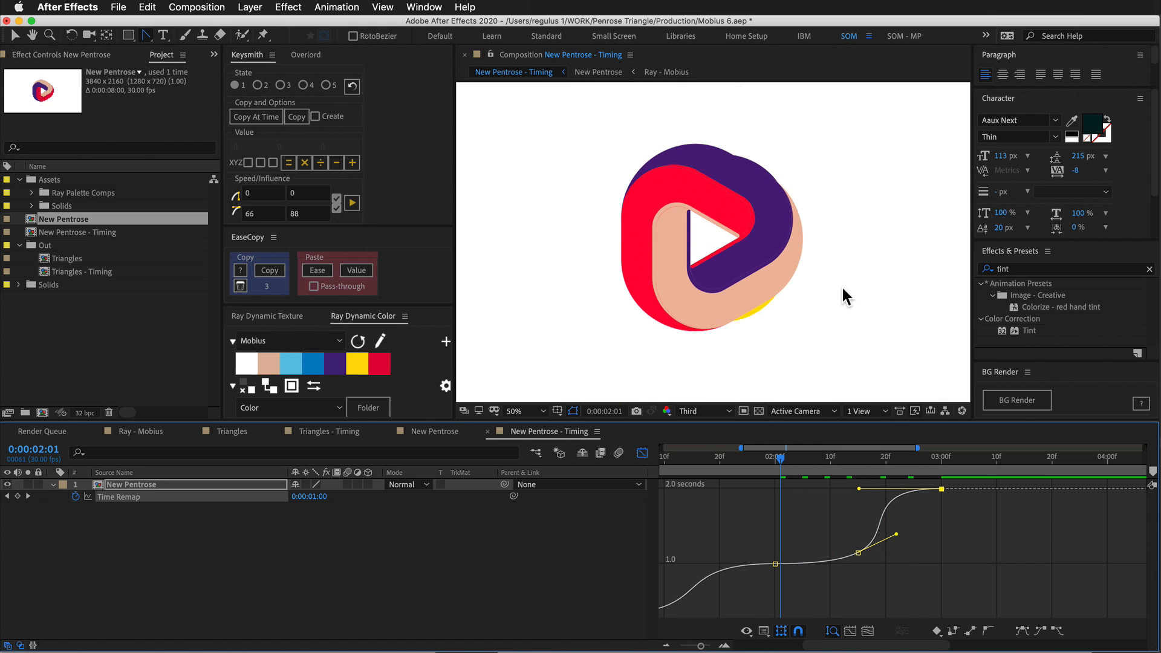
pyautogui.moveTo(789, 458)
pyautogui.mouseDown()
pyautogui.moveTo(945, 467)
pyautogui.moveTo(800, 477)
pyautogui.mouseUp()
pyautogui.press('-')
pyautogui.press('-')
pyautogui.click(781, 465)
pyautogui.press('space')
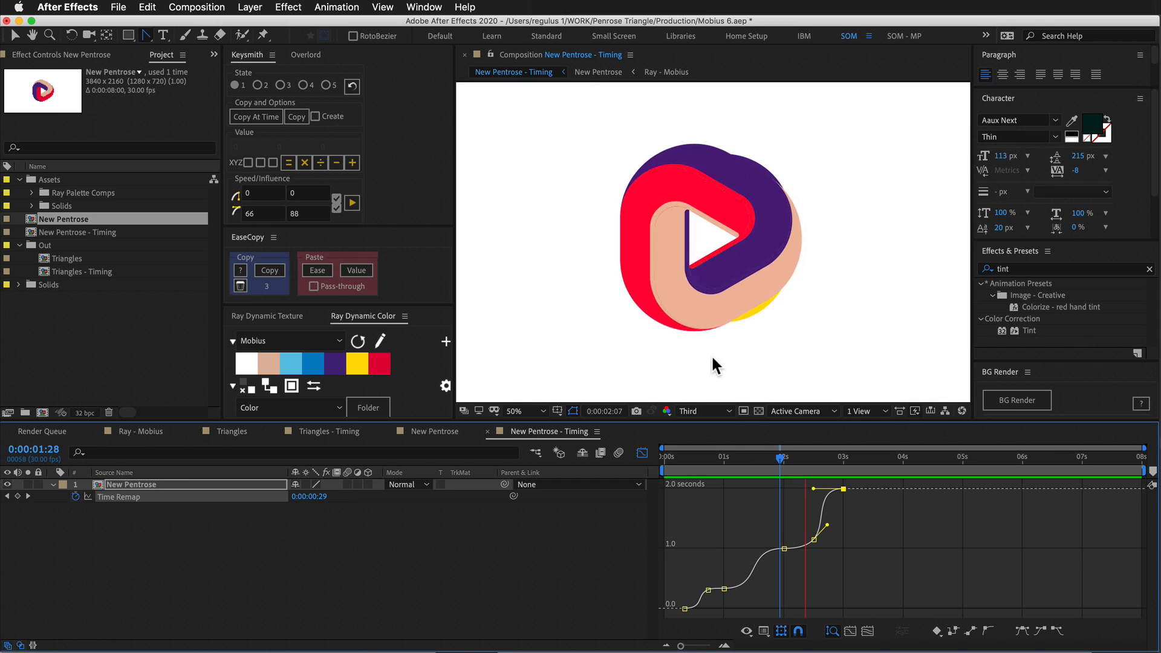
pyautogui.press('space')
pyautogui.click(546, 518)
pyautogui.press('super+z')
pyautogui.press('super+z')
pyautogui.press('super+z')
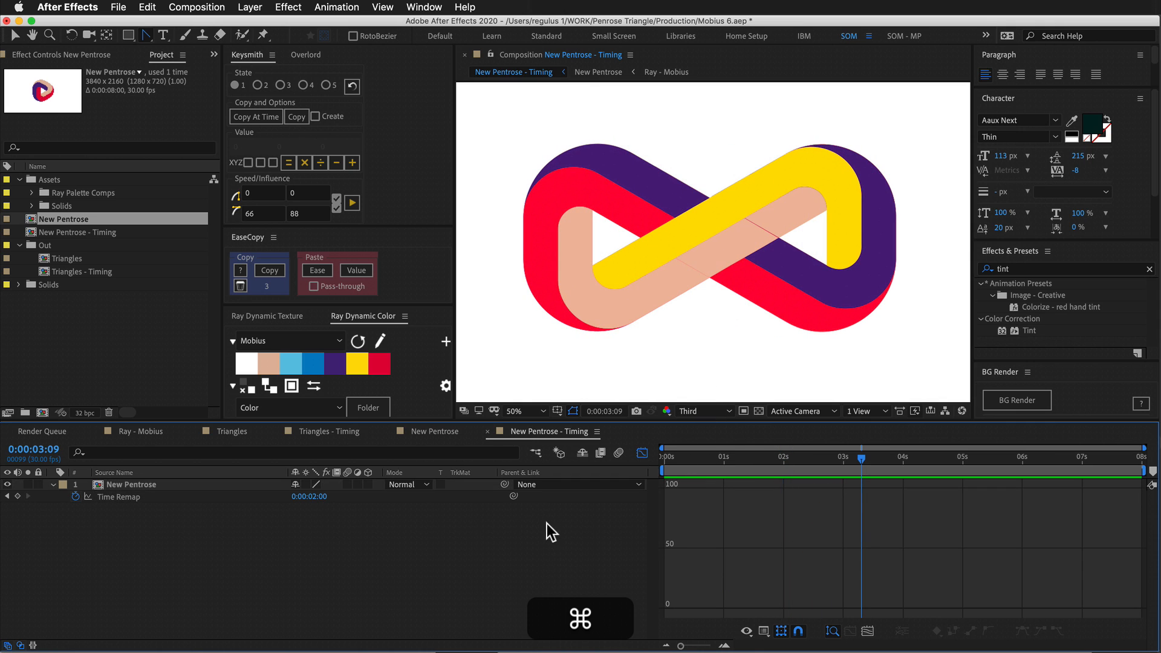
# Close the Graph Editor and duplicate the last three Time Remap keyframes so the copies start at 0:00:03:19.
pyautogui.click(642, 453)
pyautogui.moveTo(666, 459); pyautogui.dragTo(882, 463)
pyautogui.click(820, 488)
pyautogui.press('u')
pyautogui.moveTo(851, 499); pyautogui.dragTo(746, 542)
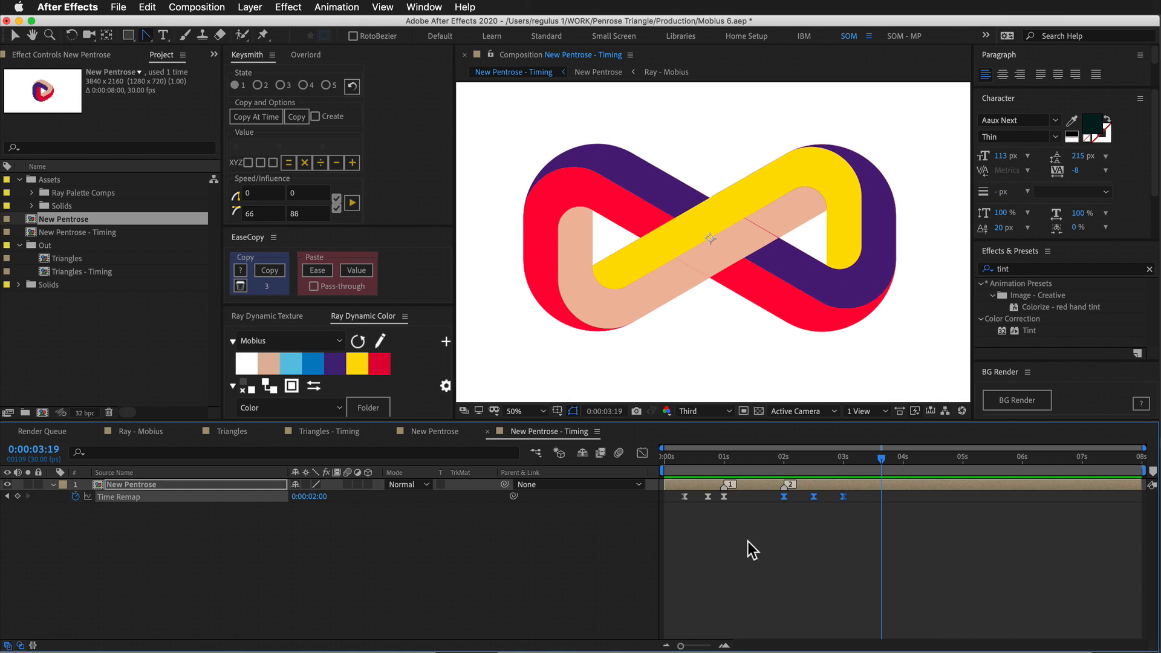
pyautogui.press('super+v')
# Check the pasted Time Remap keyframes' curve and time-reverse those three keyframes.
pyautogui.click(643, 453)
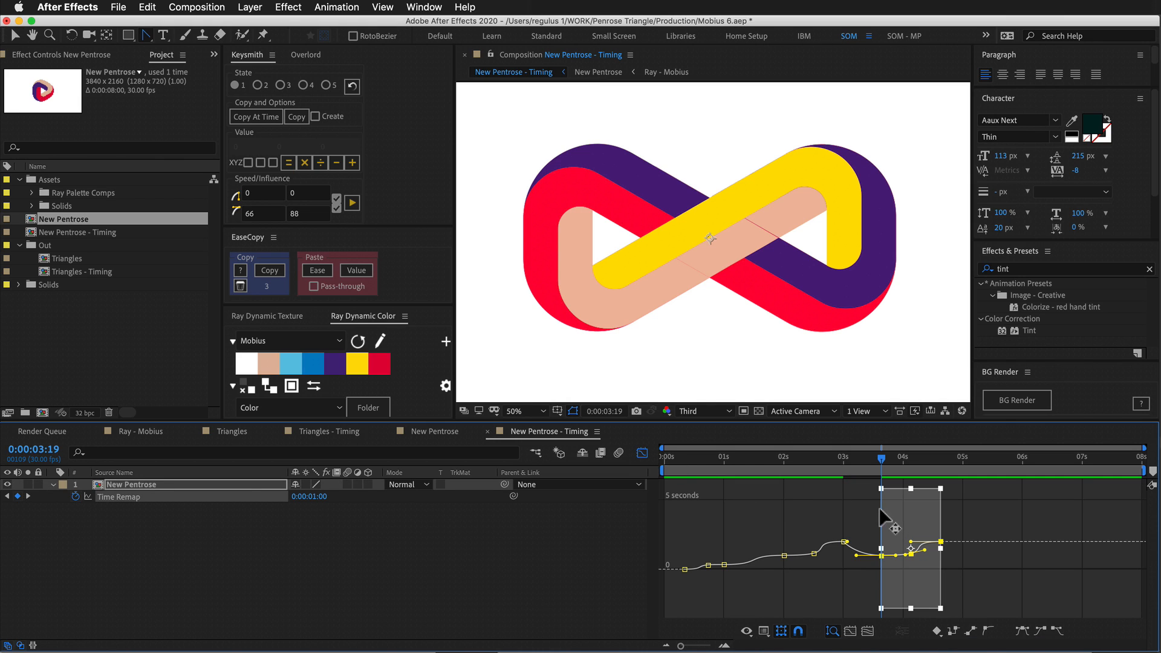
pyautogui.press('`')
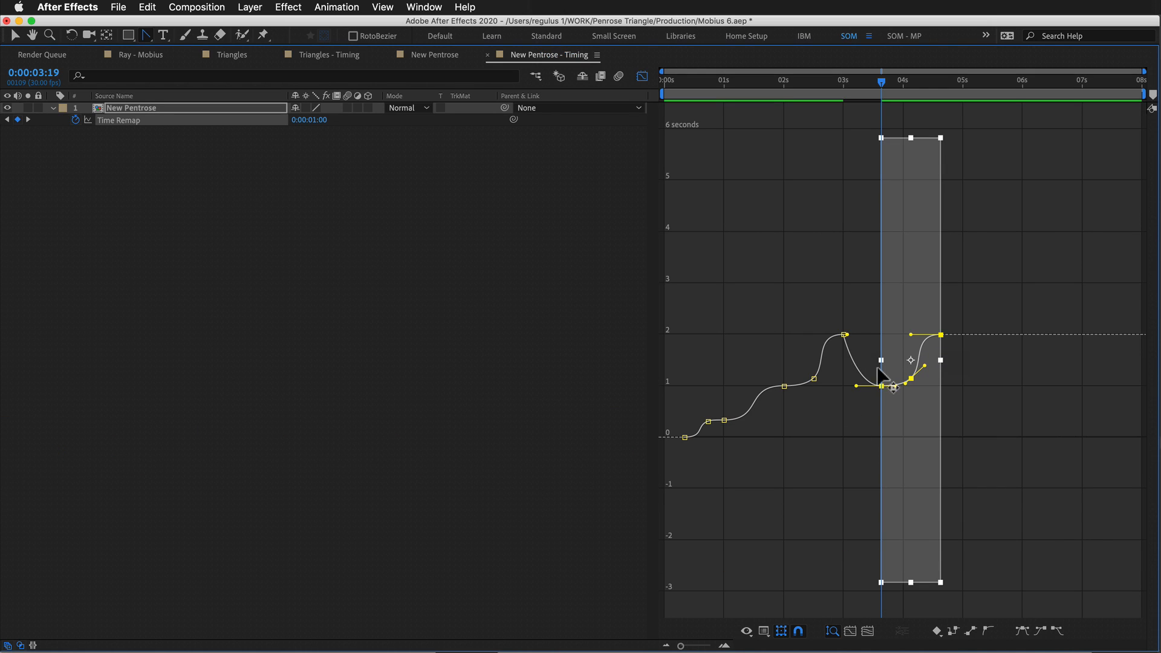
pyautogui.press('`')
pyautogui.click(643, 453)
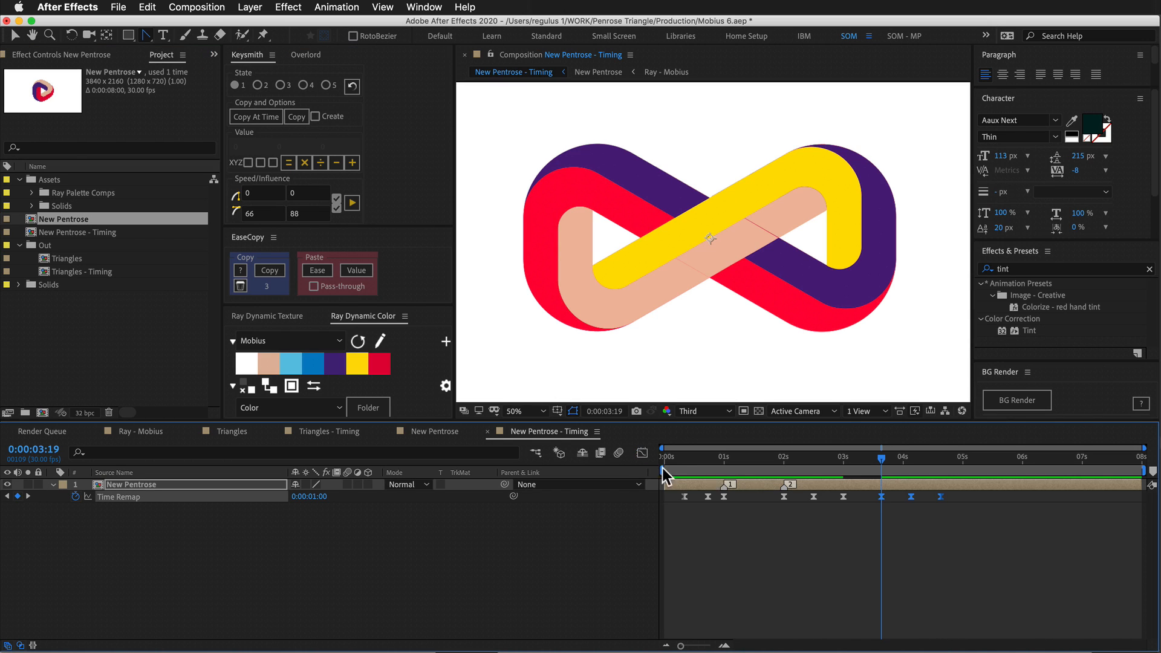
pyautogui.rightClick(881, 497)
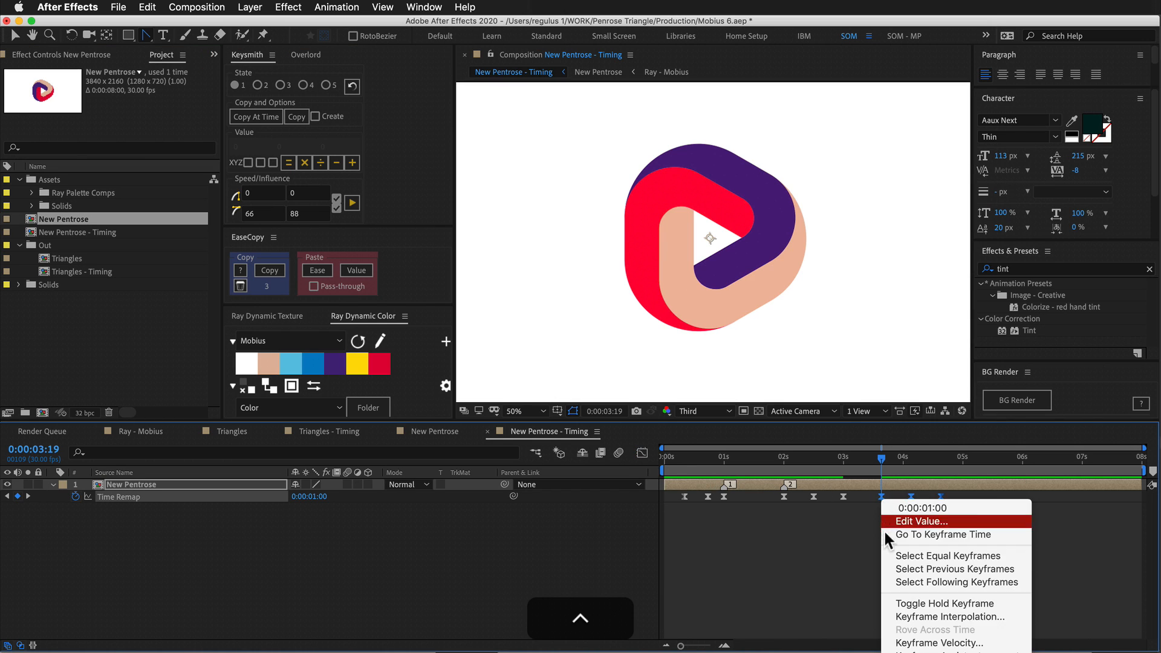
pyautogui.moveTo(932, 651)
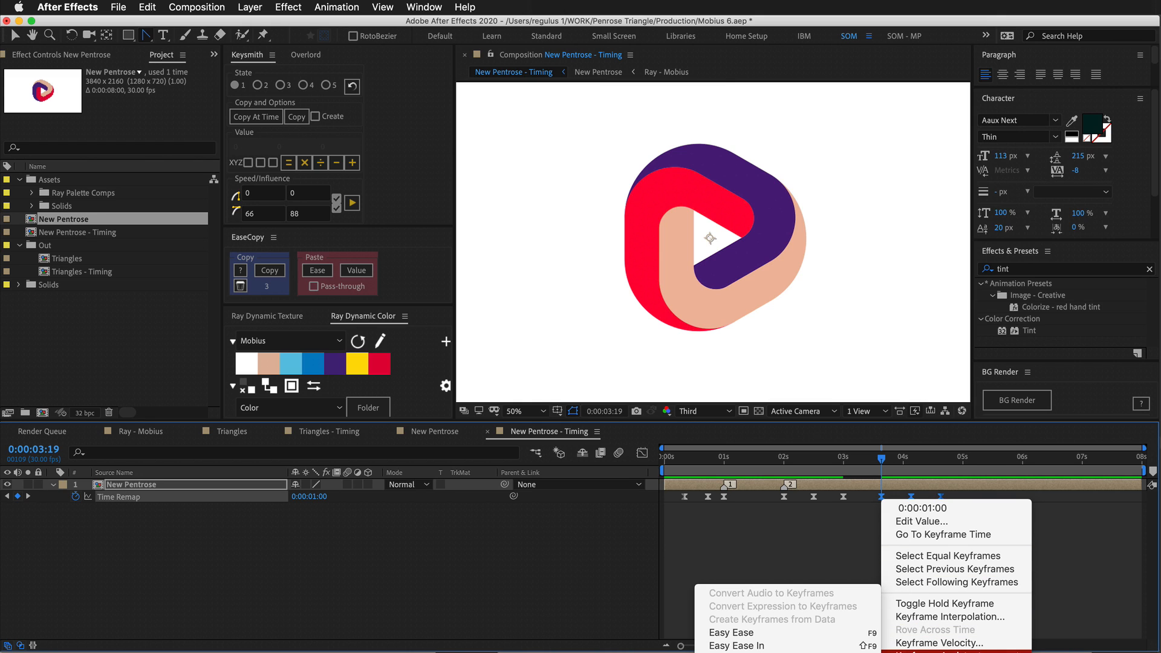
pyautogui.press('Escape')
pyautogui.press('`')
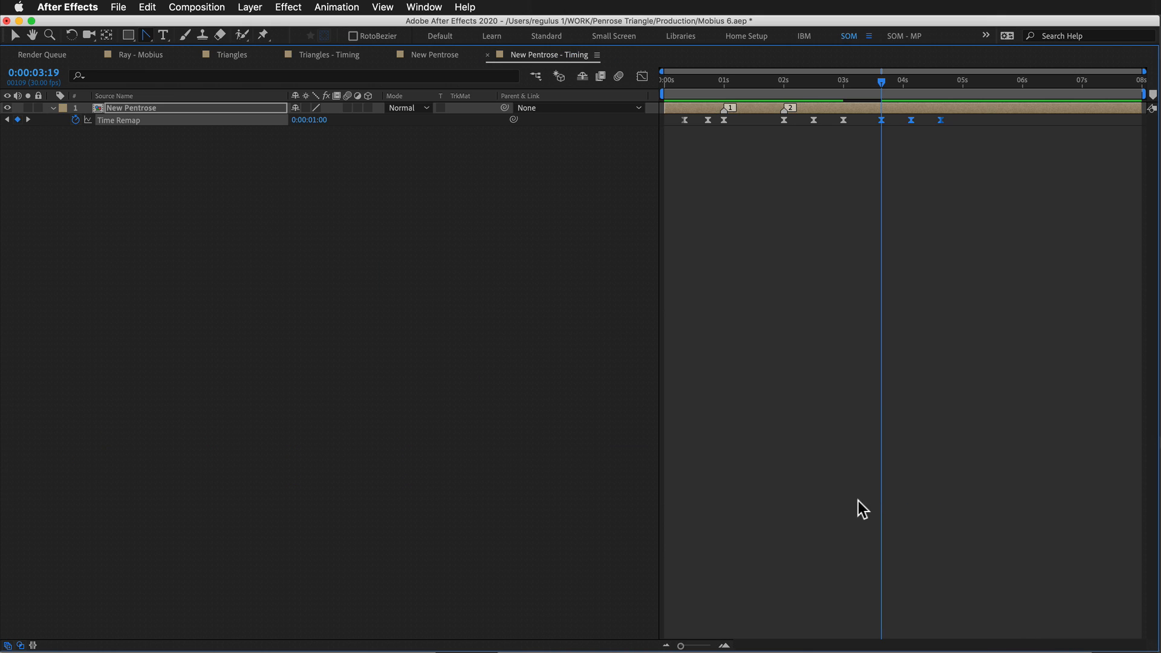
pyautogui.rightClick(940, 122)
pyautogui.moveTo(960, 281)
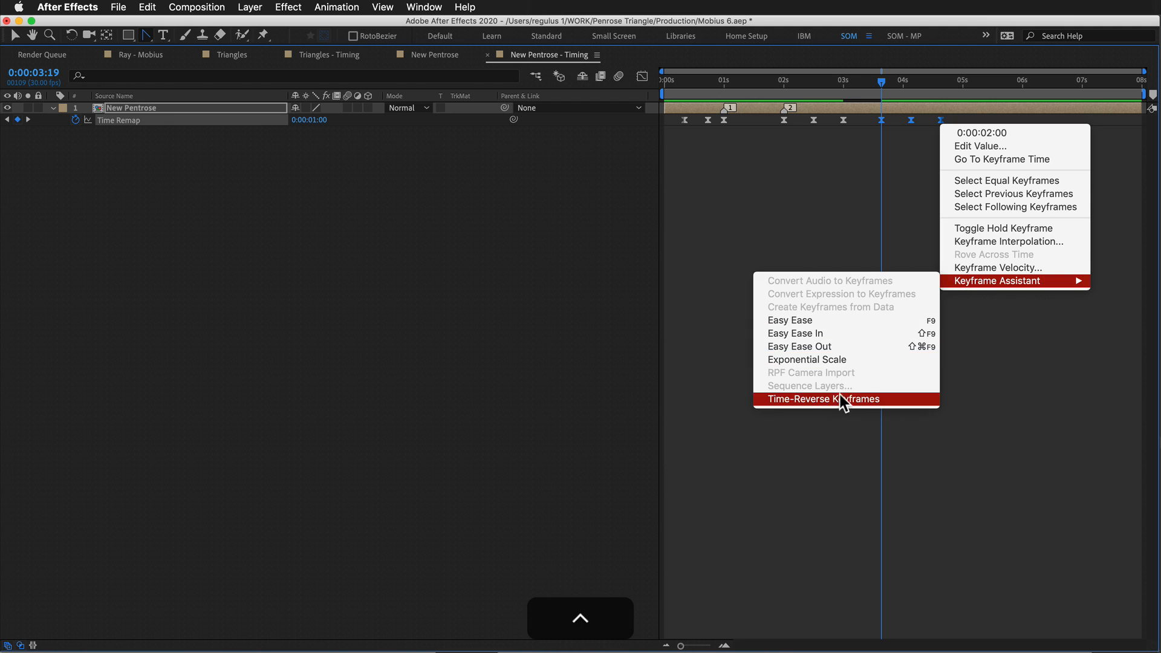
pyautogui.click(838, 399)
pyautogui.press('`')
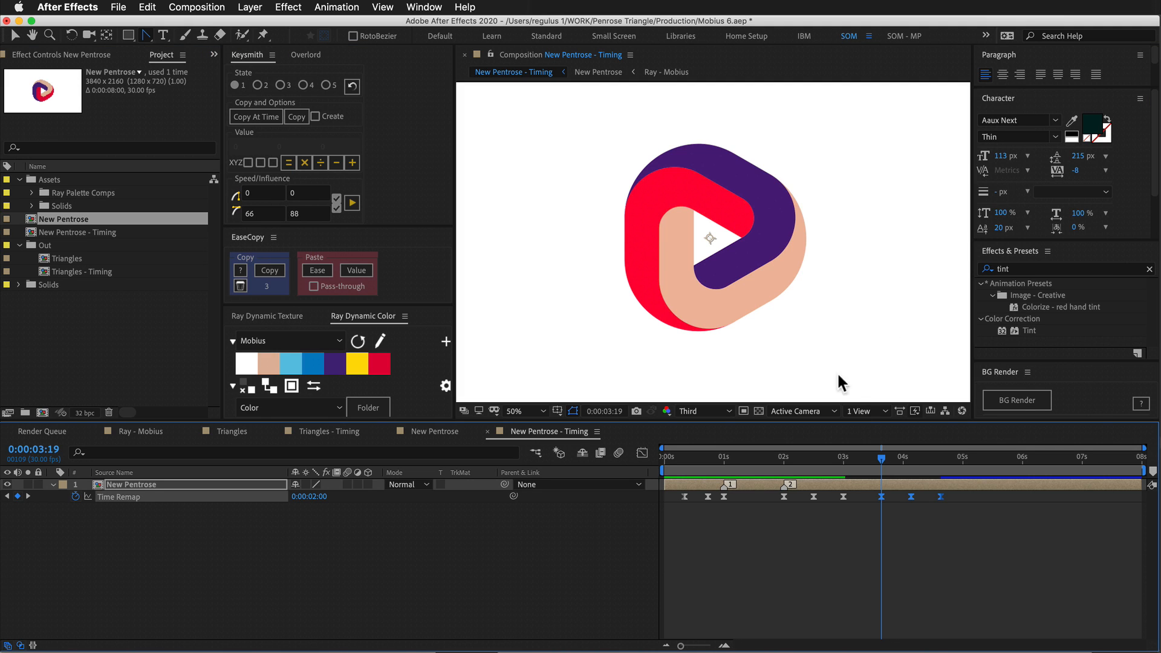
# Turn on Collapse Transformations for the New Pentrose layer, comparing the artwork with and without it at 0:00:03:29.
pyautogui.moveTo(885, 464); pyautogui.dragTo(907, 475)
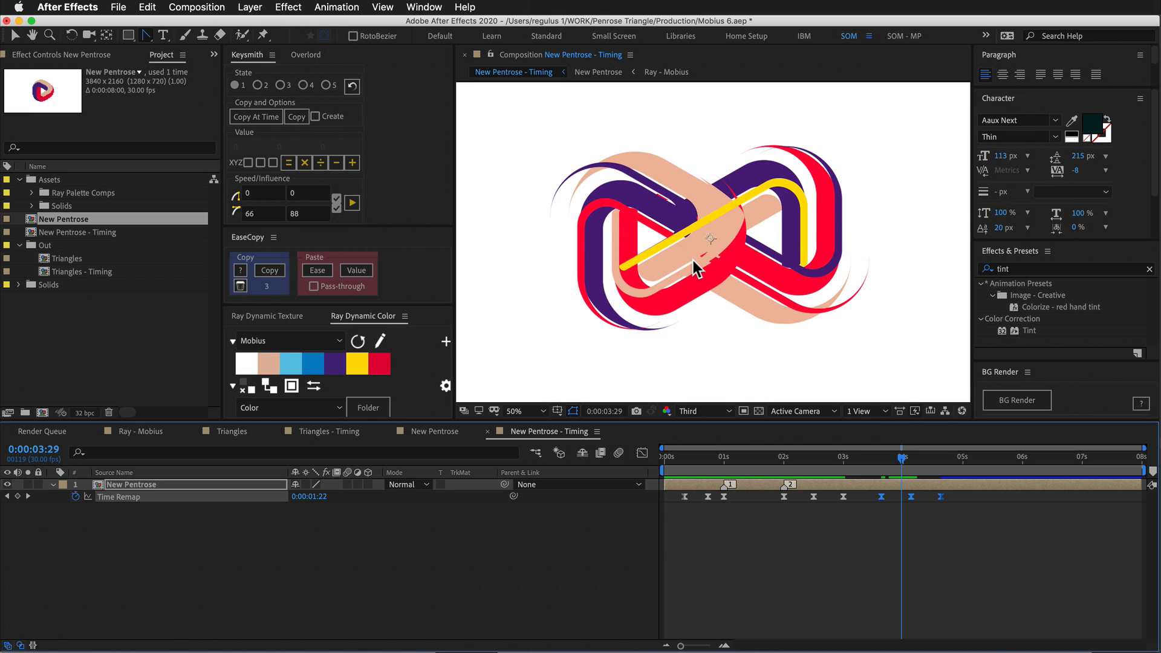
pyautogui.click(305, 485)
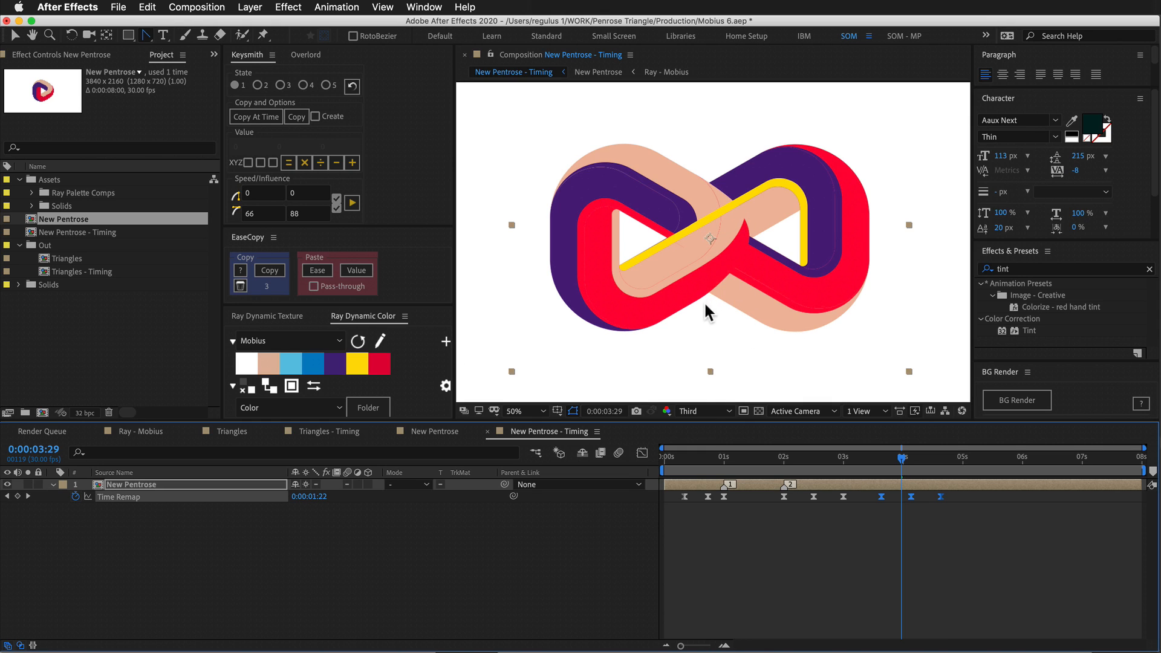
pyautogui.click(305, 485)
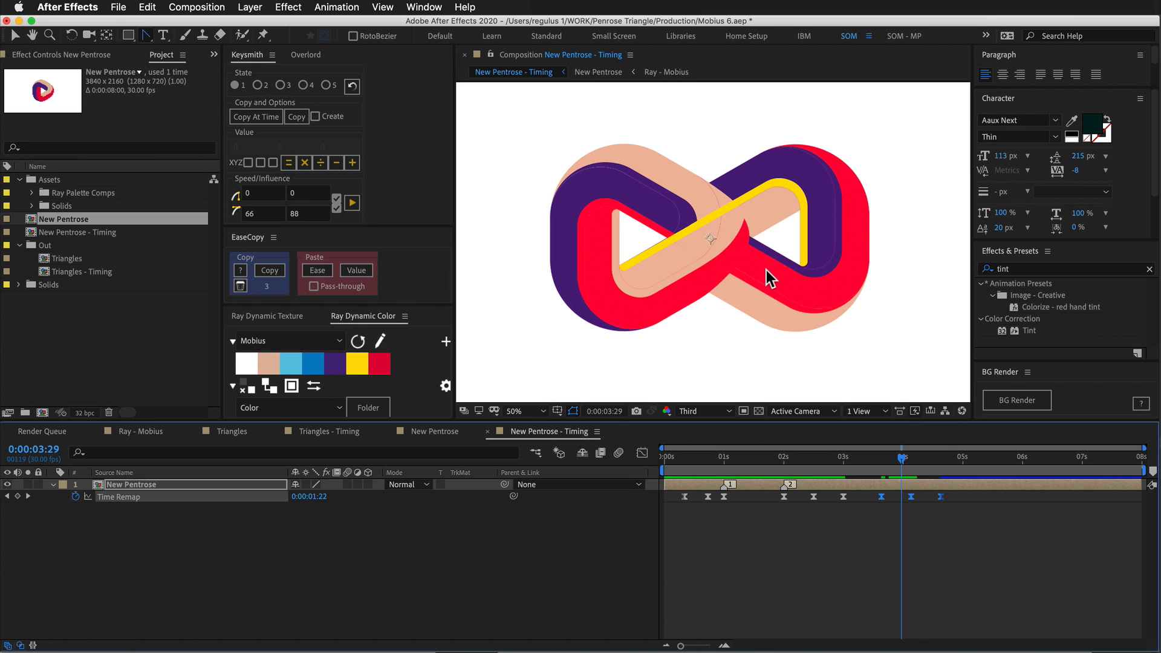
pyautogui.click(306, 485)
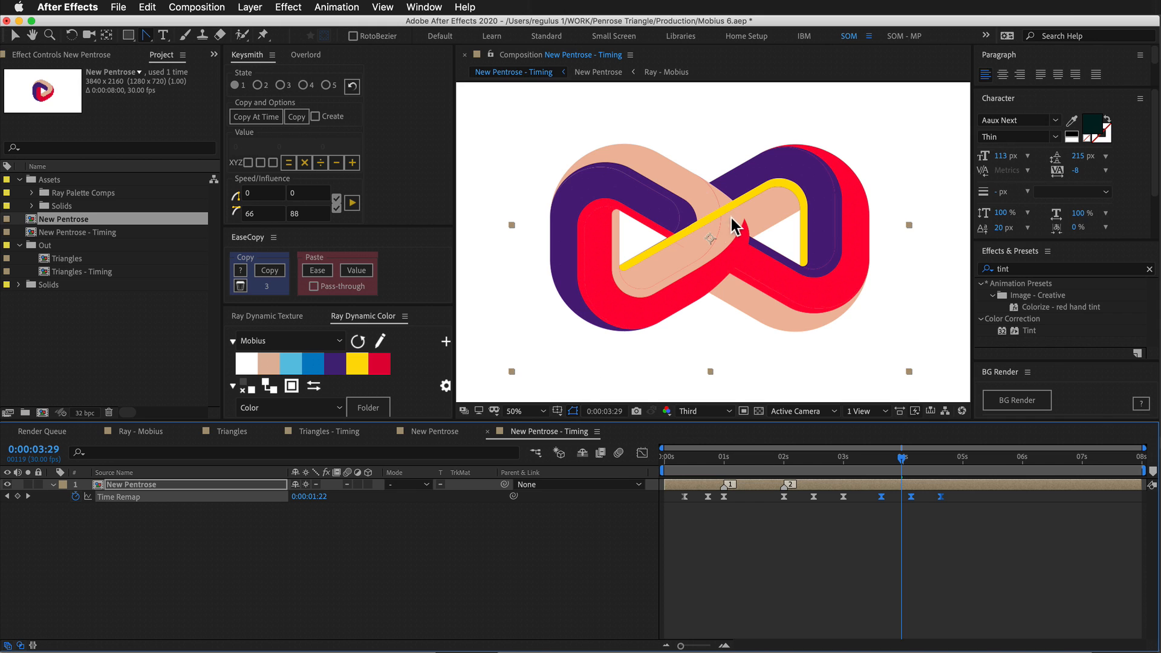
# Compare the triangle's start and end poses, and add a 0° Rotation keyframe to New Pentrose at about 0:00:04:12.
pyautogui.moveTo(900, 461); pyautogui.dragTo(938, 496)
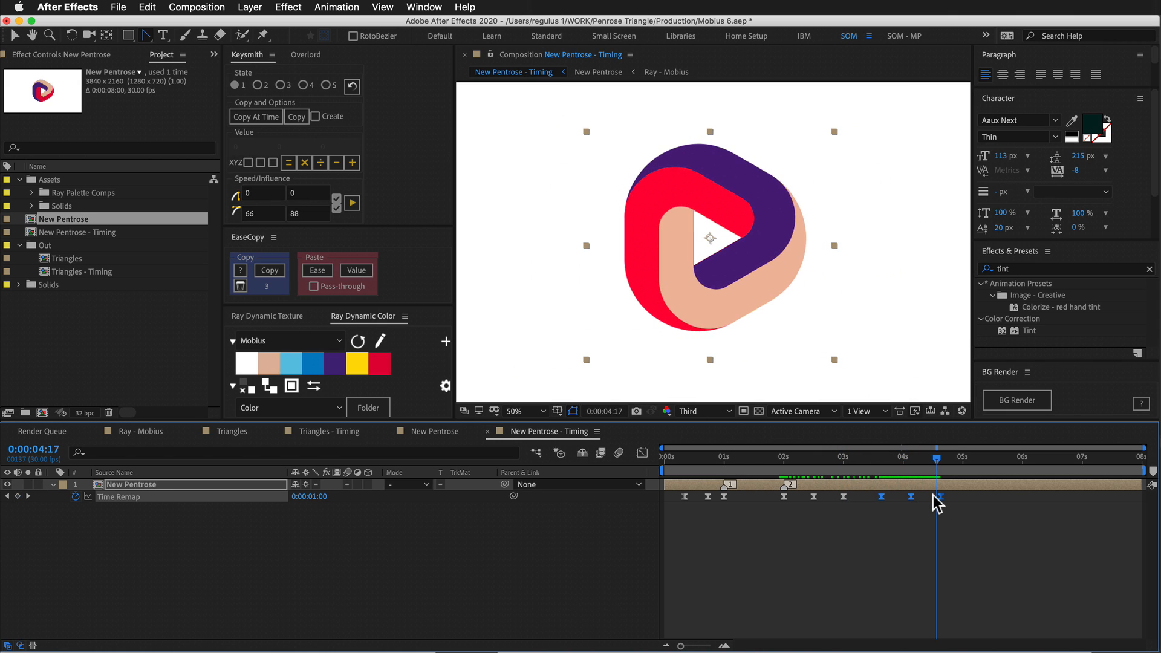
pyautogui.click(681, 465)
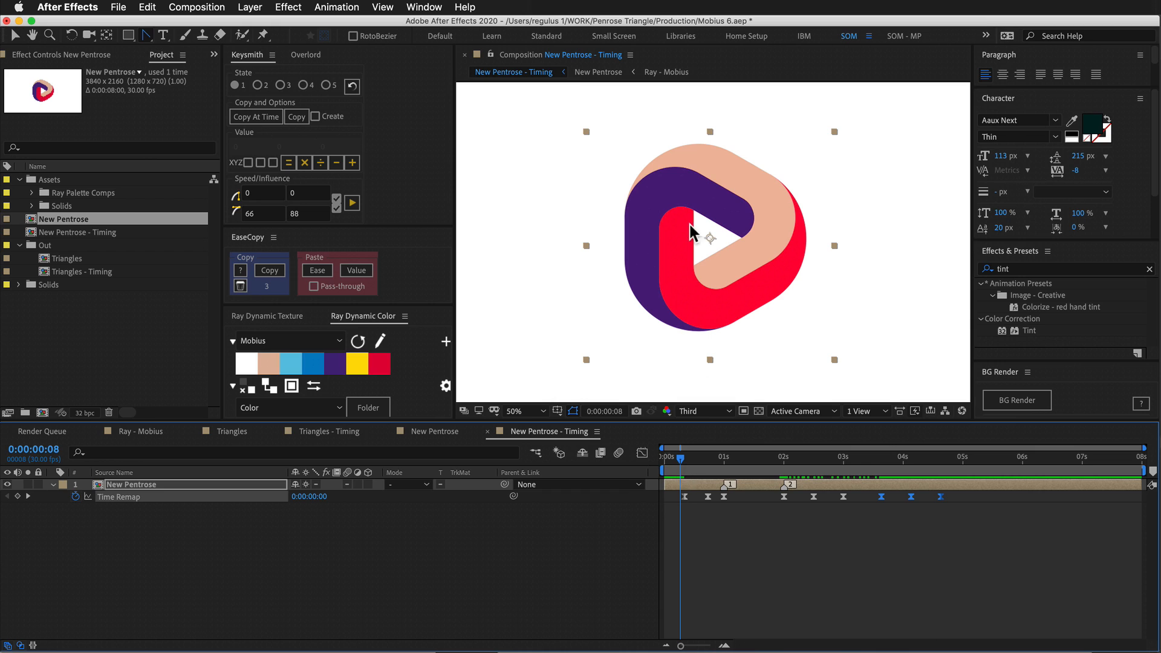
pyautogui.keyDown('shift'); pyautogui.click(946, 461); pyautogui.keyUp('shift')
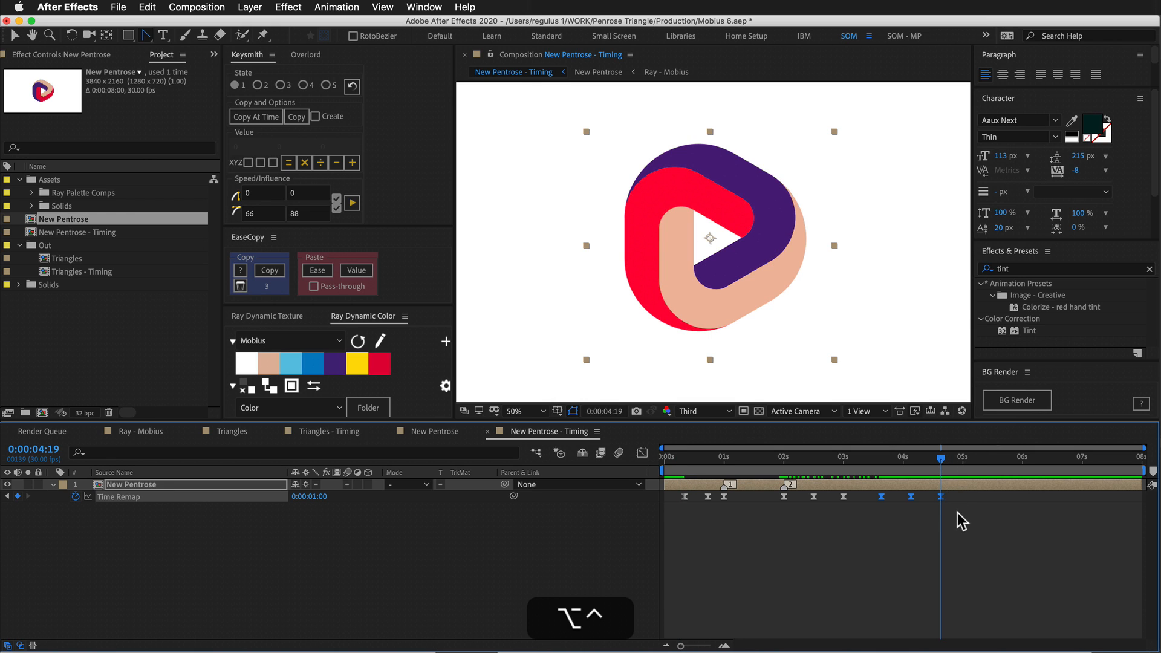
pyautogui.hotkey('alt', 'r')
pyautogui.moveTo(956, 507); pyautogui.dragTo(931, 511)
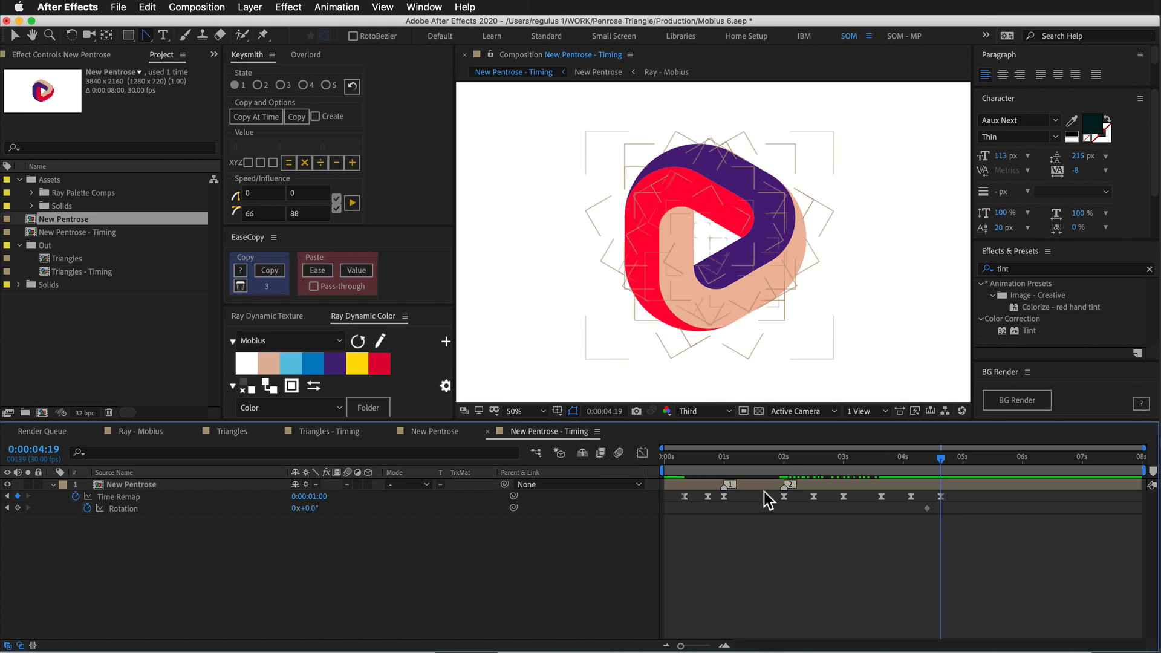
# Duplicate the New Pentrose layer and try starting the copy at about 0:00:04:15 with the original triangle moved aside.
pyautogui.press('super+d')
pyautogui.moveTo(757, 491); pyautogui.dragTo(885, 488)
pyautogui.moveTo(975, 471); pyautogui.dragTo(1042, 482)
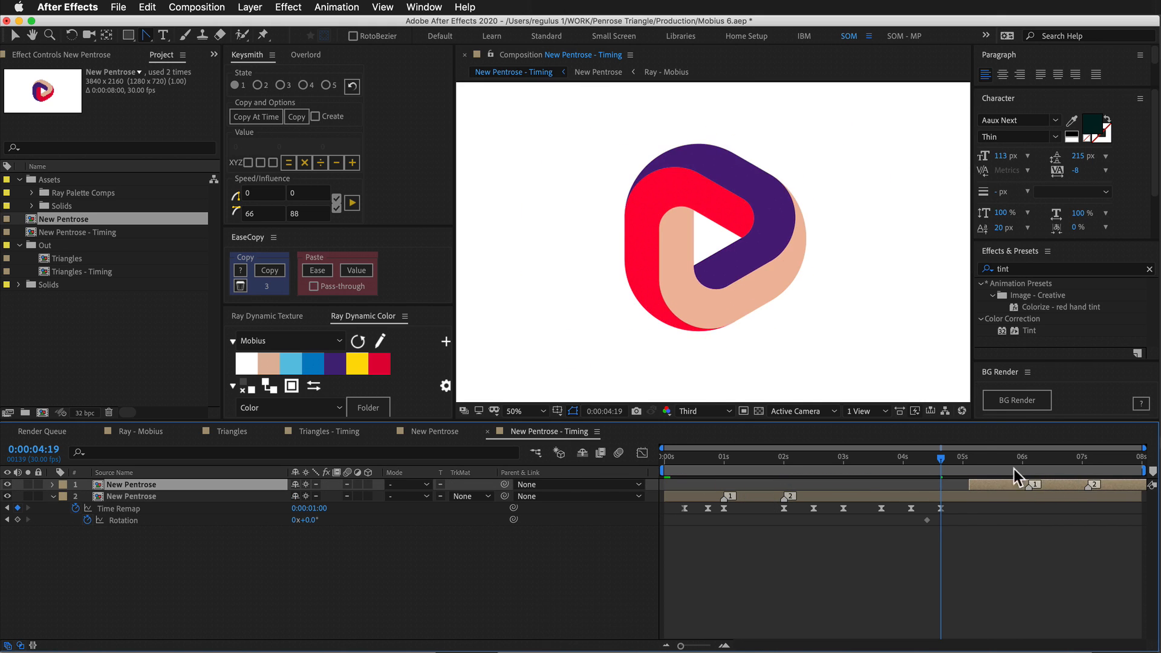
pyautogui.moveTo(657, 218); pyautogui.dragTo(871, 219)
pyautogui.moveTo(971, 486)
pyautogui.mouseDown()
pyautogui.moveTo(942, 495)
pyautogui.moveTo(961, 488)
pyautogui.mouseUp()
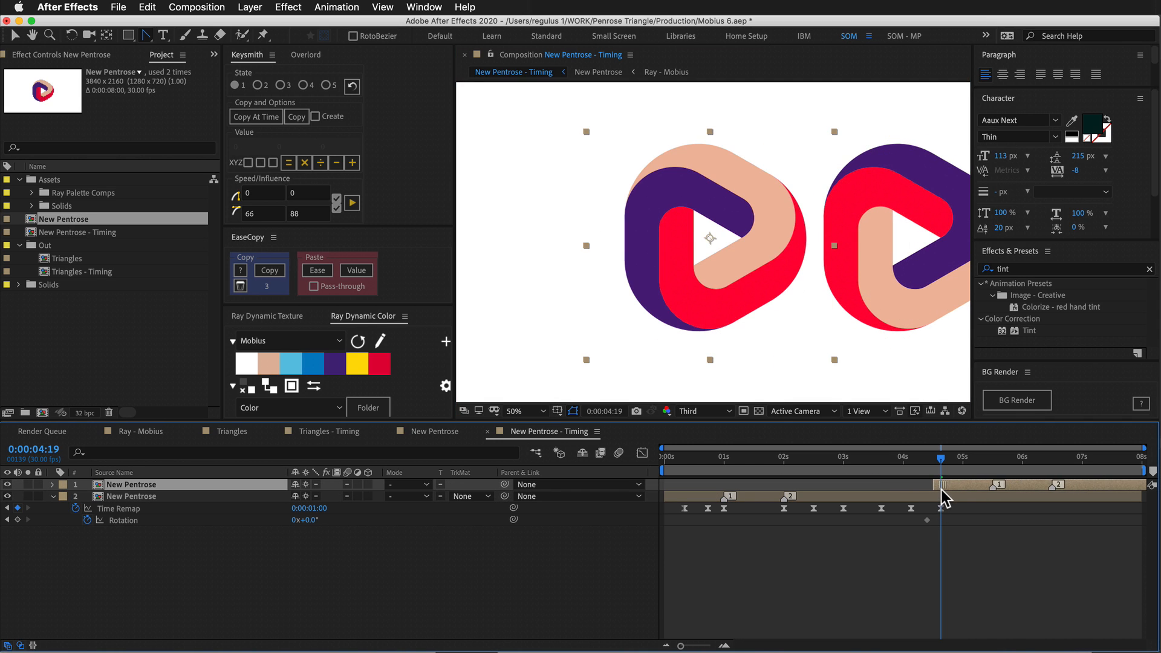
pyautogui.press('super+Down')
pyautogui.press('super+Up')
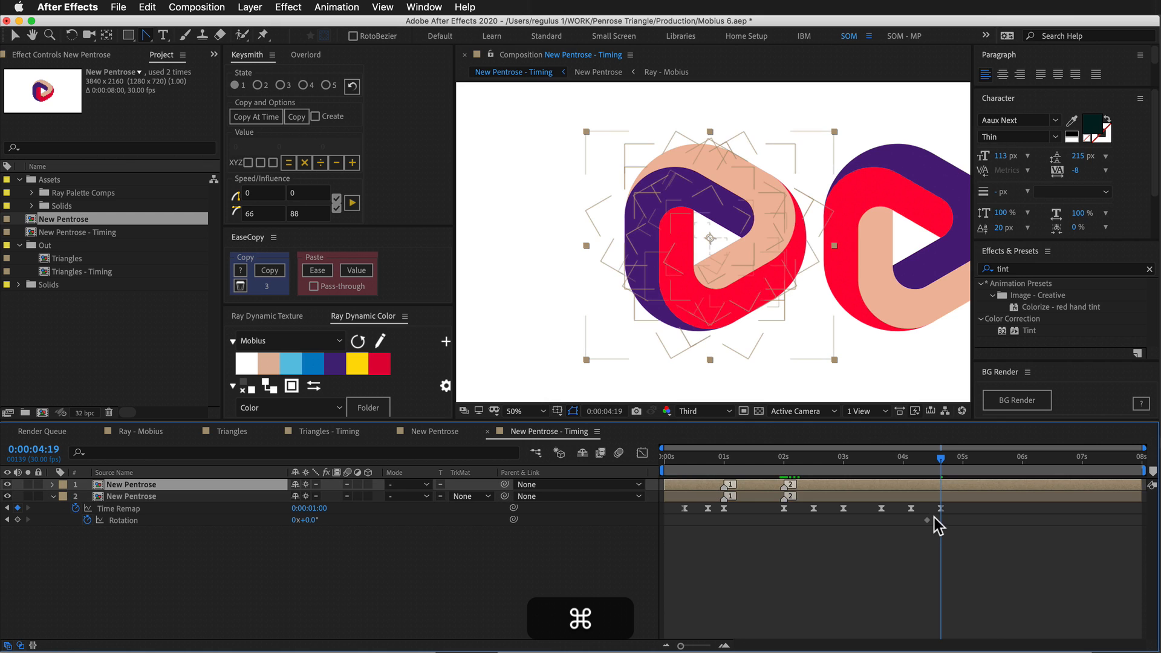
# Offset the duplicate layer to start at about 0:00:04:11 and place its triangle to the right of the original.
pyautogui.moveTo(1056, 486); pyautogui.dragTo(1011, 488)
pyautogui.moveTo(761, 278); pyautogui.dragTo(914, 279)
# Shift the 0° Rotation keyframe slightly earlier and add a 240° Rotation keyframe at 0:00:04:19 on the original New Pentrose layer.
pyautogui.moveTo(927, 521)
pyautogui.mouseDown()
pyautogui.moveTo(938, 516)
pyautogui.moveTo(918, 522)
pyautogui.mouseUp()
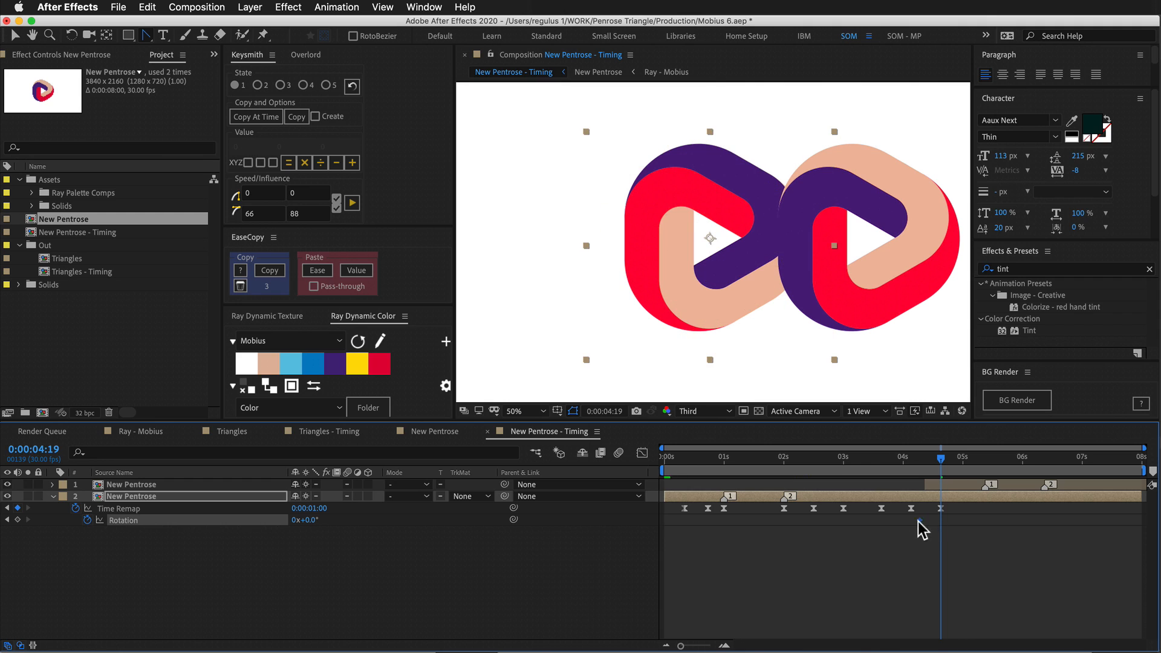
pyautogui.click(441, 565)
pyautogui.moveTo(313, 522); pyautogui.dragTo(469, 514)
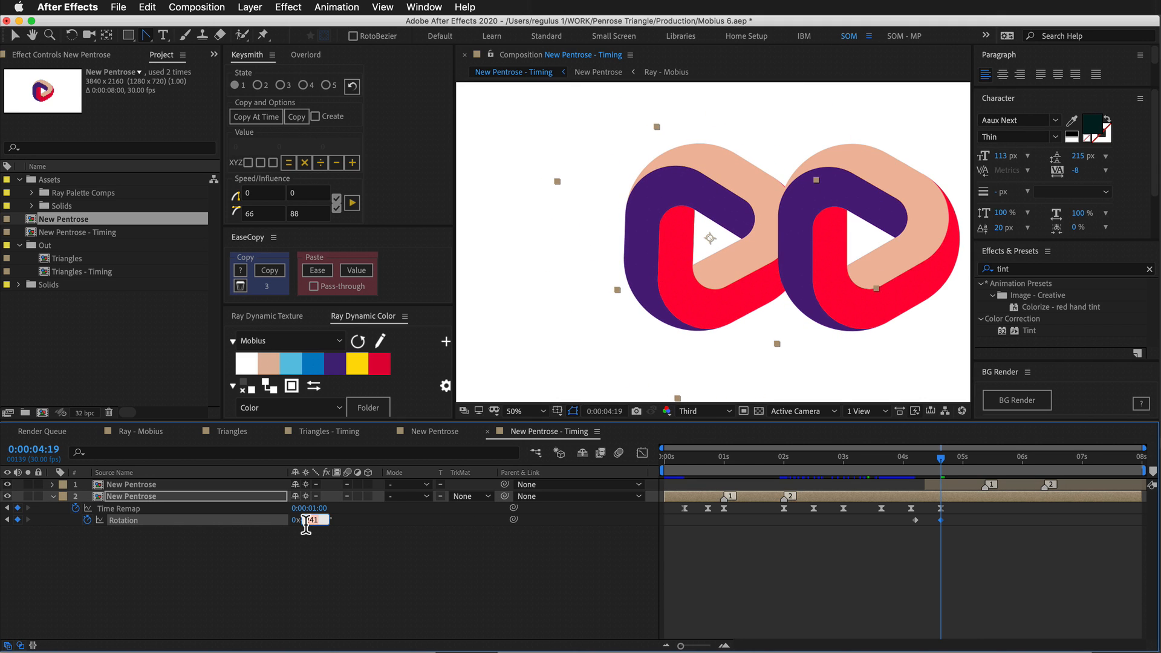
pyautogui.write('240')
pyautogui.press('Return')
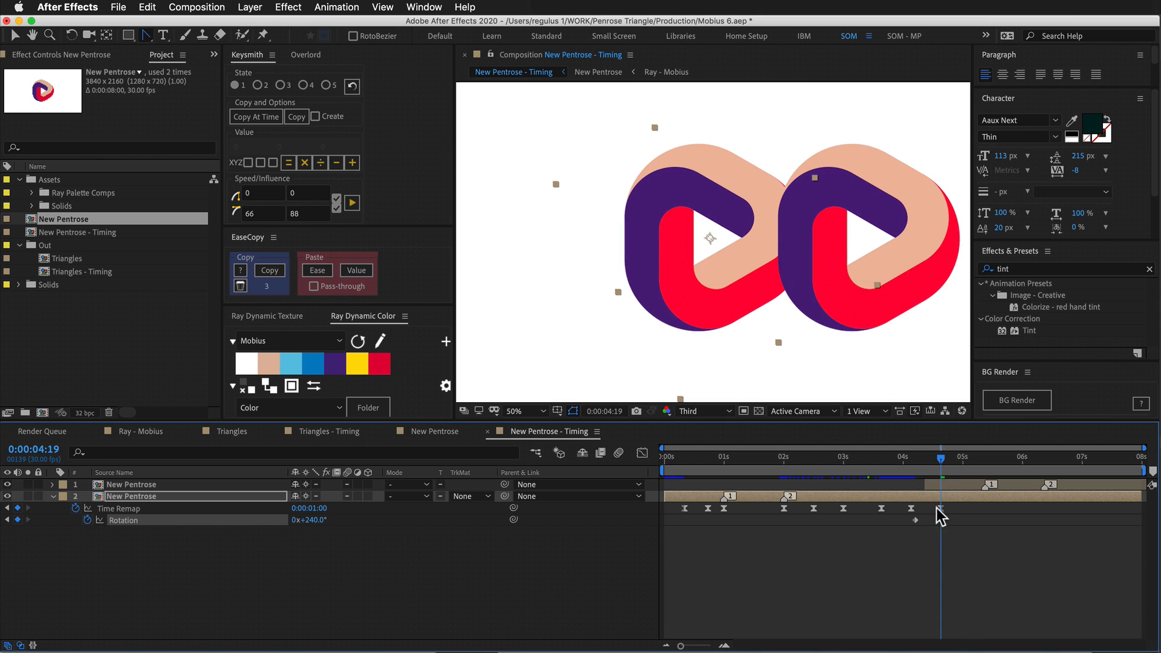
# Delete the duplicate New Pentrose layer and move the first Rotation keyframe back to 0:00:03:00.
pyautogui.click(944, 487)
pyautogui.press('BackSpace')
pyautogui.moveTo(918, 508); pyautogui.dragTo(874, 515)
pyautogui.moveTo(844, 461); pyautogui.dragTo(847, 500)
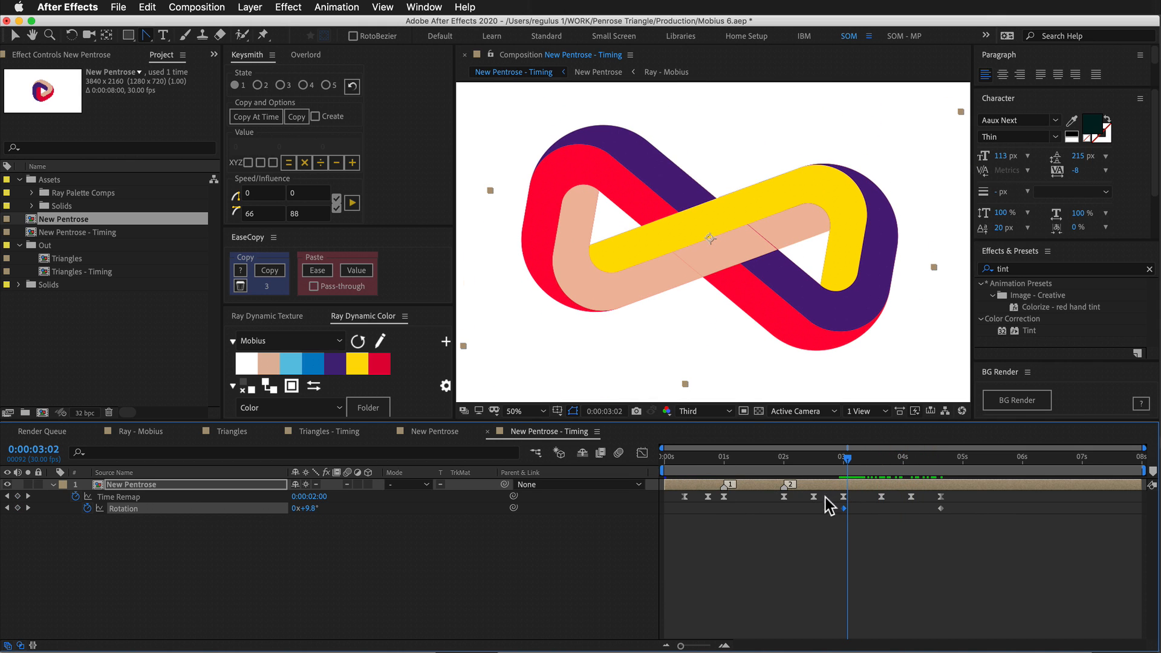
# Check where the Time Remap curve starts reversing and move the first Rotation keyframe to 0:00:03:19.
pyautogui.keyDown('shift'); pyautogui.click(844, 497); pyautogui.keyUp('shift')
pyautogui.click(642, 453)
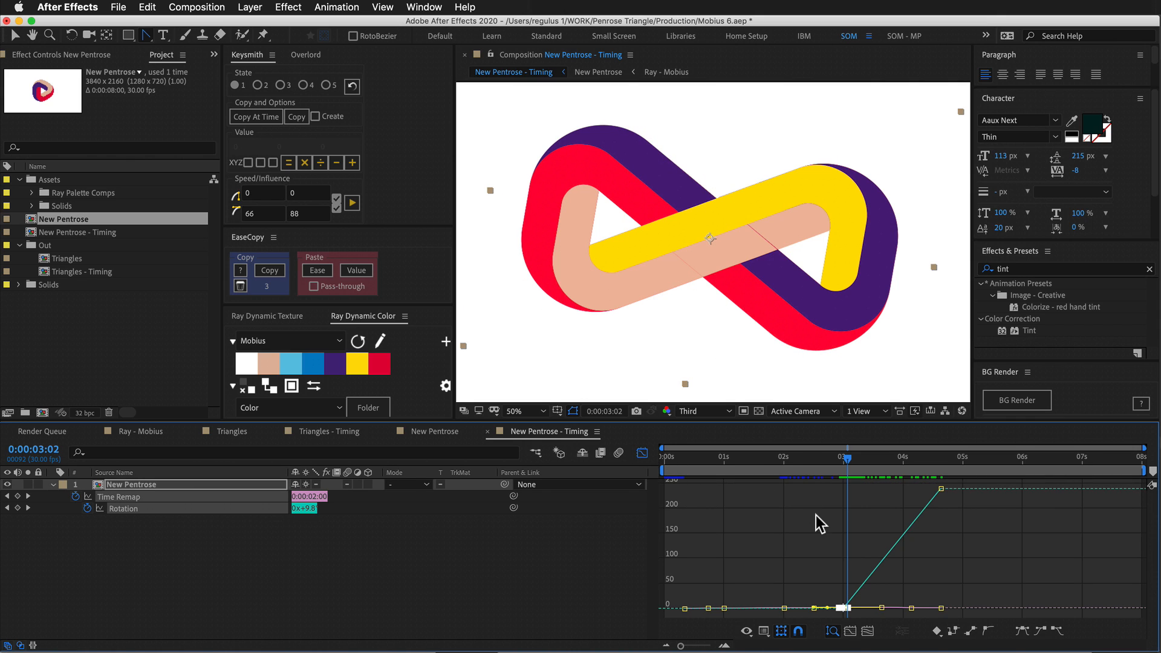
pyautogui.click(642, 453)
pyautogui.click(881, 497)
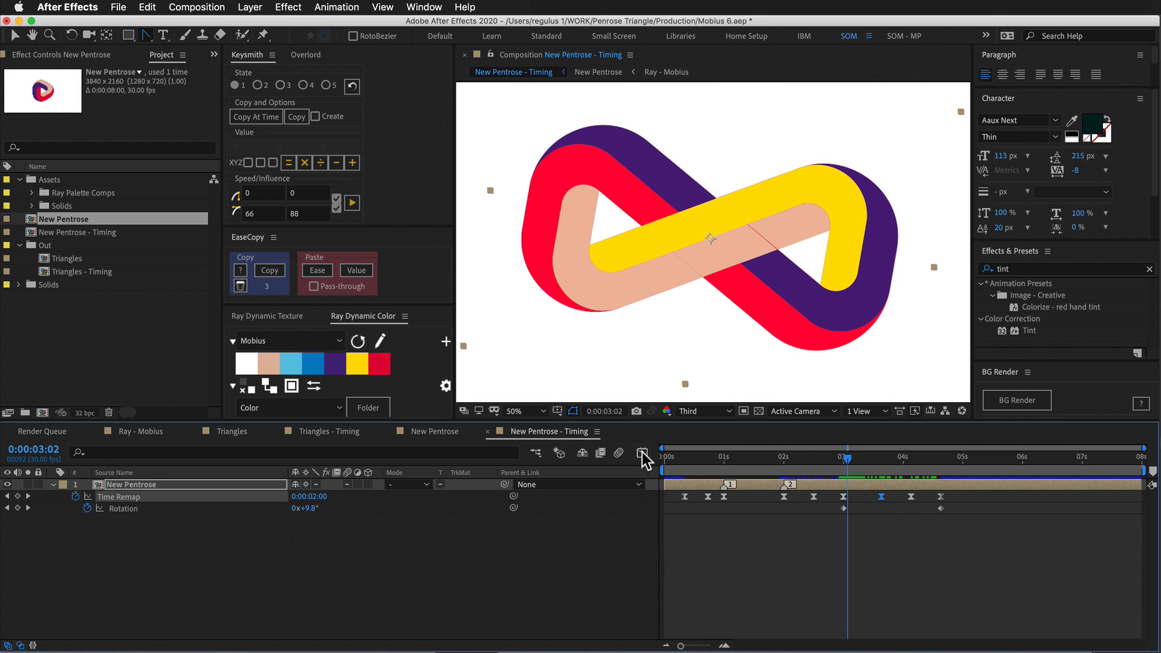
pyautogui.click(642, 454)
pyautogui.moveTo(870, 472); pyautogui.dragTo(886, 470)
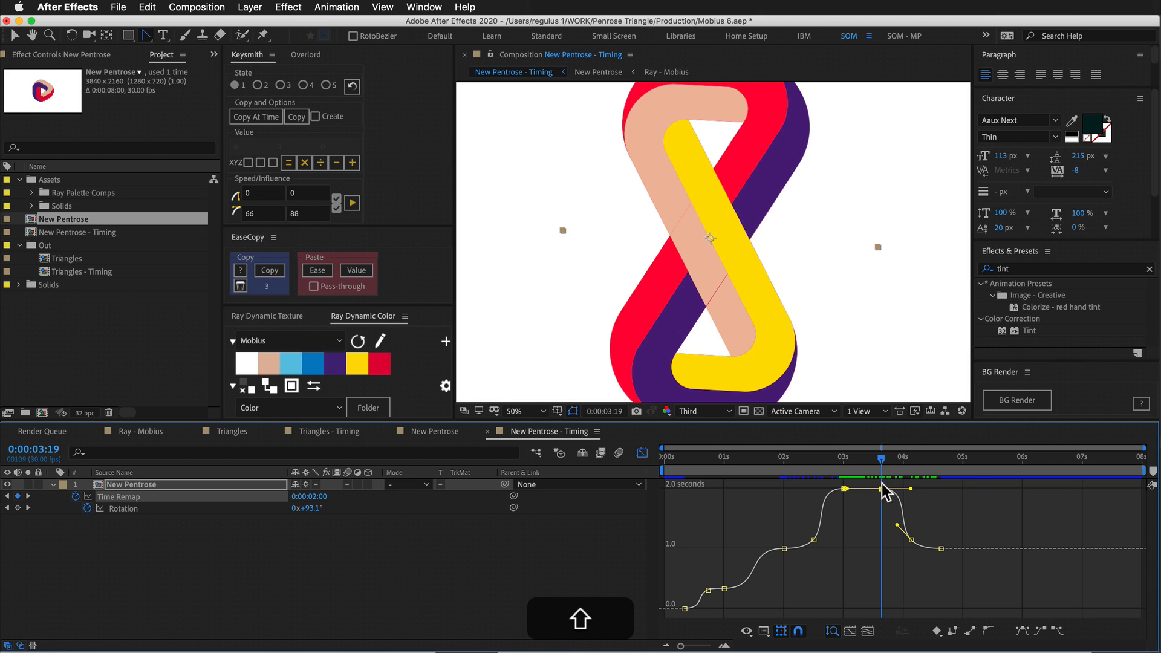
pyautogui.click(643, 453)
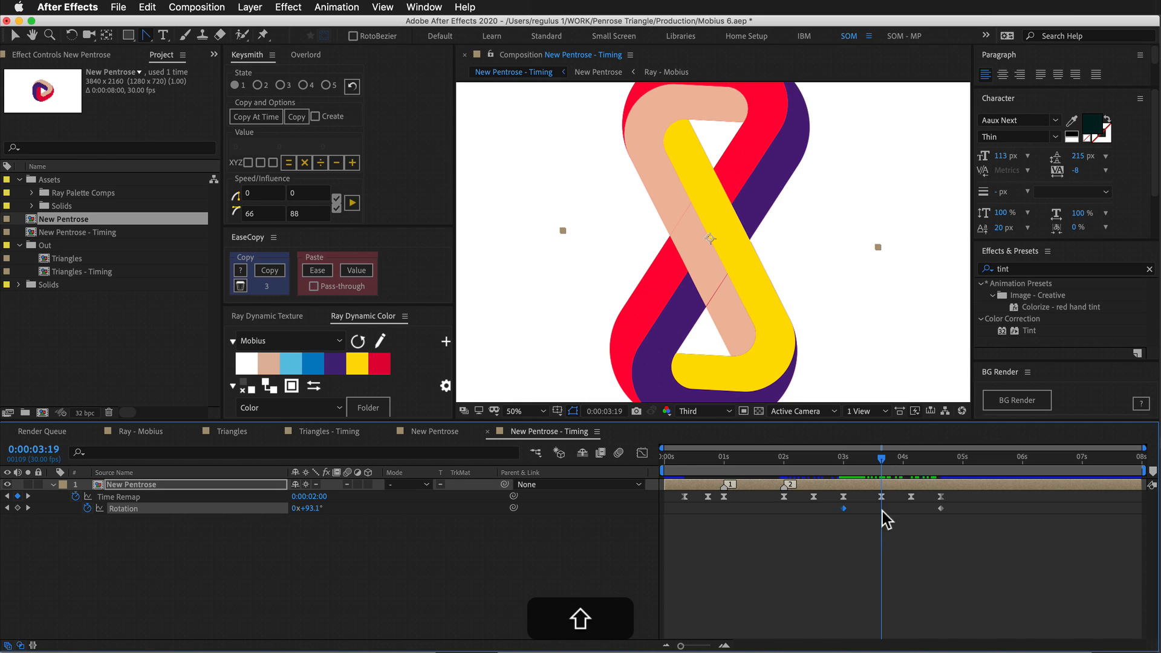
pyautogui.moveTo(845, 508); pyautogui.dragTo(883, 517)
# Try removing the middle Time Remap keyframe at 0:00:04:04 from the reversal curve, and undo the removal.
pyautogui.moveTo(888, 460); pyautogui.dragTo(933, 471)
pyautogui.moveTo(871, 505); pyautogui.dragTo(950, 498)
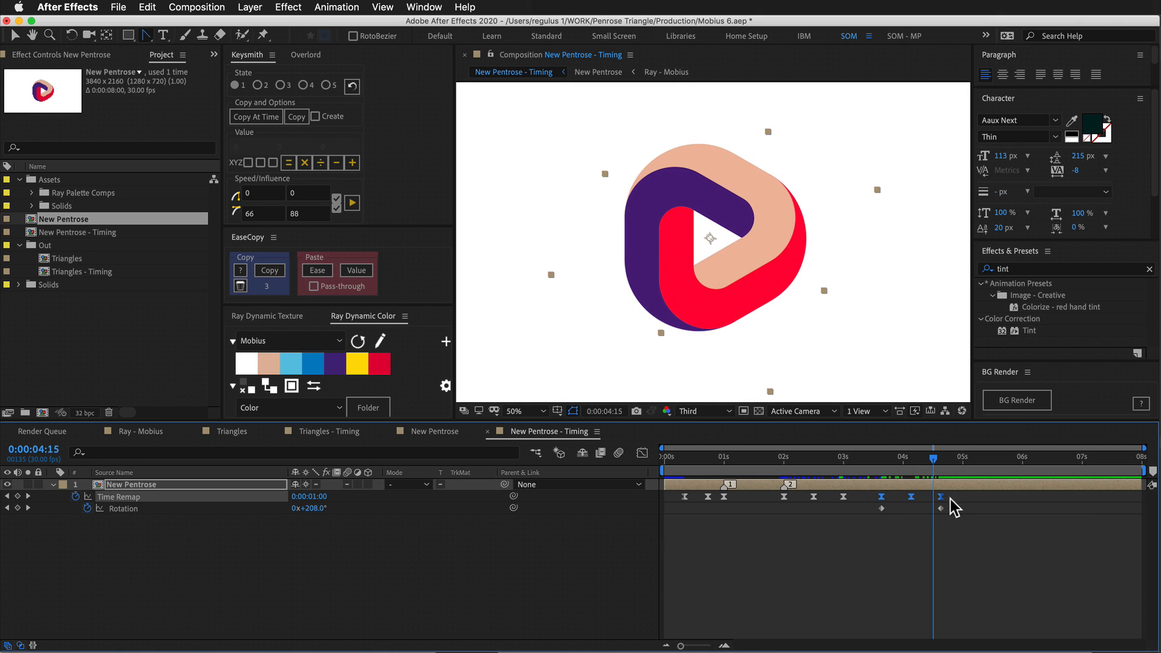
pyautogui.click(642, 454)
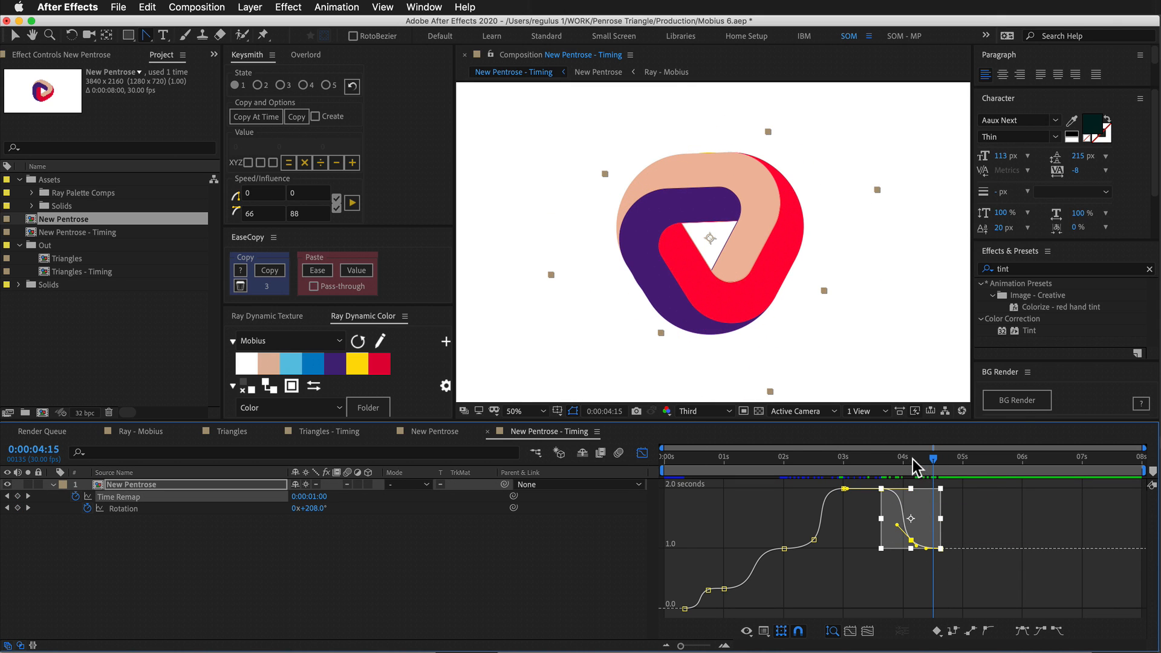
pyautogui.click(853, 533)
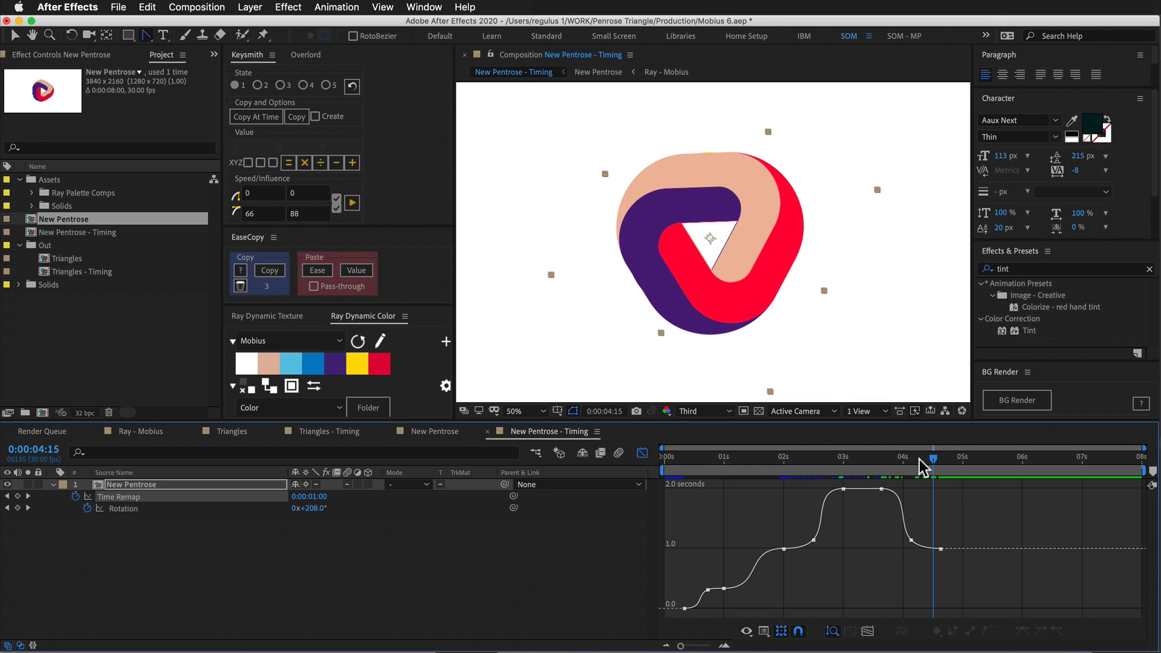
pyautogui.moveTo(920, 459); pyautogui.dragTo(906, 475)
pyautogui.press('=')
pyautogui.press('=')
pyautogui.click(912, 590)
pyautogui.press('BackSpace')
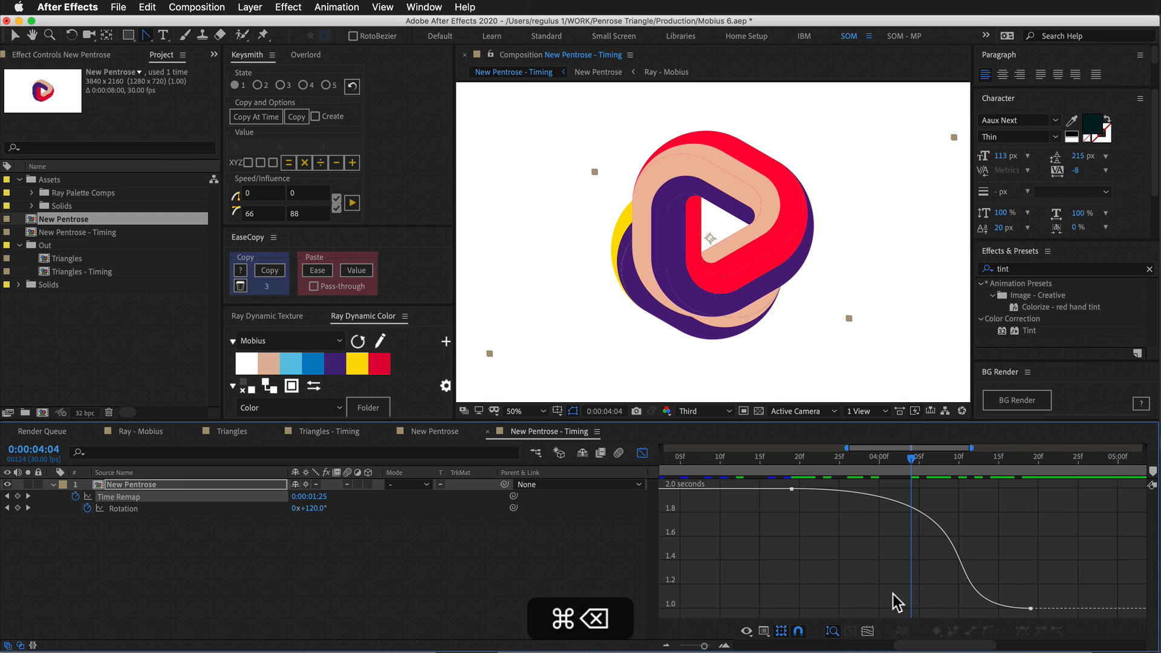
pyautogui.press('super+z')
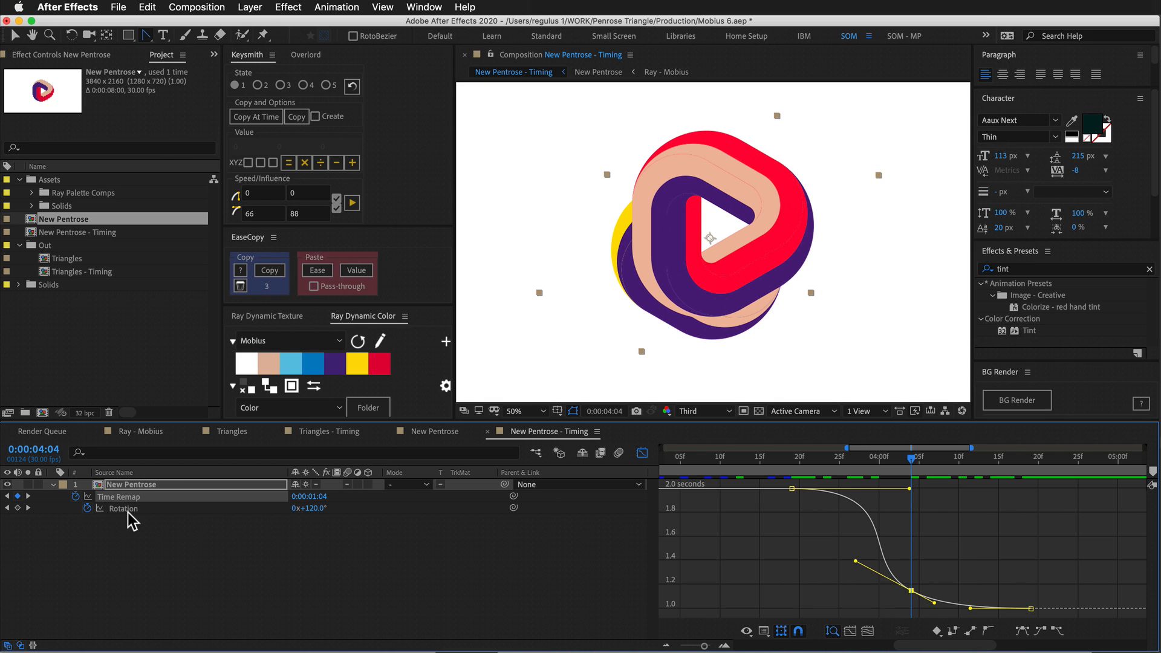
# Copy the ease of the Time Remap keyframes at 0:00:03:19 and 0:00:04:19 onto the two Rotation keyframes.
pyautogui.click(123, 509)
pyautogui.click(643, 453)
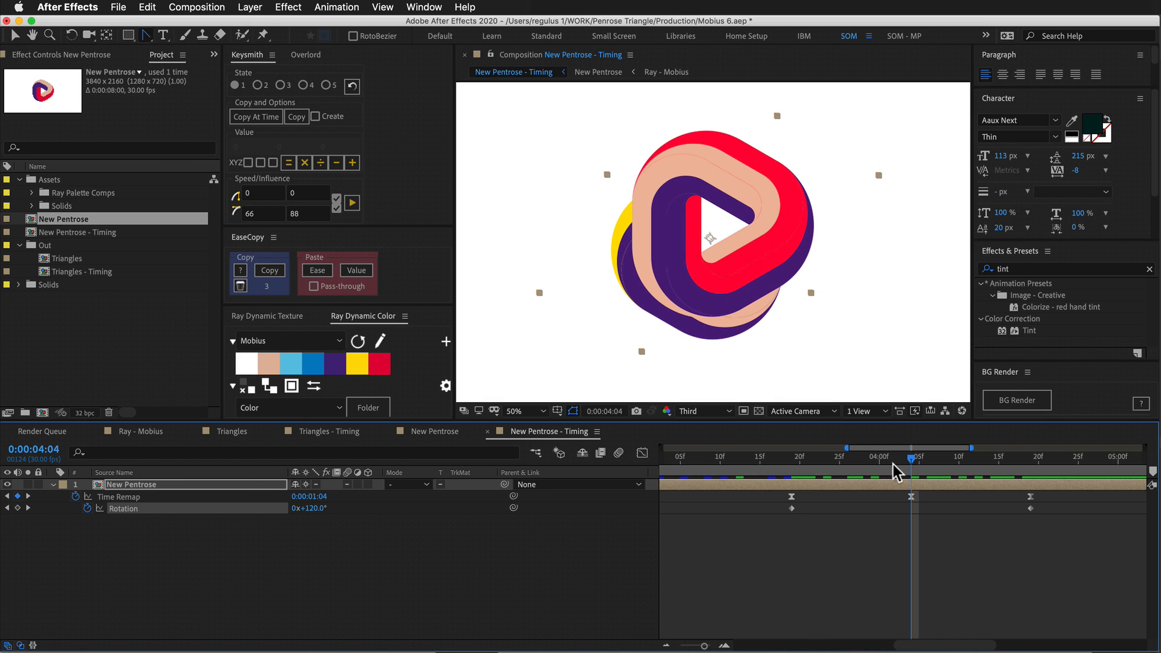
pyautogui.click(792, 496)
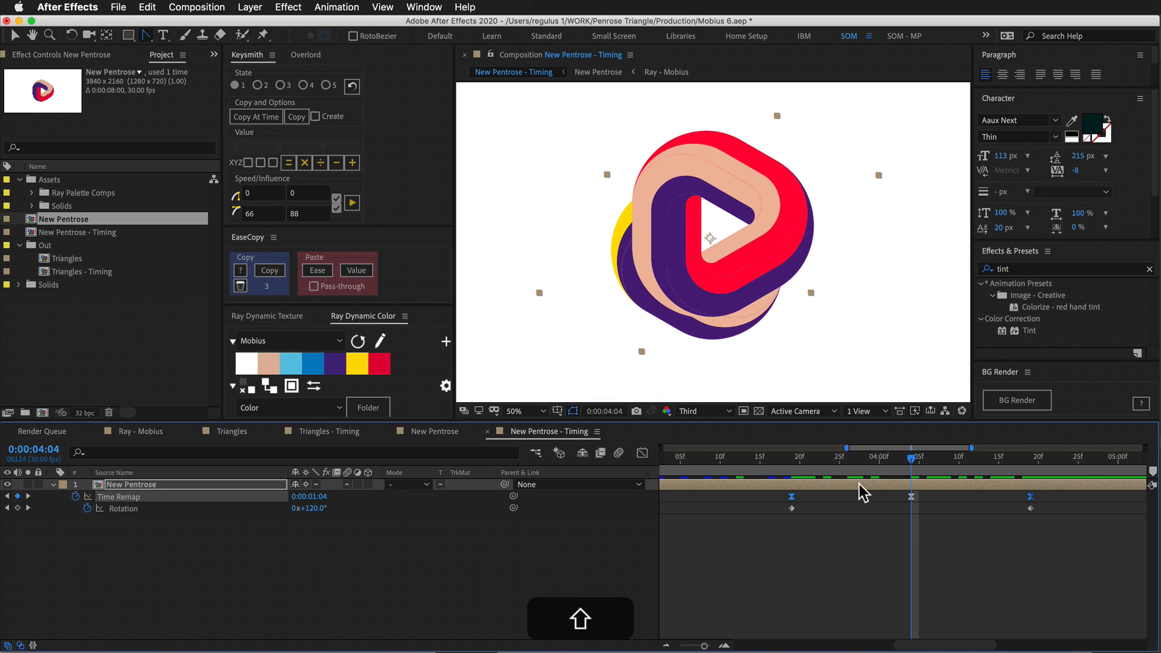
pyautogui.press('v')
pyautogui.click(271, 271)
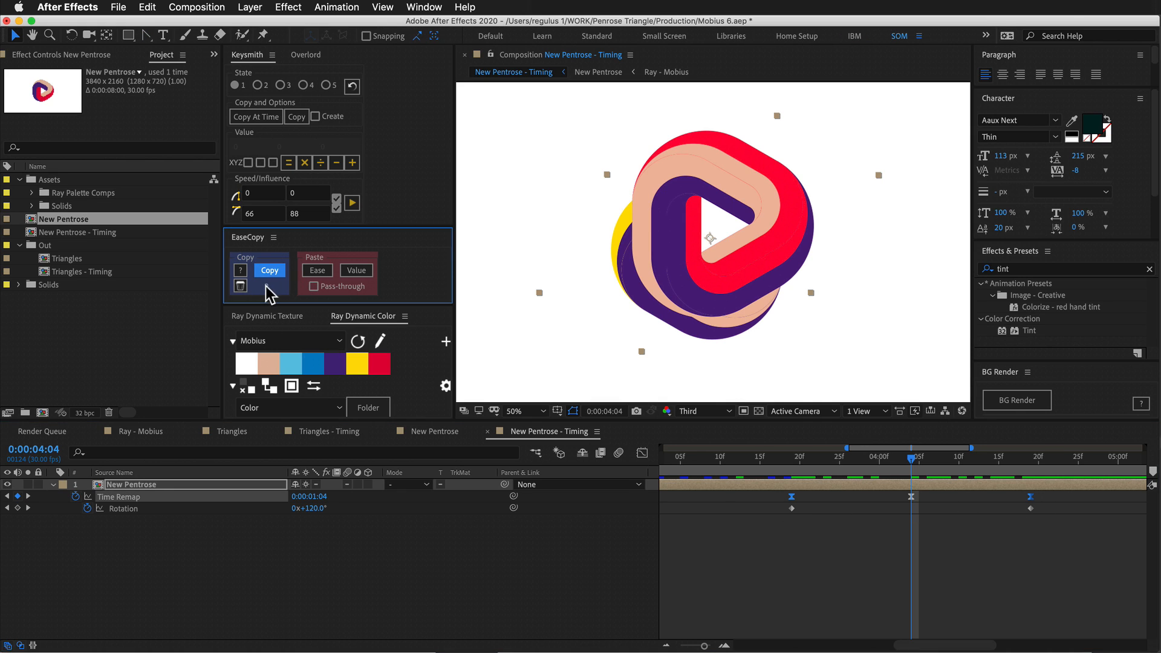
pyautogui.click(792, 508)
pyautogui.moveTo(1060, 535); pyautogui.dragTo(1060, 534)
pyautogui.click(314, 273)
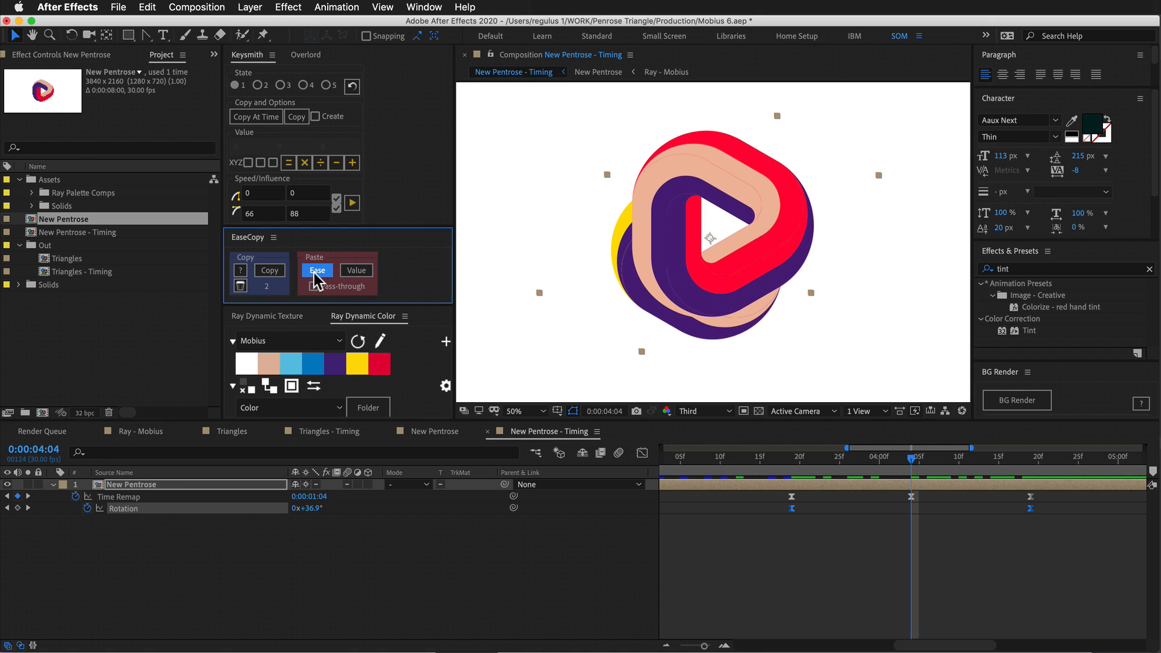
pyautogui.click(642, 453)
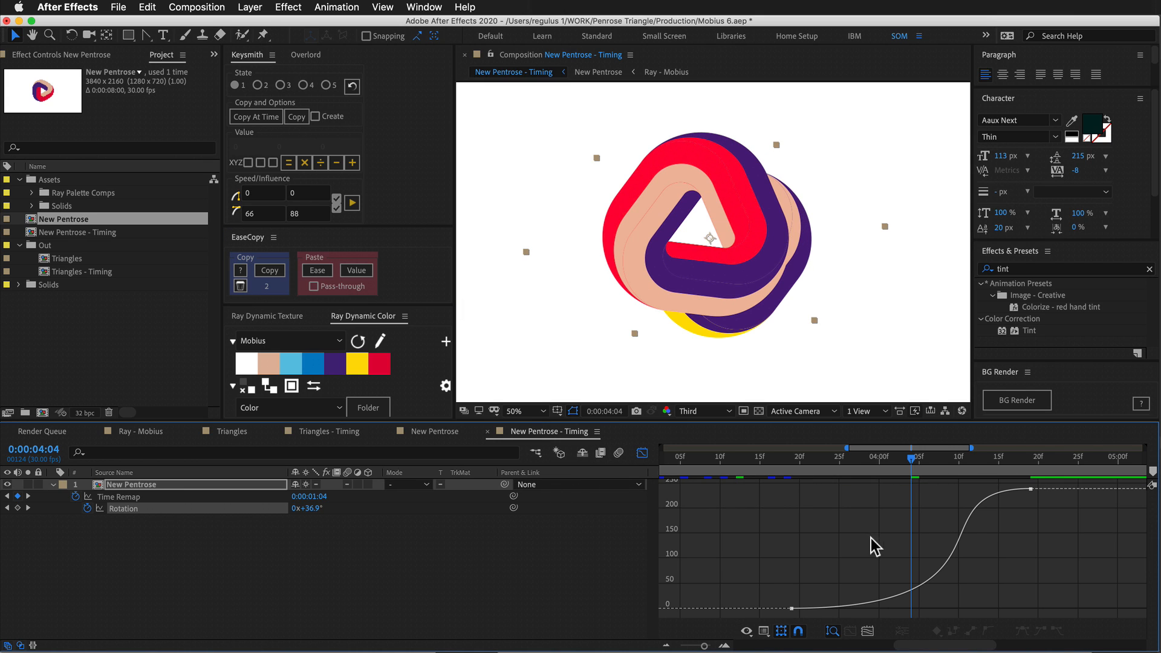
# Add a middle Rotation keyframe at 0:00:04:04 in line with the Time Remap keyframe and set it to about 48.7°.
pyautogui.moveTo(917, 469)
pyautogui.mouseDown()
pyautogui.moveTo(954, 470)
pyautogui.moveTo(909, 471)
pyautogui.mouseUp()
pyautogui.click(642, 453)
pyautogui.click(912, 497)
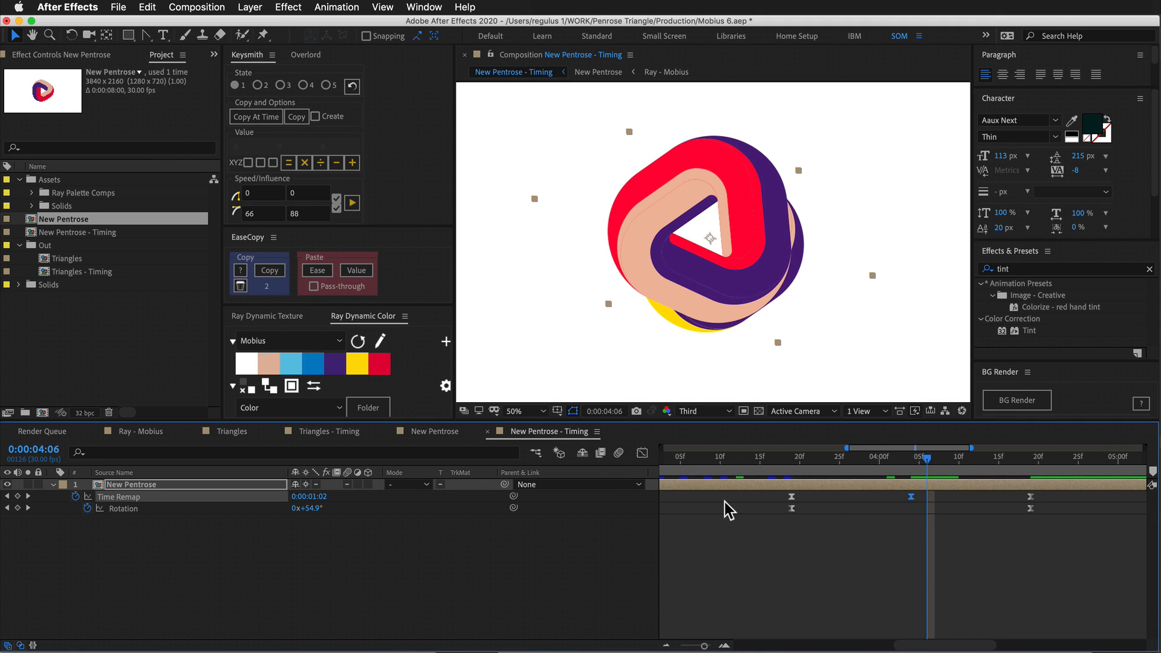
pyautogui.click(641, 454)
pyautogui.click(913, 463)
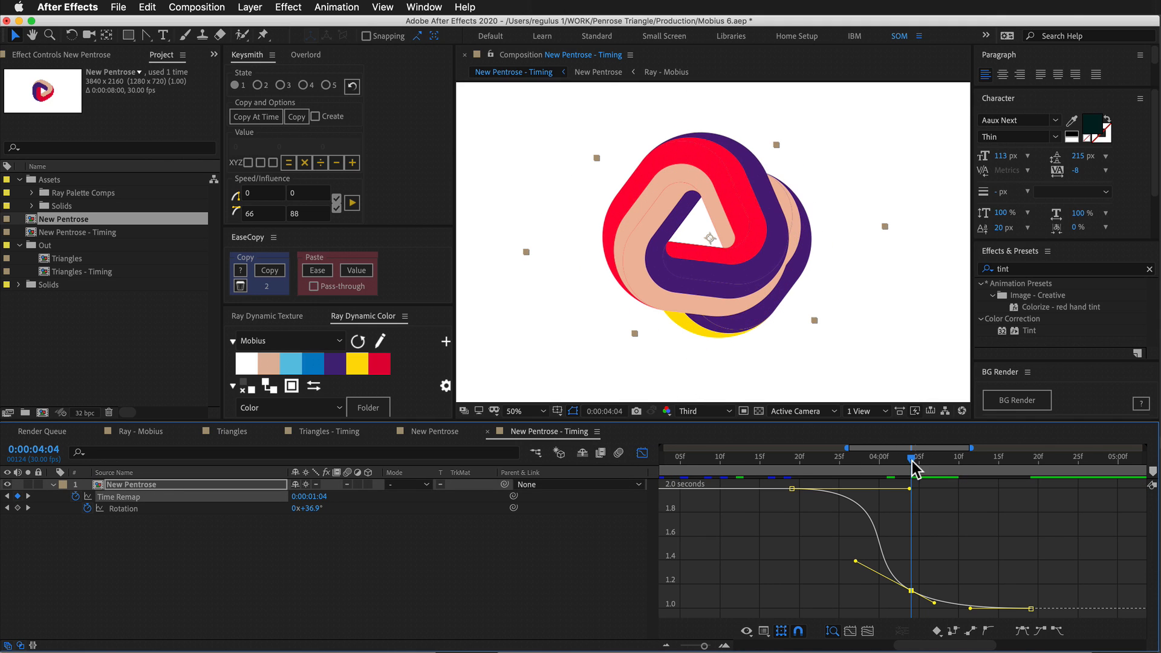
pyautogui.click(641, 454)
pyautogui.click(231, 509)
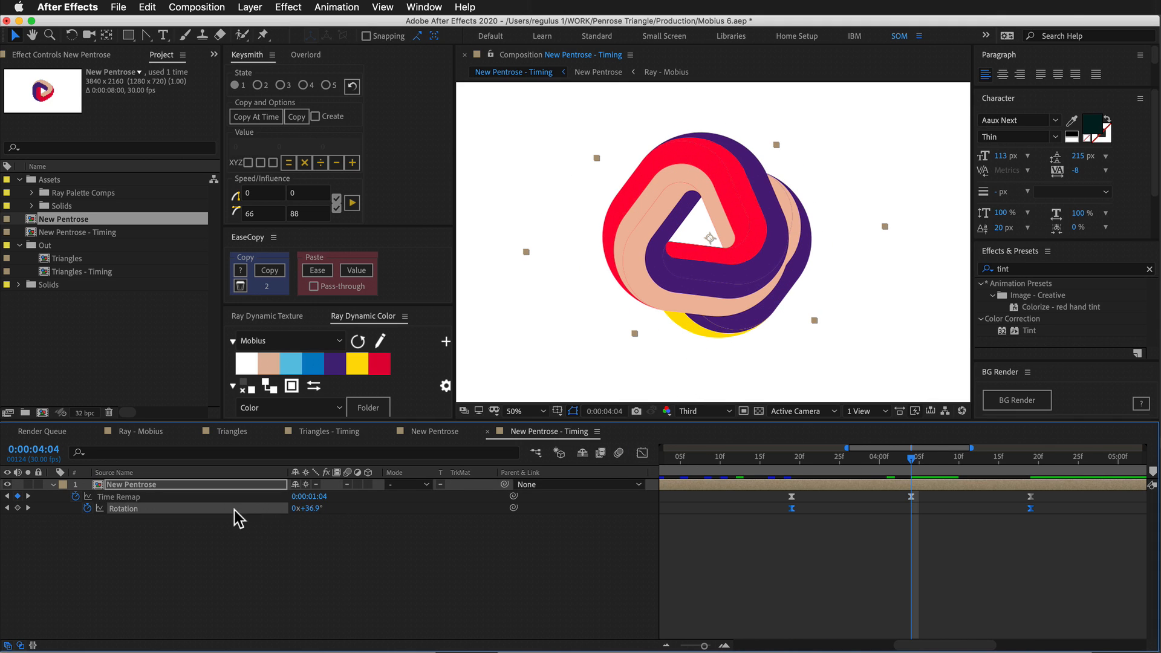
pyautogui.moveTo(313, 512); pyautogui.dragTo(309, 512)
pyautogui.click(641, 454)
pyautogui.moveTo(912, 590); pyautogui.dragTo(910, 545)
pyautogui.click(643, 453)
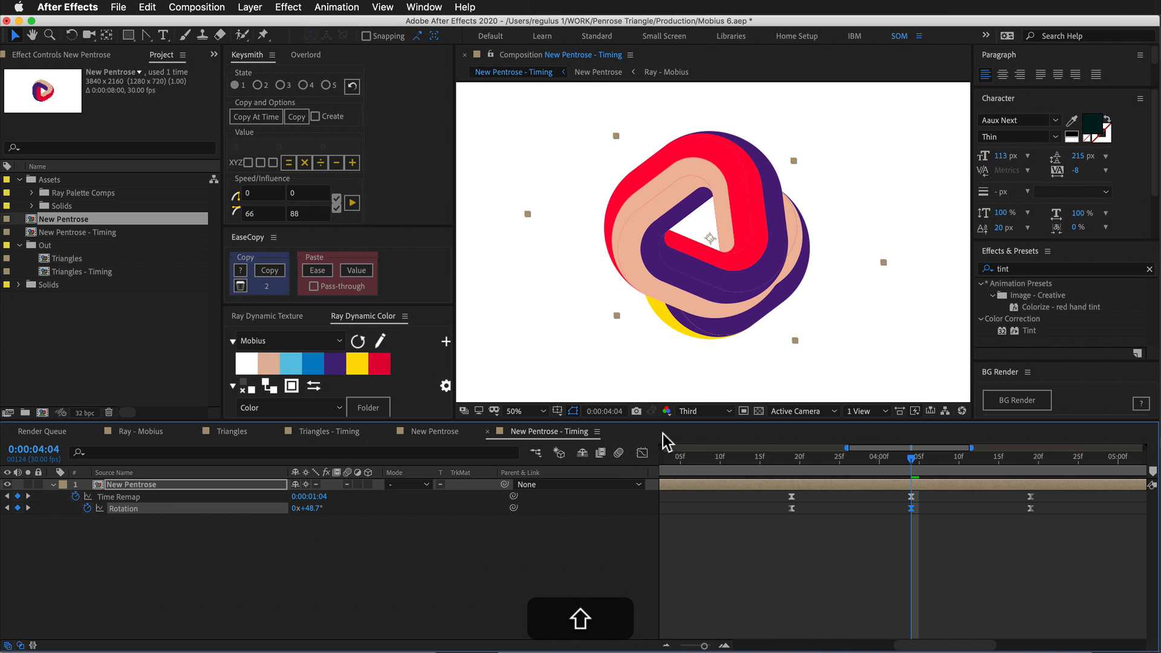
# Copy the ease of the three reversal Time Remap keyframes onto the Rotation keyframes and raise the middle Rotation keyframe to about 91.7°.
pyautogui.moveTo(774, 490); pyautogui.dragTo(1035, 501)
pyautogui.click(273, 274)
pyautogui.moveTo(778, 525); pyautogui.dragTo(1037, 510)
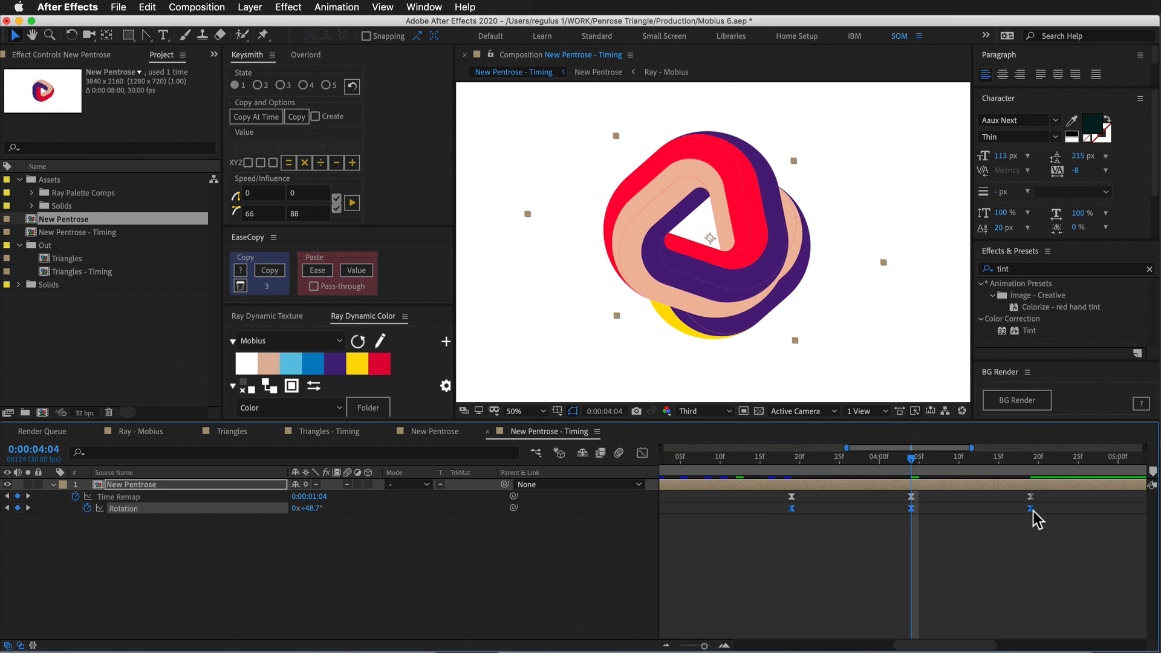
pyautogui.click(318, 271)
pyautogui.click(643, 453)
pyautogui.moveTo(910, 585)
pyautogui.moveTo(910, 585)
pyautogui.mouseDown()
pyautogui.moveTo(913, 503)
pyautogui.moveTo(902, 578)
pyautogui.mouseUp()
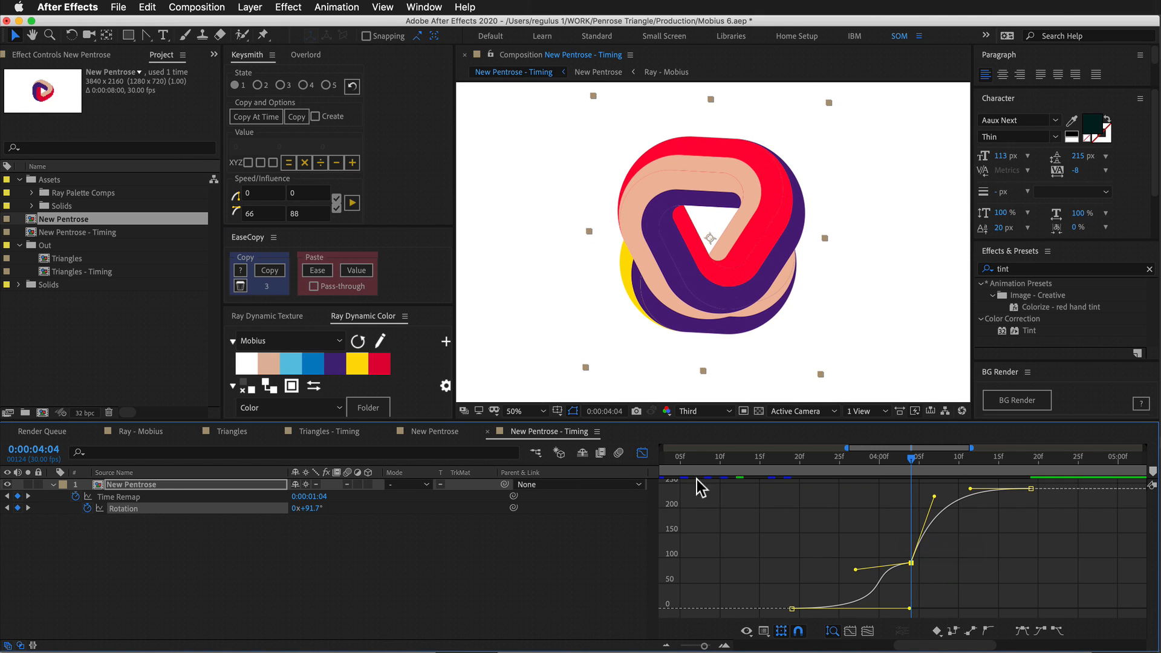
# Delete the Time Remap and Rotation keyframes at 0:00:04:04 and apply the 66/88 influence ease to the remaining reversal keyframes.
pyautogui.click(643, 453)
pyautogui.moveTo(902, 517); pyautogui.dragTo(926, 495)
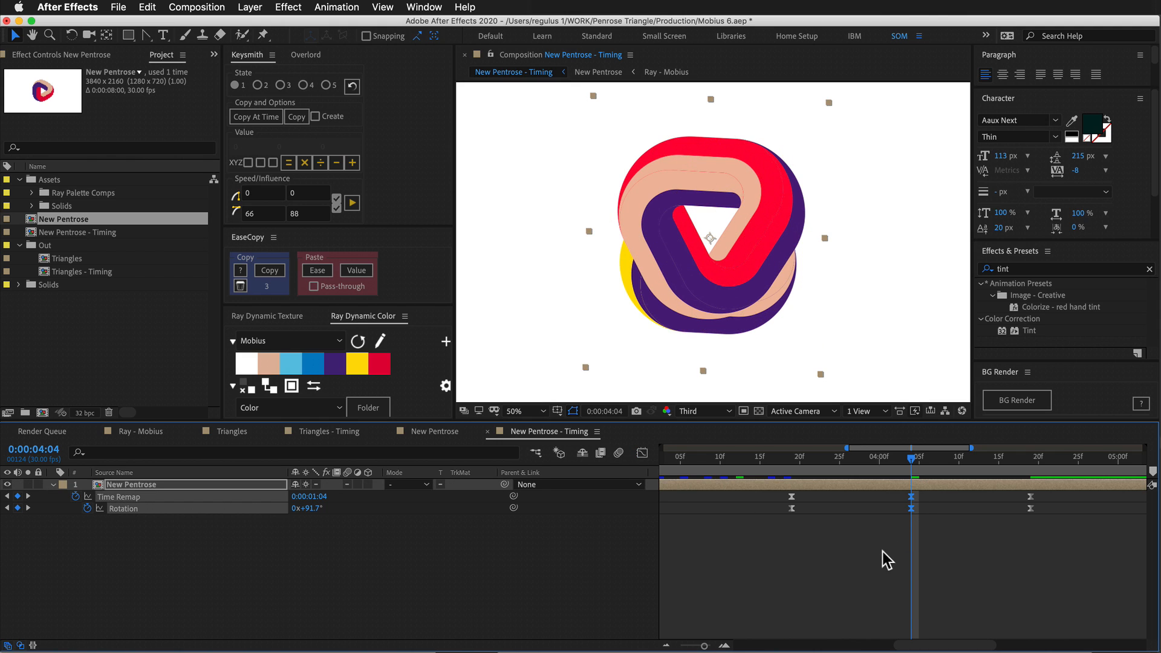
pyautogui.press('BackSpace')
pyautogui.moveTo(766, 496); pyautogui.dragTo(1055, 531)
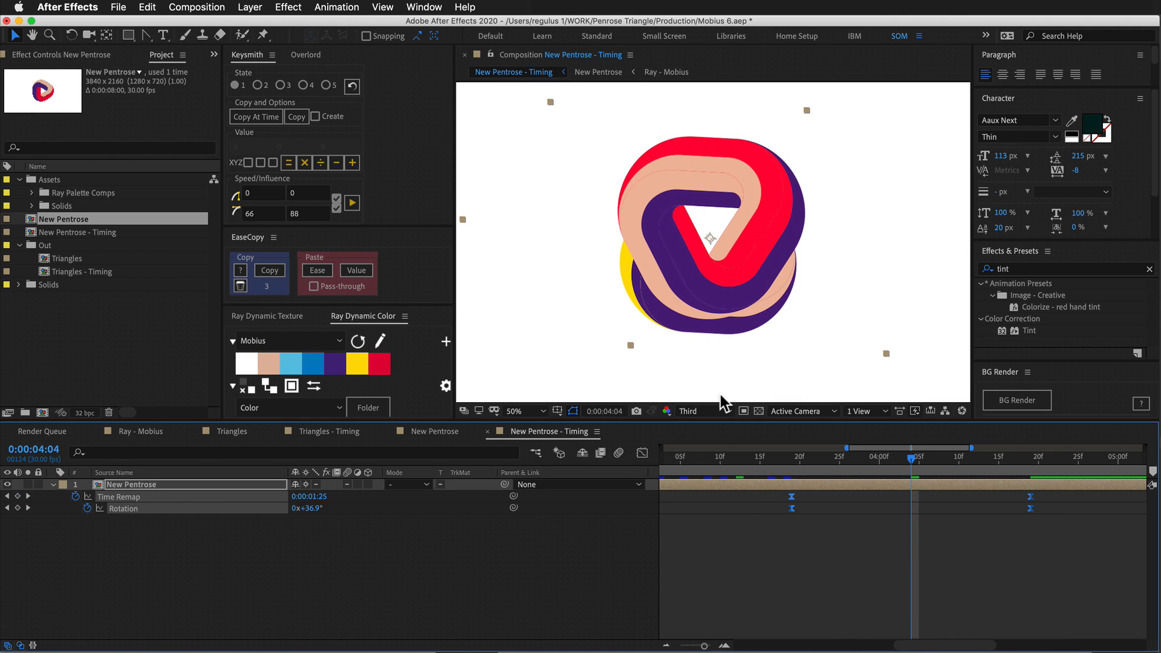
pyautogui.click(351, 205)
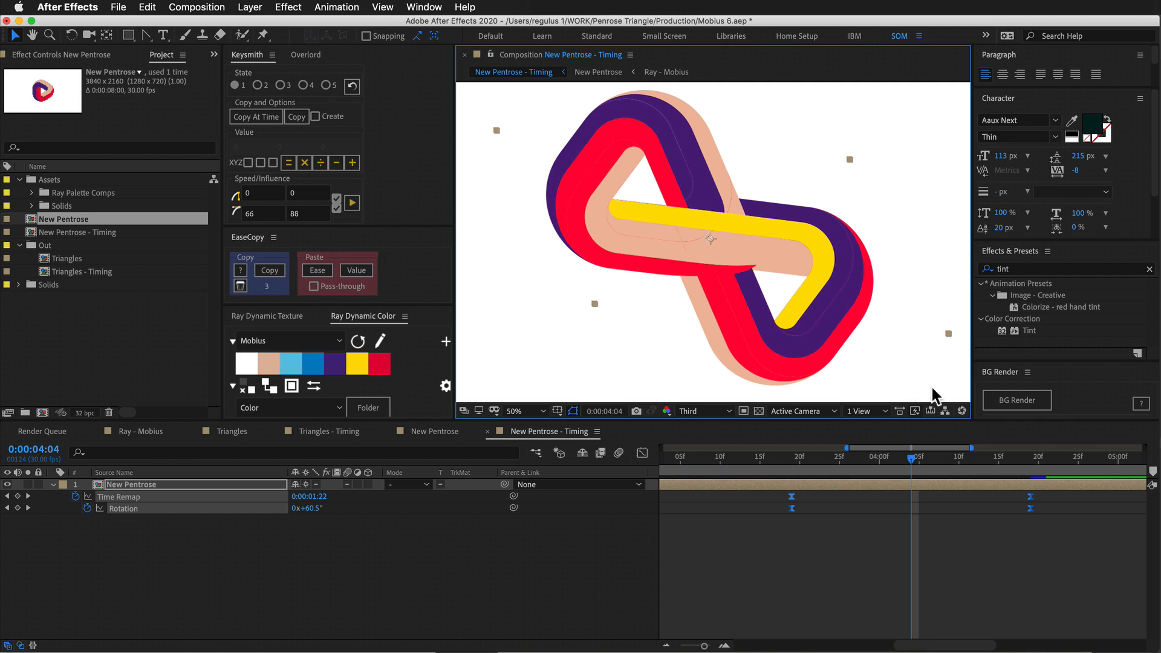
pyautogui.click(258, 86)
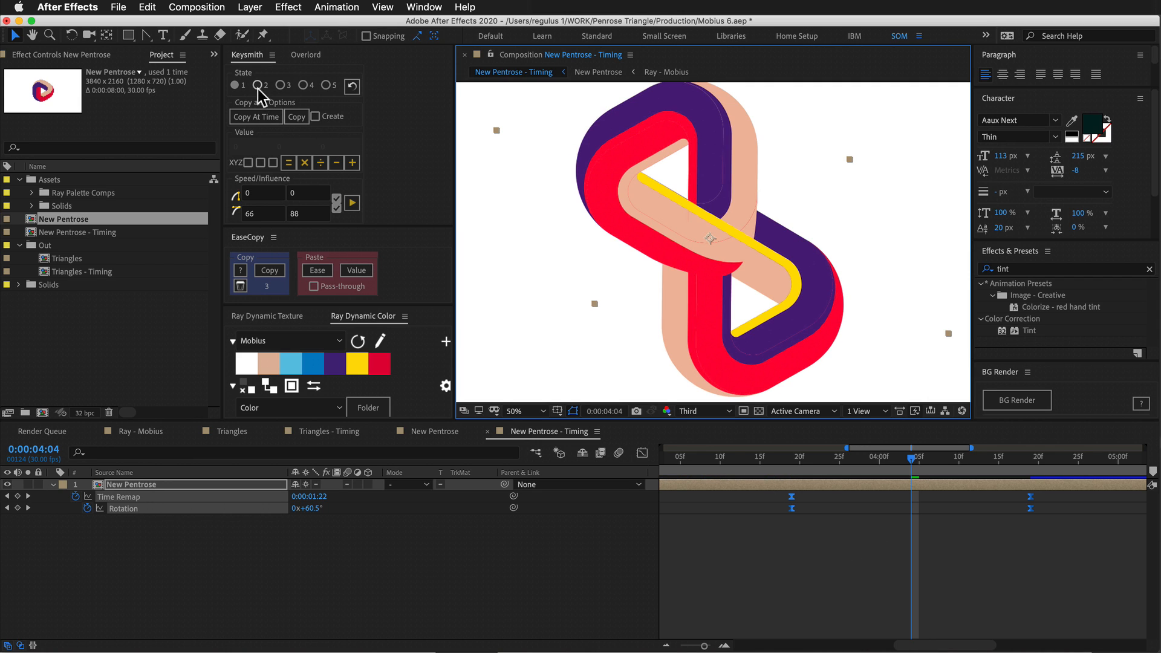
# Inspect the Time Remap curve and preview the rotation from the Mobius shape back to the triangle.
pyautogui.click(746, 592)
pyautogui.moveTo(790, 462); pyautogui.dragTo(872, 466)
pyautogui.moveTo(783, 498); pyautogui.dragTo(1050, 500)
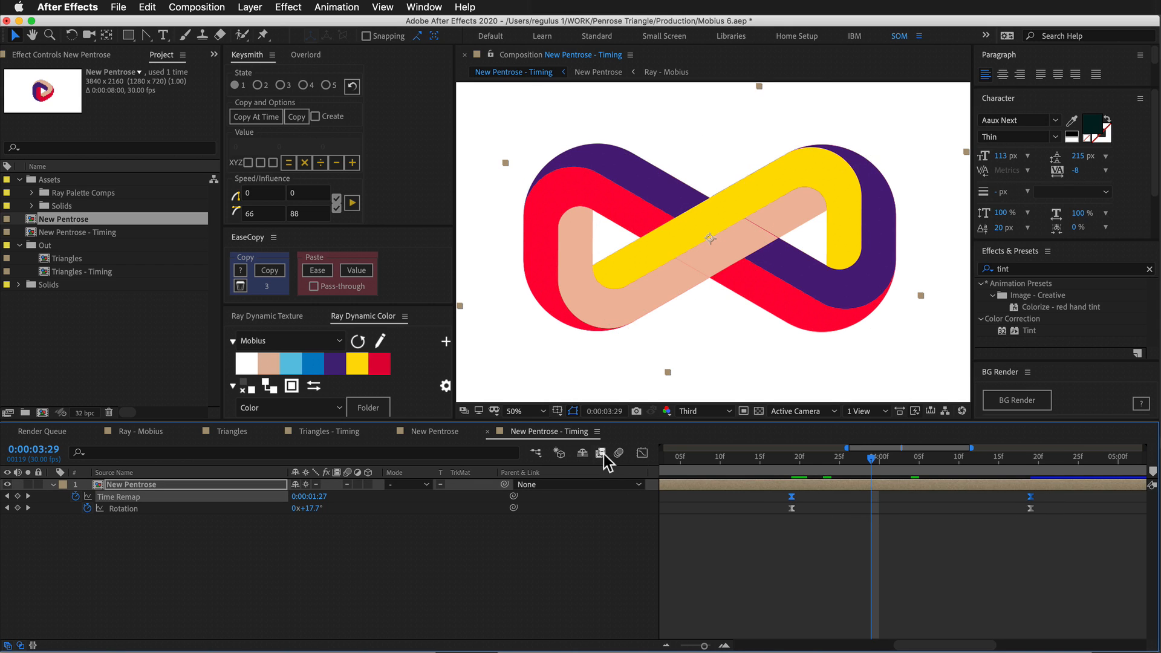
pyautogui.click(642, 453)
pyautogui.click(685, 544)
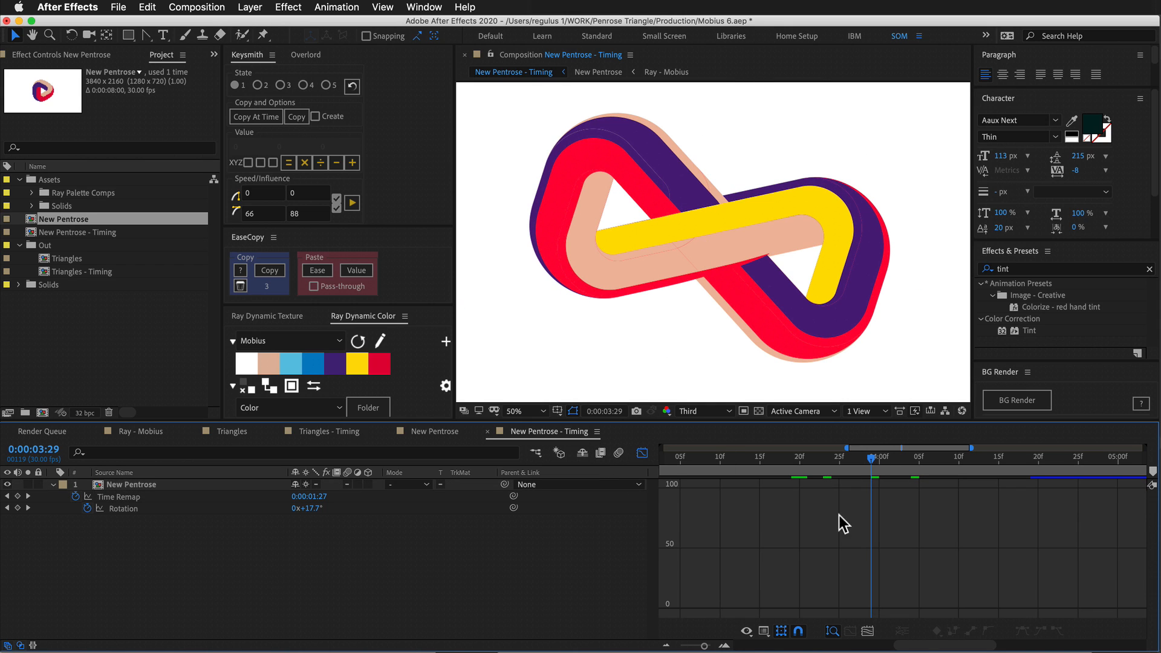
pyautogui.click(179, 501)
pyautogui.moveTo(814, 467); pyautogui.dragTo(839, 505)
pyautogui.click(643, 453)
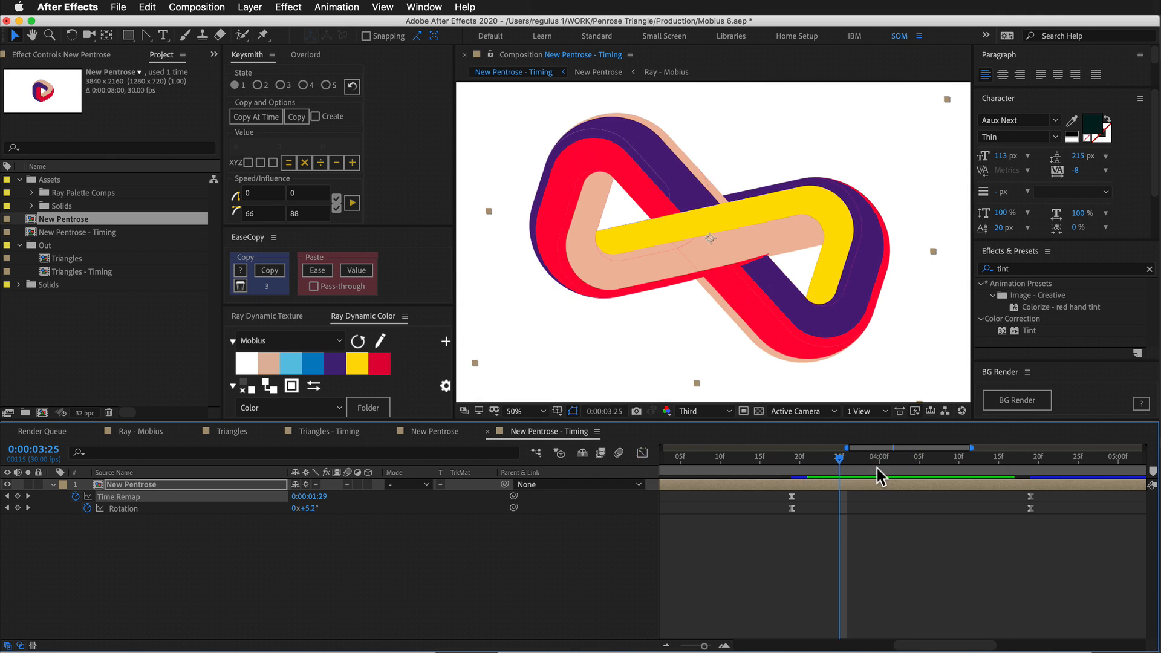
pyautogui.click(792, 508)
pyautogui.moveTo(794, 466); pyautogui.dragTo(864, 467)
pyautogui.press('space')
pyautogui.press('space')
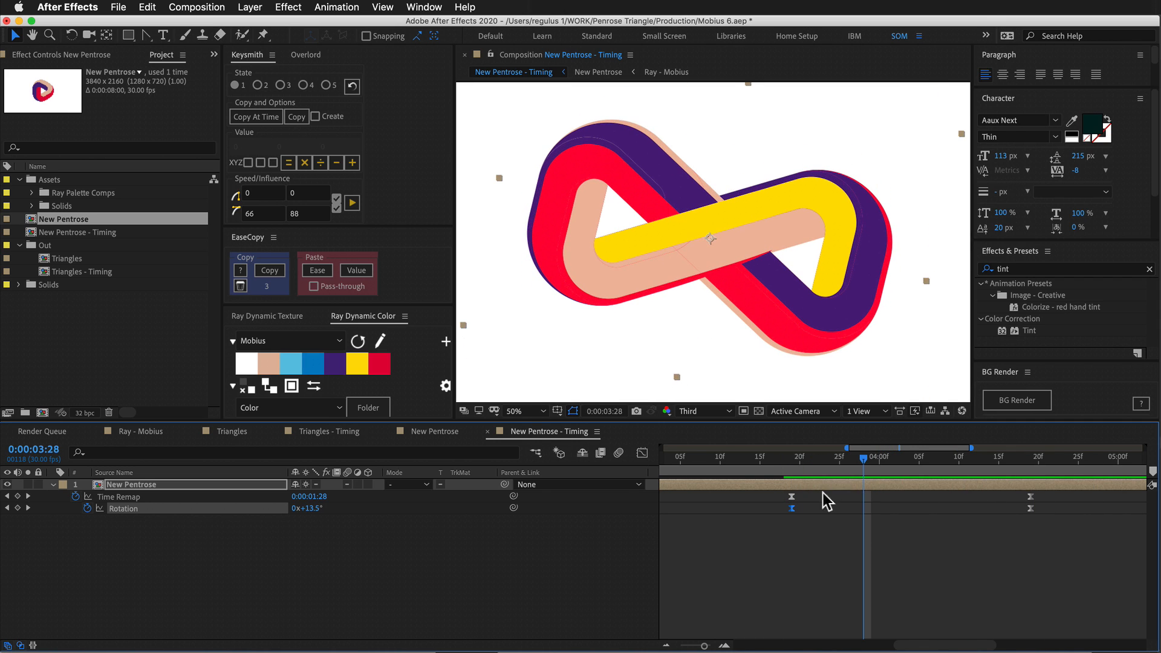
# Add a lower-valued Rotation keyframe at 0:00:04:04 to delay the spin, and review the transition through 0:00:04:19.
pyautogui.click(640, 454)
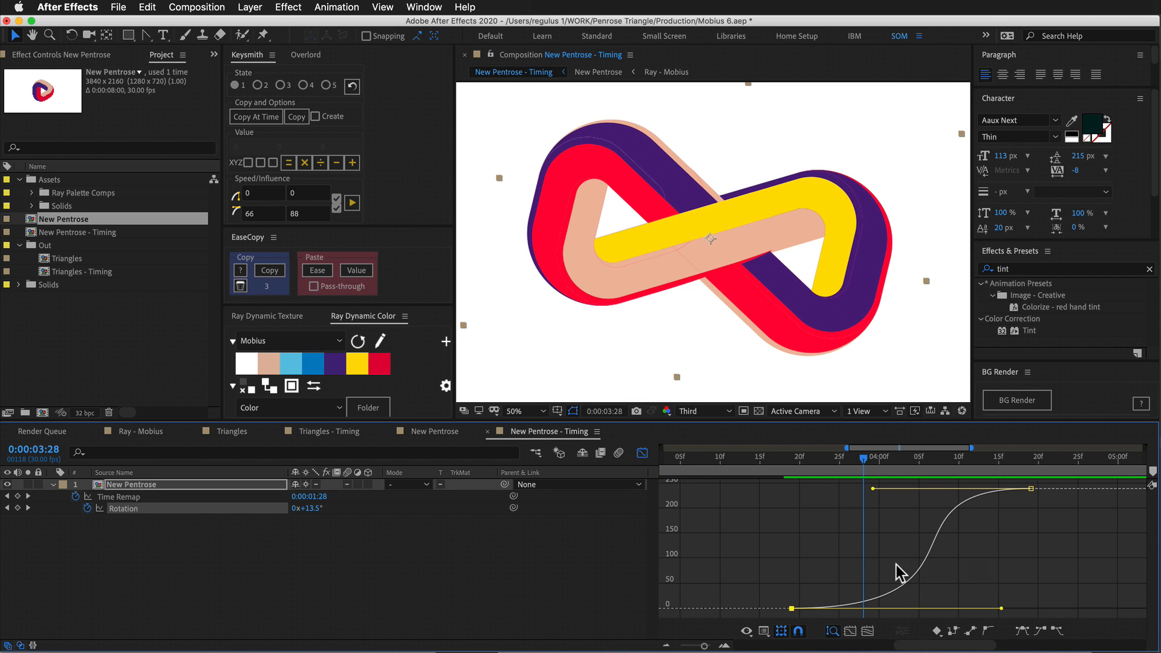
pyautogui.moveTo(866, 465); pyautogui.dragTo(911, 463)
pyautogui.moveTo(321, 510); pyautogui.dragTo(164, 557)
pyautogui.click(790, 465)
pyautogui.press('space')
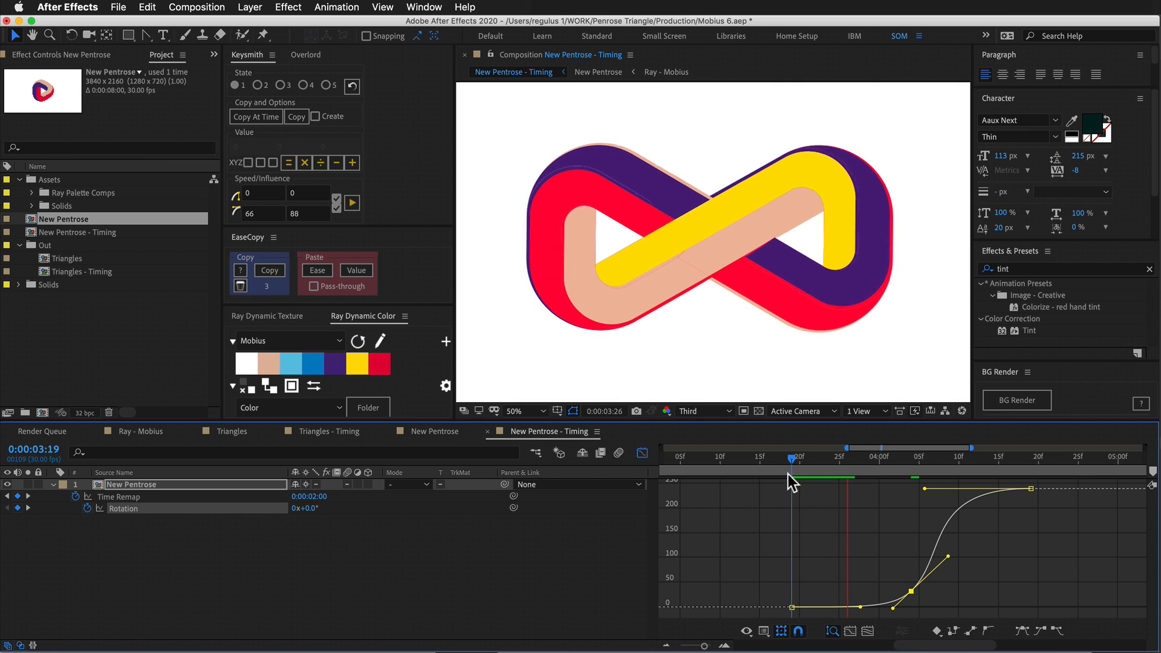
pyautogui.click(643, 454)
pyautogui.click(796, 461)
pyautogui.press(';')
pyautogui.moveTo(869, 471); pyautogui.dragTo(935, 463)
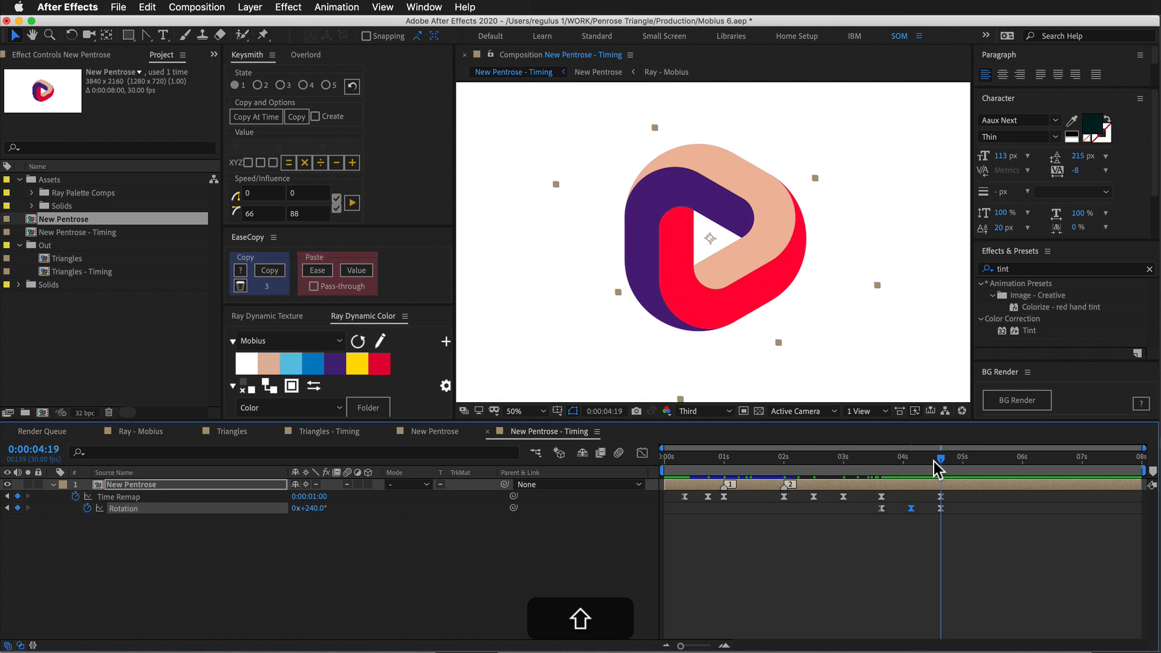
# Inspect the reversal's Time Remap and Rotation keyframes in Triangles - Timing and preview the rotation.
pyautogui.click(304, 442)
pyautogui.moveTo(800, 505)
pyautogui.mouseDown()
pyautogui.moveTo(915, 527)
pyautogui.moveTo(807, 521)
pyautogui.mouseUp()
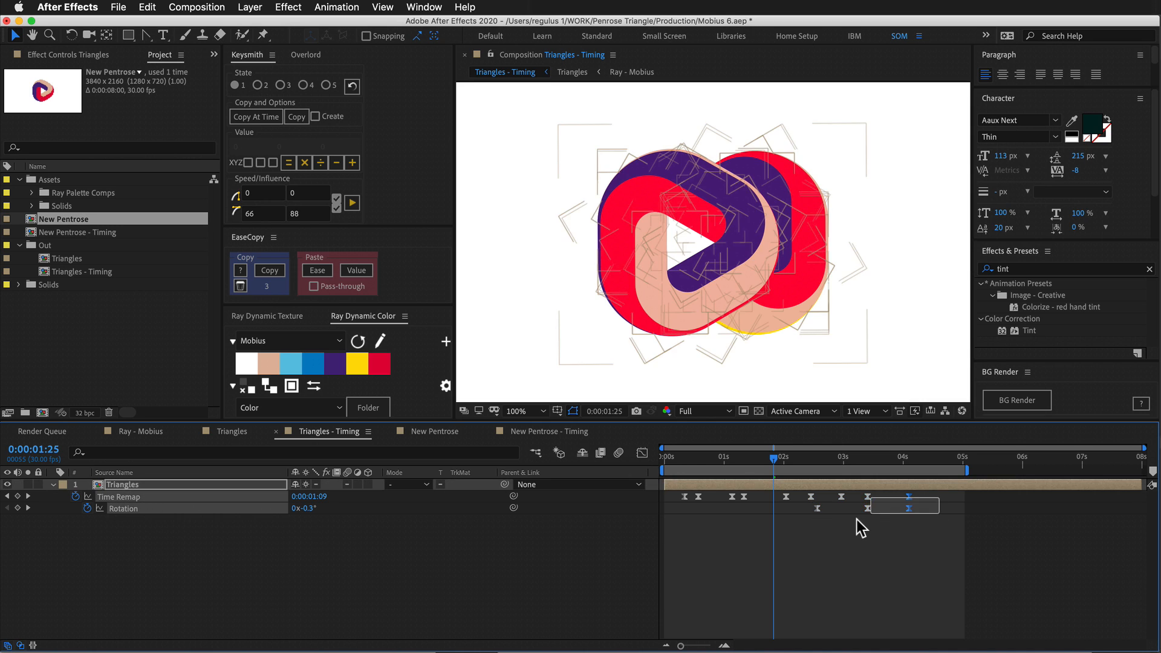
pyautogui.click(896, 518)
pyautogui.moveTo(916, 513); pyautogui.dragTo(821, 521)
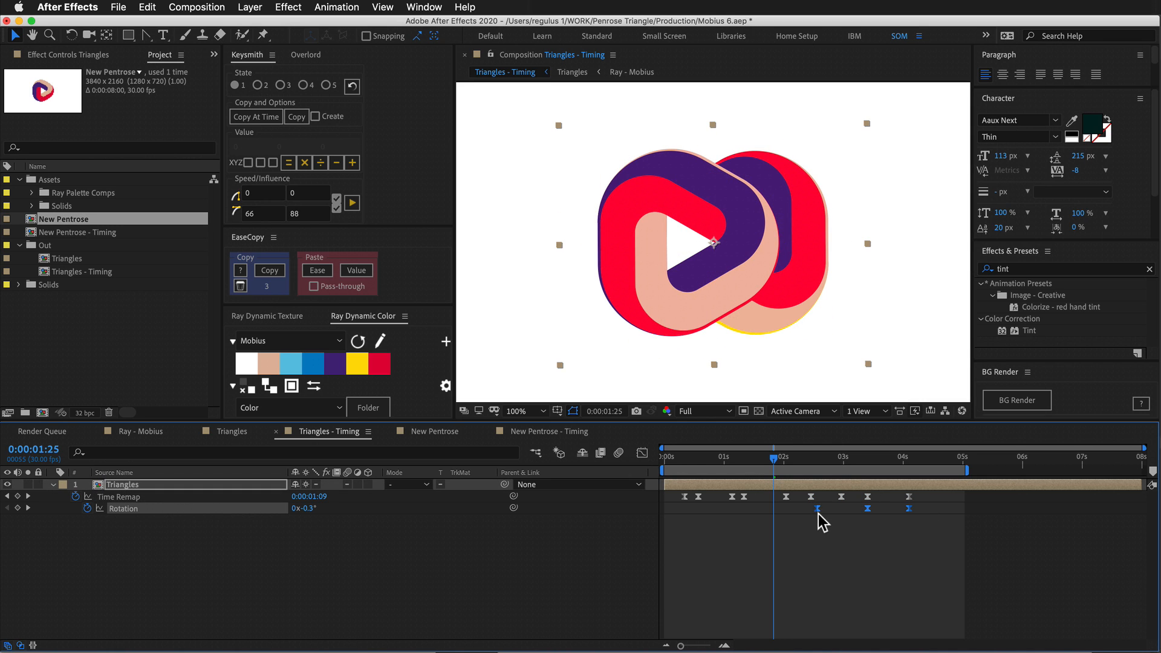
pyautogui.moveTo(813, 463); pyautogui.dragTo(893, 481)
pyautogui.press('j')
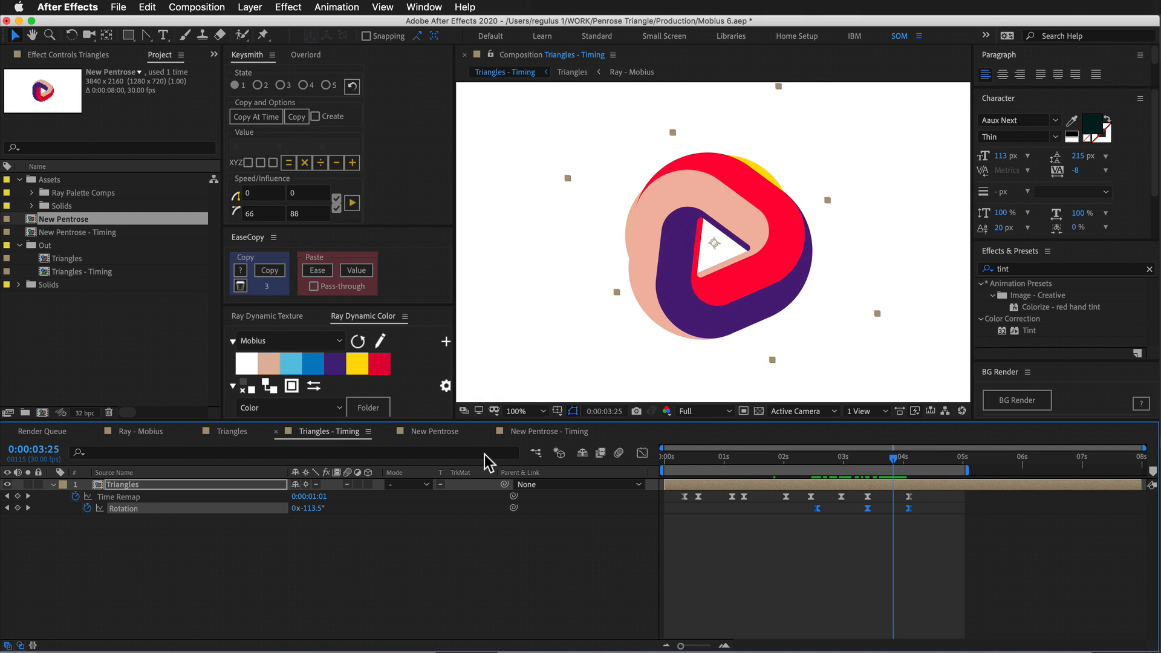
# Return to New Pentrose - Timing, scrub through the transition to 0:00:04:21, and save the project.
pyautogui.click(531, 431)
pyautogui.moveTo(745, 464); pyautogui.dragTo(944, 470)
pyautogui.press('super+s')
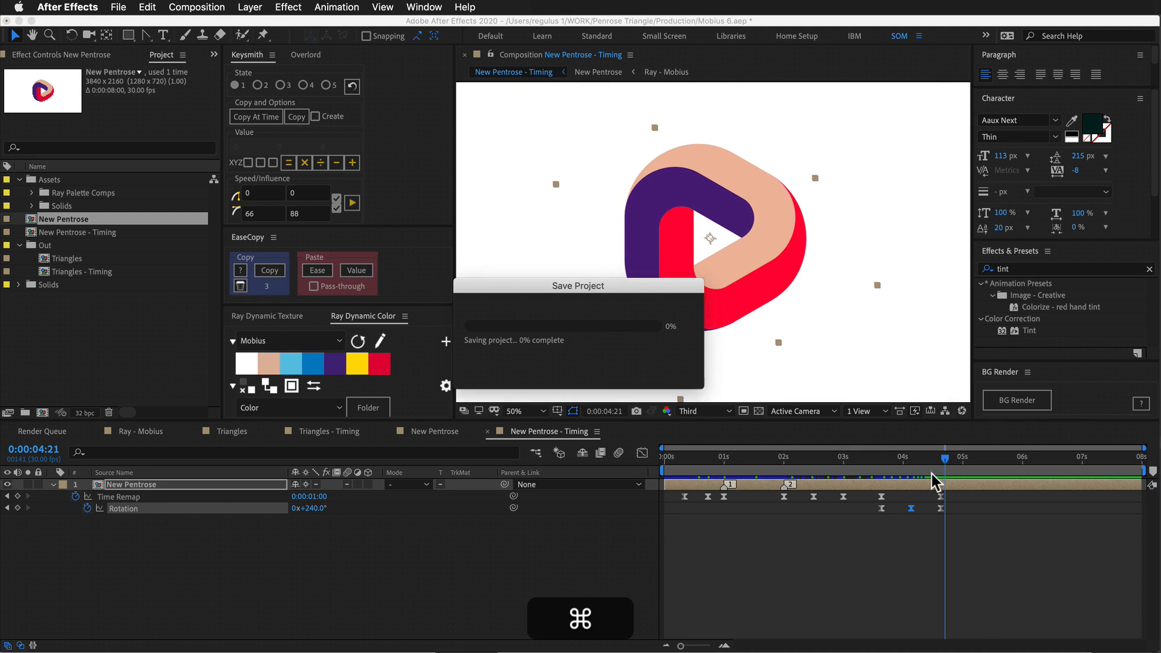
# Scrub the triangle-to-Mobius opening to 0:00:02:21 and examine the thin lines within the purple and red shapes up close.
pyautogui.moveTo(881, 465); pyautogui.dragTo(819, 473)
pyautogui.moveTo(818, 470)
pyautogui.mouseDown()
pyautogui.moveTo(883, 464)
pyautogui.moveTo(777, 475)
pyautogui.moveTo(793, 493)
pyautogui.moveTo(840, 459)
pyautogui.moveTo(780, 469)
pyautogui.moveTo(805, 466)
pyautogui.mouseUp()
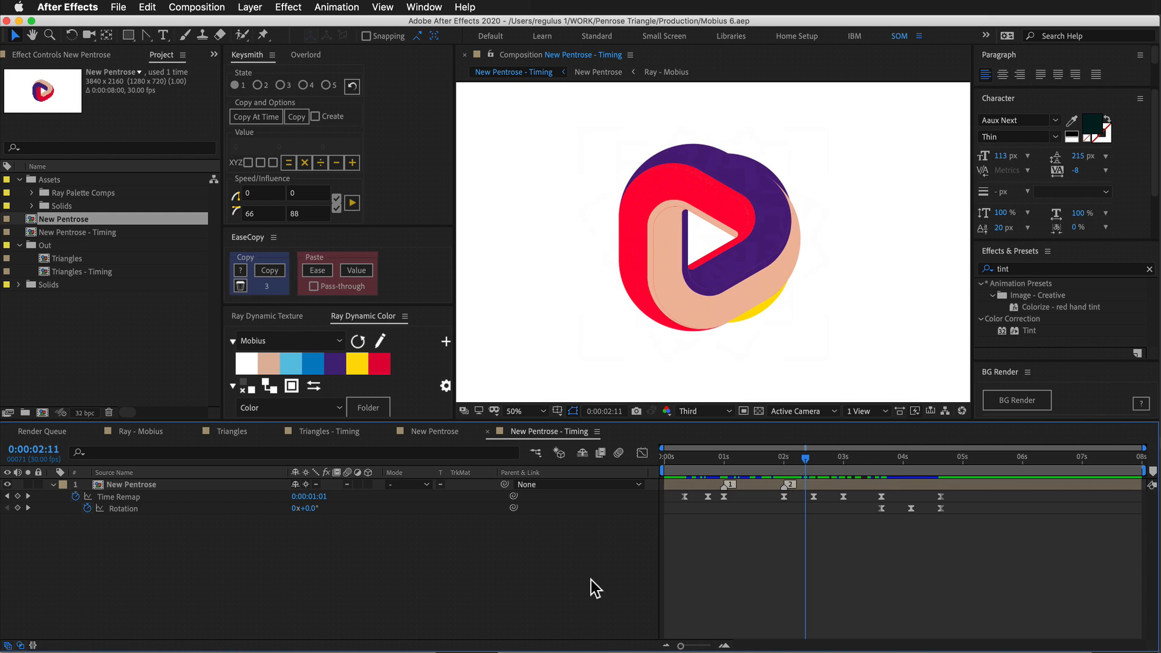
pyautogui.moveTo(710, 466); pyautogui.dragTo(828, 462)
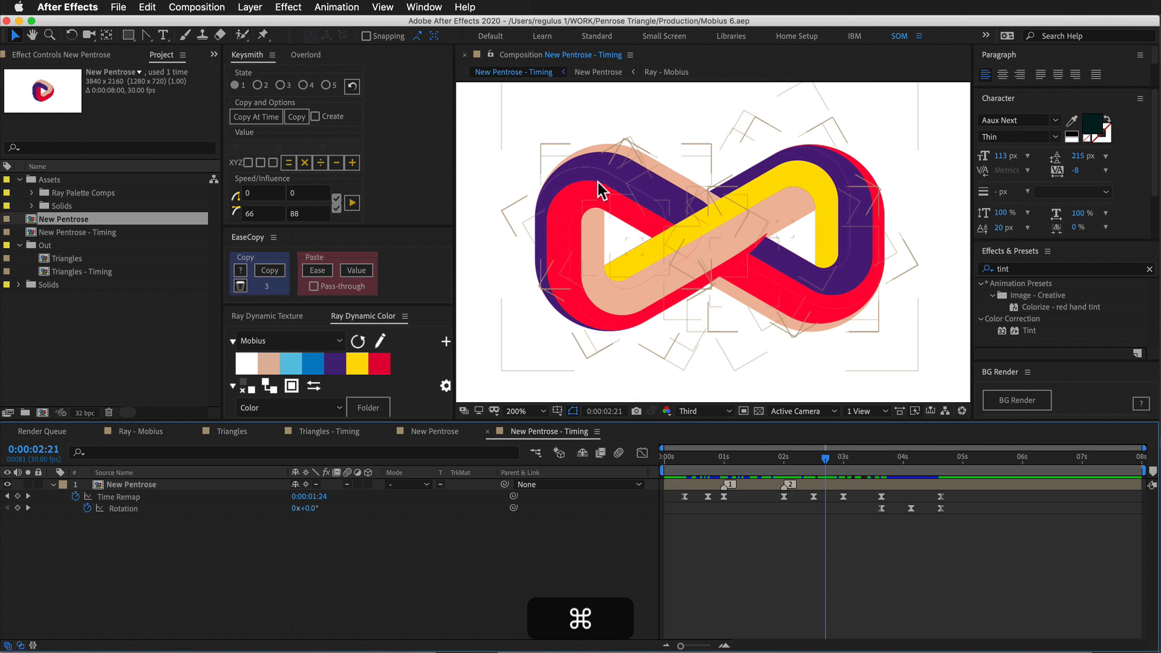
pyautogui.scroll(3, 597, 184)
pyautogui.moveTo(720, 206); pyautogui.dragTo(750, 209)
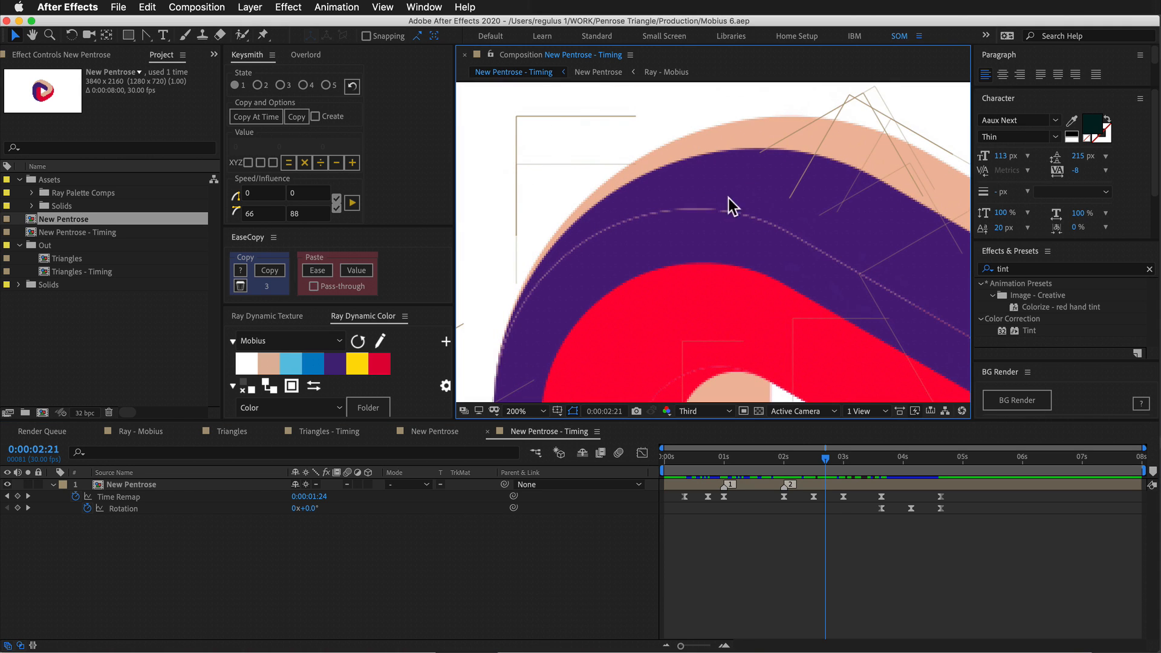
pyautogui.moveTo(778, 262); pyautogui.dragTo(695, 219)
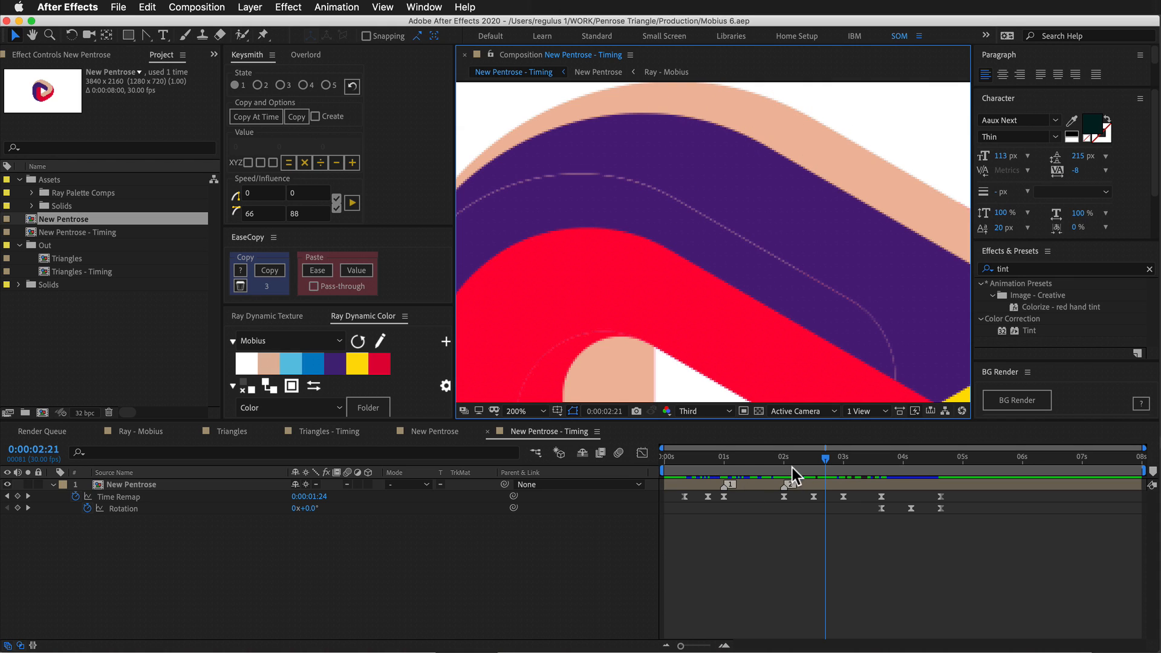
# Switch to Illustrator and bring up the Penrose triangle artwork document.
pyautogui.press('super+Tab')
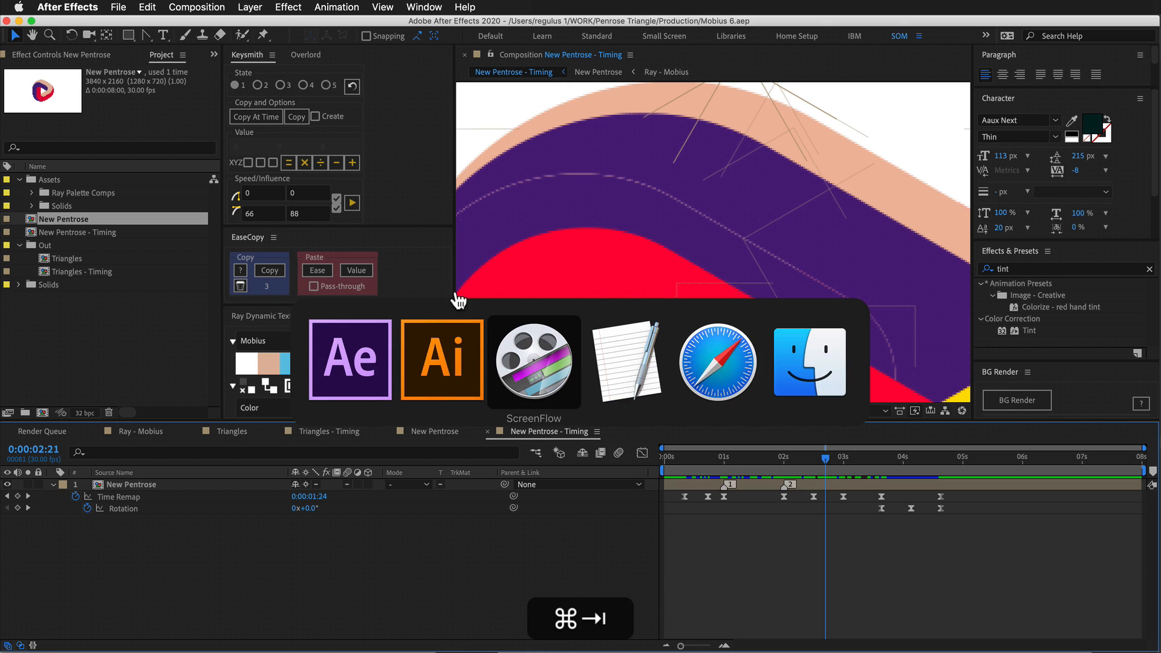
pyautogui.click(463, 364)
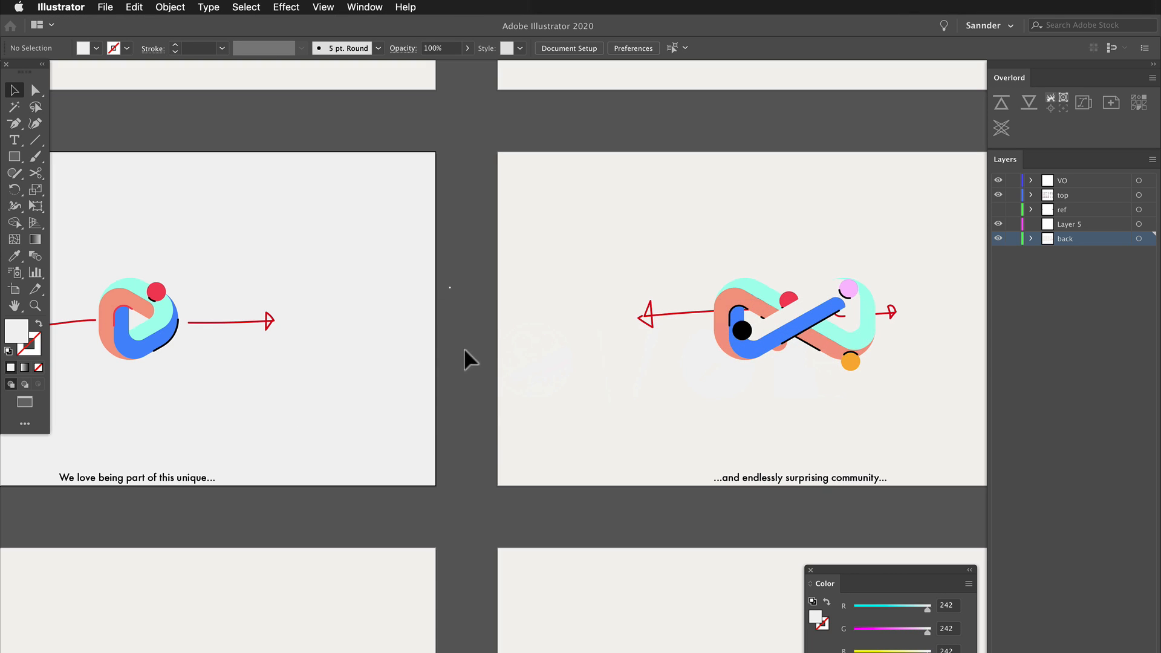
pyautogui.press('super+grave')
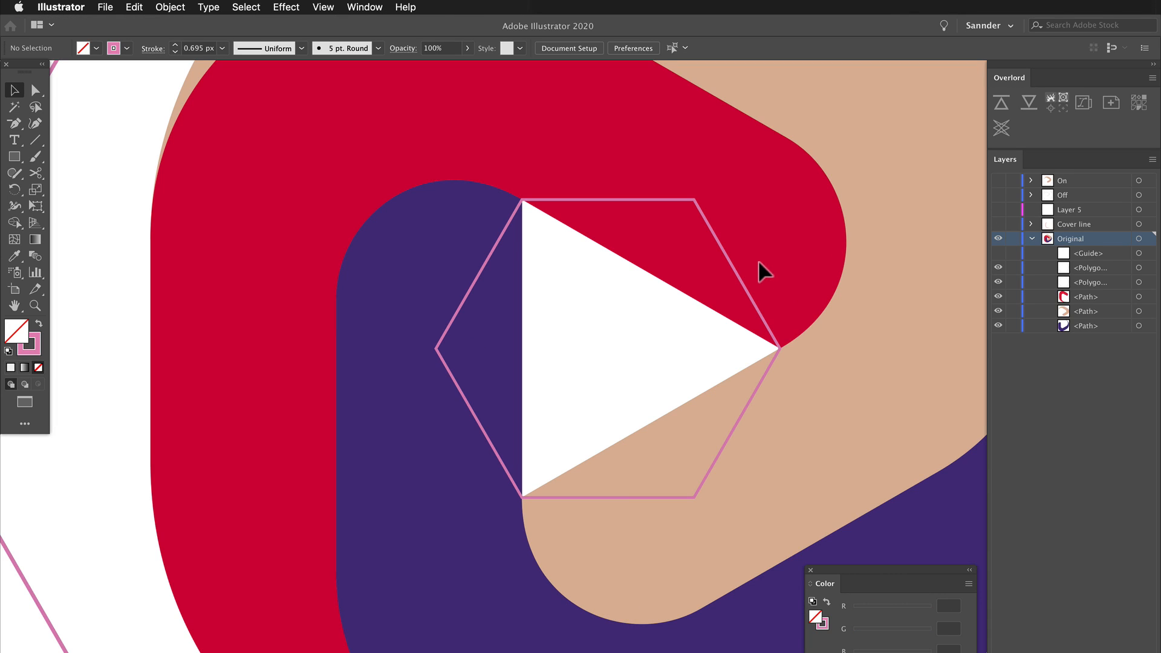
pyautogui.press('super+minus')
pyautogui.moveTo(697, 352); pyautogui.dragTo(656, 287)
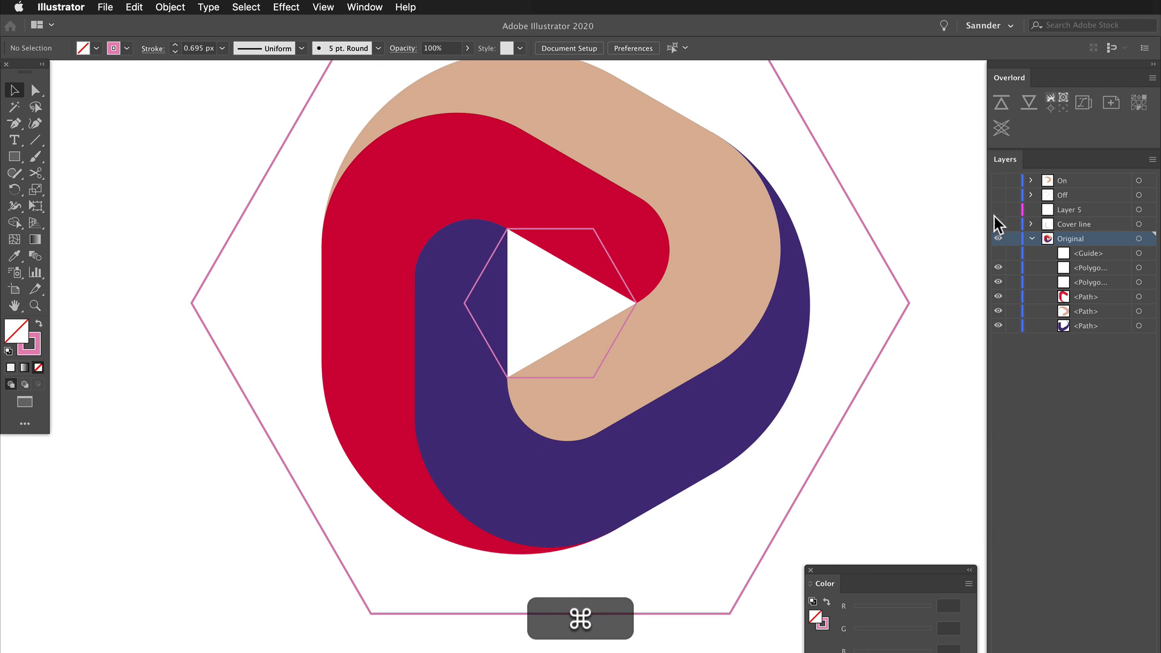
# Isolate the Cover line layer to examine its tapered line, and restore the view of the Original layer.
pyautogui.click(1031, 238)
pyautogui.click(999, 238)
pyautogui.click(999, 224)
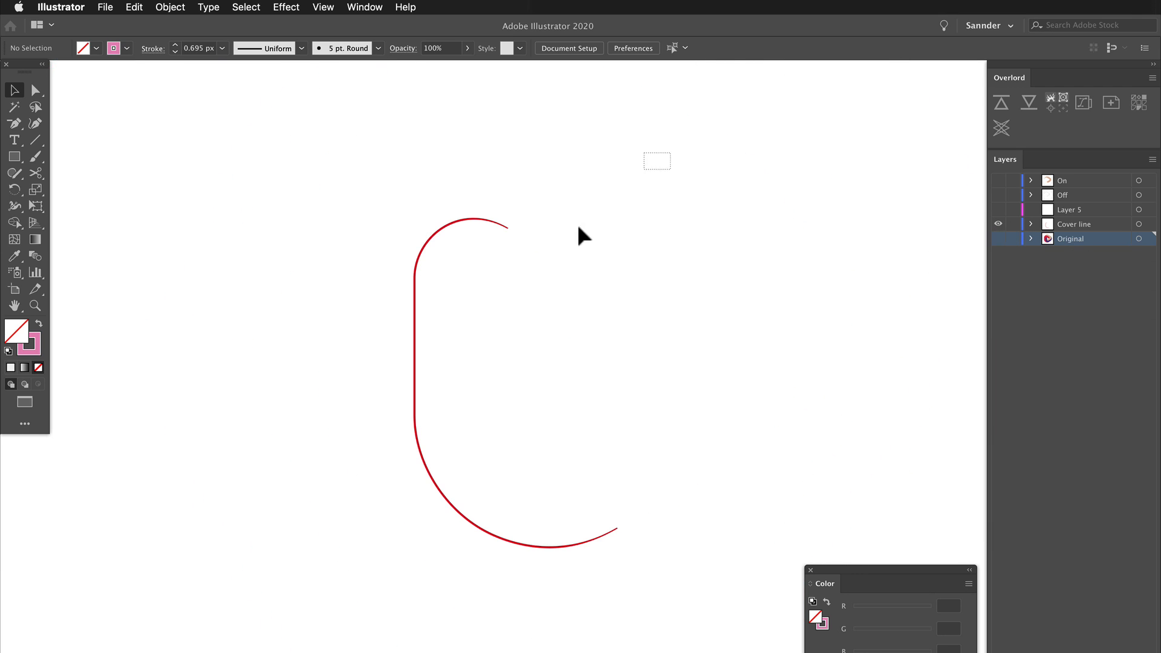
pyautogui.moveTo(648, 170); pyautogui.dragTo(329, 605)
pyautogui.click(998, 224)
pyautogui.click(999, 238)
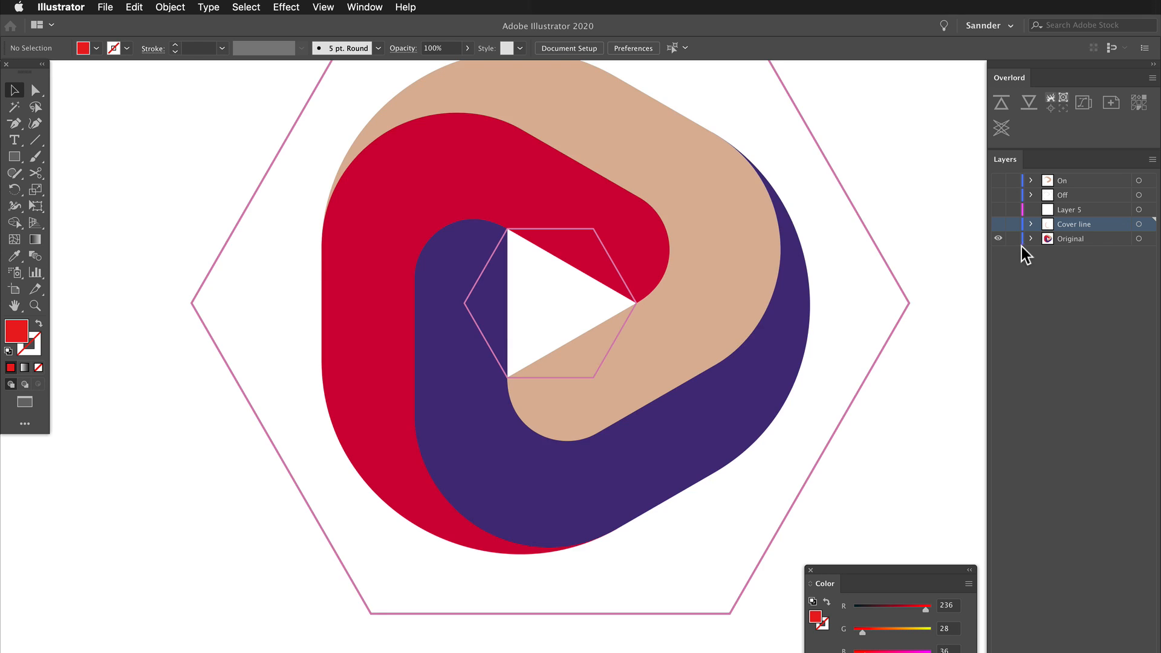
# Duplicate the tan path of the Penrose triangle and place the copy beside the artboard.
pyautogui.hscroll(5, 707, 187)
pyautogui.press('cmd+minus')
pyautogui.hscroll(2, 669, 223)
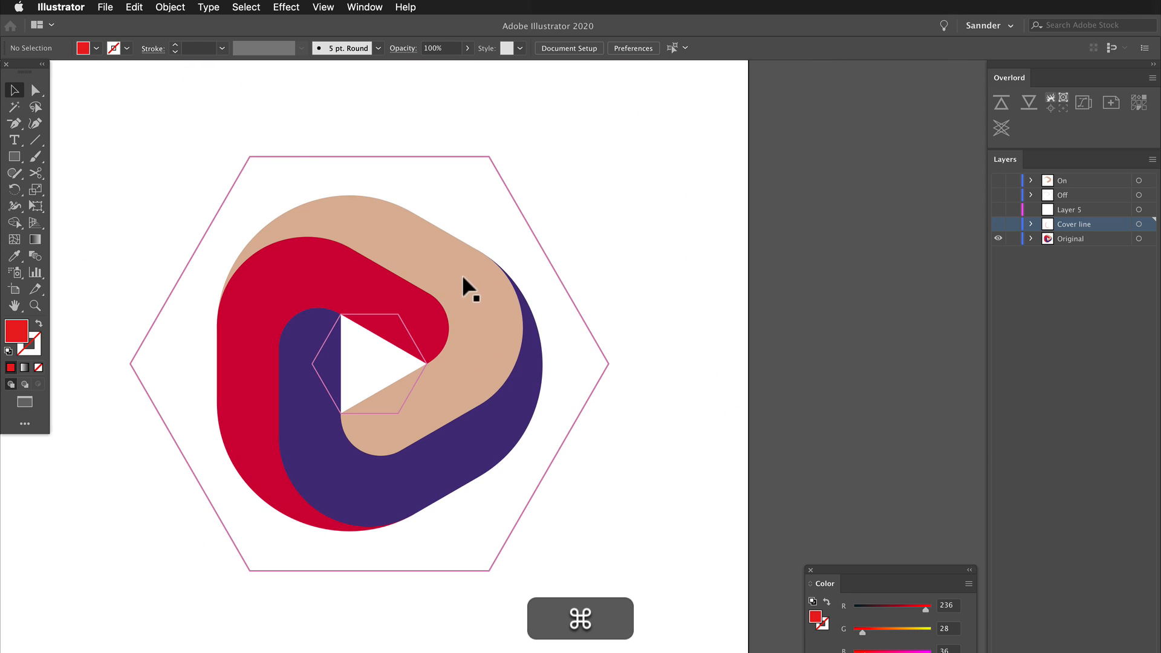
pyautogui.moveTo(474, 280); pyautogui.dragTo(902, 209)
pyautogui.hscroll(5, 822, 215)
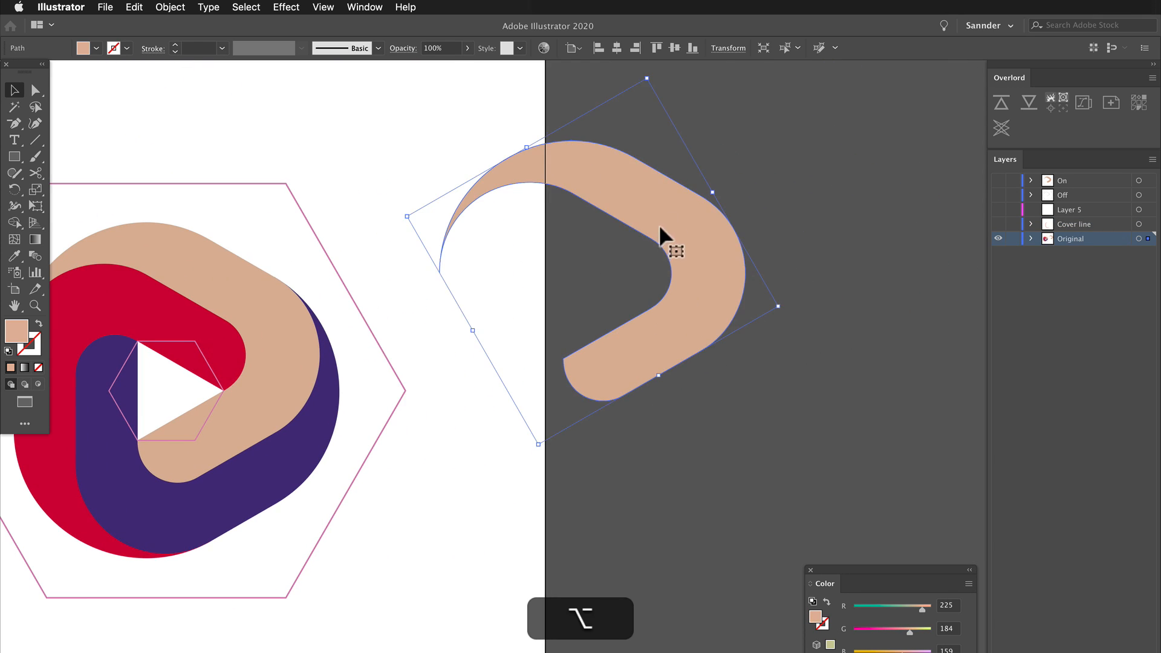
pyautogui.moveTo(661, 238); pyautogui.dragTo(778, 228)
pyautogui.click(686, 245)
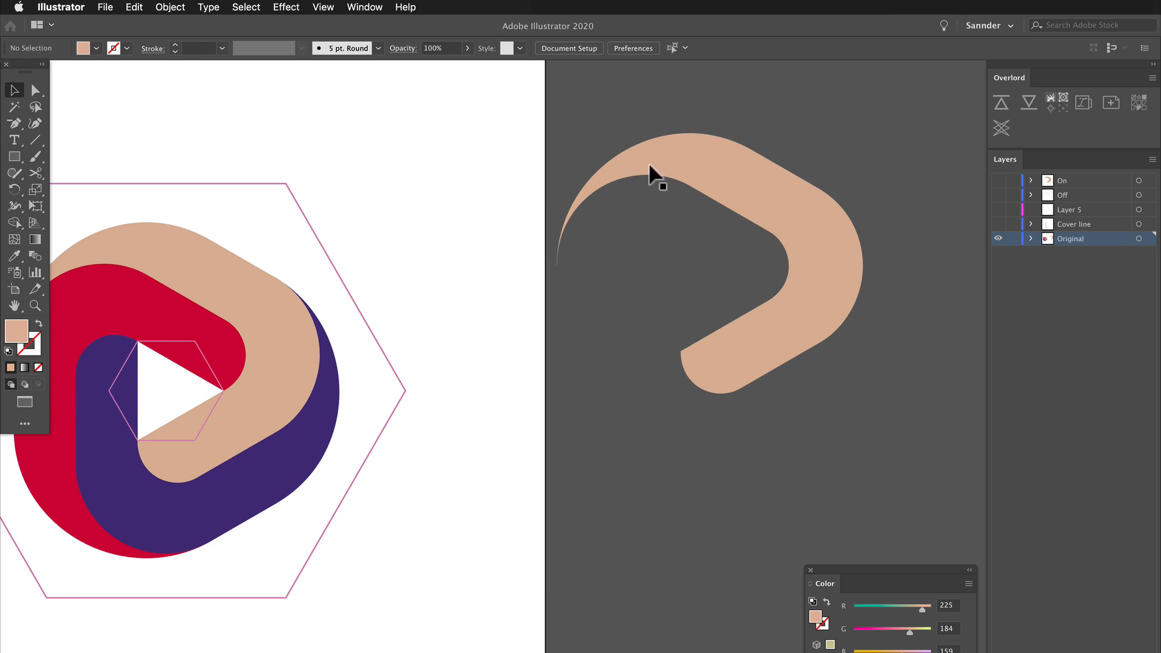
# Delete the outer-edge anchor points of the tan copy, keeping only its inner contour as an open path.
pyautogui.click(670, 189)
pyautogui.press('a')
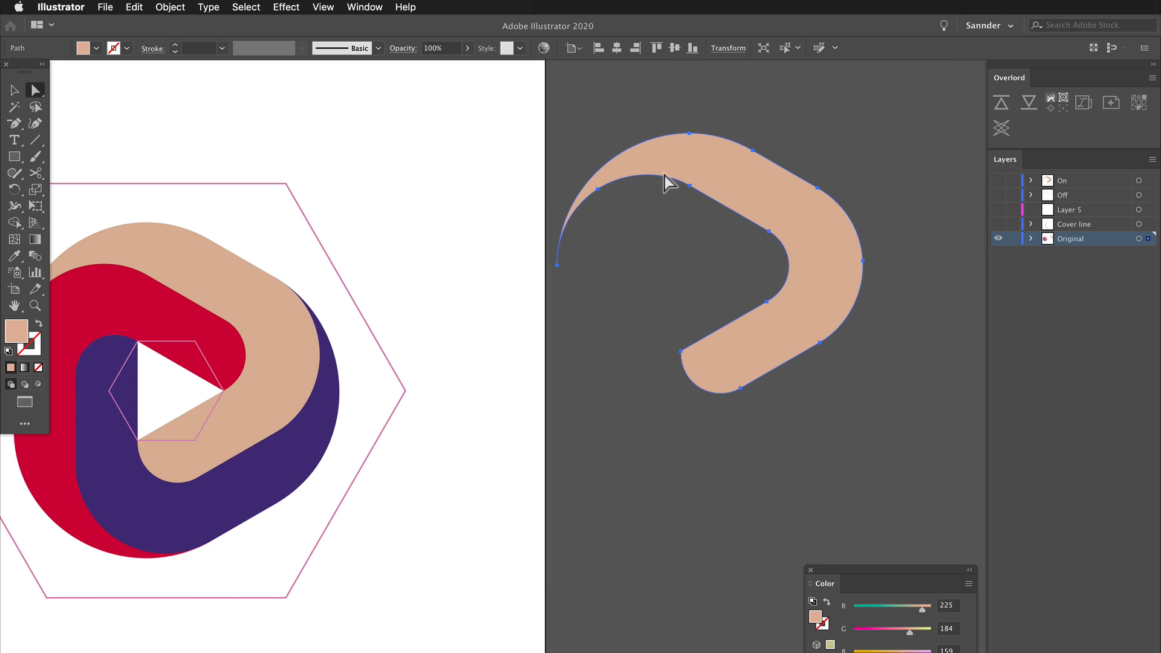
pyautogui.moveTo(771, 161); pyautogui.dragTo(863, 242)
pyautogui.press('BackSpace')
pyautogui.press('BackSpace')
pyautogui.press('BackSpace')
pyautogui.moveTo(847, 324); pyautogui.dragTo(709, 427)
pyautogui.press('BackSpace')
pyautogui.press('BackSpace')
pyautogui.click(634, 373)
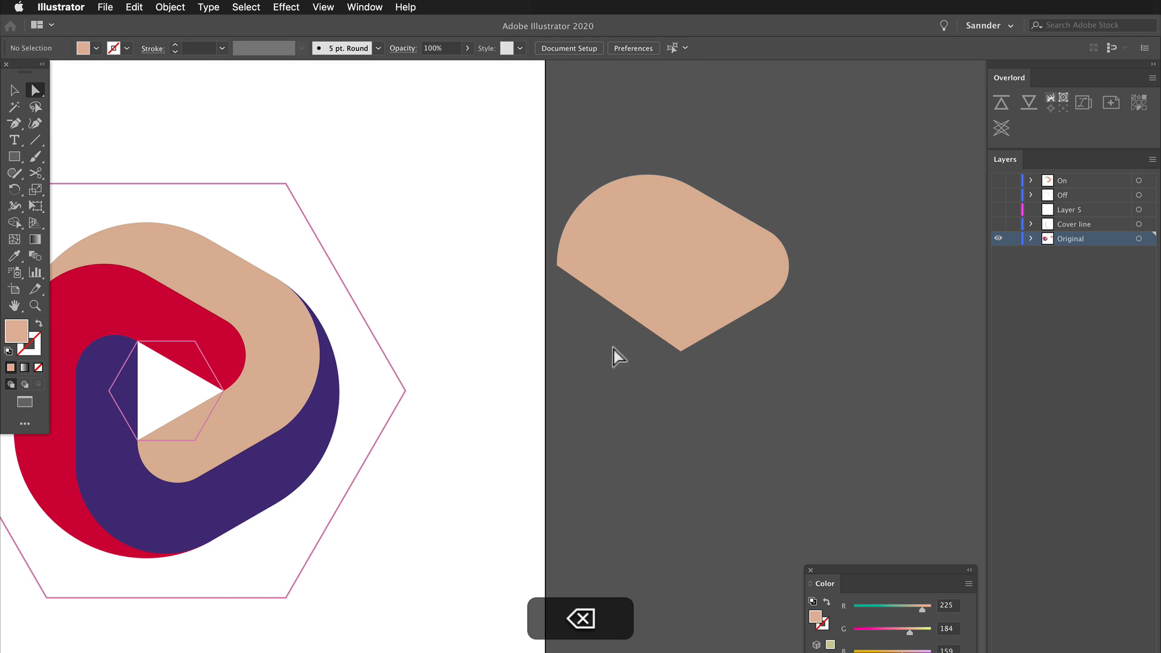
# Shift the open tan path slightly sideways and swap its fill for a 1 px stroke.
pyautogui.press('v')
pyautogui.moveTo(682, 254); pyautogui.dragTo(728, 260)
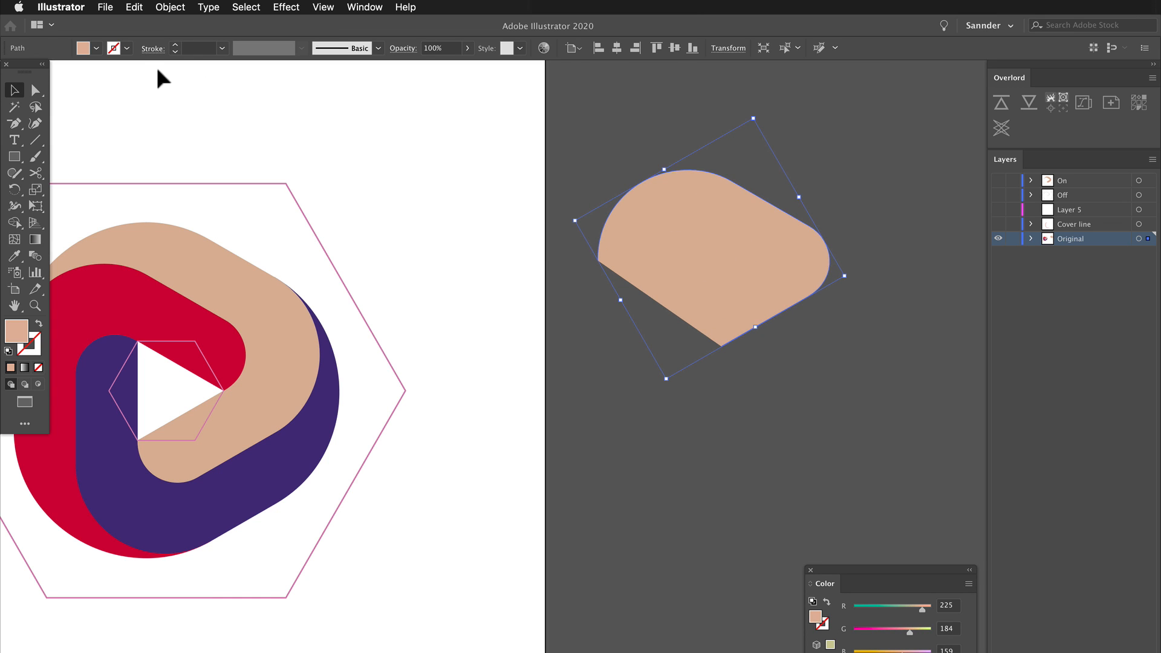
pyautogui.press('shift')
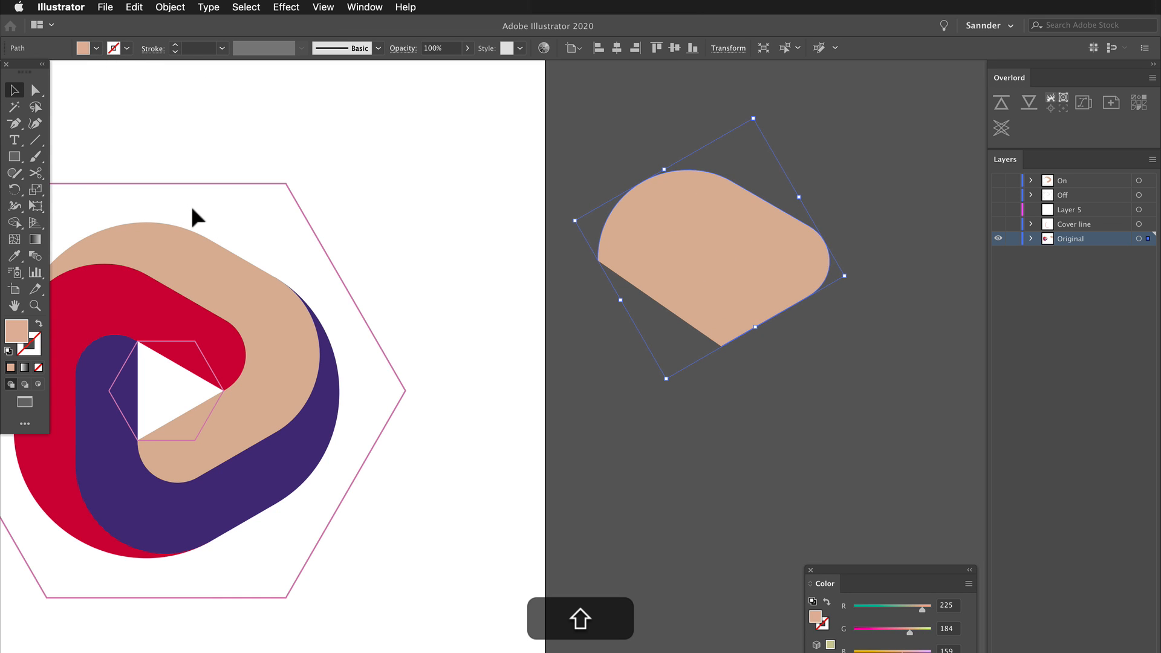
pyautogui.hotkey('shift', 'x')
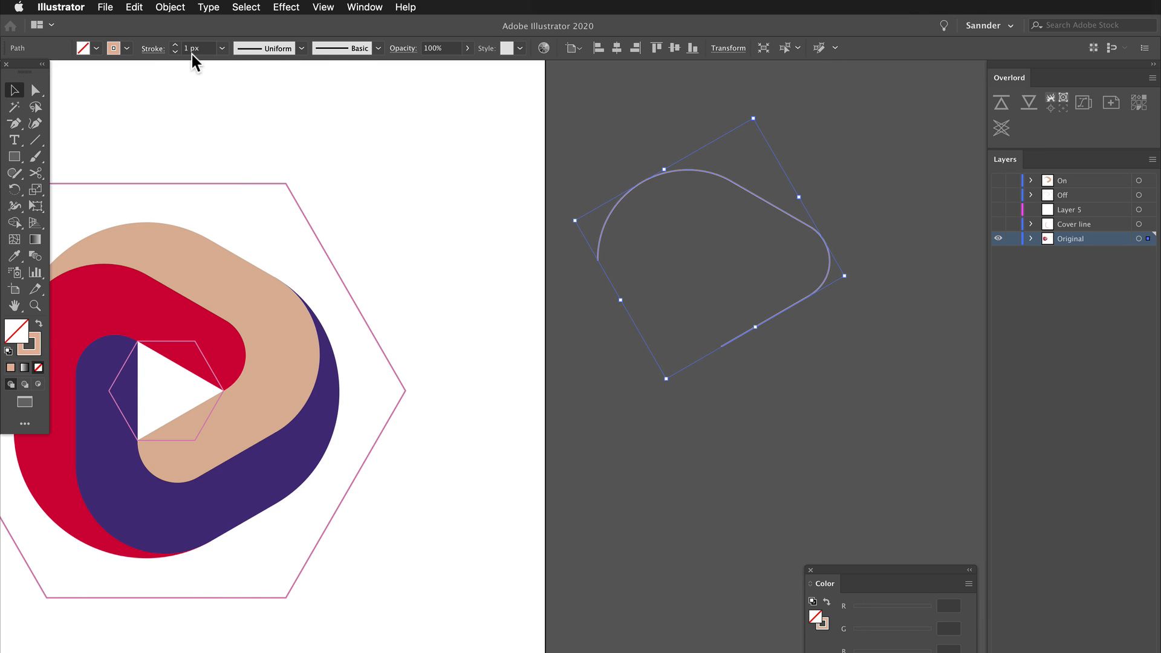
pyautogui.click(623, 175)
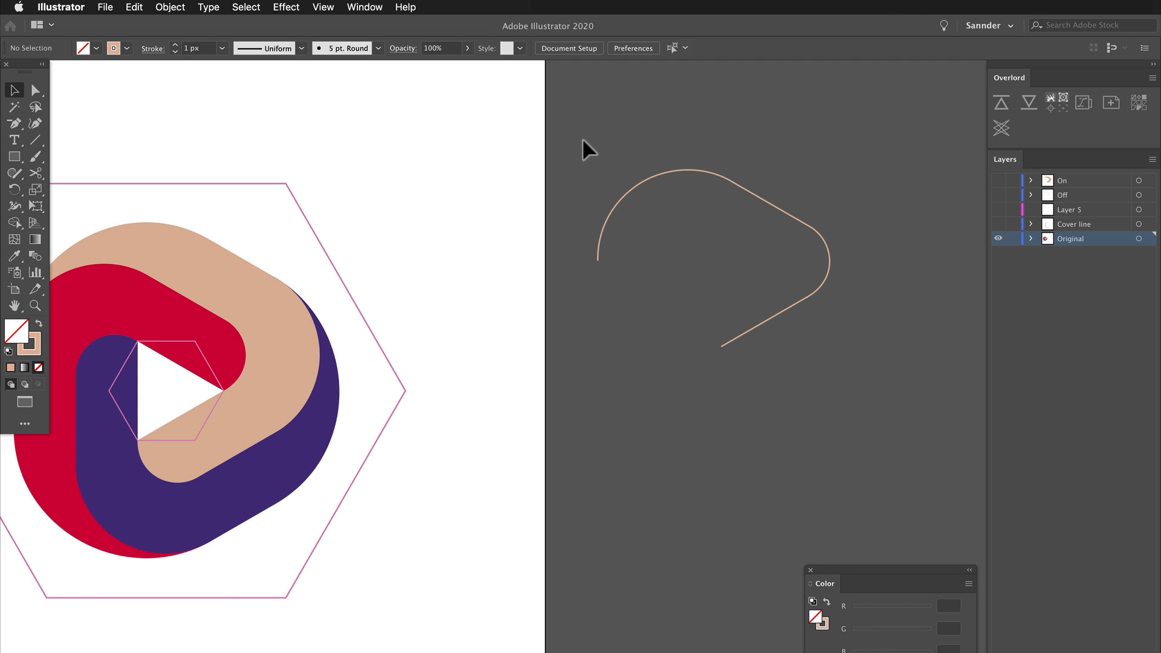
pyautogui.moveTo(859, 355); pyautogui.dragTo(862, 375)
pyautogui.click(847, 381)
pyautogui.moveTo(570, 137); pyautogui.dragTo(569, 138)
pyautogui.click(569, 138)
pyautogui.moveTo(841, 387); pyautogui.dragTo(866, 404)
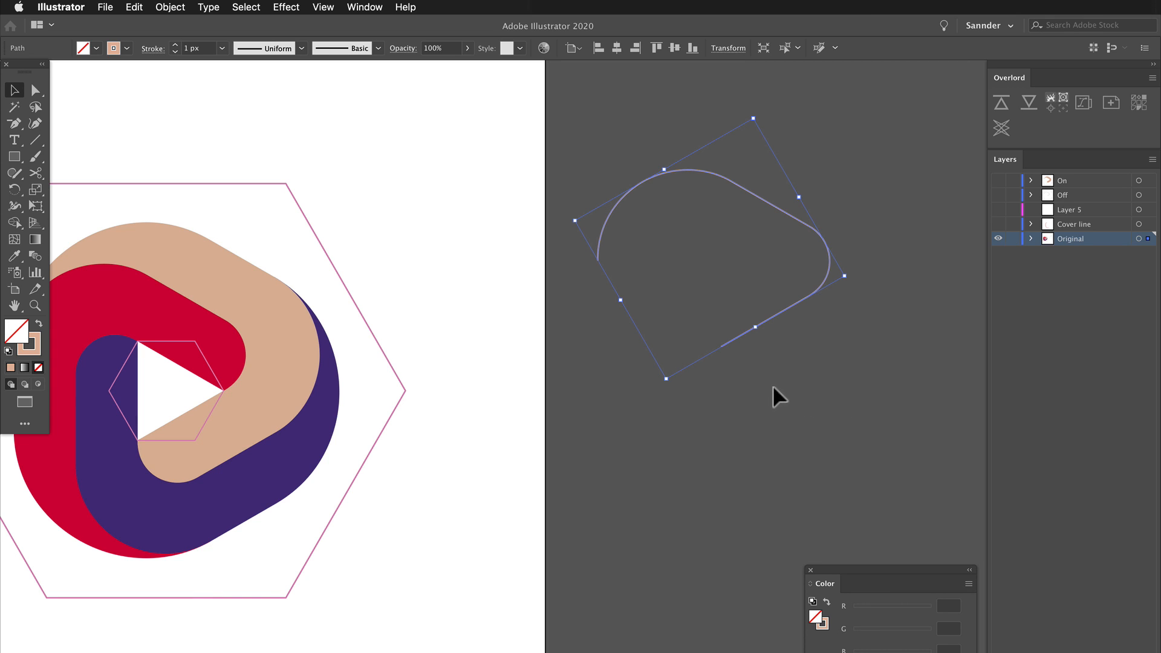
pyautogui.click(846, 375)
pyautogui.moveTo(569, 150); pyautogui.dragTo(570, 150)
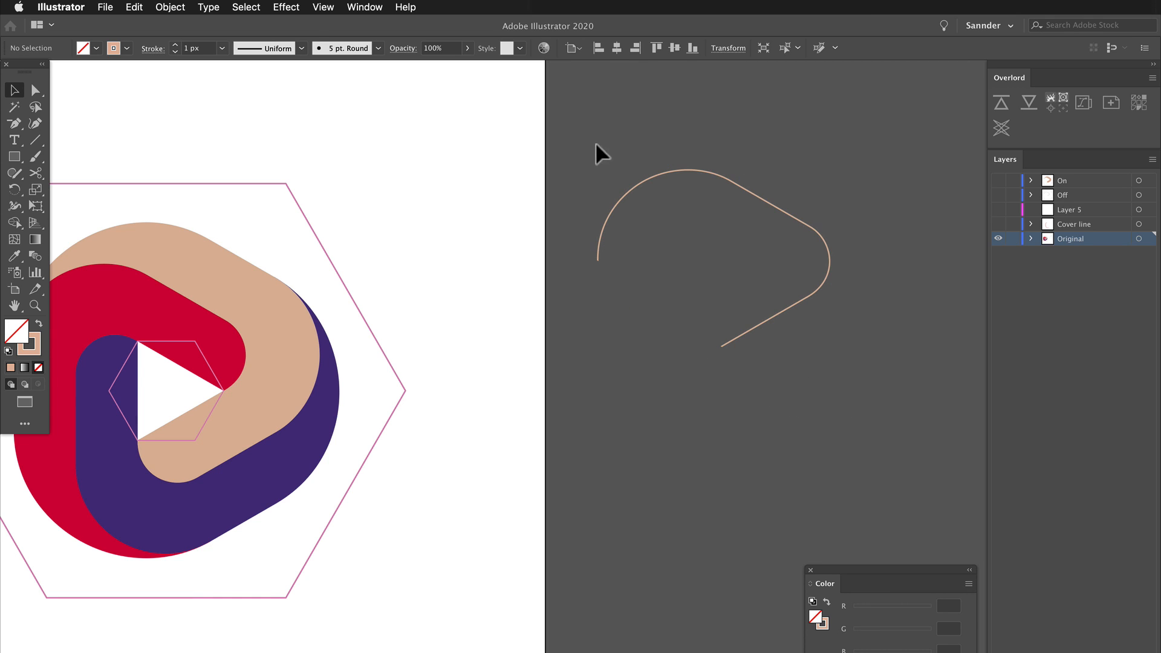
# Convert the tan path's 1 px stroke into a filled shape with Outline Stroke.
pyautogui.moveTo(671, 230); pyautogui.dragTo(881, 402)
pyautogui.press('super+plus')
pyautogui.press('super+plus')
pyautogui.press('super+plus')
pyautogui.press('super+plus')
pyautogui.press('super+plus')
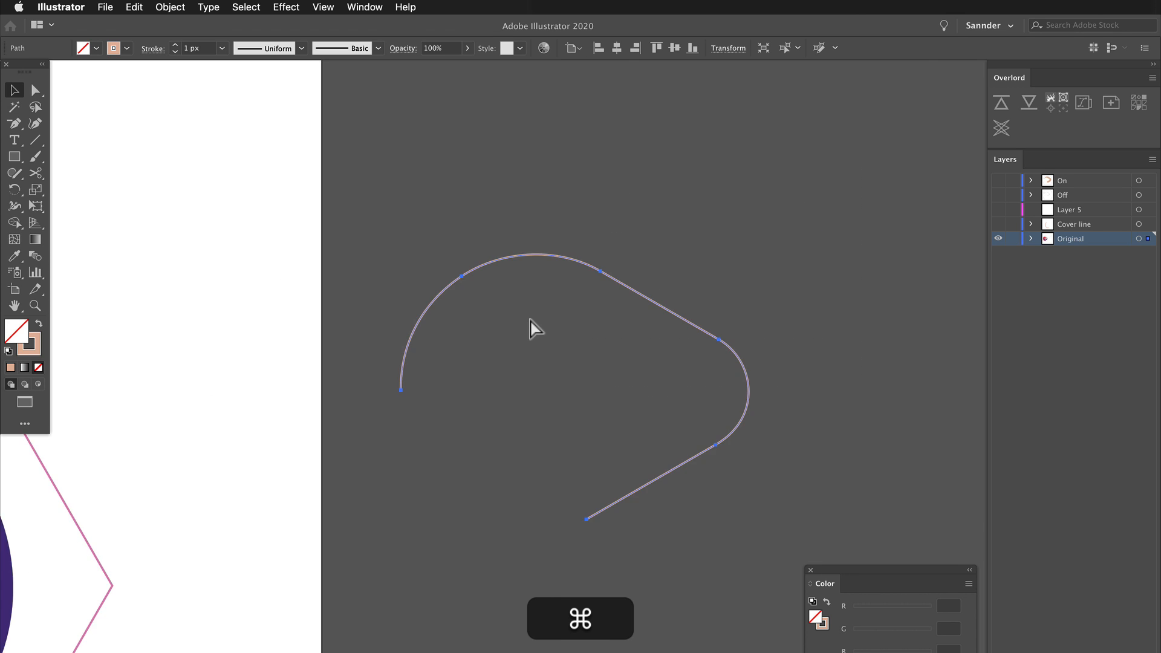
pyautogui.moveTo(513, 219); pyautogui.dragTo(348, 479)
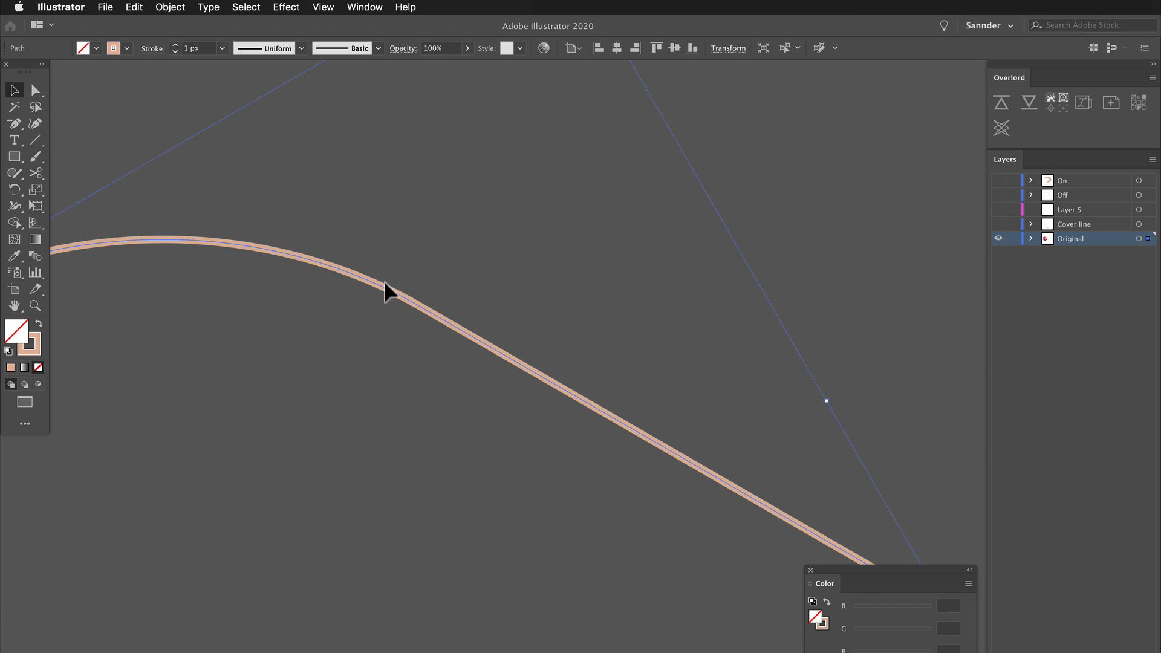
pyautogui.click(170, 7)
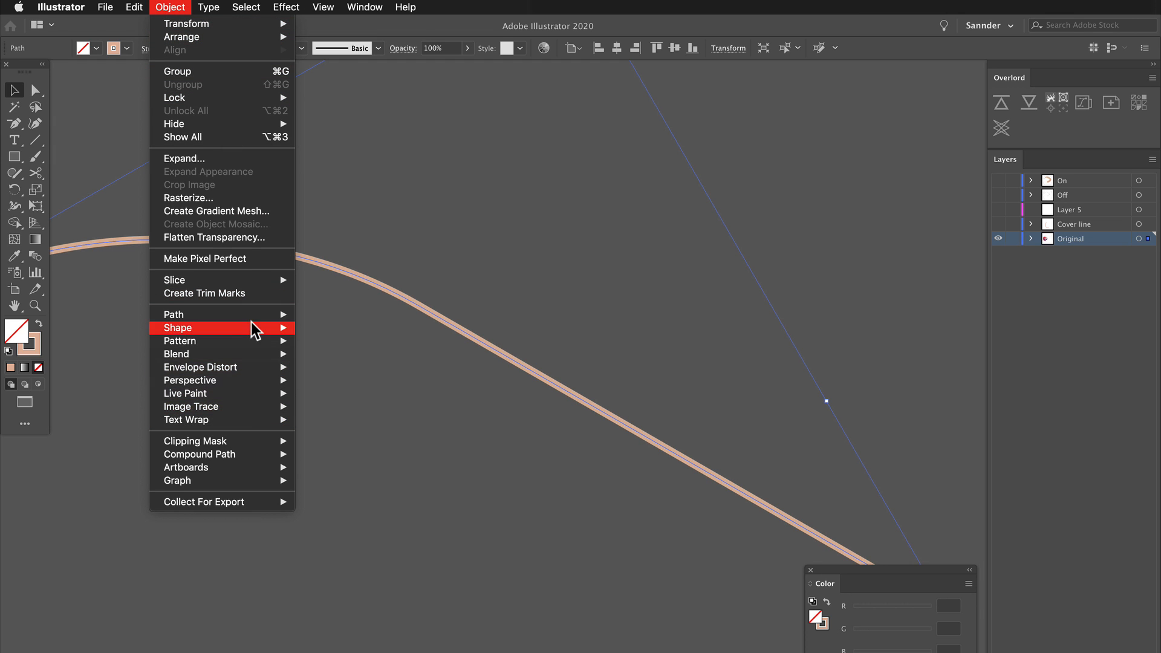
pyautogui.moveTo(251, 319)
pyautogui.click(343, 349)
pyautogui.click(354, 376)
pyautogui.click(301, 255)
# Examine the end of the outlined tan line where its curved section stops.
pyautogui.moveTo(207, 300); pyautogui.dragTo(692, 144)
pyautogui.moveTo(336, 382); pyautogui.dragTo(536, 183)
pyautogui.click(381, 374)
pyautogui.press('a')
pyautogui.moveTo(365, 433); pyautogui.dragTo(438, 386)
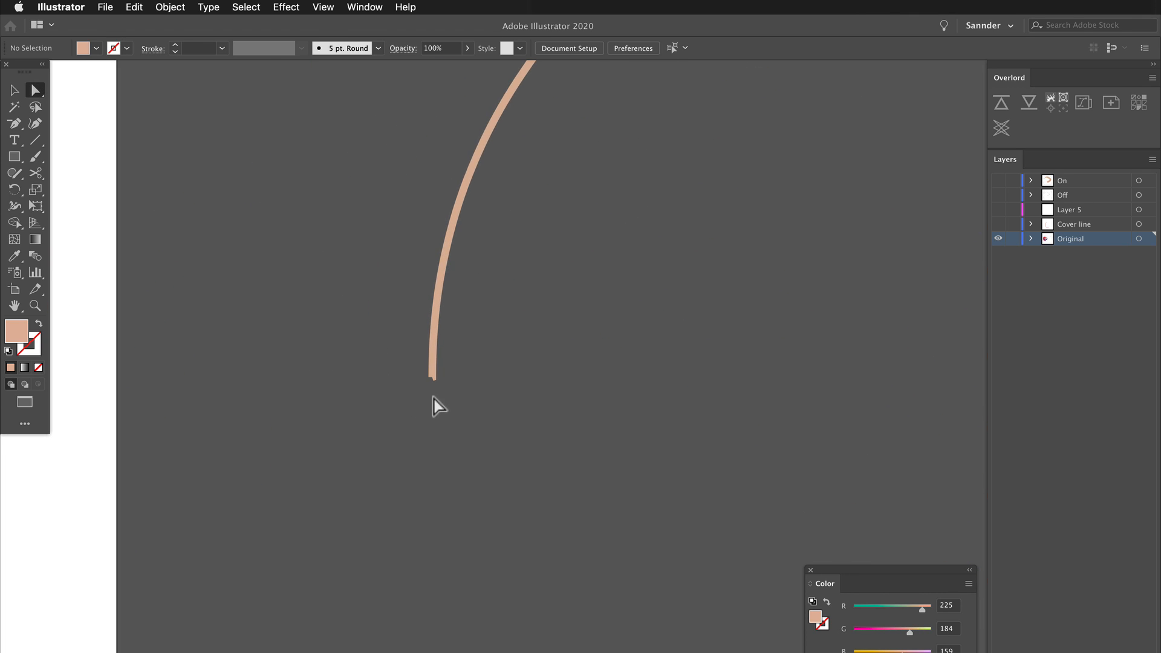
# Move the outlined tan line onto the artboard's edge, beside the Penrose triangle.
pyautogui.press('super+minus')
pyautogui.press('super+minus')
pyautogui.press('super+minus')
pyautogui.press('super+minus')
pyautogui.moveTo(582, 372); pyautogui.dragTo(628, 344)
pyautogui.press('v')
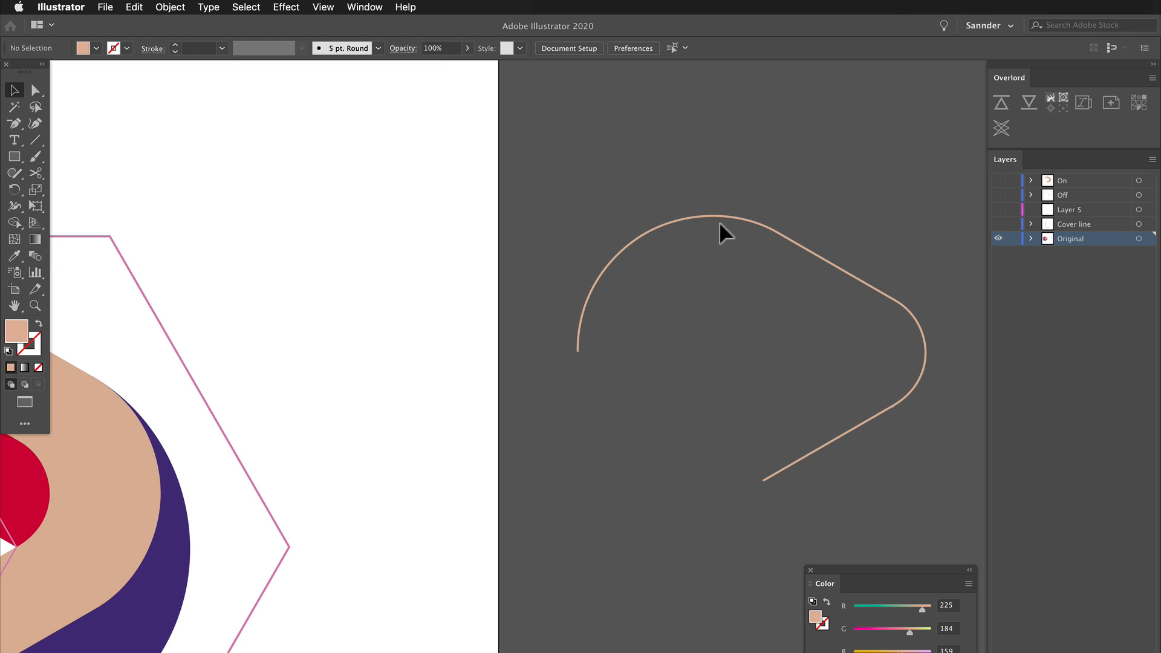
pyautogui.moveTo(729, 230); pyautogui.dragTo(501, 342)
pyautogui.moveTo(446, 382); pyautogui.dragTo(799, 237)
pyautogui.moveTo(802, 192); pyautogui.dragTo(130, 232)
pyautogui.moveTo(343, 288); pyautogui.dragTo(516, 304)
pyautogui.moveTo(420, 264); pyautogui.dragTo(793, 142)
pyautogui.moveTo(725, 240); pyautogui.dragTo(630, 242)
pyautogui.click(535, 183)
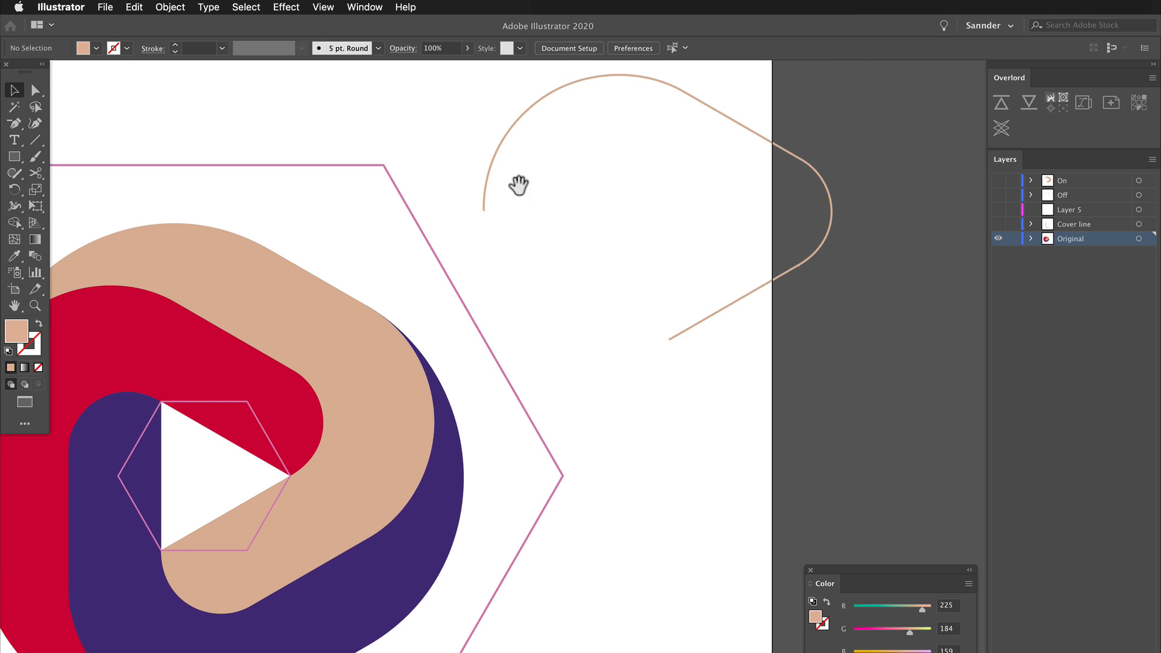
# Bring the end anchor points of the tan line's curved section together so the line tapers to a point.
pyautogui.moveTo(519, 205); pyautogui.dragTo(637, 232)
pyautogui.press('super+=')
pyautogui.press('super+=')
pyautogui.press('super+=')
pyautogui.press('super+=')
pyautogui.moveTo(614, 181); pyautogui.dragTo(553, 582)
pyautogui.moveTo(608, 160); pyautogui.dragTo(556, 332)
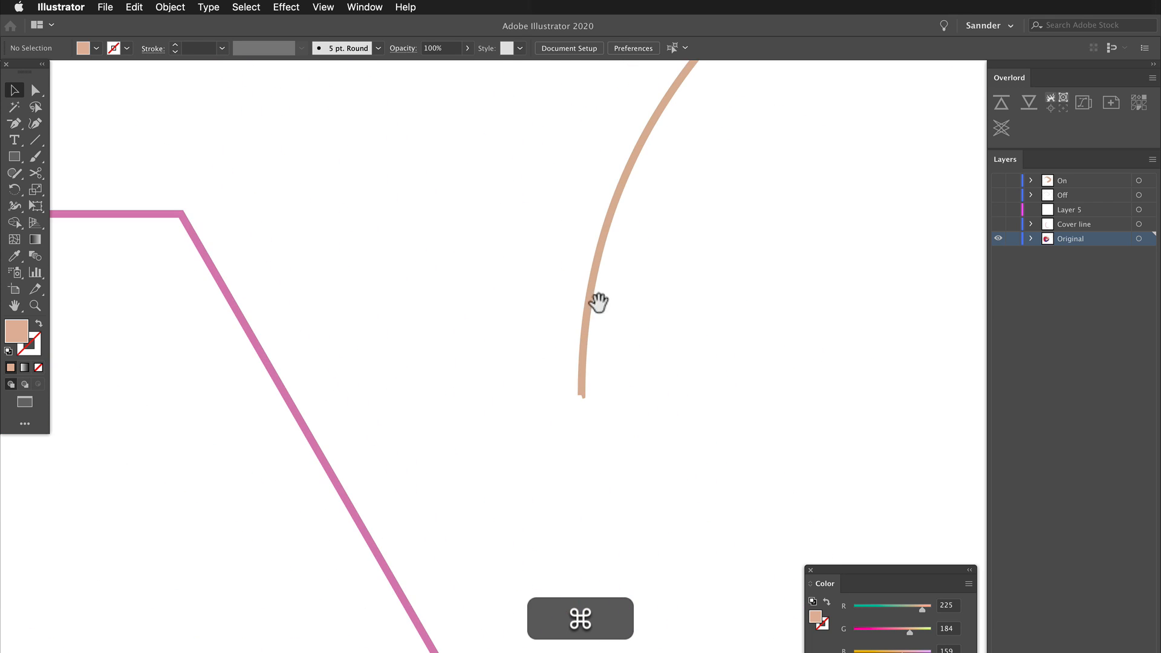
pyautogui.moveTo(620, 351); pyautogui.dragTo(582, 437)
pyautogui.press('a')
pyautogui.click(581, 397)
pyautogui.click(583, 409)
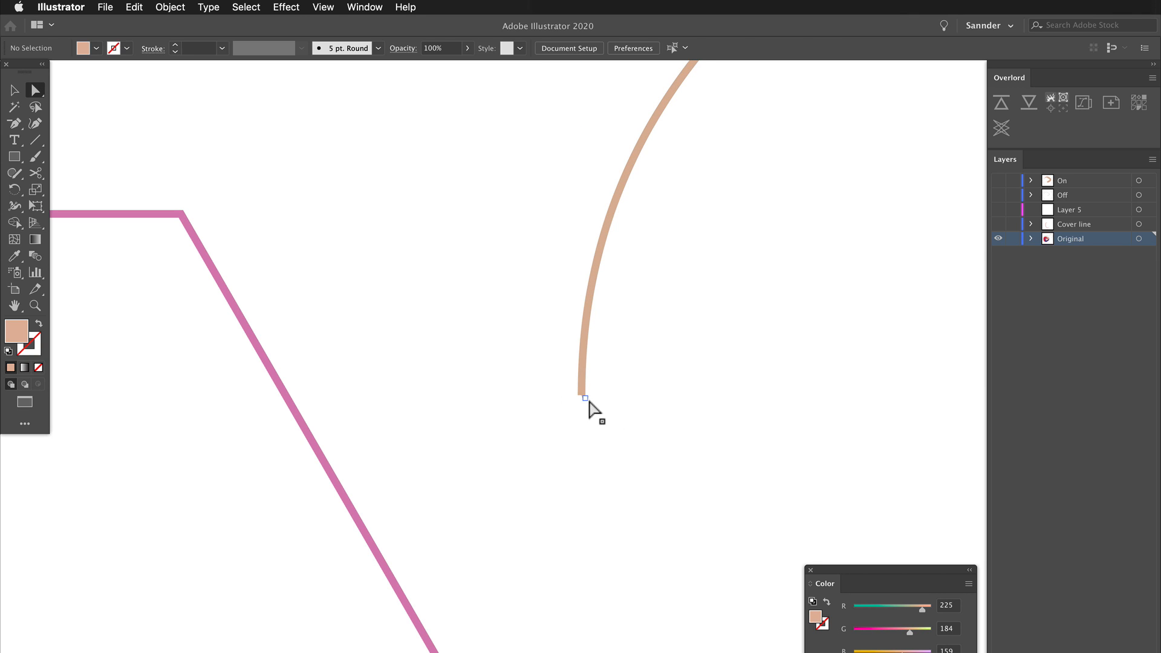
pyautogui.moveTo(583, 414)
pyautogui.mouseDown()
pyautogui.moveTo(606, 379)
pyautogui.moveTo(574, 403)
pyautogui.mouseUp()
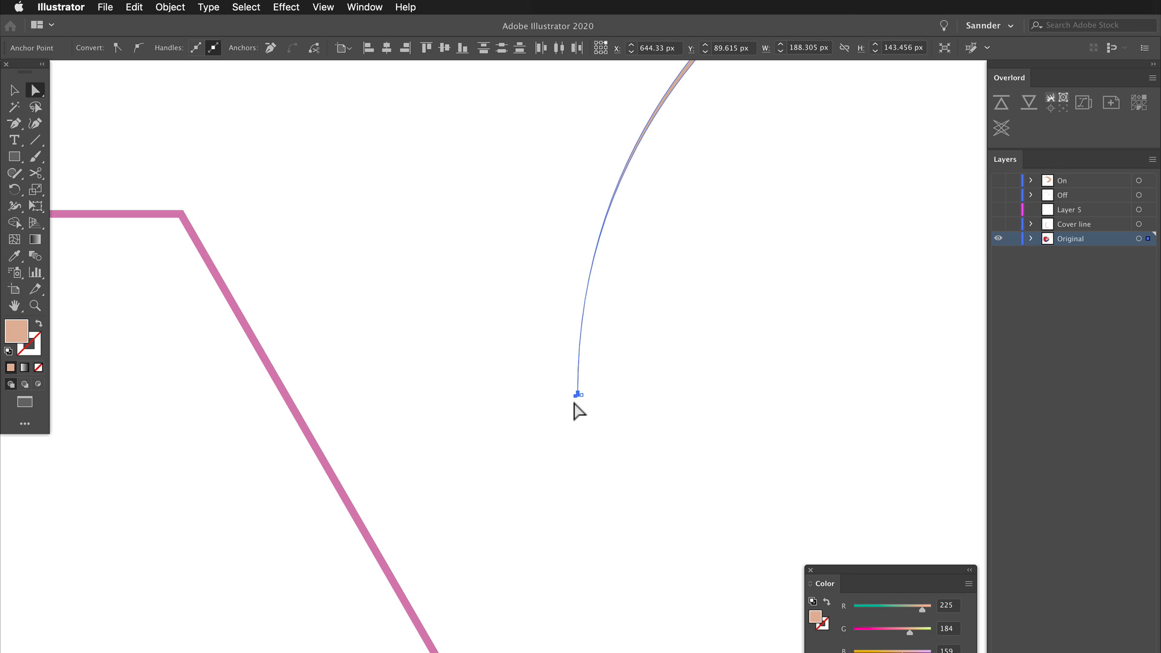
pyautogui.click(609, 377)
pyautogui.moveTo(625, 311); pyautogui.dragTo(515, 429)
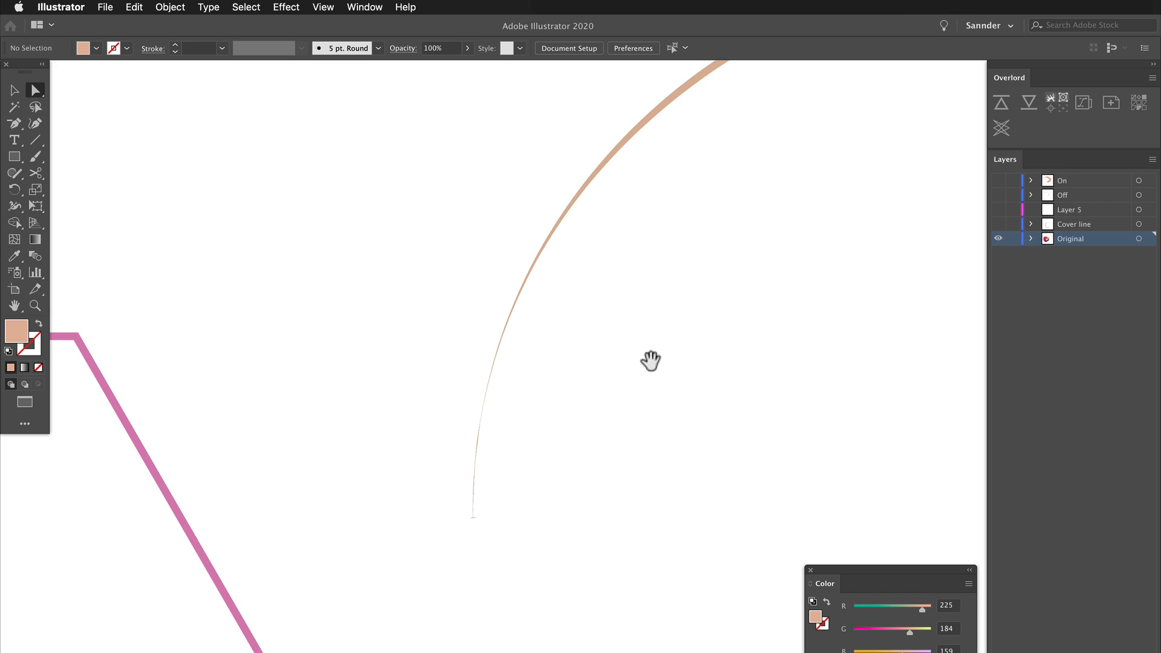
# Hide the Original layer and show the Cover line layer.
pyautogui.moveTo(589, 386); pyautogui.dragTo(125, 384)
pyautogui.moveTo(780, 293); pyautogui.dragTo(285, 147)
pyautogui.moveTo(846, 520); pyautogui.dragTo(791, 276)
pyautogui.moveTo(650, 357); pyautogui.dragTo(848, 274)
pyautogui.press('super+minus')
pyautogui.press('super+minus')
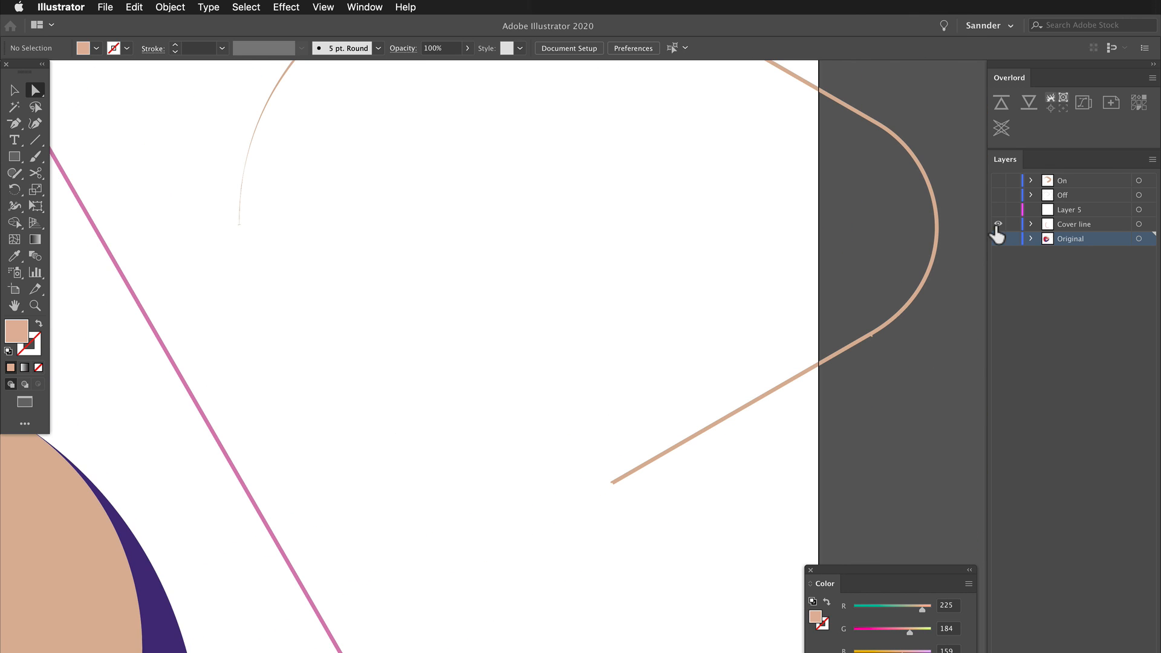
pyautogui.click(998, 238)
pyautogui.click(999, 224)
# Examine the tapered upper end of the red cover line at high magnification.
pyautogui.moveTo(54, 521); pyautogui.dragTo(590, 322)
pyautogui.press('super+plus')
pyautogui.press('super+plus')
pyautogui.press('super+plus')
pyautogui.moveTo(522, 170); pyautogui.dragTo(532, 525)
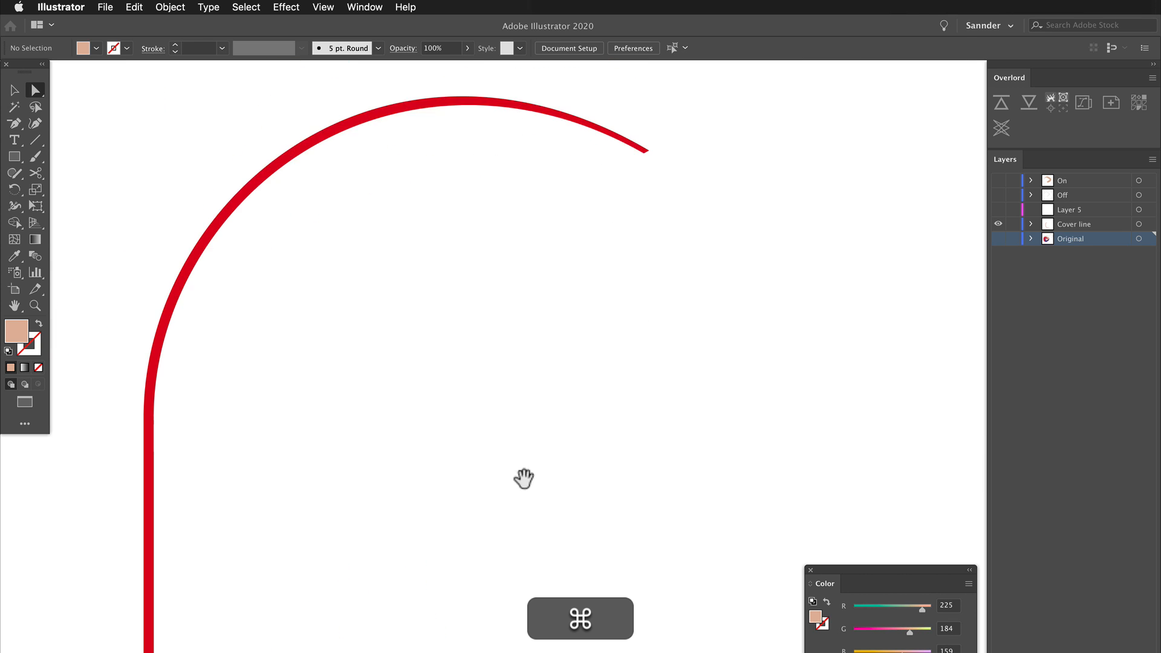
pyautogui.moveTo(553, 295); pyautogui.dragTo(530, 423)
pyautogui.moveTo(653, 238); pyautogui.dragTo(621, 296)
pyautogui.click(642, 236)
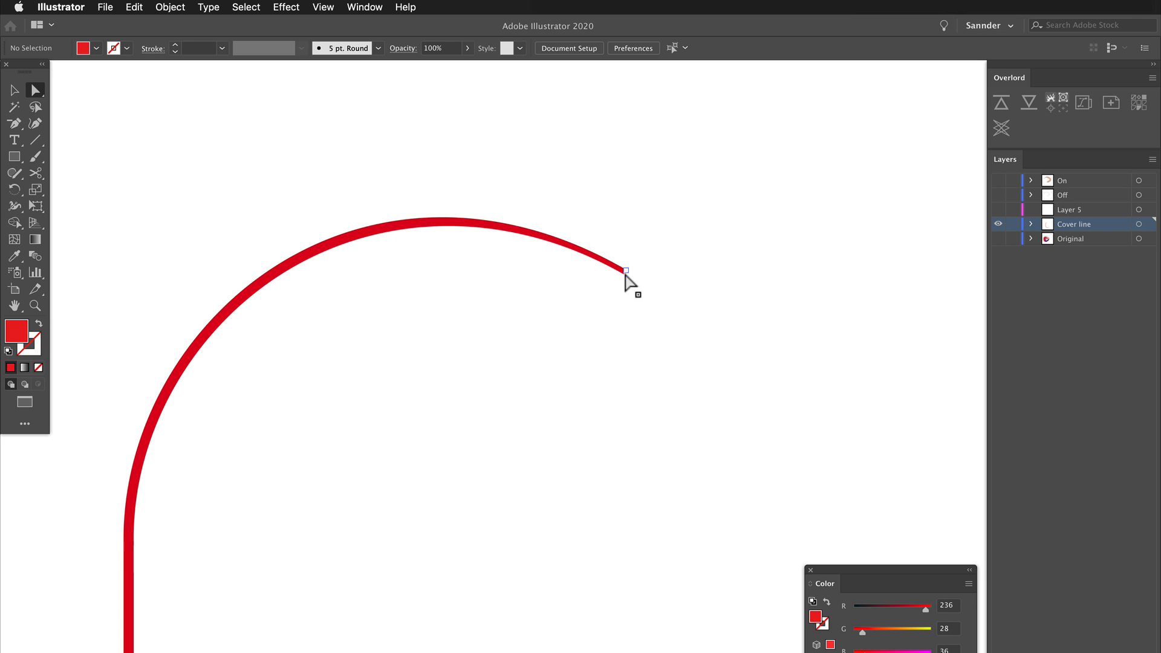
# Show the Original layer again beneath the lower curved end of the red cover line.
pyautogui.scroll(-15, 577, 330)
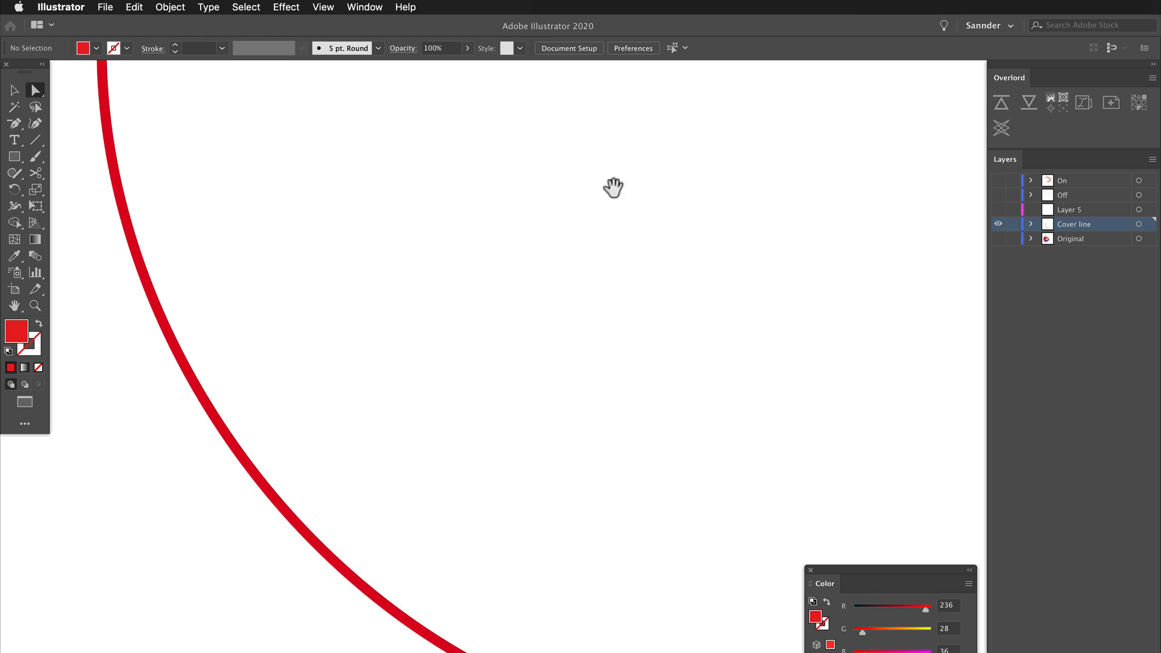
pyautogui.hscroll(5, 538, 246)
pyautogui.moveTo(741, 358); pyautogui.dragTo(666, 424)
pyautogui.hscroll(-2, 579, 384)
pyautogui.click(999, 239)
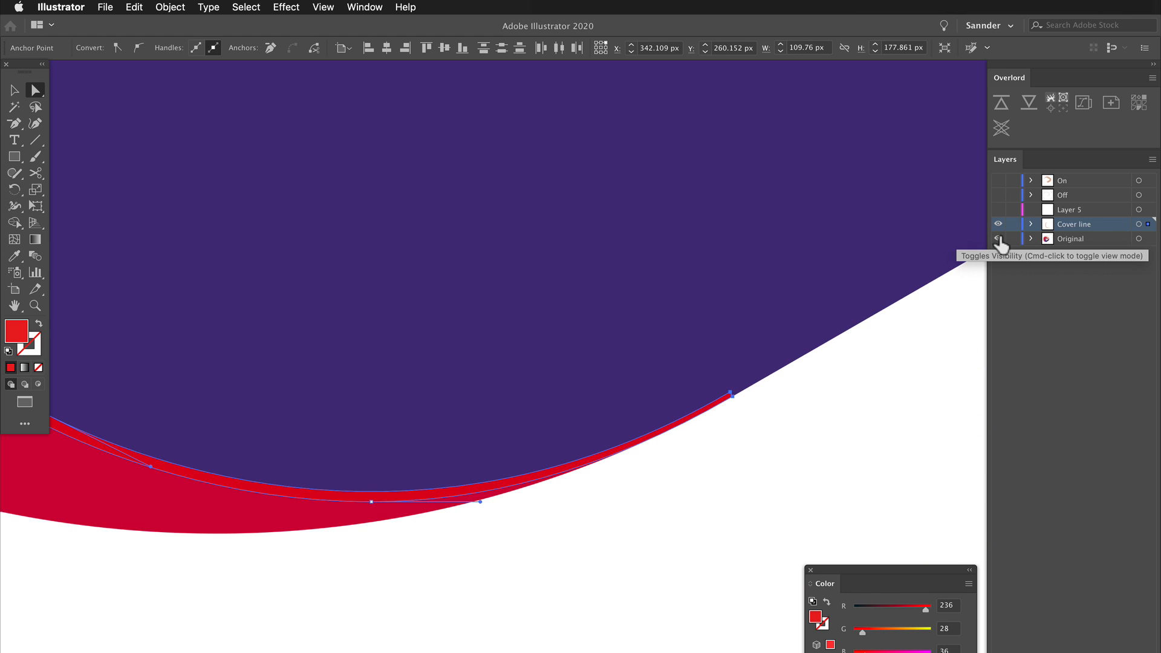
pyautogui.hscroll(-1, 650, 359)
pyautogui.click(728, 486)
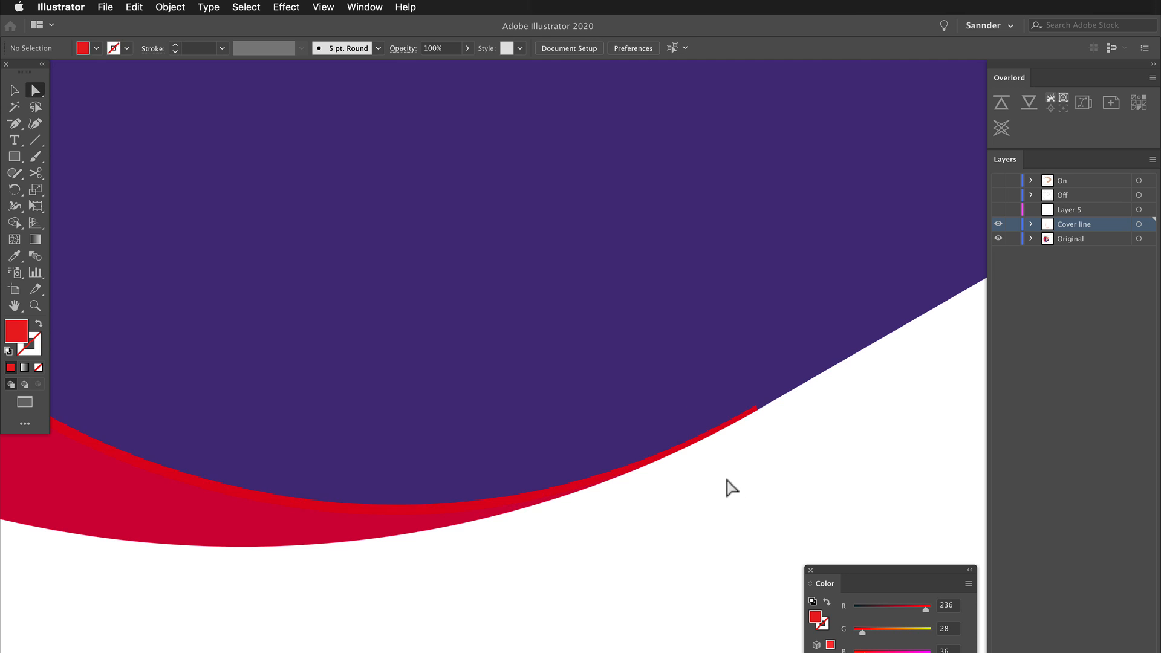
# Try to move the red cover line's lower end anchor point onto the purple shape's edge so the line tapers away.
pyautogui.click(754, 411)
pyautogui.click(764, 430)
pyautogui.press('super+equal')
pyautogui.moveTo(793, 441); pyautogui.dragTo(628, 381)
pyautogui.moveTo(718, 372); pyautogui.dragTo(722, 378)
pyautogui.click(687, 492)
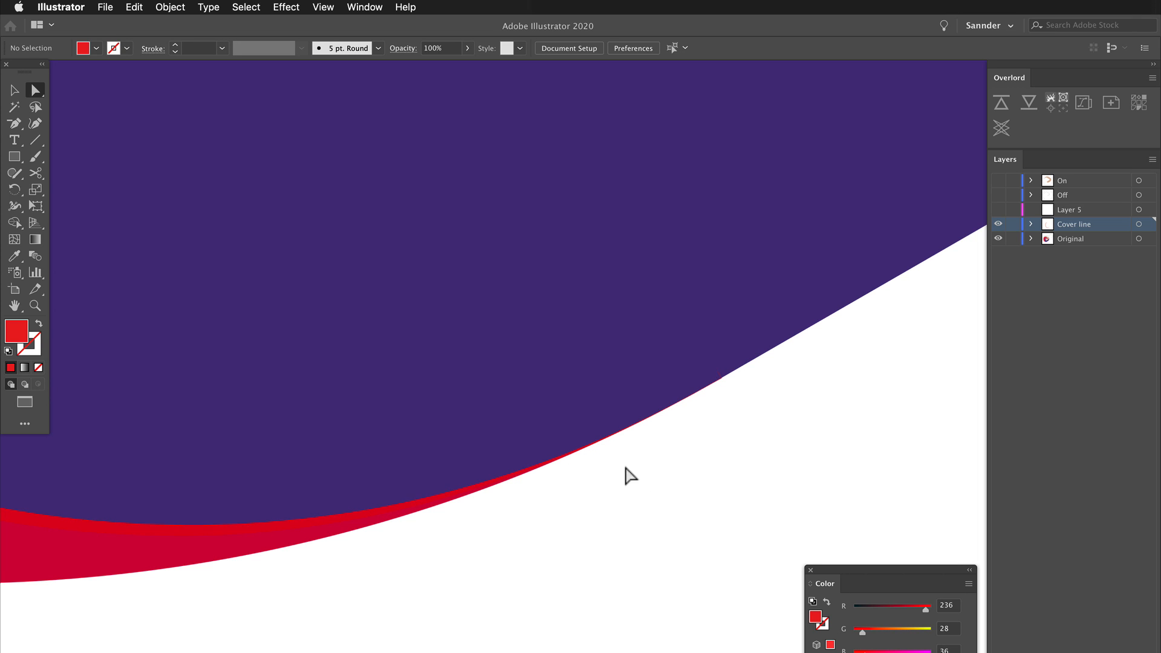
# Undo the last adjustment to the red cover line and check its curve along the purple shape.
pyautogui.press('super+minus')
pyautogui.press('super+minus')
pyautogui.press('super+minus')
pyautogui.moveTo(464, 269); pyautogui.dragTo(659, 570)
pyautogui.moveTo(437, 84); pyautogui.dragTo(344, 282)
pyautogui.moveTo(669, 428); pyautogui.dragTo(616, 329)
pyautogui.press('super+z')
pyautogui.moveTo(660, 556); pyautogui.dragTo(623, 246)
pyautogui.moveTo(586, 537); pyautogui.dragTo(614, 385)
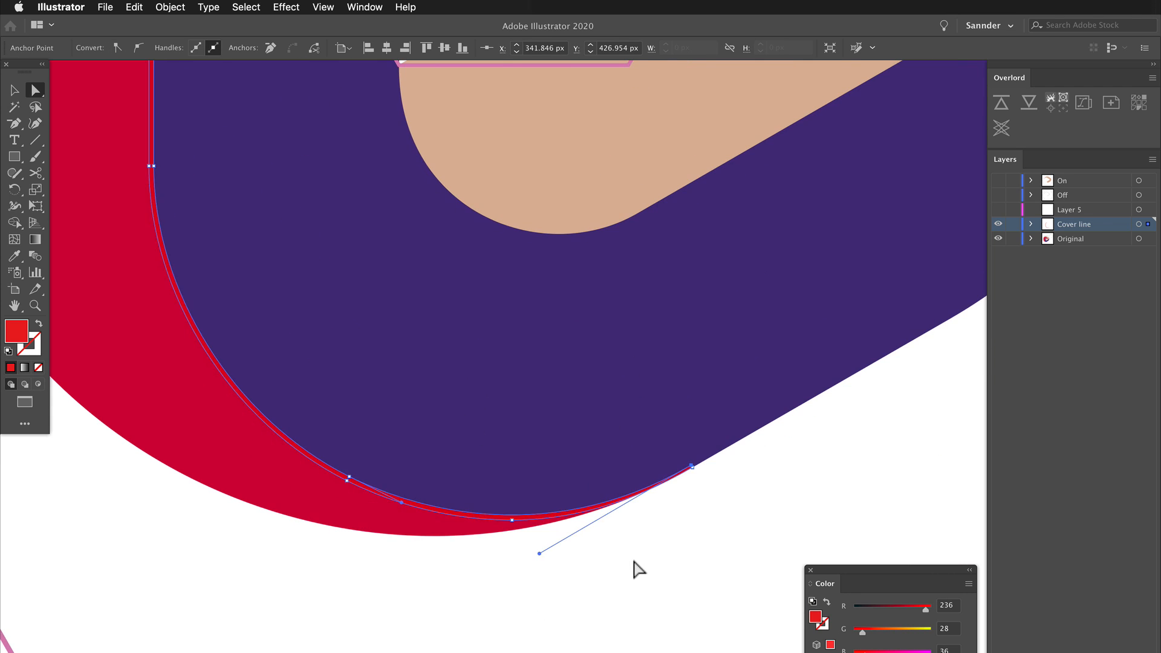
pyautogui.click(635, 559)
# Switch to After Effects, open the Triangles composition and set the current time to 0:00:00:06.
pyautogui.press('super+Tab')
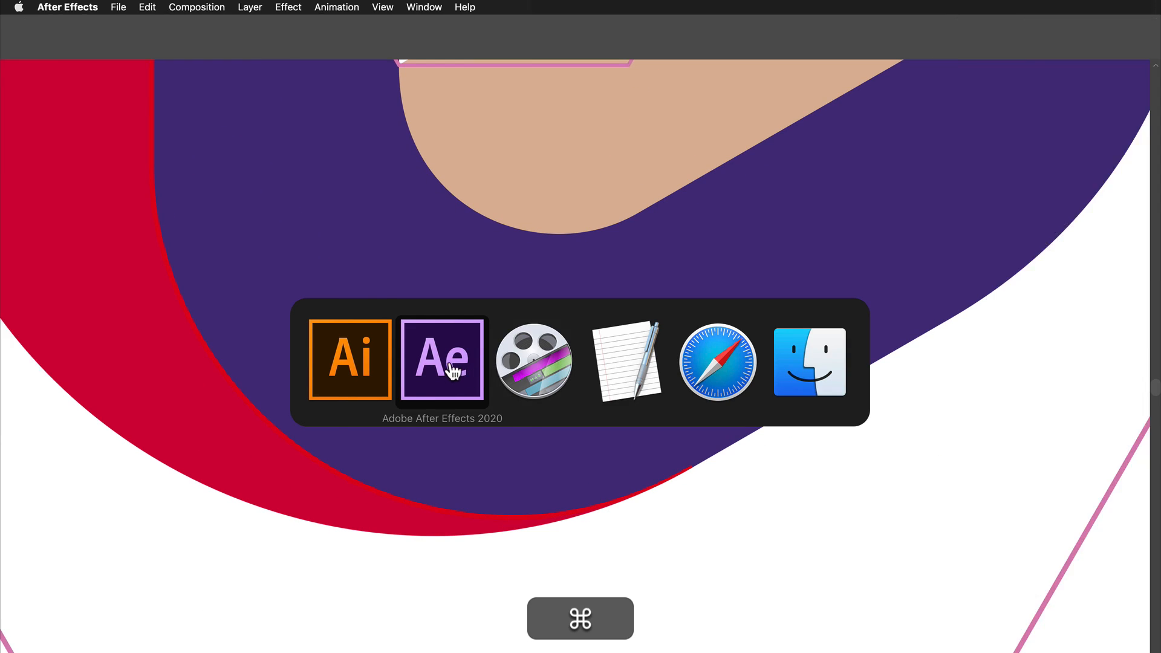
pyautogui.click(447, 363)
pyautogui.click(253, 433)
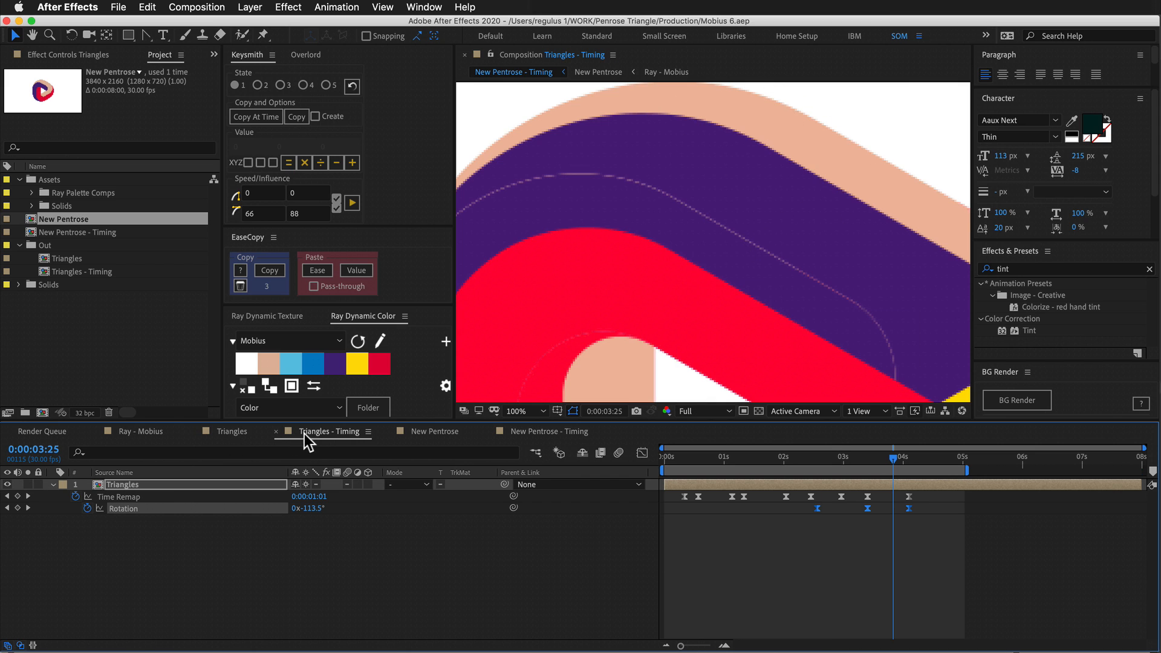
pyautogui.scroll(5, 171, 514)
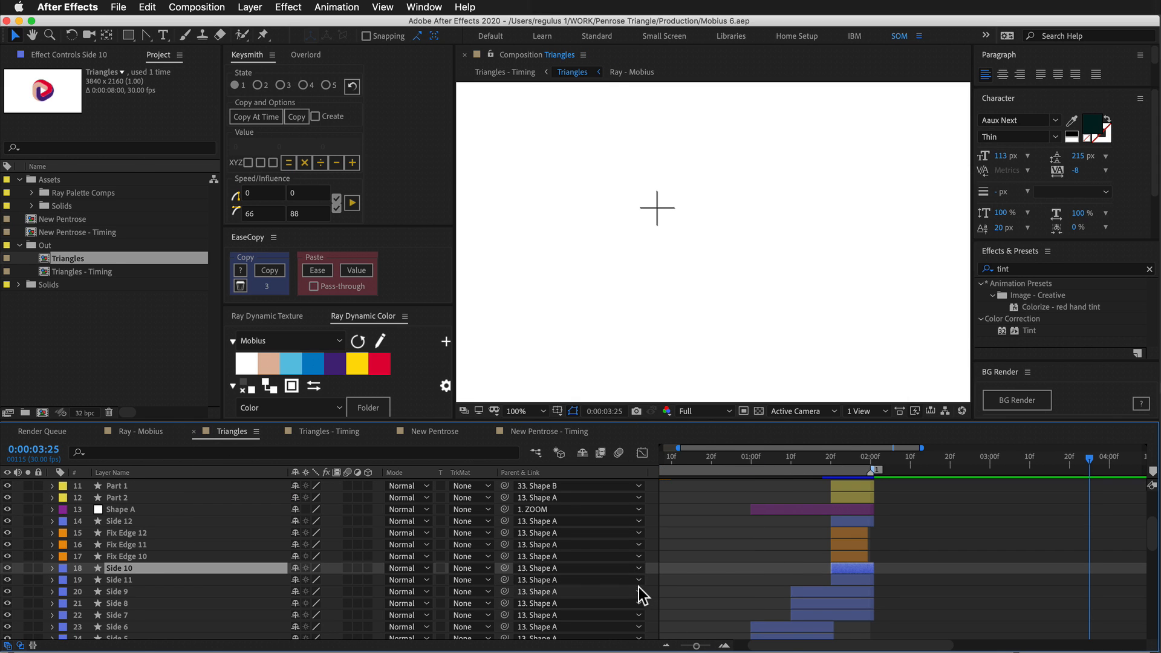
pyautogui.press('`')
pyautogui.moveTo(718, 83); pyautogui.dragTo(747, 89)
pyautogui.moveTo(871, 233); pyautogui.dragTo(887, 394)
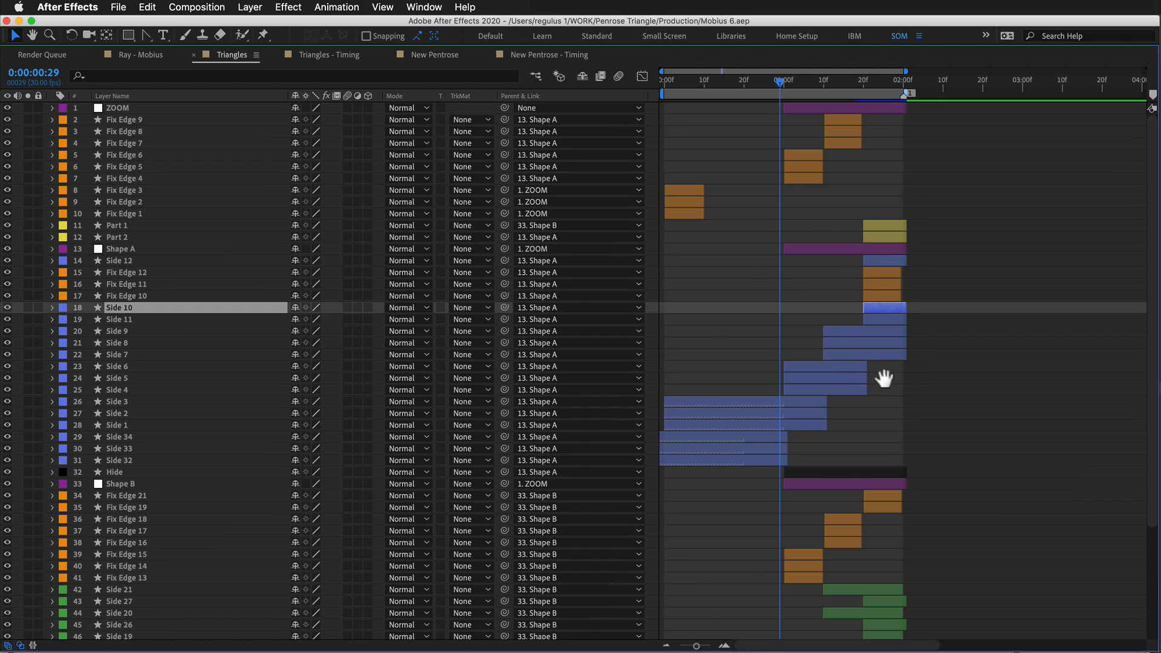
pyautogui.moveTo(774, 83); pyautogui.dragTo(689, 109)
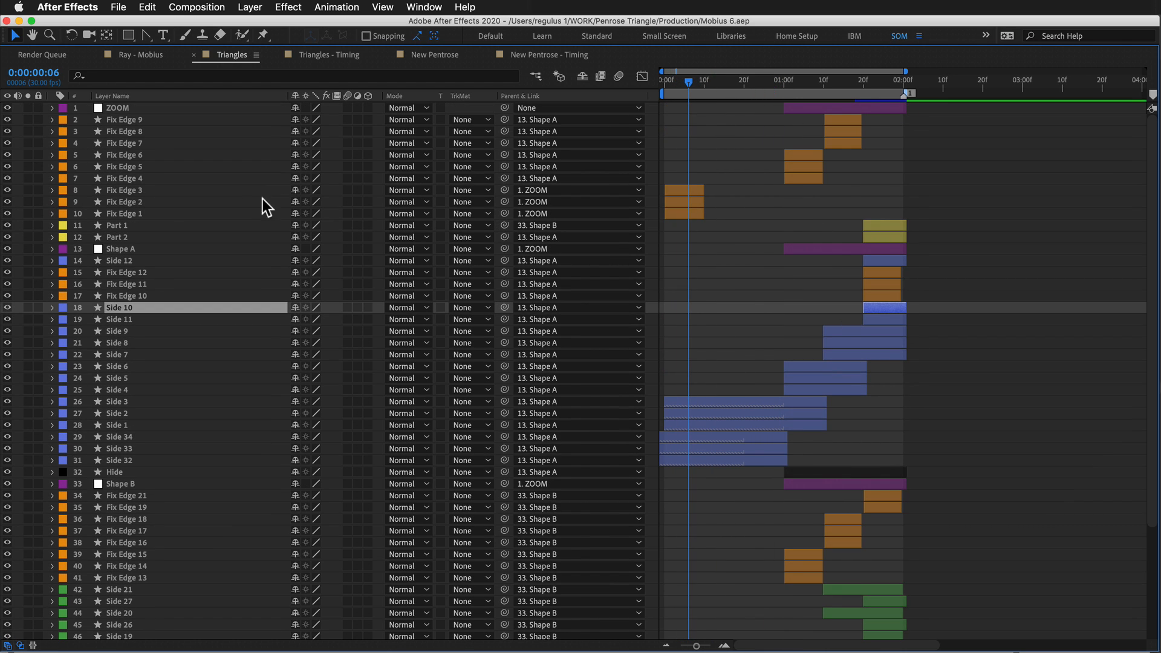
# Compare the seams at 200% with the Fix Edge 1, Fix Edge 2 and Fix Edge 3 layers hidden and shown again.
pyautogui.click(148, 214)
pyautogui.keyDown('shift'); pyautogui.click(143, 190); pyautogui.keyUp('shift')
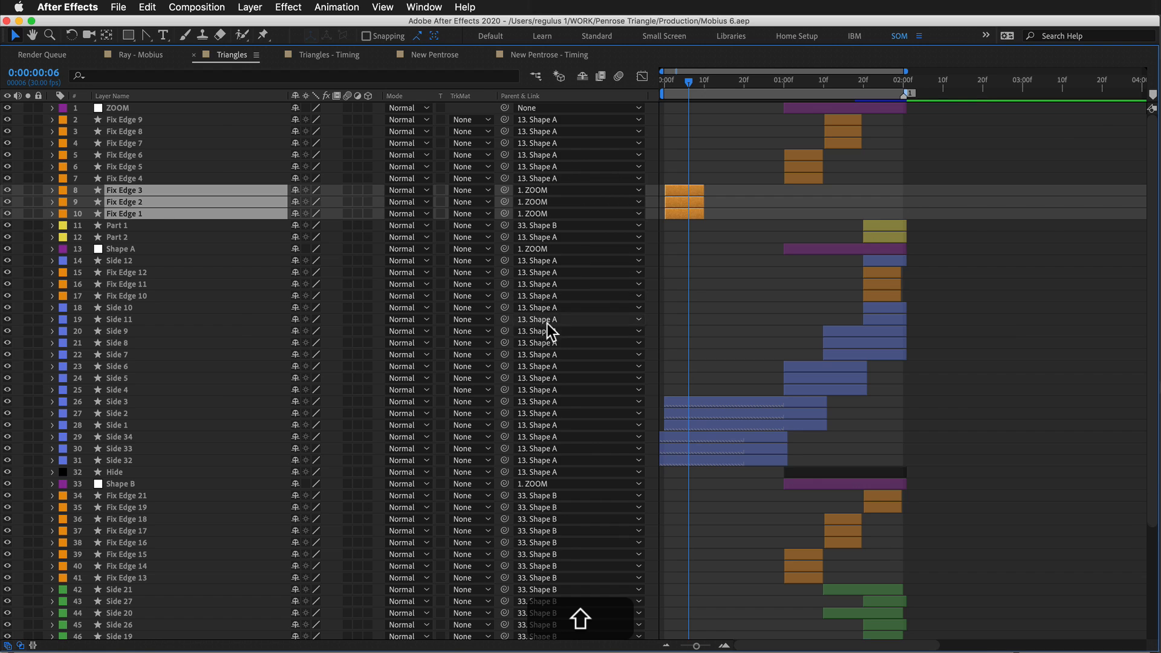
pyautogui.press('`')
pyautogui.moveTo(764, 514); pyautogui.dragTo(825, 503)
pyautogui.press('=')
pyautogui.press('=')
pyautogui.moveTo(692, 314); pyautogui.dragTo(783, 317)
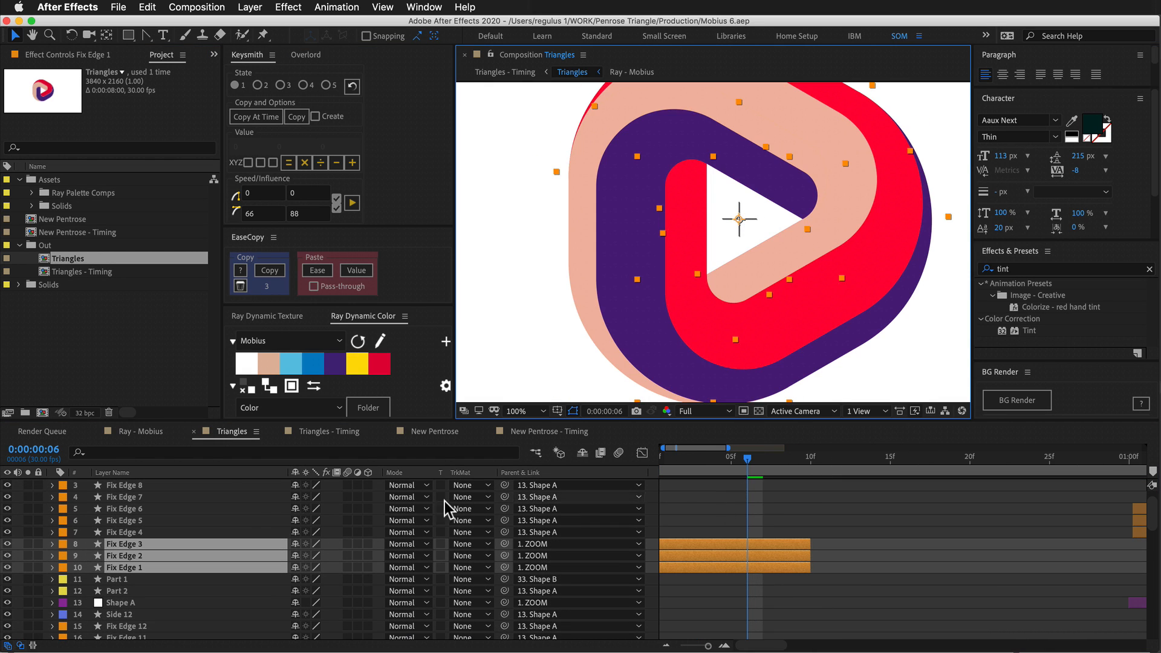
pyautogui.moveTo(7, 544); pyautogui.dragTo(8, 567)
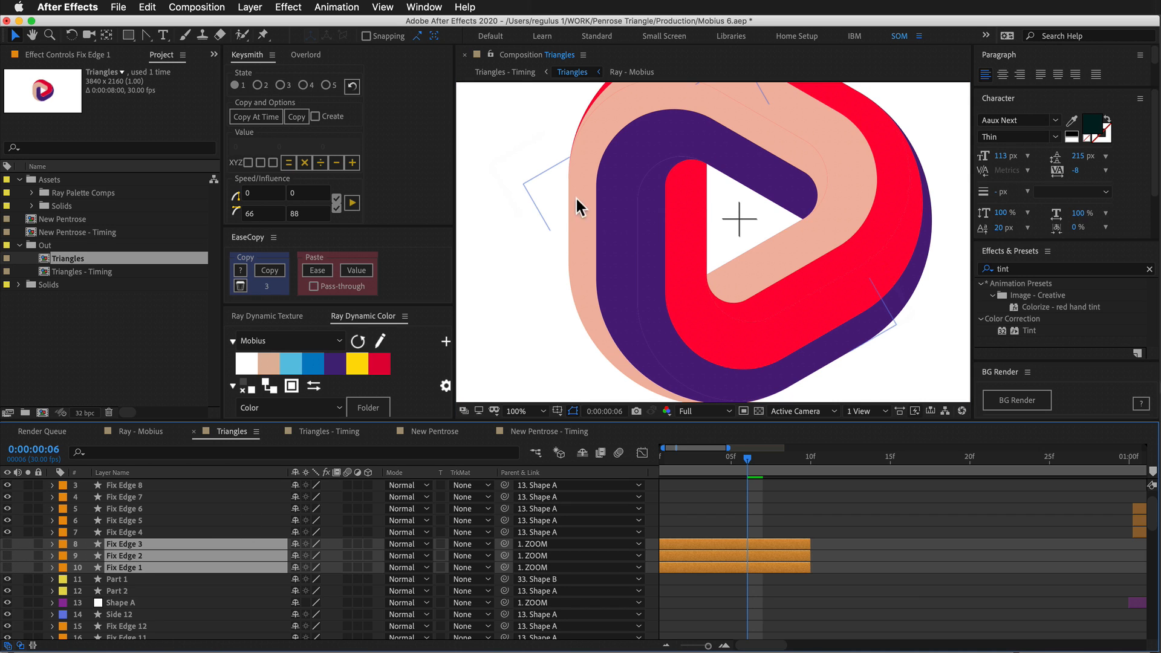
pyautogui.press('.')
pyautogui.moveTo(638, 262); pyautogui.dragTo(639, 207)
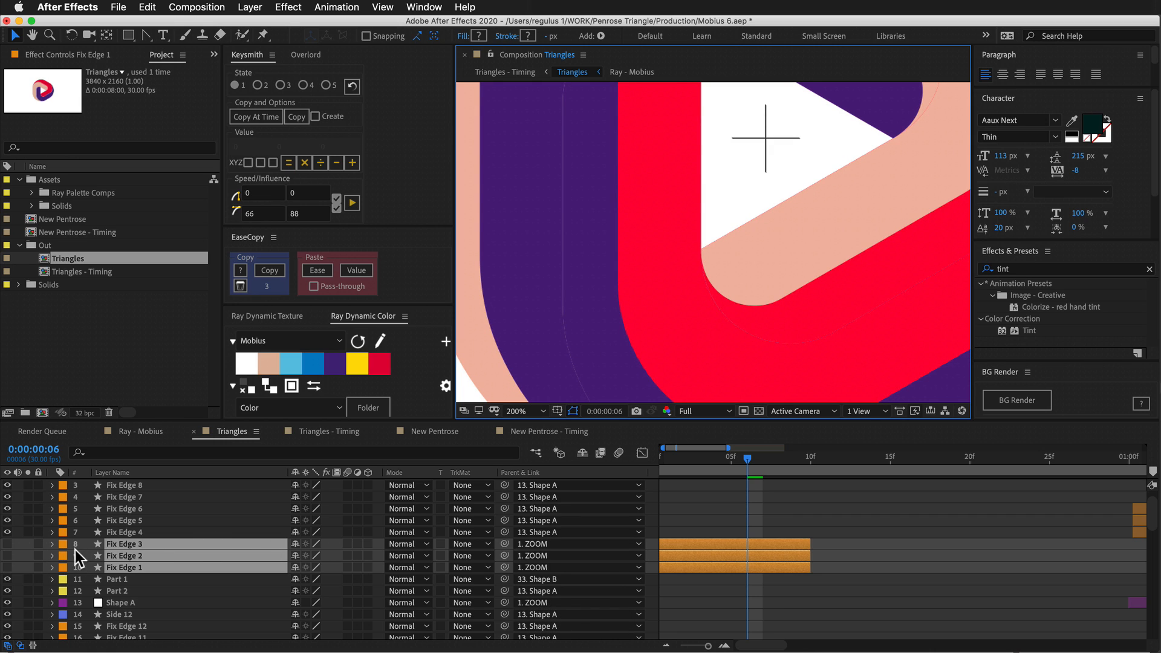
pyautogui.click(7, 546)
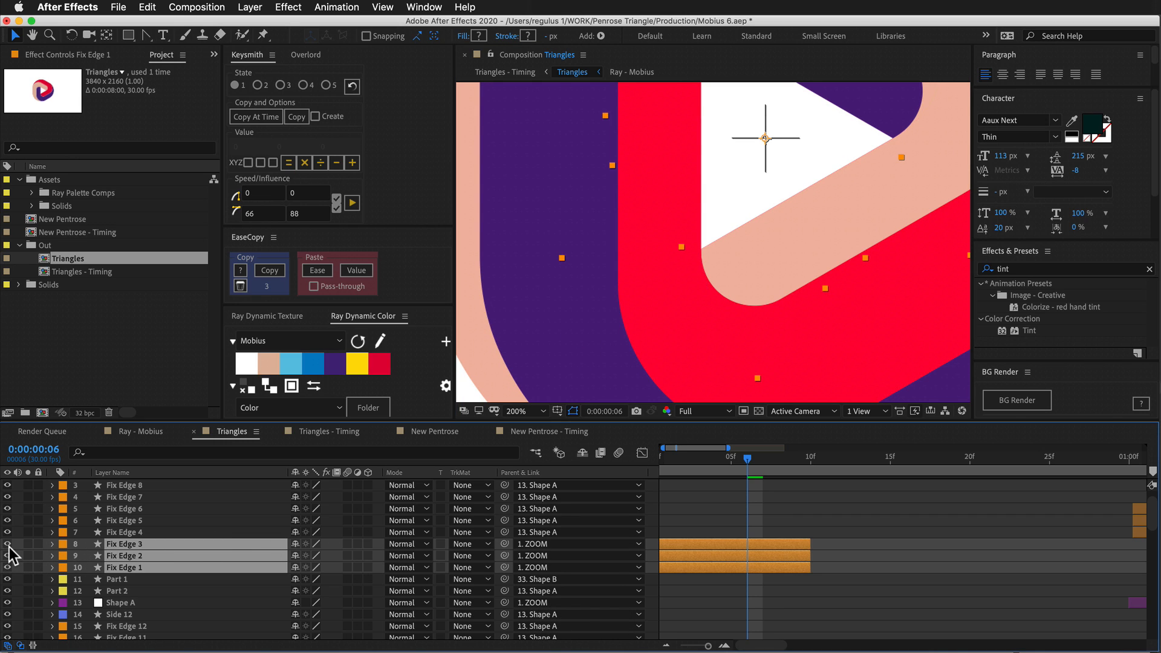
pyautogui.click(728, 527)
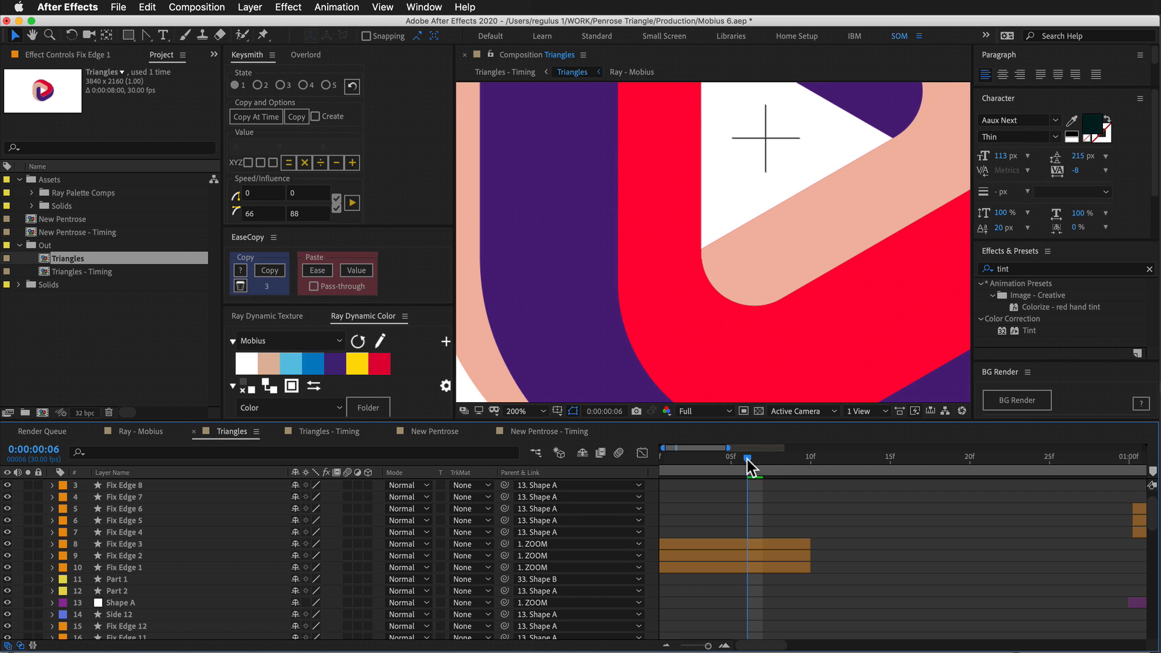
# Step through frames 5 to 10 to examine where the Fix Edge 1, Fix Edge 2 and Fix Edge 3 layers end.
pyautogui.press('pagedown')
pyautogui.press('pageup')
pyautogui.press('pageup')
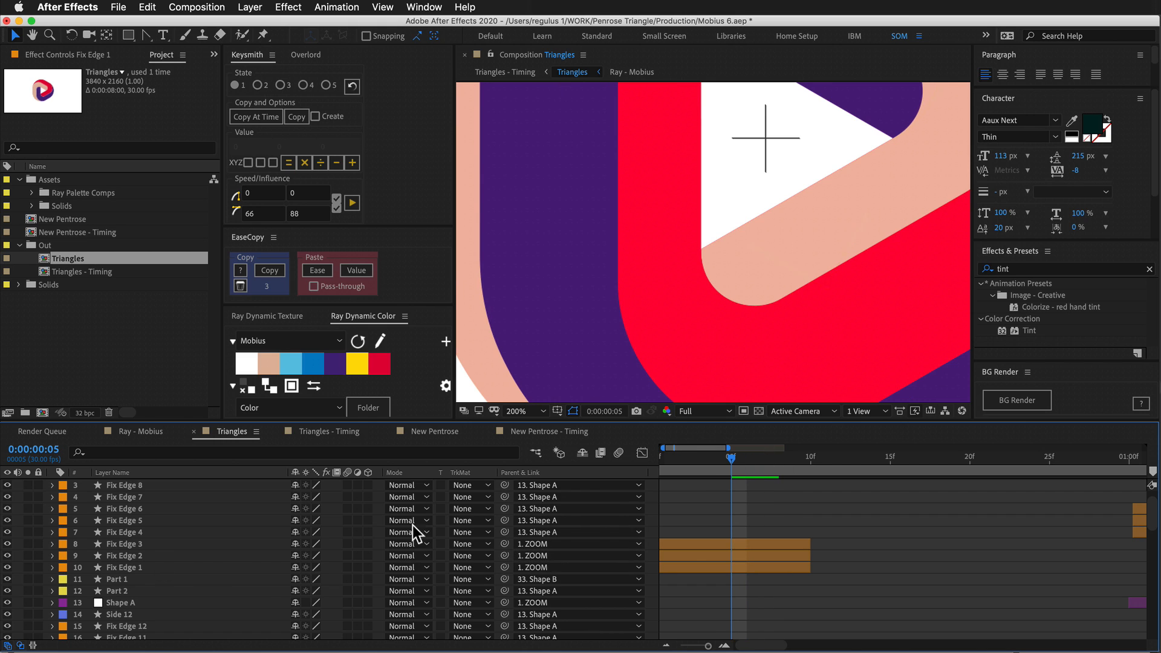
pyautogui.click(746, 542)
pyautogui.moveTo(681, 470)
pyautogui.mouseDown()
pyautogui.moveTo(807, 463)
pyautogui.moveTo(801, 451)
pyautogui.mouseUp()
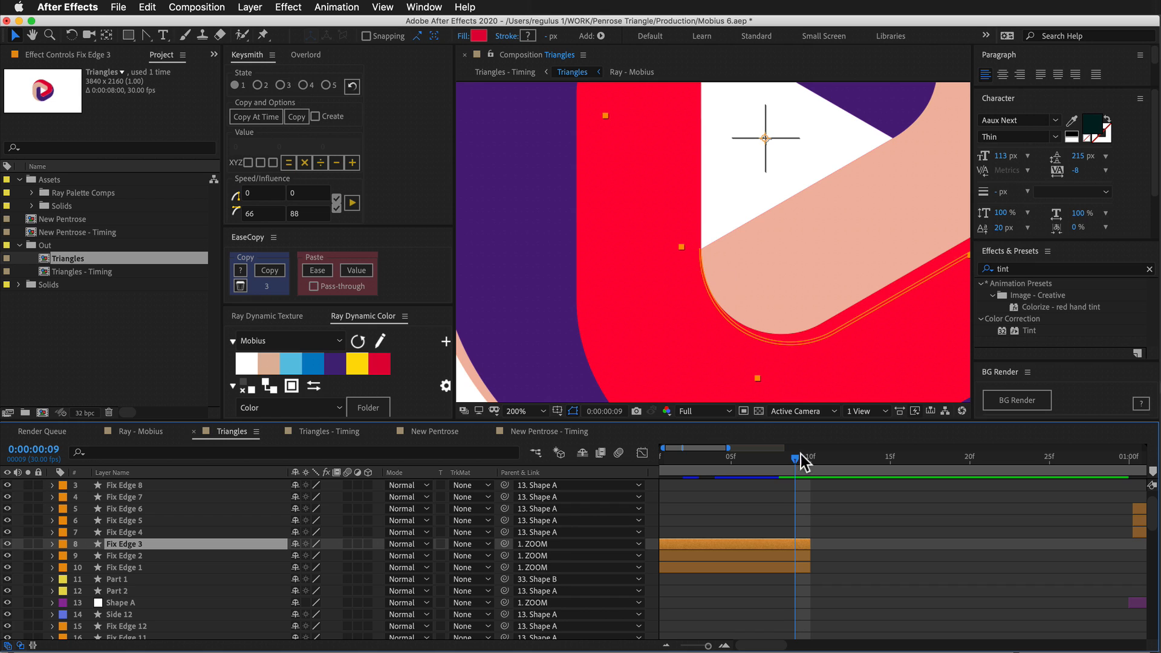
pyautogui.moveTo(803, 463); pyautogui.dragTo(808, 459)
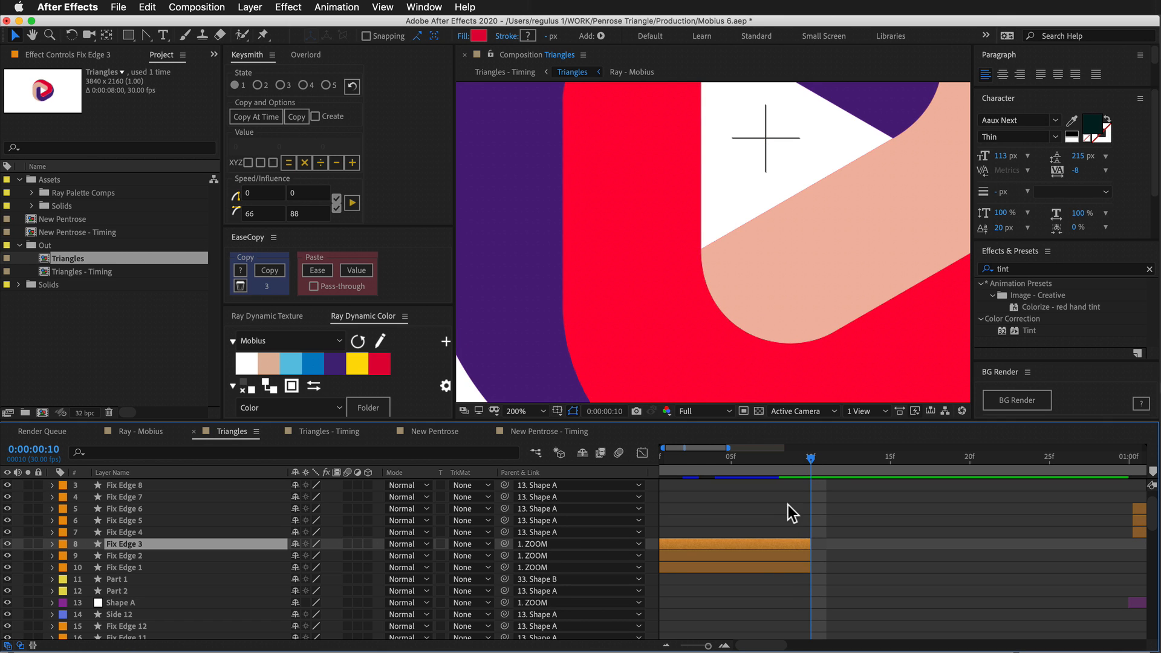
pyautogui.moveTo(793, 519); pyautogui.dragTo(778, 463)
pyautogui.press('=')
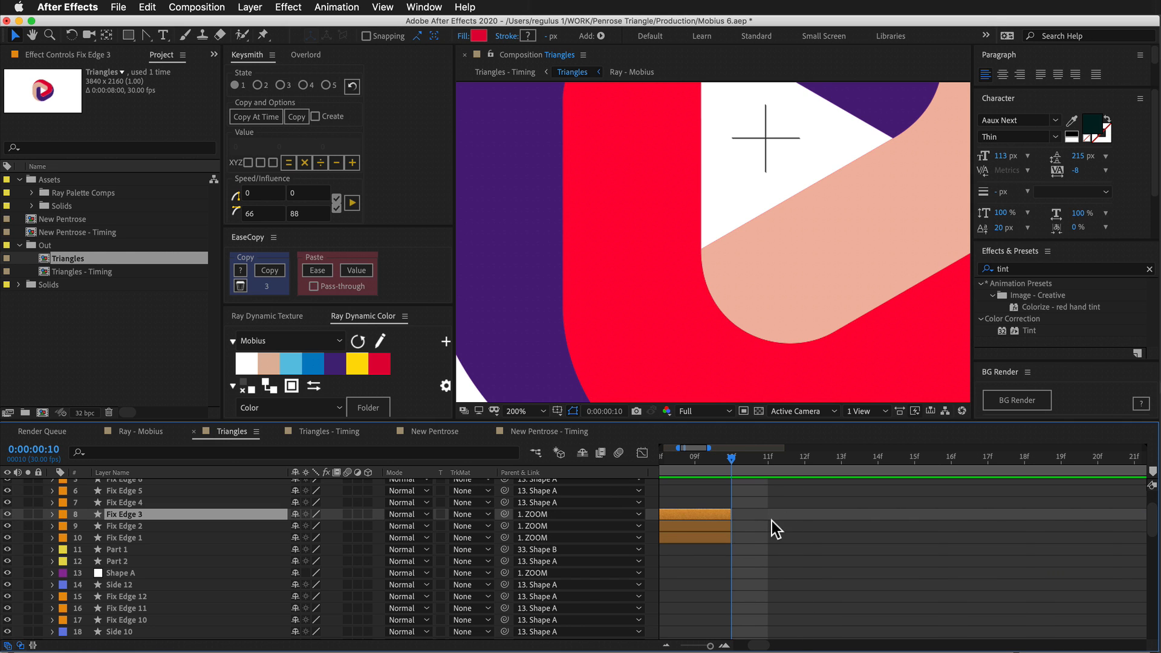
pyautogui.press('-')
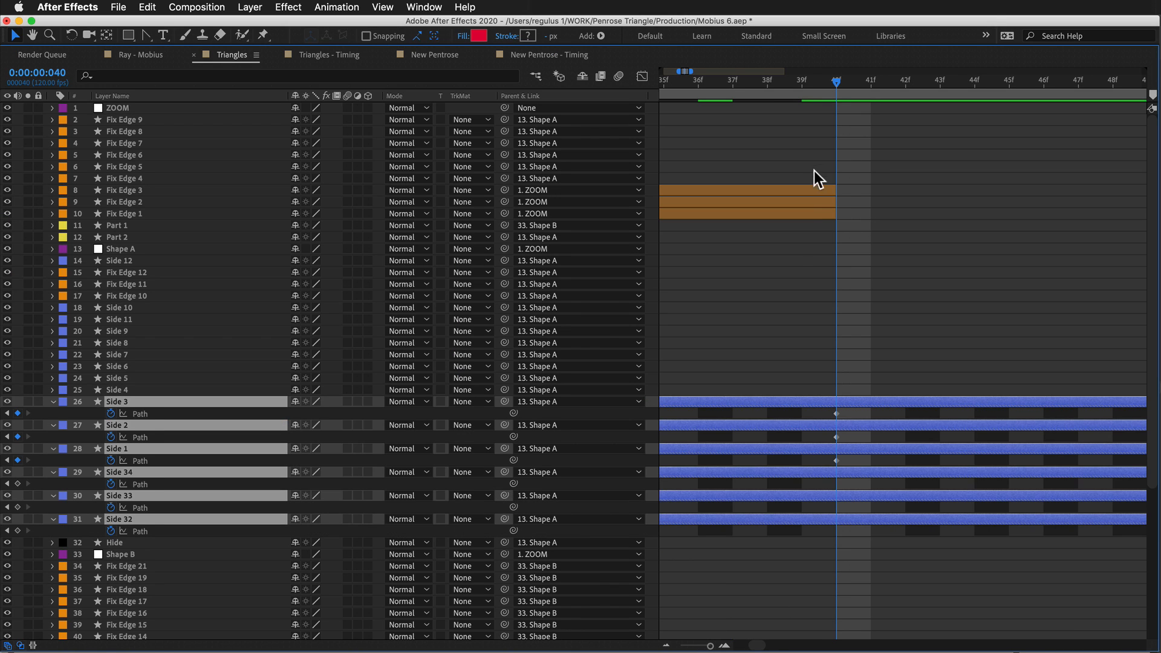
# Compare the ends of the Fix Edge 1 to 3 layers with the Side 1 to 3 Path keyframes at frame 40.
pyautogui.click(828, 151)
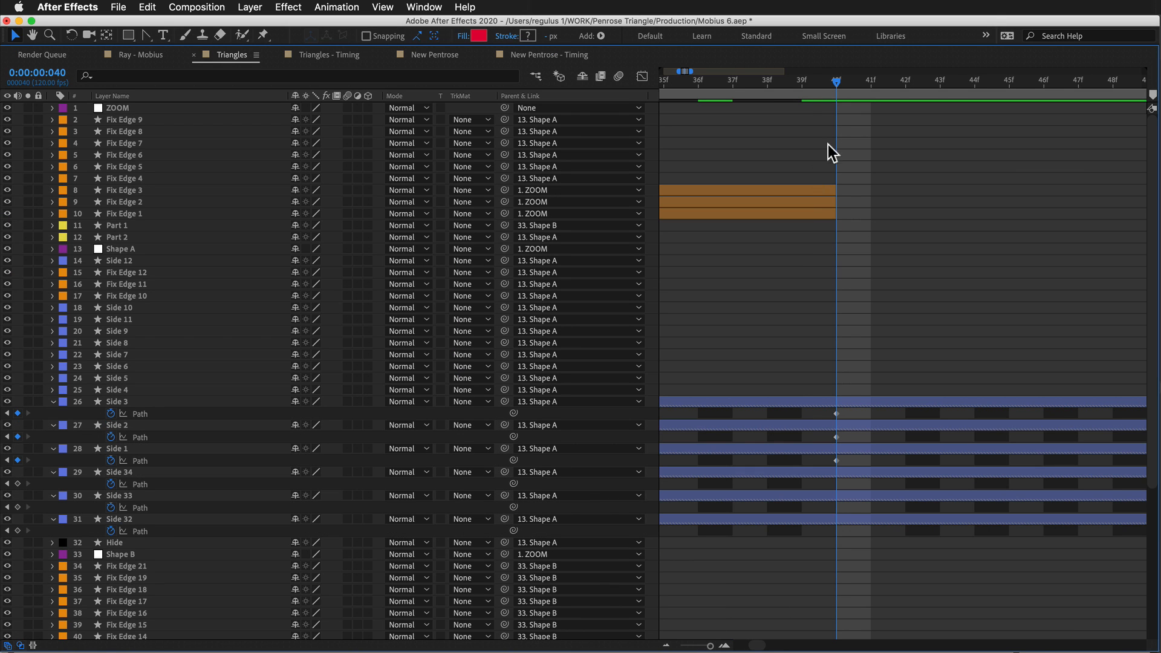
pyautogui.press('pageup')
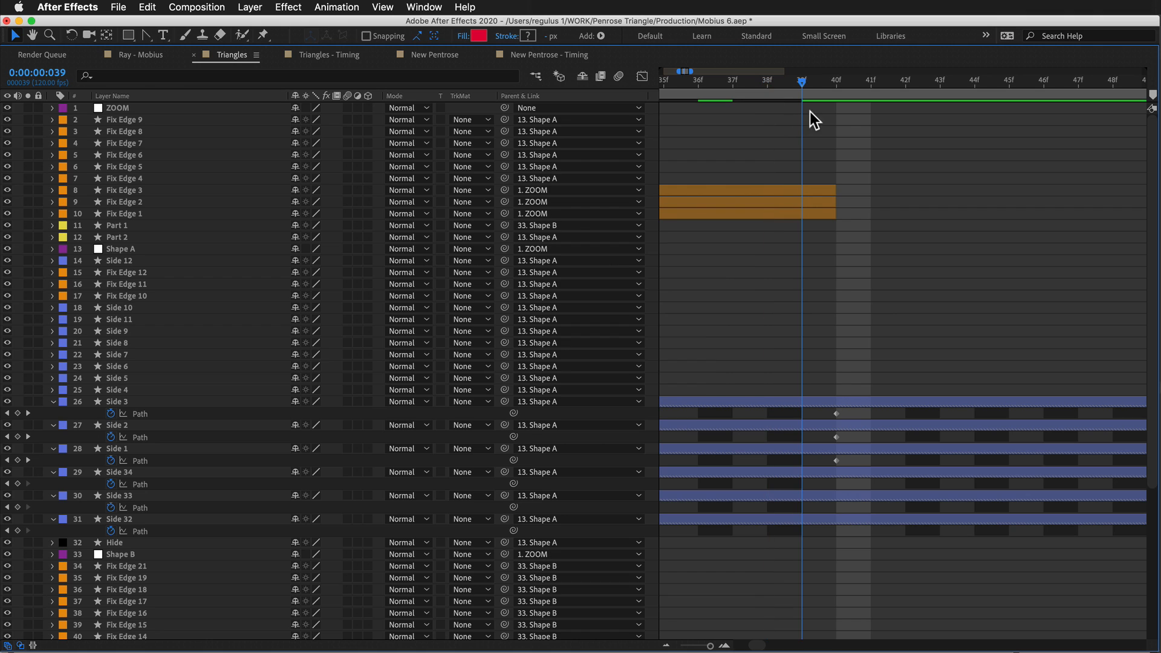
pyautogui.moveTo(861, 368); pyautogui.dragTo(825, 493)
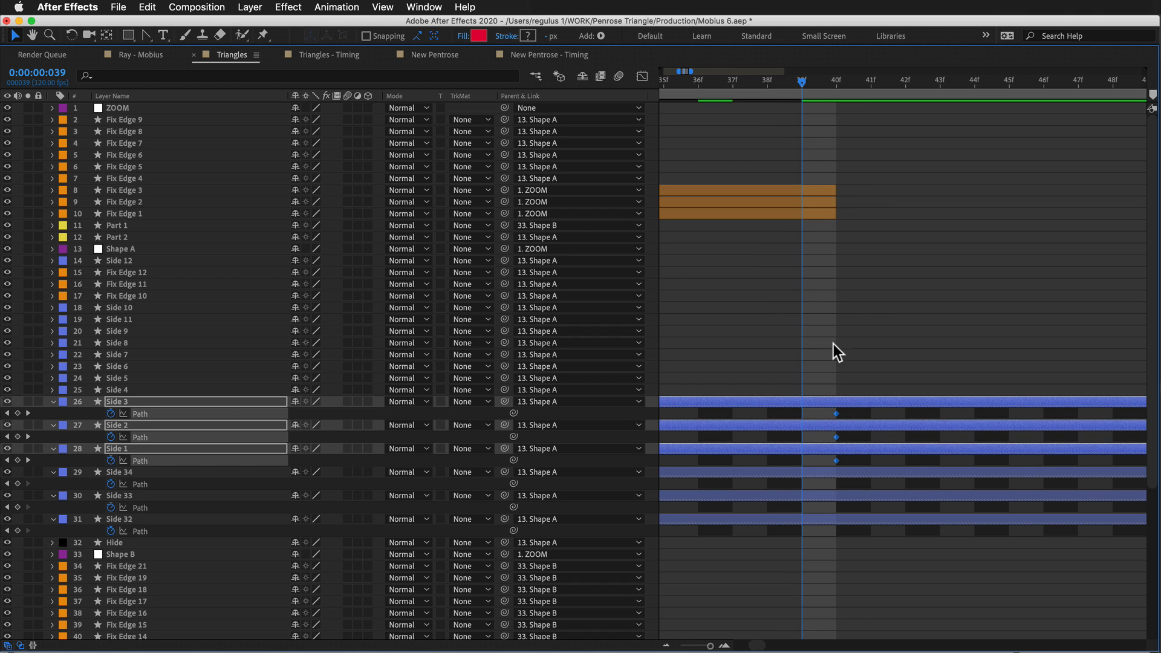
pyautogui.click(836, 82)
pyautogui.moveTo(852, 169); pyautogui.dragTo(672, 275)
pyautogui.click(826, 187)
pyautogui.click(827, 215)
# Move the current time to 0:00:01:040 and select the Fix Edge 4, Fix Edge 5 and Fix Edge 6 layers.
pyautogui.press('-')
pyautogui.press('-')
pyautogui.press('-')
pyautogui.moveTo(794, 260); pyautogui.dragTo(785, 260)
pyautogui.hscroll(5, 786, 260)
pyautogui.moveTo(879, 82); pyautogui.dragTo(973, 88)
pyautogui.press('=')
pyautogui.press('=')
pyautogui.press('=')
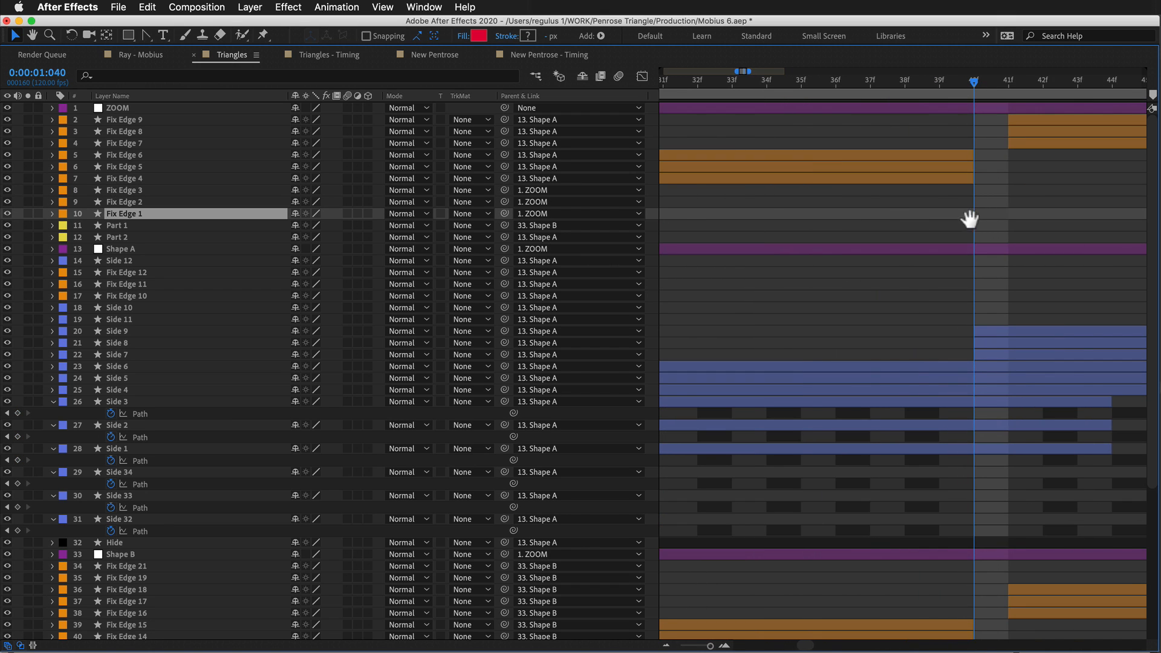
pyautogui.moveTo(974, 213); pyautogui.dragTo(929, 209)
pyautogui.click(874, 155)
pyautogui.keyDown('shift'); pyautogui.click(883, 179); pyautogui.keyUp('shift')
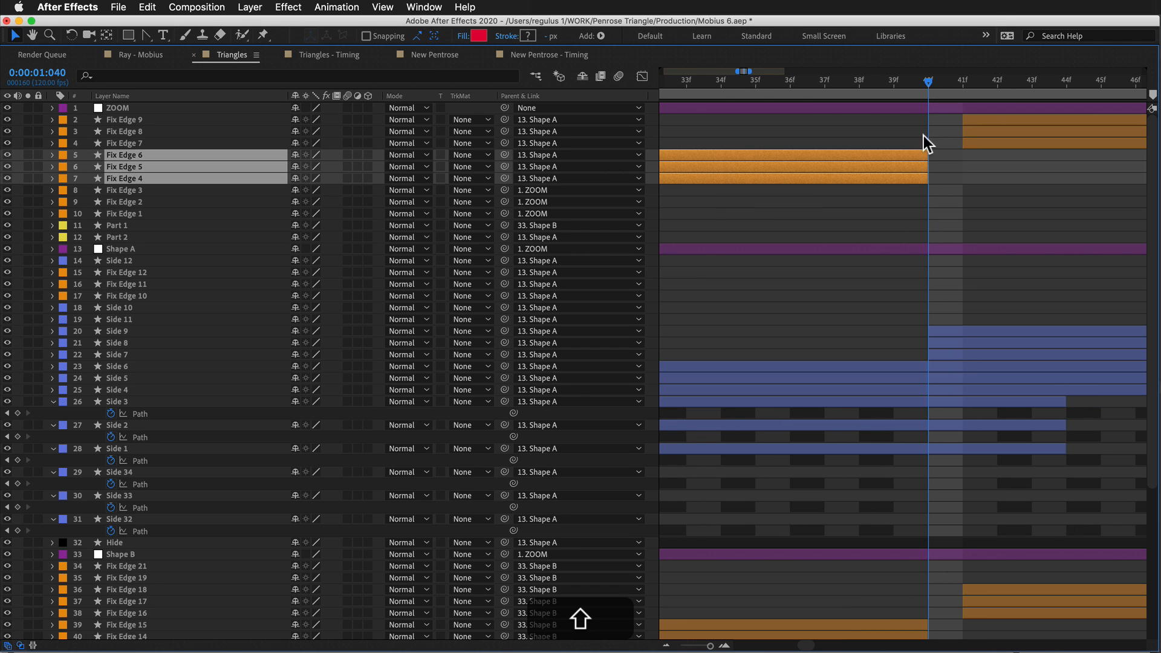
# Reveal the keyframes of the Side 3 to Side 9 layers and select the Path keyframes at 0:00:01:040.
pyautogui.click(955, 331)
pyautogui.keyDown('shift'); pyautogui.click(950, 401); pyautogui.keyUp('shift')
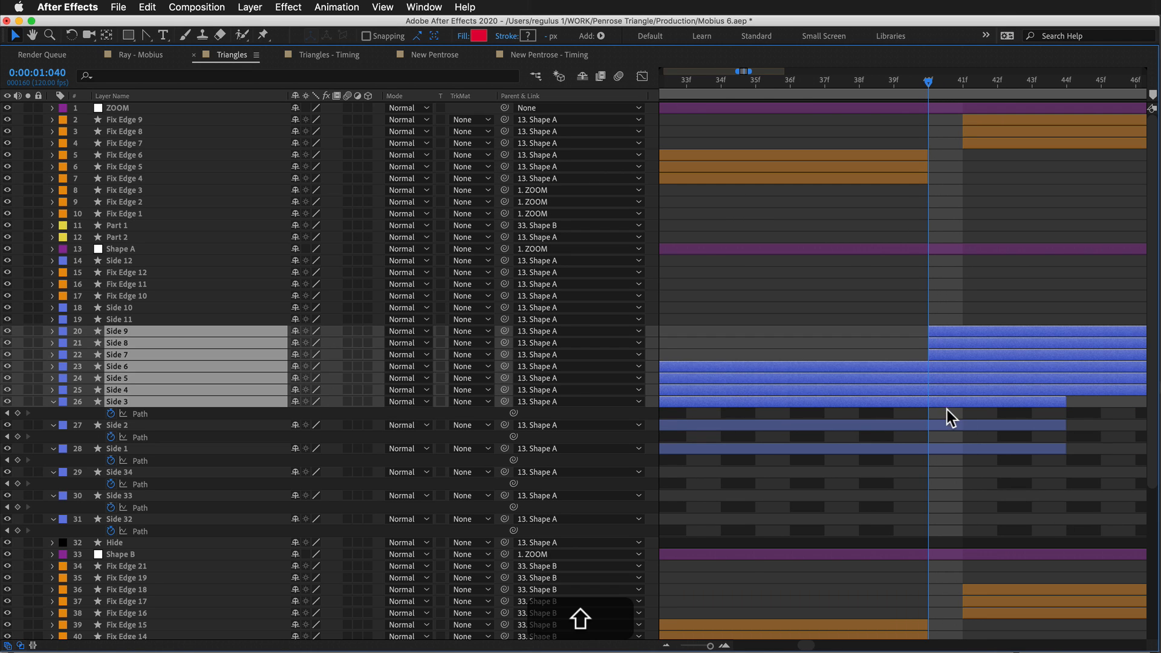
pyautogui.press('u')
pyautogui.moveTo(911, 346); pyautogui.dragTo(957, 488)
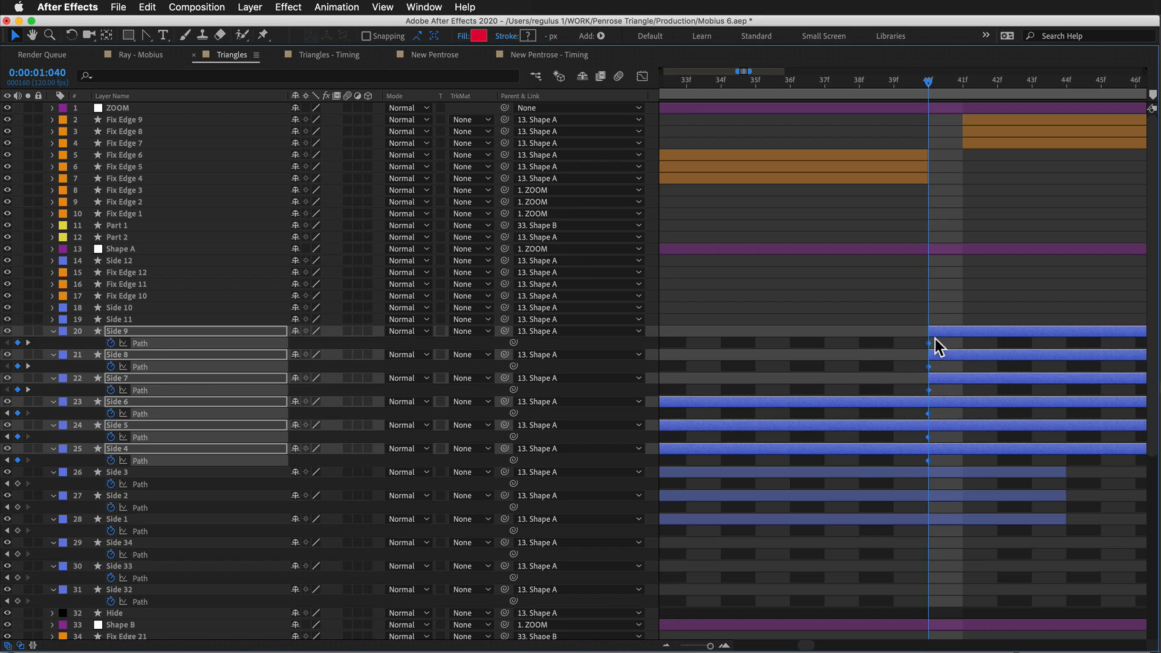
# Compare the start of the Fix Edge 7 to 9 layers at 0:00:01:041 with the Side layers' Path keyframes one frame earlier.
pyautogui.press('pagedown')
pyautogui.click(907, 179)
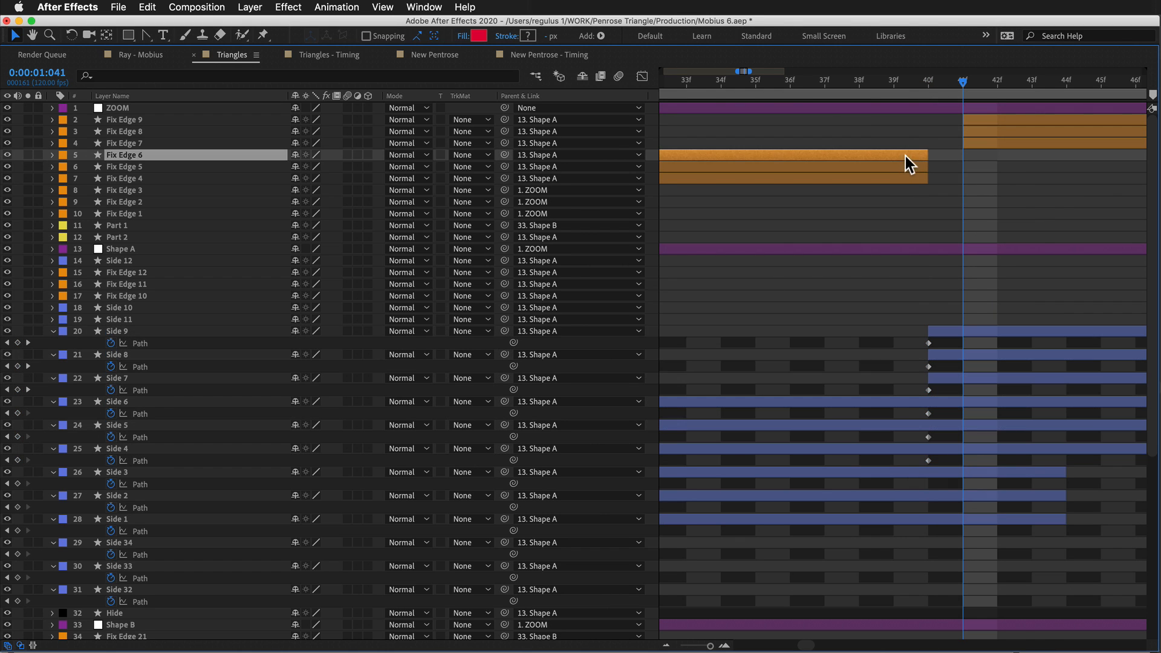
pyautogui.click(980, 121)
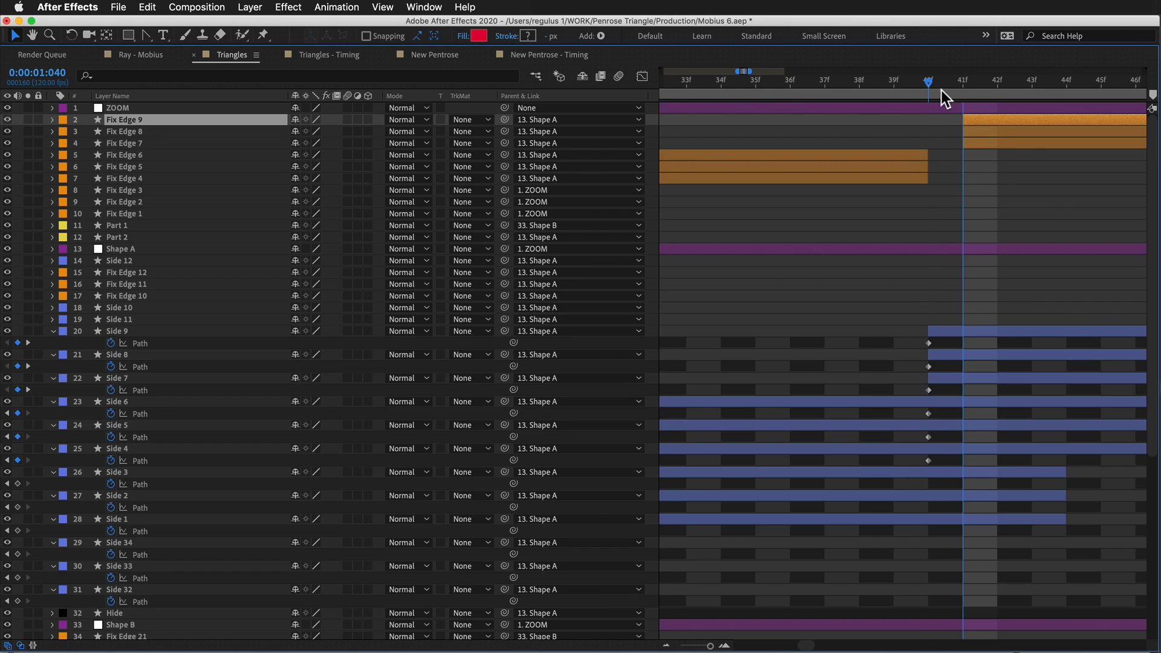
pyautogui.press('pagedown')
pyautogui.moveTo(955, 341); pyautogui.dragTo(893, 484)
pyautogui.click(972, 121)
pyautogui.keyDown('shift'); pyautogui.click(972, 144); pyautogui.keyUp('shift')
# Check the Fix Edge 10, 11 and 12 layers against the keyframes at 0:00:01:080 and restore the full panel layout.
pyautogui.moveTo(941, 203); pyautogui.dragTo(750, 200)
pyautogui.scroll(-3, 842, 190)
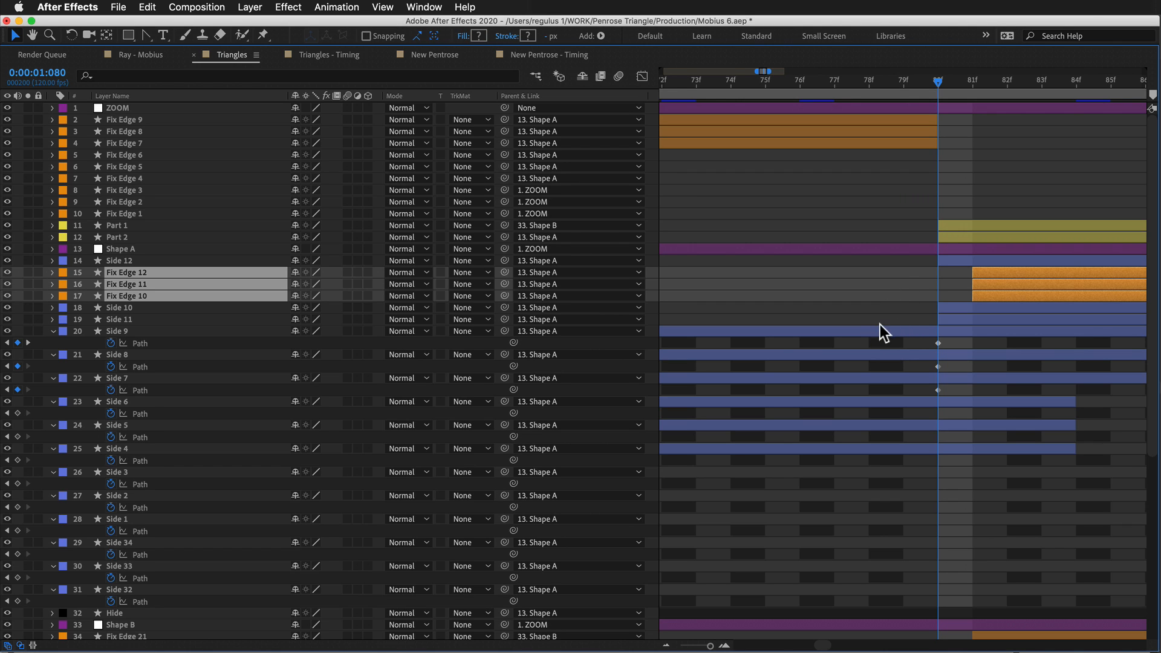
pyautogui.press('`')
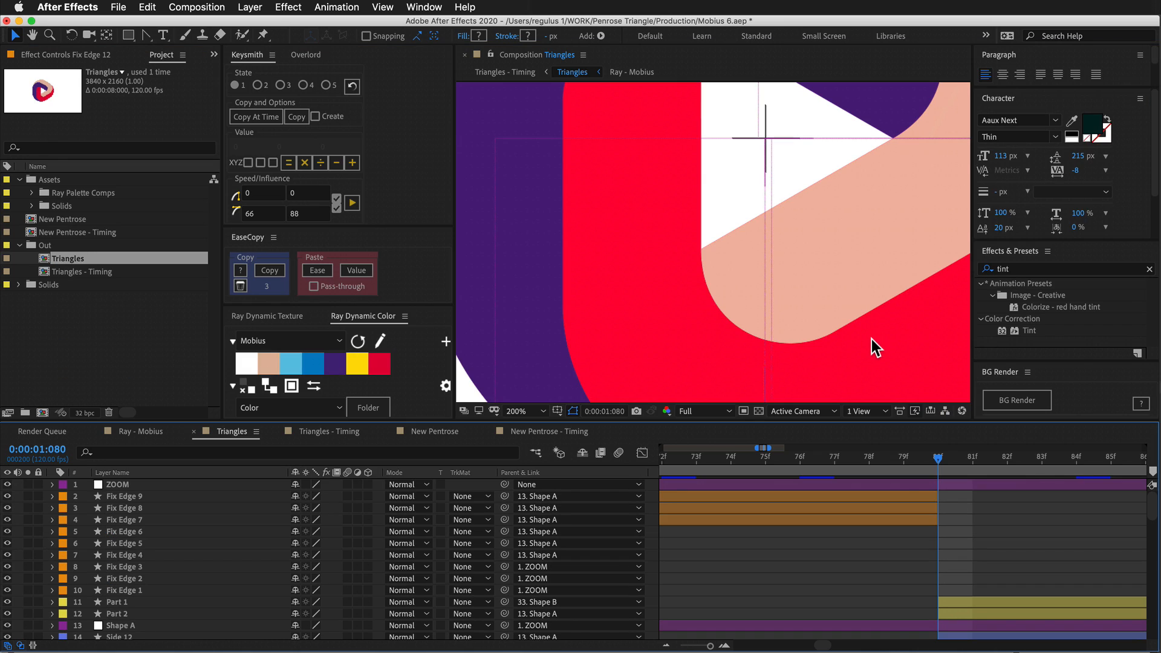
# Trim the Fix Edge 7, 8 and 9 layers to end one frame earlier, at 0:00:01:079, and set the Triangles composition to 30 fps.
pyautogui.press('pagedown')
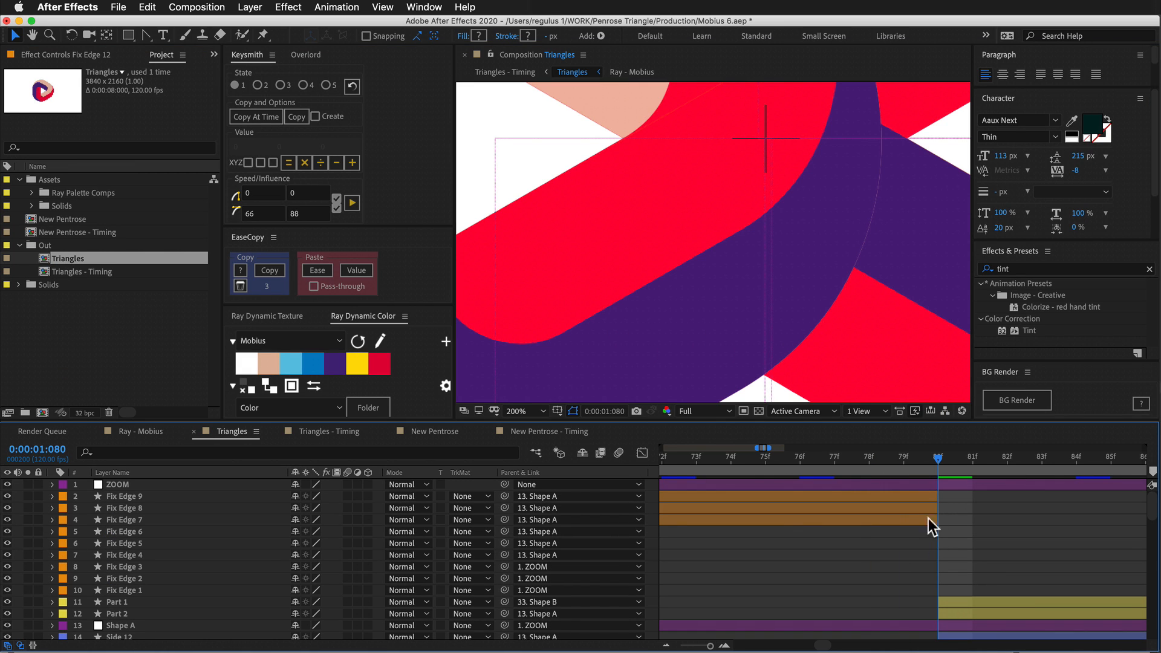
pyautogui.press('super+z')
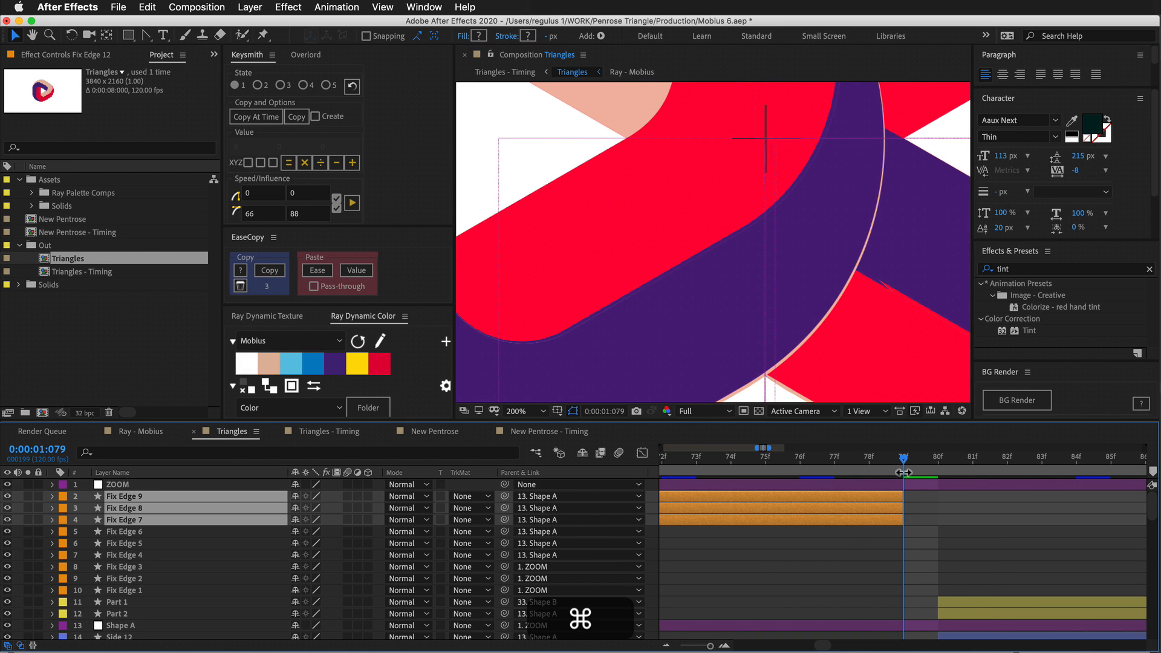
pyautogui.press('super+z')
pyautogui.press('pagedown')
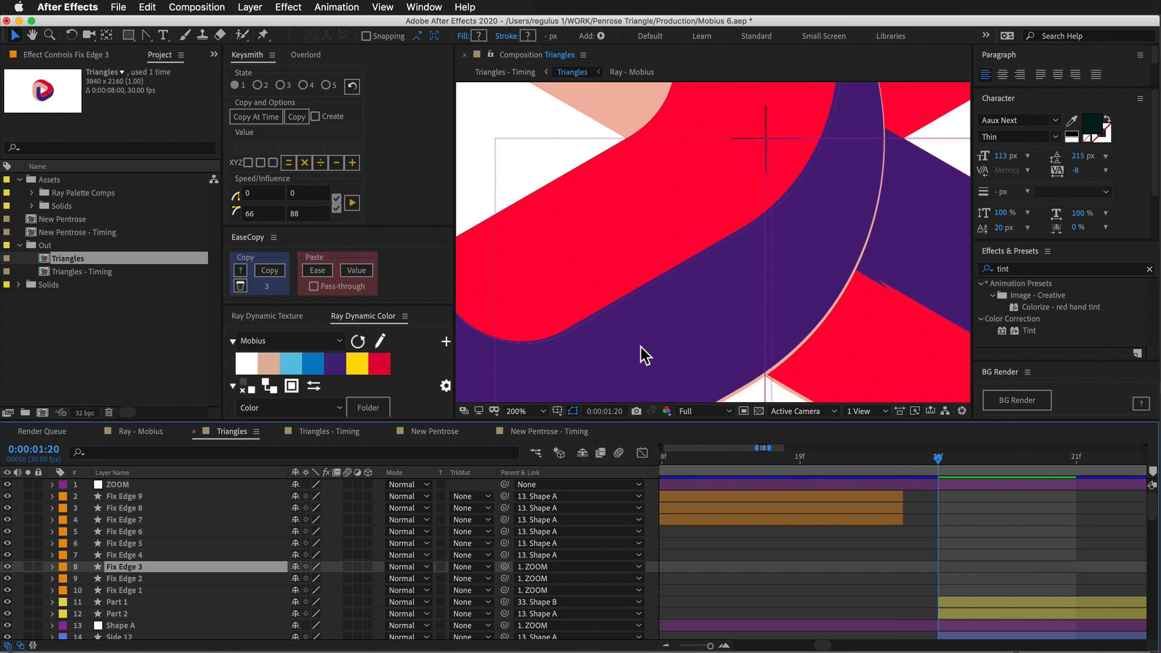
# Inspect the seams between the shapes around 0:00:01:20 in the Triangles composition.
pyautogui.press('space')
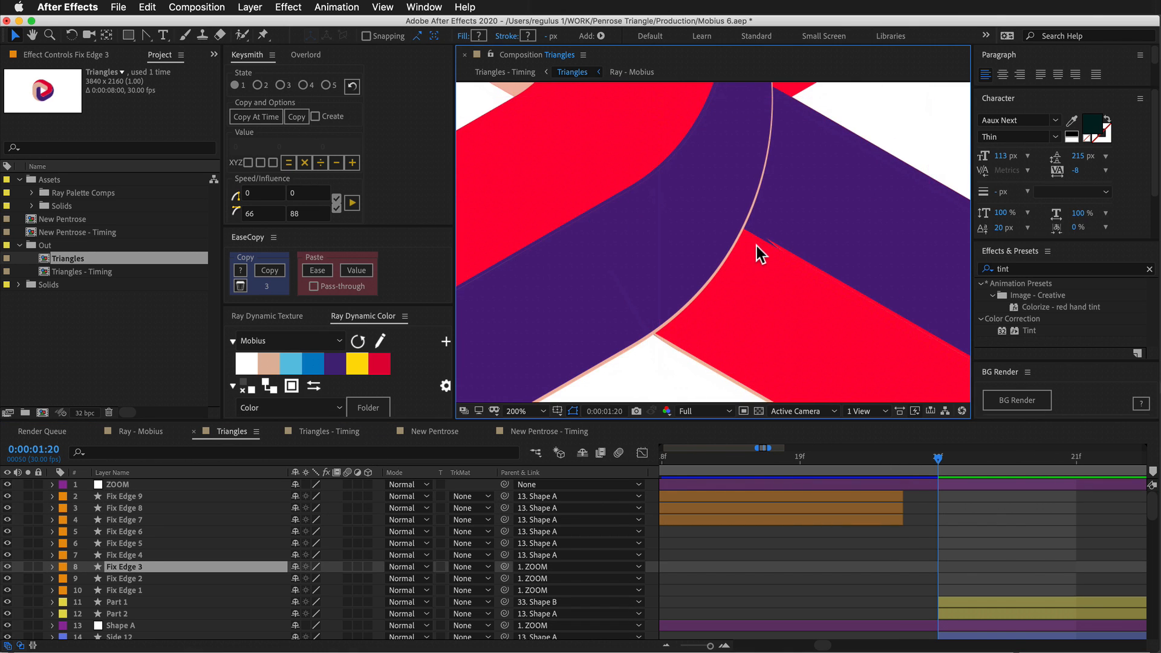
pyautogui.press('space')
pyautogui.moveTo(891, 461); pyautogui.dragTo(851, 480)
pyautogui.press('-')
pyautogui.press('-')
pyautogui.press('-')
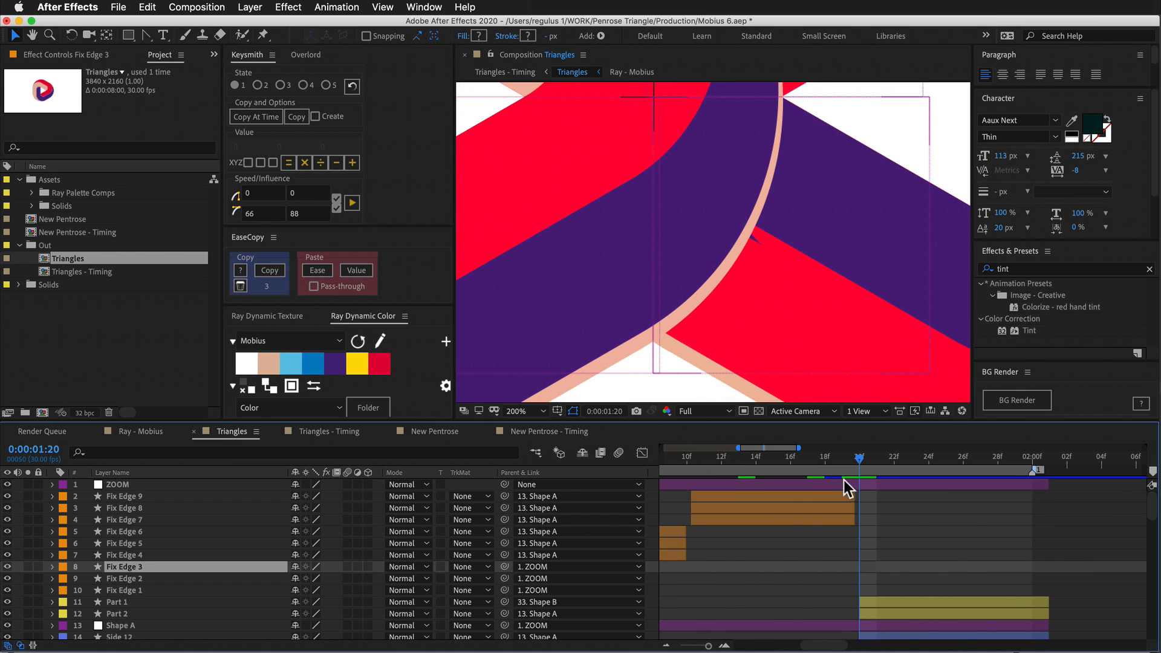
# Switch to the Triangles - Timing composition and preview the timed animation from 0:00:00:07.
pyautogui.click(535, 431)
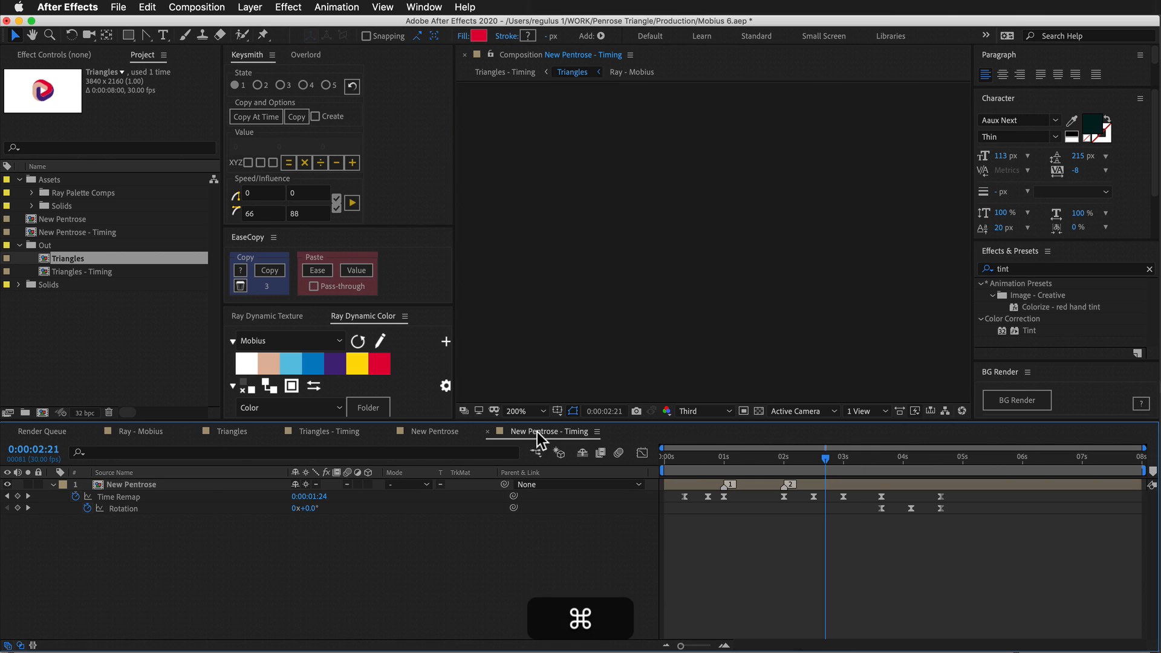
pyautogui.moveTo(775, 466); pyautogui.dragTo(678, 463)
pyautogui.click(343, 436)
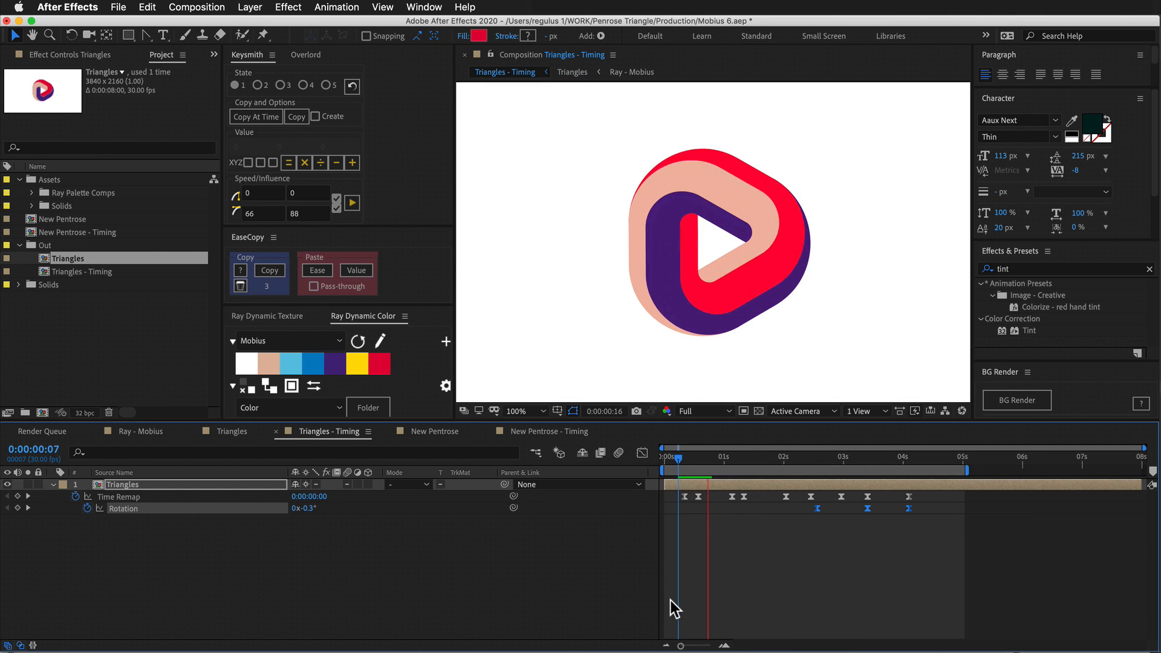